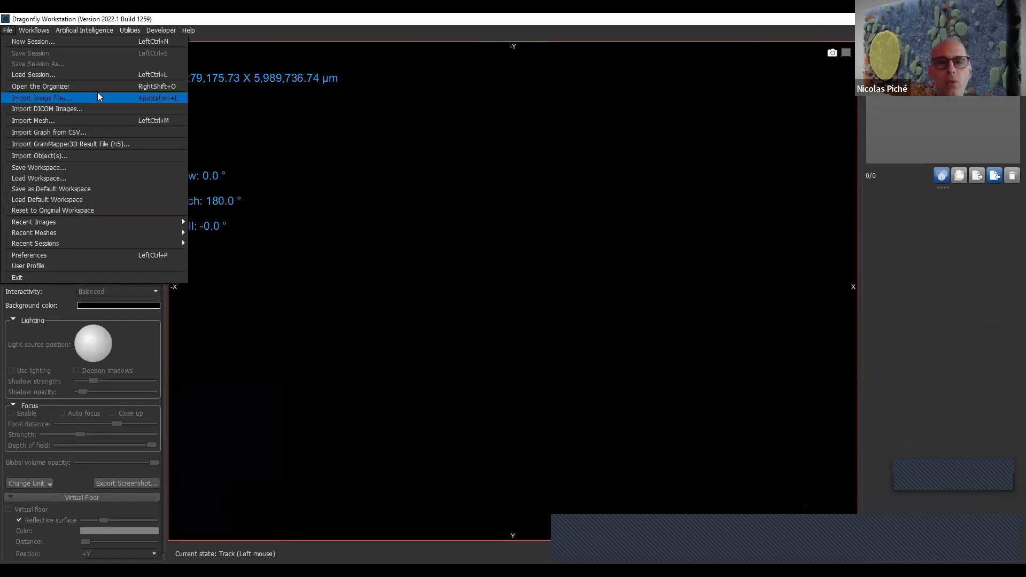
- Start an image file import and open the folder presentationCNRS > 30 juin > lego man 8 bit 200 micron on Local Disk (C:)
{"action": "left_click", "coordinate": [99, 97]}
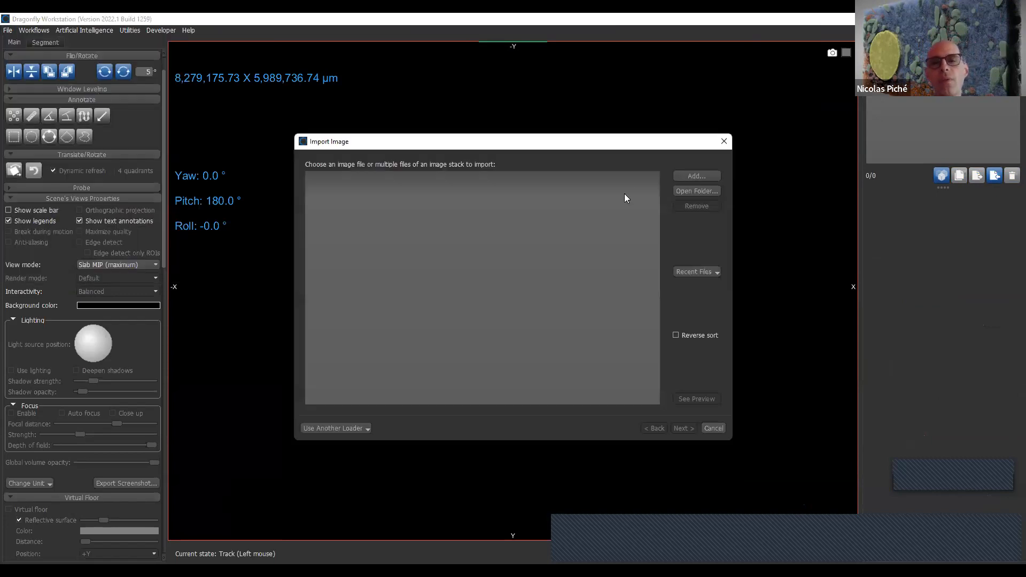
{"action": "left_click", "coordinate": [697, 177]}
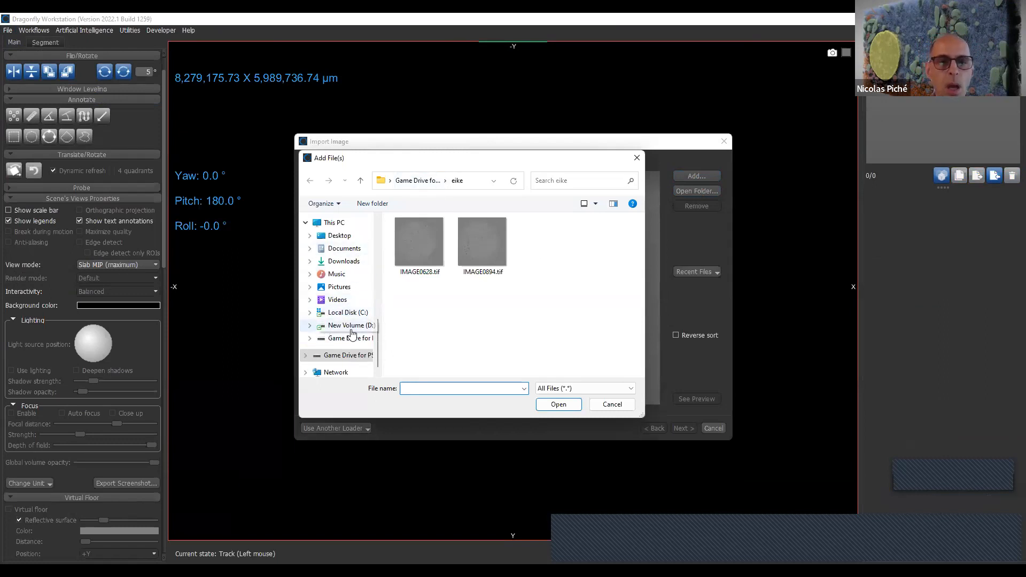
{"action": "left_click", "coordinate": [353, 312]}
{"action": "scroll", "coordinate": [429, 326], "scroll_direction": "down", "scroll_amount": 5}
{"action": "scroll", "coordinate": [430, 318], "scroll_direction": "up", "scroll_amount": 3}
{"action": "scroll", "coordinate": [431, 319], "scroll_direction": "down", "scroll_amount": 3}
{"action": "scroll", "coordinate": [430, 317], "scroll_direction": "down", "scroll_amount": 3}
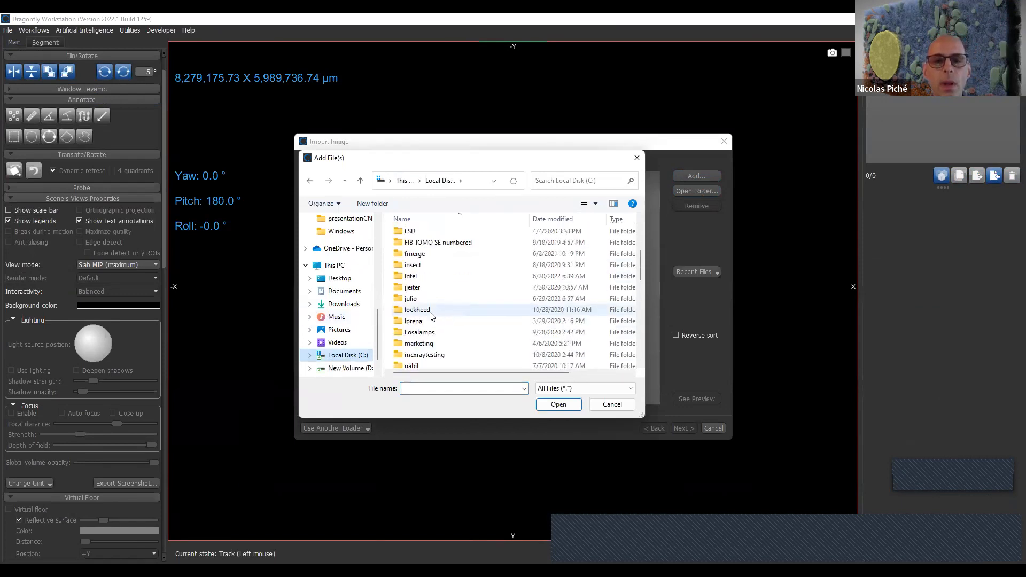
{"action": "double_click", "coordinate": [453, 261]}
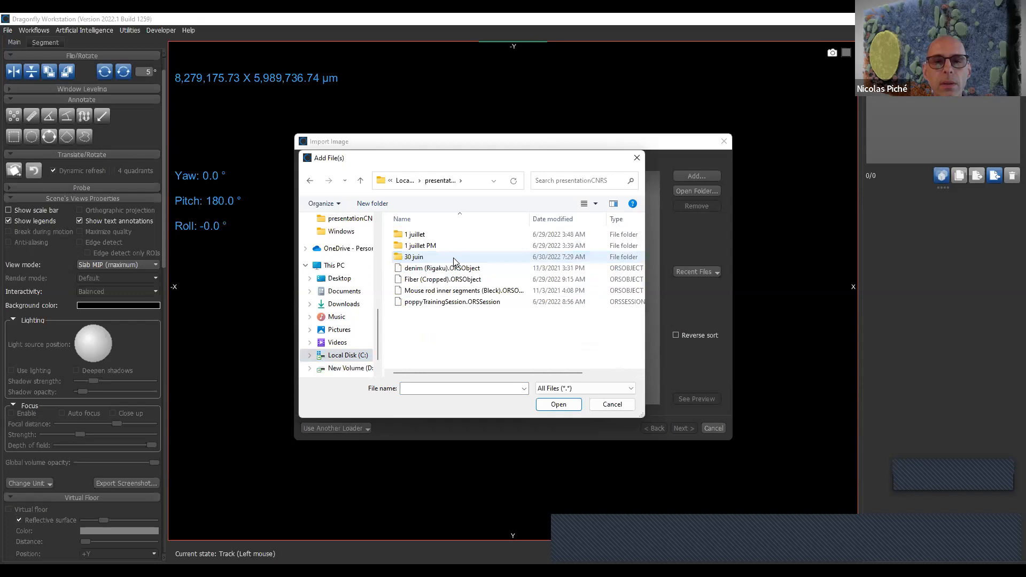
{"action": "double_click", "coordinate": [454, 260]}
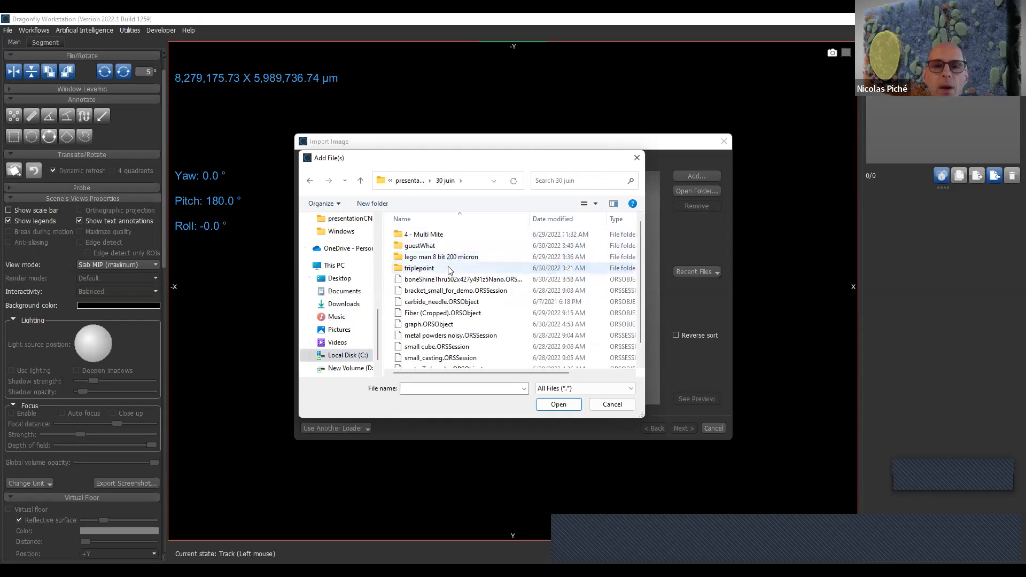
{"action": "double_click", "coordinate": [453, 257]}
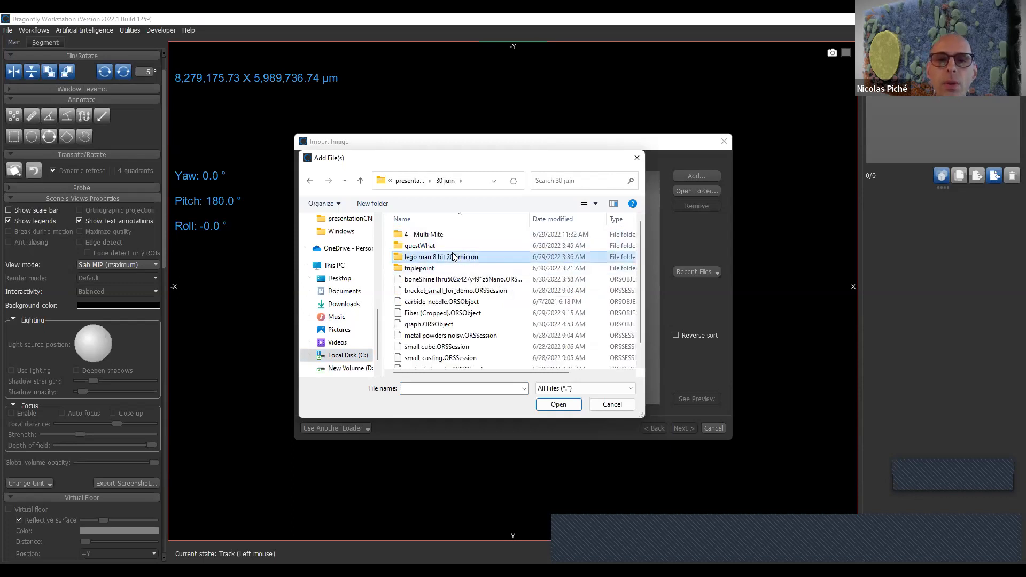
- Add every JPG slice in the lego man folder to the import list
{"action": "left_click", "coordinate": [441, 262]}
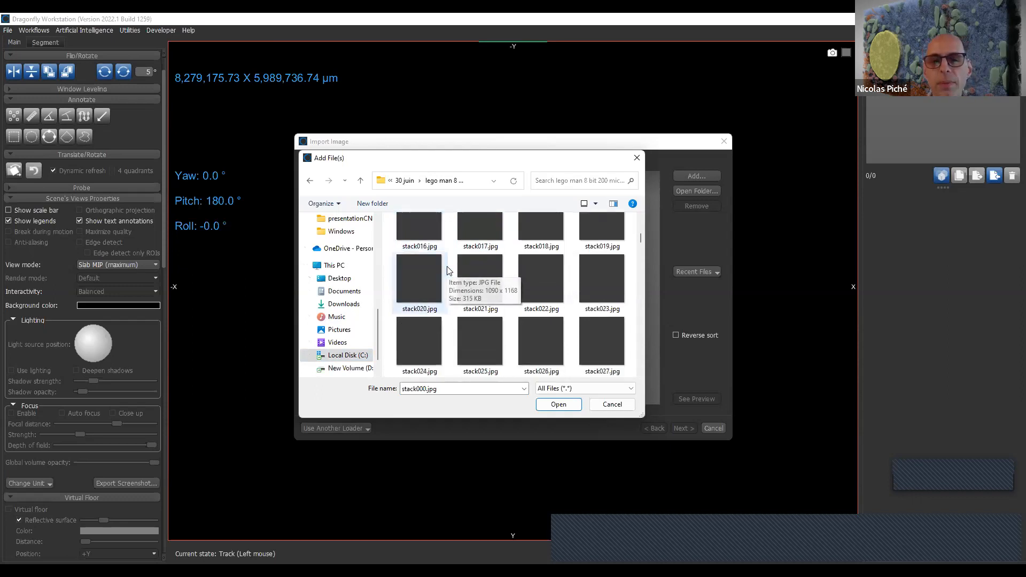
{"action": "scroll", "coordinate": [604, 337], "scroll_direction": "down", "scroll_amount": 4}
{"action": "left_click", "coordinate": [599, 335]}
{"action": "key", "text": "ctrl+a"}
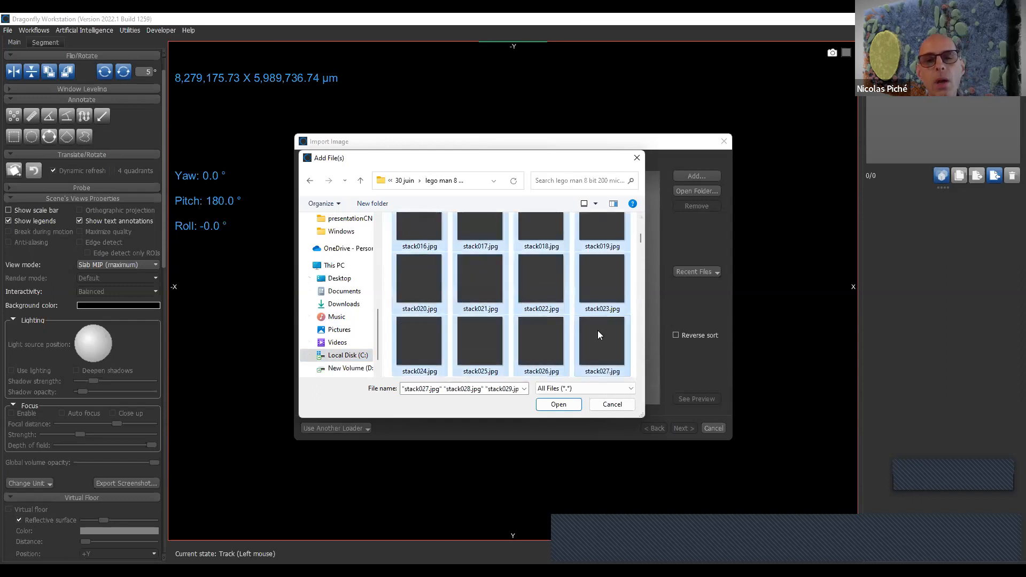
{"action": "left_click", "coordinate": [558, 404]}
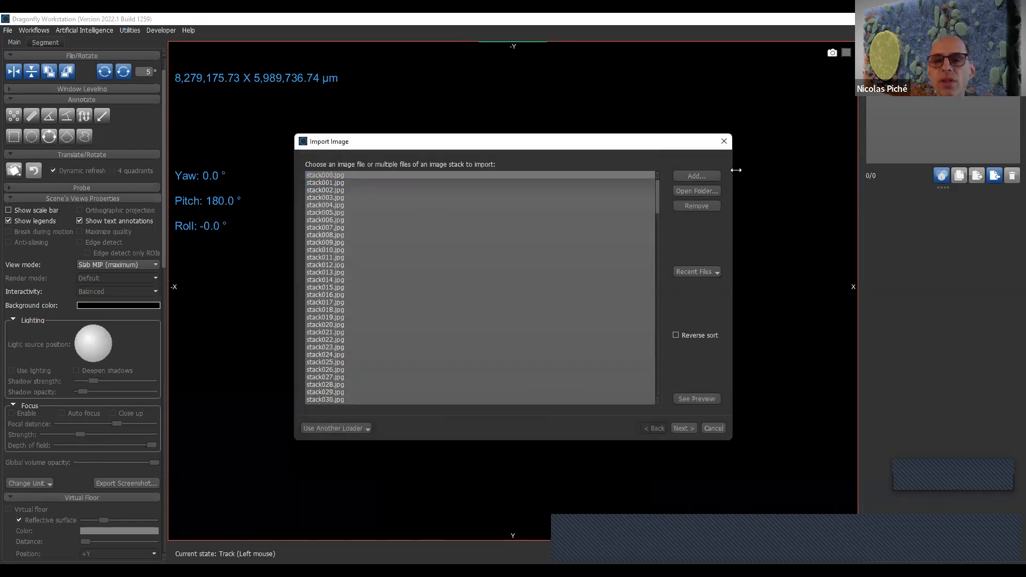
- Check the file type filter offered when adding files, without adding any more images
{"action": "left_click", "coordinate": [716, 176]}
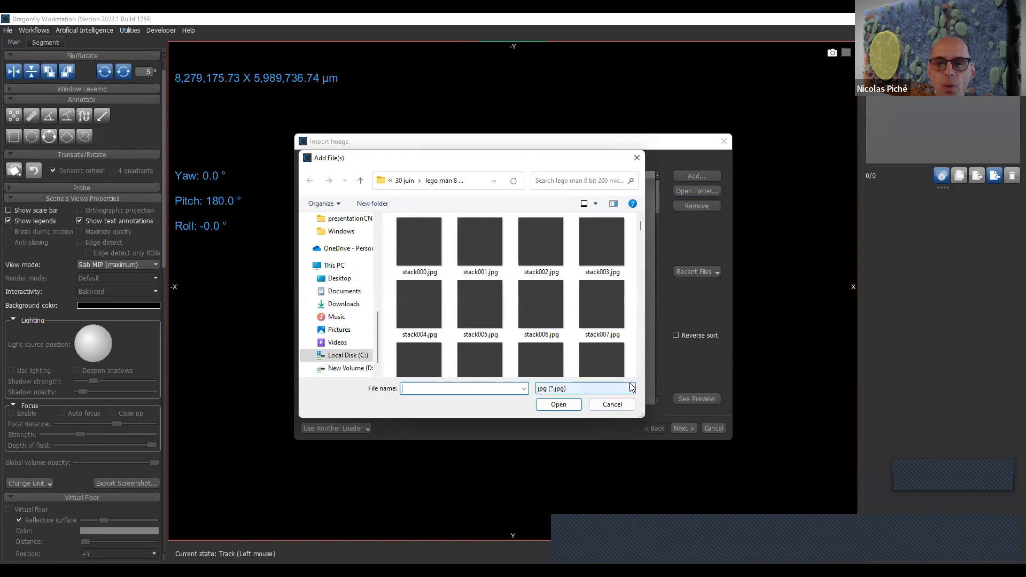
{"action": "left_click", "coordinate": [632, 388]}
{"action": "left_click", "coordinate": [632, 389]}
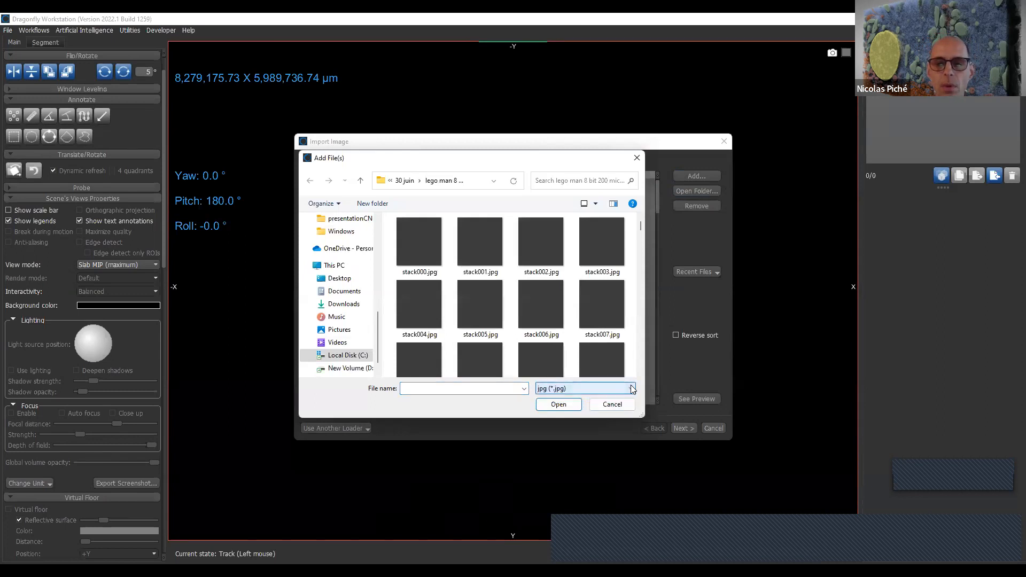
{"action": "left_click", "coordinate": [620, 406]}
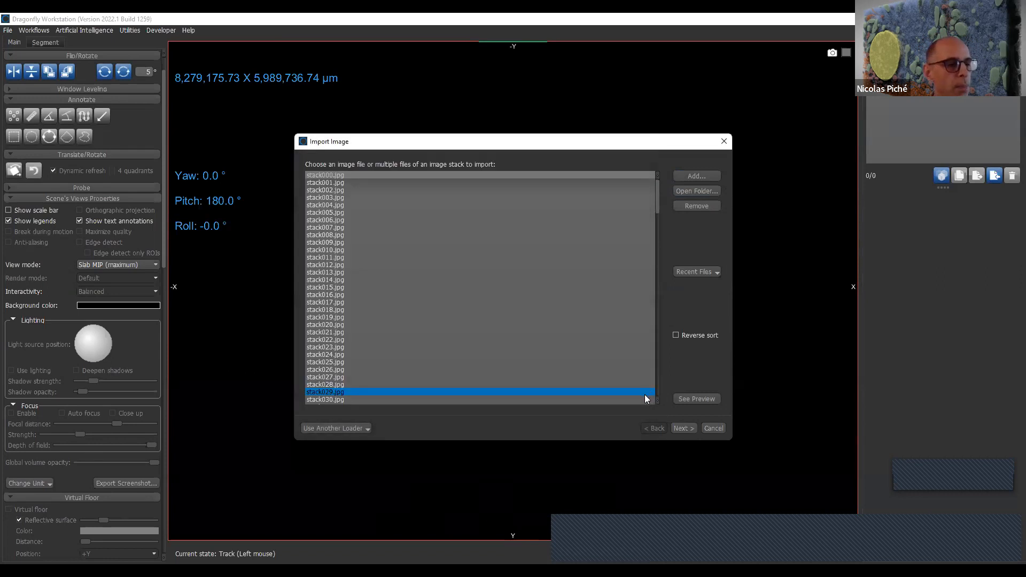
- Proceed with the listed JPG stack to its import settings
{"action": "left_click", "coordinate": [684, 427]}
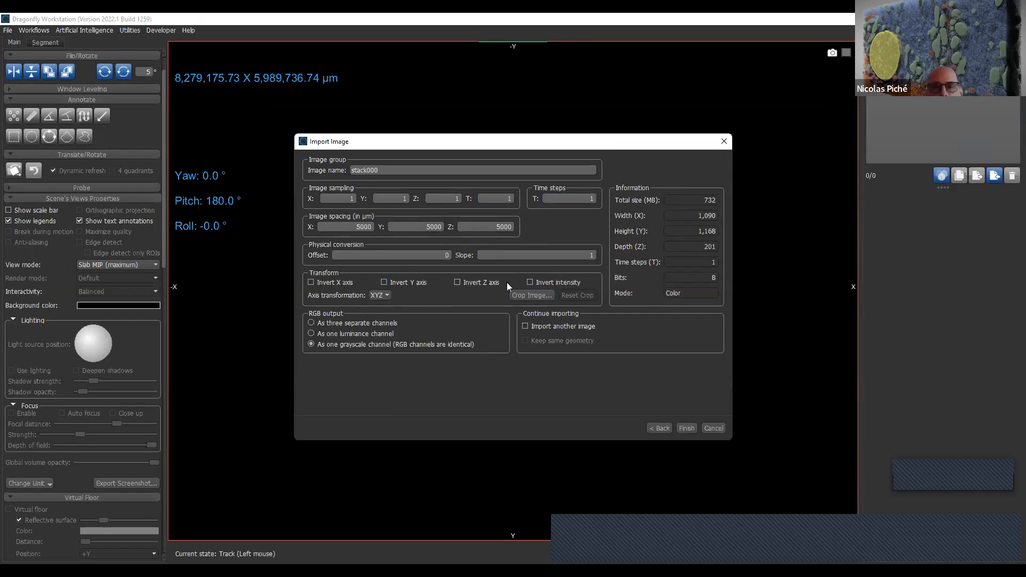
- Try to crop the stack's X and Y extent while previewing slices up to slice 110, and discard the crop
{"action": "left_click", "coordinate": [524, 297]}
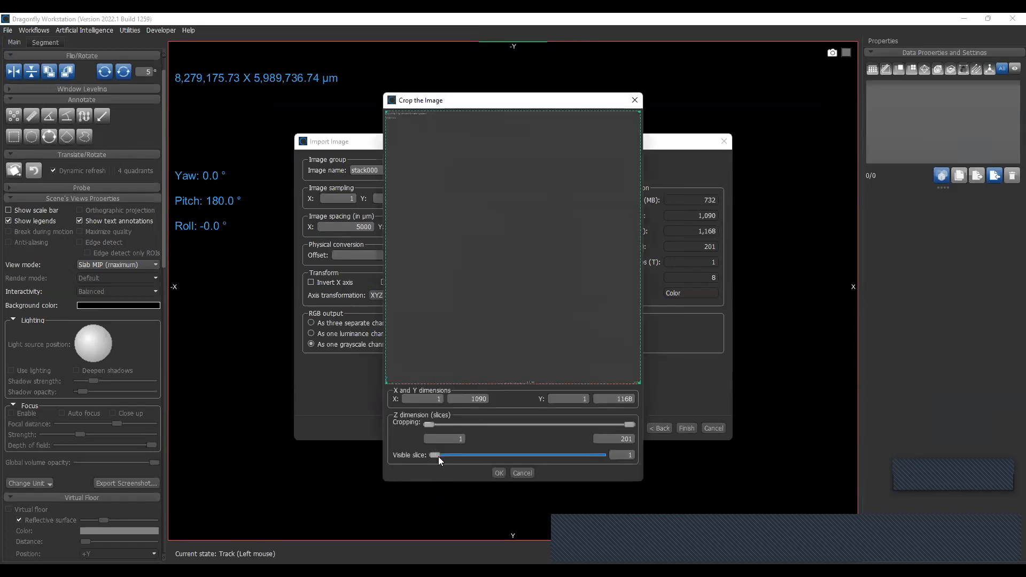
{"action": "left_click_drag", "start_coordinate": [436, 455], "coordinate": [512, 454]}
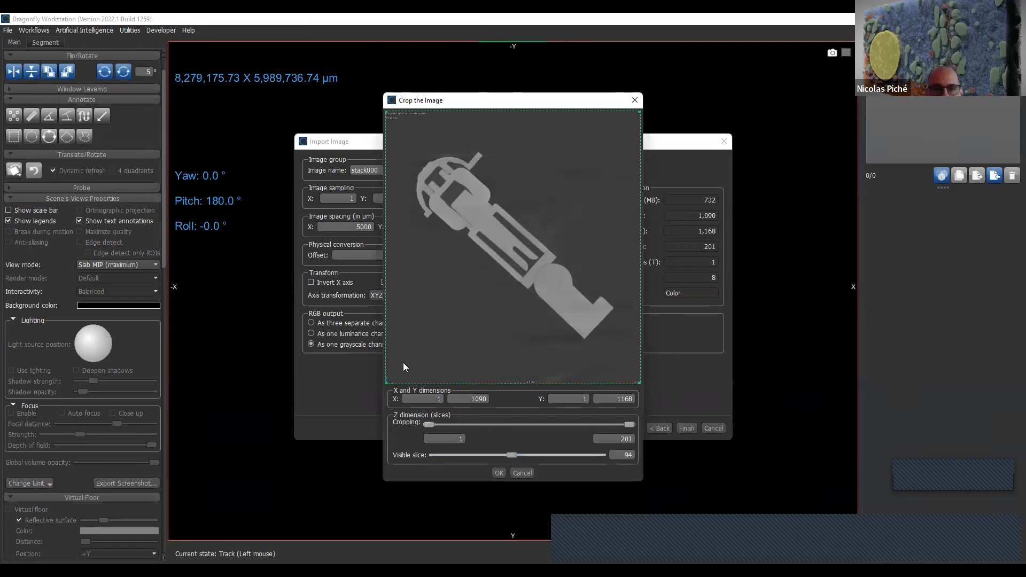
{"action": "left_click_drag", "start_coordinate": [390, 383], "coordinate": [410, 368]}
{"action": "mouse_move", "coordinate": [513, 454]}
{"action": "left_mouse_down"}
{"action": "mouse_move", "coordinate": [567, 452]}
{"action": "mouse_move", "coordinate": [524, 454]}
{"action": "left_mouse_up"}
{"action": "left_click_drag", "start_coordinate": [393, 367], "coordinate": [393, 385]}
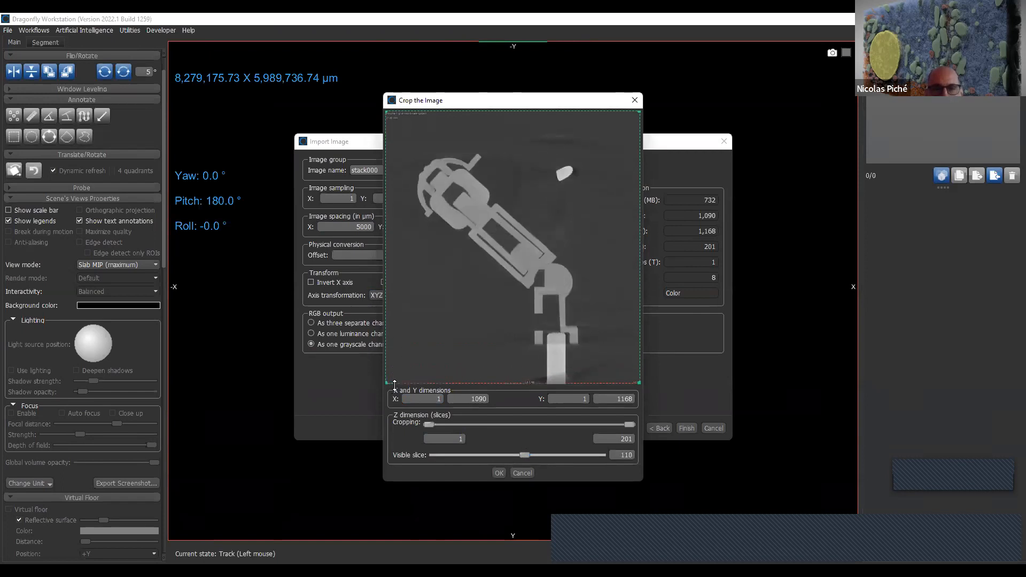
{"action": "left_click", "coordinate": [526, 472]}
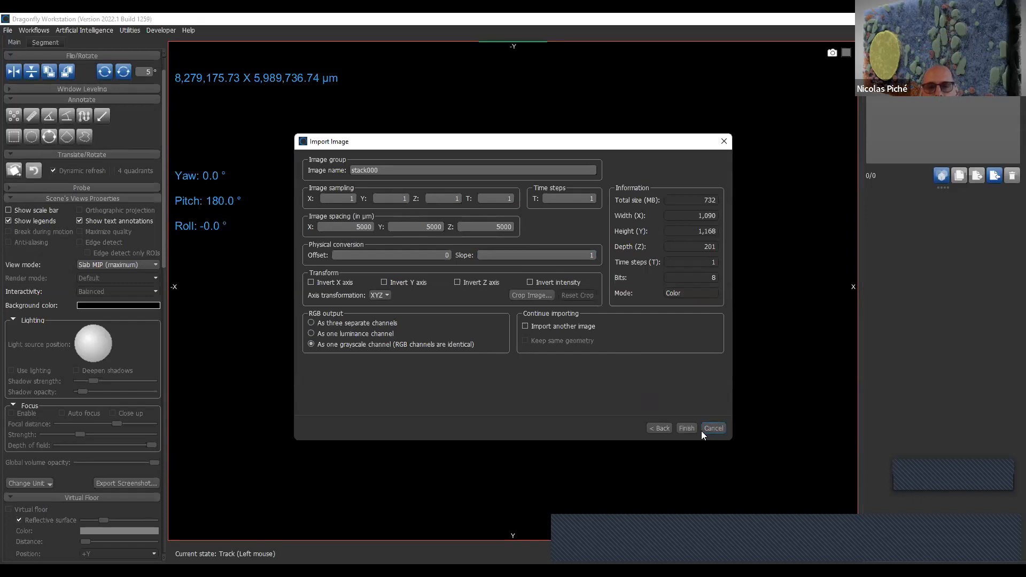
- Import the stack as one grayscale channel and browse through its slices to slice 126
{"action": "left_click", "coordinate": [688, 427]}
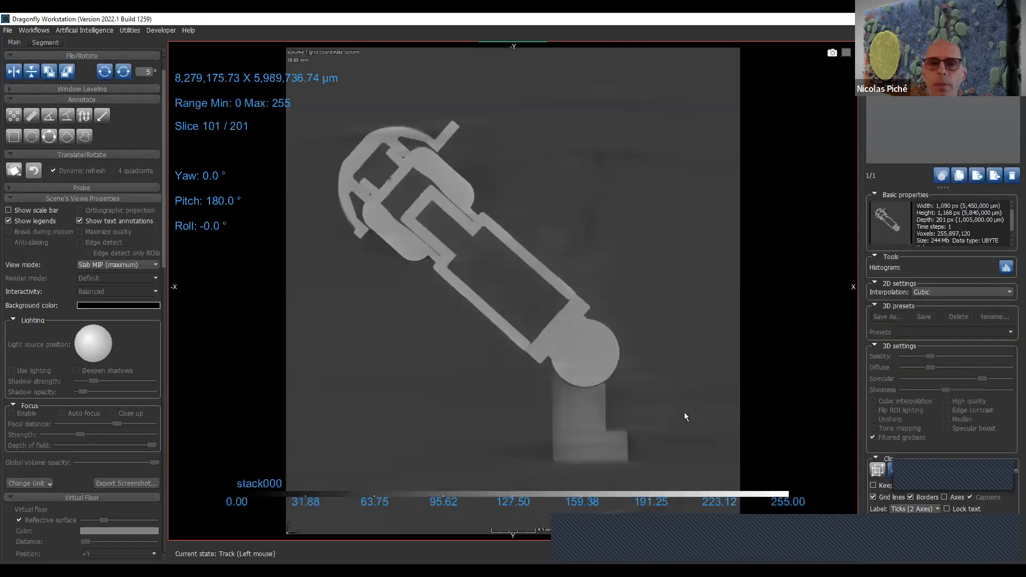
{"action": "scroll", "coordinate": [594, 264], "scroll_direction": "up", "scroll_amount": 4}
{"action": "scroll", "coordinate": [595, 264], "scroll_direction": "down", "scroll_amount": 3}
{"action": "scroll", "coordinate": [594, 264], "scroll_direction": "up", "scroll_amount": 12}
{"action": "scroll", "coordinate": [594, 264], "scroll_direction": "up", "scroll_amount": 20}
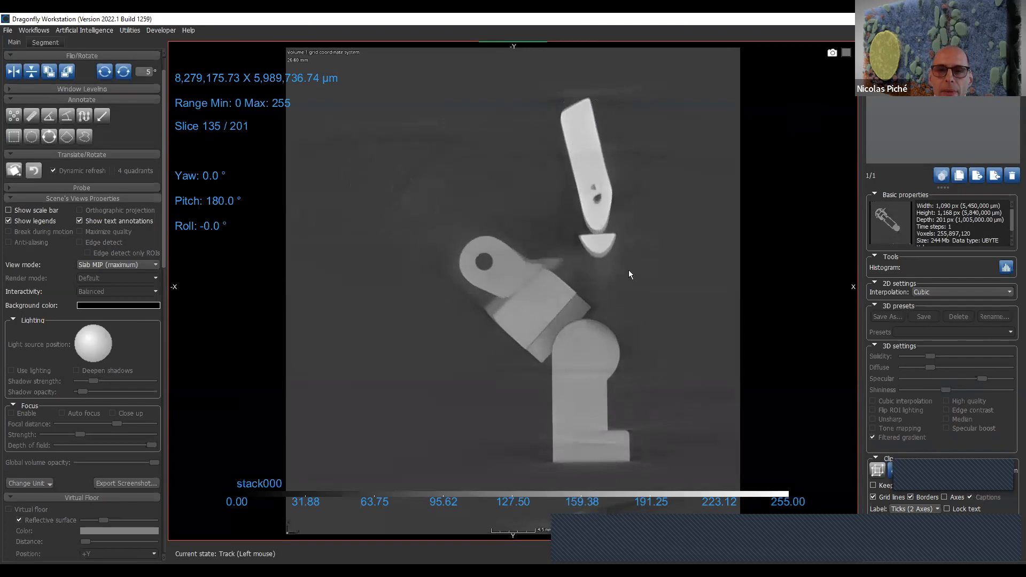
{"action": "scroll", "coordinate": [629, 271], "scroll_direction": "down", "scroll_amount": 13}
{"action": "scroll", "coordinate": [630, 278], "scroll_direction": "down", "scroll_amount": 9}
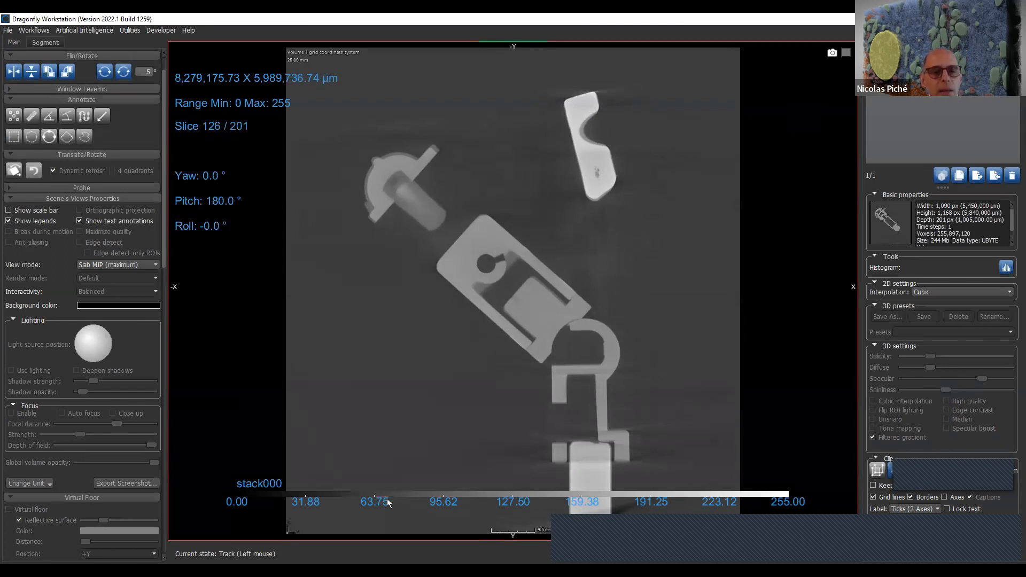
- Move the stack000 grayscale legend higher in the slice view and advance to slice 127
{"action": "mouse_move", "coordinate": [391, 495]}
{"action": "left_mouse_down"}
{"action": "mouse_move", "coordinate": [378, 341]}
{"action": "mouse_move", "coordinate": [397, 495]}
{"action": "left_mouse_up"}
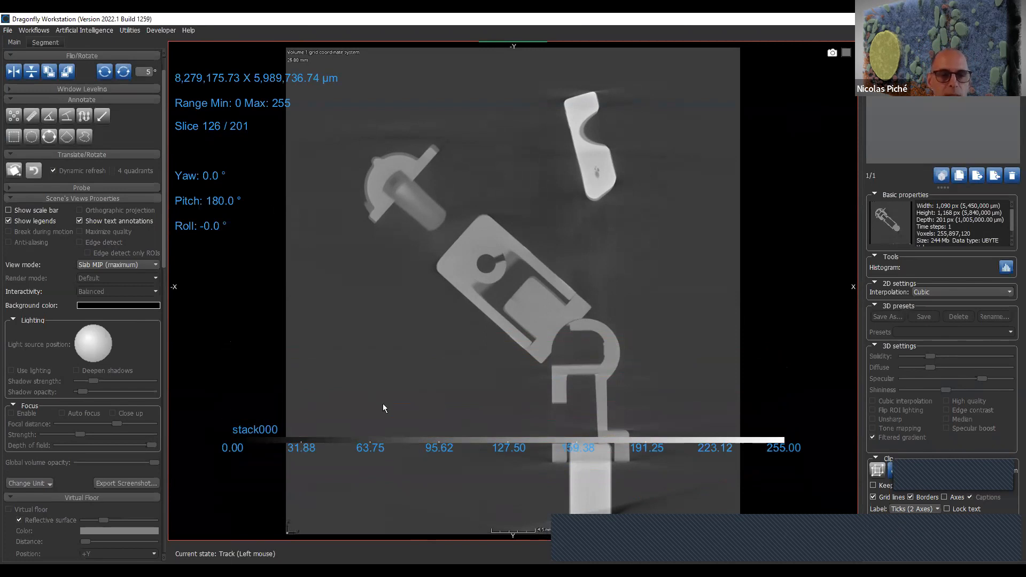
{"action": "scroll", "coordinate": [457, 511], "scroll_direction": "down", "scroll_amount": 3}
{"action": "scroll", "coordinate": [458, 512], "scroll_direction": "up", "scroll_amount": 2}
{"action": "mouse_move", "coordinate": [448, 527]}
{"action": "right_mouse_down"}
{"action": "mouse_move", "coordinate": [501, 481]}
{"action": "mouse_move", "coordinate": [448, 526]}
{"action": "right_mouse_up"}
- Show the scale bar in the view and place it just below the stack000 legend
{"action": "left_click", "coordinate": [46, 210]}
{"action": "left_click_drag", "start_coordinate": [269, 514], "coordinate": [340, 526]}
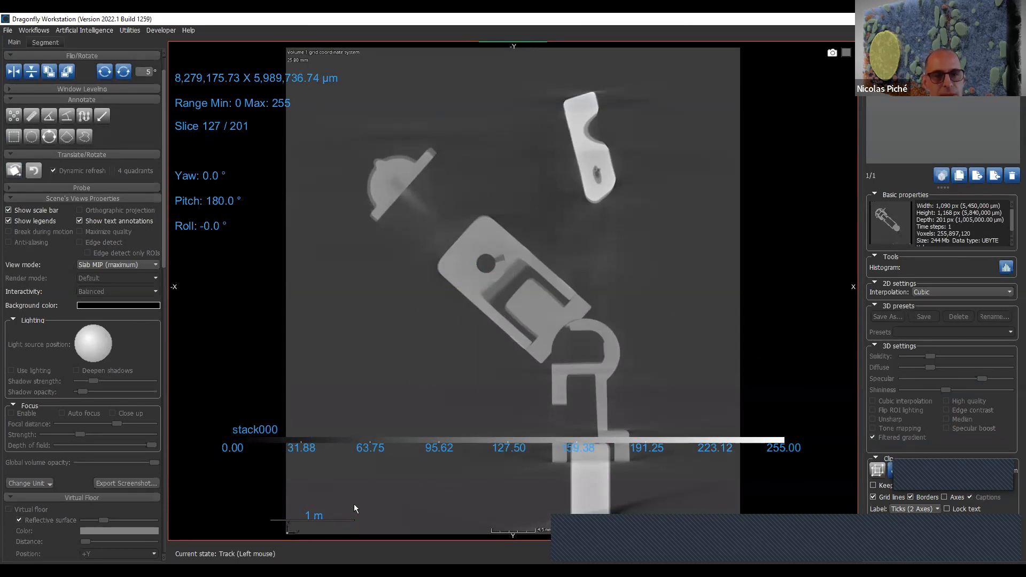
{"action": "left_click_drag", "start_coordinate": [345, 518], "coordinate": [389, 475]}
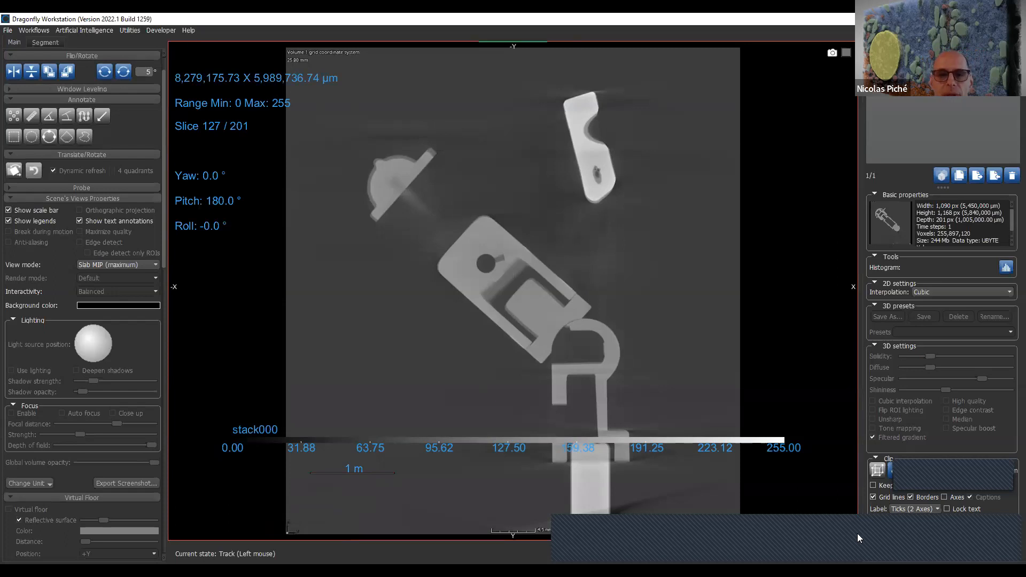
- Enlarge the slice view through its field-of-view annotation, and reduce it with the Zoom tool to about 6,681,173 x 4,833,629 µm
{"action": "left_click_drag", "start_coordinate": [193, 76], "coordinate": [260, 80]}
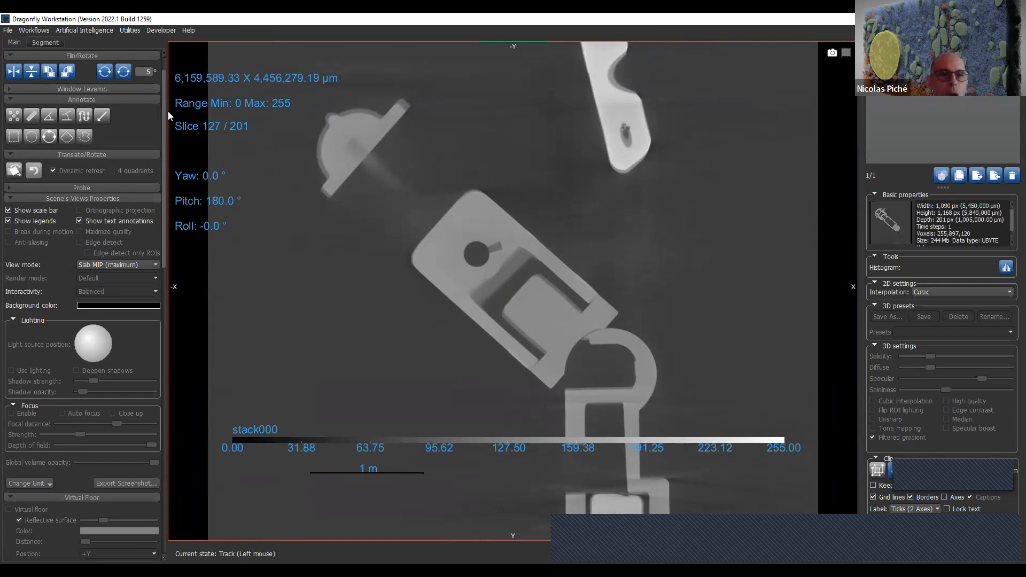
{"action": "scroll", "coordinate": [161, 113], "scroll_direction": "up", "scroll_amount": 2}
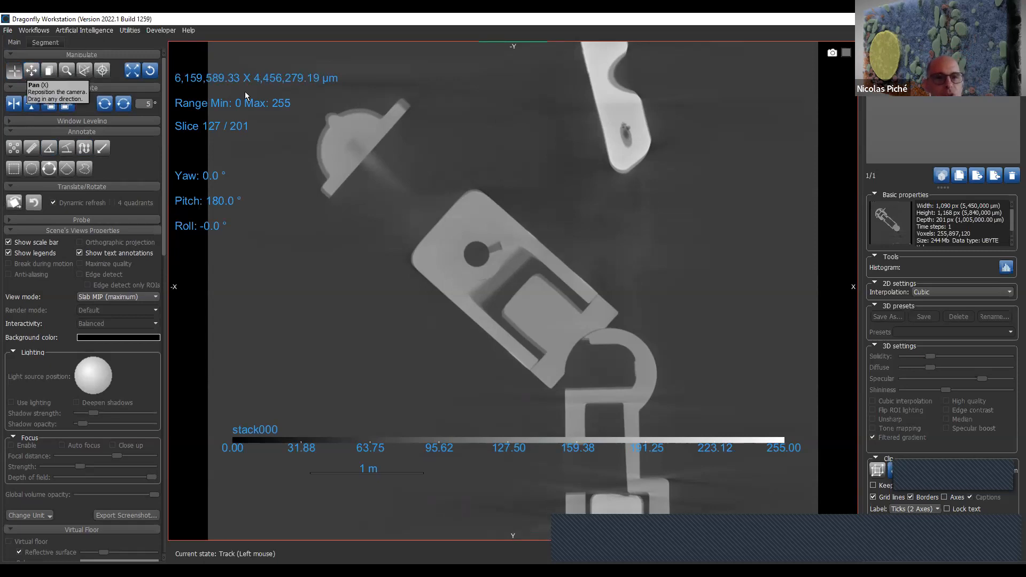
{"action": "key", "text": "z"}
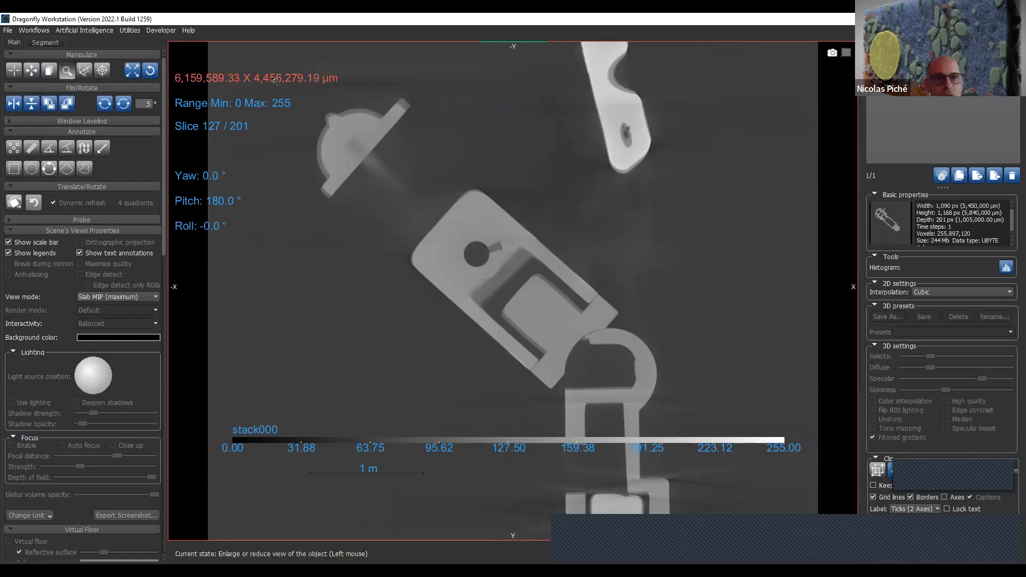
{"action": "key", "text": "Escape"}
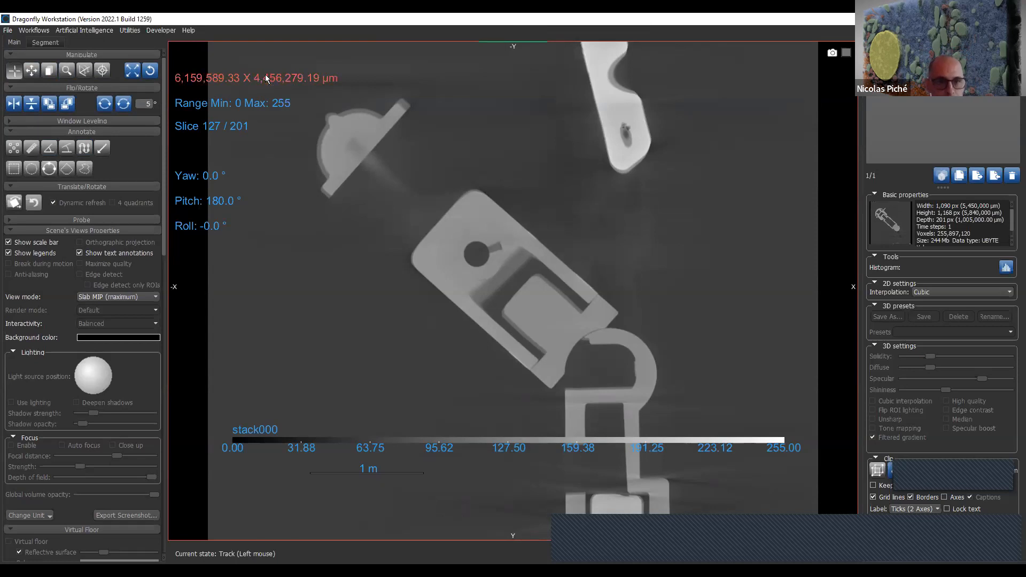
{"action": "key", "text": "z"}
{"action": "left_click_drag", "start_coordinate": [266, 78], "coordinate": [280, 61]}
{"action": "key", "text": "t"}
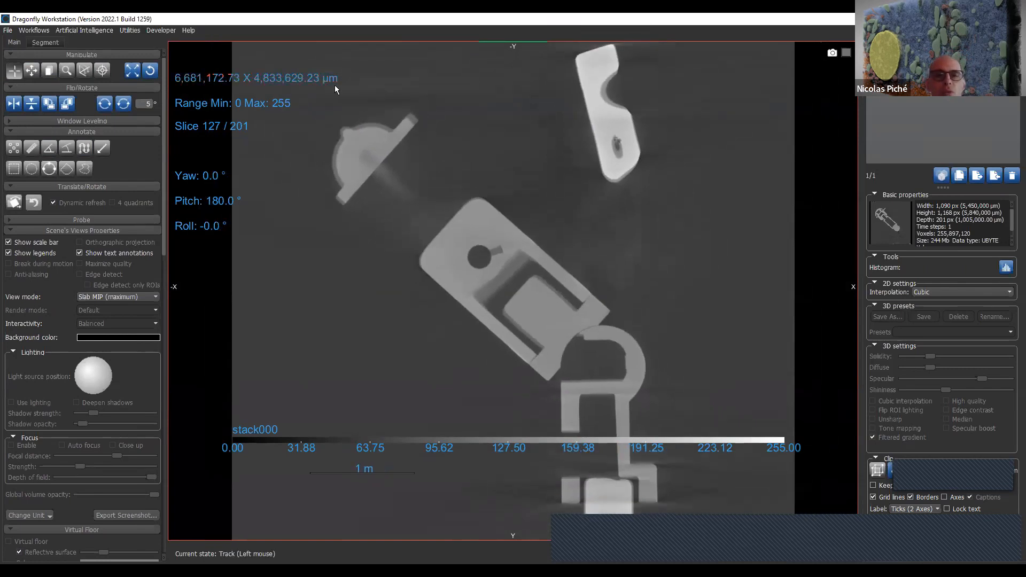
- Zoom the slice view in to about 5,073,136 x 3,670,262 µm, try the Pan tool and return to the Track tool
{"action": "left_click", "coordinate": [32, 71]}
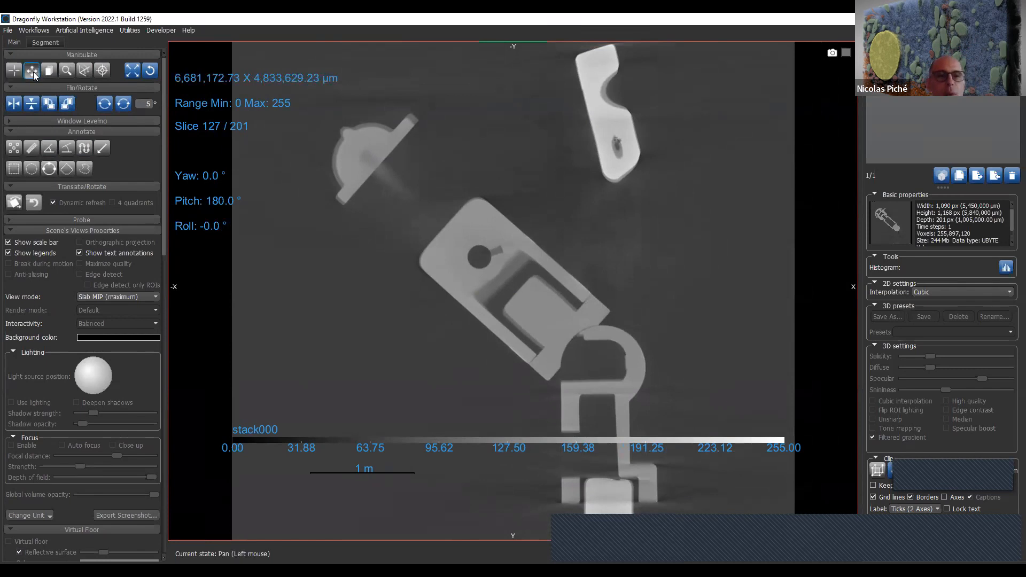
{"action": "key", "text": "z"}
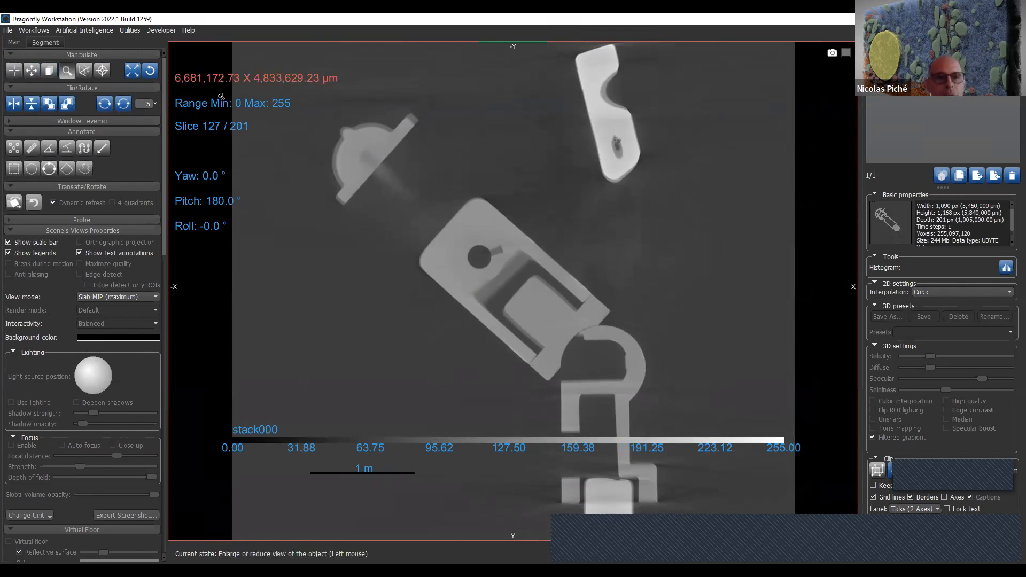
{"action": "left_click_drag", "start_coordinate": [221, 82], "coordinate": [227, 155]}
{"action": "key", "text": "p"}
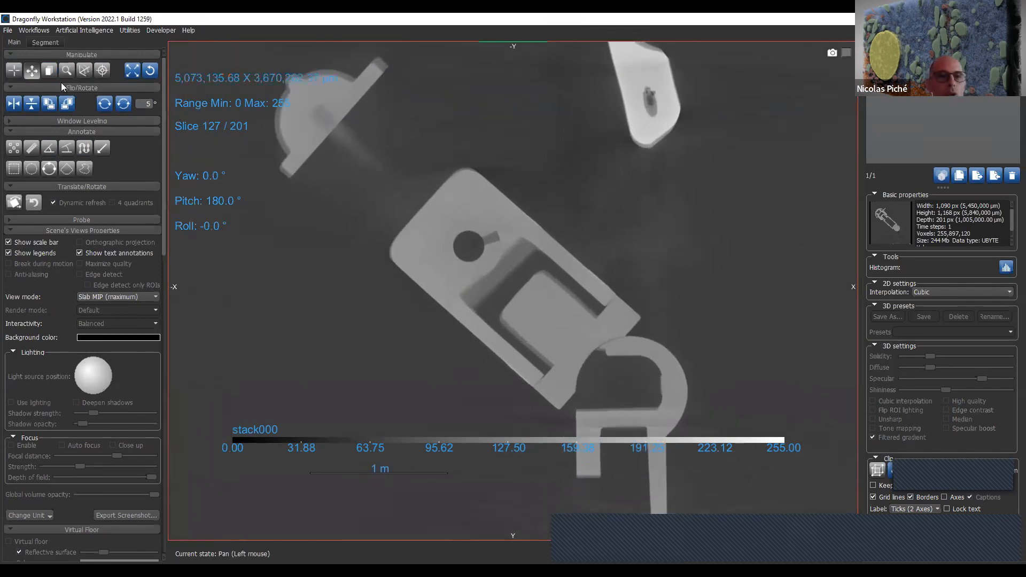
{"action": "left_click", "coordinate": [14, 70]}
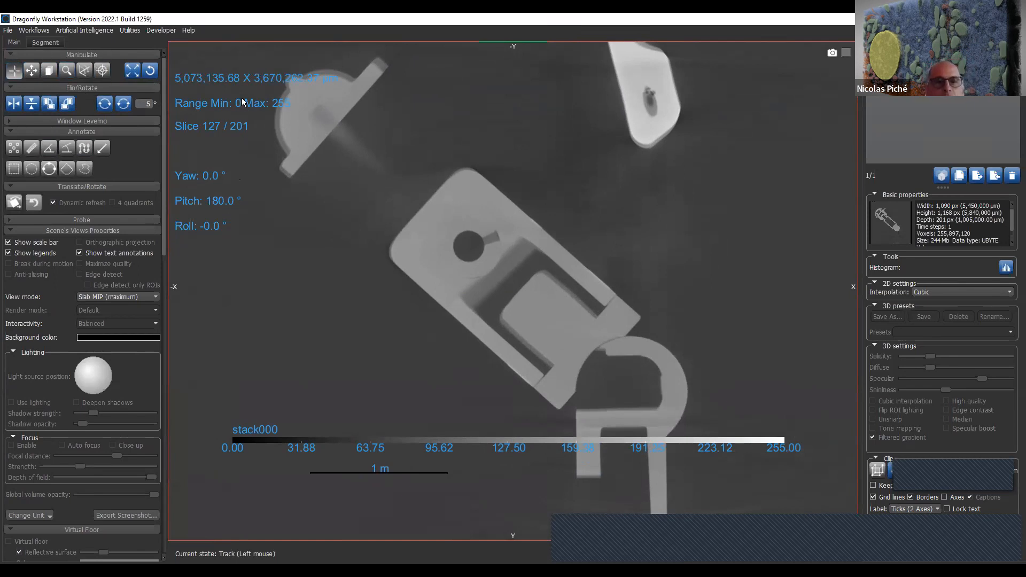
- Expand the Window Leveling settings and show the stack000 histogram with a logarithmic Y axis
{"action": "left_click", "coordinate": [111, 119]}
{"action": "left_click", "coordinate": [8, 147]}
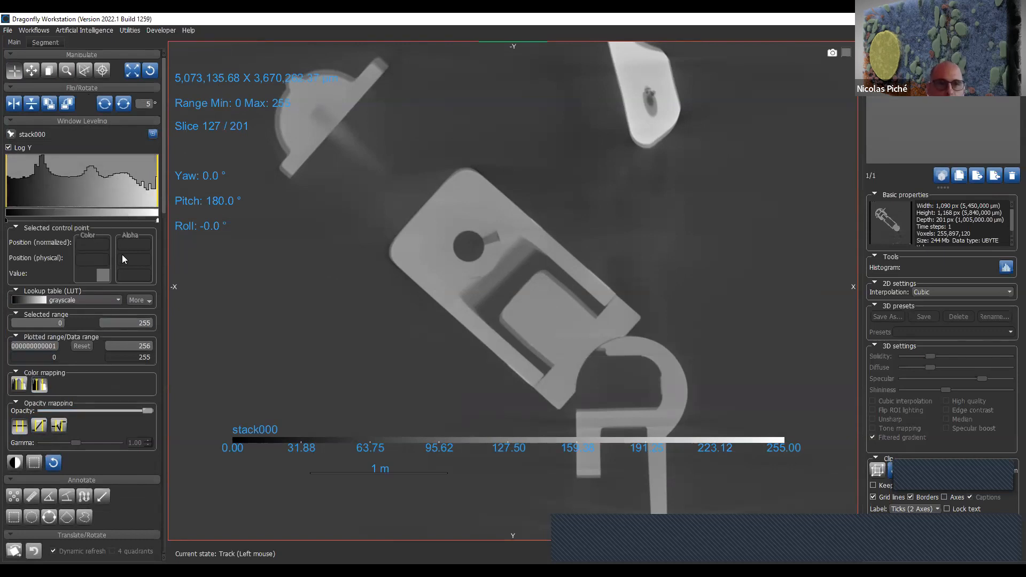
- Go to slice 67 and rotate the slice plane to yaw -90°, pitch 162.2° and roll -90° using the view annotations
{"action": "left_click_drag", "start_coordinate": [212, 124], "coordinate": [217, 224]}
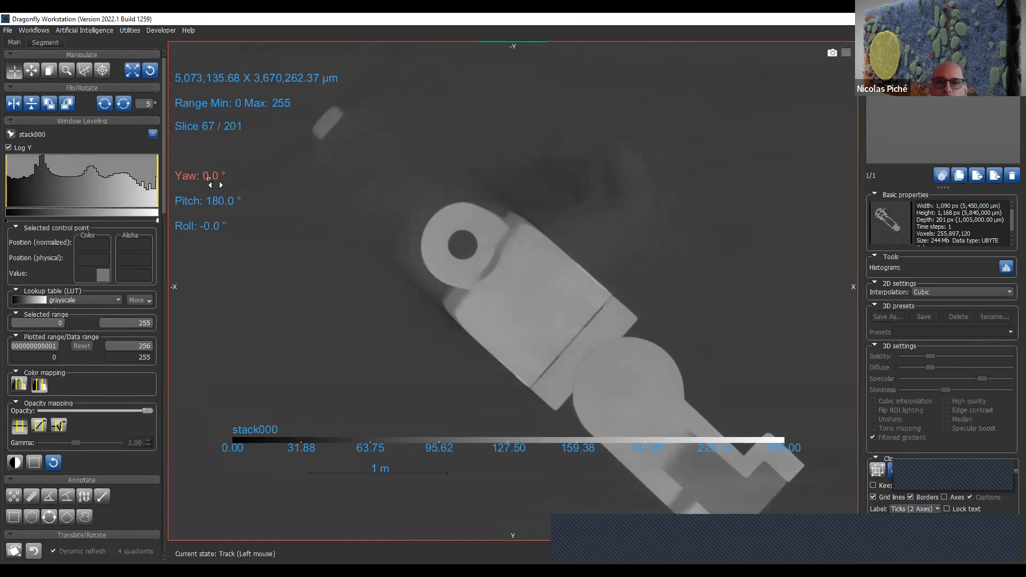
{"action": "left_click_drag", "start_coordinate": [219, 184], "coordinate": [192, 217]}
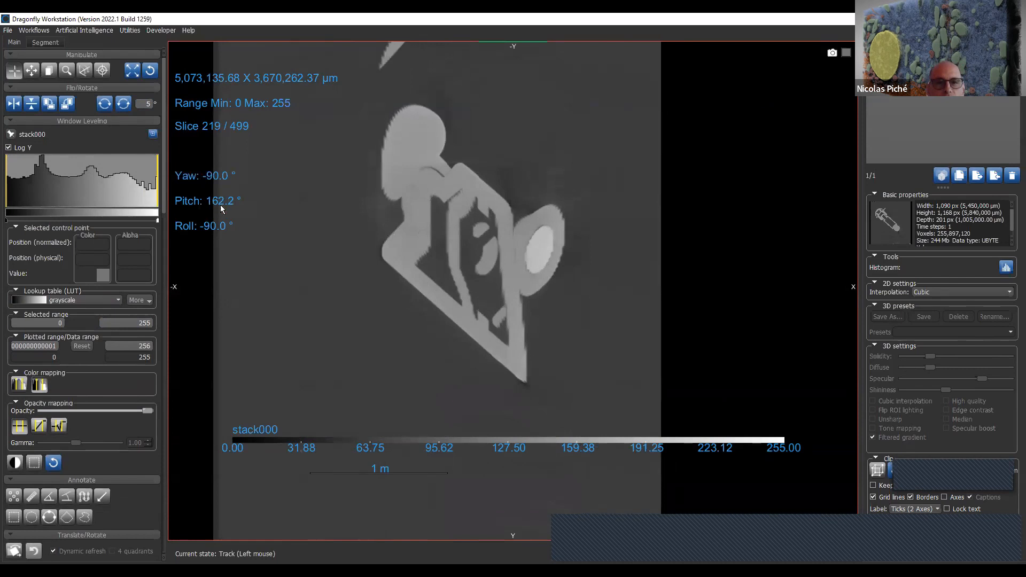
- Rotate the slice plane to yaw -119.9°, pitch 159.4° and roll -121.5°, and reset the view to its default orientation
{"action": "left_click_drag", "start_coordinate": [228, 200], "coordinate": [228, 178]}
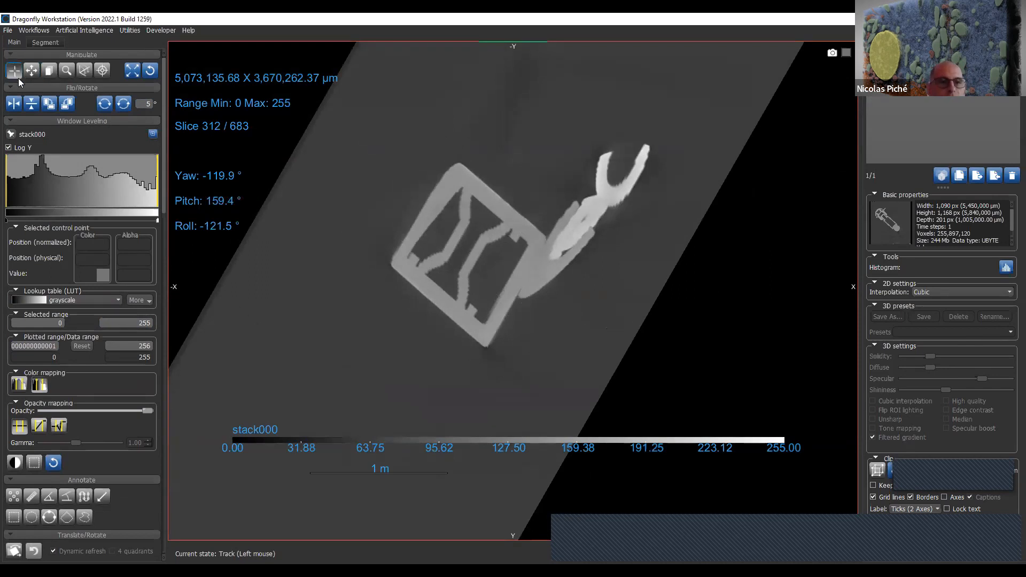
{"action": "left_click", "coordinate": [147, 76]}
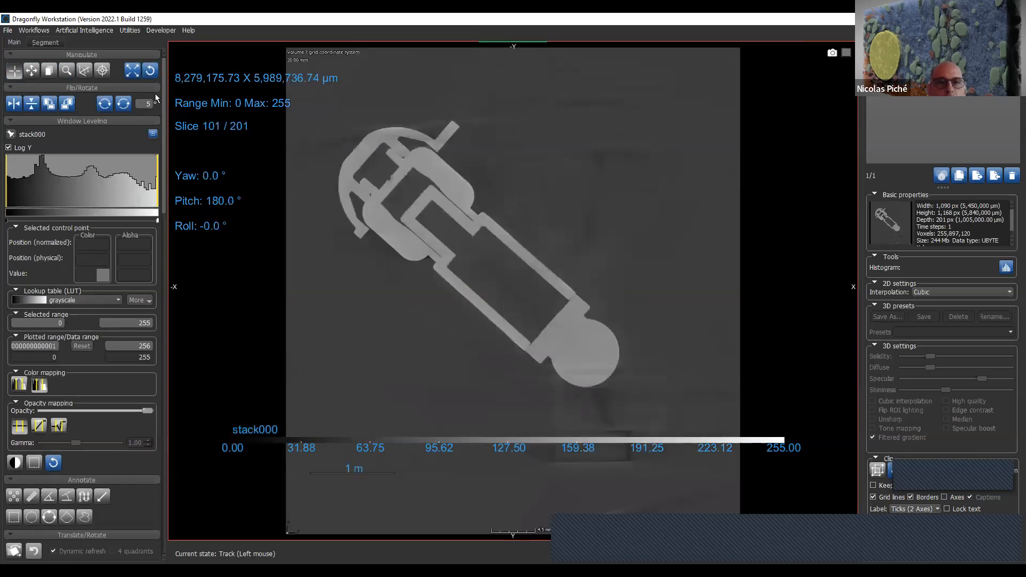
- Zoom the slice view out to about 12,089,690 x 8,746,530 µm, browse to slice 102, and refit the view to the data
{"action": "right_click_drag", "start_coordinate": [422, 290], "coordinate": [411, 210]}
{"action": "scroll", "coordinate": [411, 210], "scroll_direction": "up", "scroll_amount": 7}
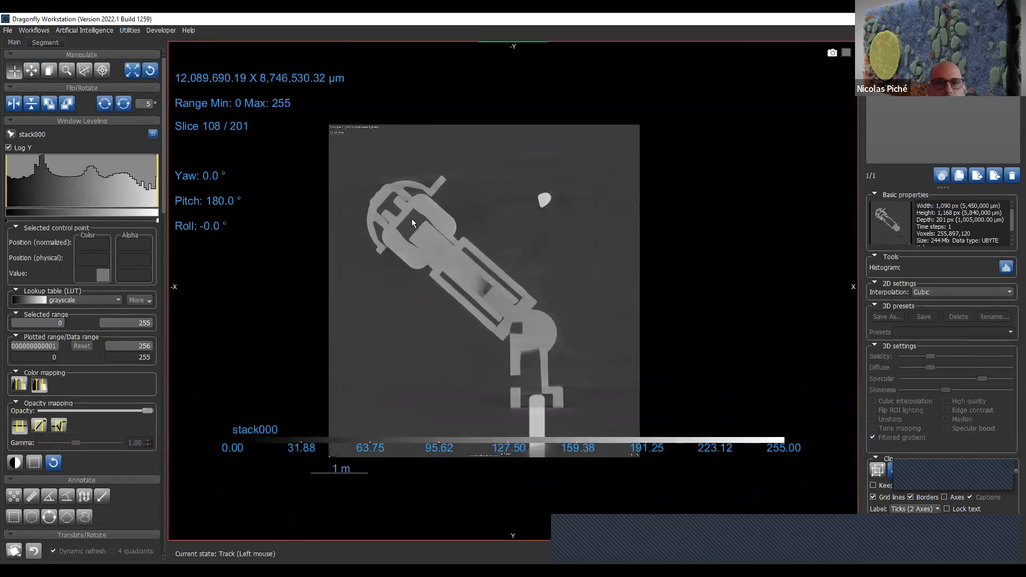
{"action": "scroll", "coordinate": [410, 207], "scroll_direction": "down", "scroll_amount": 5}
{"action": "scroll", "coordinate": [409, 205], "scroll_direction": "down", "scroll_amount": 1}
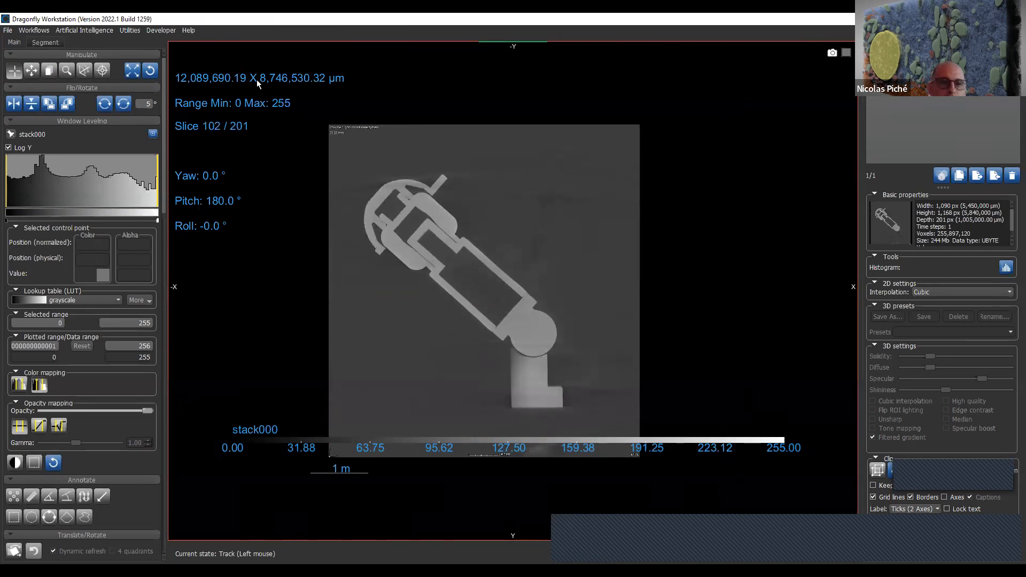
{"action": "left_click", "coordinate": [136, 74]}
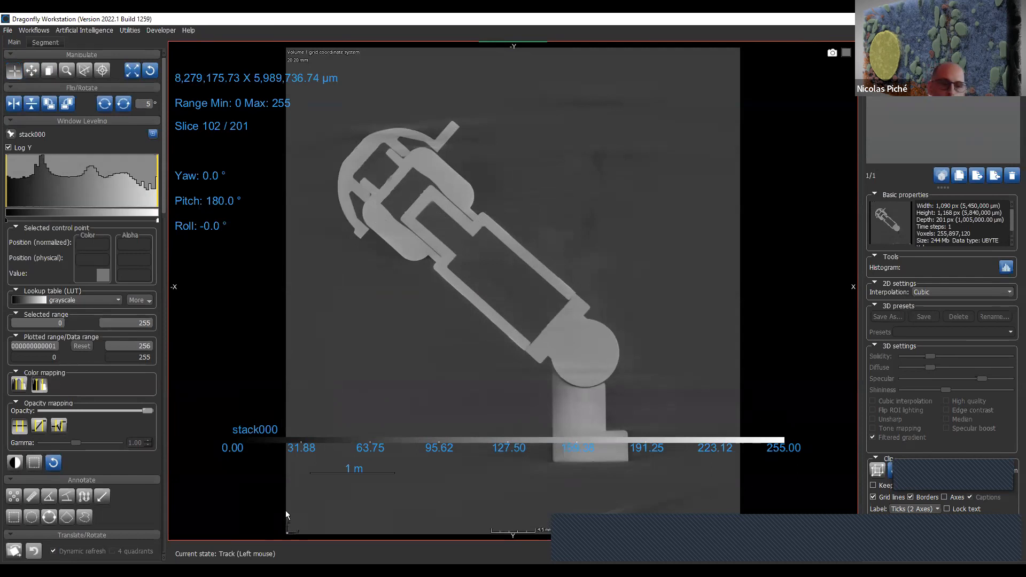
- Split the selected scene into four equal views with the 3D view at the top left
{"action": "scroll", "coordinate": [134, 467], "scroll_direction": "down", "scroll_amount": 15}
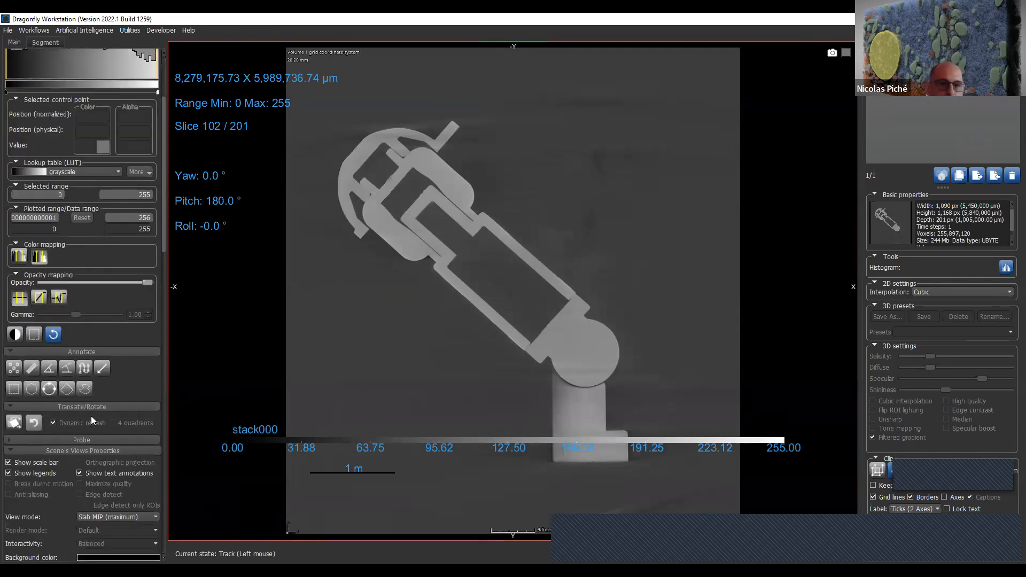
{"action": "scroll", "coordinate": [110, 401], "scroll_direction": "down", "scroll_amount": 3}
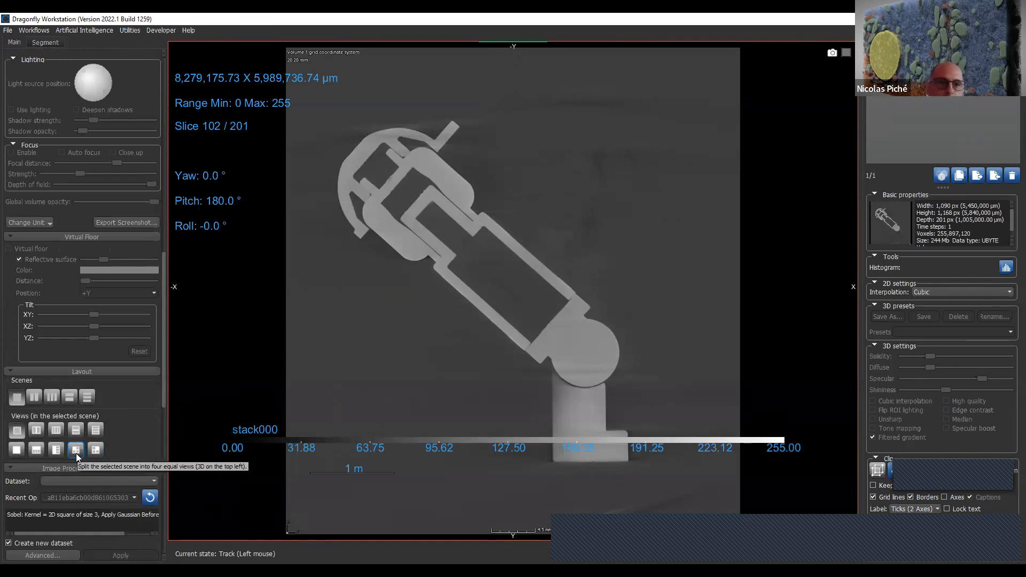
{"action": "left_click", "coordinate": [75, 452]}
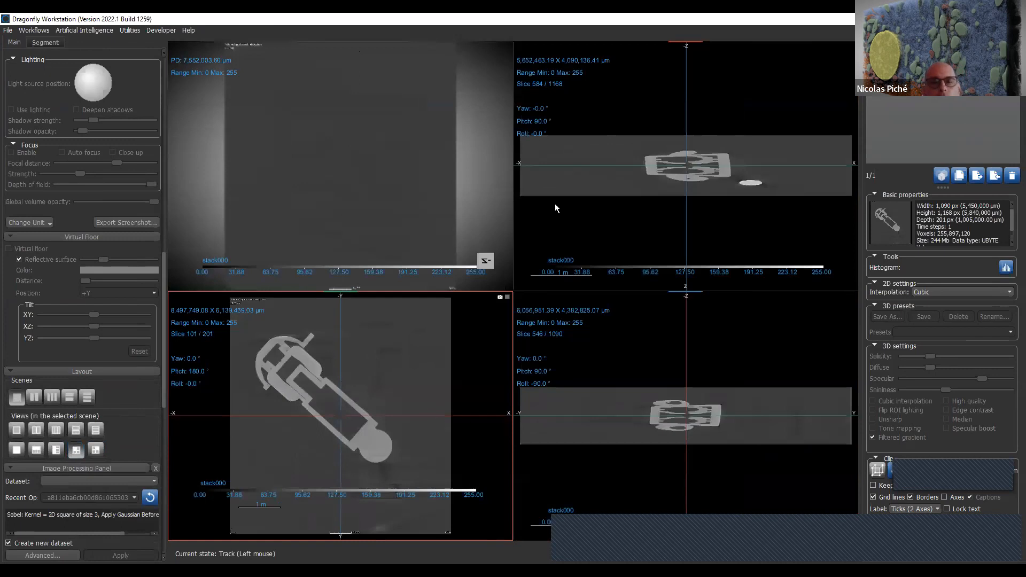
- Zoom the pitch 90° view out to about 7,187,093 x 5,200,599 µm and browse the roll -90° view to slice 536
{"action": "scroll", "coordinate": [719, 197], "scroll_direction": "down", "scroll_amount": 2}
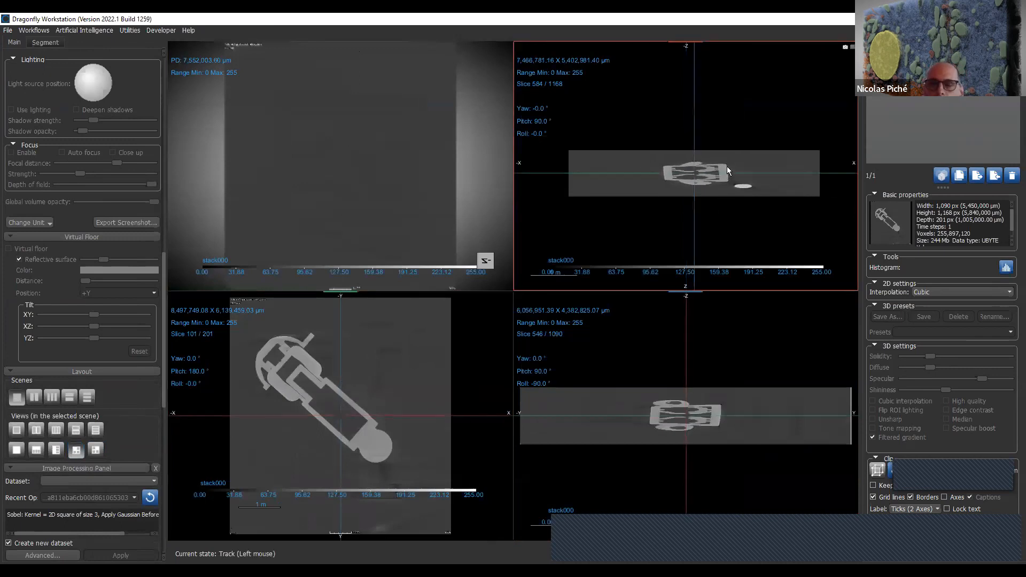
{"action": "scroll", "coordinate": [727, 167], "scroll_direction": "up", "scroll_amount": 5}
{"action": "scroll", "coordinate": [751, 392], "scroll_direction": "down", "scroll_amount": 10}
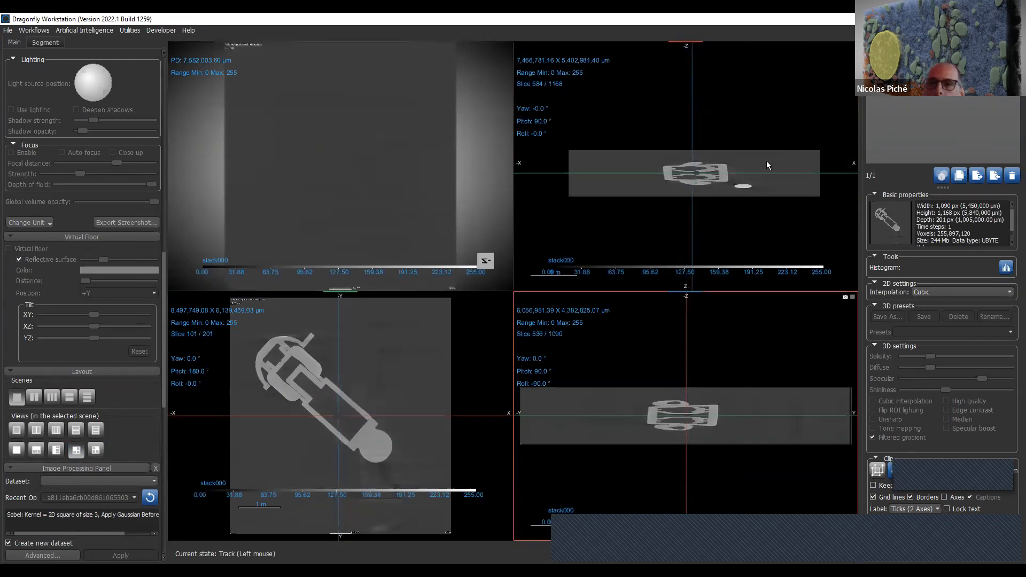
{"action": "scroll", "coordinate": [760, 187], "scroll_direction": "up", "scroll_amount": 2}
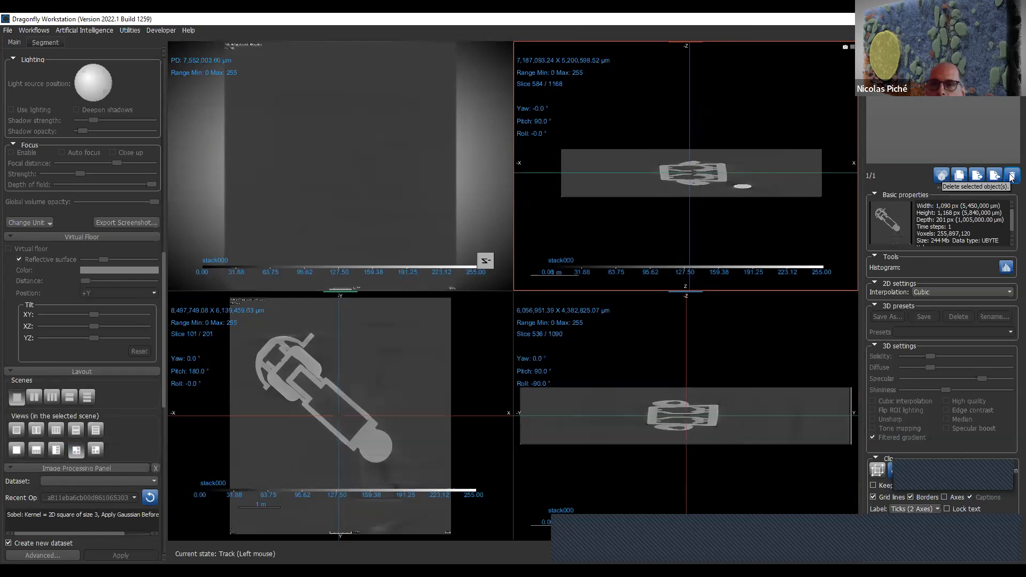
- Delete the stack000 dataset and start adding files for a new image import
{"action": "left_click", "coordinate": [1011, 176]}
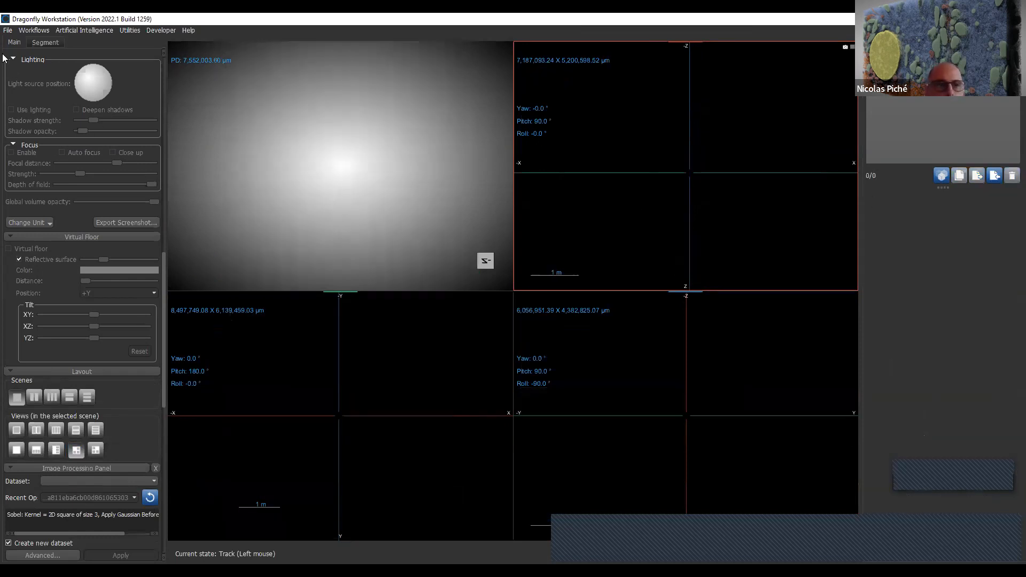
{"action": "left_click", "coordinate": [7, 31]}
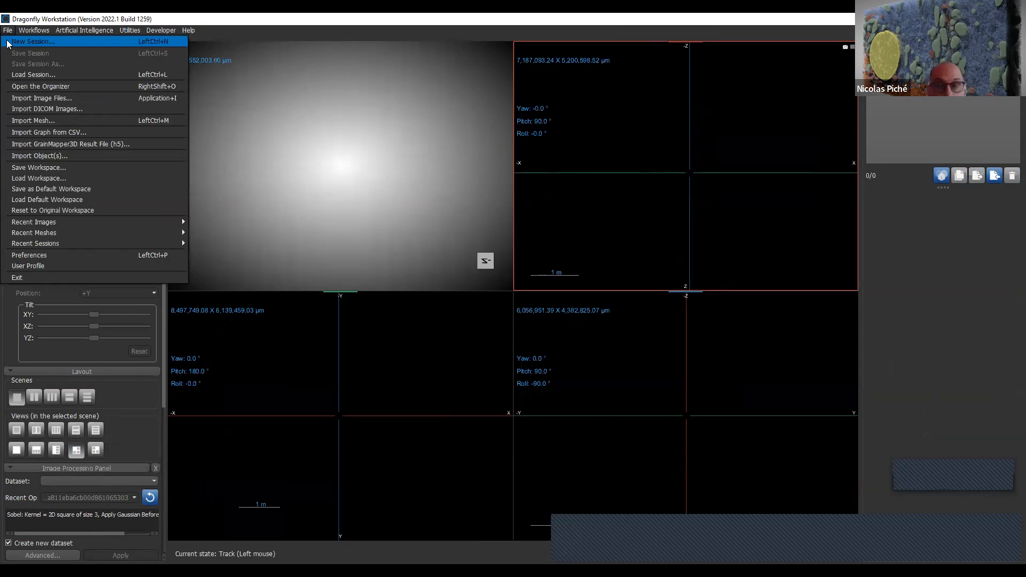
{"action": "left_click", "coordinate": [38, 98]}
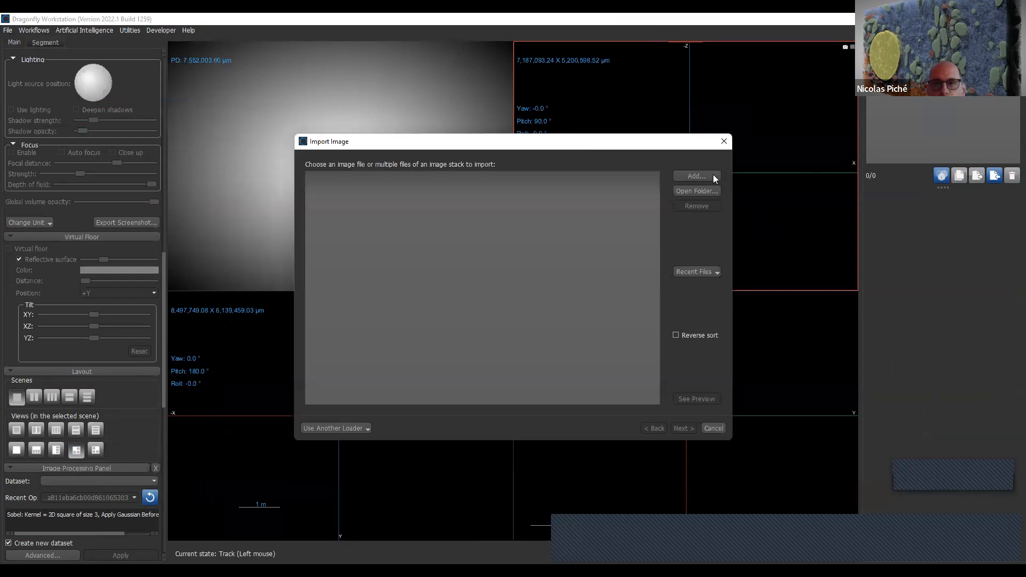
{"action": "left_click", "coordinate": [709, 176]}
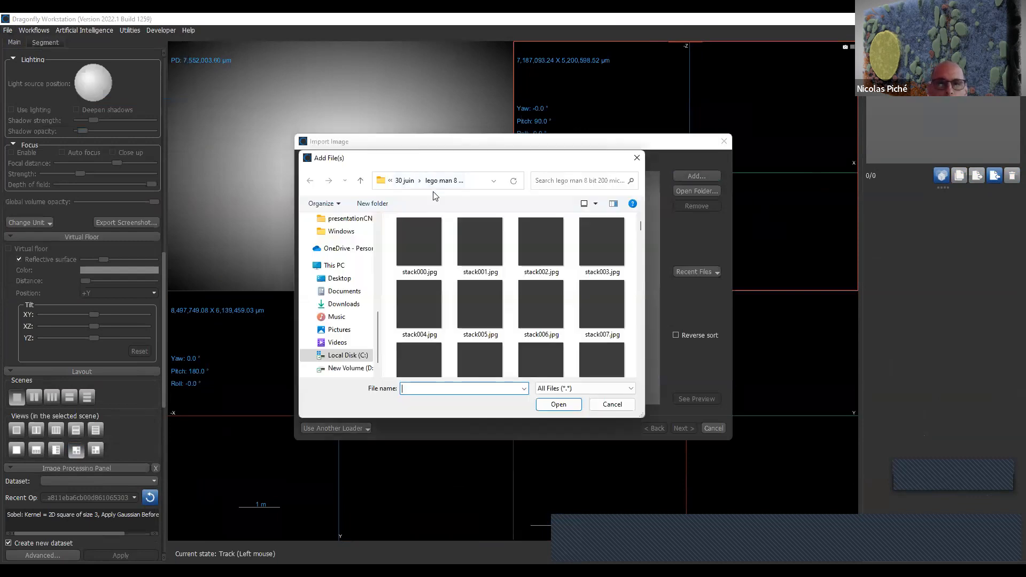
- Add all files from the guestWhat folder inside 30 juin to the image import
{"action": "left_click", "coordinate": [415, 181]}
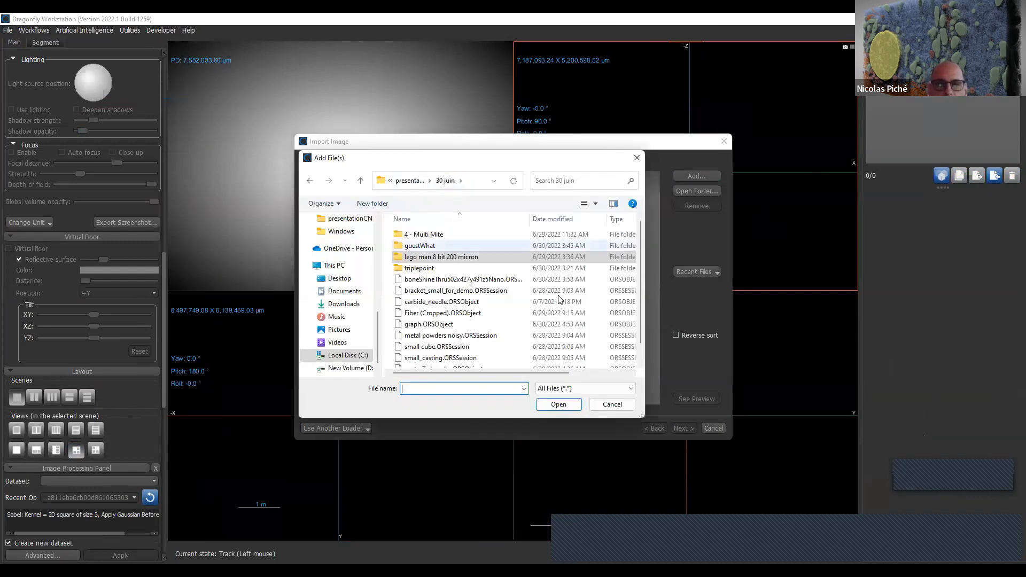
{"action": "double_click", "coordinate": [442, 245]}
{"action": "left_click", "coordinate": [442, 248]}
{"action": "key", "text": "ctrl+a"}
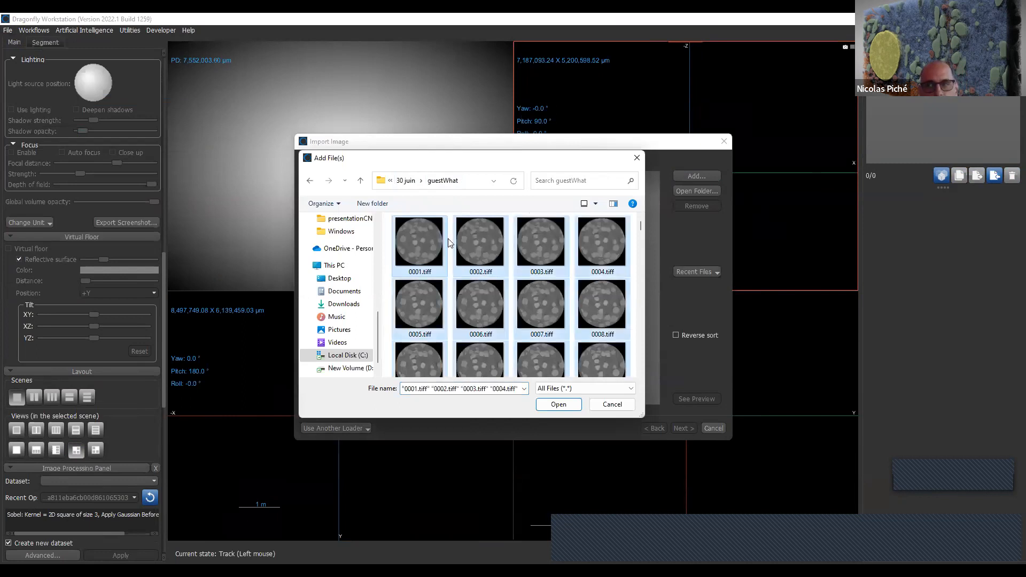
{"action": "left_click", "coordinate": [559, 404]}
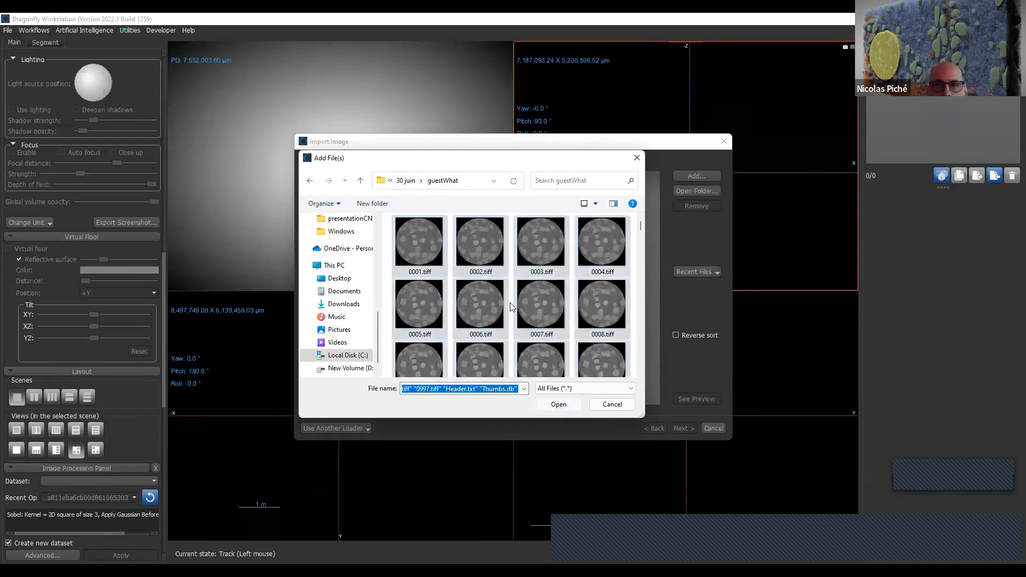
{"action": "key", "text": "Return"}
- Import the guestWhat TIFF stack as image 0001, keeping the proposed spacing and transform settings
{"action": "scroll", "coordinate": [558, 278], "scroll_direction": "down", "scroll_amount": 20}
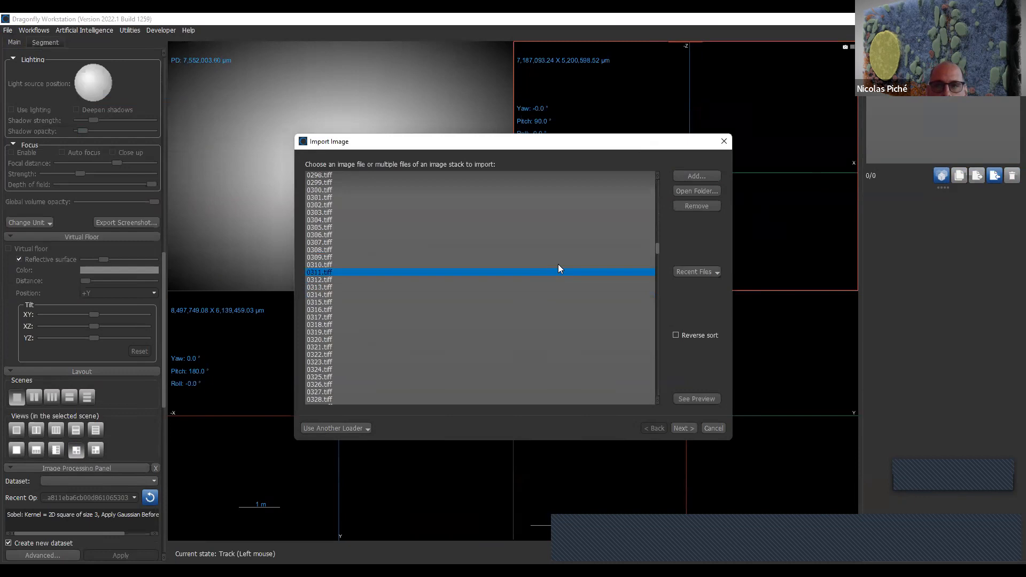
{"action": "left_click", "coordinate": [689, 428]}
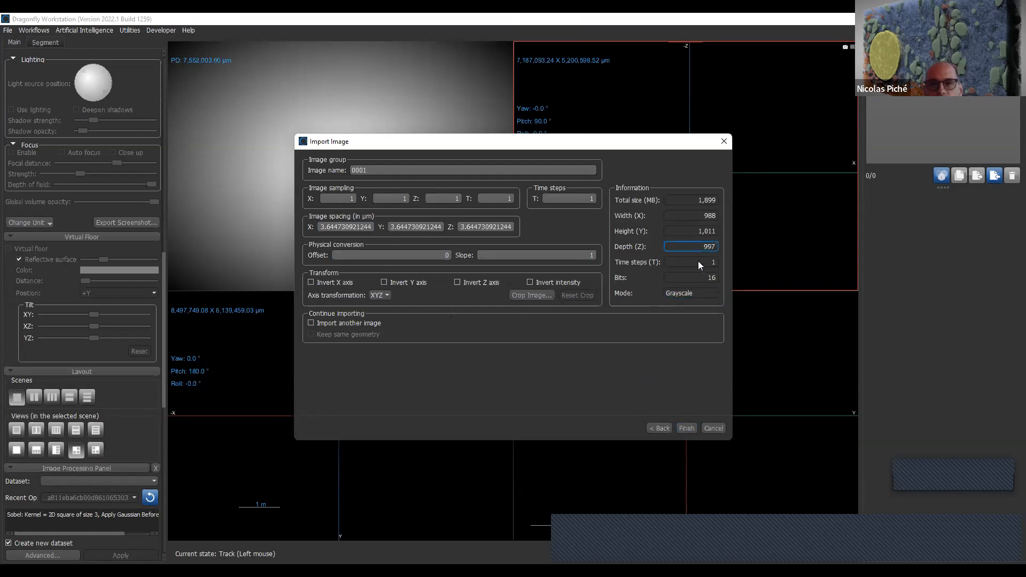
{"action": "left_click", "coordinate": [687, 429]}
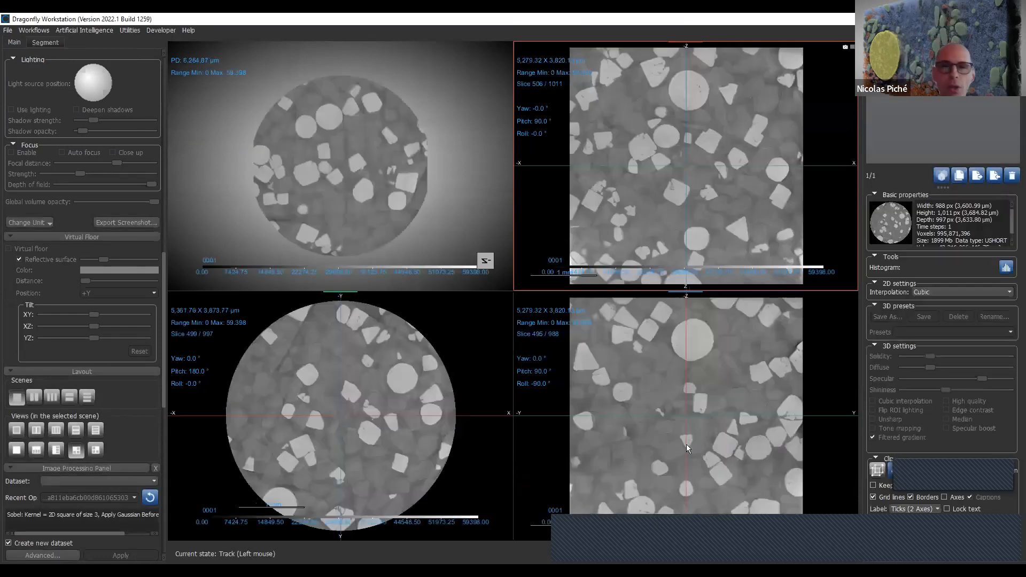
- Rotate the 0001 volume in the 3D view, zooming out to a PD of about 10,990 µm, and bring back the Window Leveling settings
{"action": "mouse_move", "coordinate": [391, 226]}
{"action": "left_mouse_down"}
{"action": "mouse_move", "coordinate": [348, 146]}
{"action": "mouse_move", "coordinate": [387, 213]}
{"action": "left_mouse_up"}
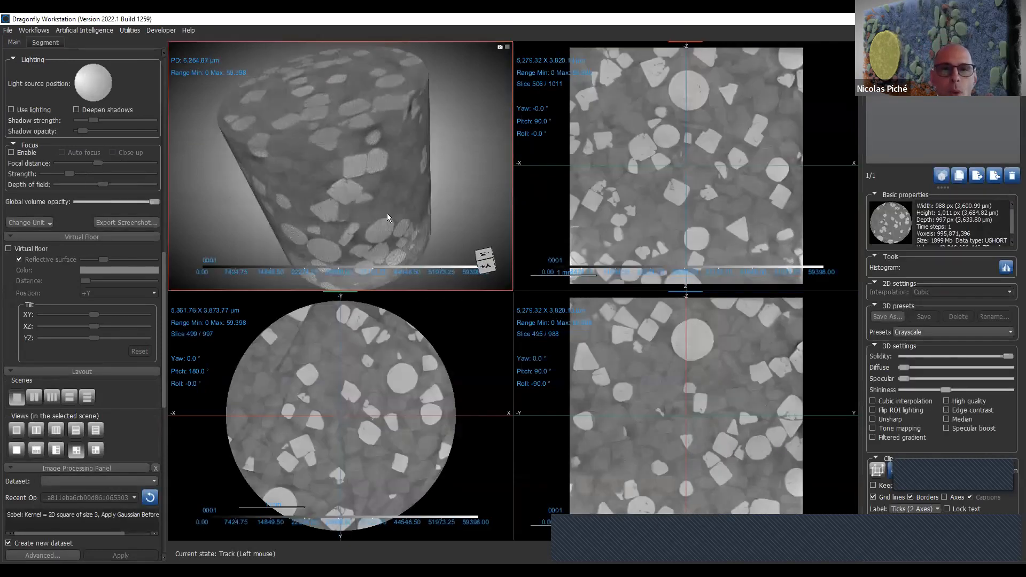
{"action": "scroll", "coordinate": [402, 157], "scroll_direction": "down", "scroll_amount": 5}
{"action": "left_click_drag", "start_coordinate": [402, 157], "coordinate": [385, 207]}
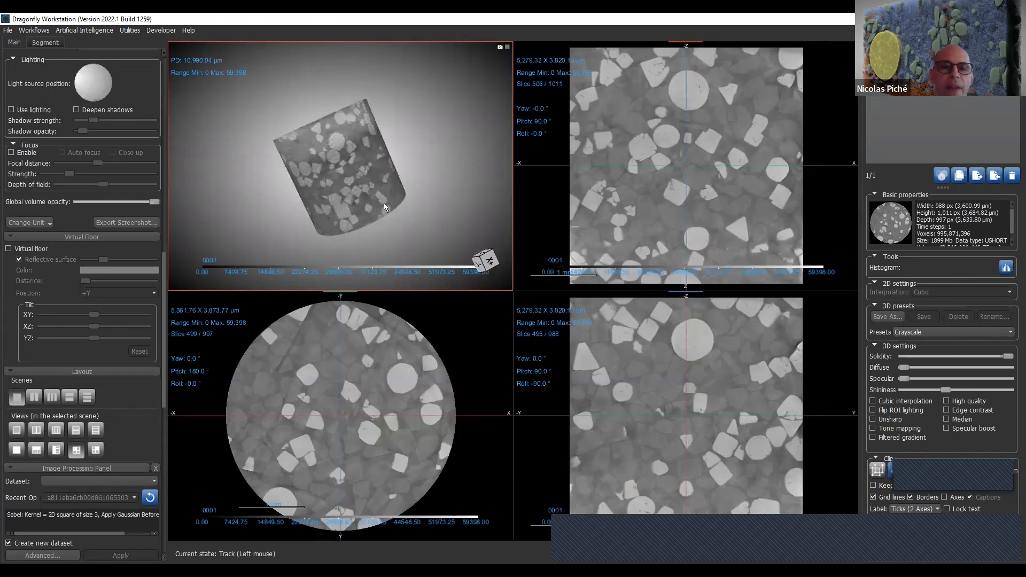
{"action": "left_click_drag", "start_coordinate": [436, 168], "coordinate": [382, 194]}
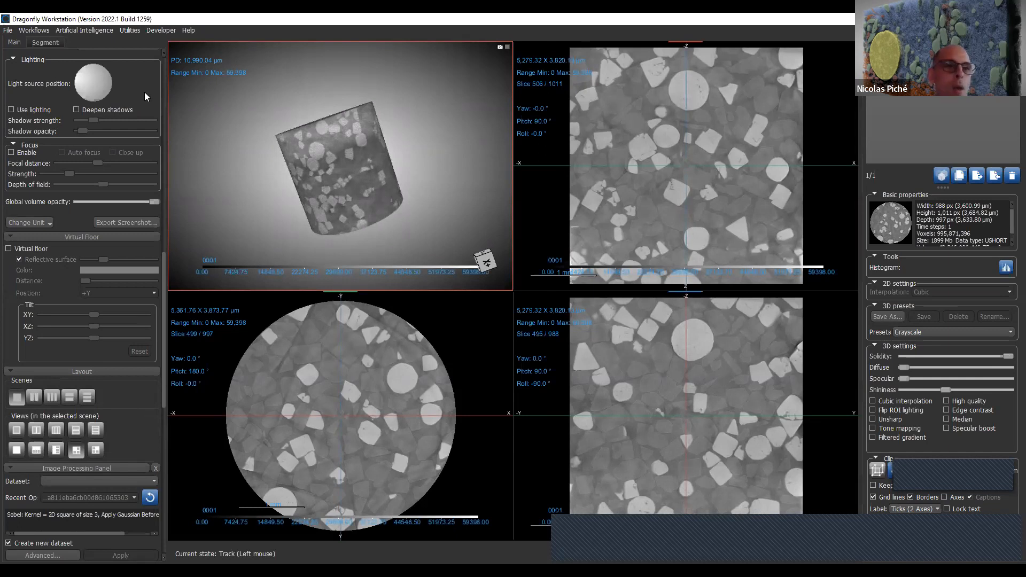
{"action": "left_click_drag", "start_coordinate": [163, 273], "coordinate": [170, 45]}
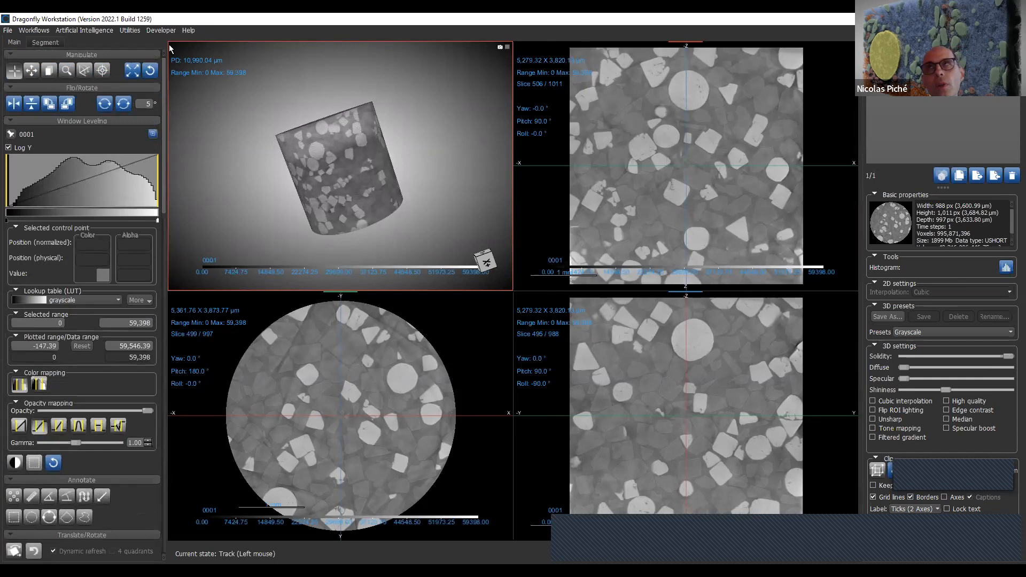
{"action": "left_click_drag", "start_coordinate": [378, 175], "coordinate": [351, 143]}
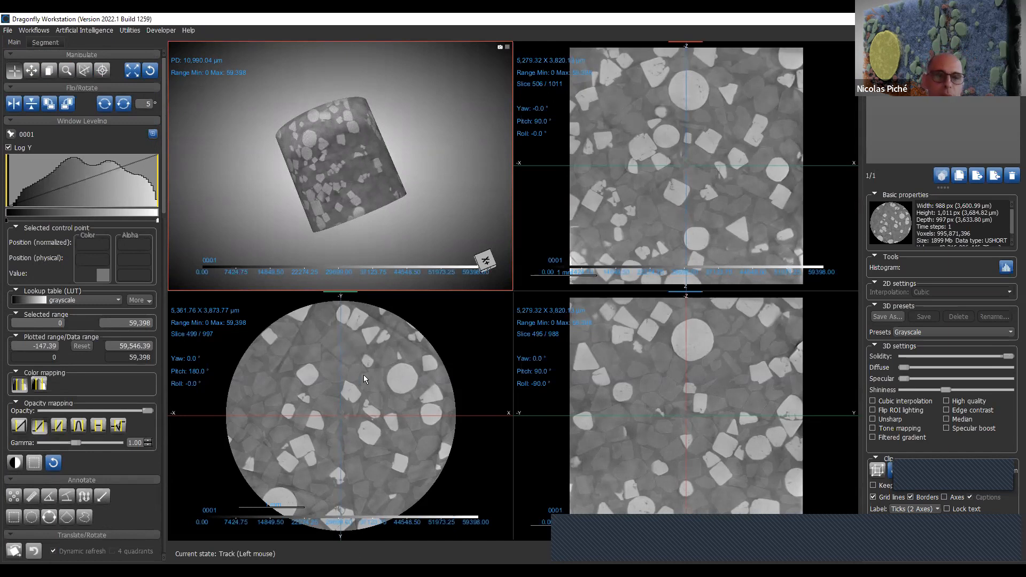
- Track a point in the circular cross-section so the other two slice views go to slices 572 and 571
{"action": "left_click", "coordinate": [340, 418]}
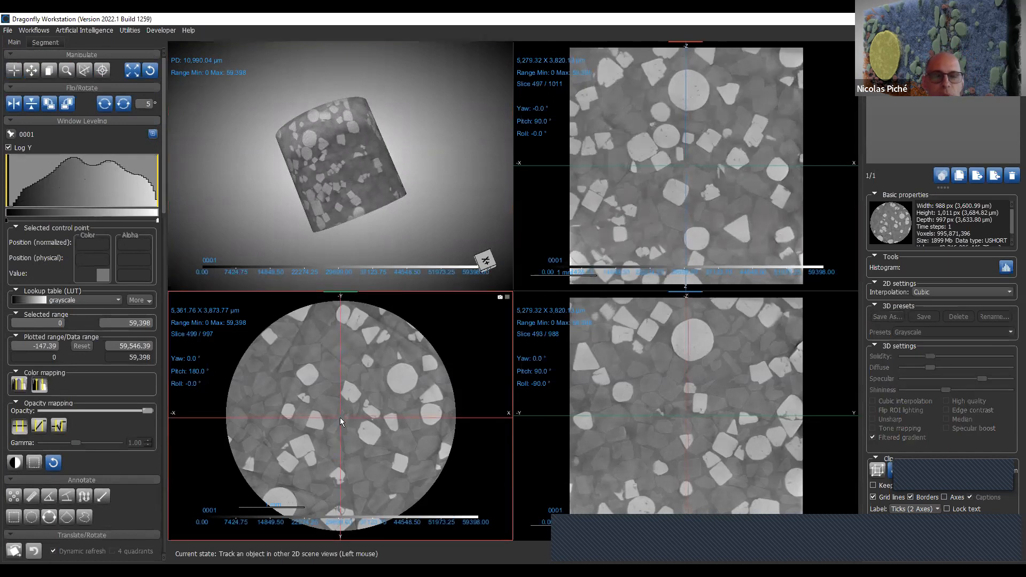
{"action": "left_click", "coordinate": [348, 408]}
{"action": "left_click", "coordinate": [358, 400]}
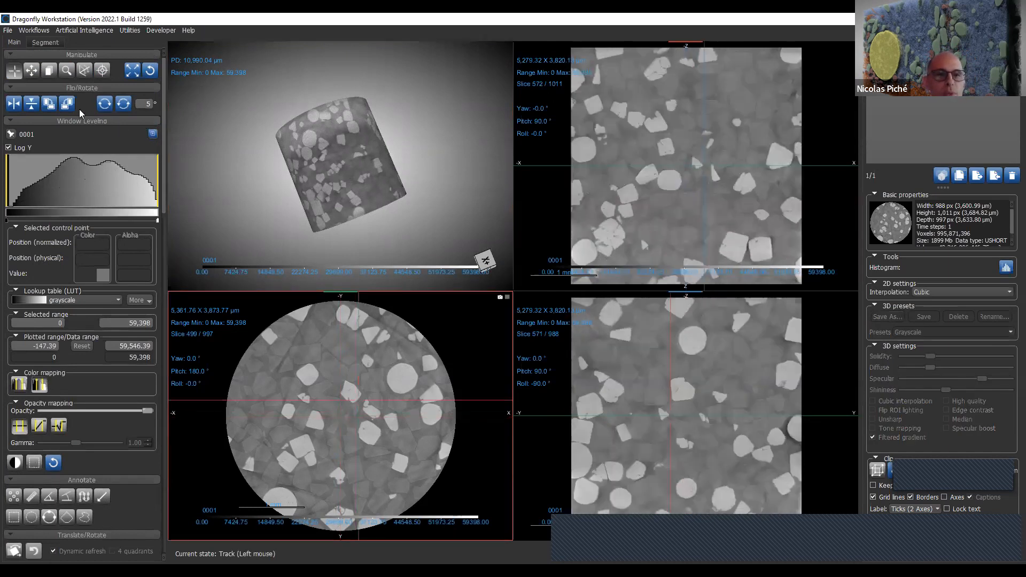
- Use the Pan tool to shift the volume in the 3D view and the images in the two vertical slice views
{"action": "left_click", "coordinate": [32, 73]}
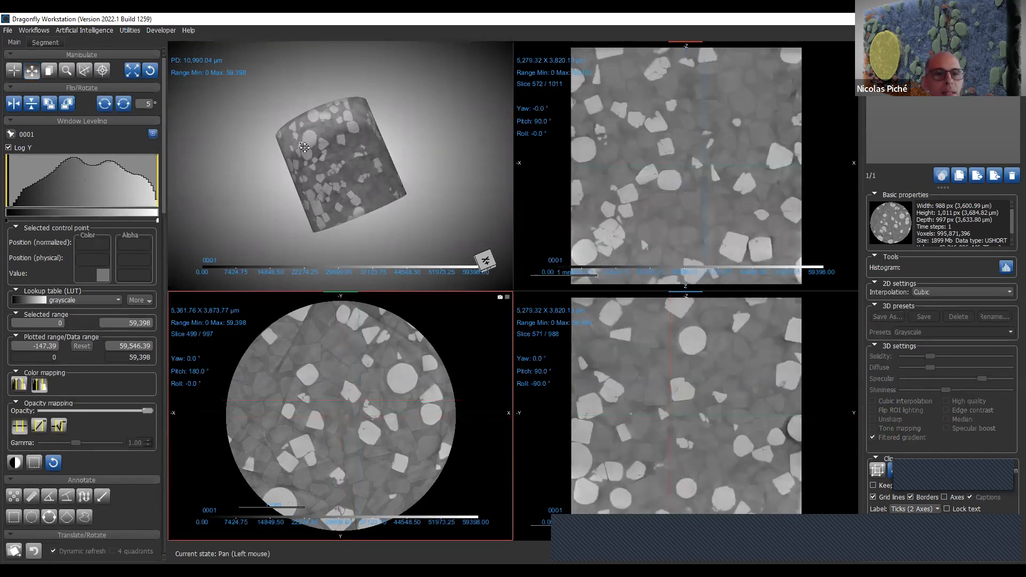
{"action": "left_click", "coordinate": [350, 158]}
{"action": "left_click_drag", "start_coordinate": [350, 158], "coordinate": [388, 162]}
{"action": "left_click_drag", "start_coordinate": [706, 193], "coordinate": [720, 215]}
{"action": "left_click_drag", "start_coordinate": [781, 499], "coordinate": [748, 471]}
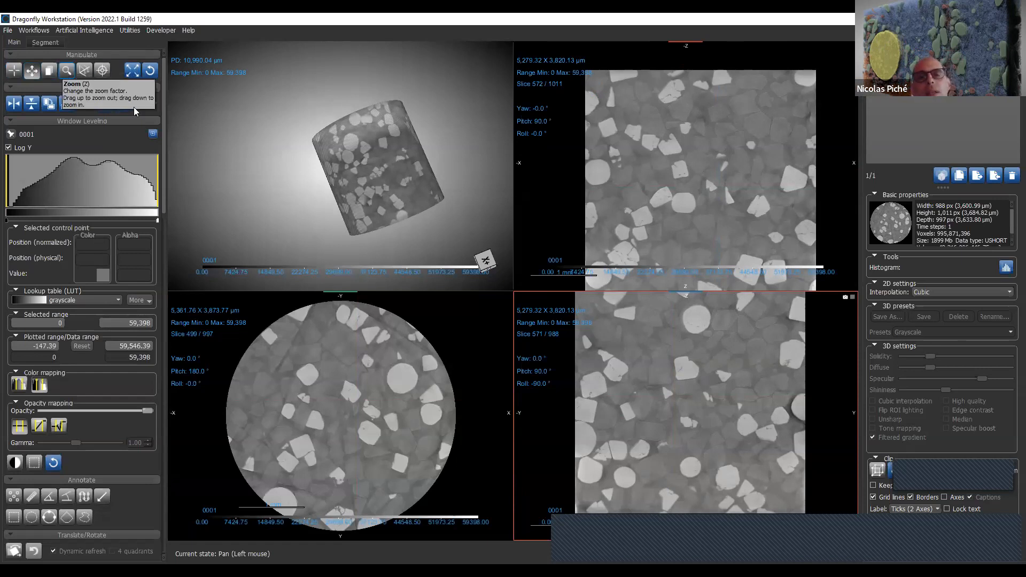
{"action": "left_click", "coordinate": [431, 209]}
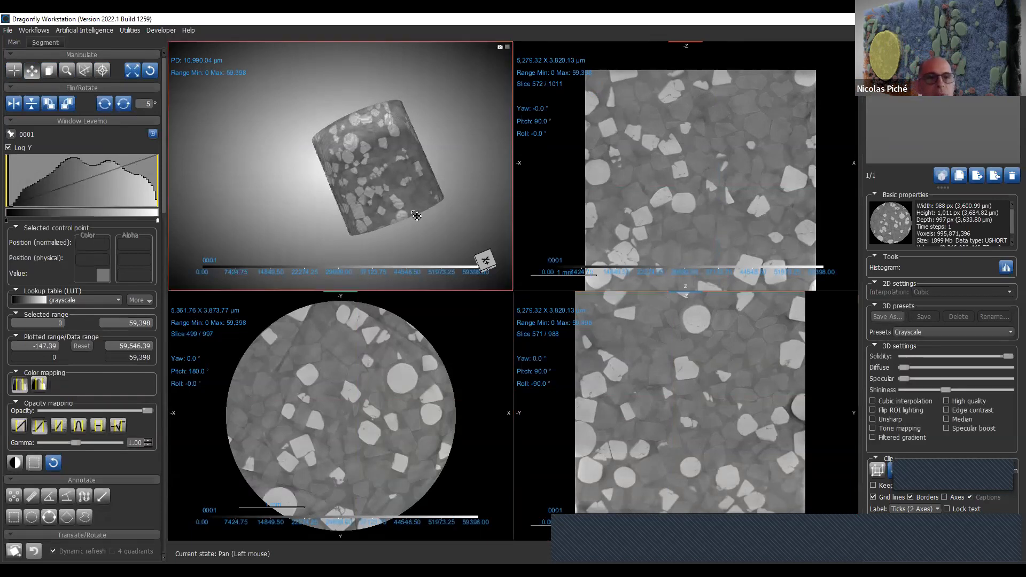
{"action": "left_click_drag", "start_coordinate": [417, 215], "coordinate": [401, 220]}
- Browse the circular cross-section to slice 428 with the One tool, and reduce it with the Zoom tool to about 9,041 x 6,532 µm
{"action": "left_click", "coordinate": [49, 70]}
{"action": "left_click_drag", "start_coordinate": [302, 376], "coordinate": [225, 363]}
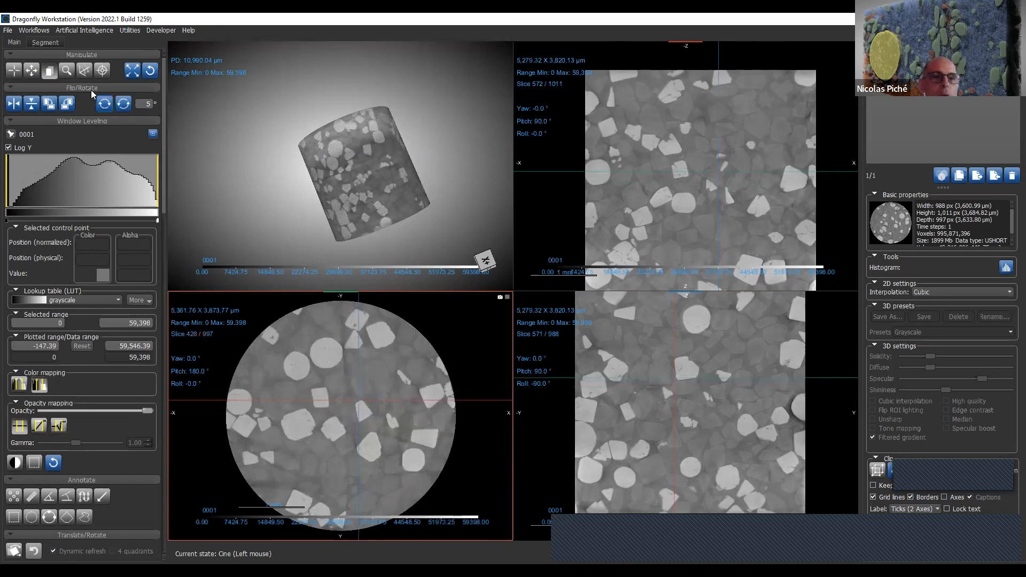
{"action": "left_click", "coordinate": [70, 71]}
{"action": "left_click_drag", "start_coordinate": [399, 349], "coordinate": [409, 262]}
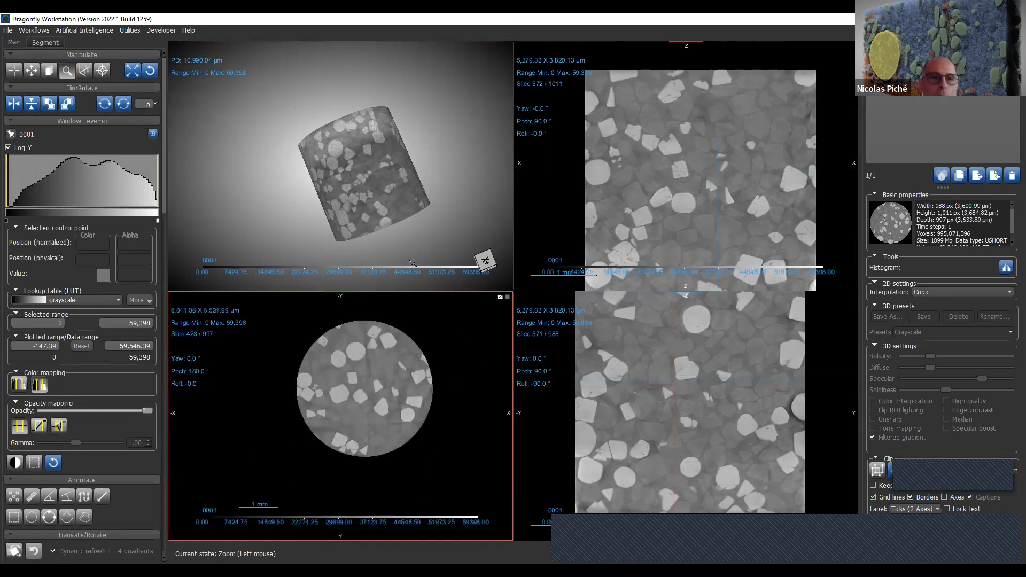
- Use the Walk tool to tilt the circular cross-section's plane to yaw 51.8°, pitch 143.9° and roll 51.8°
{"action": "left_click", "coordinate": [84, 70]}
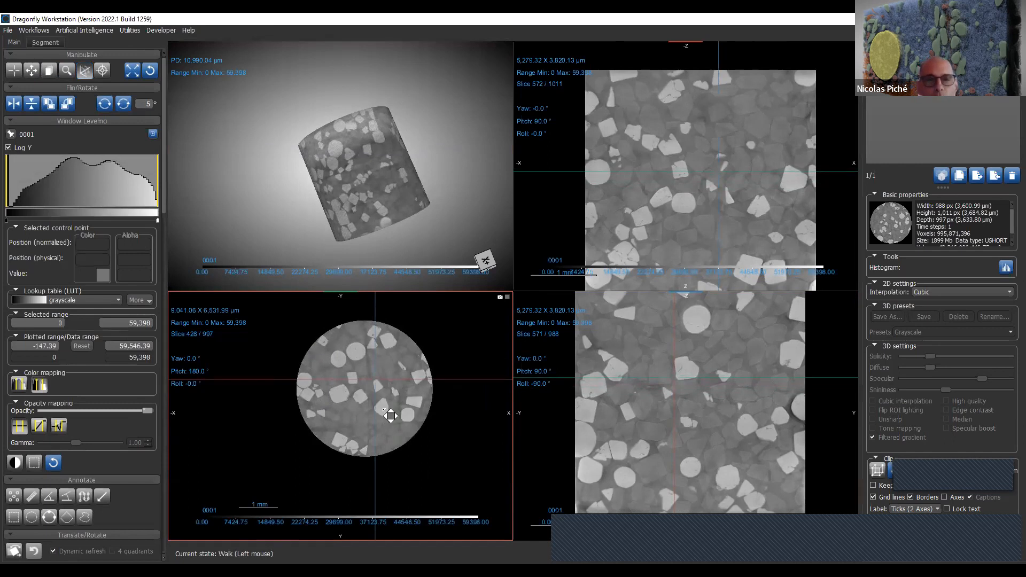
{"action": "left_click_drag", "start_coordinate": [391, 416], "coordinate": [443, 373]}
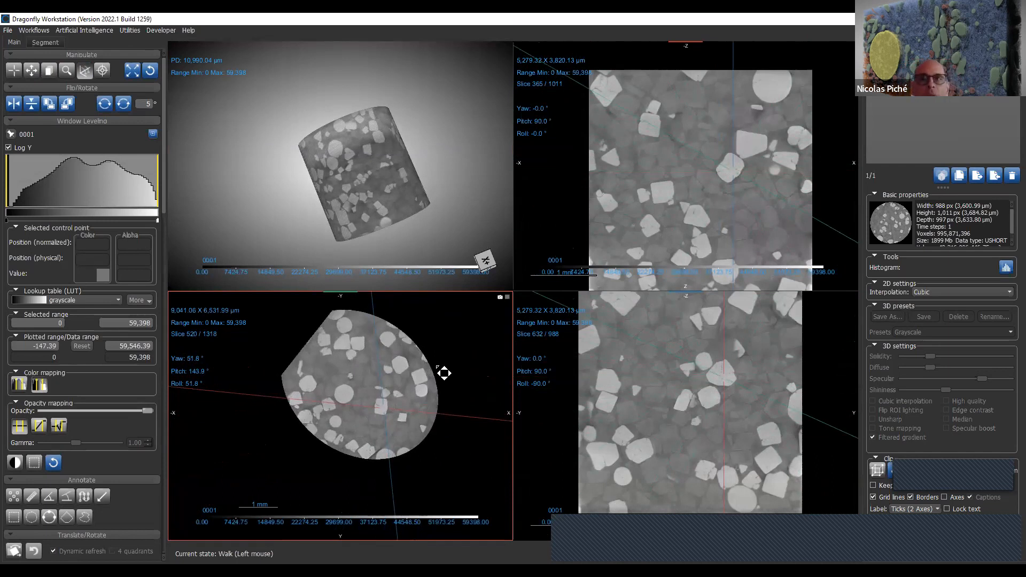
- Tilt the circular cross-section's plane a little further with the Walk tool, and reset all views to their default orientation and zoom
{"action": "left_click_drag", "start_coordinate": [444, 373], "coordinate": [425, 361]}
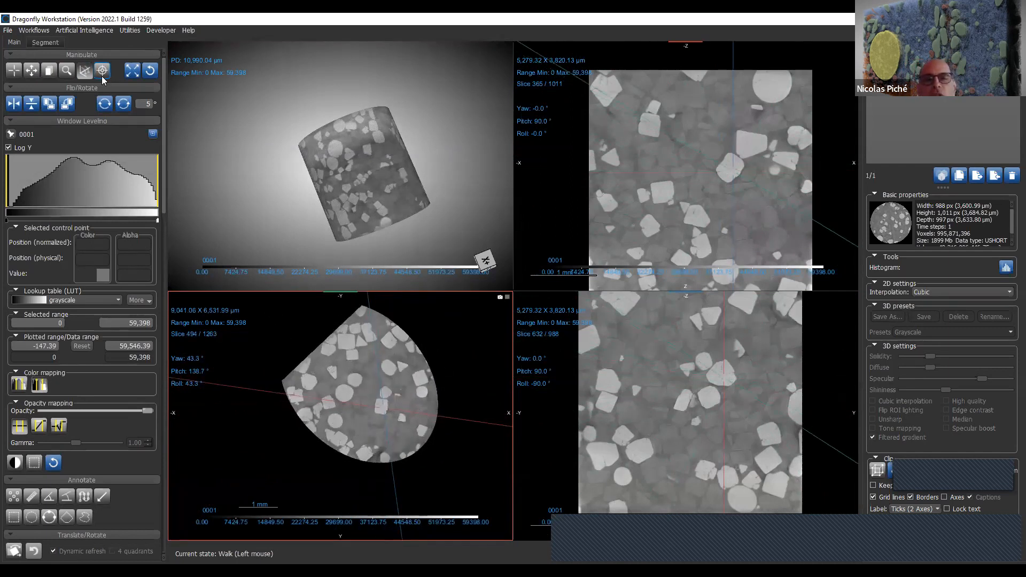
{"action": "left_click", "coordinate": [152, 71]}
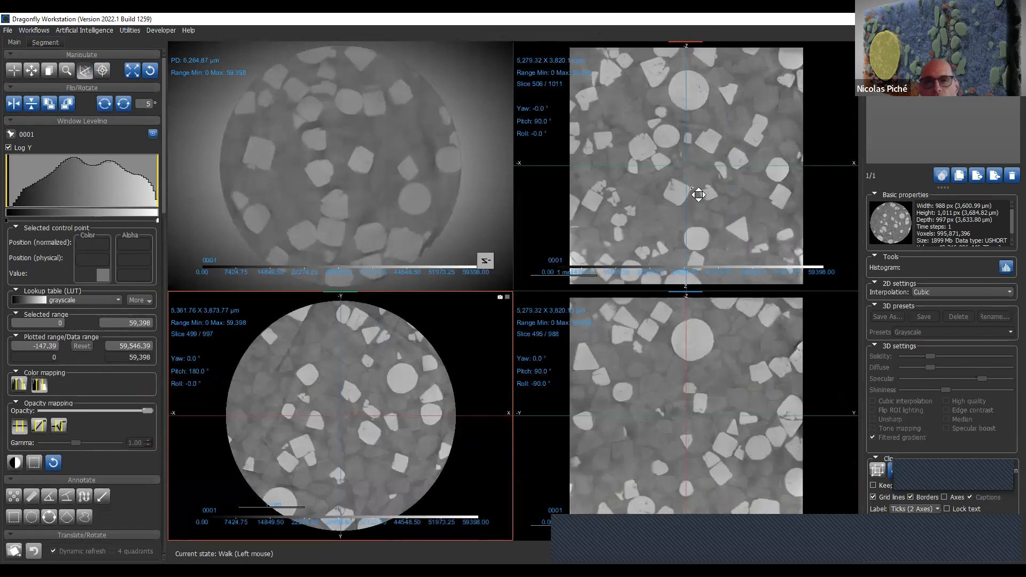
- In Track mode, reposition the circular cross-section at slice 499 and reduce it to about 6,933 x 5,009 µm
{"action": "left_click", "coordinate": [15, 72]}
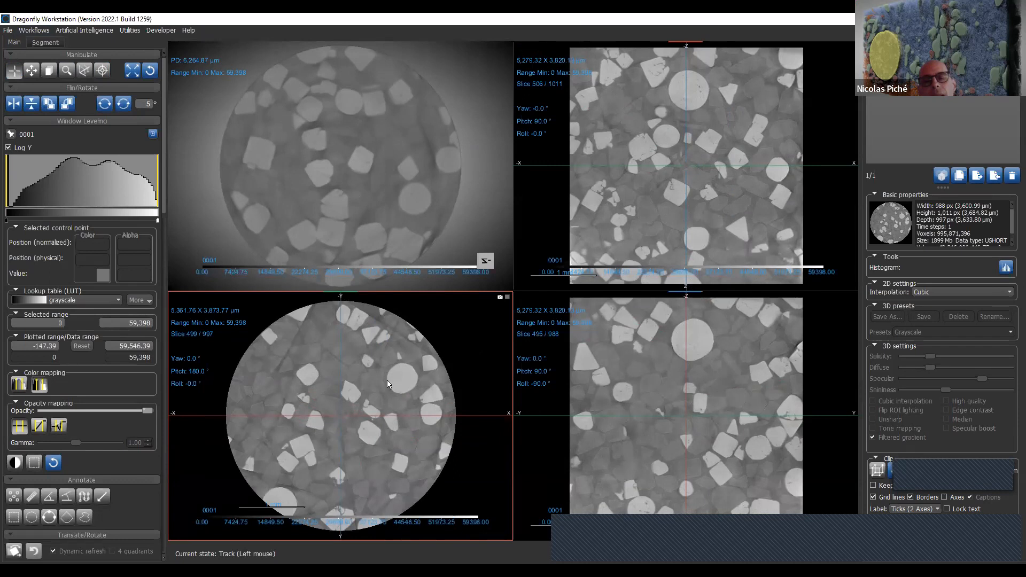
{"action": "mouse_move", "coordinate": [387, 380]}
{"action": "middle_mouse_down"}
{"action": "mouse_move", "coordinate": [400, 385]}
{"action": "mouse_move", "coordinate": [382, 394]}
{"action": "mouse_move", "coordinate": [377, 344]}
{"action": "mouse_move", "coordinate": [379, 395]}
{"action": "middle_mouse_up"}
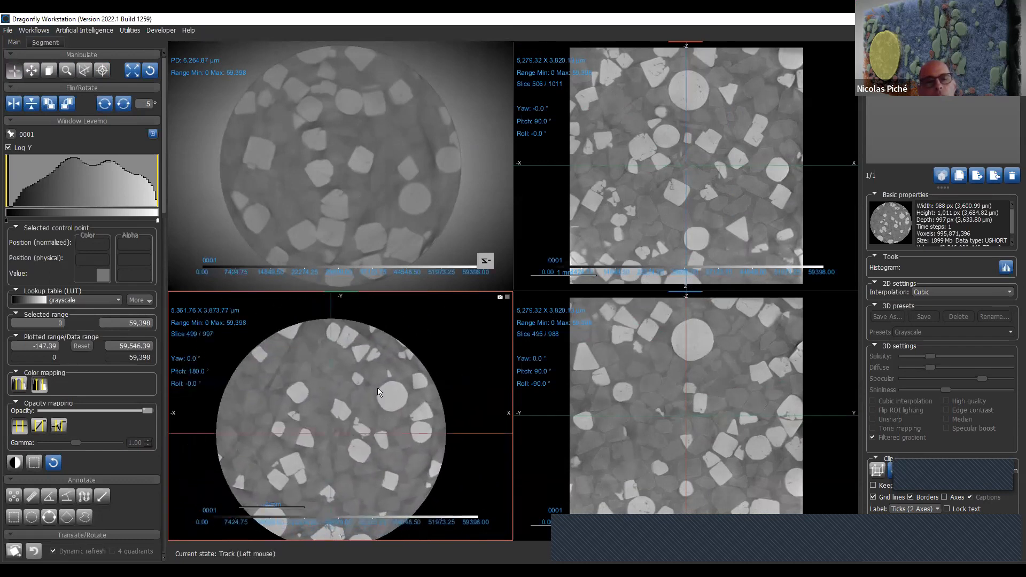
{"action": "right_click_drag", "start_coordinate": [387, 357], "coordinate": [441, 336]}
{"action": "scroll", "coordinate": [412, 366], "scroll_direction": "down", "scroll_amount": 4}
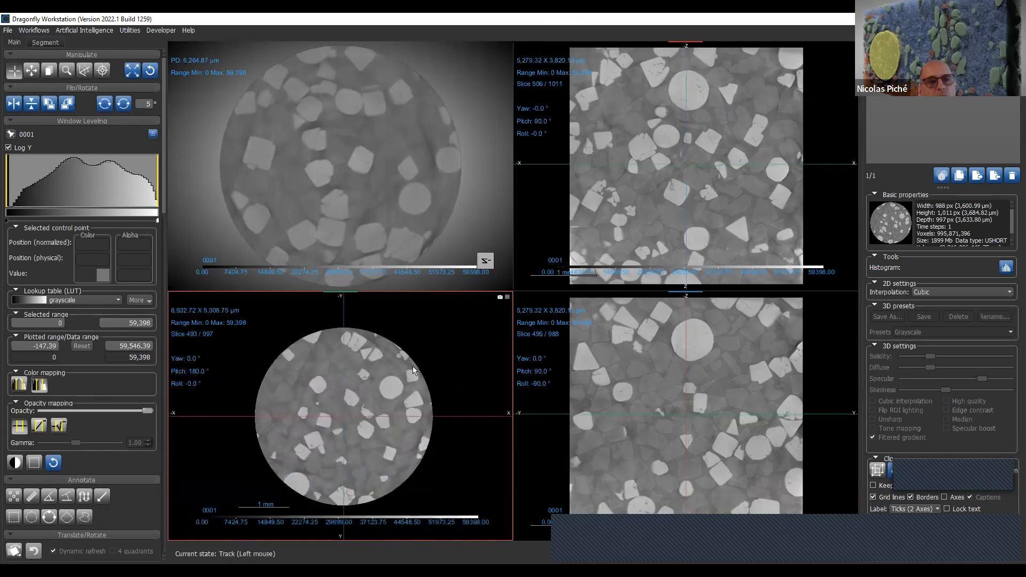
{"action": "scroll", "coordinate": [413, 370], "scroll_direction": "down", "scroll_amount": 4}
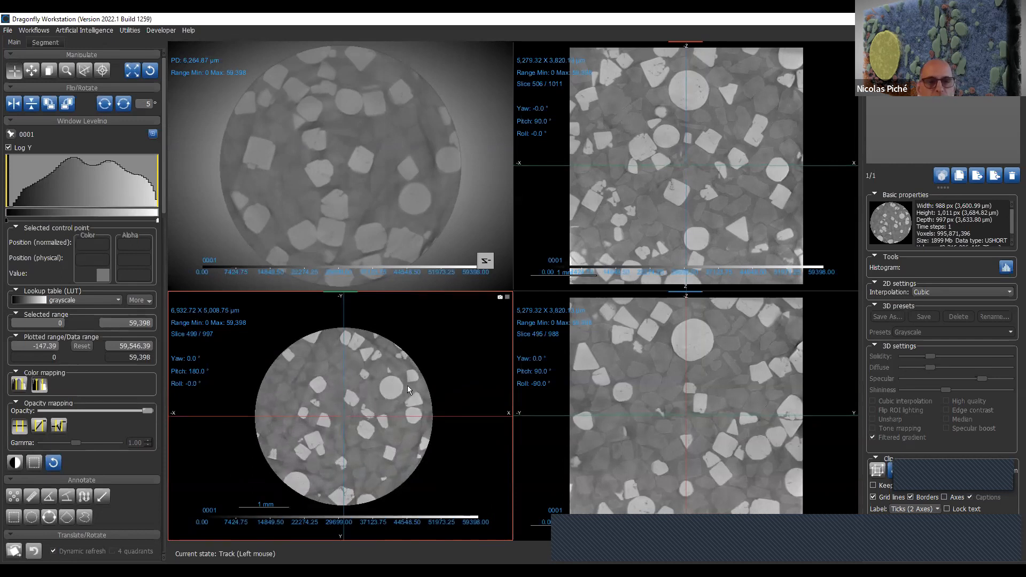
- Adjust the window leveling of the slice views to a range of about -554.38 to 60,823.55
{"action": "key", "text": "w"}
{"action": "left_click_drag", "start_coordinate": [412, 392], "coordinate": [435, 402]}
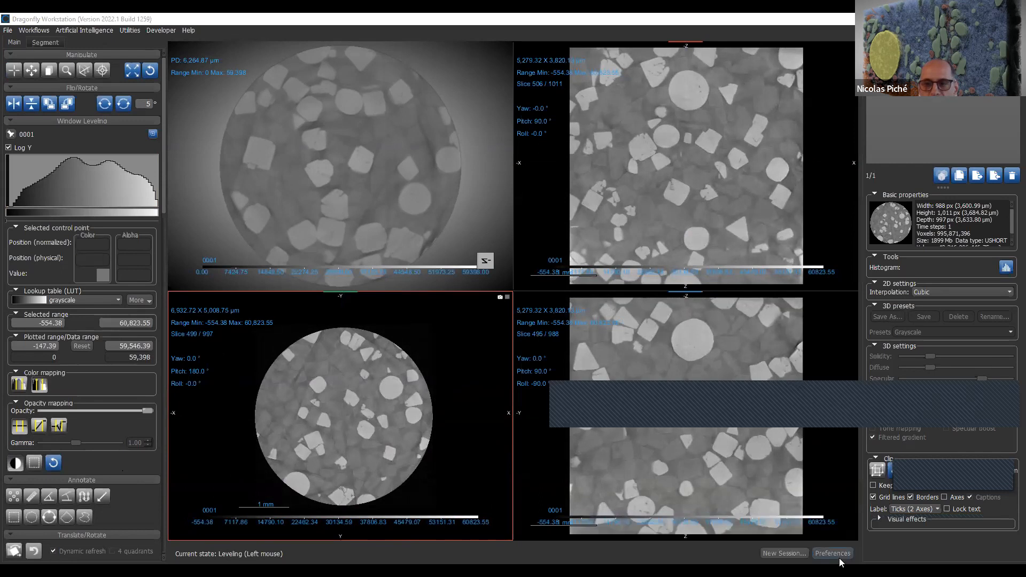
- Open the preferences and examine the available interface languages without changing the selection
{"action": "left_click", "coordinate": [834, 554]}
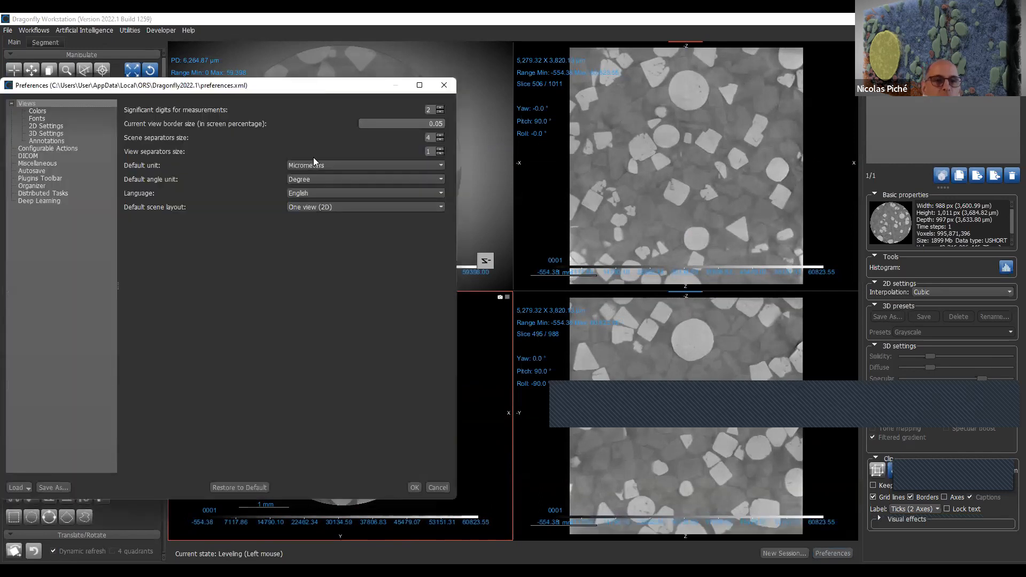
{"action": "left_click", "coordinate": [342, 196]}
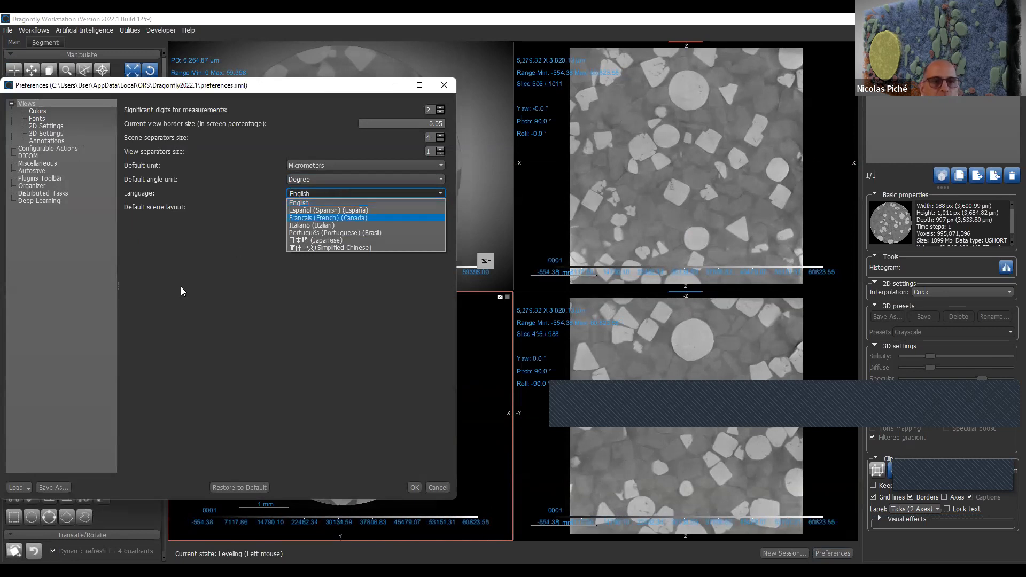
{"action": "left_click", "coordinate": [172, 305]}
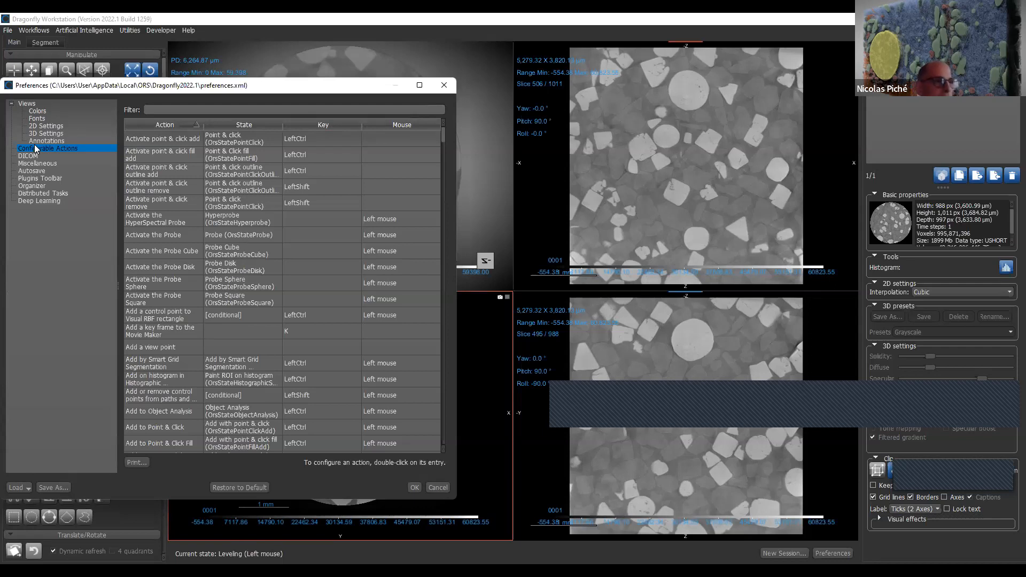
- Look through the key and mouse assignments of the configurable actions, and close the preferences without changes
{"action": "scroll", "coordinate": [362, 199], "scroll_direction": "down", "scroll_amount": 8}
{"action": "scroll", "coordinate": [363, 207], "scroll_direction": "down", "scroll_amount": 20}
{"action": "scroll", "coordinate": [367, 253], "scroll_direction": "down", "scroll_amount": 20}
{"action": "scroll", "coordinate": [368, 252], "scroll_direction": "up", "scroll_amount": 15}
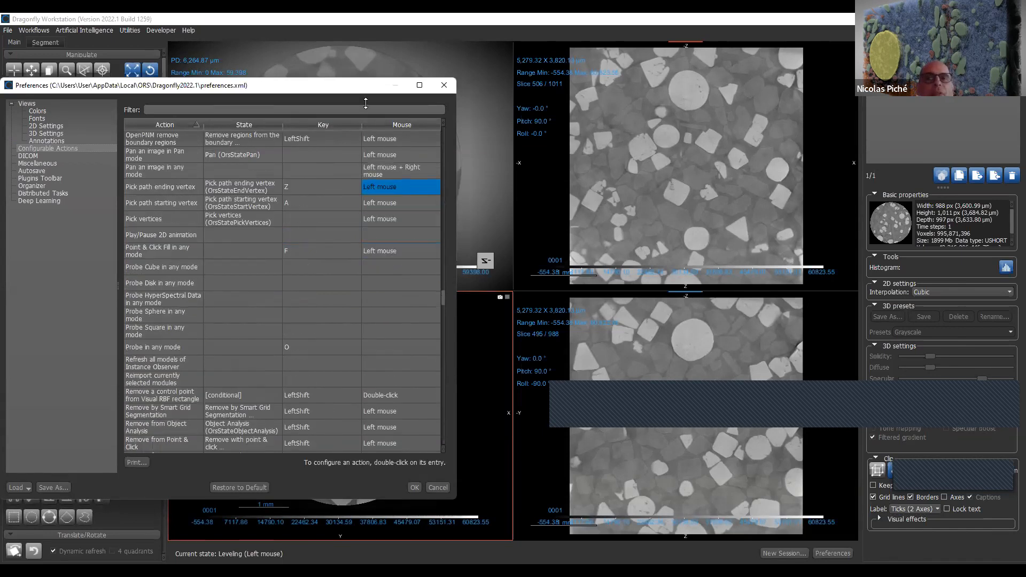
{"action": "left_click_drag", "start_coordinate": [357, 90], "coordinate": [450, 64]}
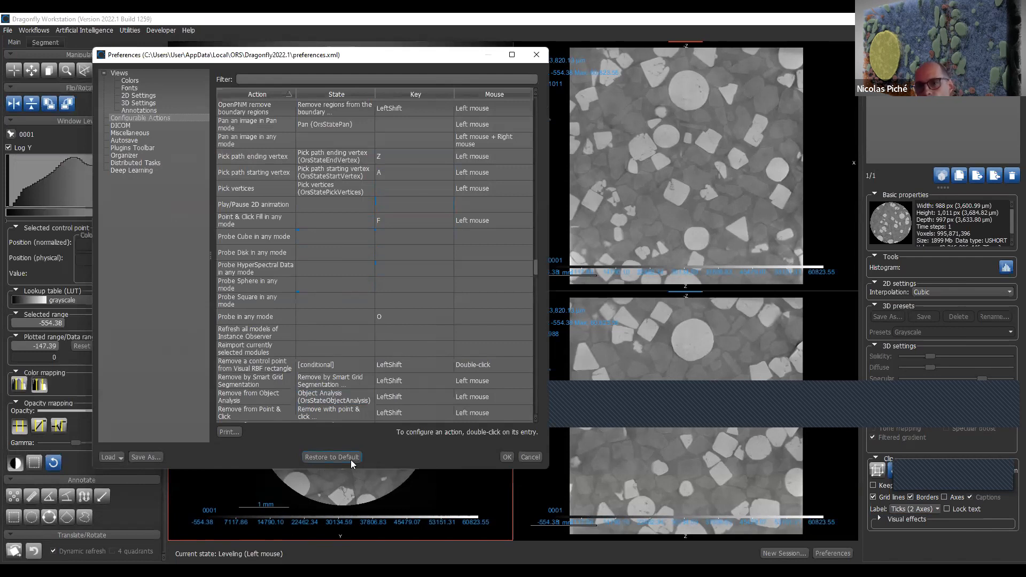
{"action": "scroll", "coordinate": [400, 230], "scroll_direction": "down", "scroll_amount": 20}
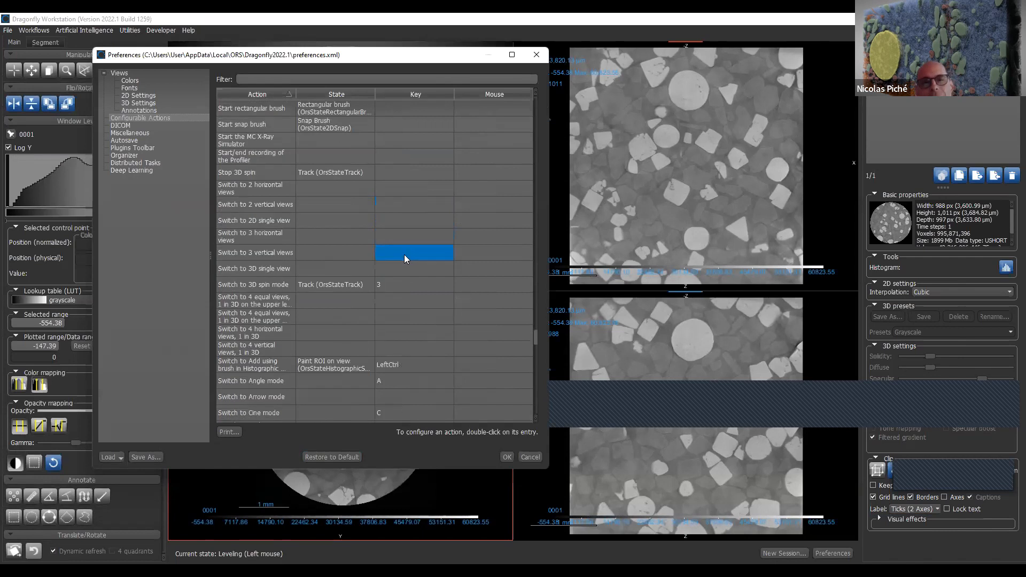
{"action": "scroll", "coordinate": [404, 254], "scroll_direction": "down", "scroll_amount": 20}
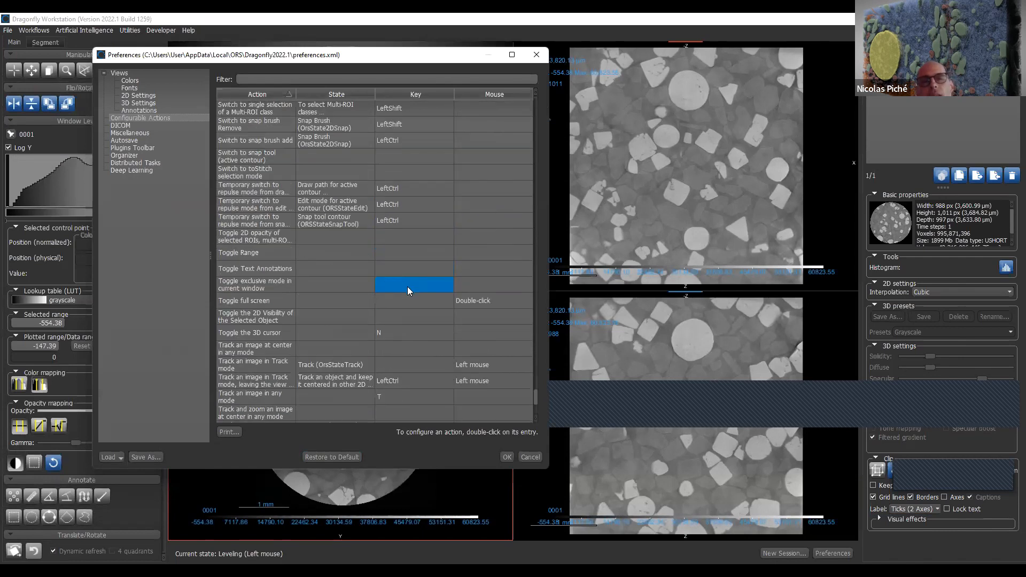
{"action": "scroll", "coordinate": [407, 286], "scroll_direction": "up", "scroll_amount": 1}
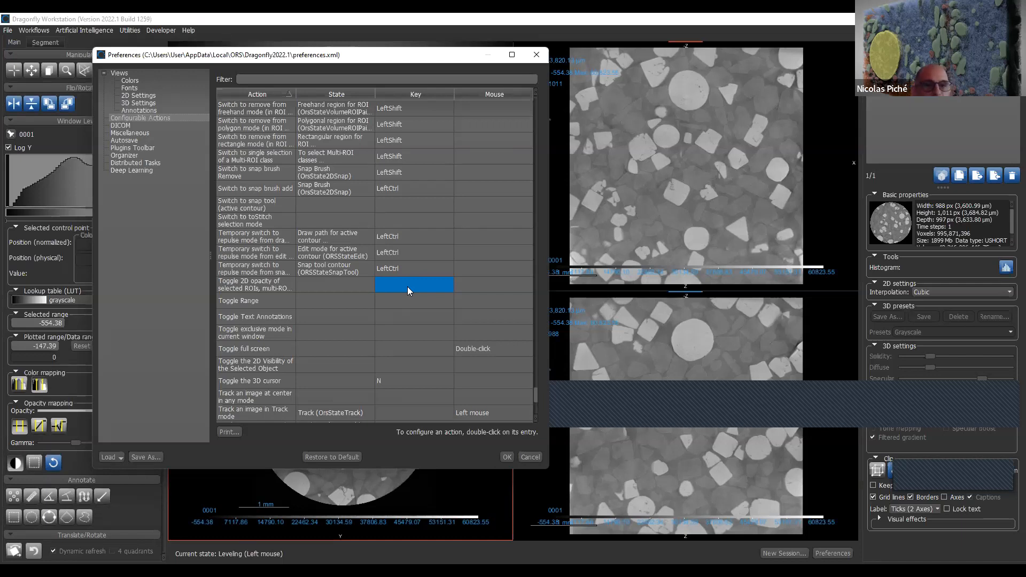
{"action": "left_click", "coordinate": [536, 55]}
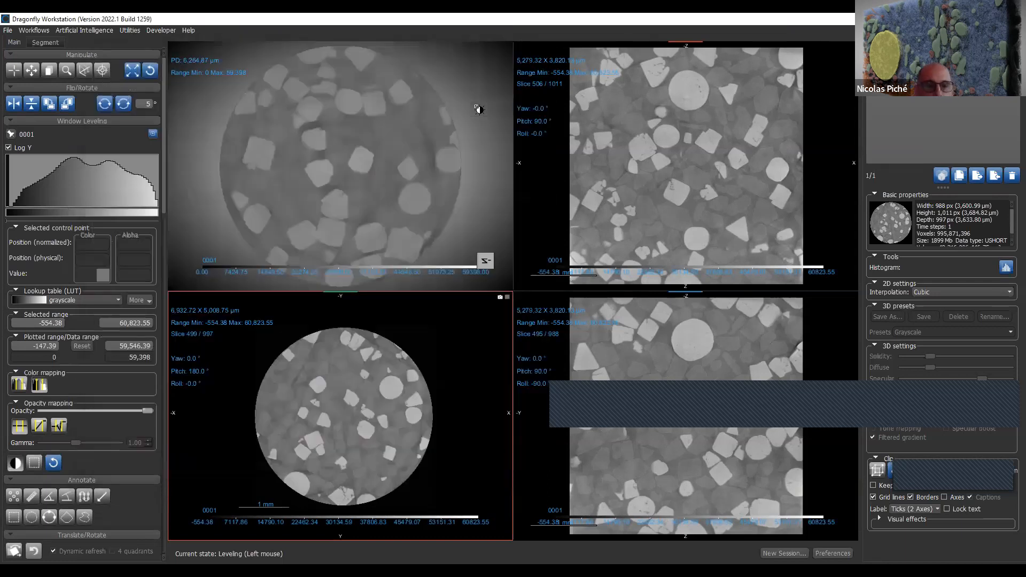
- Track a point in the slice 506 view so the circular cross-section goes to slice 470 and the other vertical view to slice 556
{"action": "left_click", "coordinate": [18, 75]}
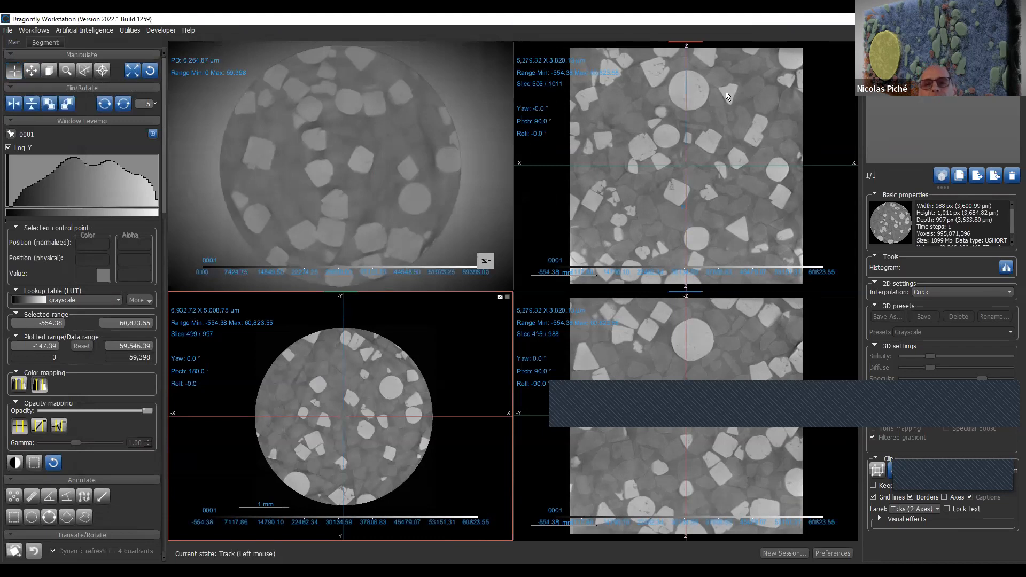
{"action": "left_click_drag", "start_coordinate": [685, 165], "coordinate": [701, 130]}
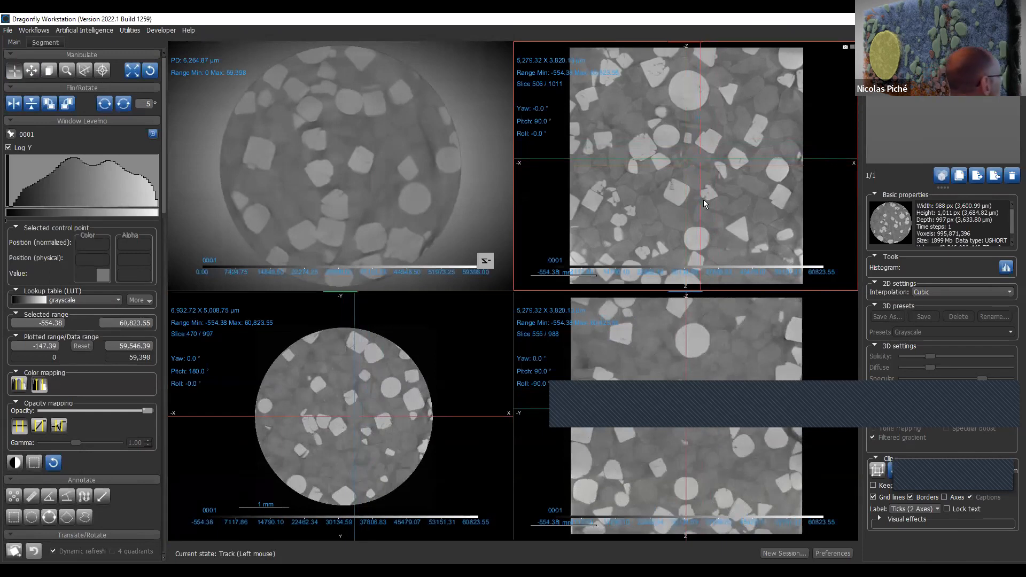
- Set the 3D cursor's line thickness to 0.6 in the 2D settings of the preferences and apply the change
{"action": "left_click", "coordinate": [835, 553]}
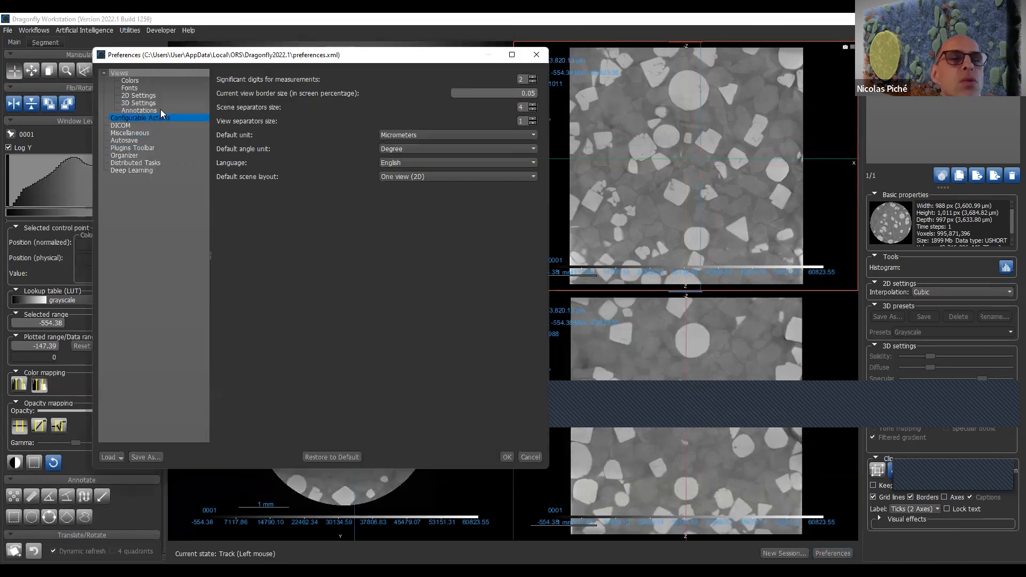
{"action": "left_click", "coordinate": [171, 96]}
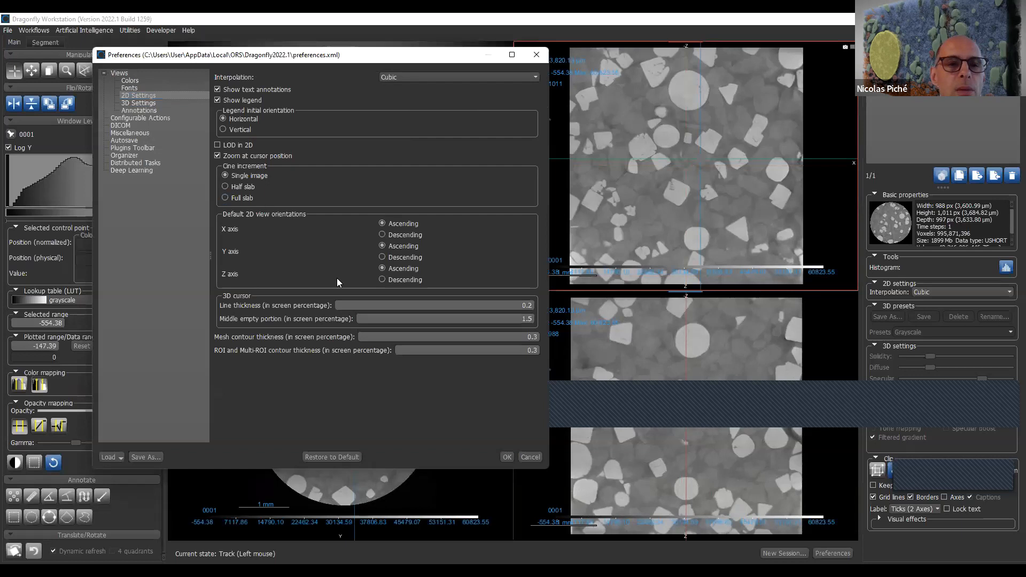
{"action": "left_click", "coordinate": [534, 305]}
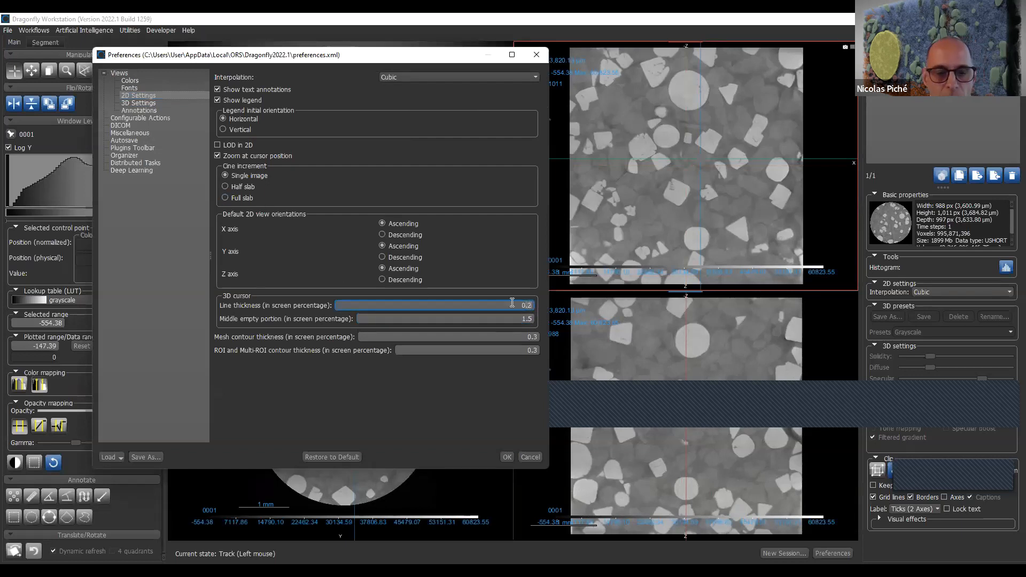
{"action": "key", "text": "BackSpace"}
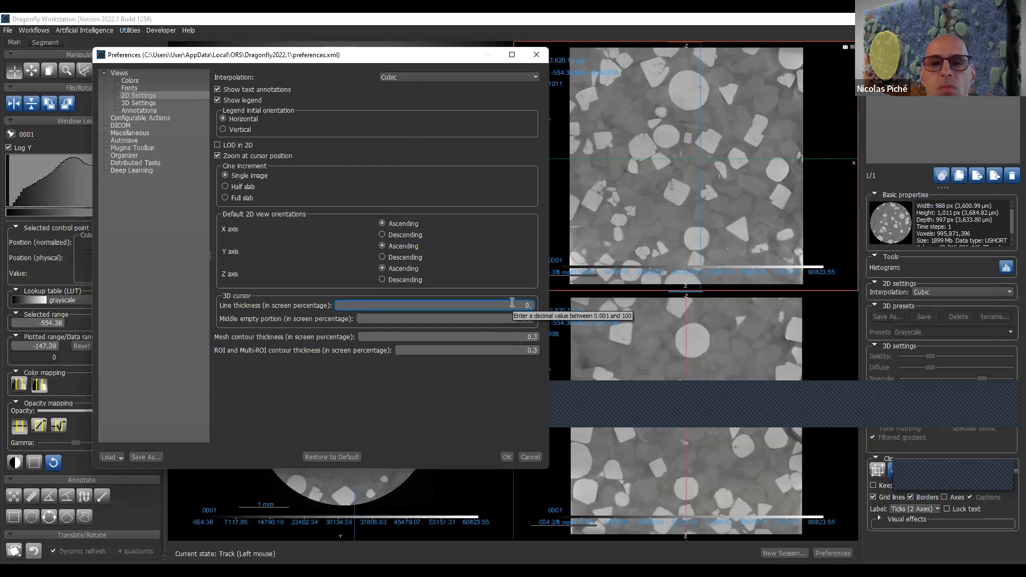
{"action": "type", "text": "6"}
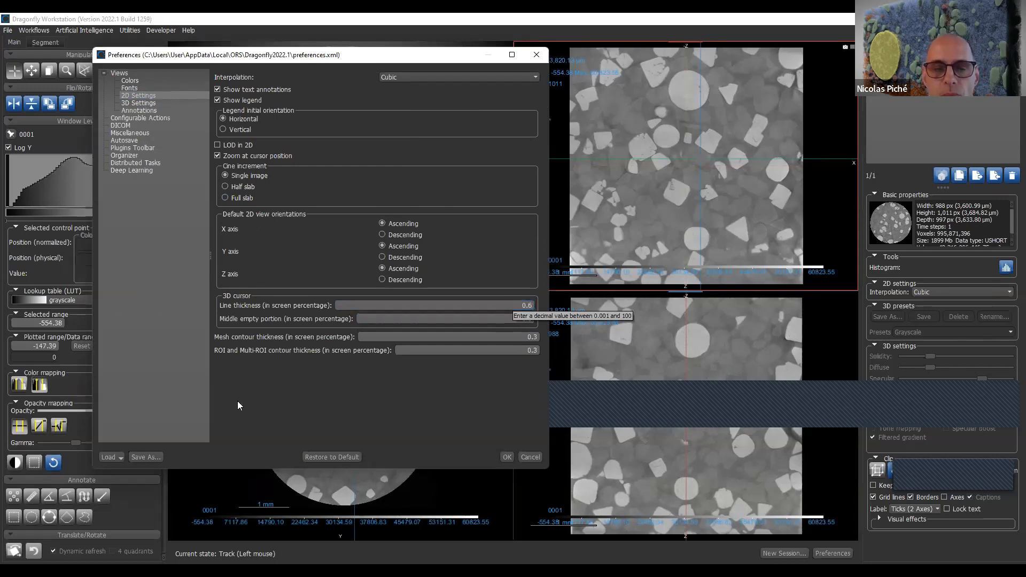
{"action": "left_click", "coordinate": [506, 457]}
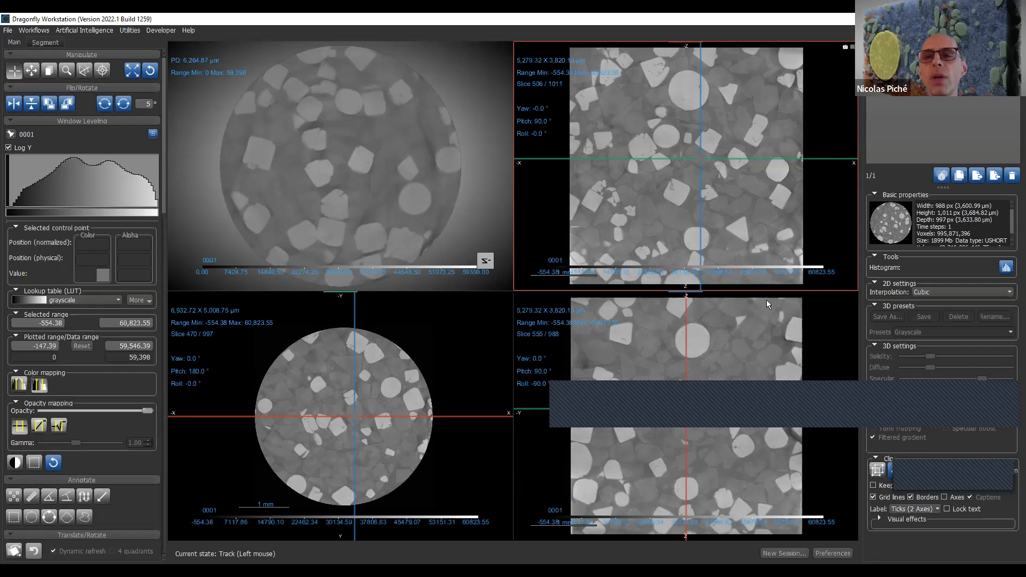
- Activate the slice views and the 3D view in turn, and examine which 2D and 3D settings each one offers
{"action": "left_click", "coordinate": [433, 307]}
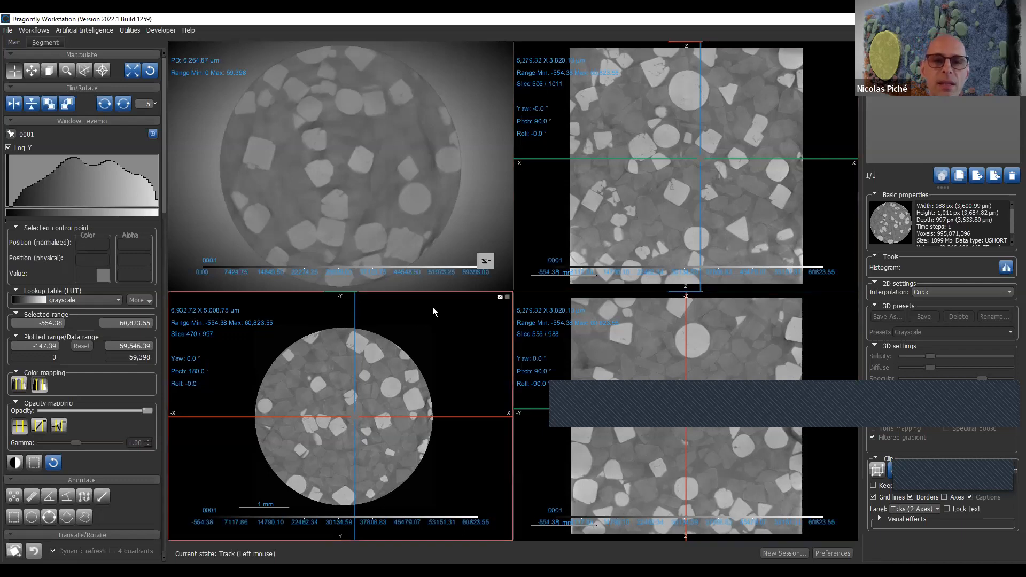
{"action": "left_click", "coordinate": [732, 376]}
{"action": "left_click", "coordinate": [748, 225]}
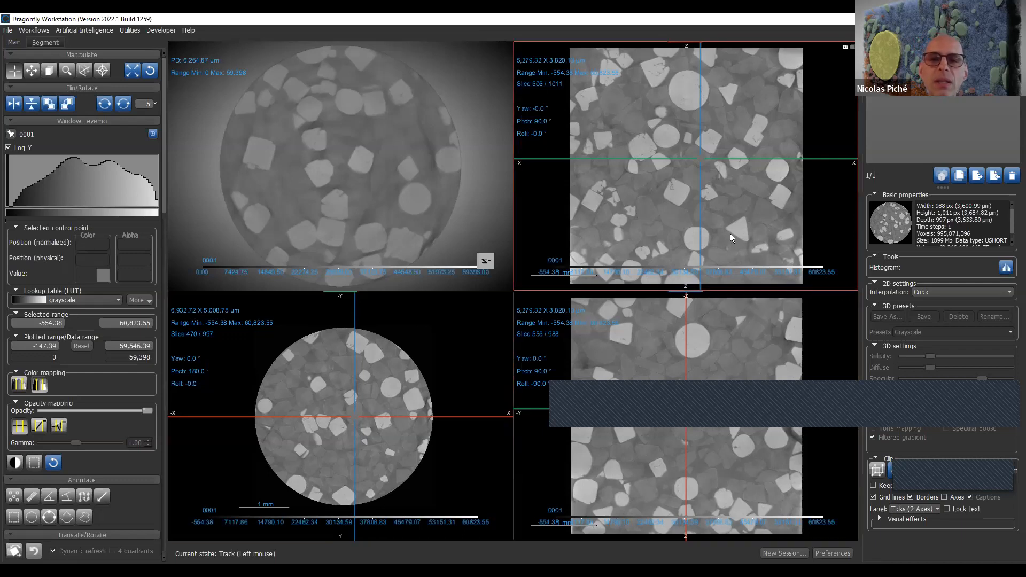
{"action": "left_click", "coordinate": [643, 342]}
{"action": "left_click", "coordinate": [386, 399]}
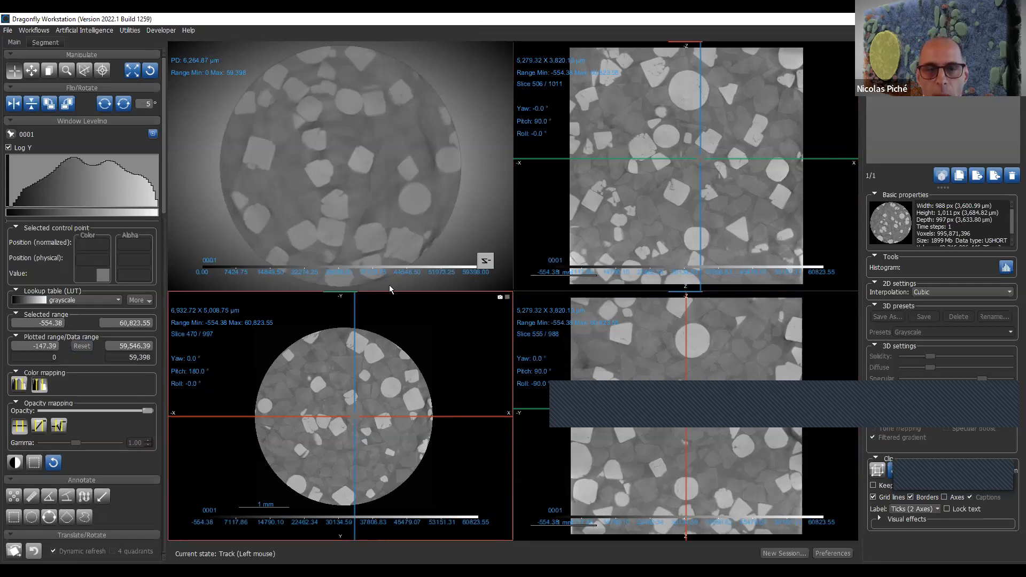
{"action": "left_click", "coordinate": [395, 183]}
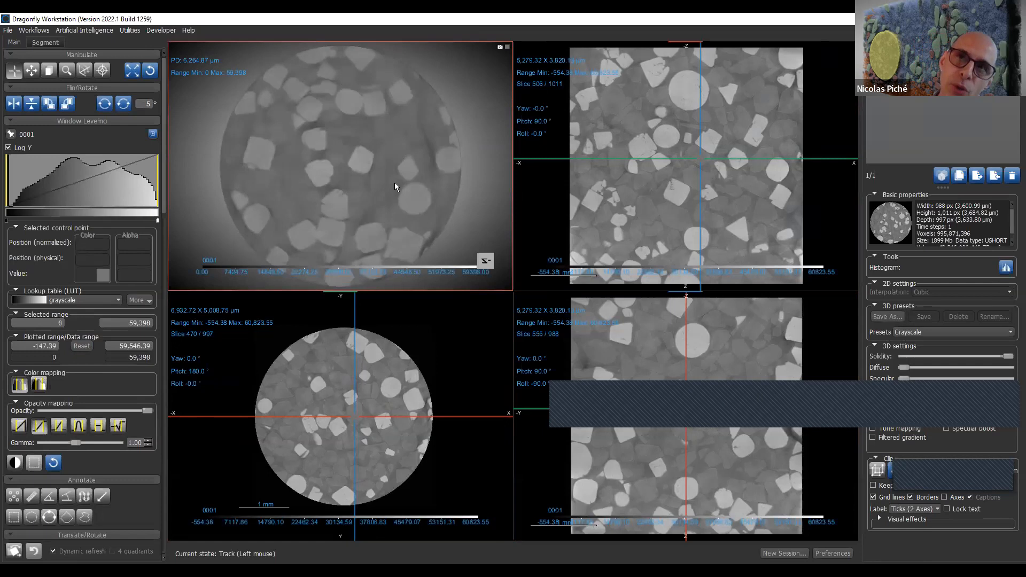
{"action": "left_click", "coordinate": [477, 338]}
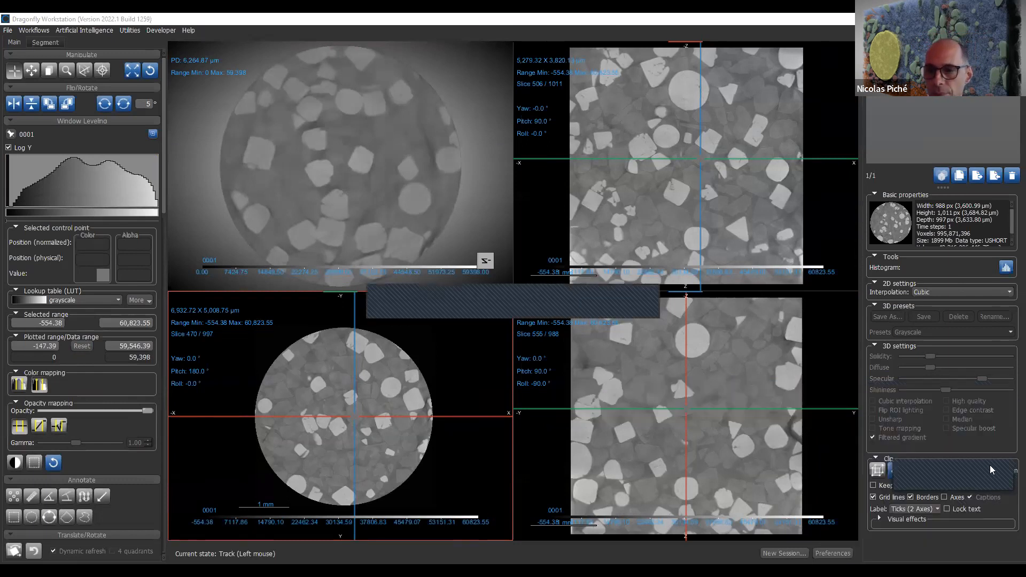
{"action": "left_click", "coordinate": [734, 358]}
{"action": "left_click", "coordinate": [660, 208]}
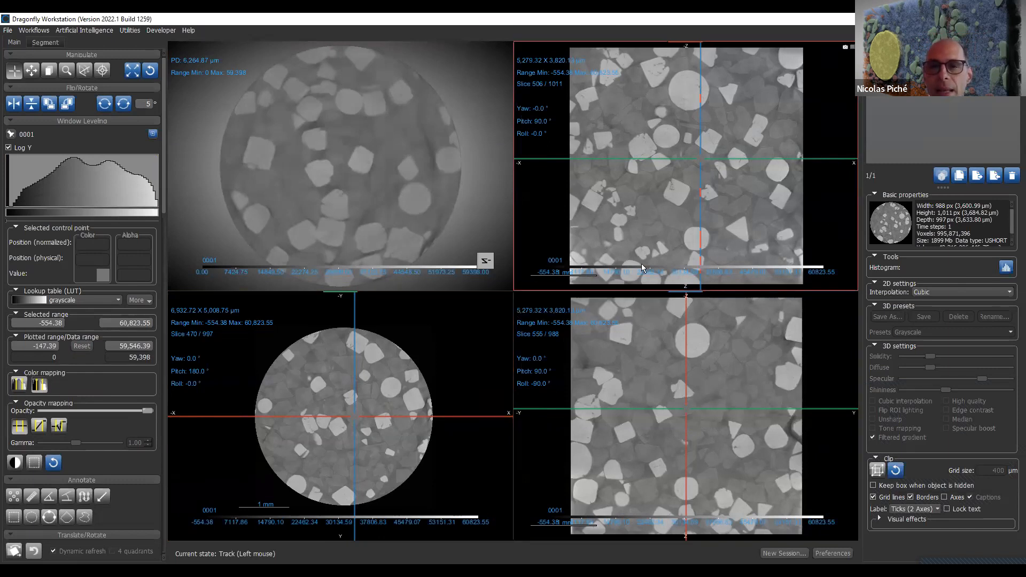
{"action": "left_click", "coordinate": [624, 380]}
{"action": "left_click", "coordinate": [462, 333]}
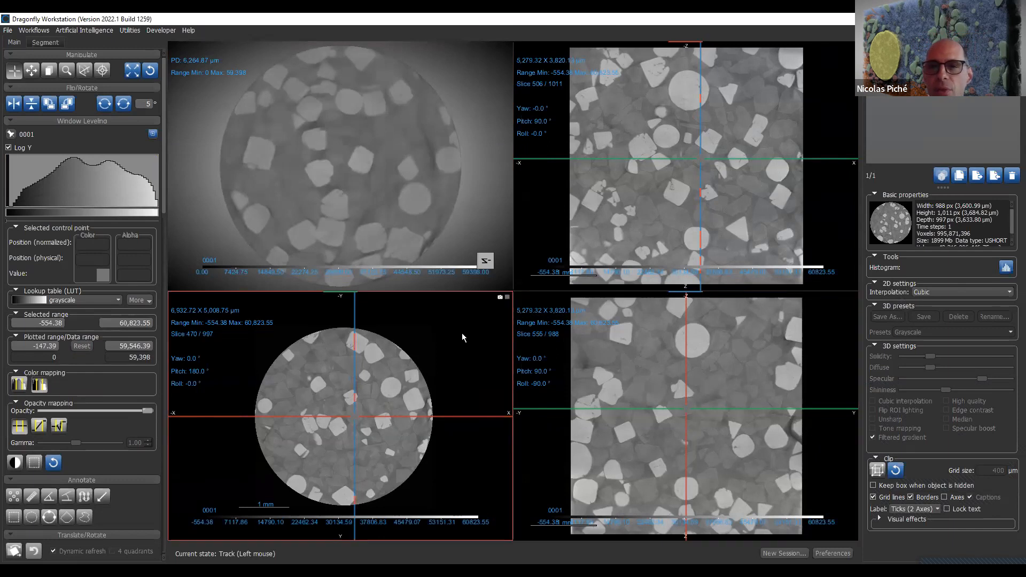
{"action": "left_click", "coordinate": [463, 214]}
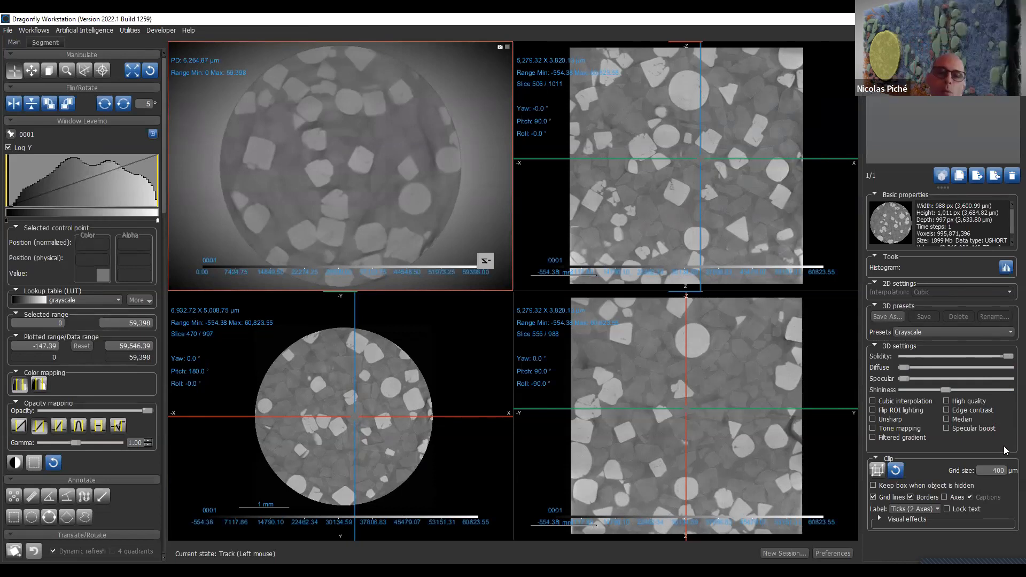
- Activate the slice 506 view and examine its 2D interpolation options, keeping Cubic
{"action": "left_click", "coordinate": [758, 204]}
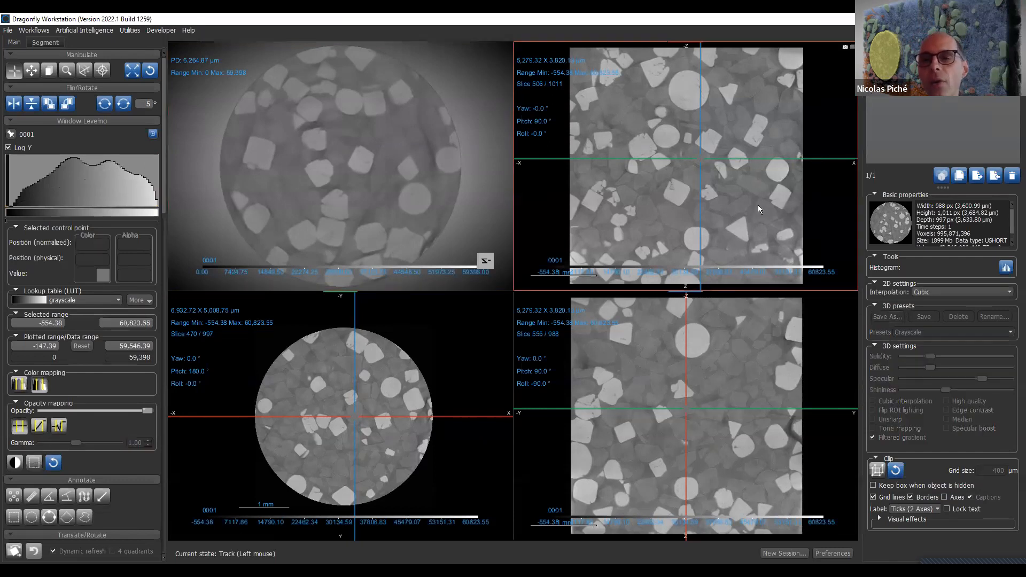
{"action": "left_click", "coordinate": [951, 292]}
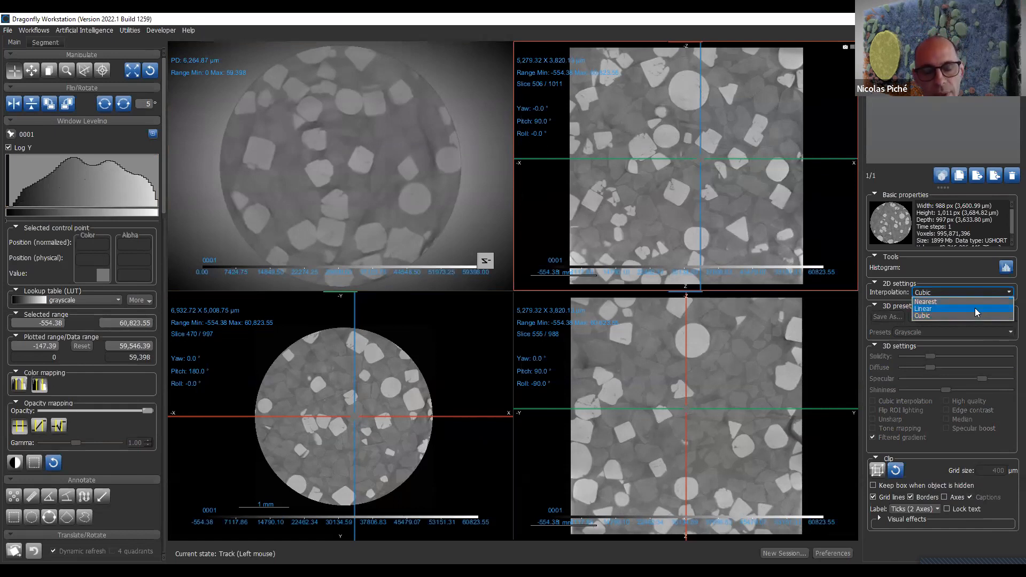
{"action": "left_click", "coordinate": [792, 230]}
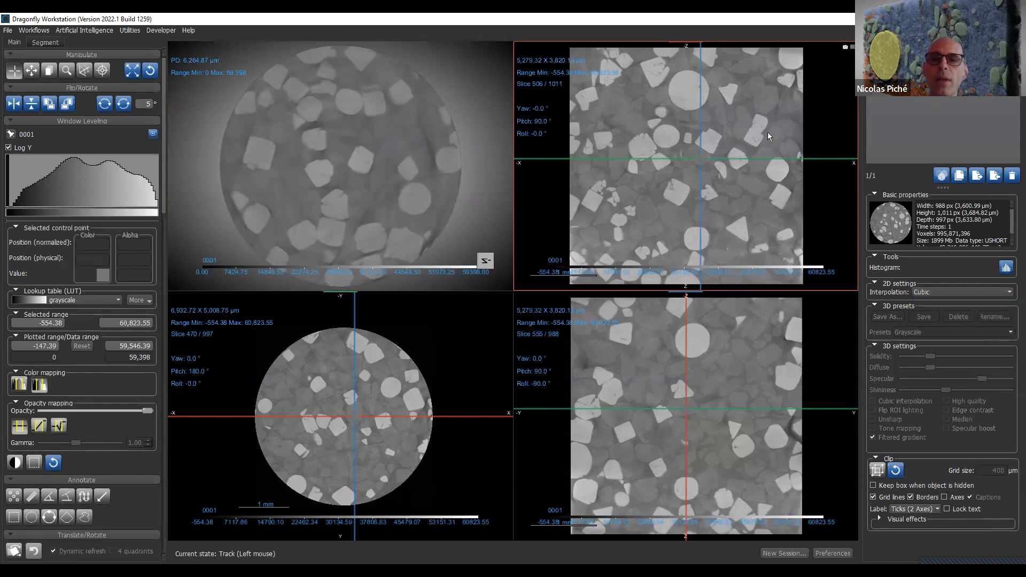
- In the slice 506 view, shift the horizontal cursor line up so the circular cross-section goes to slice 349
{"action": "middle_click_drag", "start_coordinate": [733, 140], "coordinate": [736, 140]}
{"action": "right_click", "coordinate": [732, 135]}
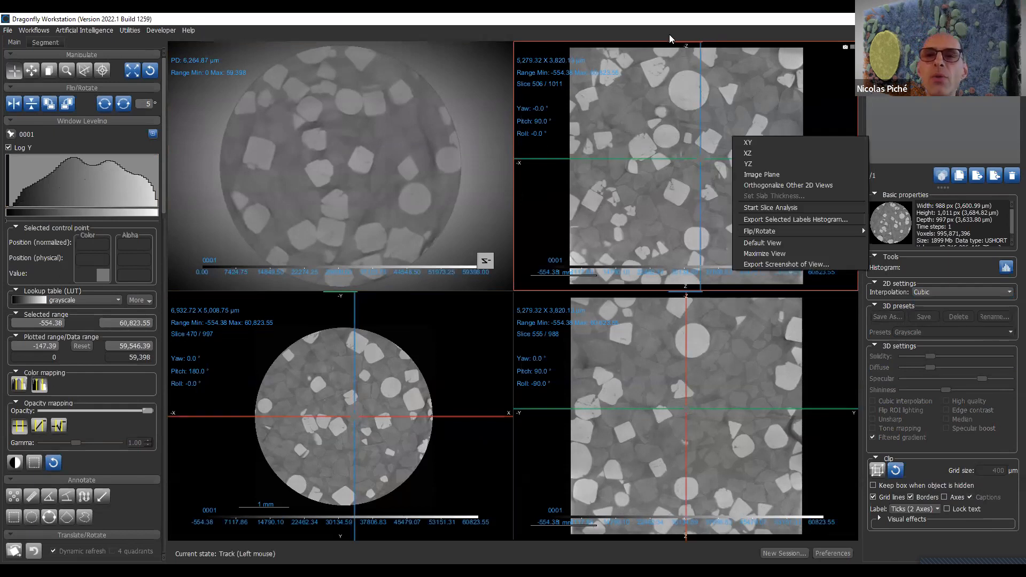
{"action": "left_click", "coordinate": [558, 342]}
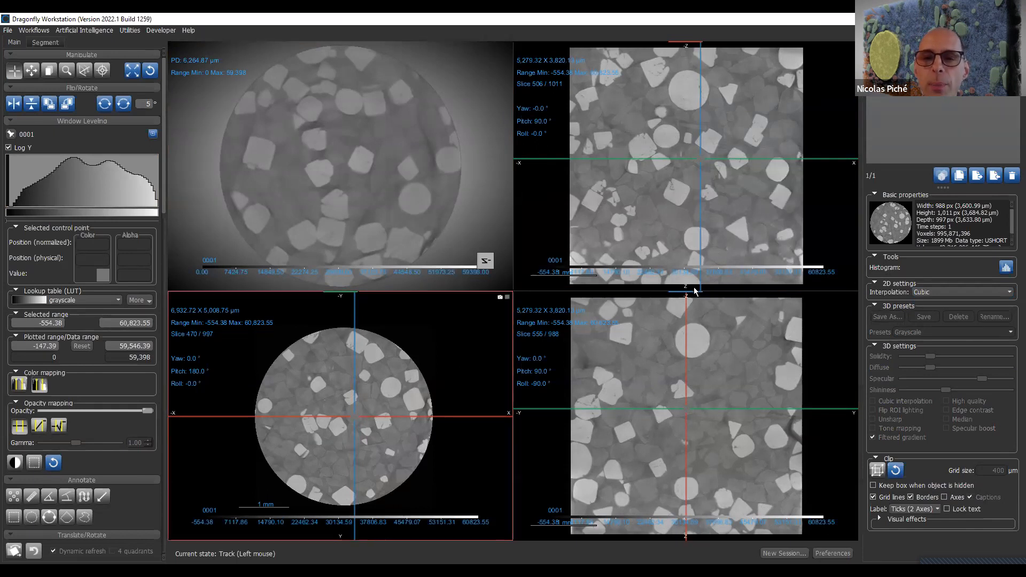
{"action": "left_click", "coordinate": [572, 289]}
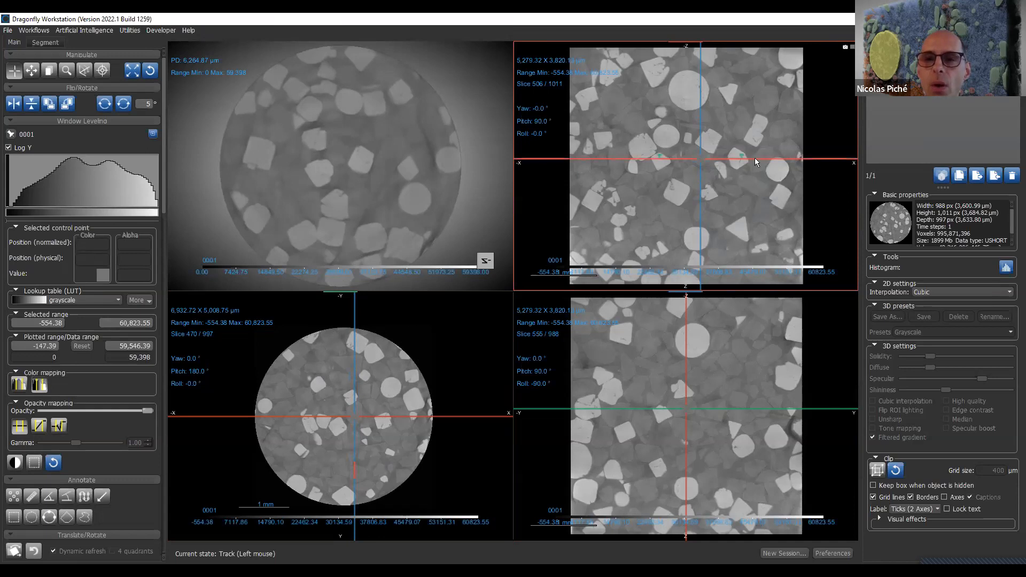
{"action": "left_click_drag", "start_coordinate": [754, 159], "coordinate": [789, 130]}
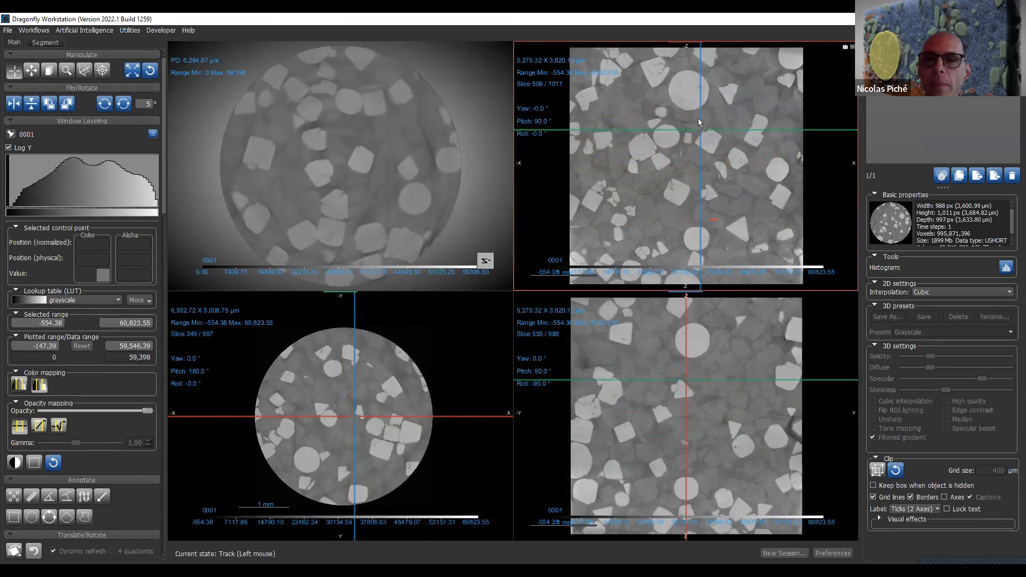
- Maximize and restore the slice 506 view and the circular cross-section in turn, shifting the latter's vertical cursor line so the other vertical view shows slice 559
{"action": "double_click", "coordinate": [702, 113]}
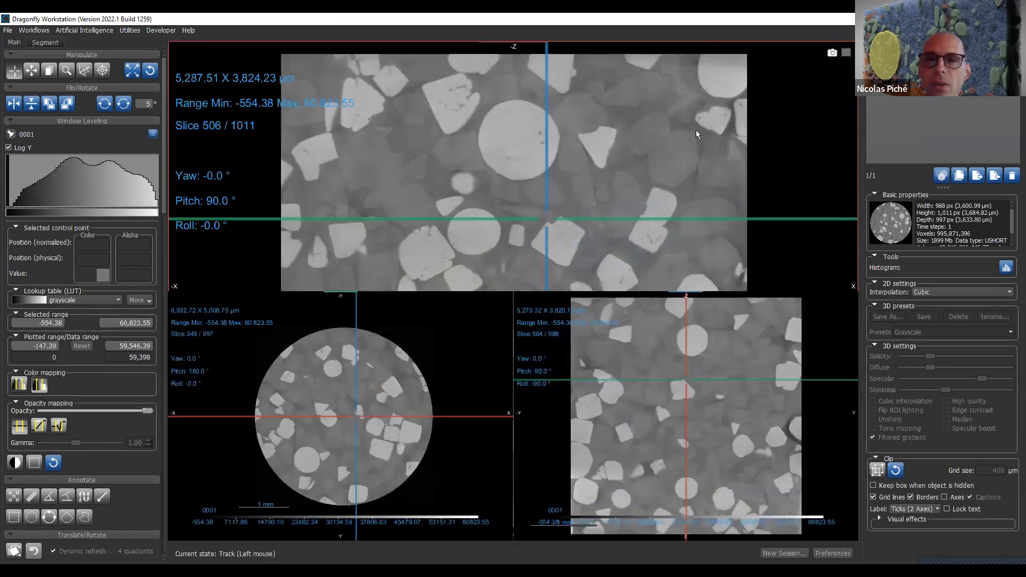
{"action": "double_click", "coordinate": [696, 130]}
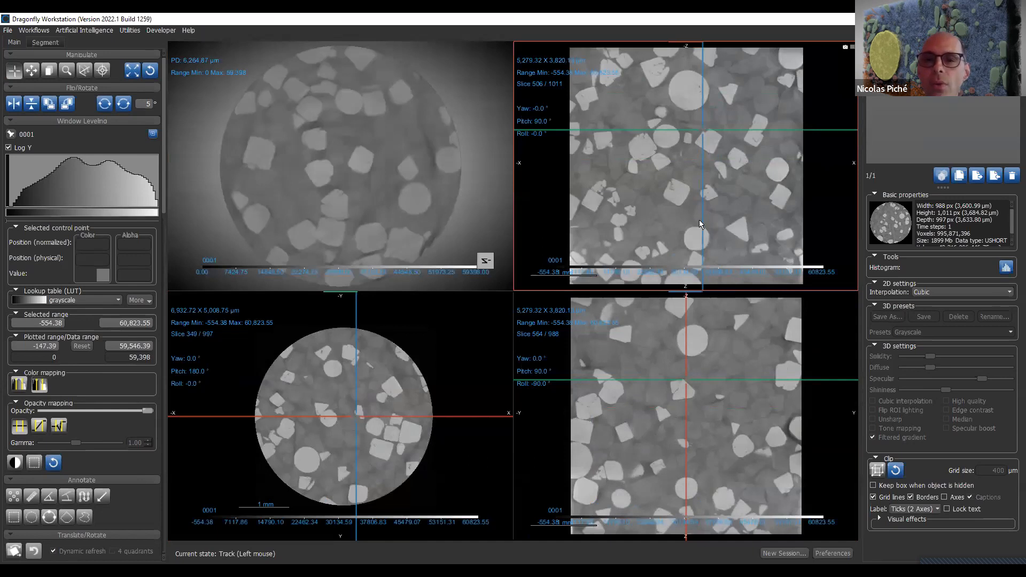
{"action": "left_click", "coordinate": [356, 365]}
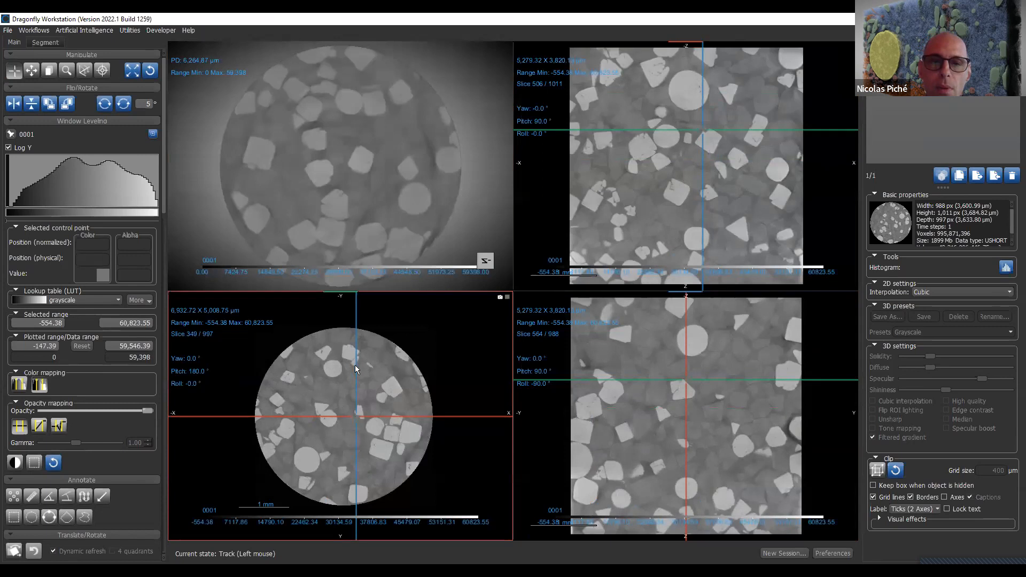
{"action": "mouse_move", "coordinate": [355, 360]}
{"action": "left_mouse_down"}
{"action": "mouse_move", "coordinate": [366, 354]}
{"action": "mouse_move", "coordinate": [356, 349]}
{"action": "mouse_move", "coordinate": [347, 360]}
{"action": "left_mouse_up"}
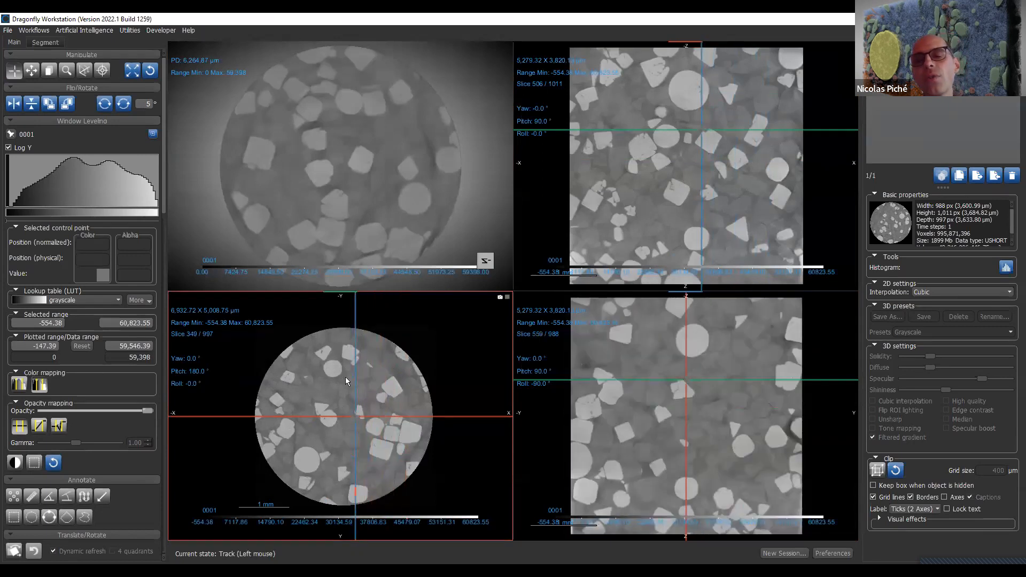
{"action": "double_click", "coordinate": [428, 368]}
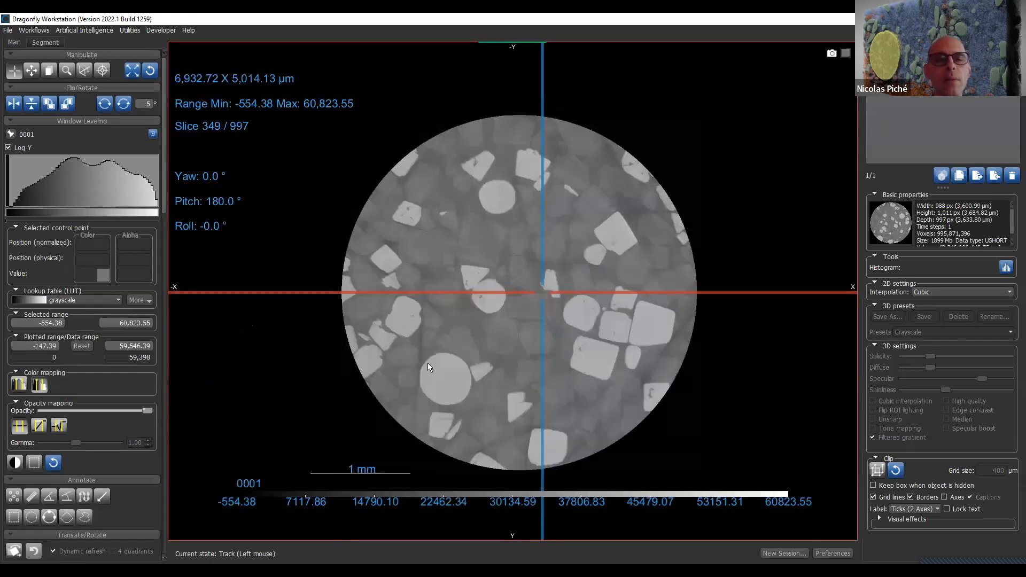
{"action": "double_click", "coordinate": [428, 367]}
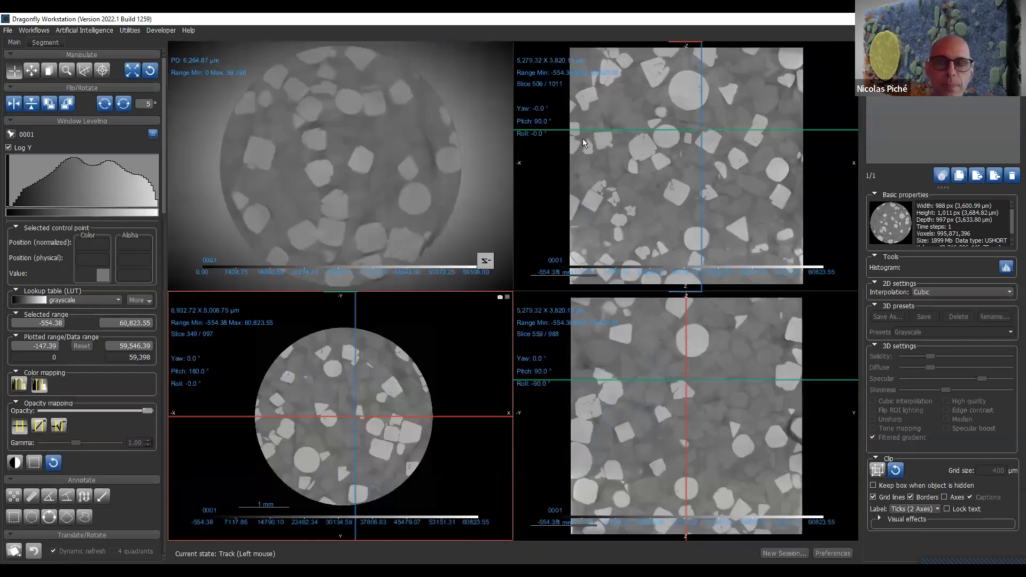
- In the slice 506 view, tilt the horizontal cursor line about 30° and centre the cursor on the large round particle near the specimen's upper edge
{"action": "left_click", "coordinate": [701, 127]}
{"action": "mouse_move", "coordinate": [701, 123]}
{"action": "left_mouse_down"}
{"action": "mouse_move", "coordinate": [714, 139]}
{"action": "mouse_move", "coordinate": [680, 129]}
{"action": "mouse_move", "coordinate": [722, 130]}
{"action": "mouse_move", "coordinate": [649, 168]}
{"action": "mouse_move", "coordinate": [663, 111]}
{"action": "mouse_move", "coordinate": [698, 171]}
{"action": "mouse_move", "coordinate": [710, 131]}
{"action": "mouse_move", "coordinate": [715, 149]}
{"action": "mouse_move", "coordinate": [695, 112]}
{"action": "mouse_move", "coordinate": [700, 126]}
{"action": "left_mouse_up"}
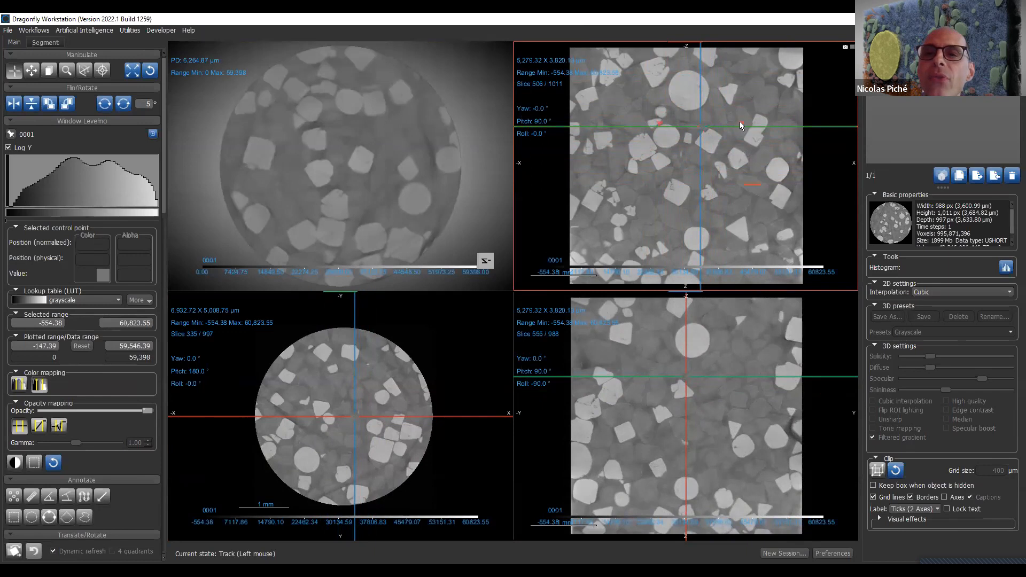
{"action": "left_click_drag", "start_coordinate": [739, 122], "coordinate": [779, 79]}
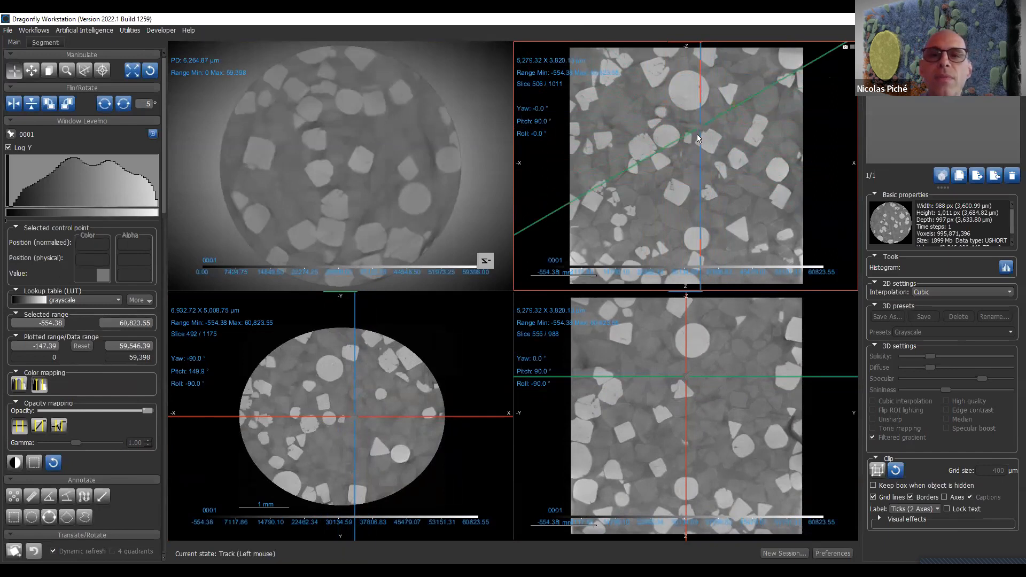
{"action": "left_click_drag", "start_coordinate": [700, 127], "coordinate": [722, 82]}
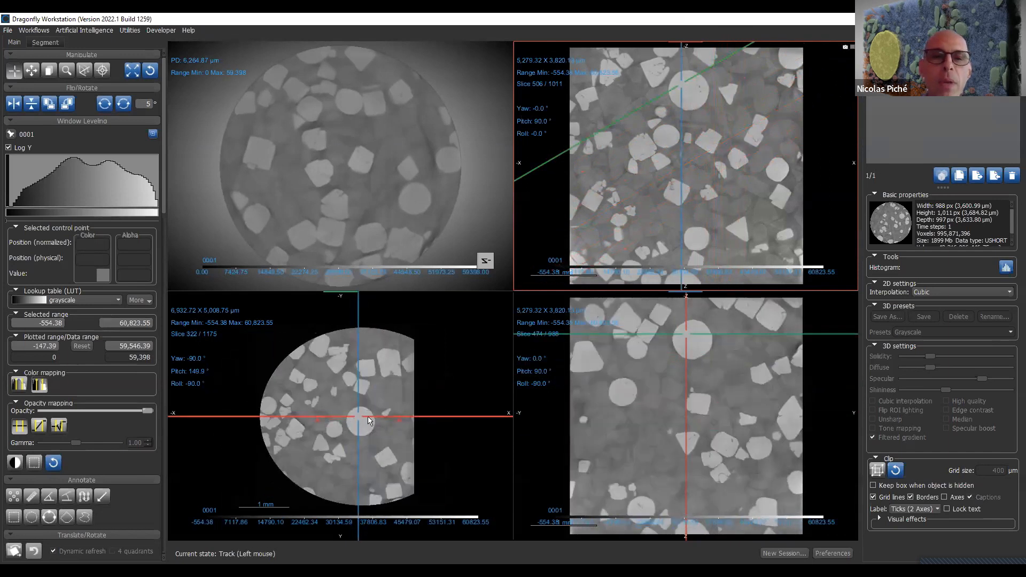
- Orthogonalize the other 2D views to the tilted cross-section, and reset all views to their default orientation
{"action": "right_click", "coordinate": [378, 379]}
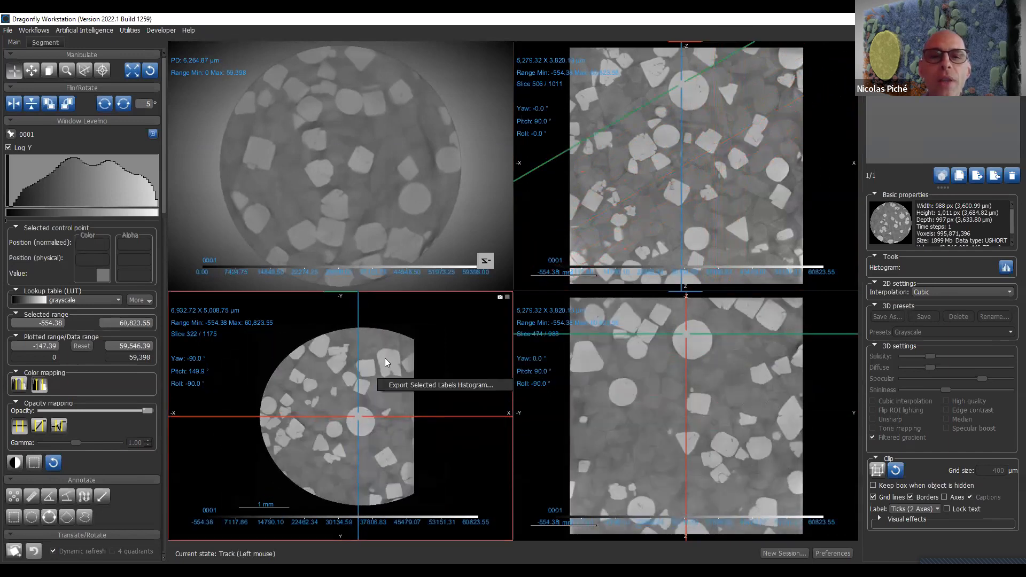
{"action": "double_click", "coordinate": [385, 358]}
{"action": "double_click", "coordinate": [417, 332]}
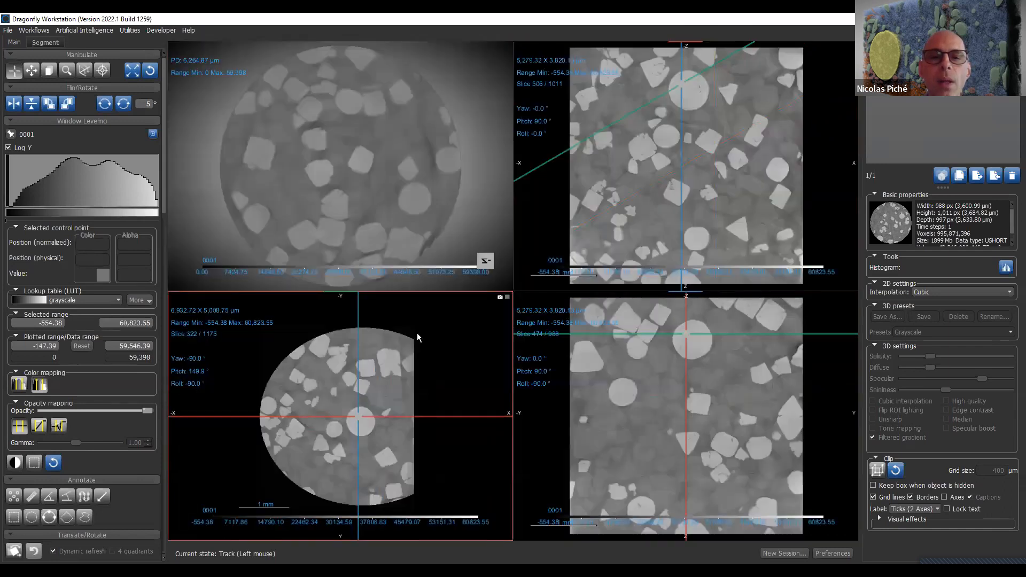
{"action": "right_click", "coordinate": [404, 350]}
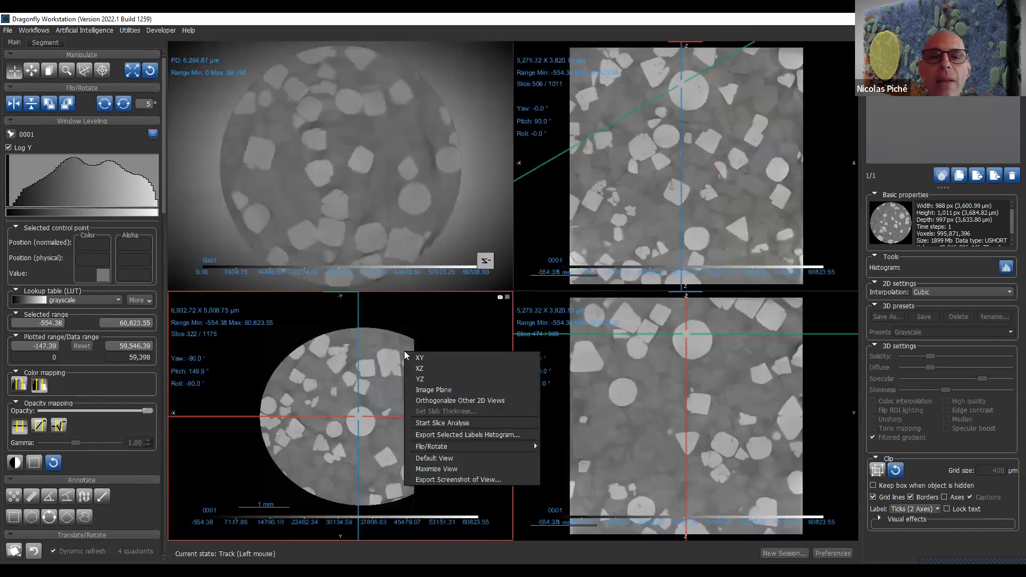
{"action": "left_click", "coordinate": [445, 397]}
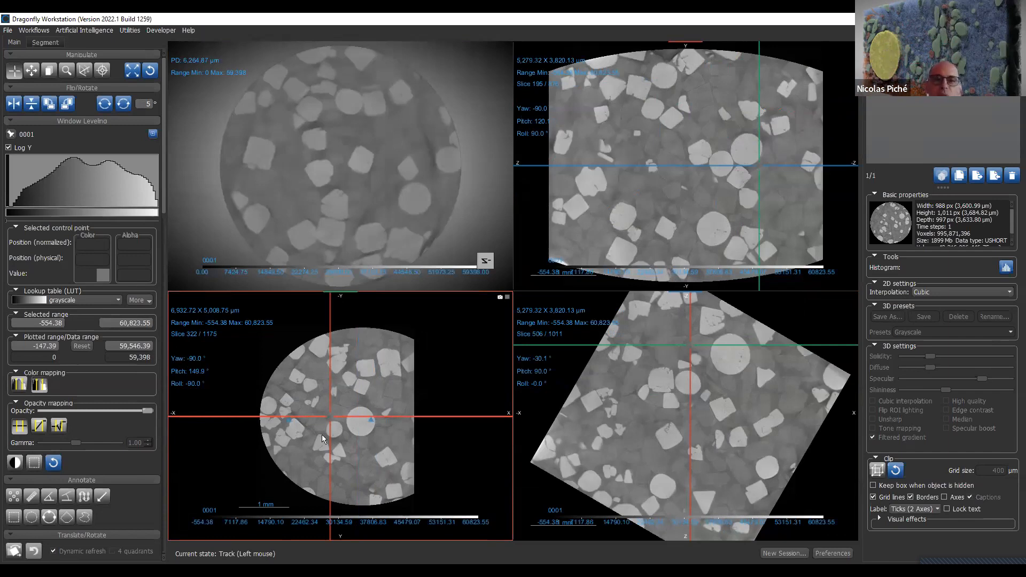
{"action": "left_click", "coordinate": [148, 76]}
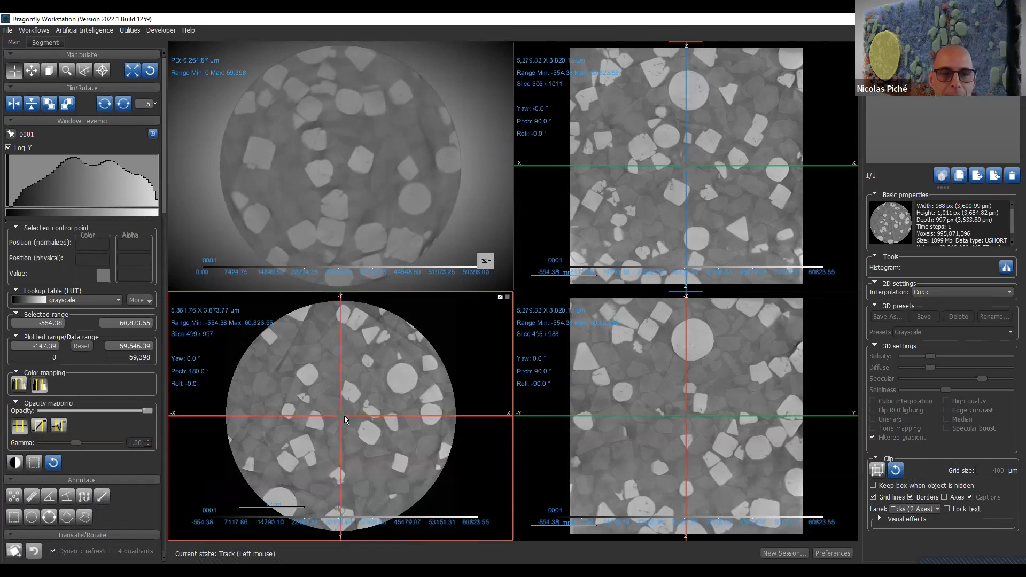
- Move the cursor off-centre in the circular slice 499 view, try its flips, 90° turns and 5° rotations, and reset the views
{"action": "left_click_drag", "start_coordinate": [337, 415], "coordinate": [414, 429]}
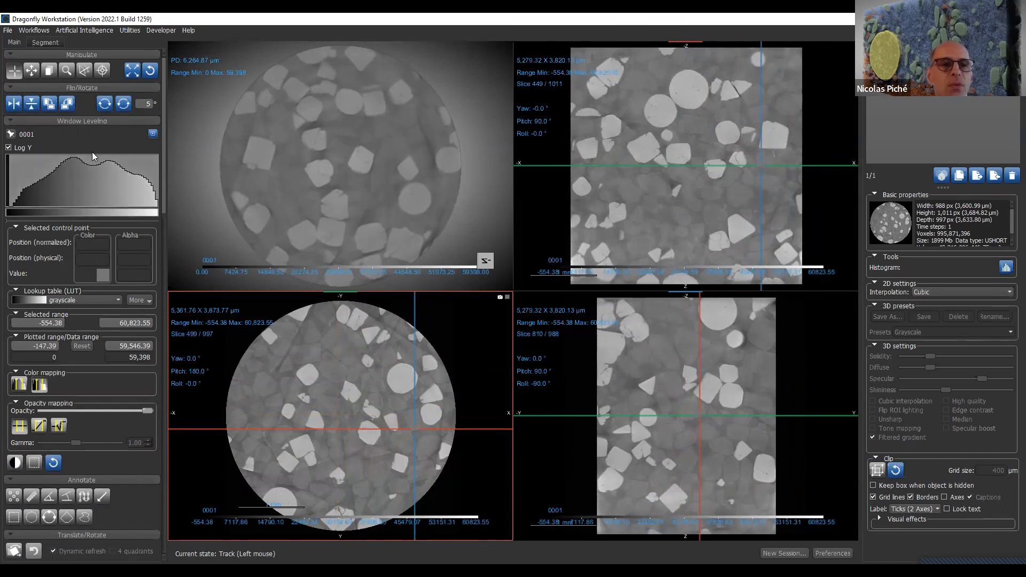
{"action": "left_click", "coordinate": [16, 103]}
{"action": "left_click", "coordinate": [16, 104]}
{"action": "left_click", "coordinate": [36, 107]}
{"action": "left_click", "coordinate": [35, 107]}
{"action": "left_click", "coordinate": [48, 108]}
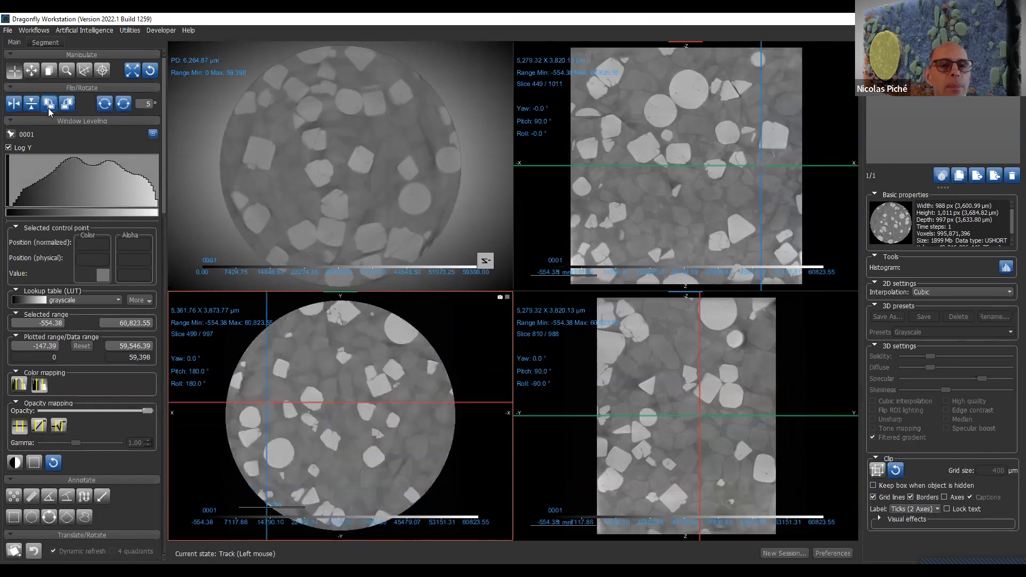
{"action": "left_click", "coordinate": [69, 106]}
{"action": "left_click", "coordinate": [69, 106]}
{"action": "left_click", "coordinate": [125, 111]}
{"action": "left_click", "coordinate": [126, 112]}
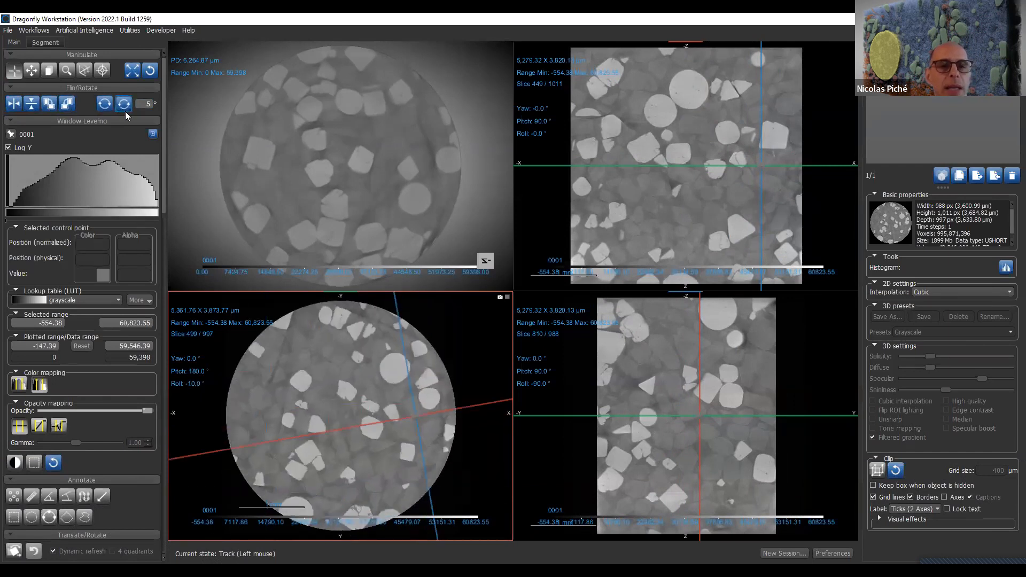
{"action": "left_click", "coordinate": [125, 111]}
{"action": "left_click", "coordinate": [125, 111]}
{"action": "left_click", "coordinate": [125, 112]}
{"action": "left_click", "coordinate": [125, 111]}
{"action": "left_click", "coordinate": [125, 111]}
{"action": "left_click", "coordinate": [125, 111]}
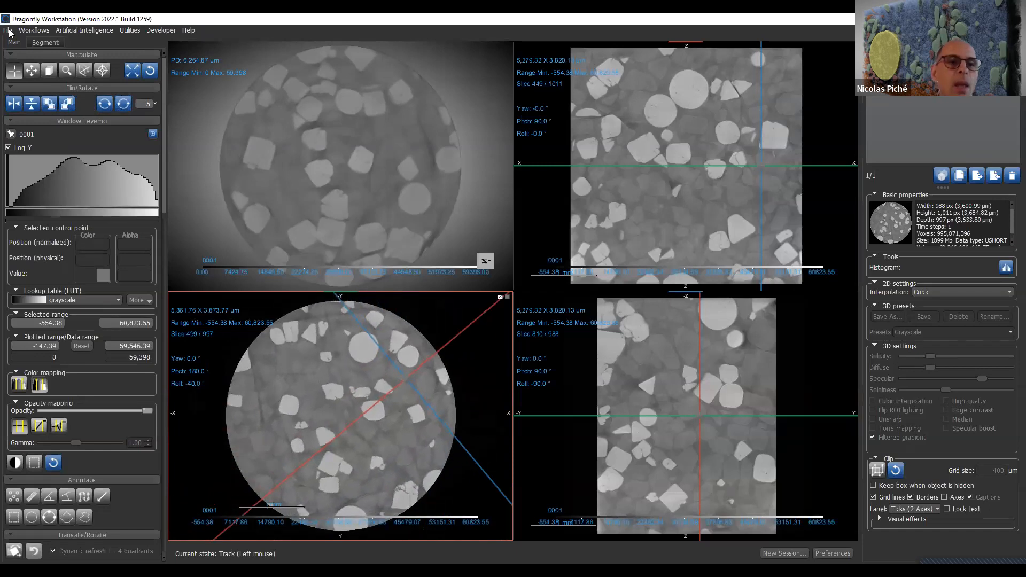
{"action": "left_click", "coordinate": [155, 72]}
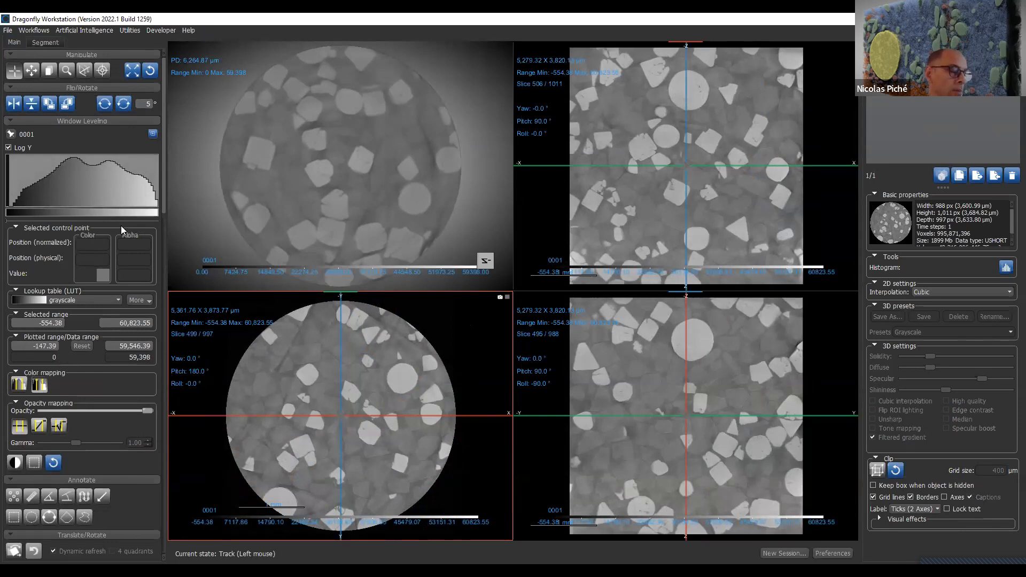
- Maximize the circular slice 499 view and narrow its window leveling range to 3,634.66–32,966.45 on the histogram
{"action": "double_click", "coordinate": [443, 342]}
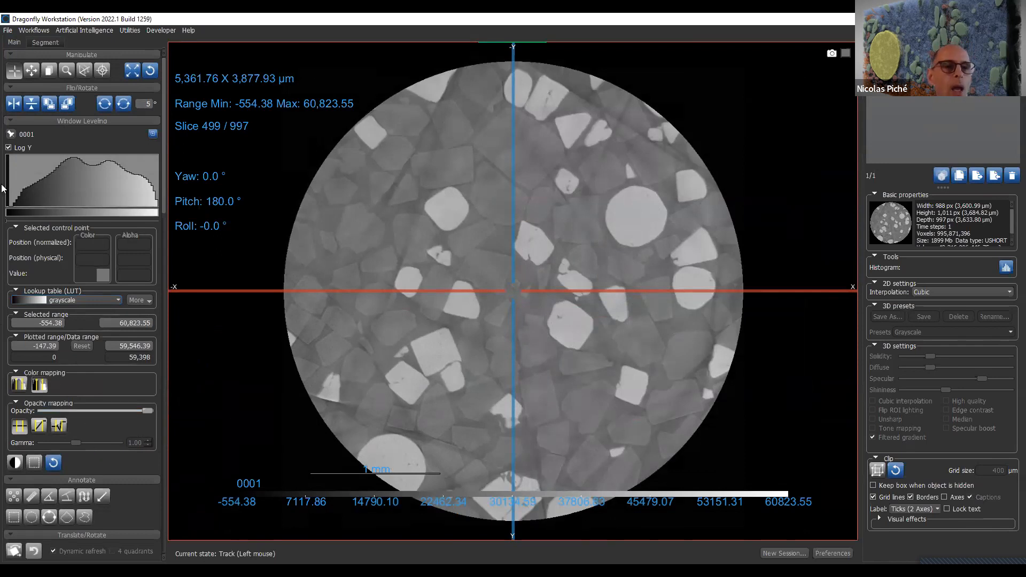
{"action": "left_click_drag", "start_coordinate": [8, 185], "coordinate": [15, 185]}
{"action": "mouse_move", "coordinate": [94, 194]}
{"action": "left_mouse_down"}
{"action": "mouse_move", "coordinate": [127, 202]}
{"action": "mouse_move", "coordinate": [94, 183]}
{"action": "mouse_move", "coordinate": [72, 186]}
{"action": "mouse_move", "coordinate": [86, 186]}
{"action": "left_mouse_up"}
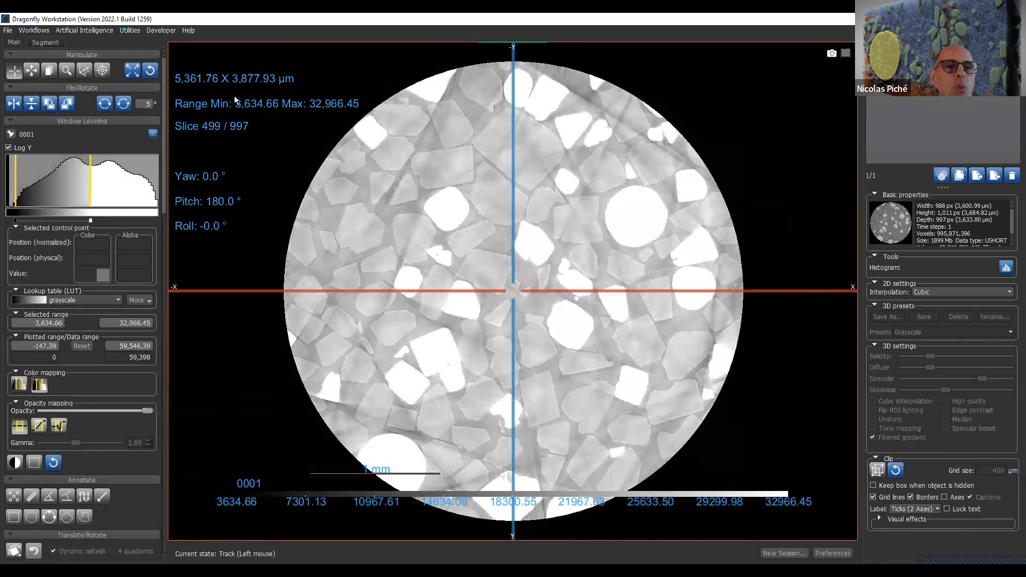
- Try other window leveling ranges using the in-view range values and the histogram, ending at 14,755.49–70,301.60
{"action": "left_click", "coordinate": [272, 104]}
{"action": "left_click_drag", "start_coordinate": [287, 154], "coordinate": [283, 208]}
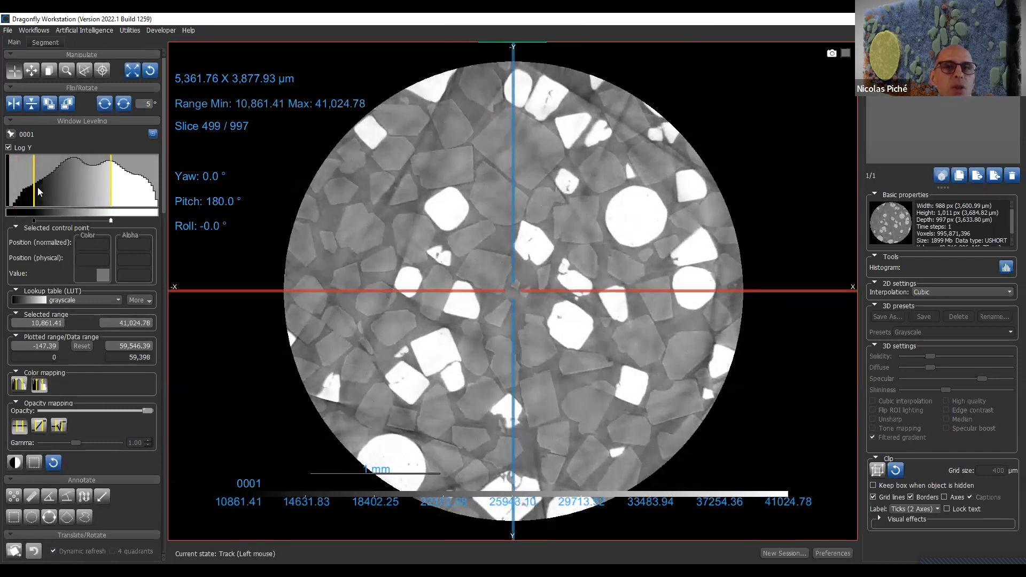
{"action": "left_click_drag", "start_coordinate": [283, 102], "coordinate": [323, 215]}
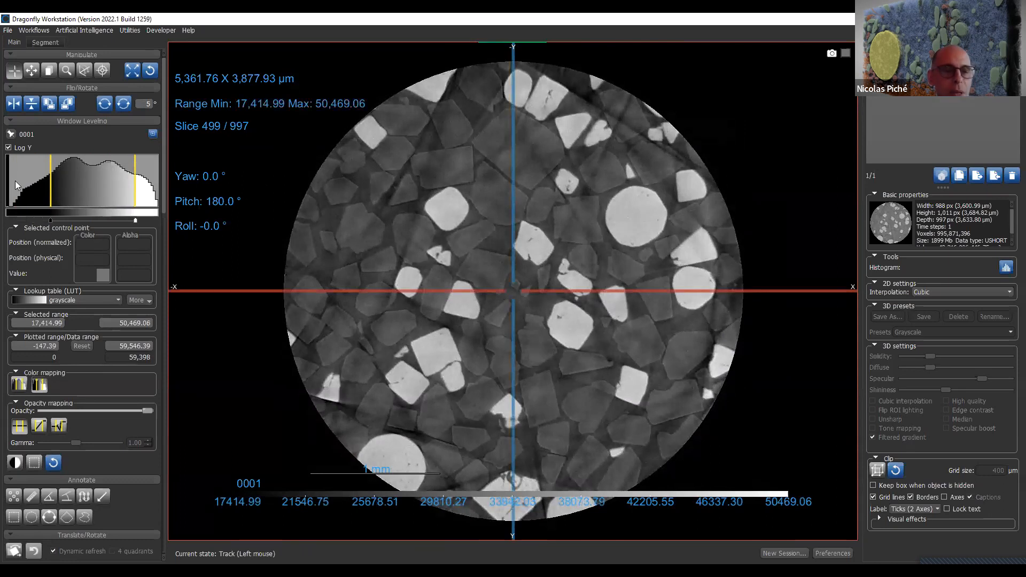
{"action": "left_click_drag", "start_coordinate": [319, 105], "coordinate": [623, 119]}
{"action": "mouse_move", "coordinate": [40, 181]}
{"action": "left_mouse_down"}
{"action": "mouse_move", "coordinate": [64, 181]}
{"action": "mouse_move", "coordinate": [1, 187]}
{"action": "mouse_move", "coordinate": [58, 180]}
{"action": "left_mouse_up"}
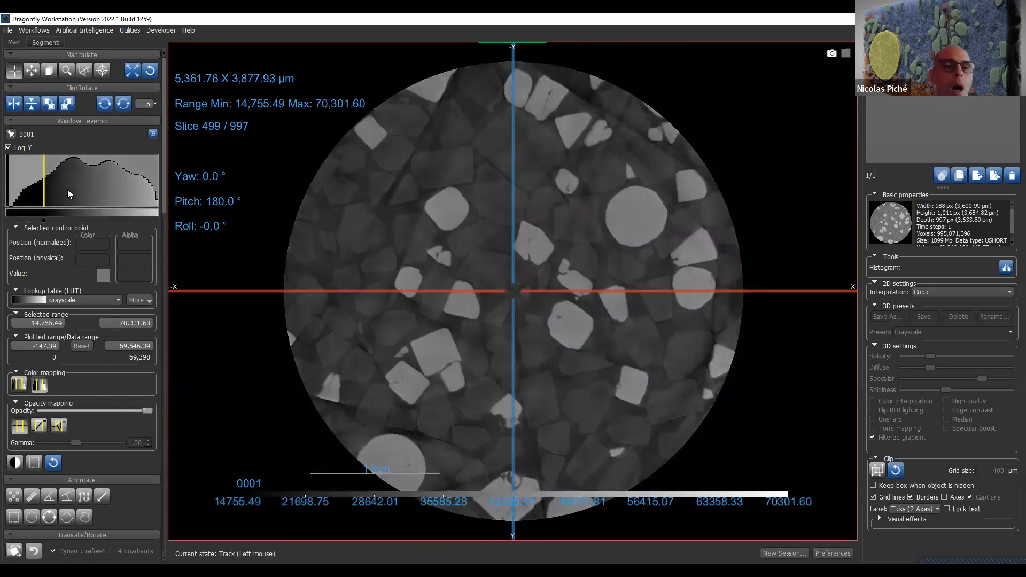
- Reset the histogram's plotted range and return the window leveling to the full 0–59,398 range
{"action": "left_click", "coordinate": [82, 346]}
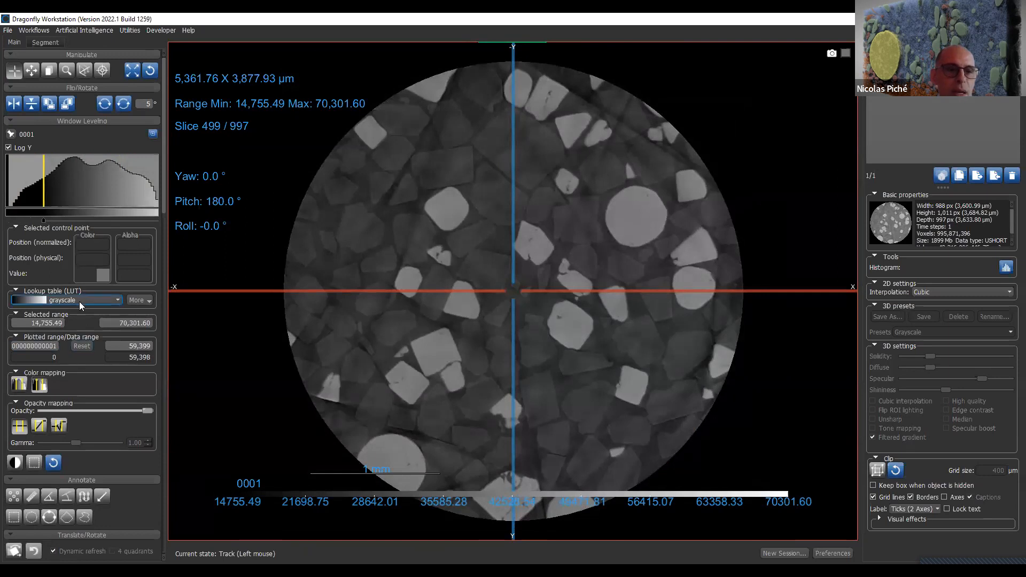
{"action": "left_click", "coordinate": [55, 464]}
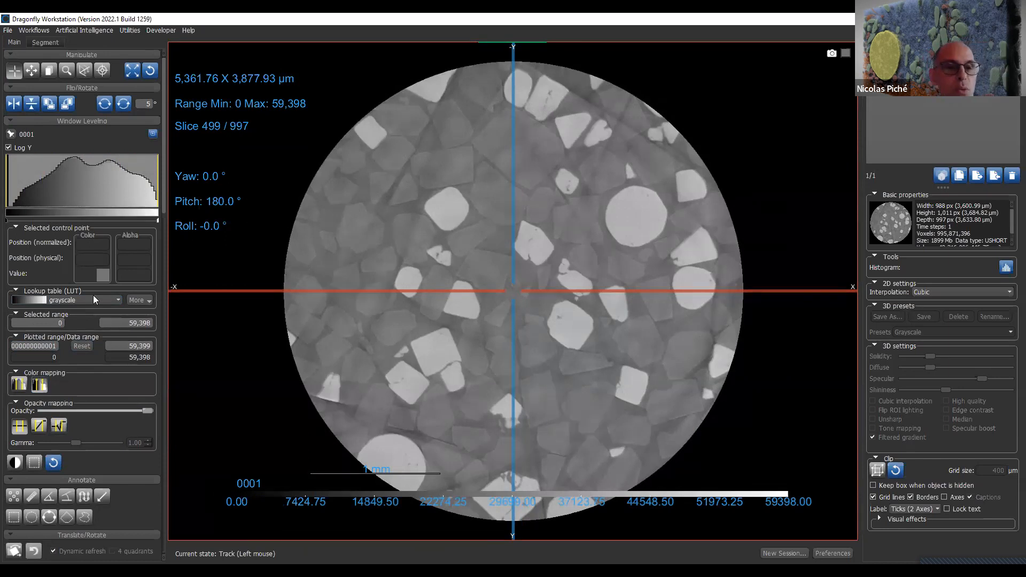
- Browse the lookup tables and their additional options, and apply the Jet lookup table to stack 0001
{"action": "left_click", "coordinate": [115, 298]}
{"action": "scroll", "coordinate": [108, 320], "scroll_direction": "down", "scroll_amount": 3}
{"action": "scroll", "coordinate": [108, 324], "scroll_direction": "down", "scroll_amount": 4}
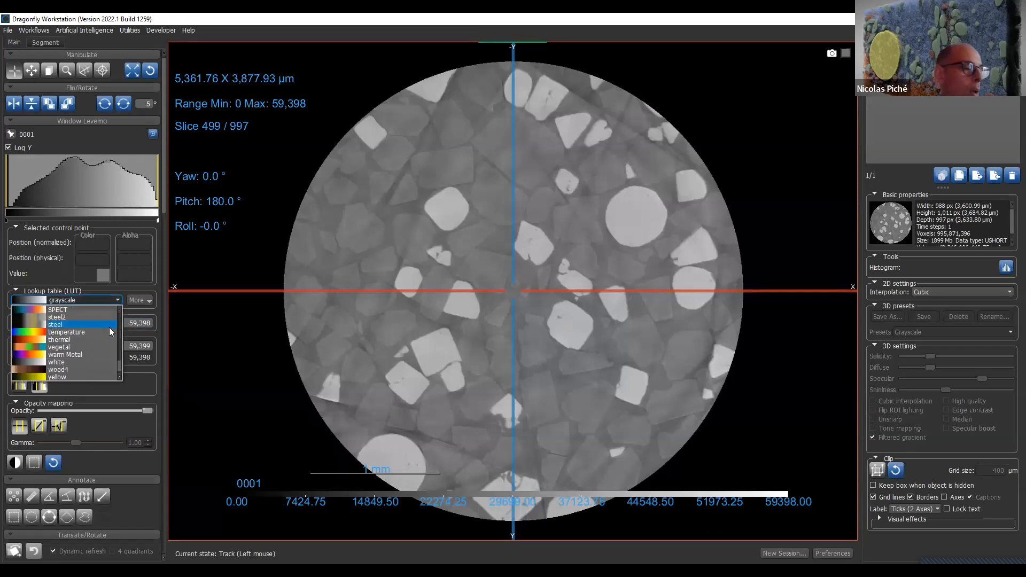
{"action": "left_click", "coordinate": [151, 302]}
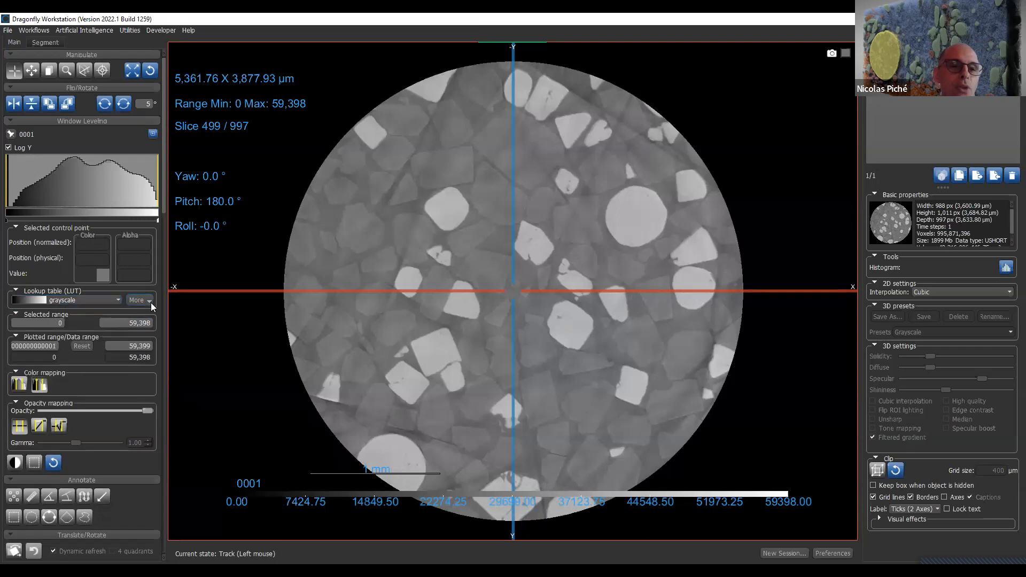
{"action": "left_click", "coordinate": [151, 303]}
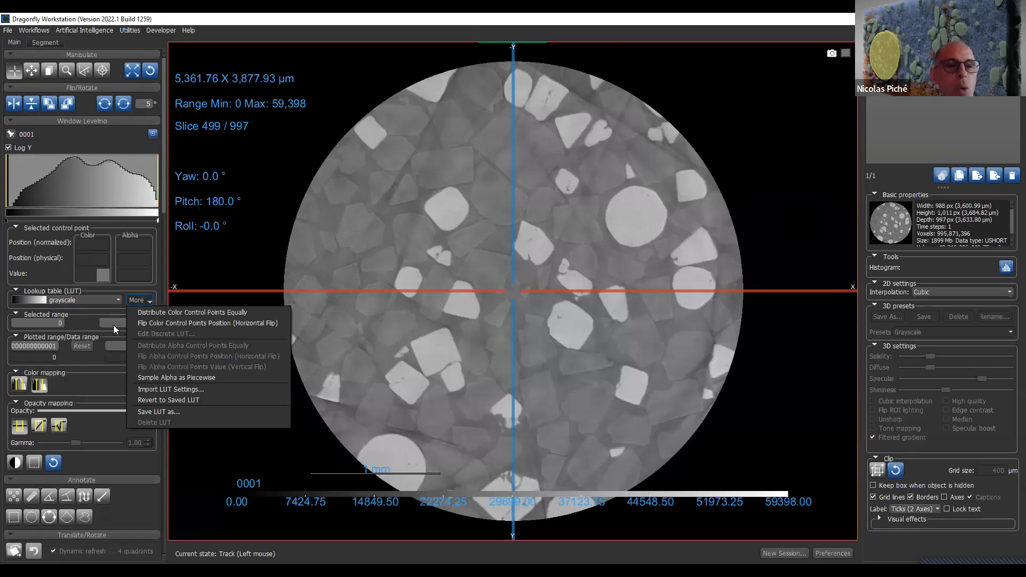
{"action": "left_click", "coordinate": [105, 297]}
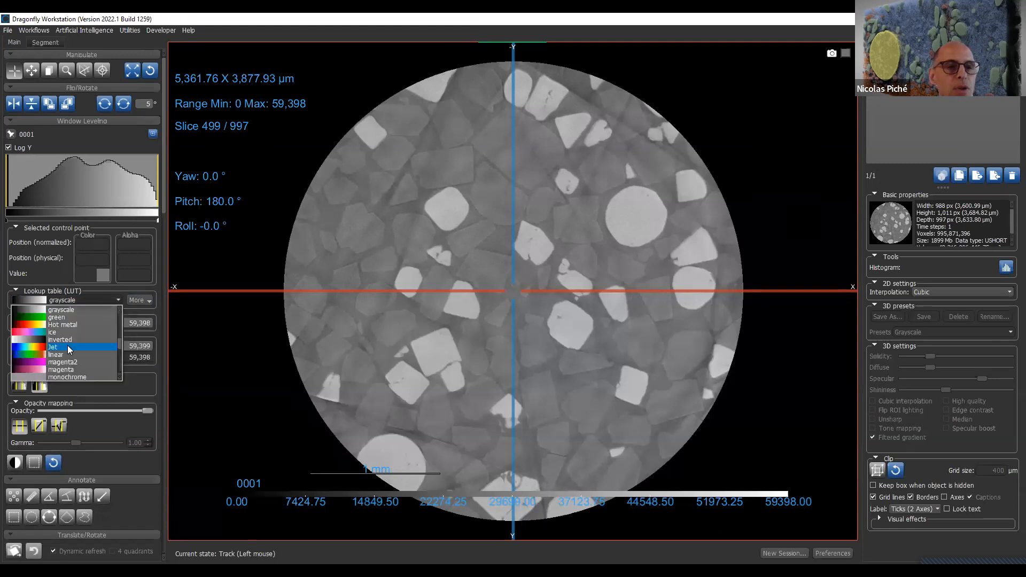
{"action": "left_click", "coordinate": [67, 279]}
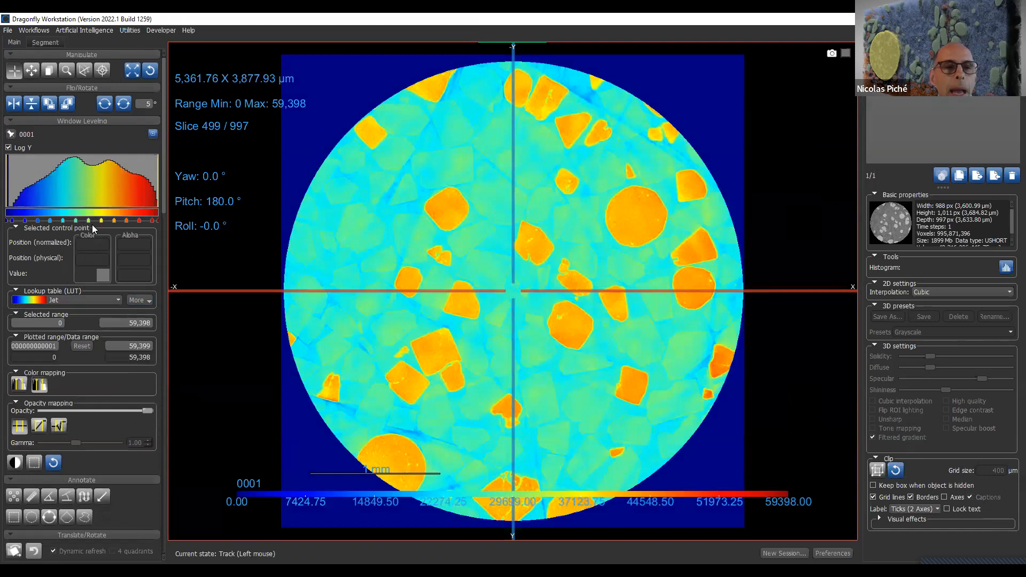
- Move a Jet color control point to normalized position 0.52, shift the histogram's plotted range, and narrow the window leveling to 2,292.59–44,600.35
{"action": "left_click_drag", "start_coordinate": [95, 220], "coordinate": [85, 221]}
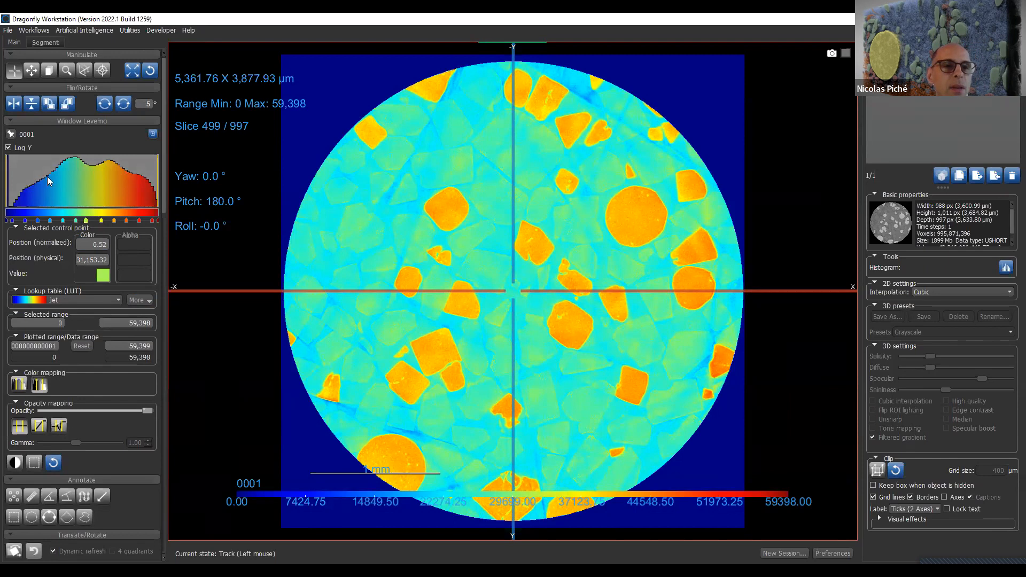
{"action": "scroll", "coordinate": [72, 184], "scroll_direction": "up", "scroll_amount": 5}
{"action": "scroll", "coordinate": [72, 184], "scroll_direction": "down", "scroll_amount": 5}
{"action": "scroll", "coordinate": [72, 182], "scroll_direction": "down", "scroll_amount": 1}
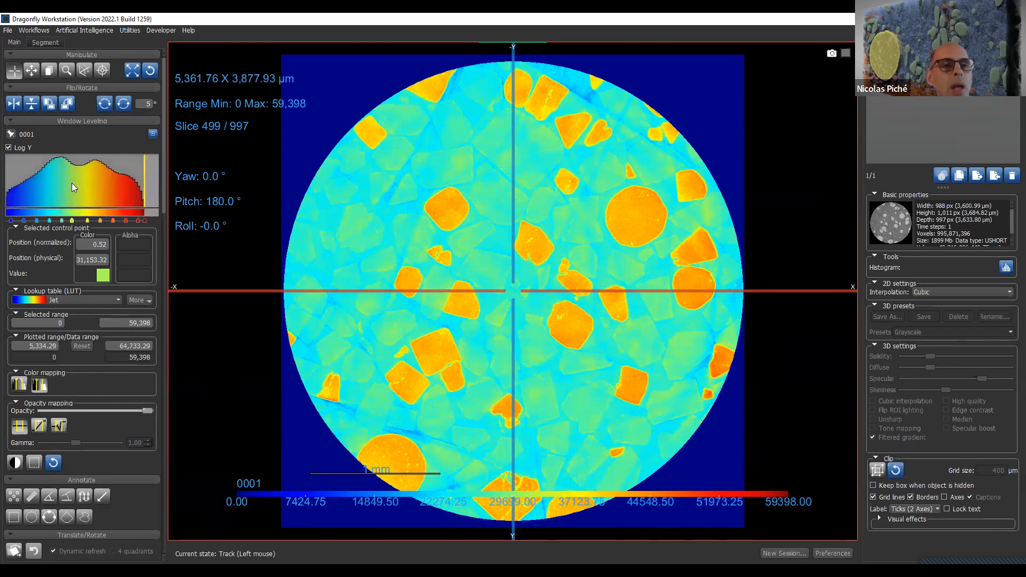
{"action": "mouse_move", "coordinate": [86, 181]}
{"action": "left_mouse_down"}
{"action": "mouse_move", "coordinate": [162, 183]}
{"action": "mouse_move", "coordinate": [59, 188]}
{"action": "mouse_move", "coordinate": [107, 197]}
{"action": "left_mouse_up"}
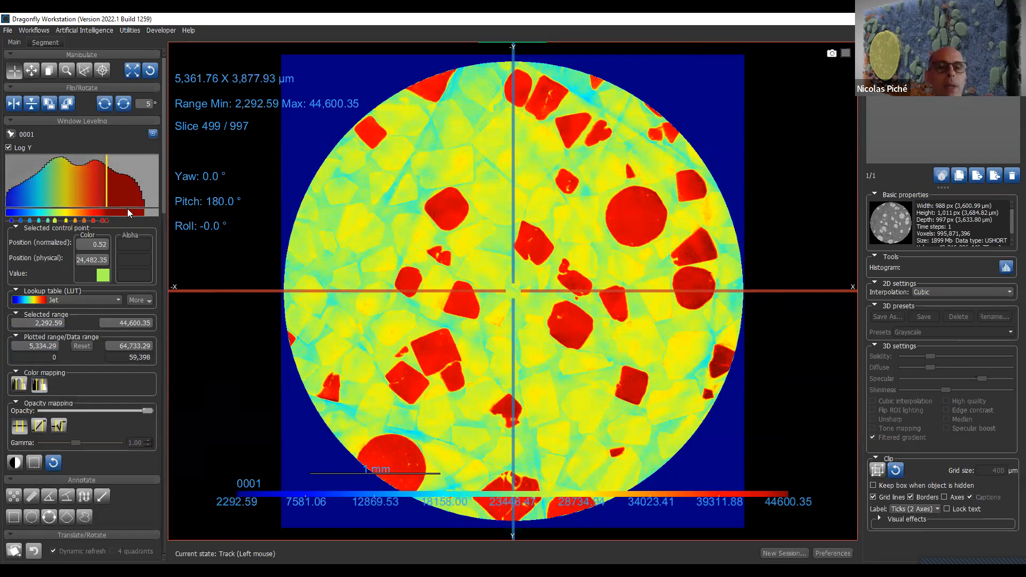
- Compare color mapping over the full data range with mapping over the selected range, resetting the histogram's plotted range in between
{"action": "left_click", "coordinate": [20, 385]}
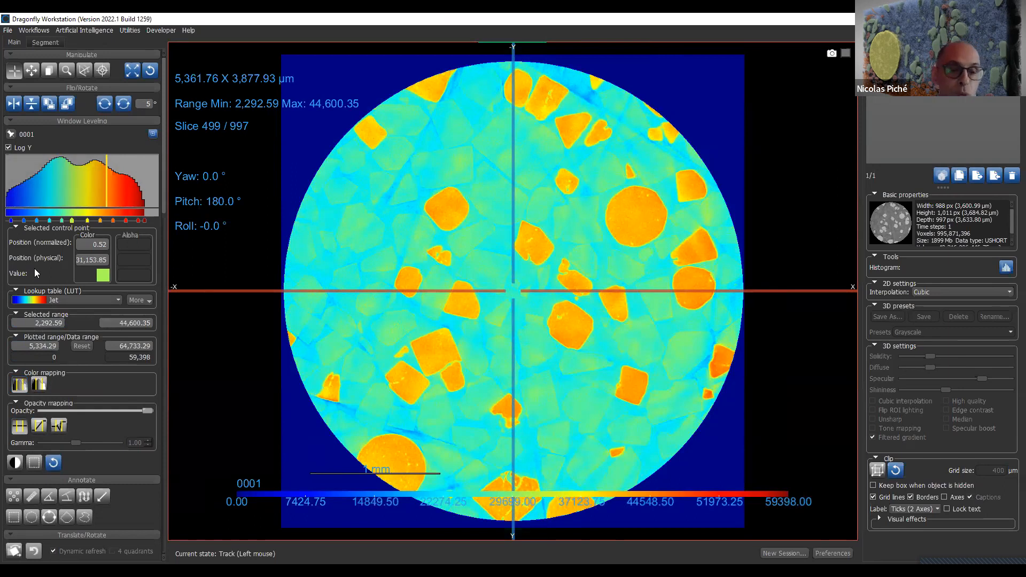
{"action": "left_click", "coordinate": [82, 346]}
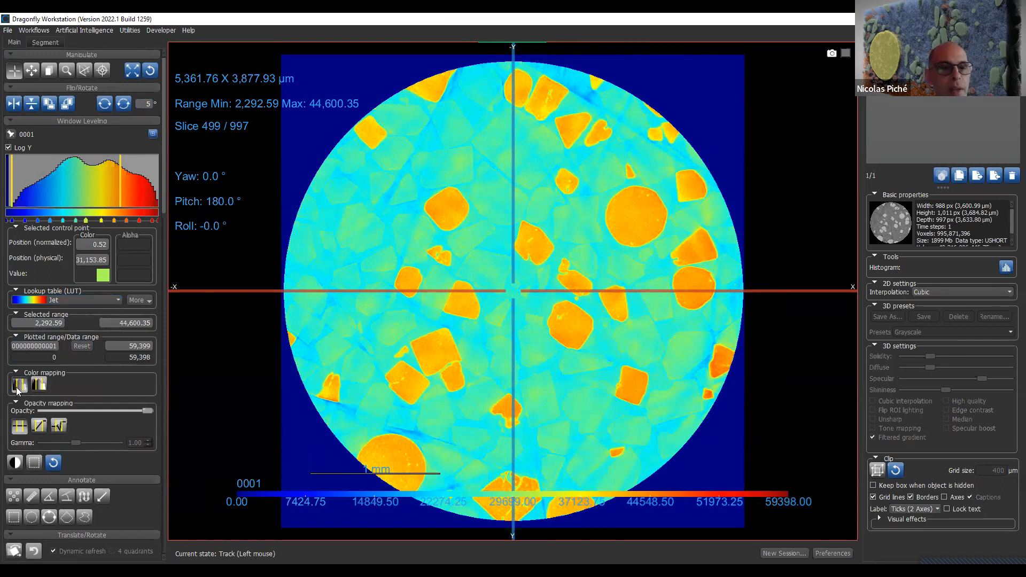
{"action": "left_click", "coordinate": [39, 385]}
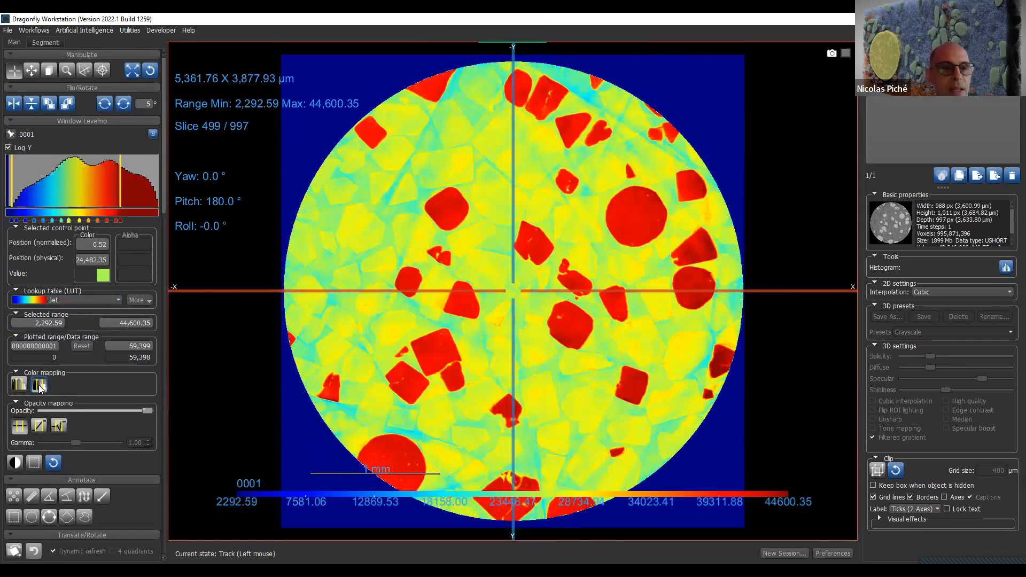
- Apply linear opacity with the range minimum at 15,214.48, then try a custom opacity curve by moving individual alpha points
{"action": "left_click", "coordinate": [39, 426]}
{"action": "left_click_drag", "start_coordinate": [9, 186], "coordinate": [45, 185]}
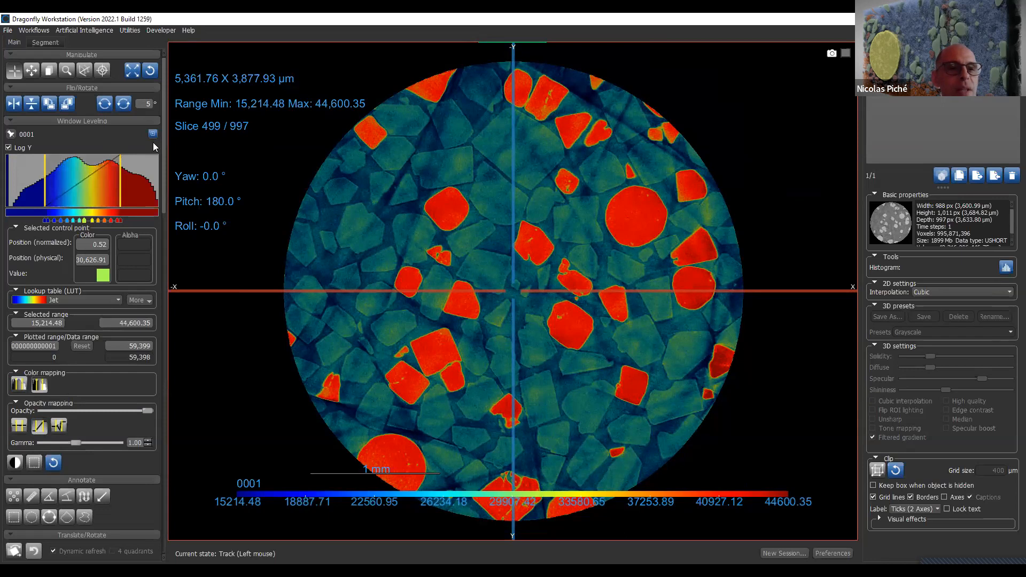
{"action": "left_click", "coordinate": [59, 428]}
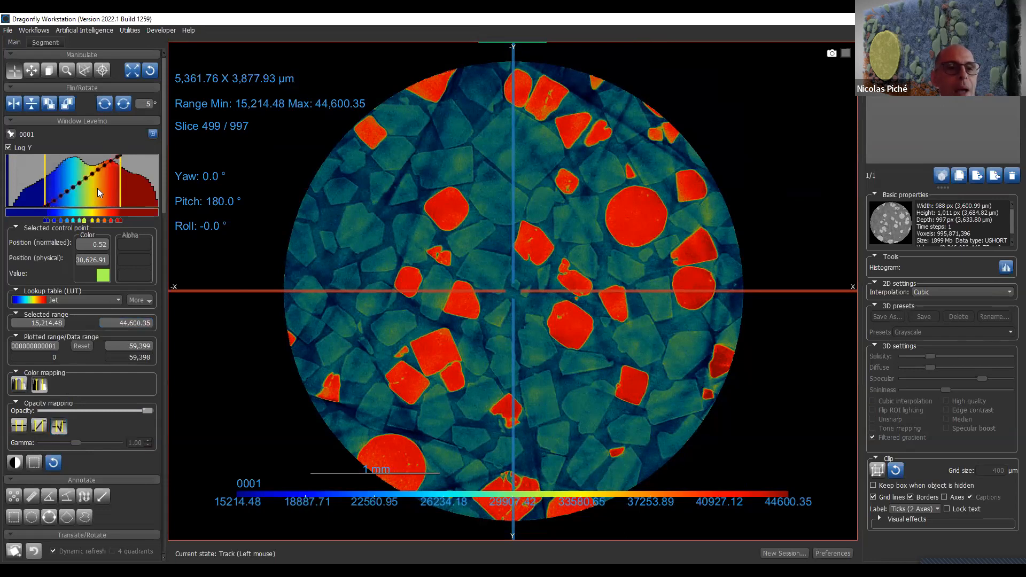
{"action": "left_click_drag", "start_coordinate": [92, 176], "coordinate": [97, 208]}
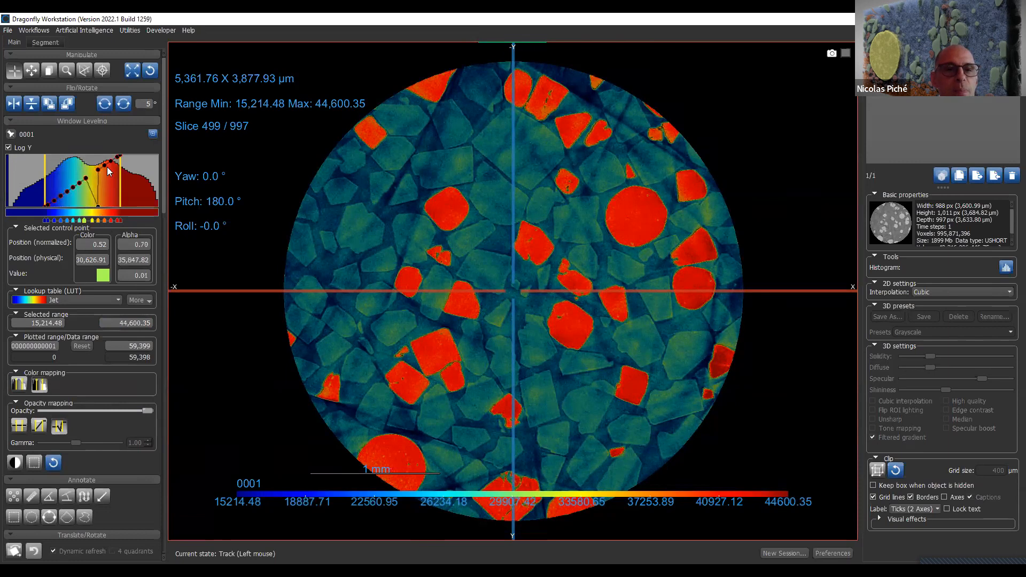
{"action": "left_click_drag", "start_coordinate": [104, 167], "coordinate": [104, 204]}
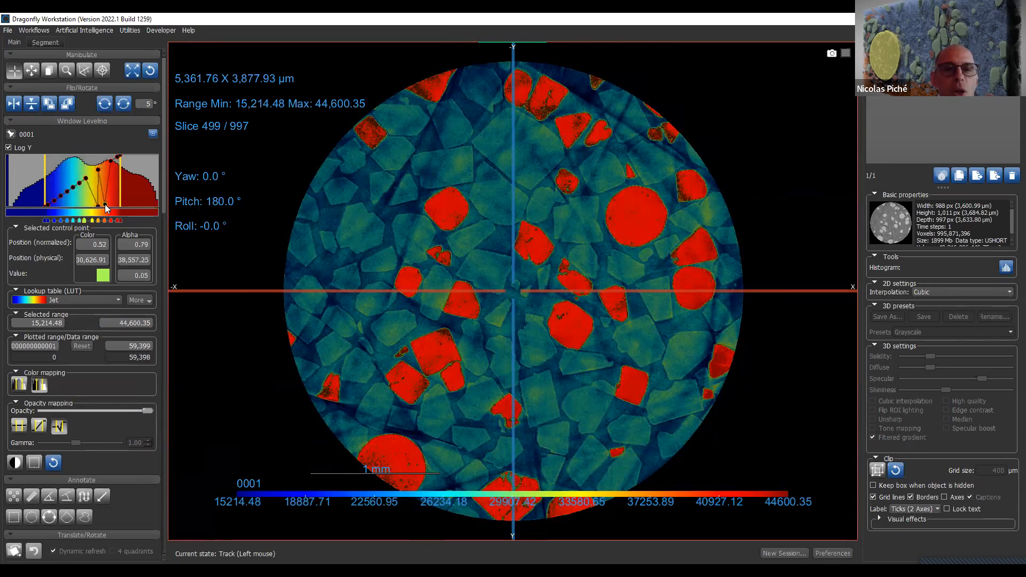
{"action": "left_click_drag", "start_coordinate": [109, 146], "coordinate": [108, 144]}
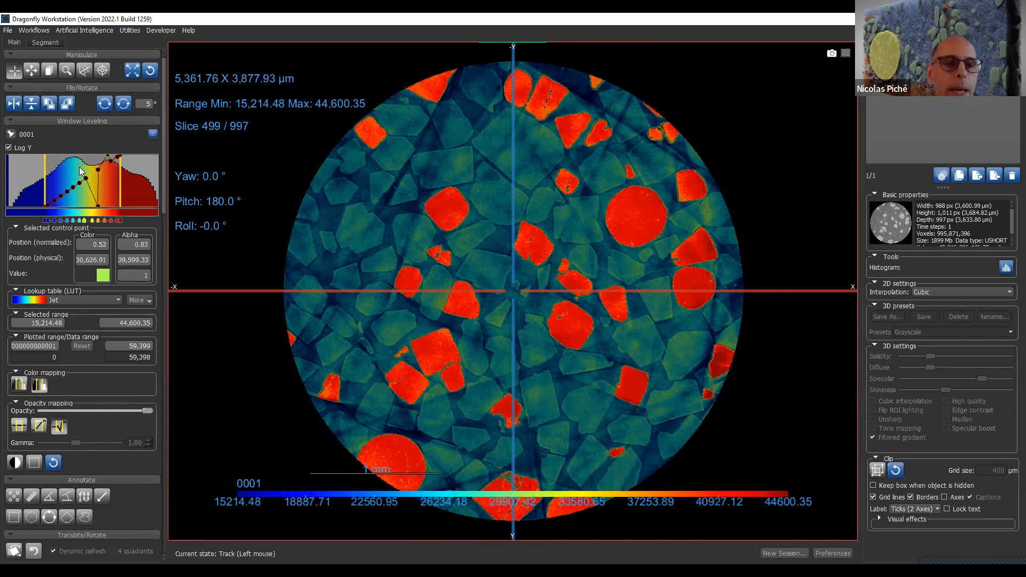
- Reset the window leveling to the full 0–59,398 range and apply the grayscale lookup table
{"action": "left_click", "coordinate": [55, 462]}
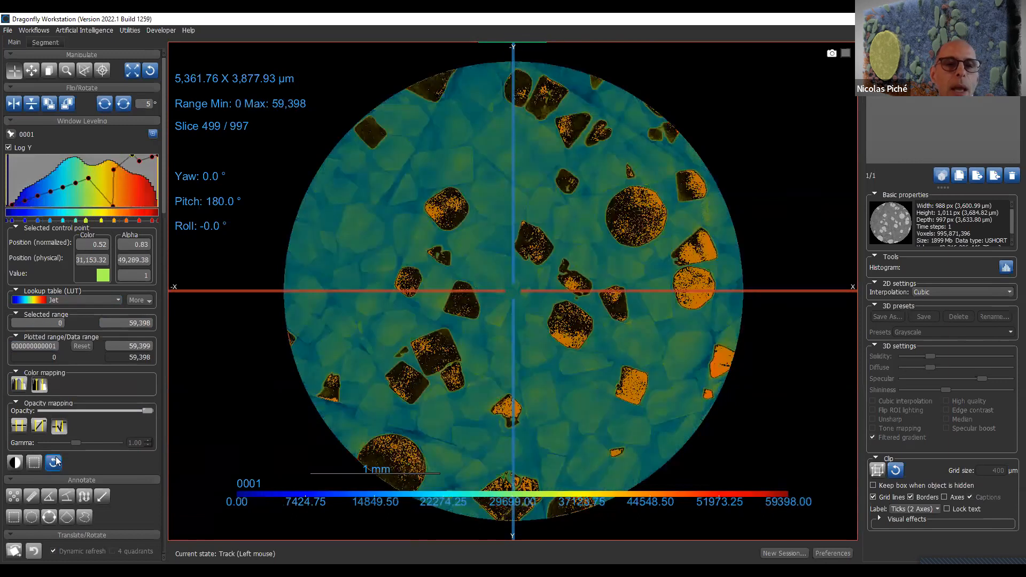
{"action": "left_click", "coordinate": [117, 301]}
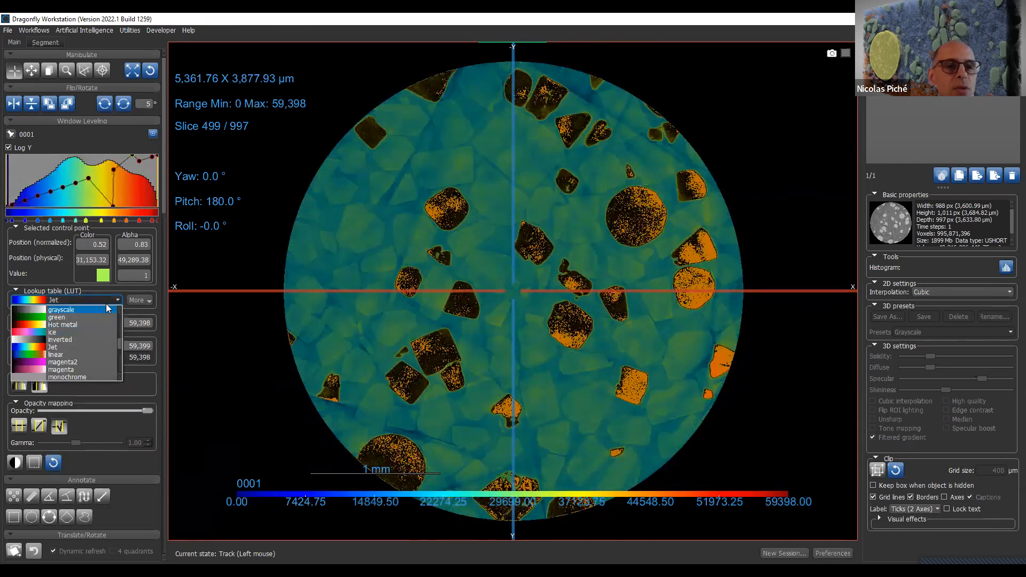
{"action": "left_click", "coordinate": [109, 301]}
{"action": "left_click", "coordinate": [111, 299]}
{"action": "left_click", "coordinate": [104, 309]}
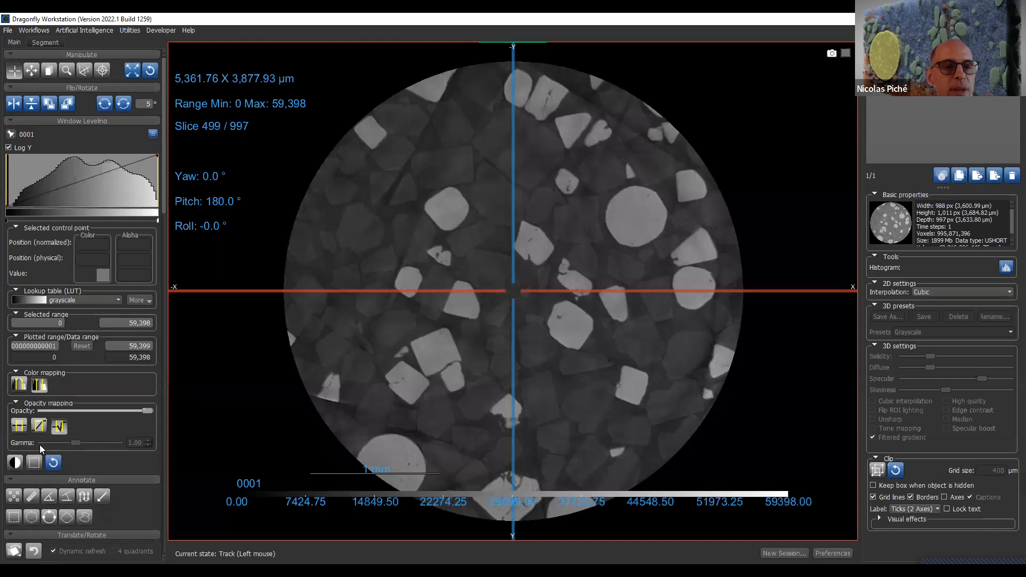
- Apply the linear opacity mapping, try a gamma of 1.66, and reset the gamma to 1.00
{"action": "left_click", "coordinate": [42, 428]}
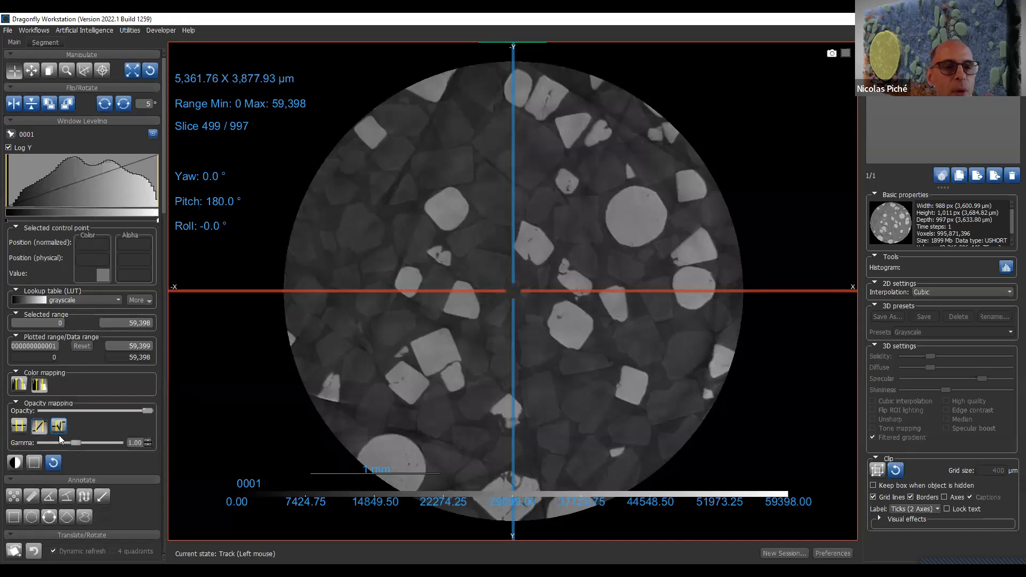
{"action": "left_click", "coordinate": [95, 443]}
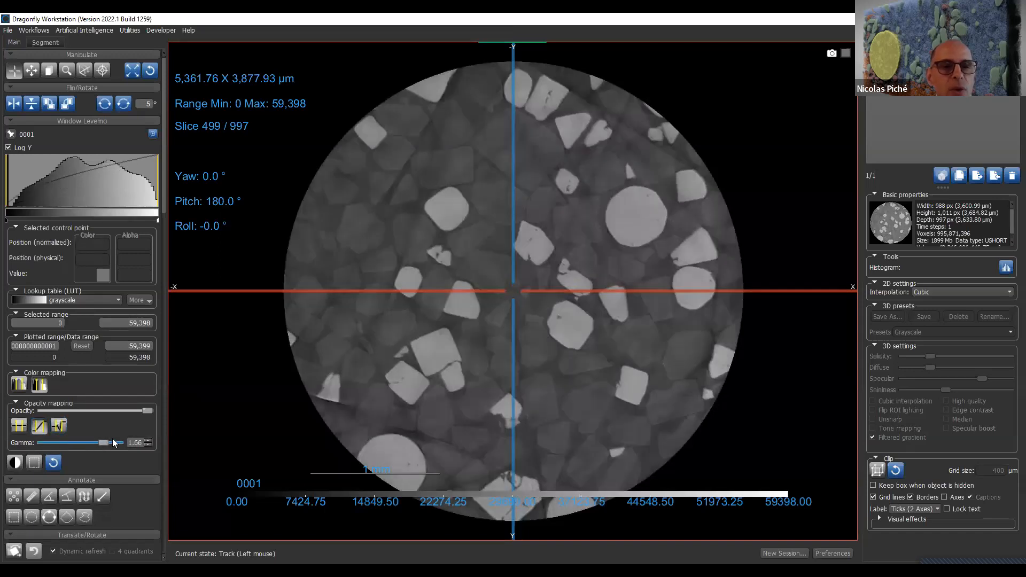
{"action": "mouse_move", "coordinate": [91, 436]}
{"action": "left_mouse_down"}
{"action": "mouse_move", "coordinate": [14, 444]}
{"action": "mouse_move", "coordinate": [97, 448]}
{"action": "mouse_move", "coordinate": [63, 449]}
{"action": "mouse_move", "coordinate": [78, 449]}
{"action": "left_mouse_up"}
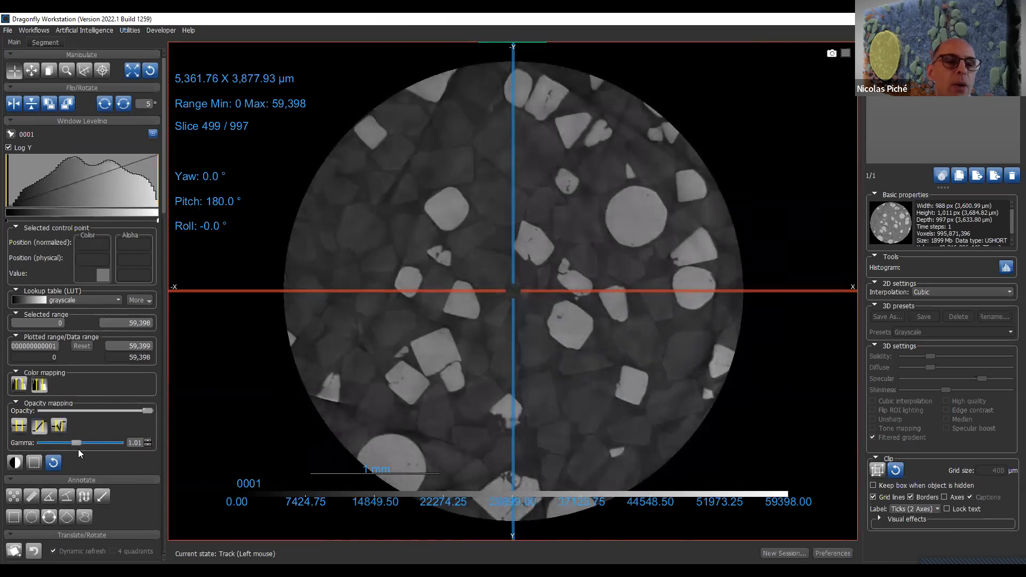
{"action": "left_click", "coordinate": [53, 466]}
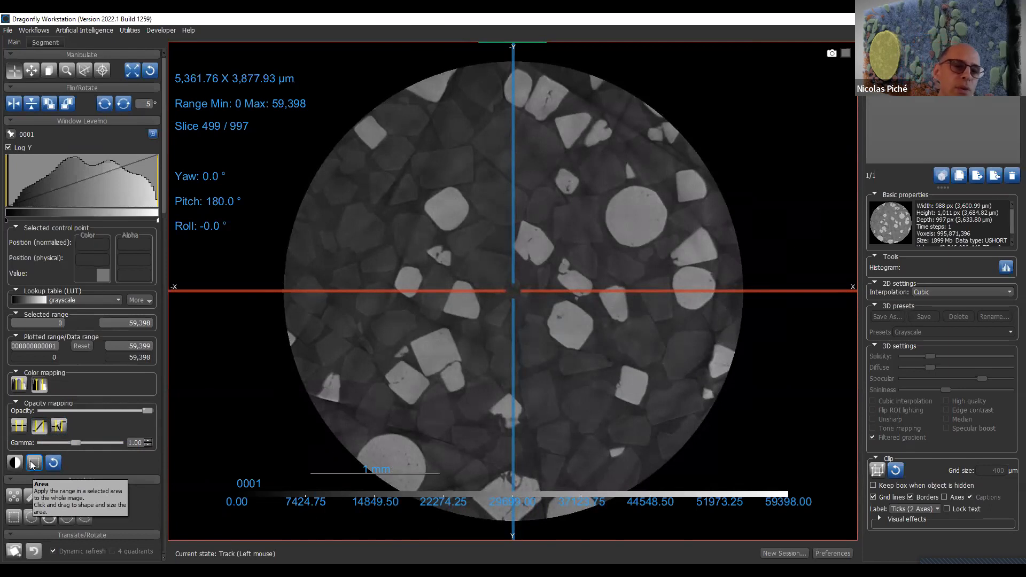
- Try area-based window leveling on several grains in the slice, ending with a range of 23,666–29,869
{"action": "left_click", "coordinate": [34, 464]}
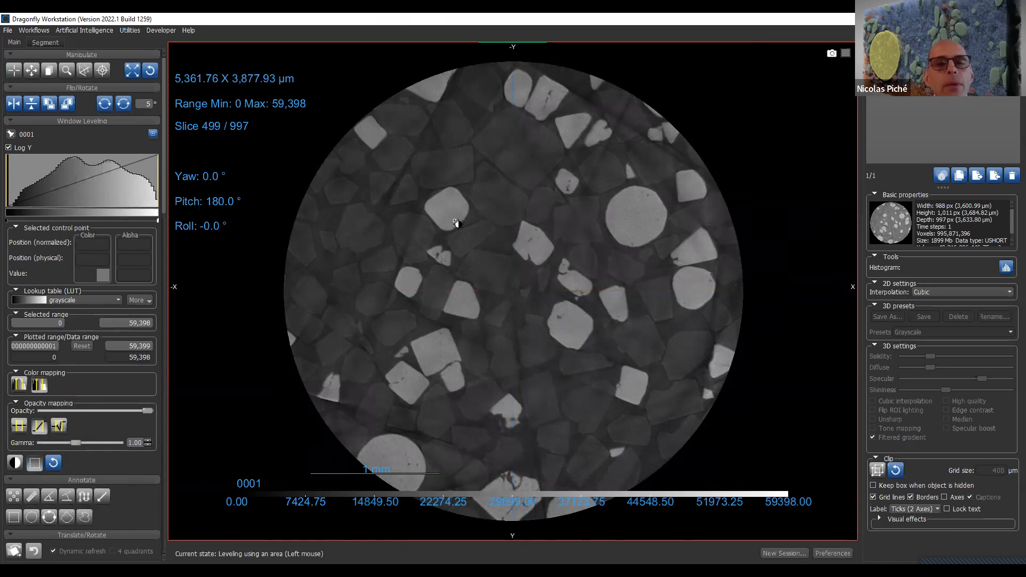
{"action": "left_click_drag", "start_coordinate": [434, 203], "coordinate": [457, 221]}
{"action": "left_click_drag", "start_coordinate": [631, 201], "coordinate": [653, 237]}
{"action": "left_click_drag", "start_coordinate": [599, 207], "coordinate": [623, 239]}
{"action": "left_click_drag", "start_coordinate": [535, 195], "coordinate": [551, 224]}
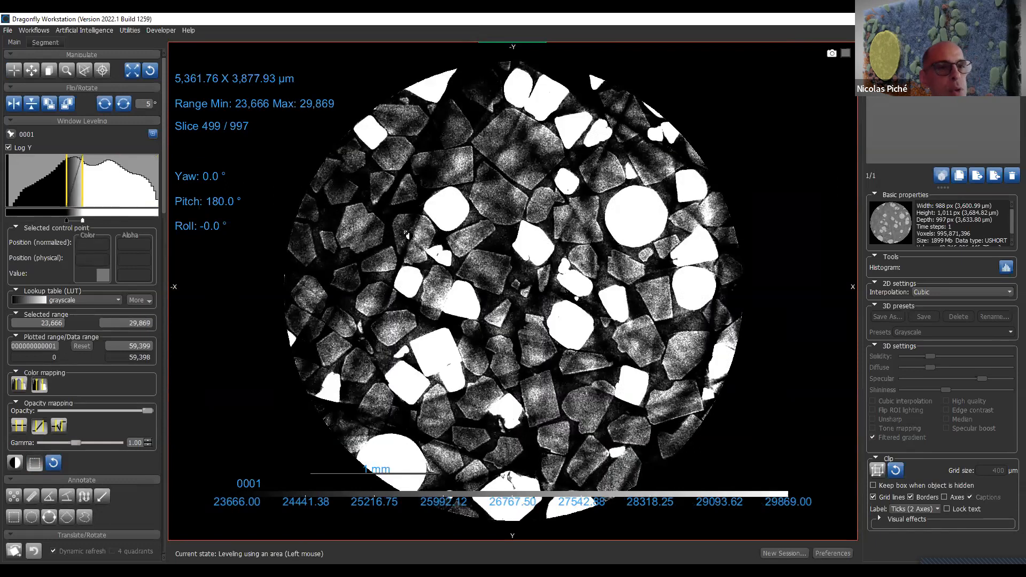
- Shift the leveling range on the histogram, try area leveling on the bright grains, and reset to the full 0–59,398 range
{"action": "mouse_move", "coordinate": [82, 181]}
{"action": "left_mouse_down"}
{"action": "mouse_move", "coordinate": [111, 187]}
{"action": "mouse_move", "coordinate": [62, 183]}
{"action": "mouse_move", "coordinate": [89, 189]}
{"action": "left_mouse_up"}
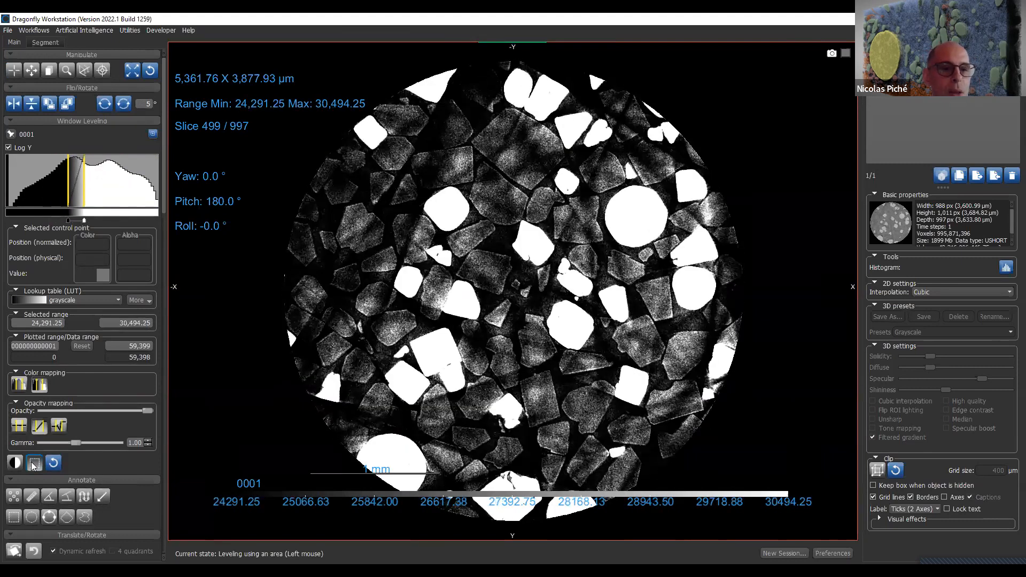
{"action": "left_click_drag", "start_coordinate": [628, 207], "coordinate": [648, 232]}
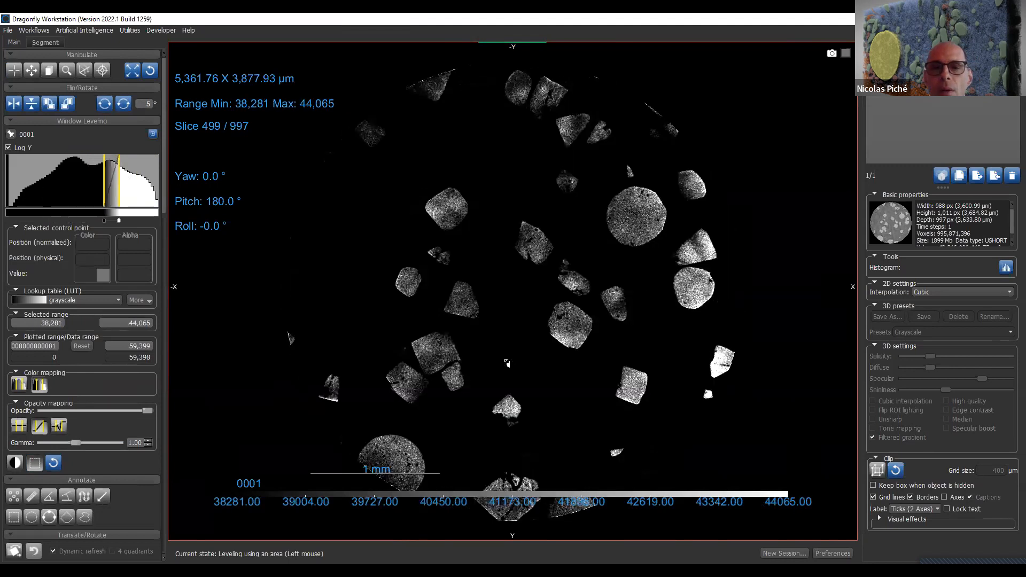
{"action": "left_click_drag", "start_coordinate": [437, 201], "coordinate": [464, 225]}
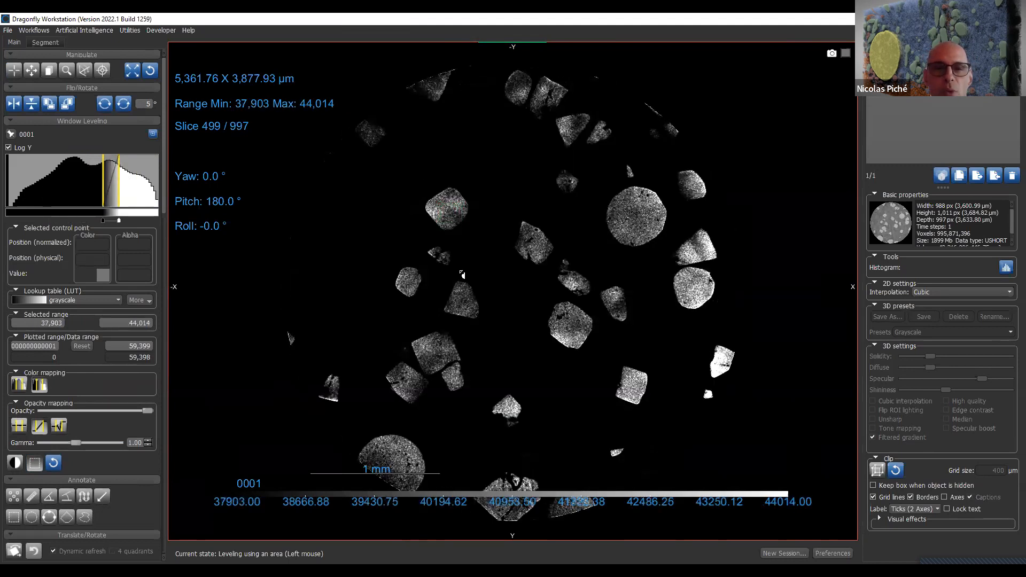
{"action": "mouse_move", "coordinate": [562, 317]}
{"action": "left_mouse_down"}
{"action": "mouse_move", "coordinate": [577, 363]}
{"action": "mouse_move", "coordinate": [589, 369]}
{"action": "left_mouse_up"}
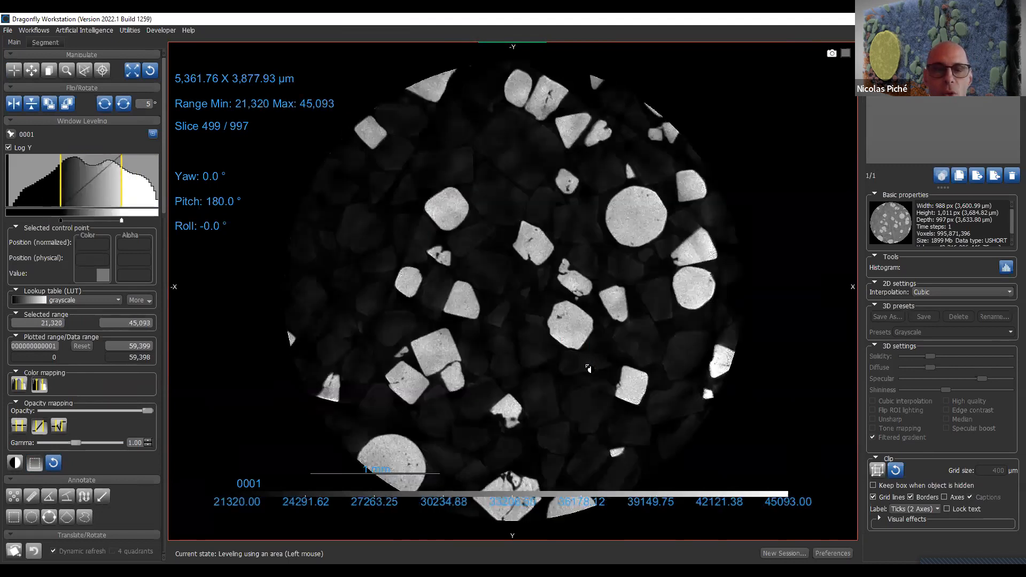
{"action": "left_click", "coordinate": [53, 463]}
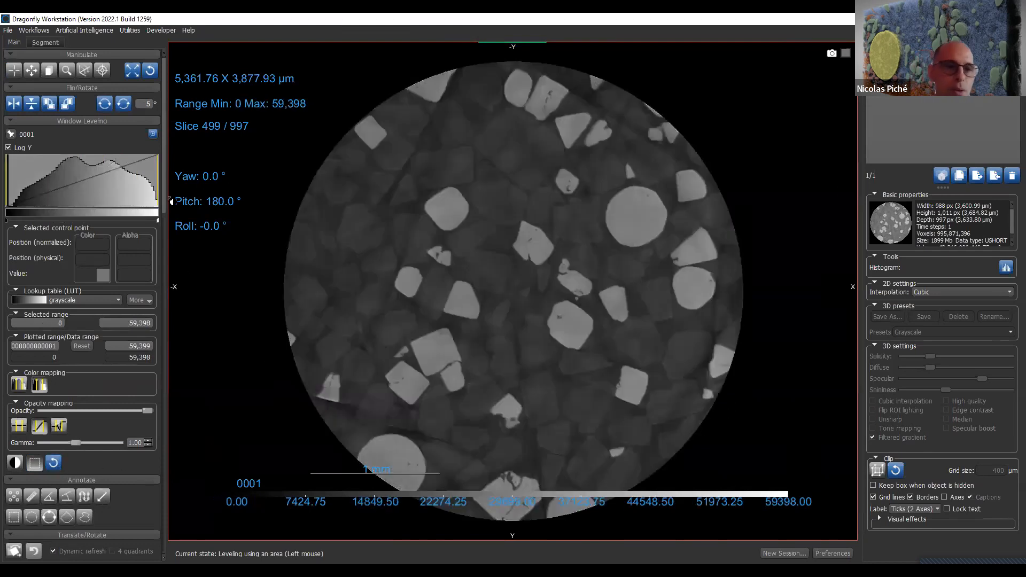
- Return to the four-view layout, rotate the 3D volume to show its side, and maximize the 3D view
{"action": "double_click", "coordinate": [396, 321]}
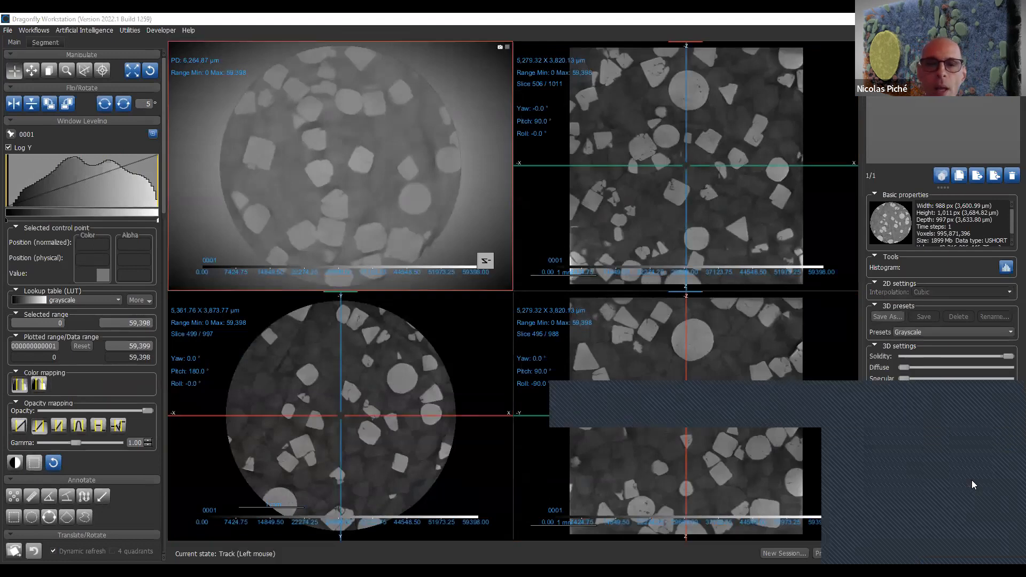
{"action": "left_click_drag", "start_coordinate": [377, 162], "coordinate": [254, 152]}
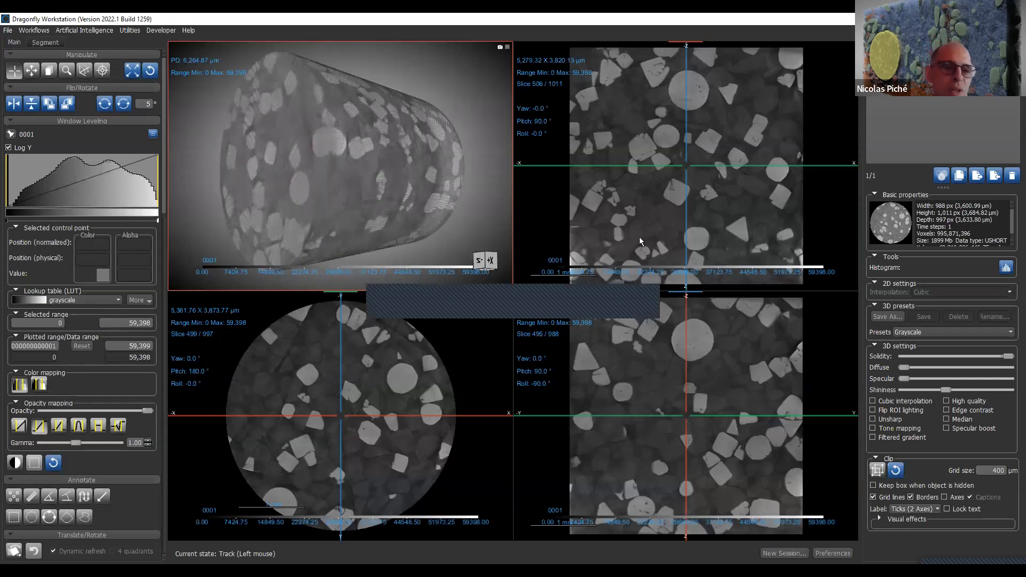
{"action": "mouse_move", "coordinate": [377, 85]}
{"action": "left_mouse_down"}
{"action": "mouse_move", "coordinate": [361, 236]}
{"action": "mouse_move", "coordinate": [390, 226]}
{"action": "left_mouse_up"}
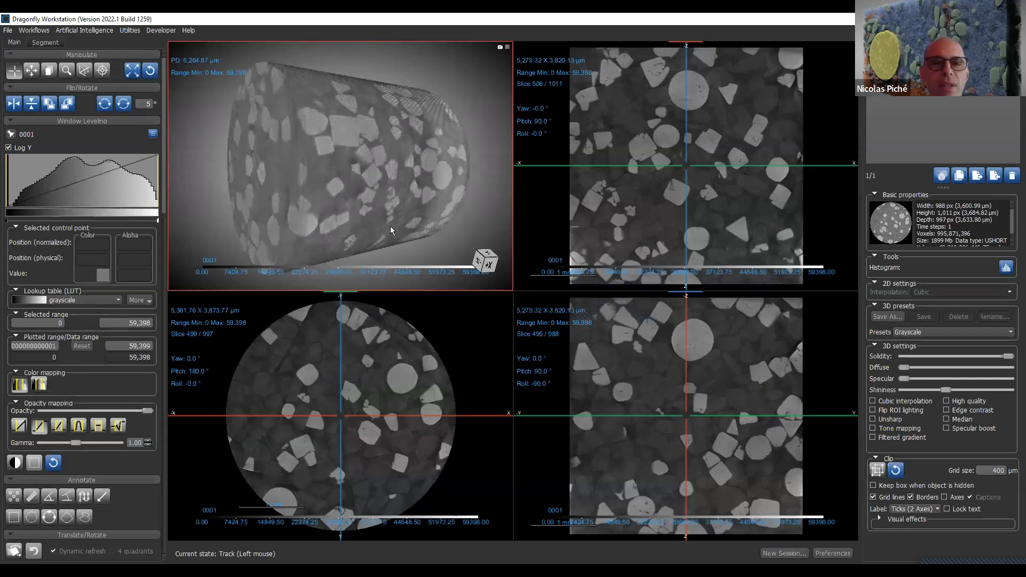
{"action": "double_click", "coordinate": [390, 226]}
{"action": "left_click_drag", "start_coordinate": [644, 411], "coordinate": [632, 373]}
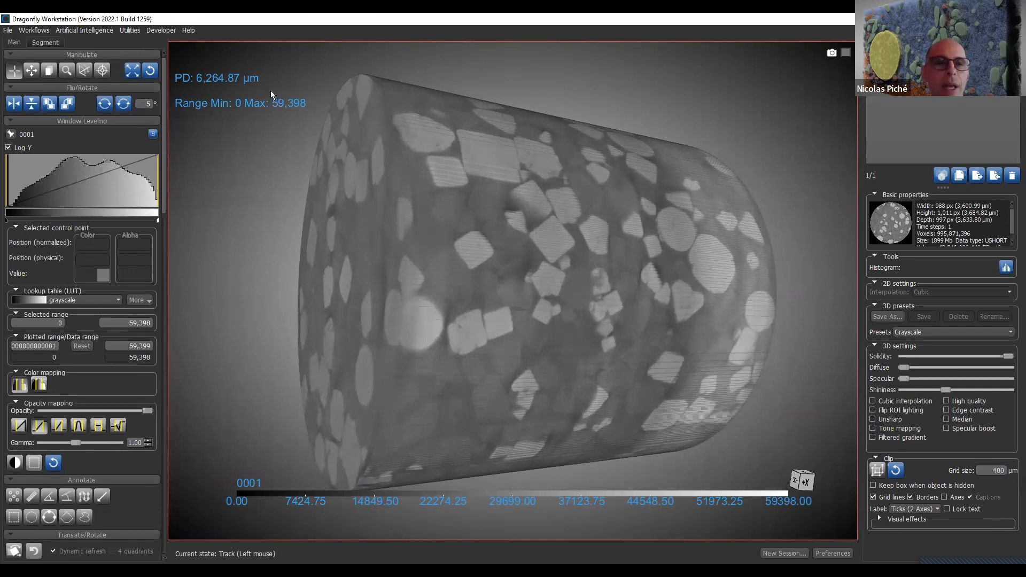
- Set the 3D view's leveling range to 28,134.85–73,079.34 and try the Bandpass Gaussian and flat band opacity mappings
{"action": "mouse_move", "coordinate": [279, 102]}
{"action": "left_mouse_down"}
{"action": "mouse_move", "coordinate": [289, 244]}
{"action": "mouse_move", "coordinate": [149, 363]}
{"action": "mouse_move", "coordinate": [79, 395]}
{"action": "left_mouse_up"}
{"action": "left_click_drag", "start_coordinate": [321, 314], "coordinate": [1, 499]}
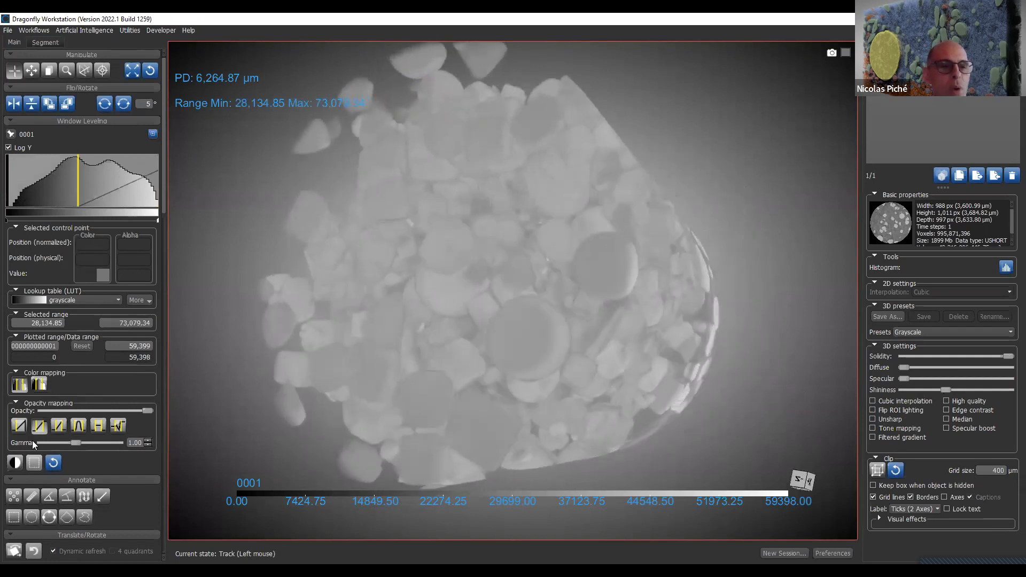
{"action": "left_click", "coordinate": [78, 426]}
{"action": "mouse_move", "coordinate": [136, 184]}
{"action": "left_mouse_down"}
{"action": "mouse_move", "coordinate": [30, 199]}
{"action": "mouse_move", "coordinate": [144, 209]}
{"action": "mouse_move", "coordinate": [127, 210]}
{"action": "mouse_move", "coordinate": [135, 208]}
{"action": "mouse_move", "coordinate": [122, 172]}
{"action": "left_mouse_up"}
{"action": "left_click", "coordinate": [99, 425]}
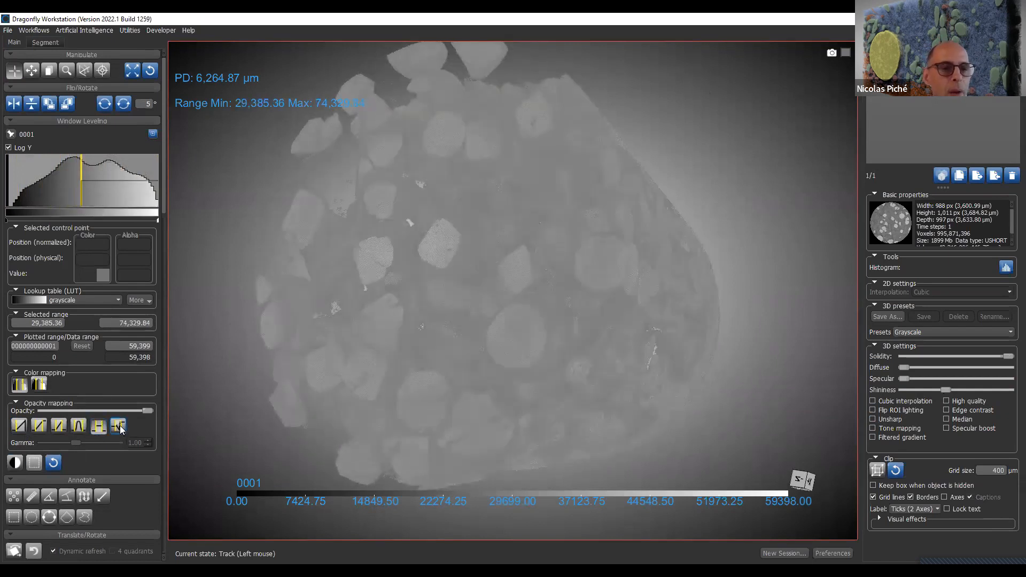
- Switch to the custom opacity mapping, lower the leveling range to 7,918.35–52,862.84 and adjust the curve's upper control point
{"action": "left_click", "coordinate": [118, 426]}
{"action": "left_click_drag", "start_coordinate": [106, 175], "coordinate": [50, 177]}
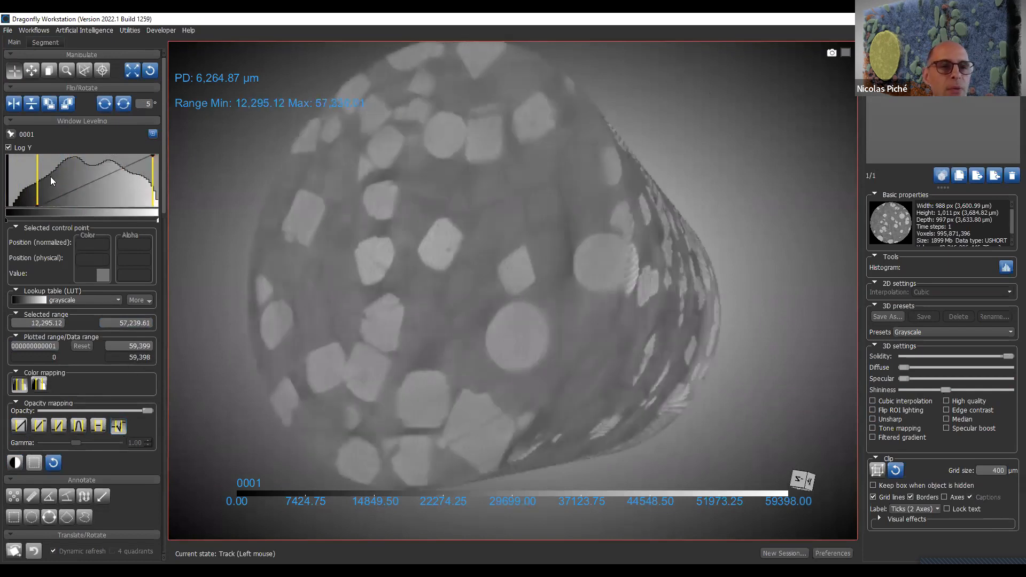
{"action": "left_click", "coordinate": [141, 156]}
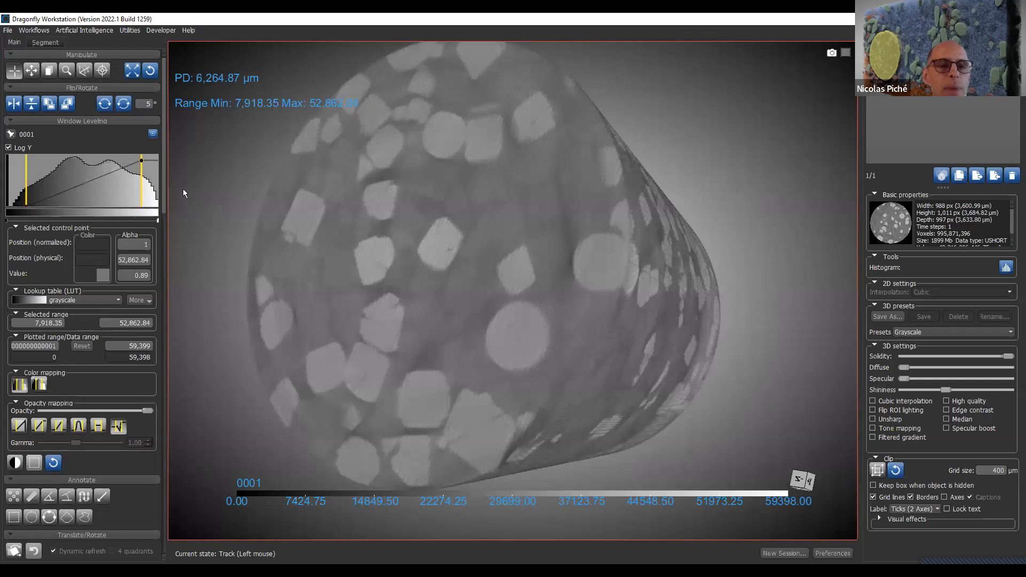
- Apply the first linear ramp opacity mapping with a 7,918.35–59,398 range and shift the histogram's plotted range to 2,917.85–62,316.85
{"action": "left_click", "coordinate": [22, 430]}
{"action": "left_click_drag", "start_coordinate": [126, 189], "coordinate": [123, 180]}
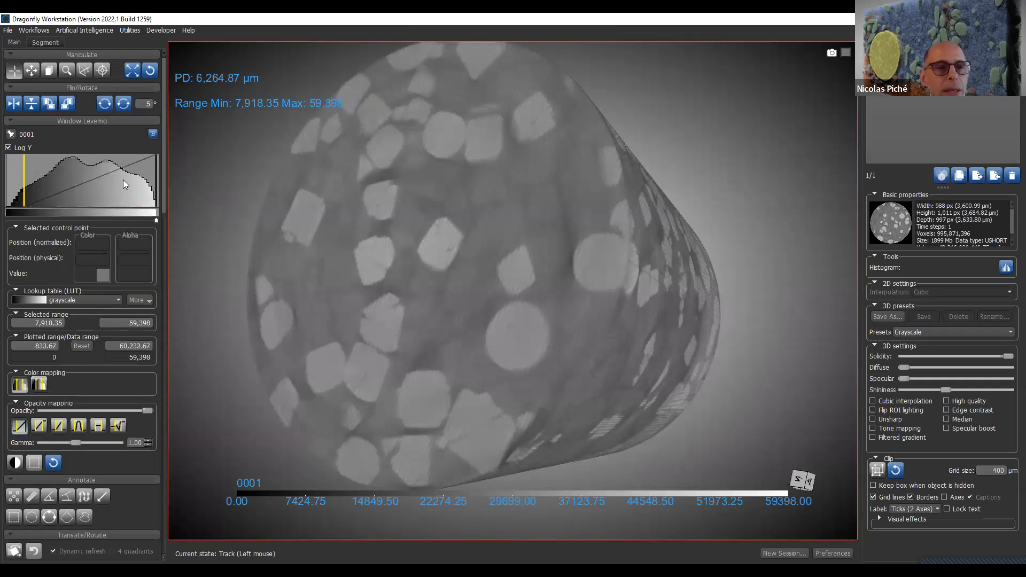
{"action": "mouse_move", "coordinate": [68, 196]}
{"action": "left_mouse_down"}
{"action": "mouse_move", "coordinate": [43, 196]}
{"action": "mouse_move", "coordinate": [63, 198]}
{"action": "left_mouse_up"}
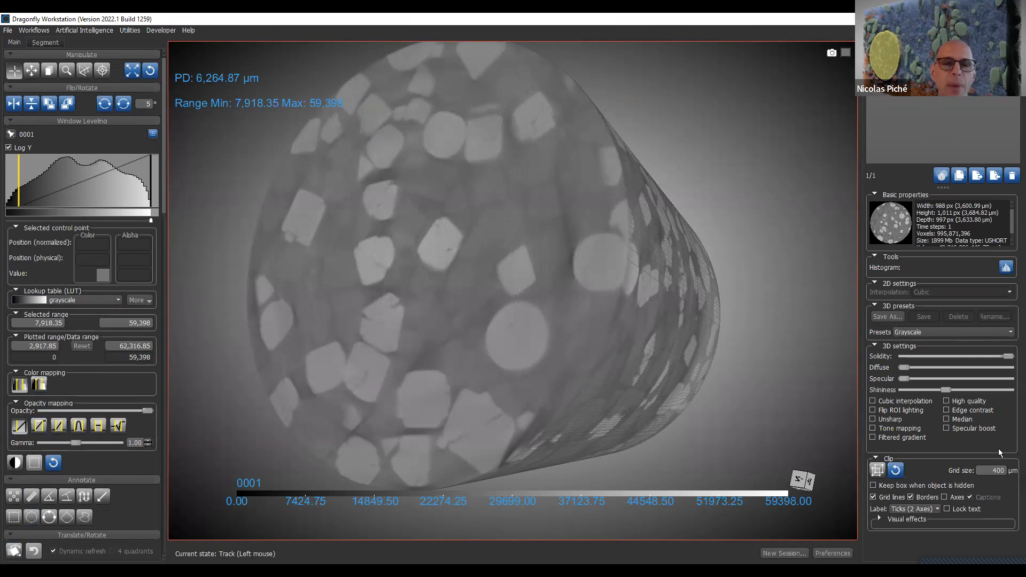
{"action": "left_click", "coordinate": [395, 15]}
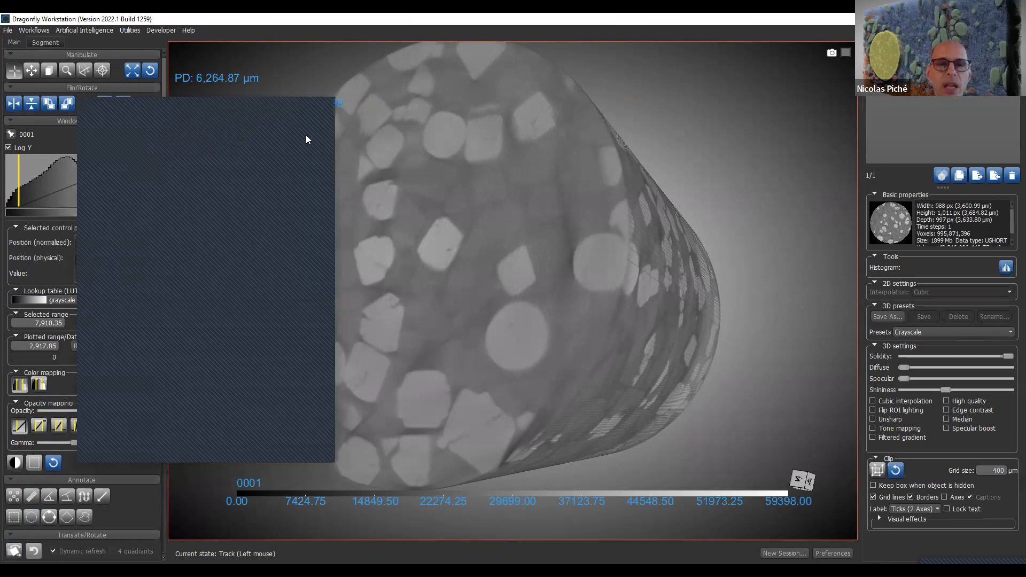
{"action": "left_click", "coordinate": [329, 111]}
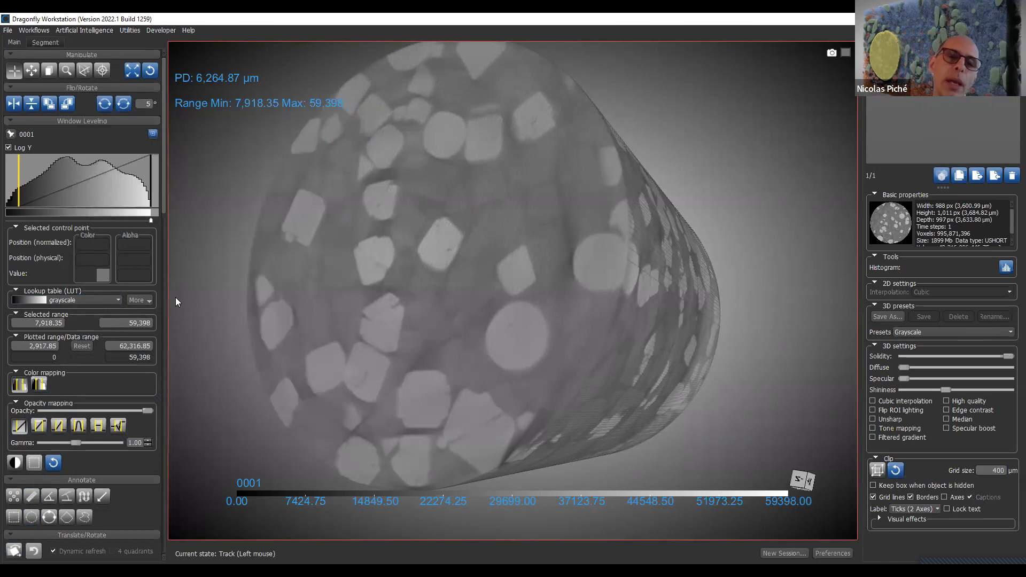
- Raise the 3D view's leveling minimum to 32,094.79, rotate the volume to its side, and enable high quality rendering
{"action": "left_click_drag", "start_coordinate": [312, 319], "coordinate": [576, 291]}
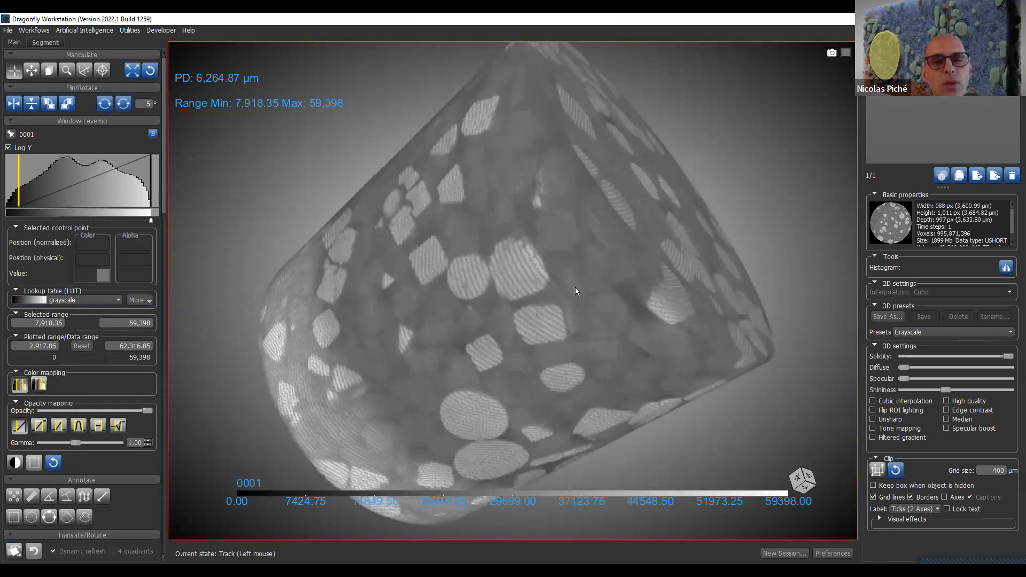
{"action": "left_click_drag", "start_coordinate": [22, 191], "coordinate": [83, 190]}
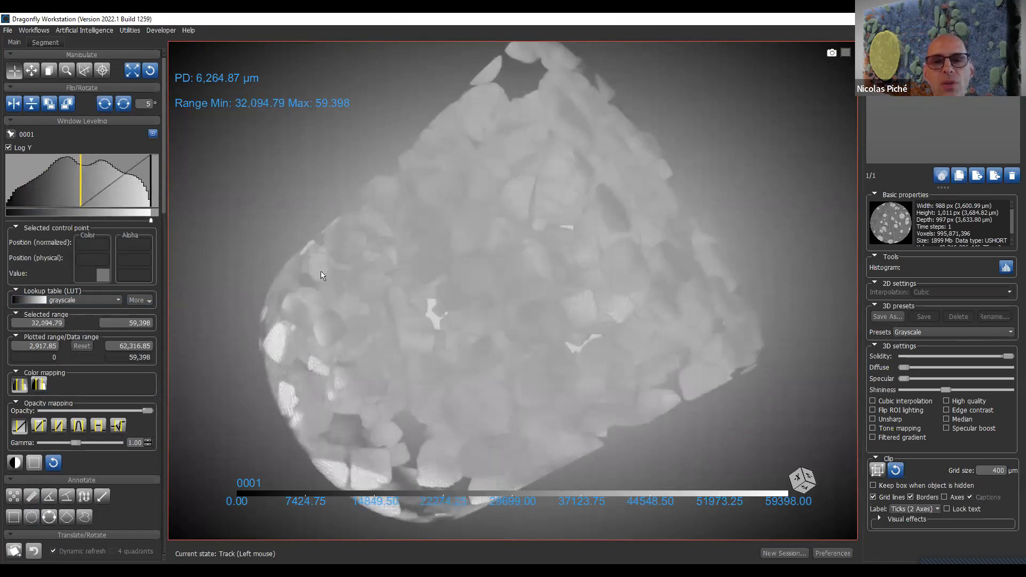
{"action": "mouse_move", "coordinate": [727, 327]}
{"action": "left_mouse_down"}
{"action": "mouse_move", "coordinate": [426, 171]}
{"action": "mouse_move", "coordinate": [194, 203]}
{"action": "mouse_move", "coordinate": [345, 155]}
{"action": "mouse_move", "coordinate": [645, 164]}
{"action": "mouse_move", "coordinate": [678, 370]}
{"action": "mouse_move", "coordinate": [182, 383]}
{"action": "mouse_move", "coordinate": [526, 306]}
{"action": "mouse_move", "coordinate": [353, 270]}
{"action": "mouse_move", "coordinate": [410, 283]}
{"action": "left_mouse_up"}
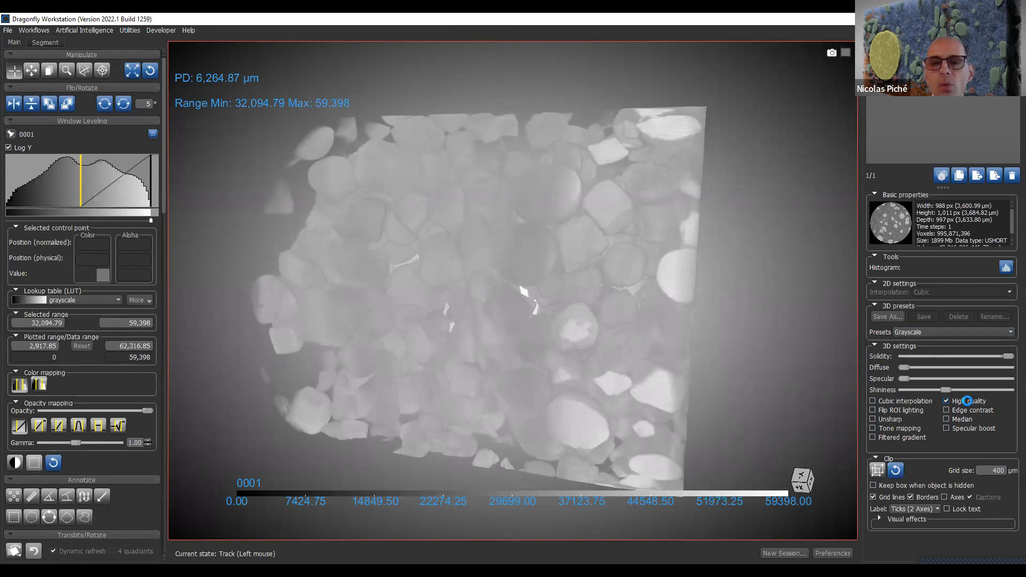
- Rotate the 3D volume to inspect its side and circular end, zoom out to show all of it, and return to the four-view layout
{"action": "left_click_drag", "start_coordinate": [280, 286], "coordinate": [428, 300]}
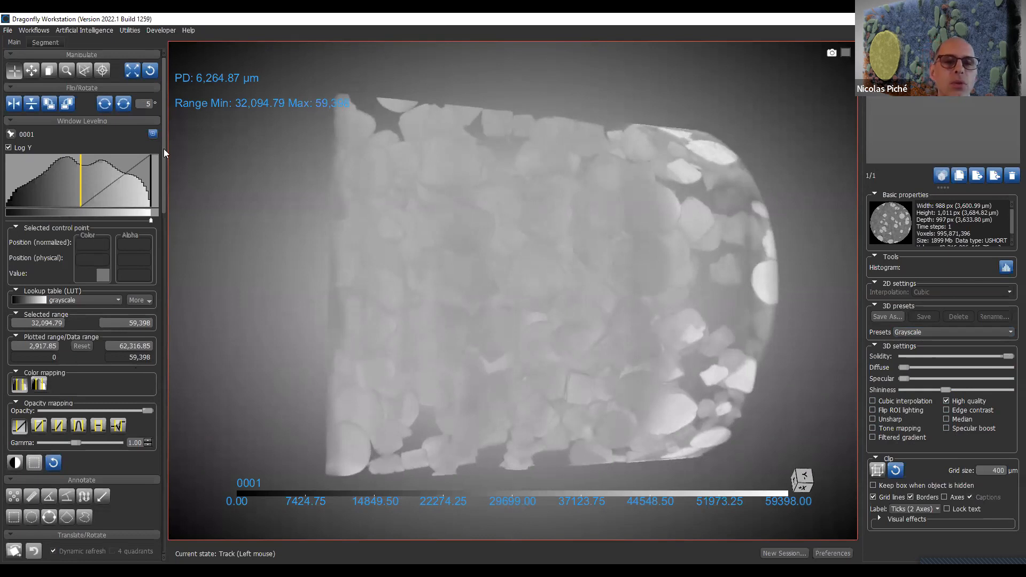
{"action": "left_click_drag", "start_coordinate": [558, 300], "coordinate": [597, 229]}
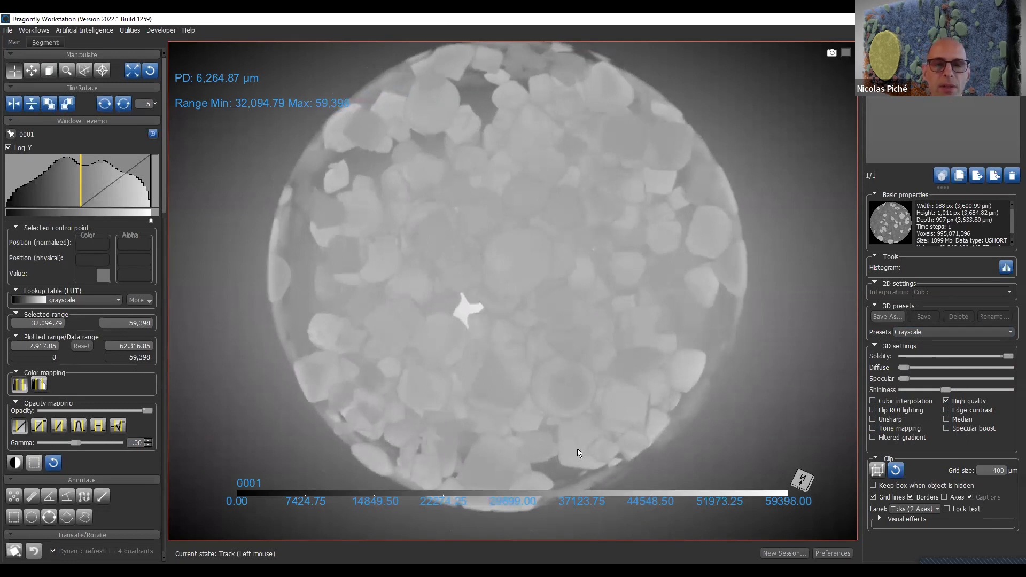
{"action": "left_click_drag", "start_coordinate": [578, 450], "coordinate": [496, 244]}
{"action": "right_click_drag", "start_coordinate": [557, 429], "coordinate": [543, 293]}
{"action": "left_click_drag", "start_coordinate": [543, 292], "coordinate": [522, 302]}
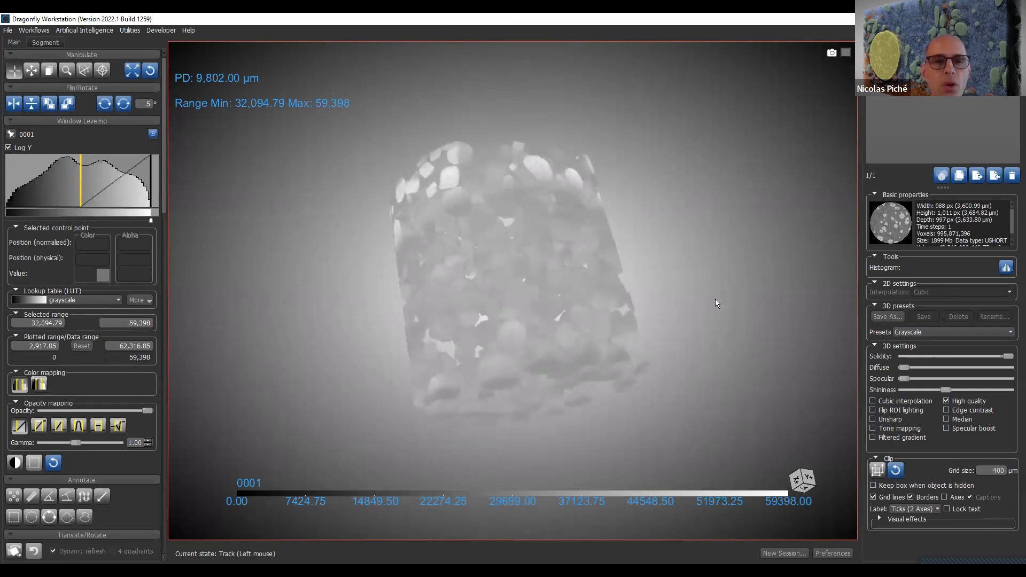
{"action": "double_click", "coordinate": [715, 301]}
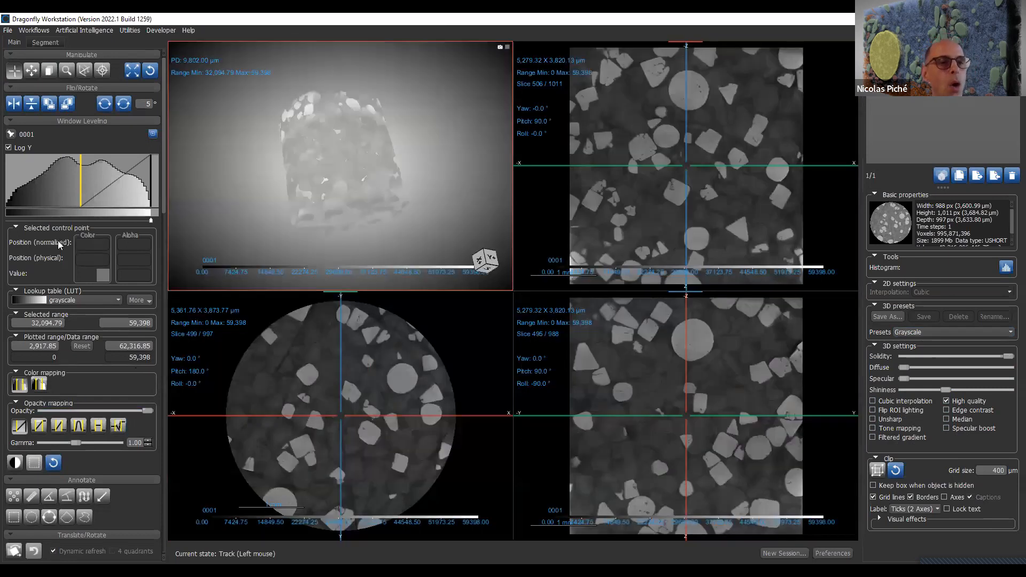
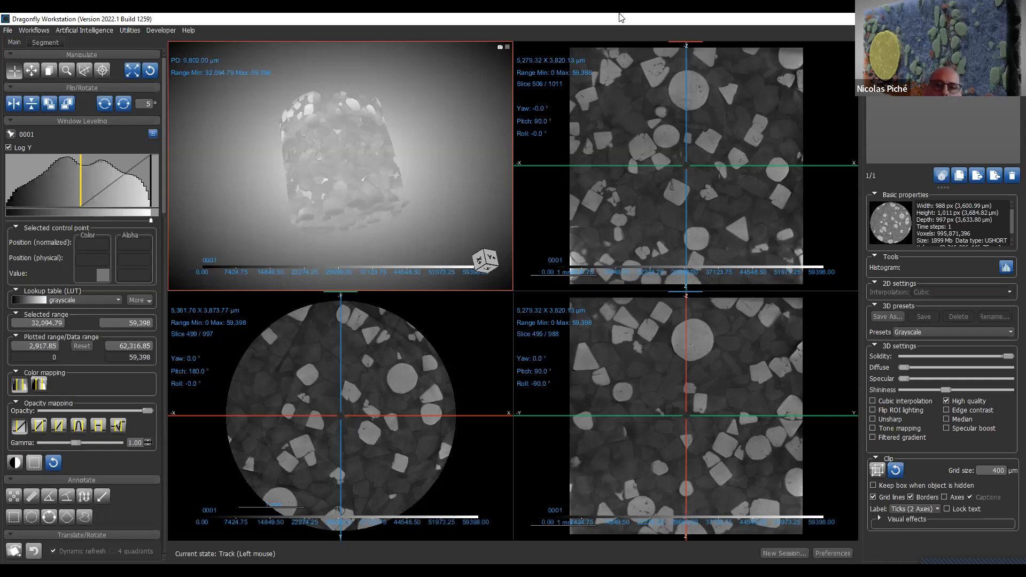
- Enlarge the XZ slice view, zoom in and pan over the grains, and tilt the slice plane to a 45.3° pitch
{"action": "double_click", "coordinate": [632, 108]}
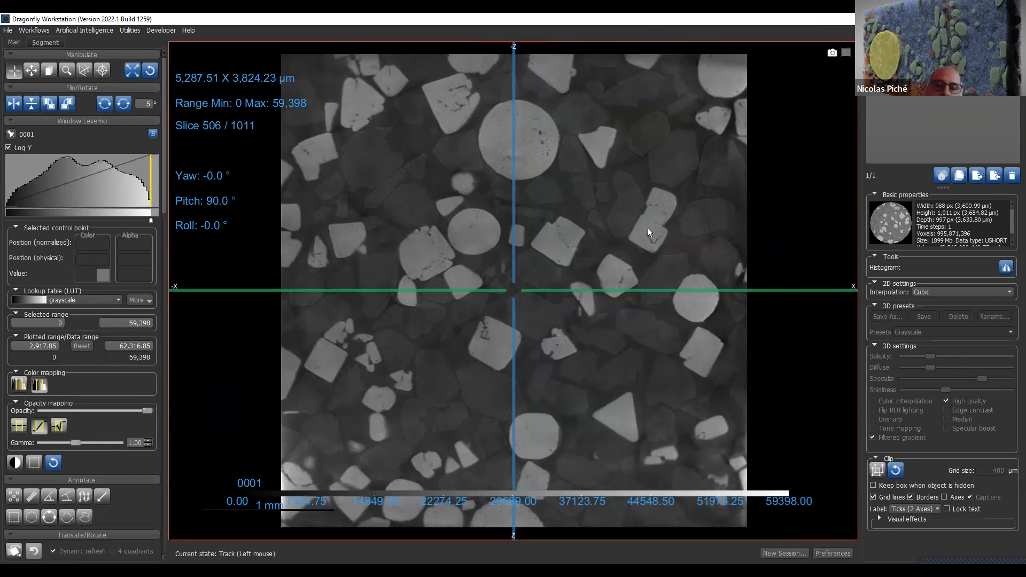
{"action": "right_click_drag", "start_coordinate": [622, 122], "coordinate": [579, 226]}
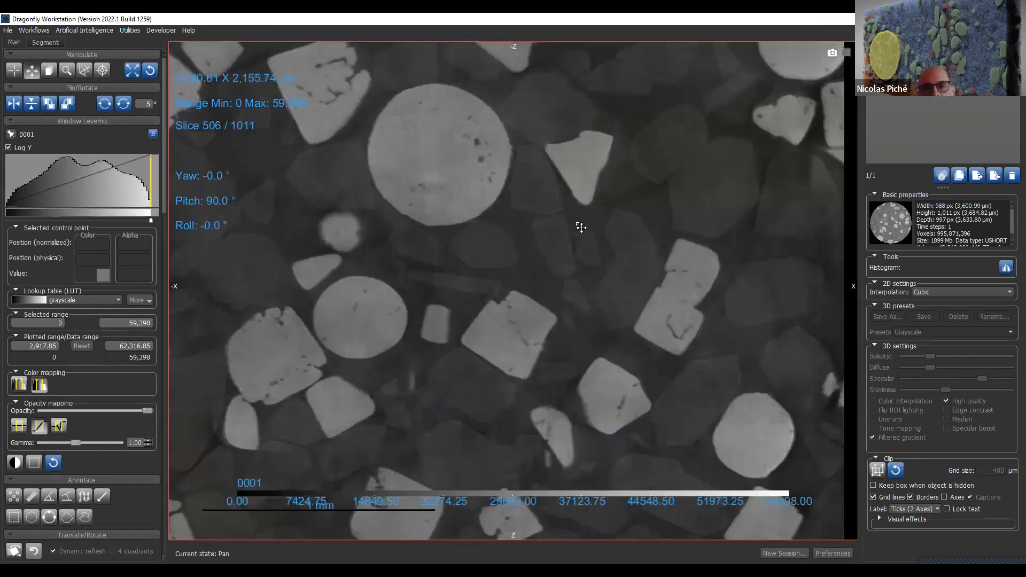
{"action": "middle_click_drag", "start_coordinate": [579, 227], "coordinate": [550, 251]}
{"action": "right_click_drag", "start_coordinate": [540, 229], "coordinate": [589, 418]}
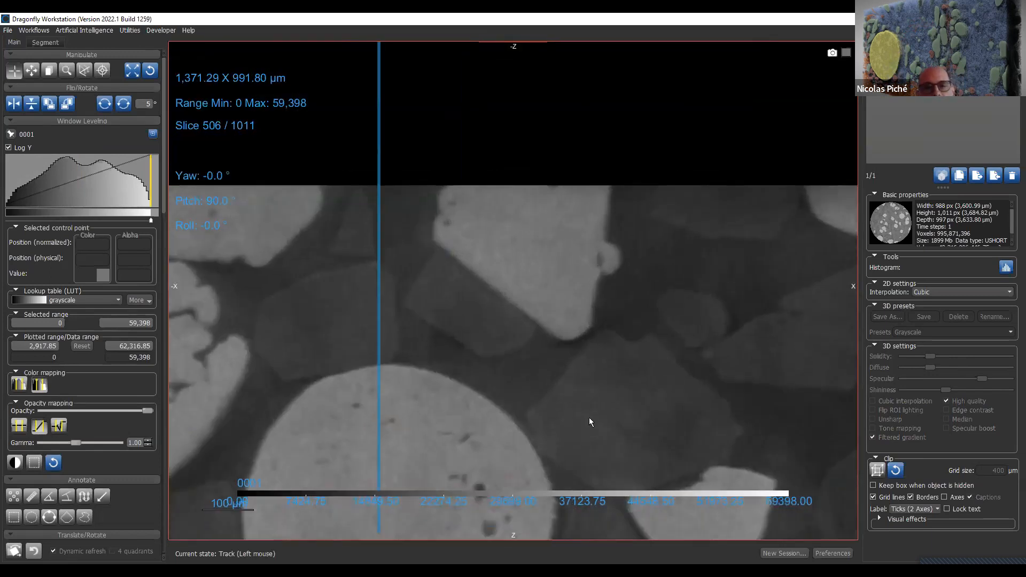
{"action": "middle_click_drag", "start_coordinate": [587, 413], "coordinate": [574, 354]}
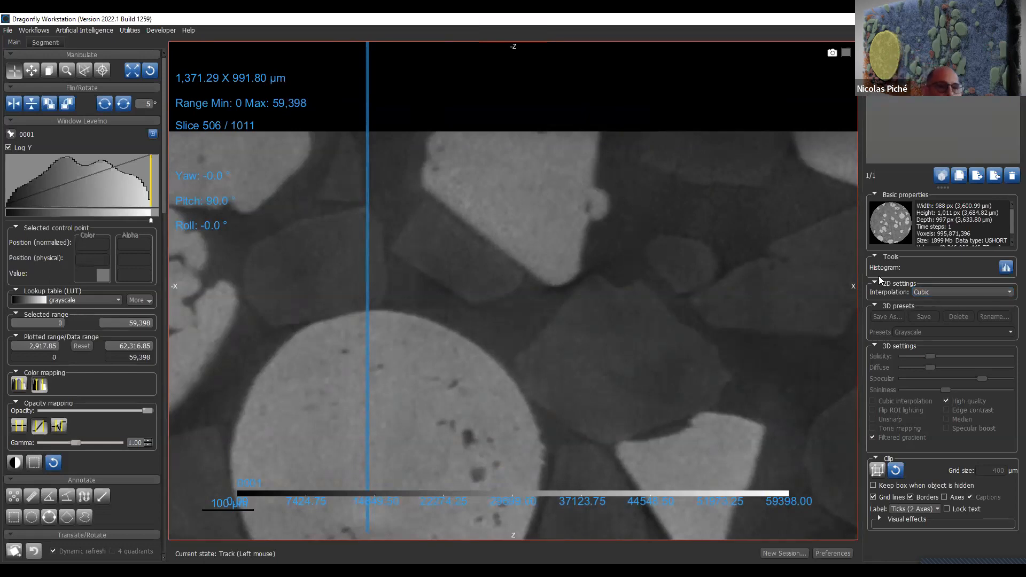
{"action": "left_click_drag", "start_coordinate": [222, 199], "coordinate": [256, 80]}
{"action": "right_click_drag", "start_coordinate": [556, 205], "coordinate": [559, 65]}
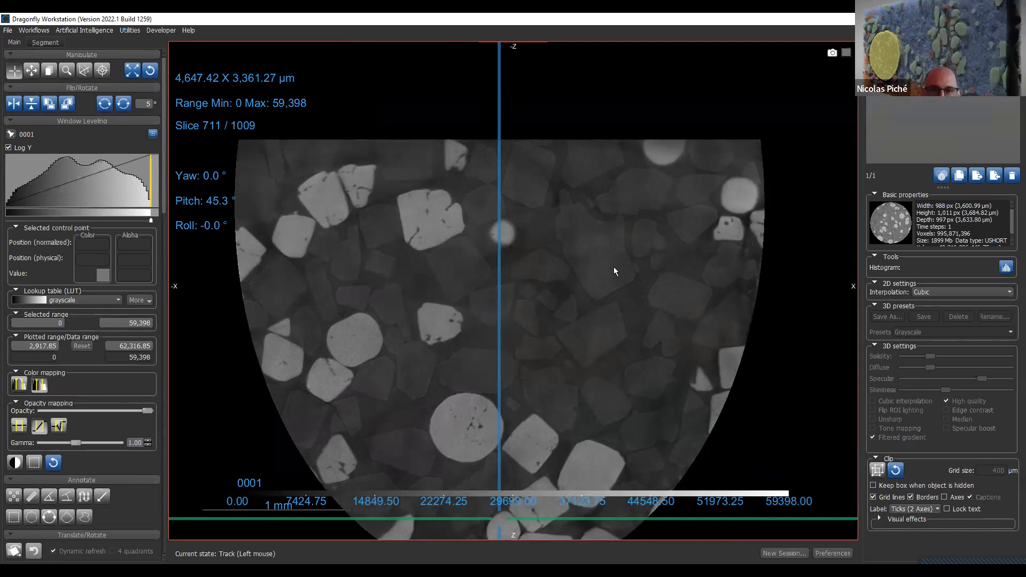
- Set the 2D interpolation to Nearest and zoom in on the slice down to individual voxels
{"action": "left_click", "coordinate": [988, 294]}
{"action": "left_click", "coordinate": [990, 302]}
{"action": "scroll", "coordinate": [590, 131], "scroll_direction": "down", "scroll_amount": 1}
{"action": "scroll", "coordinate": [607, 333], "scroll_direction": "up", "scroll_amount": 1, "text": "ctrl"}
{"action": "right_click_drag", "start_coordinate": [607, 333], "coordinate": [615, 414]}
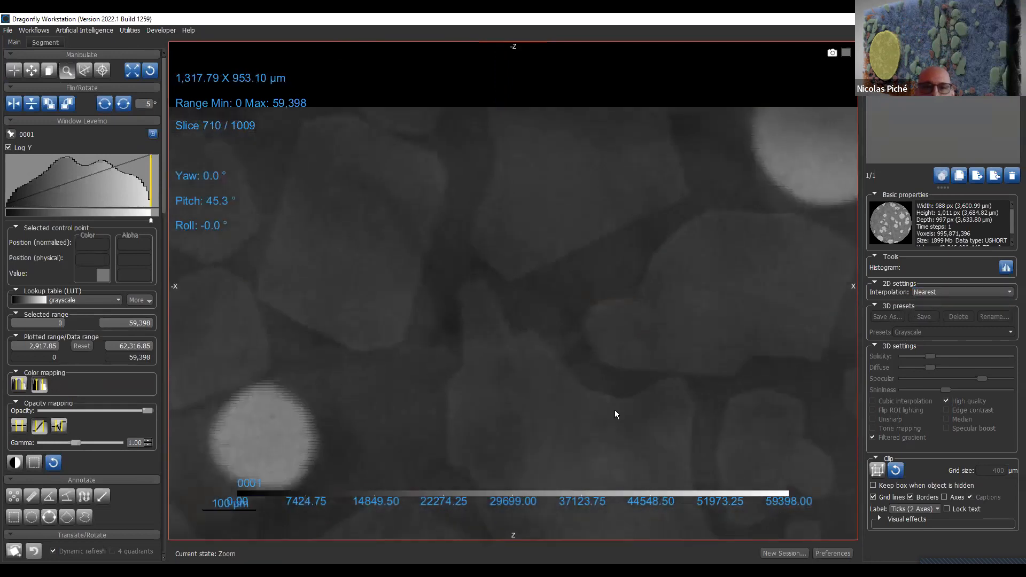
{"action": "right_click_drag", "start_coordinate": [600, 309], "coordinate": [615, 398]}
{"action": "right_click_drag", "start_coordinate": [625, 208], "coordinate": [639, 565]}
{"action": "right_click_drag", "start_coordinate": [599, 242], "coordinate": [603, 386]}
{"action": "scroll", "coordinate": [598, 253], "scroll_direction": "down", "scroll_amount": 1}
{"action": "scroll", "coordinate": [600, 260], "scroll_direction": "up", "scroll_amount": 3}
{"action": "scroll", "coordinate": [599, 264], "scroll_direction": "up", "scroll_amount": 1}
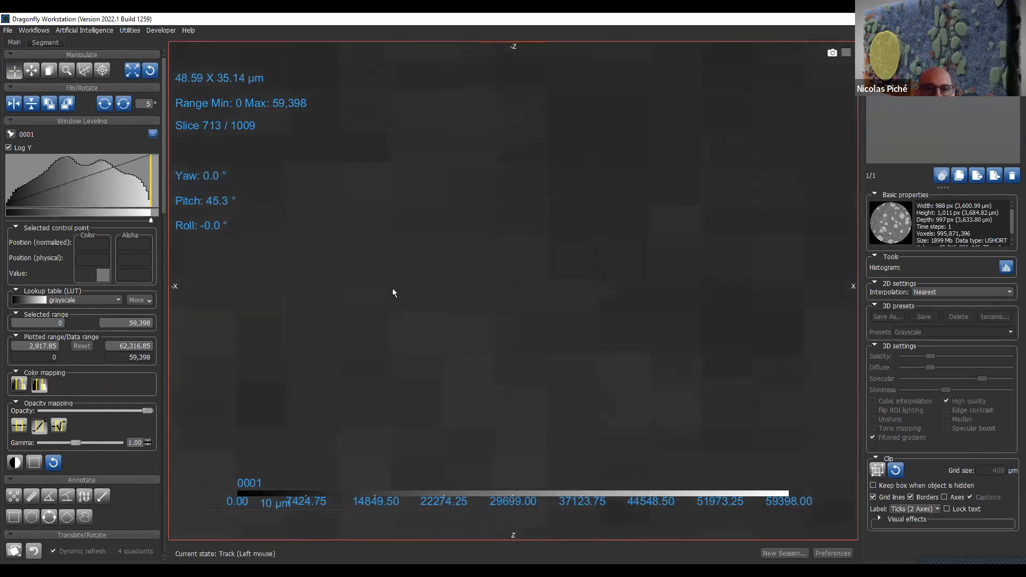
- Walk the slice plane through the volume at an oblique angle and step through slices to examine the voxels
{"action": "left_click", "coordinate": [83, 70]}
{"action": "left_click_drag", "start_coordinate": [600, 327], "coordinate": [420, 305]}
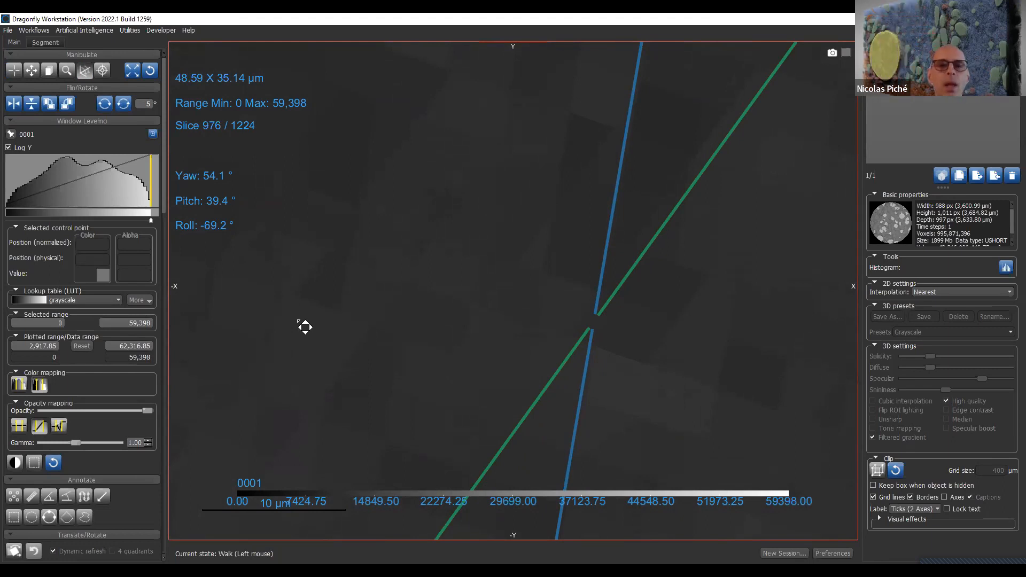
{"action": "scroll", "coordinate": [454, 370], "scroll_direction": "down", "scroll_amount": 1}
{"action": "scroll", "coordinate": [454, 370], "scroll_direction": "up", "scroll_amount": 3}
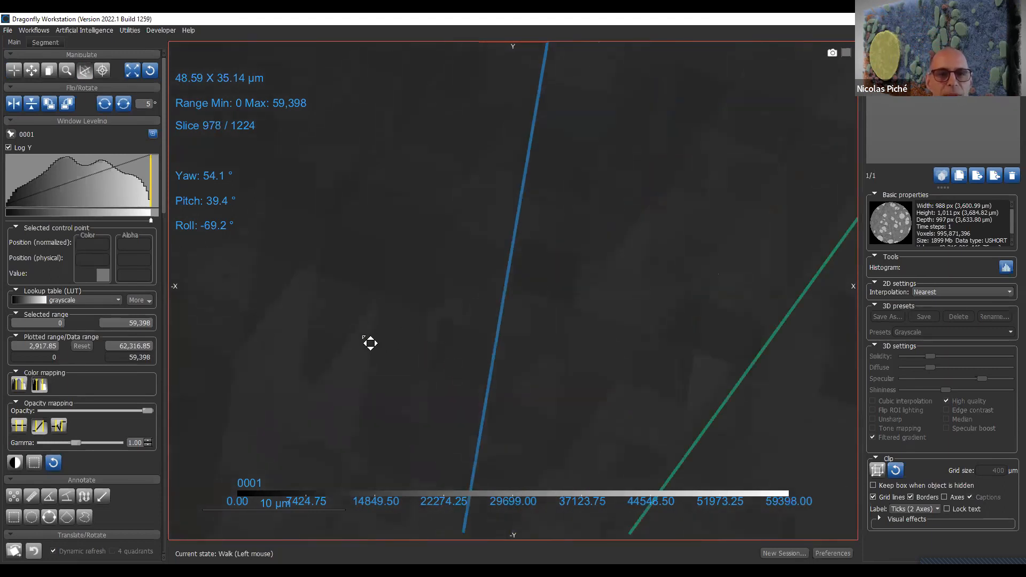
{"action": "scroll", "coordinate": [472, 188], "scroll_direction": "down", "scroll_amount": 1}
{"action": "scroll", "coordinate": [488, 183], "scroll_direction": "up", "scroll_amount": 1}
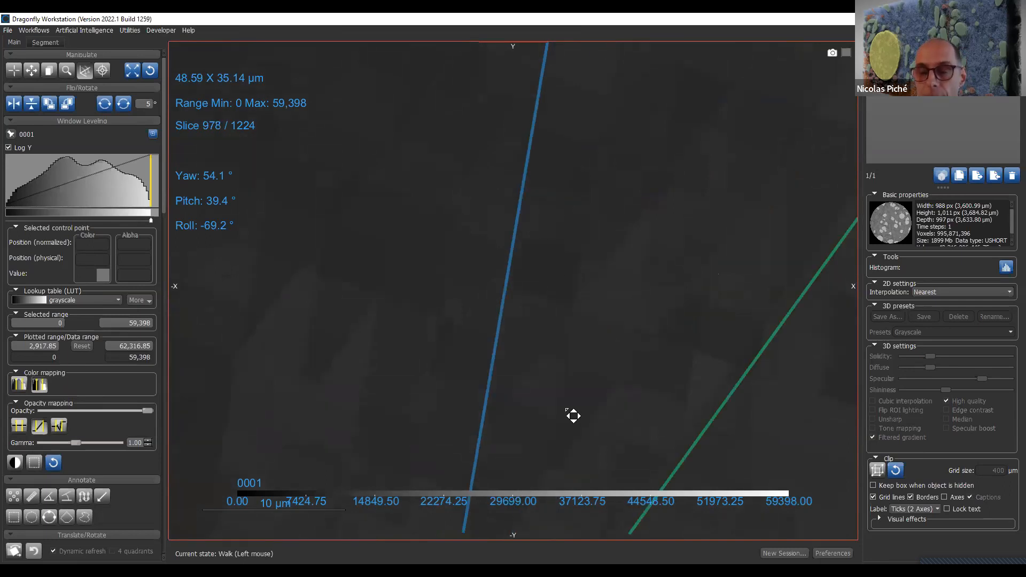
- Set the 2D interpolation to Cubic, reset the slice view, and return to the four-view layout
{"action": "left_click", "coordinate": [985, 292]}
{"action": "left_click", "coordinate": [987, 315]}
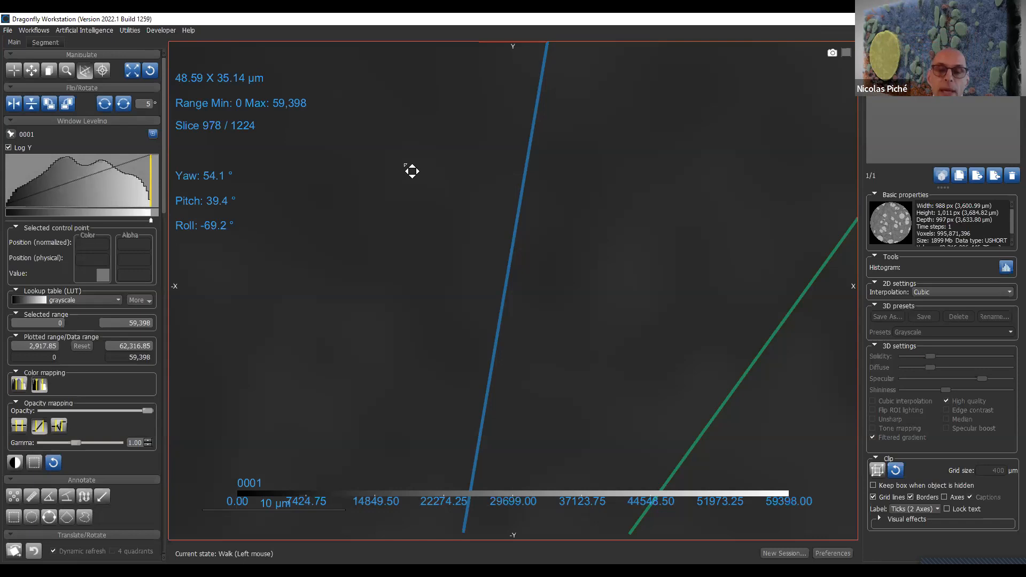
{"action": "left_click", "coordinate": [150, 71]}
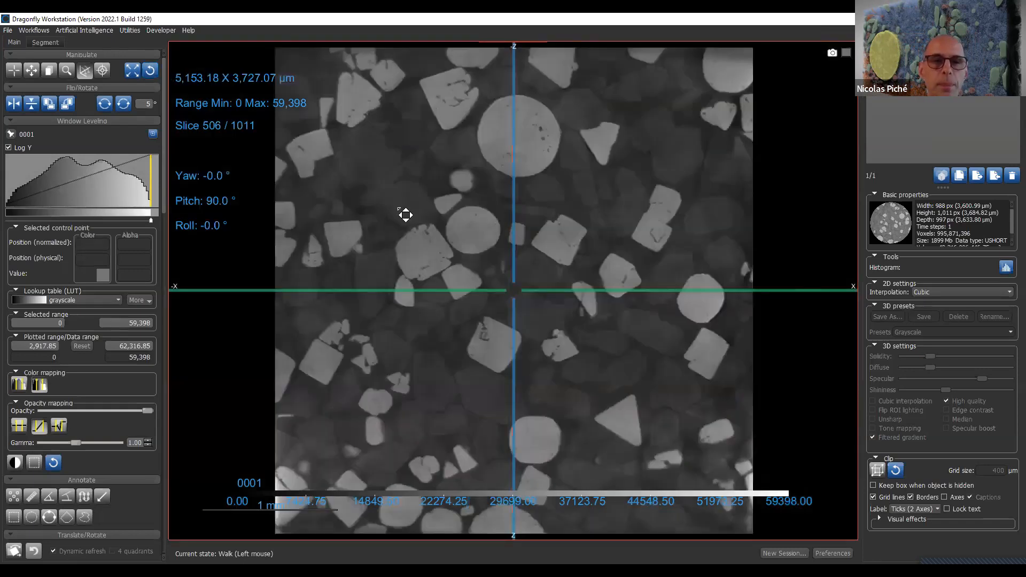
{"action": "double_click", "coordinate": [406, 215]}
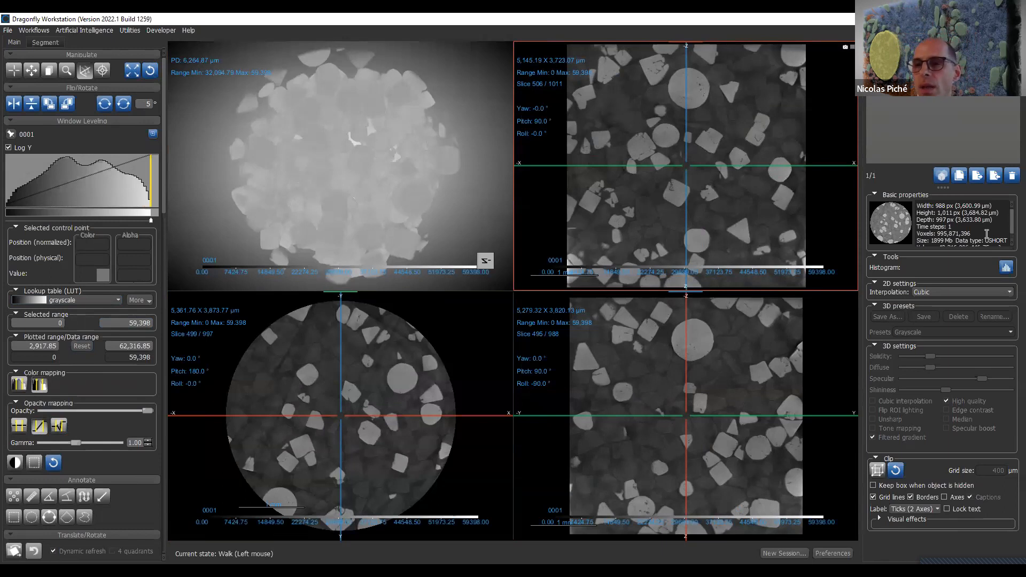
- Examine dataset 0001's basic properties, including its dimensions, voxel count, data type and volume
{"action": "left_click", "coordinate": [978, 212]}
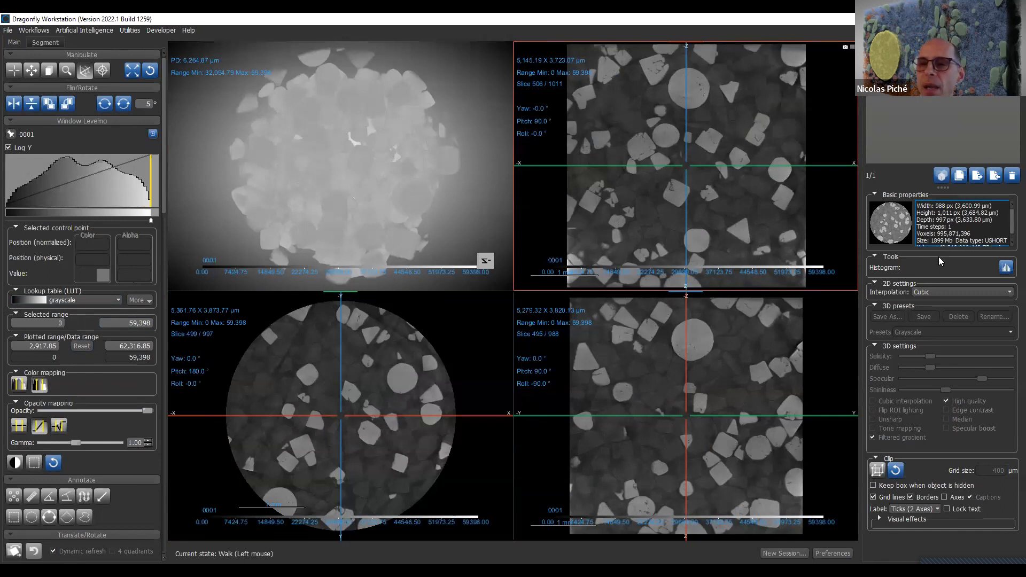
{"action": "left_click", "coordinate": [957, 132]}
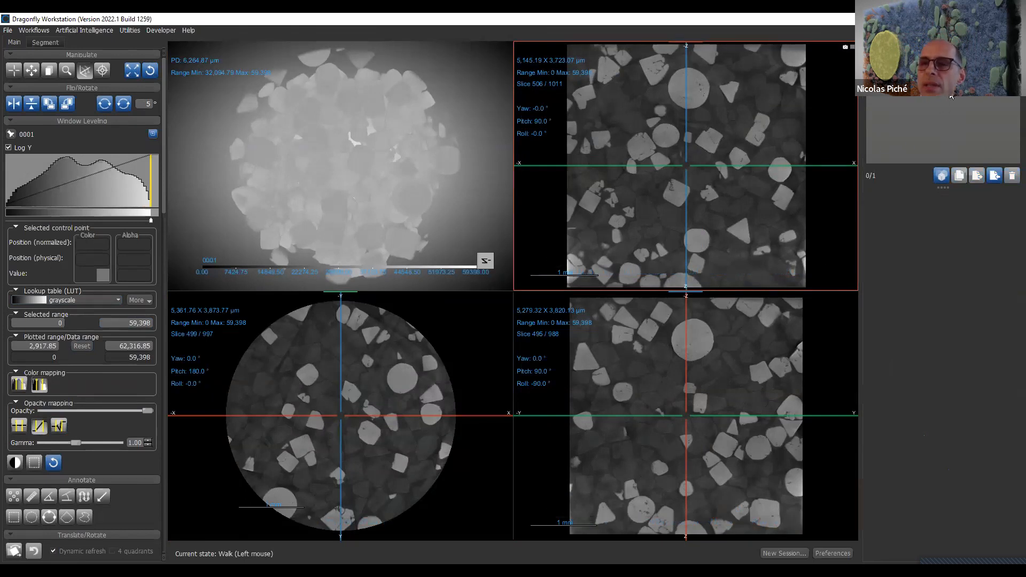
{"action": "left_click", "coordinate": [951, 99]}
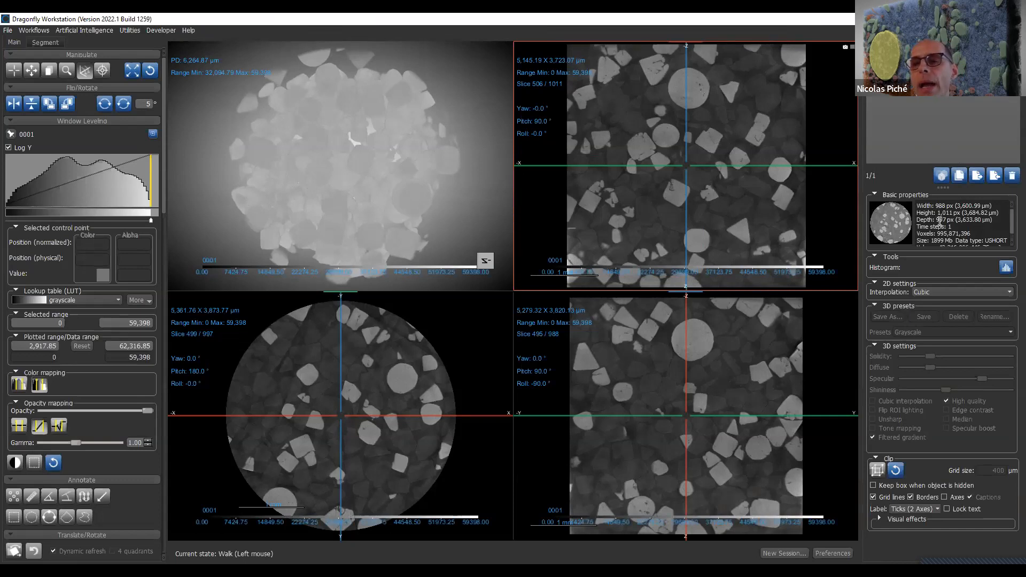
{"action": "scroll", "coordinate": [942, 227], "scroll_direction": "down", "scroll_amount": 1}
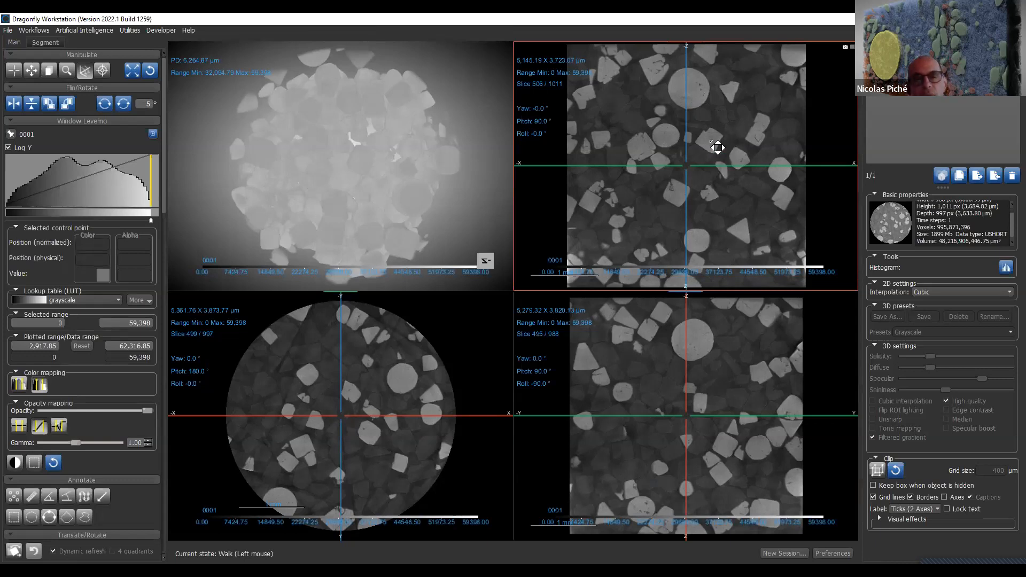
- Collapse the Window Leveling and Annotate sections and delete dataset 0001 from the session
{"action": "left_click", "coordinate": [114, 121]}
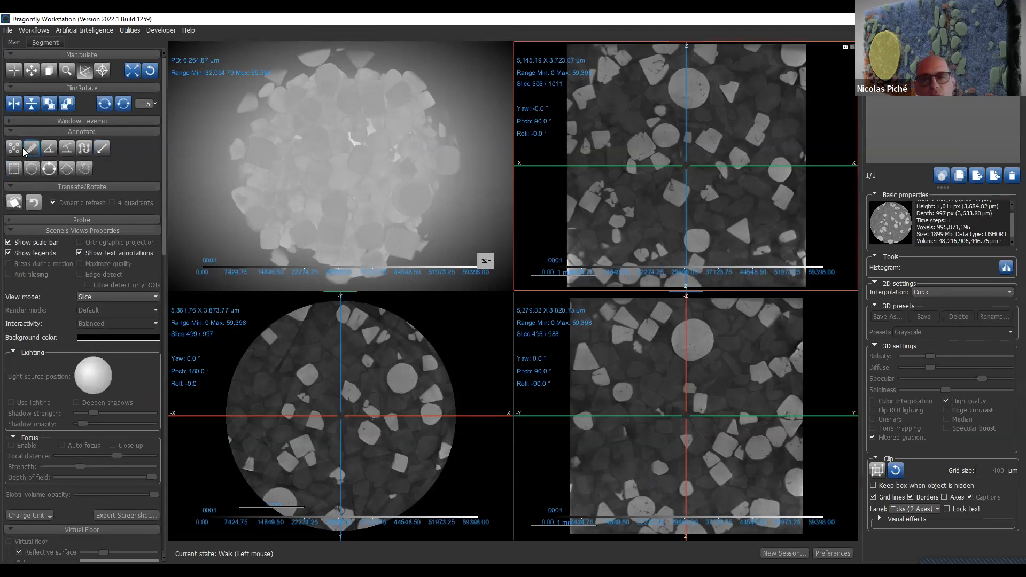
{"action": "left_click", "coordinate": [63, 134]}
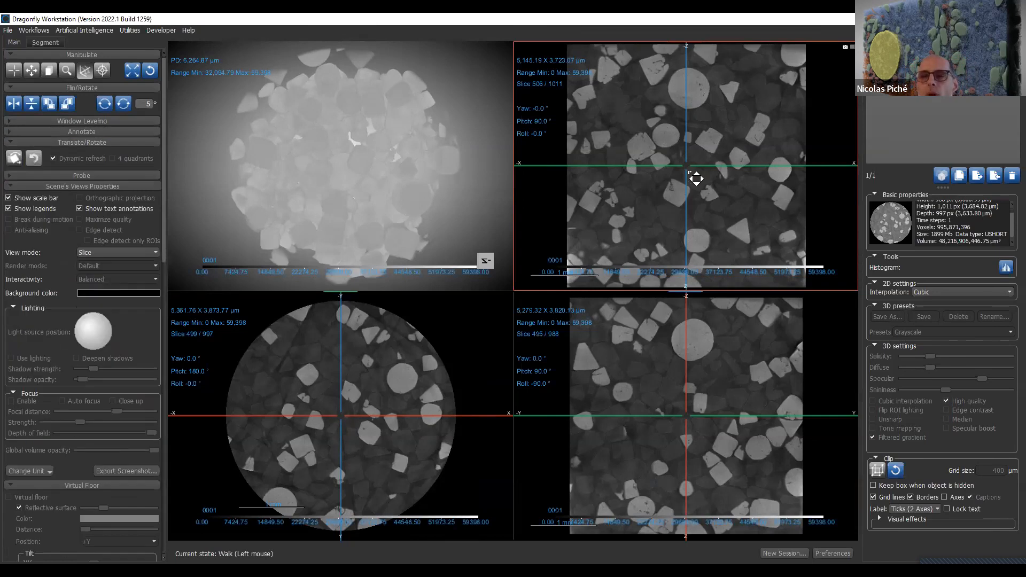
{"action": "left_click", "coordinate": [1011, 177]}
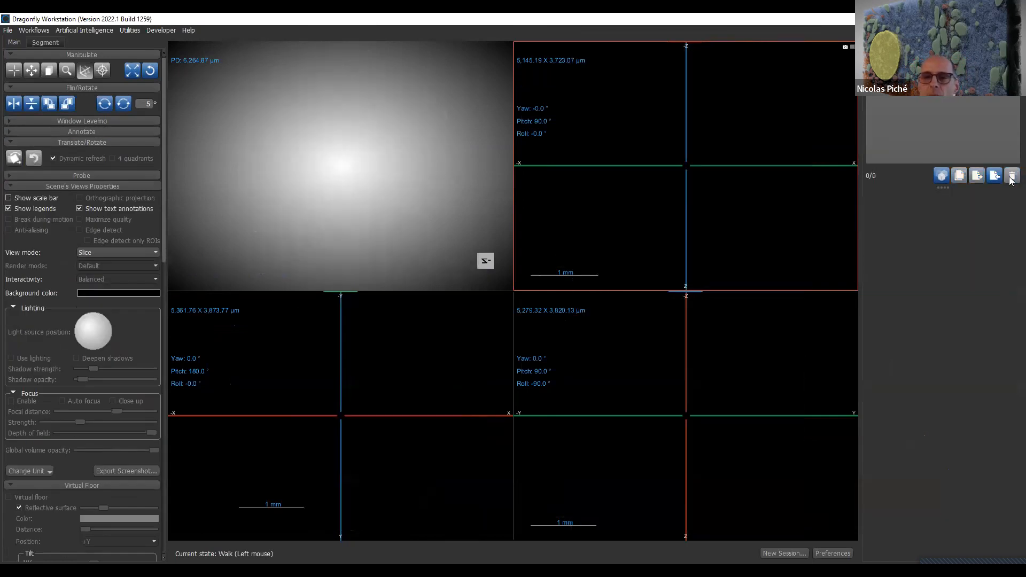
{"action": "left_click", "coordinate": [7, 30]}
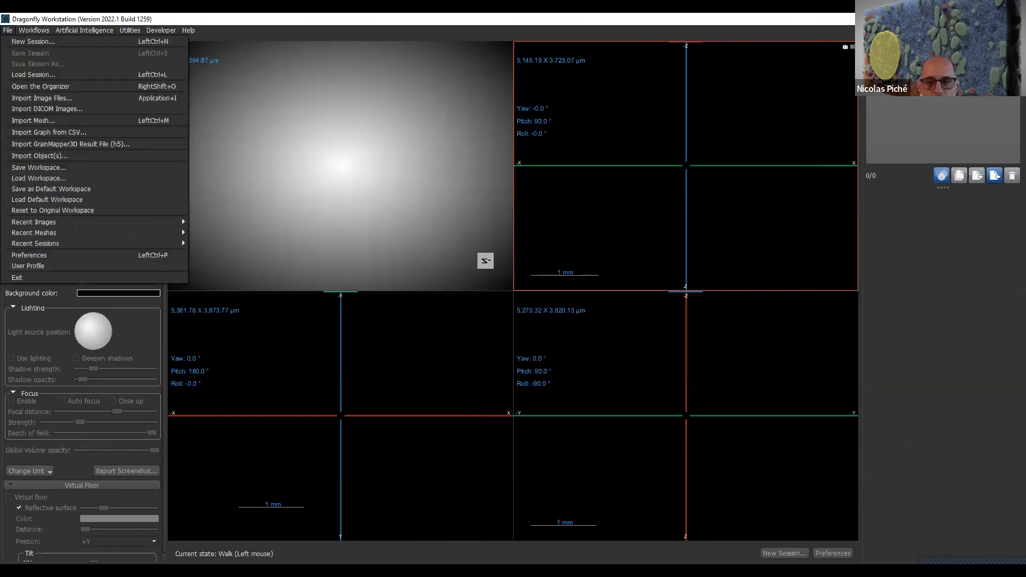
{"action": "left_click", "coordinate": [715, 18]}
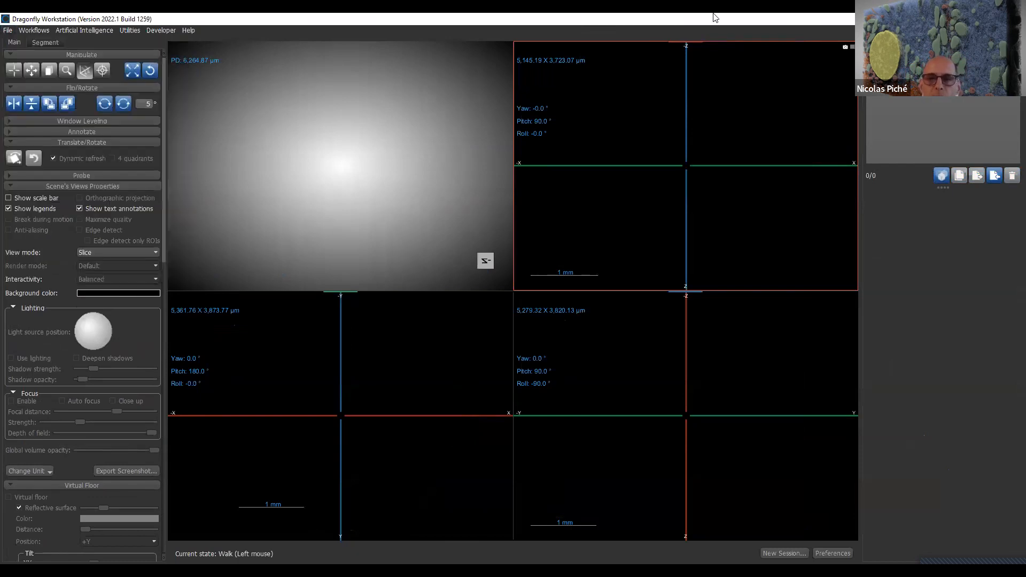
{"action": "left_click", "coordinate": [8, 31]}
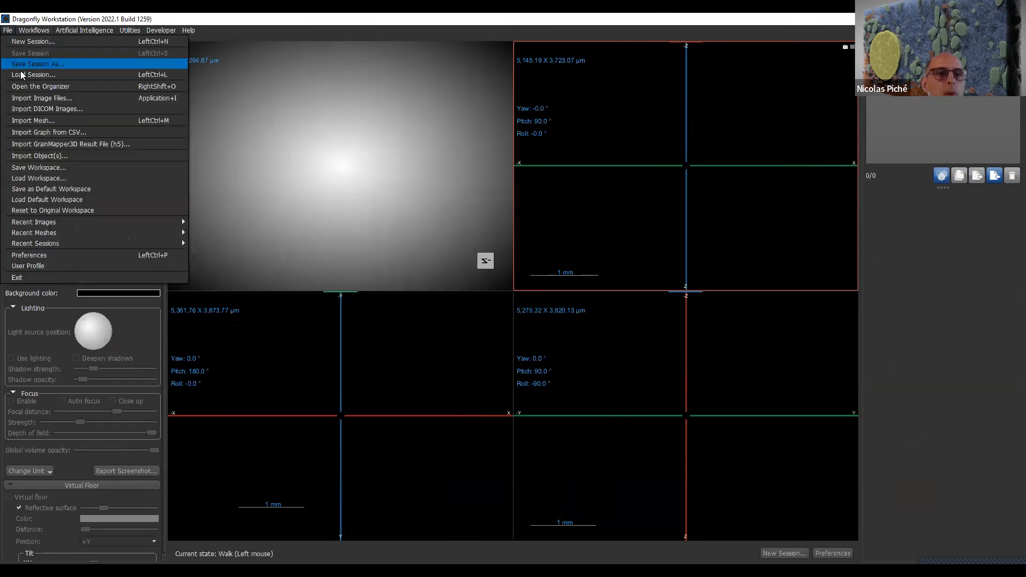
{"action": "left_click", "coordinate": [63, 98]}
{"action": "left_click", "coordinate": [714, 180]}
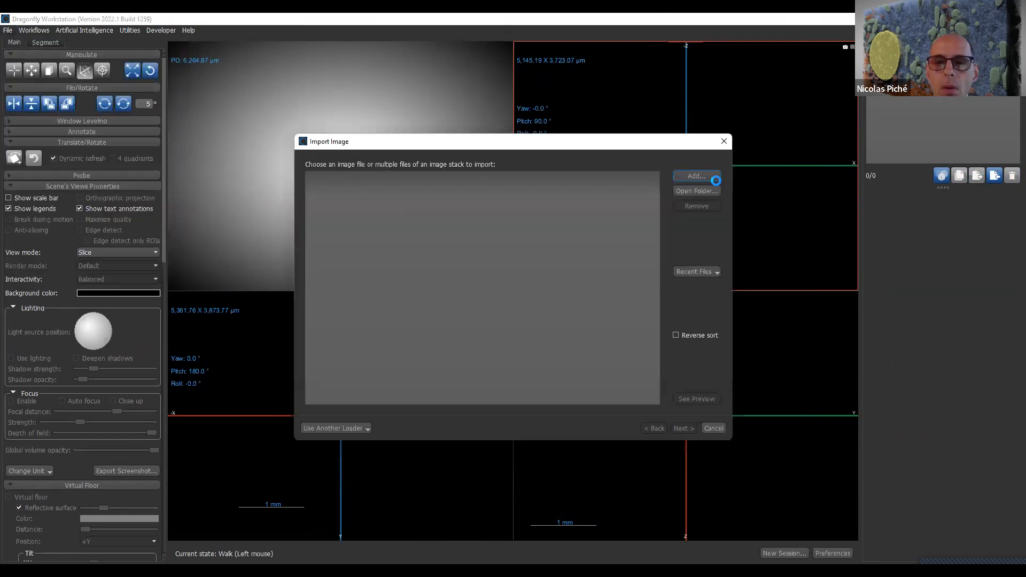
{"action": "left_click", "coordinate": [714, 429]}
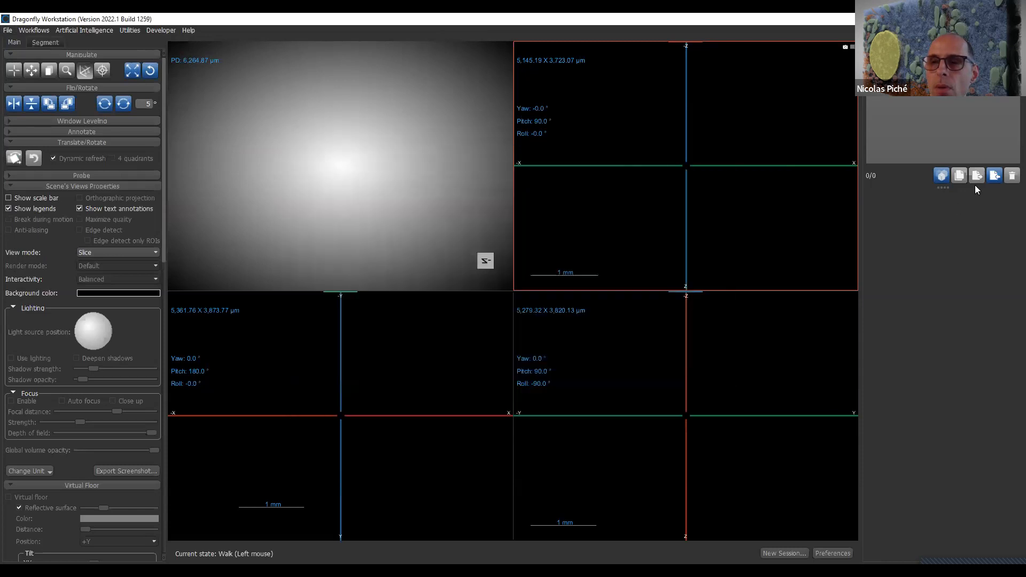
- Import the saved mite object from the "4 - Multi Mite" folder inside "30 juin"
{"action": "left_click", "coordinate": [995, 176]}
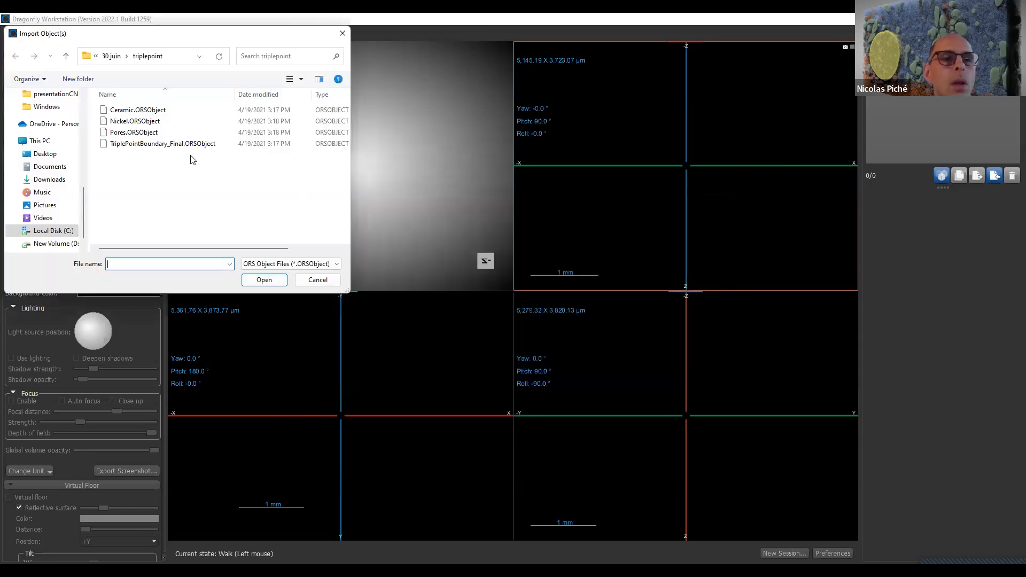
{"action": "left_click", "coordinate": [106, 56]}
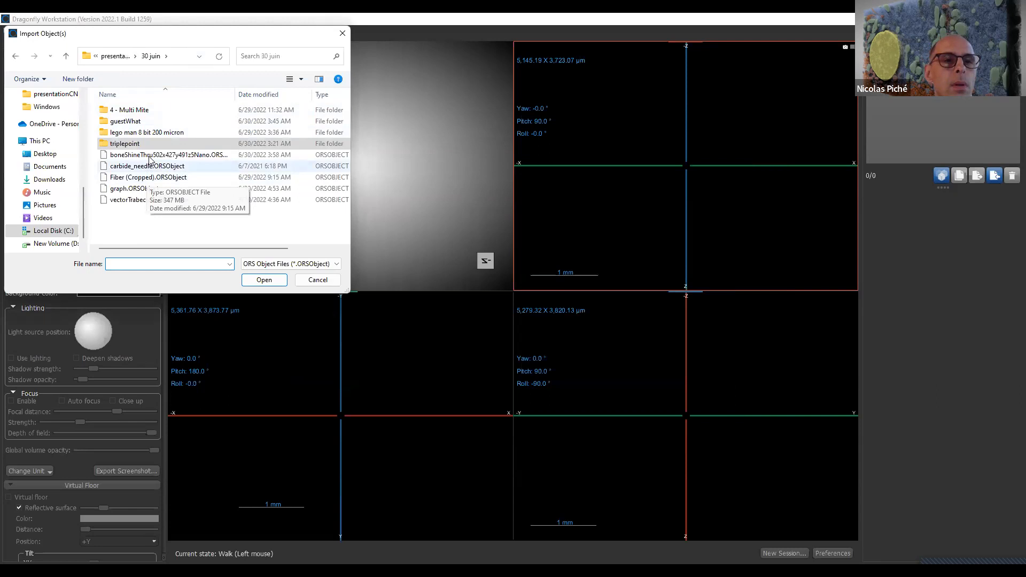
{"action": "double_click", "coordinate": [158, 109]}
{"action": "left_click", "coordinate": [163, 110]}
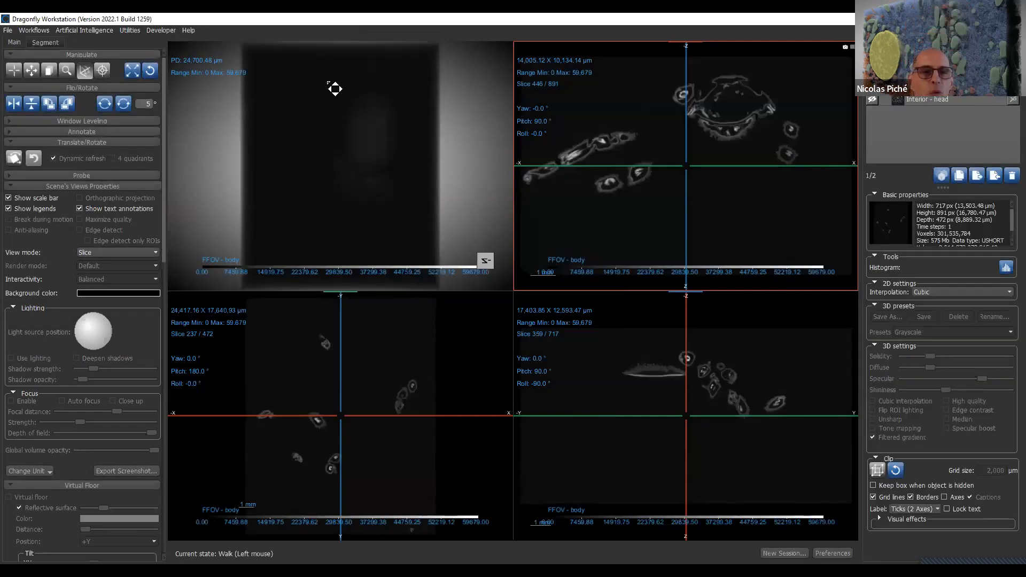
- Level the FFOV - body volume to a 4,654.96–63,776.96 range with the Track tool, rotate it, and enlarge the 3D view
{"action": "left_click", "coordinate": [18, 72]}
{"action": "left_click", "coordinate": [266, 98]}
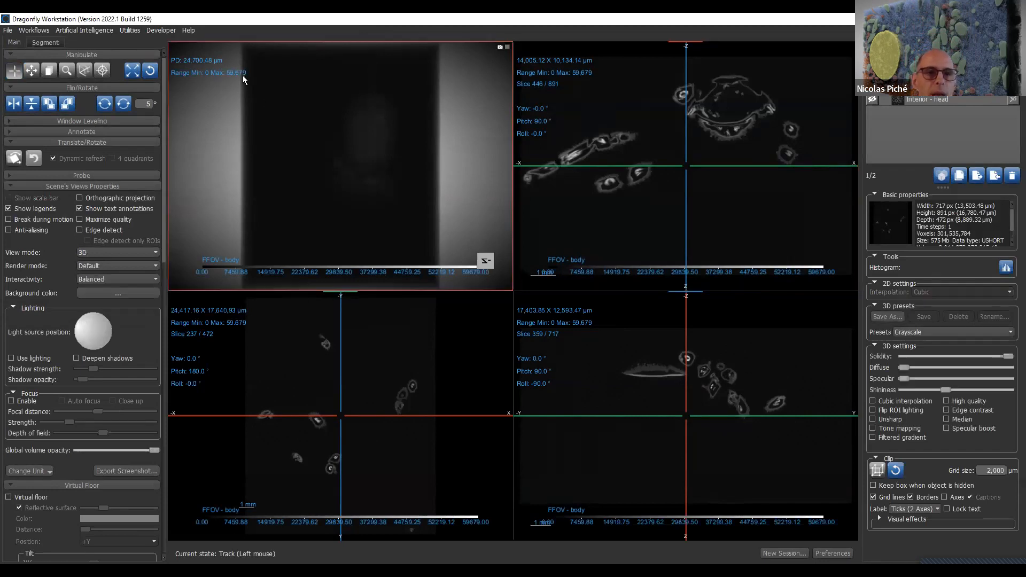
{"action": "left_click_drag", "start_coordinate": [242, 84], "coordinate": [236, 135], "text": "shift"}
{"action": "left_click_drag", "start_coordinate": [462, 171], "coordinate": [387, 162]}
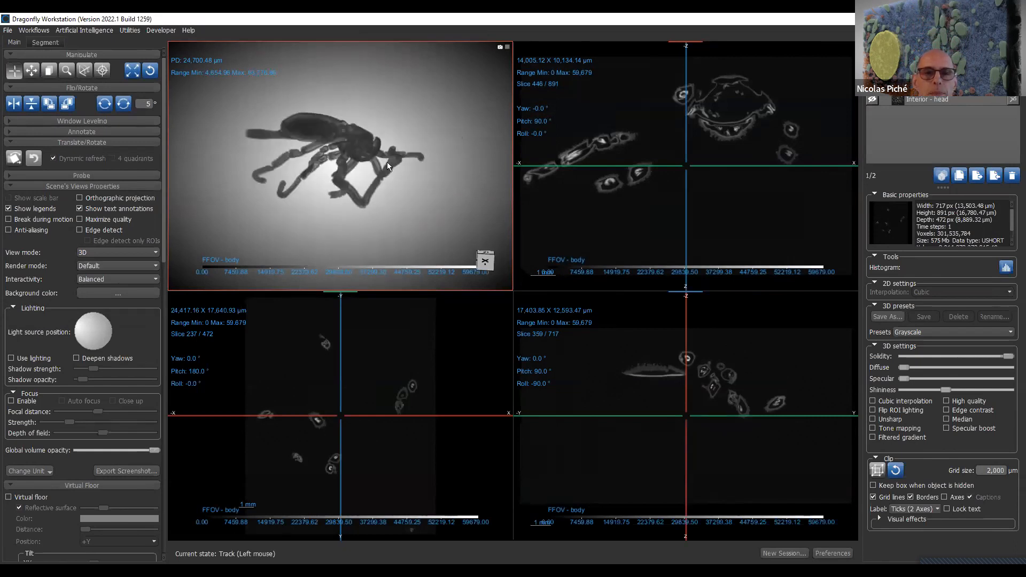
{"action": "double_click", "coordinate": [400, 97]}
{"action": "left_click_drag", "start_coordinate": [600, 353], "coordinate": [471, 192]}
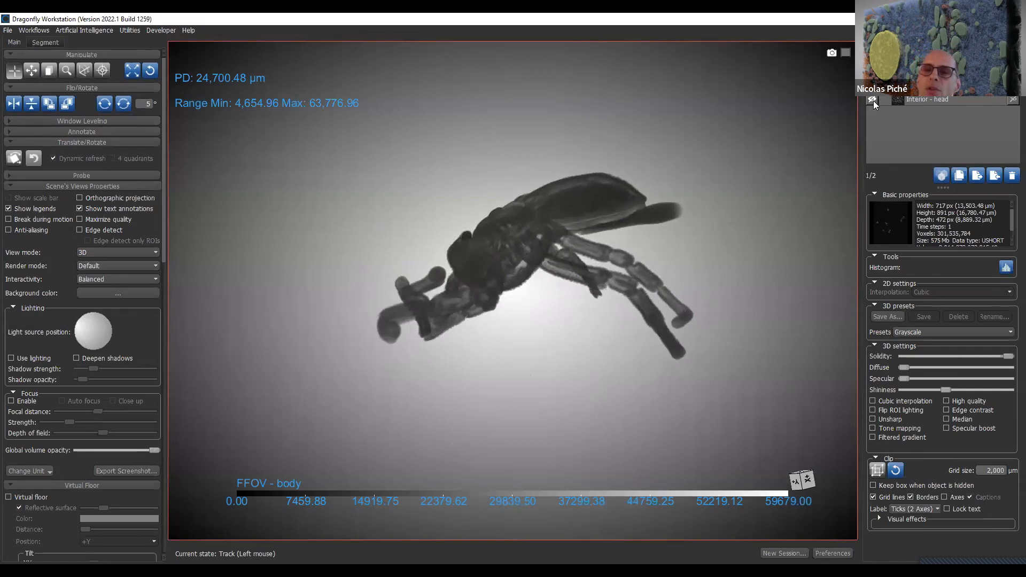
- Show the Interior - head dataset, rotate the mite, and level the head to a 5,548.63–71,607.91 range
{"action": "left_click", "coordinate": [936, 99]}
{"action": "left_click_drag", "start_coordinate": [553, 229], "coordinate": [636, 235]}
{"action": "left_click_drag", "start_coordinate": [237, 104], "coordinate": [248, 177]}
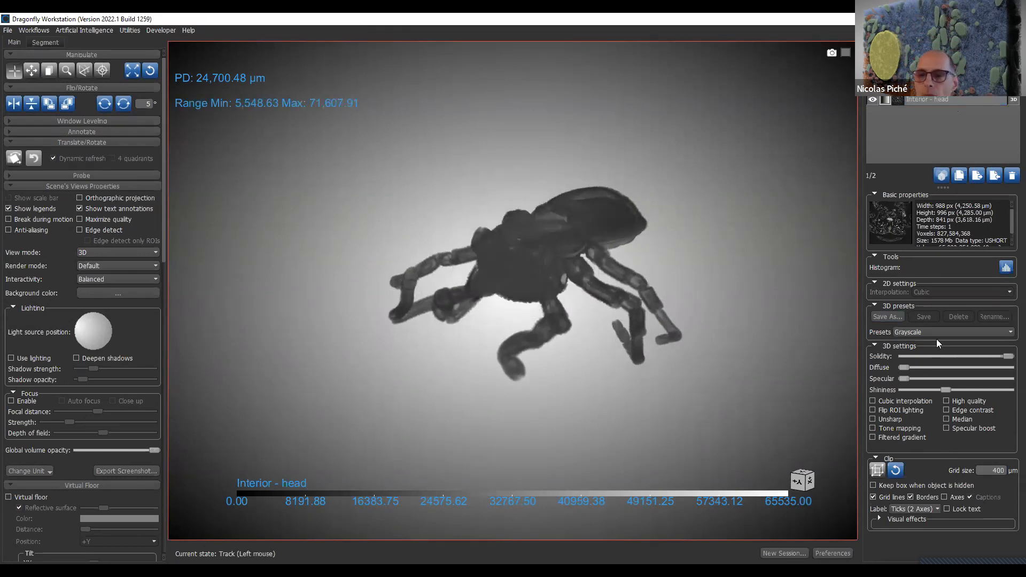
- Try the Plastic 3D preset on Interior - head, and replace it with the Bones preset
{"action": "left_click", "coordinate": [973, 333]}
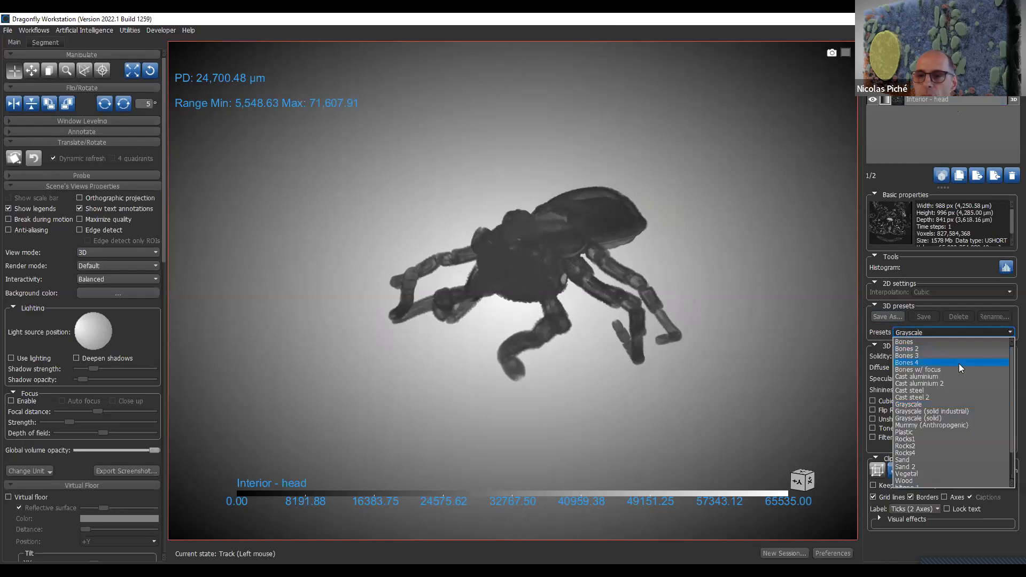
{"action": "left_click", "coordinate": [940, 431]}
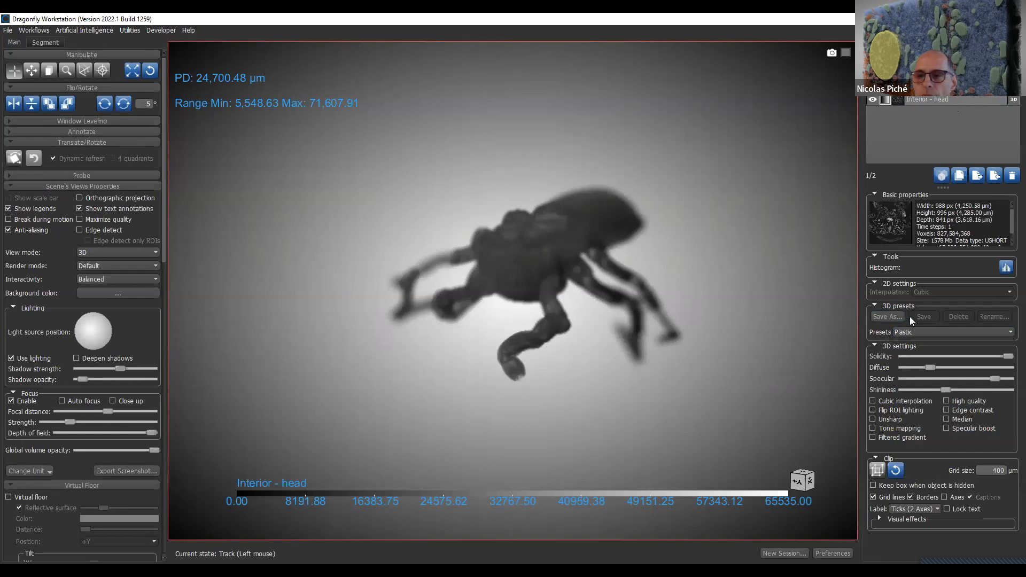
{"action": "left_click", "coordinate": [919, 331]}
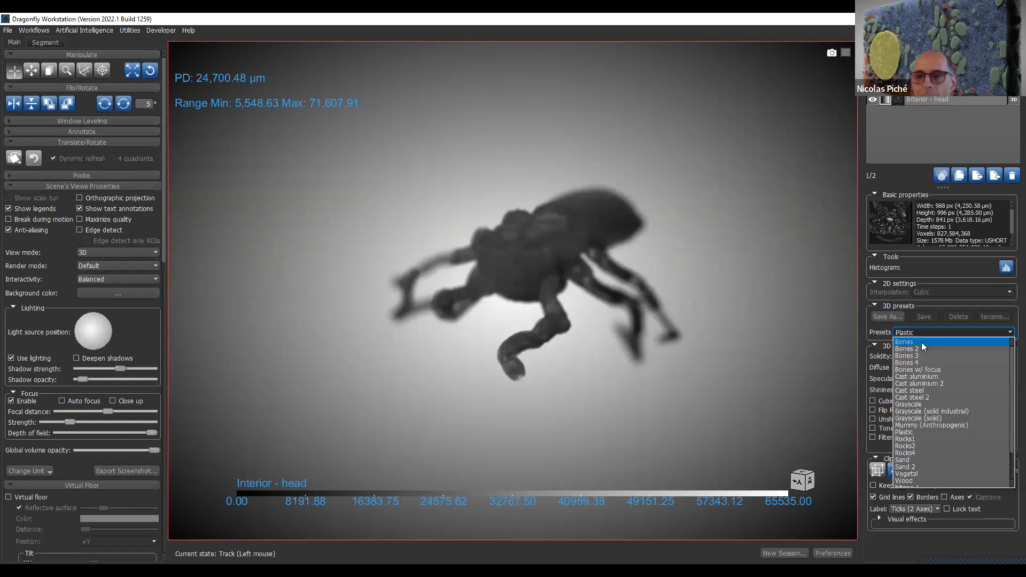
{"action": "left_click", "coordinate": [922, 342]}
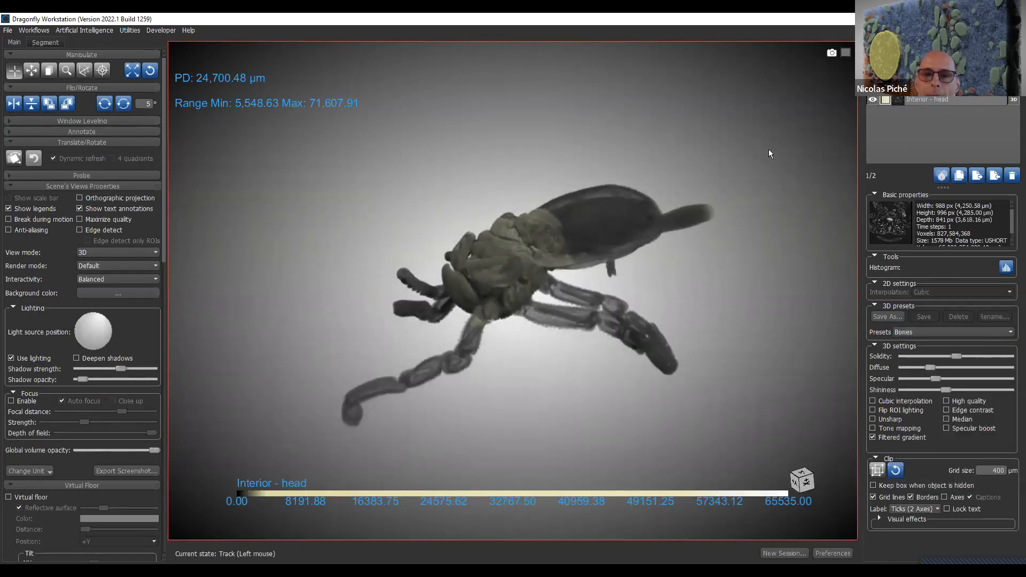
- Briefly hide the FFOV - body volume to inspect the head interior, and return the rotated 3D view to the four-view layout
{"action": "left_click", "coordinate": [873, 90]}
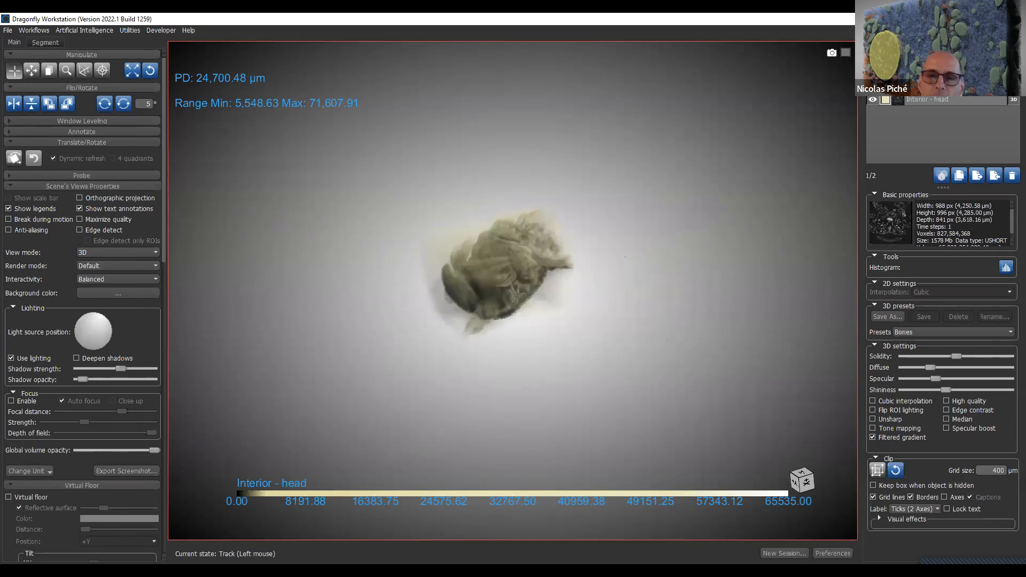
{"action": "left_click", "coordinate": [872, 90]}
{"action": "left_click_drag", "start_coordinate": [638, 240], "coordinate": [614, 162]}
{"action": "right_click_drag", "start_coordinate": [612, 159], "coordinate": [492, 240]}
{"action": "double_click", "coordinate": [492, 241]}
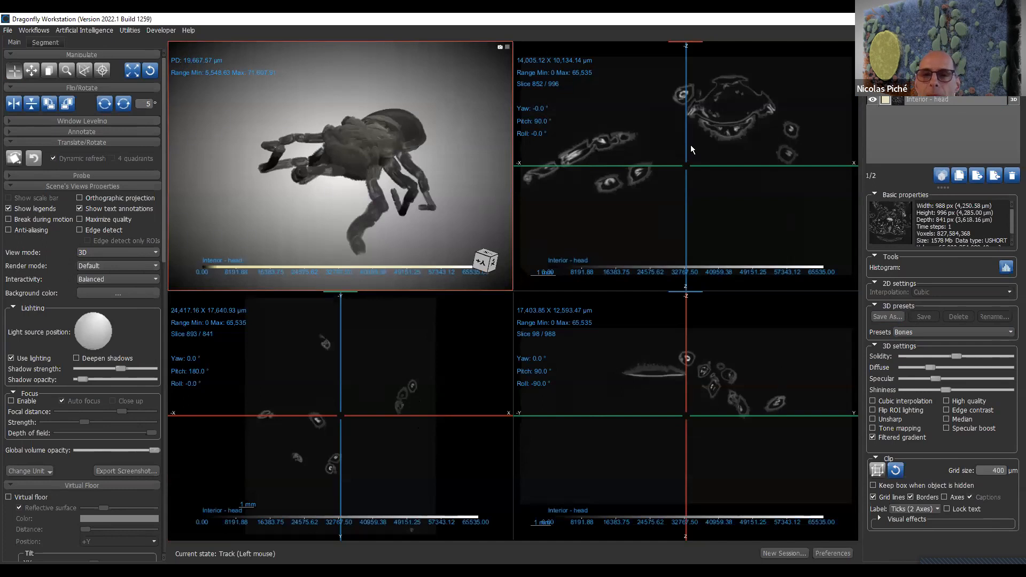
- Move the crosshair onto the mite's body in the X-Z slice, and enlarge the X-Y slice around the head at slice 396
{"action": "left_click", "coordinate": [688, 168]}
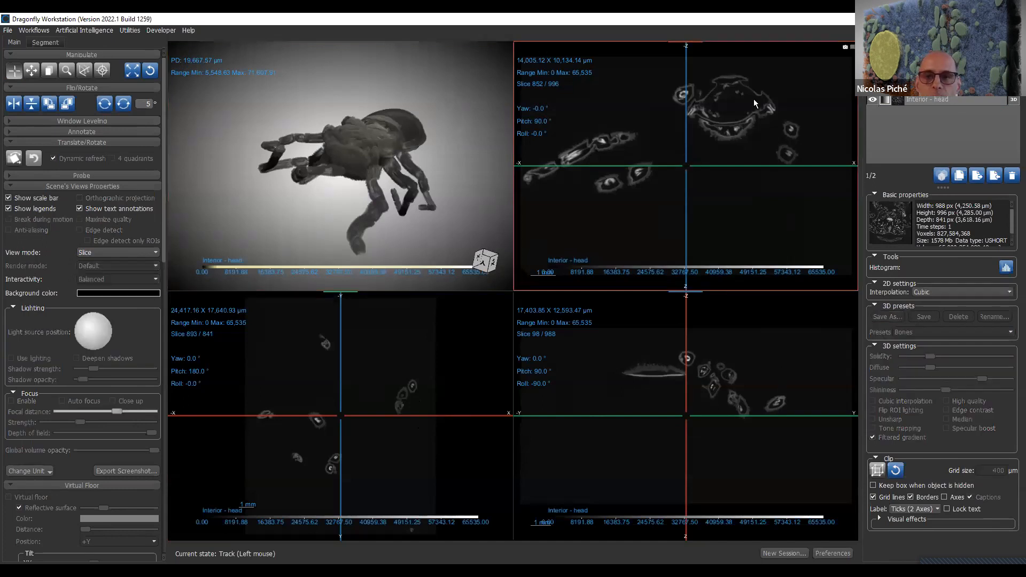
{"action": "left_click_drag", "start_coordinate": [684, 166], "coordinate": [746, 113]}
{"action": "double_click", "coordinate": [426, 361]}
{"action": "scroll", "coordinate": [625, 321], "scroll_direction": "down", "scroll_amount": 5}
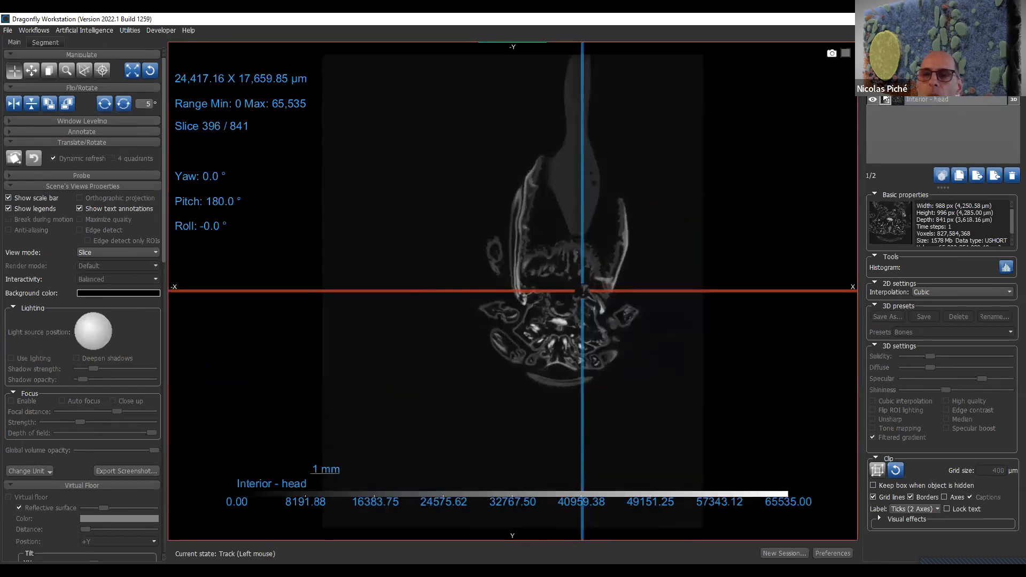
{"action": "right_click_drag", "start_coordinate": [627, 291], "coordinate": [640, 537]}
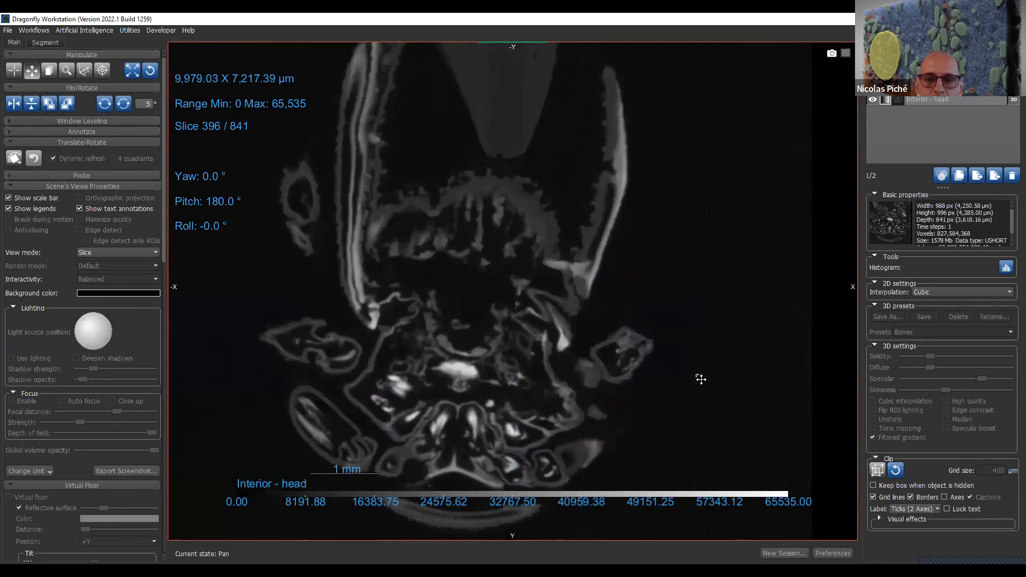
- Check the clip box around Interior - head, and centre the crosshair and magnified view on the bright head structures
{"action": "left_click", "coordinate": [932, 102]}
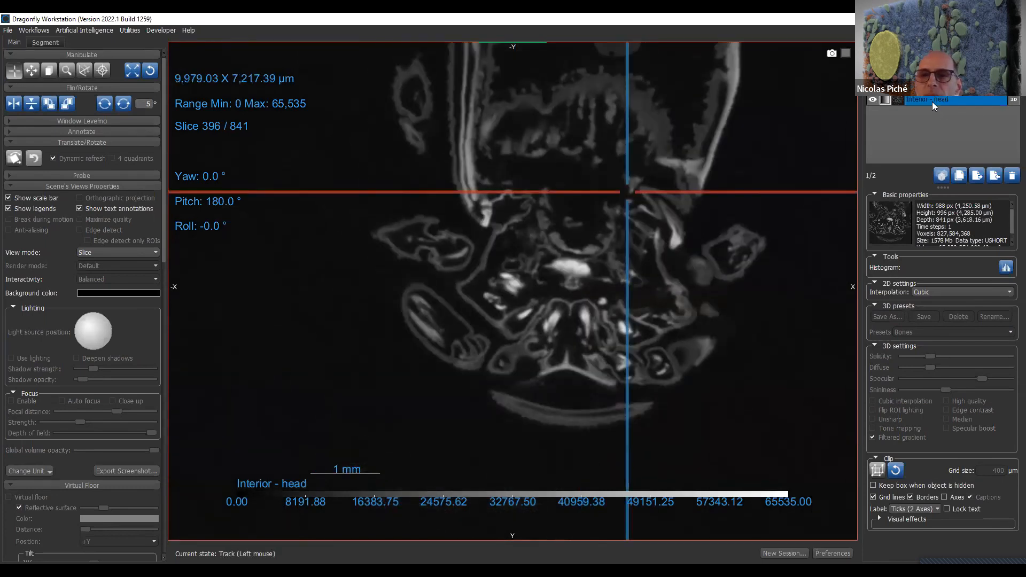
{"action": "right_click", "coordinate": [932, 102]}
{"action": "left_click", "coordinate": [938, 109]}
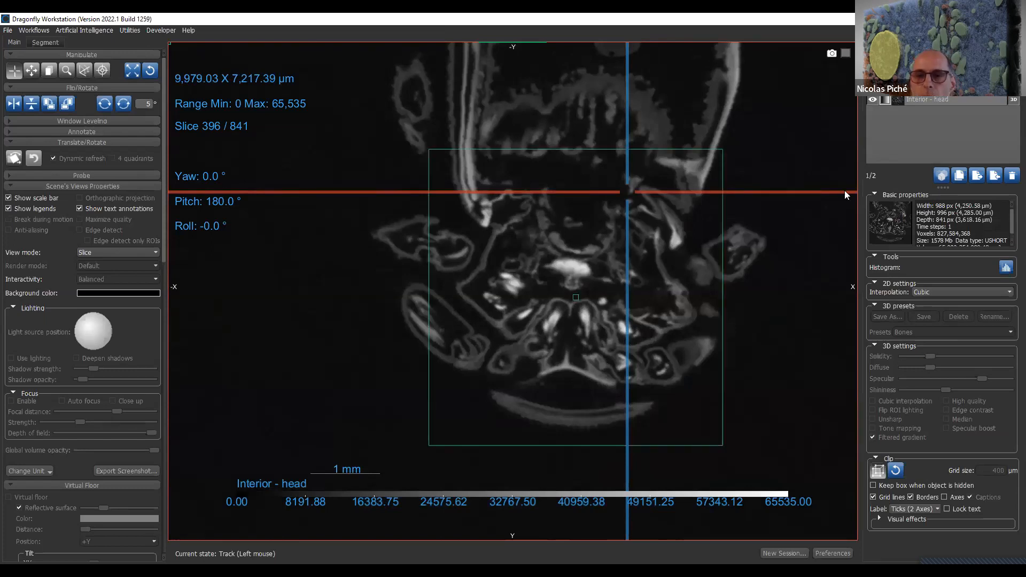
{"action": "left_click_drag", "start_coordinate": [614, 216], "coordinate": [565, 308]}
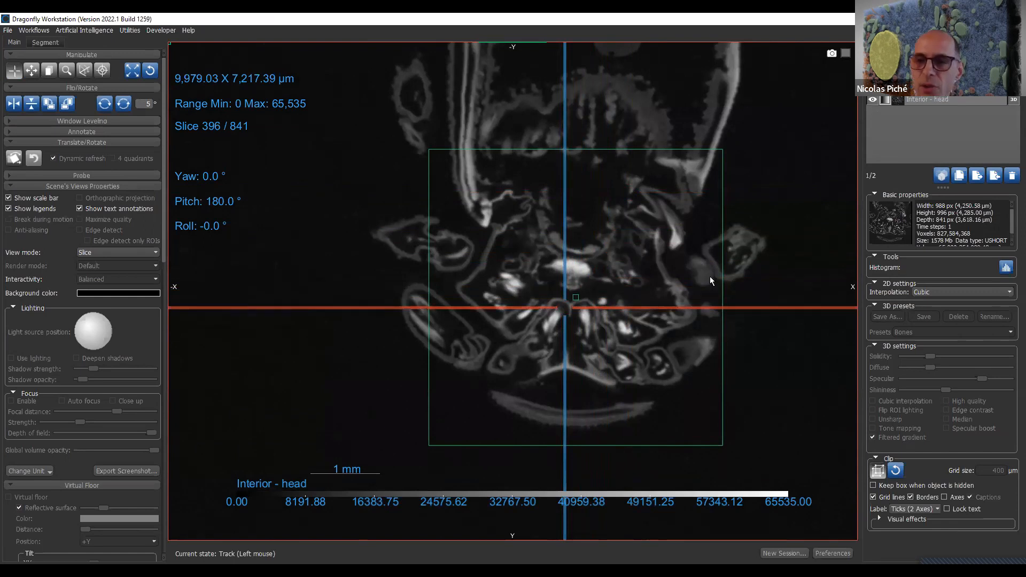
{"action": "right_click_drag", "start_coordinate": [720, 185], "coordinate": [728, 348]}
{"action": "middle_click_drag", "start_coordinate": [734, 249], "coordinate": [830, 137]}
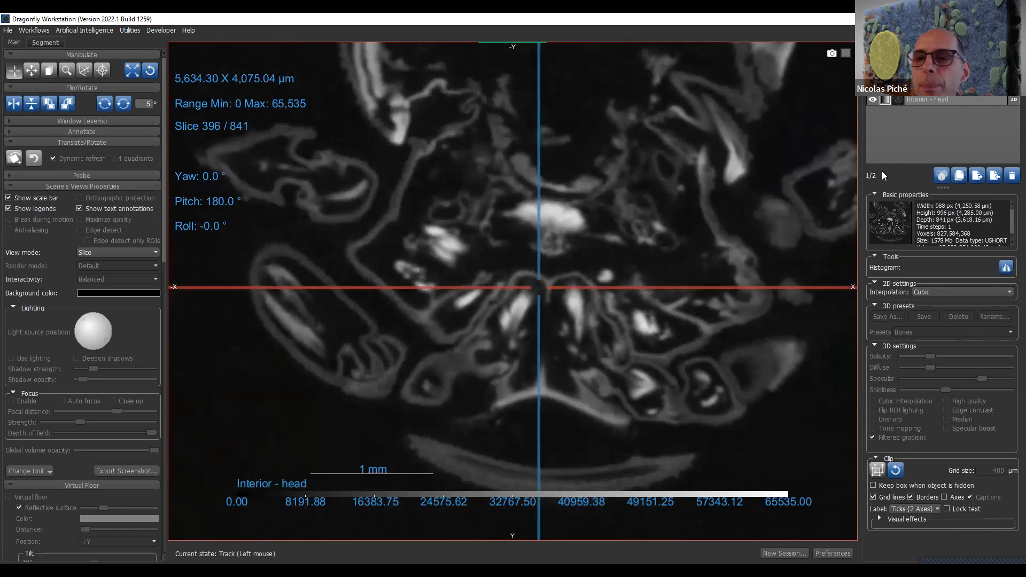
- Set the 2D interpolation to Nearest for both the Interior - head and FFOV - body datasets
{"action": "left_click", "coordinate": [936, 292]}
{"action": "left_click", "coordinate": [940, 302]}
{"action": "left_click", "coordinate": [937, 91]}
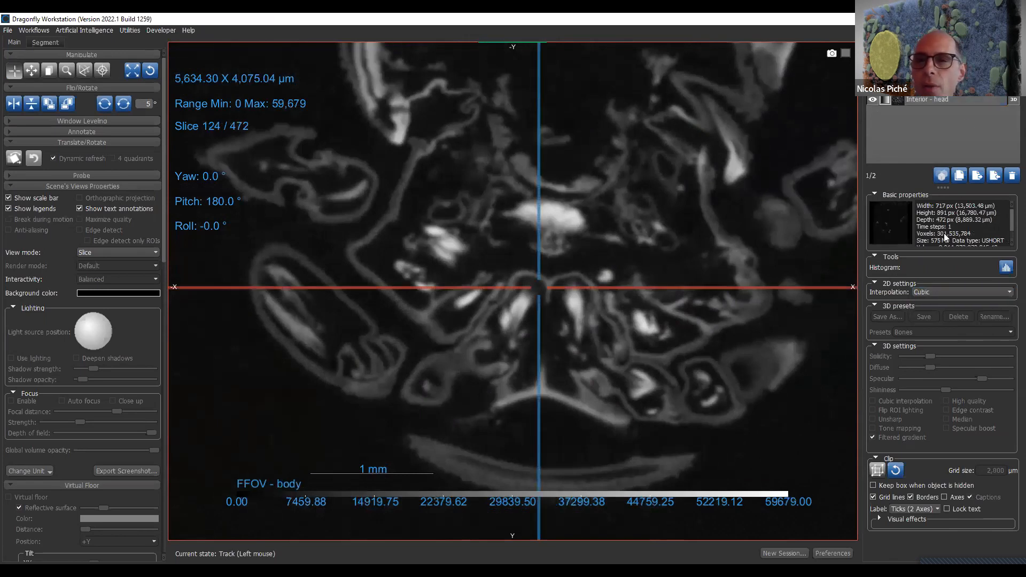
{"action": "left_click", "coordinate": [932, 294]}
{"action": "left_click", "coordinate": [934, 302]}
- Move Interior - head above FFOV - body in the object list so the detailed head scan overlays the body slice
{"action": "mouse_move", "coordinate": [663, 195]}
{"action": "right_mouse_down"}
{"action": "mouse_move", "coordinate": [663, 171]}
{"action": "mouse_move", "coordinate": [664, 199]}
{"action": "right_mouse_up"}
{"action": "left_click_drag", "start_coordinate": [927, 100], "coordinate": [946, 88]}
{"action": "right_click_drag", "start_coordinate": [587, 469], "coordinate": [644, 317]}
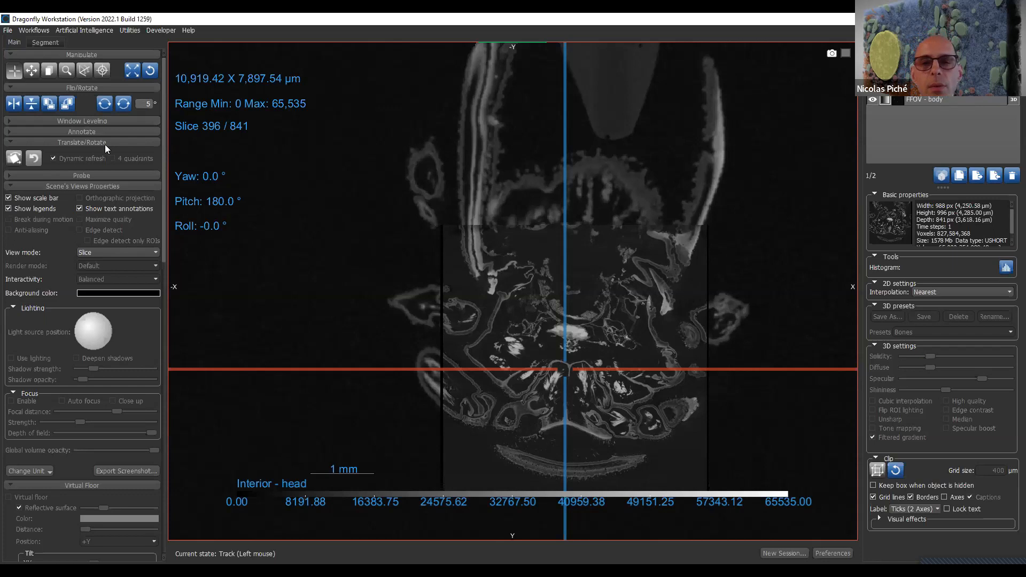
- Expand the Annotate section and place three points on the slice, running from the upper body down to the head
{"action": "left_click", "coordinate": [115, 134]}
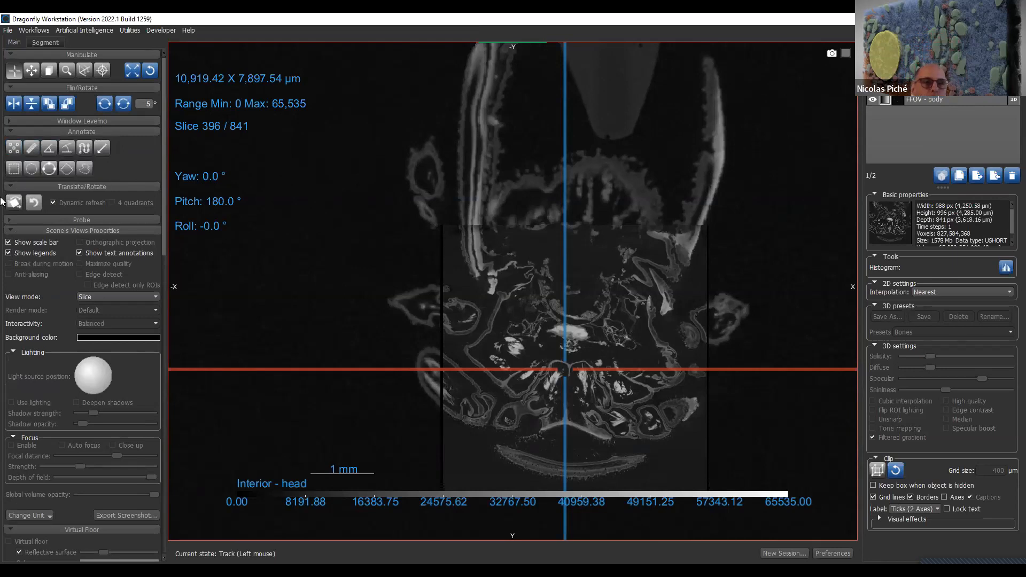
{"action": "left_click", "coordinate": [13, 150]}
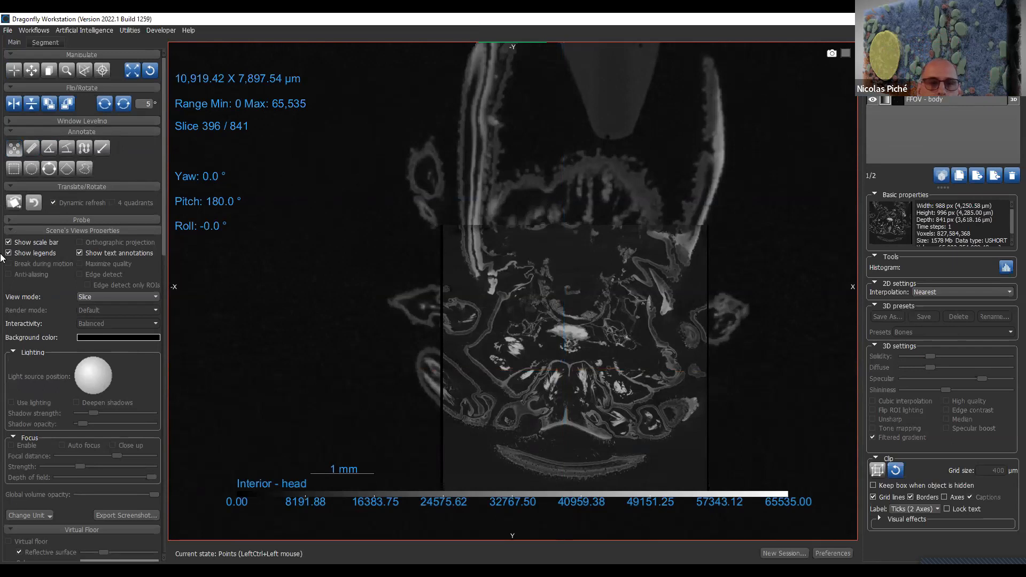
{"action": "left_click", "coordinate": [638, 126], "text": "ctrl"}
{"action": "left_click", "coordinate": [583, 193], "text": "ctrl"}
{"action": "left_click", "coordinate": [602, 305], "text": "ctrl"}
- Caption the first point "dsfsdj" and move it across to the other side of the upper body cavity
{"action": "left_click", "coordinate": [897, 319]}
{"action": "left_click", "coordinate": [895, 314]}
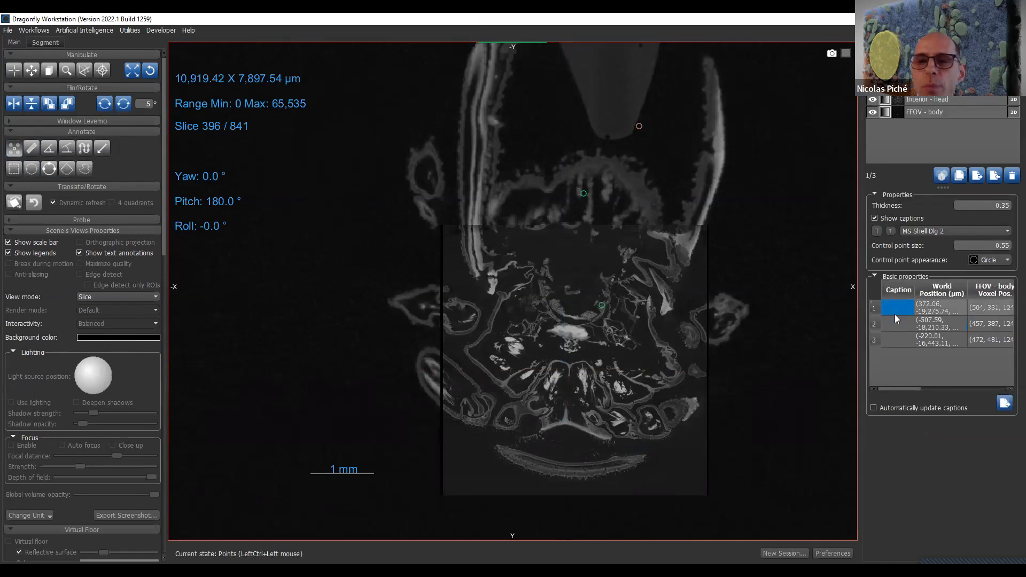
{"action": "type", "text": "dsfsdj"}
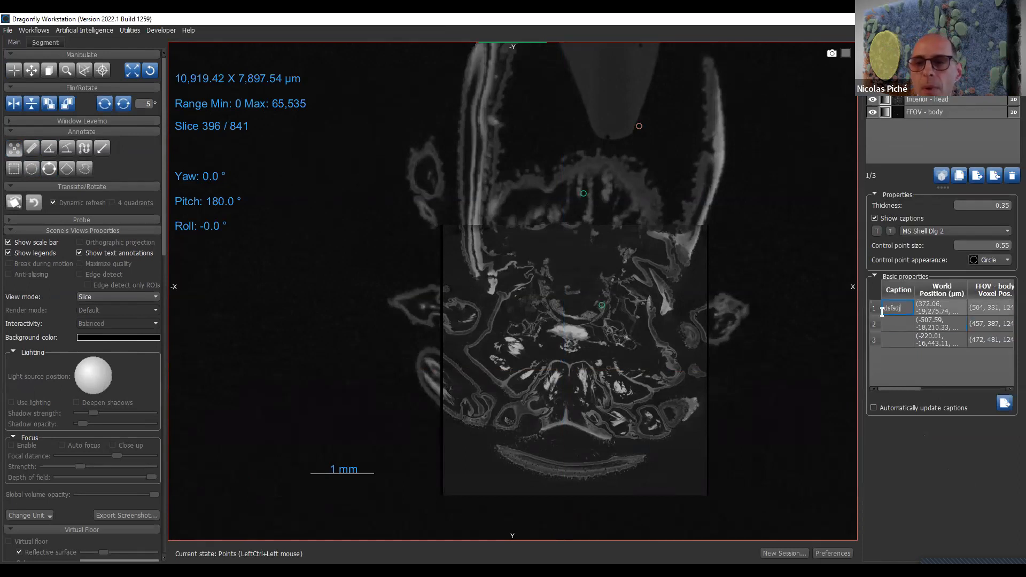
{"action": "left_click", "coordinate": [892, 327]}
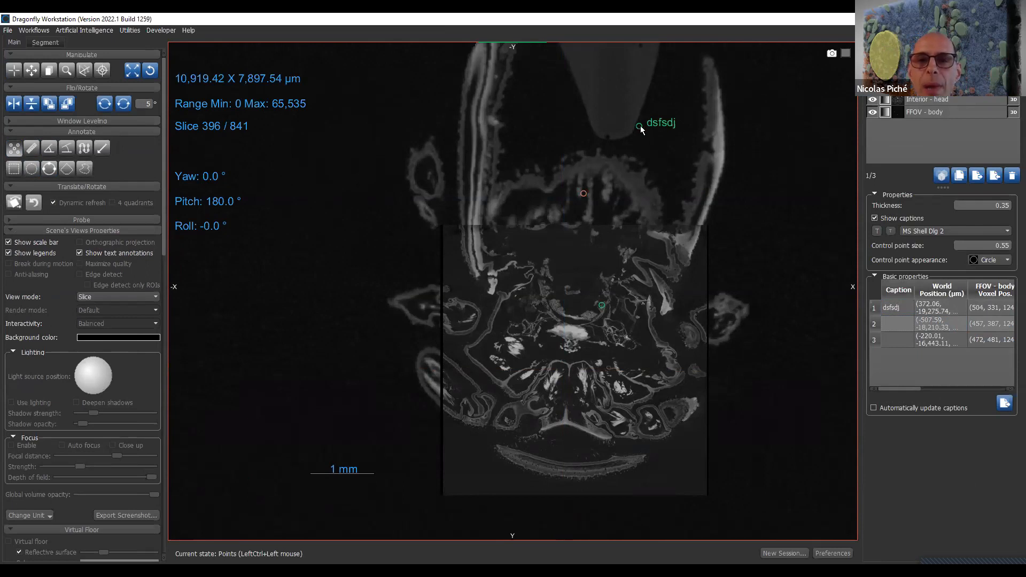
{"action": "left_click_drag", "start_coordinate": [640, 127], "coordinate": [541, 141]}
- Examine the points' world positions, voxel positions and intensities in the FFOV - body and Interior - head datasets
{"action": "left_click", "coordinate": [947, 304]}
{"action": "left_click", "coordinate": [1007, 313]}
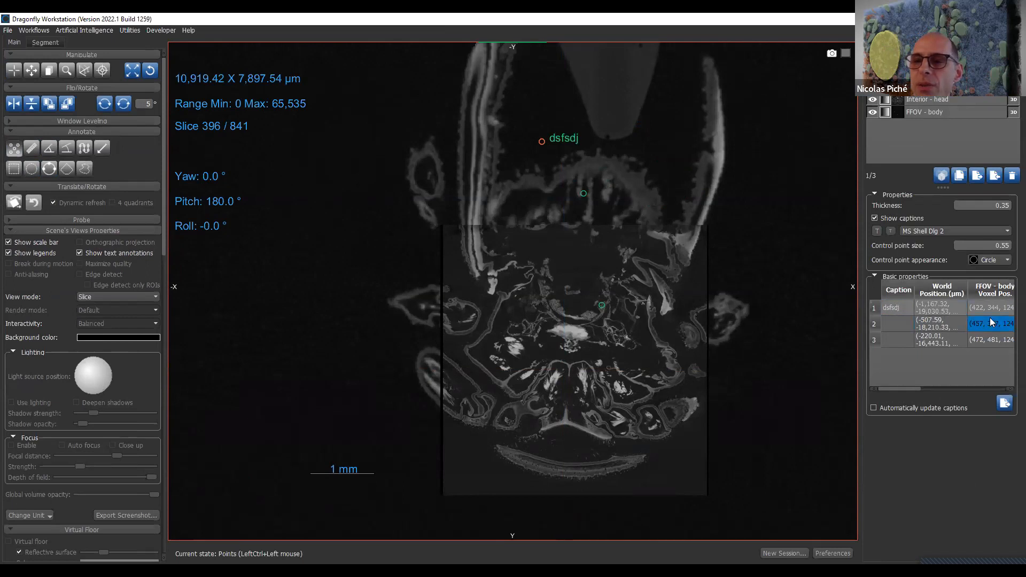
{"action": "left_click_drag", "start_coordinate": [909, 389], "coordinate": [1008, 387]}
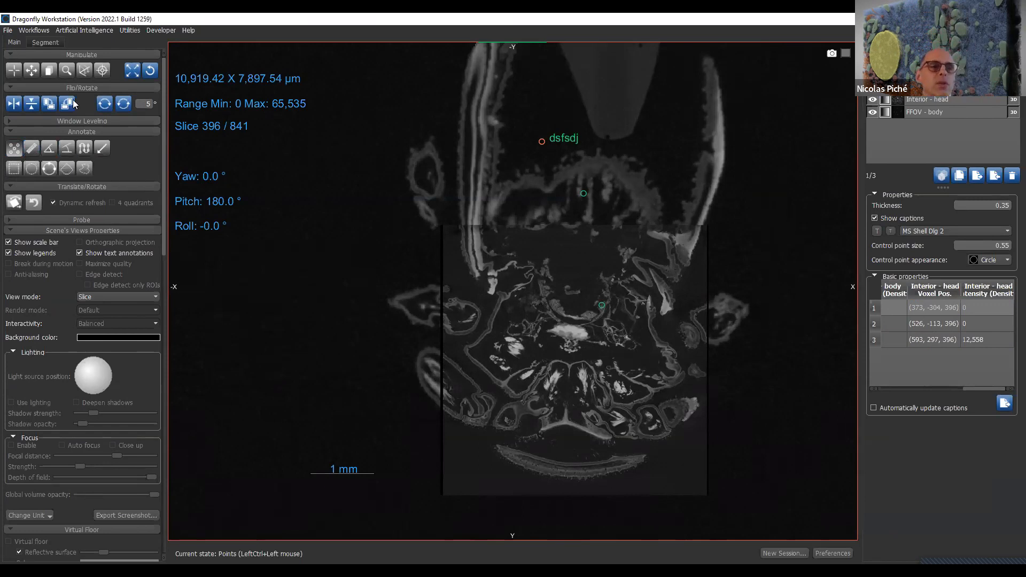
- Collapse the Manipulate section and draw a ruler about 2,627 µm long diagonally across the body wall above the head
{"action": "left_click", "coordinate": [84, 54]}
{"action": "left_click", "coordinate": [86, 65]}
{"action": "left_click", "coordinate": [85, 66]}
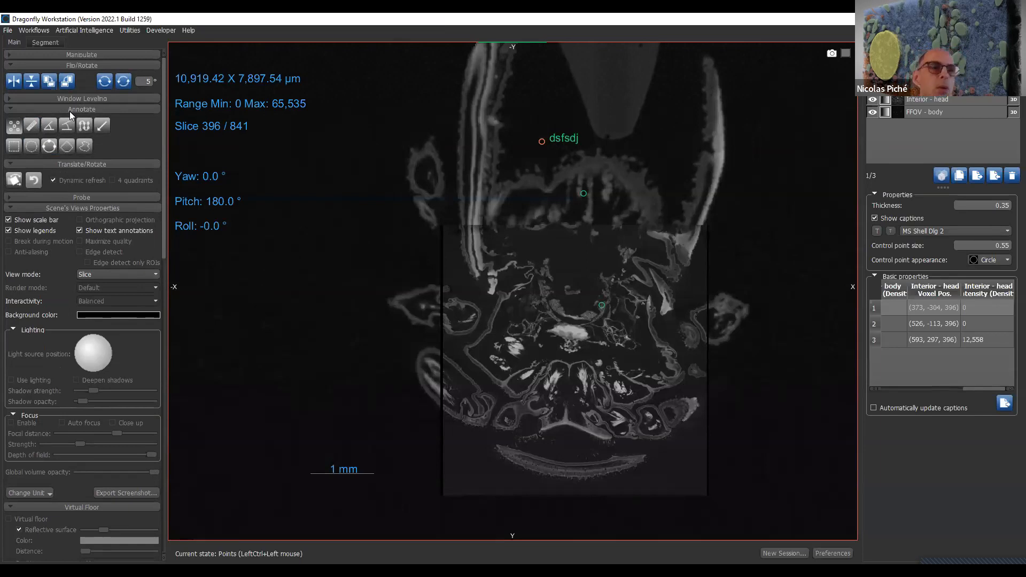
{"action": "left_click", "coordinate": [32, 126]}
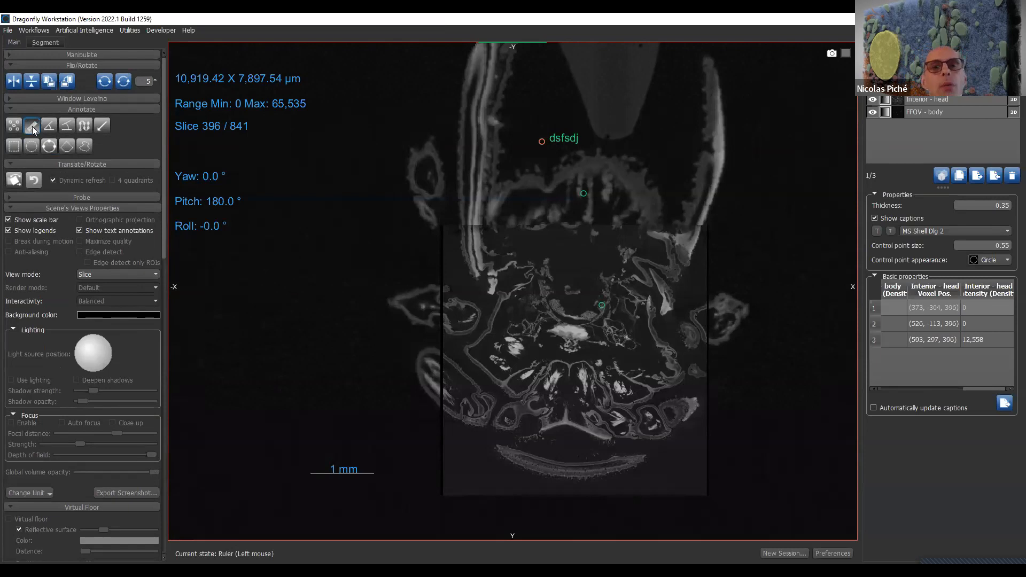
{"action": "left_click_drag", "start_coordinate": [414, 283], "coordinate": [557, 199]}
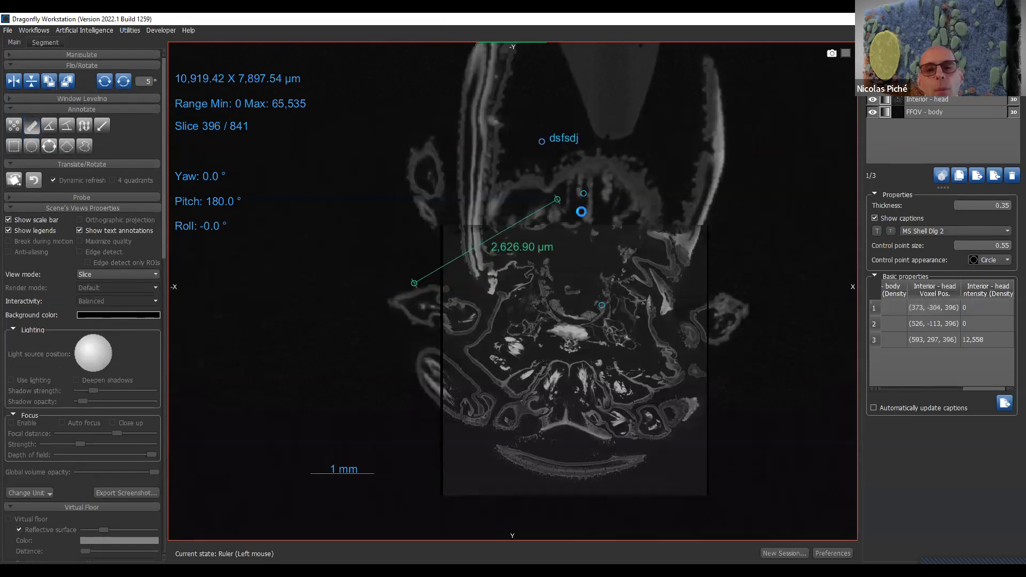
- Try the Projected display on the ruler and switch it off again
{"action": "left_click", "coordinate": [450, 265]}
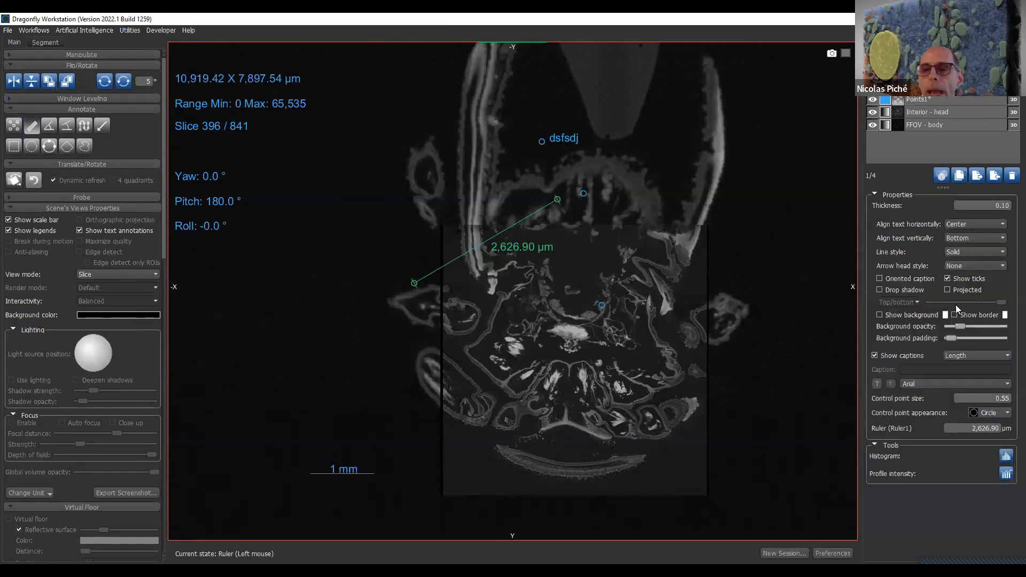
{"action": "left_click", "coordinate": [959, 290]}
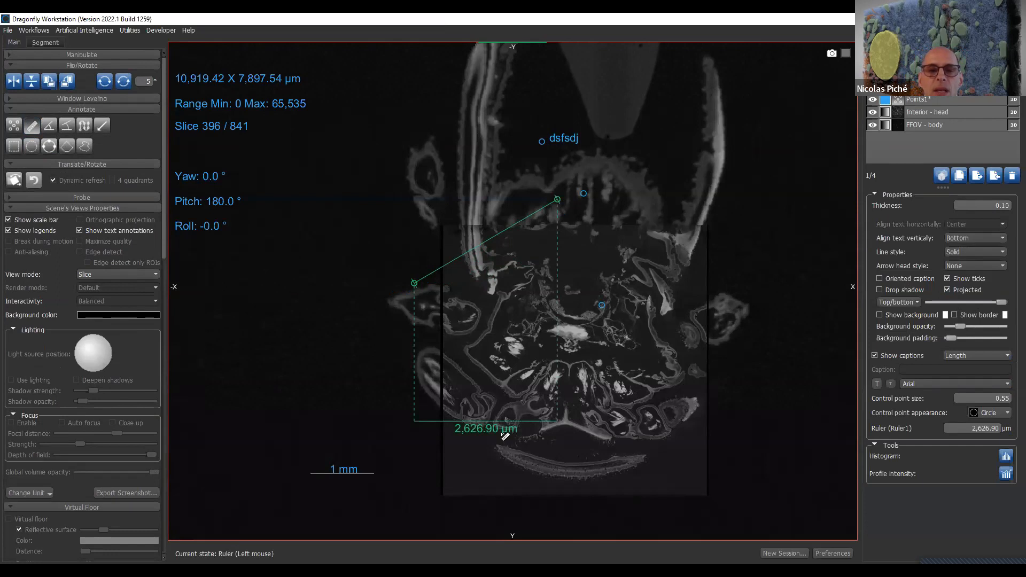
{"action": "left_click", "coordinate": [965, 291]}
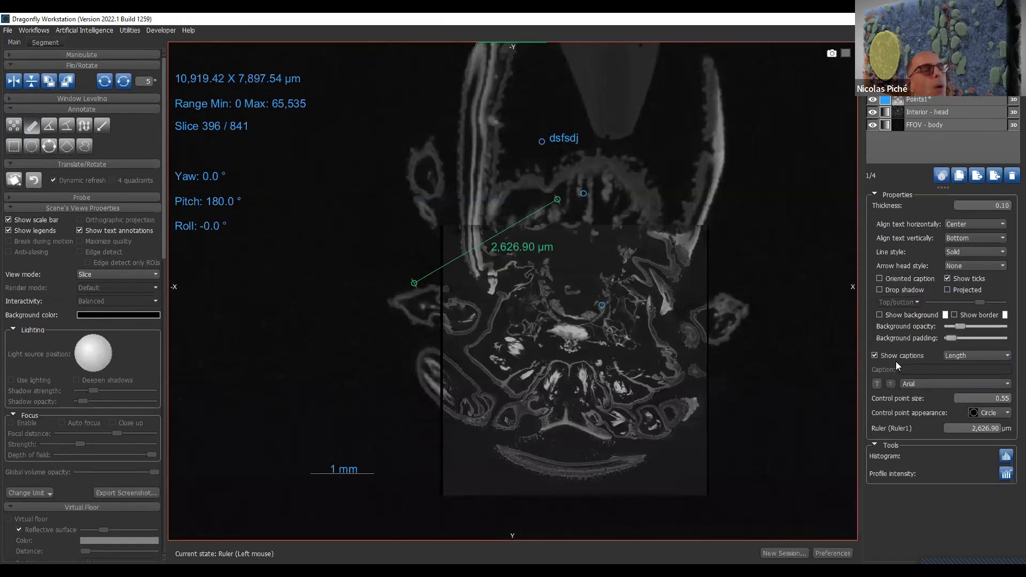
- Open the ruler's intensity profile and recolour the FFOV - body curve yellow-green
{"action": "left_click", "coordinate": [1007, 474]}
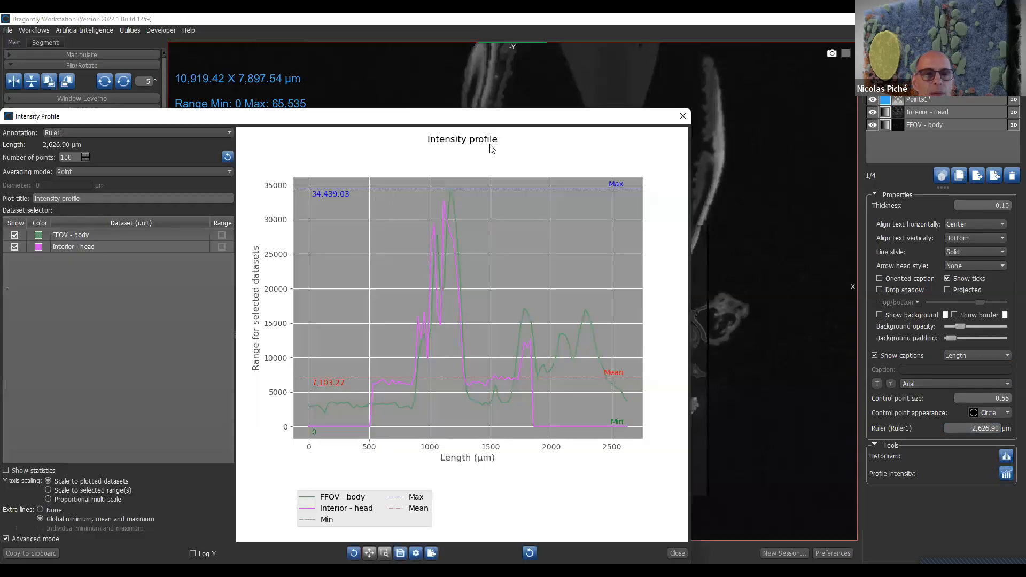
{"action": "left_click_drag", "start_coordinate": [486, 117], "coordinate": [584, 59]}
{"action": "left_click", "coordinate": [143, 179]}
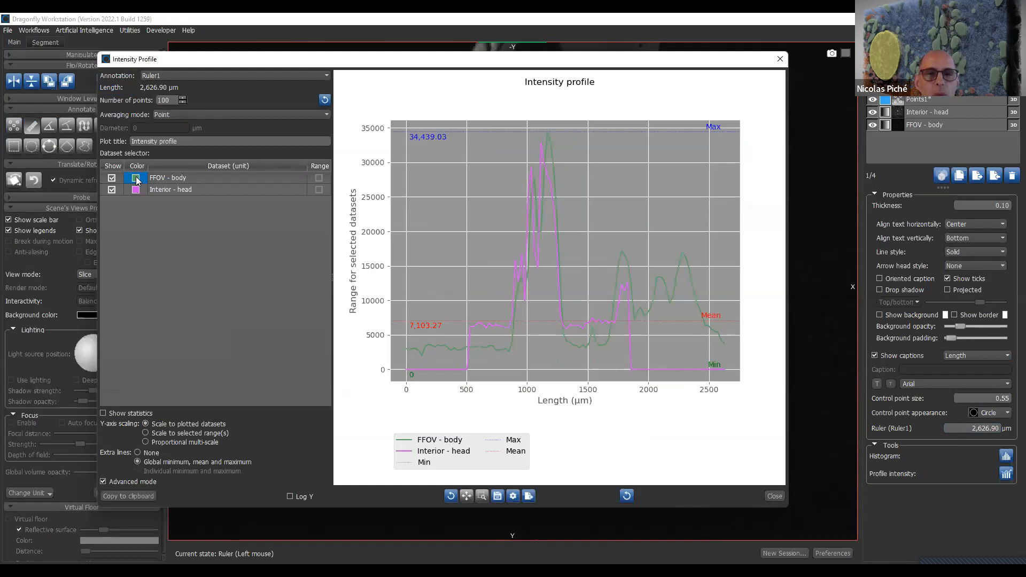
{"action": "left_click", "coordinate": [137, 180]}
{"action": "left_click", "coordinate": [527, 200]}
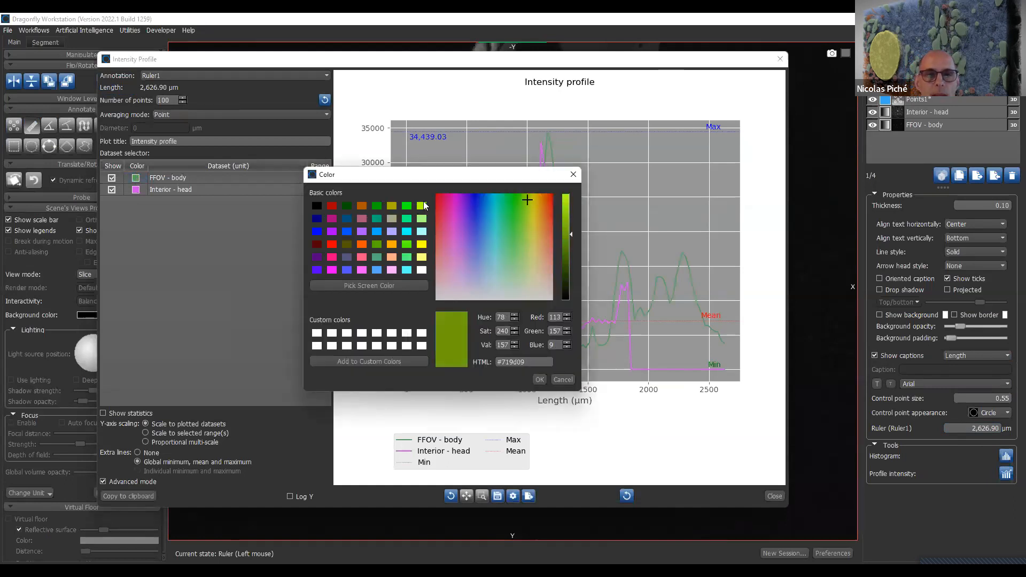
{"action": "left_click", "coordinate": [422, 205]}
{"action": "left_click", "coordinate": [539, 383]}
- Recolour the Interior - head curve in the intensity profile red (#ff0000)
{"action": "left_click", "coordinate": [143, 190]}
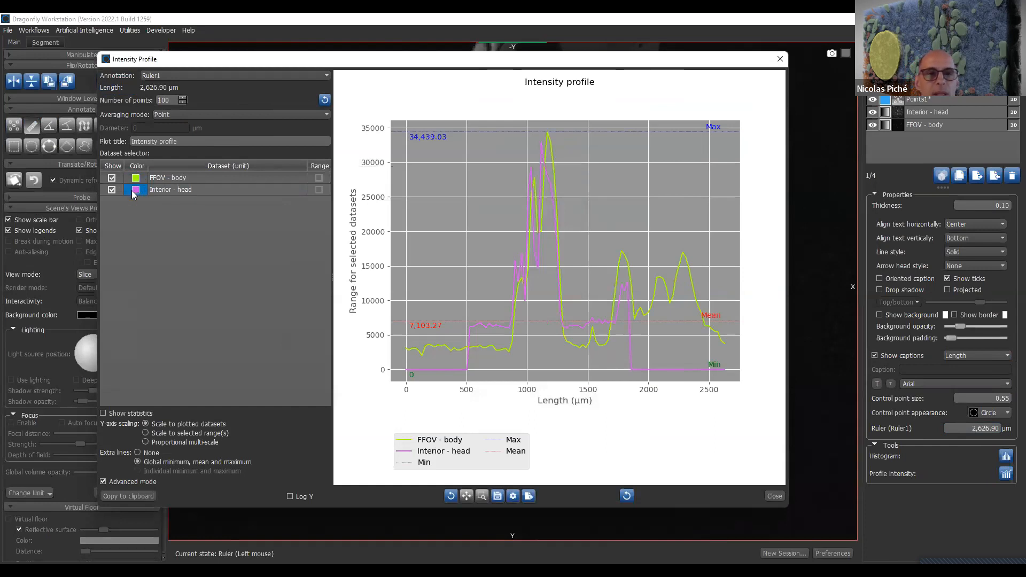
{"action": "double_click", "coordinate": [134, 193]}
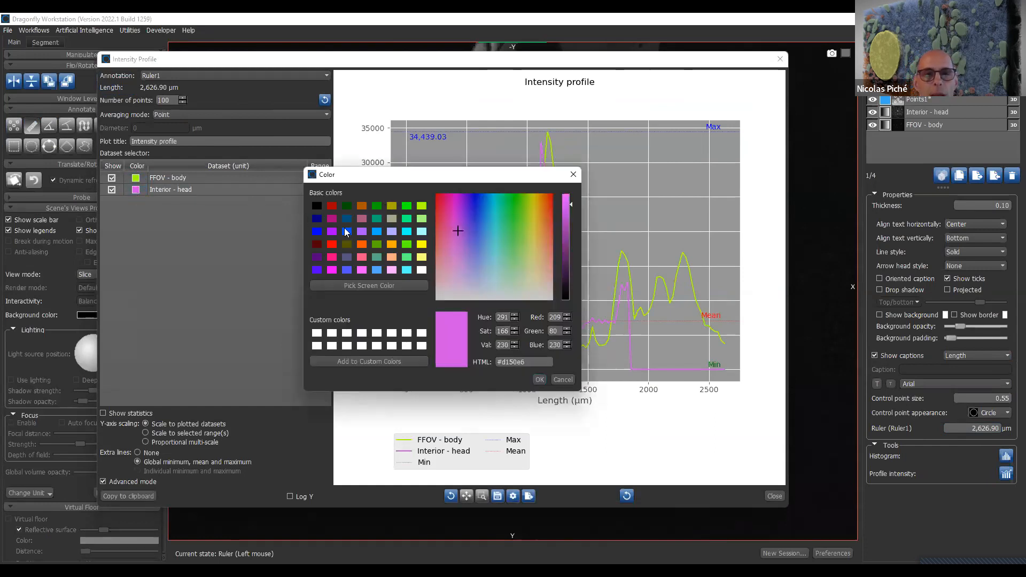
{"action": "left_click", "coordinate": [336, 243]}
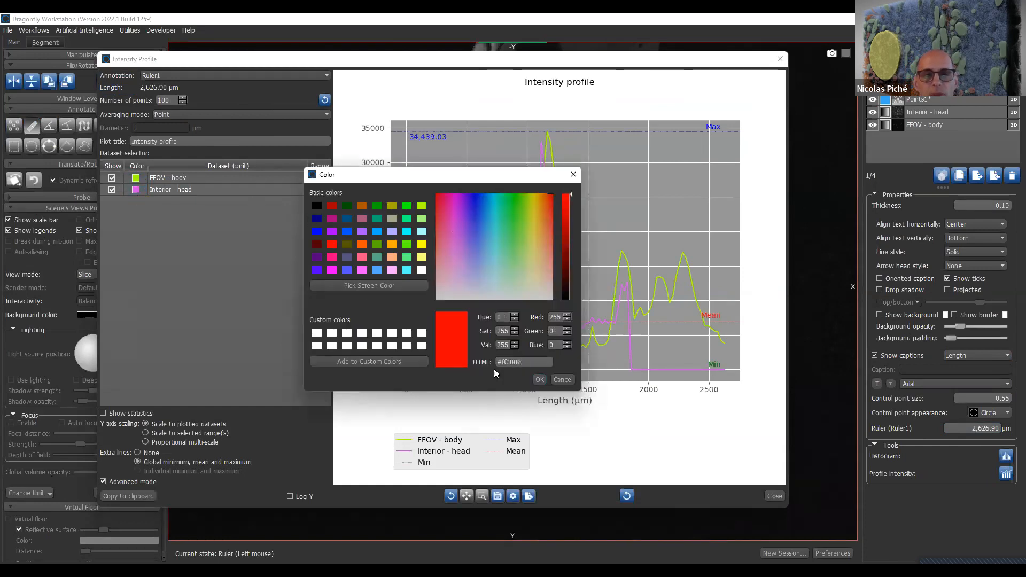
{"action": "left_click", "coordinate": [539, 380]}
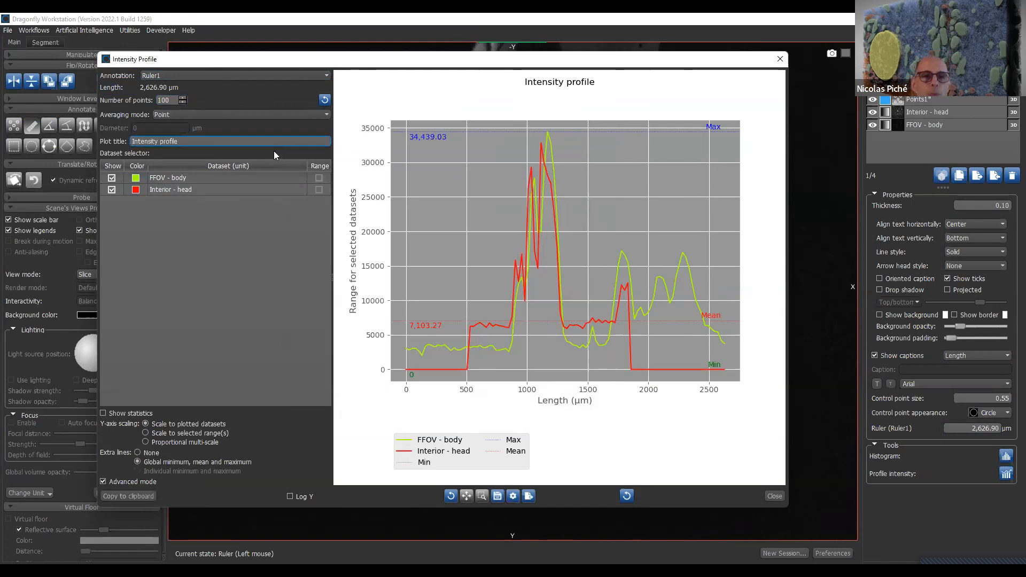
- Set the intensity profile's averaging mode to Disk with a diameter of 100 µm
{"action": "left_click", "coordinate": [286, 117]}
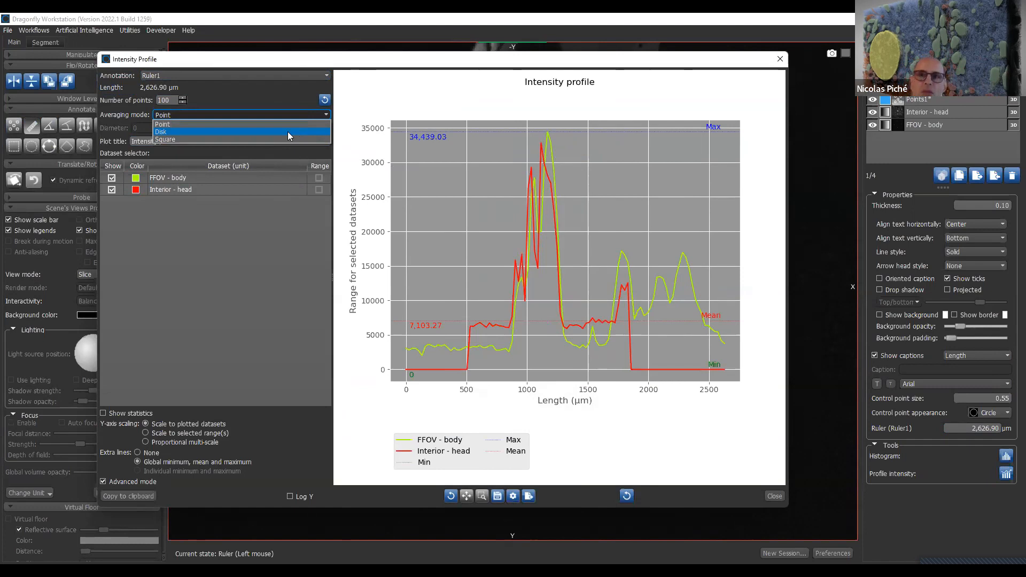
{"action": "left_click", "coordinate": [285, 104]}
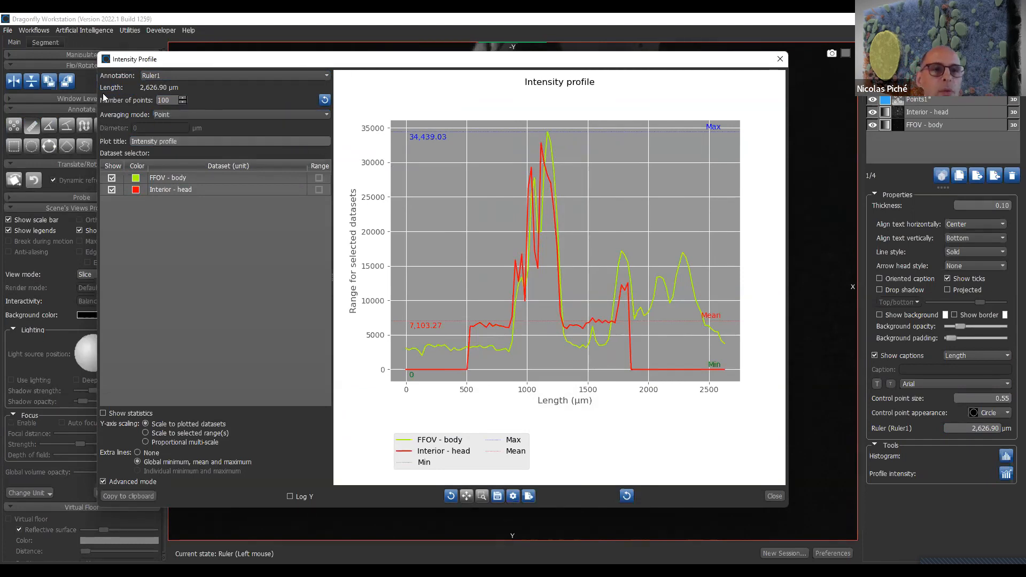
{"action": "left_click", "coordinate": [186, 114]}
{"action": "left_click", "coordinate": [194, 132]}
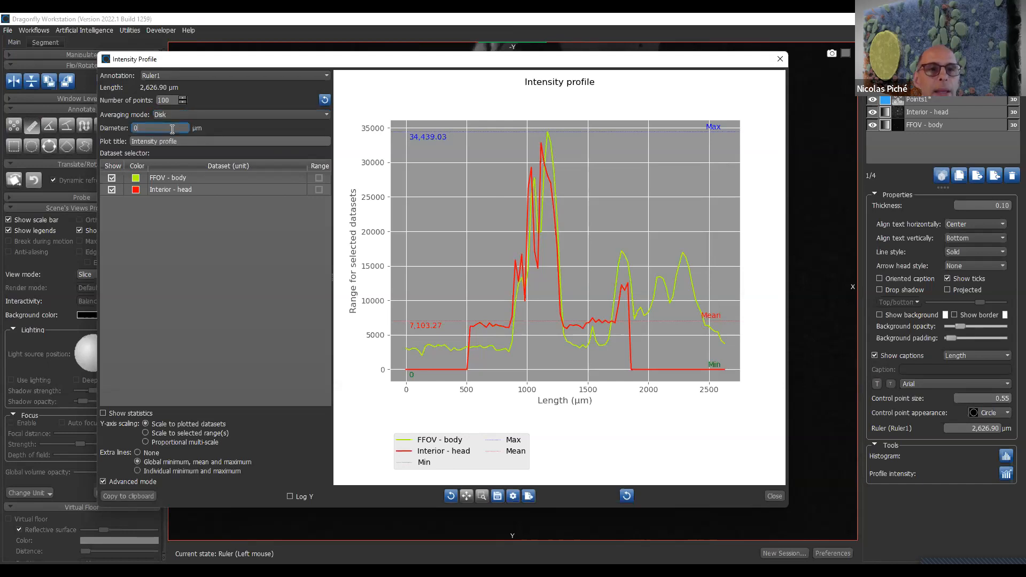
{"action": "key", "text": "BackSpace"}
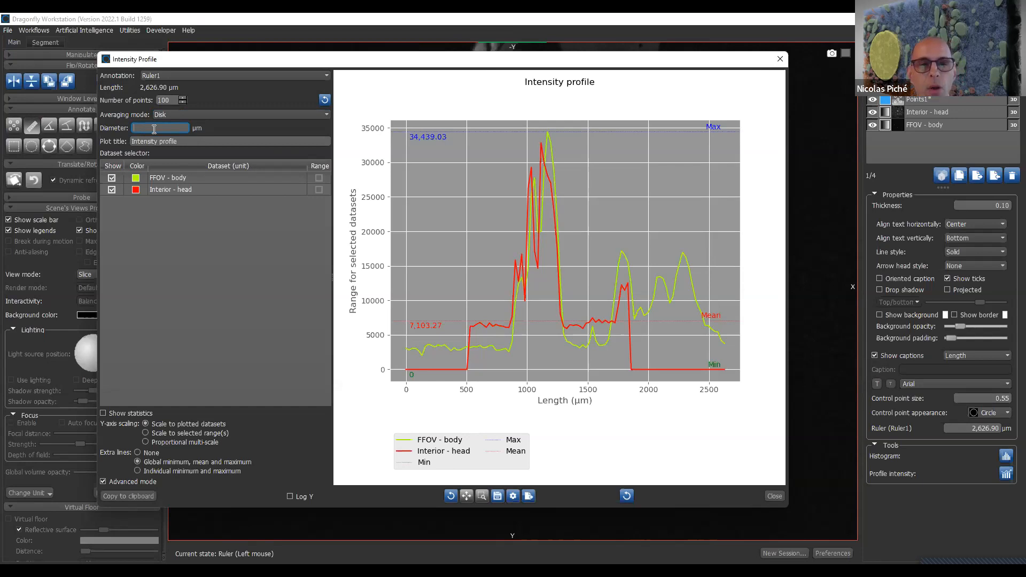
{"action": "type", "text": "100"}
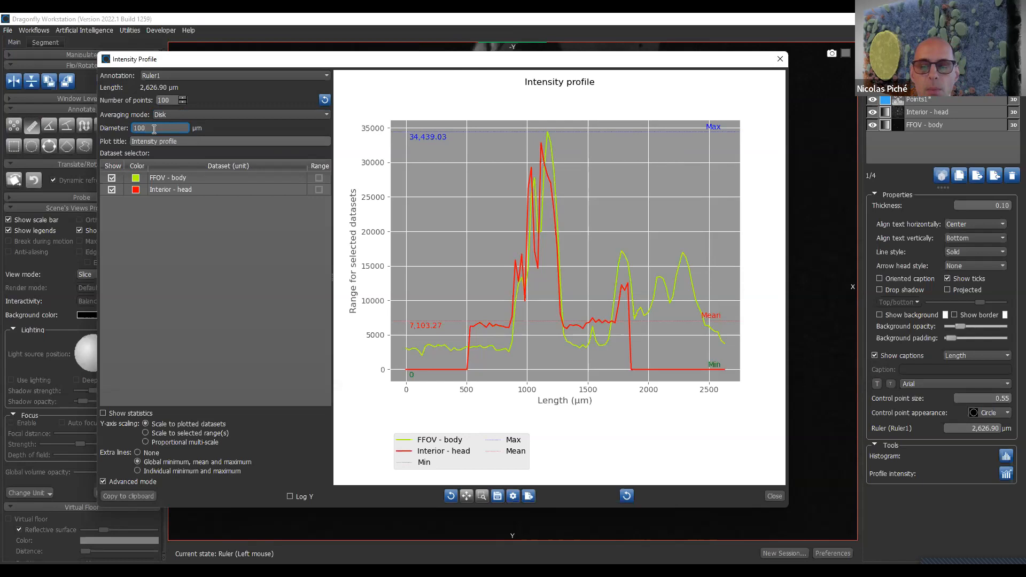
{"action": "key", "text": "Return"}
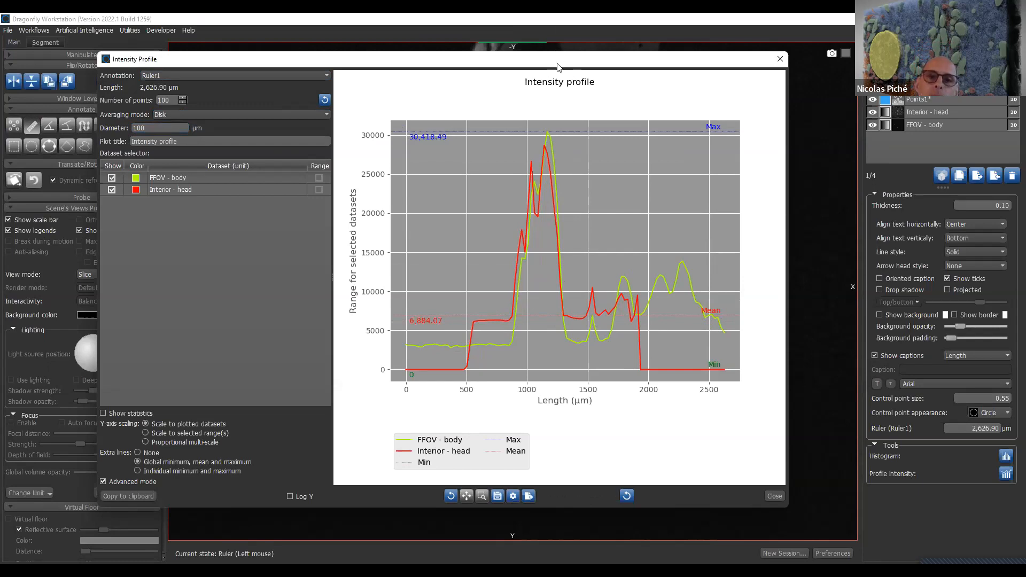
- Move the intensity profile window clear of the ruler and reshape the ruler to about 2,962 µm across the body wall
{"action": "left_click_drag", "start_coordinate": [556, 67], "coordinate": [735, 61]}
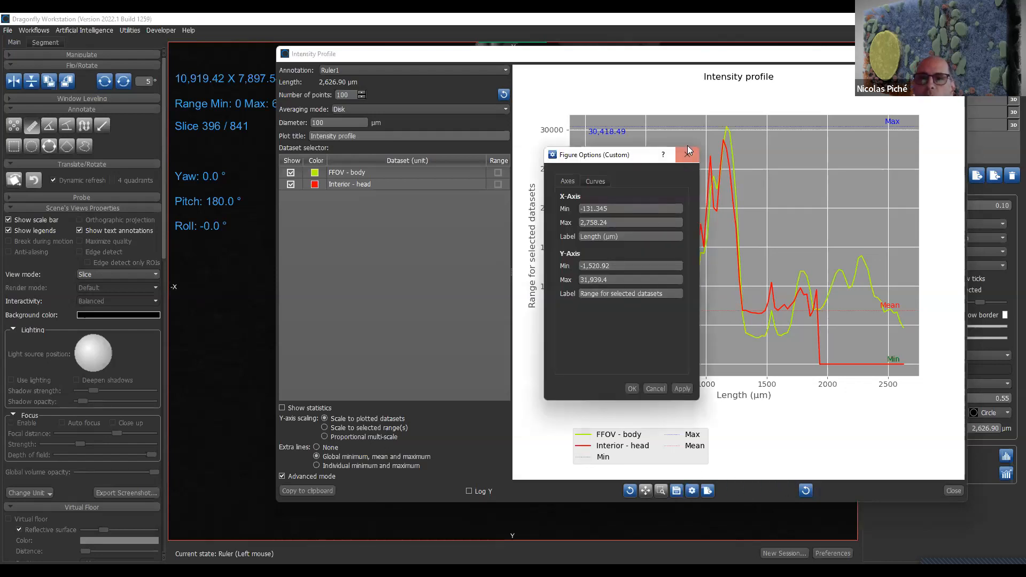
{"action": "left_click", "coordinate": [687, 155]}
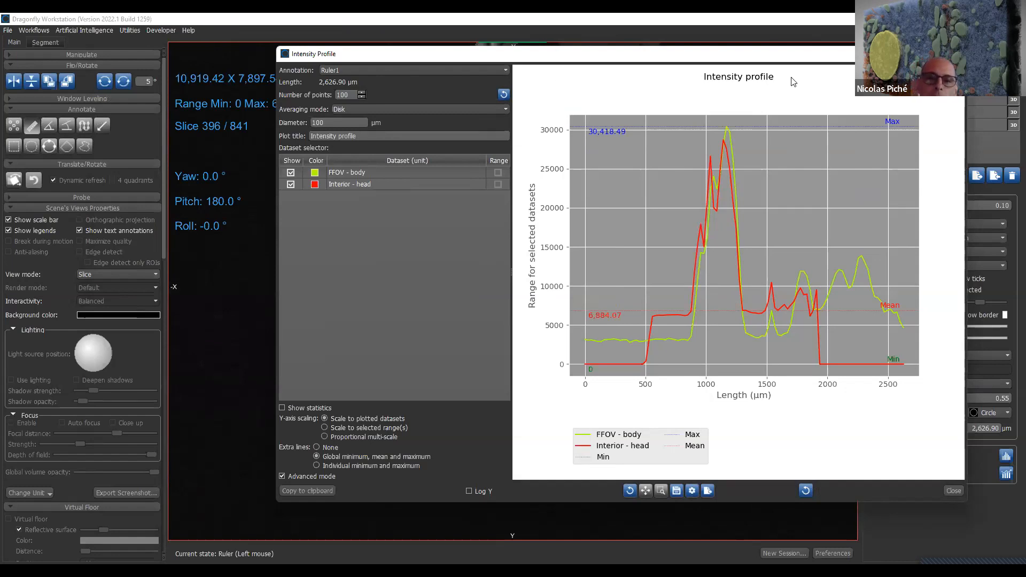
{"action": "left_click_drag", "start_coordinate": [770, 54], "coordinate": [999, 75]}
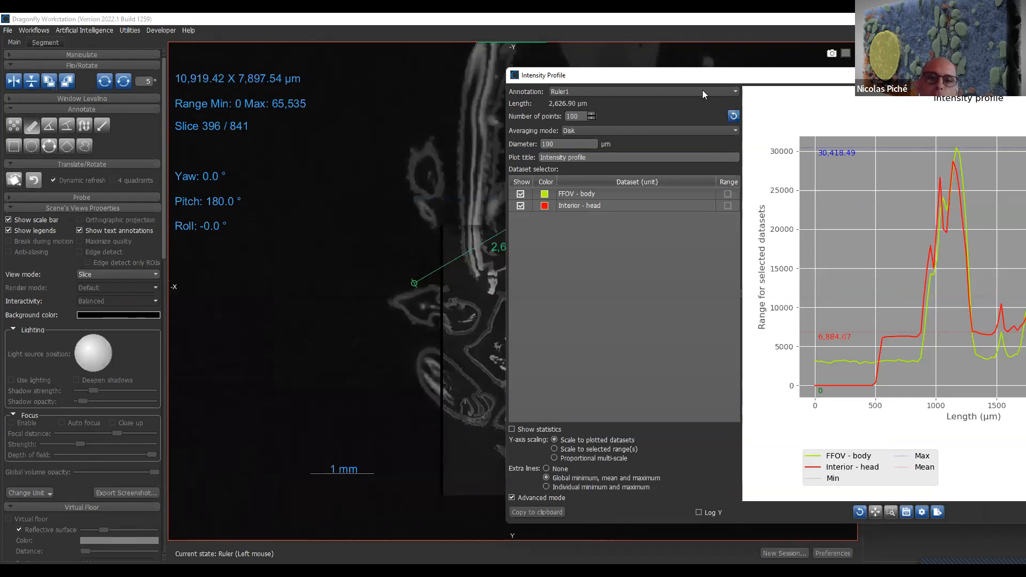
{"action": "left_click_drag", "start_coordinate": [708, 78], "coordinate": [713, 302]}
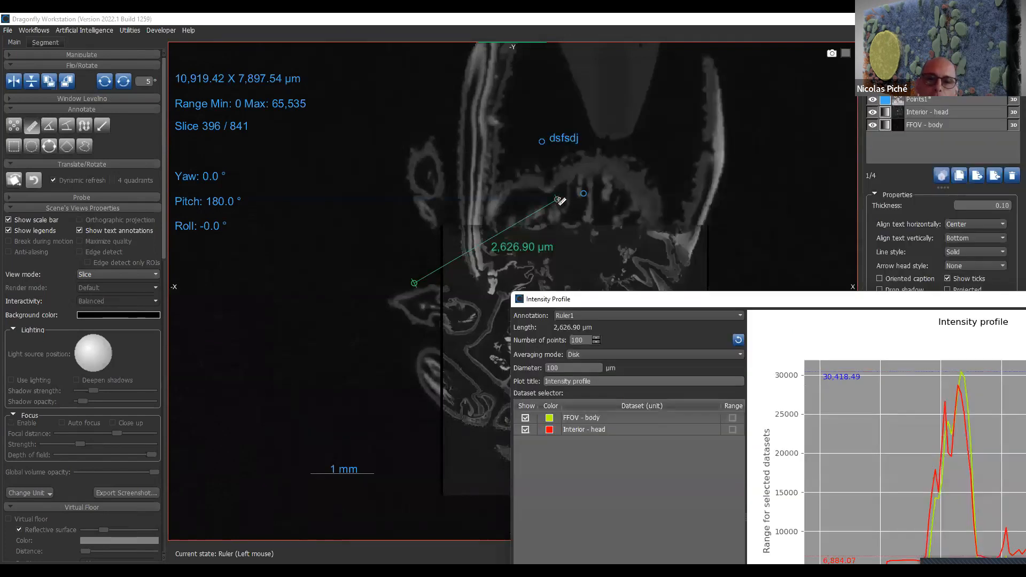
{"action": "mouse_move", "coordinate": [558, 200]}
{"action": "left_mouse_down"}
{"action": "mouse_move", "coordinate": [408, 137]}
{"action": "mouse_move", "coordinate": [602, 239]}
{"action": "mouse_move", "coordinate": [512, 142]}
{"action": "mouse_move", "coordinate": [600, 243]}
{"action": "mouse_move", "coordinate": [540, 208]}
{"action": "left_mouse_up"}
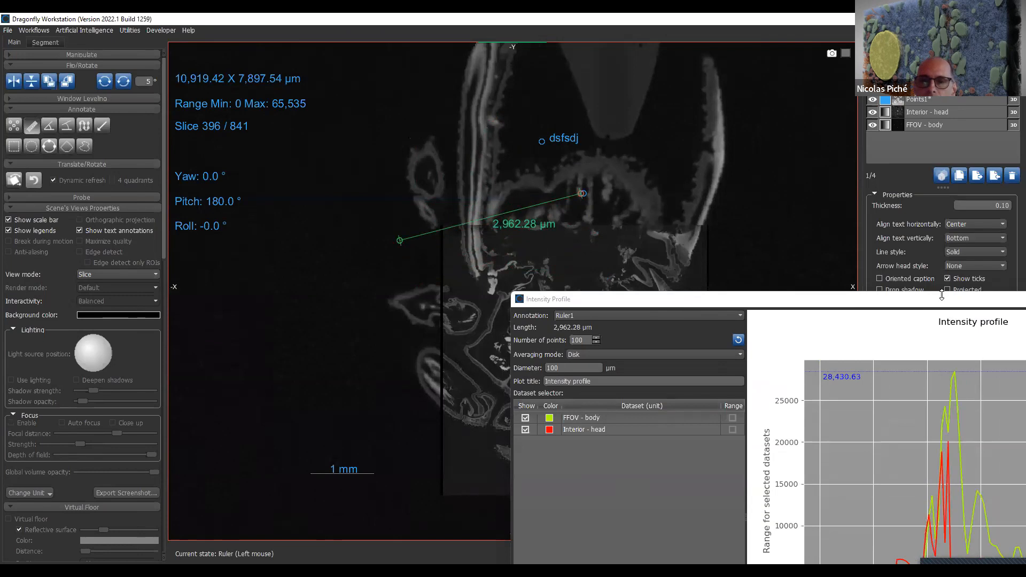
- Reposition the intensity profile window below the ruler and delete the ruler
{"action": "left_click_drag", "start_coordinate": [940, 293], "coordinate": [529, 287]}
{"action": "left_click_drag", "start_coordinate": [781, 287], "coordinate": [762, 224]}
{"action": "left_click_drag", "start_coordinate": [762, 225], "coordinate": [595, 280]}
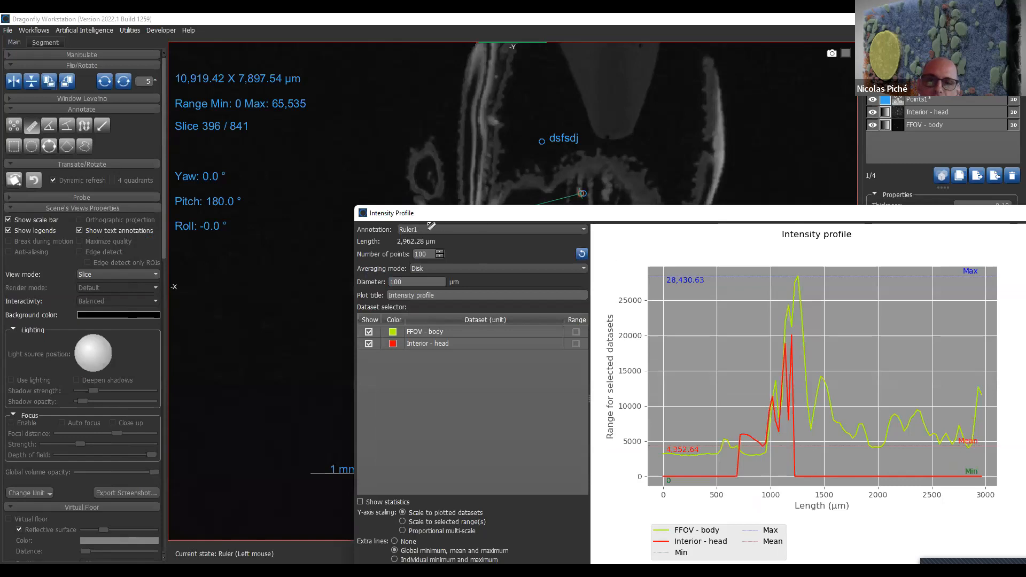
{"action": "left_click_drag", "start_coordinate": [400, 242], "coordinate": [402, 250]}
{"action": "left_click", "coordinate": [1012, 175]}
{"action": "left_click", "coordinate": [978, 93]}
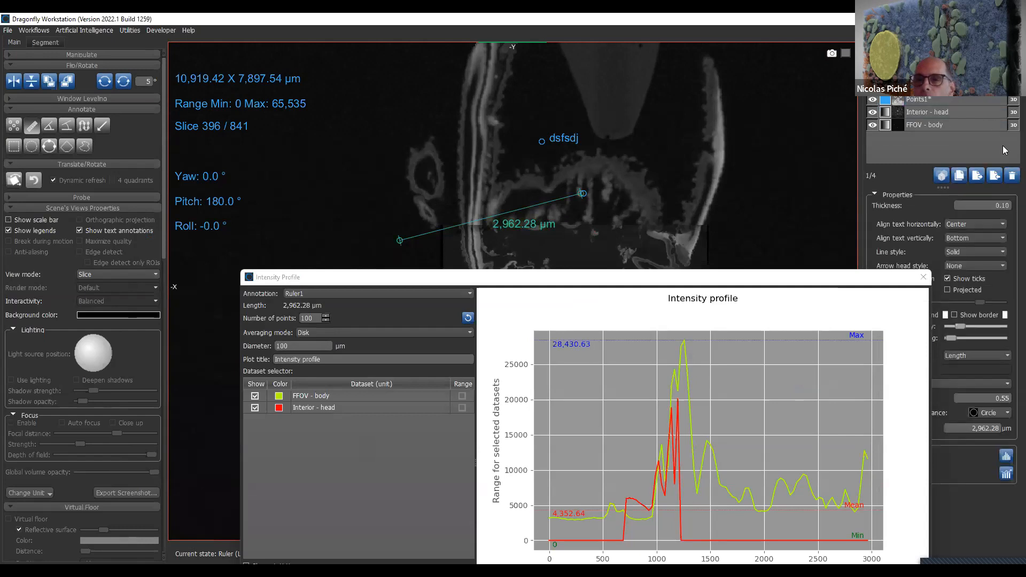
{"action": "left_click", "coordinate": [1012, 177]}
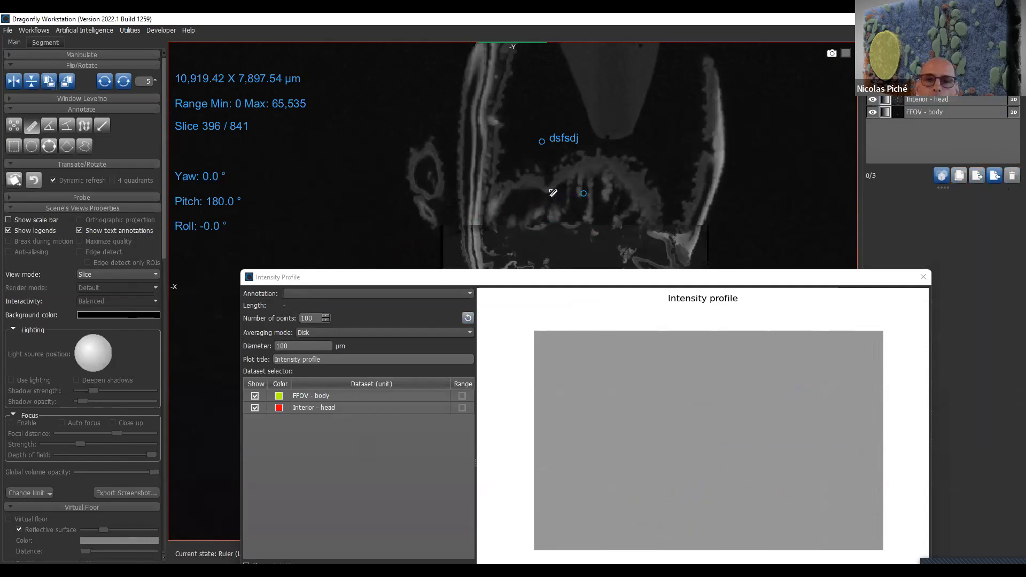
- Draw a new ruler about 2,527 µm long diagonally across the body wall and close the intensity profile after viewing its curves
{"action": "mouse_move", "coordinate": [555, 181]}
{"action": "left_mouse_down"}
{"action": "mouse_move", "coordinate": [504, 235]}
{"action": "mouse_move", "coordinate": [421, 267]}
{"action": "left_mouse_up"}
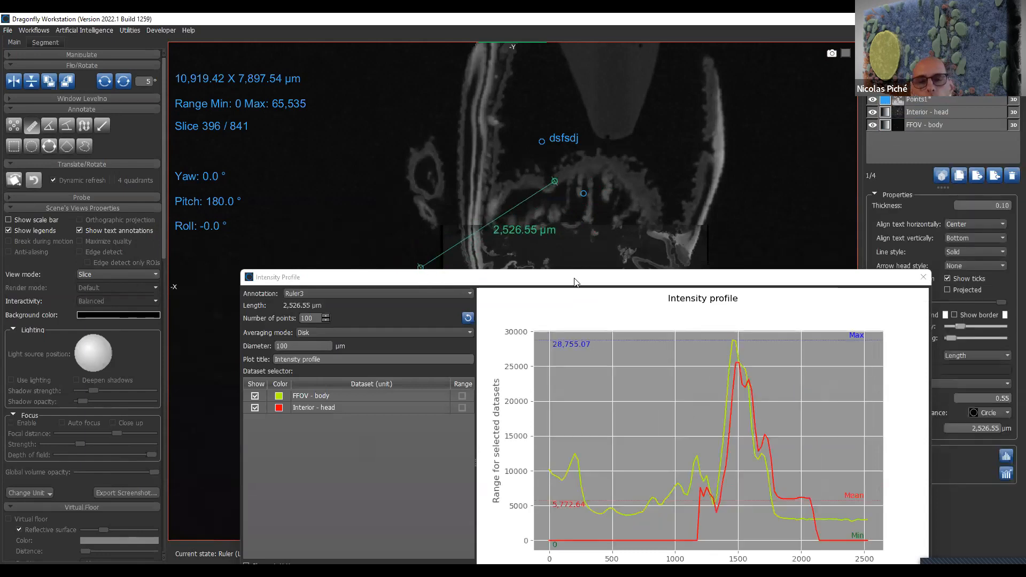
{"action": "left_click_drag", "start_coordinate": [574, 280], "coordinate": [573, 342]}
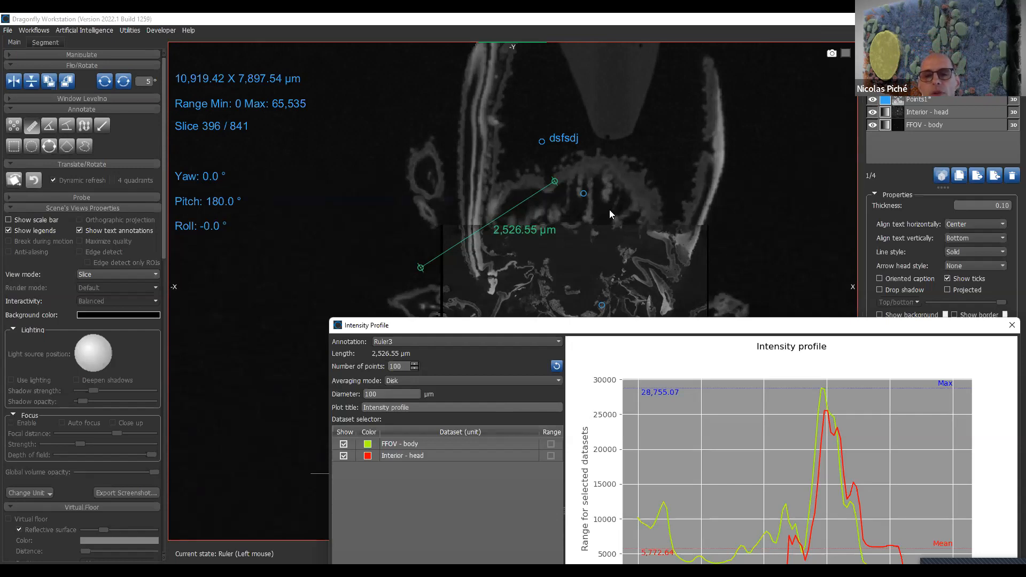
{"action": "left_click_drag", "start_coordinate": [940, 325], "coordinate": [753, 206]}
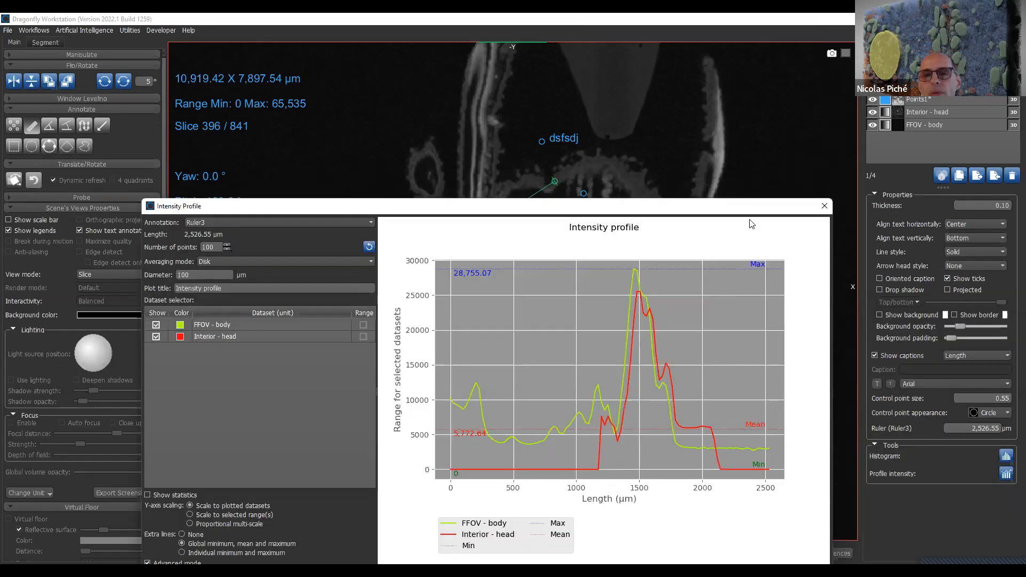
{"action": "left_click", "coordinate": [825, 210]}
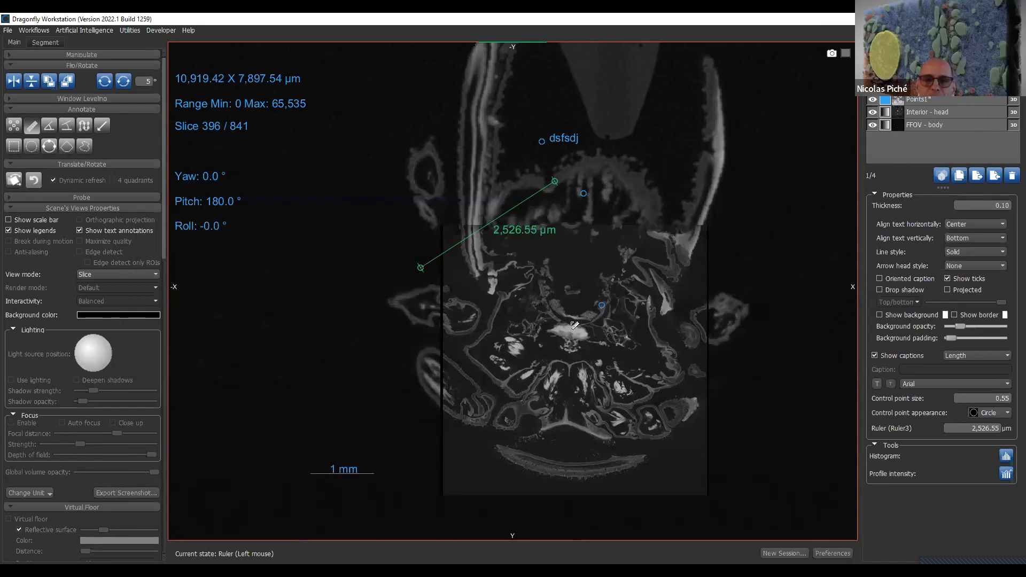
- Shift the ruler down to the upper edge of the head and delete it
{"action": "left_click_drag", "start_coordinate": [521, 210], "coordinate": [531, 251]}
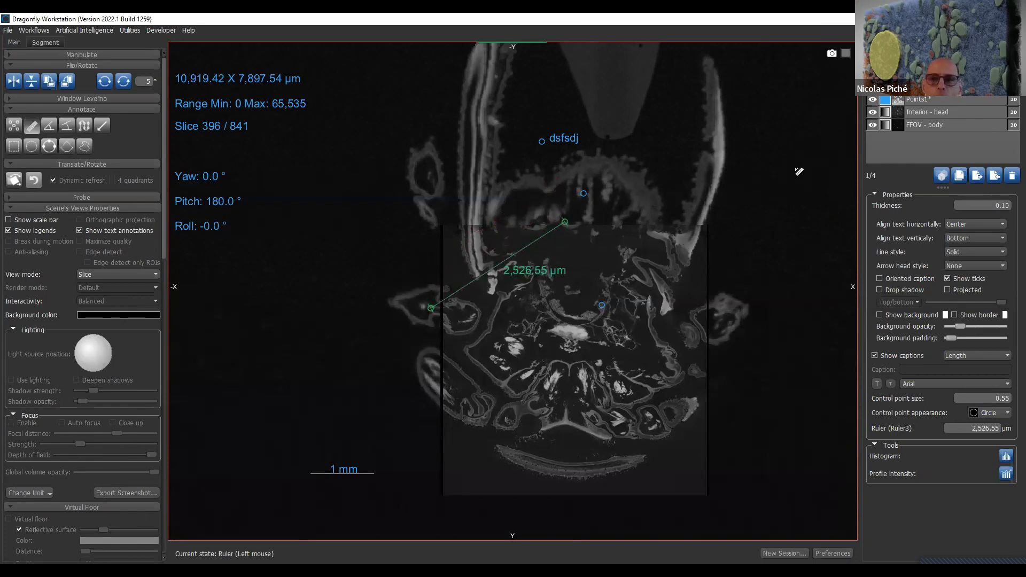
{"action": "left_click", "coordinate": [1011, 174]}
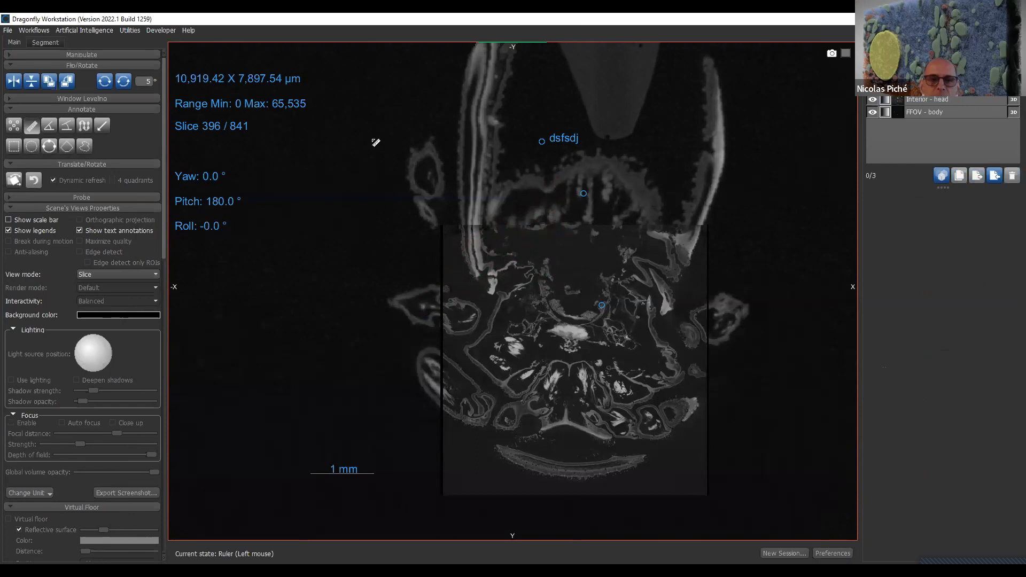
- Expand the Manipulate section and tilt the slice plane obliquely to about yaw -65.3°, pitch 135.5° and roll -65.3°
{"action": "left_click", "coordinate": [103, 55]}
{"action": "left_click", "coordinate": [84, 74]}
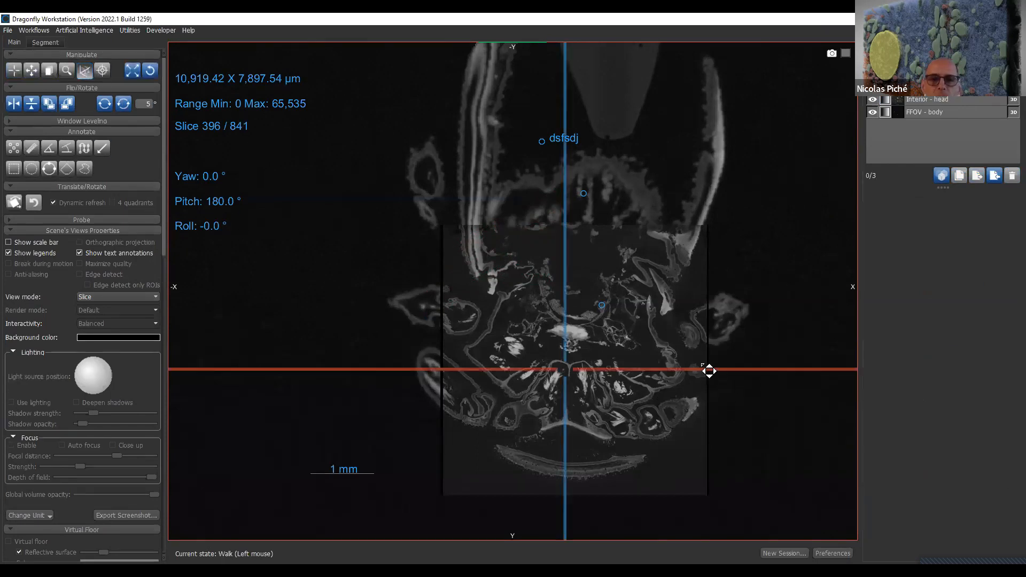
{"action": "left_click_drag", "start_coordinate": [580, 304], "coordinate": [516, 310]}
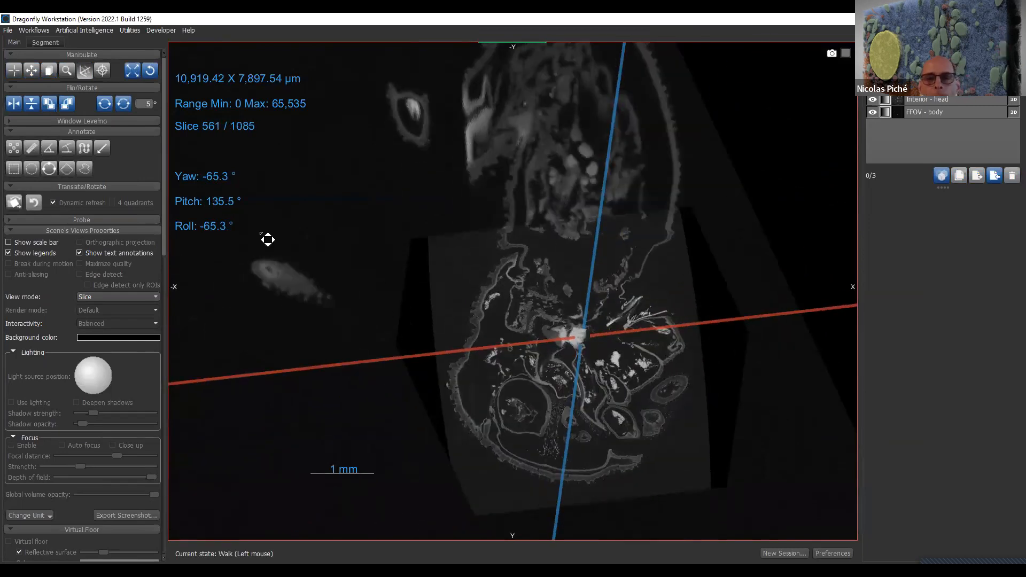
- Draw a ruler about 6,499 µm long diagonally across the whole head and open its intensity profile
{"action": "left_click", "coordinate": [27, 148]}
{"action": "left_click_drag", "start_coordinate": [421, 209], "coordinate": [764, 444]}
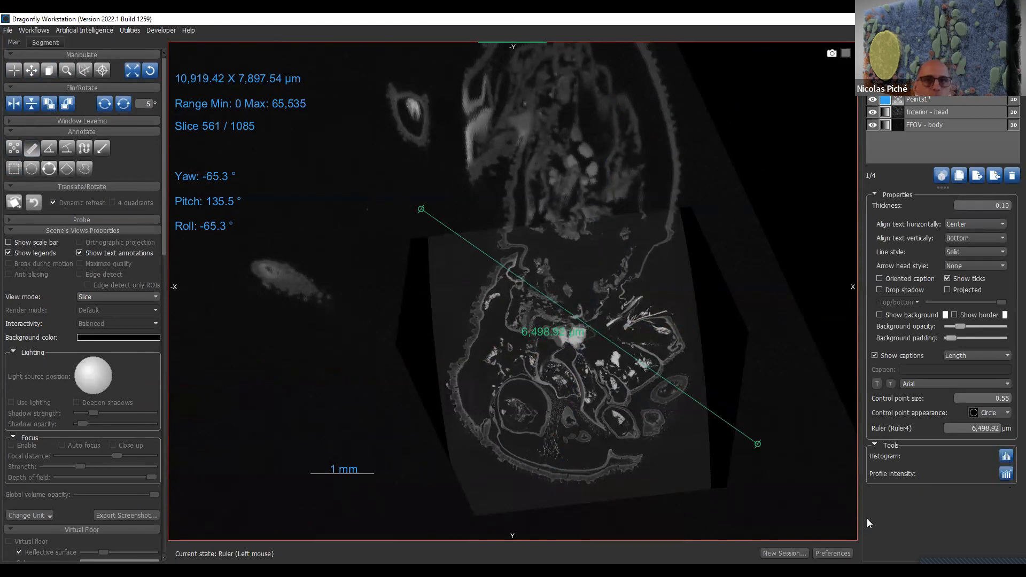
{"action": "left_click", "coordinate": [1006, 473]}
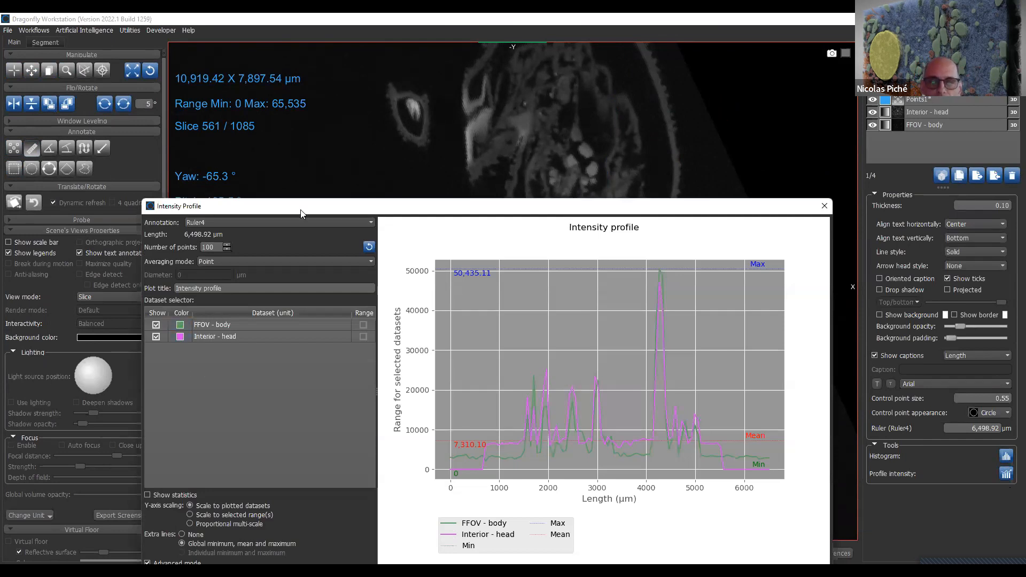
{"action": "left_click_drag", "start_coordinate": [378, 210], "coordinate": [327, 109]}
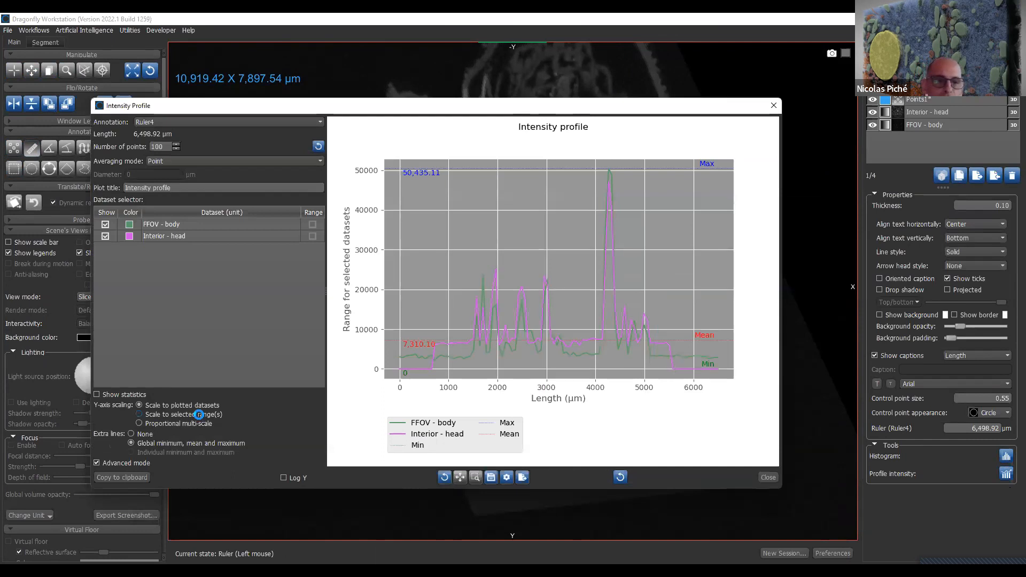
- Try Proportional multi-scale on the profile's Y-axis, restore Scale to plotted datasets and close the profile
{"action": "left_click", "coordinate": [196, 422]}
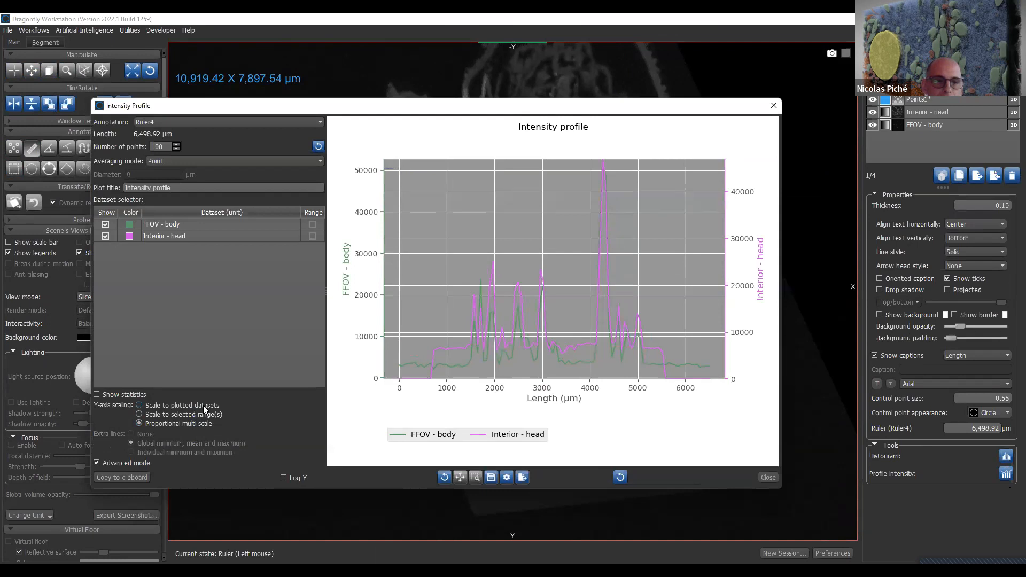
{"action": "left_click", "coordinate": [204, 406]}
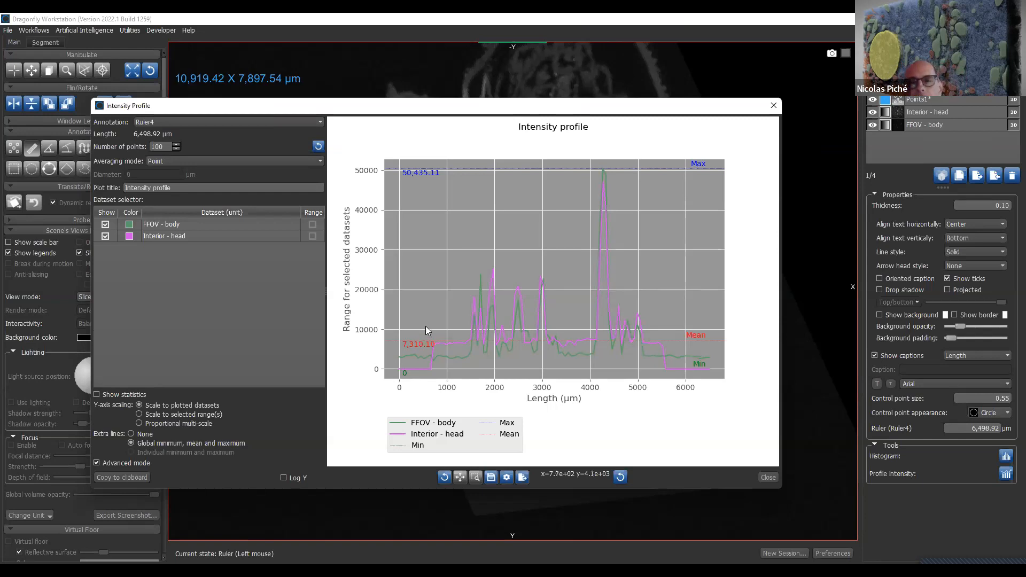
{"action": "left_click", "coordinate": [773, 107]}
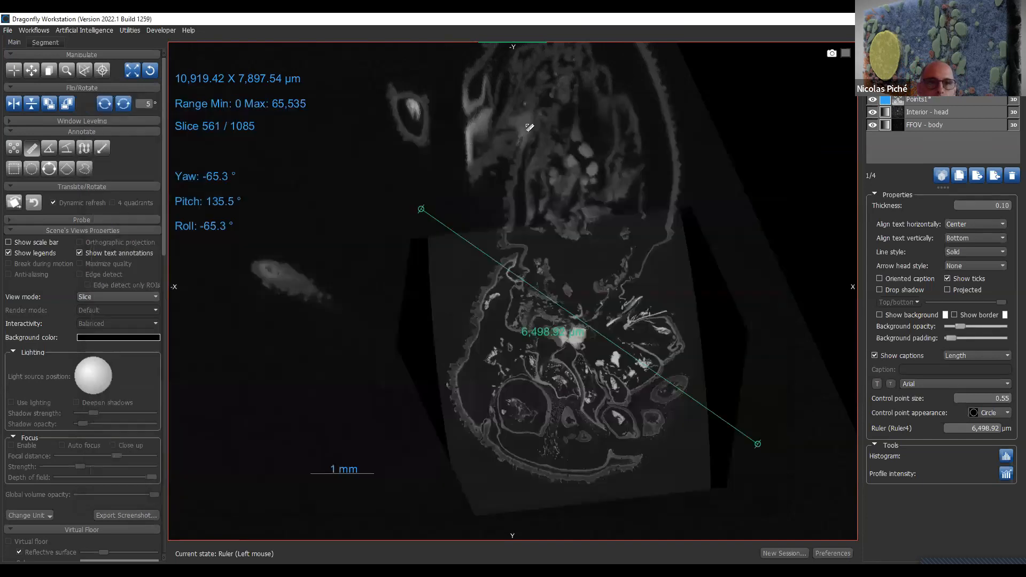
- Draw an angle annotation of about 61.7° with its vertex beside the body and its arms spanning the body and head
{"action": "left_click", "coordinate": [49, 149]}
{"action": "left_click", "coordinate": [561, 96]}
{"action": "left_click", "coordinate": [438, 186]}
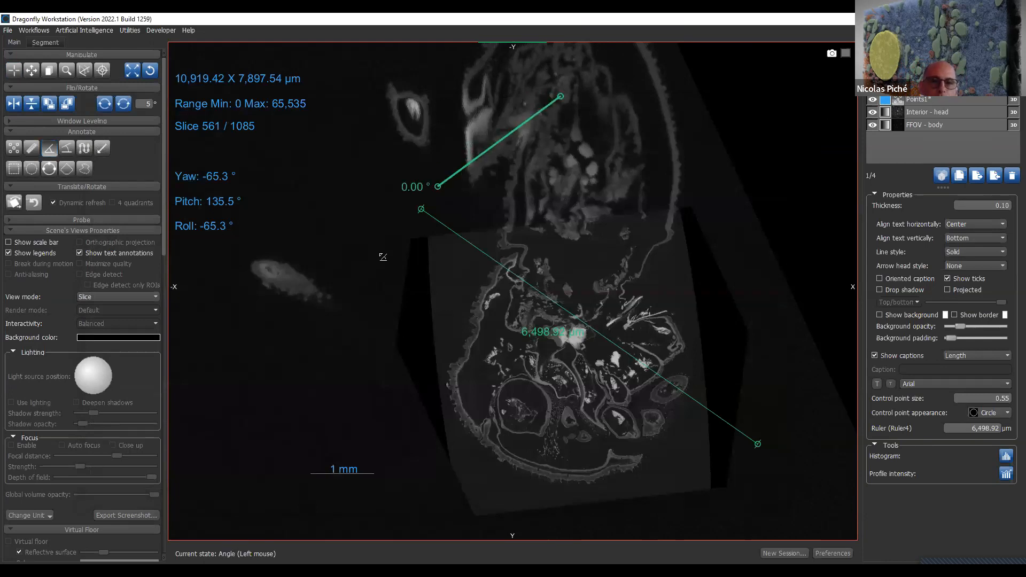
{"action": "left_click", "coordinate": [707, 314]}
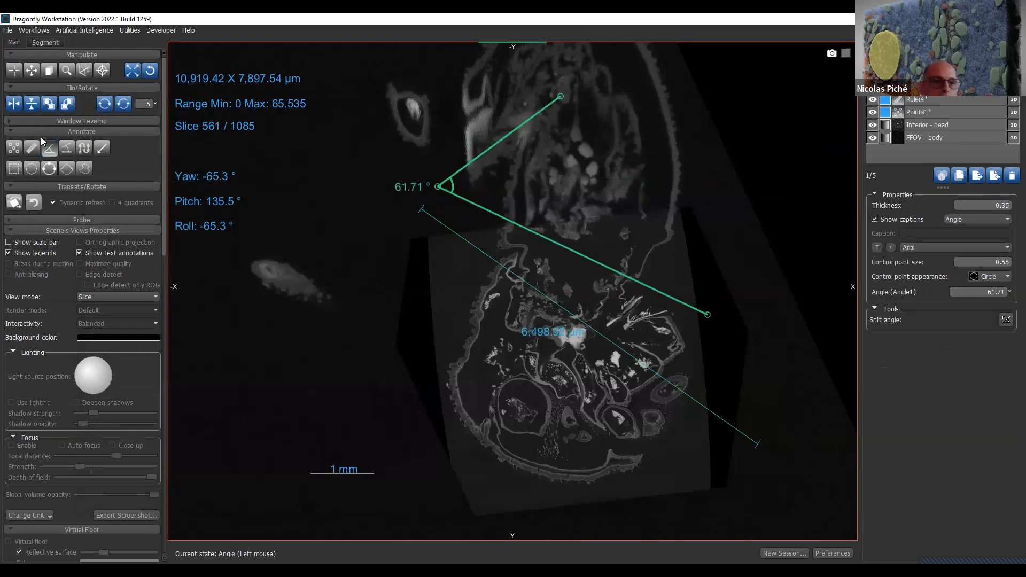
- Draw a split angle of about 11.4° from the small appendage around to the middle of the body
{"action": "left_click", "coordinate": [66, 148]}
{"action": "left_click", "coordinate": [444, 111]}
{"action": "left_click", "coordinate": [333, 164]}
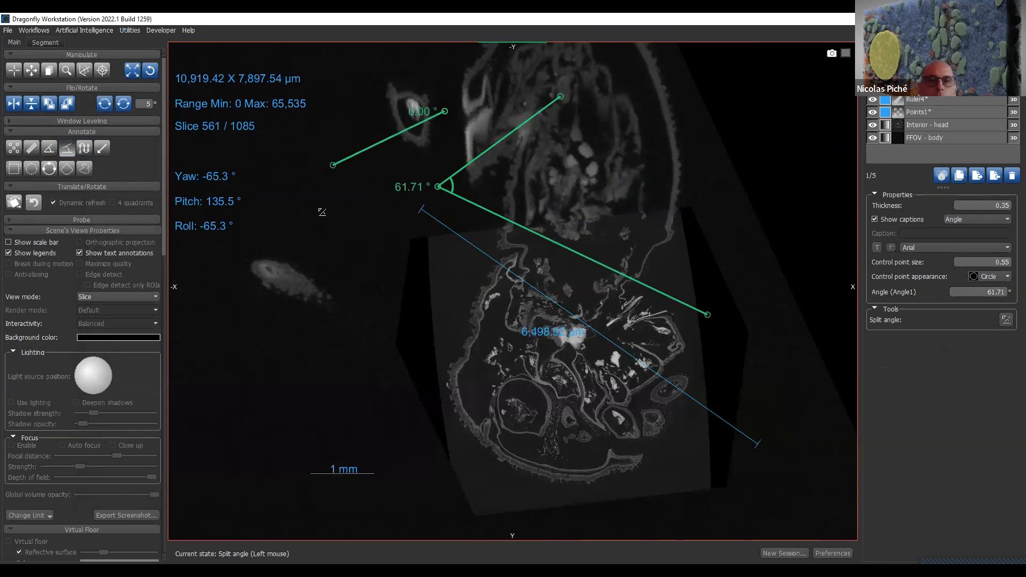
{"action": "left_click", "coordinate": [340, 241]}
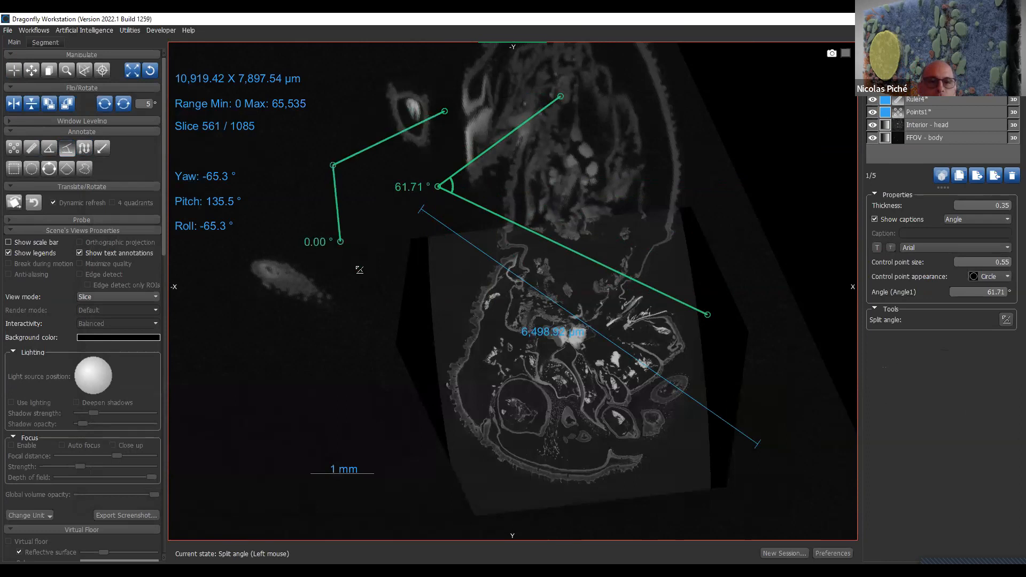
{"action": "left_click", "coordinate": [618, 171]}
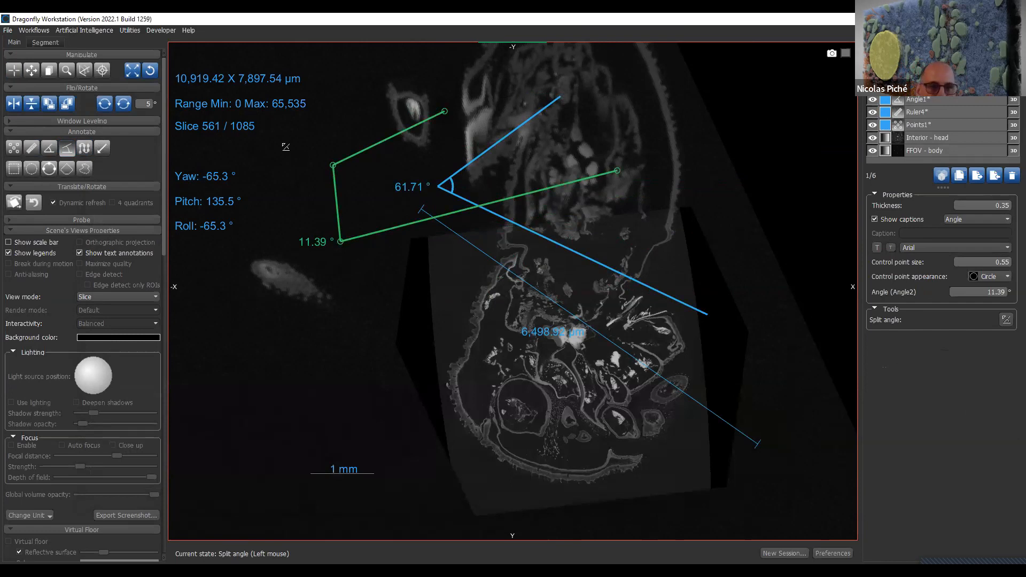
- Draw an open curved path about 13,935 µm long through the body and head, view its intensity profile and close it
{"action": "left_click", "coordinate": [84, 148]}
{"action": "mouse_move", "coordinate": [504, 59]}
{"action": "left_mouse_down"}
{"action": "mouse_move", "coordinate": [689, 136]}
{"action": "mouse_move", "coordinate": [446, 420]}
{"action": "mouse_move", "coordinate": [537, 462]}
{"action": "left_mouse_up"}
{"action": "mouse_move", "coordinate": [703, 153]}
{"action": "left_mouse_down"}
{"action": "mouse_move", "coordinate": [689, 168]}
{"action": "mouse_move", "coordinate": [717, 148]}
{"action": "left_mouse_up"}
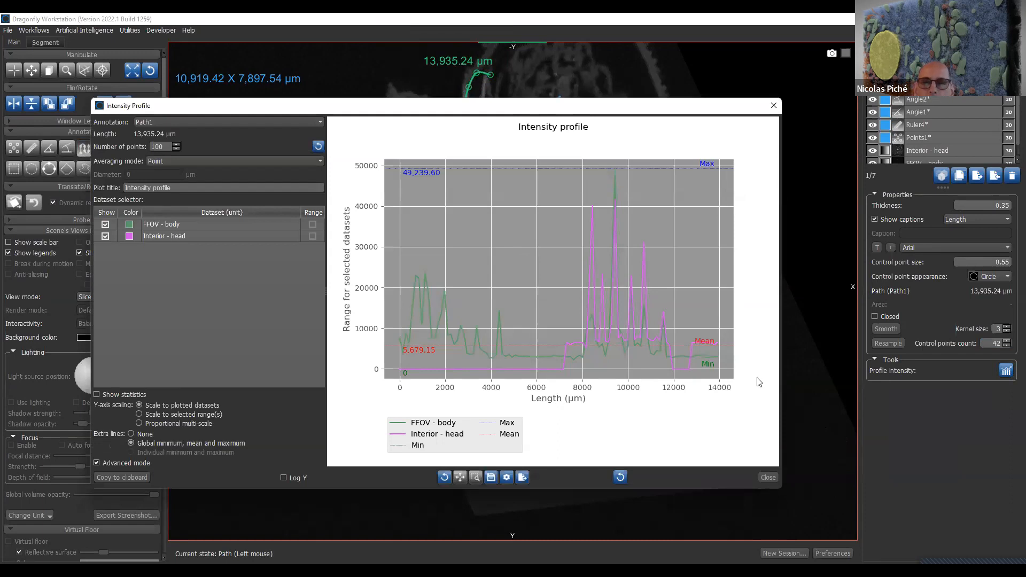
{"action": "left_click", "coordinate": [773, 106]}
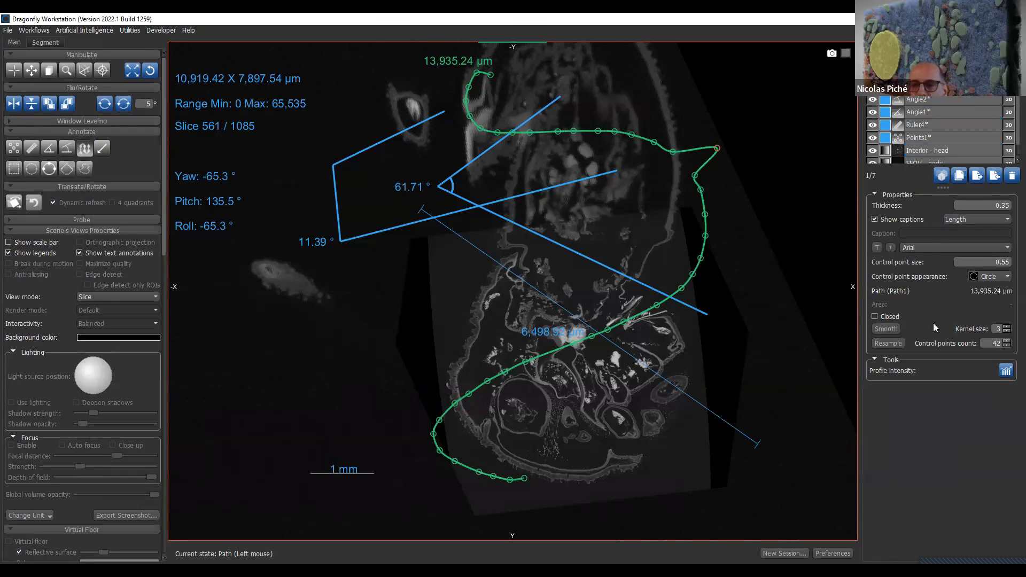
- Smooth the open path repeatedly into a gentle S-curve about 9,266 µm long
{"action": "left_click", "coordinate": [889, 329]}
{"action": "left_click", "coordinate": [889, 330]}
{"action": "left_click", "coordinate": [890, 329]}
{"action": "left_click", "coordinate": [889, 329]}
{"action": "left_click", "coordinate": [889, 329]}
{"action": "left_click", "coordinate": [889, 329]}
{"action": "left_click", "coordinate": [889, 329]}
{"action": "left_click", "coordinate": [890, 329]}
{"action": "left_click", "coordinate": [890, 330]}
{"action": "left_click", "coordinate": [889, 330]}
{"action": "left_click", "coordinate": [889, 330]}
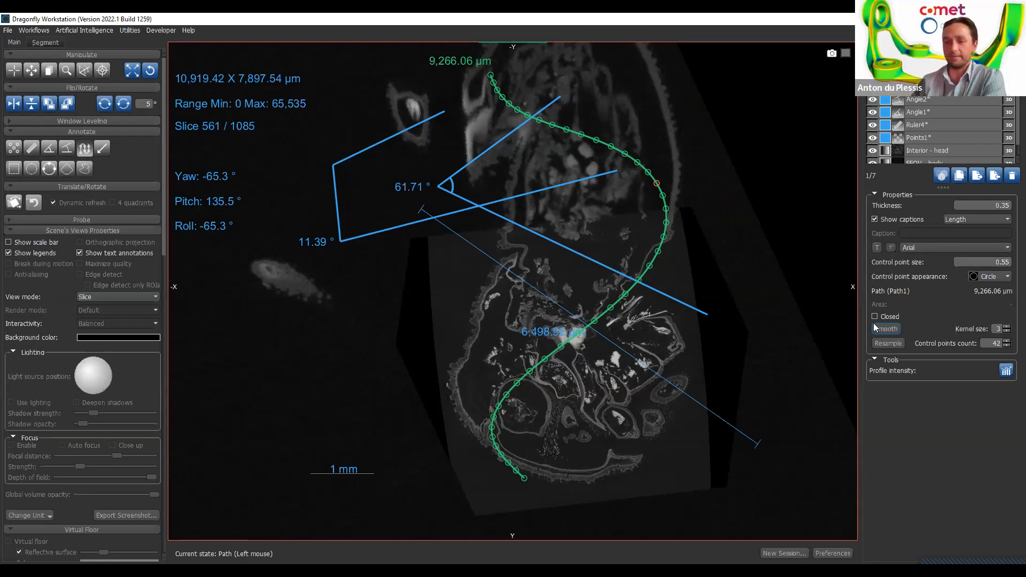
- Delete all five annotations, including the points, ruler, angles and path, and reset the slice view
{"action": "left_click", "coordinate": [957, 137], "text": "shift"}
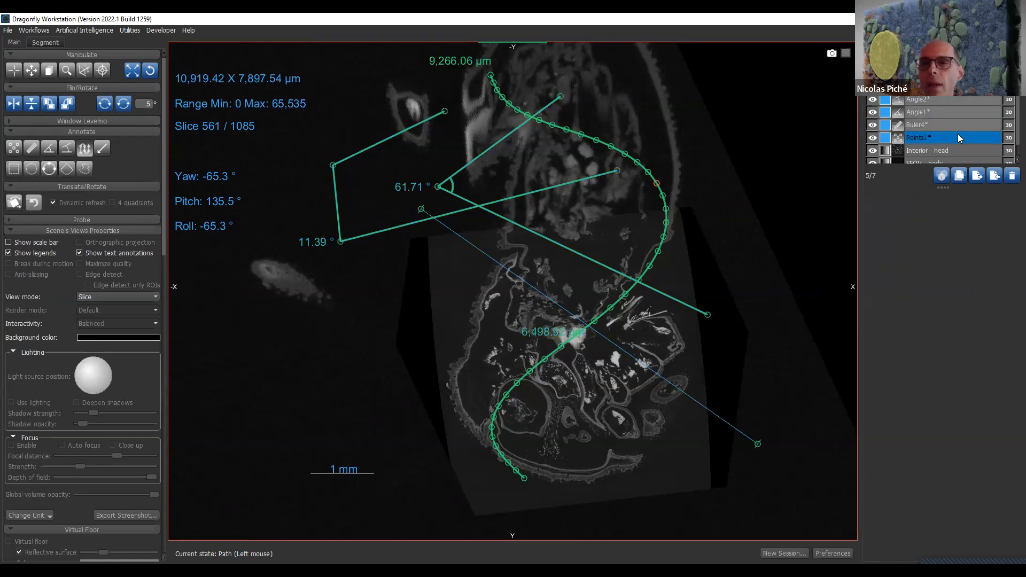
{"action": "left_click", "coordinate": [1011, 177]}
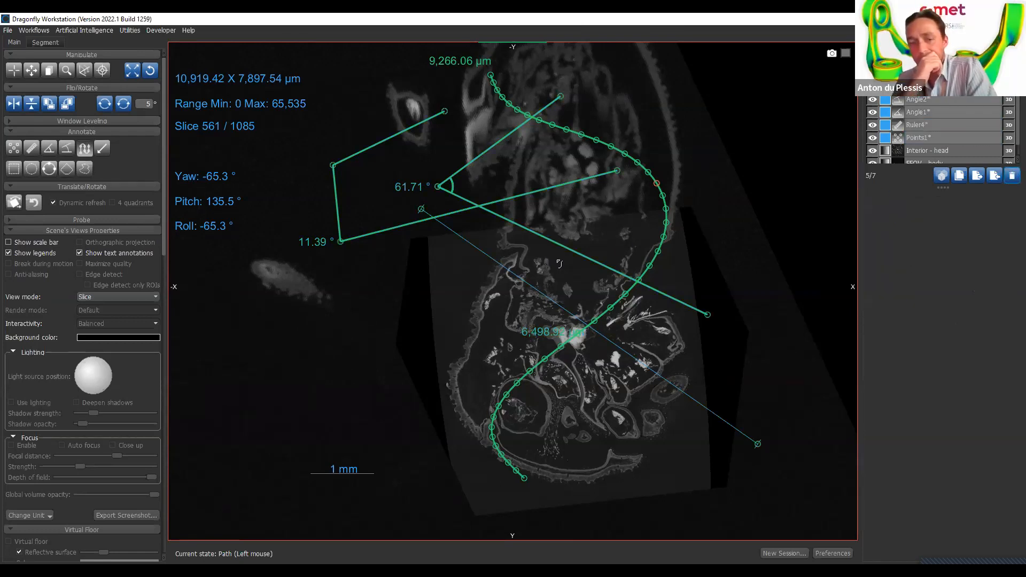
{"action": "left_click", "coordinate": [150, 71]}
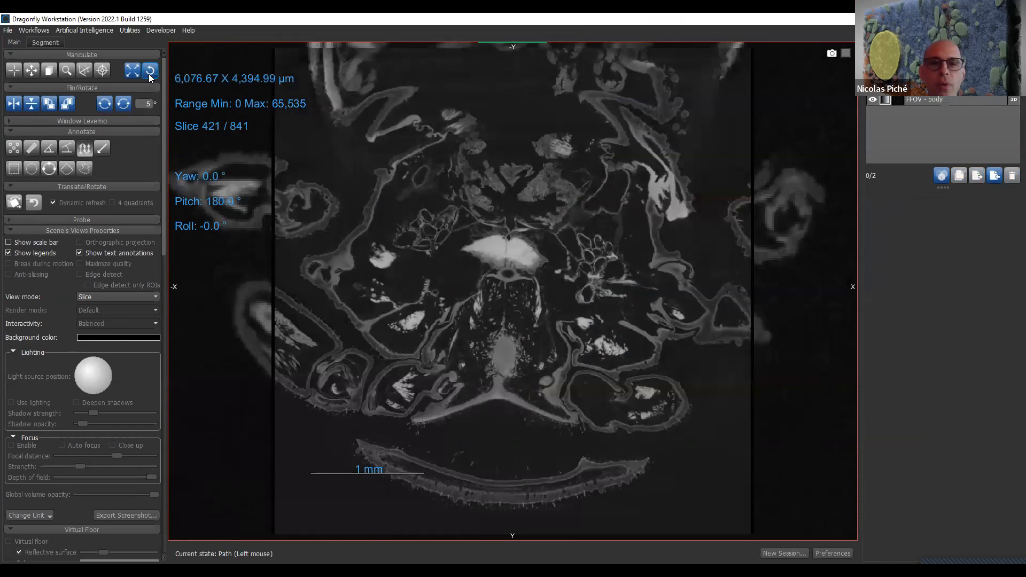
- Select the Interior - head dataset, try it beneath FFOV - body in the display order, and return it to the top
{"action": "left_click", "coordinate": [946, 98]}
{"action": "left_click", "coordinate": [950, 88]}
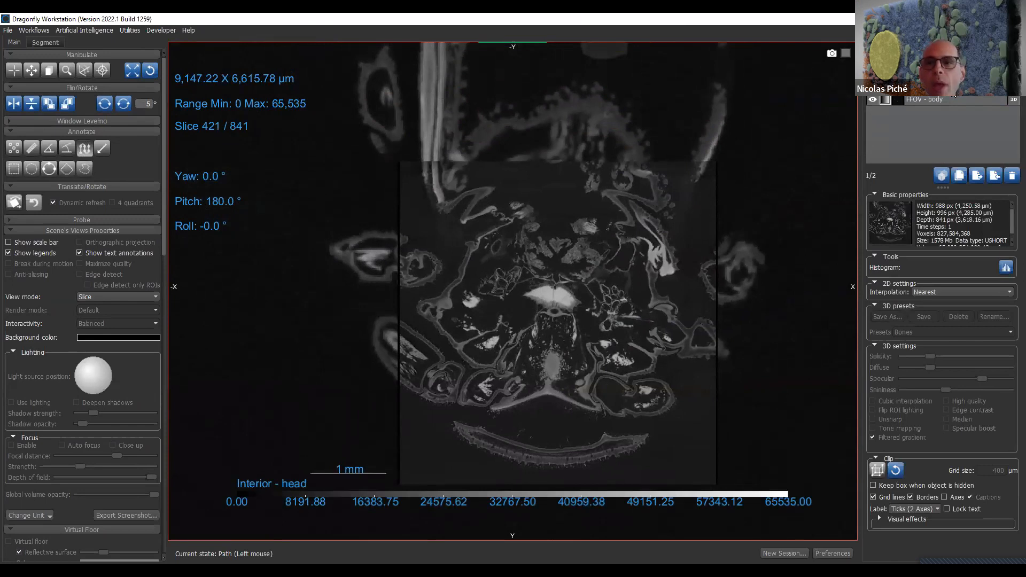
{"action": "left_click_drag", "start_coordinate": [951, 87], "coordinate": [962, 99]}
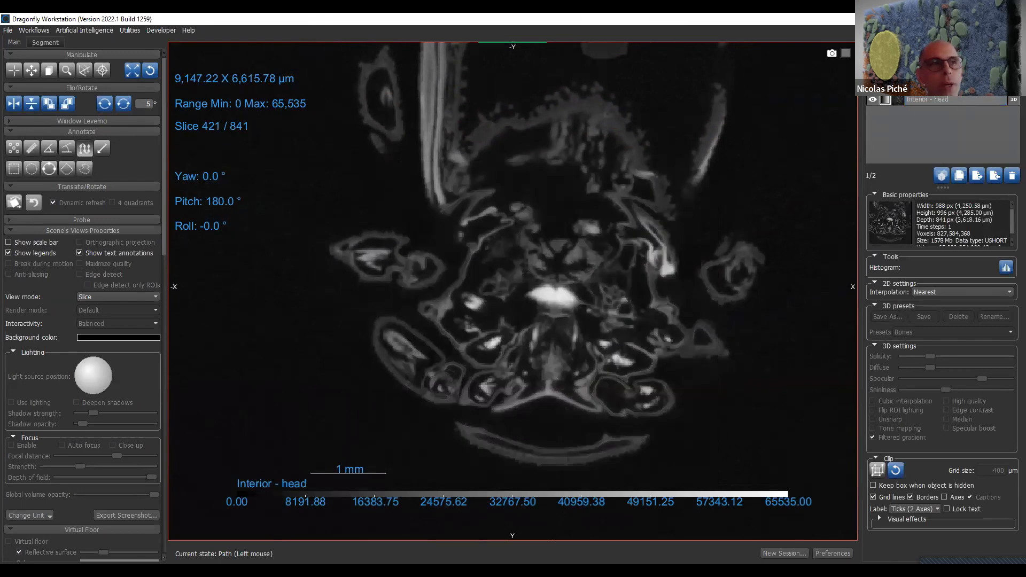
{"action": "left_click", "coordinate": [945, 101]}
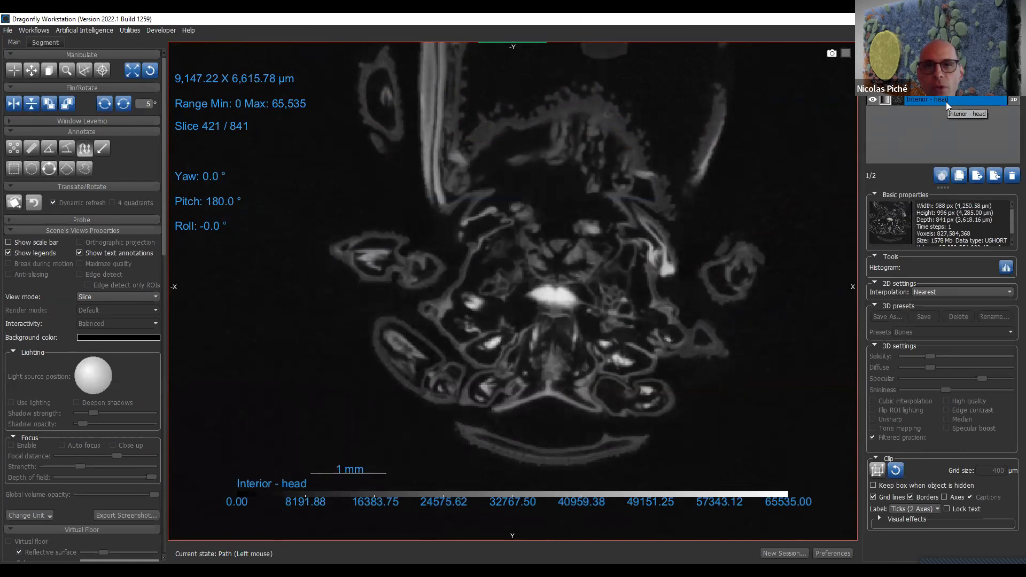
{"action": "left_click_drag", "start_coordinate": [946, 102], "coordinate": [947, 81]}
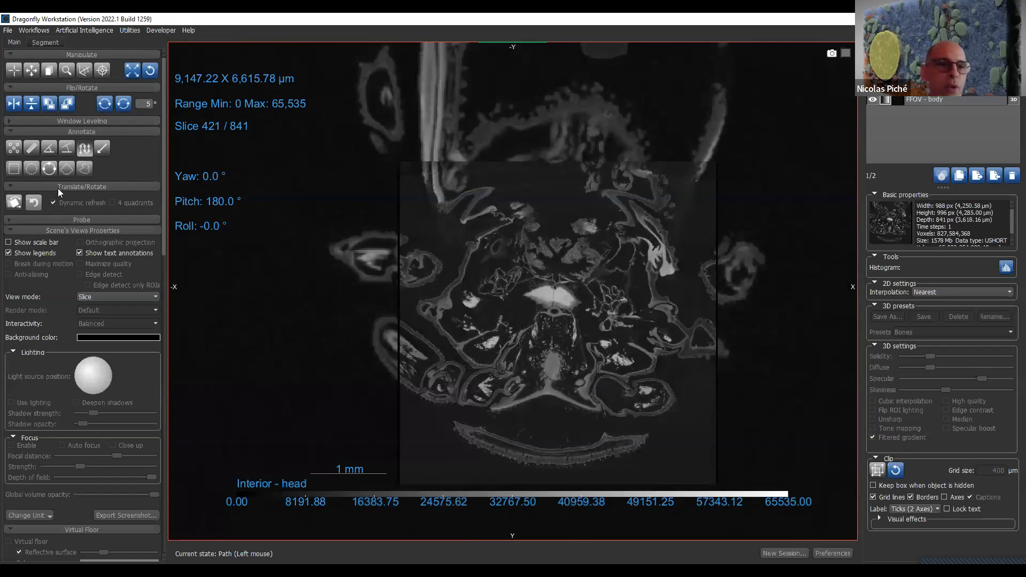
- Apply the cool lookup table to the Interior - head dataset
{"action": "left_click", "coordinate": [111, 122]}
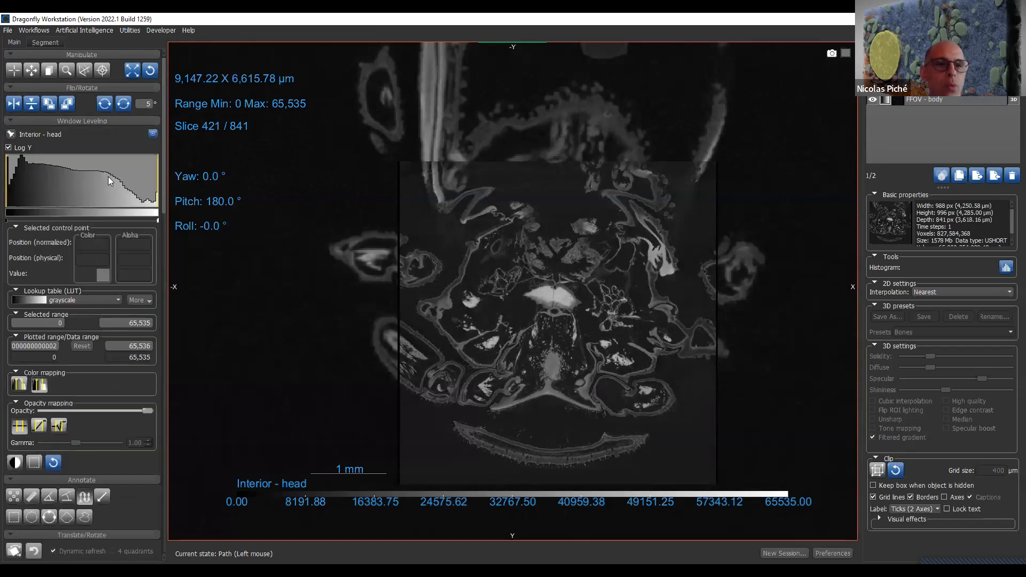
{"action": "left_click", "coordinate": [118, 300]}
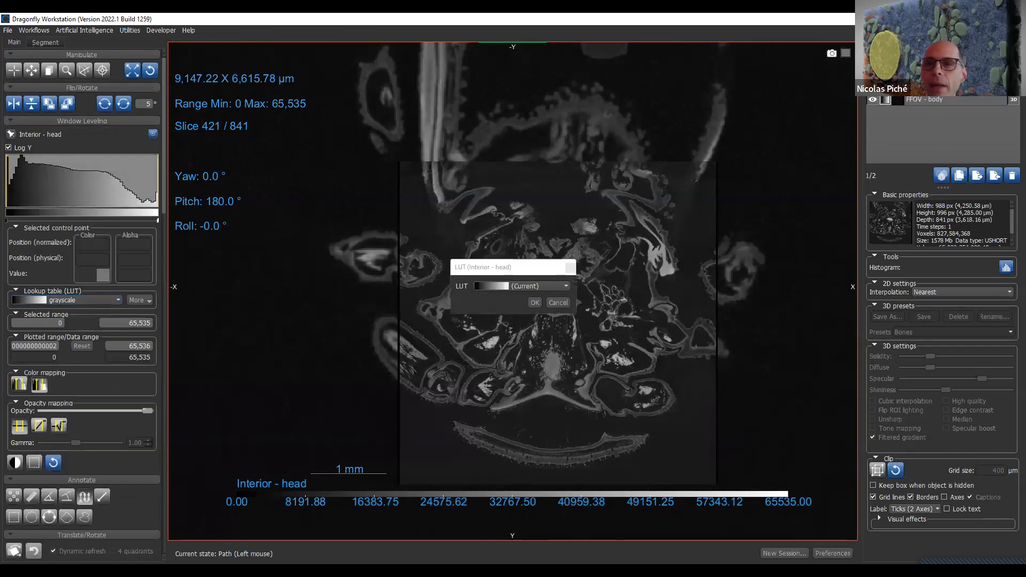
{"action": "left_click", "coordinate": [538, 284]}
{"action": "scroll", "coordinate": [534, 316], "scroll_direction": "down", "scroll_amount": 3}
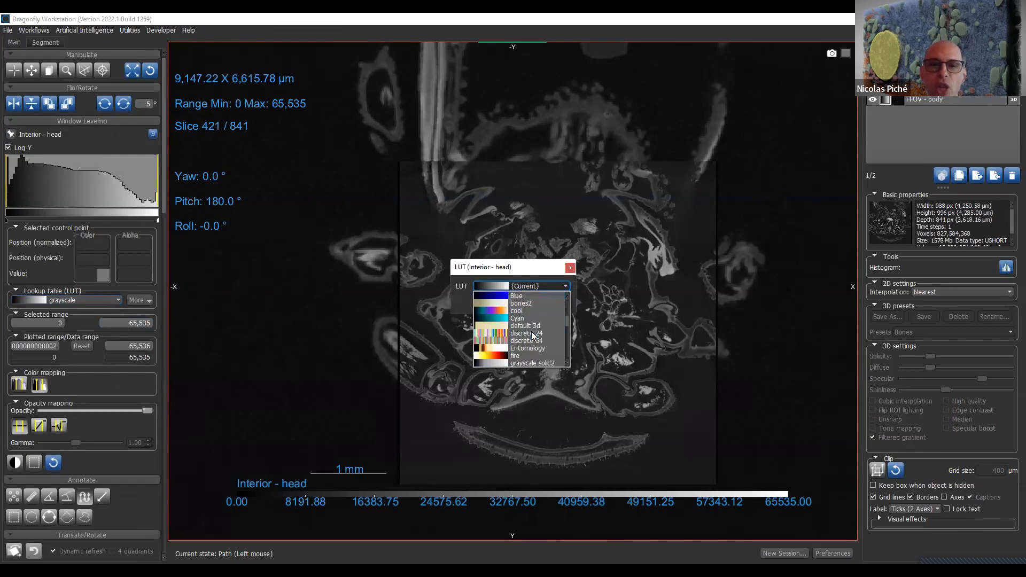
{"action": "left_click", "coordinate": [544, 311]}
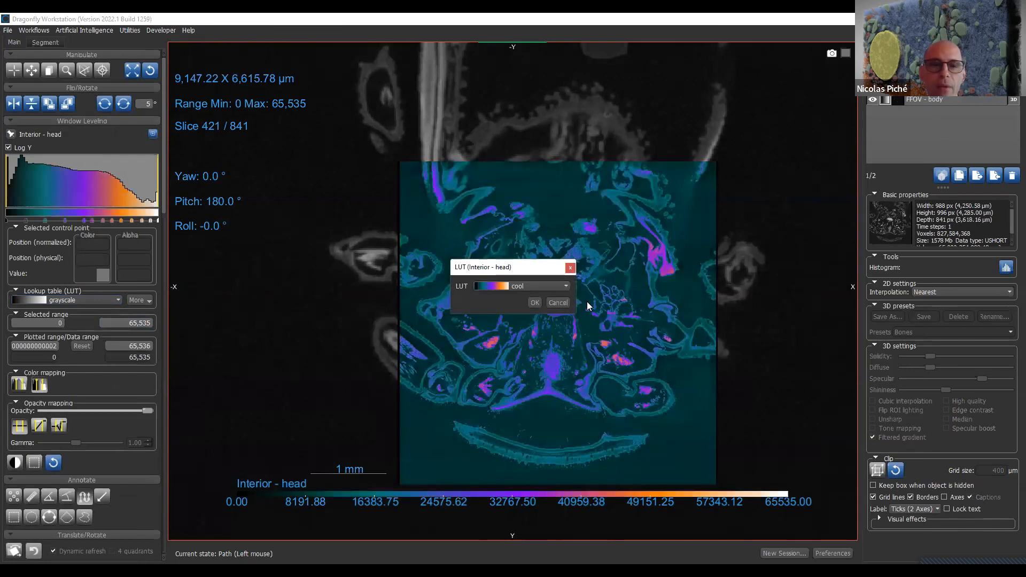
{"action": "left_click", "coordinate": [533, 303]}
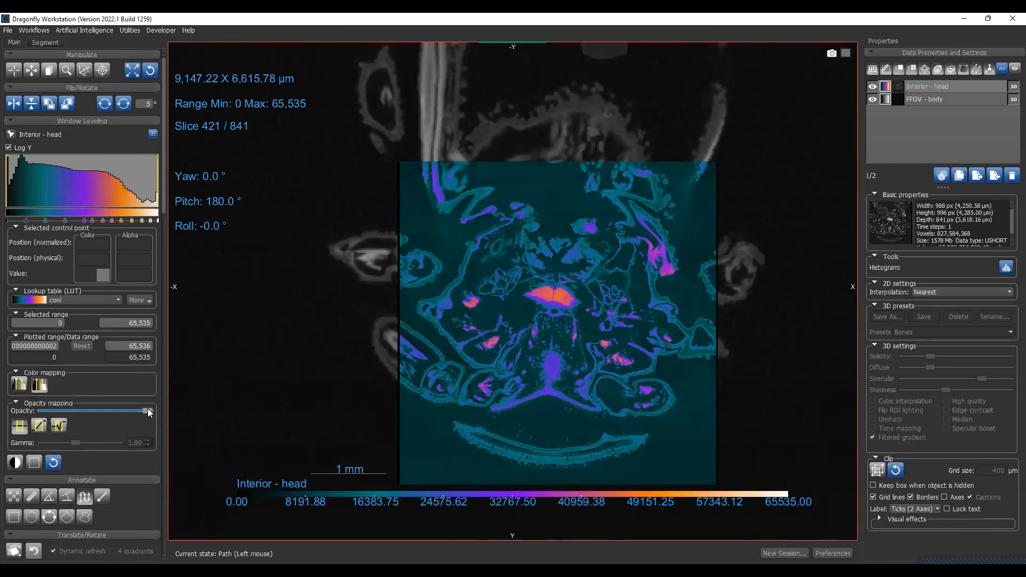
- Try several opacity levels on Interior - head to blend it with FFOV - body, leaving it slightly transparent
{"action": "left_click_drag", "start_coordinate": [128, 409], "coordinate": [71, 411]}
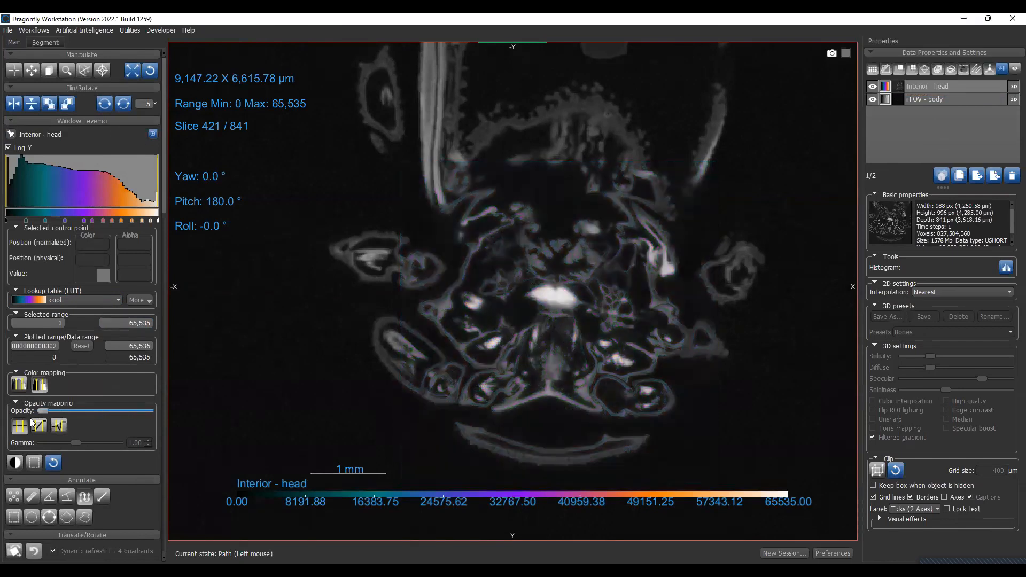
{"action": "left_click_drag", "start_coordinate": [200, 418], "coordinate": [186, 411]}
{"action": "left_click_drag", "start_coordinate": [59, 410], "coordinate": [14, 410]}
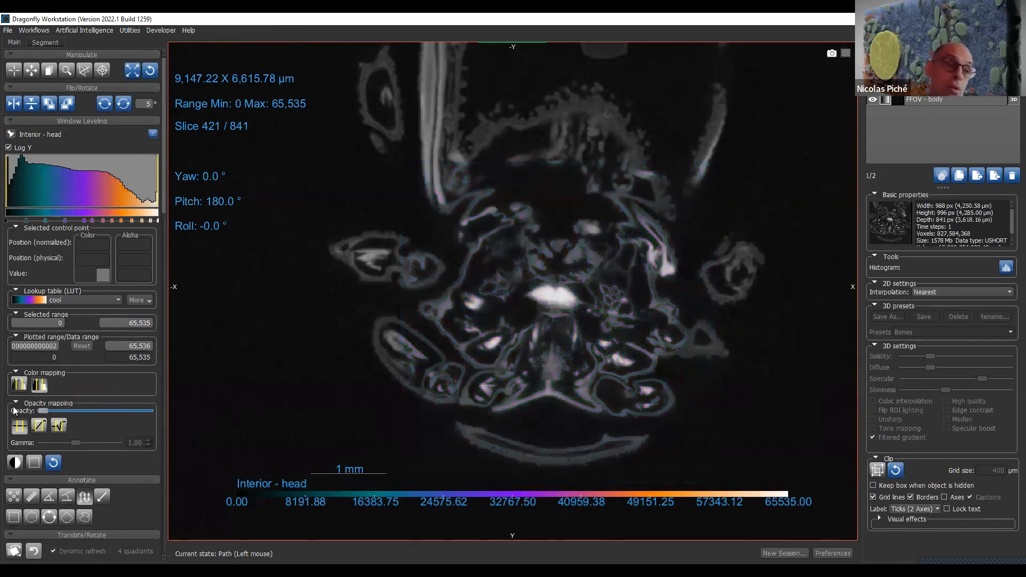
{"action": "left_click_drag", "start_coordinate": [106, 412], "coordinate": [164, 409]}
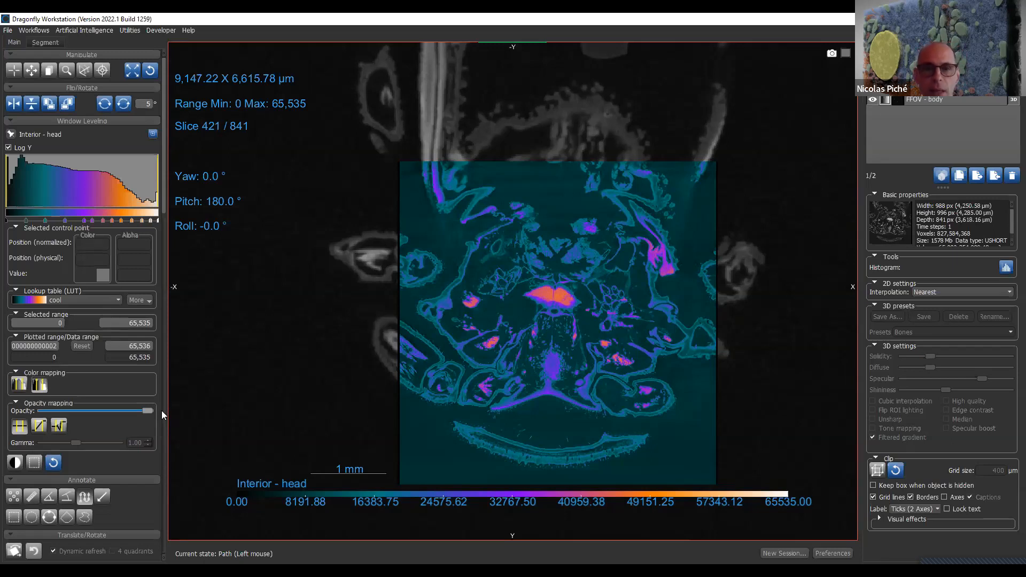
{"action": "left_click_drag", "start_coordinate": [127, 416], "coordinate": [97, 413]}
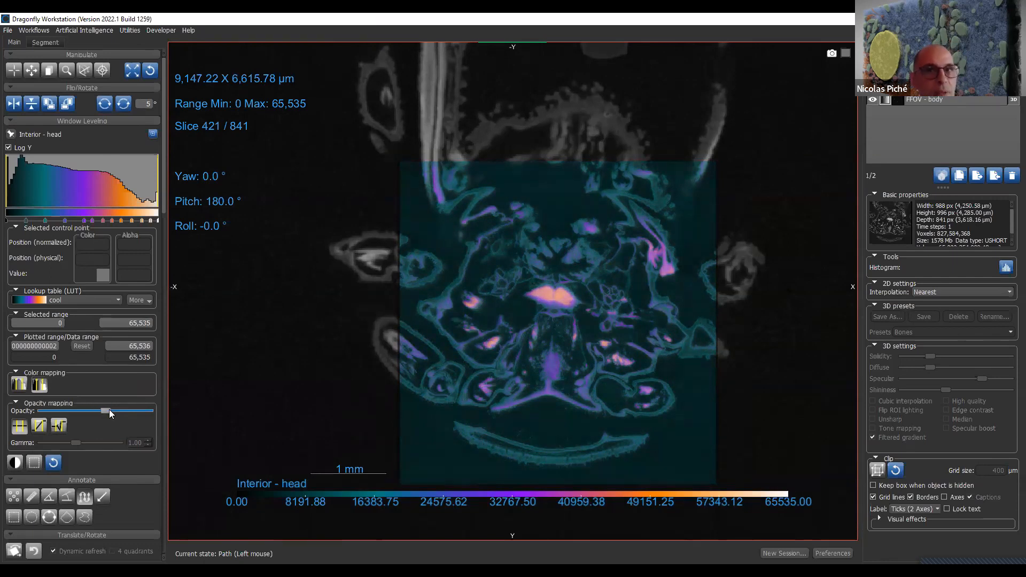
{"action": "left_click_drag", "start_coordinate": [113, 410], "coordinate": [152, 415]}
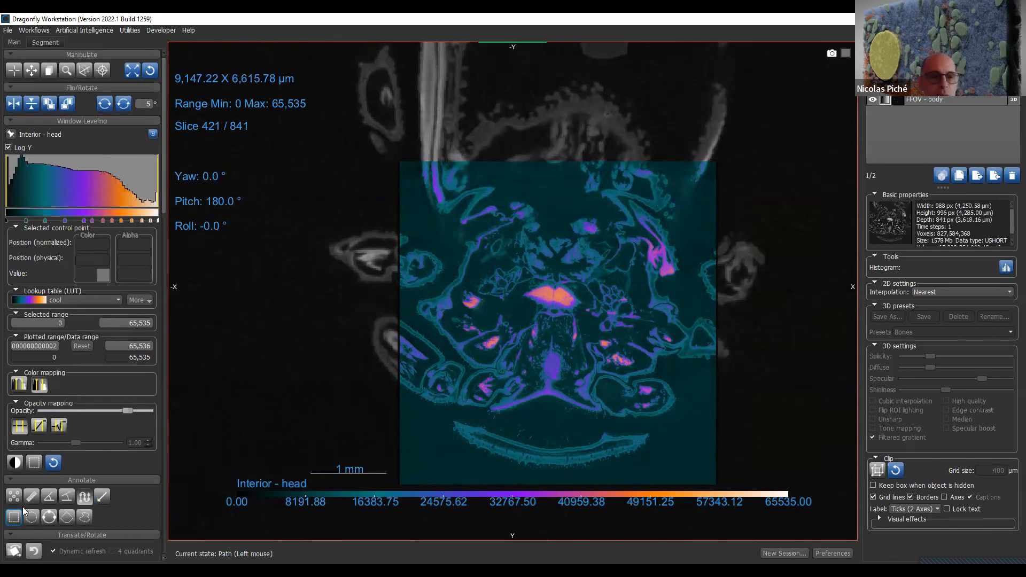
{"action": "left_click", "coordinate": [102, 121]}
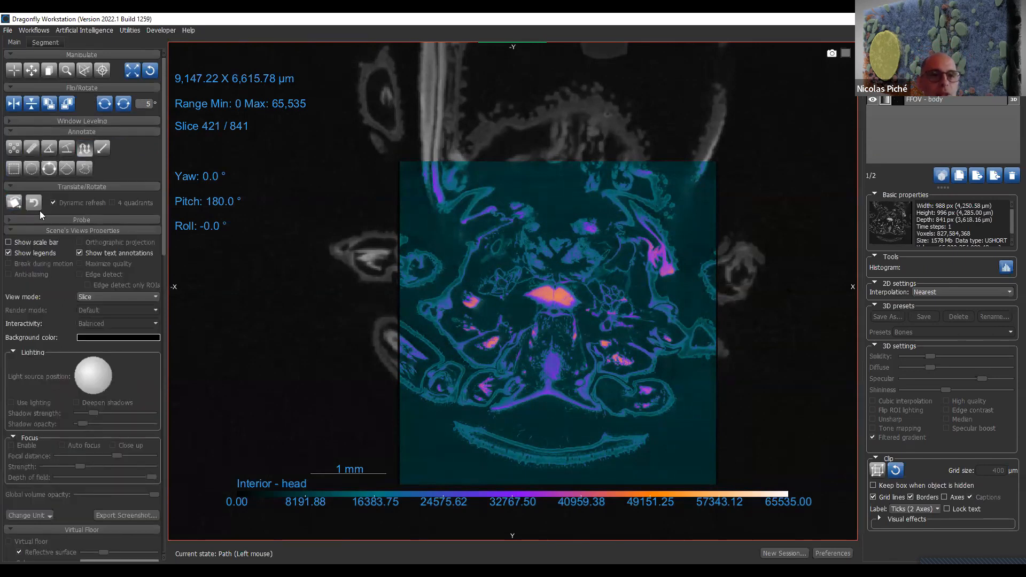
- Draw a ruler about 936 µm long across the upper-left corner of the Interior - head region and open its intensity profile
{"action": "left_click", "coordinate": [36, 152]}
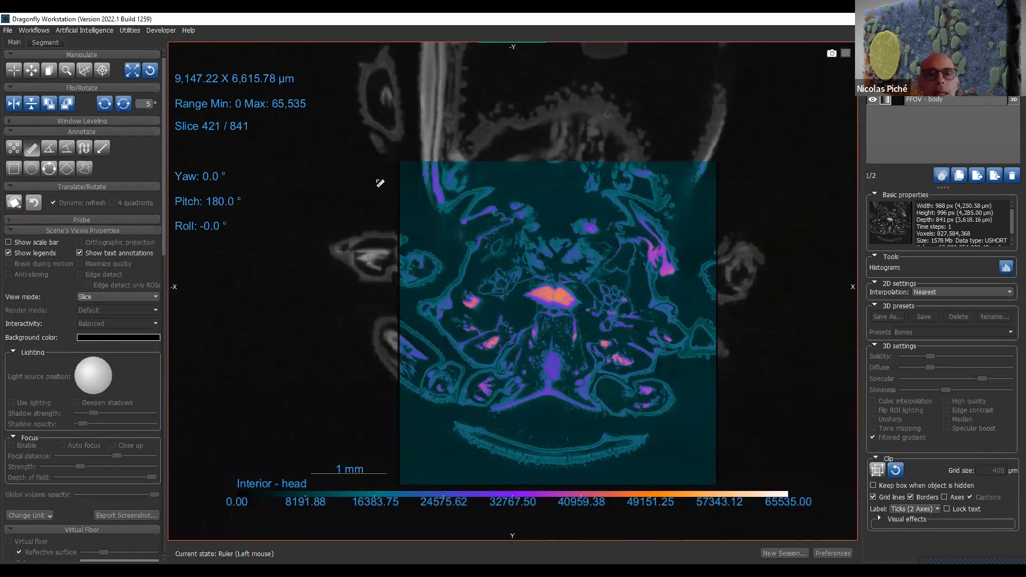
{"action": "left_click_drag", "start_coordinate": [410, 174], "coordinate": [482, 173]}
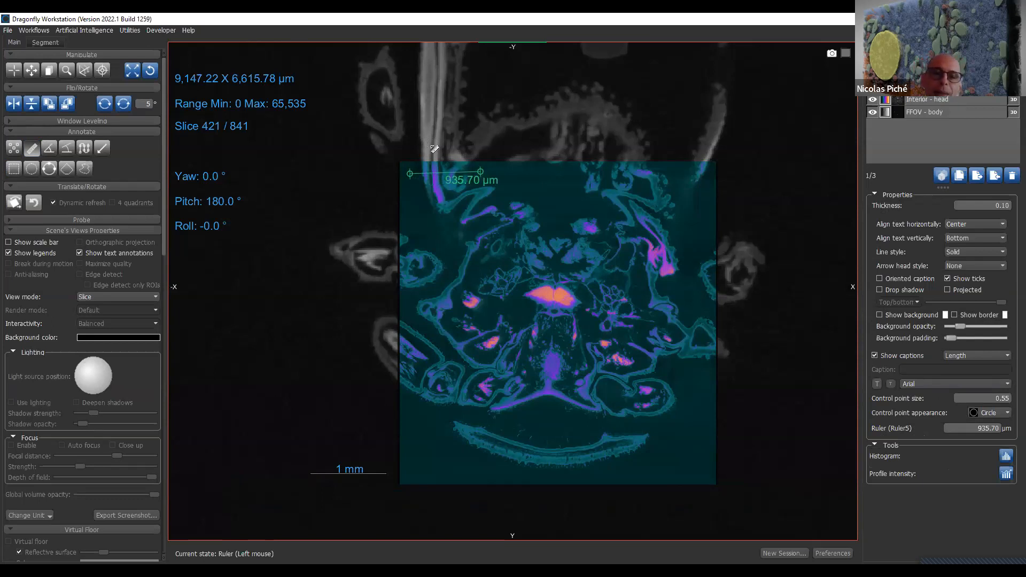
{"action": "left_click", "coordinate": [1006, 473]}
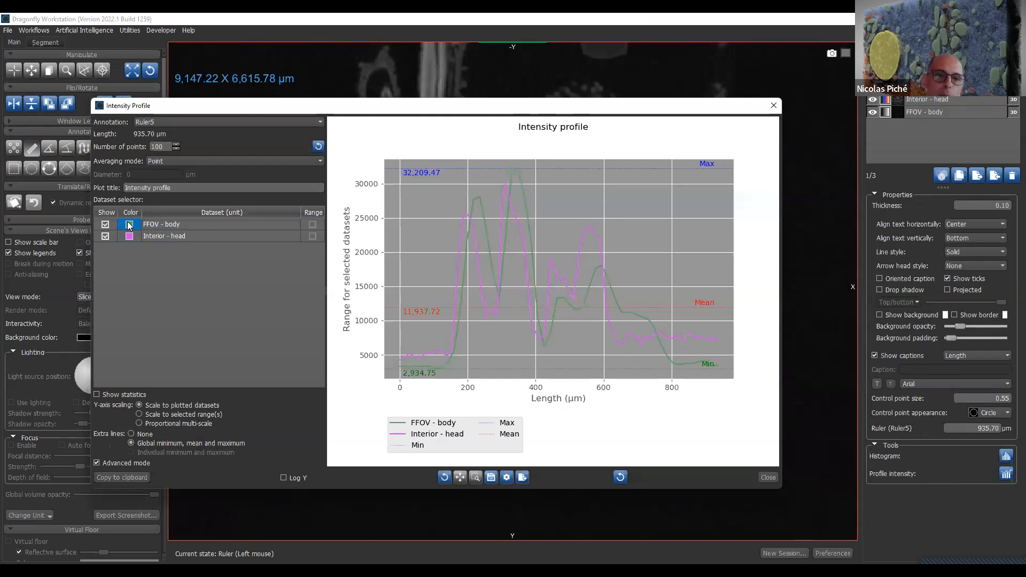
- Recolor the profile curves, using lime green #aaff00 for FFOV - body and magenta #aa007f for Interior - head
{"action": "double_click", "coordinate": [130, 224]}
{"action": "left_click", "coordinate": [416, 221]}
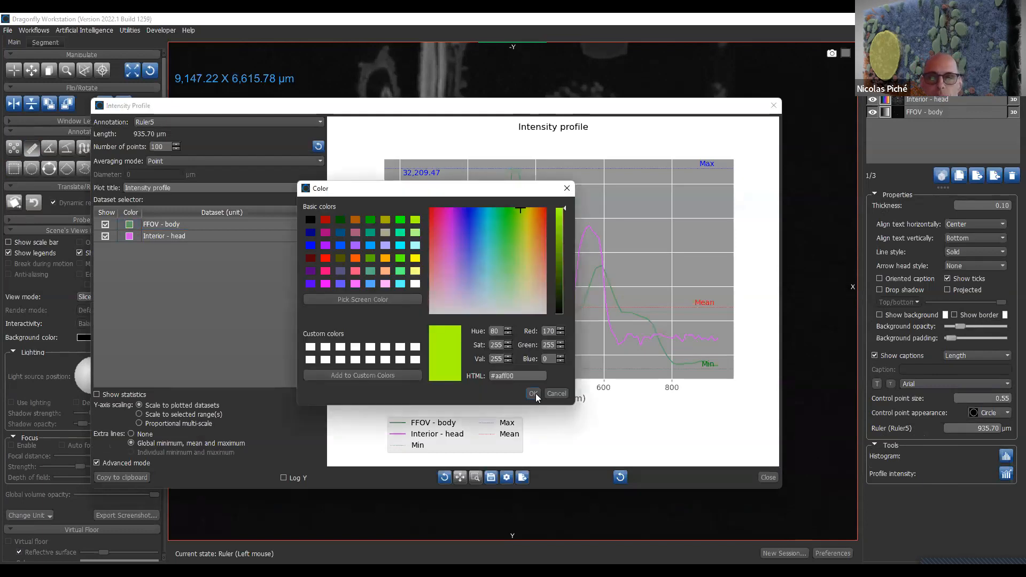
{"action": "key", "text": "Return"}
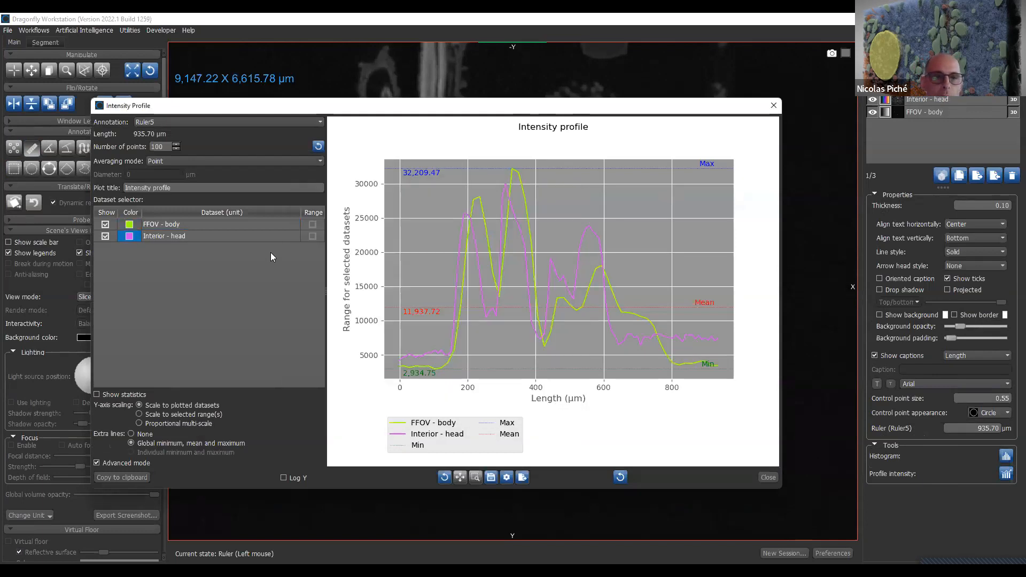
{"action": "double_click", "coordinate": [130, 235]}
{"action": "left_click", "coordinate": [322, 231]}
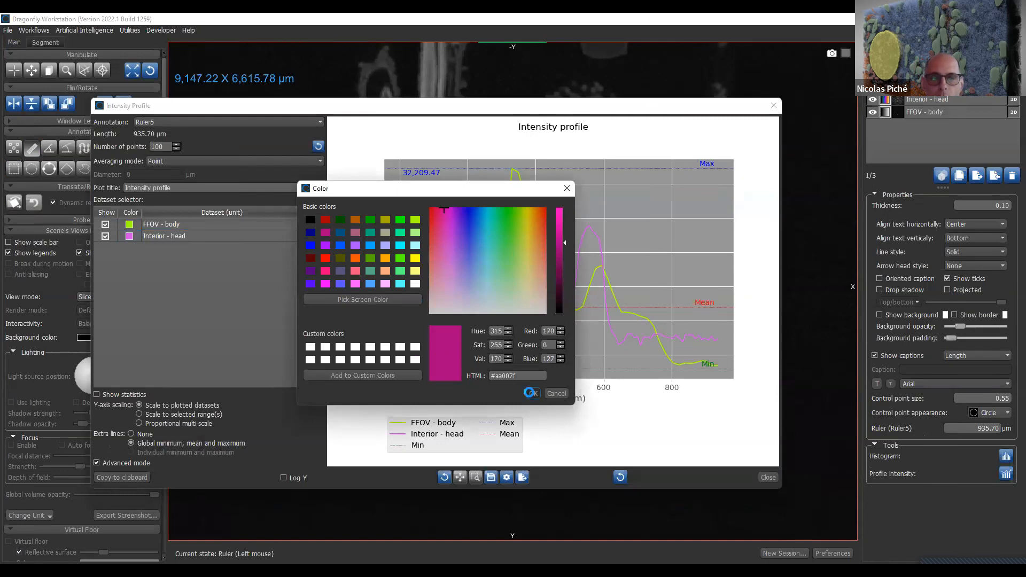
{"action": "left_click", "coordinate": [530, 394]}
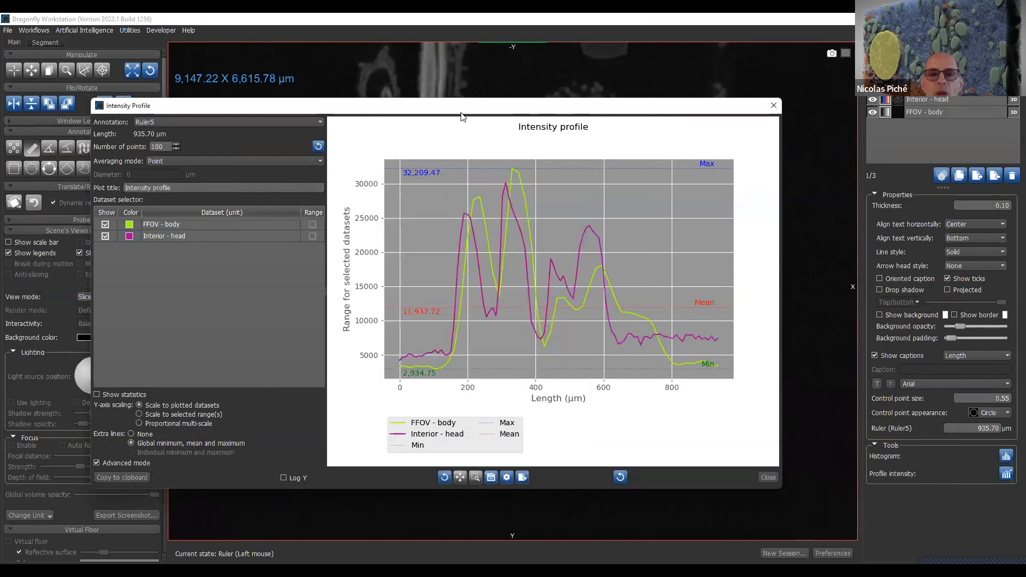
- Move the intensity profile window below the ruler and activate Displace for the Interior - head dataset
{"action": "left_click_drag", "start_coordinate": [462, 116], "coordinate": [560, 288]}
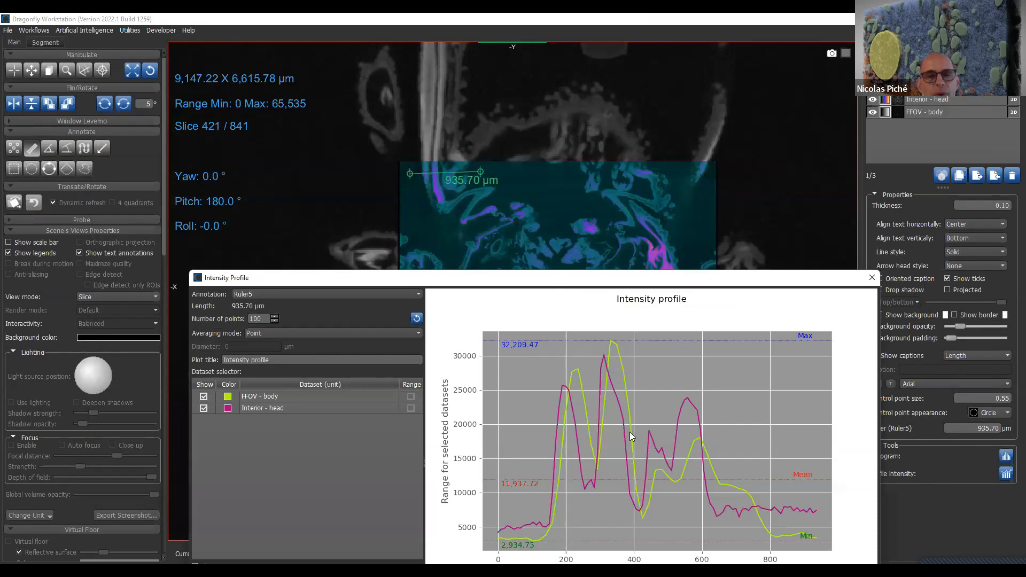
{"action": "left_click", "coordinate": [16, 202]}
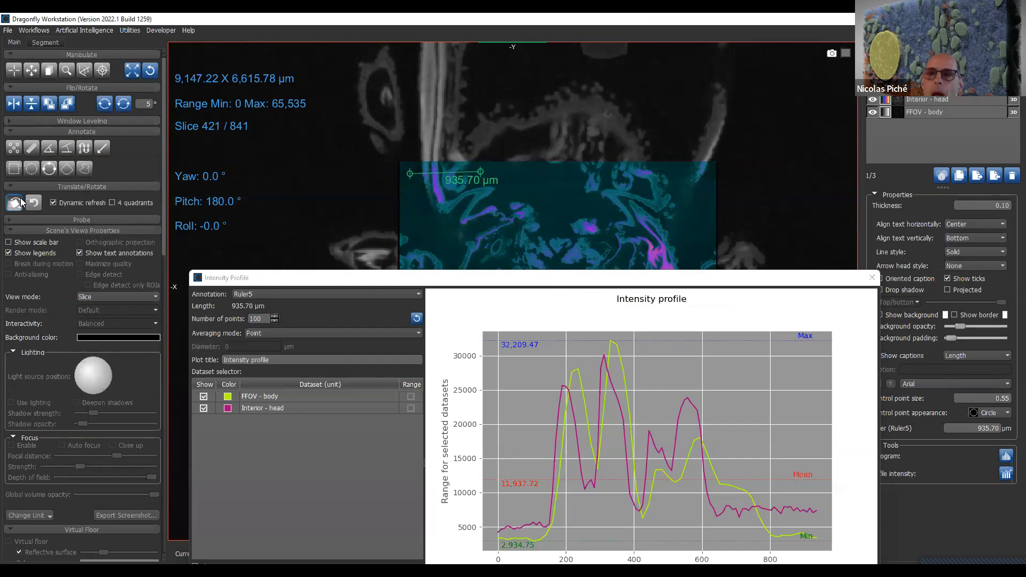
{"action": "left_click", "coordinate": [973, 100]}
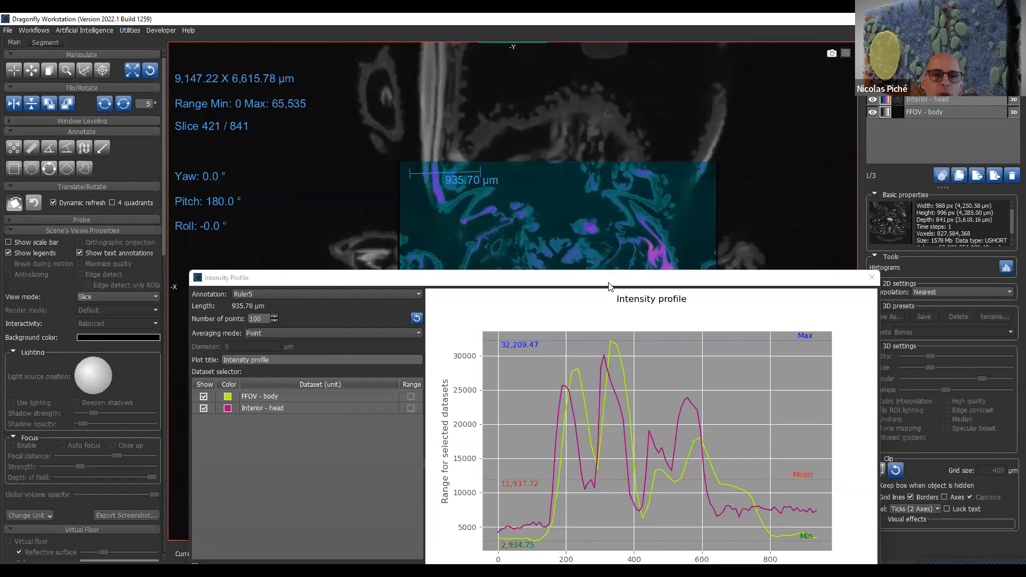
{"action": "left_click", "coordinate": [15, 205]}
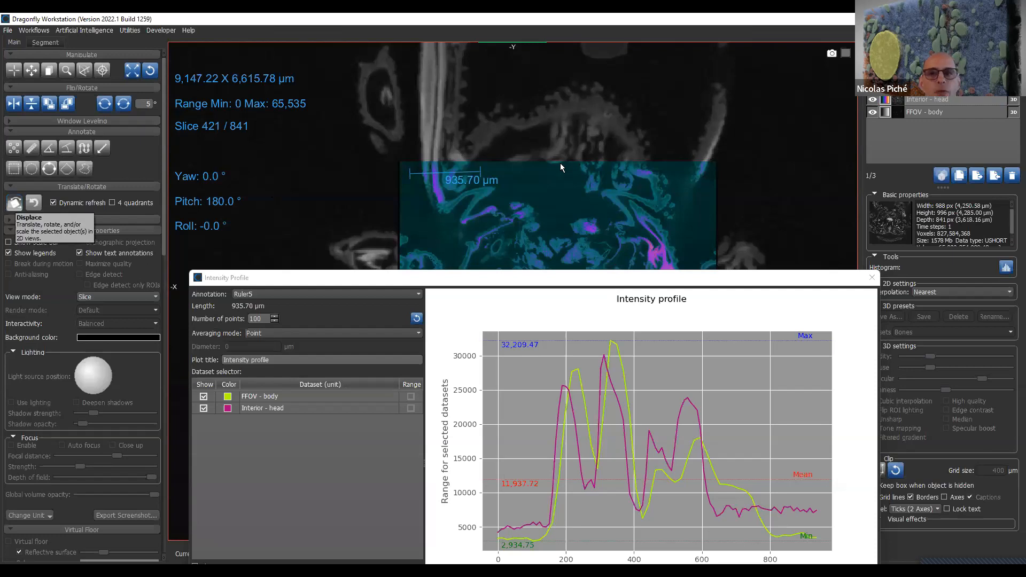
{"action": "left_click", "coordinate": [942, 101]}
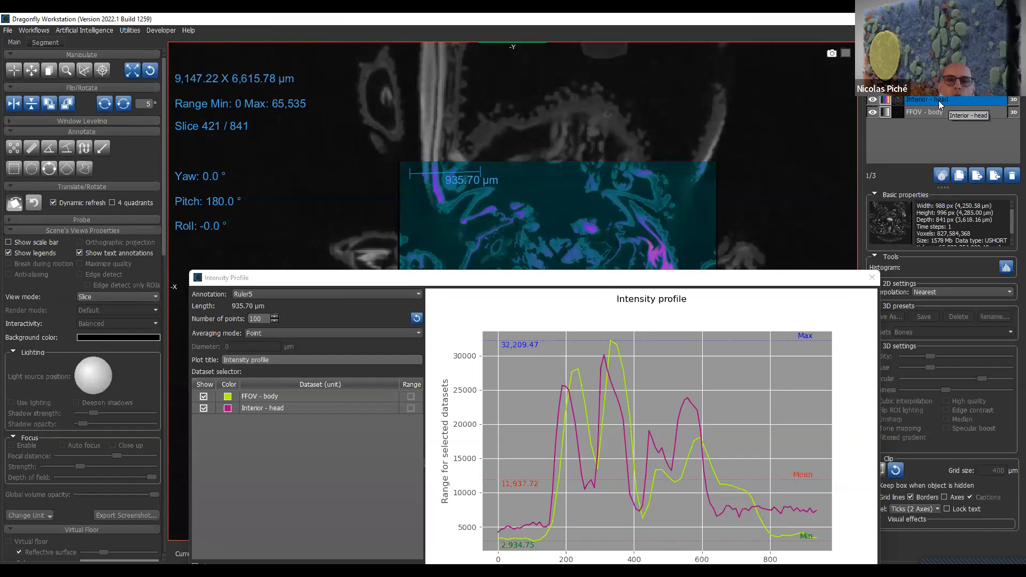
- Keep Ruler5 as the profile's annotation and move the profile window clear of the dataset's translate and rotate handles
{"action": "left_click", "coordinate": [290, 292]}
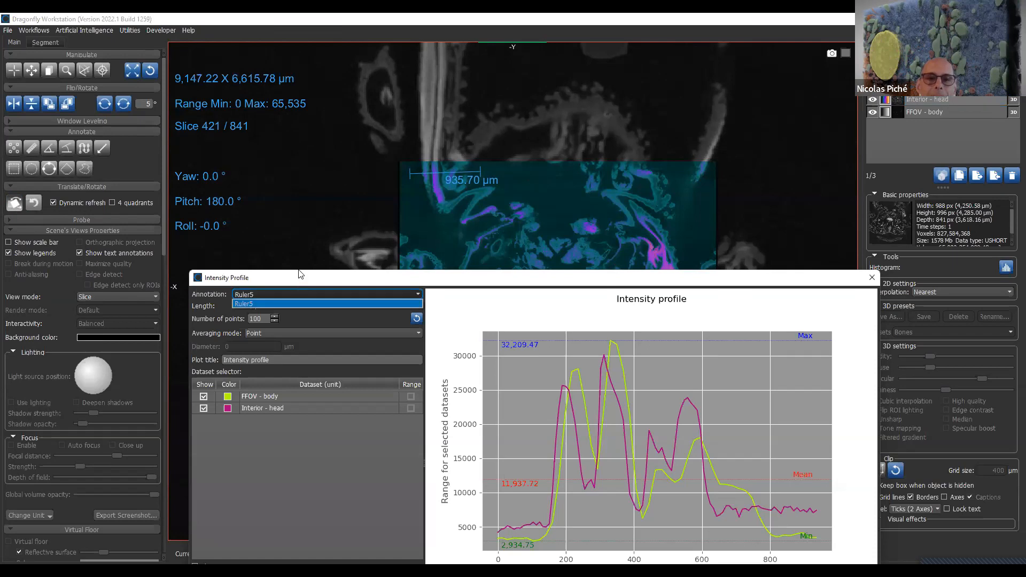
{"action": "left_click", "coordinate": [302, 303]}
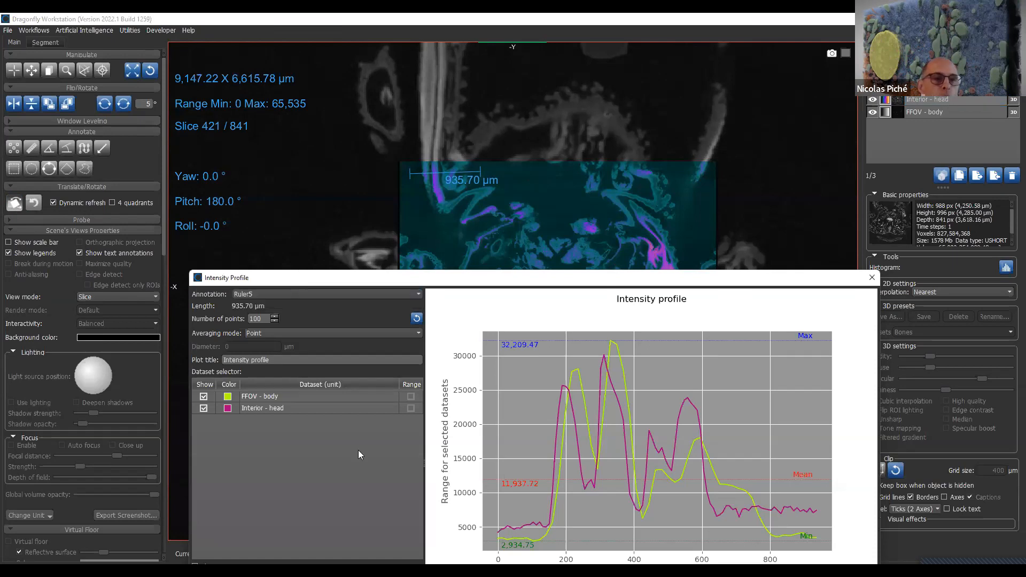
{"action": "left_click_drag", "start_coordinate": [368, 281], "coordinate": [432, 383]}
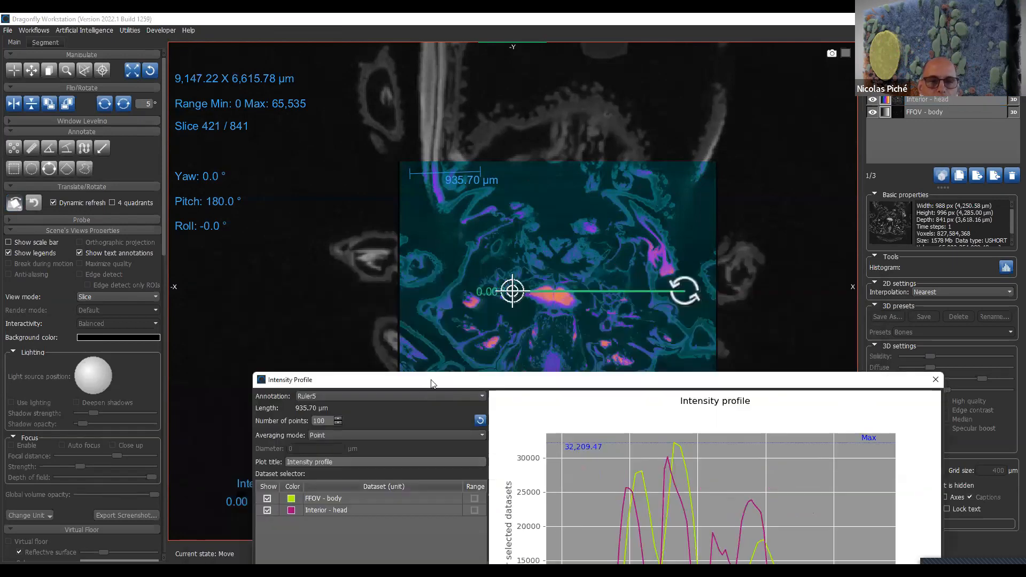
{"action": "left_click_drag", "start_coordinate": [432, 383], "coordinate": [748, 390]}
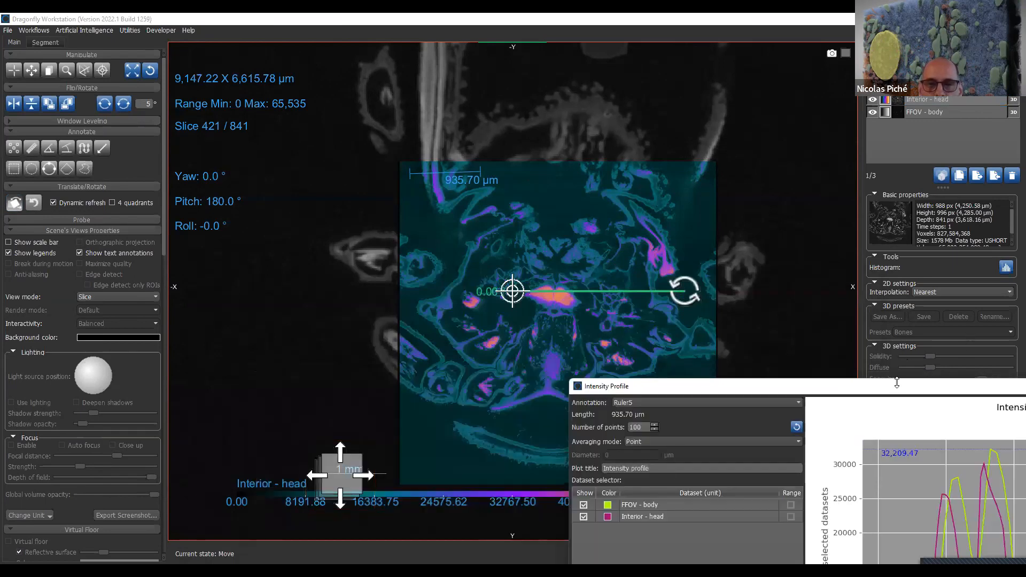
- Move the intensity profile window aside and translate the Interior - head dataset to compare its curve with FFOV - body
{"action": "left_click_drag", "start_coordinate": [896, 382], "coordinate": [794, 321]}
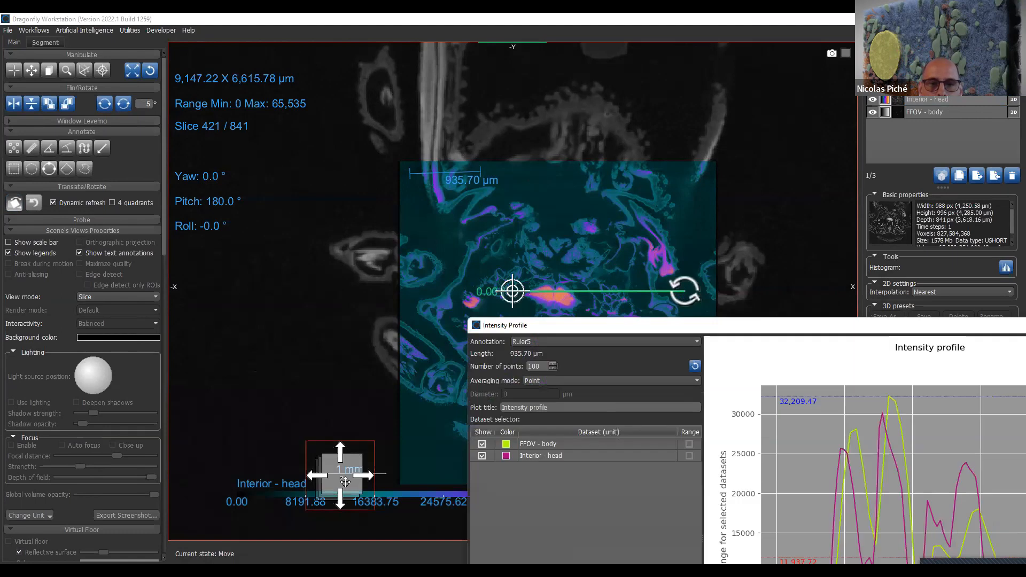
{"action": "left_click_drag", "start_coordinate": [345, 477], "coordinate": [324, 479]}
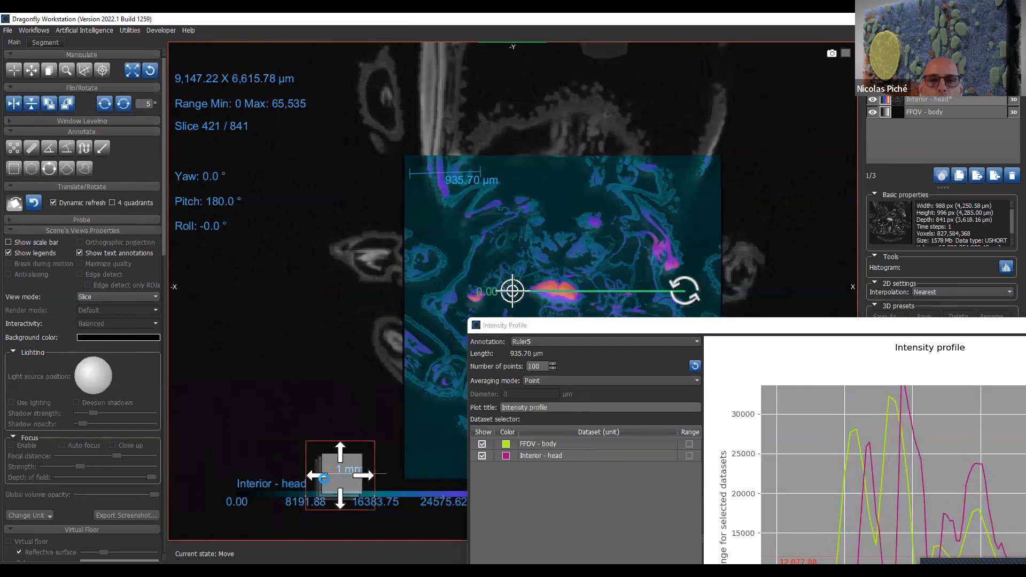
{"action": "left_click", "coordinate": [325, 484]}
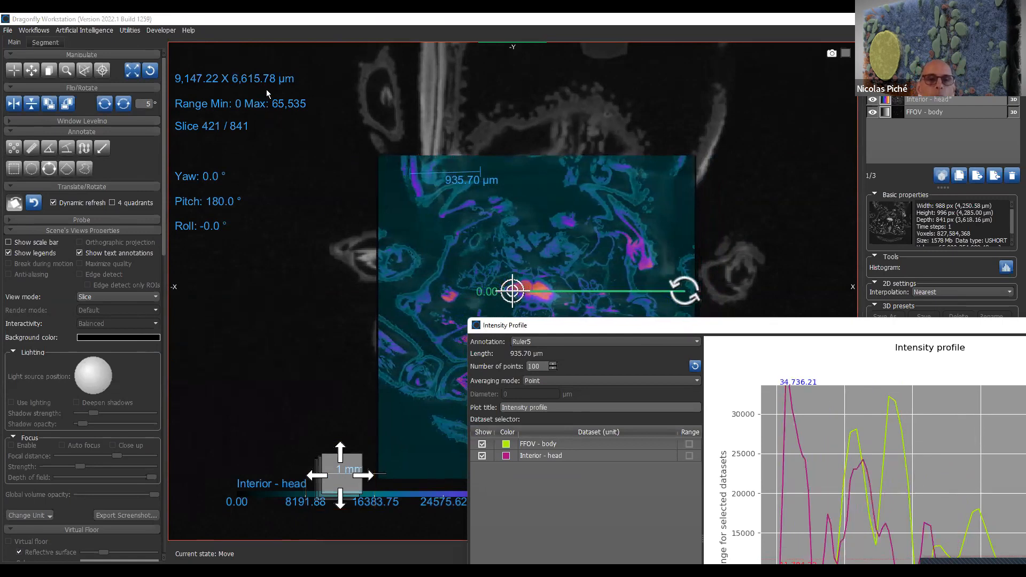
- Enlarge the ruler area at the upper-left corner of Interior - head and close the Intensity Profile window
{"action": "right_click_drag", "start_coordinate": [292, 119], "coordinate": [366, 181]}
{"action": "middle_click_drag", "start_coordinate": [415, 293], "coordinate": [514, 428]}
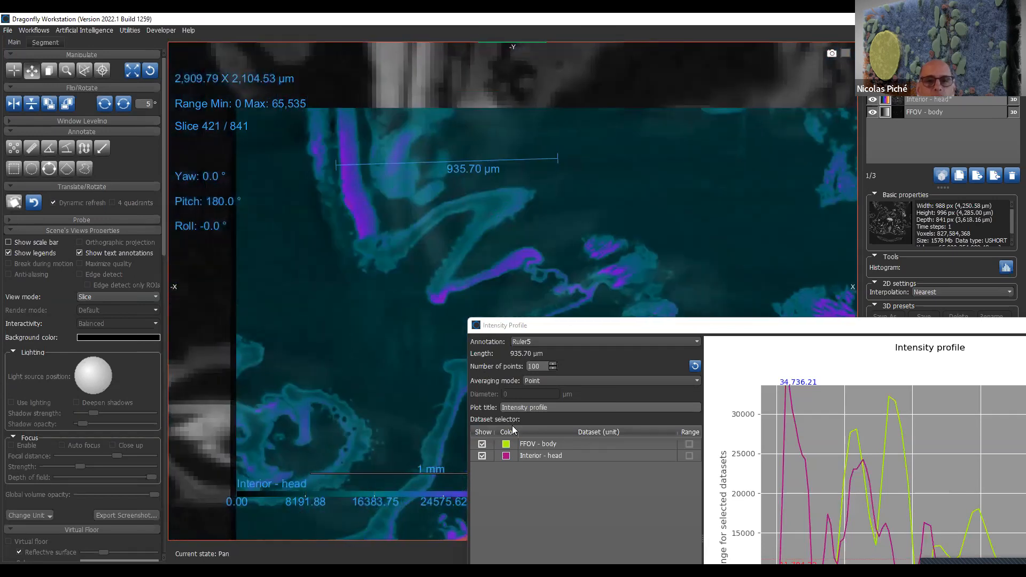
{"action": "left_click_drag", "start_coordinate": [800, 331], "coordinate": [612, 282]}
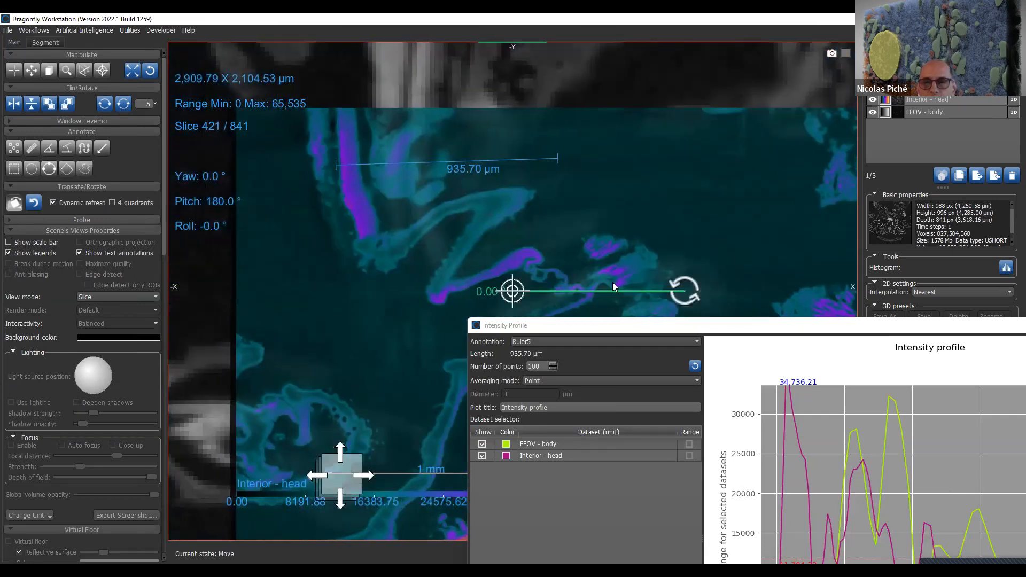
{"action": "left_click", "coordinate": [960, 273]}
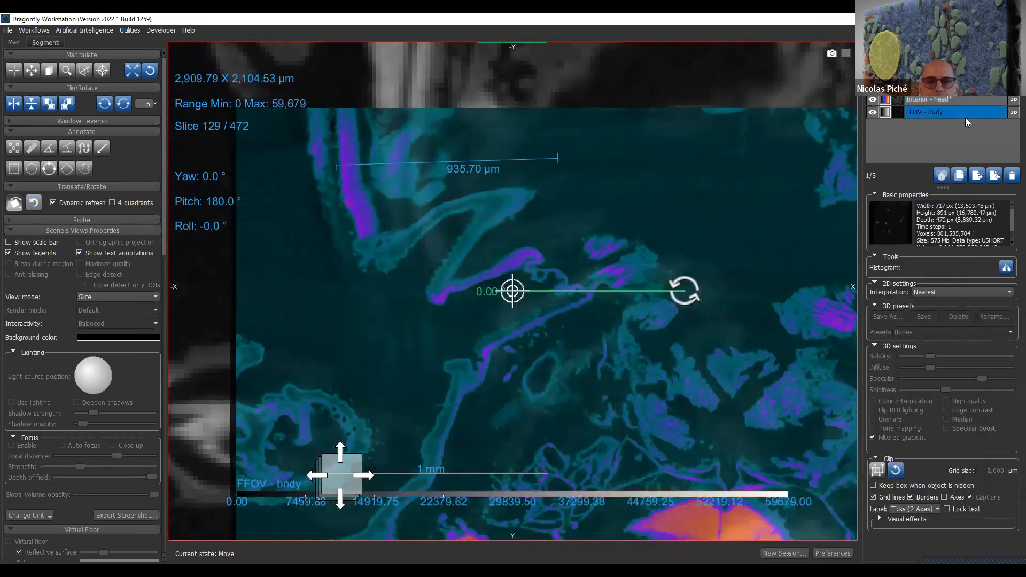
- Lower the opacity of Interior - head and translate the dataset until its structures line up with FFOV - body
{"action": "left_click", "coordinate": [966, 97]}
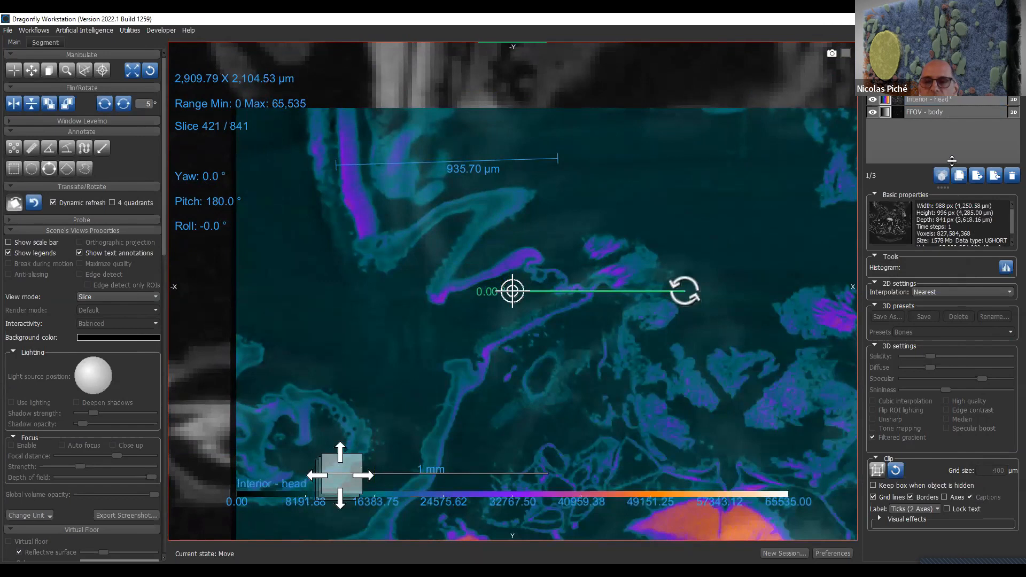
{"action": "left_click", "coordinate": [112, 121]}
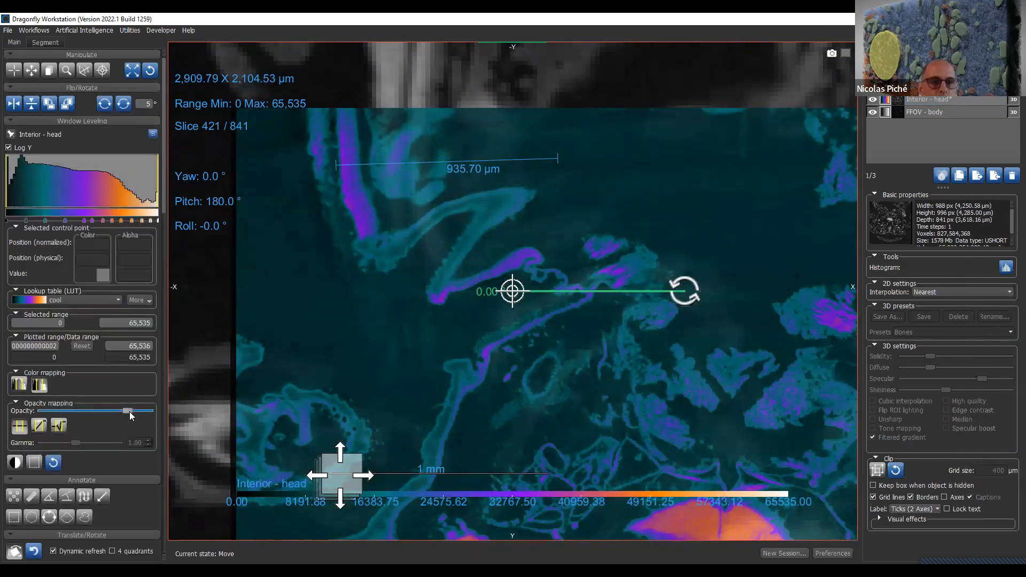
{"action": "left_click_drag", "start_coordinate": [127, 411], "coordinate": [107, 408]}
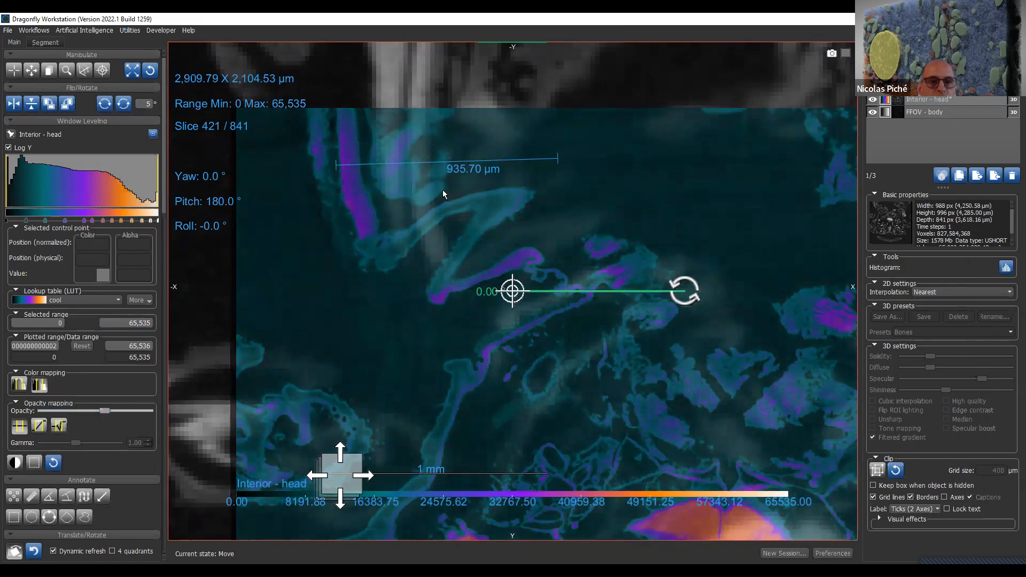
{"action": "left_click_drag", "start_coordinate": [373, 460], "coordinate": [412, 465]}
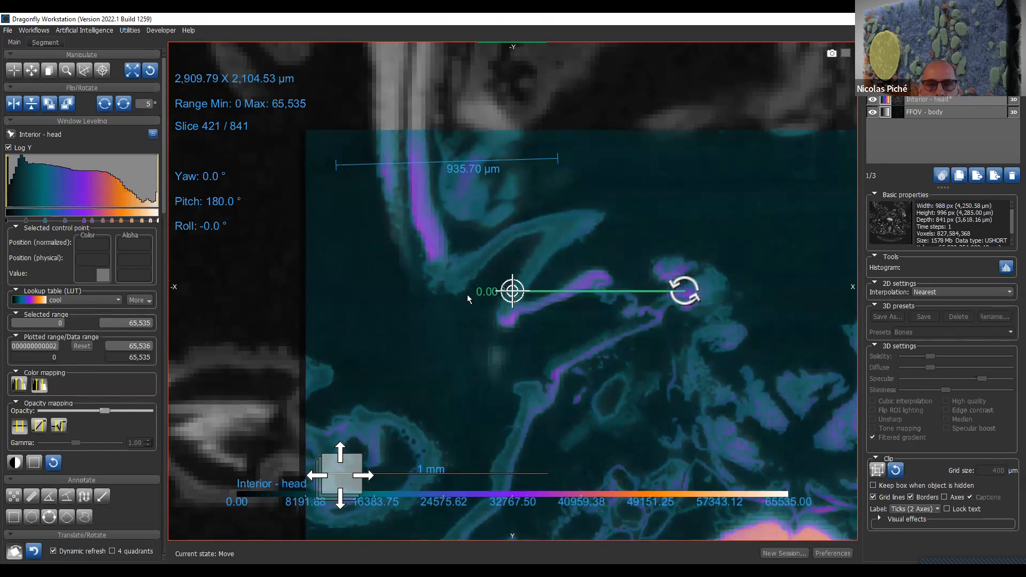
- Move the rotation pivot onto the bright tube near the ruler and restore the four-view layout
{"action": "left_click_drag", "start_coordinate": [519, 300], "coordinate": [422, 206]}
{"action": "left_click_drag", "start_coordinate": [588, 198], "coordinate": [631, 195]}
{"action": "double_click", "coordinate": [552, 312]}
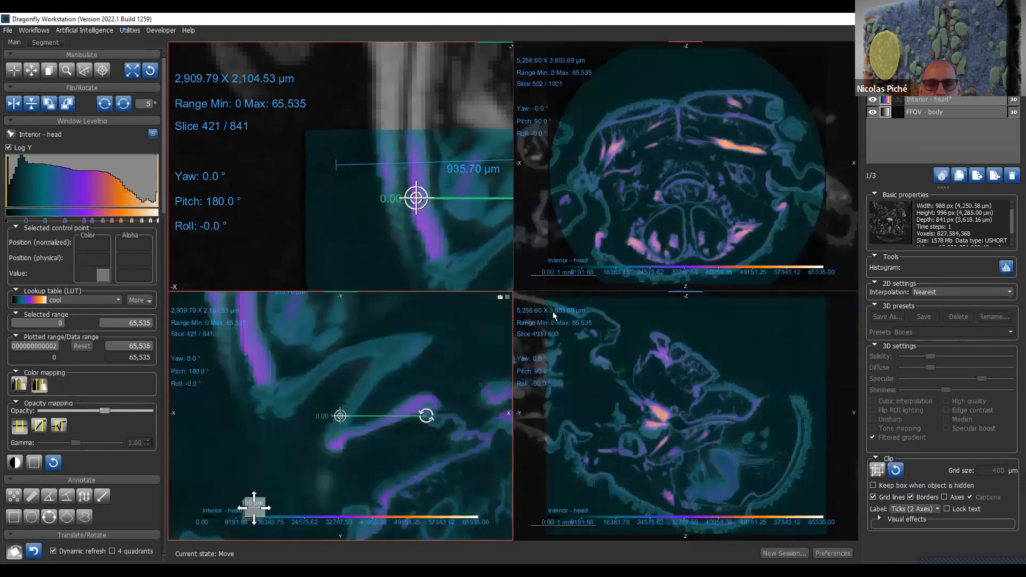
{"action": "left_click_drag", "start_coordinate": [440, 217], "coordinate": [110, 240]}
{"action": "left_click", "coordinate": [386, 479]}
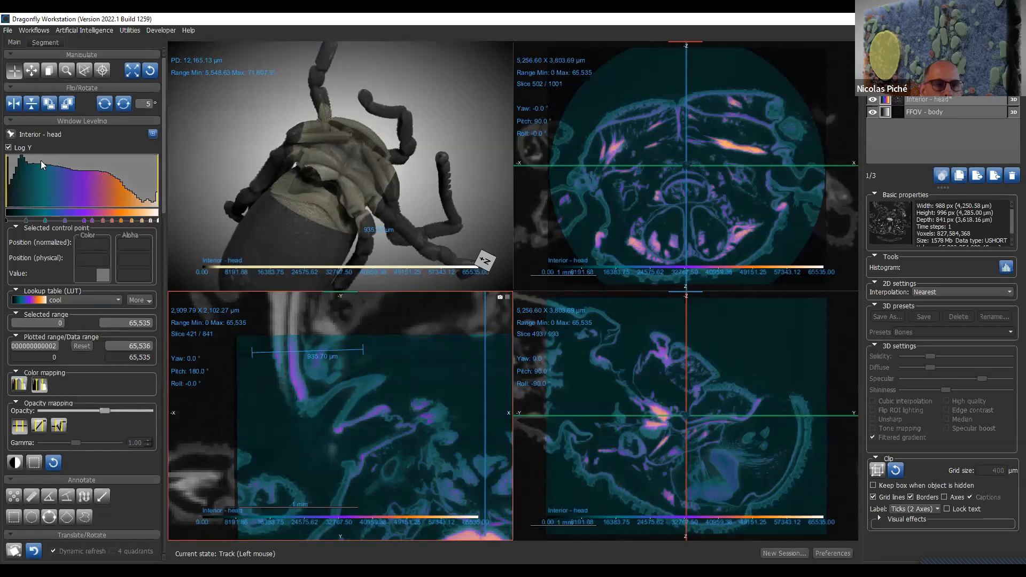
- Reactivate displacement for Interior - head, try a small rotation in the slice view containing the ruler, and reset the dataset's displacement
{"action": "scroll", "coordinate": [131, 490], "scroll_direction": "down", "scroll_amount": 3}
{"action": "left_click", "coordinate": [14, 455]}
{"action": "left_click_drag", "start_coordinate": [433, 434], "coordinate": [484, 418]}
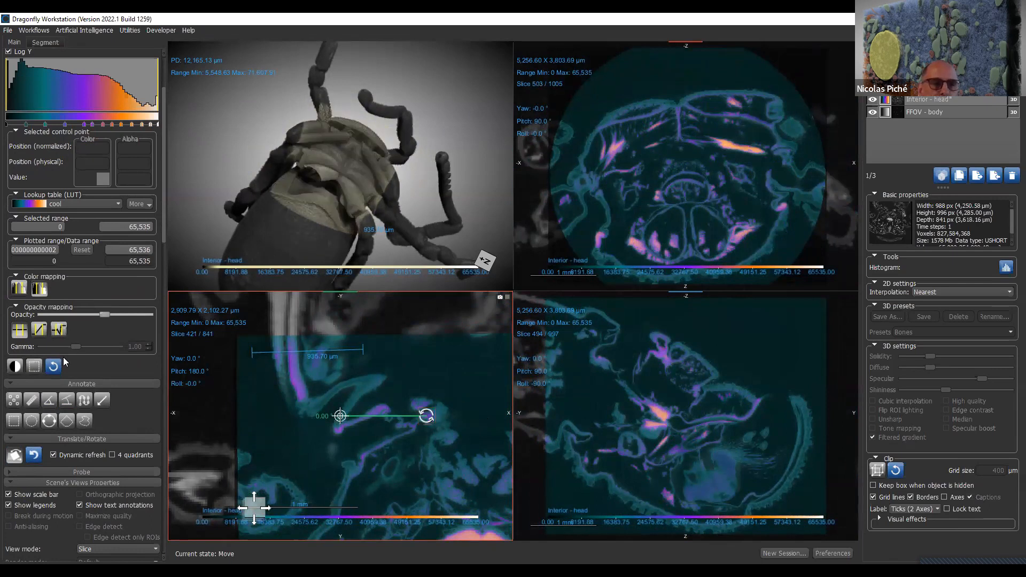
{"action": "left_click", "coordinate": [35, 459]}
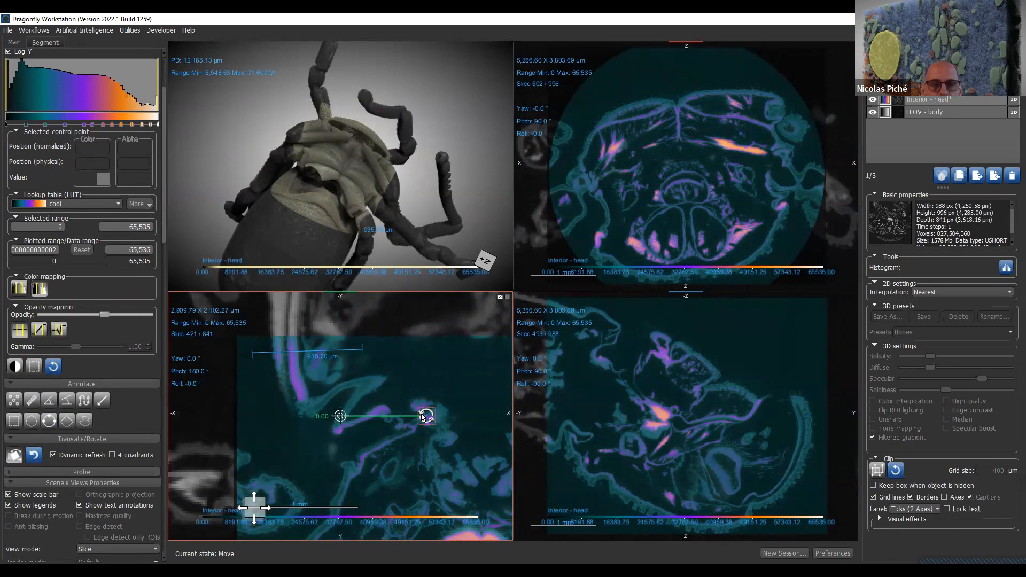
- Select Ruler5 together with Interior - head and rotate both slightly clockwise in the slice view containing the ruler
{"action": "left_click", "coordinate": [717, 408]}
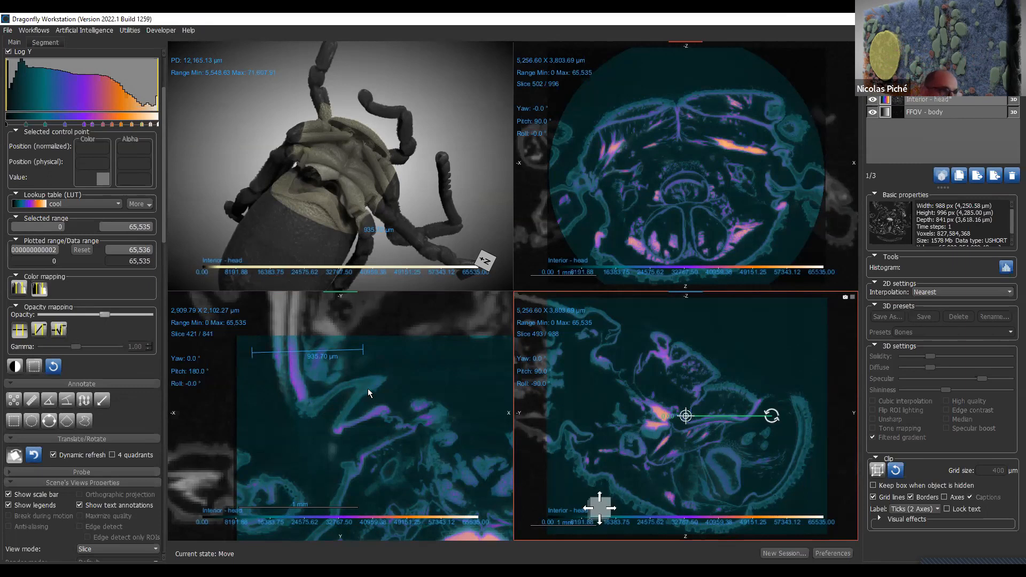
{"action": "left_click", "coordinate": [952, 113]}
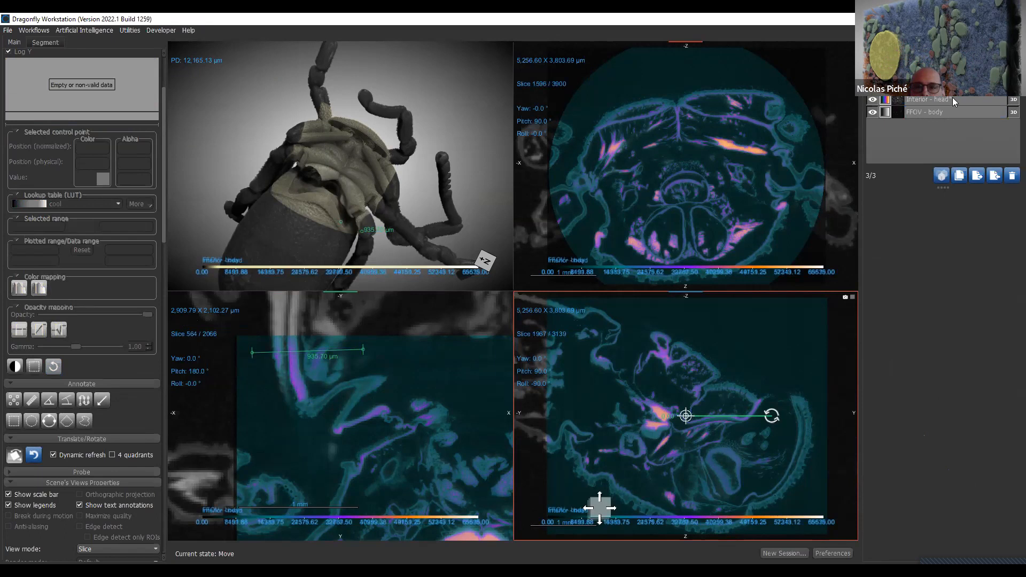
{"action": "left_click", "coordinate": [952, 100]}
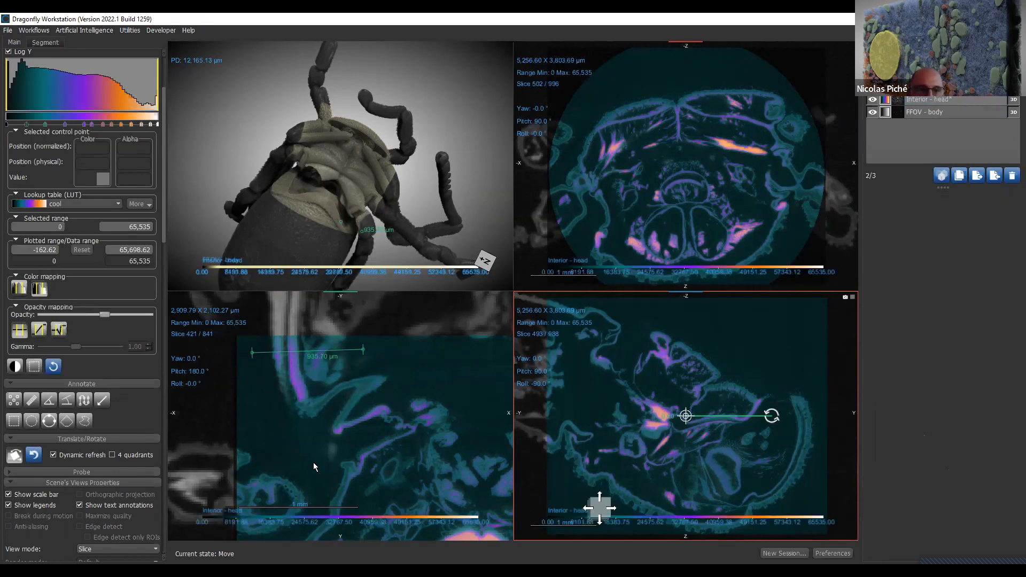
{"action": "left_click", "coordinate": [328, 460]}
{"action": "left_click_drag", "start_coordinate": [426, 416], "coordinate": [470, 419]}
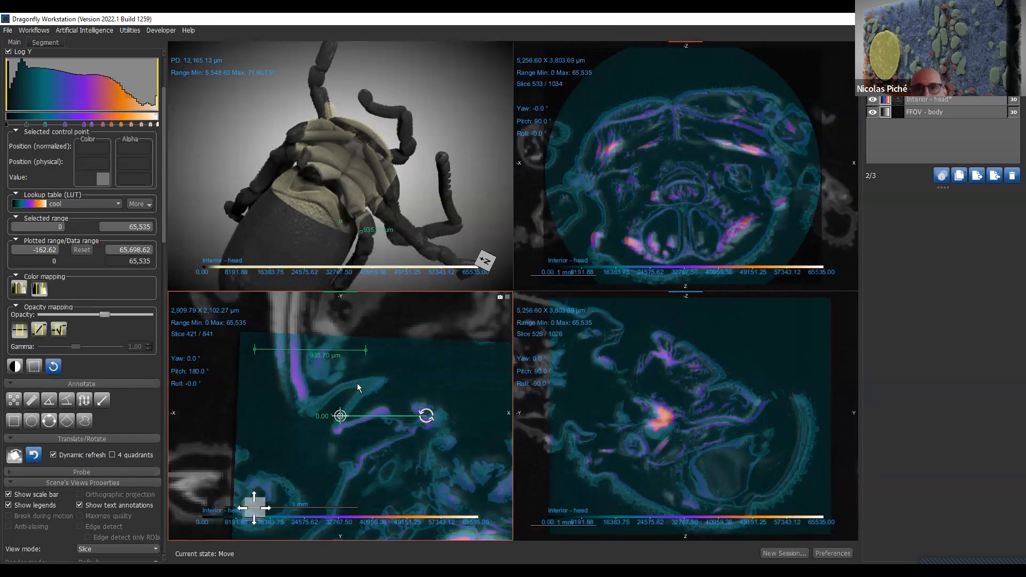
- Examine the Interior - head image properties, including spacing, data offset, and the advanced position and axis values
{"action": "left_click", "coordinate": [943, 102]}
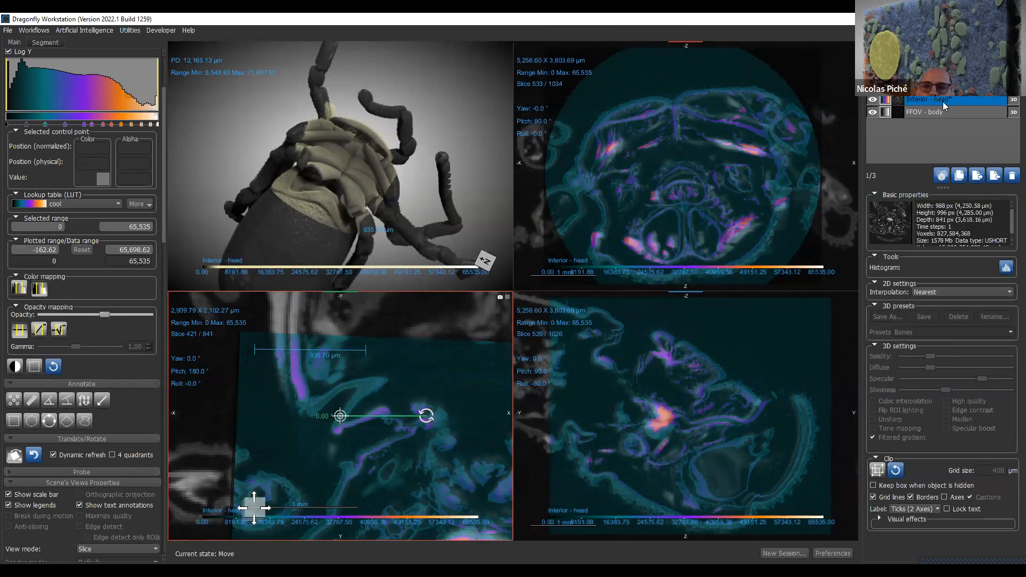
{"action": "right_click", "coordinate": [943, 102]}
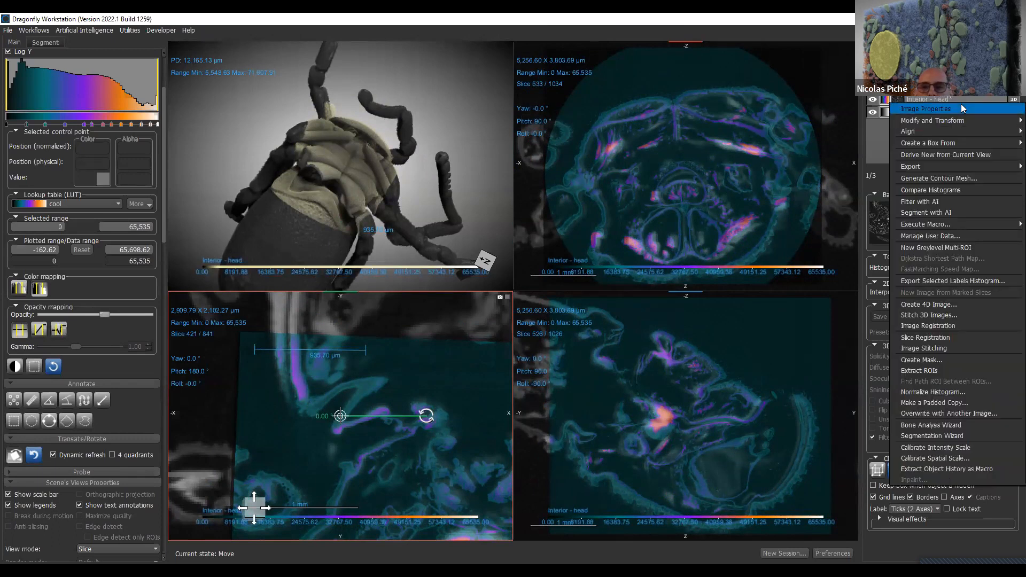
{"action": "left_click", "coordinate": [961, 105]}
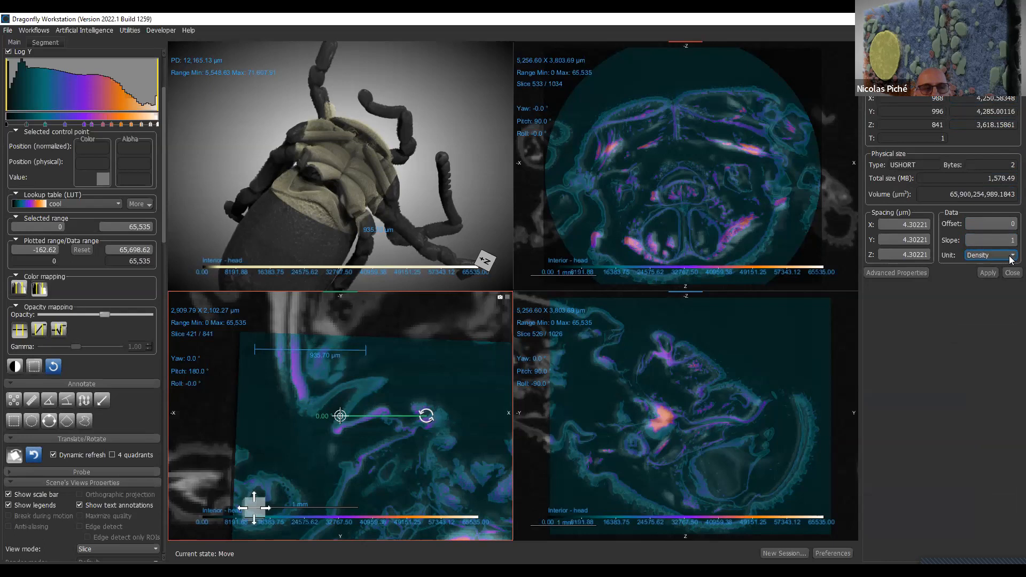
{"action": "left_click", "coordinate": [1011, 223]}
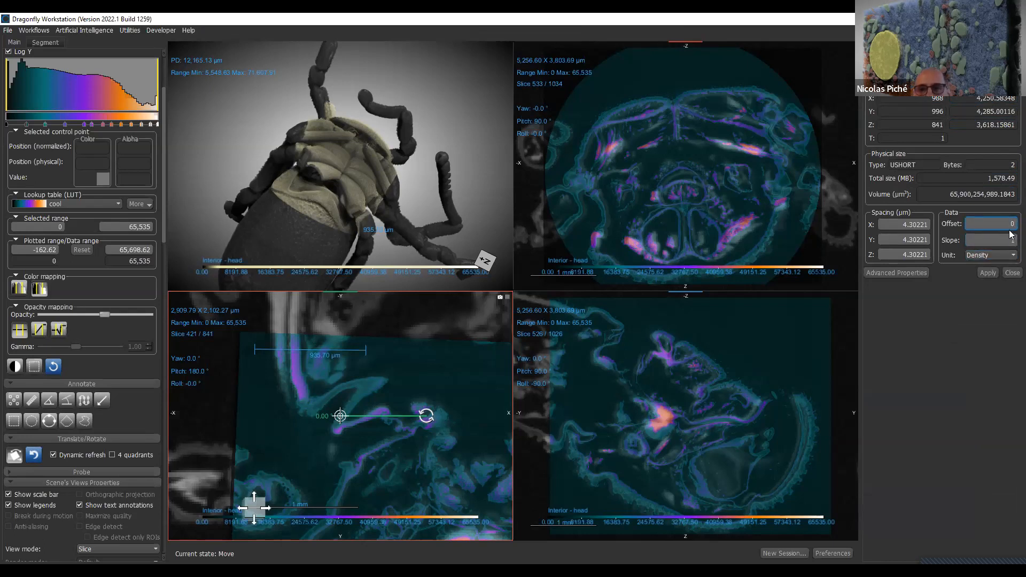
{"action": "left_click", "coordinate": [895, 225]}
{"action": "left_click", "coordinate": [902, 249]}
{"action": "left_click", "coordinate": [921, 275]}
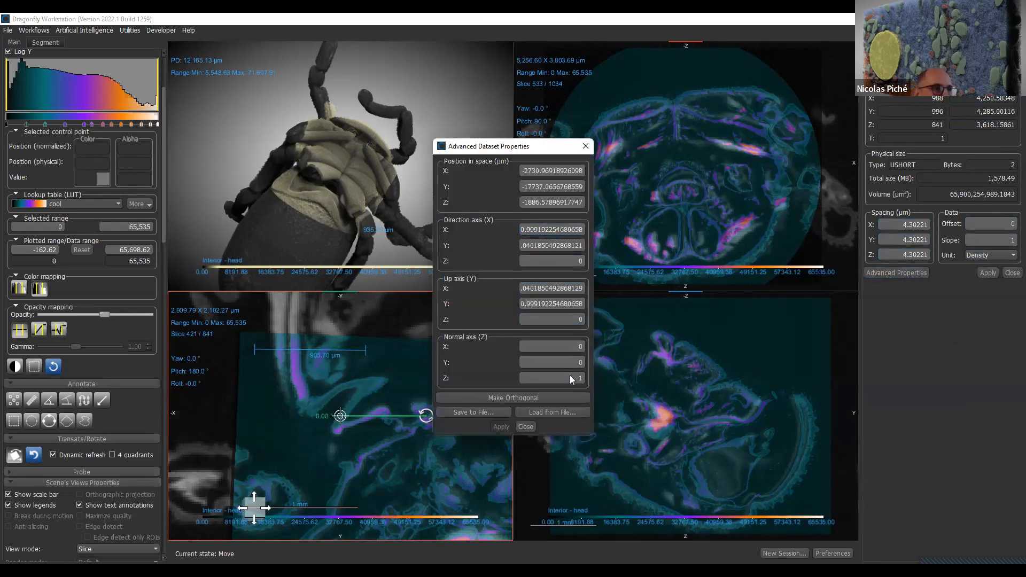
{"action": "left_click", "coordinate": [573, 203]}
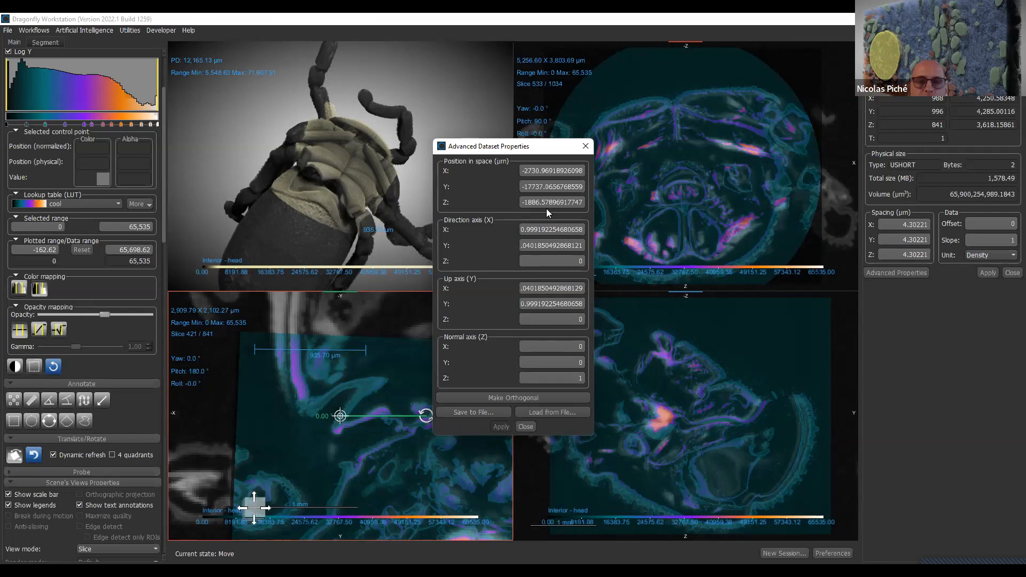
{"action": "left_click", "coordinate": [524, 427]}
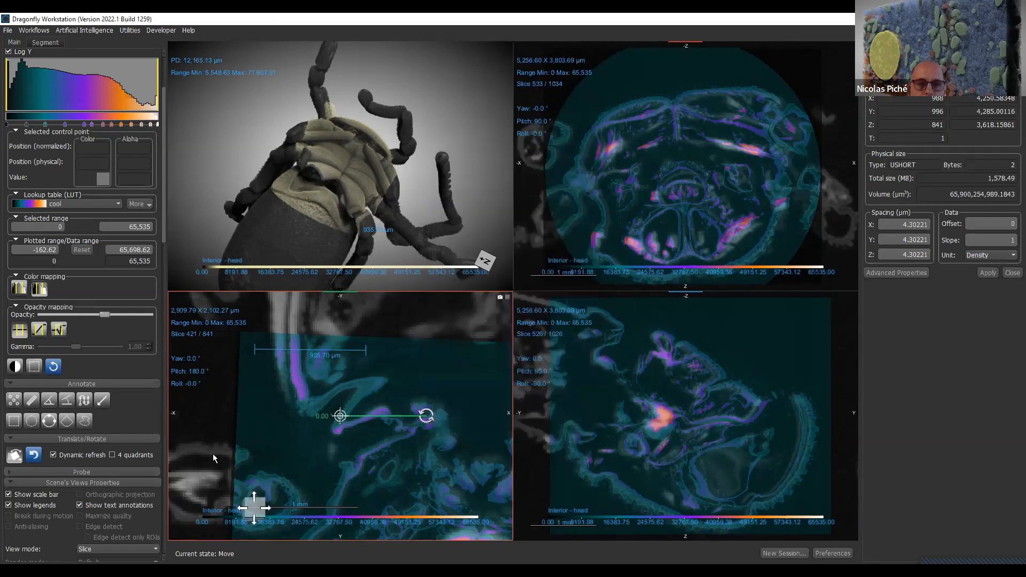
- Reset the Interior - head dataset's displacement and the views, and close its image properties
{"action": "left_click", "coordinate": [36, 455]}
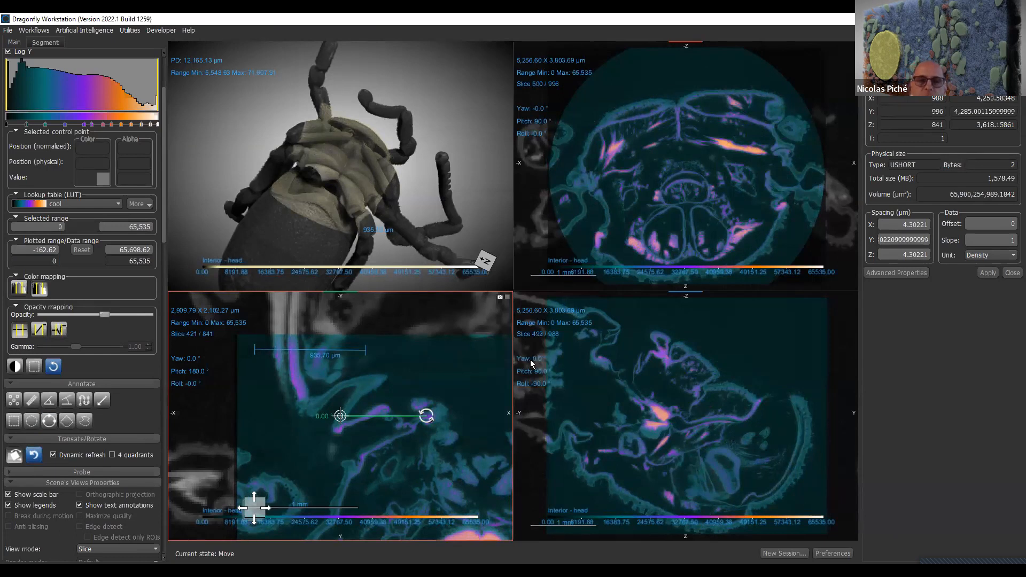
{"action": "scroll", "coordinate": [161, 80], "scroll_direction": "down", "scroll_amount": 3}
{"action": "scroll", "coordinate": [161, 80], "scroll_direction": "down", "scroll_amount": 3}
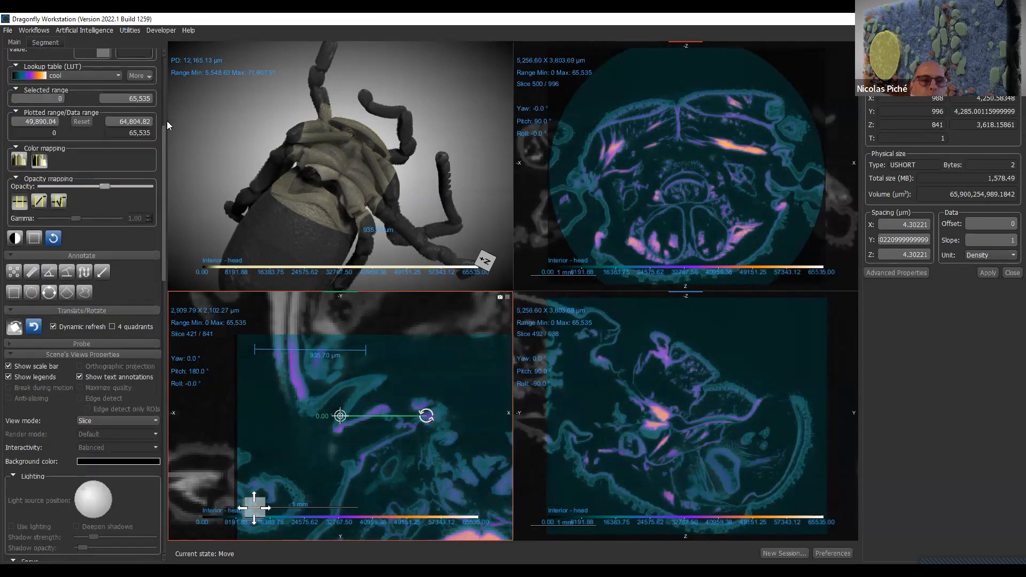
{"action": "left_click_drag", "start_coordinate": [162, 152], "coordinate": [162, 82]}
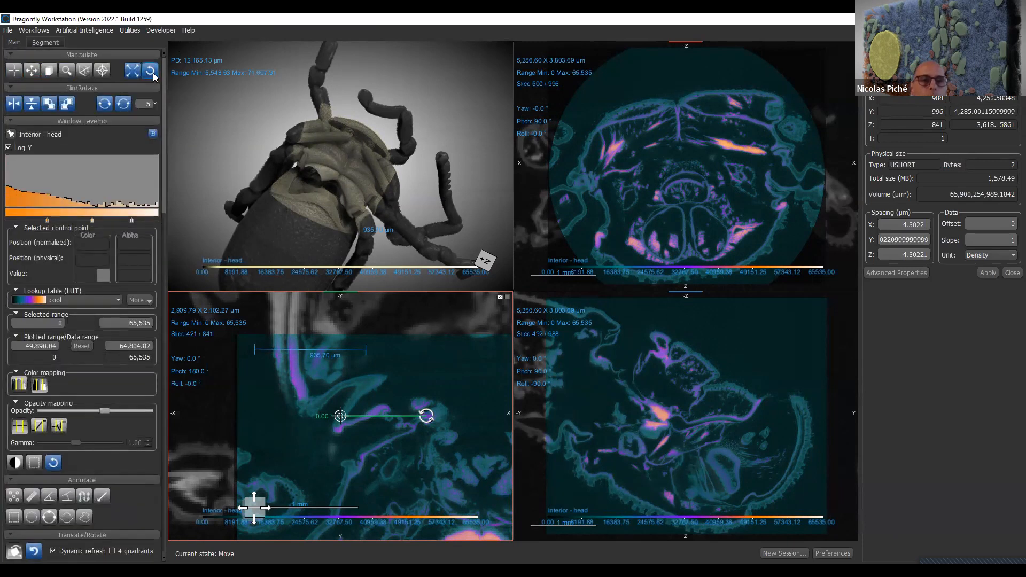
{"action": "left_click", "coordinate": [151, 71]}
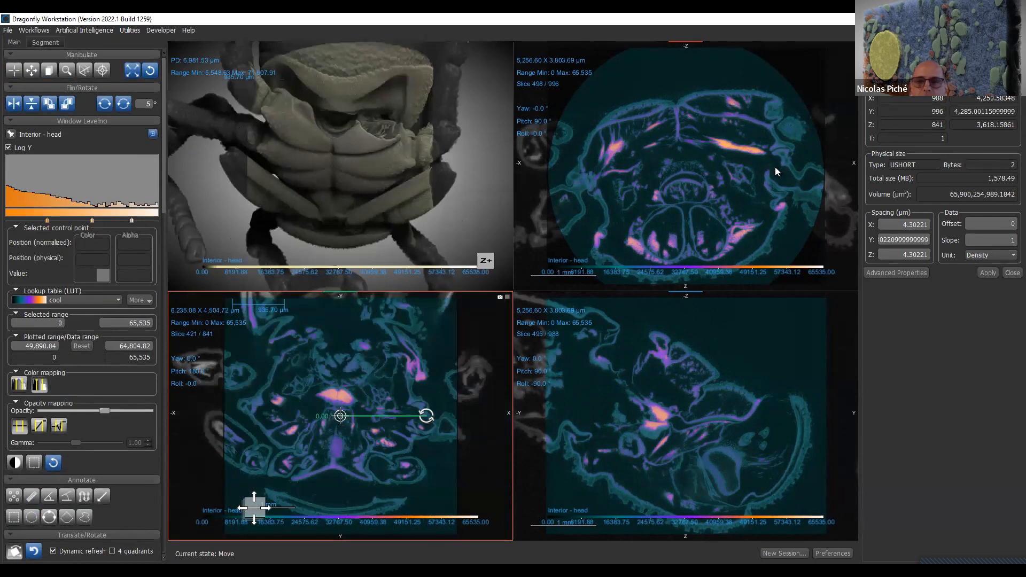
{"action": "left_click", "coordinate": [1012, 273]}
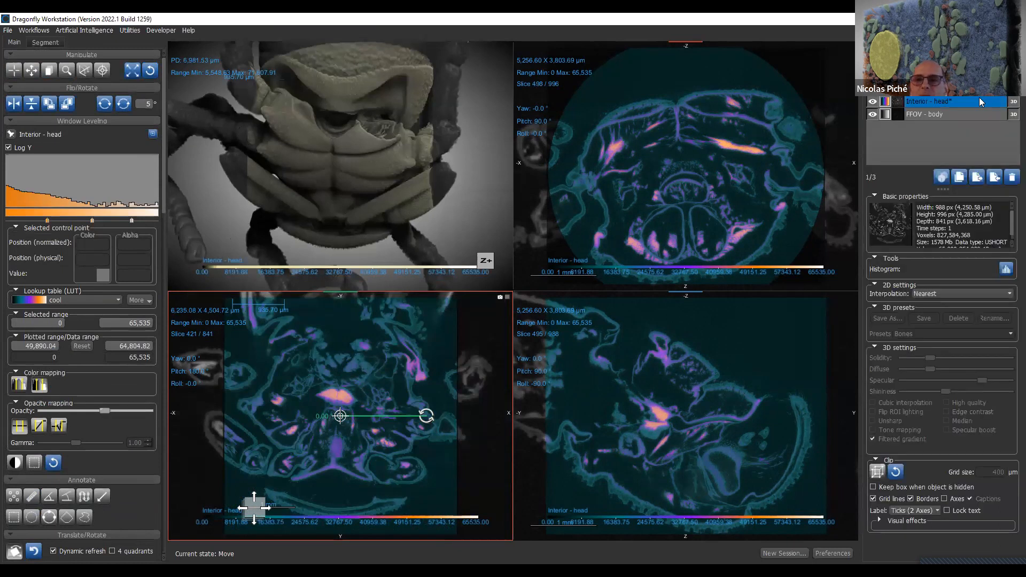
- Fit the views to the whole FFOV - body dataset and leave displacement mode
{"action": "left_click", "coordinate": [940, 115]}
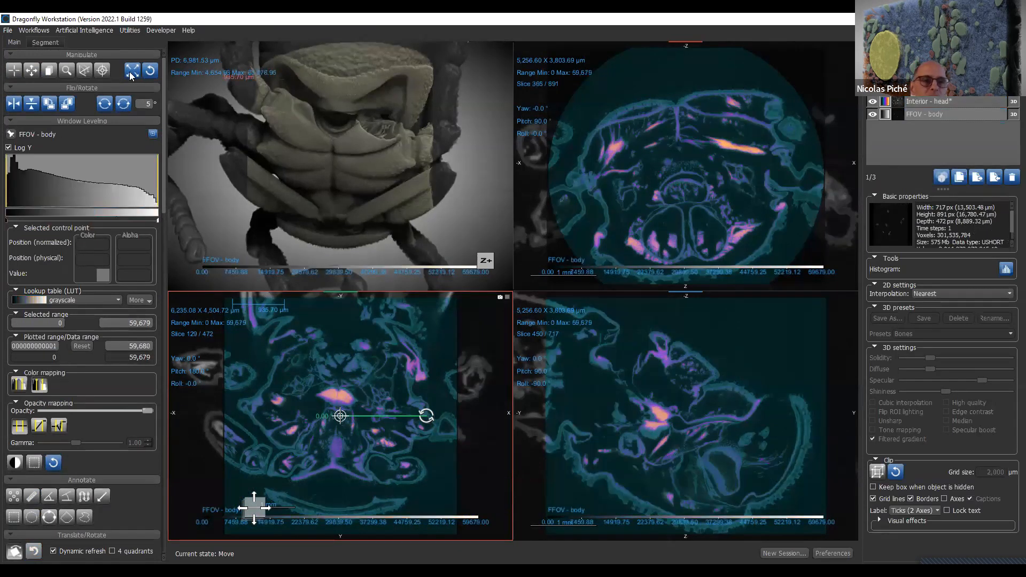
{"action": "left_click", "coordinate": [132, 70]}
{"action": "key", "text": "Escape"}
{"action": "left_click_drag", "start_coordinate": [220, 153], "coordinate": [371, 137]}
- With both datasets selected, draw a path about 4,485 µm long along the specimen's spiny upper outline in the side slice view
{"action": "left_click", "coordinate": [930, 105]}
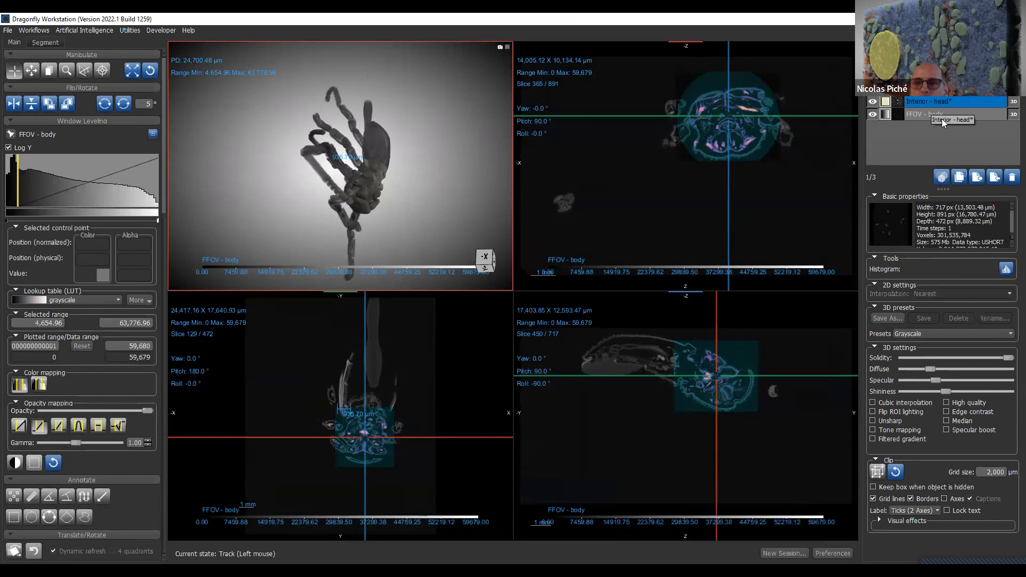
{"action": "left_click", "coordinate": [943, 97], "text": "ctrl"}
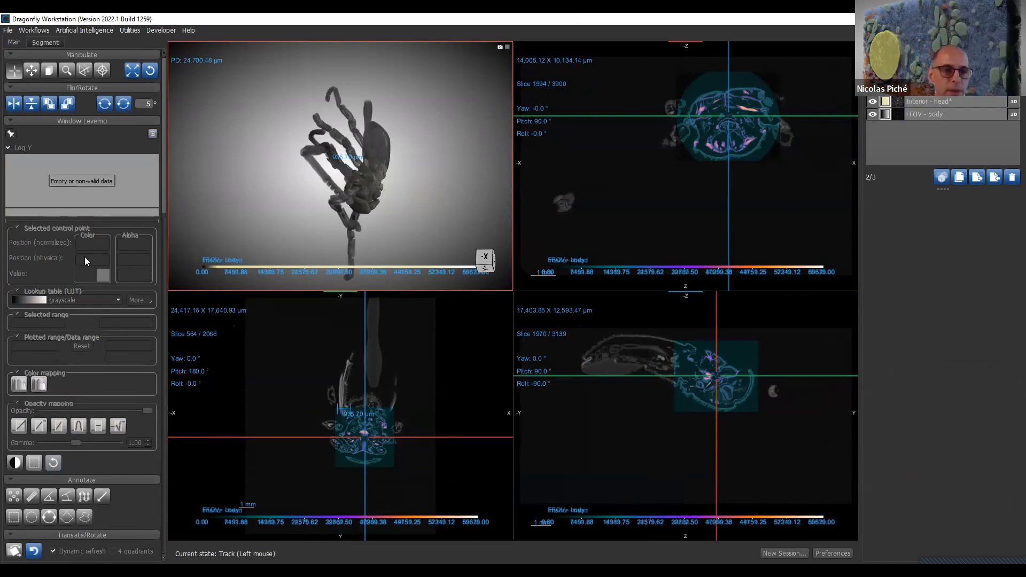
{"action": "left_click", "coordinate": [84, 497]}
{"action": "right_click_drag", "start_coordinate": [631, 326], "coordinate": [631, 484]}
{"action": "middle_click_drag", "start_coordinate": [668, 405], "coordinate": [716, 407]}
{"action": "mouse_move", "coordinate": [550, 408]}
{"action": "left_mouse_down"}
{"action": "mouse_move", "coordinate": [655, 340]}
{"action": "mouse_move", "coordinate": [767, 356]}
{"action": "left_mouse_up"}
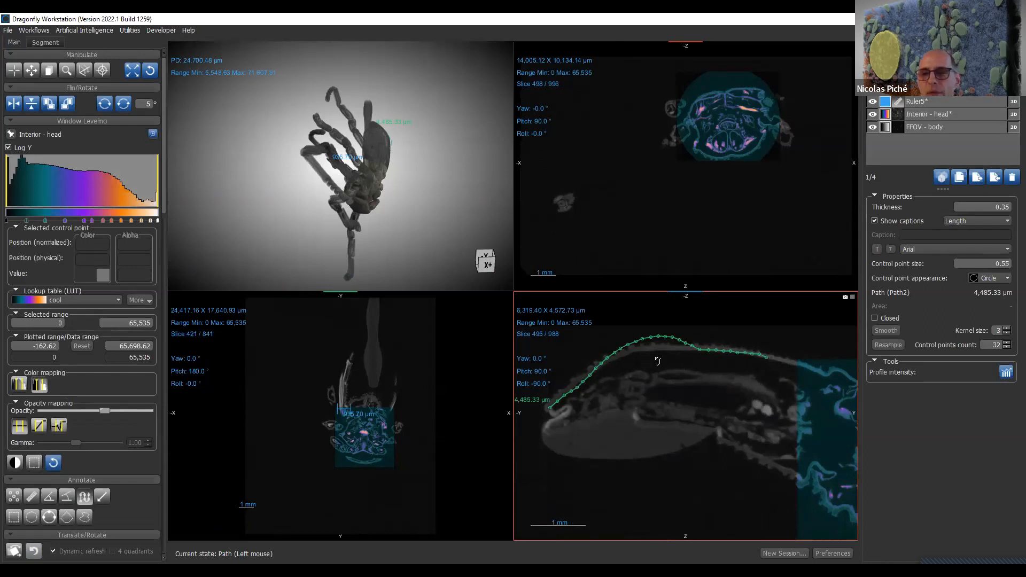
- Extract a dataset from the FFOV - body image along the drawn path, with a diameter of 100 pixels
{"action": "right_click", "coordinate": [927, 96]}
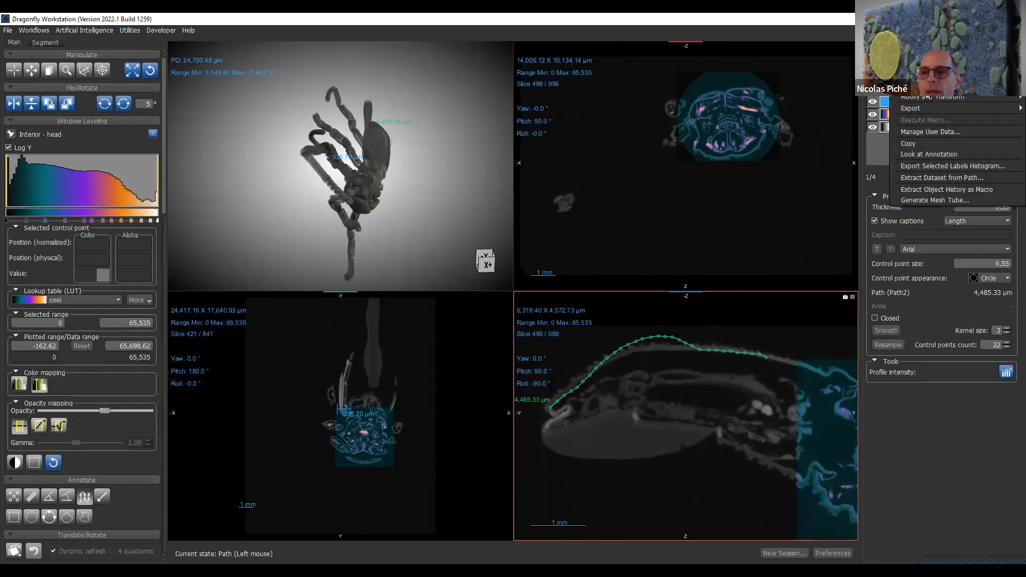
{"action": "left_click", "coordinate": [974, 179]}
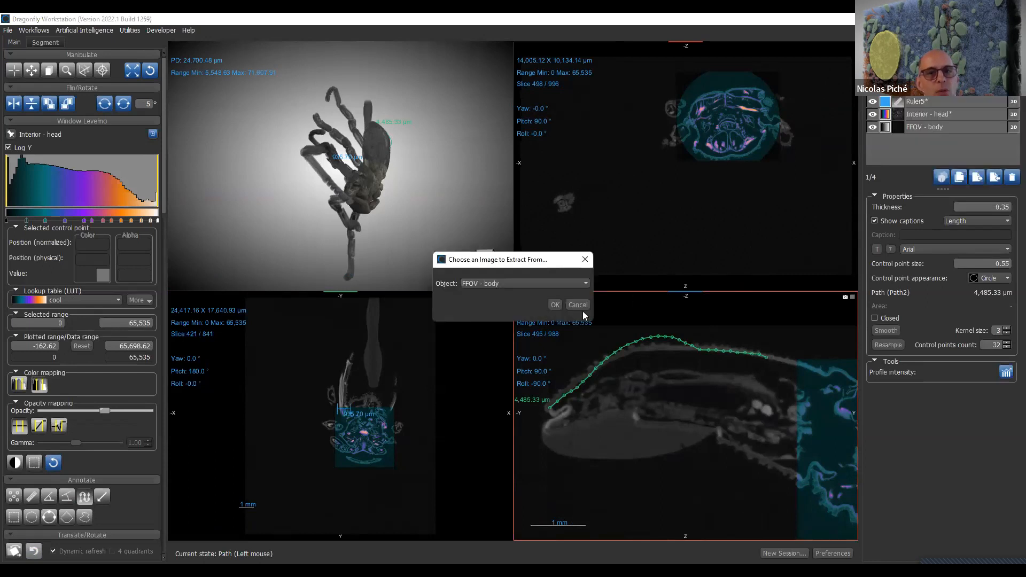
{"action": "left_click", "coordinate": [554, 305]}
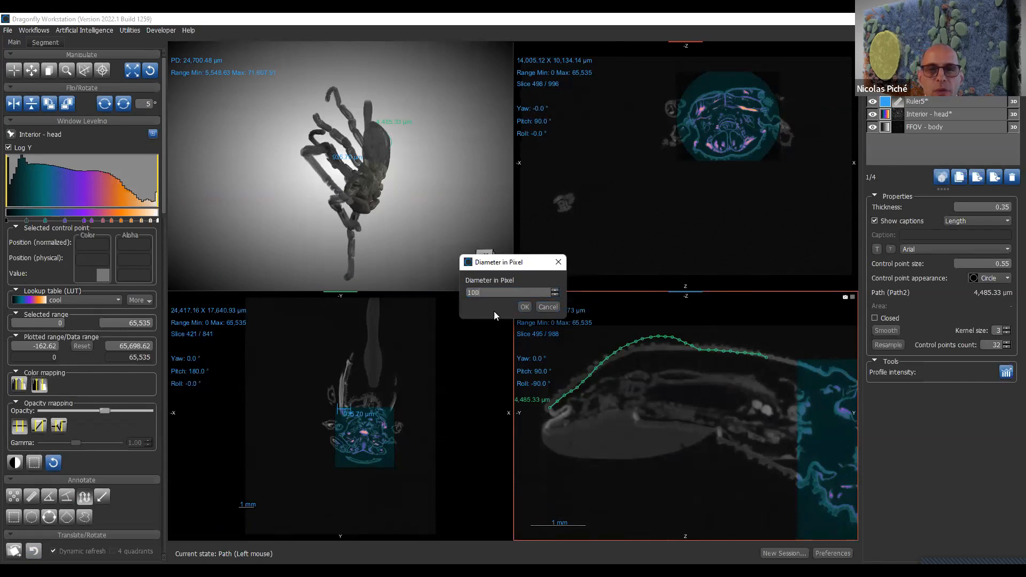
{"action": "left_click", "coordinate": [531, 309]}
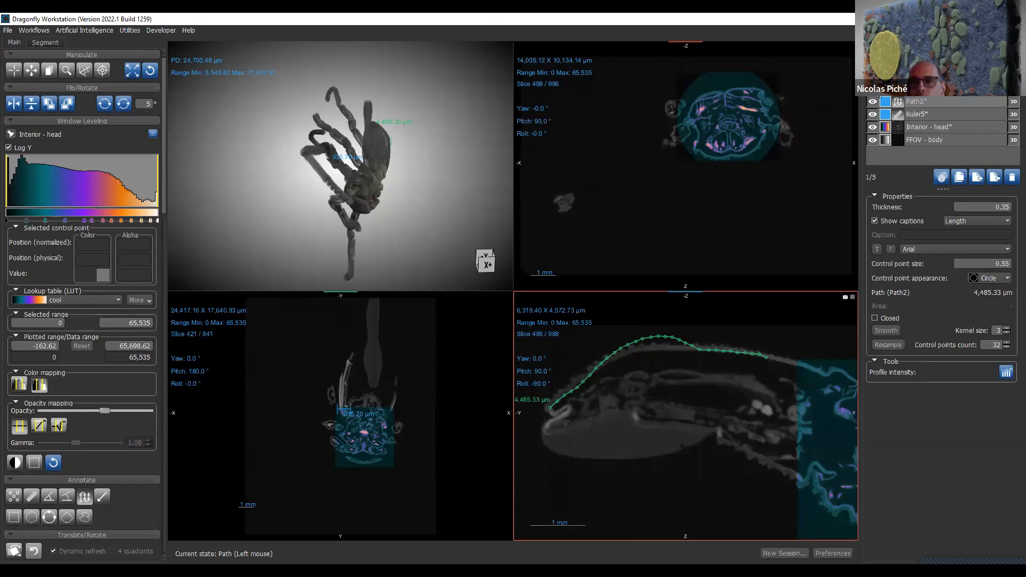
- Show only the dataset extracted along the path, hiding the path, ruler and both original datasets, and fit the views to it
{"action": "left_click", "coordinate": [872, 101]}
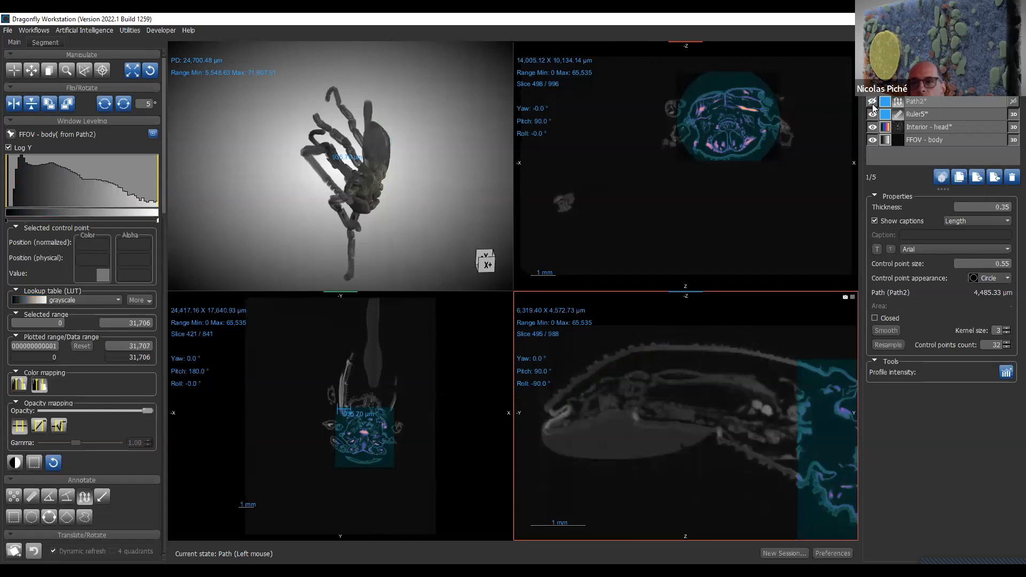
{"action": "left_click", "coordinate": [872, 114]}
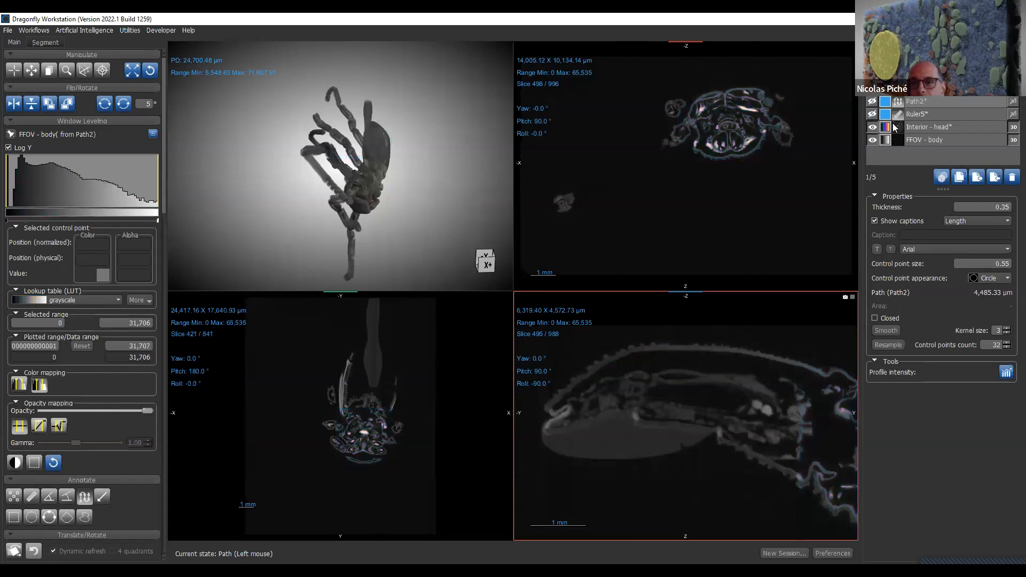
{"action": "left_click", "coordinate": [873, 127]}
{"action": "left_click", "coordinate": [873, 140]}
{"action": "left_click", "coordinate": [932, 89]}
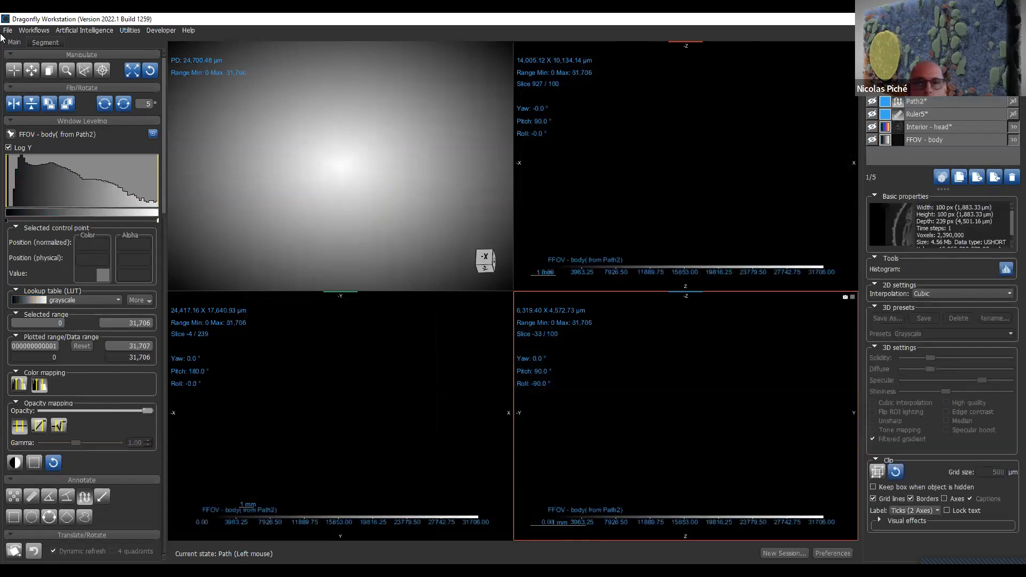
{"action": "left_click", "coordinate": [153, 72]}
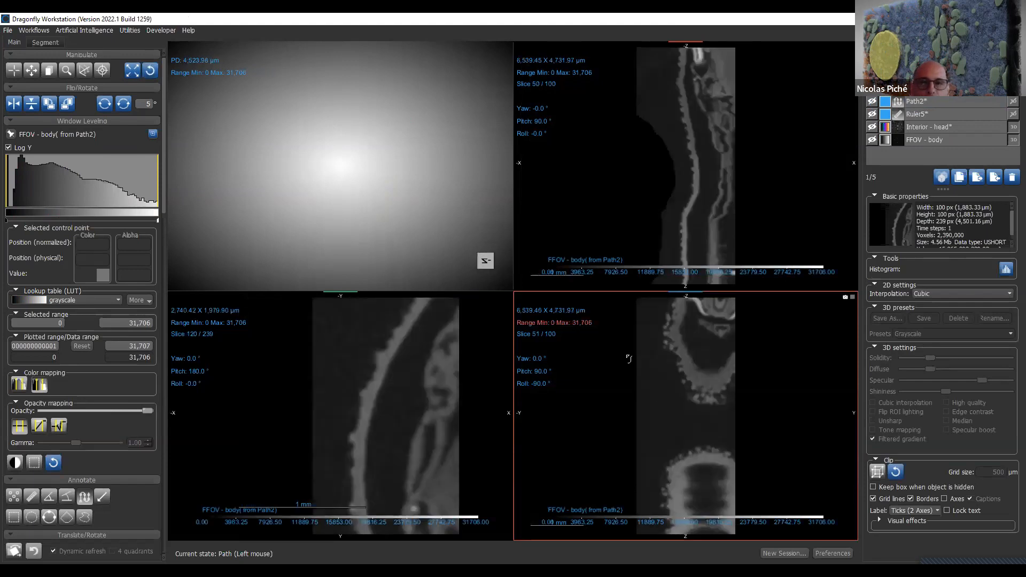
- Examine how the outer shell and inner structures change through the slices of the dataset extracted along the path
{"action": "scroll", "coordinate": [424, 429], "scroll_direction": "down", "scroll_amount": 20}
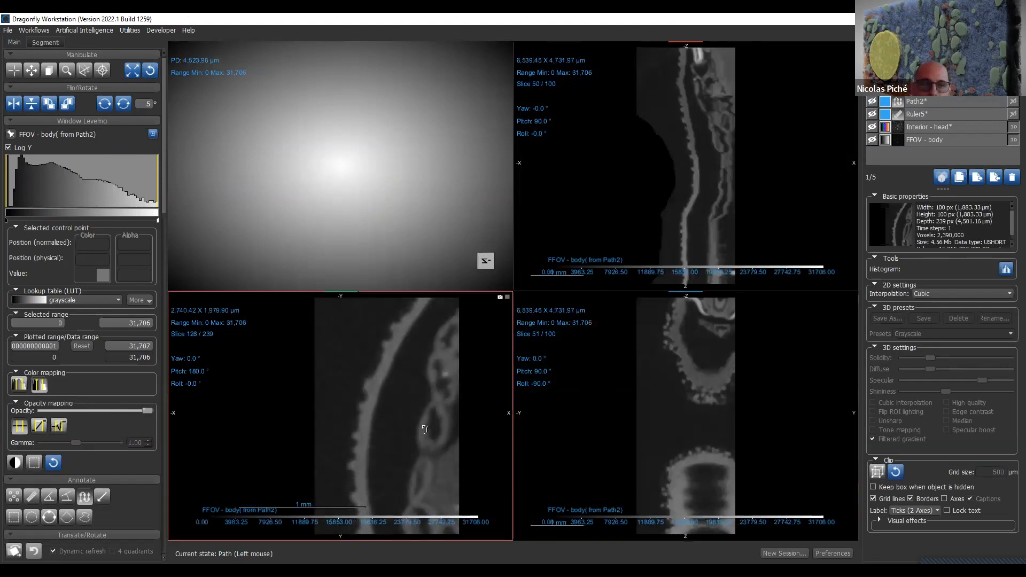
{"action": "scroll", "coordinate": [424, 429], "scroll_direction": "down", "scroll_amount": 20}
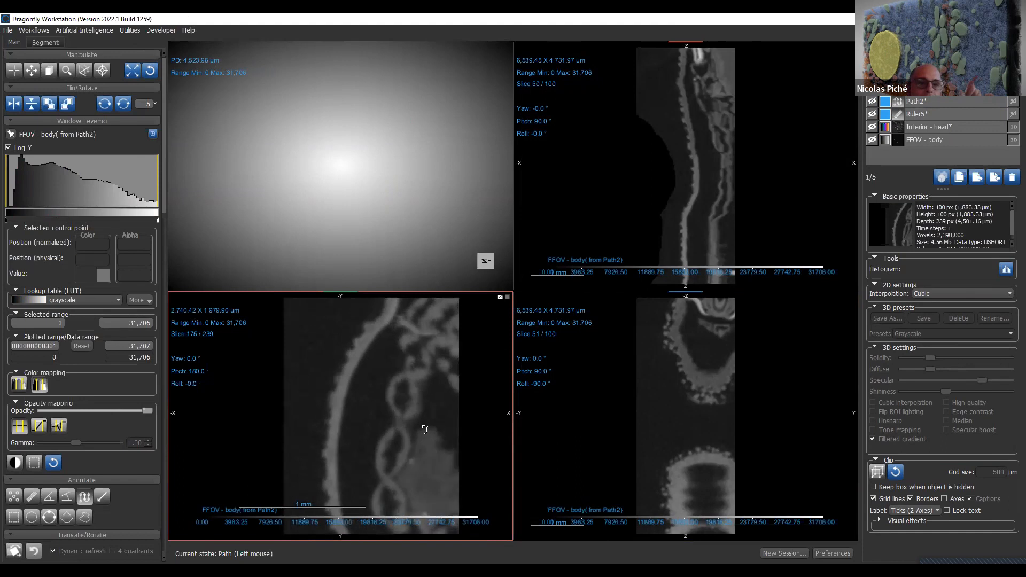
{"action": "scroll", "coordinate": [430, 429], "scroll_direction": "down", "scroll_amount": 20}
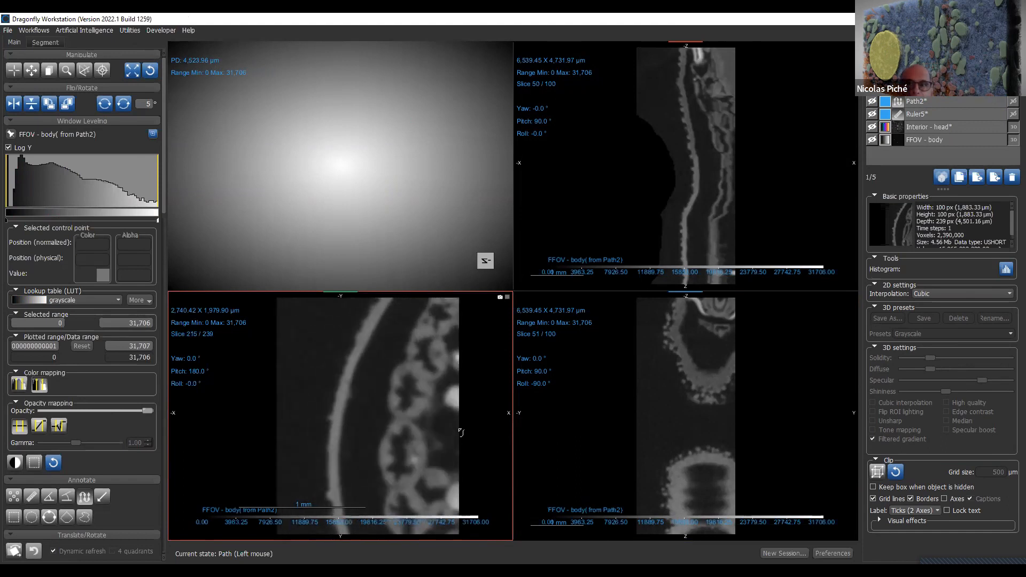
{"action": "scroll", "coordinate": [460, 432], "scroll_direction": "down", "scroll_amount": 7}
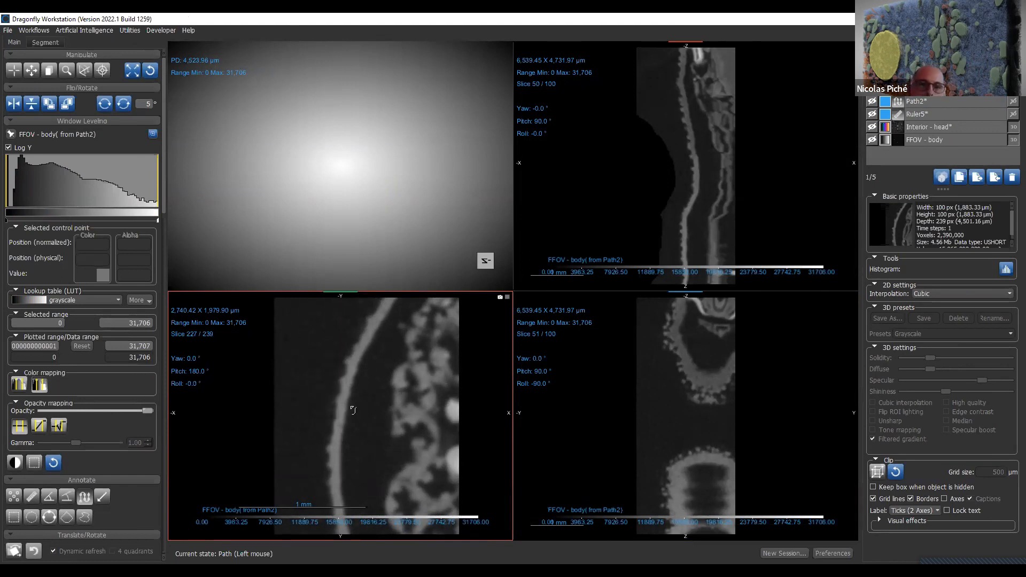
{"action": "scroll", "coordinate": [352, 409], "scroll_direction": "up", "scroll_amount": 17}
{"action": "scroll", "coordinate": [365, 408], "scroll_direction": "up", "scroll_amount": 4}
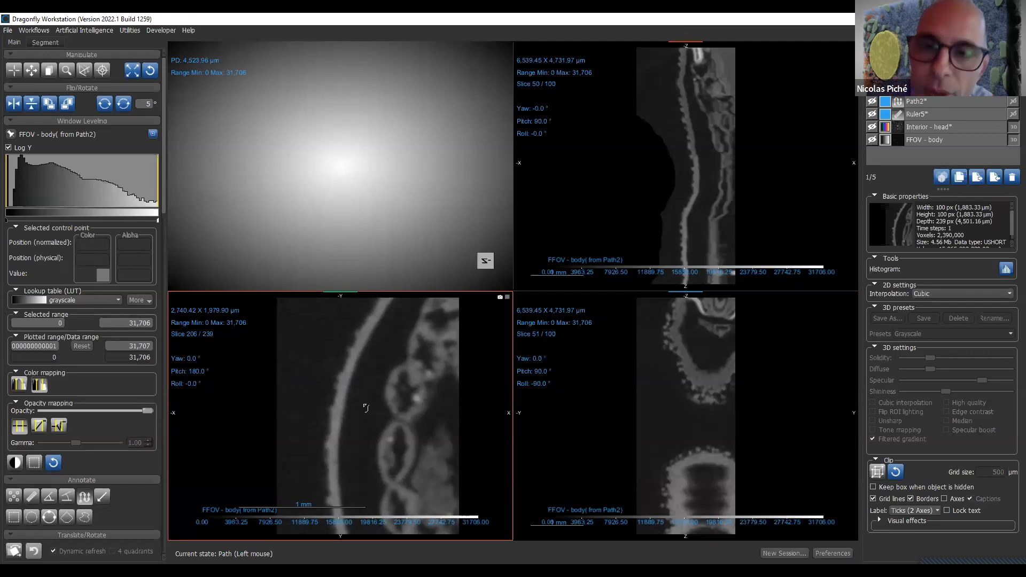
{"action": "scroll", "coordinate": [367, 412], "scroll_direction": "up", "scroll_amount": 17}
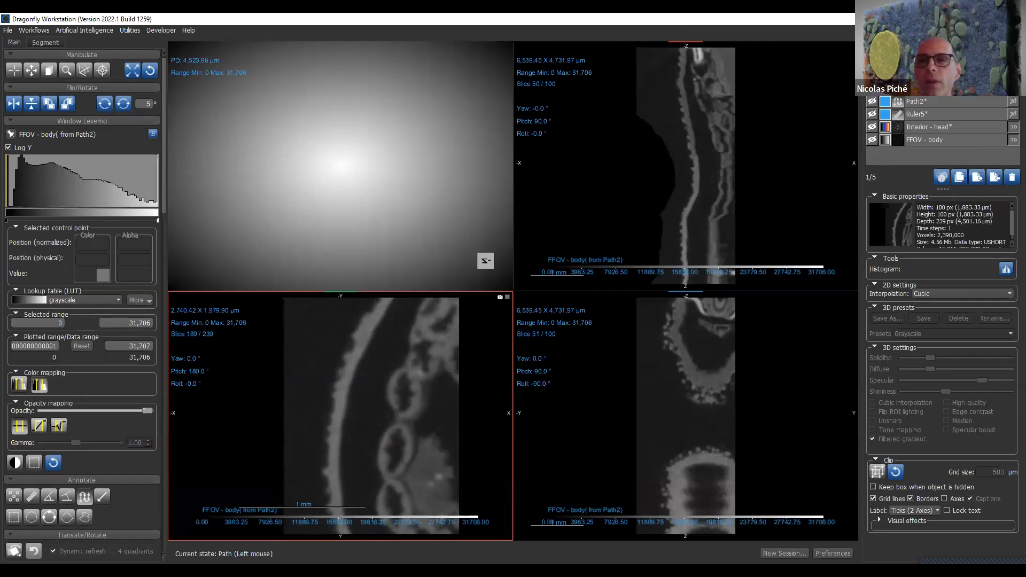
- Hide the path-extracted dataset and show the Interior - head and FFOV - body datasets again
{"action": "left_click", "coordinate": [872, 88]}
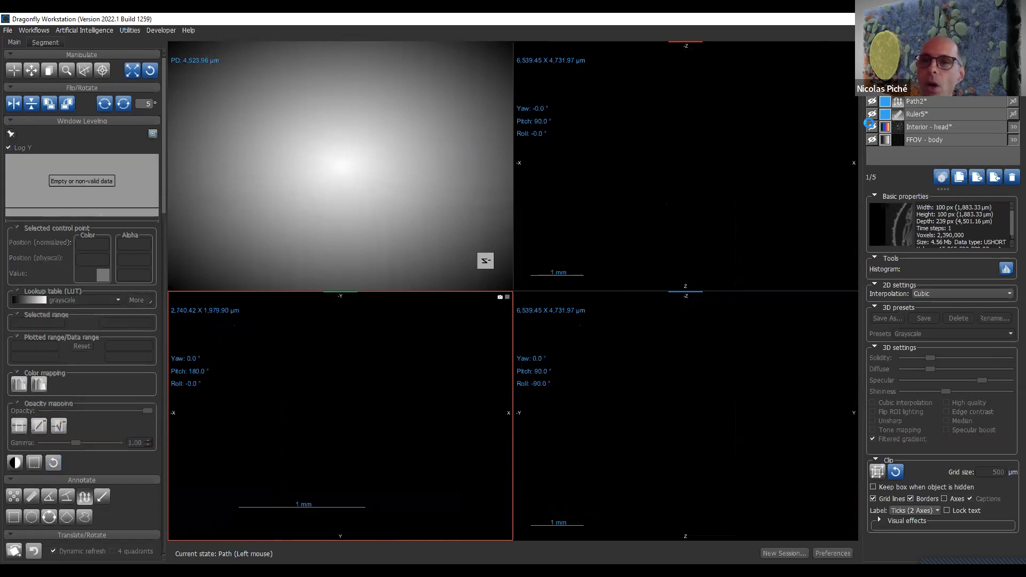
{"action": "left_click", "coordinate": [869, 127]}
{"action": "left_click", "coordinate": [872, 139]}
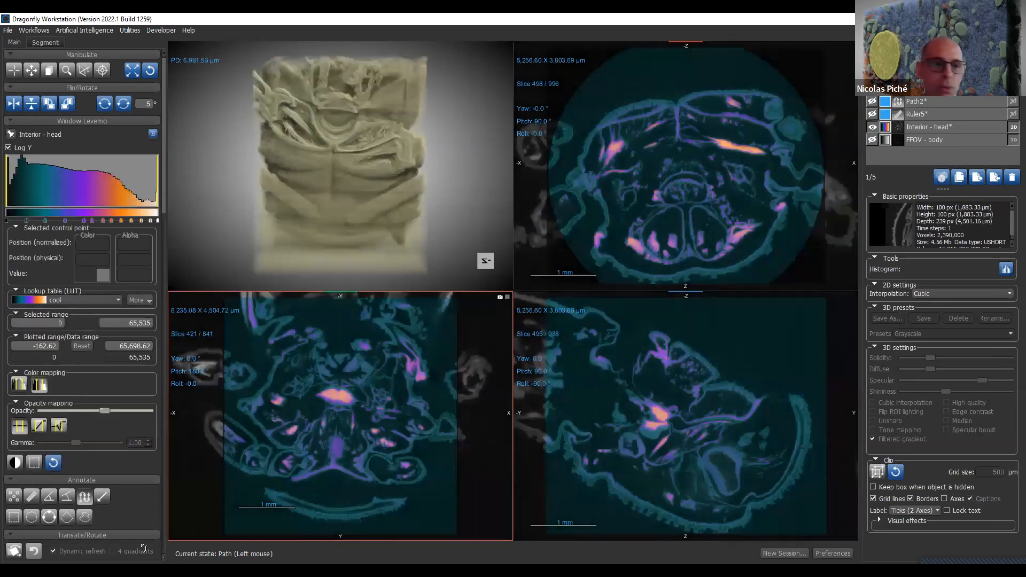
- Draw an arrow in the head's cross-section view ending near the bright orange tissue, captioned "dfdsfdsfs"
{"action": "left_click", "coordinate": [104, 495]}
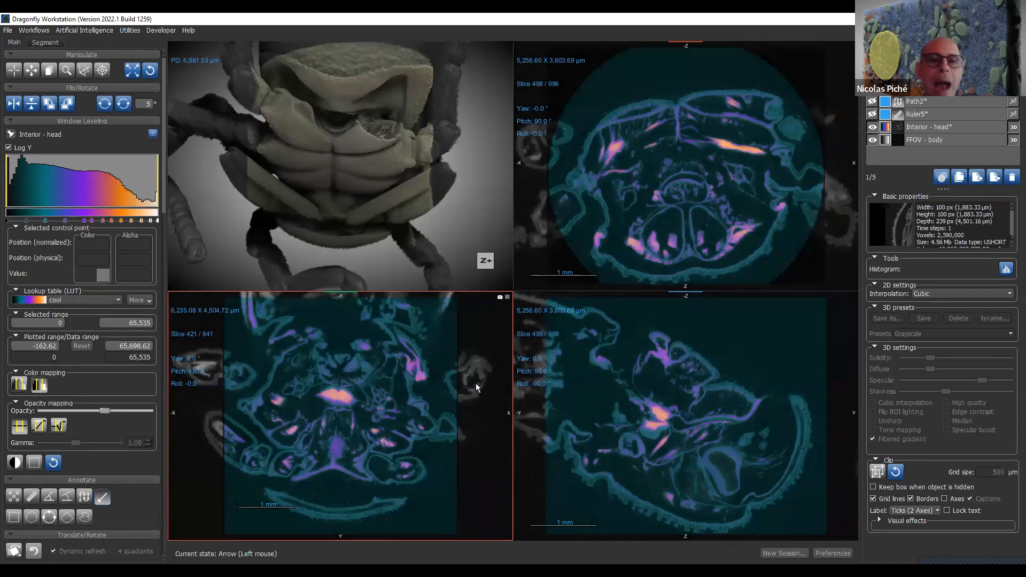
{"action": "left_click", "coordinate": [811, 74]}
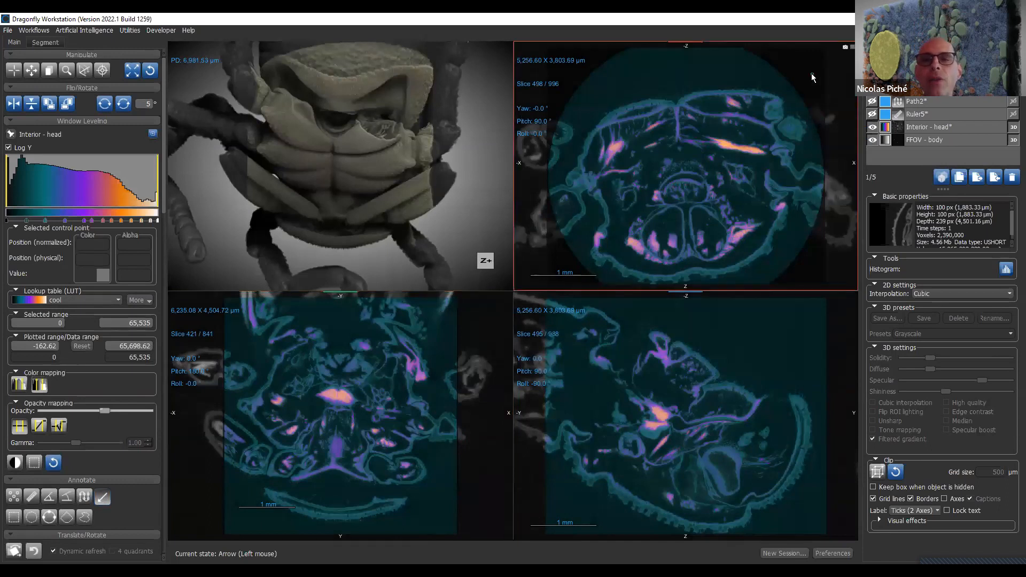
{"action": "left_click_drag", "start_coordinate": [733, 130], "coordinate": [714, 148]}
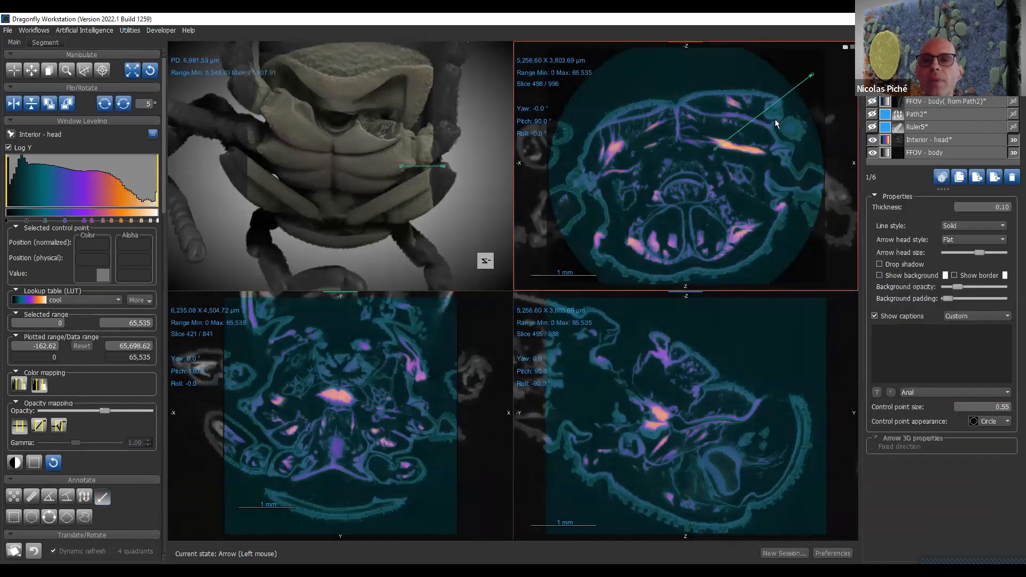
{"action": "left_click", "coordinate": [973, 352]}
{"action": "type", "text": "dfdsfdsfs"}
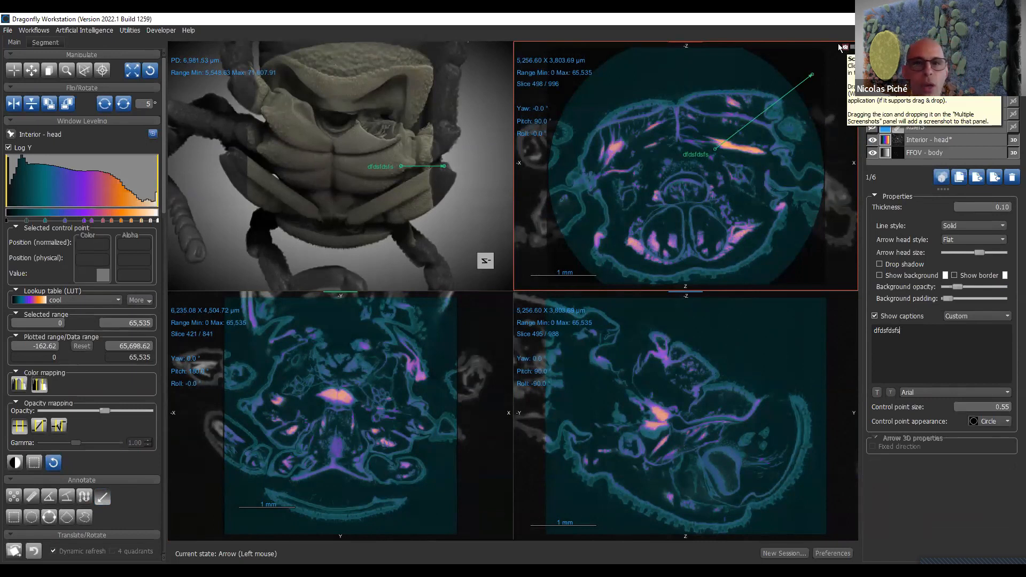
- Enlarge the annotated cross-section view to a single view and capture a screenshot of it
{"action": "double_click", "coordinate": [740, 116]}
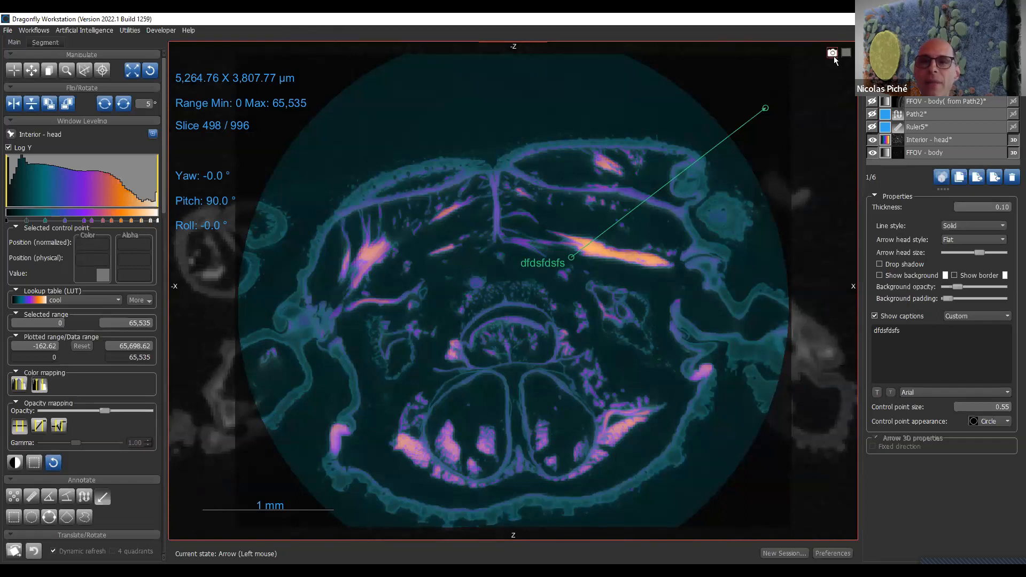
{"action": "left_click", "coordinate": [833, 54]}
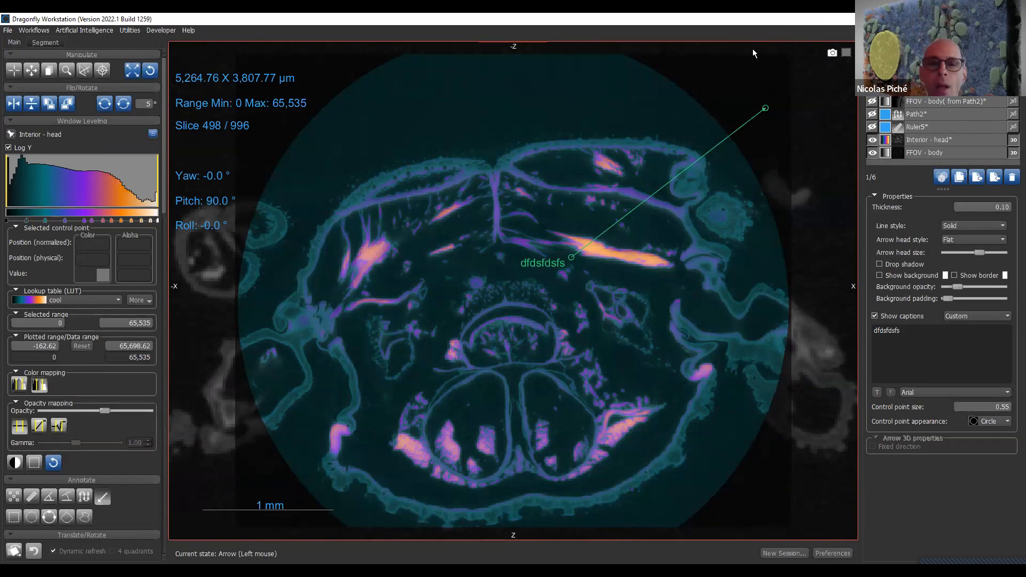
- Move the 1 mm scale bar up beside the specimen in the enlarged cross-section view
{"action": "right_click_drag", "start_coordinate": [674, 357], "coordinate": [704, 258]}
{"action": "scroll", "coordinate": [709, 265], "scroll_direction": "down", "scroll_amount": 8}
{"action": "scroll", "coordinate": [710, 266], "scroll_direction": "down", "scroll_amount": 4}
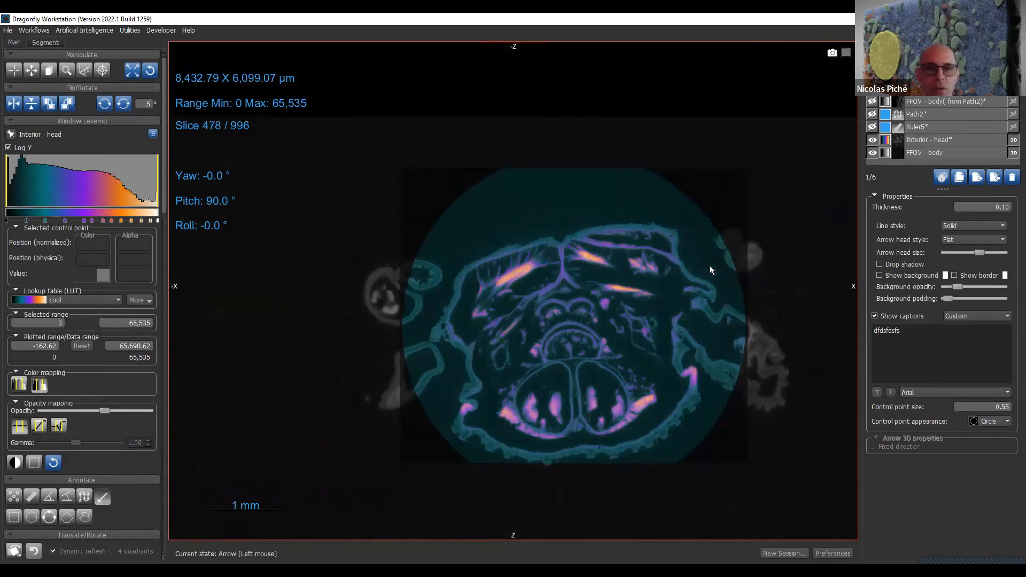
{"action": "middle_click_drag", "start_coordinate": [555, 347], "coordinate": [560, 330]}
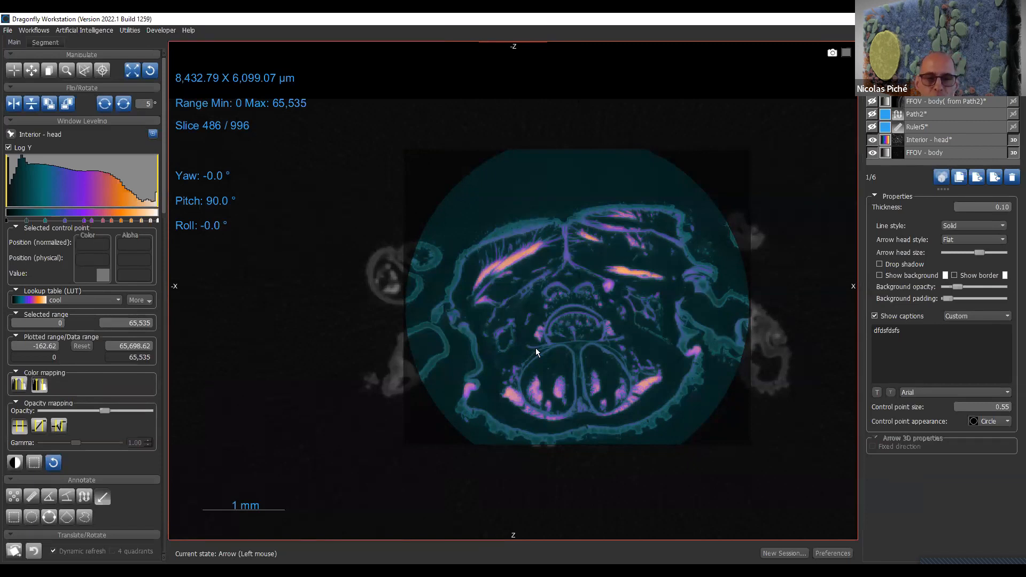
{"action": "middle_click_drag", "start_coordinate": [585, 481], "coordinate": [592, 468]}
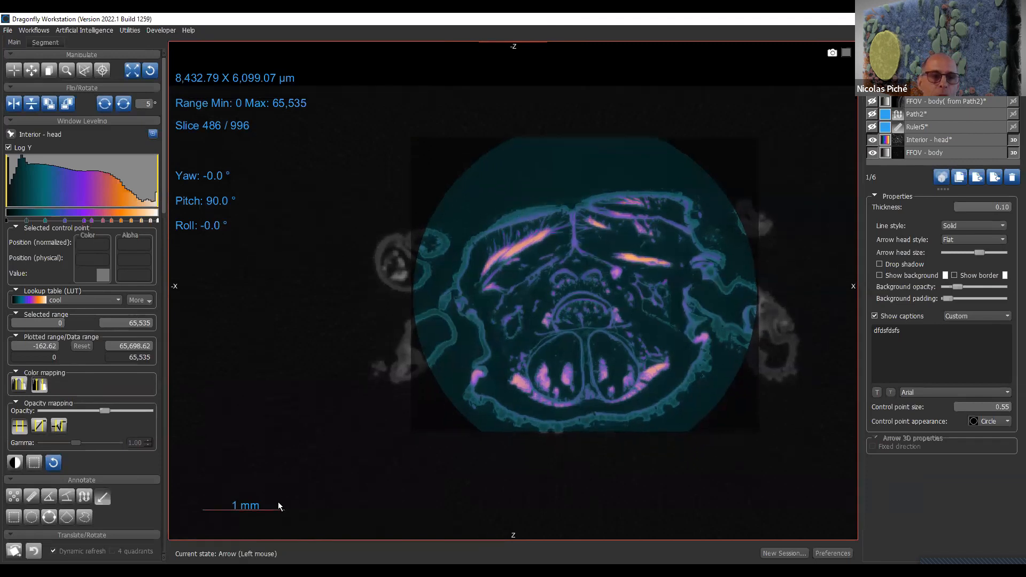
{"action": "left_click_drag", "start_coordinate": [273, 506], "coordinate": [385, 374]}
- Display the Interior - head color legend and try to move it up toward the specimen
{"action": "left_click", "coordinate": [948, 140]}
{"action": "left_click", "coordinate": [948, 155]}
{"action": "left_click", "coordinate": [954, 142]}
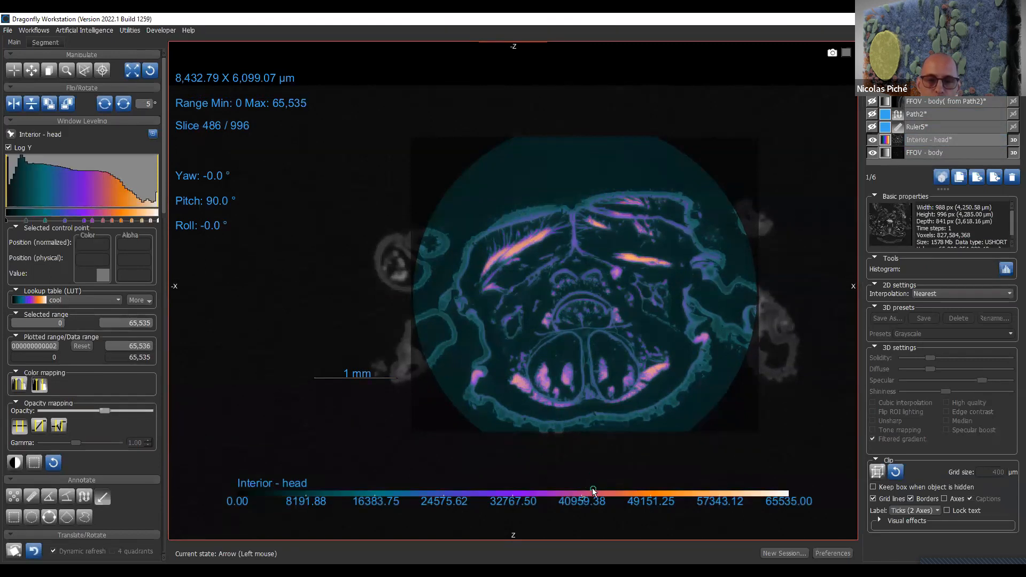
{"action": "left_click_drag", "start_coordinate": [593, 490], "coordinate": [602, 443]}
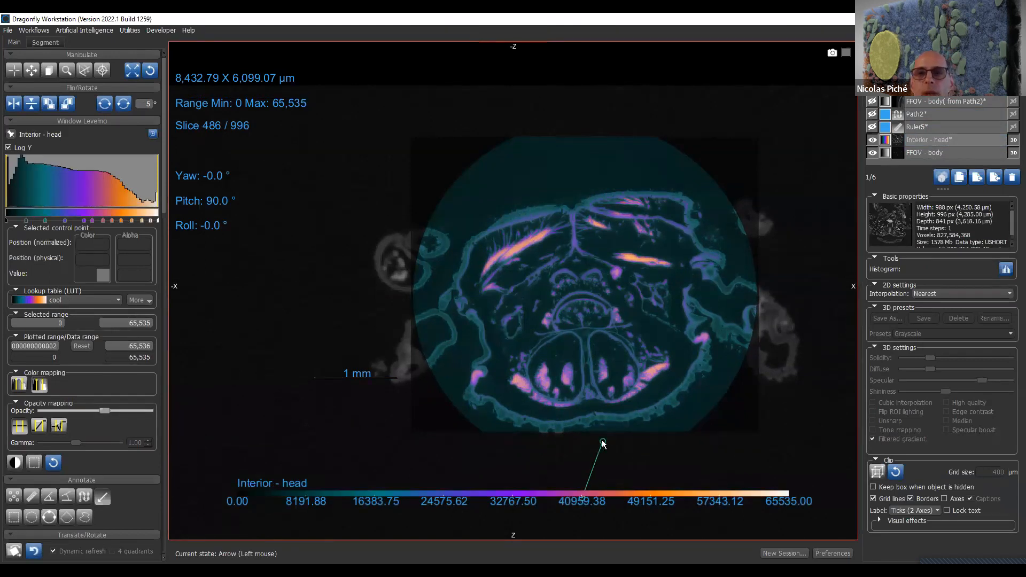
{"action": "left_click_drag", "start_coordinate": [602, 443], "coordinate": [621, 379]}
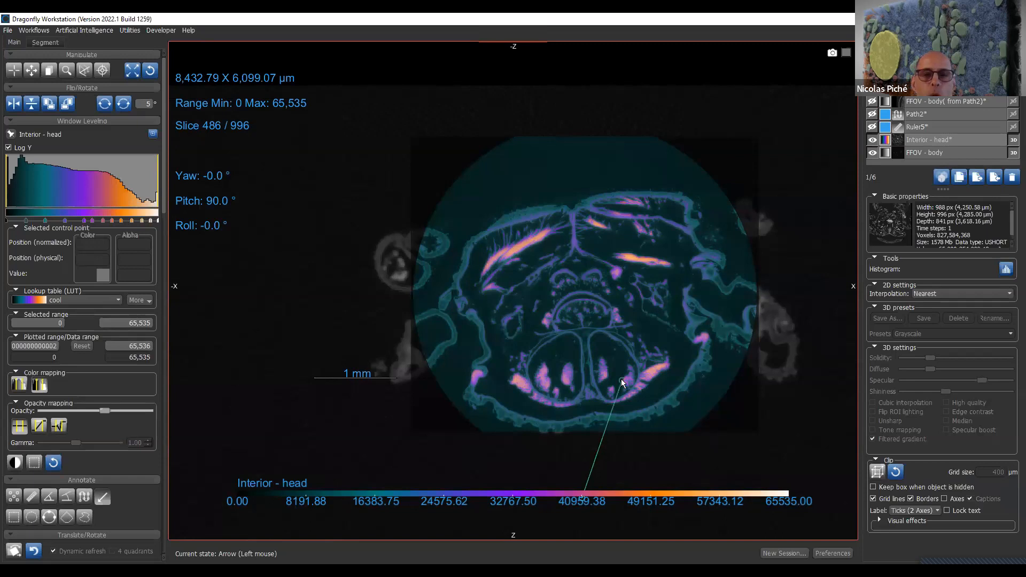
{"action": "left_click", "coordinate": [621, 379]}
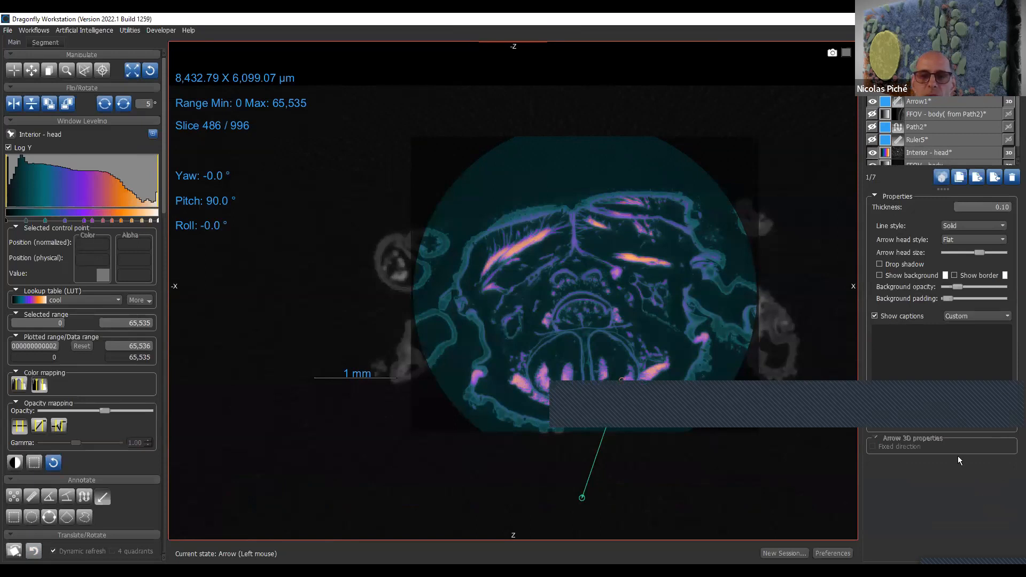
- Delete the stray arrow below the specimen and the captioned arrow annotation
{"action": "left_click", "coordinate": [1011, 181]}
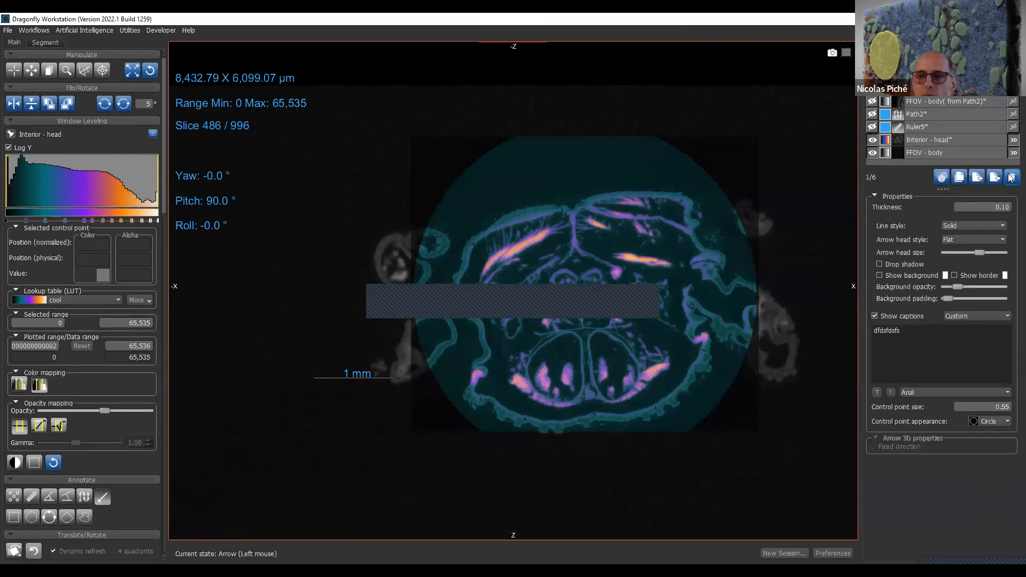
{"action": "left_click", "coordinate": [1010, 178]}
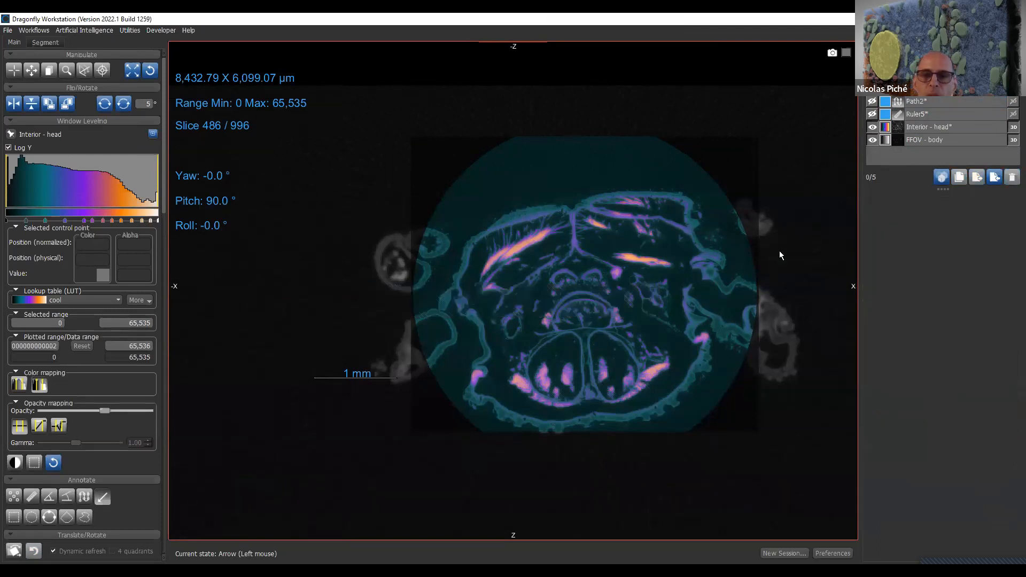
- Try to move the FFOV - body color legend, switch to the Track tool and delete the stray short arrow
{"action": "left_click", "coordinate": [938, 143]}
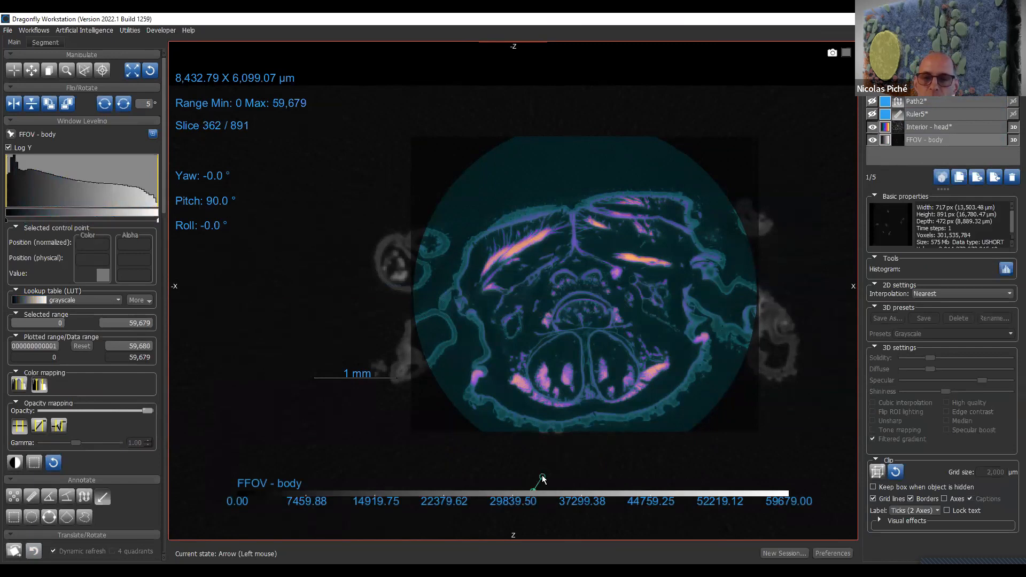
{"action": "left_click", "coordinate": [542, 476]}
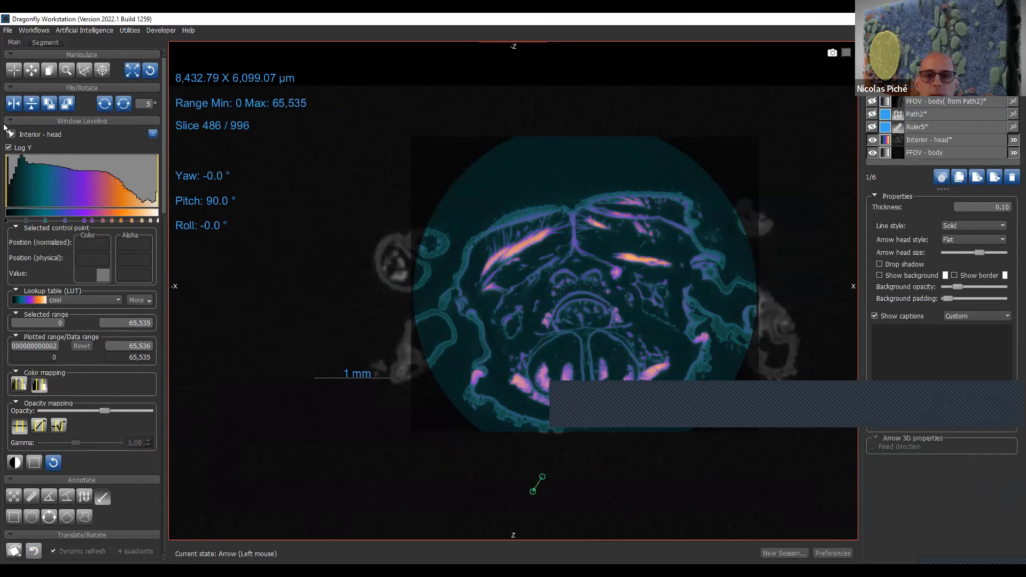
{"action": "left_click", "coordinate": [14, 70]}
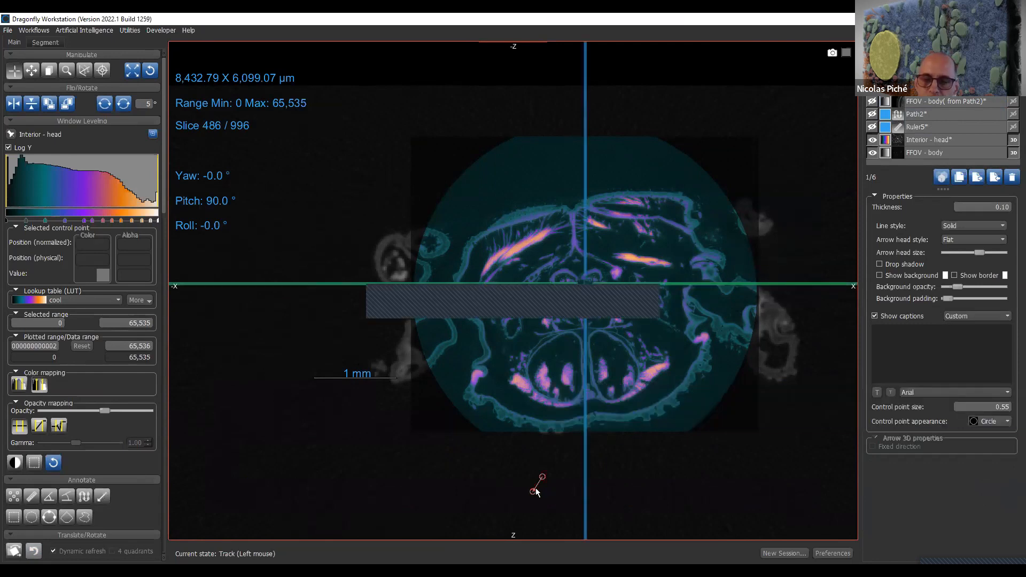
{"action": "left_click", "coordinate": [1011, 179]}
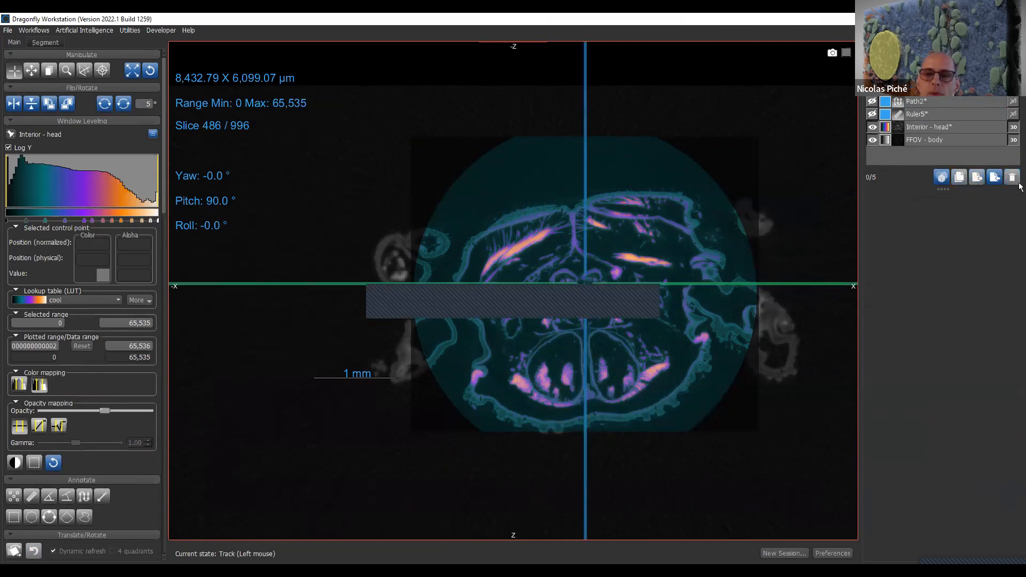
- Center the cross-section in the view and move the FFOV - body color legend up against the specimen's lower edge
{"action": "middle_click_drag", "start_coordinate": [548, 338], "coordinate": [499, 338]}
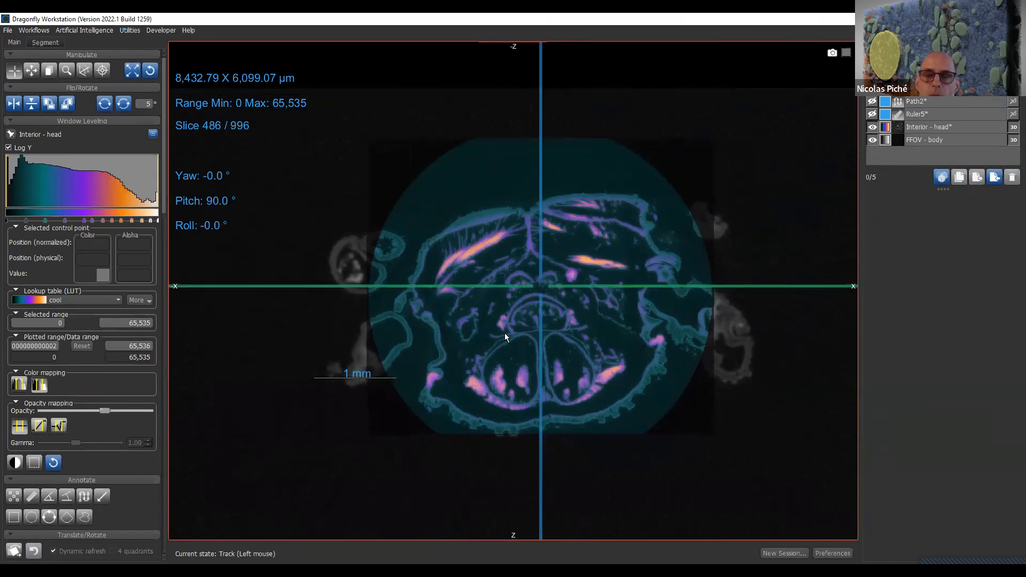
{"action": "mouse_move", "coordinate": [490, 346]}
{"action": "right_mouse_down"}
{"action": "mouse_move", "coordinate": [494, 280]}
{"action": "mouse_move", "coordinate": [492, 343]}
{"action": "right_mouse_up"}
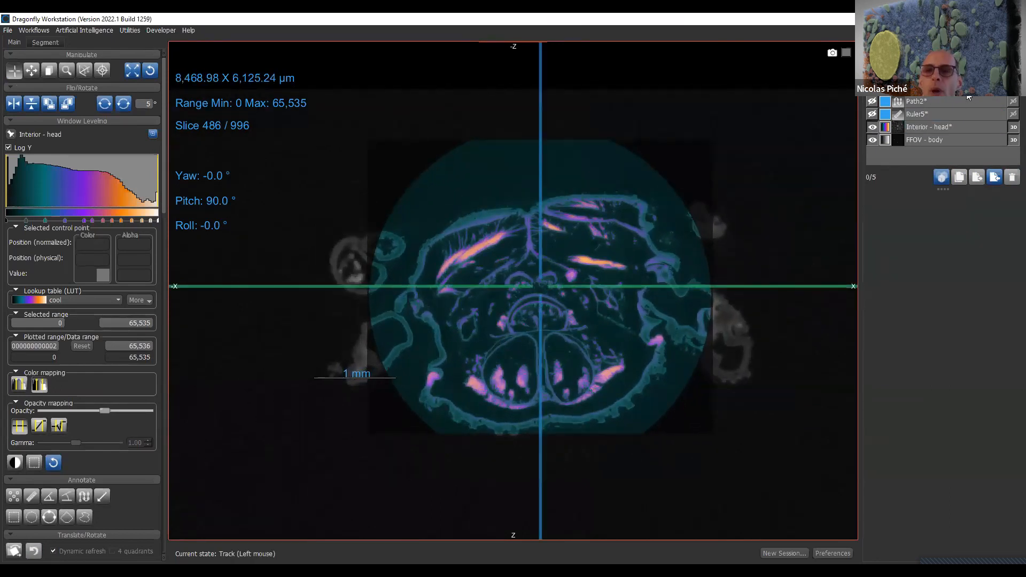
{"action": "left_click", "coordinate": [956, 127]}
{"action": "left_click", "coordinate": [949, 148]}
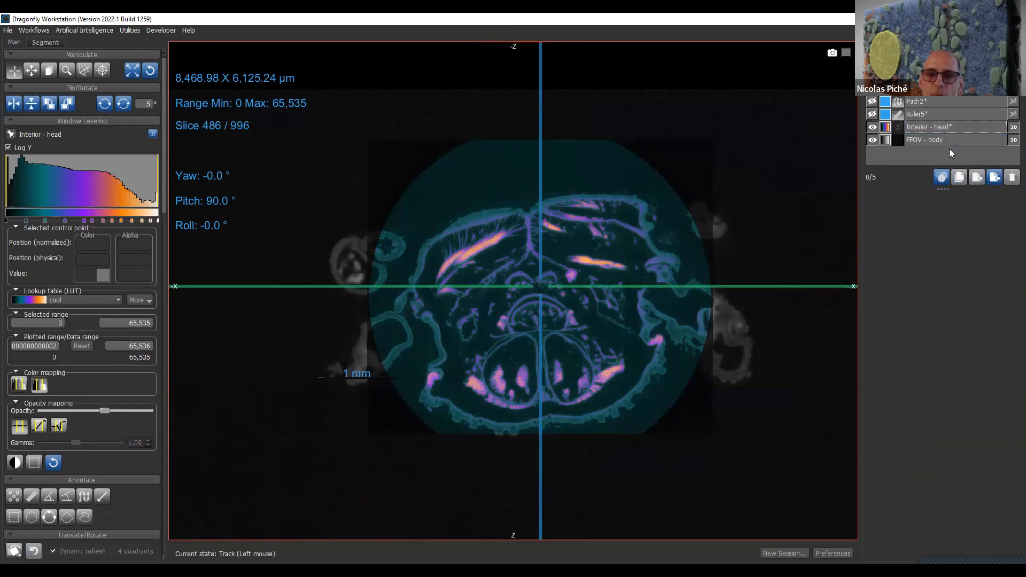
{"action": "left_click", "coordinate": [947, 141]}
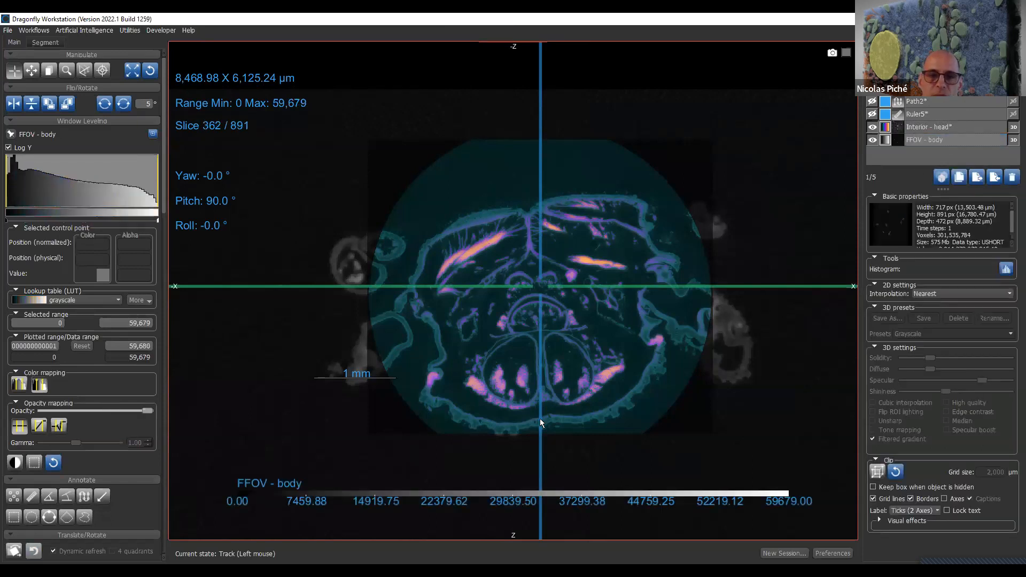
{"action": "left_click_drag", "start_coordinate": [479, 481], "coordinate": [494, 432]}
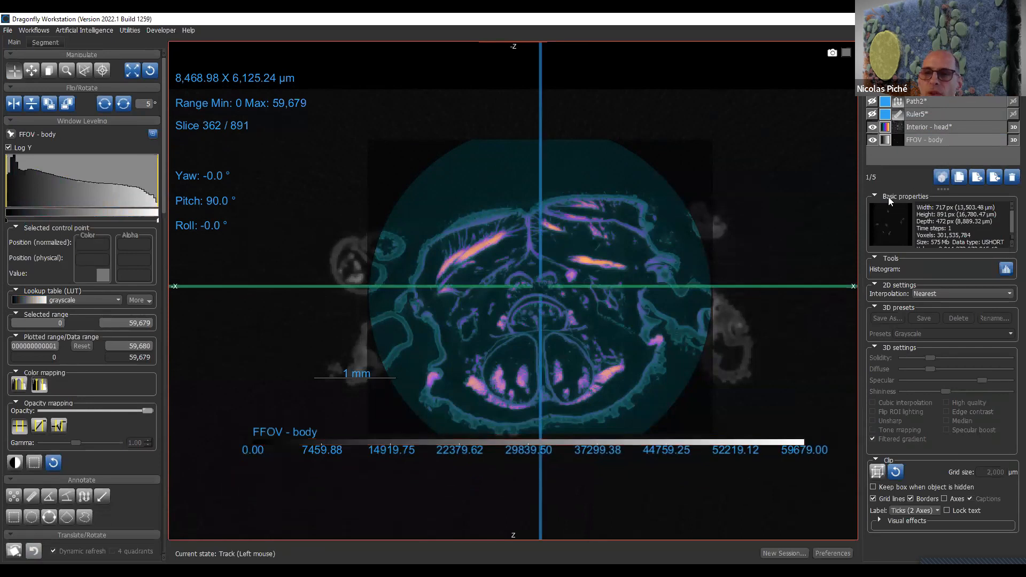
- Display the Interior - head color legend and move it up to just below the specimen
{"action": "left_click", "coordinate": [929, 144]}
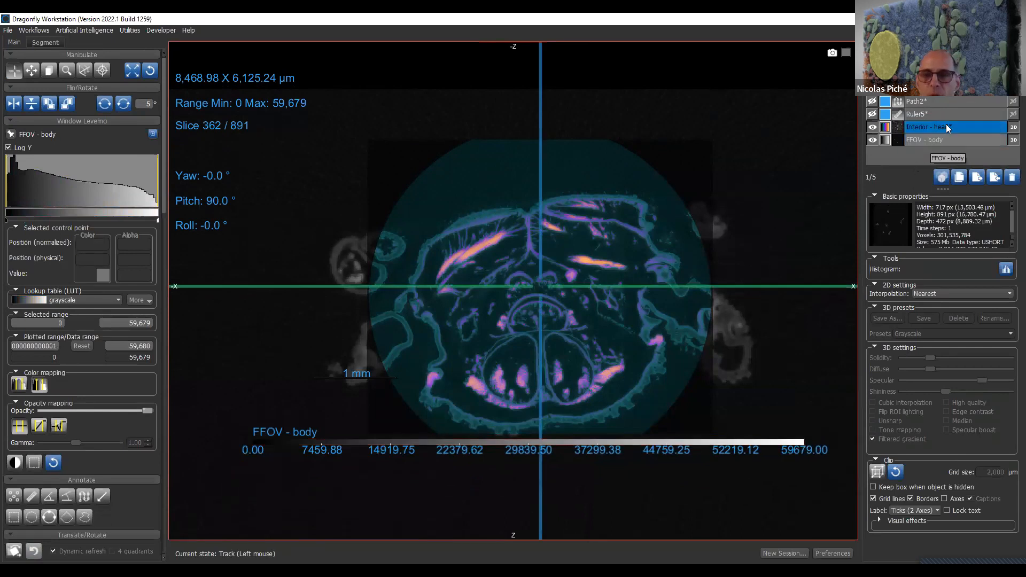
{"action": "left_click", "coordinate": [946, 129]}
{"action": "left_click_drag", "start_coordinate": [640, 514], "coordinate": [661, 462]}
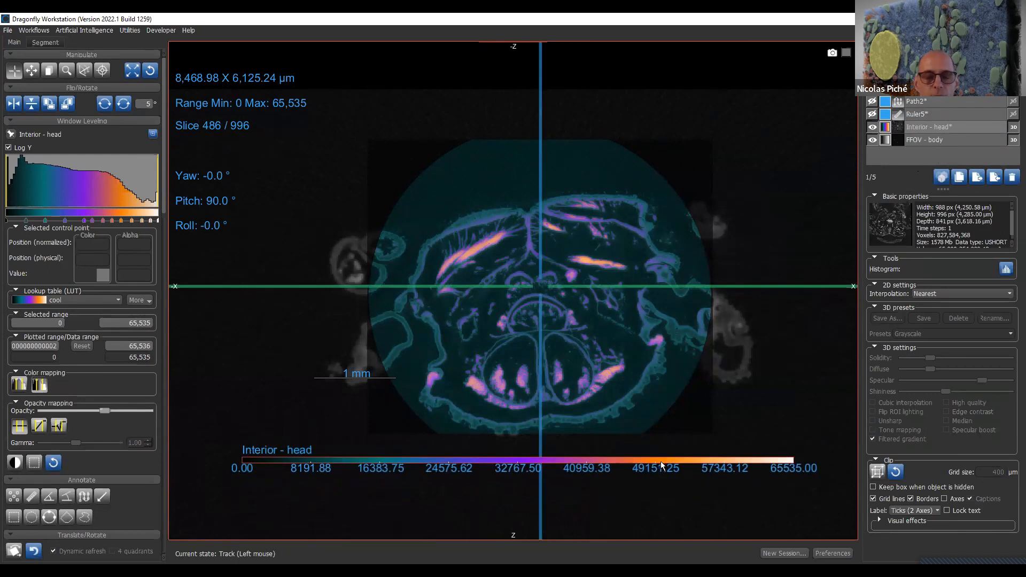
- Show both color legends together, move the FFOV - body legend up across the specimen and open its orientation options
{"action": "left_click", "coordinate": [949, 137]}
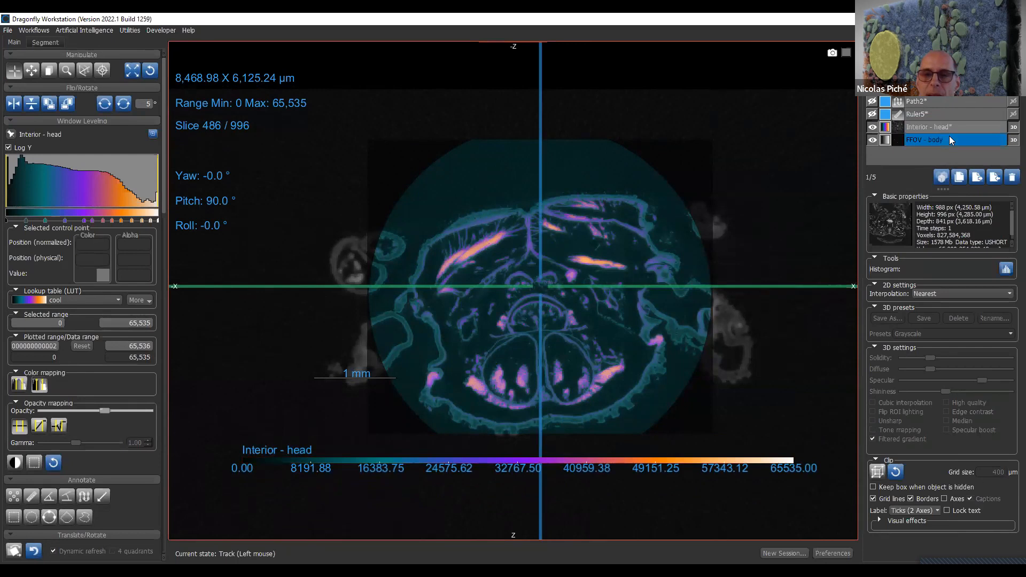
{"action": "left_click_drag", "start_coordinate": [771, 444], "coordinate": [766, 259]}
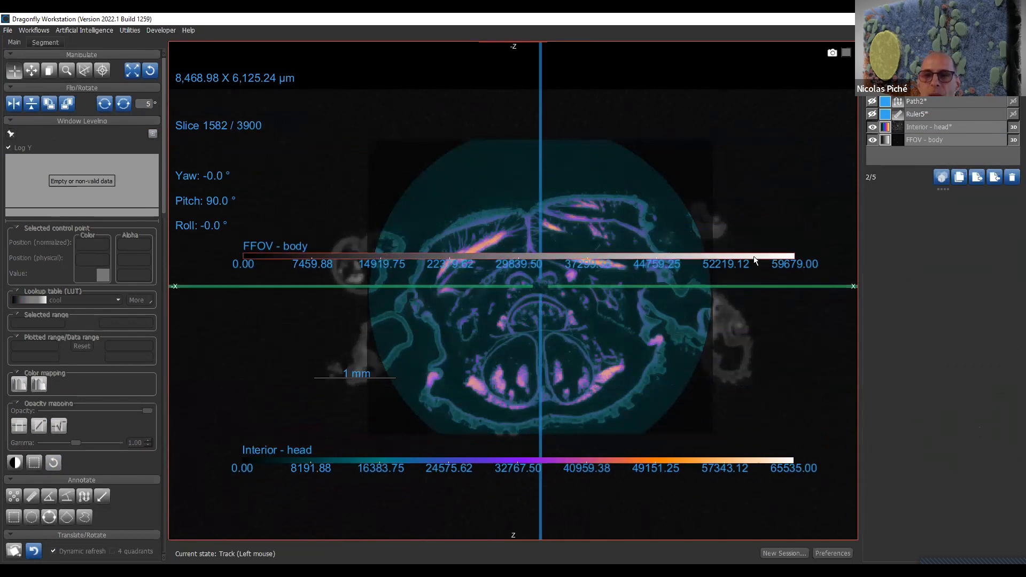
{"action": "right_click", "coordinate": [754, 259]}
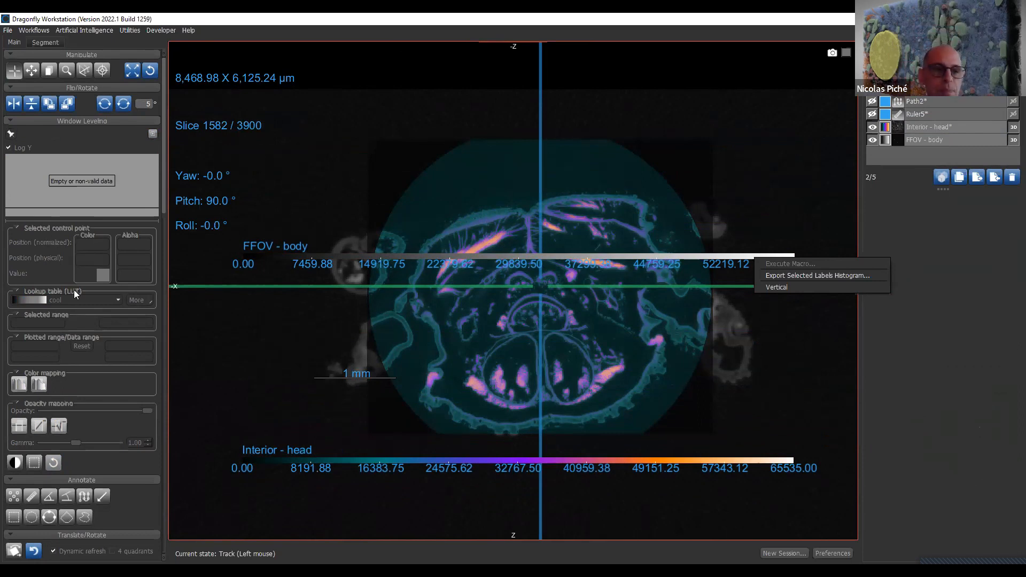
- Show only the FFOV - body legend, move it back below the specimen and shift the crosshair down toward it
{"action": "left_click", "coordinate": [934, 141]}
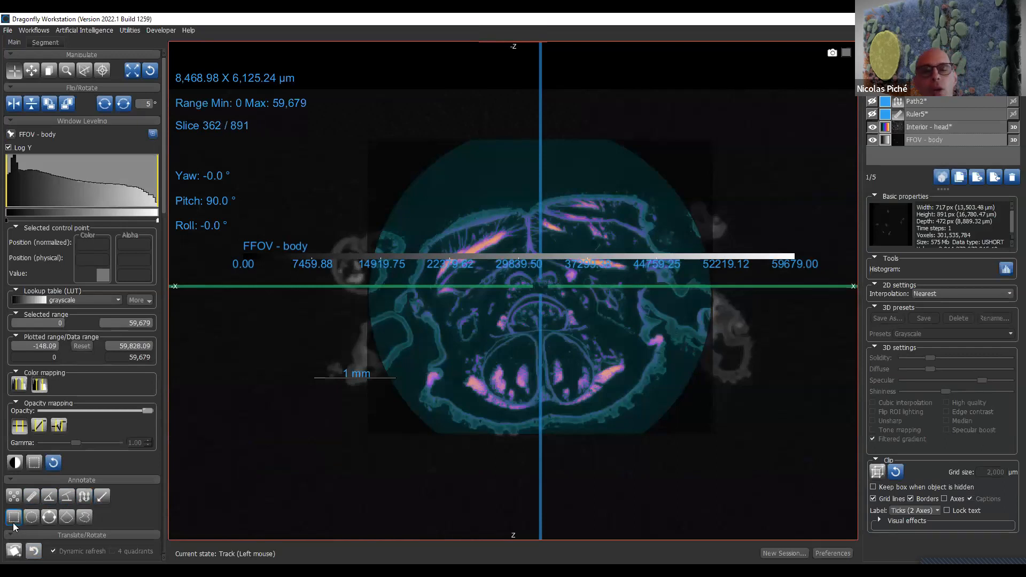
{"action": "left_click_drag", "start_coordinate": [485, 261], "coordinate": [480, 481]}
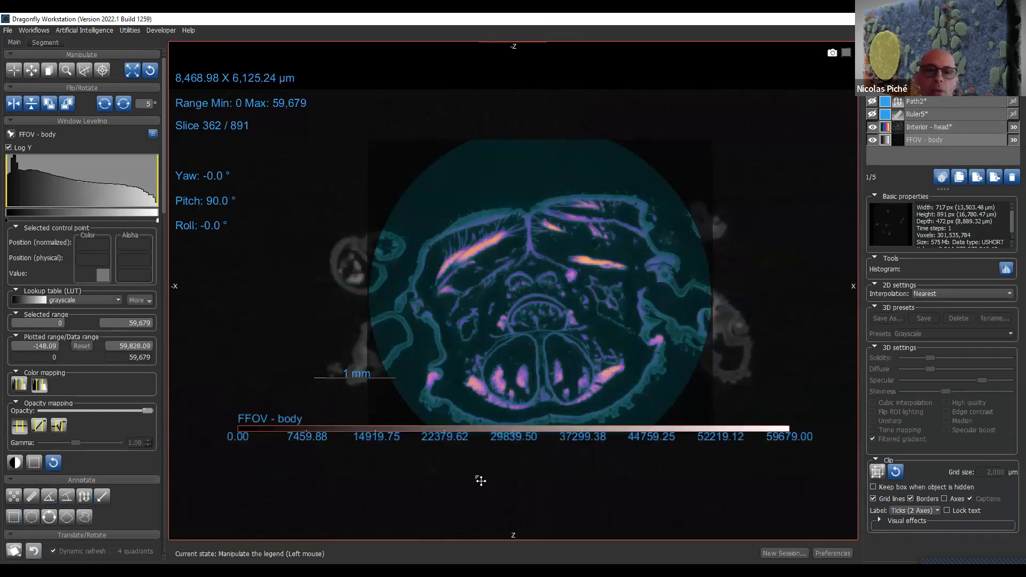
{"action": "left_click_drag", "start_coordinate": [539, 285], "coordinate": [686, 465]}
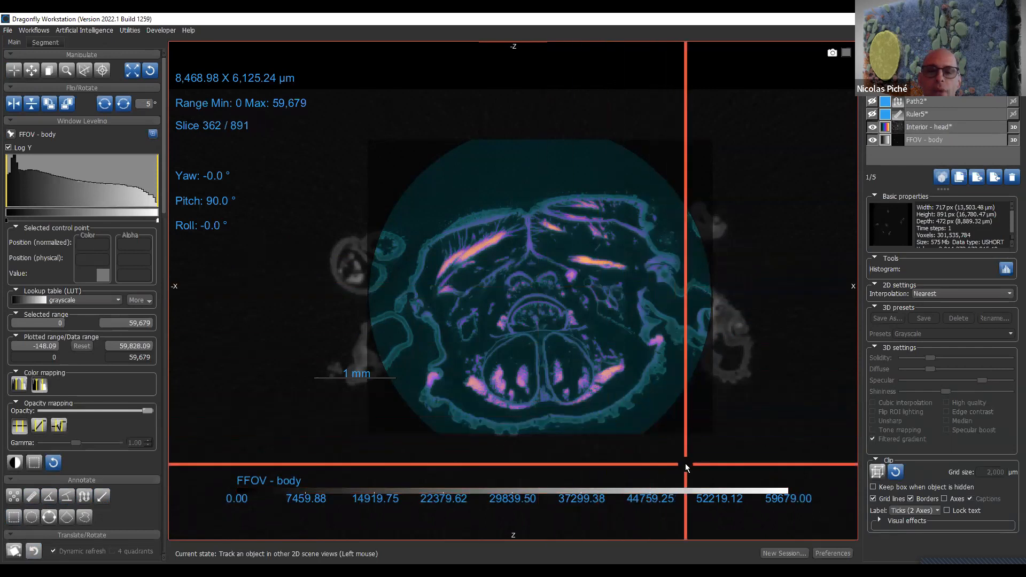
- Draw a rectangular region over the specimen's upper part and enlarge it to a perimeter of about 8,409 µm
{"action": "left_click", "coordinate": [14, 516]}
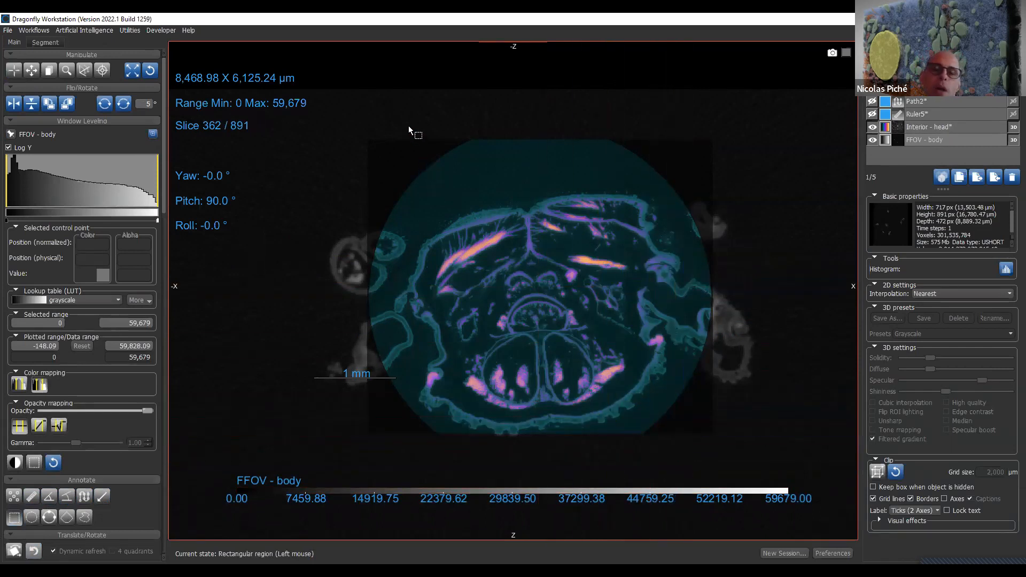
{"action": "left_click", "coordinate": [415, 153]}
{"action": "left_click_drag", "start_coordinate": [415, 153], "coordinate": [552, 276]}
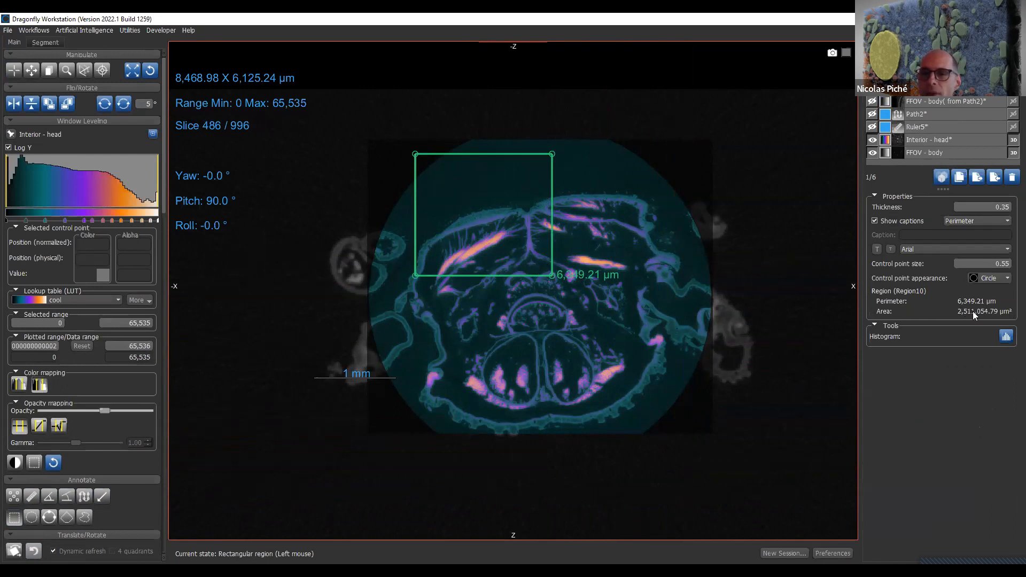
{"action": "left_click_drag", "start_coordinate": [547, 274], "coordinate": [584, 327]}
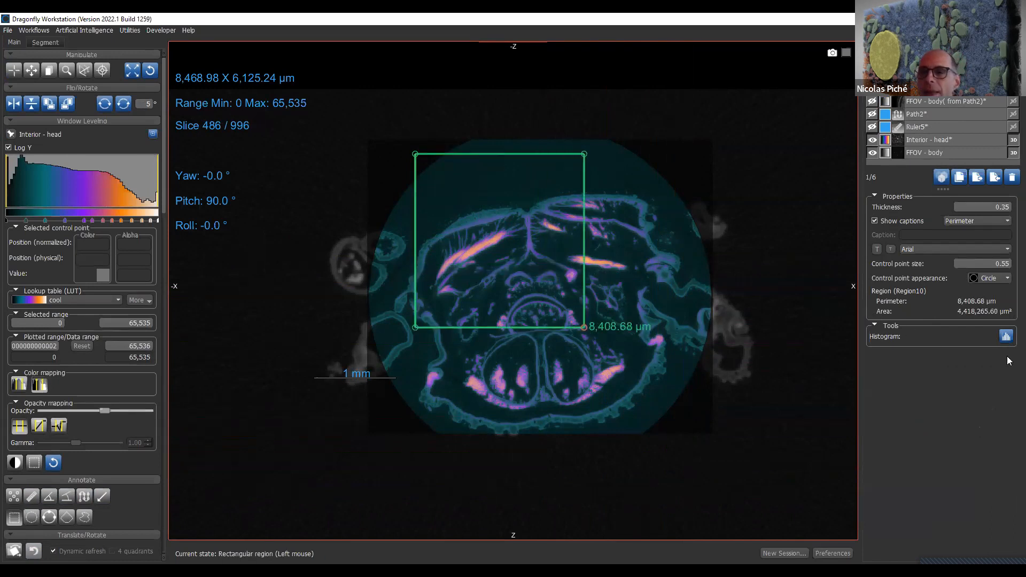
- Open the histogram analysis of the rectangular region, move it off the region and delete the region
{"action": "left_click", "coordinate": [1006, 338]}
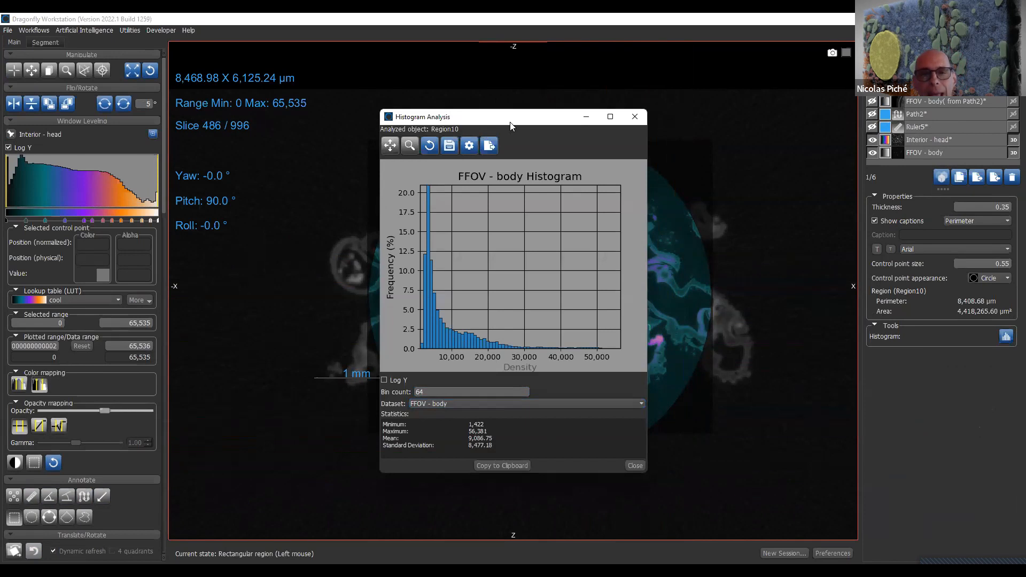
{"action": "left_click_drag", "start_coordinate": [511, 127], "coordinate": [620, 443]}
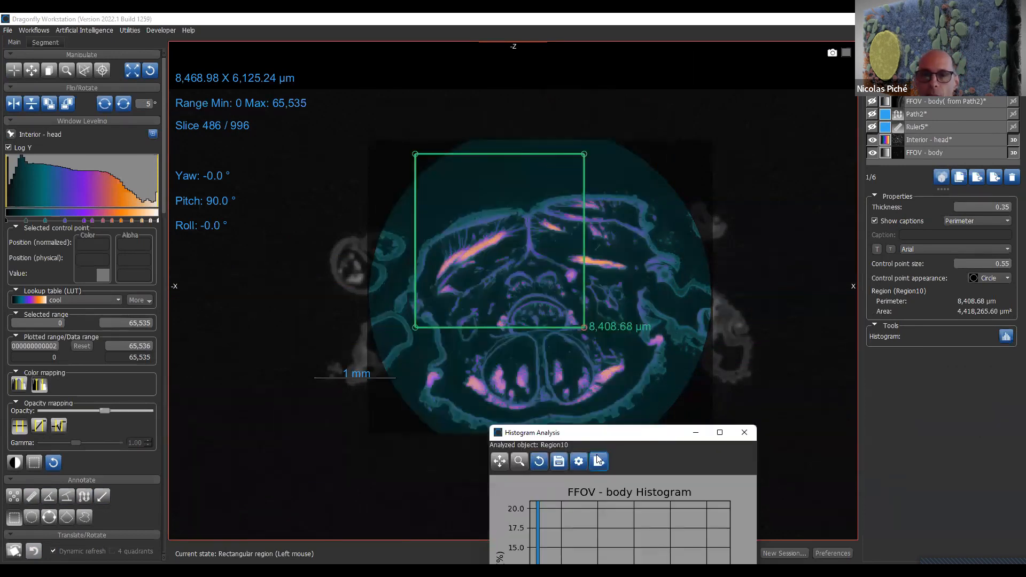
{"action": "left_click", "coordinate": [1011, 180]}
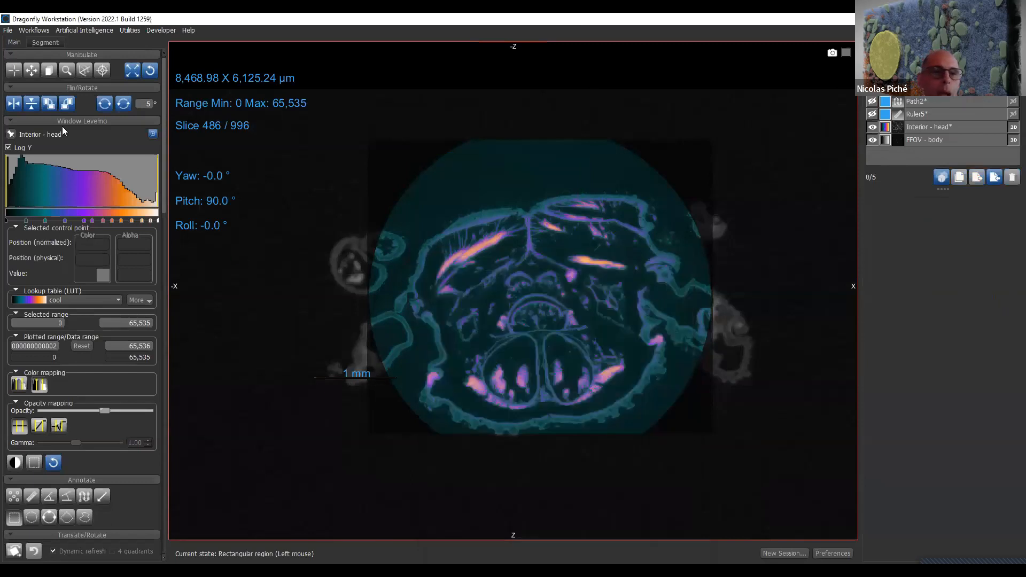
- Tilt the cross-section to an oblique slice with the Walk tool, at yaw 5.3°, pitch 65.2° and roll -23.6°
{"action": "left_click", "coordinate": [86, 69]}
{"action": "left_click_drag", "start_coordinate": [569, 340], "coordinate": [528, 292]}
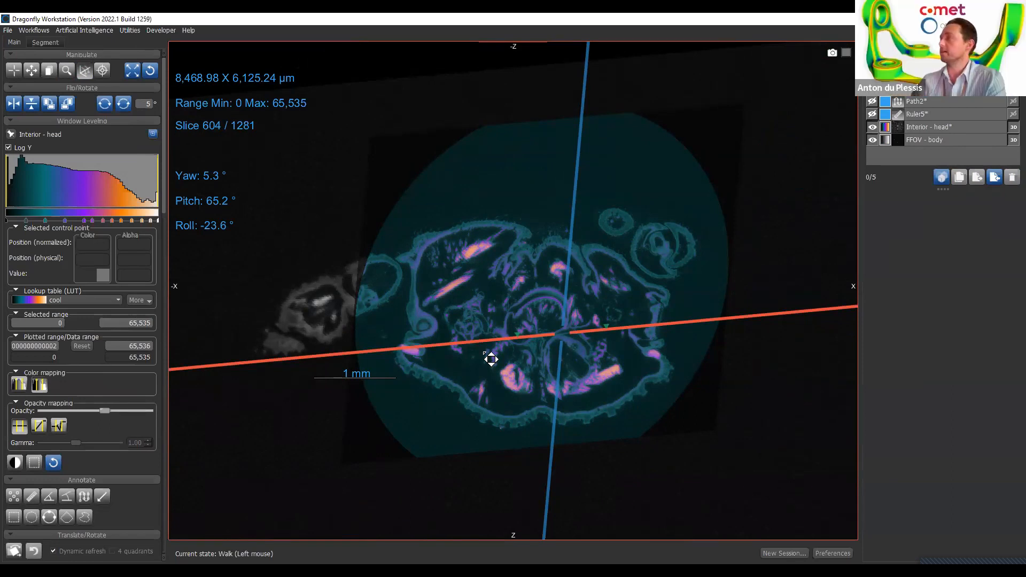
- Look at the general view preferences, then display the Interior - head legend and inspect its context options
{"action": "left_click", "coordinate": [832, 553]}
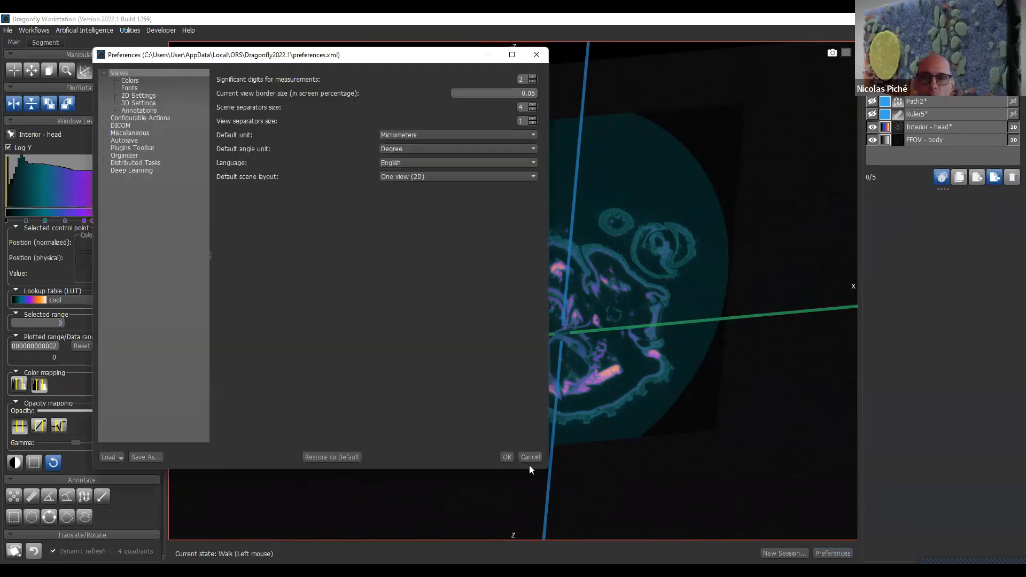
{"action": "left_click", "coordinate": [981, 130]}
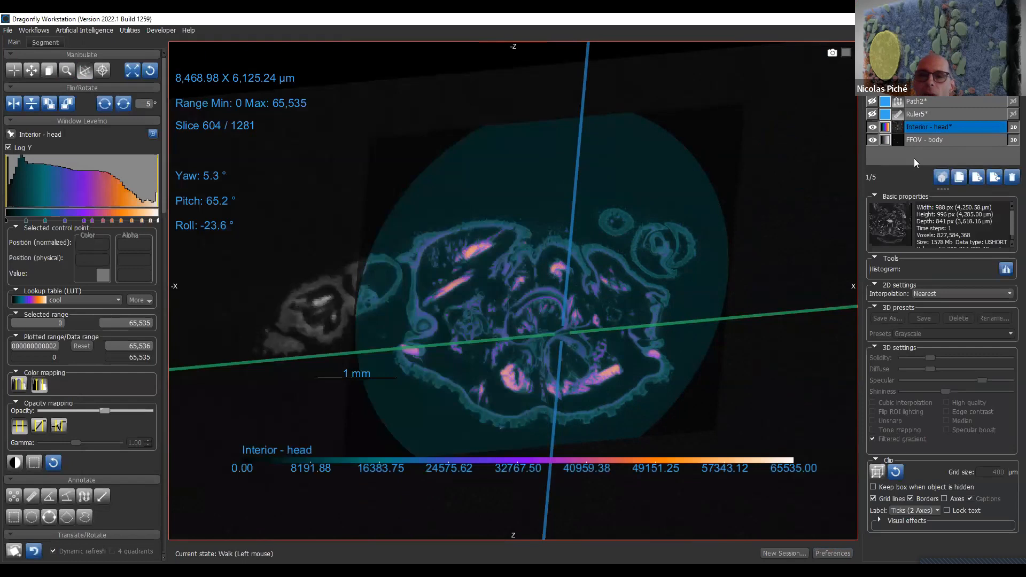
{"action": "right_click", "coordinate": [439, 467]}
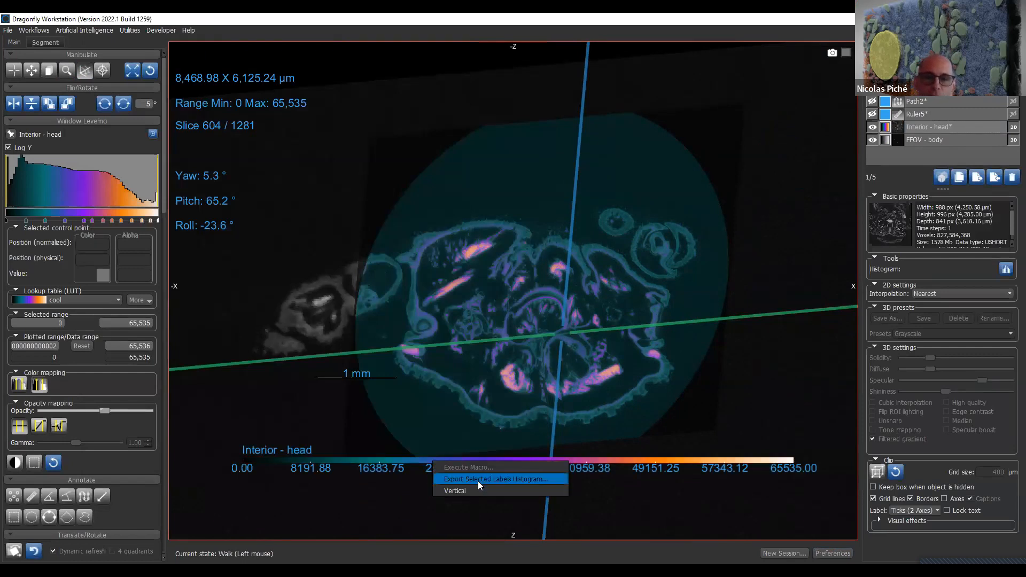
- Review the 2D legend settings and annotation font preferences, and close the preferences without changing them
{"action": "left_click", "coordinate": [843, 555]}
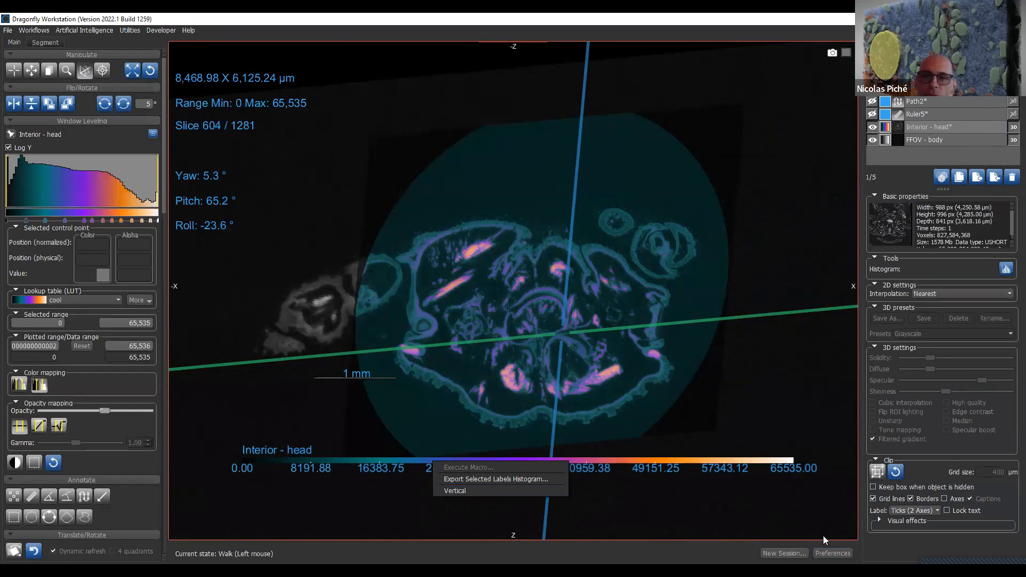
{"action": "left_click", "coordinate": [153, 94]}
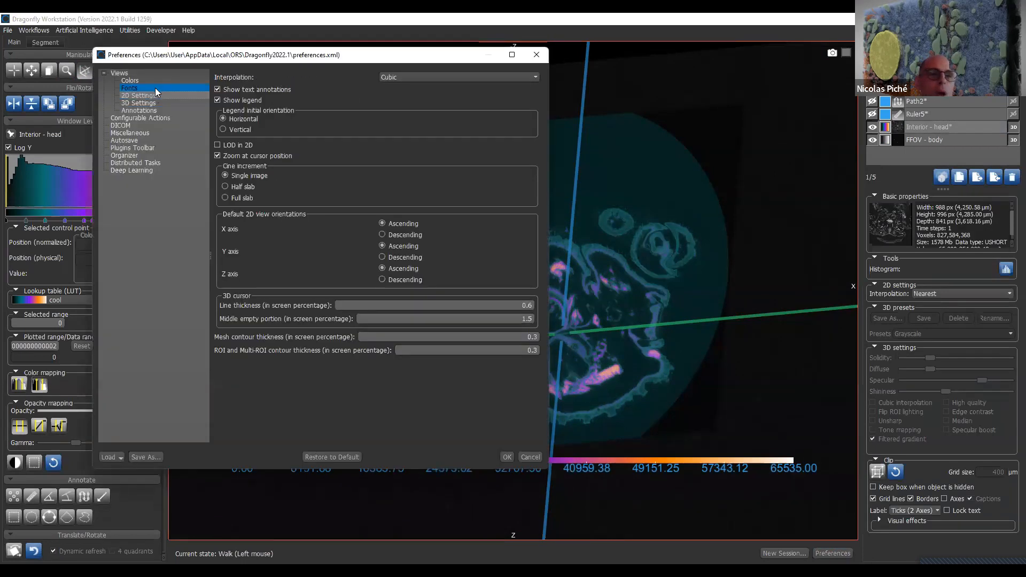
{"action": "left_click", "coordinate": [155, 87]}
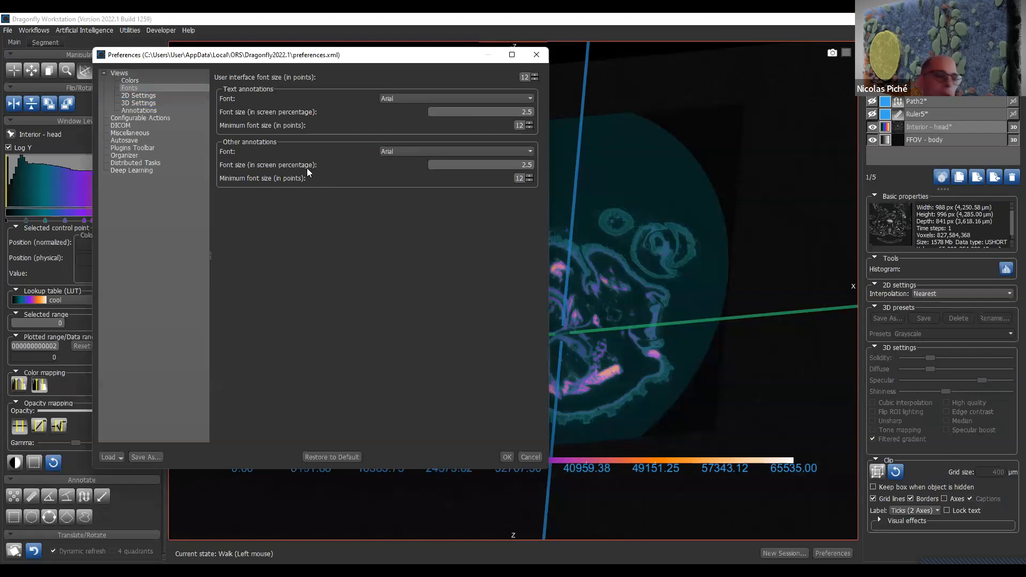
{"action": "left_click", "coordinate": [537, 461]}
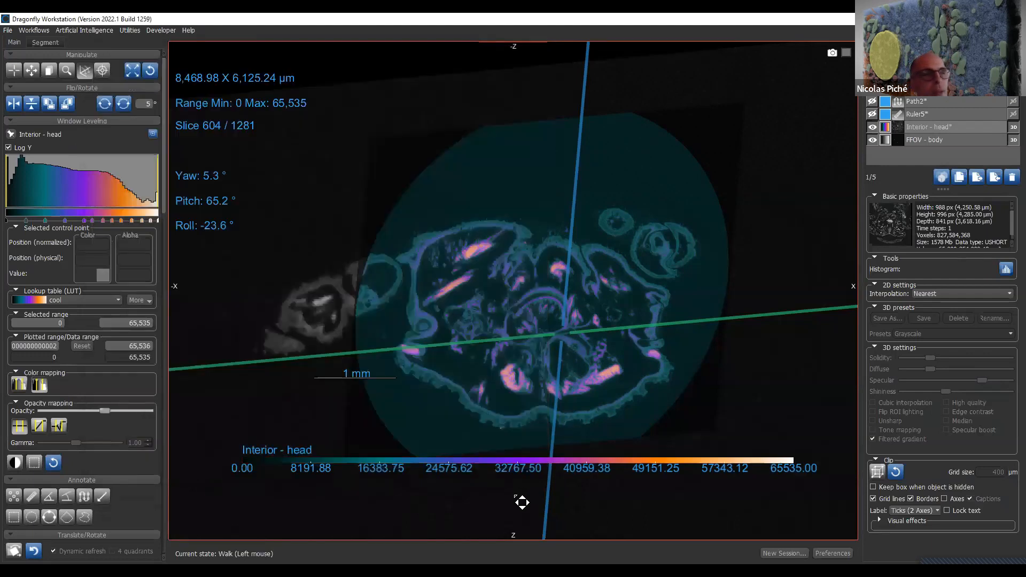
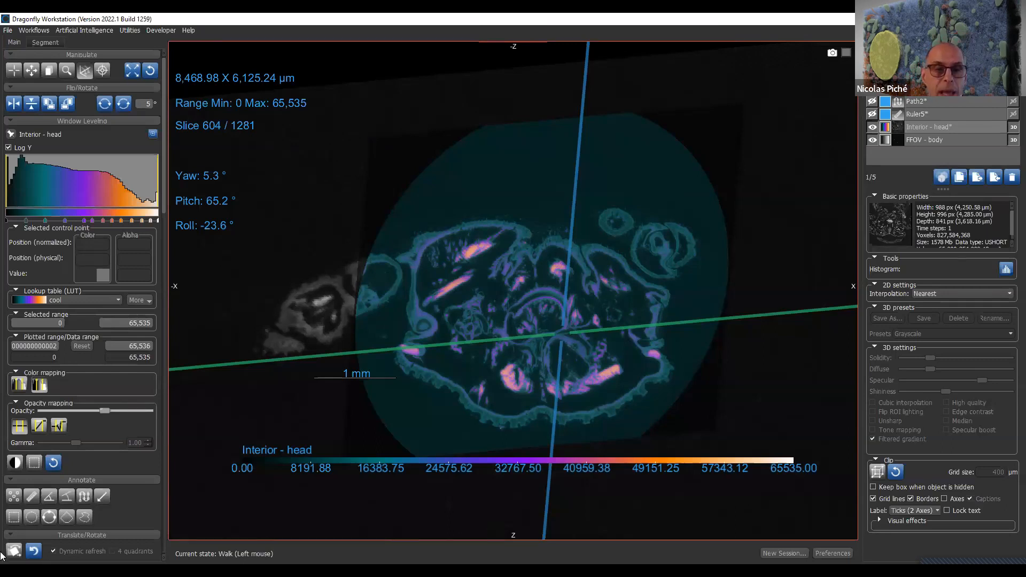
- Draw a rectangular region with a perimeter of about 7,831 µm on the oblique slice and show its histogram for the Interior - head dataset
{"action": "left_click", "coordinate": [14, 517]}
{"action": "left_click_drag", "start_coordinate": [431, 180], "coordinate": [575, 354]}
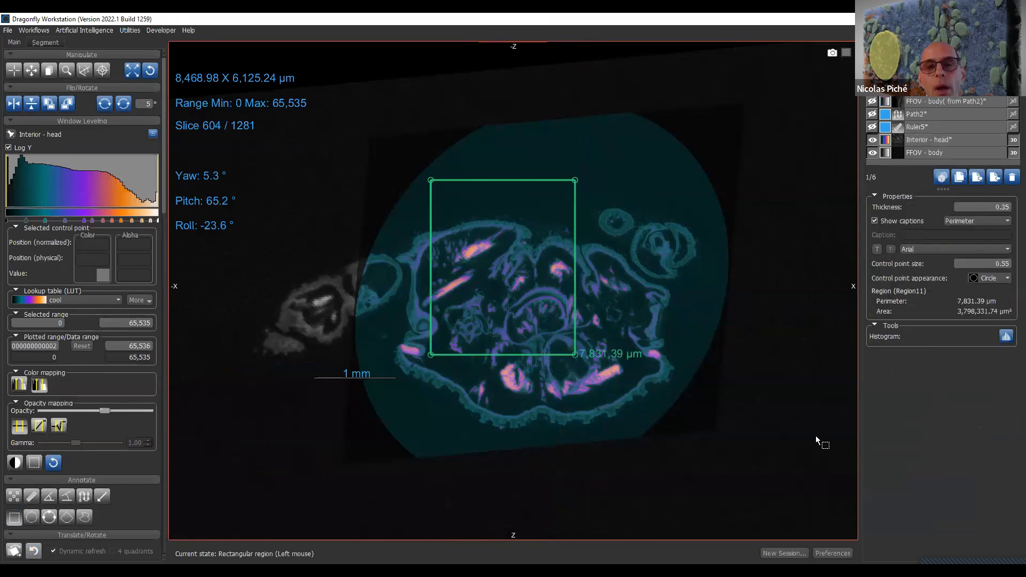
{"action": "left_click", "coordinate": [1006, 336]}
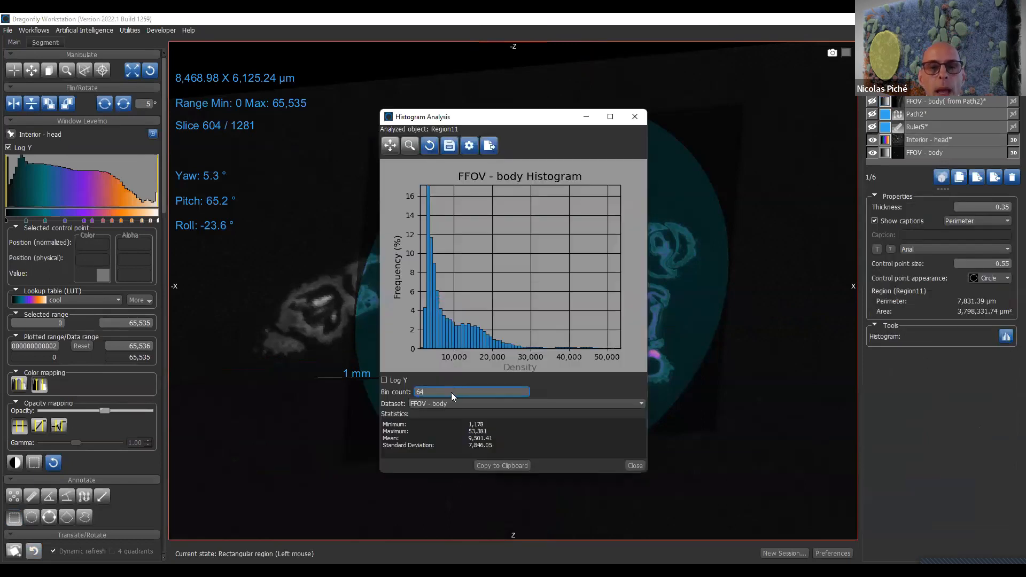
{"action": "left_click", "coordinate": [467, 403]}
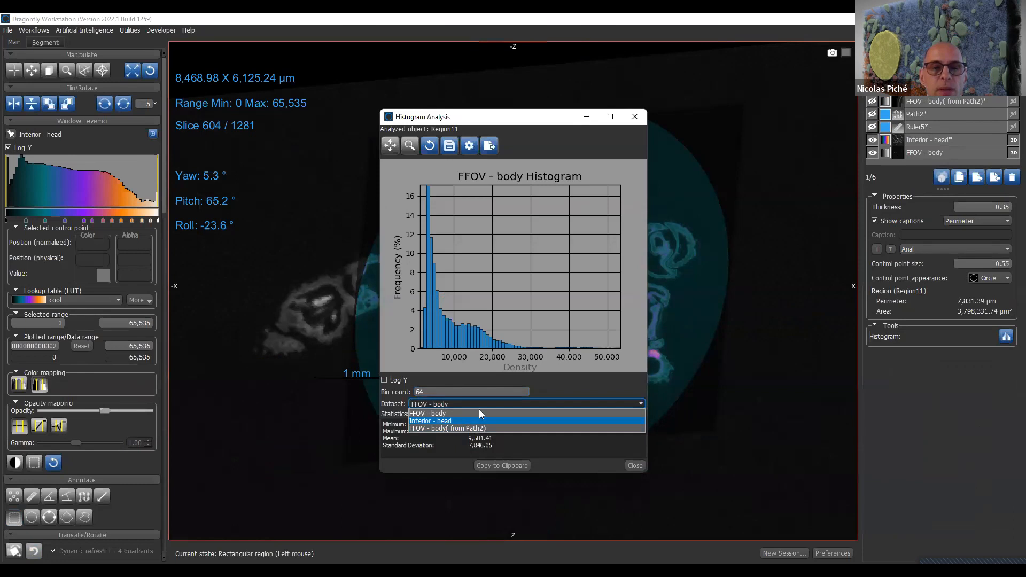
{"action": "left_click", "coordinate": [477, 420]}
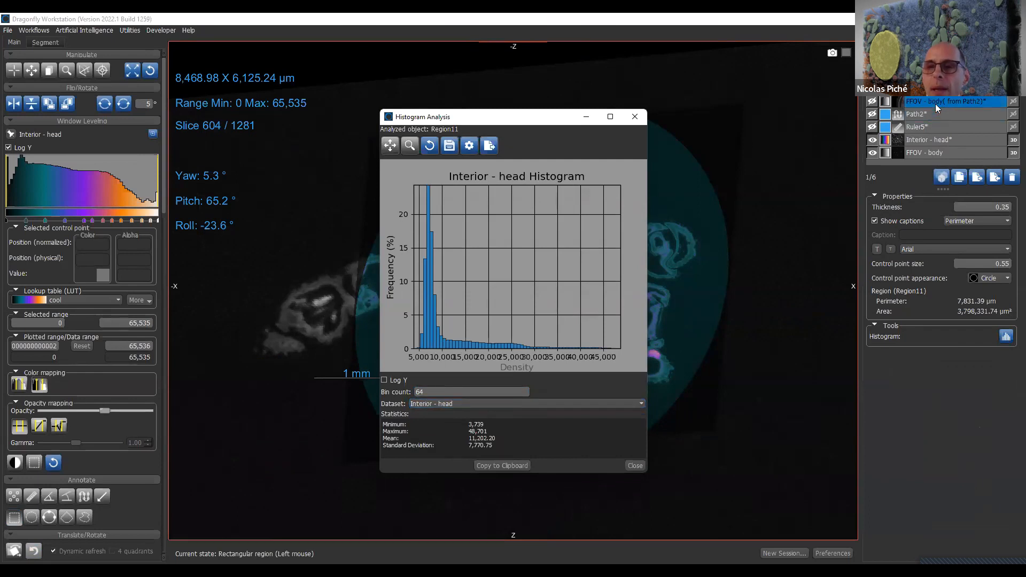
- Delete the FFOV - body( from Path2) dataset, and view the region's histogram with 1024 bins in a widened window
{"action": "left_click", "coordinate": [1012, 178]}
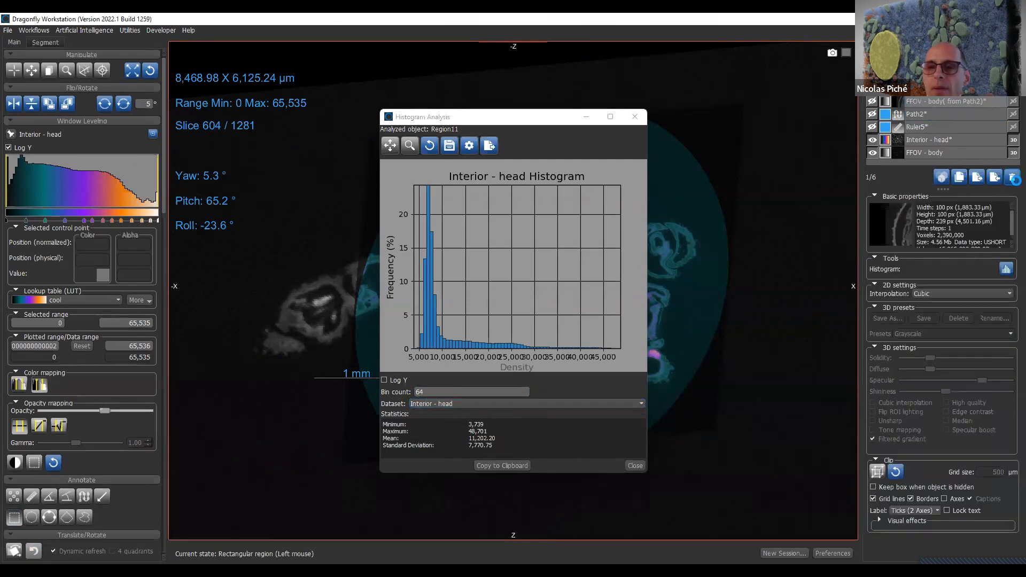
{"action": "double_click", "coordinate": [464, 394]}
{"action": "type", "text": "1"}
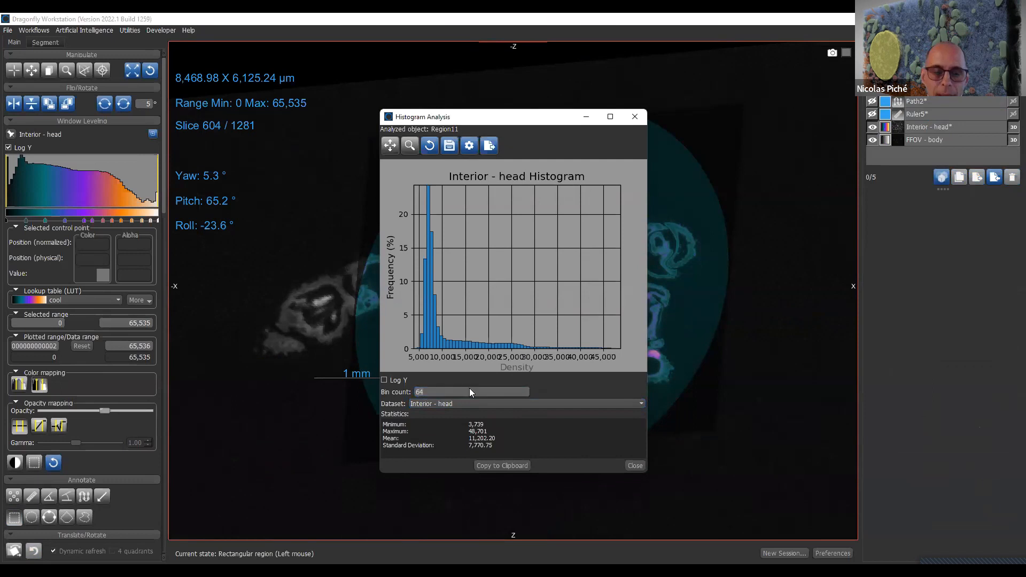
{"action": "type", "text": "024"}
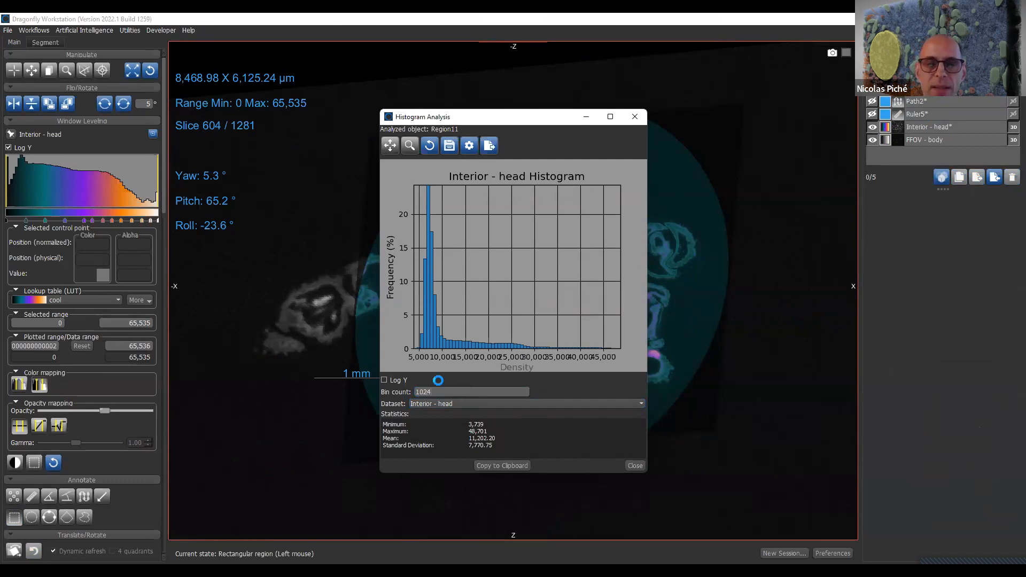
{"action": "key", "text": "Return"}
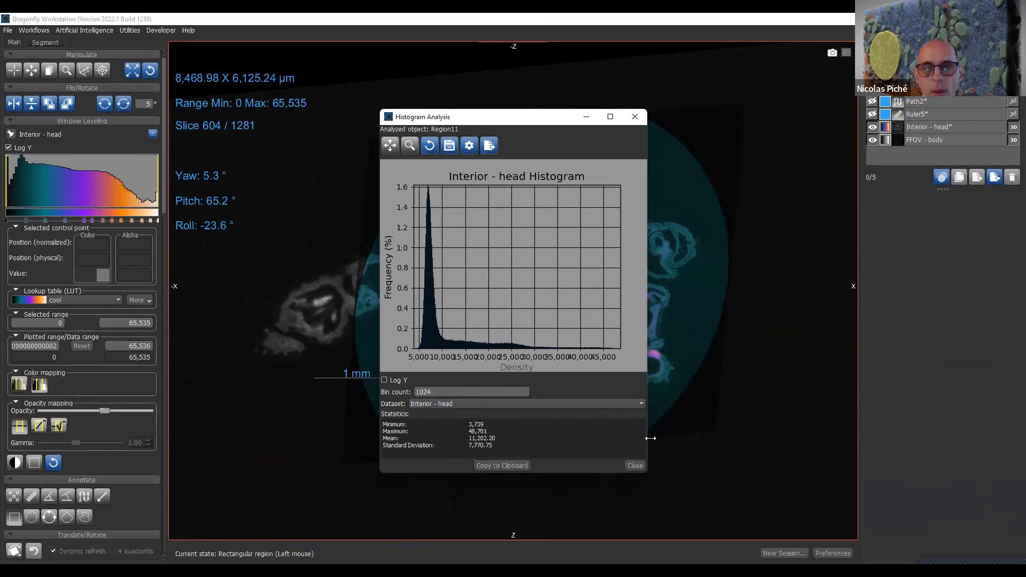
{"action": "left_click_drag", "start_coordinate": [650, 439], "coordinate": [823, 439]}
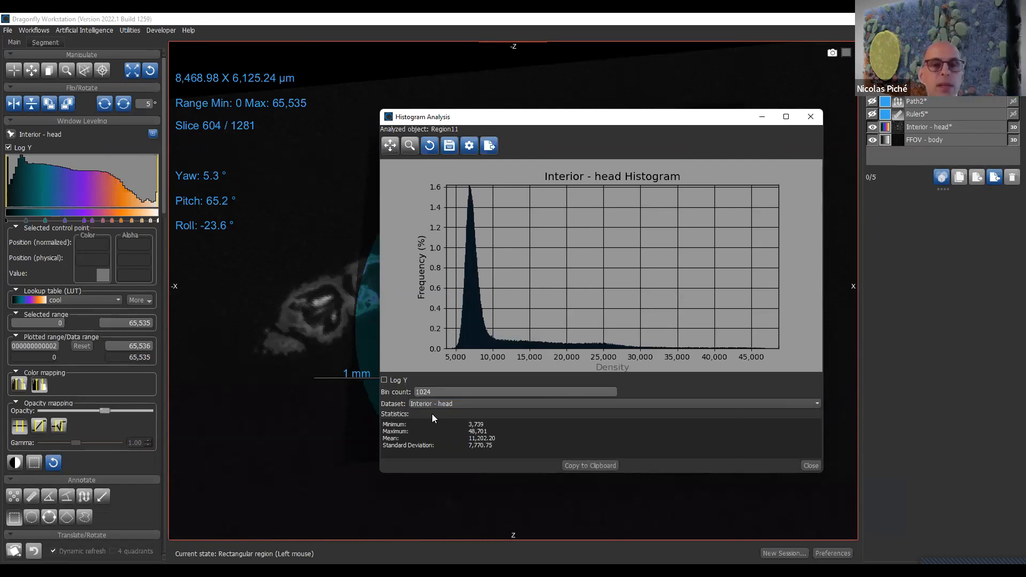
{"action": "left_click", "coordinate": [817, 115]}
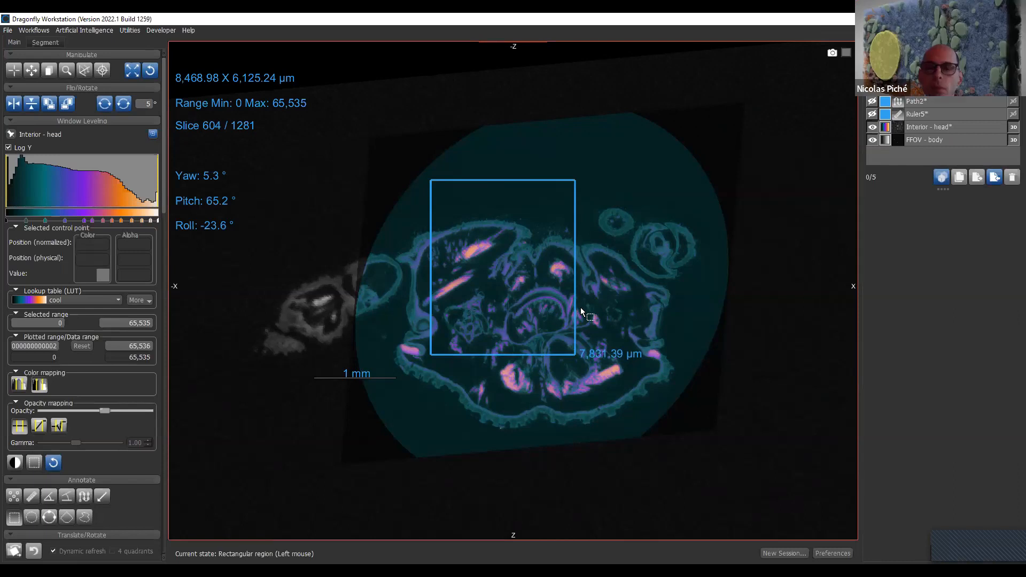
- Delete the rectangular region together with the Path2 and Ruler5 annotations
{"action": "left_click", "coordinate": [975, 94]}
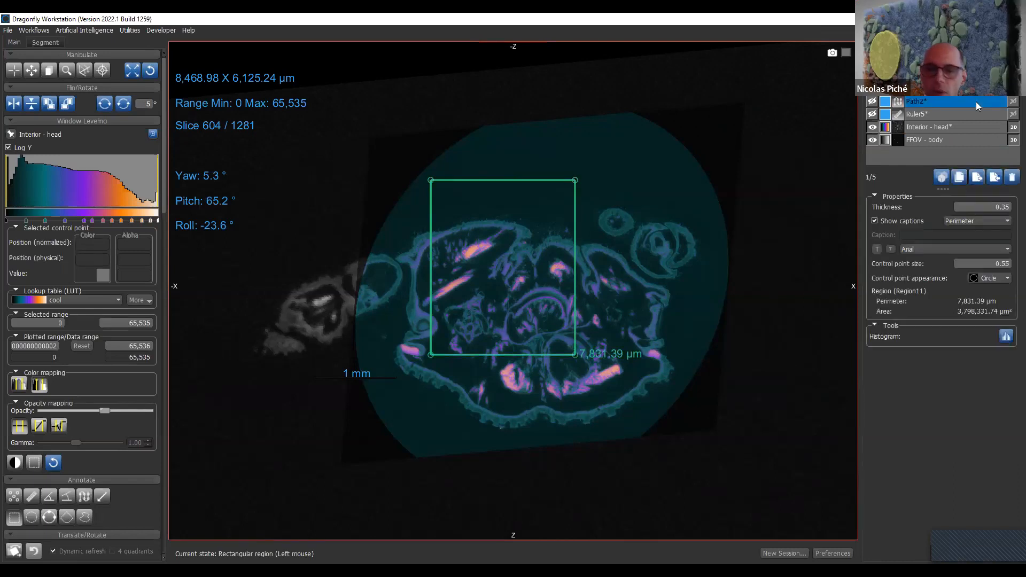
{"action": "left_click", "coordinate": [975, 117], "text": "shift"}
{"action": "left_click", "coordinate": [1010, 178]}
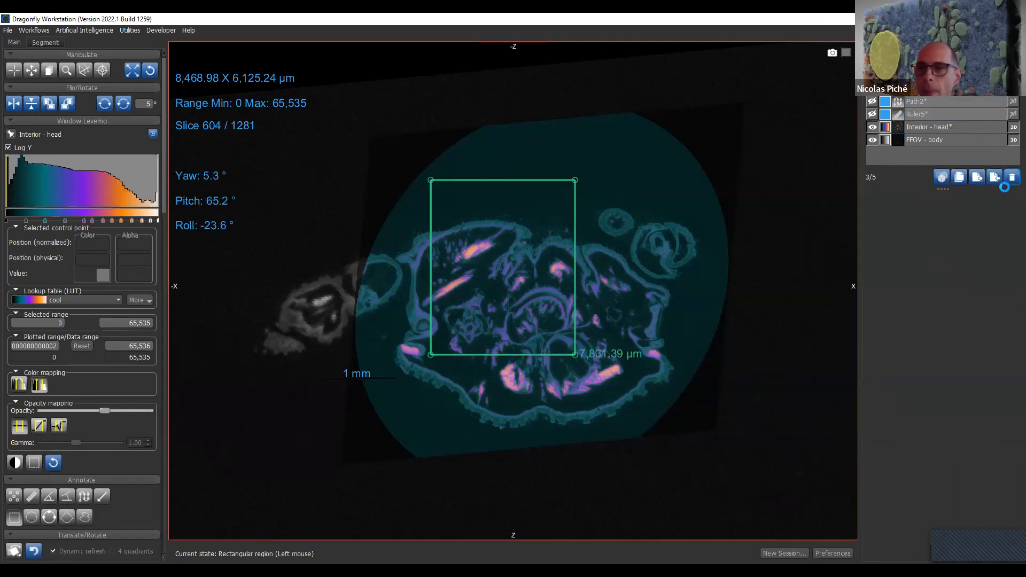
- Derive a new dataset from the current oblique view of Interior - head
{"action": "left_click", "coordinate": [32, 517]}
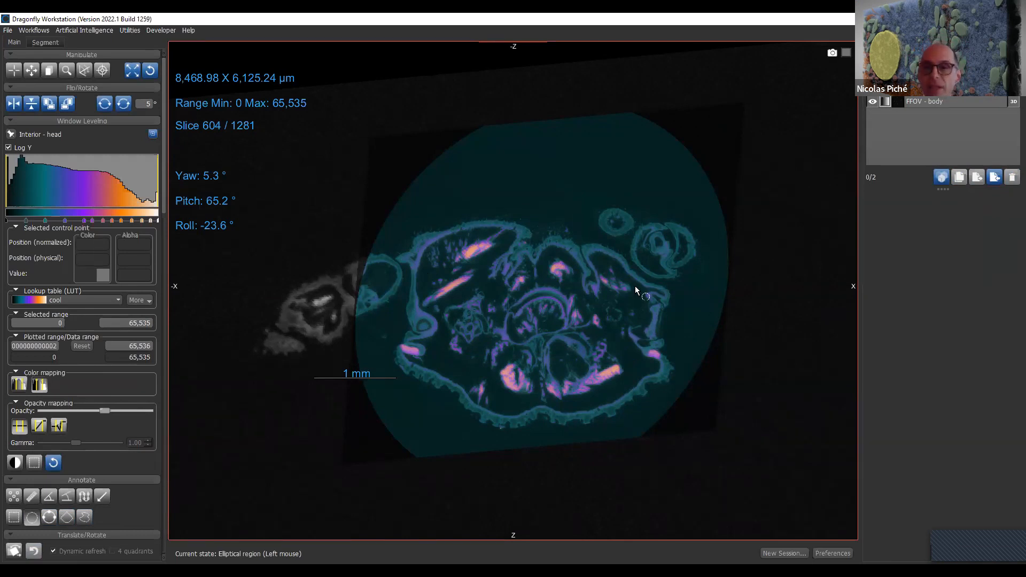
{"action": "left_click", "coordinate": [958, 98]}
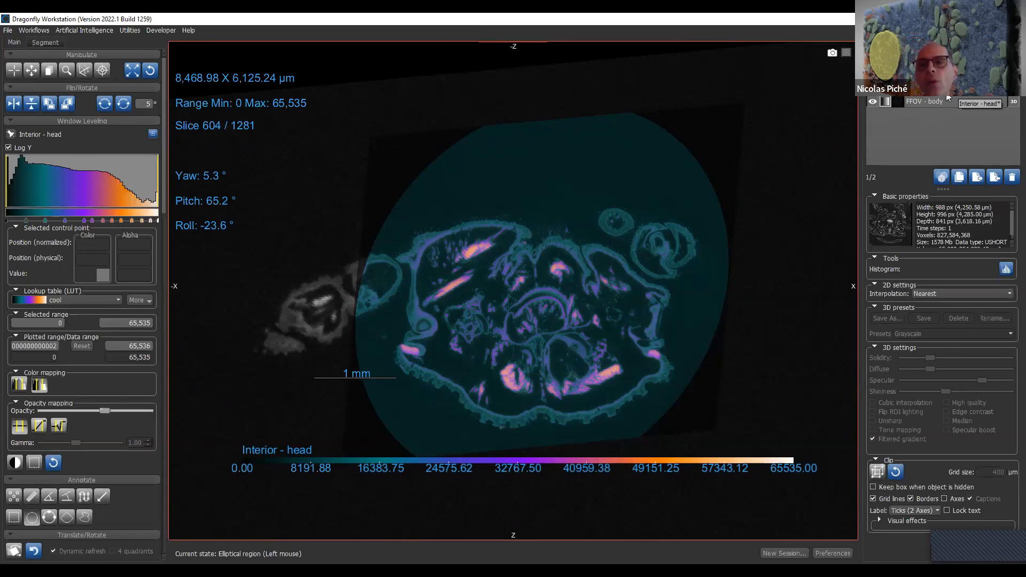
{"action": "right_click", "coordinate": [948, 97]}
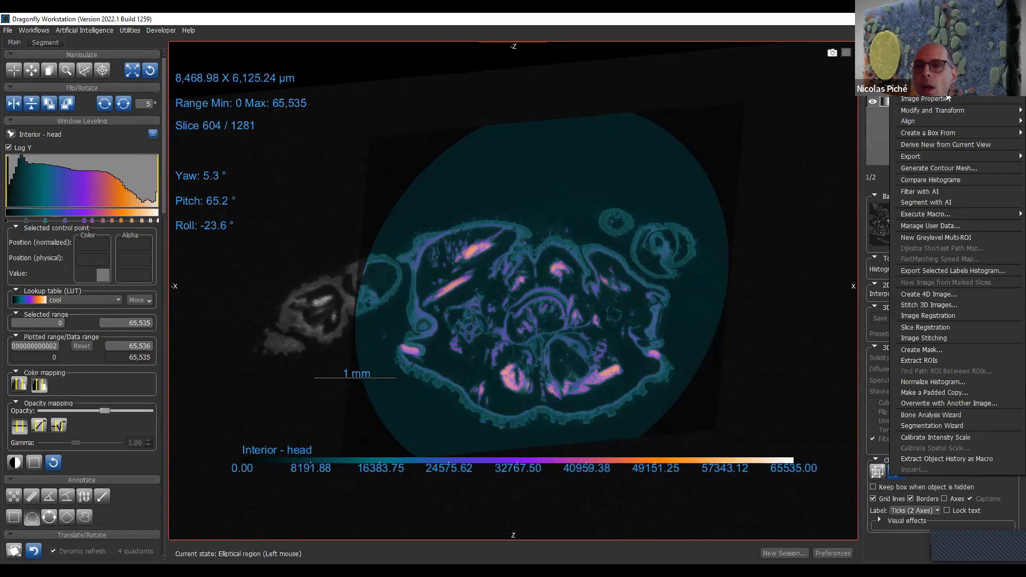
{"action": "left_click", "coordinate": [947, 144]}
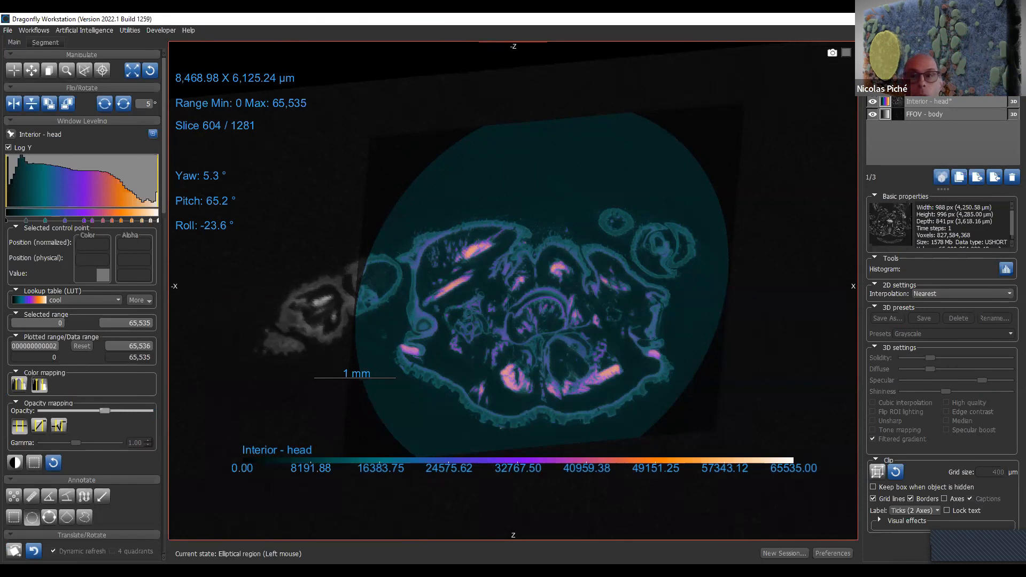
- Compare the derived dataset with the original images by toggling its visibility on the oblique slice
{"action": "left_click", "coordinate": [873, 89]}
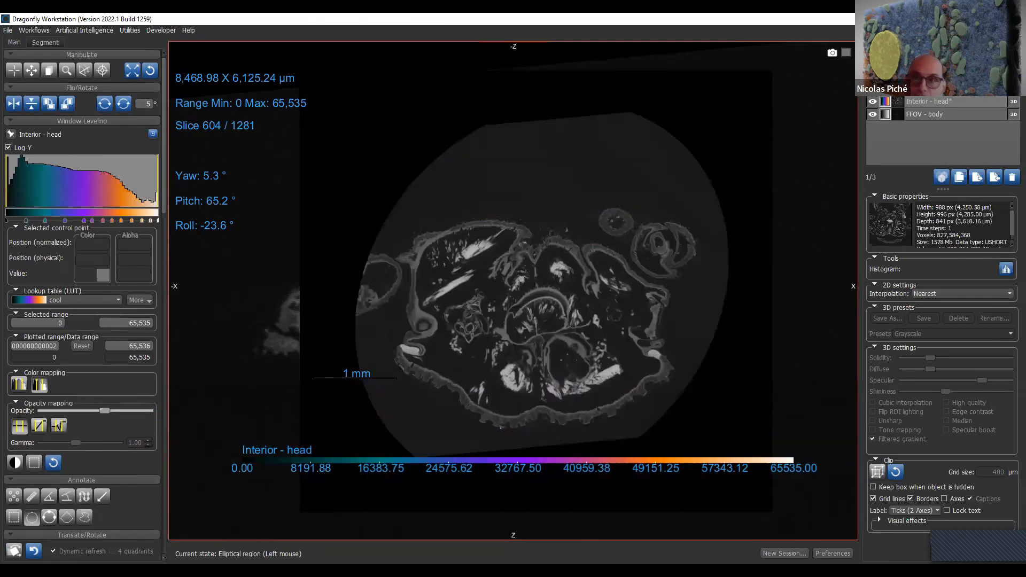
{"action": "left_click", "coordinate": [873, 89]}
{"action": "left_click", "coordinate": [873, 89]}
{"action": "left_click", "coordinate": [873, 89]}
{"action": "left_click", "coordinate": [872, 89]}
- Restore the four-view layout, then zoom out and rotate the 3D view to show the whole specimen
{"action": "double_click", "coordinate": [624, 257]}
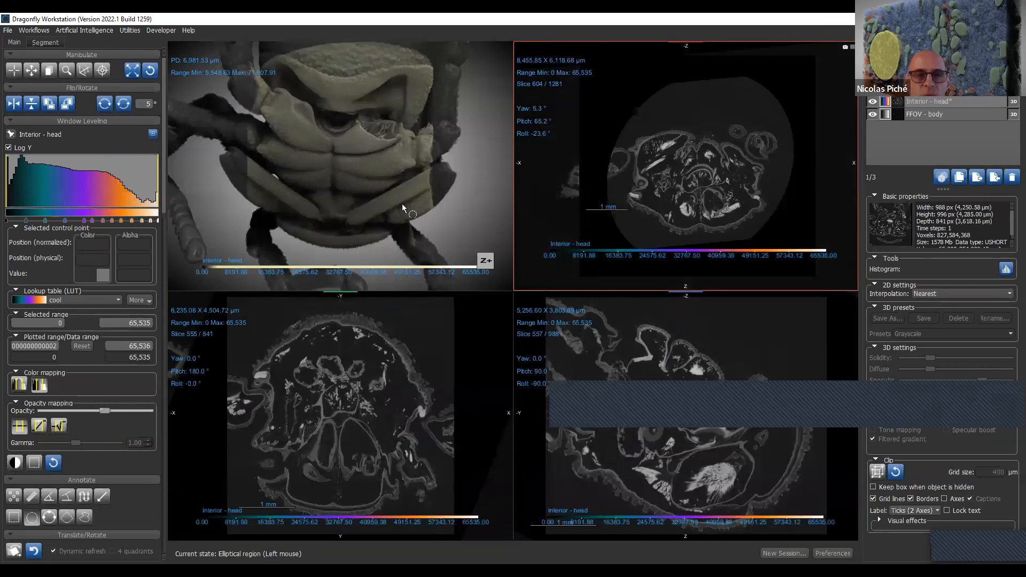
{"action": "left_click", "coordinate": [12, 66]}
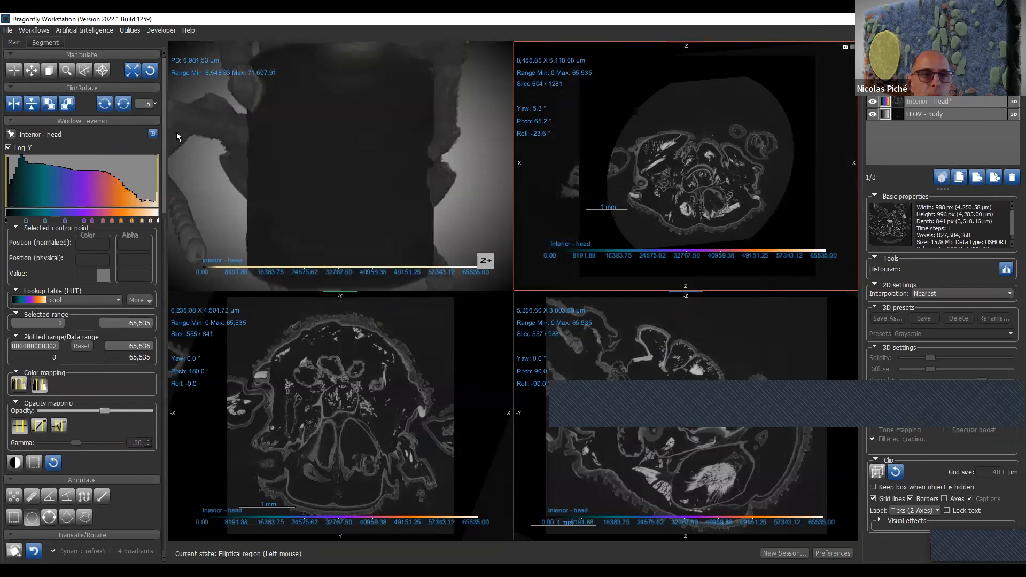
{"action": "left_click", "coordinate": [399, 114]}
{"action": "left_click_drag", "start_coordinate": [399, 114], "coordinate": [400, 195]}
{"action": "right_click_drag", "start_coordinate": [401, 112], "coordinate": [400, 187]}
{"action": "left_click_drag", "start_coordinate": [400, 188], "coordinate": [343, 115]}
- Show the clip boxes of the derived dataset and of Interior - head, and delete the derived dataset
{"action": "left_click", "coordinate": [937, 89]}
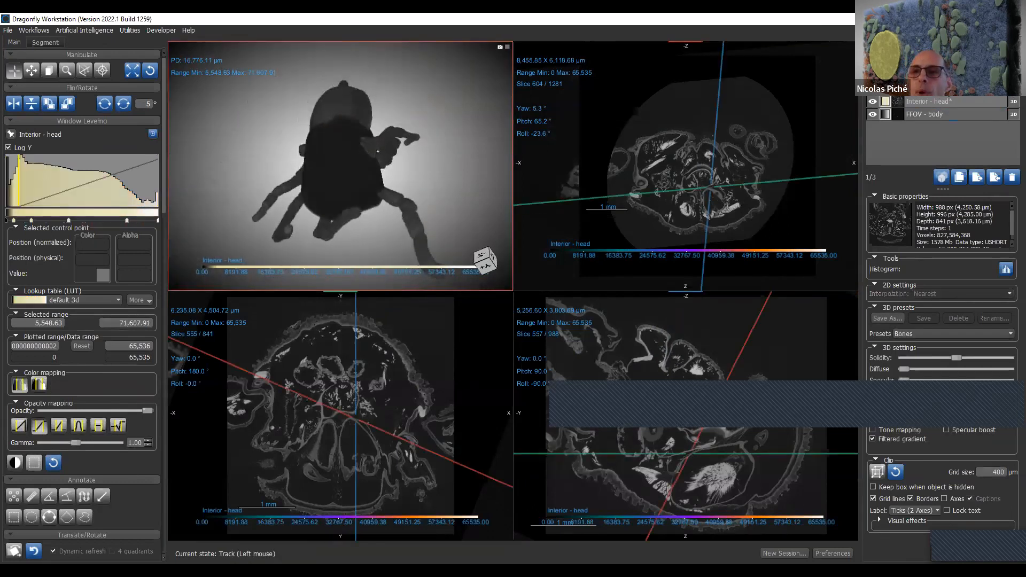
{"action": "left_click", "coordinate": [877, 473]}
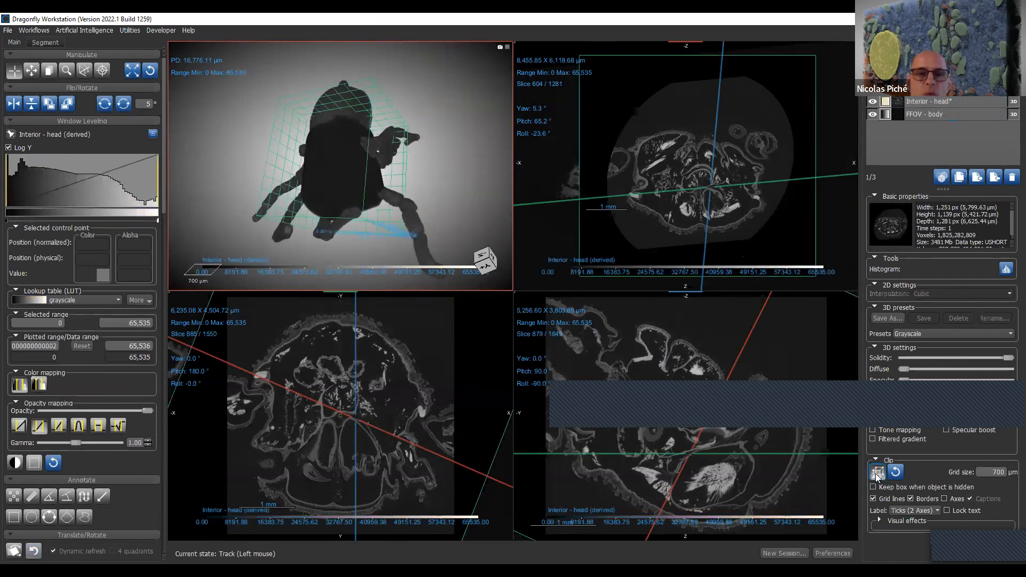
{"action": "left_click", "coordinate": [932, 114]}
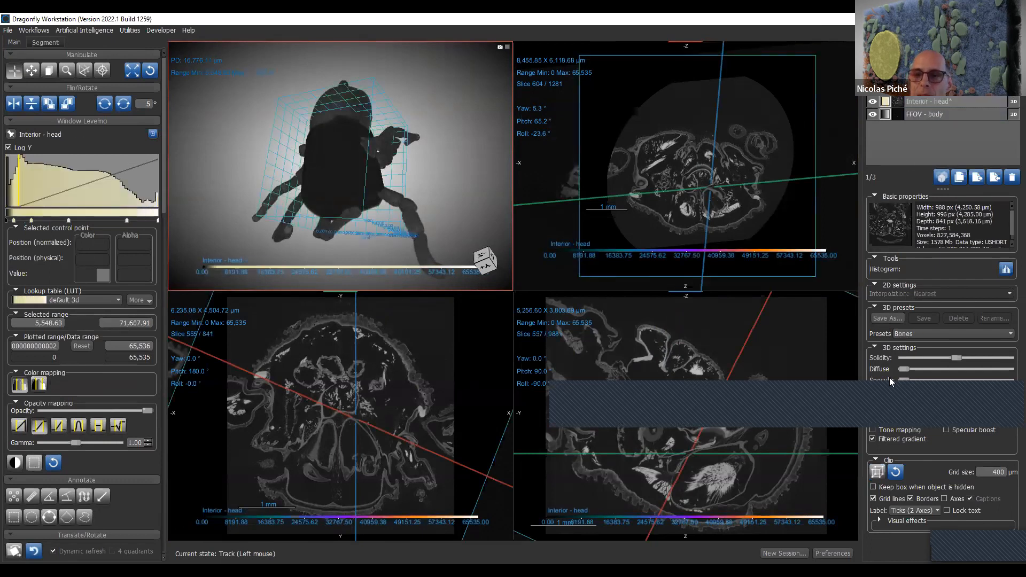
{"action": "left_click", "coordinate": [878, 471]}
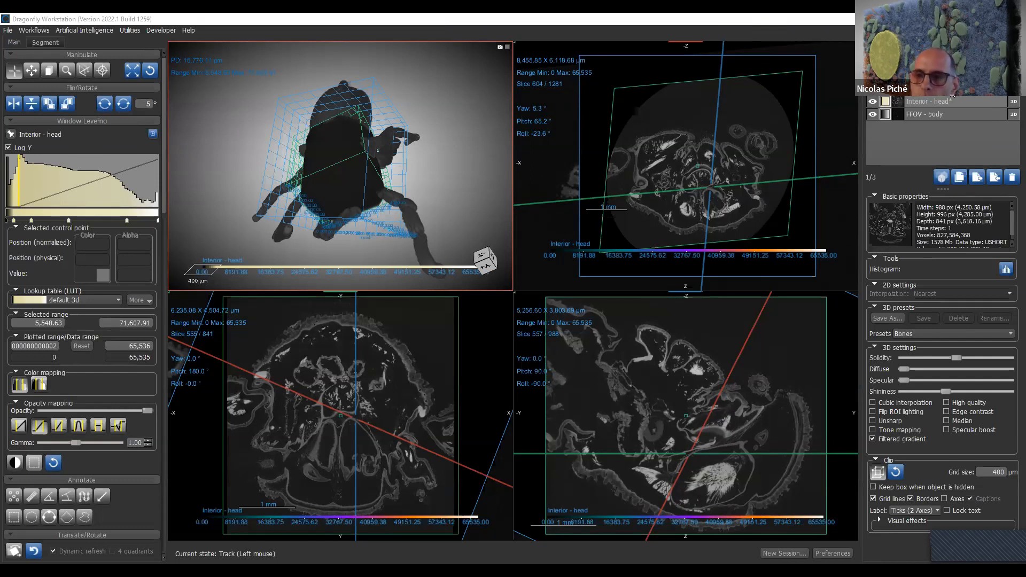
{"action": "left_click", "coordinate": [1011, 177]}
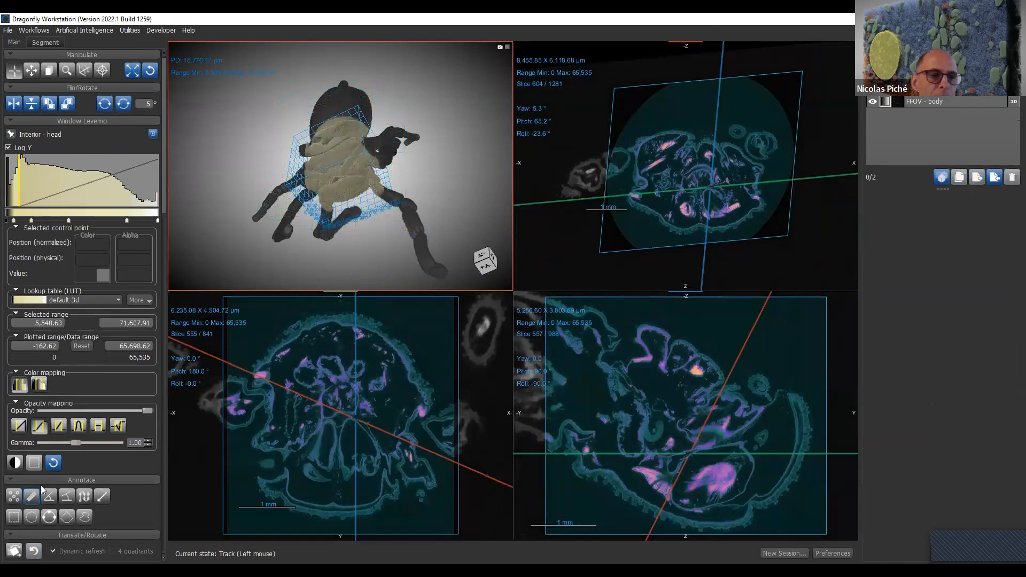
- Draw an elliptical region with a perimeter of about 4,040 µm over the structures in the slice 555 view
{"action": "scroll", "coordinate": [43, 497], "scroll_direction": "down", "scroll_amount": 1}
{"action": "left_click", "coordinate": [31, 485]}
{"action": "left_click_drag", "start_coordinate": [328, 358], "coordinate": [405, 422]}
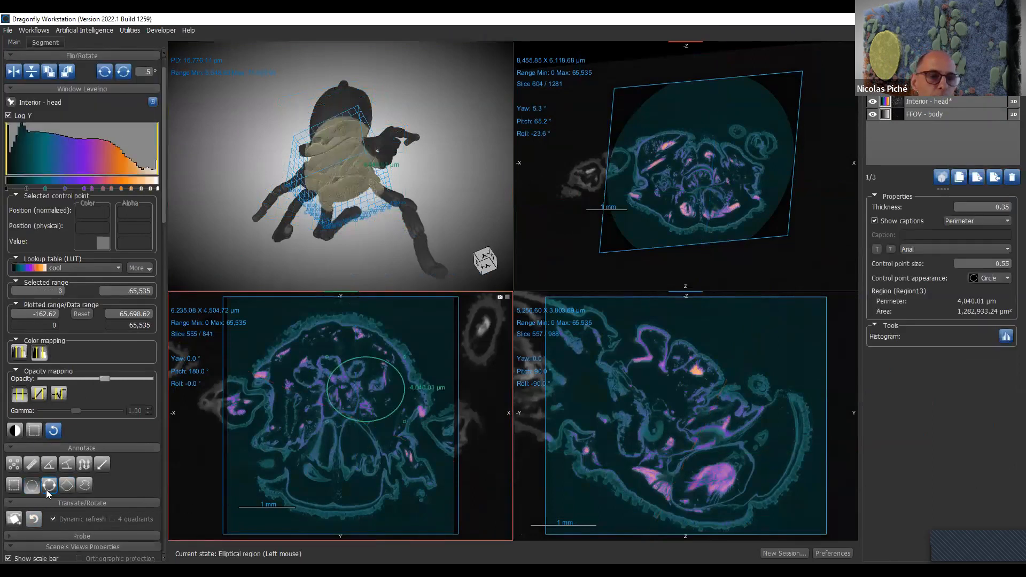
- Draw two circular regions on the oblique slice, around the appendage cross-sections, with perimeters of about 2,568 µm and 1,409 µm
{"action": "left_click", "coordinate": [46, 490]}
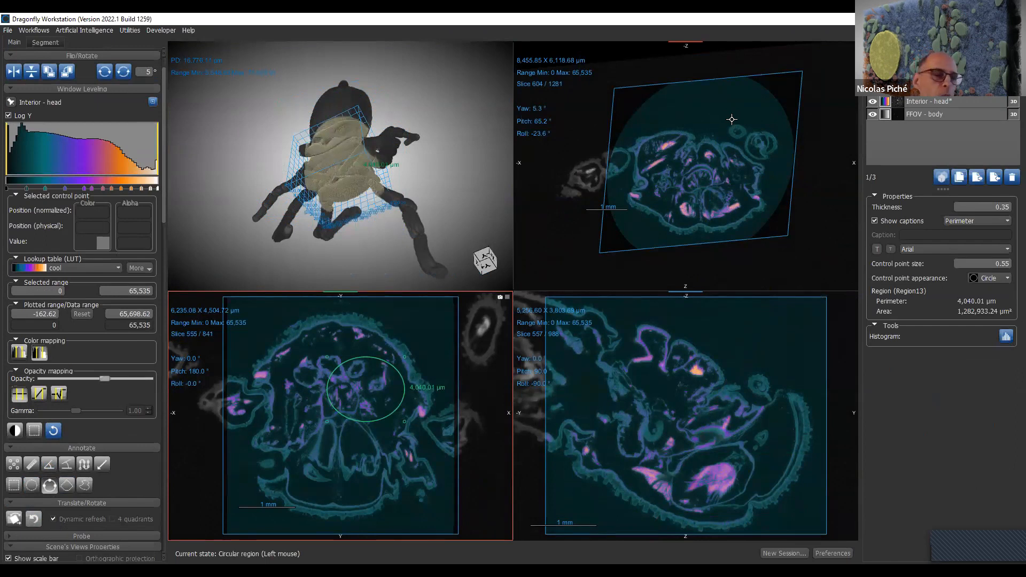
{"action": "left_click", "coordinate": [732, 119]}
{"action": "left_click", "coordinate": [717, 141]}
{"action": "left_click", "coordinate": [742, 150]}
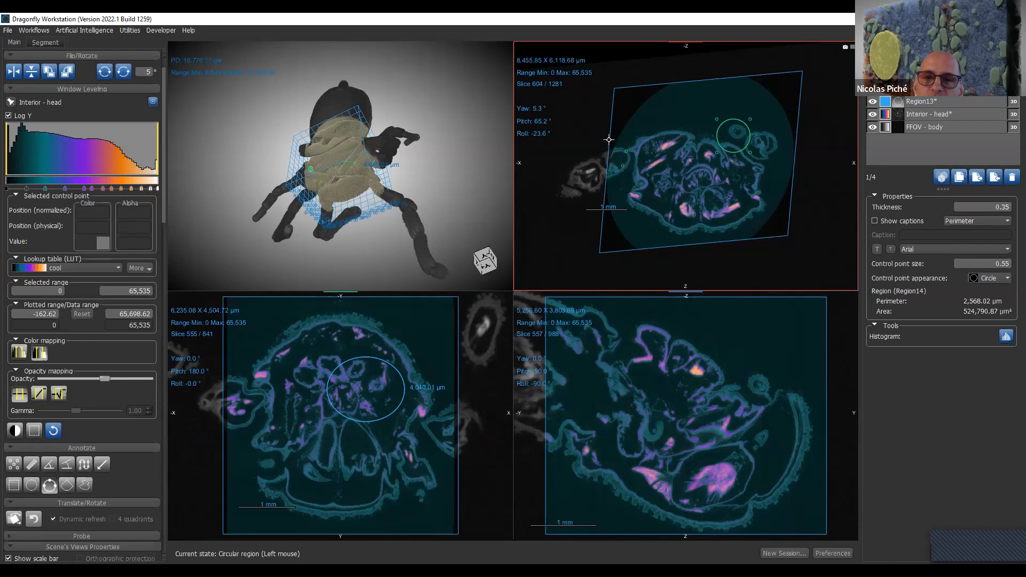
{"action": "left_click_drag", "start_coordinate": [618, 148], "coordinate": [620, 165]}
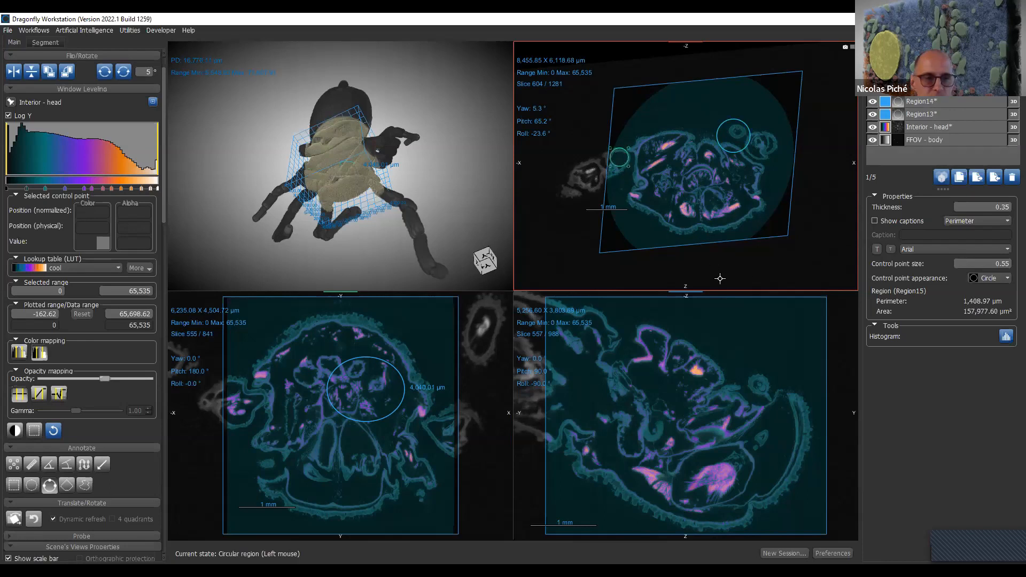
- Draw a four-cornered polygonal region with a perimeter of about 9,871 µm across the edge of the head on the oblique slice
{"action": "left_click", "coordinate": [67, 484]}
{"action": "left_click", "coordinate": [550, 128]}
{"action": "left_click", "coordinate": [571, 196]}
{"action": "left_click", "coordinate": [690, 157]}
{"action": "double_click", "coordinate": [701, 106]}
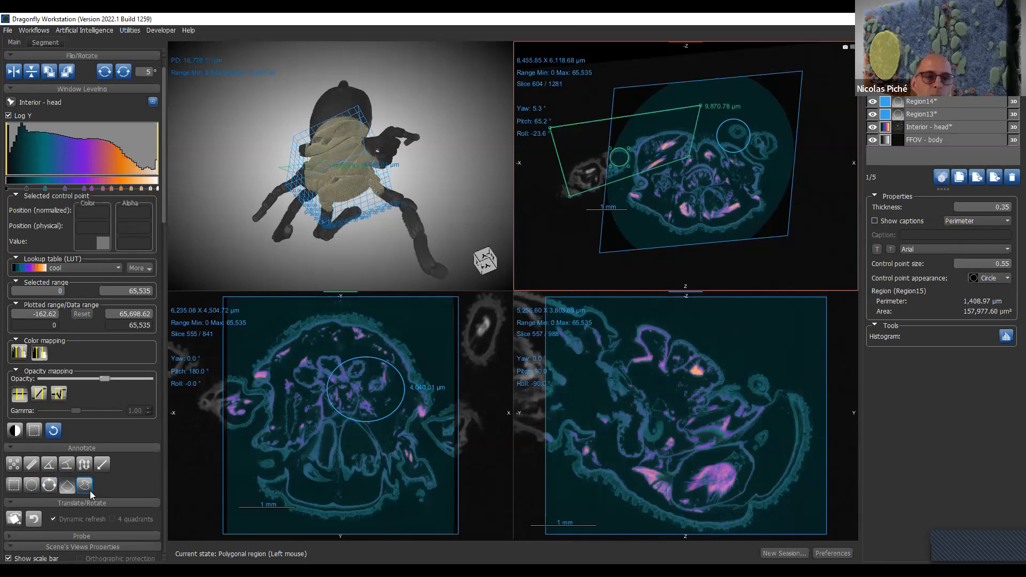
- Draw a freehand region with a perimeter of about 12,779 µm on the oblique slice and open its histogram analysis
{"action": "left_click", "coordinate": [86, 486]}
{"action": "mouse_move", "coordinate": [721, 215]}
{"action": "left_mouse_down"}
{"action": "mouse_move", "coordinate": [806, 192]}
{"action": "mouse_move", "coordinate": [681, 177]}
{"action": "mouse_move", "coordinate": [710, 205]}
{"action": "left_mouse_up"}
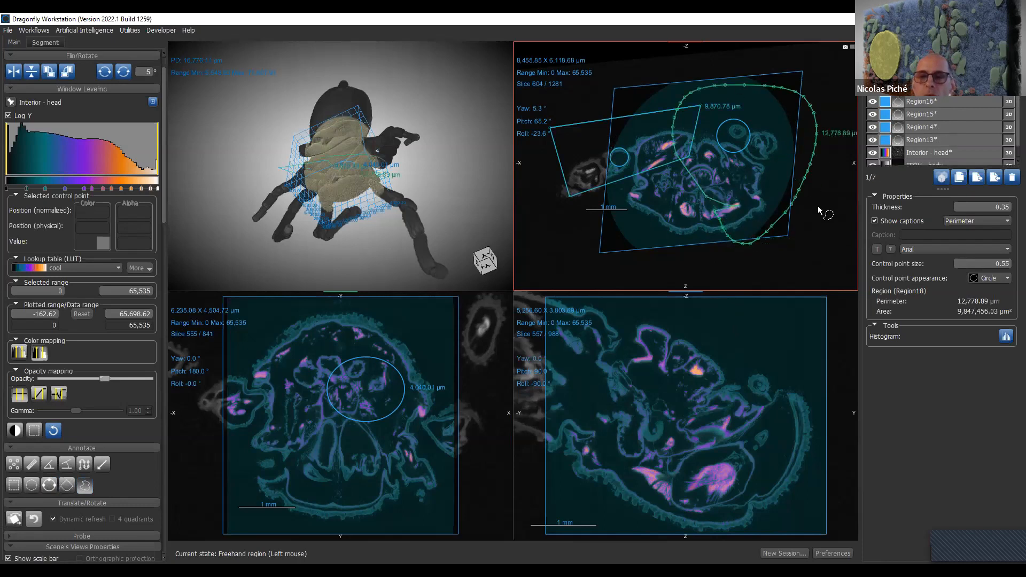
{"action": "left_click", "coordinate": [1007, 336]}
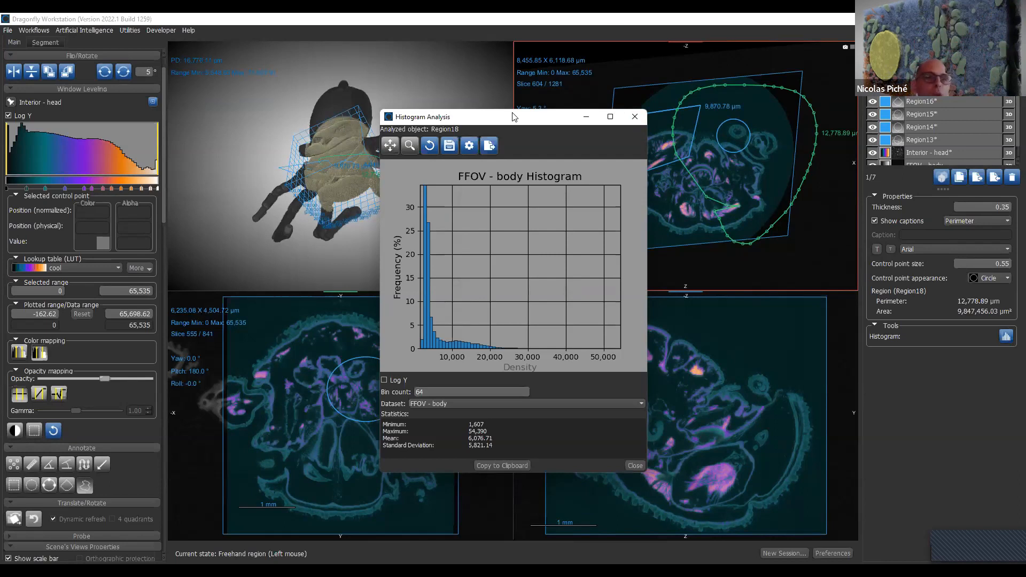
- Switch the 3D view to orthographic projection and move the histogram window clear of the specimen
{"action": "right_click", "coordinate": [436, 109]}
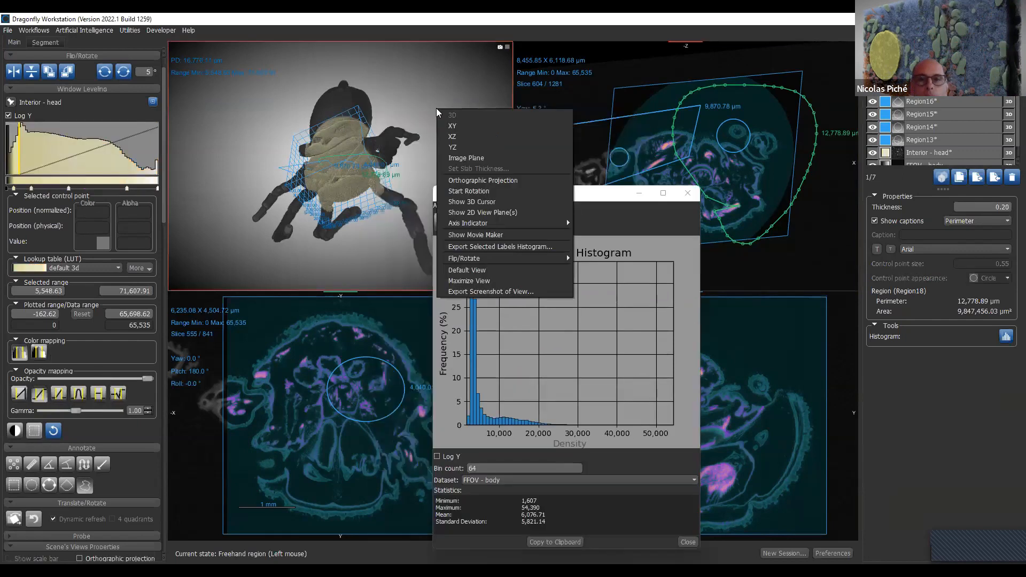
{"action": "left_click", "coordinate": [513, 182]}
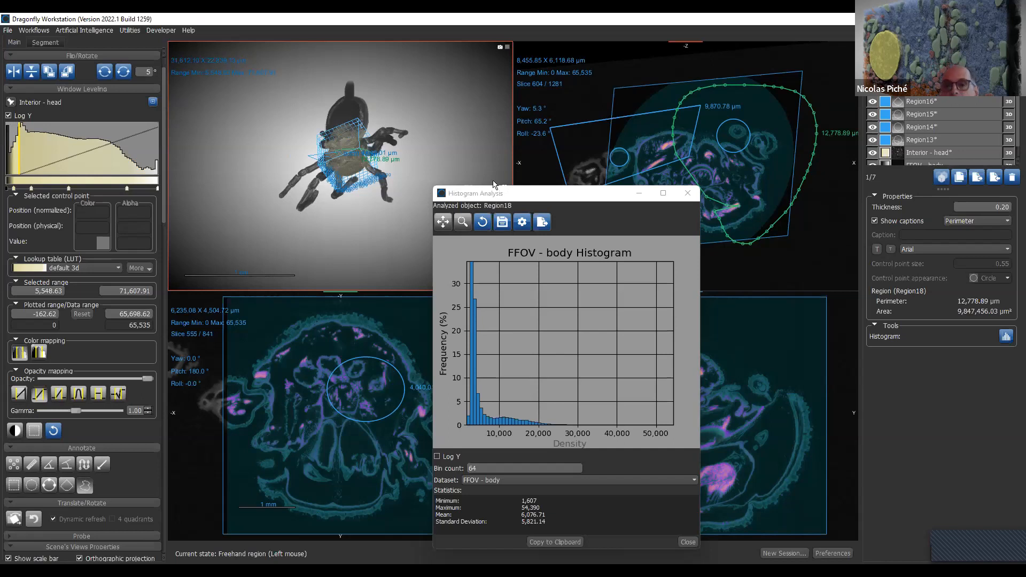
{"action": "left_click_drag", "start_coordinate": [535, 198], "coordinate": [509, 147]}
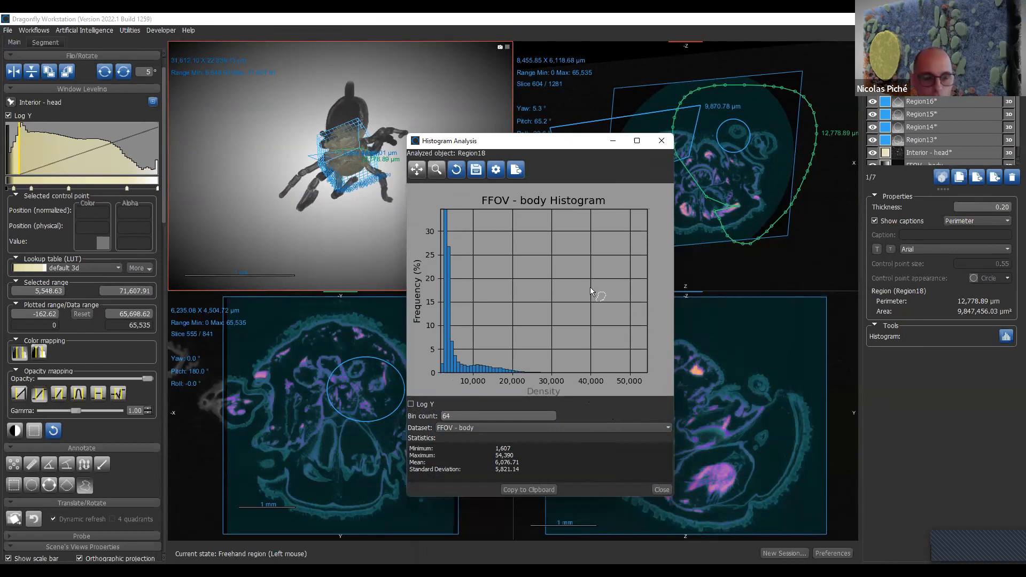
- Delete all the elliptical, circular, polygonal and freehand region annotations
{"action": "left_click", "coordinate": [965, 140]}
{"action": "left_click", "coordinate": [966, 140], "text": "shift"}
{"action": "left_click", "coordinate": [1013, 177]}
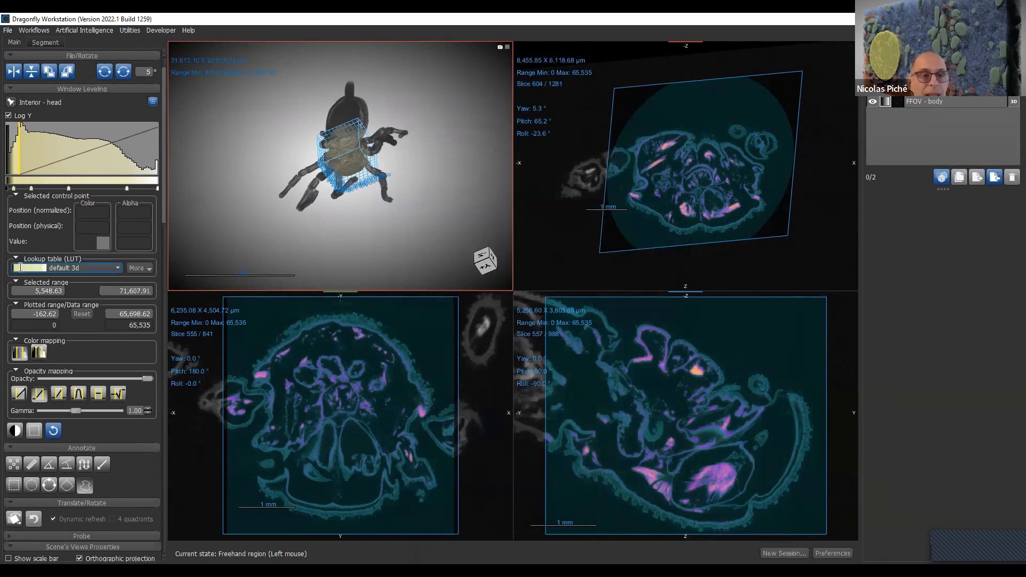
- Draw a ruler about 3,978 µm long diagonally across the head on the unrotated slice and open its intensity profile
{"action": "left_click", "coordinate": [32, 464]}
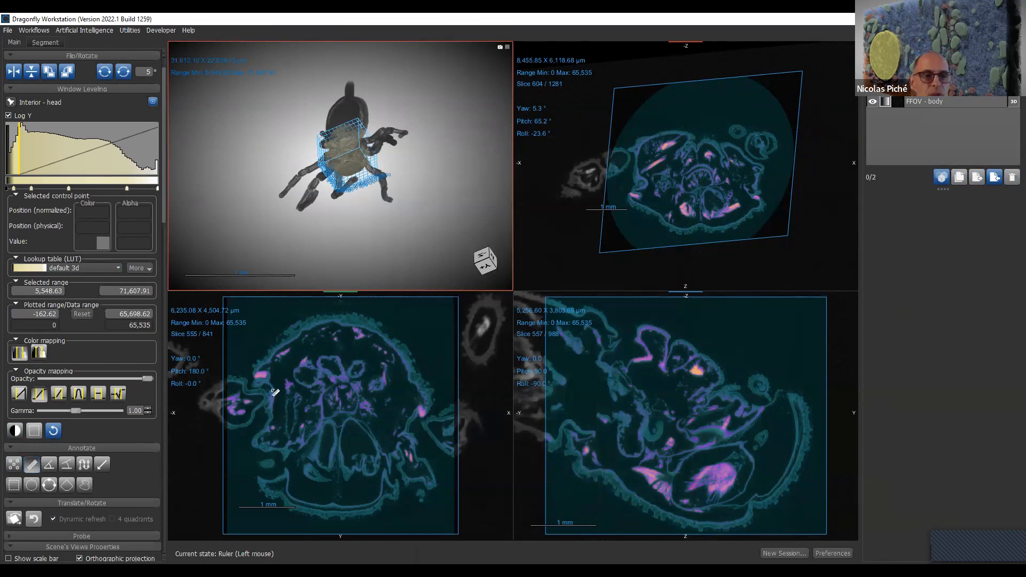
{"action": "left_click", "coordinate": [197, 456]}
{"action": "left_click_drag", "start_coordinate": [225, 442], "coordinate": [407, 385]}
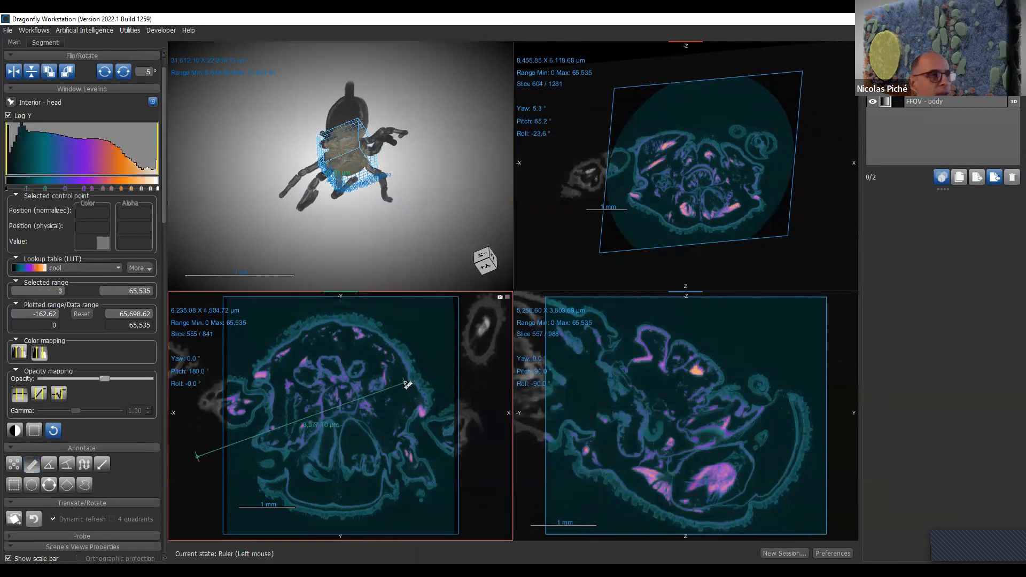
{"action": "left_click", "coordinate": [408, 385]}
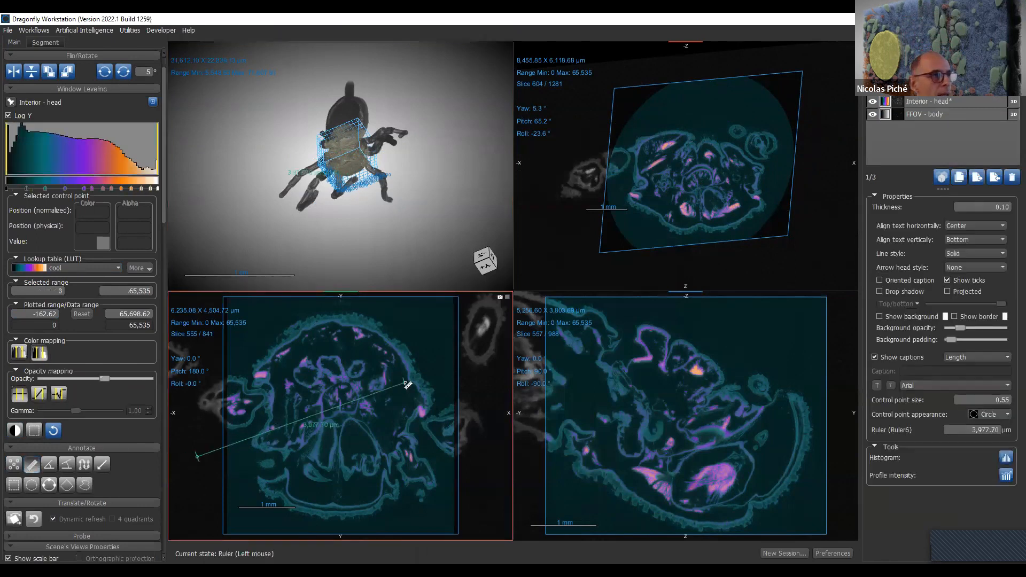
{"action": "left_click", "coordinate": [1007, 475]}
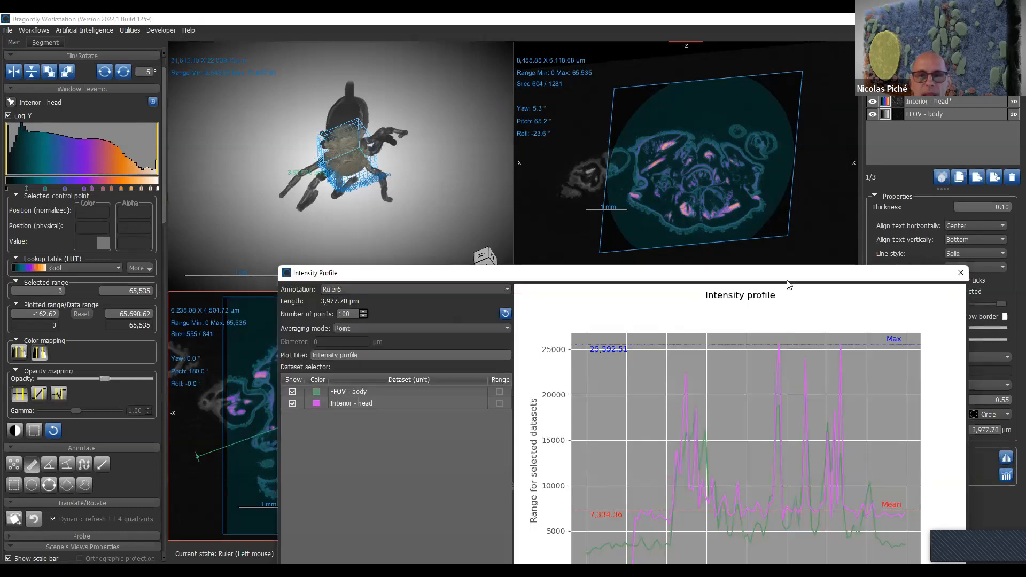
{"action": "left_click_drag", "start_coordinate": [786, 278], "coordinate": [789, 34]}
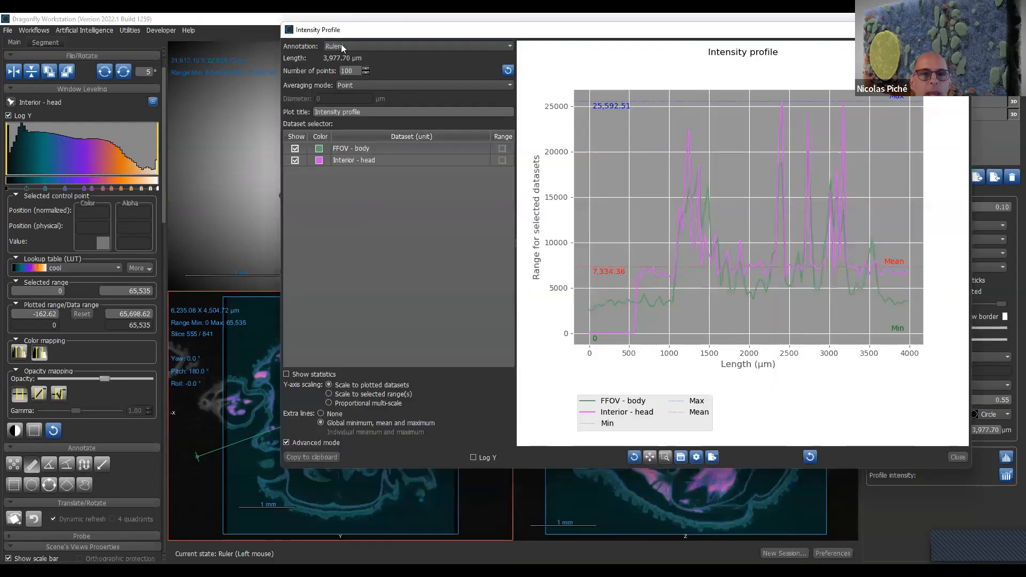
- Set the intensity profile's number of points to 350
{"action": "left_click", "coordinate": [364, 85]}
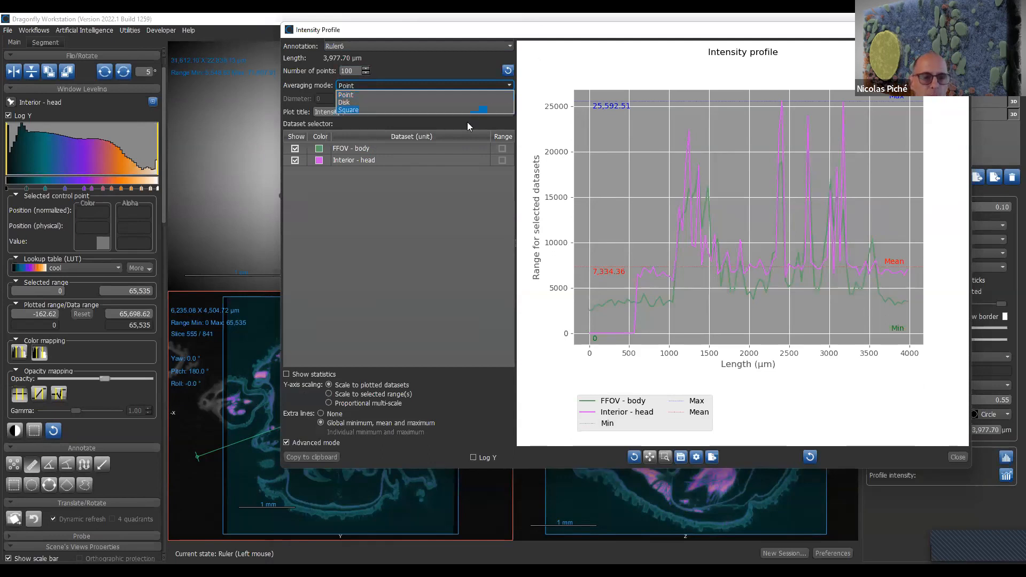
{"action": "left_click", "coordinate": [363, 70]}
{"action": "left_click", "coordinate": [365, 69]}
{"action": "left_click", "coordinate": [365, 69]}
{"action": "left_click", "coordinate": [364, 69]}
{"action": "left_click", "coordinate": [364, 69]}
{"action": "left_click", "coordinate": [365, 69]}
{"action": "left_click", "coordinate": [365, 69]}
{"action": "left_click", "coordinate": [364, 69]}
{"action": "left_click", "coordinate": [364, 69]}
{"action": "left_click", "coordinate": [364, 68]}
{"action": "left_click", "coordinate": [364, 69]}
{"action": "left_click", "coordinate": [365, 69]}
{"action": "left_click", "coordinate": [365, 69]}
{"action": "left_click", "coordinate": [365, 69]}
{"action": "left_click", "coordinate": [365, 69]}
{"action": "left_click", "coordinate": [364, 69]}
{"action": "left_click", "coordinate": [364, 69]}
{"action": "left_click", "coordinate": [364, 69]}
{"action": "left_click", "coordinate": [364, 68]}
{"action": "left_click", "coordinate": [364, 69]}
{"action": "left_click", "coordinate": [365, 68]}
{"action": "left_click", "coordinate": [364, 69]}
{"action": "left_click", "coordinate": [365, 69]}
{"action": "left_click", "coordinate": [364, 69]}
{"action": "left_click", "coordinate": [364, 68]}
{"action": "left_click", "coordinate": [364, 69]}
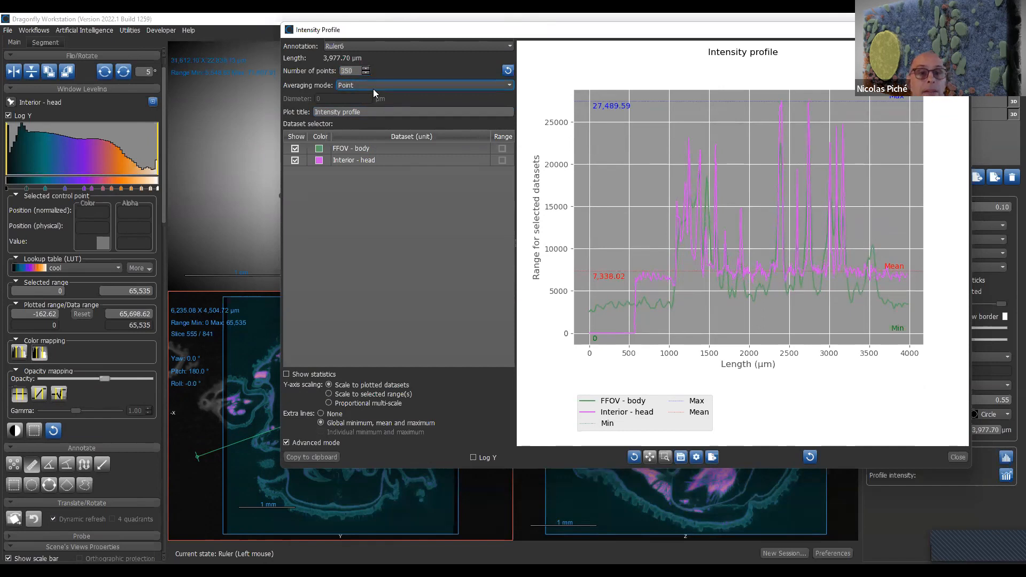
- Average the intensity profile over a disk with a diameter of 500 µm and close the profile window
{"action": "left_click", "coordinate": [373, 89]}
{"action": "left_click", "coordinate": [369, 103]}
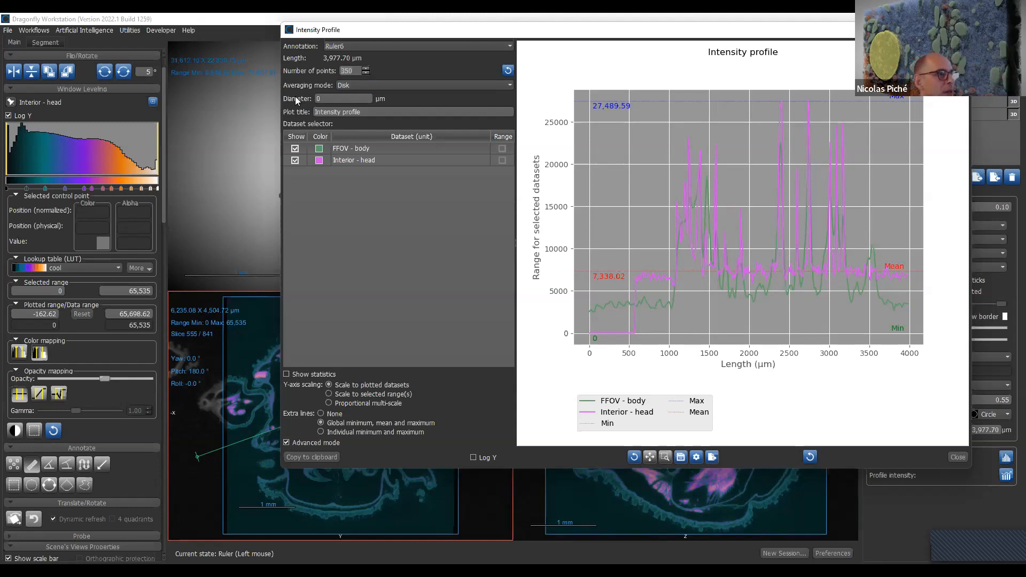
{"action": "double_click", "coordinate": [368, 95]}
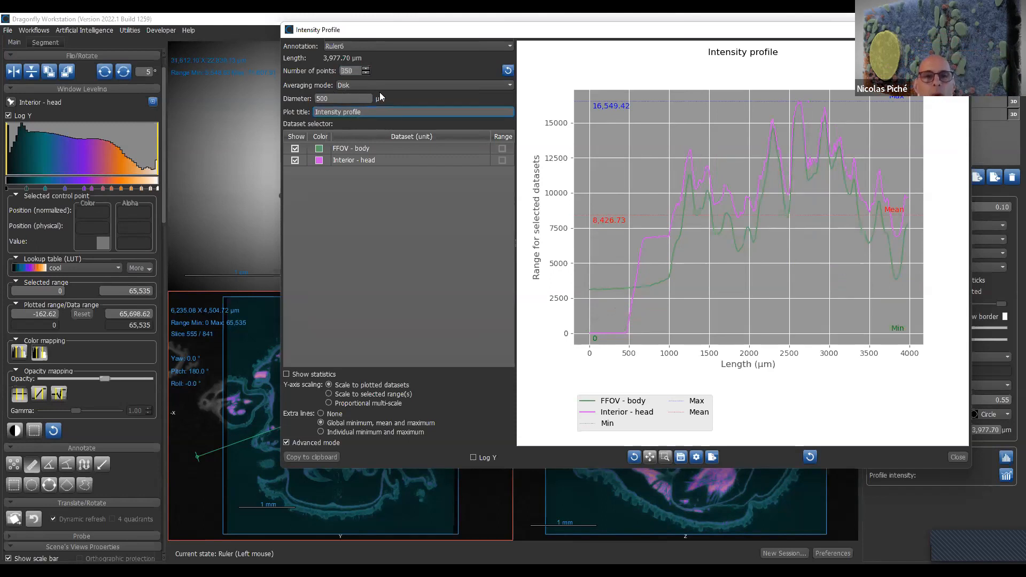
{"action": "left_click", "coordinate": [393, 83]}
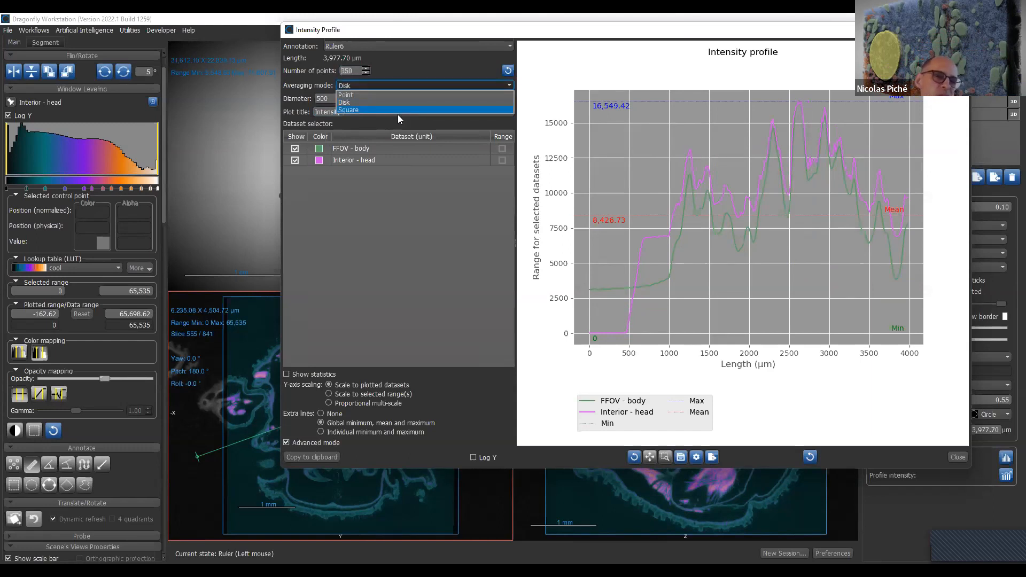
{"action": "left_click", "coordinate": [398, 115]}
{"action": "left_click", "coordinate": [423, 86]}
{"action": "left_click", "coordinate": [435, 59]}
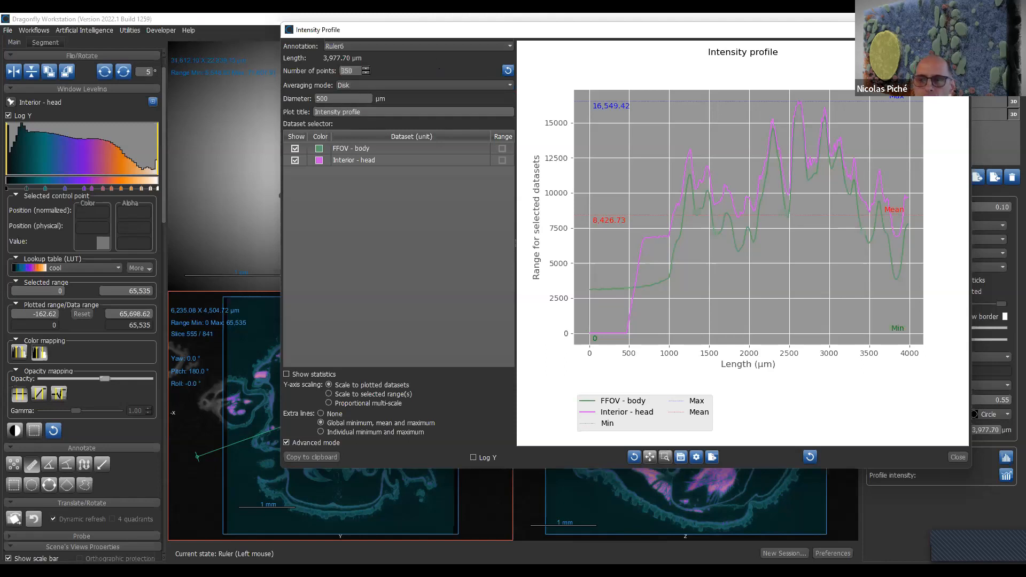
{"action": "left_click", "coordinate": [959, 30]}
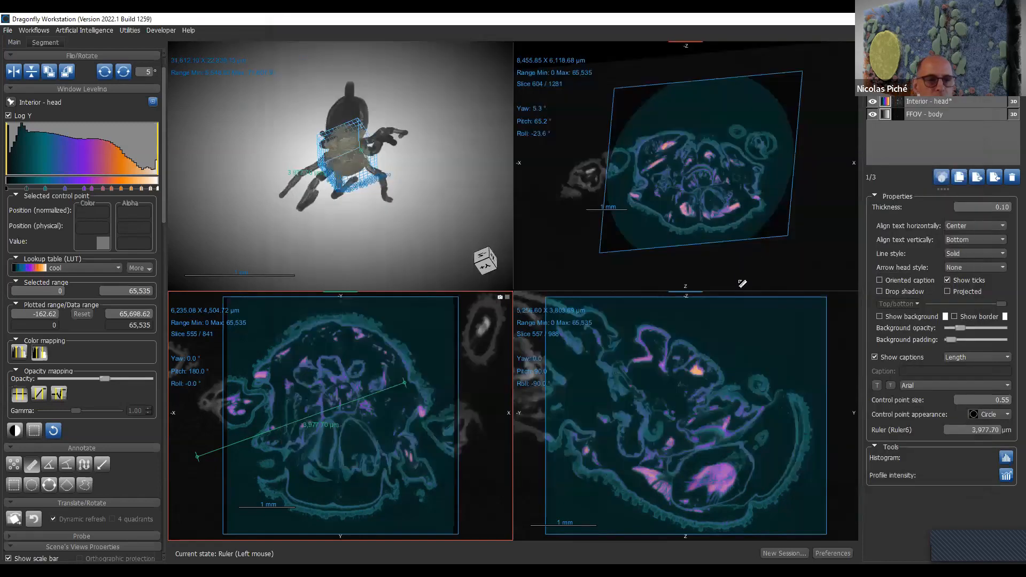
- Expand the probe tools and probe the datasets' values at single points on the head slice
{"action": "left_click_drag", "start_coordinate": [164, 216], "coordinate": [155, 282]}
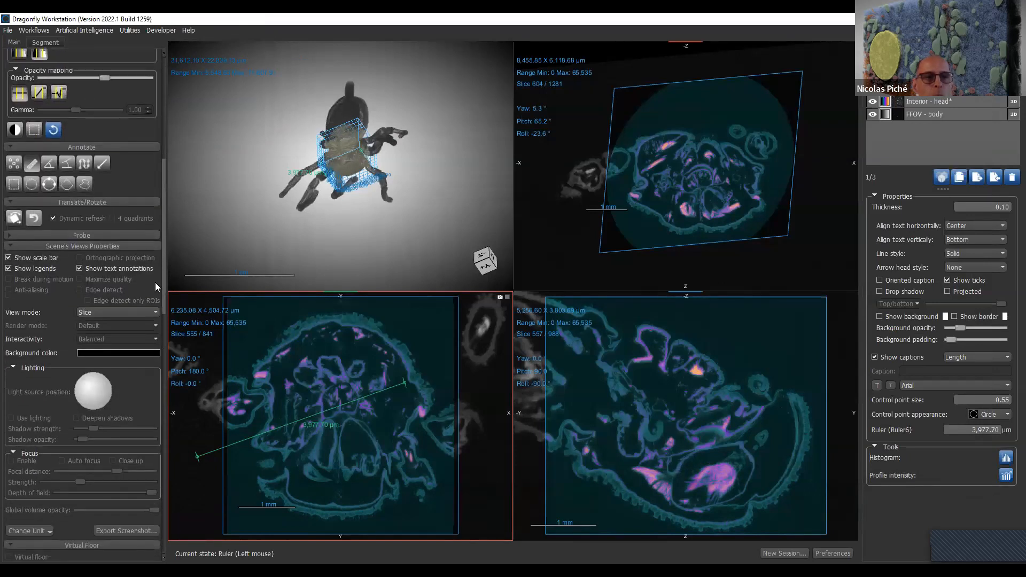
{"action": "left_click", "coordinate": [141, 234]}
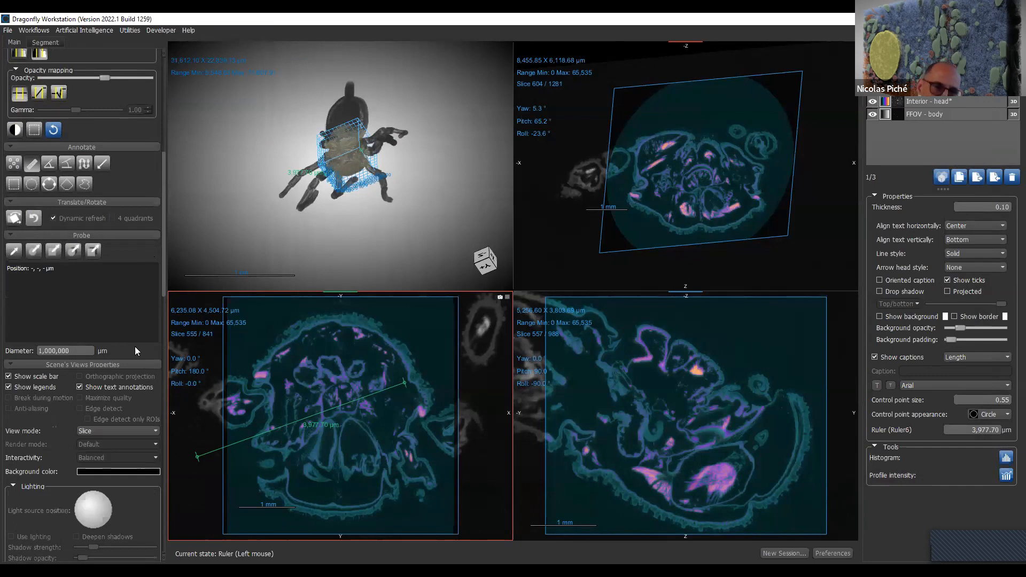
{"action": "left_click", "coordinate": [14, 251]}
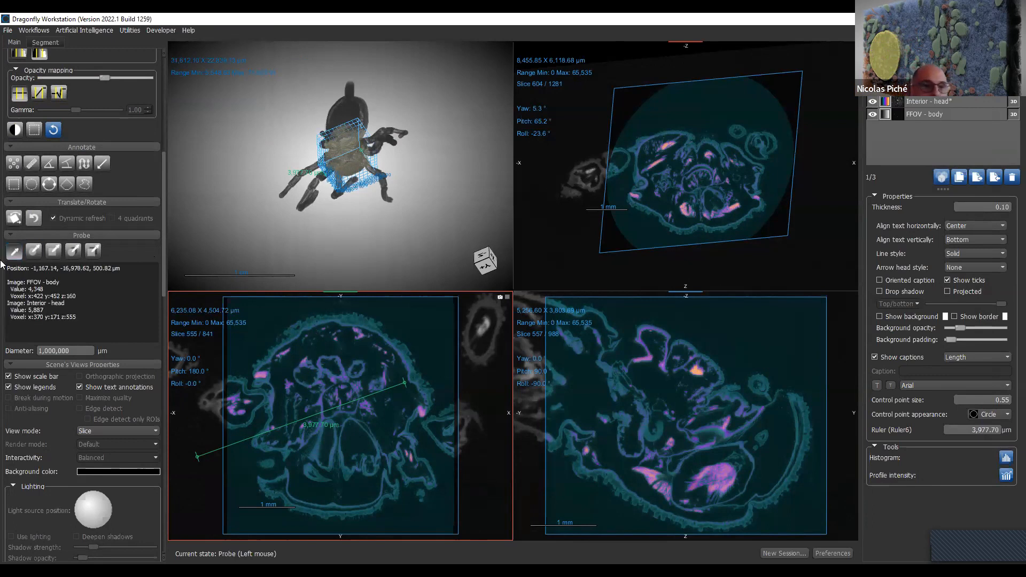
{"action": "left_click", "coordinate": [87, 281]}
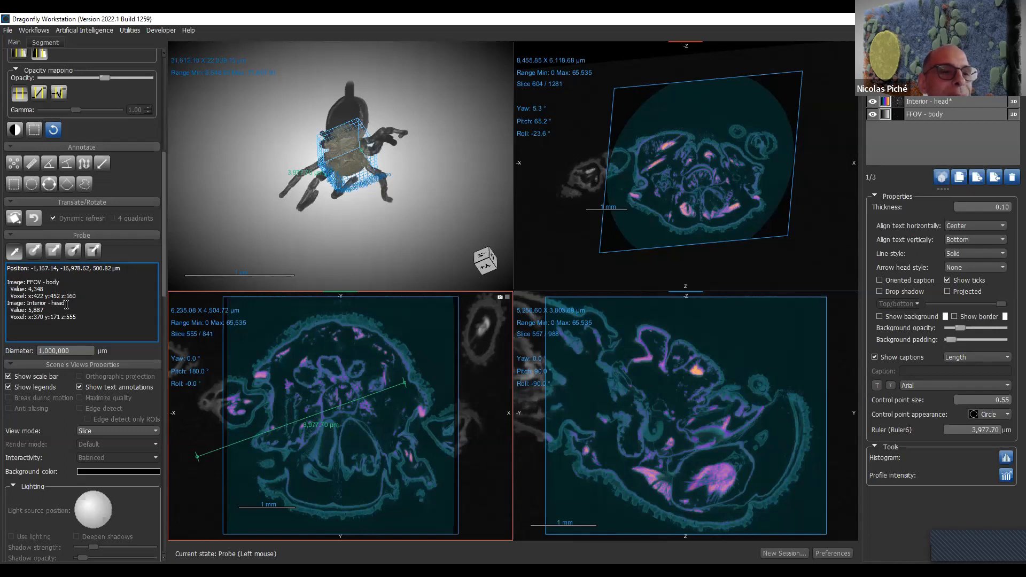
{"action": "left_click_drag", "start_coordinate": [85, 297], "coordinate": [87, 292]}
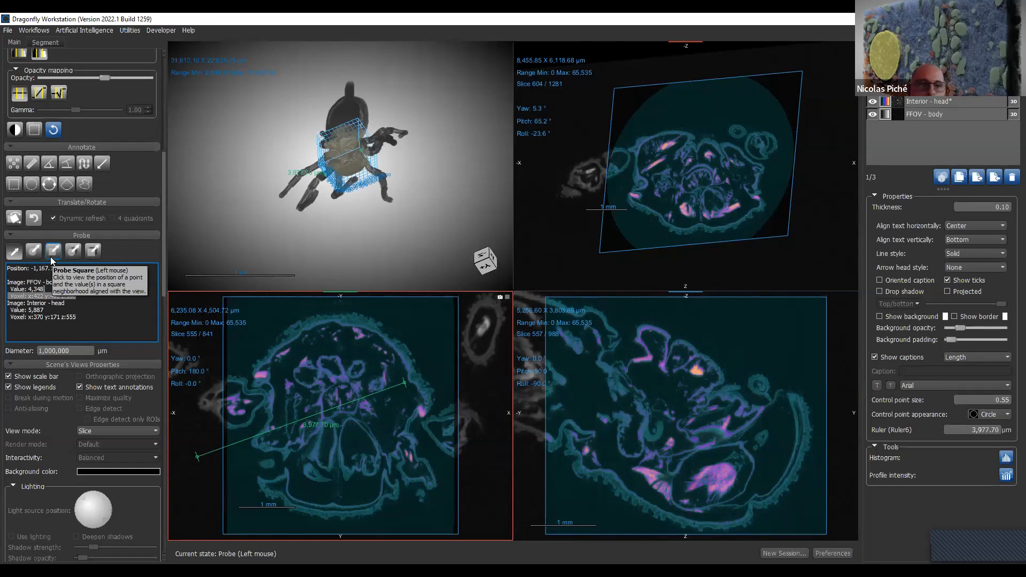
{"action": "left_click", "coordinate": [327, 355]}
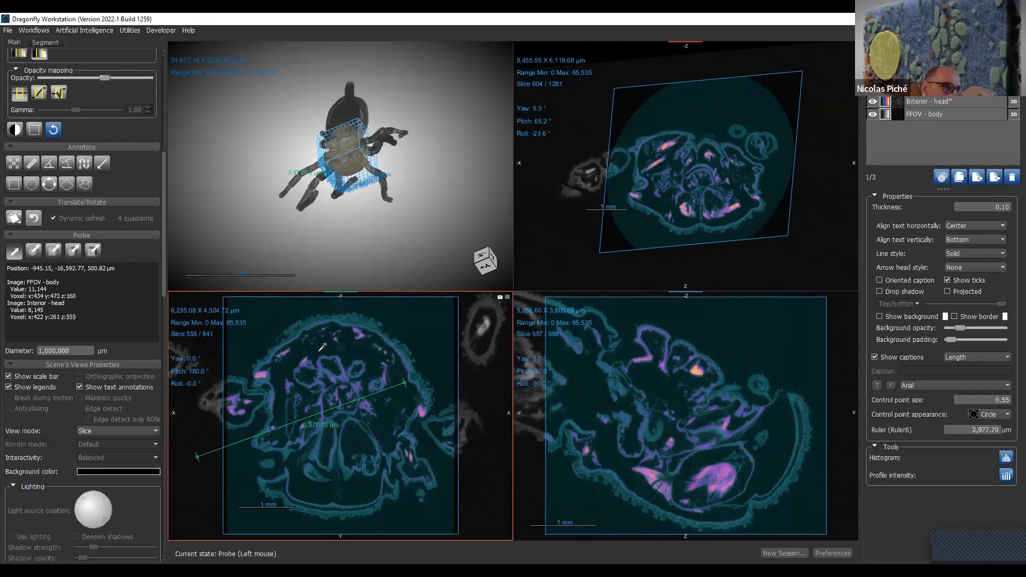
- Probe the head slice with a disk about 624 µm in diameter, and detach and enlarge the probe window
{"action": "left_click", "coordinate": [34, 250]}
{"action": "left_click_drag", "start_coordinate": [404, 349], "coordinate": [298, 356]}
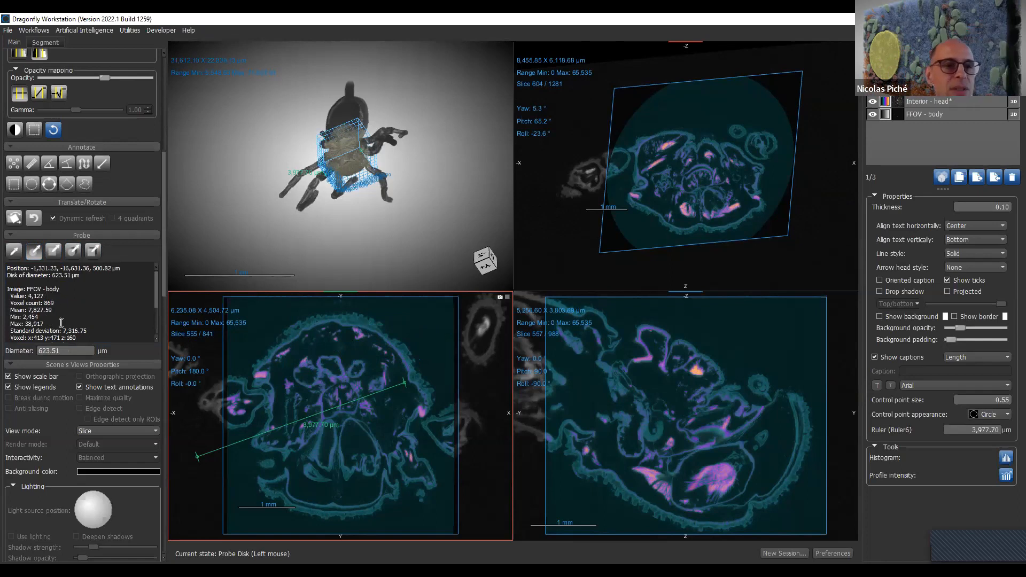
{"action": "left_click_drag", "start_coordinate": [347, 466], "coordinate": [377, 346]}
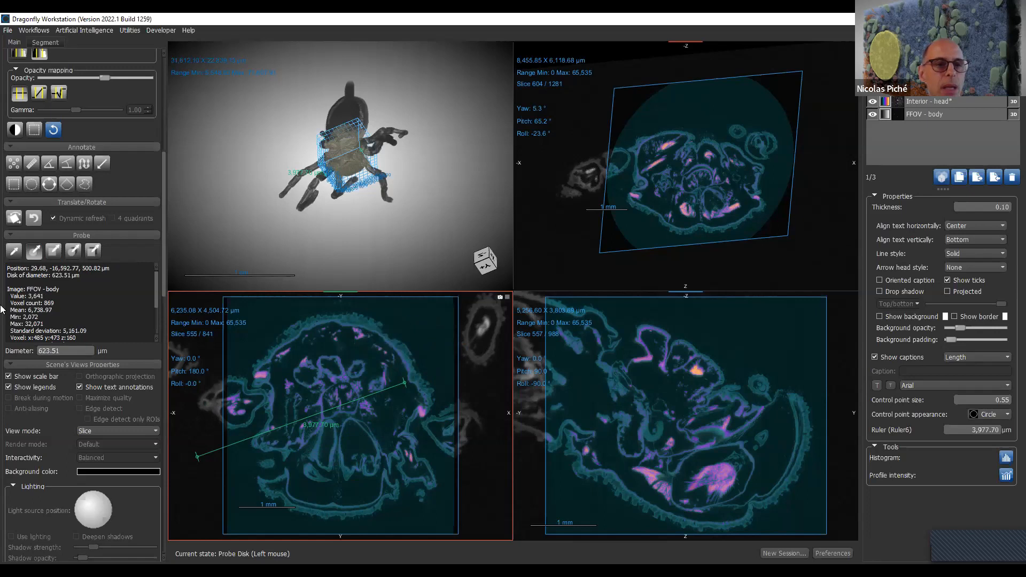
{"action": "left_click_drag", "start_coordinate": [156, 296], "coordinate": [153, 89]}
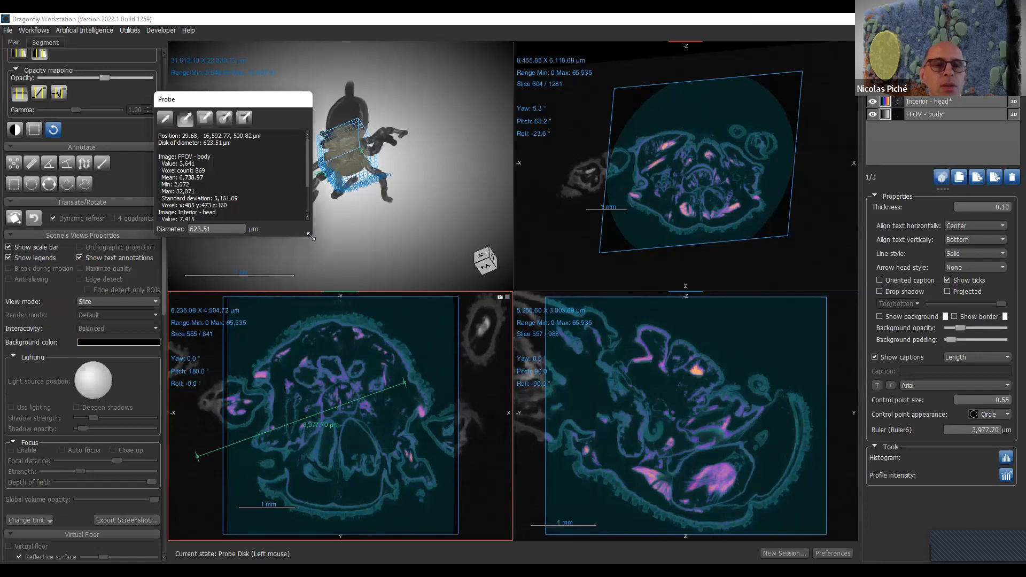
{"action": "left_click_drag", "start_coordinate": [311, 236], "coordinate": [508, 305]}
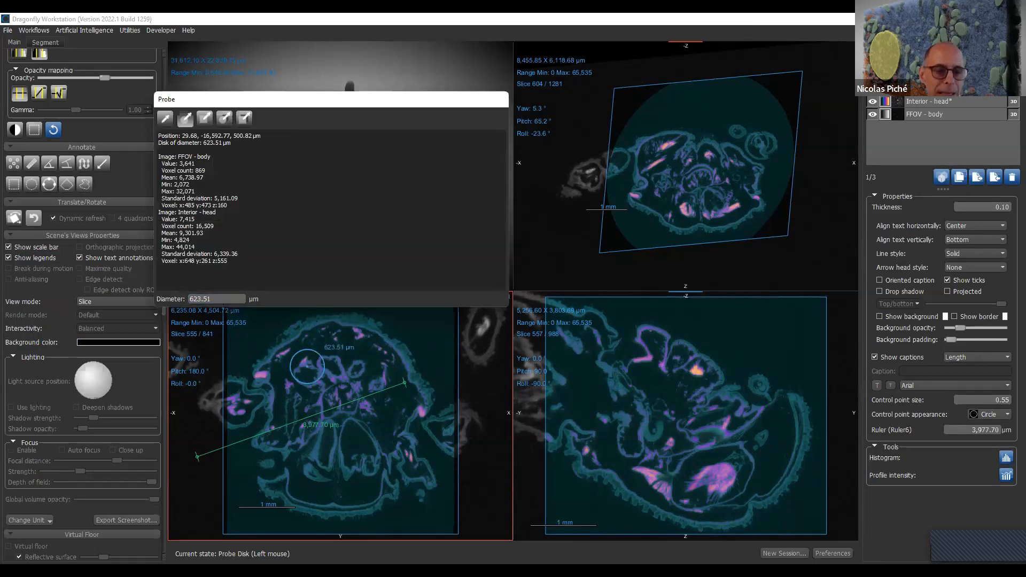
- Resize the probe disk to about 558 µm in diameter and probe the upper part of the head slice
{"action": "scroll", "coordinate": [309, 366], "scroll_direction": "down", "scroll_amount": 3, "text": "ctrl"}
{"action": "scroll", "coordinate": [315, 360], "scroll_direction": "down", "scroll_amount": 5, "text": "ctrl"}
{"action": "scroll", "coordinate": [315, 359], "scroll_direction": "up", "scroll_amount": 4, "text": "ctrl"}
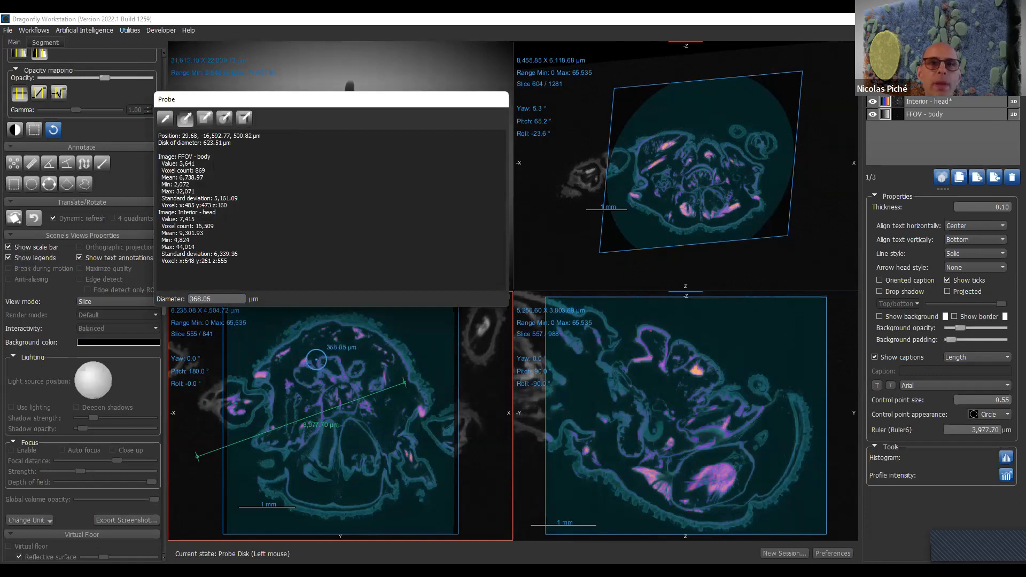
{"action": "scroll", "coordinate": [316, 360], "scroll_direction": "up", "scroll_amount": 5, "text": "ctrl"}
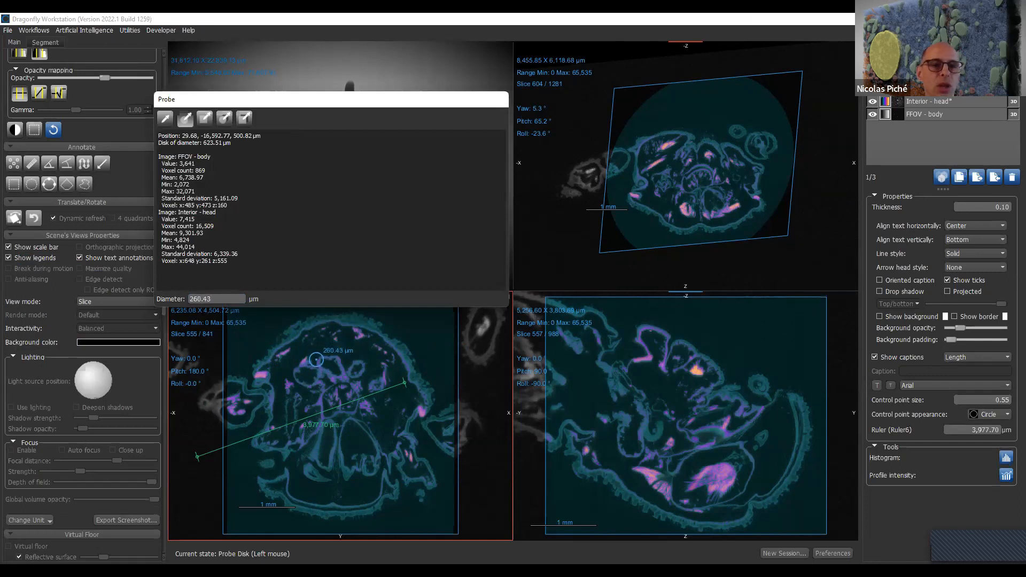
{"action": "mouse_move", "coordinate": [317, 359]}
{"action": "left_mouse_down"}
{"action": "mouse_move", "coordinate": [329, 355]}
{"action": "mouse_move", "coordinate": [339, 371]}
{"action": "mouse_move", "coordinate": [311, 362]}
{"action": "left_mouse_up"}
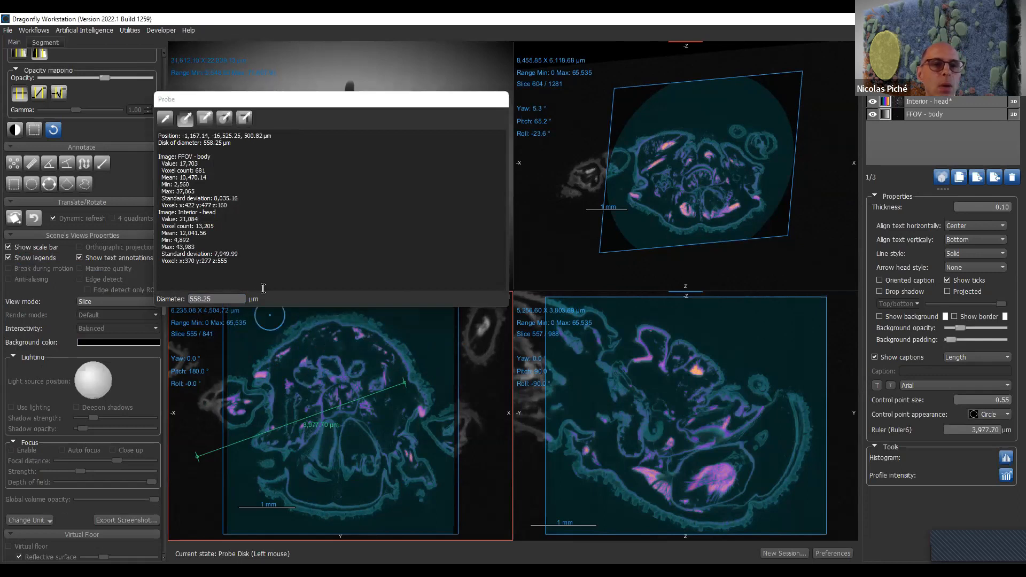
- Probe the middle of the head slice with square, spherical and cubic neighbourhoods about 558 µm in size
{"action": "left_click", "coordinate": [204, 118]}
{"action": "left_click_drag", "start_coordinate": [383, 410], "coordinate": [345, 388]}
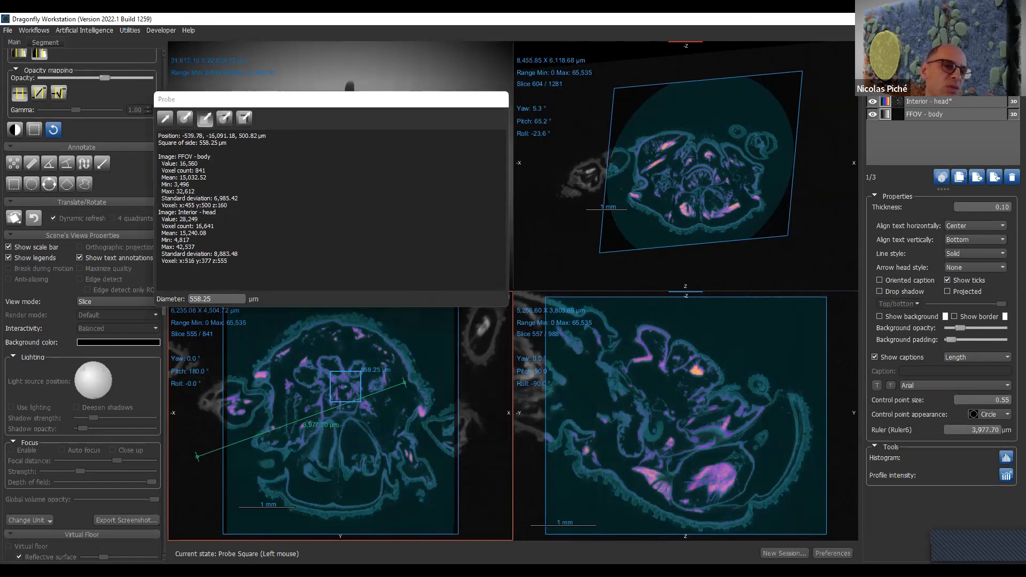
{"action": "left_click", "coordinate": [224, 118]}
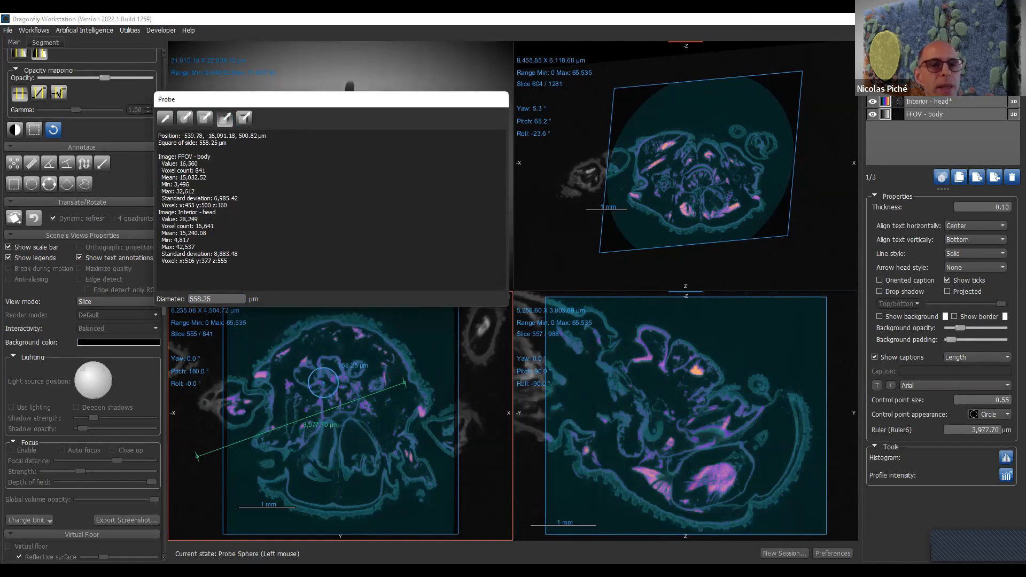
{"action": "left_click", "coordinate": [323, 383]}
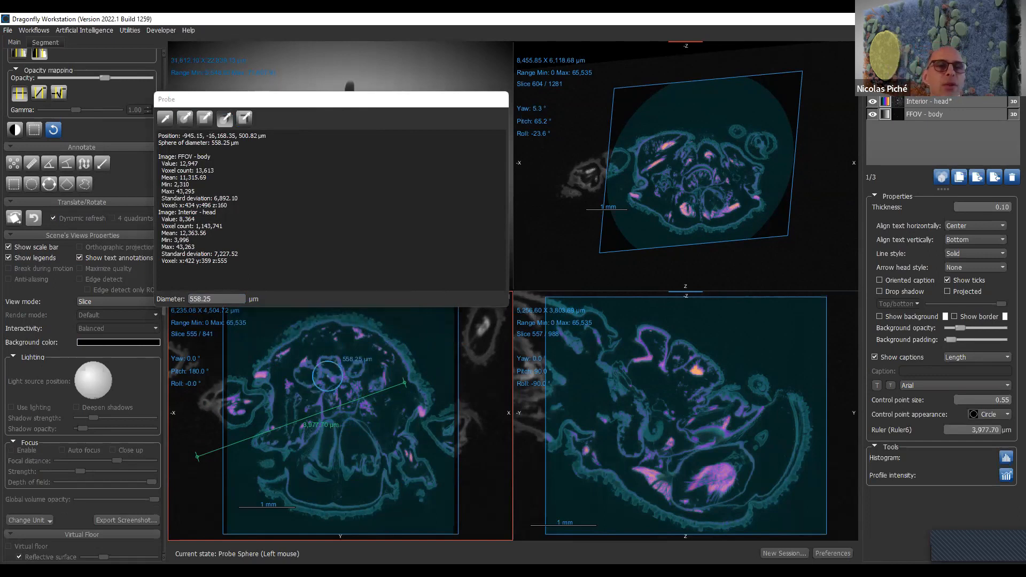
{"action": "left_click", "coordinate": [246, 120]}
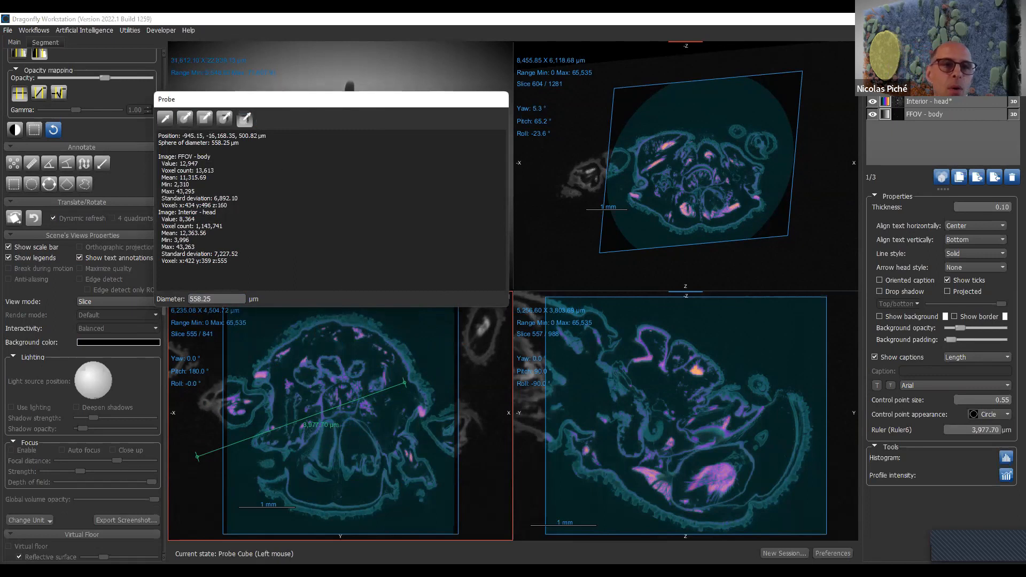
{"action": "left_click_drag", "start_coordinate": [337, 368], "coordinate": [289, 412]}
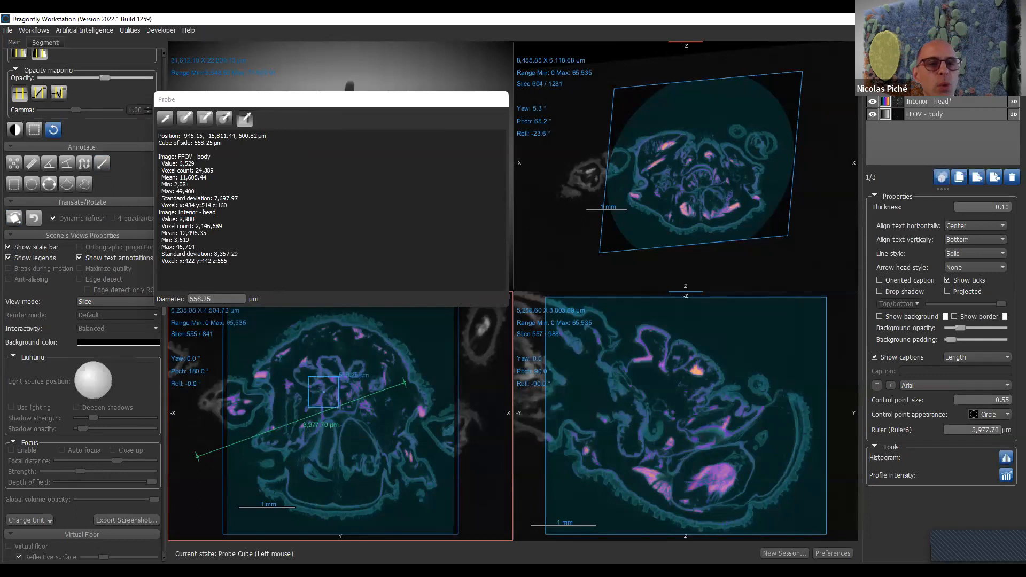
- Probe another spot lower in the head with the cube and select all the text of the probe results
{"action": "left_click_drag", "start_coordinate": [268, 267], "coordinate": [156, 134]}
{"action": "left_click", "coordinate": [305, 220]}
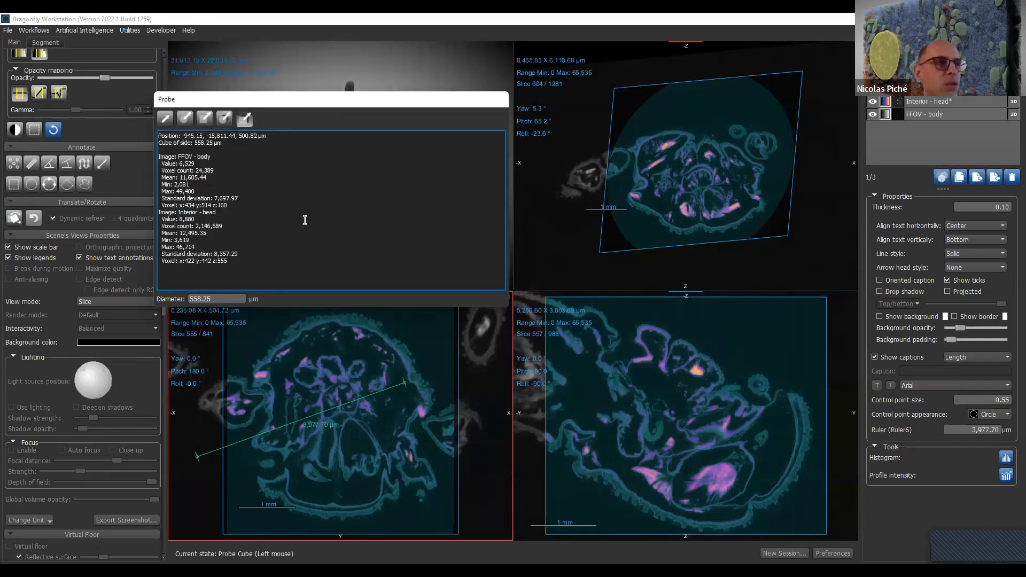
{"action": "left_click_drag", "start_coordinate": [323, 364], "coordinate": [359, 443]}
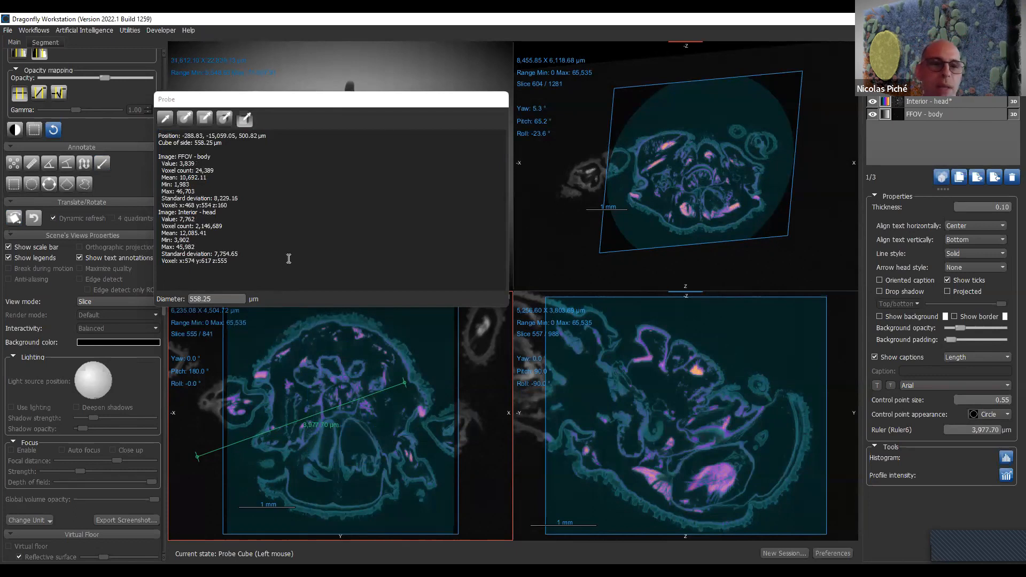
{"action": "left_click_drag", "start_coordinate": [291, 265], "coordinate": [80, 101]}
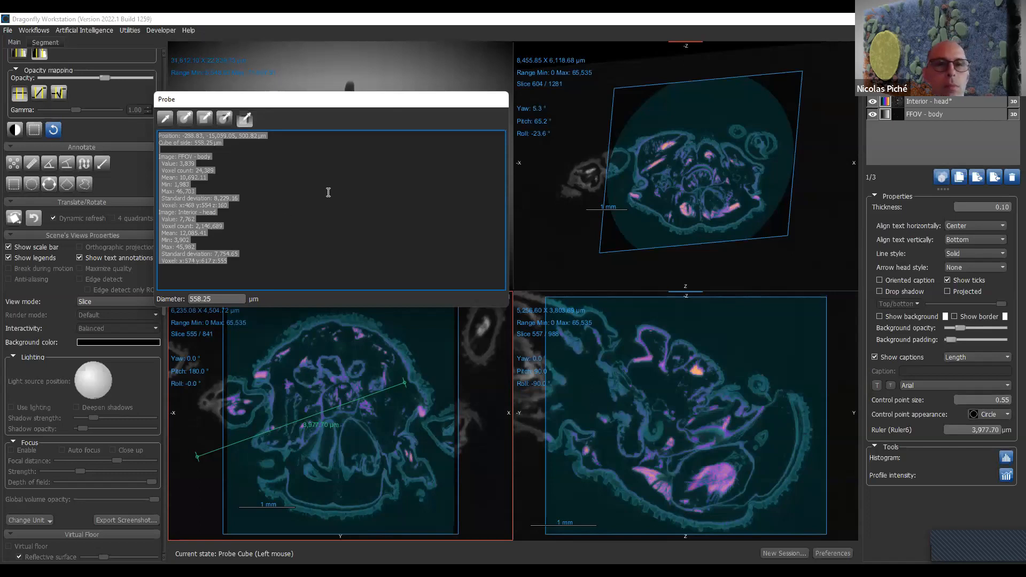
- Move the probe window clear of the 3D view and enlarge the specimen there
{"action": "left_click_drag", "start_coordinate": [352, 104], "coordinate": [249, 283]}
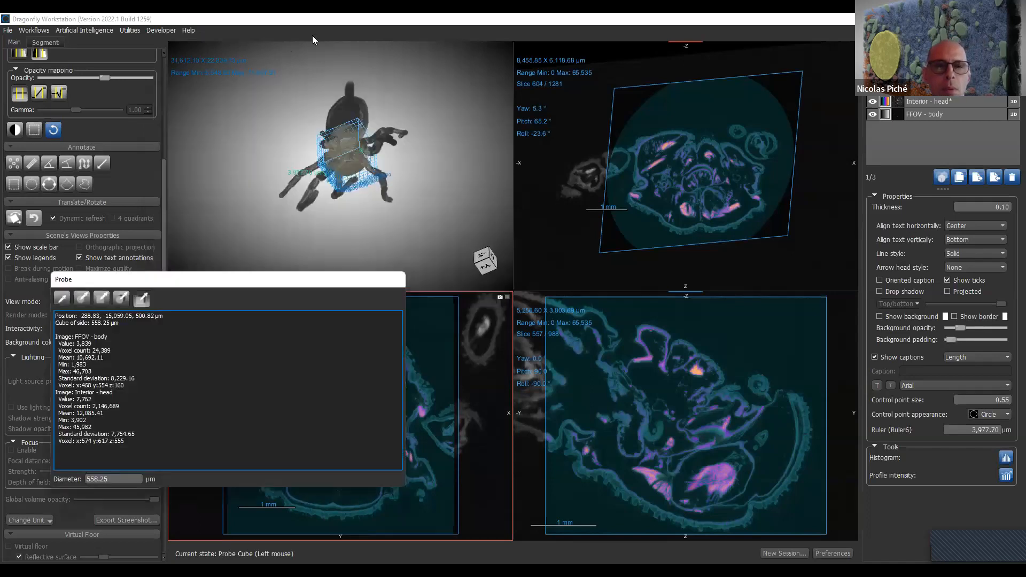
{"action": "scroll", "coordinate": [410, 102], "scroll_direction": "up", "scroll_amount": 3}
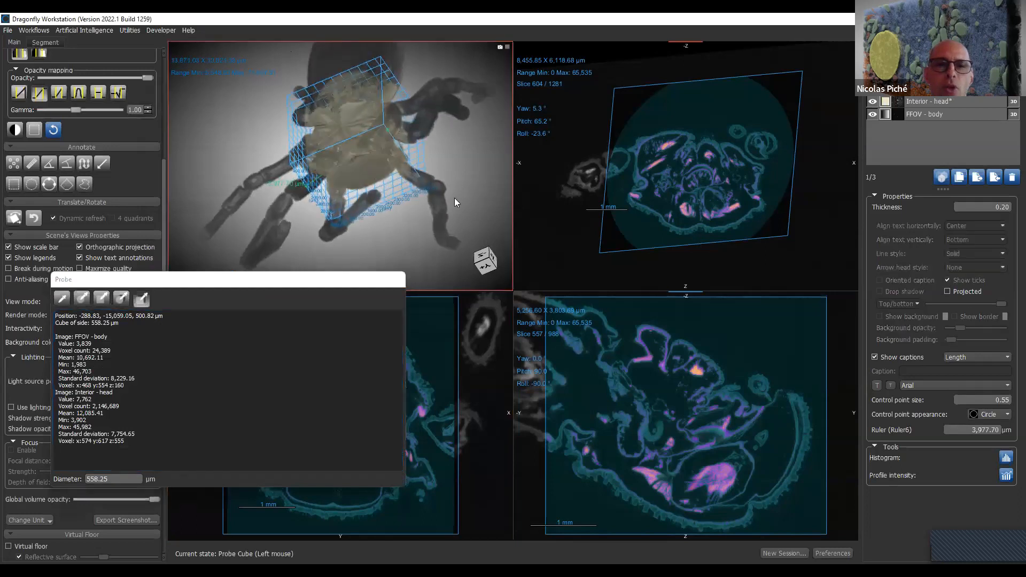
- Probe spots in the slice views and around a leg in the 3D view with a cube about 526 µm in size
{"action": "left_click", "coordinate": [679, 404]}
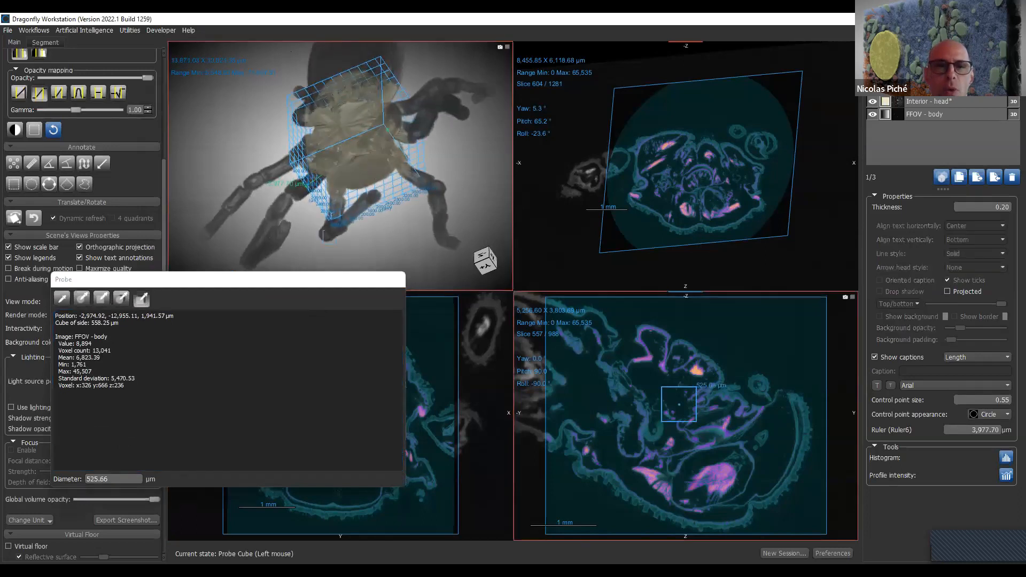
{"action": "left_click_drag", "start_coordinate": [679, 405], "coordinate": [714, 329]}
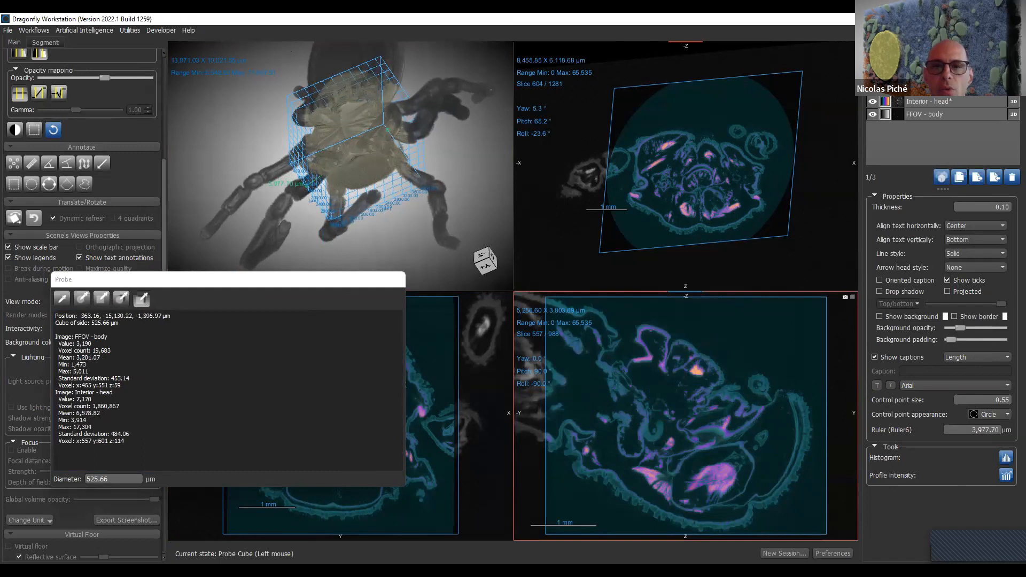
{"action": "left_click_drag", "start_coordinate": [563, 175], "coordinate": [569, 190]}
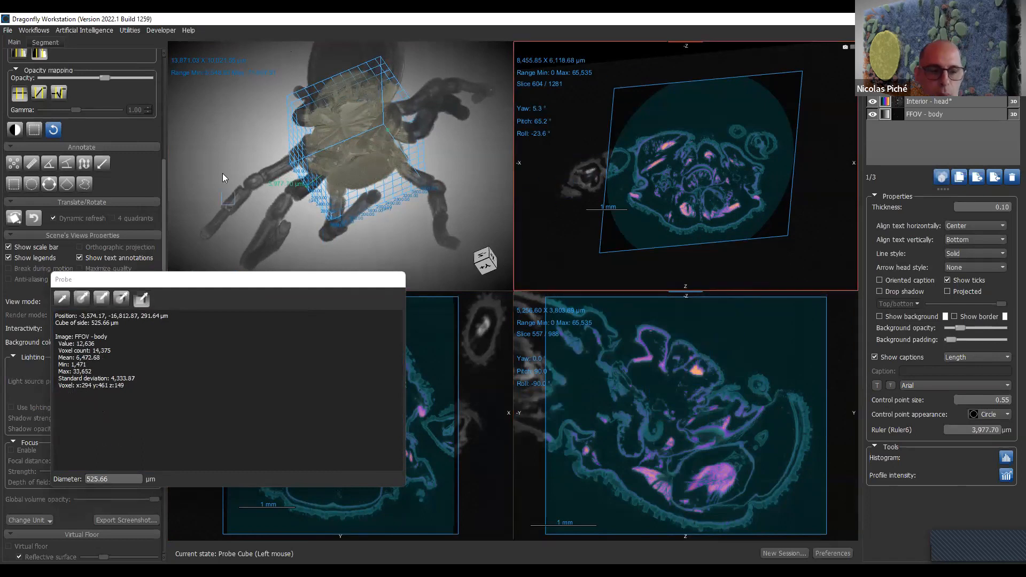
{"action": "left_click", "coordinate": [273, 184]}
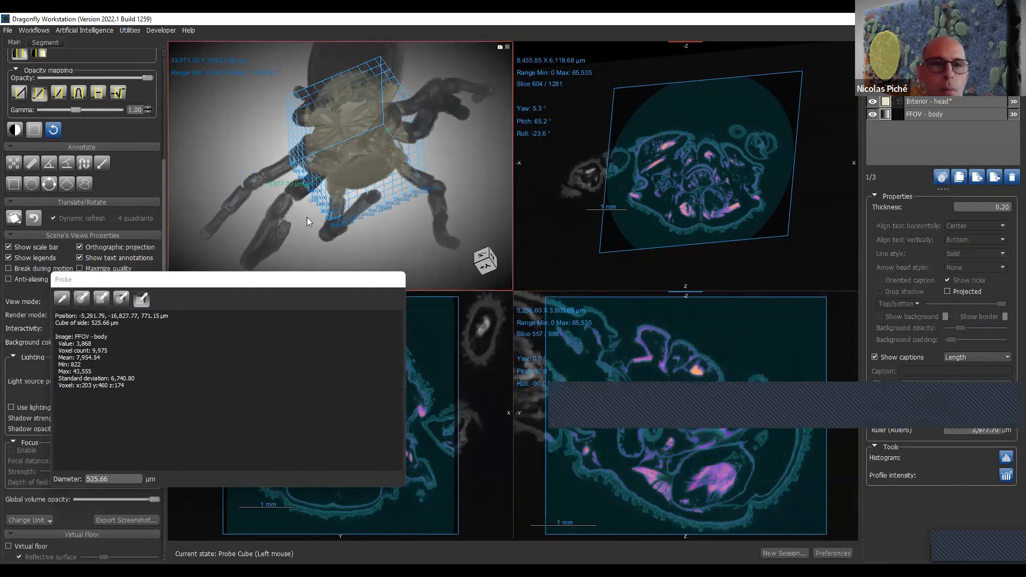
{"action": "left_click", "coordinate": [270, 179]}
{"action": "left_click", "coordinate": [267, 171]}
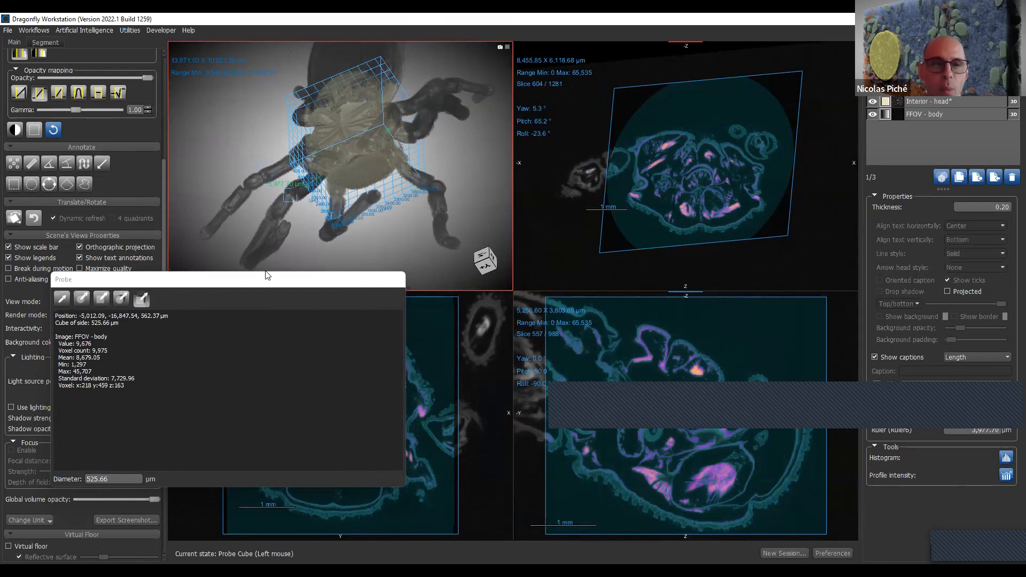
- Dock the floating Probe window between the Annotate and Translate/Rotate tools
{"action": "left_click_drag", "start_coordinate": [270, 282], "coordinate": [160, 430]}
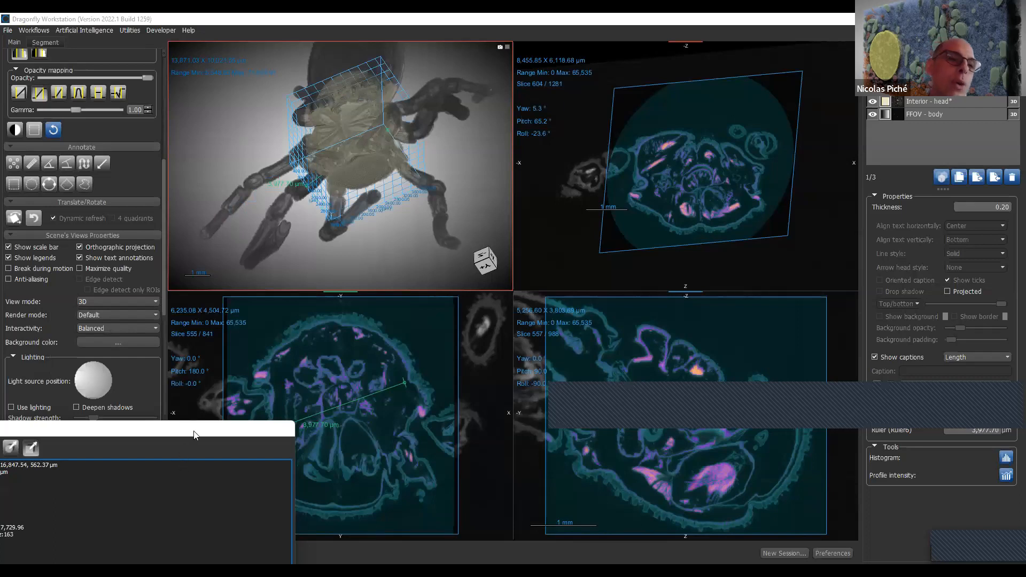
{"action": "left_click_drag", "start_coordinate": [194, 435], "coordinate": [264, 221]}
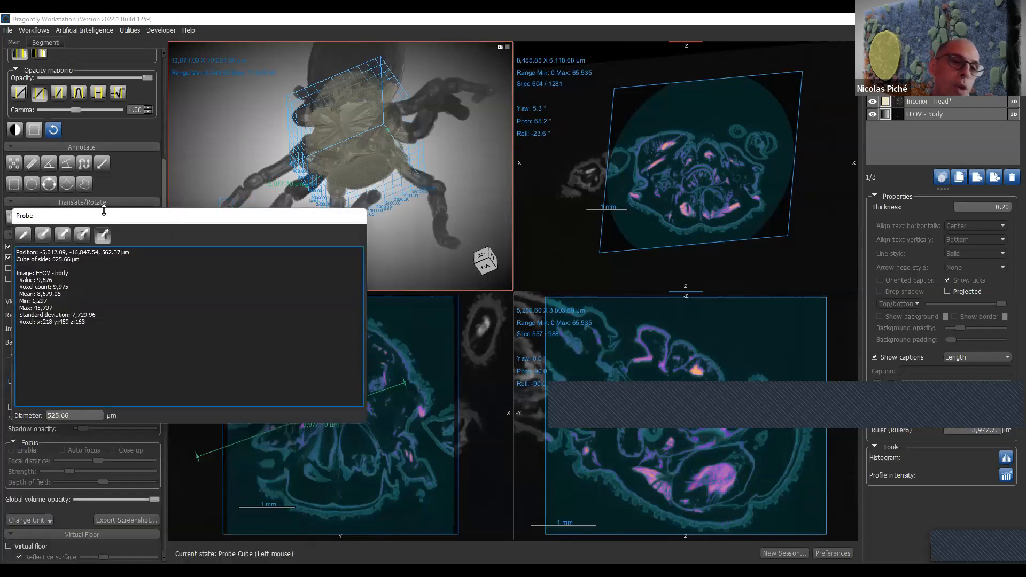
{"action": "left_click_drag", "start_coordinate": [106, 215], "coordinate": [95, 198]}
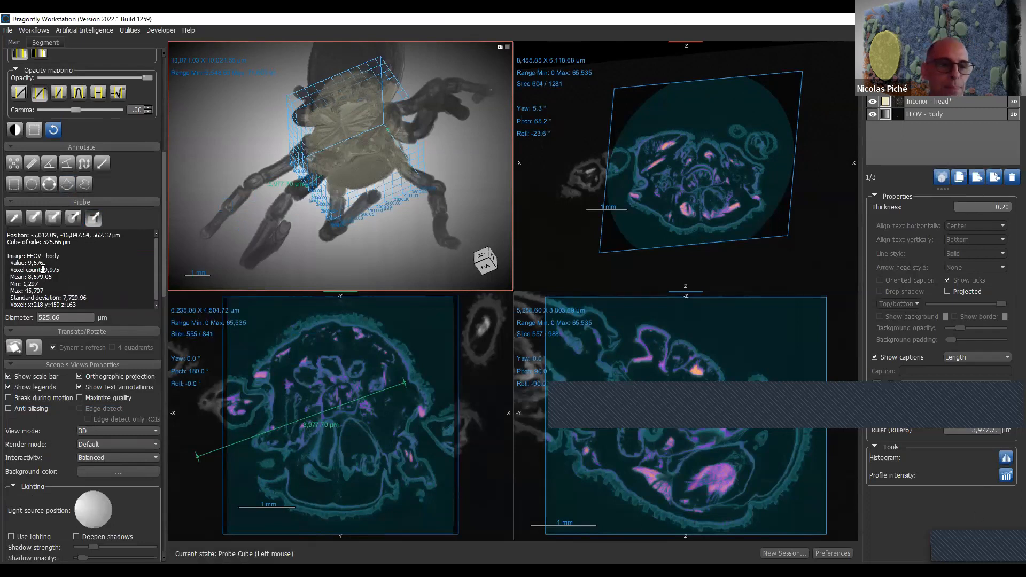
- Probe the XY head slice with the 525.66 µm cube
{"action": "left_click", "coordinate": [296, 374]}
{"action": "left_click_drag", "start_coordinate": [298, 373], "coordinate": [261, 298]}
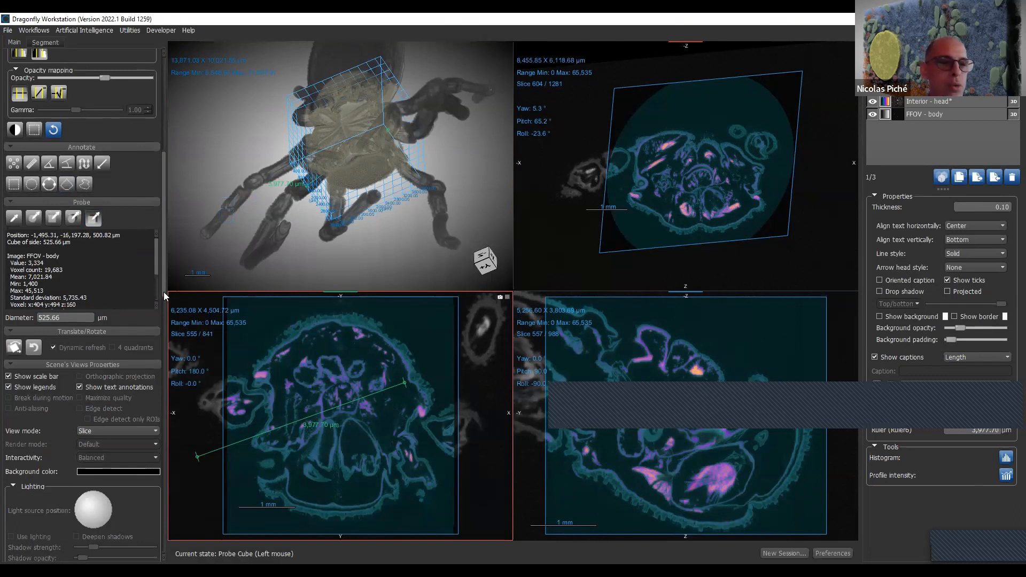
{"action": "left_click_drag", "start_coordinate": [163, 292], "coordinate": [169, 361]}
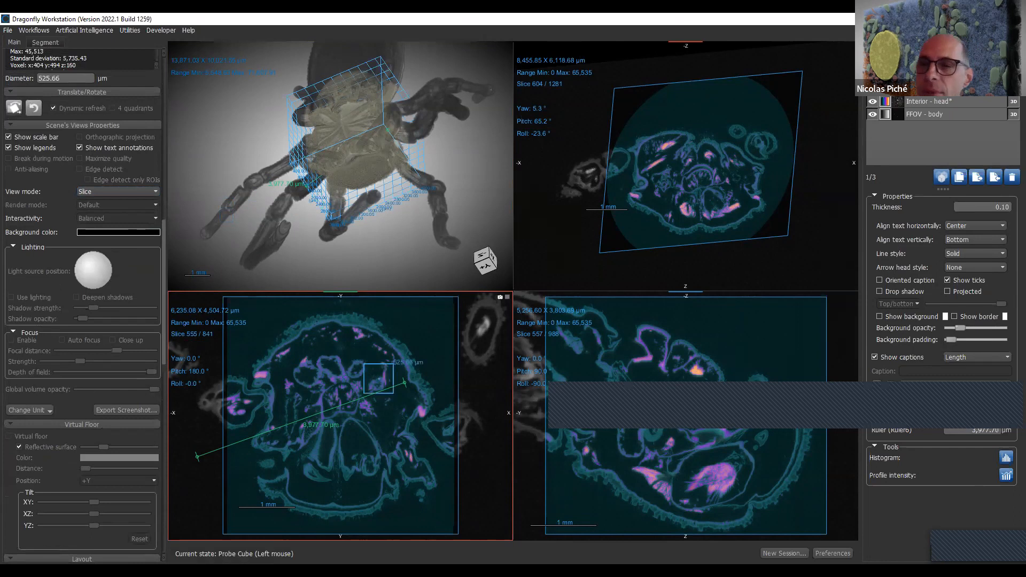
- Hide the clip box of the Interior - head dataset and delete the ruler annotation
{"action": "left_click", "coordinate": [1003, 114]}
{"action": "left_click", "coordinate": [1000, 102]}
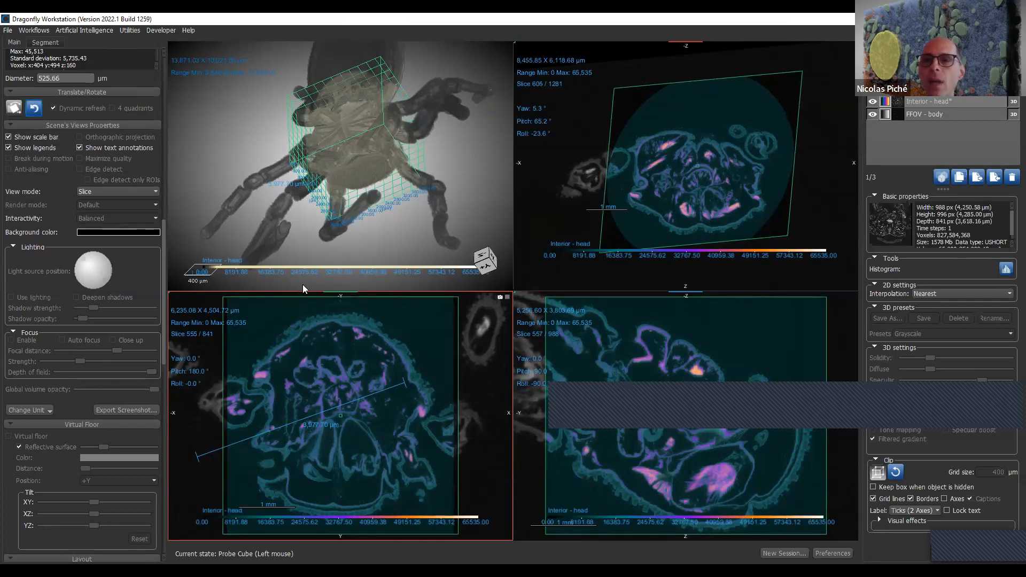
{"action": "left_click", "coordinate": [878, 473]}
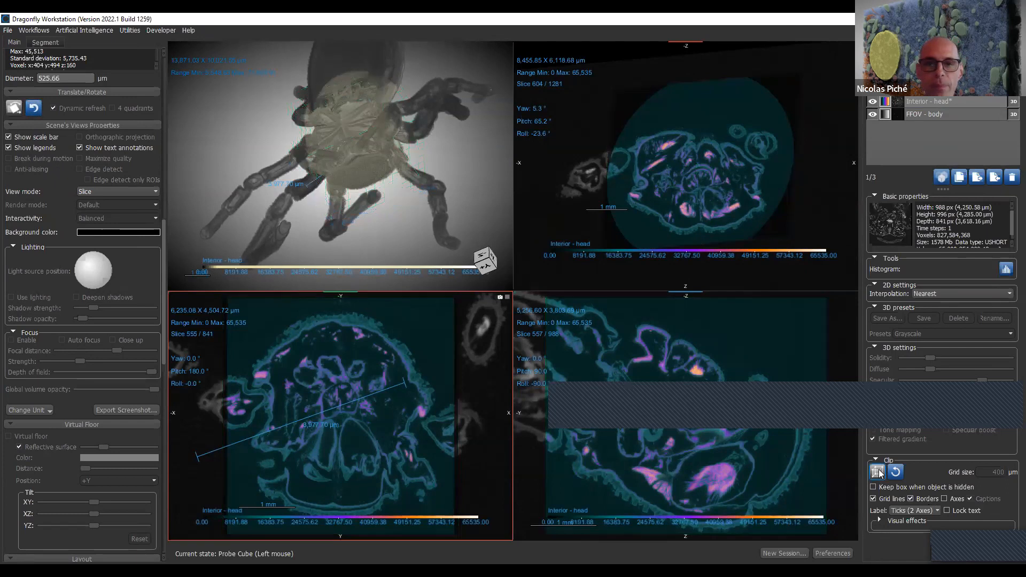
{"action": "left_click", "coordinate": [929, 94]}
{"action": "left_click", "coordinate": [1012, 178]}
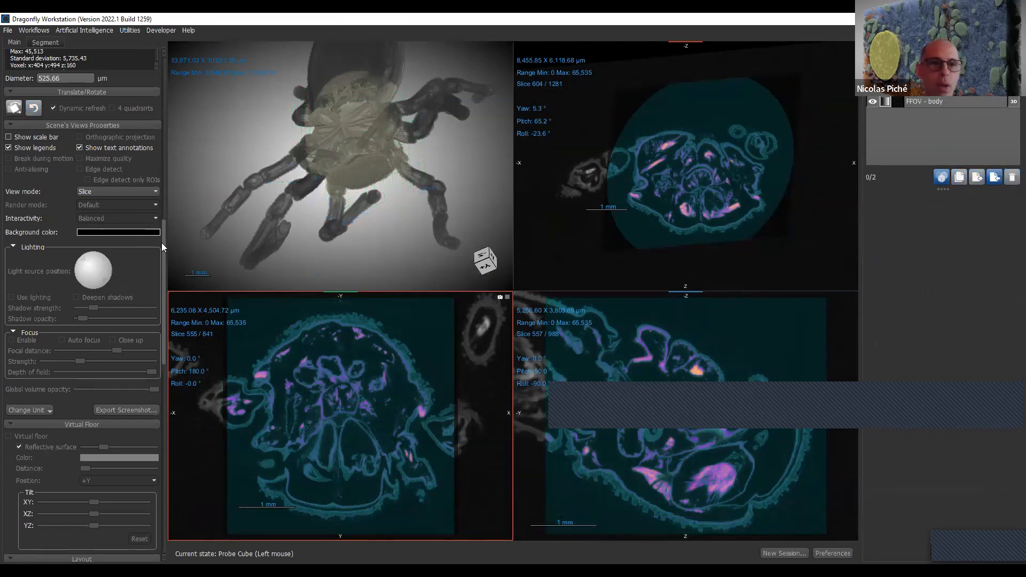
- Reset the views, select the FFOV - body dataset and fit the whole specimen into all four views
{"action": "left_click_drag", "start_coordinate": [163, 235], "coordinate": [176, 35]}
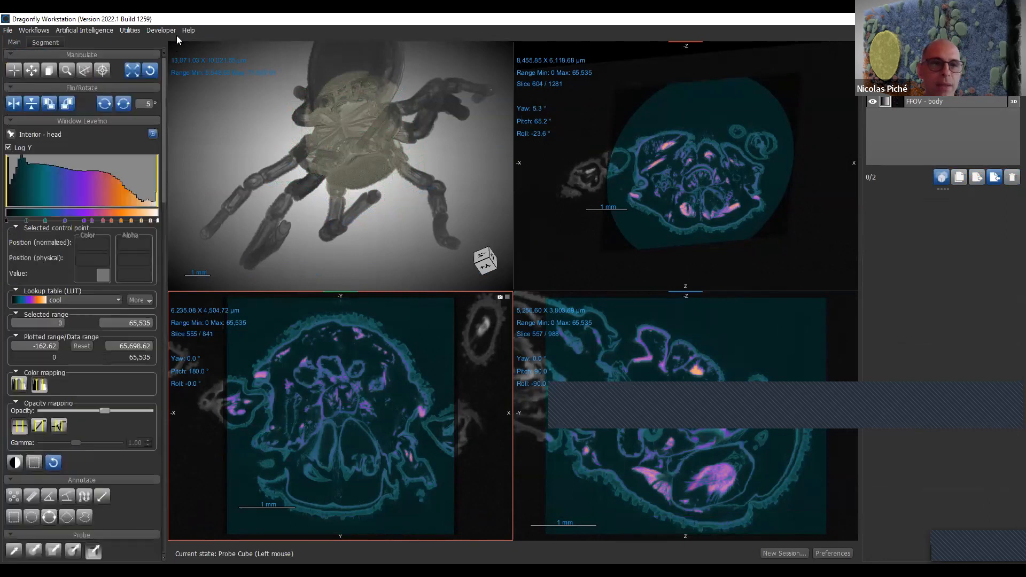
{"action": "left_click", "coordinate": [152, 75]}
{"action": "left_click", "coordinate": [964, 104]}
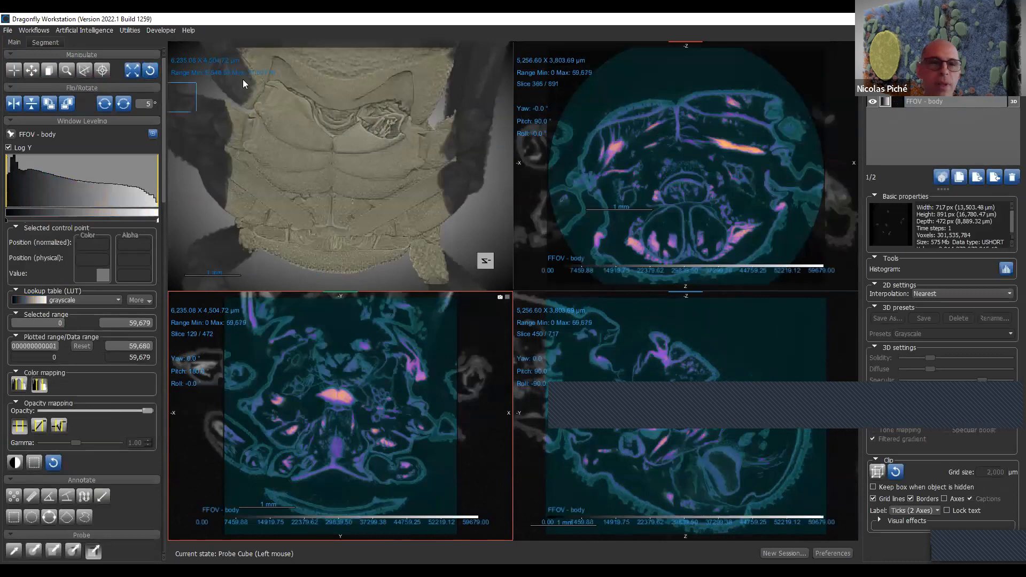
{"action": "left_click", "coordinate": [130, 72]}
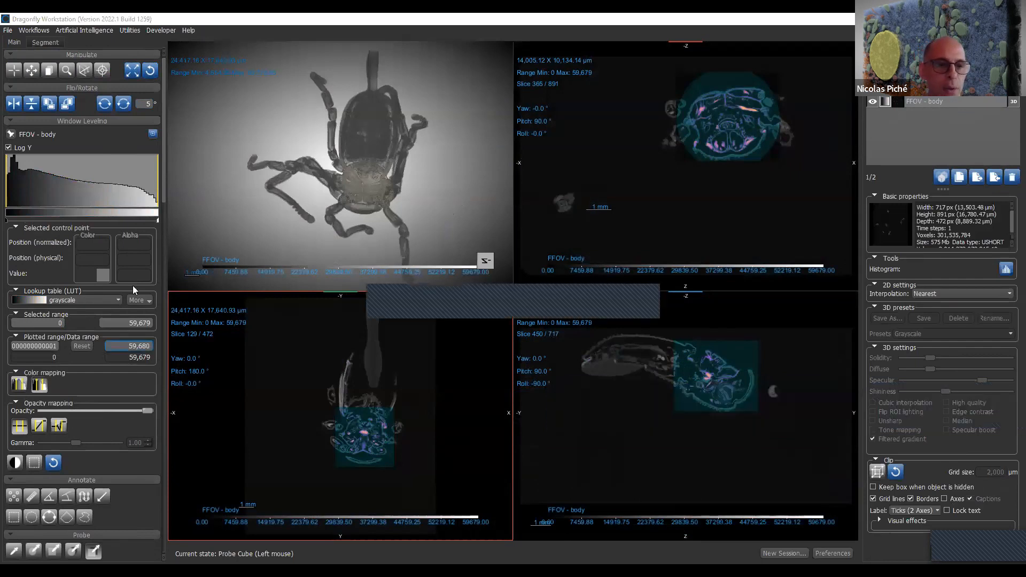
- Collapse the Window Leveling, Annotate, Probe and Translate/Rotate tool groups and activate the Track tool
{"action": "left_click", "coordinate": [135, 124]}
{"action": "left_click", "coordinate": [133, 131]}
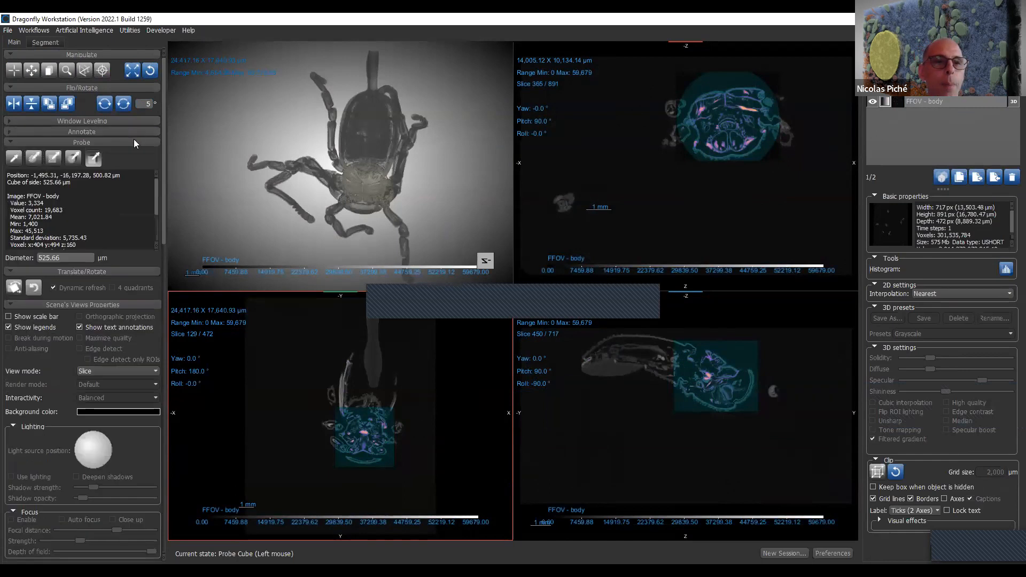
{"action": "left_click", "coordinate": [134, 142]}
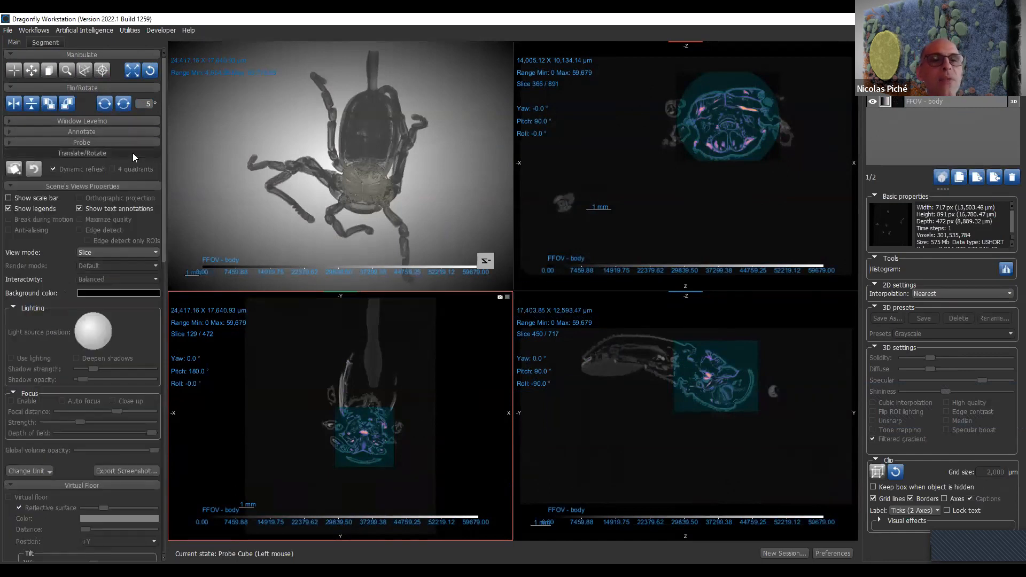
{"action": "left_click", "coordinate": [133, 153]}
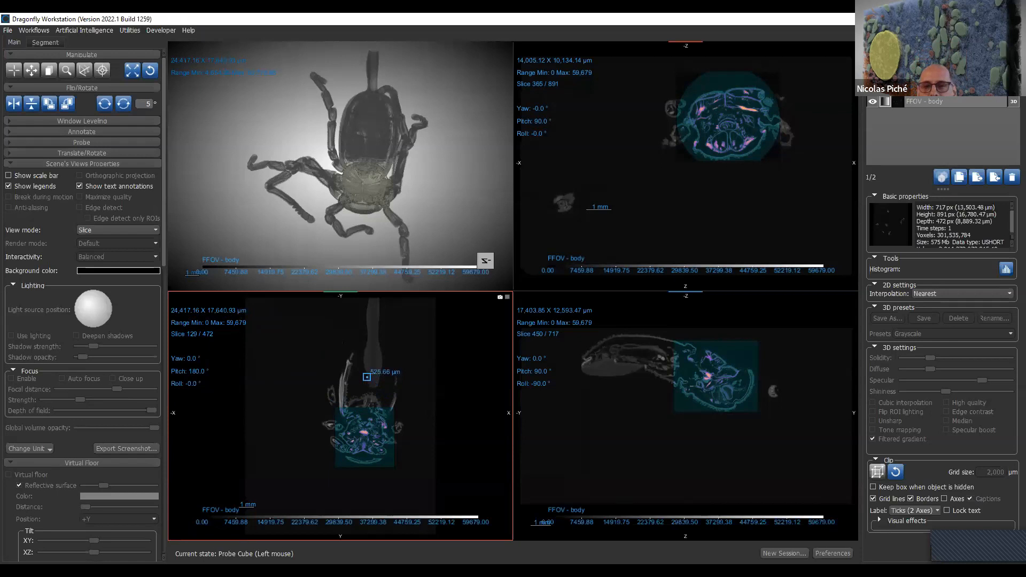
{"action": "left_click", "coordinate": [13, 74]}
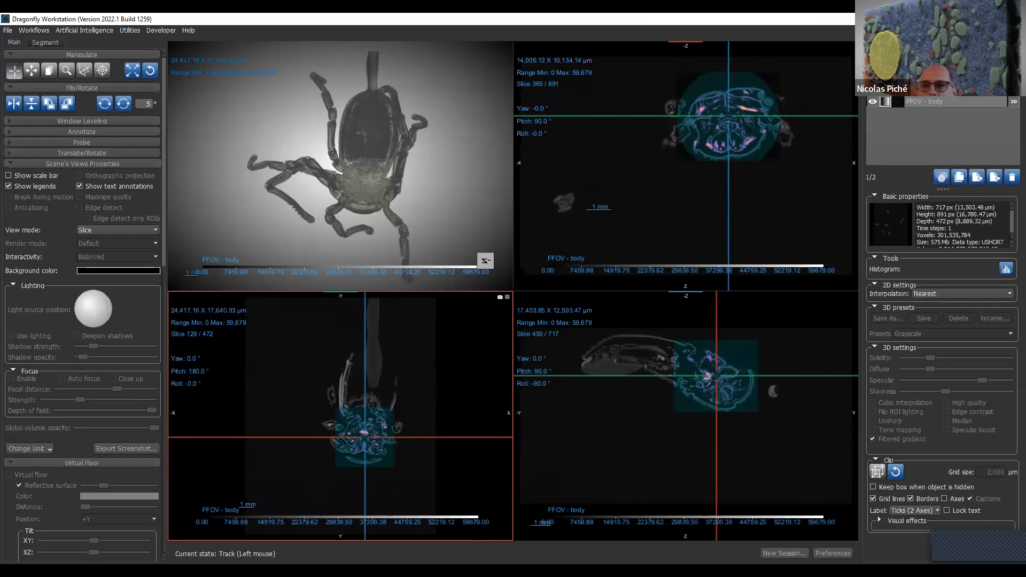
- Change the lookup table of the Interior - head dataset to grayscale
{"action": "left_click", "coordinate": [885, 100]}
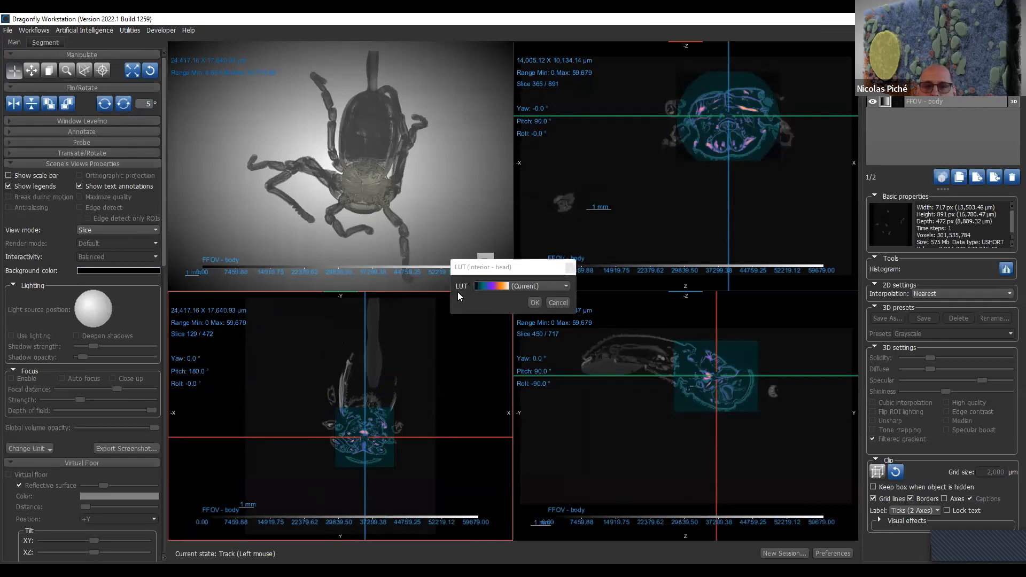
{"action": "left_click", "coordinate": [487, 285]}
{"action": "scroll", "coordinate": [488, 308], "scroll_direction": "down", "scroll_amount": 4}
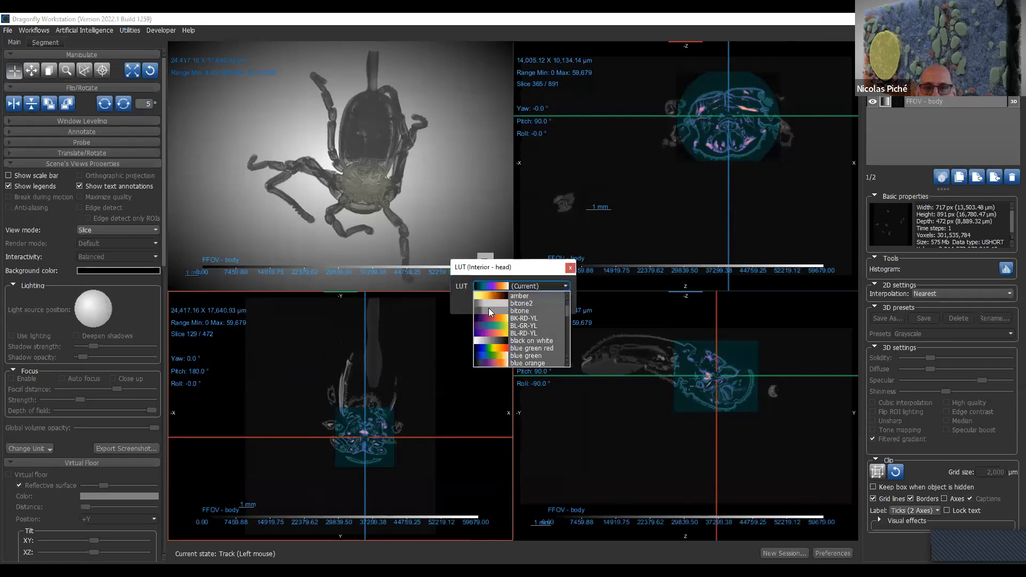
{"action": "scroll", "coordinate": [488, 309], "scroll_direction": "down", "scroll_amount": 3}
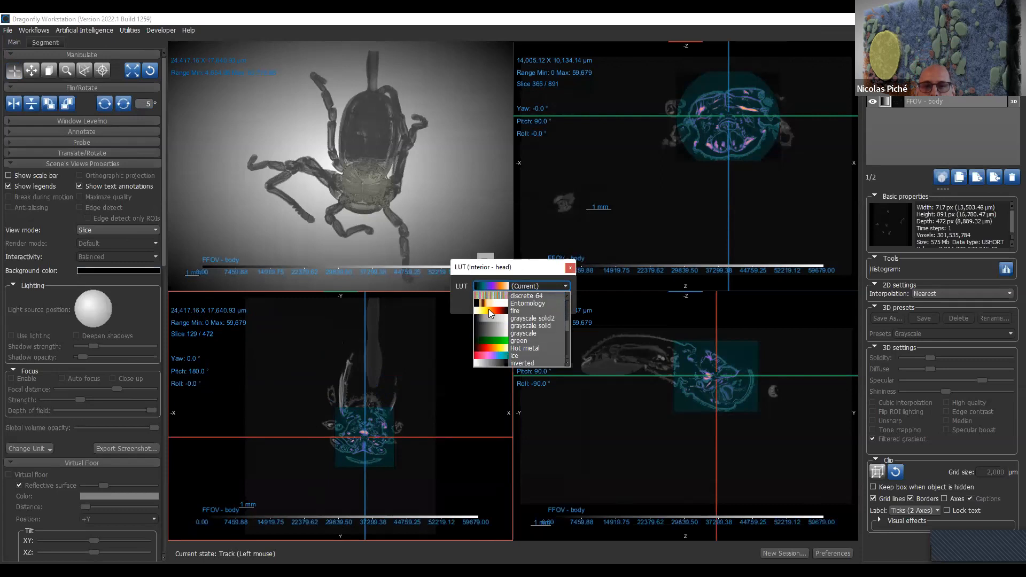
{"action": "left_click", "coordinate": [515, 333]}
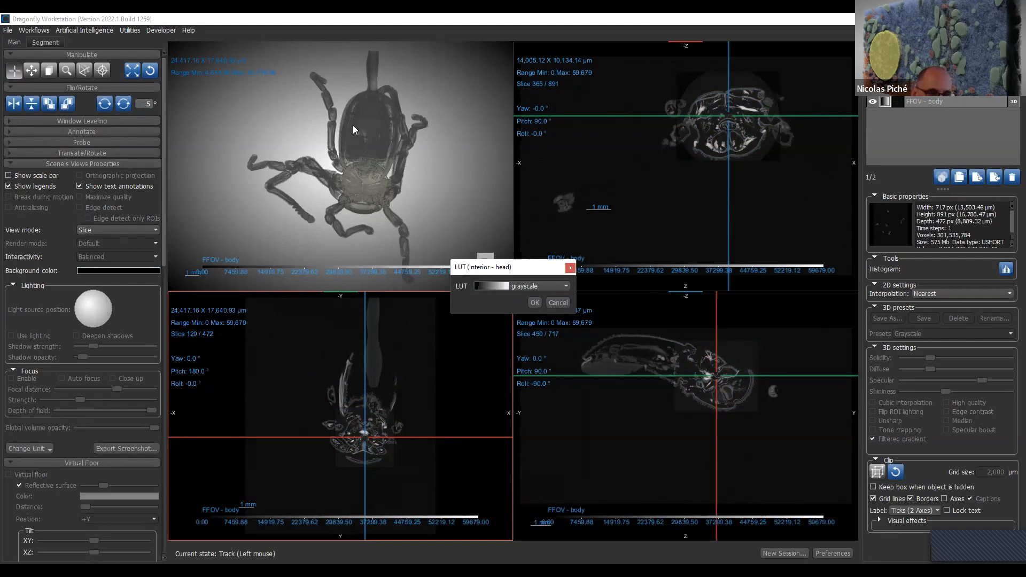
{"action": "left_click", "coordinate": [370, 142]}
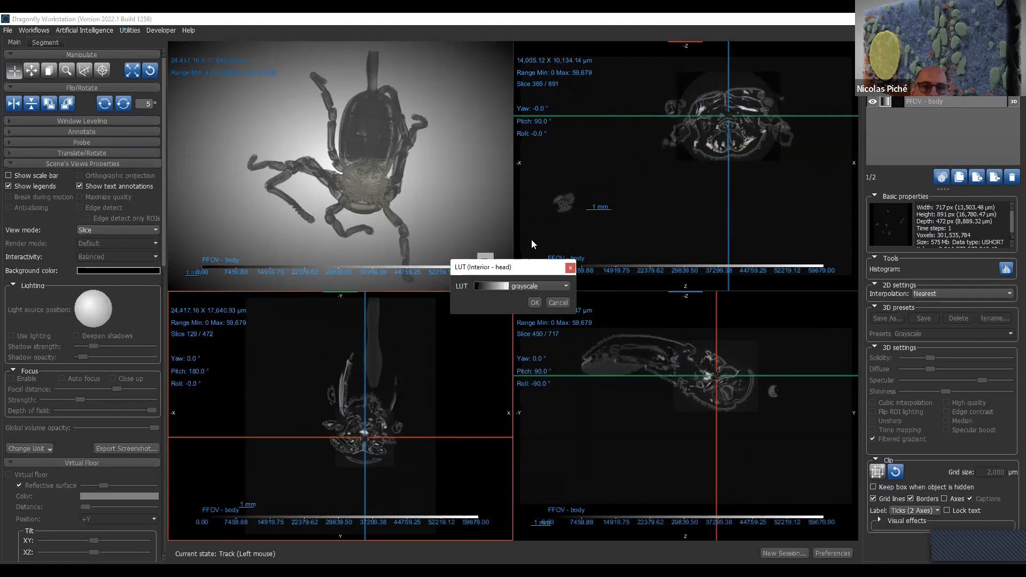
{"action": "left_click", "coordinate": [532, 303]}
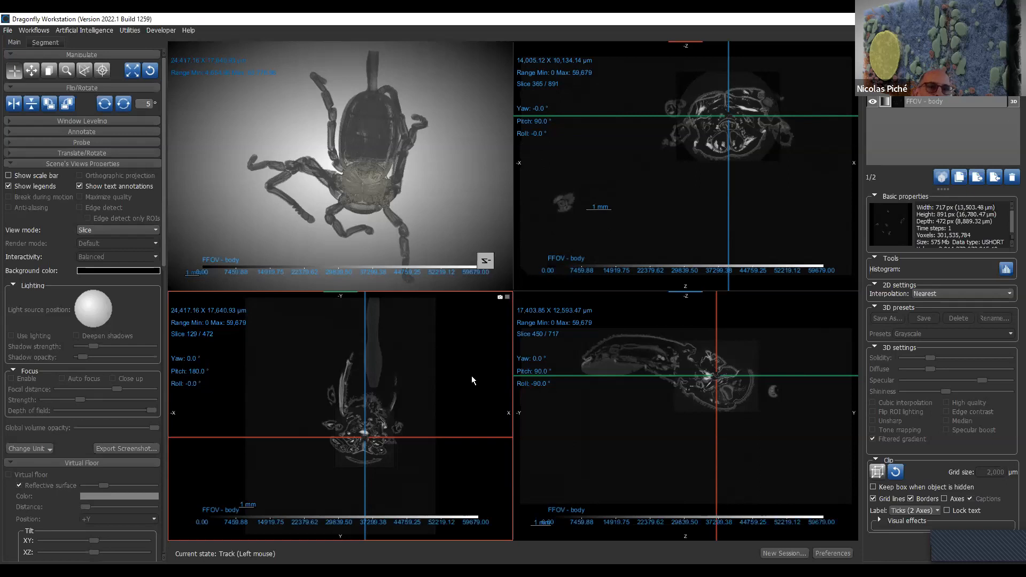
- Display the XY view as Slab MIP (maximum), thicken the slab to about 1,417 µm and maximize that view
{"action": "left_click", "coordinate": [89, 230]}
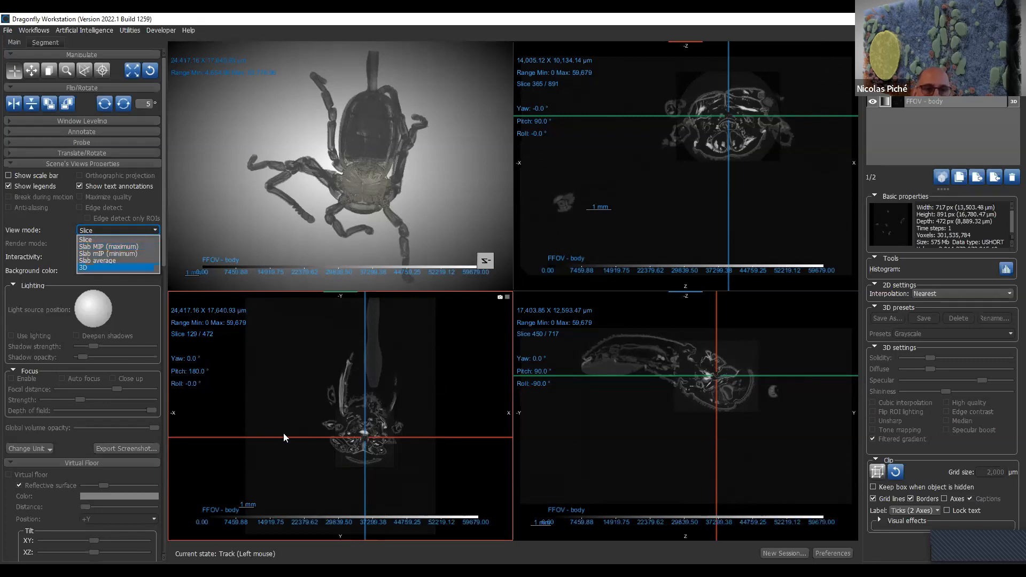
{"action": "left_click", "coordinate": [125, 247]}
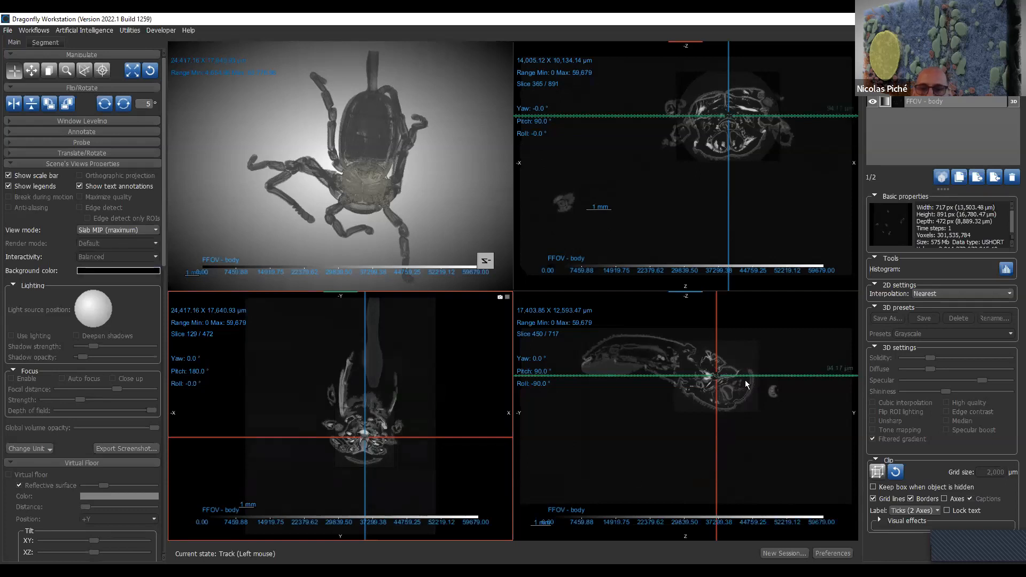
{"action": "right_click_drag", "start_coordinate": [768, 356], "coordinate": [751, 447]}
{"action": "right_click_drag", "start_coordinate": [716, 371], "coordinate": [736, 439]}
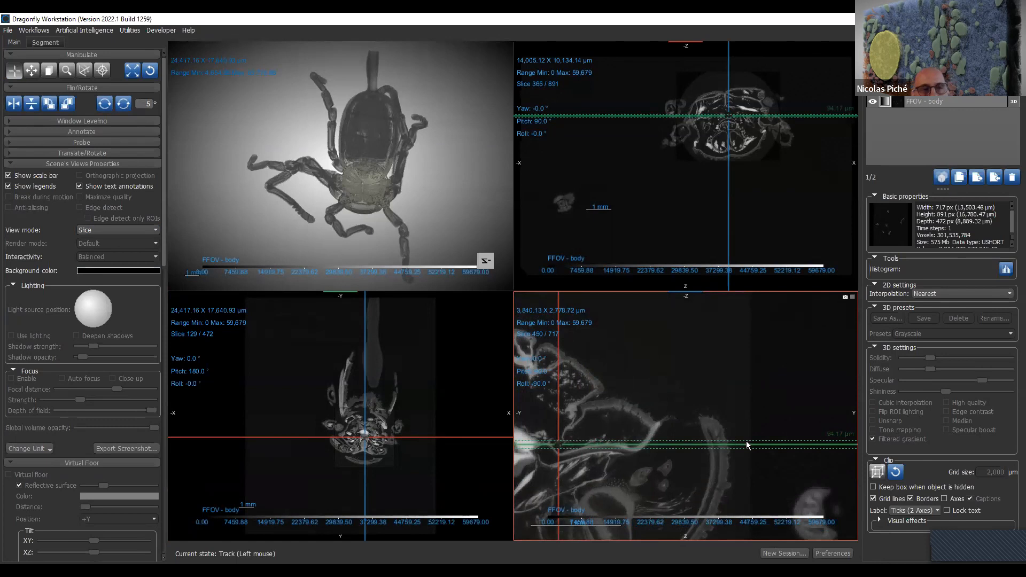
{"action": "left_click_drag", "start_coordinate": [746, 447], "coordinate": [755, 508]}
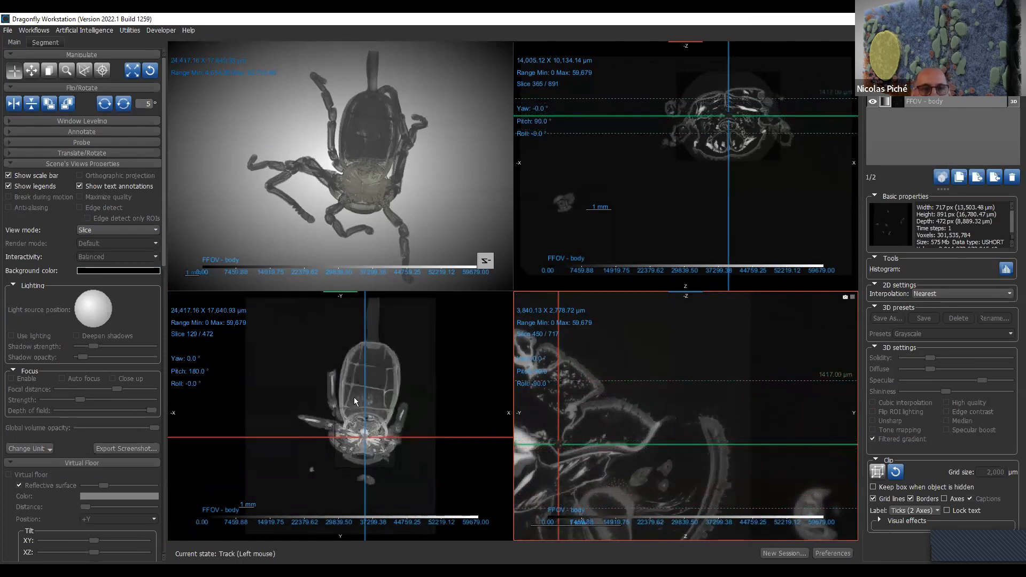
{"action": "double_click", "coordinate": [423, 380]}
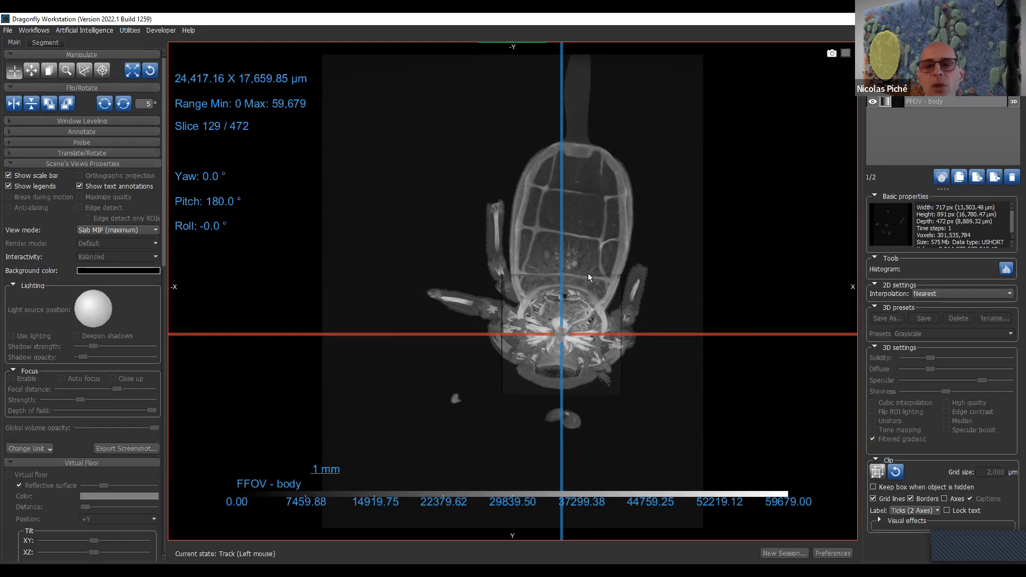
- Switch the maximized XY view to Slab mIP (minimum) and return to the four-view layout
{"action": "left_click", "coordinate": [117, 228]}
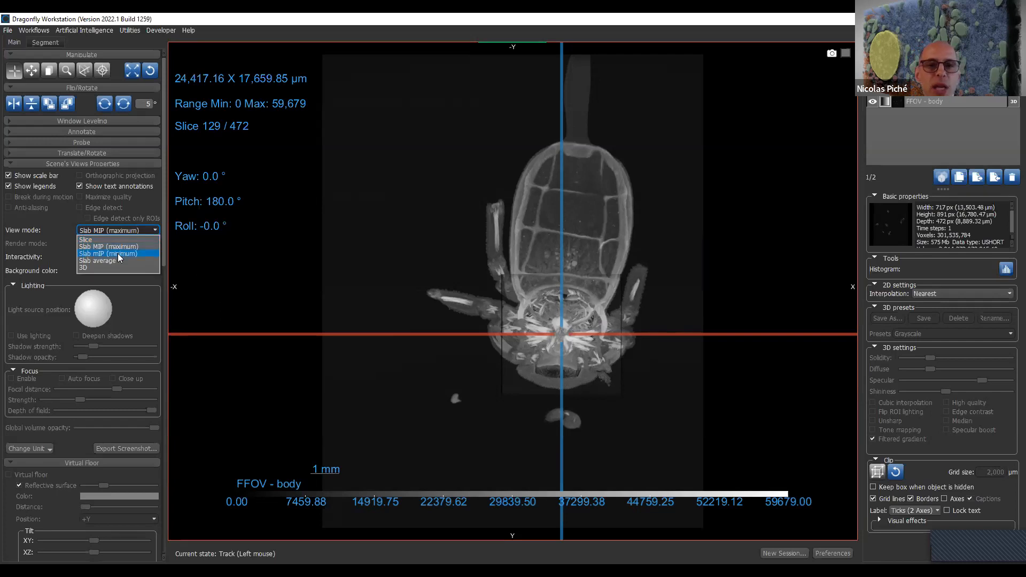
{"action": "left_click", "coordinate": [118, 253]}
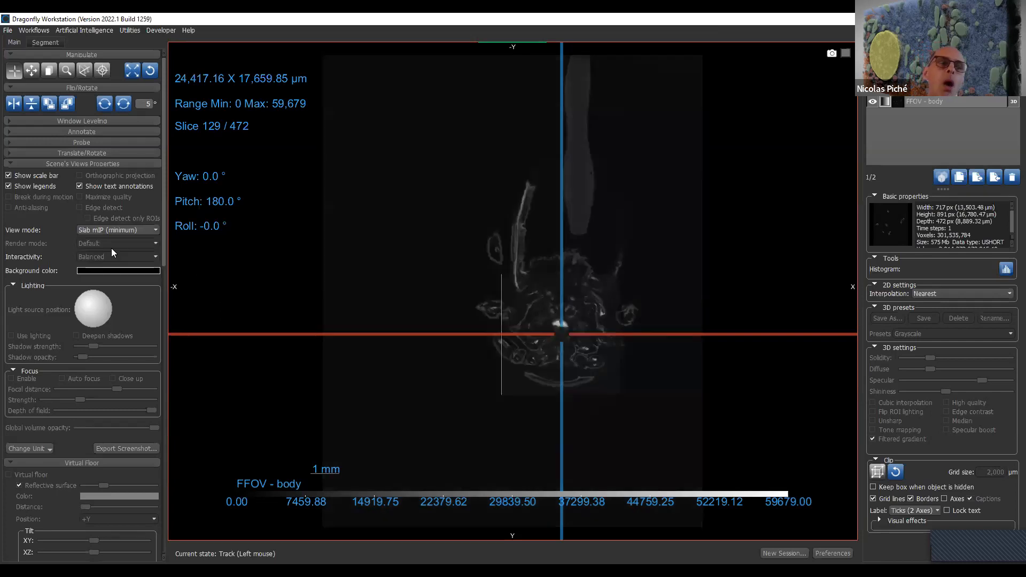
{"action": "double_click", "coordinate": [637, 268]}
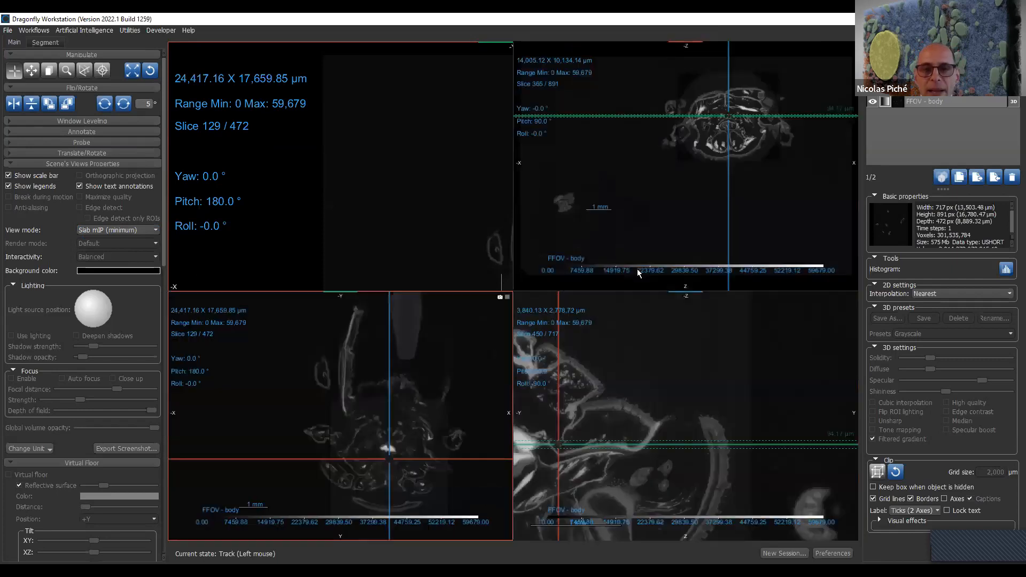
{"action": "left_click", "coordinate": [561, 449]}
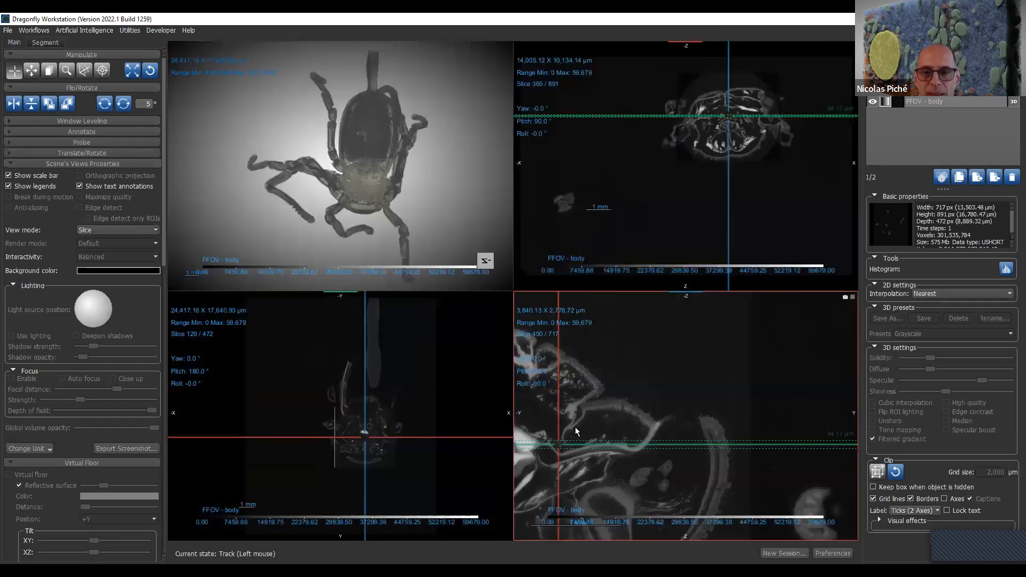
- Reposition the slice crosshair in the XZ view and display that view as Slab MIP (maximum)
{"action": "left_click_drag", "start_coordinate": [728, 124], "coordinate": [750, 101]}
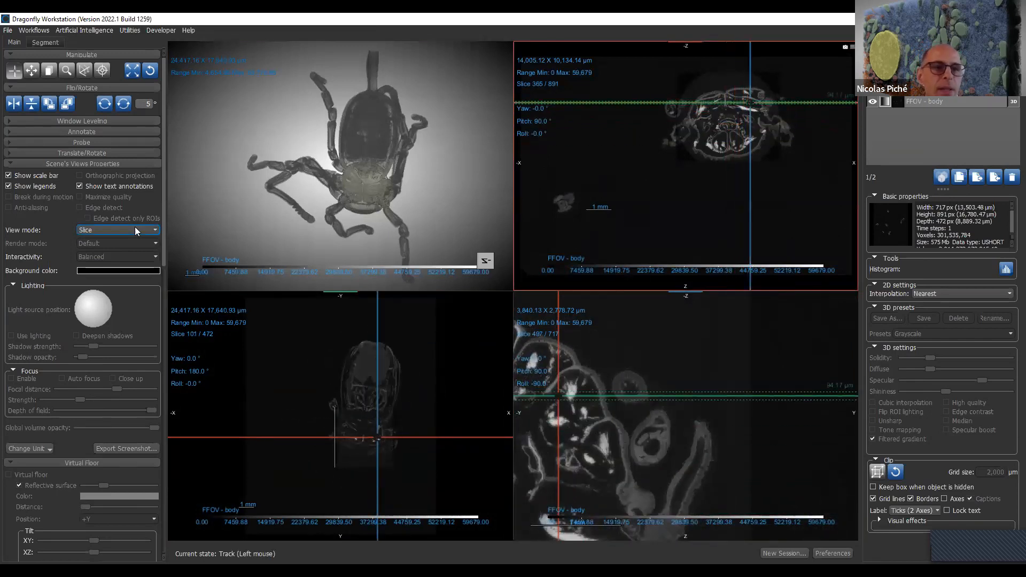
{"action": "left_click", "coordinate": [277, 336]}
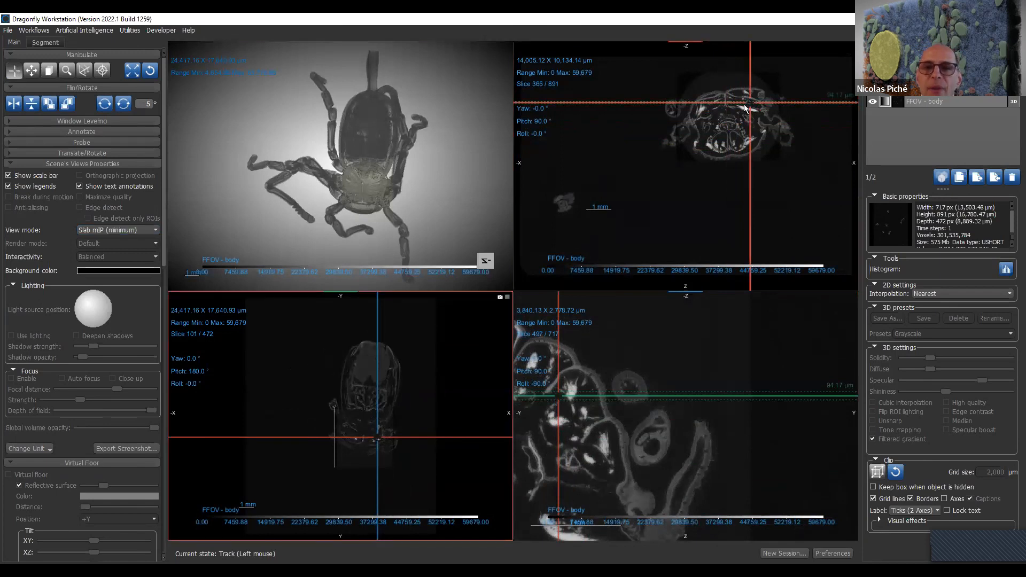
{"action": "mouse_move", "coordinate": [750, 107]}
{"action": "left_mouse_down"}
{"action": "mouse_move", "coordinate": [729, 162]}
{"action": "mouse_move", "coordinate": [750, 116]}
{"action": "left_mouse_up"}
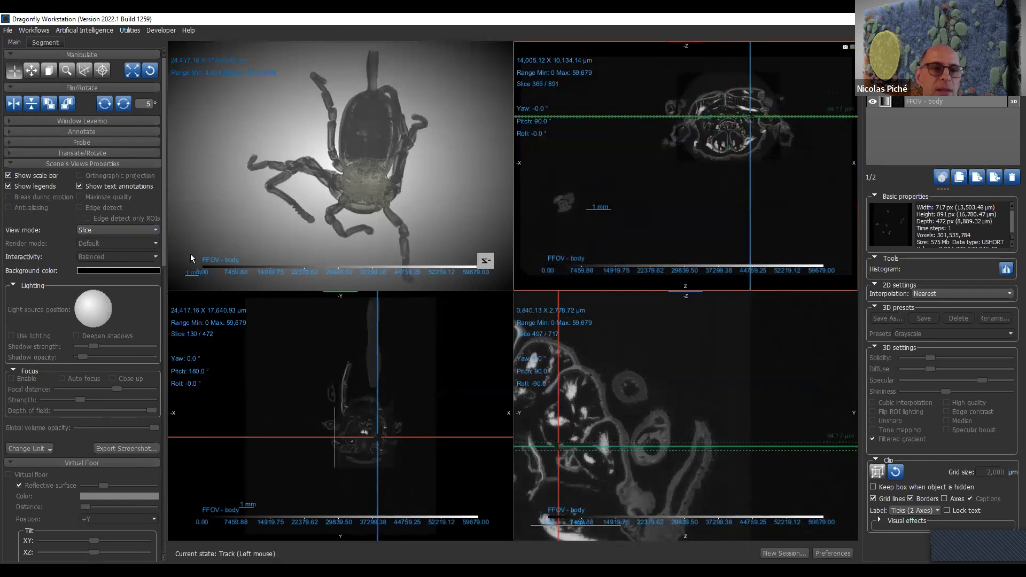
{"action": "left_click", "coordinate": [143, 228]}
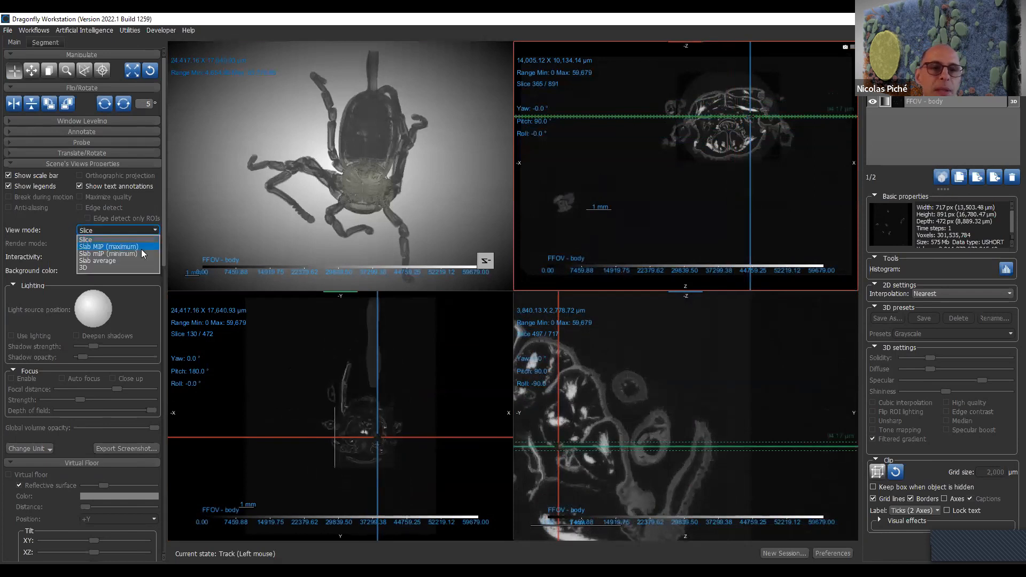
{"action": "left_click", "coordinate": [141, 247]}
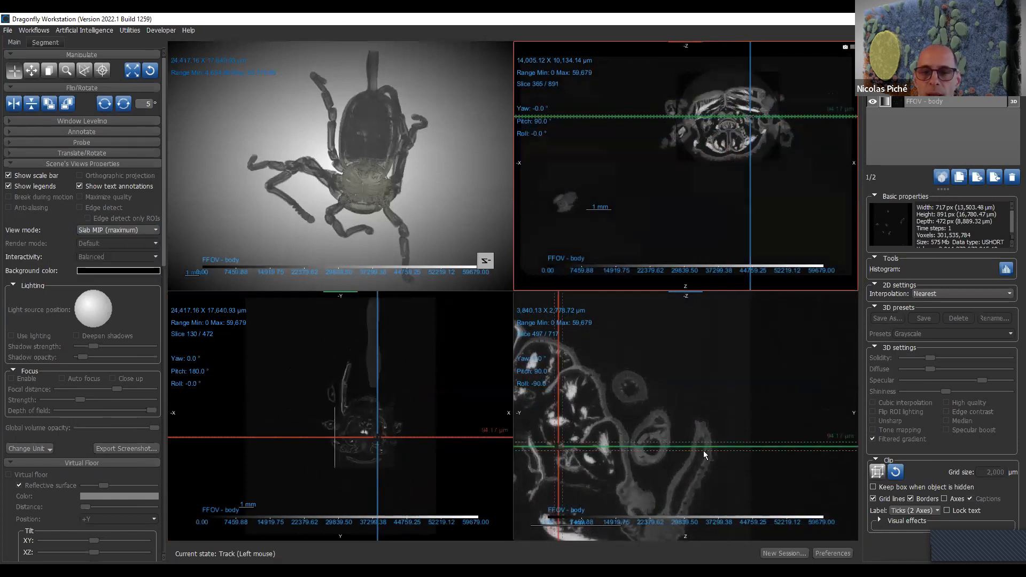
- Recenter the slices on the head, switch the XY view to Slab MIP (maximum) and thicken its slab to about 1,095 µm
{"action": "left_click_drag", "start_coordinate": [703, 451], "coordinate": [705, 483]}
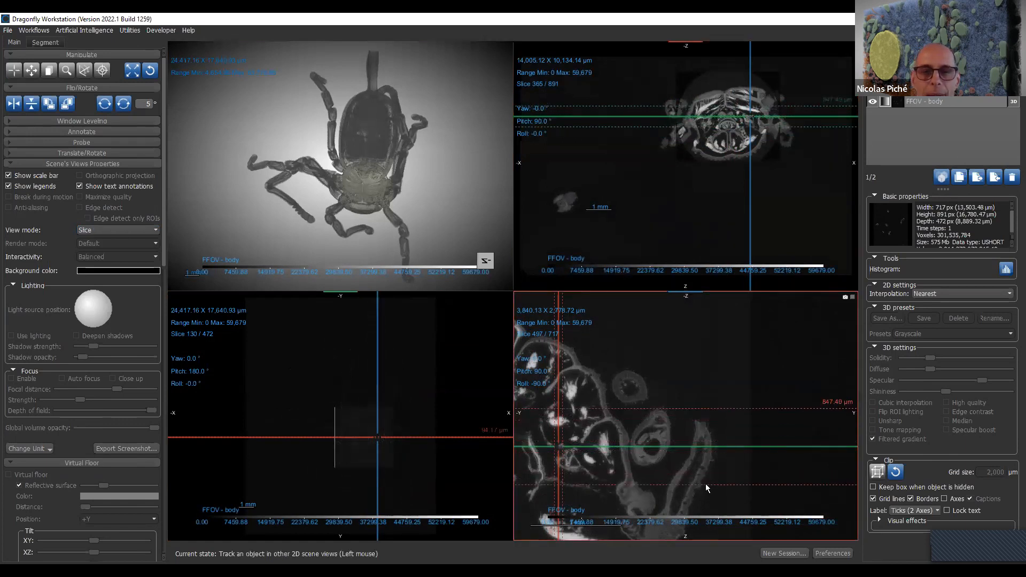
{"action": "left_click_drag", "start_coordinate": [578, 424], "coordinate": [580, 419]}
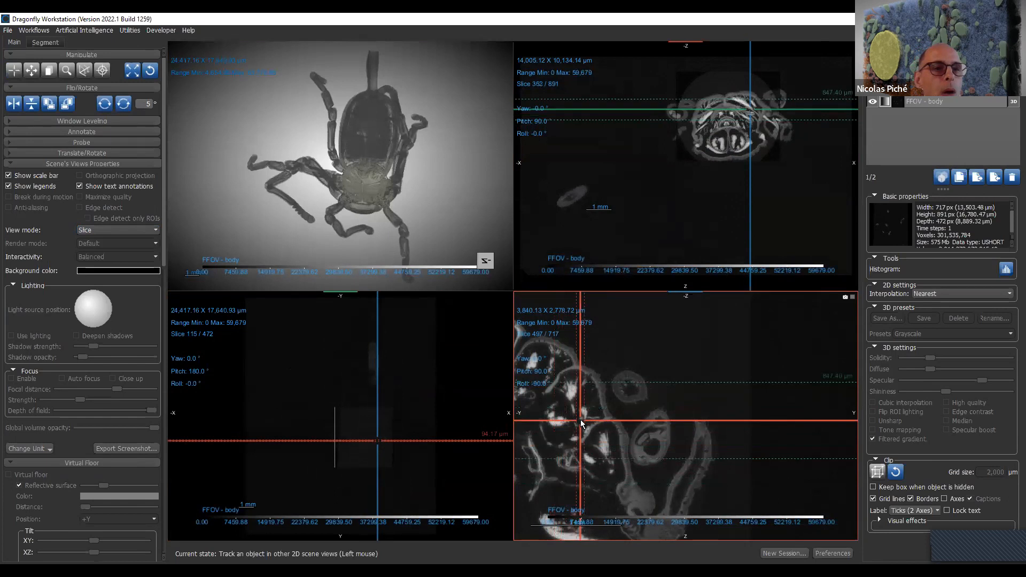
{"action": "left_click", "coordinate": [138, 230]}
{"action": "left_click", "coordinate": [135, 247]}
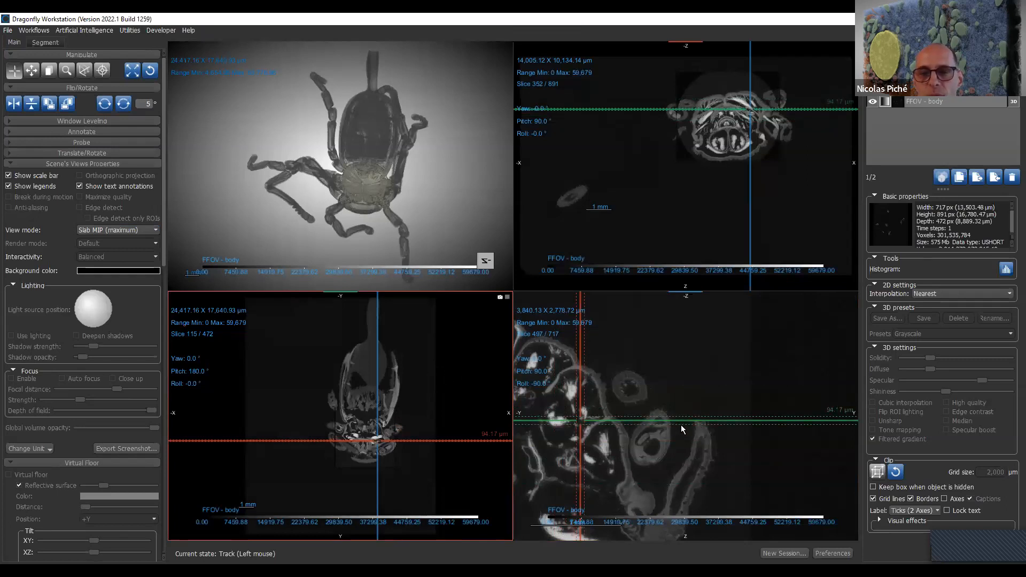
{"action": "left_click_drag", "start_coordinate": [688, 425], "coordinate": [686, 469]}
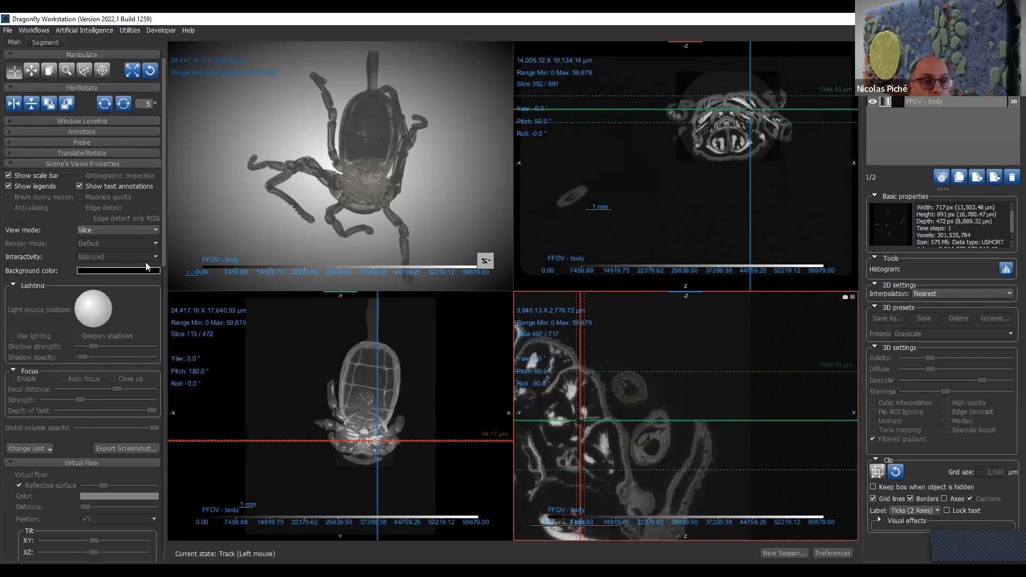
- Switch the XY view to Slab average and thicken its slab to about 1,142 µm
{"action": "left_click", "coordinate": [196, 295]}
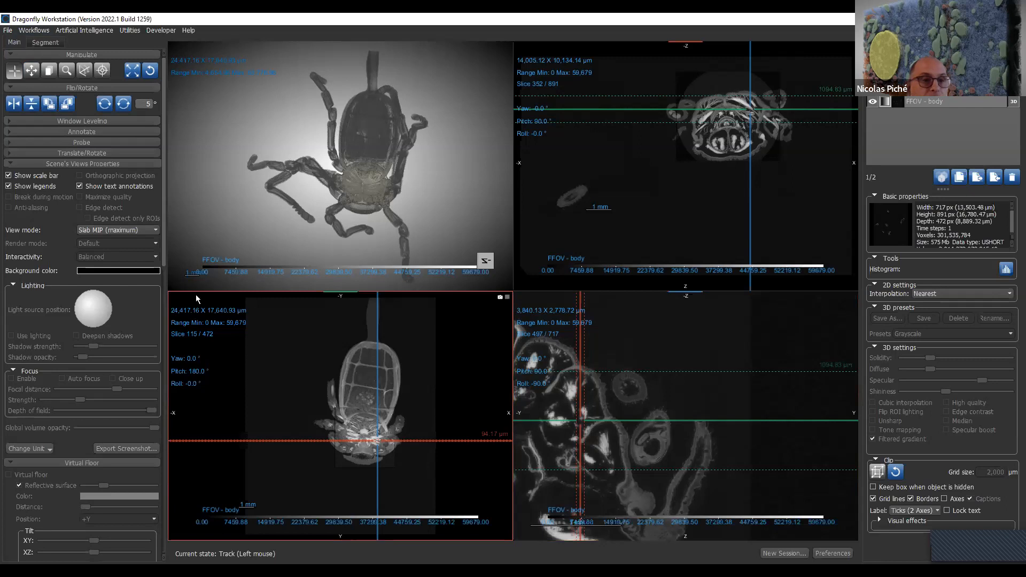
{"action": "left_click", "coordinate": [111, 227]}
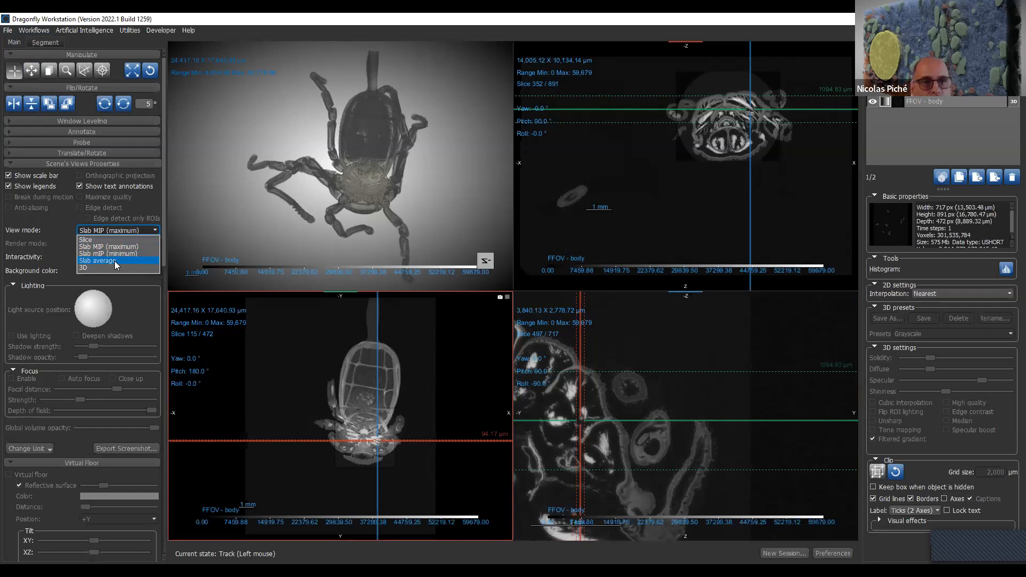
{"action": "left_click", "coordinate": [115, 260]}
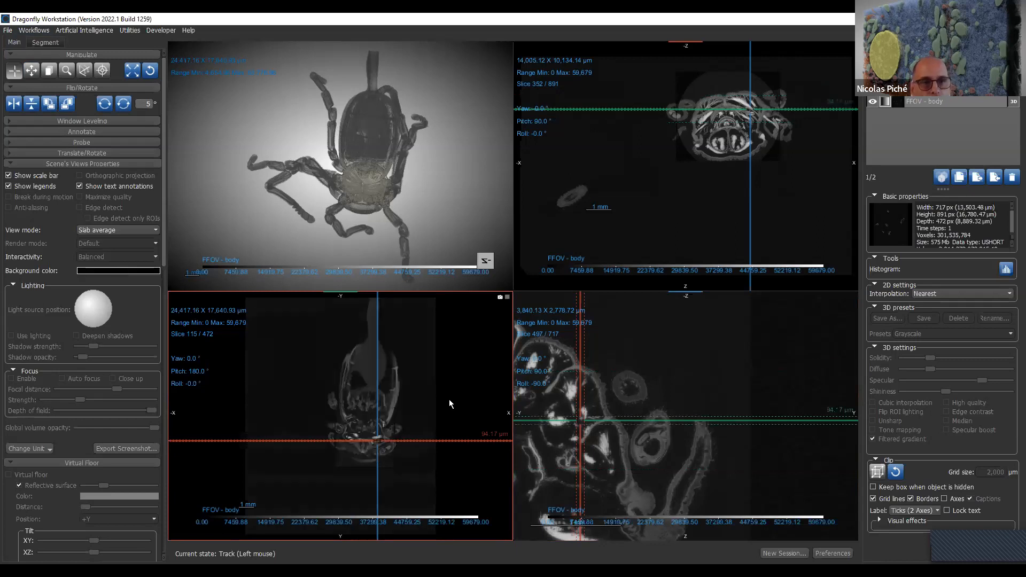
{"action": "left_click", "coordinate": [680, 425]}
{"action": "left_click_drag", "start_coordinate": [683, 443], "coordinate": [682, 446]}
{"action": "scroll", "coordinate": [417, 354], "scroll_direction": "up", "scroll_amount": 2}
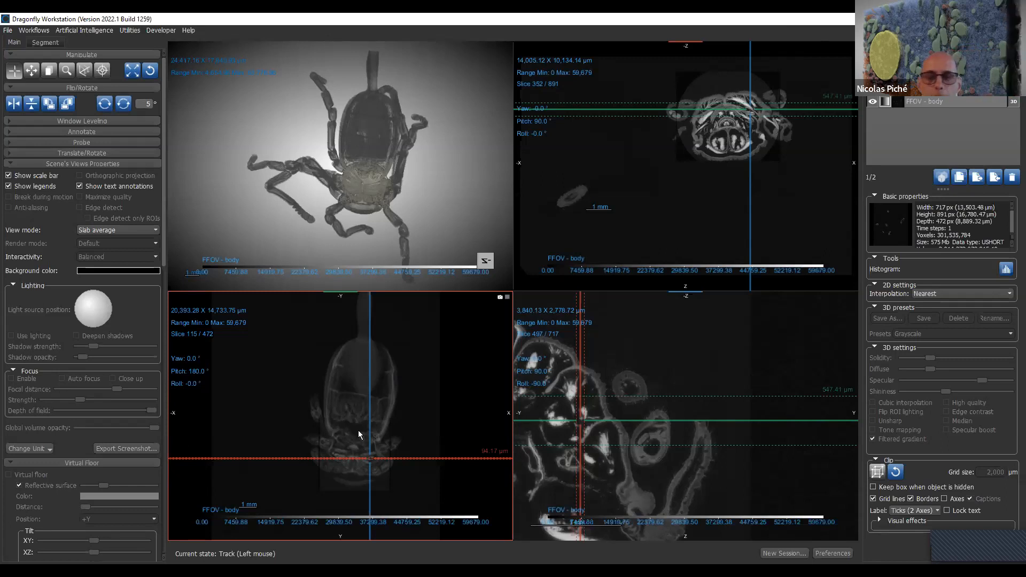
{"action": "left_click_drag", "start_coordinate": [799, 396], "coordinate": [825, 364]}
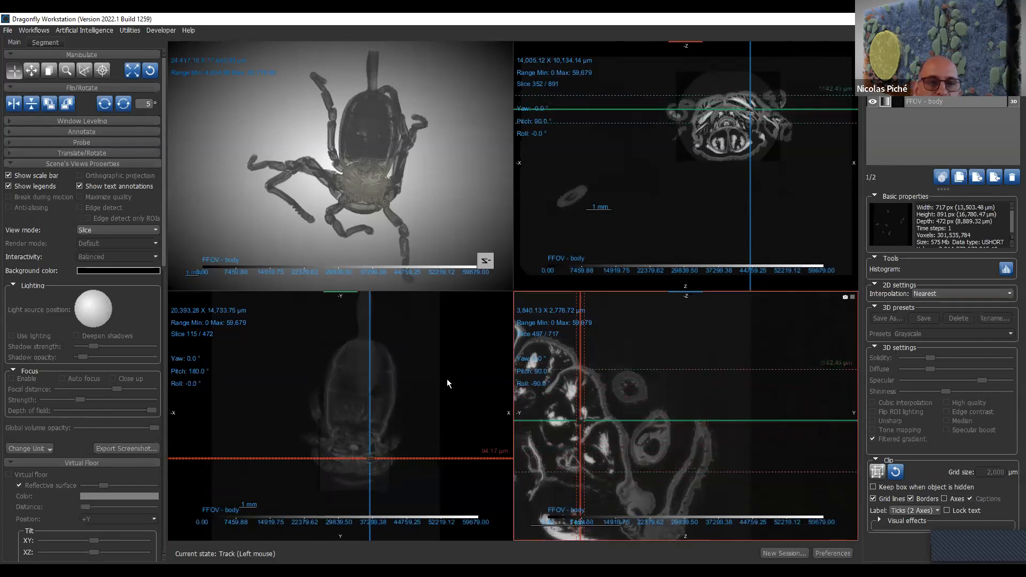
- Tilt the XY slab plane by about 20° in the YZ view, to a pitch of 160°
{"action": "right_click_drag", "start_coordinate": [426, 387], "coordinate": [434, 500]}
{"action": "middle_click_drag", "start_coordinate": [450, 468], "coordinate": [423, 454]}
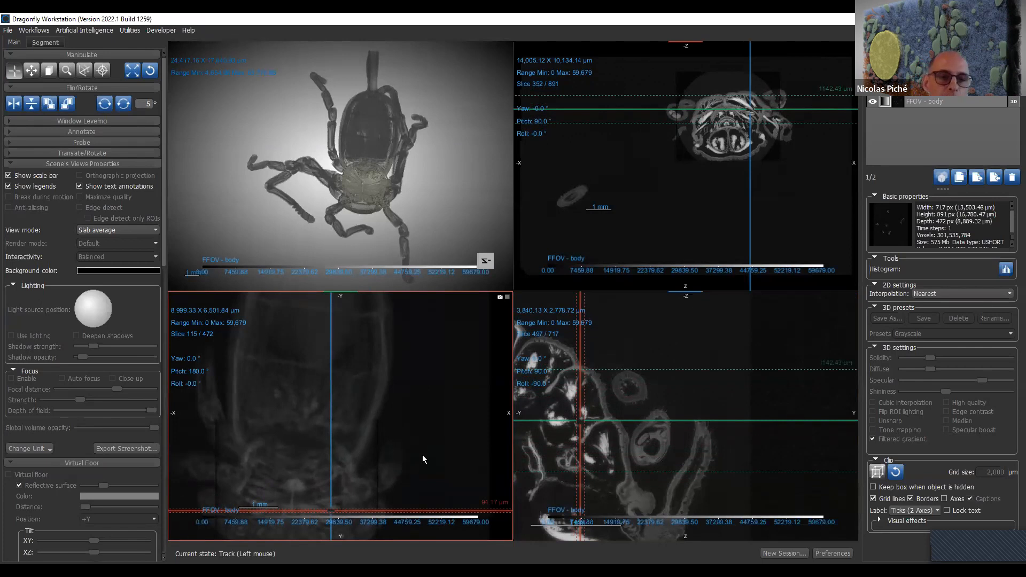
{"action": "middle_click_drag", "start_coordinate": [394, 472], "coordinate": [405, 385]}
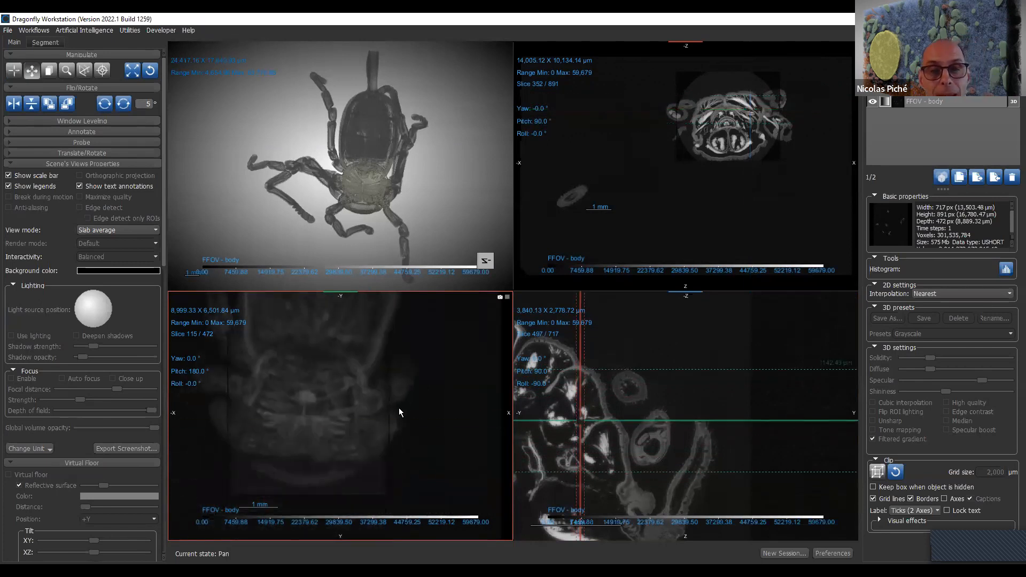
{"action": "mouse_move", "coordinate": [621, 418]}
{"action": "left_click_drag", "start_coordinate": [623, 419], "coordinate": [626, 458]}
{"action": "left_click_drag", "start_coordinate": [674, 386], "coordinate": [635, 393]}
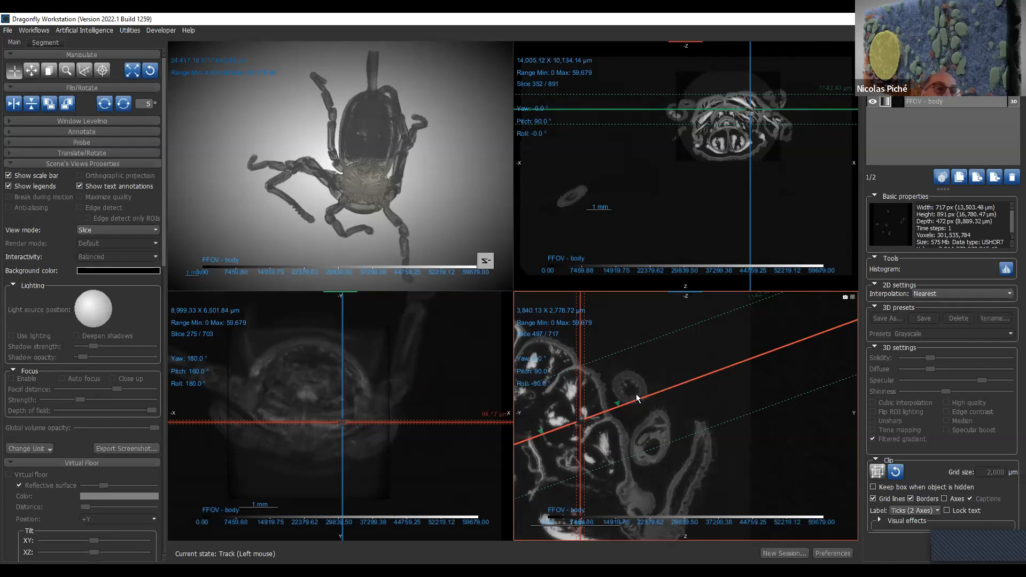
- Expand Window Leveling and adjust the ranges to about -9,708 to 54,746 for FFOV - body and -12,146 to 61,603 for Interior - head
{"action": "left_click", "coordinate": [99, 122]}
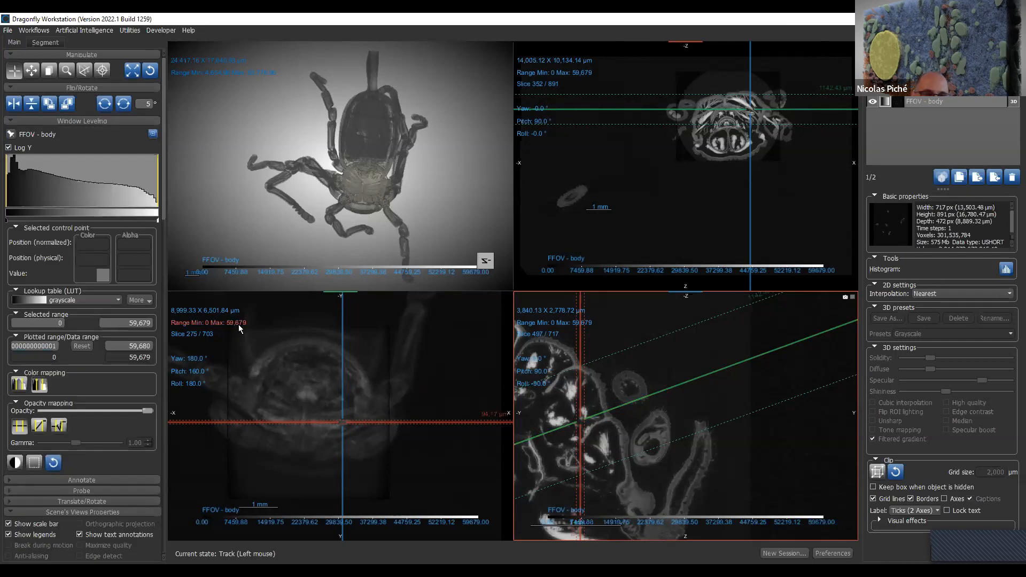
{"action": "left_click_drag", "start_coordinate": [238, 324], "coordinate": [308, 226]}
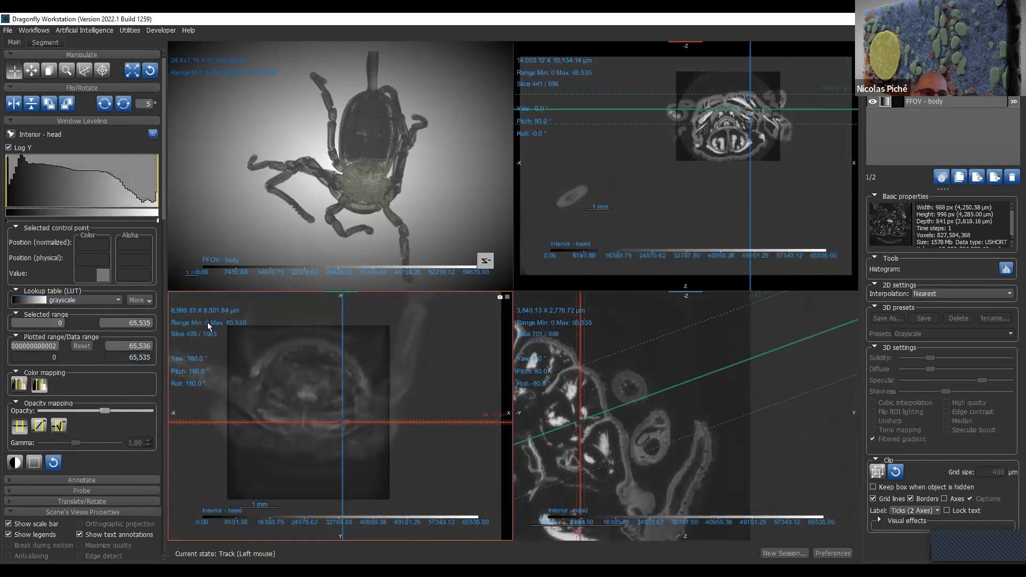
{"action": "left_click_drag", "start_coordinate": [216, 322], "coordinate": [318, 226]}
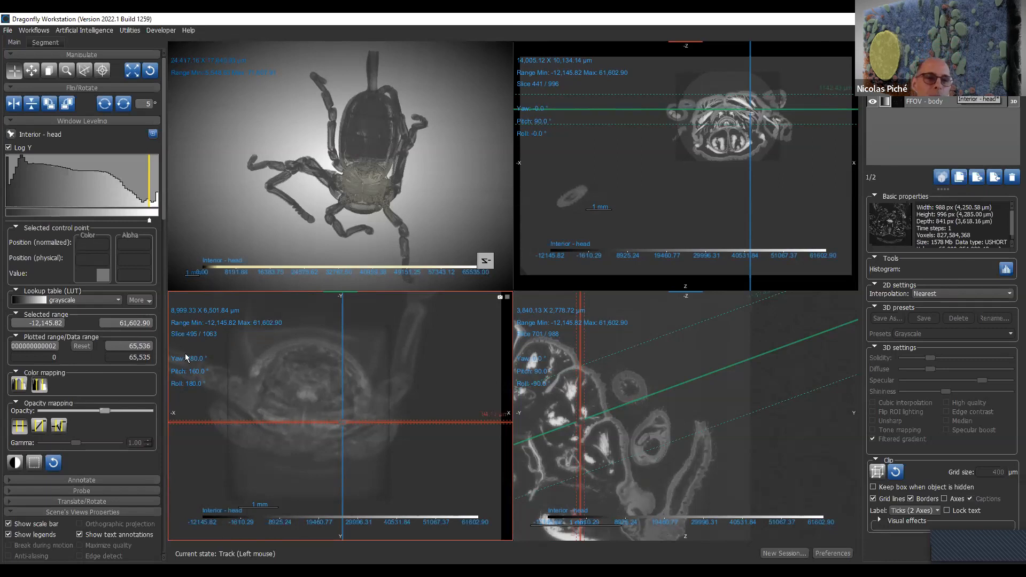
- Return the XY and XZ slab views to Slice mode
{"action": "left_click_drag", "start_coordinate": [164, 174], "coordinate": [176, 291]}
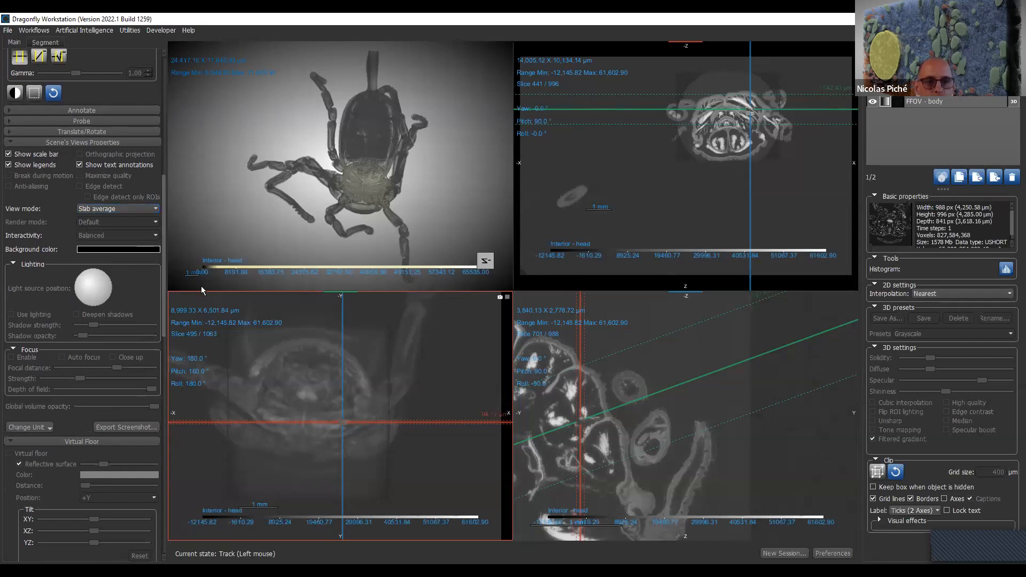
{"action": "left_click", "coordinate": [120, 207]}
{"action": "left_click", "coordinate": [119, 219]}
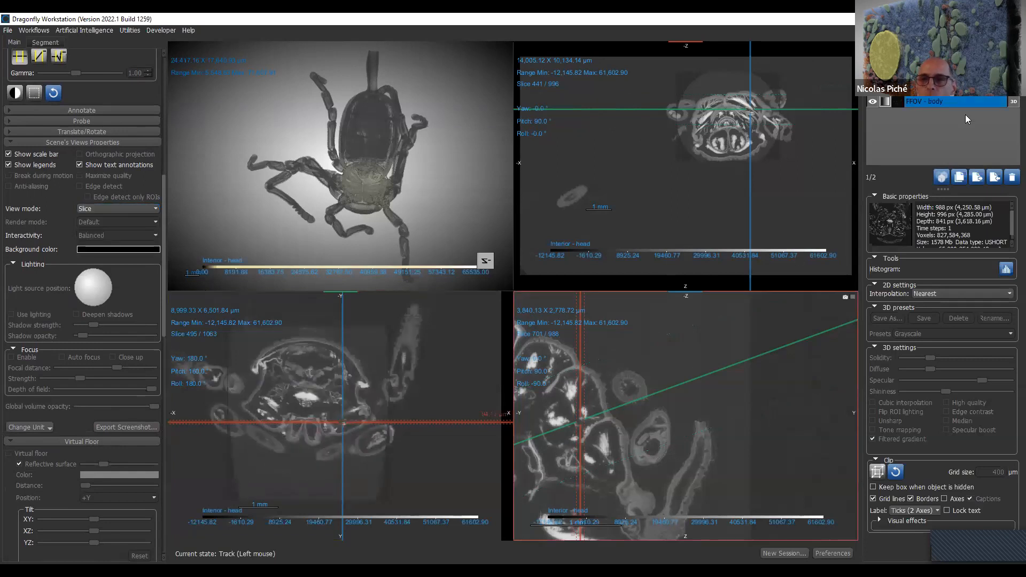
{"action": "left_click", "coordinate": [607, 374]}
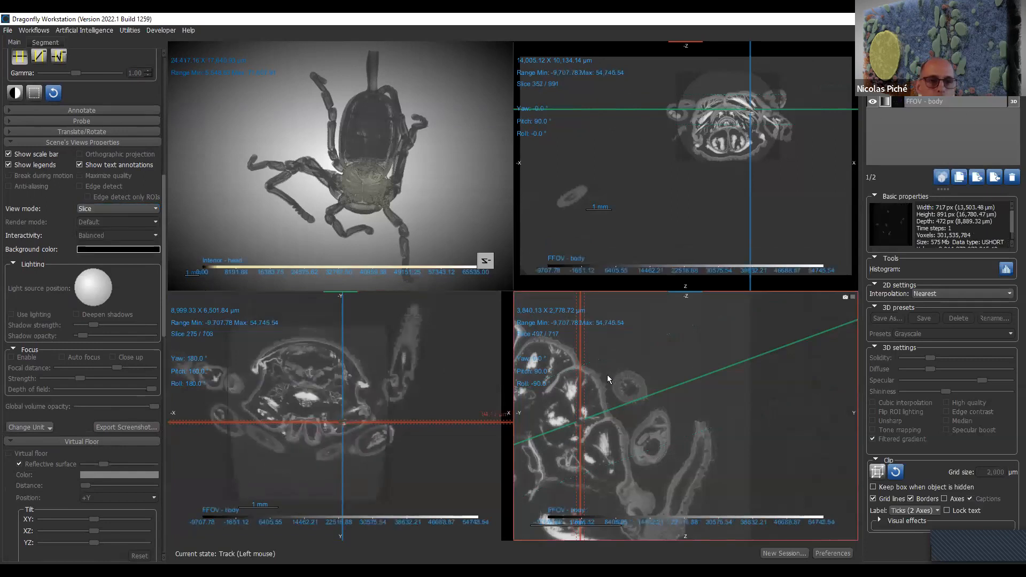
{"action": "left_click", "coordinate": [108, 206]}
{"action": "left_click", "coordinate": [107, 218]}
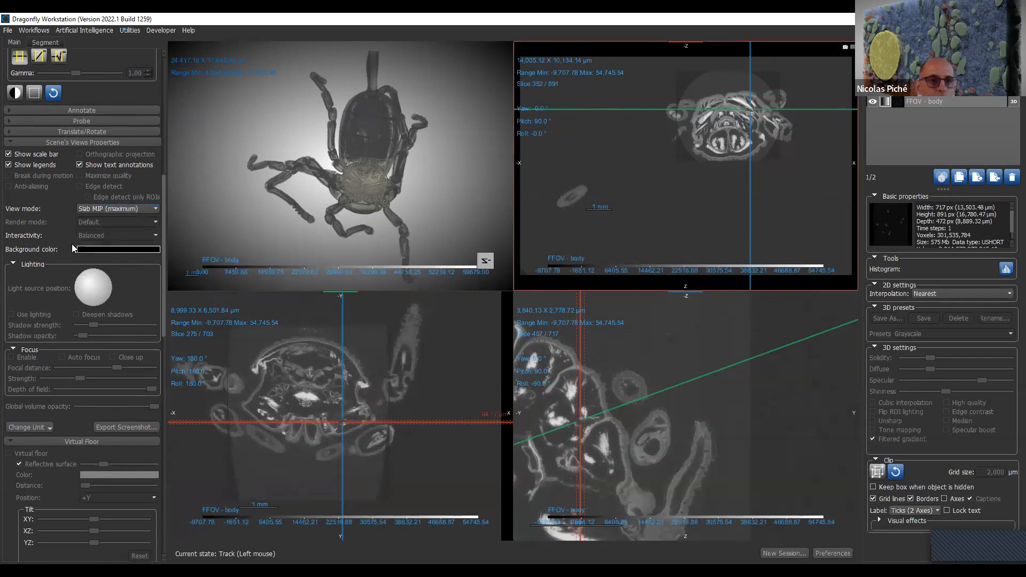
{"action": "left_click", "coordinate": [115, 212]}
{"action": "left_click", "coordinate": [115, 207]}
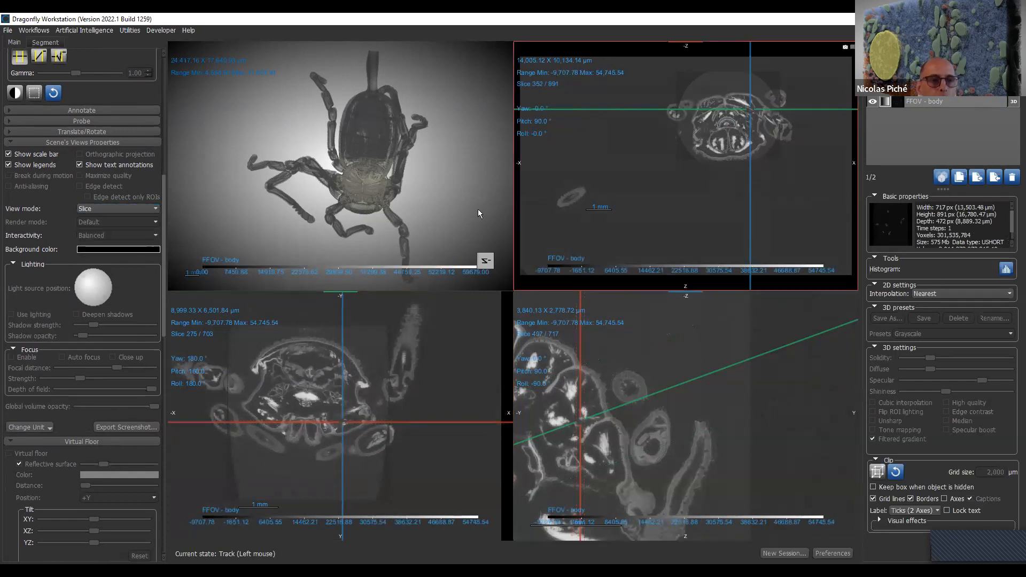
- Set the background color of the 2D views to yellow (#ffff00)
{"action": "left_click_drag", "start_coordinate": [361, 169], "coordinate": [367, 155]}
{"action": "mouse_move", "coordinate": [433, 415]}
{"action": "right_mouse_down"}
{"action": "mouse_move", "coordinate": [441, 402]}
{"action": "mouse_move", "coordinate": [429, 397]}
{"action": "right_mouse_up"}
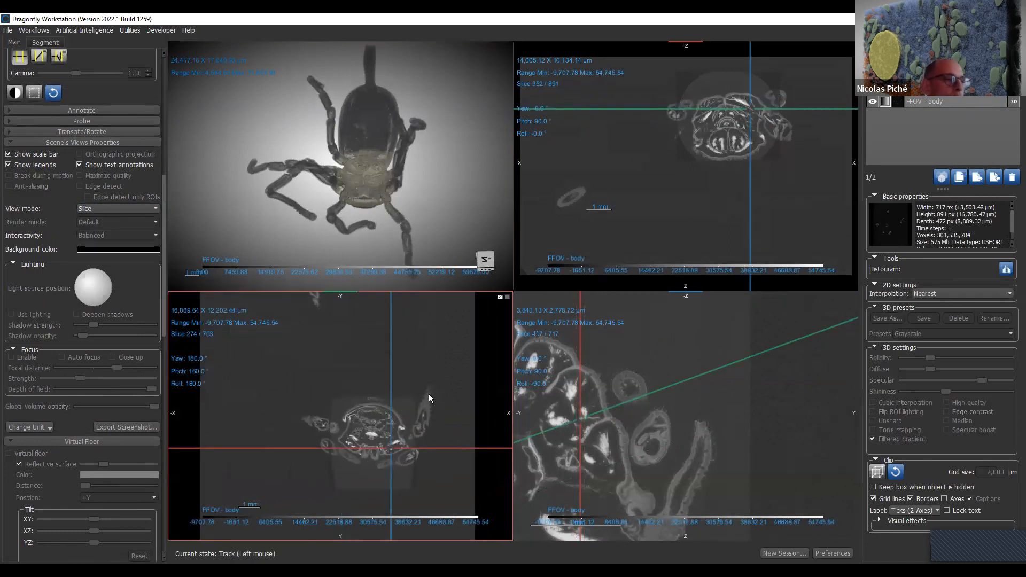
{"action": "scroll", "coordinate": [427, 400], "scroll_direction": "down", "scroll_amount": 3}
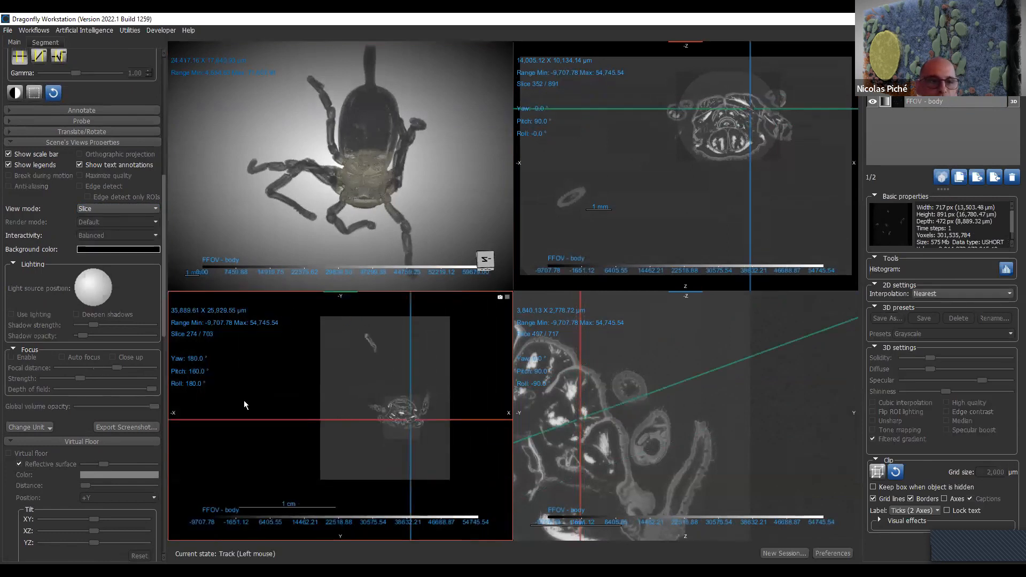
{"action": "left_click", "coordinate": [134, 249]}
{"action": "left_click", "coordinate": [492, 244]}
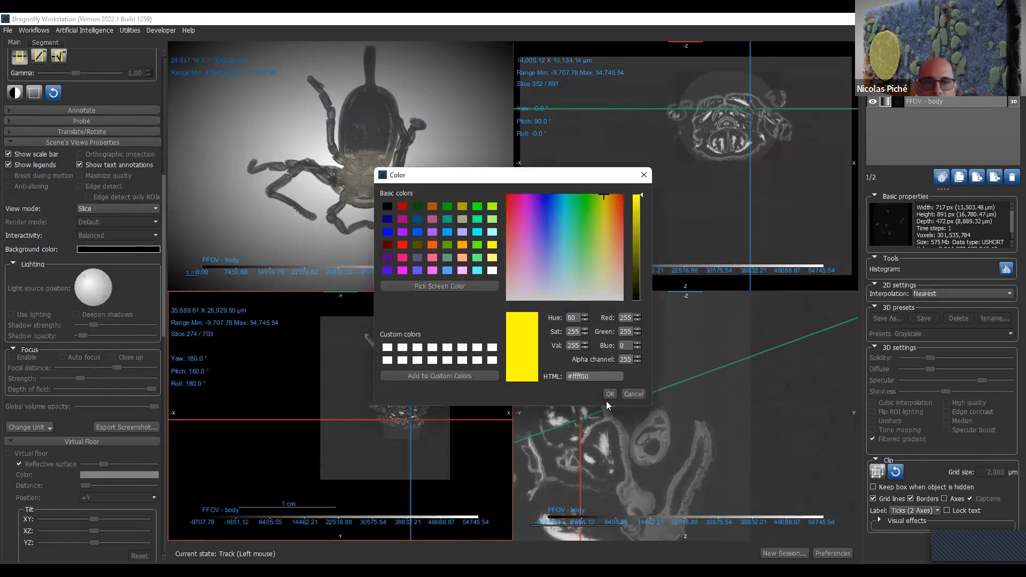
{"action": "left_click", "coordinate": [609, 394]}
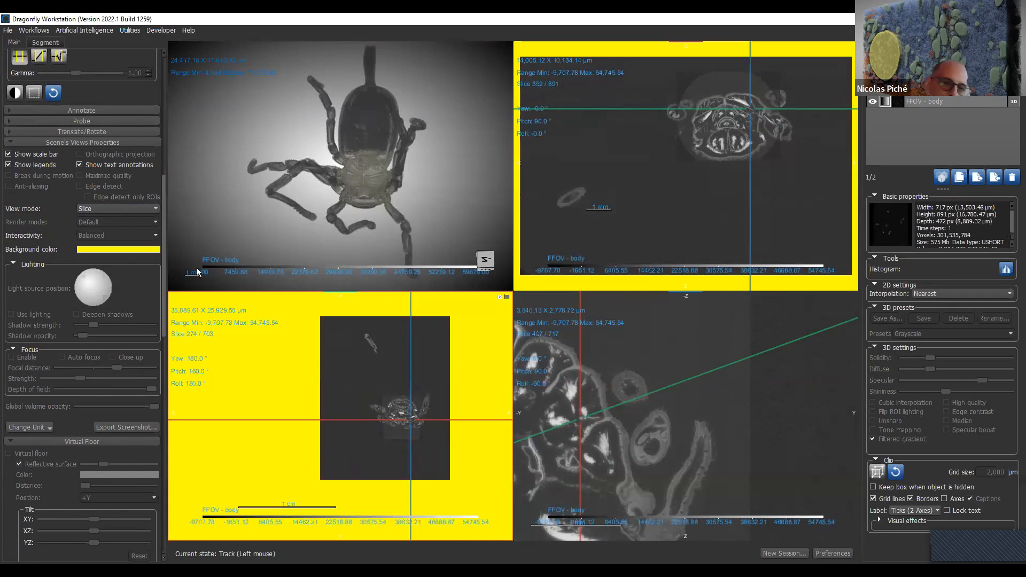
- Restore the background color of the 2D views to black (#000000)
{"action": "left_click", "coordinate": [149, 249]}
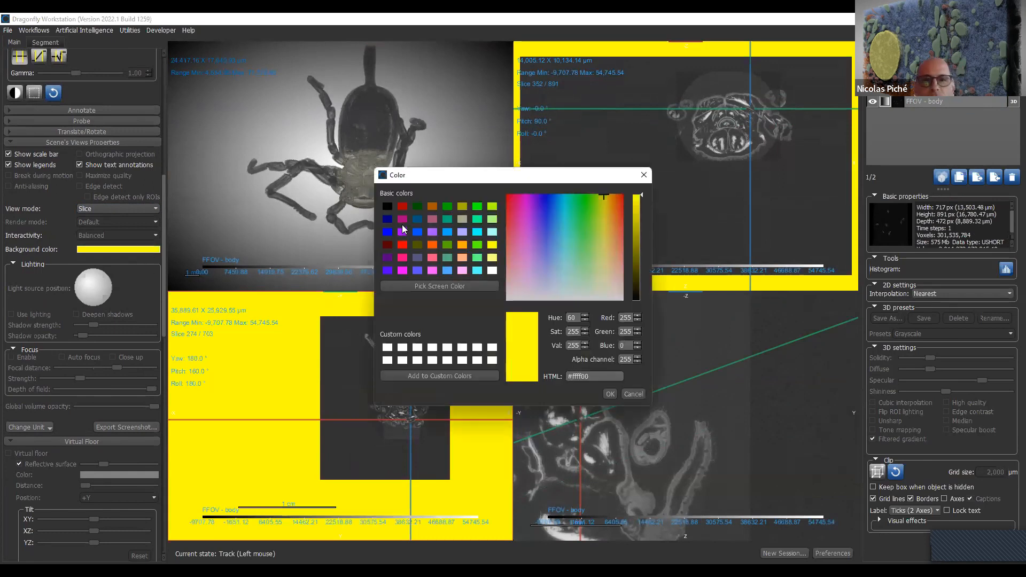
{"action": "left_click", "coordinate": [388, 208]}
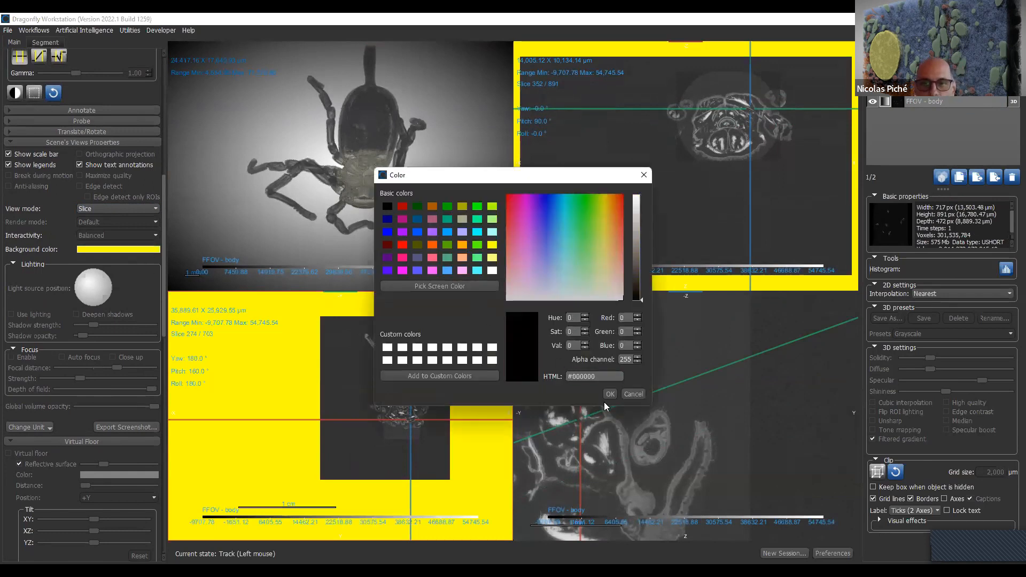
{"action": "left_click", "coordinate": [616, 393]}
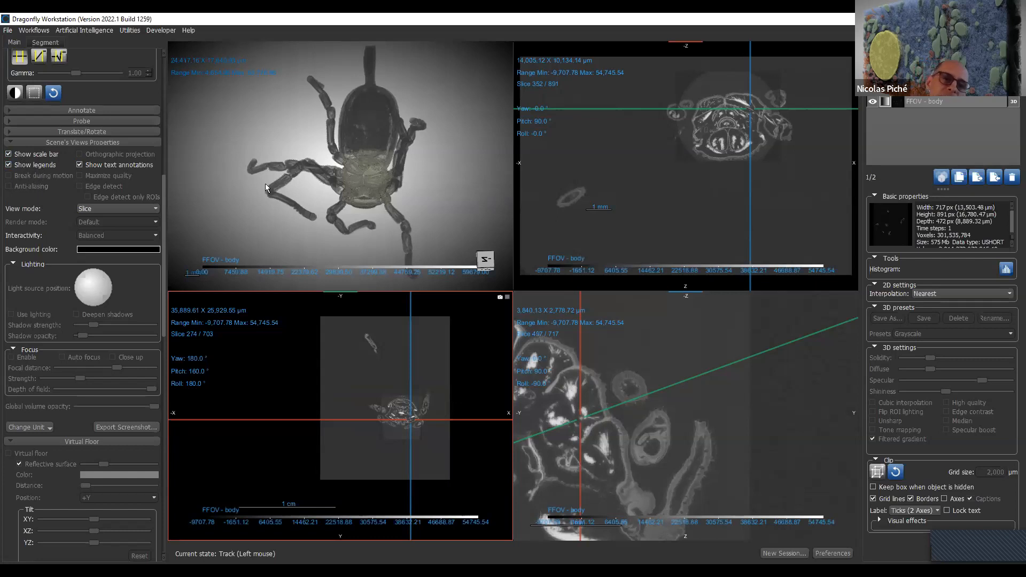
- Change the 3D view's view mode to Slab MIP (maximum)
{"action": "left_click", "coordinate": [265, 184]}
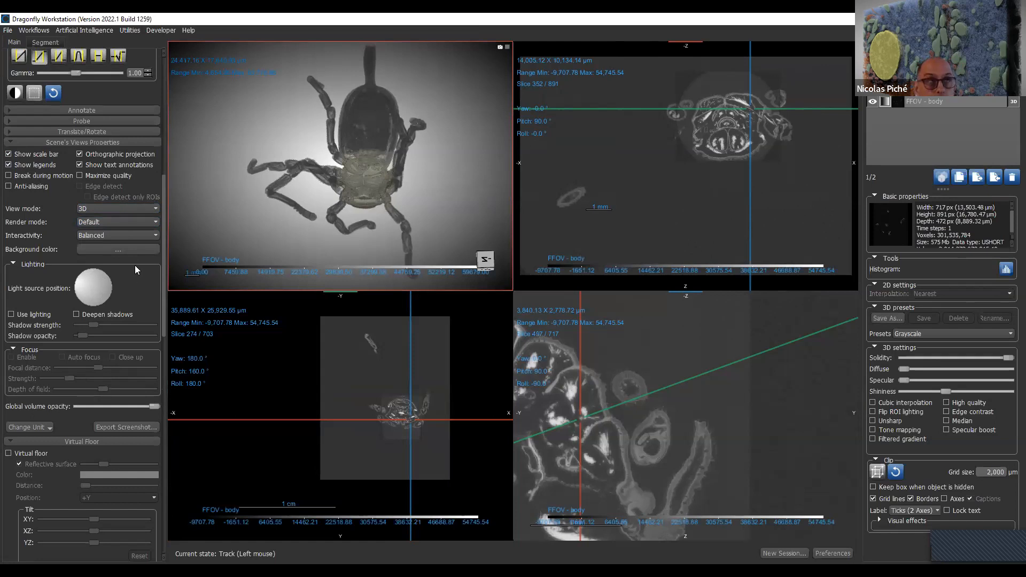
{"action": "left_click", "coordinate": [152, 206]}
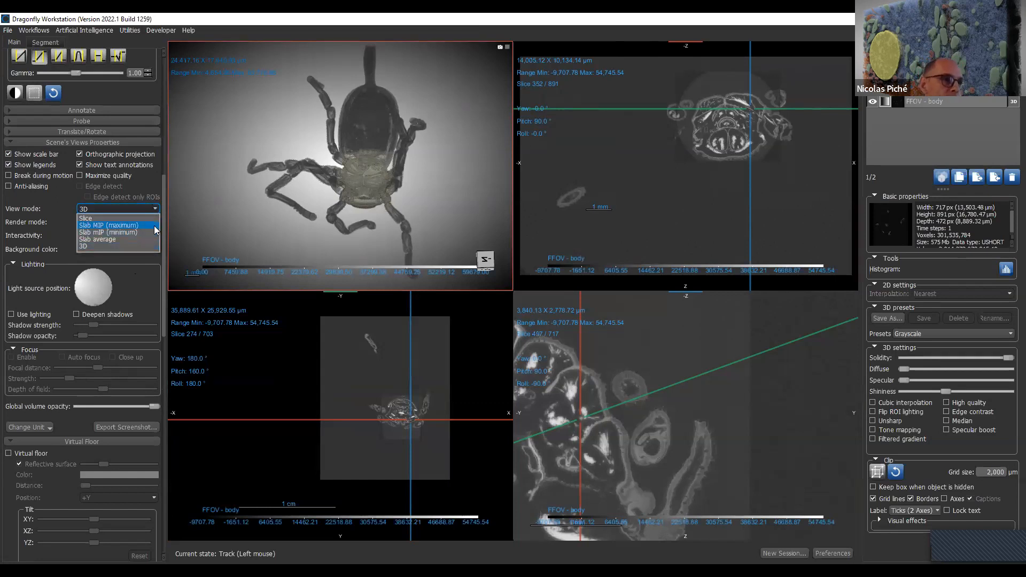
{"action": "left_click", "coordinate": [154, 226]}
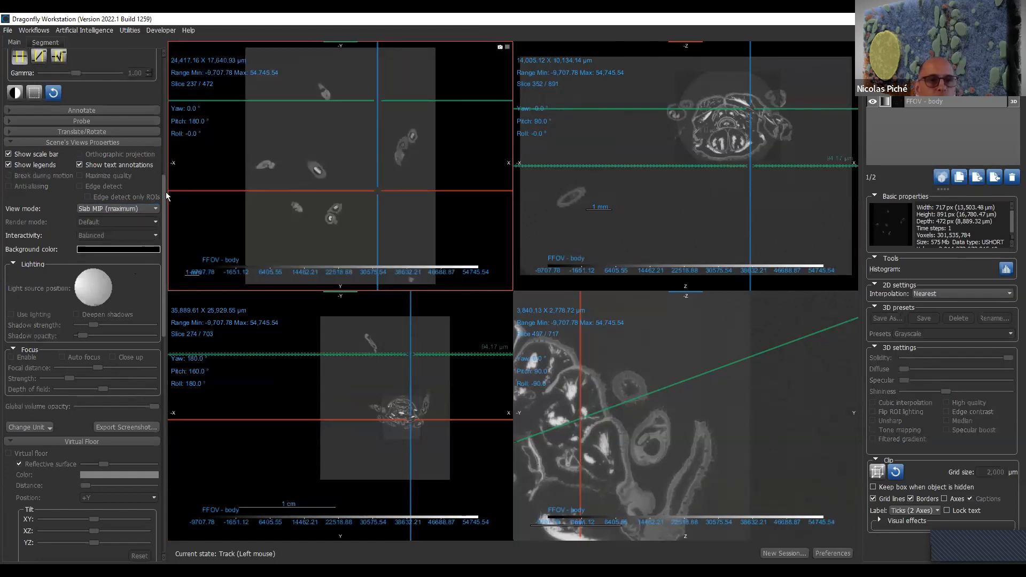
- Switch the selected view to 3D mode and set its render mode to MIP
{"action": "left_click", "coordinate": [145, 211]}
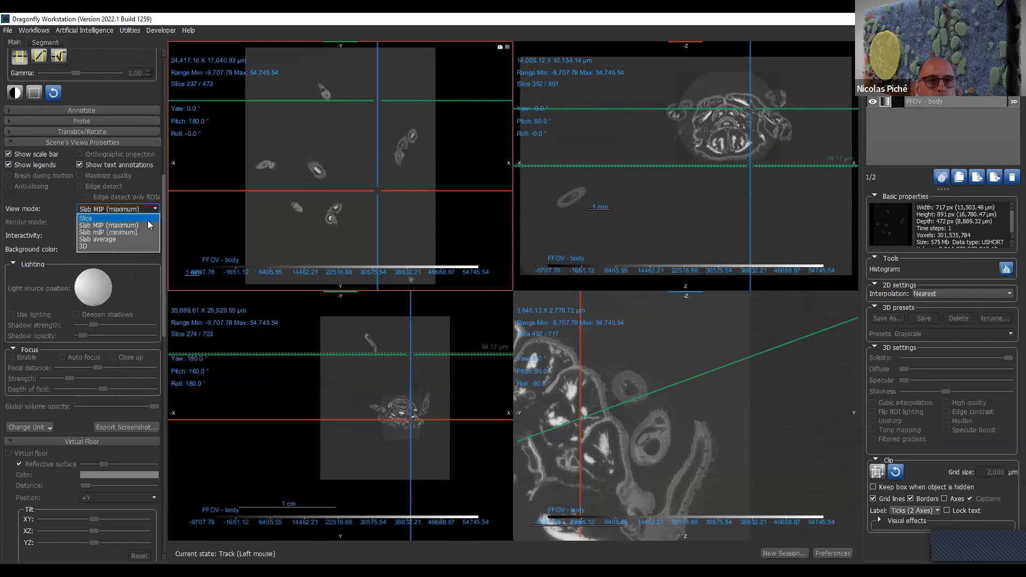
{"action": "left_click", "coordinate": [140, 249]}
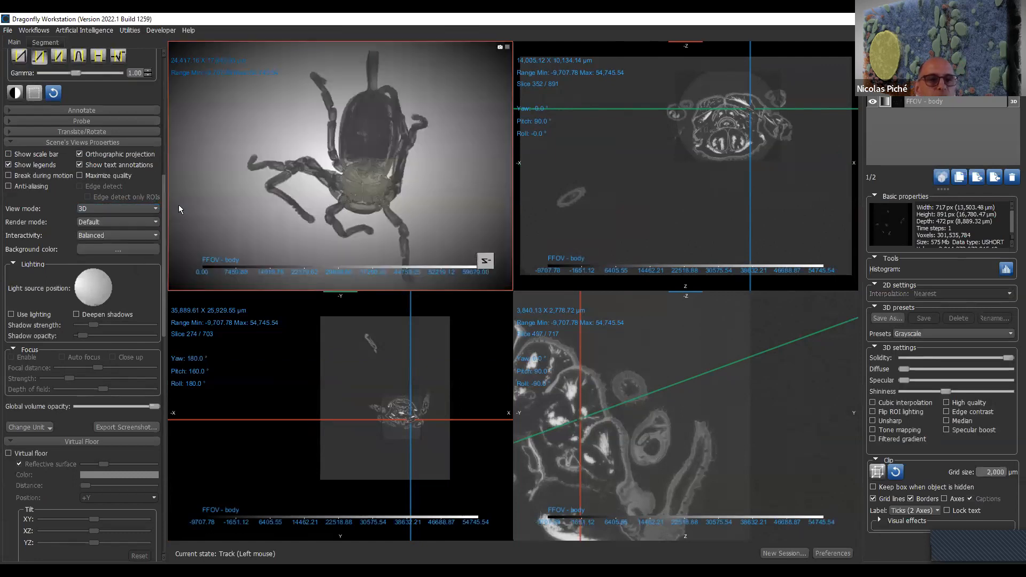
{"action": "left_click", "coordinate": [152, 227]}
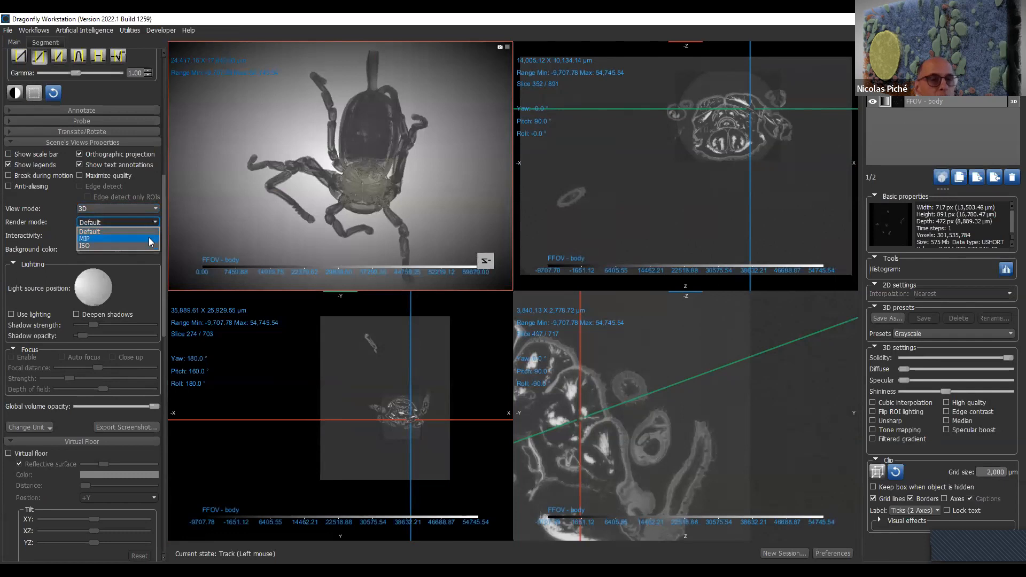
{"action": "left_click", "coordinate": [149, 237]}
{"action": "left_click_drag", "start_coordinate": [440, 188], "coordinate": [449, 149]}
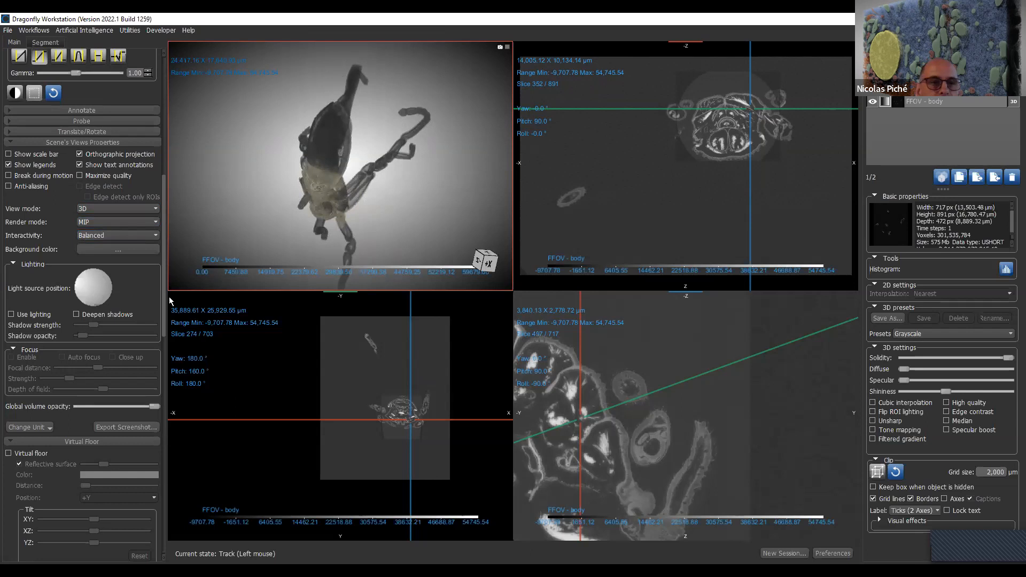
{"action": "right_click_drag", "start_coordinate": [406, 129], "coordinate": [362, 206]}
{"action": "left_click_drag", "start_coordinate": [361, 206], "coordinate": [374, 72]}
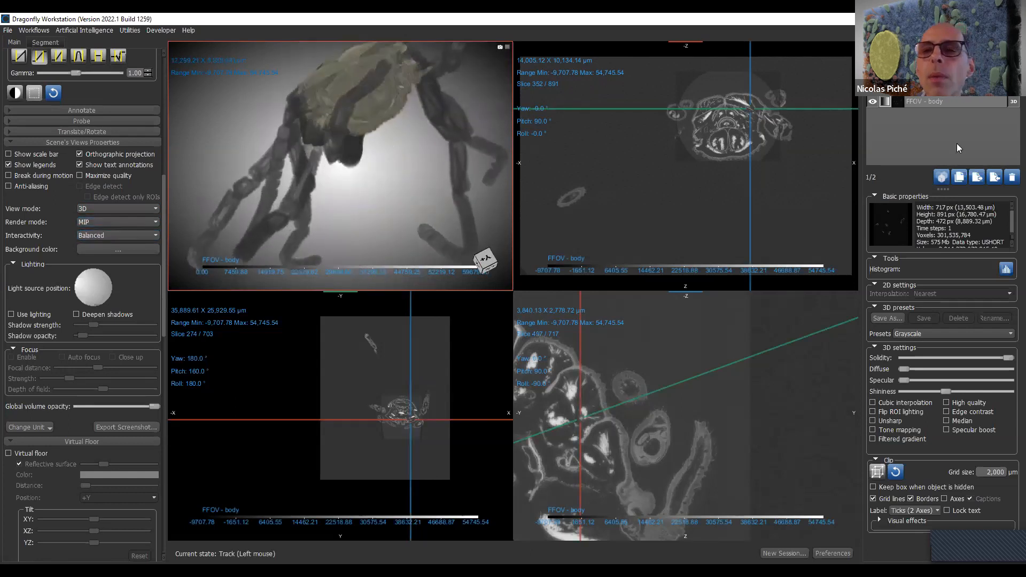
- Hide the Interior - head dataset so that only FFOV - body is rendered in the 3D view
{"action": "left_click", "coordinate": [927, 90]}
{"action": "left_click", "coordinate": [873, 100]}
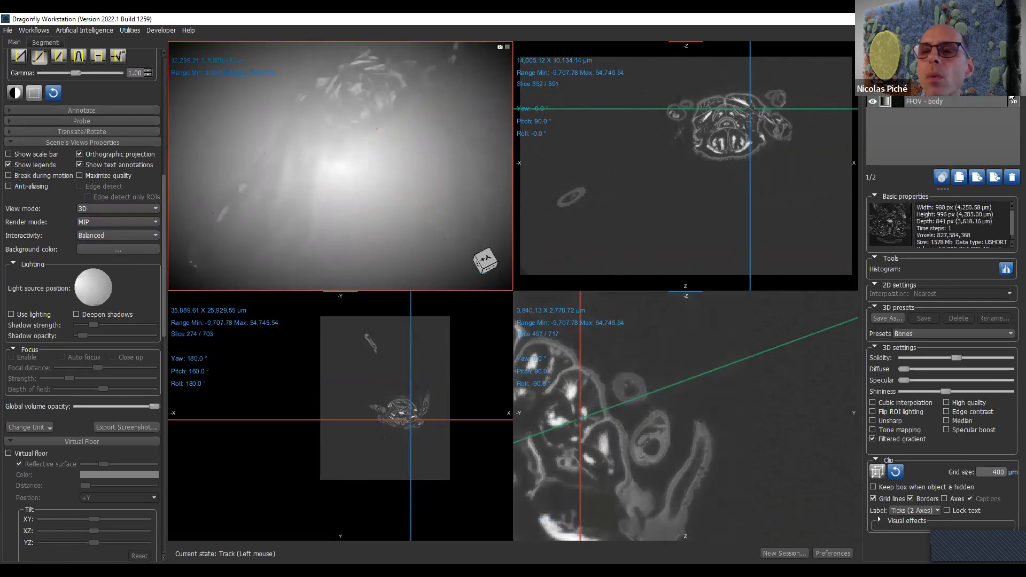
{"action": "left_click_drag", "start_coordinate": [317, 156], "coordinate": [384, 124]}
{"action": "right_click_drag", "start_coordinate": [384, 124], "coordinate": [384, 172]}
{"action": "left_click_drag", "start_coordinate": [384, 172], "coordinate": [371, 203]}
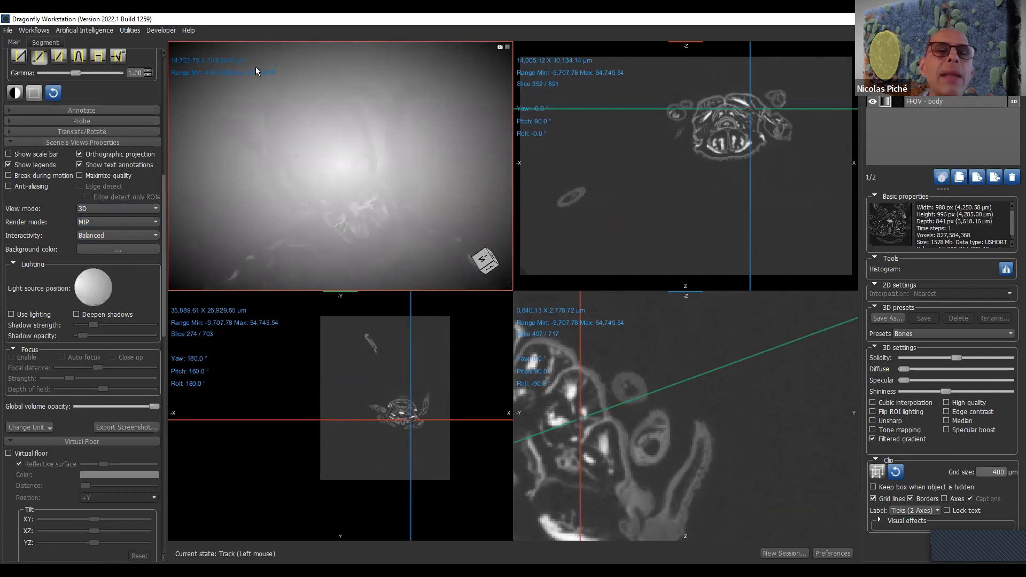
- Adjust the window-leveling range of the 3D MIP rendering to bring out the bright internal structures
{"action": "left_click_drag", "start_coordinate": [257, 70], "coordinate": [107, 321]}
{"action": "left_click_drag", "start_coordinate": [342, 192], "coordinate": [283, 236]}
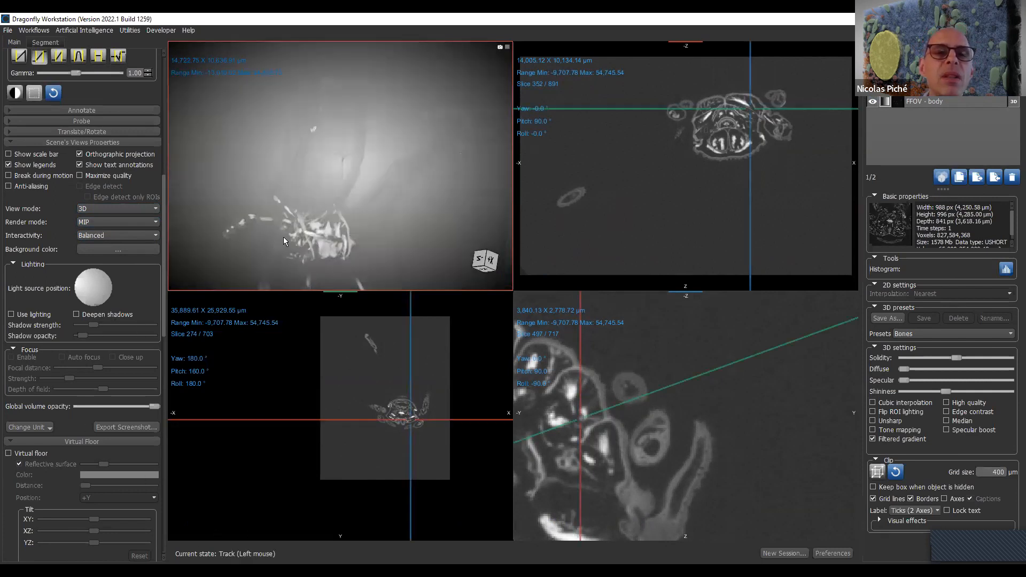
{"action": "left_click_drag", "start_coordinate": [270, 73], "coordinate": [424, 204]}
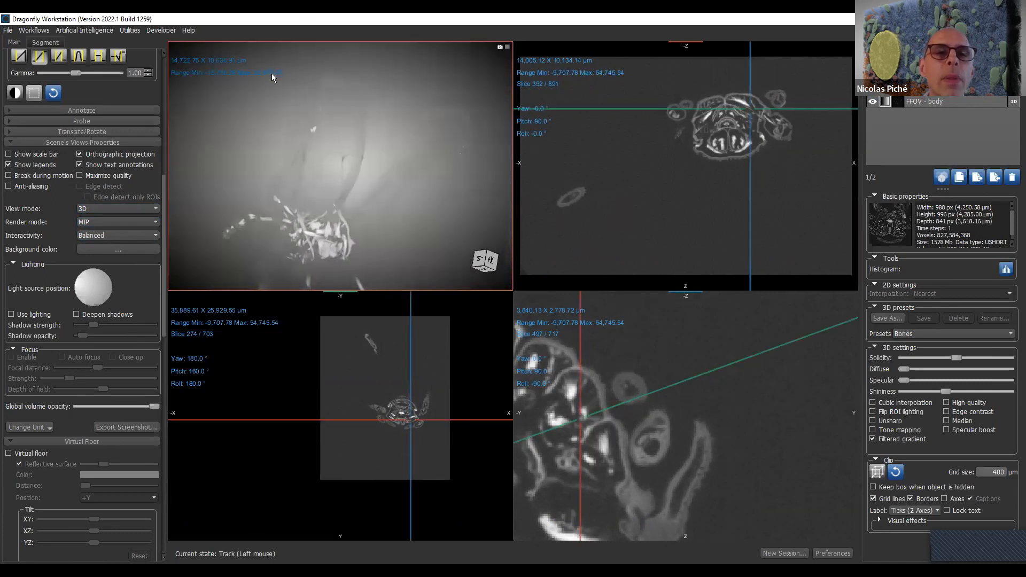
{"action": "left_click_drag", "start_coordinate": [274, 75], "coordinate": [584, 516]}
{"action": "mouse_move", "coordinate": [407, 203]}
{"action": "left_mouse_down"}
{"action": "mouse_move", "coordinate": [174, 142]}
{"action": "mouse_move", "coordinate": [288, 194]}
{"action": "mouse_move", "coordinate": [474, 209]}
{"action": "mouse_move", "coordinate": [503, 133]}
{"action": "mouse_move", "coordinate": [546, 118]}
{"action": "mouse_move", "coordinate": [421, 210]}
{"action": "left_mouse_up"}
{"action": "left_click_drag", "start_coordinate": [320, 223], "coordinate": [353, 187]}
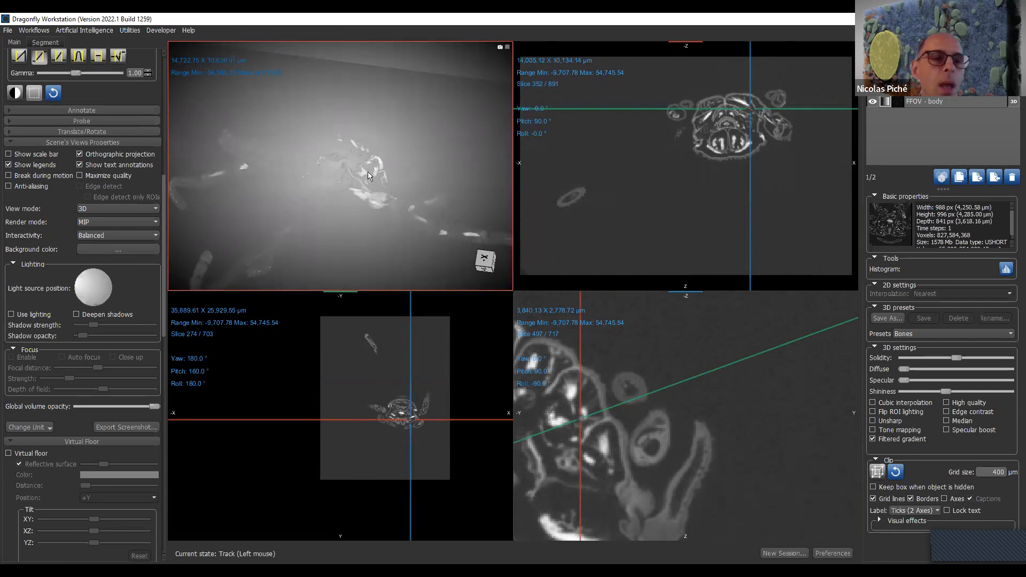
- Set the 3D view's interactivity to Best quality
{"action": "left_click", "coordinate": [89, 235]}
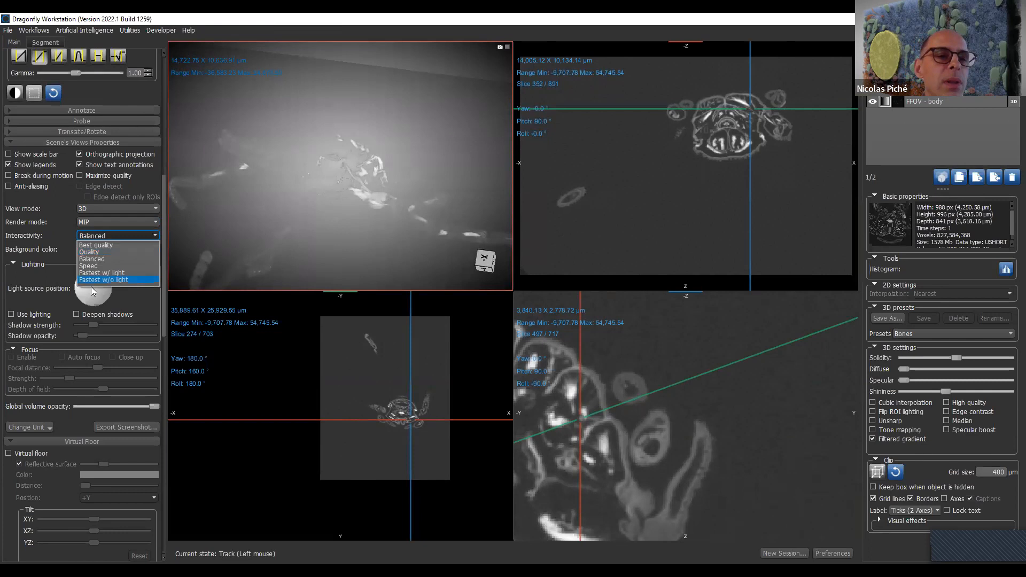
{"action": "left_click", "coordinate": [118, 247]}
{"action": "left_click_drag", "start_coordinate": [362, 213], "coordinate": [416, 182]}
- Turn off orthographic projection in the 3D view
{"action": "right_click", "coordinate": [415, 183]}
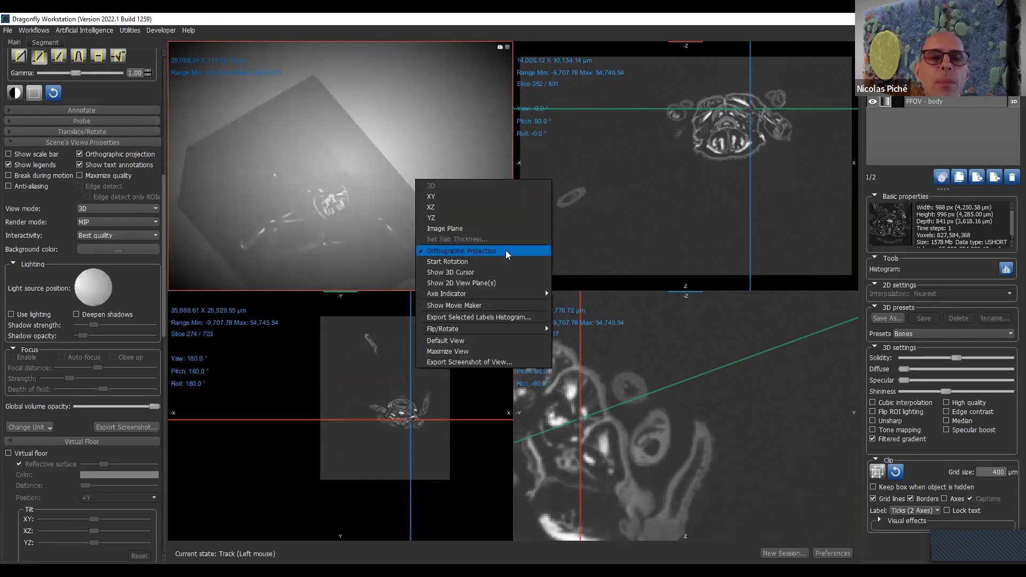
{"action": "left_click", "coordinate": [506, 255]}
{"action": "right_click_drag", "start_coordinate": [321, 248], "coordinate": [326, 160]}
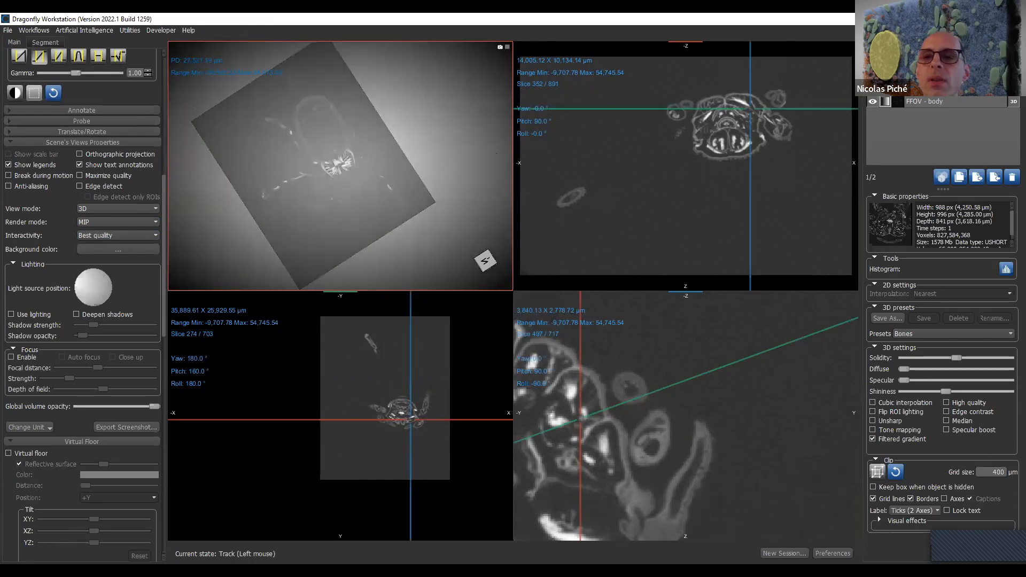
- Show the Interior - head dataset and hide it again
{"action": "left_click", "coordinate": [870, 96]}
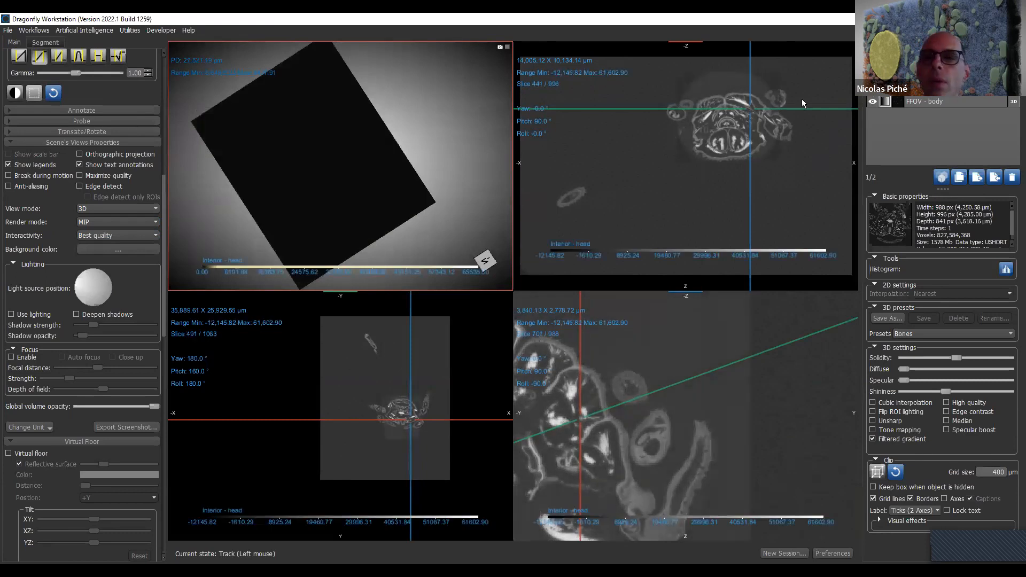
{"action": "left_click", "coordinate": [872, 101]}
{"action": "left_click_drag", "start_coordinate": [302, 236], "coordinate": [361, 237]}
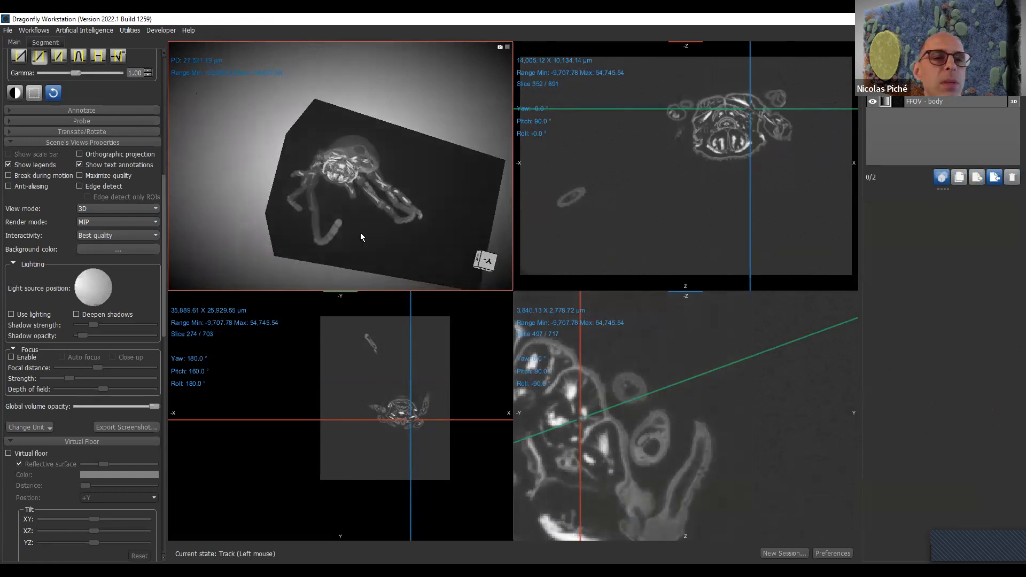
- Set the 3D render mode to ISO and expand the clip visual effects of the FFOV - body dataset
{"action": "left_click", "coordinate": [154, 222]}
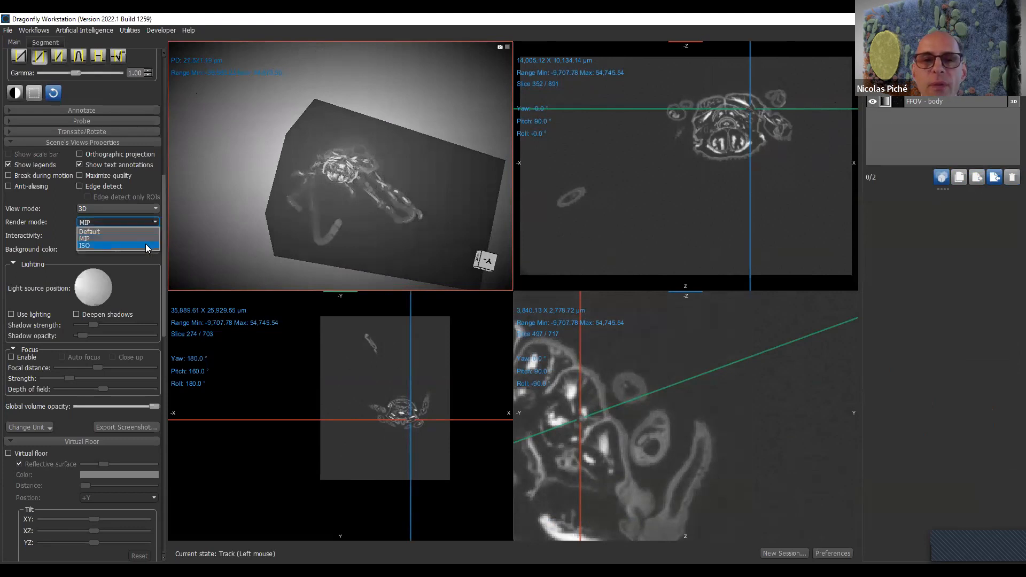
{"action": "left_click", "coordinate": [145, 245]}
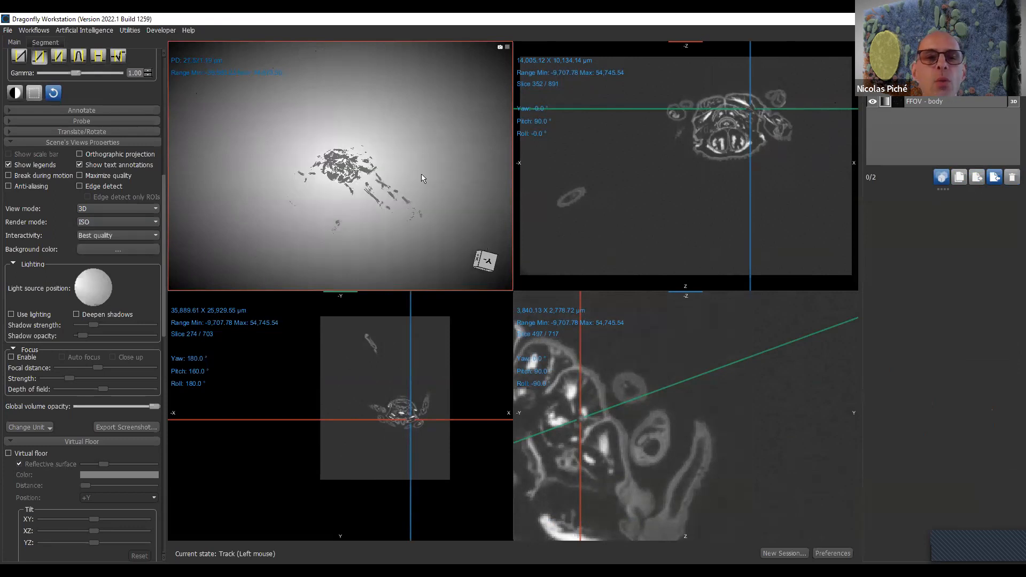
{"action": "left_click", "coordinate": [935, 102]}
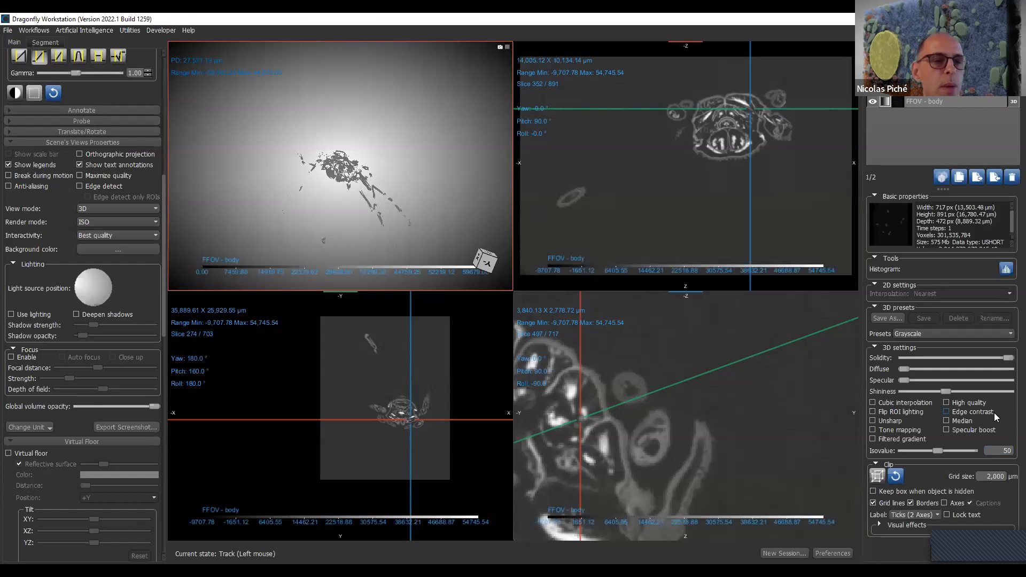
{"action": "left_click", "coordinate": [879, 524]}
{"action": "scroll", "coordinate": [883, 523], "scroll_direction": "down", "scroll_amount": 5}
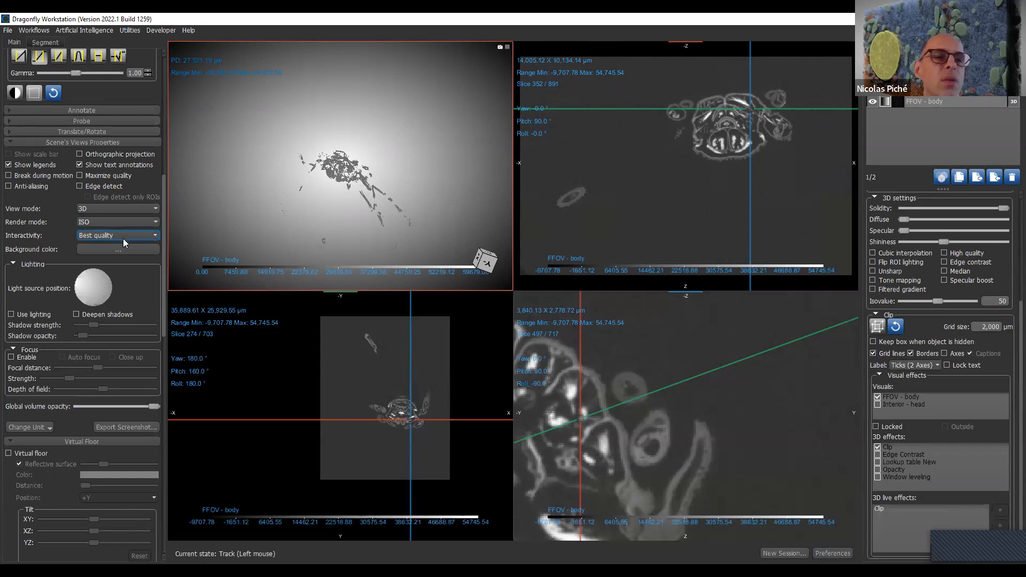
- Return the 3D render mode to Default and try to adjust the FFOV - body window-leveling range
{"action": "left_click", "coordinate": [128, 223]}
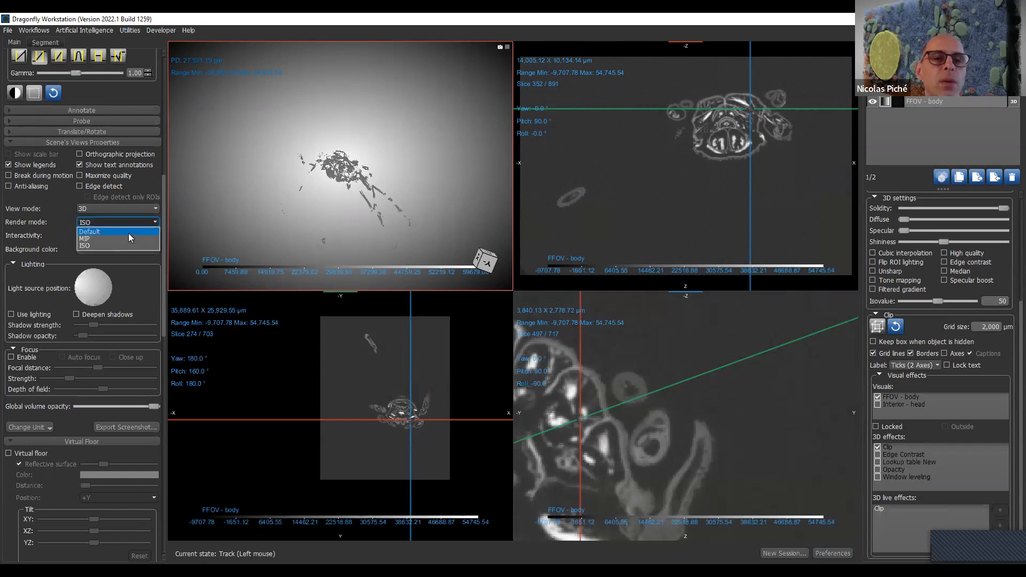
{"action": "left_click", "coordinate": [129, 232]}
{"action": "left_click_drag", "start_coordinate": [365, 200], "coordinate": [300, 230]}
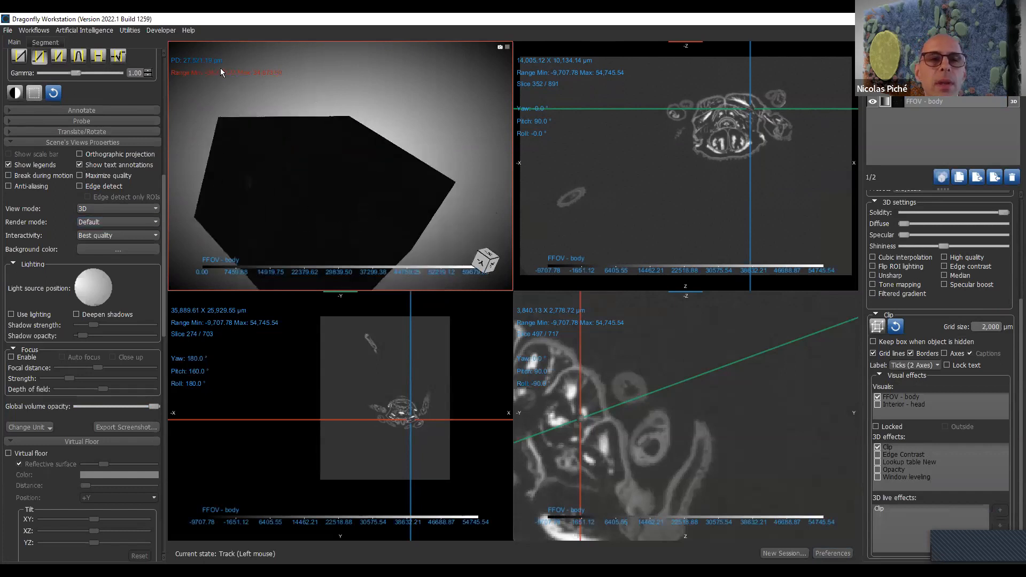
{"action": "left_click_drag", "start_coordinate": [222, 74], "coordinate": [570, 155]}
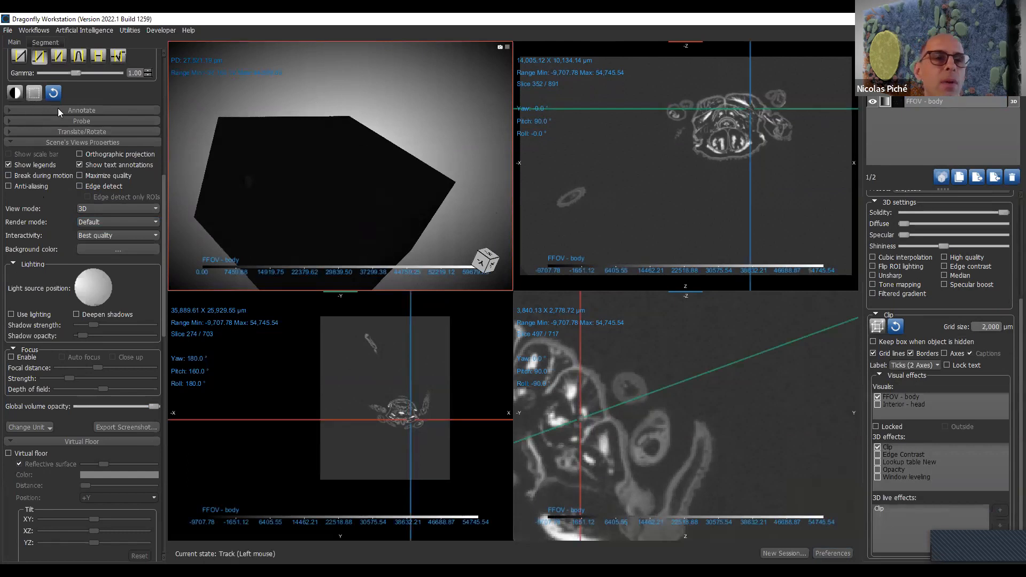
- Set the interactivity to Balanced and adjust the 3D window-leveling range to isolate the body from the surrounding volume
{"action": "scroll", "coordinate": [86, 105], "scroll_direction": "up", "scroll_amount": 1}
{"action": "left_click", "coordinate": [56, 127]}
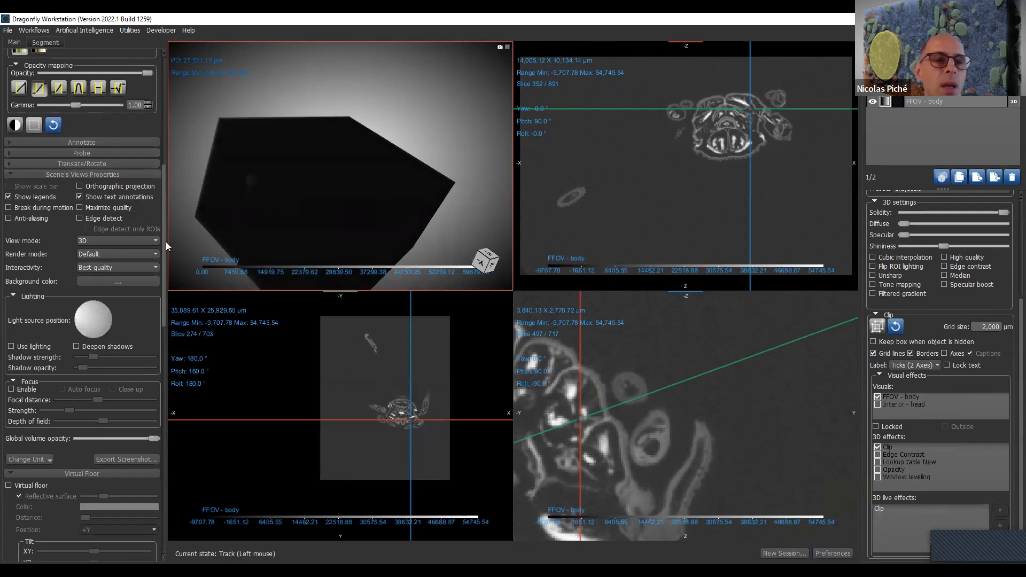
{"action": "left_click", "coordinate": [127, 270]}
{"action": "left_click", "coordinate": [128, 292]}
{"action": "left_click_drag", "start_coordinate": [267, 171], "coordinate": [283, 243]}
{"action": "left_click_drag", "start_coordinate": [197, 72], "coordinate": [150, 138]}
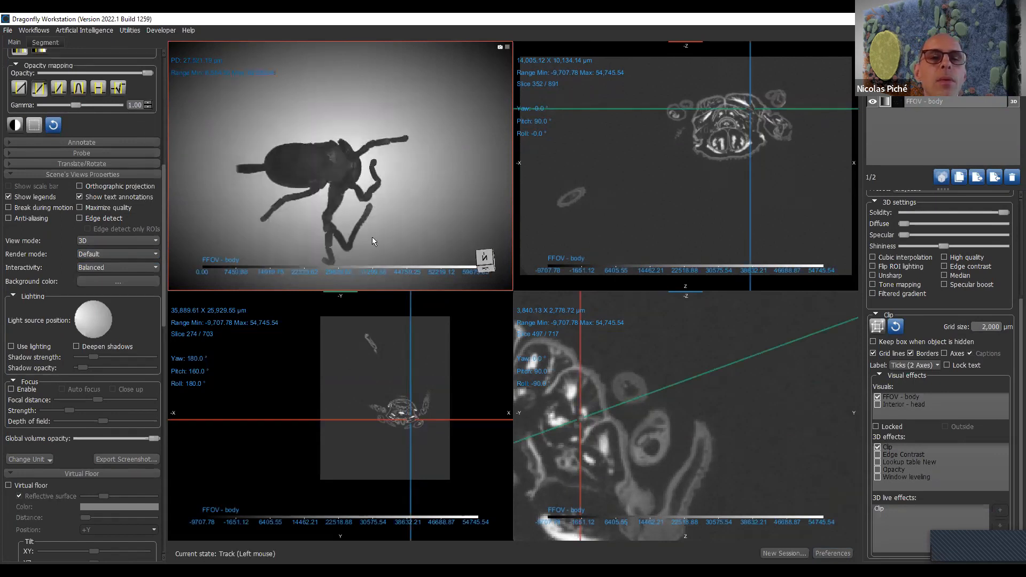
{"action": "left_click_drag", "start_coordinate": [372, 236], "coordinate": [292, 179]}
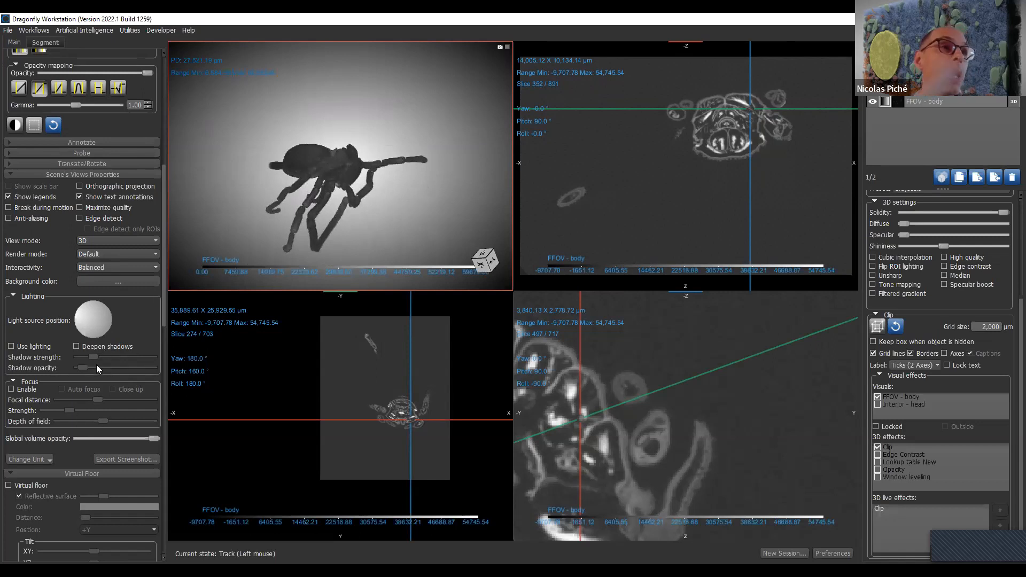
- Turn on lighting with deepened shadows and maximize the 3D view around the specimen
{"action": "left_click", "coordinate": [36, 347]}
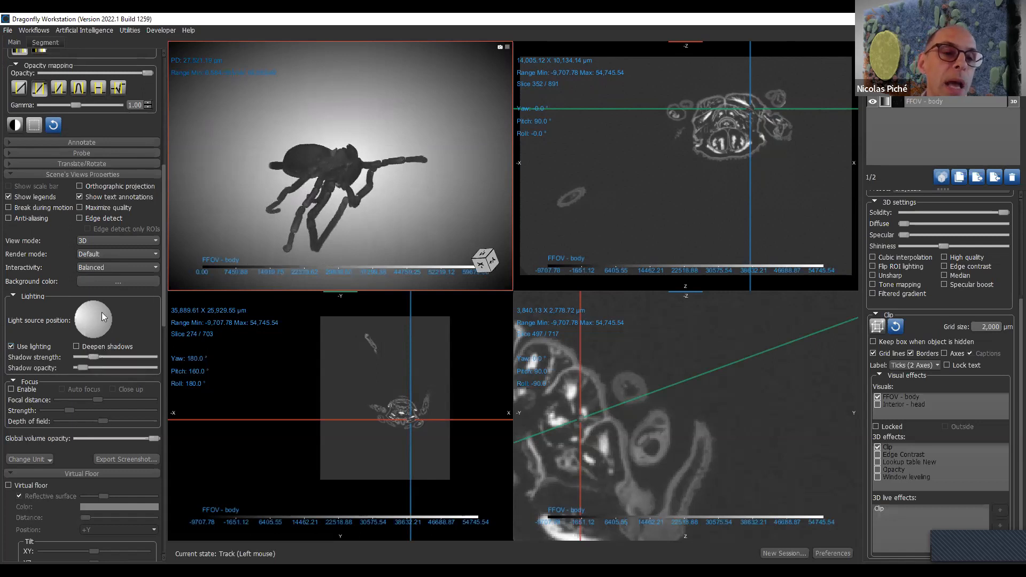
{"action": "left_click_drag", "start_coordinate": [107, 308], "coordinate": [132, 333]}
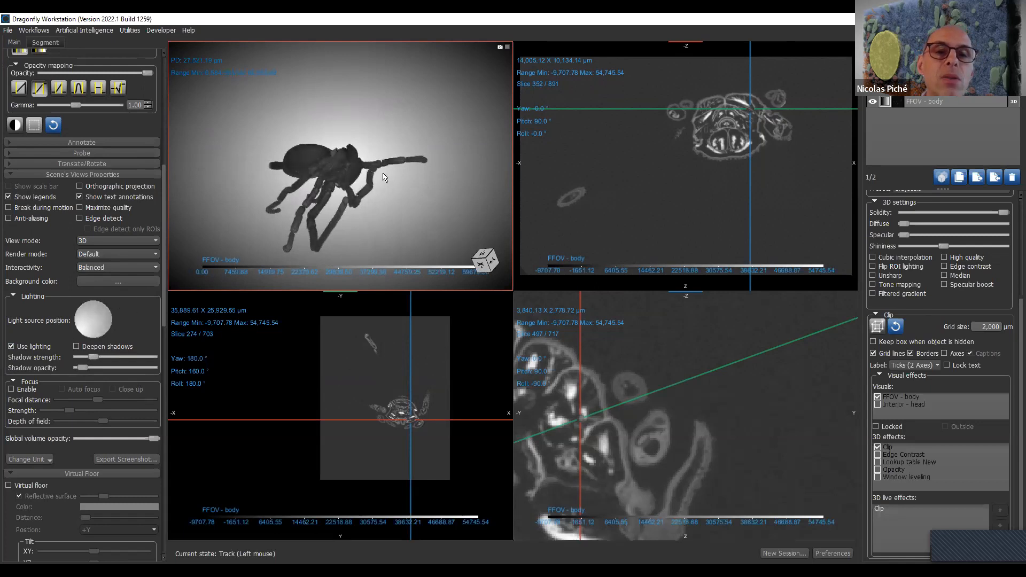
{"action": "double_click", "coordinate": [378, 193]}
{"action": "left_click_drag", "start_coordinate": [629, 401], "coordinate": [485, 283]}
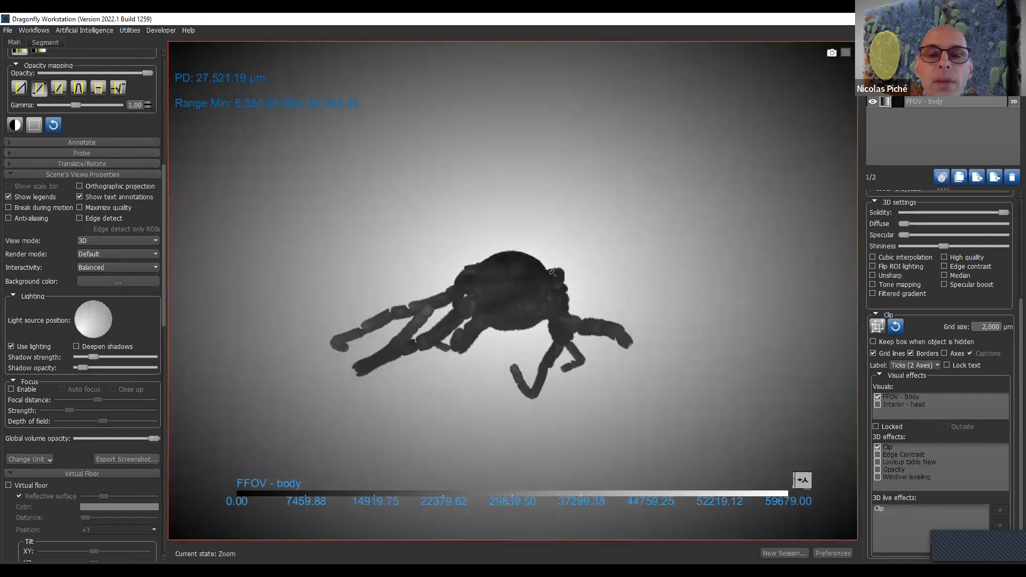
{"action": "right_click_drag", "start_coordinate": [491, 289], "coordinate": [553, 395]}
{"action": "left_click_drag", "start_coordinate": [533, 303], "coordinate": [683, 381]}
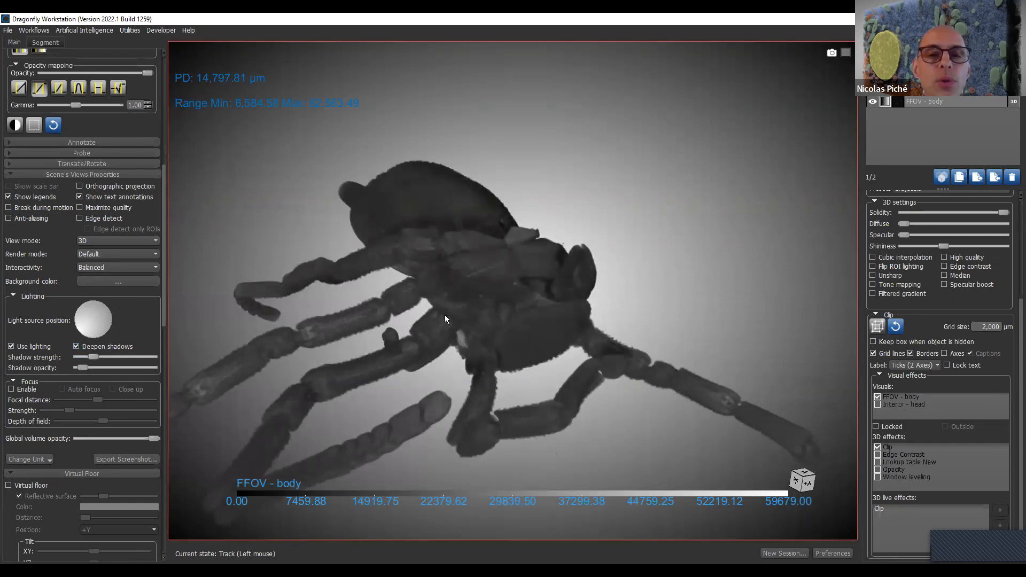
- Increase the shadow strength moderately and reposition the light source of the 3D view
{"action": "left_click_drag", "start_coordinate": [91, 356], "coordinate": [132, 350]}
{"action": "left_click_drag", "start_coordinate": [647, 355], "coordinate": [189, 335]}
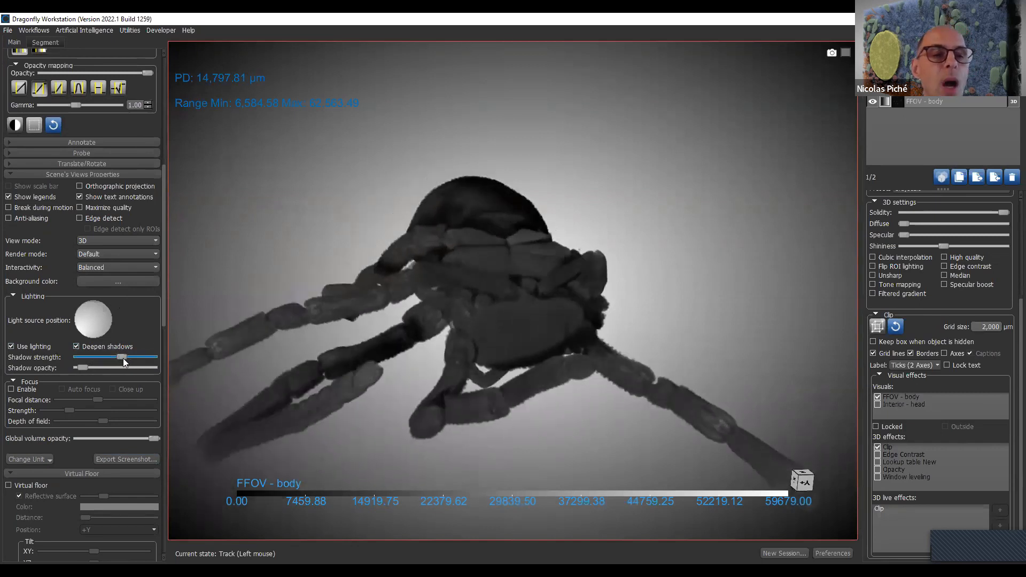
{"action": "left_click_drag", "start_coordinate": [122, 358], "coordinate": [109, 357]}
{"action": "mouse_move", "coordinate": [98, 321]}
{"action": "left_mouse_down"}
{"action": "mouse_move", "coordinate": [88, 314]}
{"action": "mouse_move", "coordinate": [102, 374]}
{"action": "mouse_move", "coordinate": [51, 349]}
{"action": "mouse_move", "coordinate": [108, 352]}
{"action": "mouse_move", "coordinate": [138, 293]}
{"action": "left_mouse_up"}
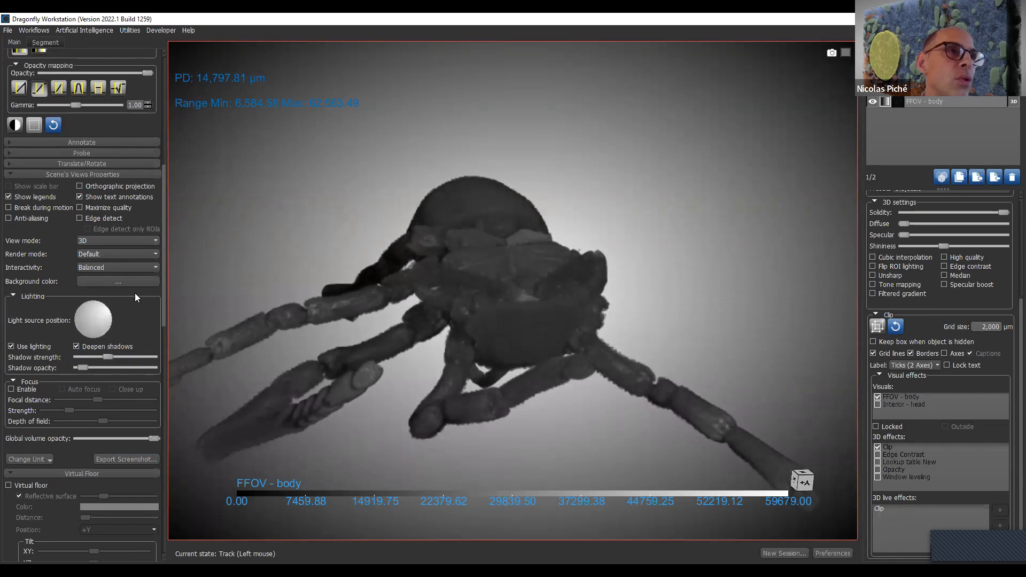
{"action": "mouse_move", "coordinate": [146, 284]}
{"action": "left_mouse_down"}
{"action": "mouse_move", "coordinate": [152, 268]}
{"action": "mouse_move", "coordinate": [99, 327]}
{"action": "mouse_move", "coordinate": [97, 319]}
{"action": "left_mouse_up"}
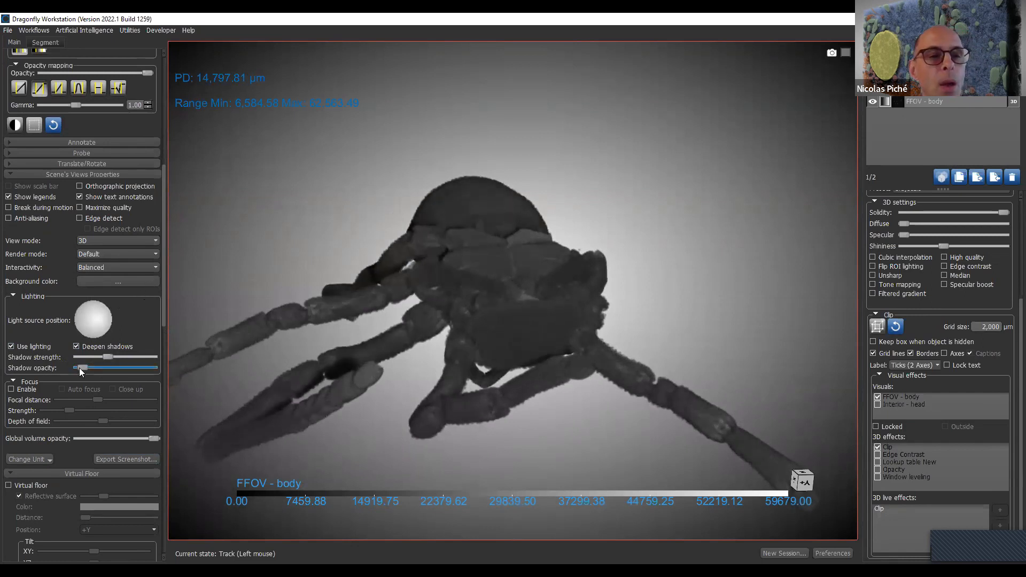
- Raise the shadow opacity slightly and inspect the lit specimen from above
{"action": "left_click", "coordinate": [140, 366]}
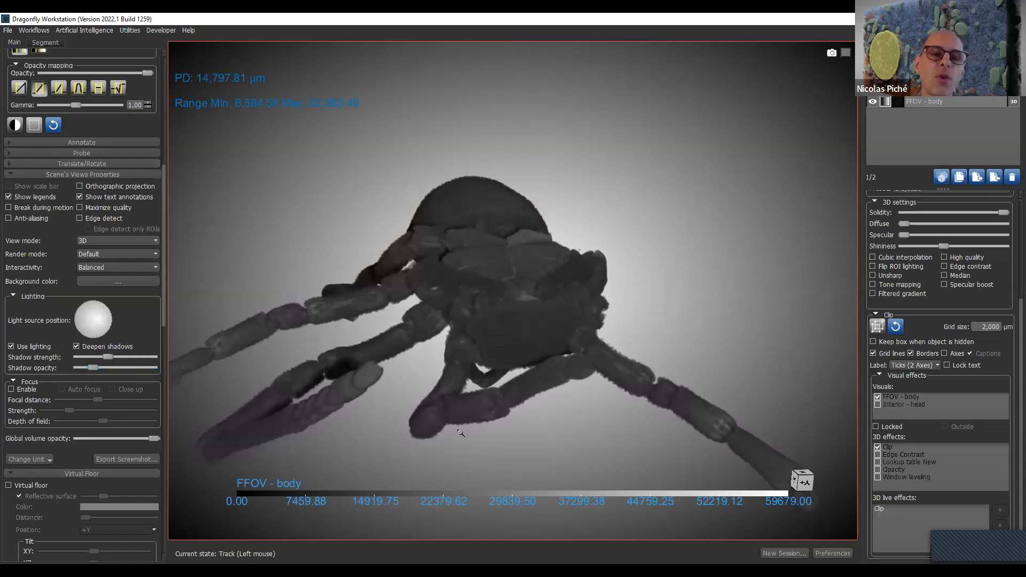
{"action": "scroll", "coordinate": [484, 425], "scroll_direction": "down", "scroll_amount": 2}
{"action": "scroll", "coordinate": [502, 418], "scroll_direction": "up", "scroll_amount": 1}
{"action": "left_click_drag", "start_coordinate": [498, 421], "coordinate": [454, 370]}
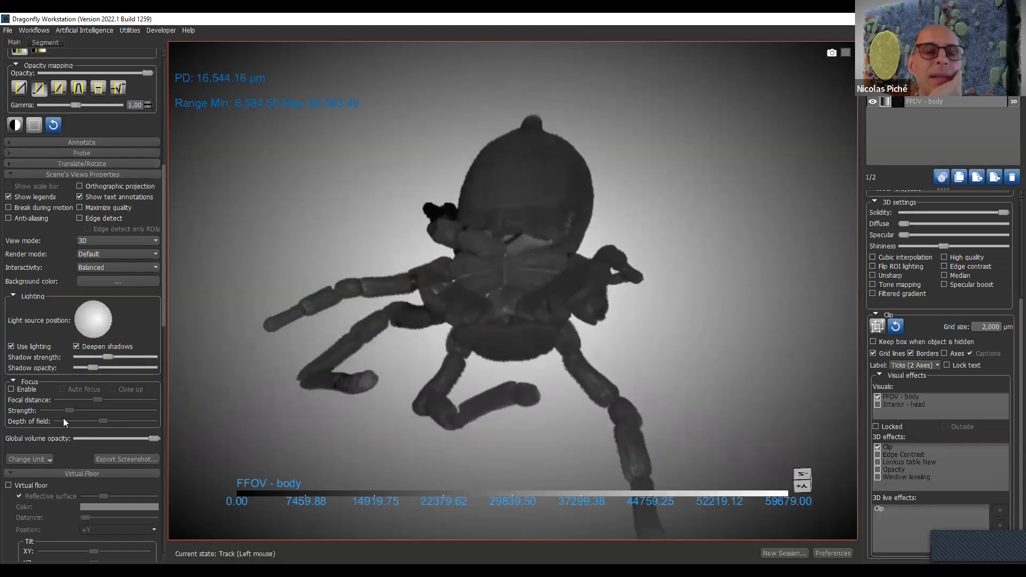
- Enable the focus effect in the 3D view and increase the focal distance
{"action": "left_click", "coordinate": [12, 389]}
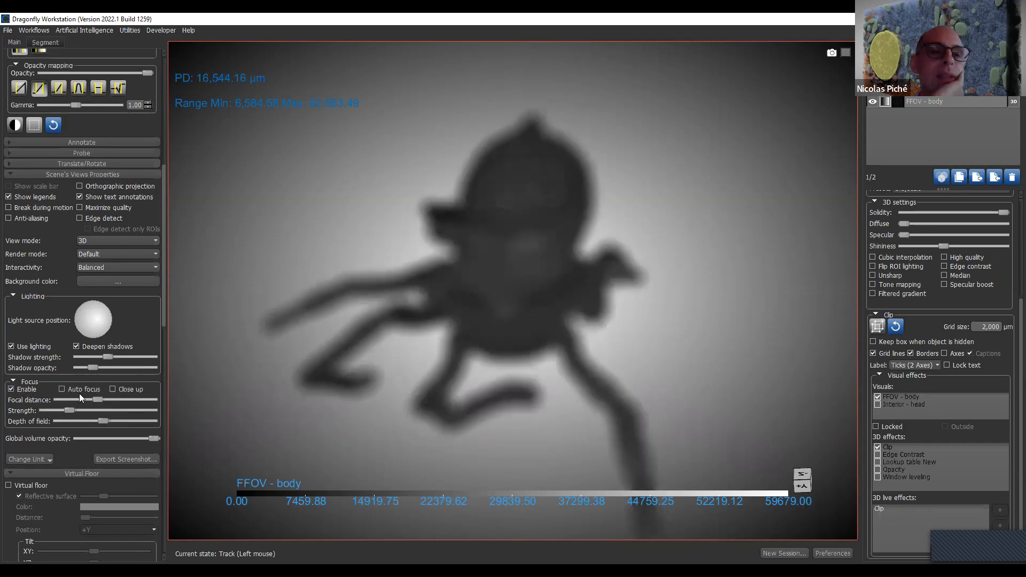
{"action": "left_click_drag", "start_coordinate": [97, 400], "coordinate": [129, 386]}
{"action": "left_click_drag", "start_coordinate": [506, 309], "coordinate": [374, 222]}
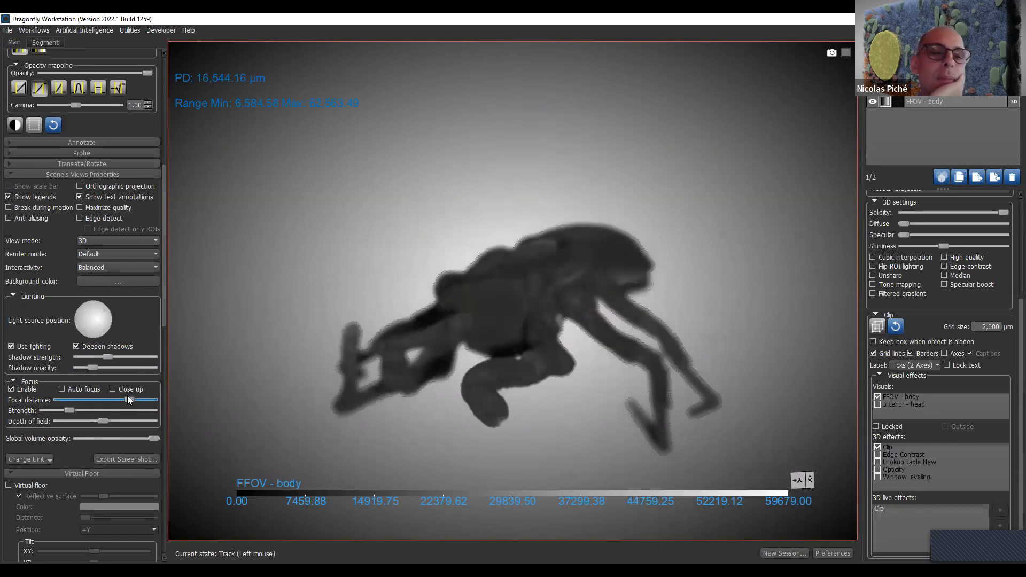
- Turn on auto focus and increase the strength of the focus effect on the specimen
{"action": "left_click", "coordinate": [86, 389]}
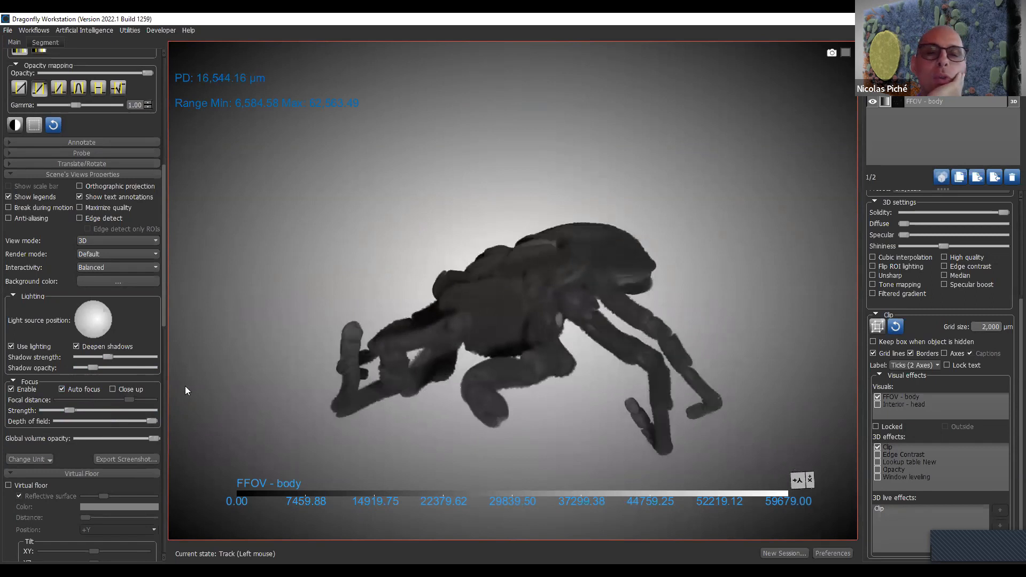
{"action": "left_click_drag", "start_coordinate": [681, 328], "coordinate": [585, 402]}
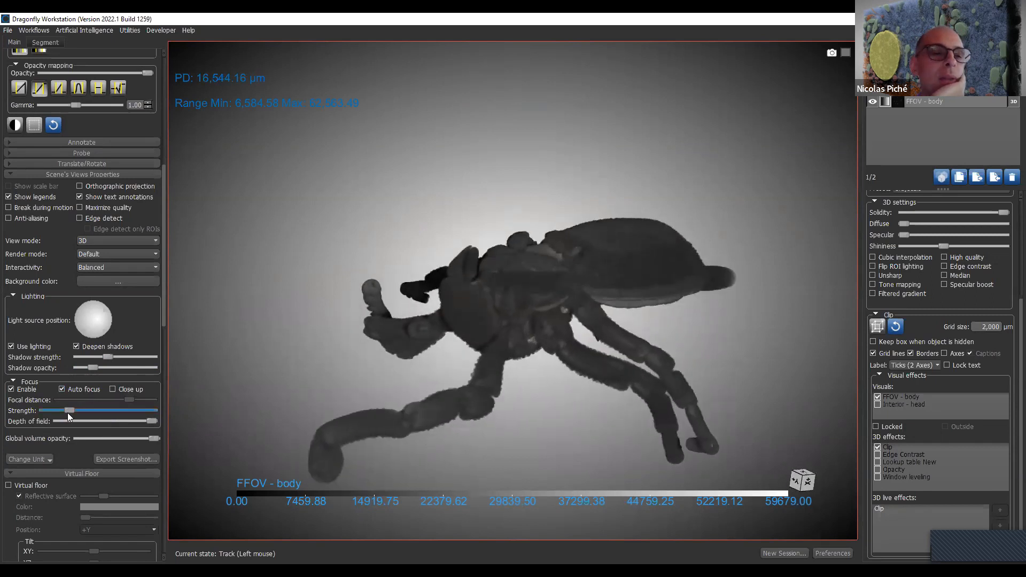
{"action": "left_click_drag", "start_coordinate": [113, 415], "coordinate": [119, 415]}
{"action": "left_click_drag", "start_coordinate": [623, 360], "coordinate": [371, 354]}
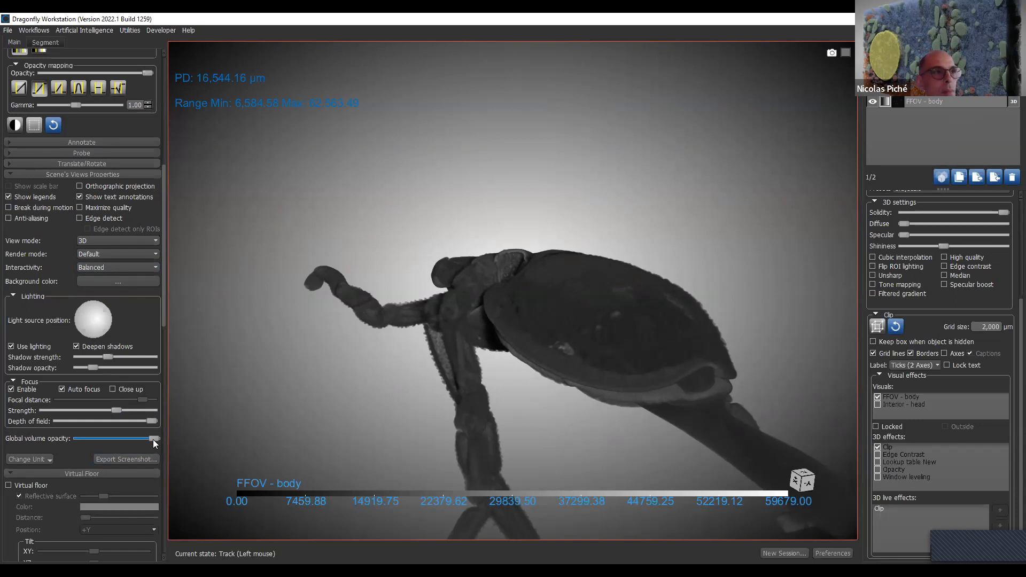
- Shift the light source position upward and inspect the lit specimen from several angles
{"action": "mouse_move", "coordinate": [109, 317]}
{"action": "left_mouse_down"}
{"action": "mouse_move", "coordinate": [89, 319]}
{"action": "mouse_move", "coordinate": [100, 303]}
{"action": "left_mouse_up"}
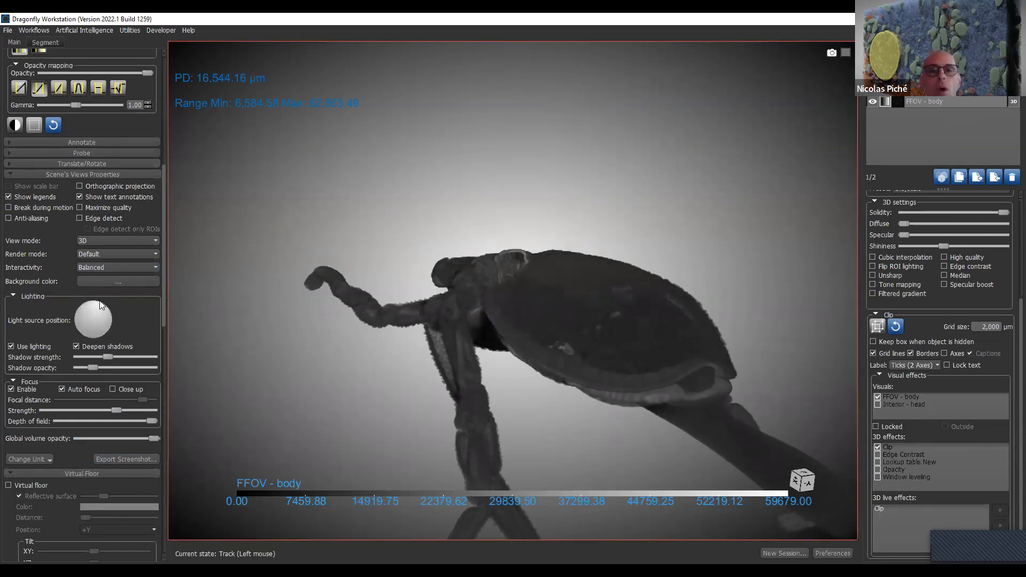
{"action": "left_click_drag", "start_coordinate": [719, 354], "coordinate": [620, 222]}
{"action": "left_click_drag", "start_coordinate": [428, 316], "coordinate": [681, 301]}
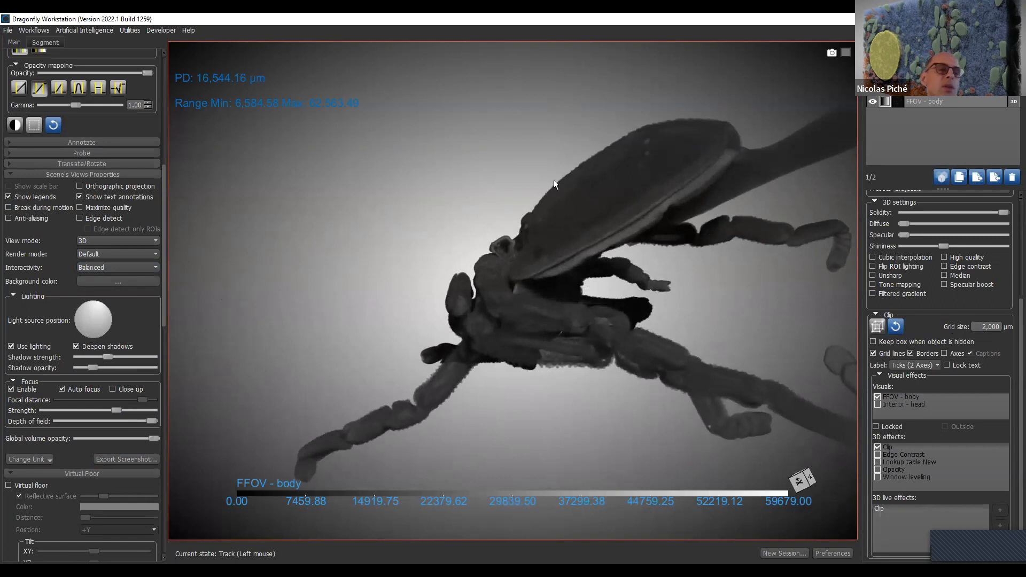
{"action": "middle_click_drag", "start_coordinate": [577, 229], "coordinate": [536, 244]}
{"action": "left_click_drag", "start_coordinate": [394, 108], "coordinate": [466, 235]}
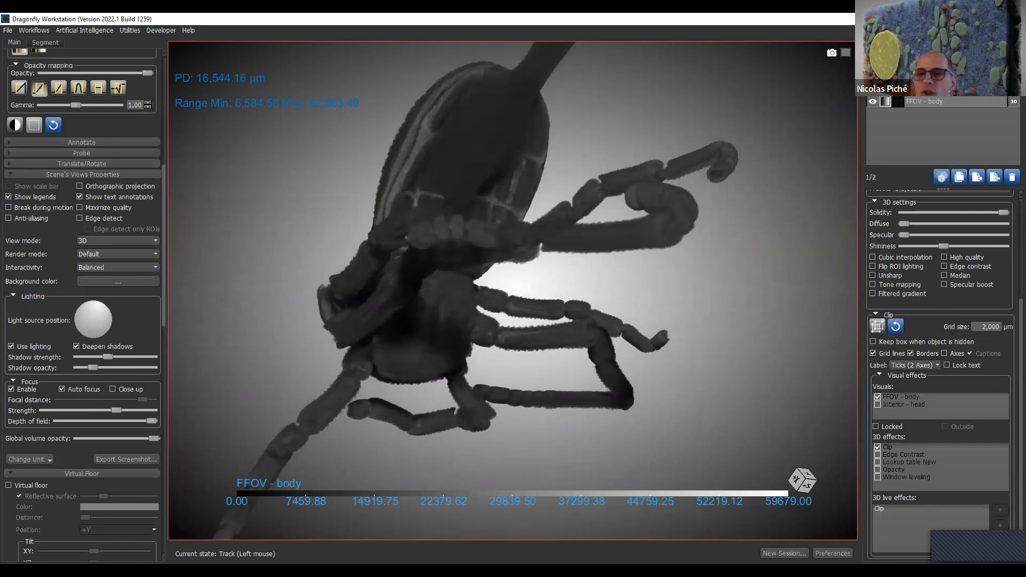
- Raise the volume's diffuse and specular lighting, and turn on high quality rendering with cubic interpolation
{"action": "left_click_drag", "start_coordinate": [901, 224], "coordinate": [966, 239]}
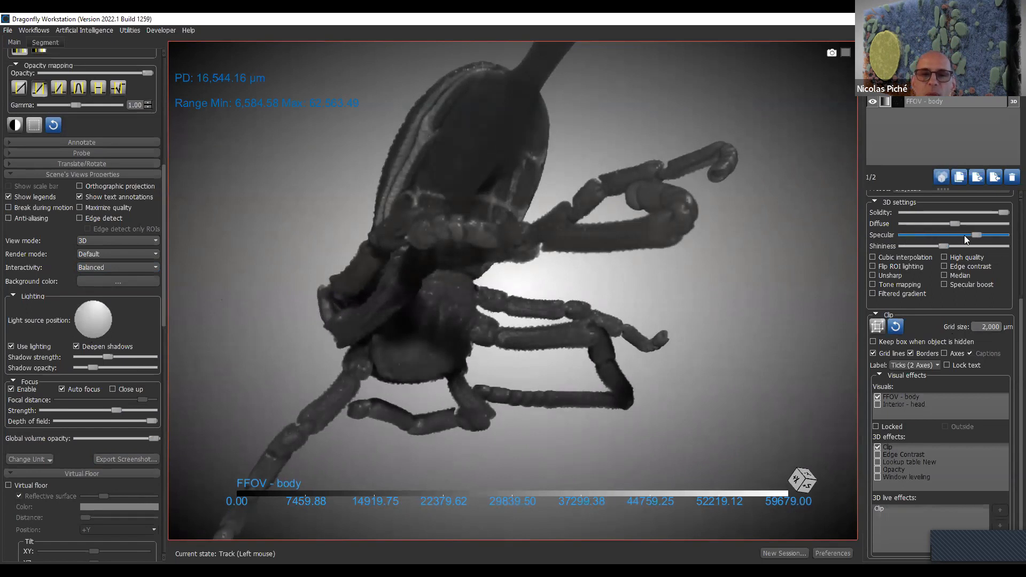
{"action": "left_click_drag", "start_coordinate": [641, 342], "coordinate": [975, 293]}
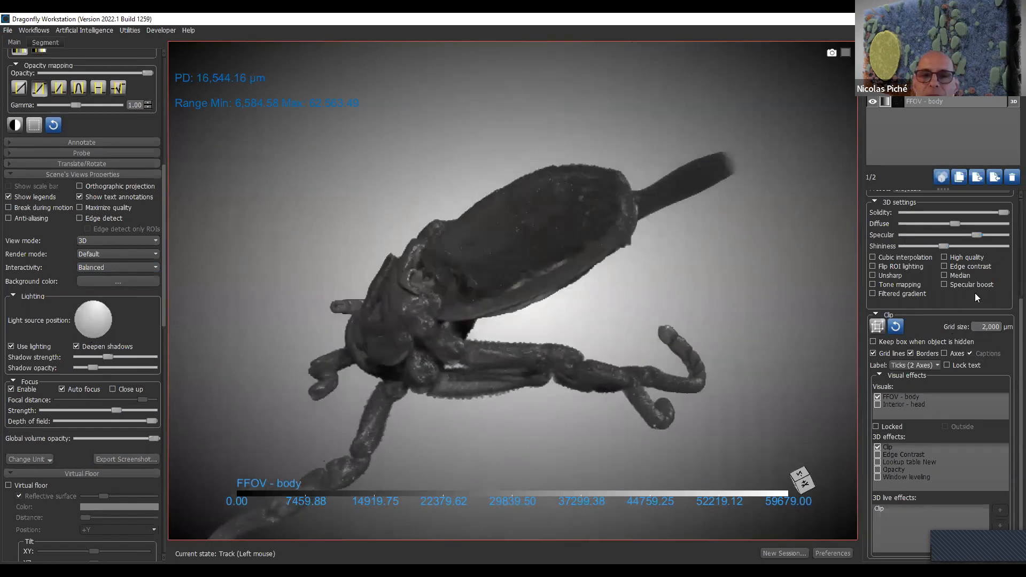
{"action": "left_click", "coordinate": [950, 257]}
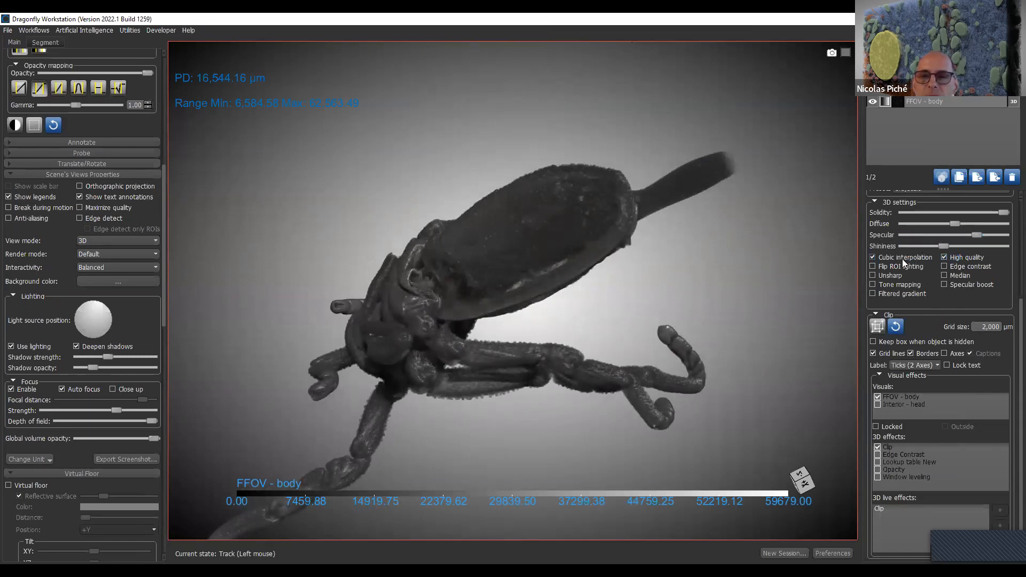
{"action": "left_click_drag", "start_coordinate": [427, 252], "coordinate": [527, 197]}
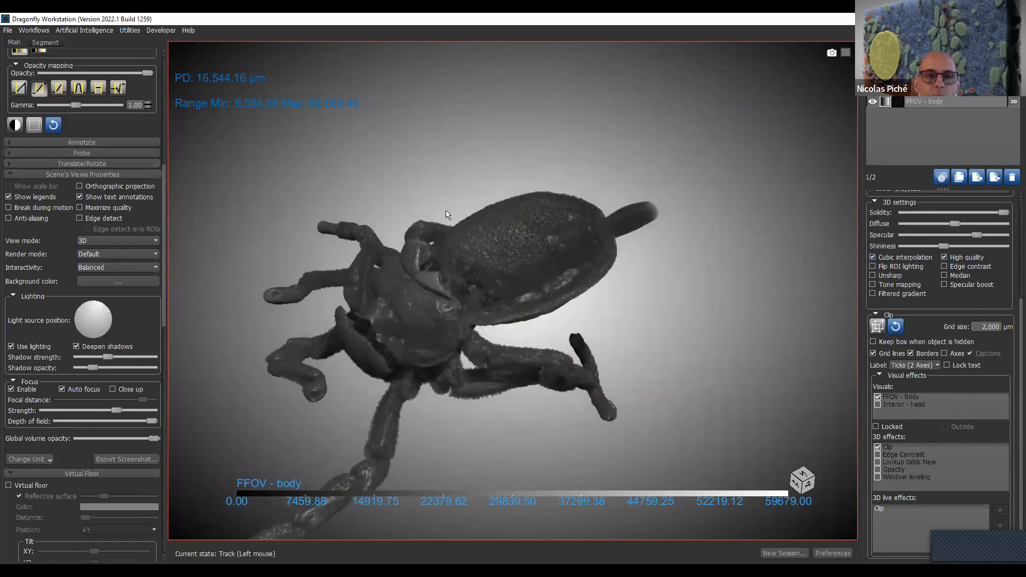
{"action": "scroll", "coordinate": [519, 283], "scroll_direction": "up", "scroll_amount": 5}
{"action": "left_click_drag", "start_coordinate": [576, 260], "coordinate": [324, 332]}
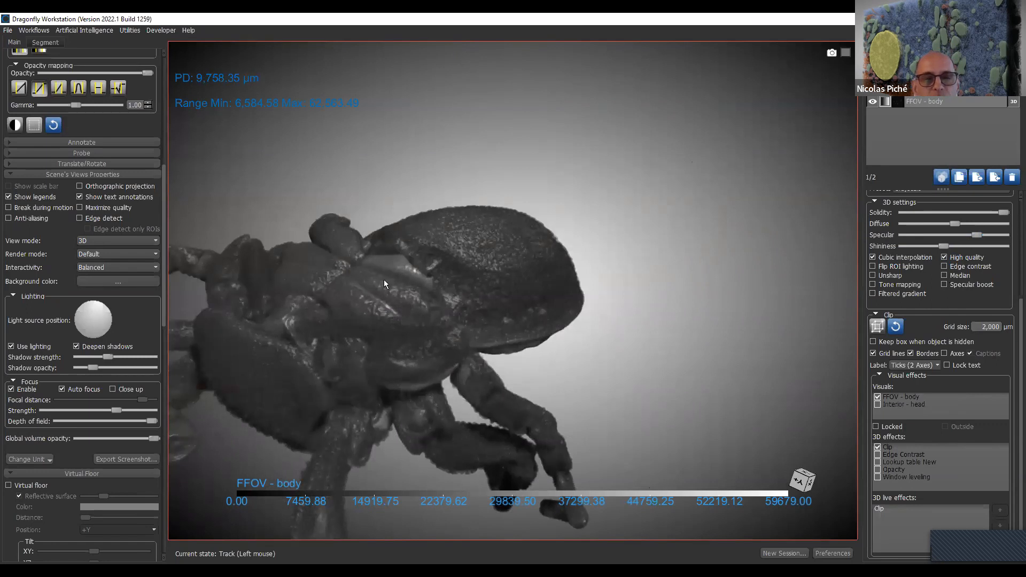
- Move the light source toward the lower part of the sphere and inspect the specimen's underside and legs
{"action": "mouse_move", "coordinate": [96, 317]}
{"action": "left_mouse_down"}
{"action": "mouse_move", "coordinate": [78, 338]}
{"action": "mouse_move", "coordinate": [107, 327]}
{"action": "left_mouse_up"}
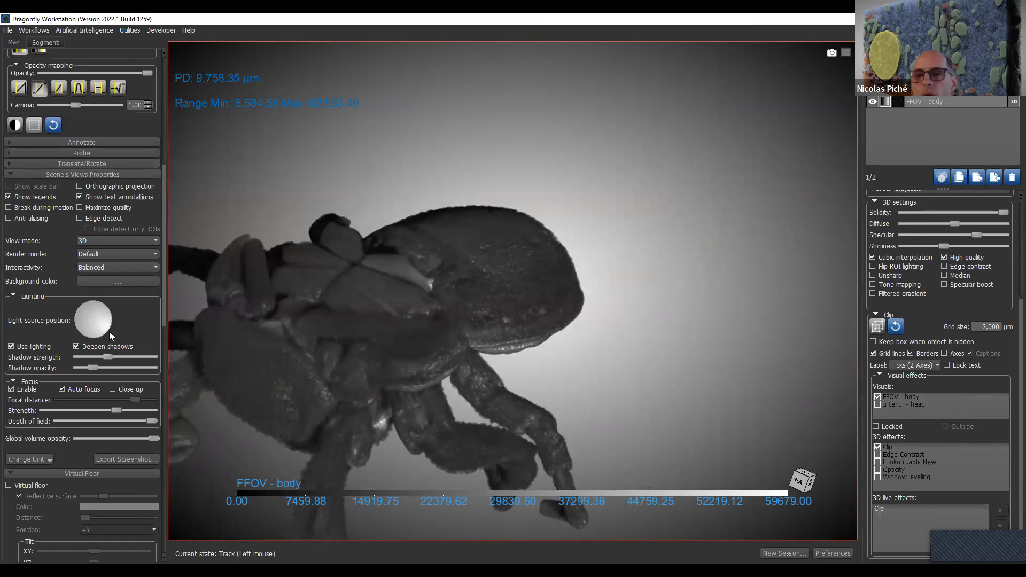
{"action": "left_click_drag", "start_coordinate": [610, 347], "coordinate": [714, 321]}
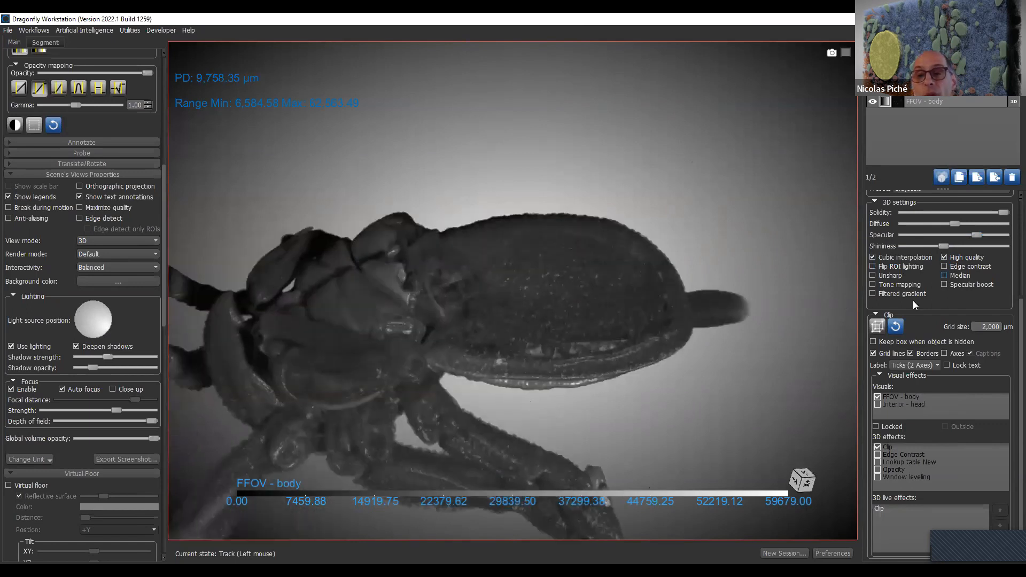
{"action": "middle_click_drag", "start_coordinate": [472, 408], "coordinate": [533, 354]}
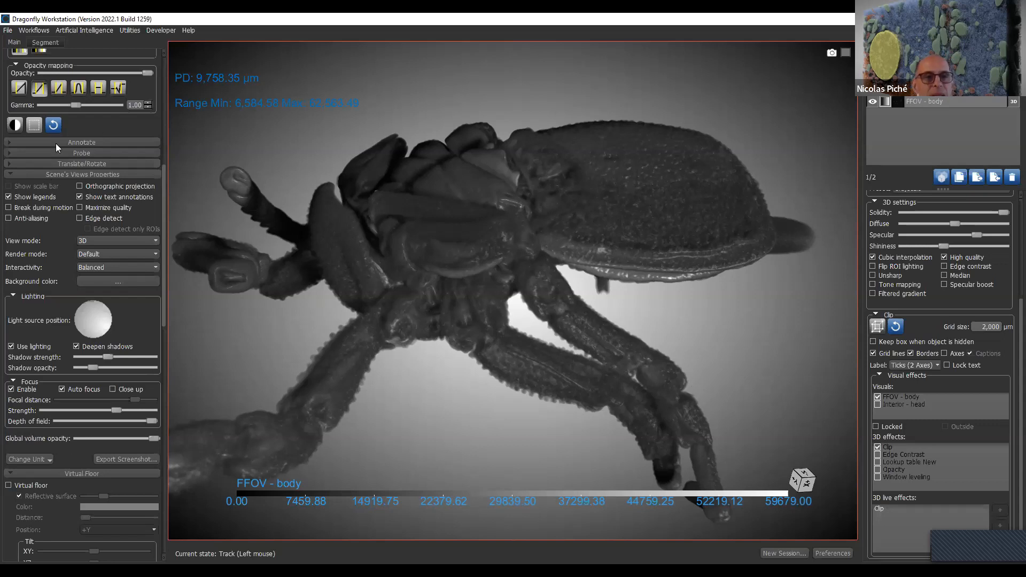
{"action": "left_click", "coordinate": [47, 460]}
{"action": "mouse_move", "coordinate": [55, 472]}
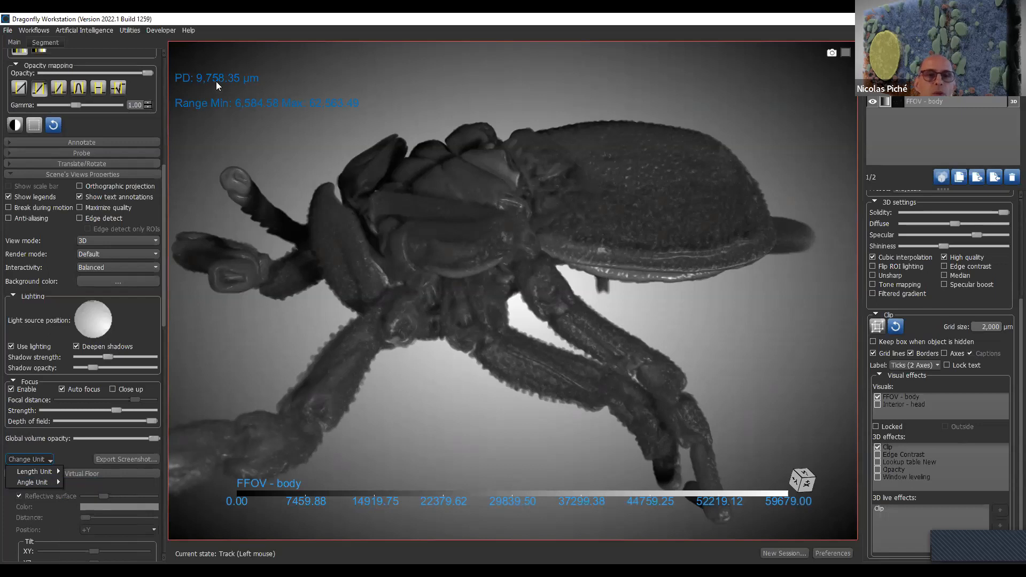
{"action": "left_click", "coordinate": [263, 165]}
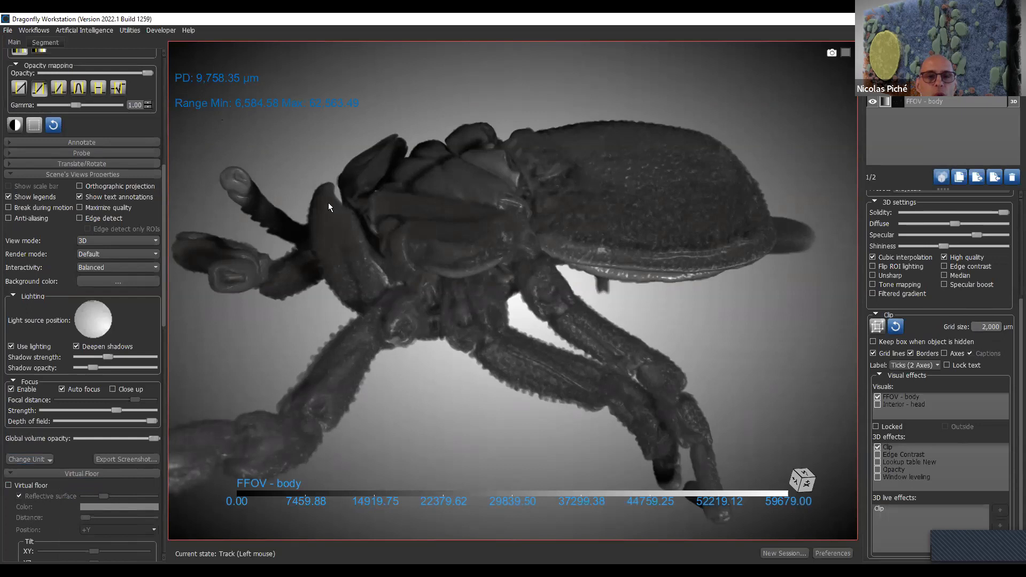
- Switch the 3D view to orthographic projection
{"action": "right_click", "coordinate": [307, 158]}
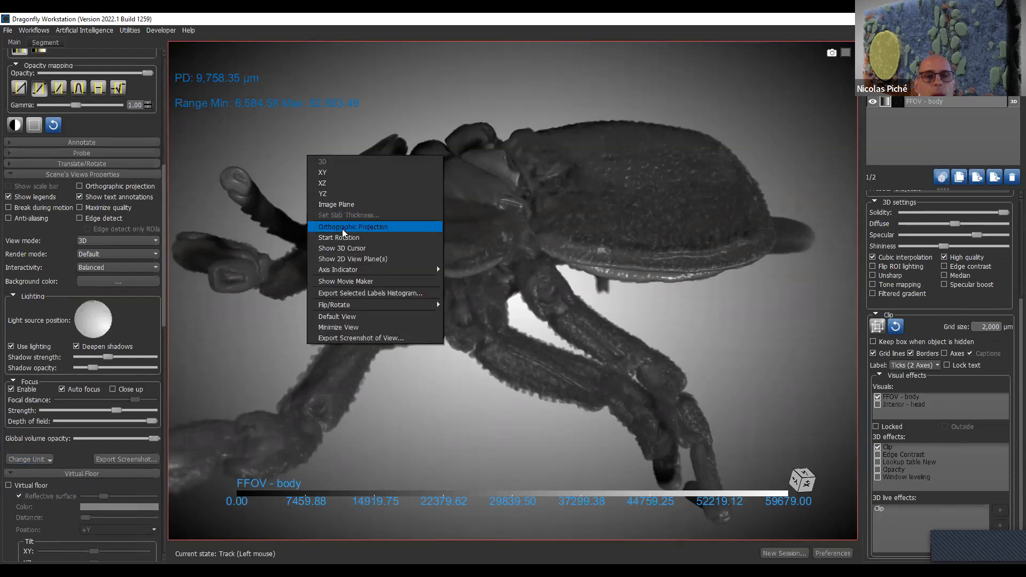
{"action": "left_click", "coordinate": [342, 229]}
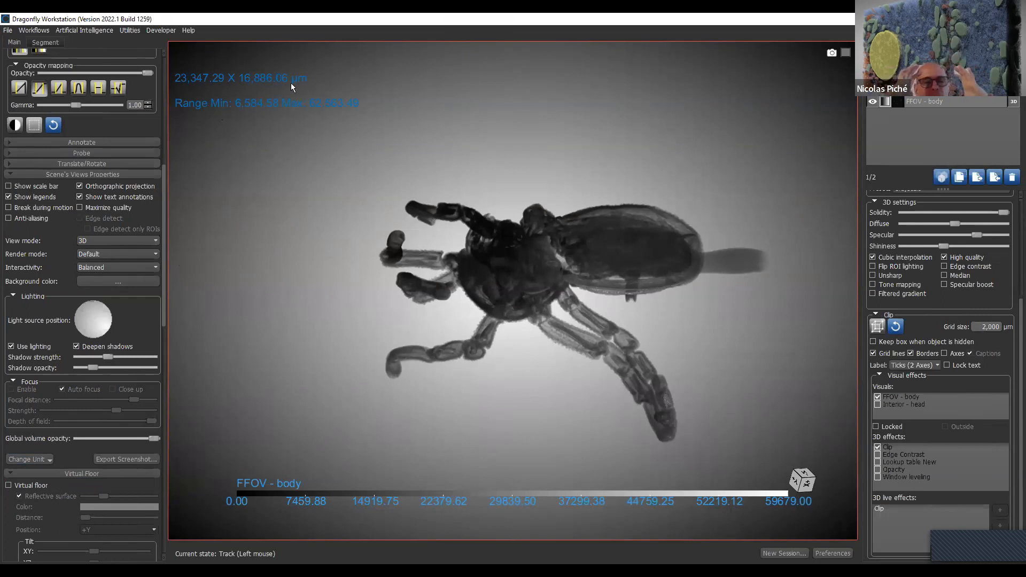
- Change the scene's length unit to inches
{"action": "left_click", "coordinate": [39, 463]}
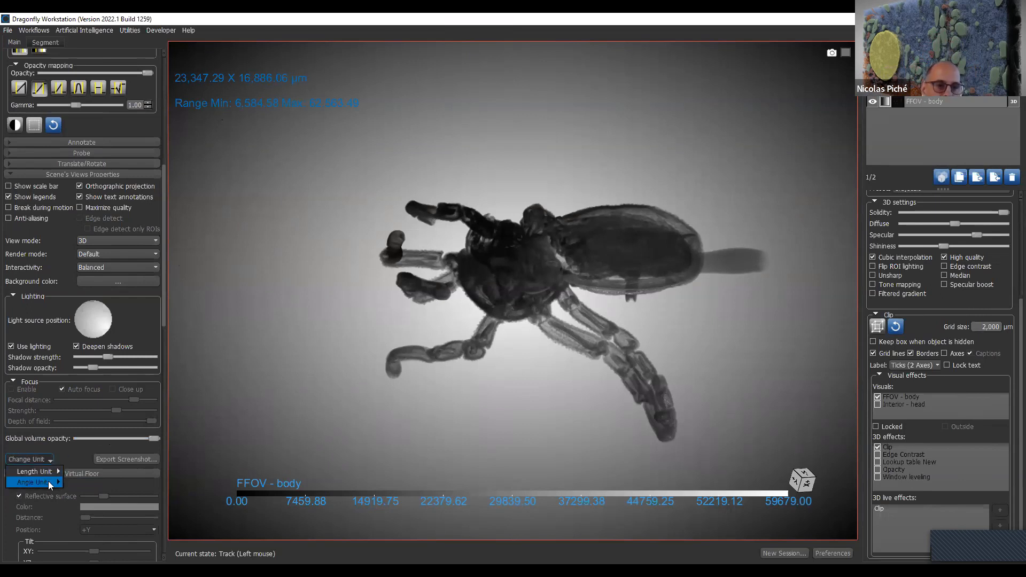
{"action": "mouse_move", "coordinate": [54, 471]}
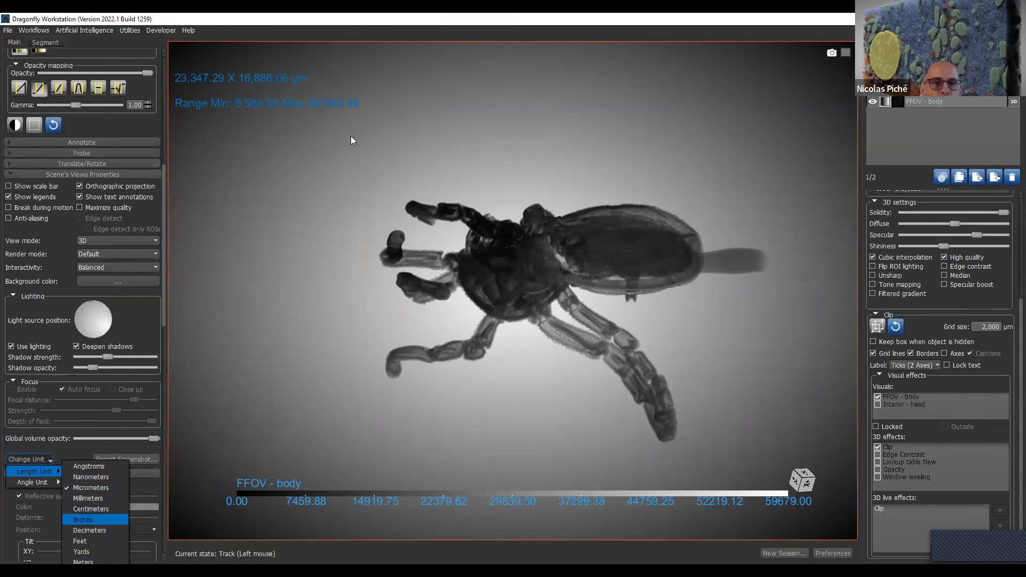
{"action": "left_click", "coordinate": [109, 521]}
{"action": "scroll", "coordinate": [376, 131], "scroll_direction": "down", "scroll_amount": 1}
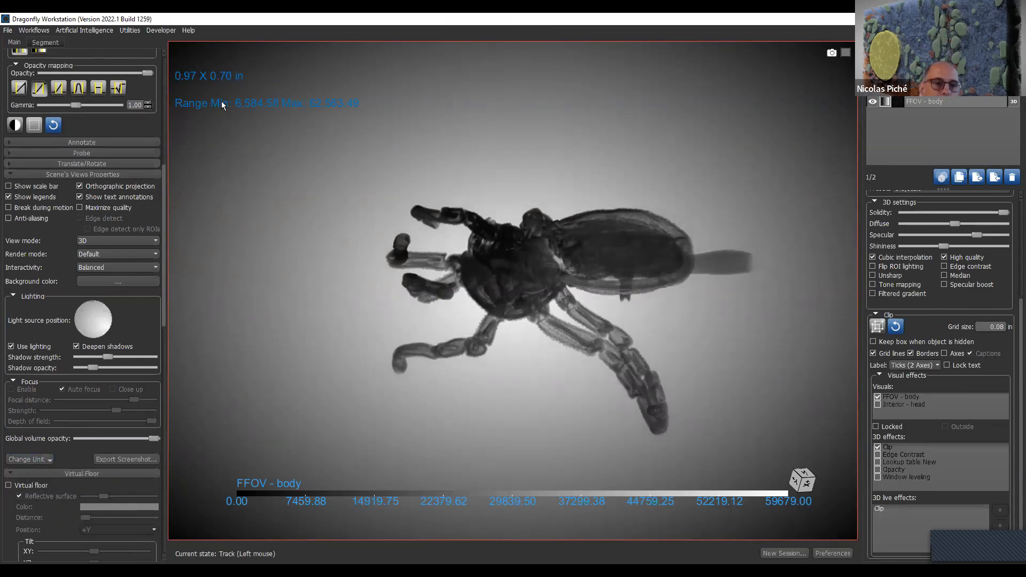
- Set the scene's length unit back to micrometers
{"action": "left_click", "coordinate": [45, 458]}
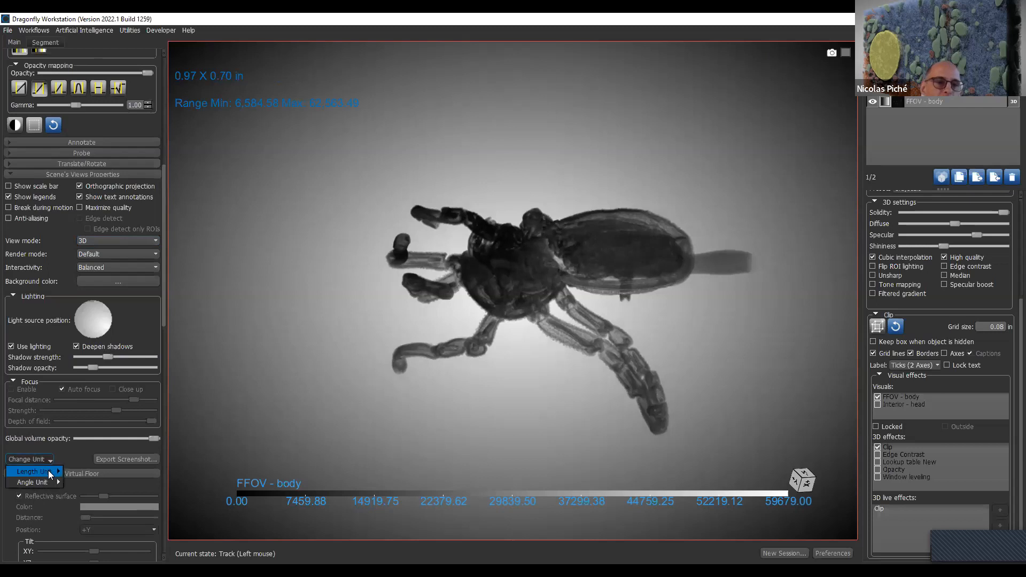
{"action": "mouse_move", "coordinate": [50, 473]}
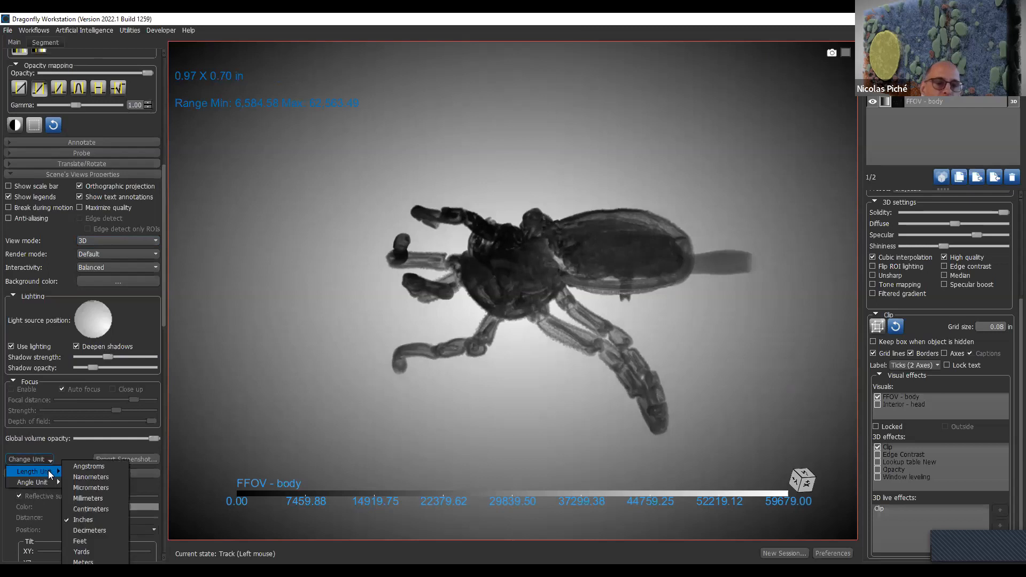
{"action": "left_click", "coordinate": [87, 487]}
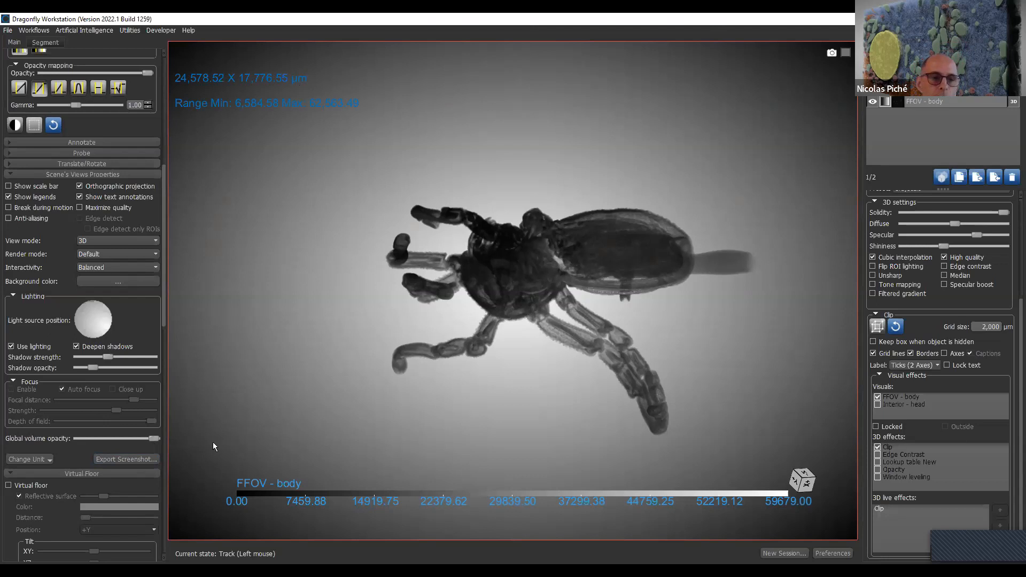
- Try to export a screenshot of the 3D view with a width of 4500, then cancel the export
{"action": "left_click", "coordinate": [147, 459]}
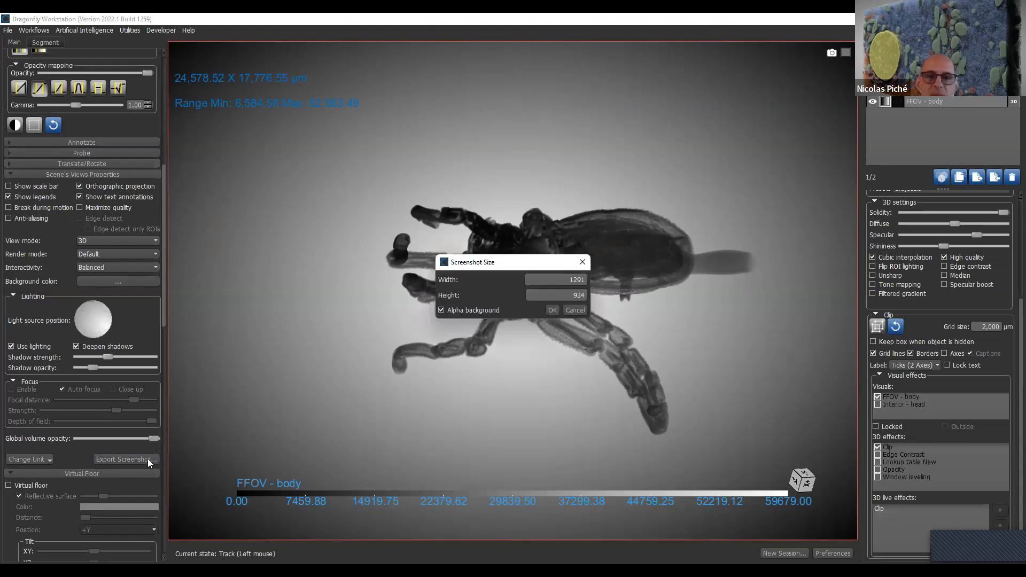
{"action": "left_click", "coordinate": [567, 277]}
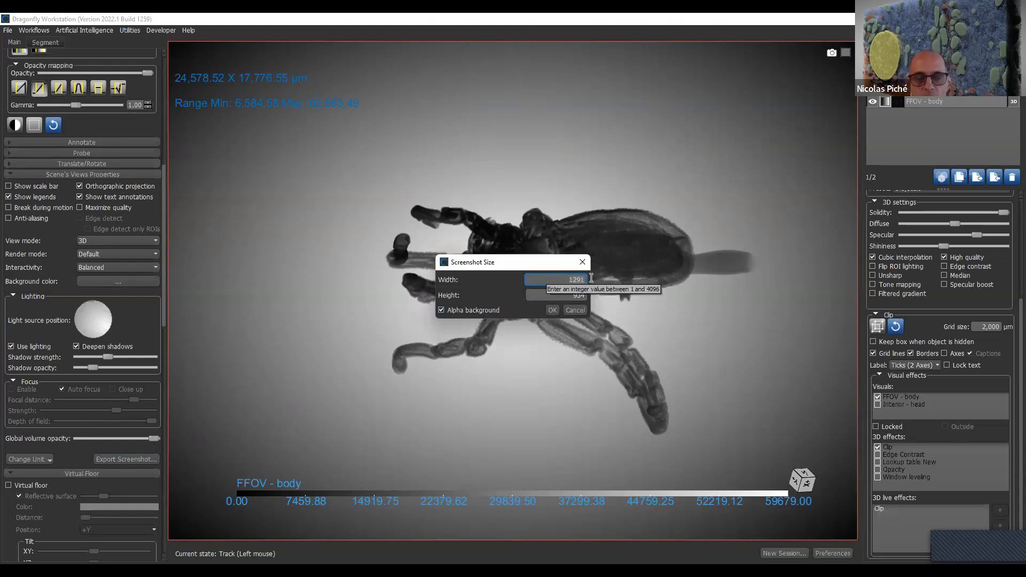
{"action": "type", "text": "45"}
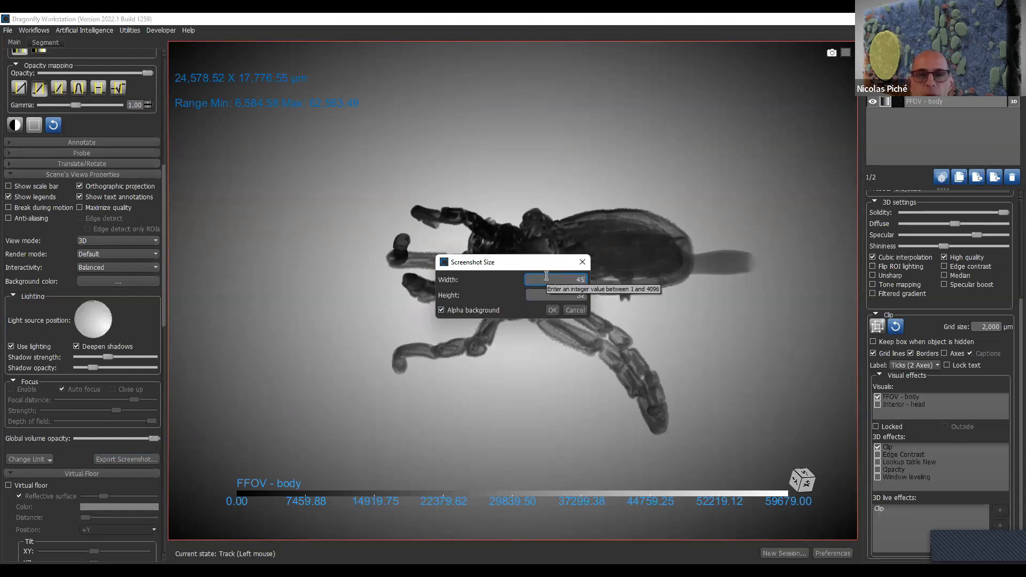
{"action": "type", "text": "00"}
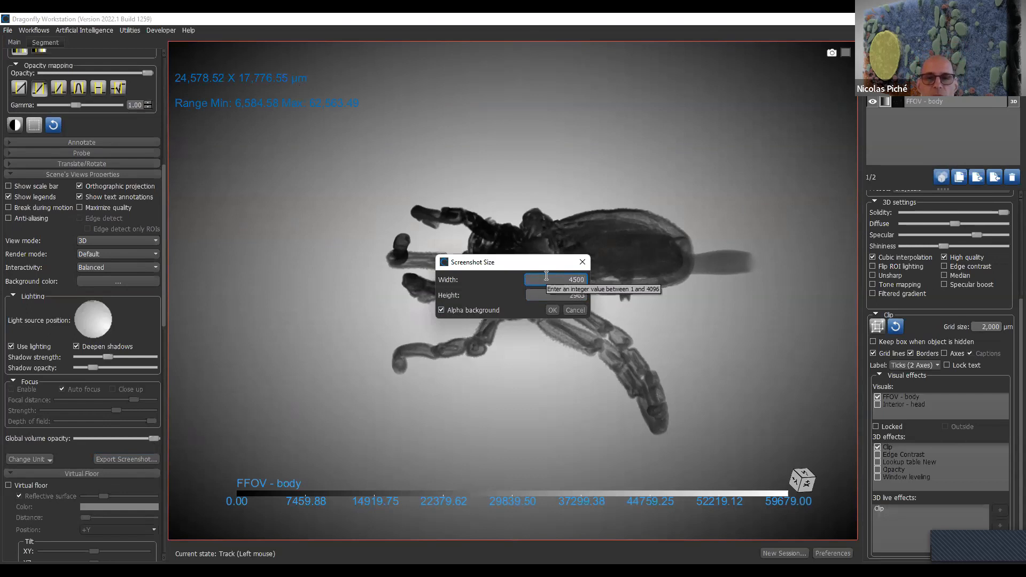
{"action": "left_click_drag", "start_coordinate": [511, 263], "coordinate": [429, 212]}
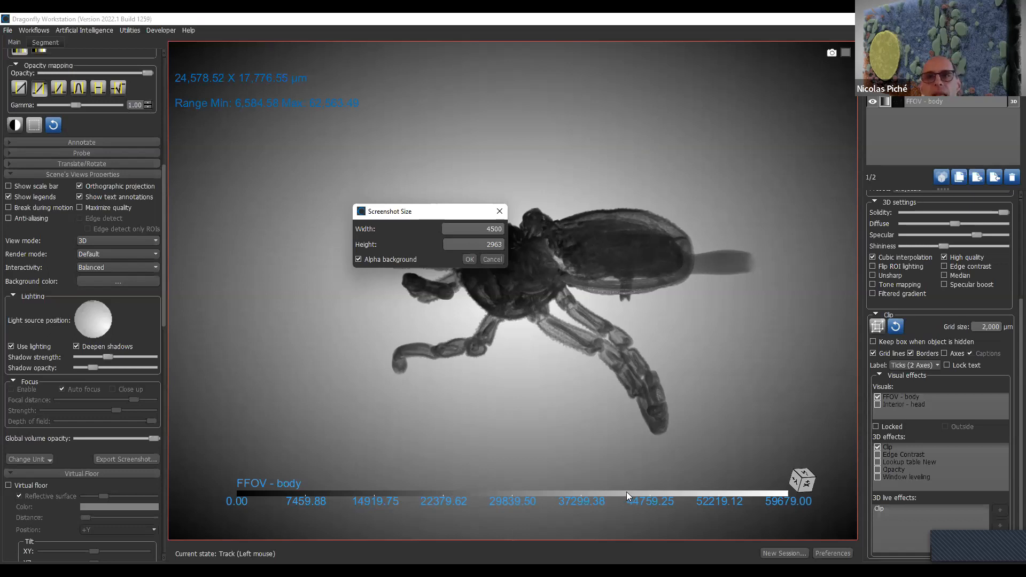
{"action": "left_click", "coordinate": [468, 261]}
{"action": "left_click", "coordinate": [492, 260]}
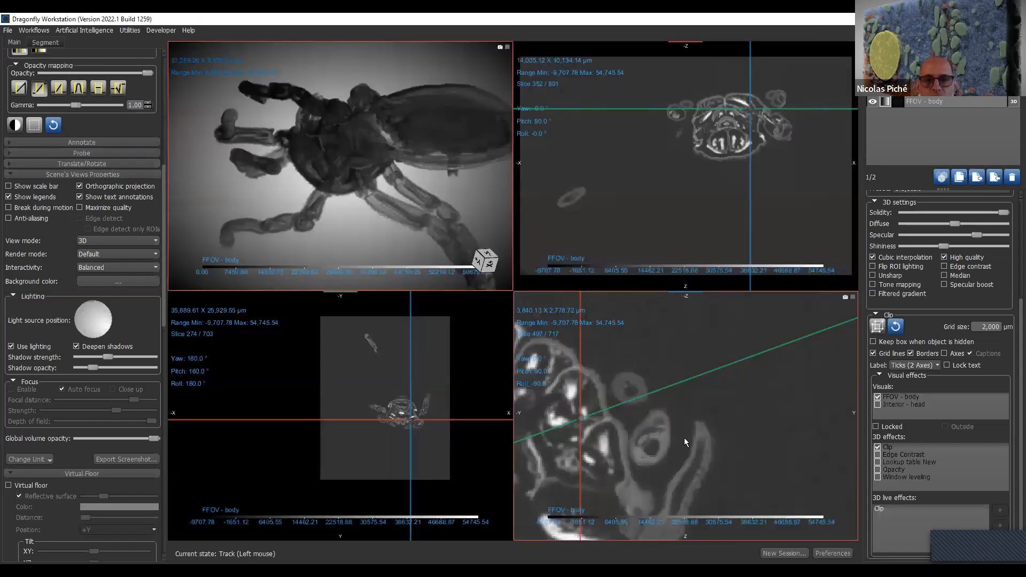
- Maximize the YZ slice view and start exporting its screenshot with a width of 19000
{"action": "double_click", "coordinate": [684, 438]}
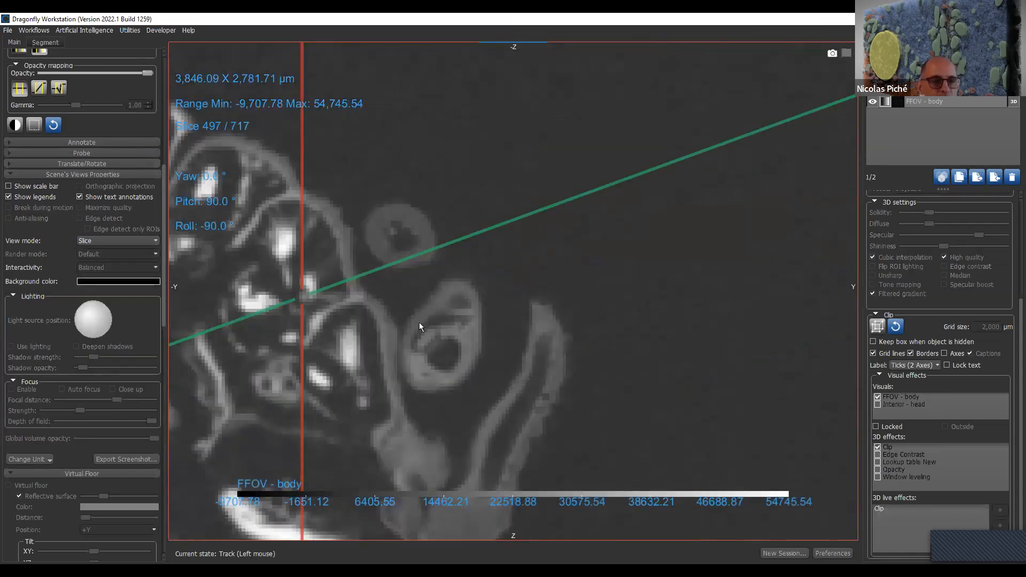
{"action": "left_click", "coordinate": [122, 459]}
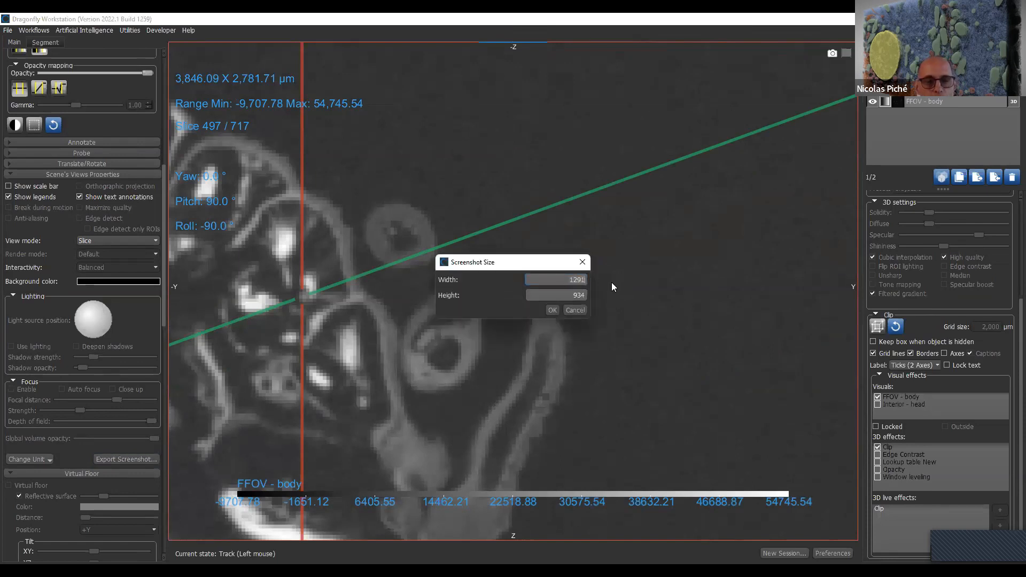
{"action": "key", "text": "BackSpace"}
{"action": "key", "text": "BackSpace"}
{"action": "key", "text": "BackSpace"}
{"action": "type", "text": "9000"}
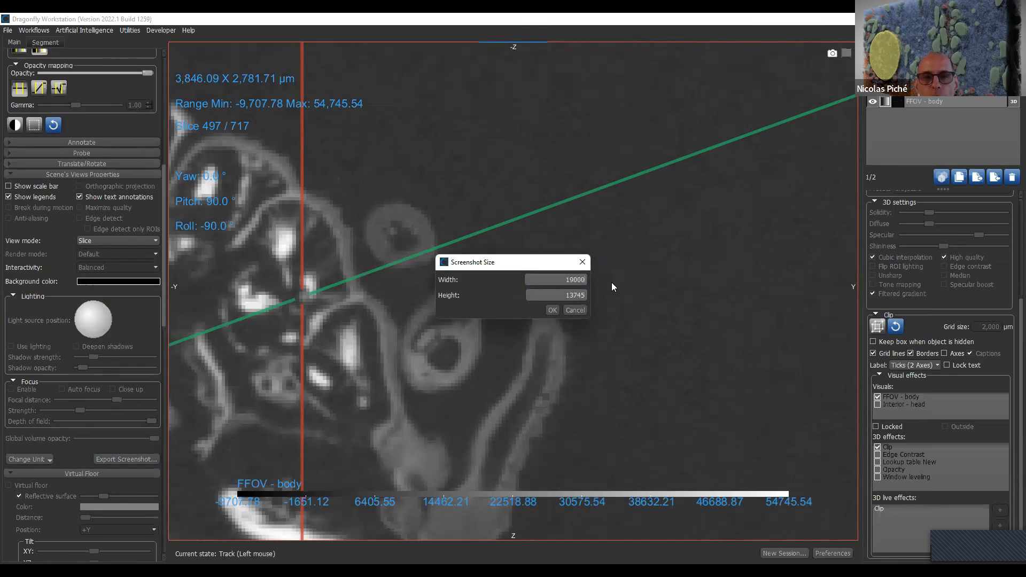
{"action": "left_click", "coordinate": [551, 309]}
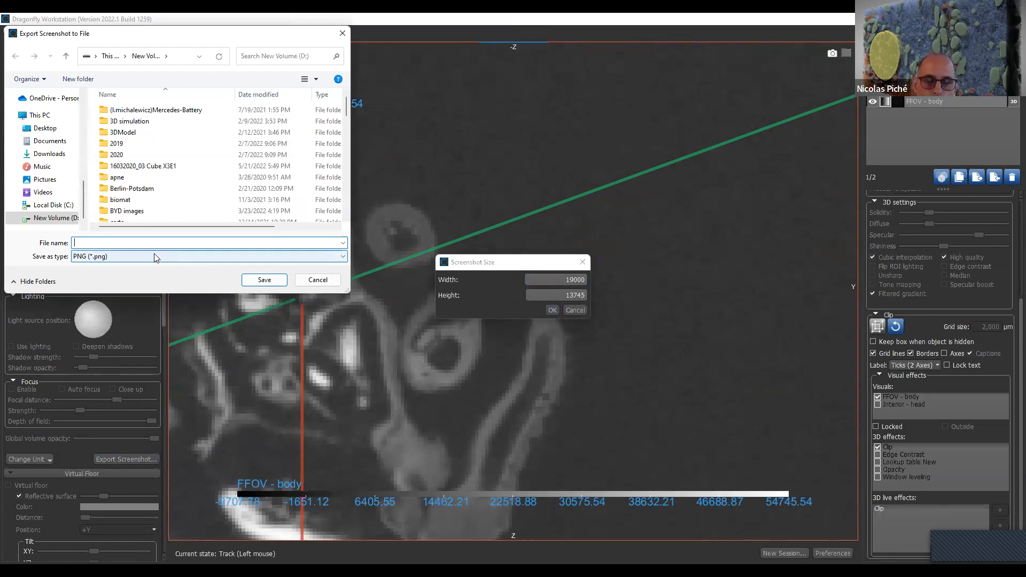
- Name the screenshot file t, review the available image formats with PNG kept, and cancel the export
{"action": "type", "text": "t"}
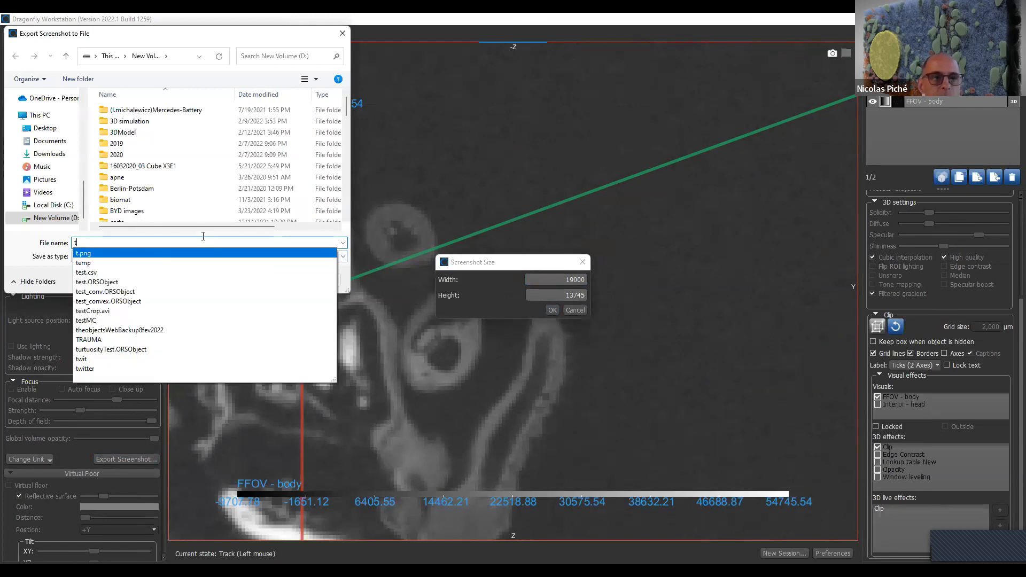
{"action": "left_click", "coordinate": [52, 259]}
{"action": "left_click", "coordinate": [344, 257]}
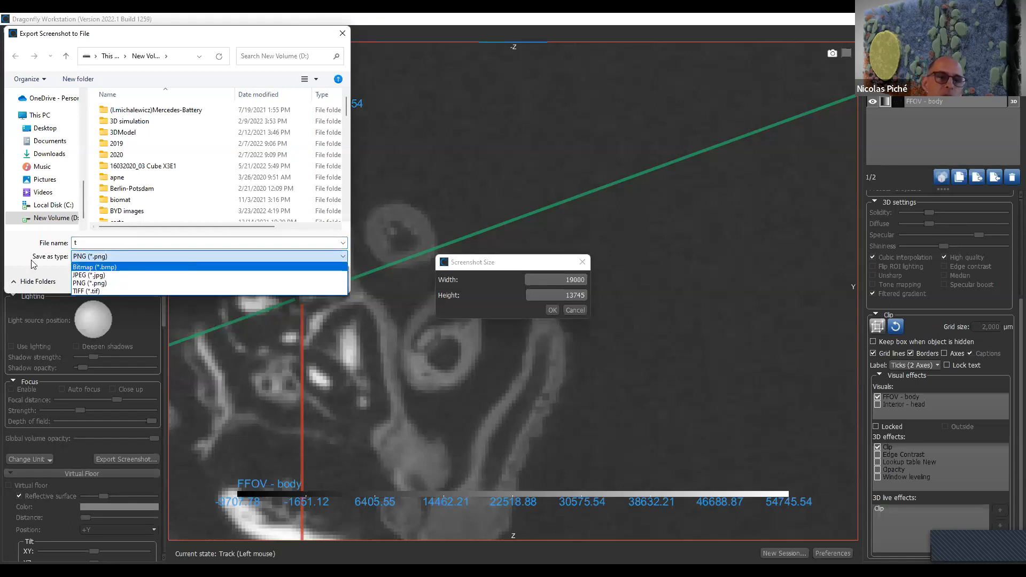
{"action": "left_click", "coordinate": [99, 257]}
{"action": "left_click", "coordinate": [100, 257]}
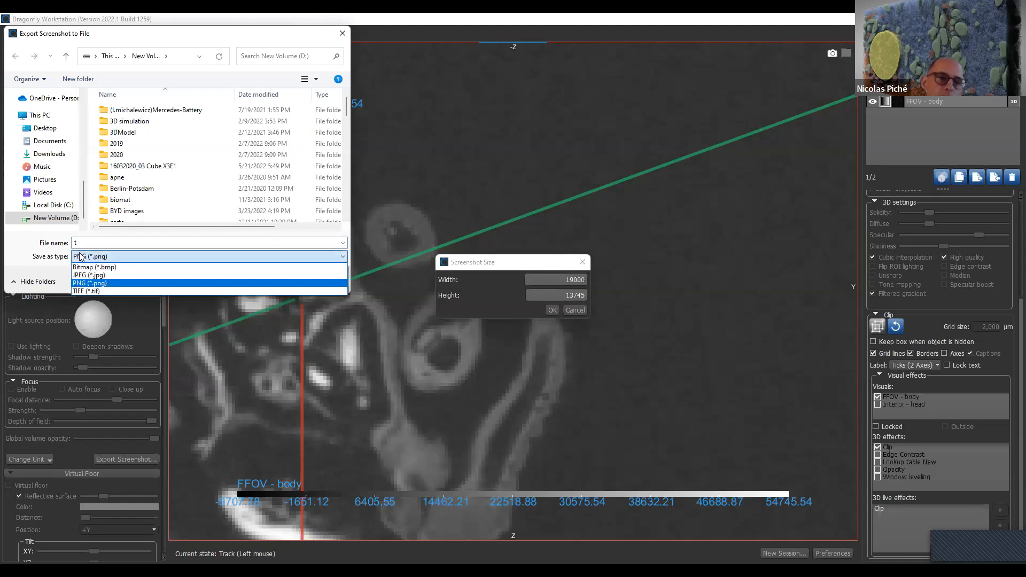
{"action": "left_click", "coordinate": [27, 250]}
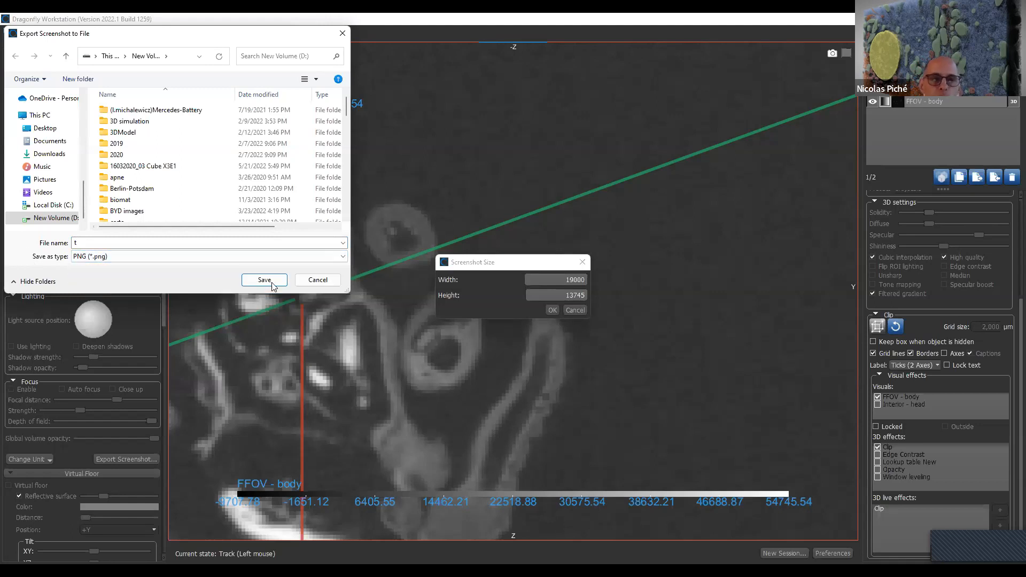
{"action": "left_click", "coordinate": [325, 281]}
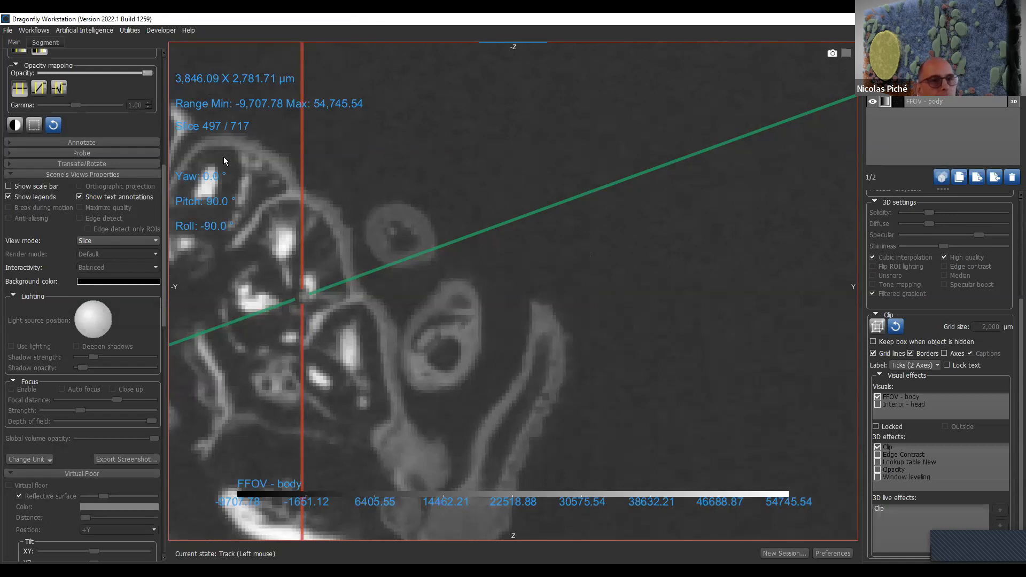
- Zoom out the maximized YZ slice view to show more of the specimen around the head
{"action": "scroll", "coordinate": [522, 415], "scroll_direction": "down", "scroll_amount": 3}
{"action": "middle_click_drag", "start_coordinate": [551, 348], "coordinate": [574, 293]}
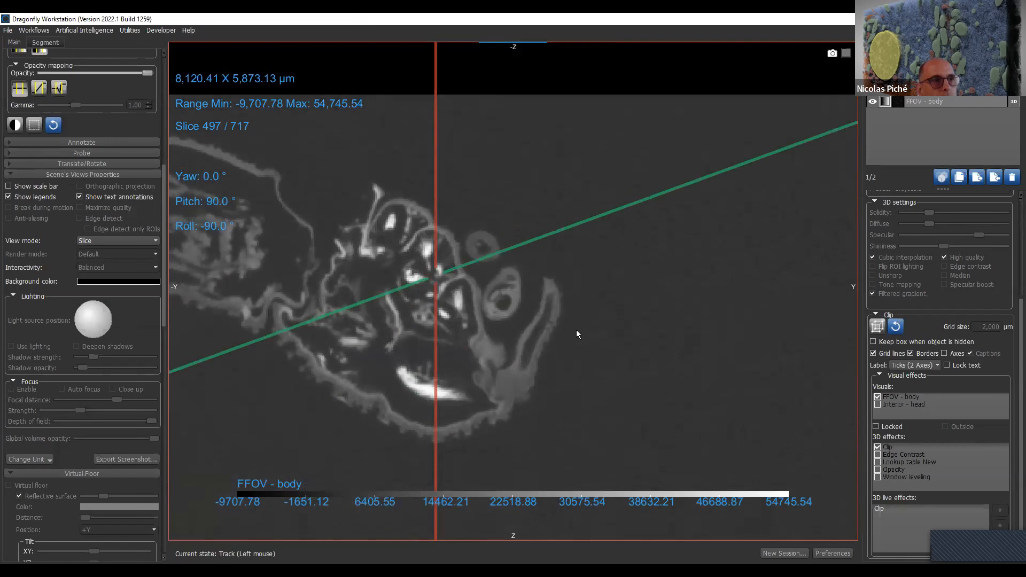
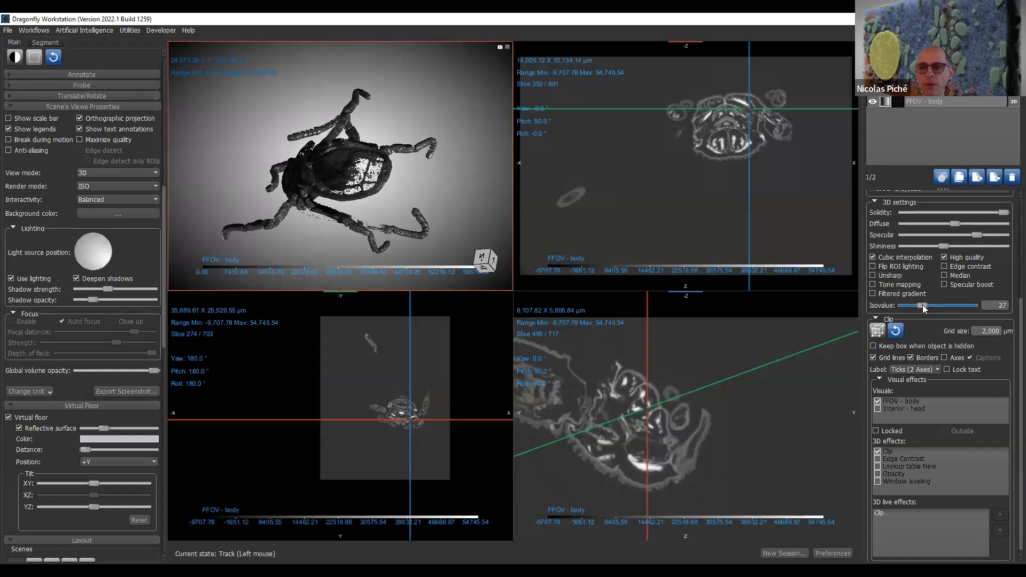
- Try an isovalue of 57 on the FFOV - body isosurface, set it to 25, and turn off lighting in the 3D view
{"action": "left_click", "coordinate": [952, 304]}
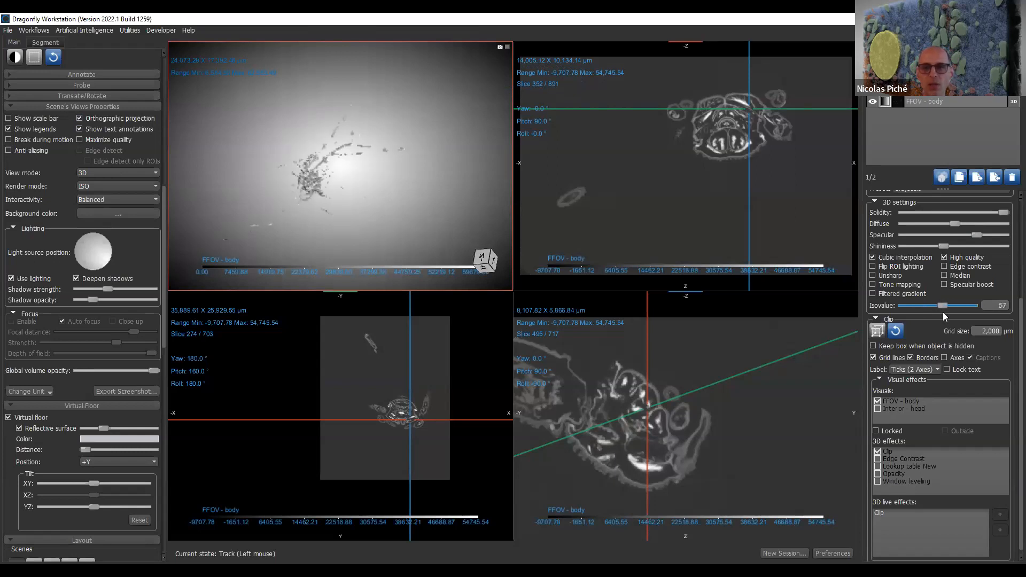
{"action": "left_click", "coordinate": [920, 315]}
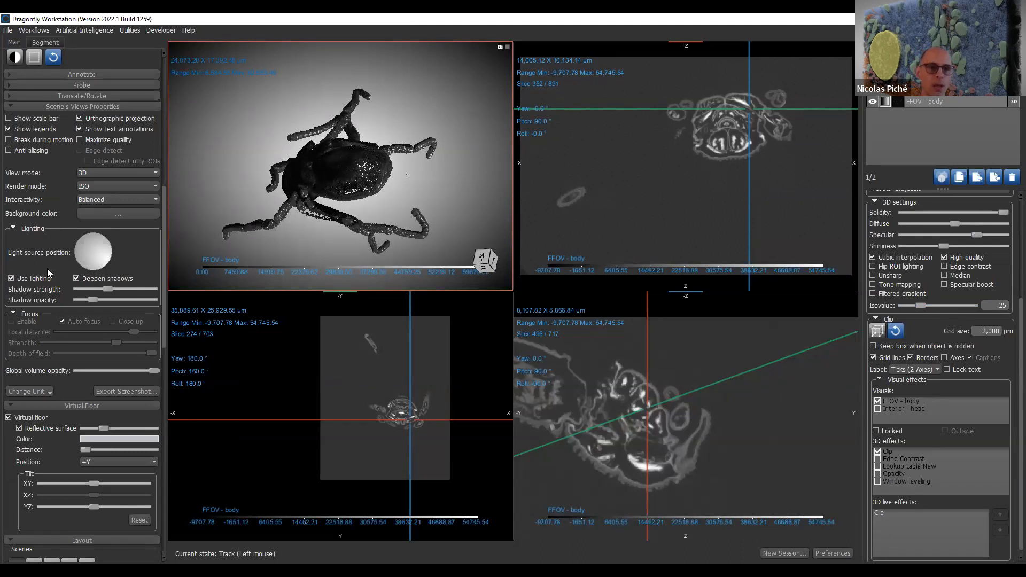
{"action": "left_click", "coordinate": [21, 280]}
{"action": "left_click_drag", "start_coordinate": [426, 174], "coordinate": [305, 123]}
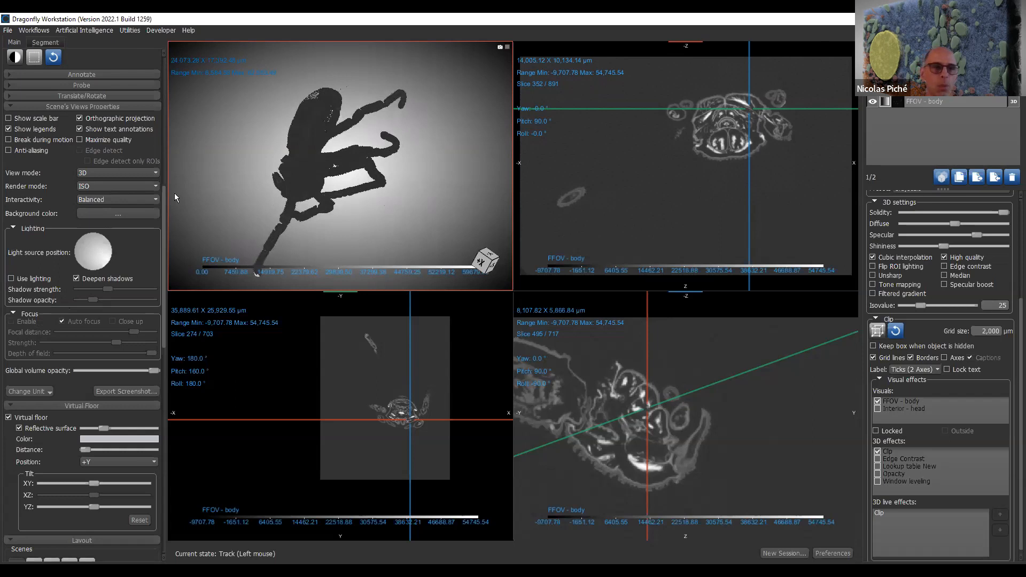
- Switch the 3D view's render mode to Default, inspect the specimen with its reflection, and turn off the virtual floor
{"action": "left_click", "coordinate": [112, 190]}
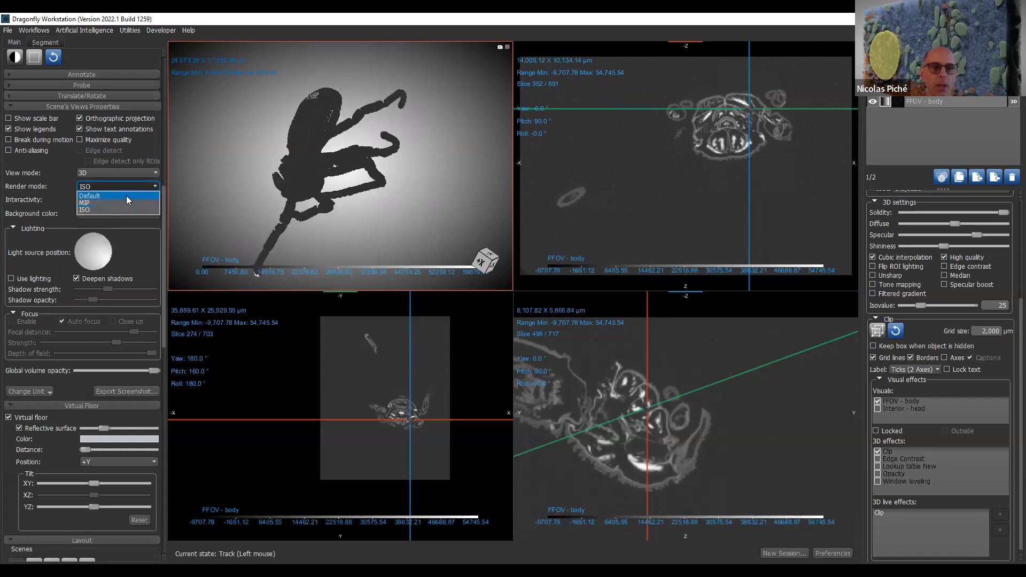
{"action": "left_click", "coordinate": [126, 196]}
{"action": "left_click_drag", "start_coordinate": [414, 197], "coordinate": [288, 236]}
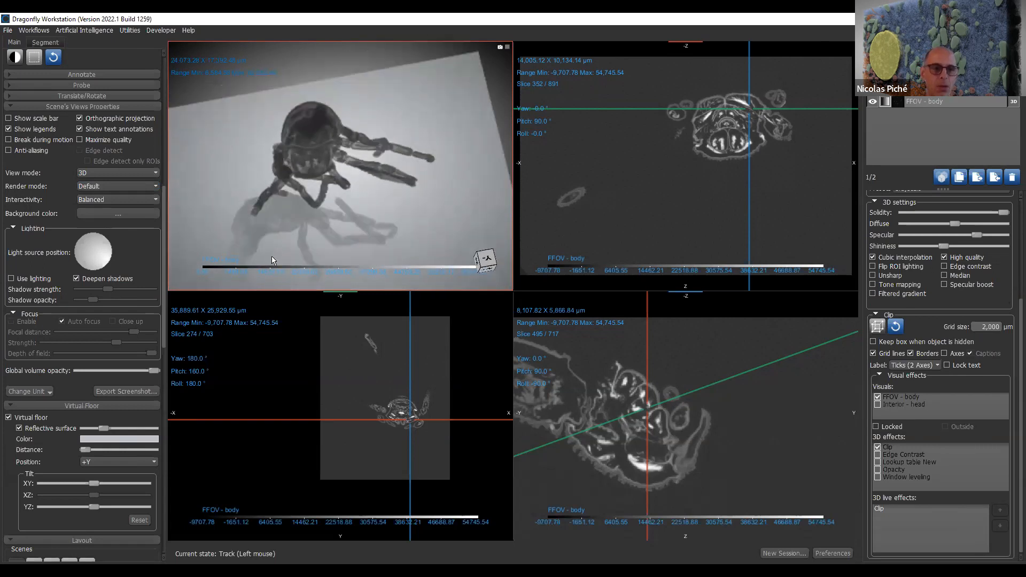
{"action": "middle_click_drag", "start_coordinate": [404, 222], "coordinate": [411, 185]}
{"action": "left_click_drag", "start_coordinate": [387, 197], "coordinate": [368, 173]}
{"action": "middle_click_drag", "start_coordinate": [379, 214], "coordinate": [376, 201]}
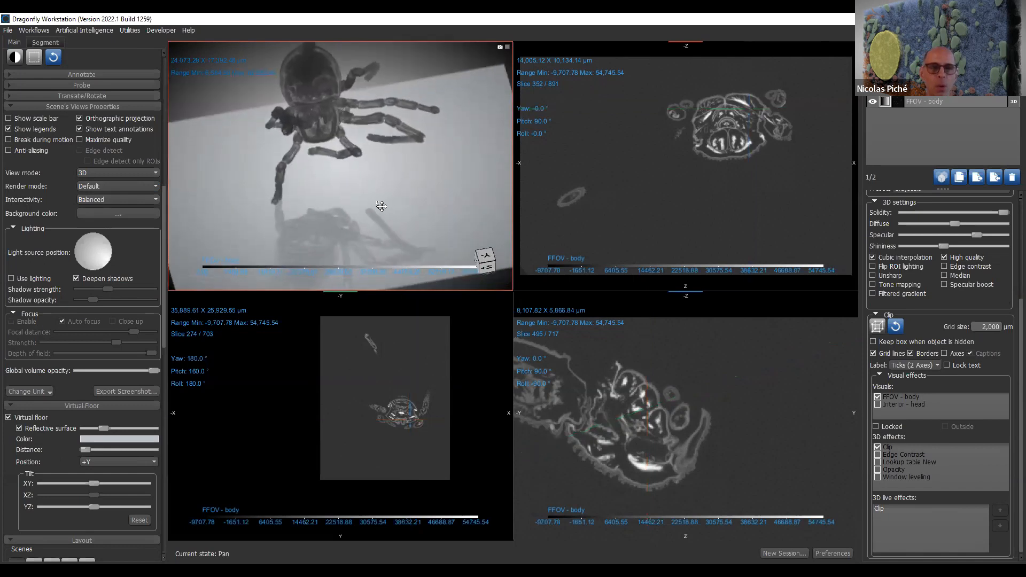
{"action": "left_click", "coordinate": [39, 415]}
{"action": "left_click", "coordinate": [47, 406]}
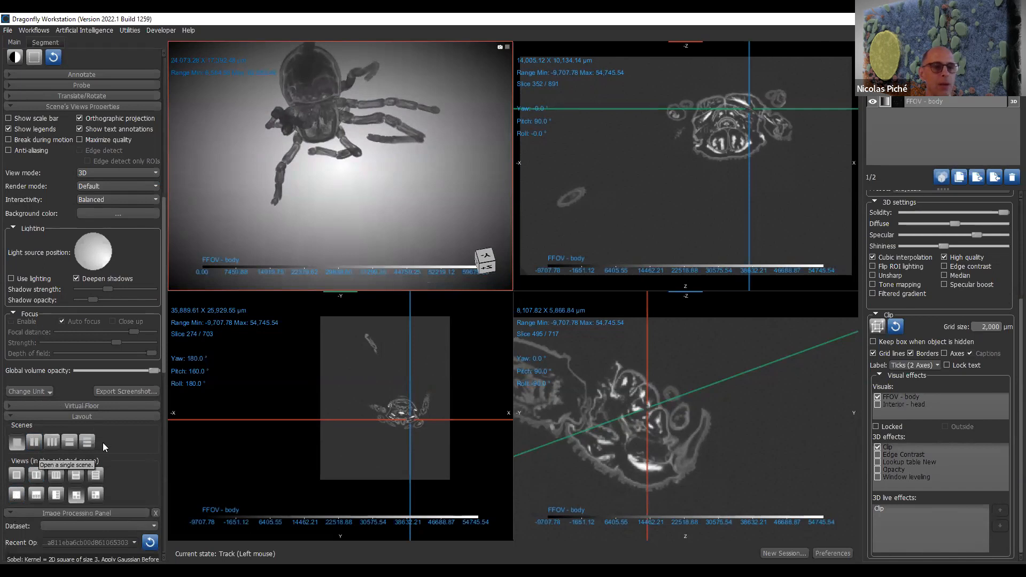
- Change the scene layout to one large 3D view above three slice views and rotate the specimen
{"action": "scroll", "coordinate": [103, 442], "scroll_direction": "down", "scroll_amount": 1}
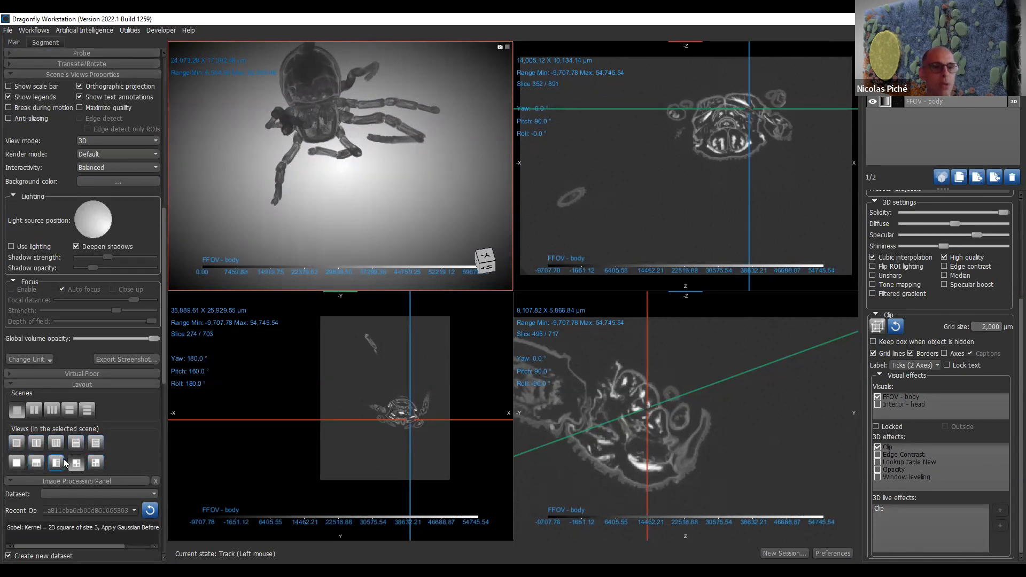
{"action": "left_click", "coordinate": [43, 467]}
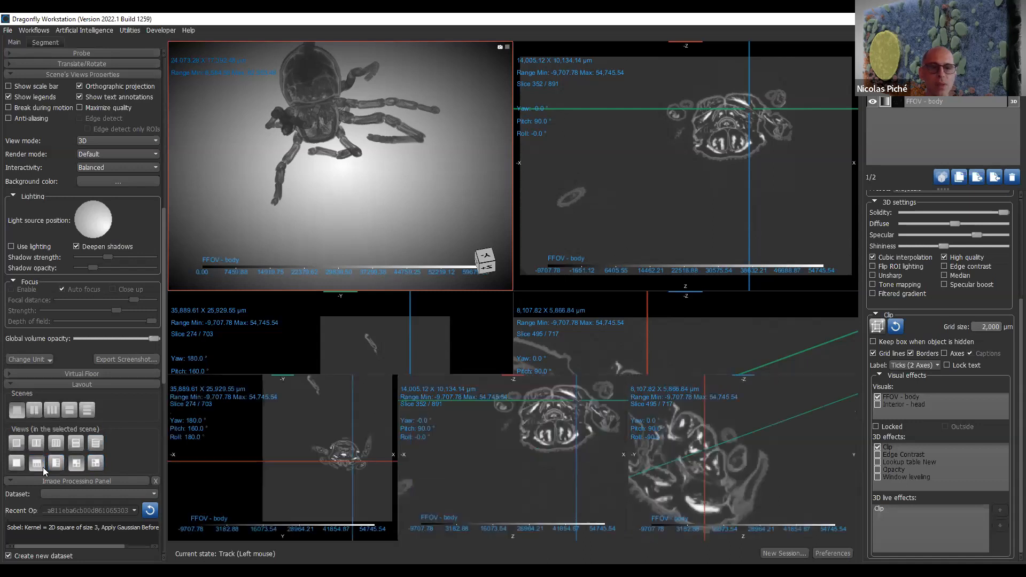
{"action": "left_click_drag", "start_coordinate": [576, 220], "coordinate": [285, 161]}
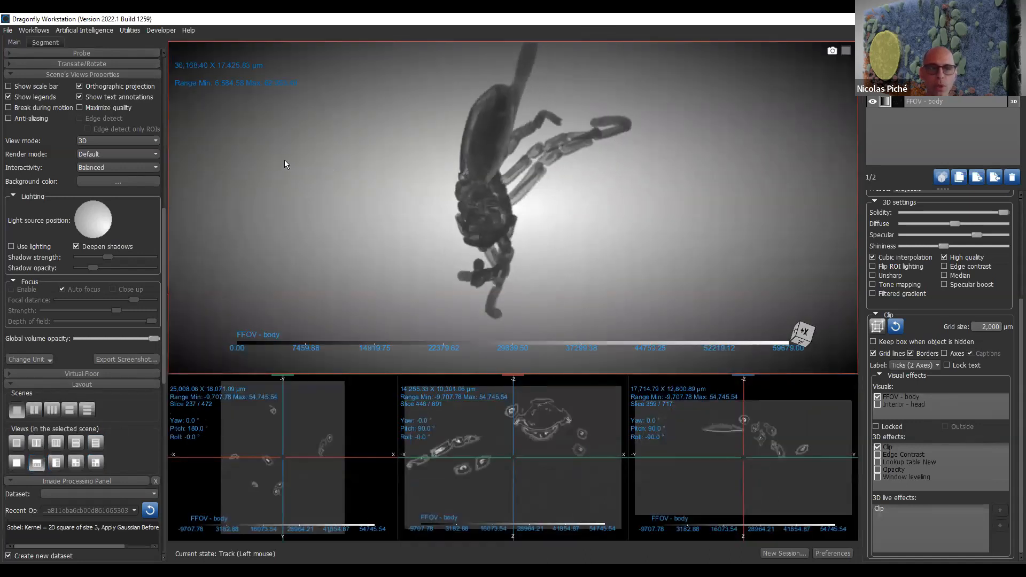
{"action": "mouse_move", "coordinate": [653, 218]}
{"action": "left_mouse_down"}
{"action": "mouse_move", "coordinate": [323, 204]}
{"action": "mouse_move", "coordinate": [645, 219]}
{"action": "mouse_move", "coordinate": [663, 230]}
{"action": "left_mouse_up"}
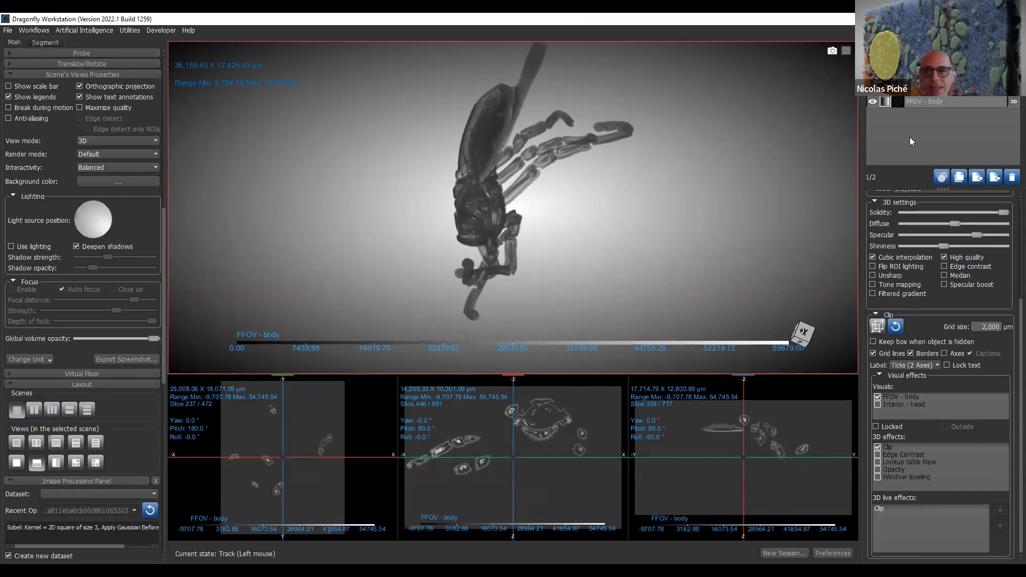
- Delete the Interior - head and FFOV - body datasets from the session
{"action": "left_click", "coordinate": [1011, 177]}
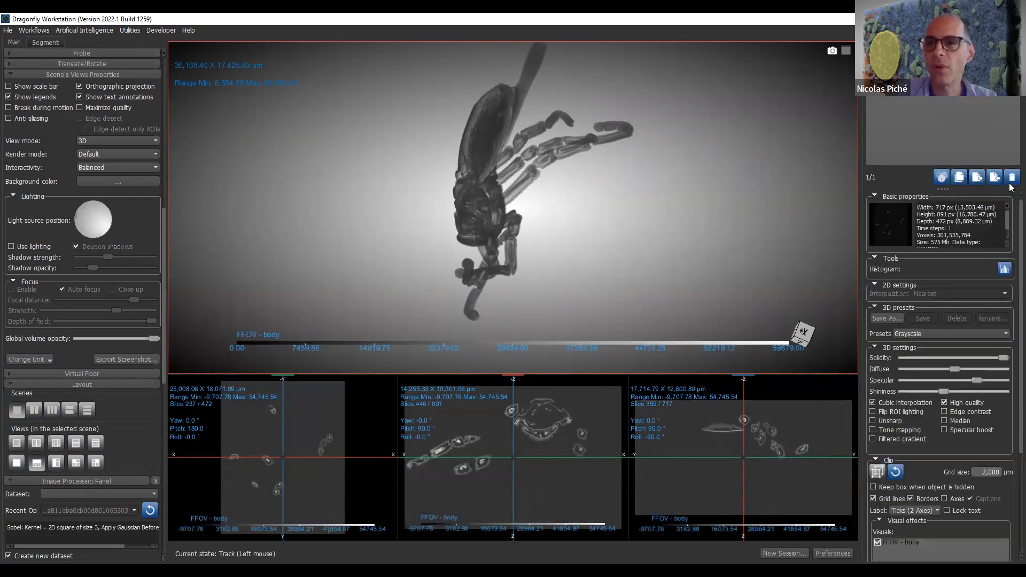
{"action": "left_click", "coordinate": [1011, 178]}
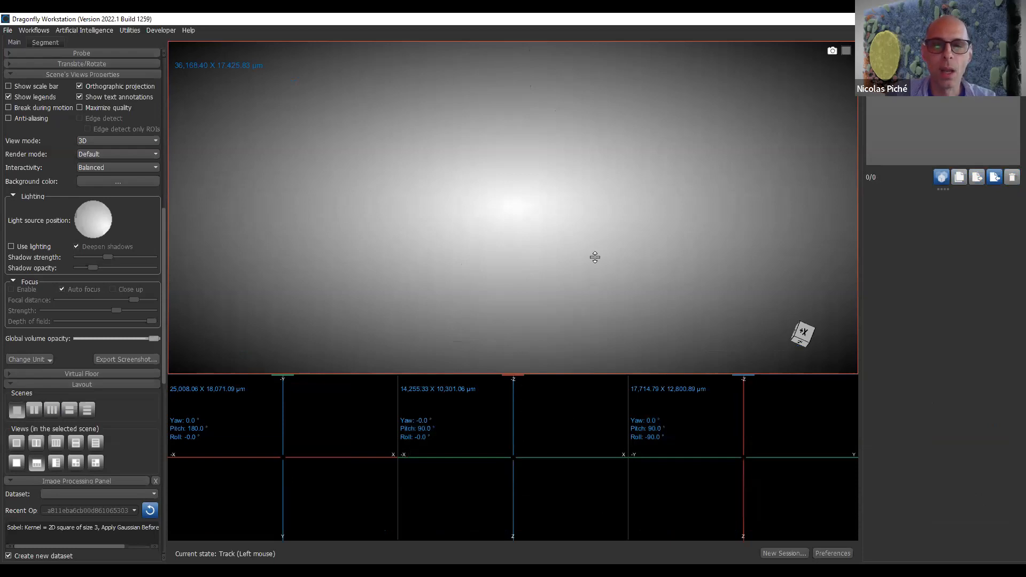
{"action": "left_click_drag", "start_coordinate": [594, 374], "coordinate": [593, 367]}
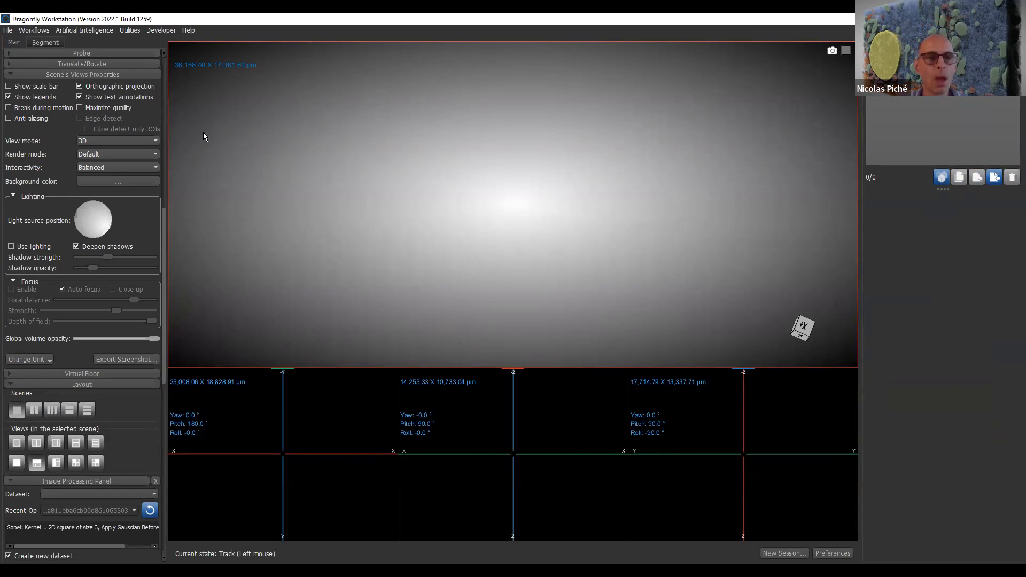
{"action": "left_click", "coordinate": [14, 31]}
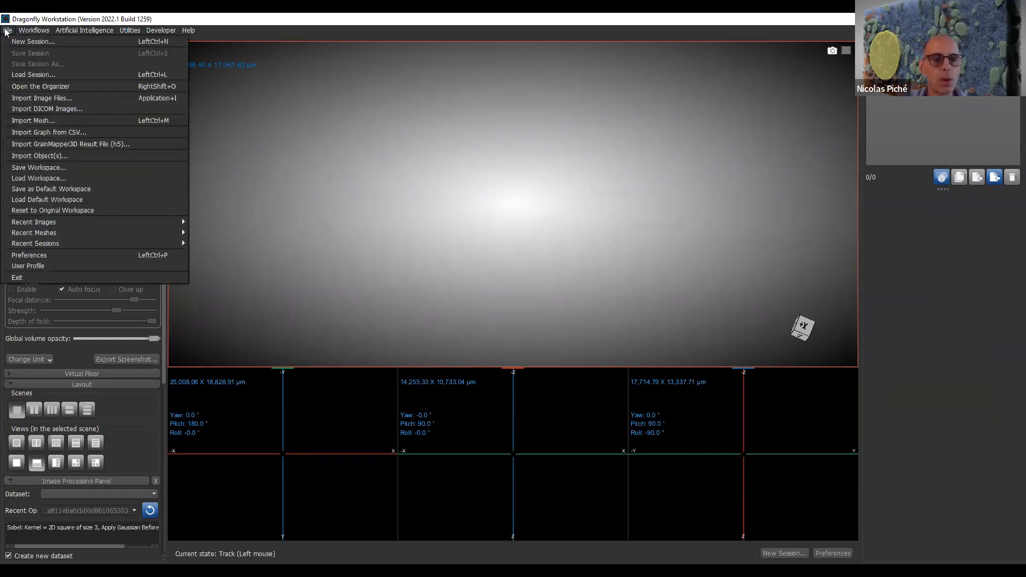
{"action": "left_click", "coordinate": [701, 24]}
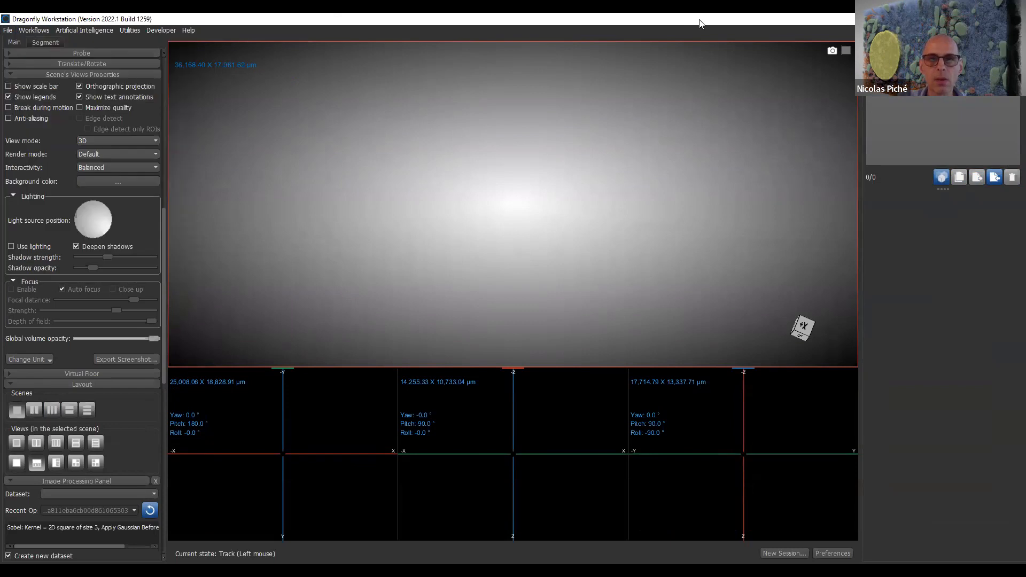
- Load the Fiber (Cropped) dataset, adjust its 3D window leveling to reveal the fibers, and return to the multi-view layout
{"action": "left_click", "coordinate": [989, 19]}
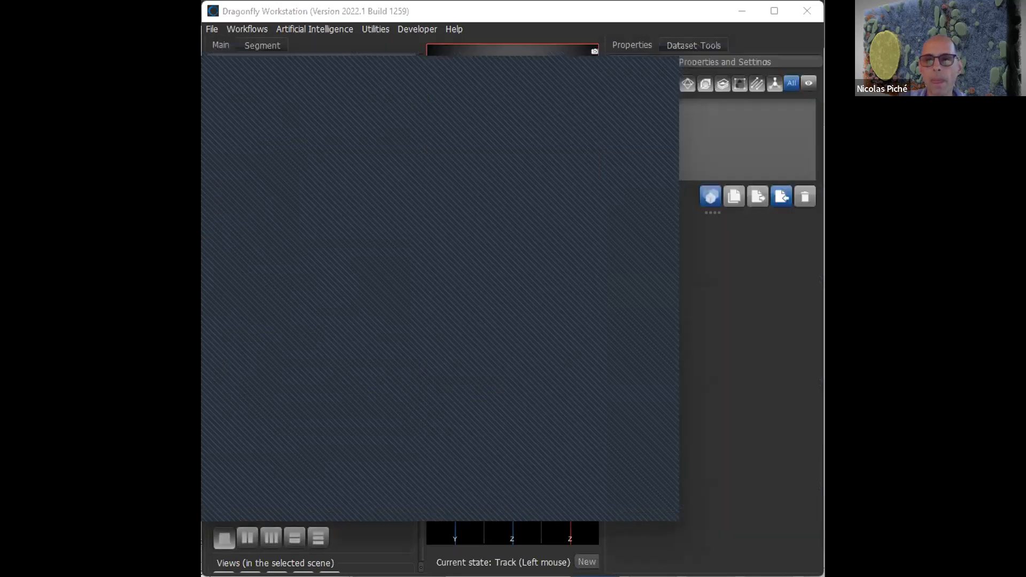
{"action": "left_click", "coordinate": [771, 10]}
{"action": "left_click_drag", "start_coordinate": [224, 176], "coordinate": [419, 232]}
{"action": "scroll", "coordinate": [621, 304], "scroll_direction": "up", "scroll_amount": 5}
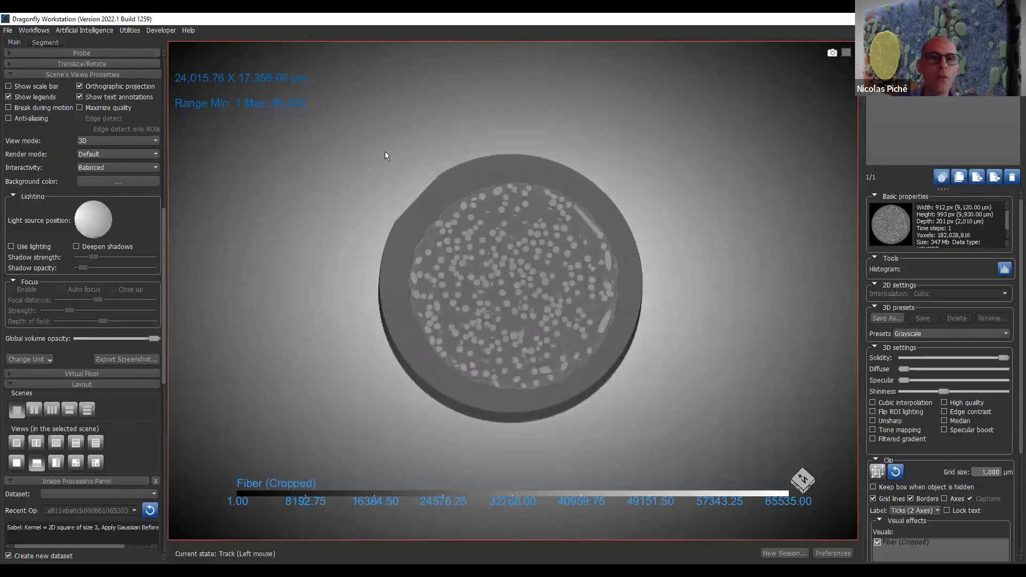
{"action": "left_click_drag", "start_coordinate": [289, 110], "coordinate": [210, 233]}
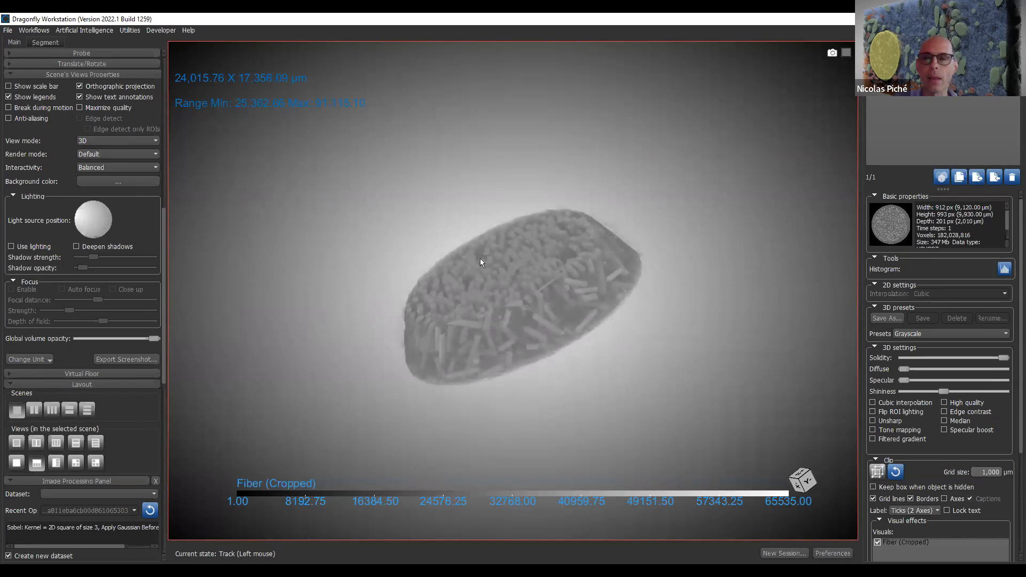
{"action": "double_click", "coordinate": [372, 158]}
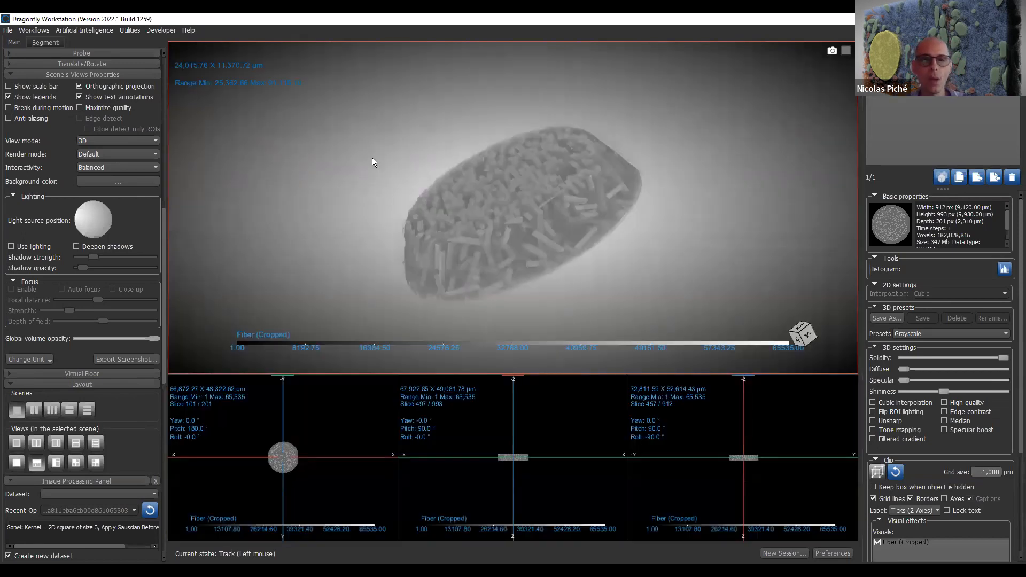
- Switch the scene to the layout with four equal views and enlarge the fiber cross-sections in the XY slice view
{"action": "left_click", "coordinate": [81, 461]}
{"action": "right_click_drag", "start_coordinate": [440, 335], "coordinate": [442, 423]}
{"action": "middle_click_drag", "start_coordinate": [334, 423], "coordinate": [408, 382]}
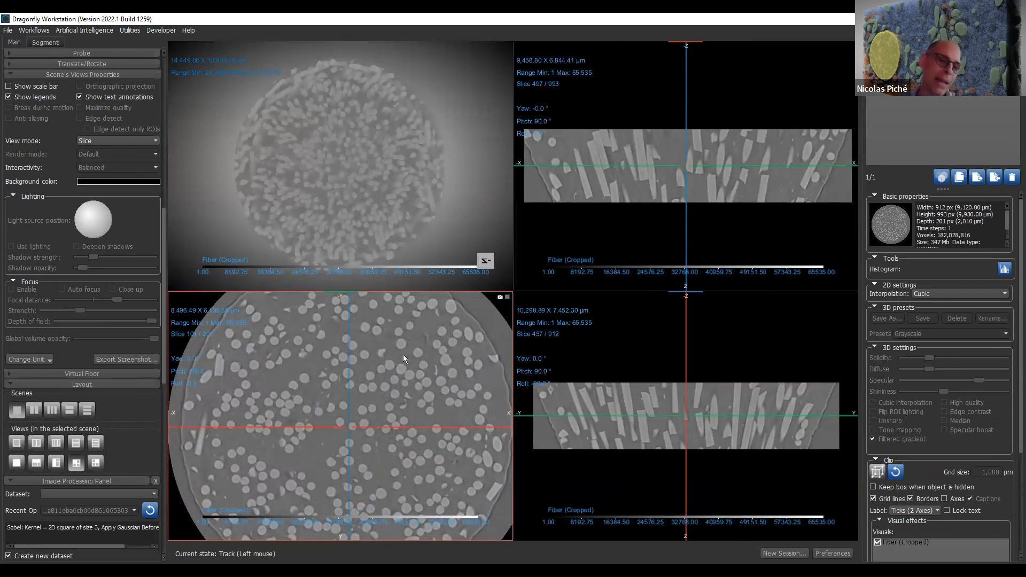
{"action": "right_click_drag", "start_coordinate": [414, 341], "coordinate": [435, 405]}
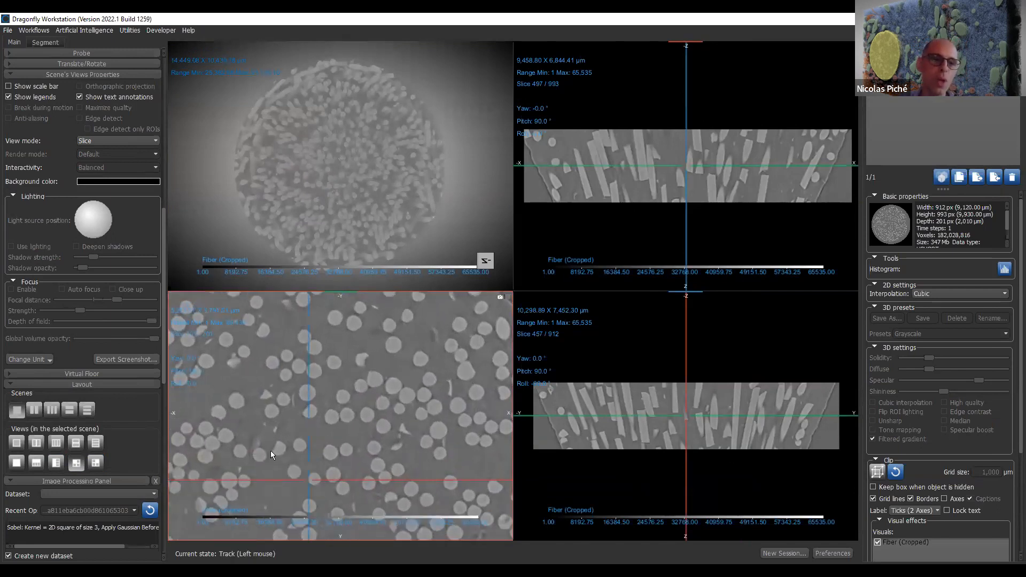
- Add a cylinder shape, center it on a fiber in the XY slice view, and reduce its radius to about 171 µm
{"action": "left_click_drag", "start_coordinate": [164, 370], "coordinate": [175, 486]}
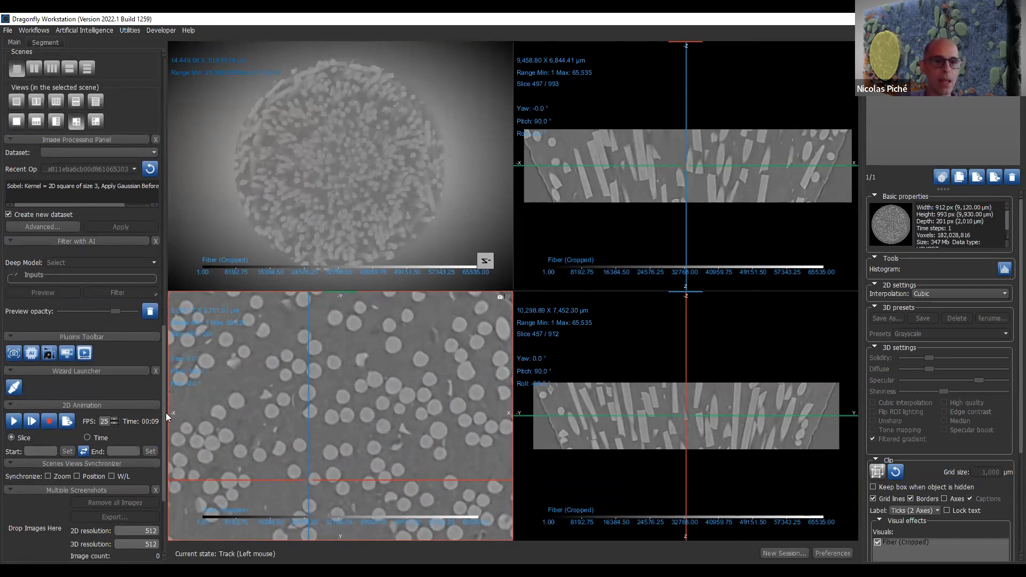
{"action": "scroll", "coordinate": [160, 487], "scroll_direction": "down", "scroll_amount": 3}
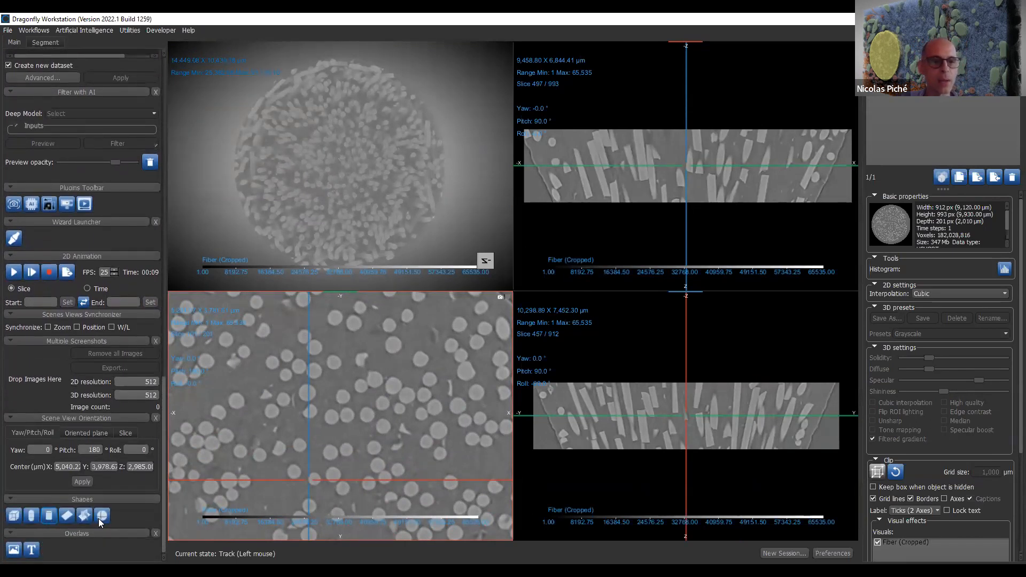
{"action": "left_click", "coordinate": [48, 515]}
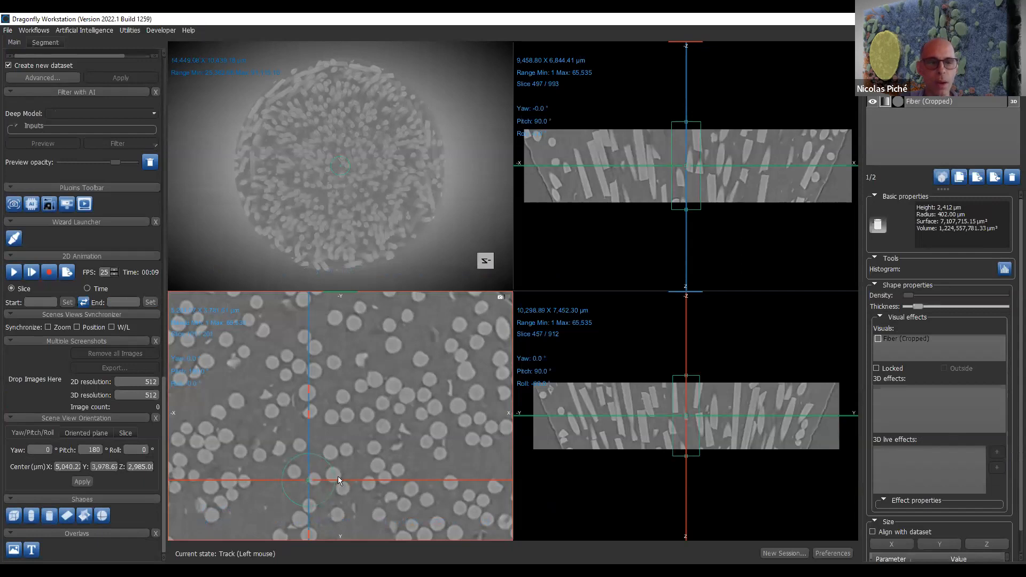
{"action": "left_click_drag", "start_coordinate": [364, 480], "coordinate": [364, 454]}
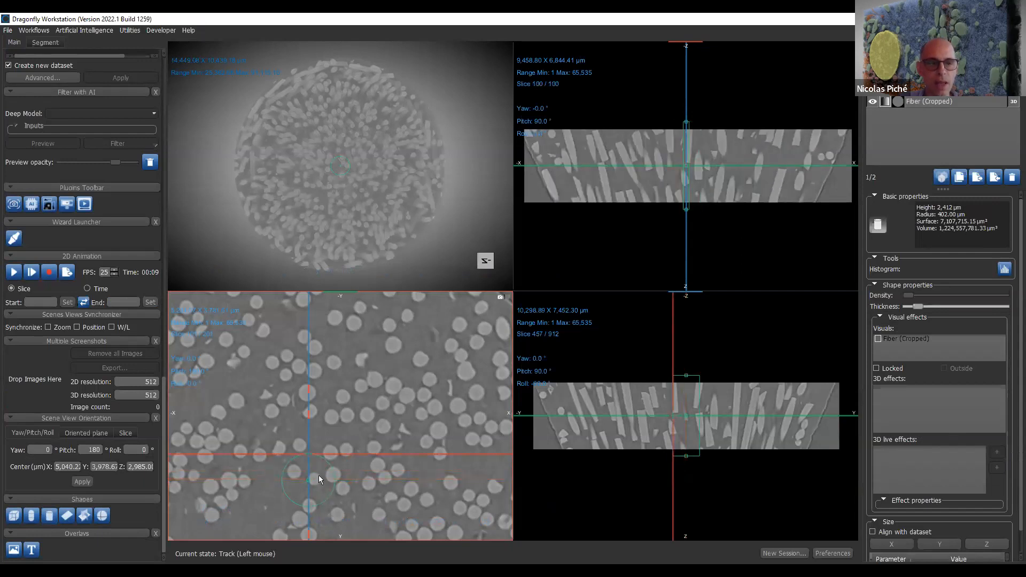
{"action": "left_click_drag", "start_coordinate": [309, 474], "coordinate": [333, 455]}
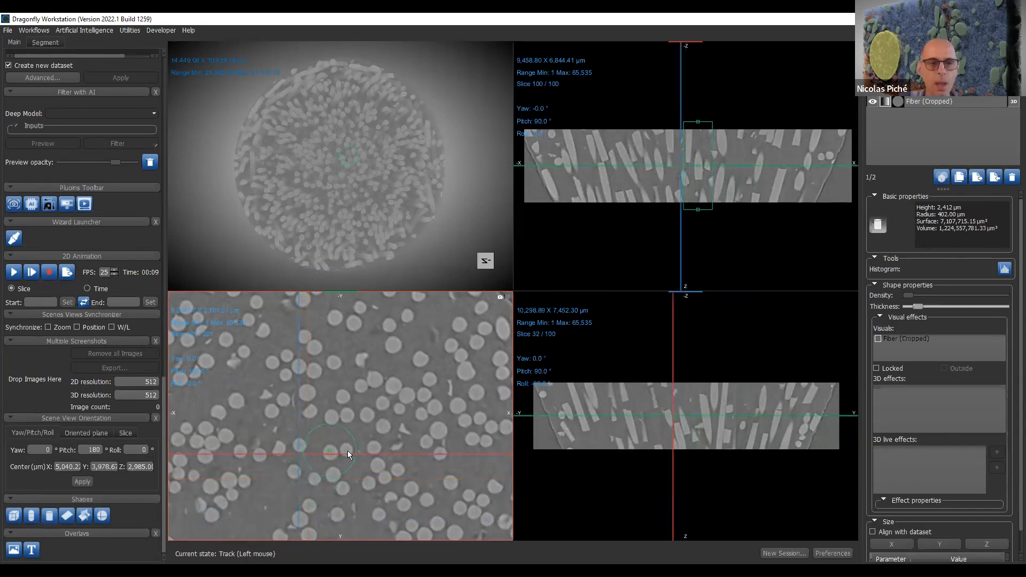
{"action": "left_click_drag", "start_coordinate": [352, 464], "coordinate": [341, 452]}
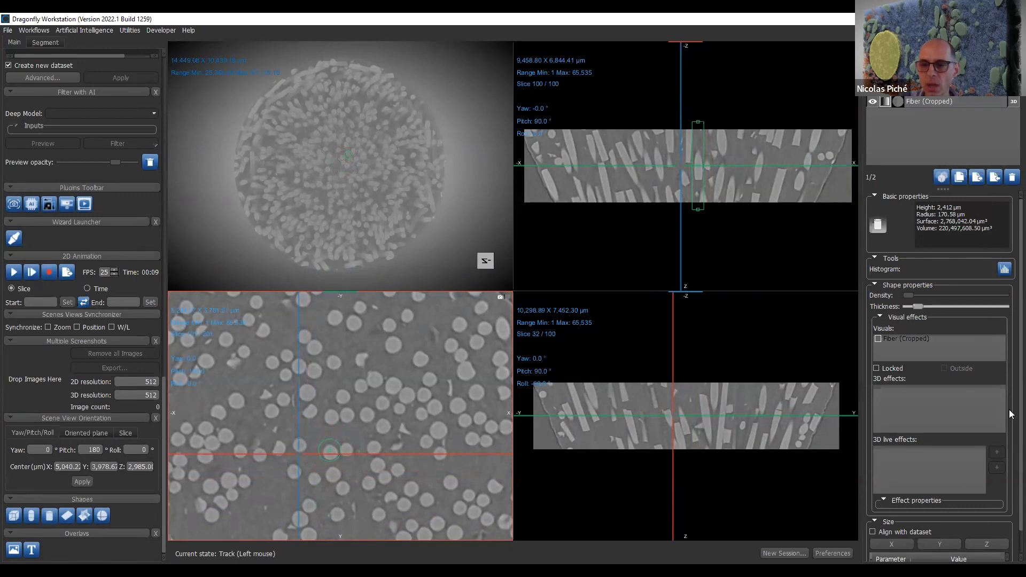
- Change the 3D view's view mode to Non planar 2D view to show the dataset unrolled along the cylinder
{"action": "scroll", "coordinate": [1010, 532], "scroll_direction": "down", "scroll_amount": 2}
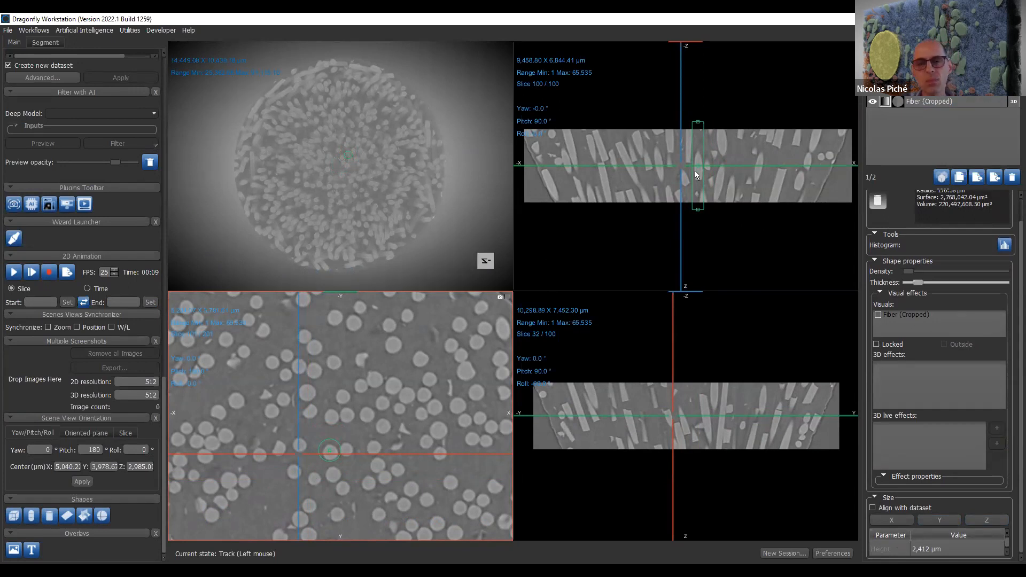
{"action": "left_click", "coordinate": [620, 345]}
{"action": "left_click", "coordinate": [463, 229]}
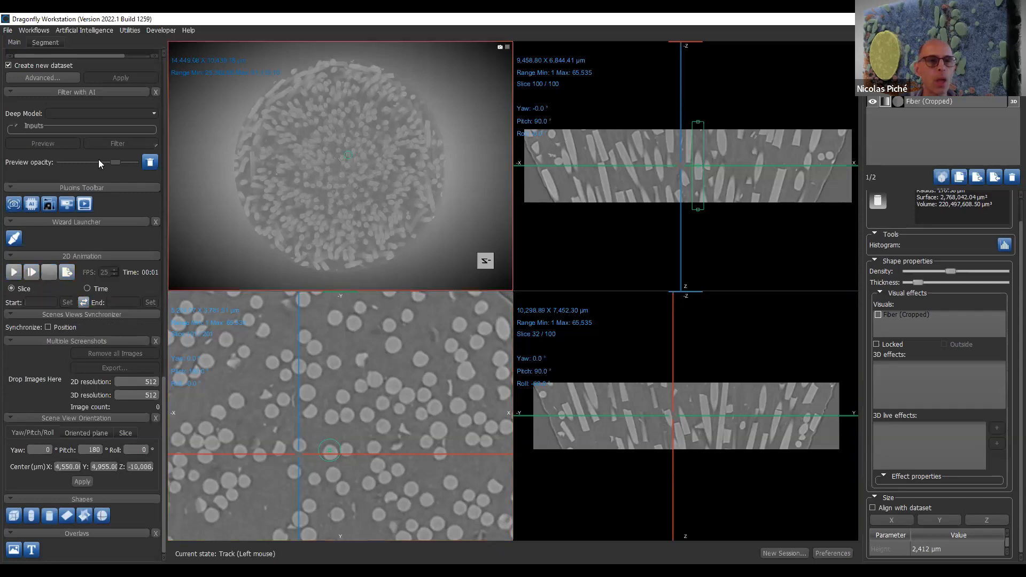
{"action": "mouse_move", "coordinate": [162, 406]}
{"action": "left_mouse_down"}
{"action": "mouse_move", "coordinate": [203, 264]}
{"action": "mouse_move", "coordinate": [203, 237]}
{"action": "mouse_move", "coordinate": [181, 197]}
{"action": "left_mouse_up"}
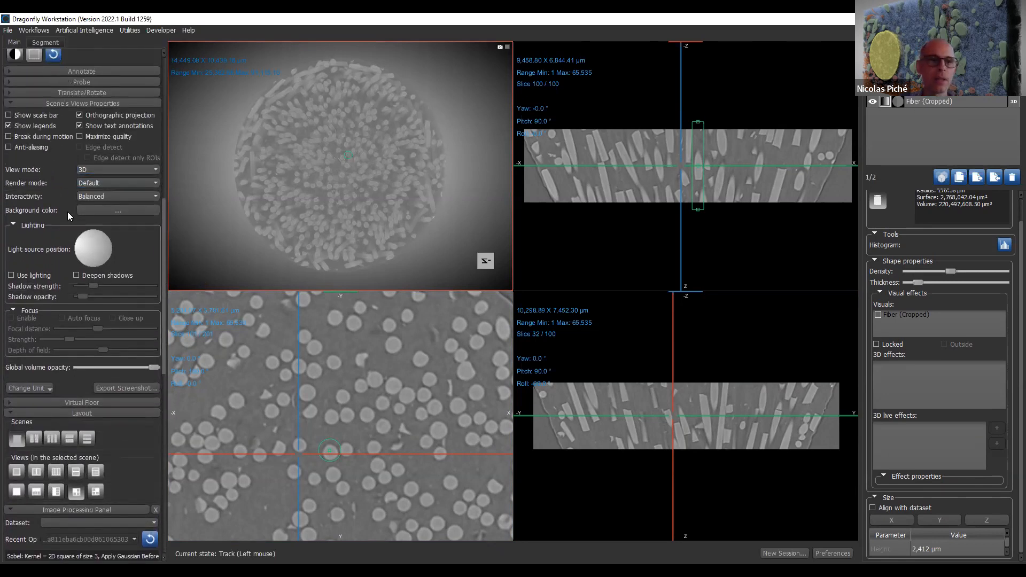
{"action": "left_click", "coordinate": [123, 169]}
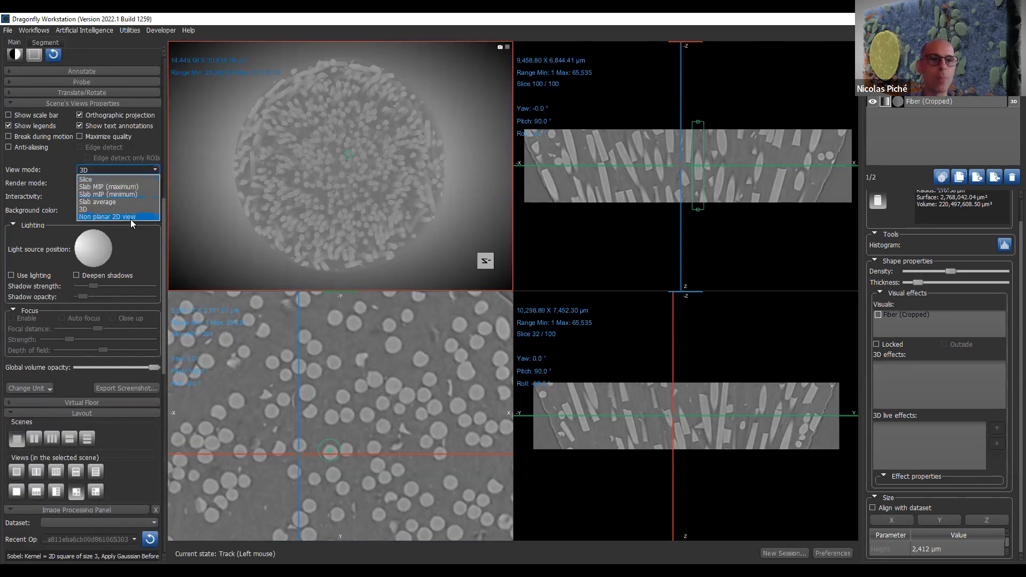
{"action": "left_click", "coordinate": [130, 216]}
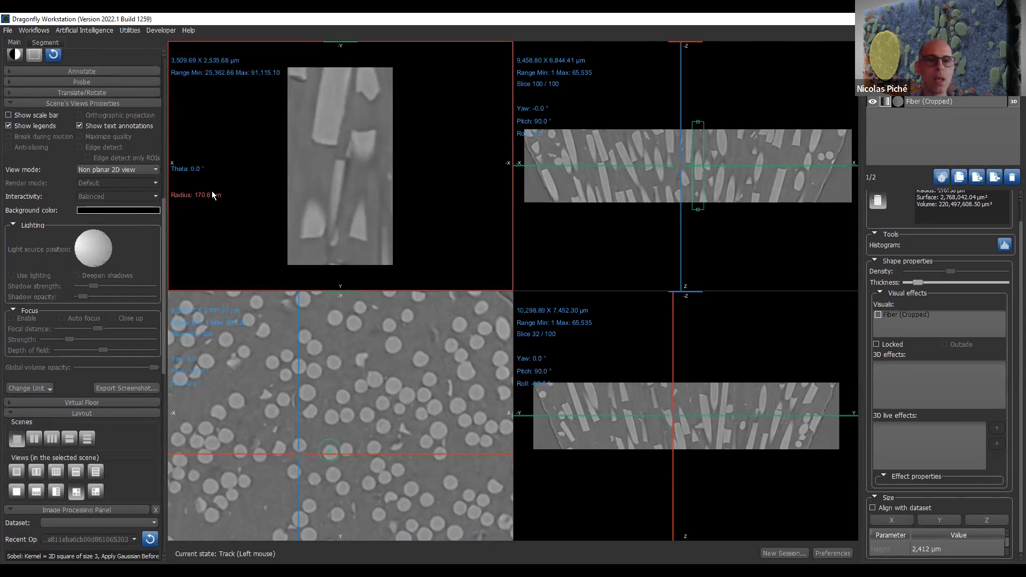
- Rotate the unrolled cylinder view to a theta of about 134° and reduce the cylinder's radius to about 73 µm
{"action": "left_click_drag", "start_coordinate": [201, 170], "coordinate": [327, 426]}
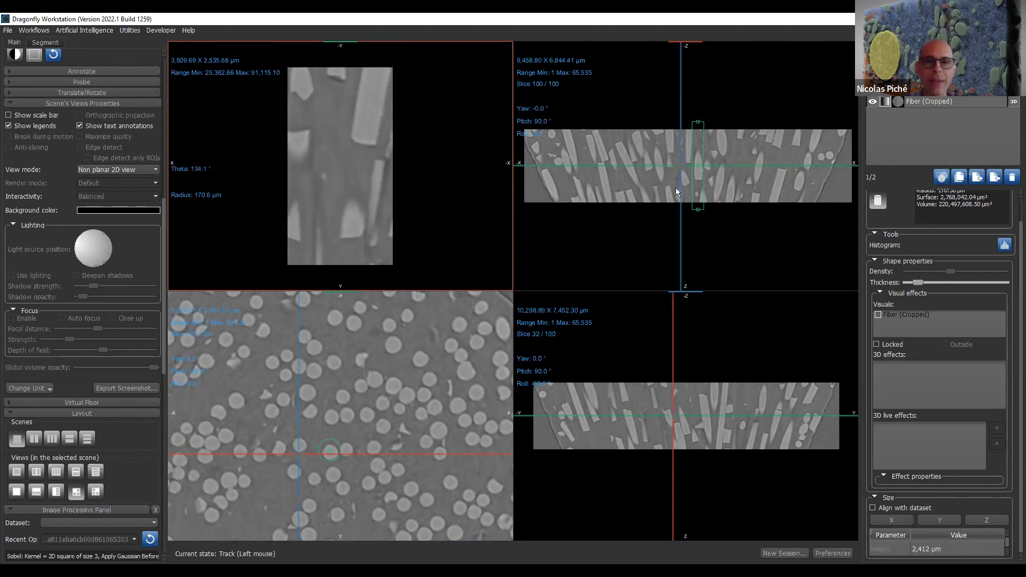
{"action": "left_click_drag", "start_coordinate": [701, 143], "coordinate": [703, 150]}
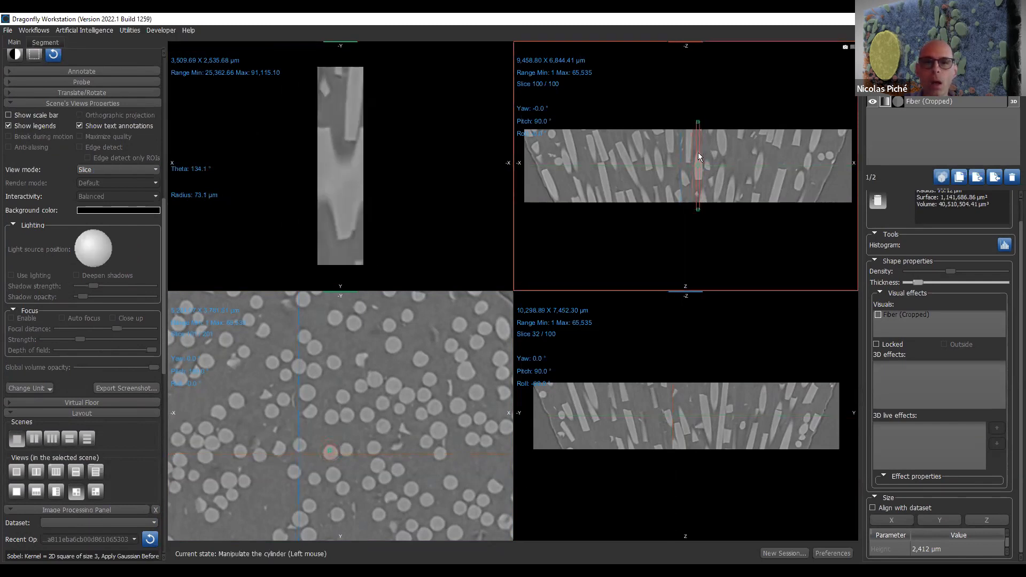
- Enlarge the fibers in the XZ slice view and widen the cylinder around one fiber to a radius of about 150 µm
{"action": "right_click_drag", "start_coordinate": [734, 120], "coordinate": [720, 323]}
{"action": "middle_click_drag", "start_coordinate": [760, 139], "coordinate": [810, 50]}
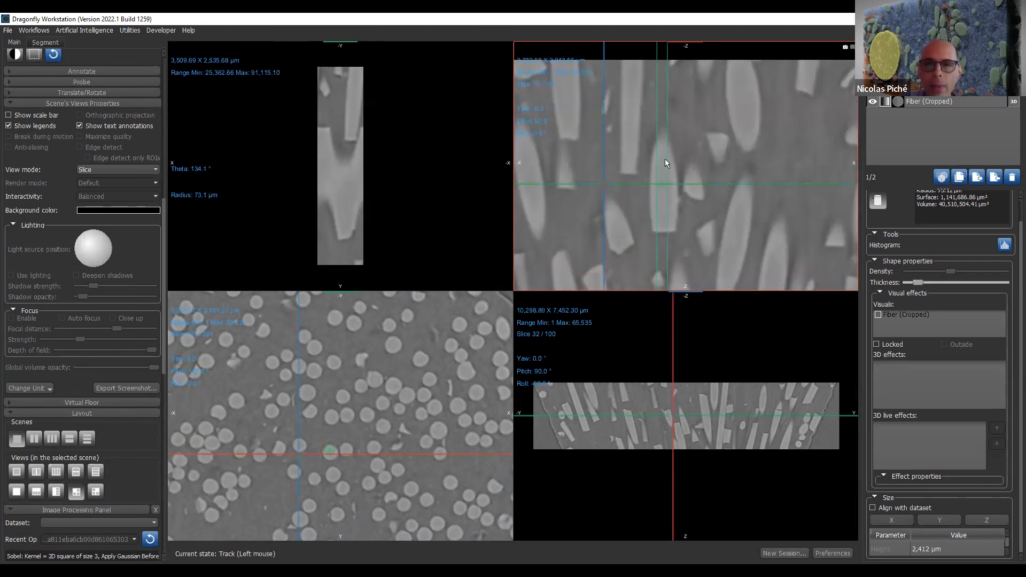
{"action": "left_click_drag", "start_coordinate": [695, 180], "coordinate": [665, 184]}
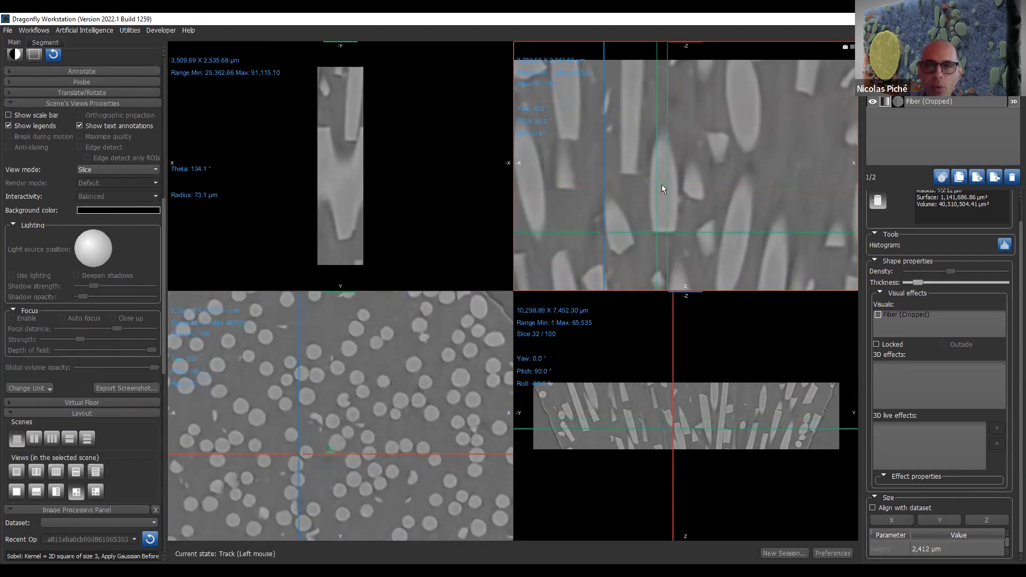
{"action": "left_click_drag", "start_coordinate": [663, 191], "coordinate": [673, 210]}
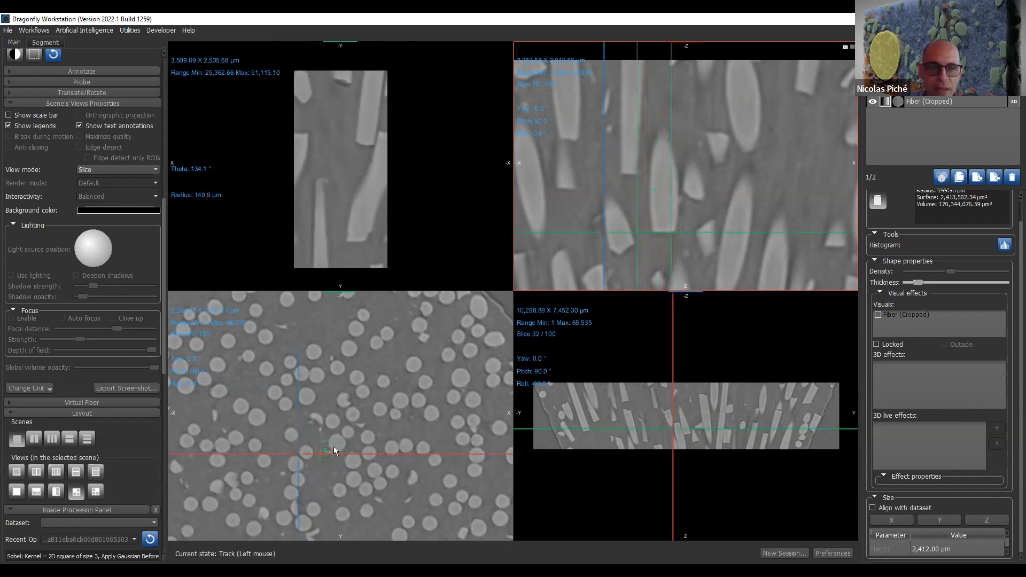
{"action": "left_click", "coordinate": [374, 399]}
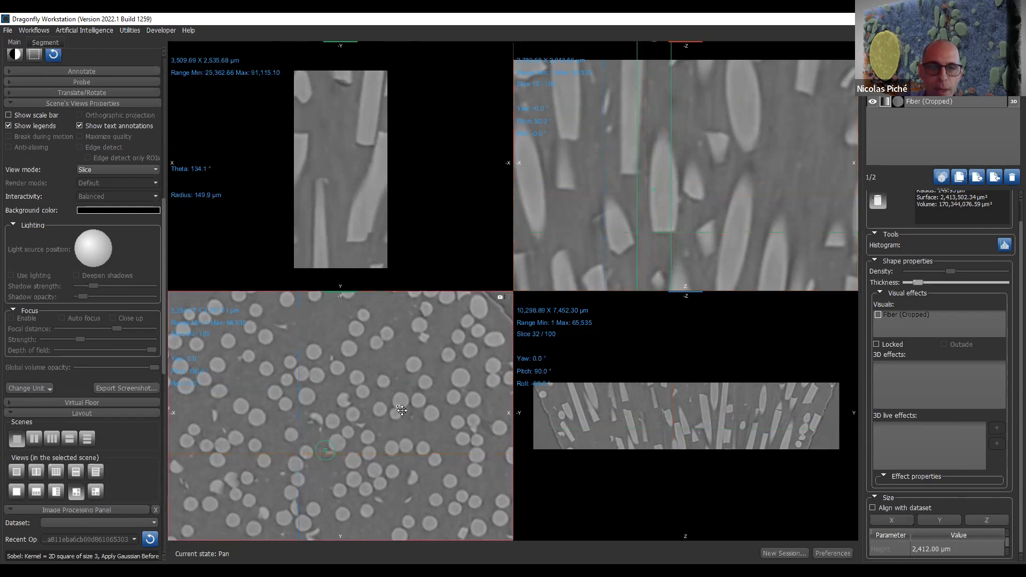
- Track points in the unrolled cylinder view and examine their matching locations in the enlarged XY and YZ slice views
{"action": "left_click_drag", "start_coordinate": [358, 156], "coordinate": [328, 188]}
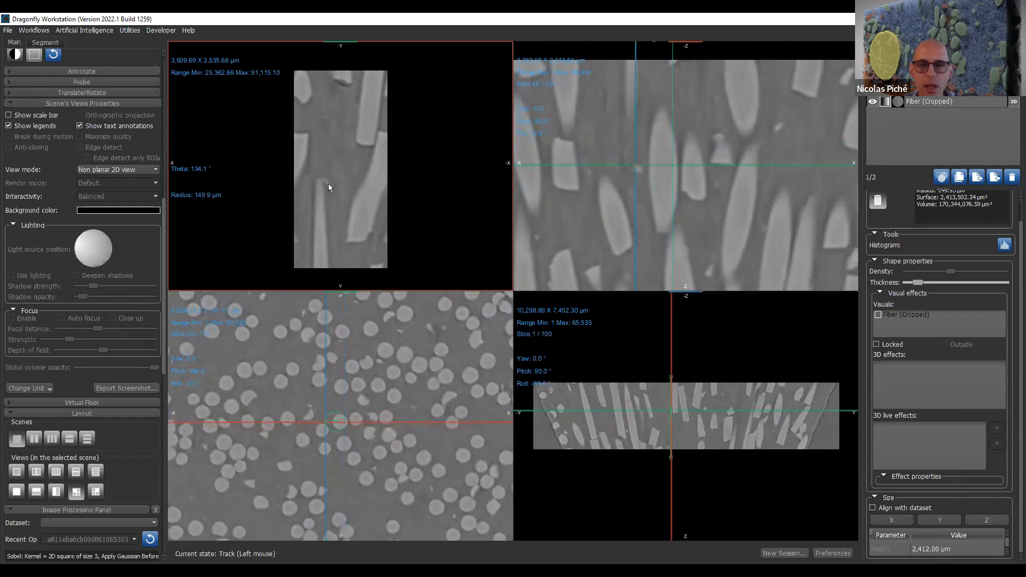
{"action": "right_click_drag", "start_coordinate": [374, 322], "coordinate": [389, 505]}
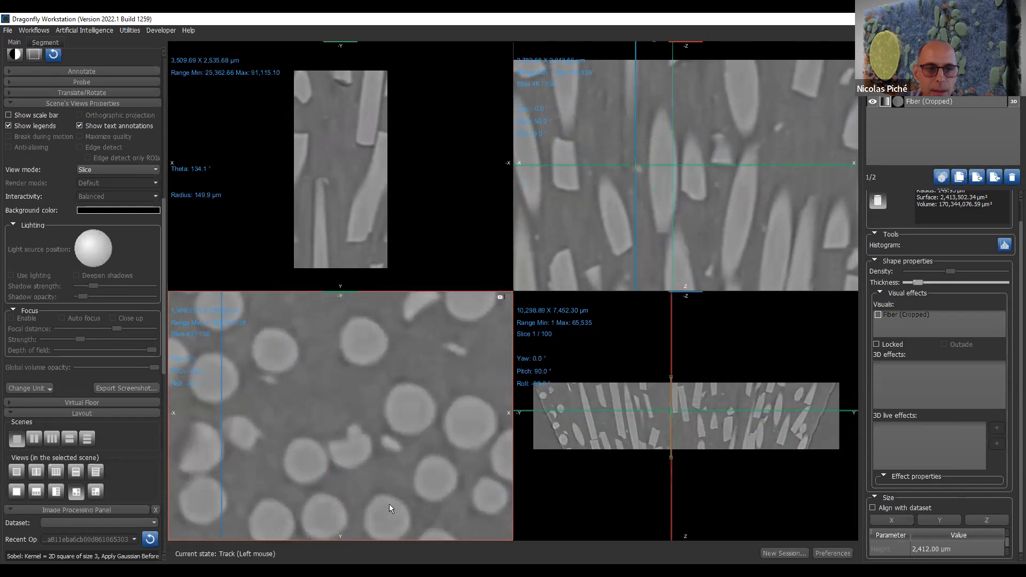
{"action": "middle_click_drag", "start_coordinate": [389, 504], "coordinate": [428, 296]}
{"action": "mouse_move", "coordinate": [718, 377]}
{"action": "right_mouse_down"}
{"action": "mouse_move", "coordinate": [735, 435]}
{"action": "mouse_move", "coordinate": [727, 322]}
{"action": "mouse_move", "coordinate": [743, 545]}
{"action": "right_mouse_up"}
{"action": "mouse_move", "coordinate": [769, 406]}
{"action": "middle_mouse_down"}
{"action": "mouse_move", "coordinate": [828, 371]}
{"action": "mouse_move", "coordinate": [892, 396]}
{"action": "middle_mouse_up"}
{"action": "middle_click_drag", "start_coordinate": [786, 473], "coordinate": [919, 465]}
{"action": "left_click_drag", "start_coordinate": [728, 436], "coordinate": [665, 396]}
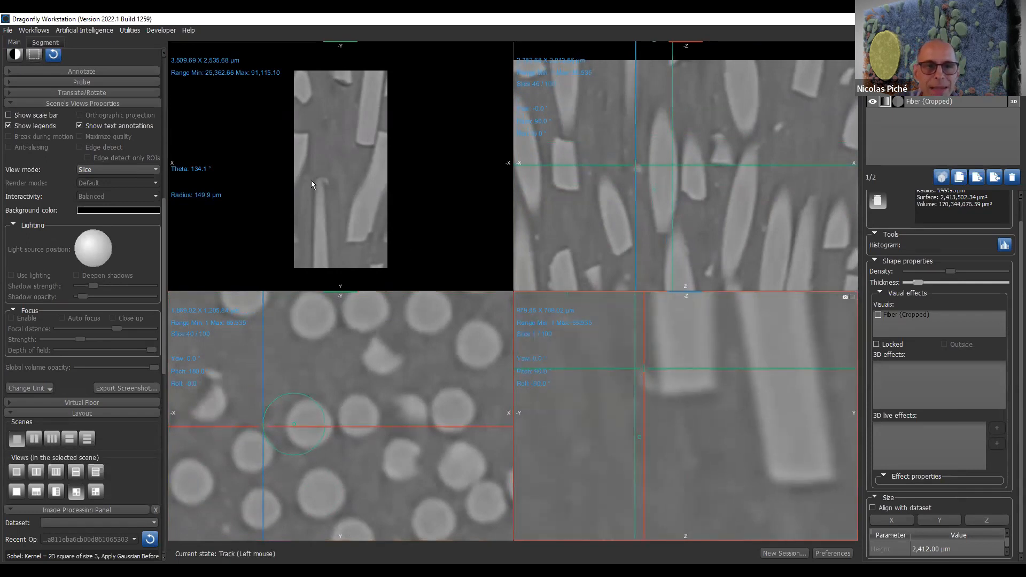
{"action": "left_click_drag", "start_coordinate": [328, 185], "coordinate": [283, 201]}
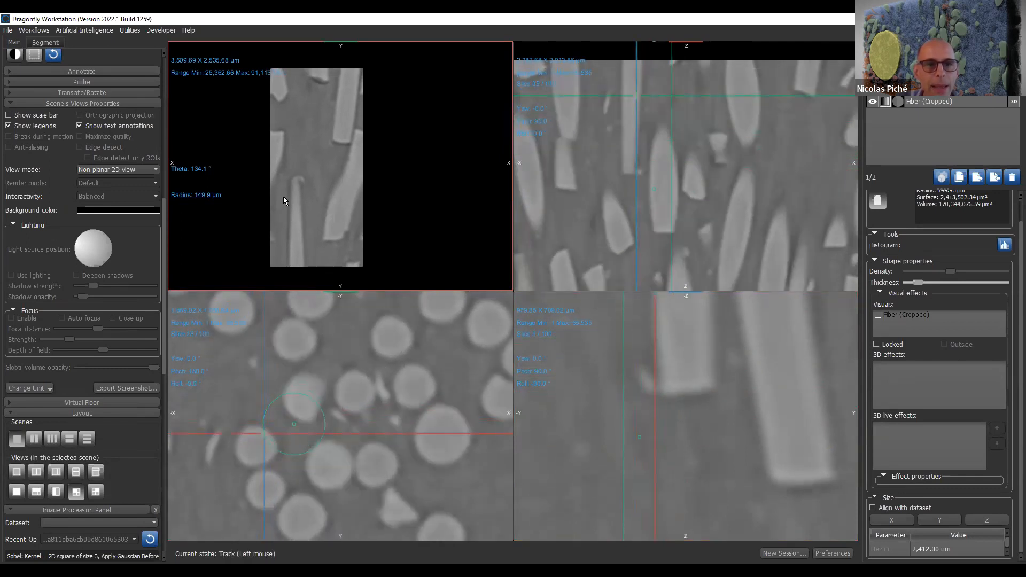
- Change the cylinder's radius to about 193 µm and its theta to 91° using the unrolled view's annotations
{"action": "mouse_move", "coordinate": [217, 198]}
{"action": "left_mouse_down"}
{"action": "mouse_move", "coordinate": [230, 168]}
{"action": "mouse_move", "coordinate": [226, 220]}
{"action": "mouse_move", "coordinate": [238, 170]}
{"action": "mouse_move", "coordinate": [238, 234]}
{"action": "mouse_move", "coordinate": [245, 202]}
{"action": "left_mouse_up"}
{"action": "mouse_move", "coordinate": [202, 175]}
{"action": "left_mouse_down"}
{"action": "mouse_move", "coordinate": [210, 201]}
{"action": "mouse_move", "coordinate": [628, 179]}
{"action": "mouse_move", "coordinate": [377, 204]}
{"action": "mouse_move", "coordinate": [331, 183]}
{"action": "mouse_move", "coordinate": [430, 188]}
{"action": "left_mouse_up"}
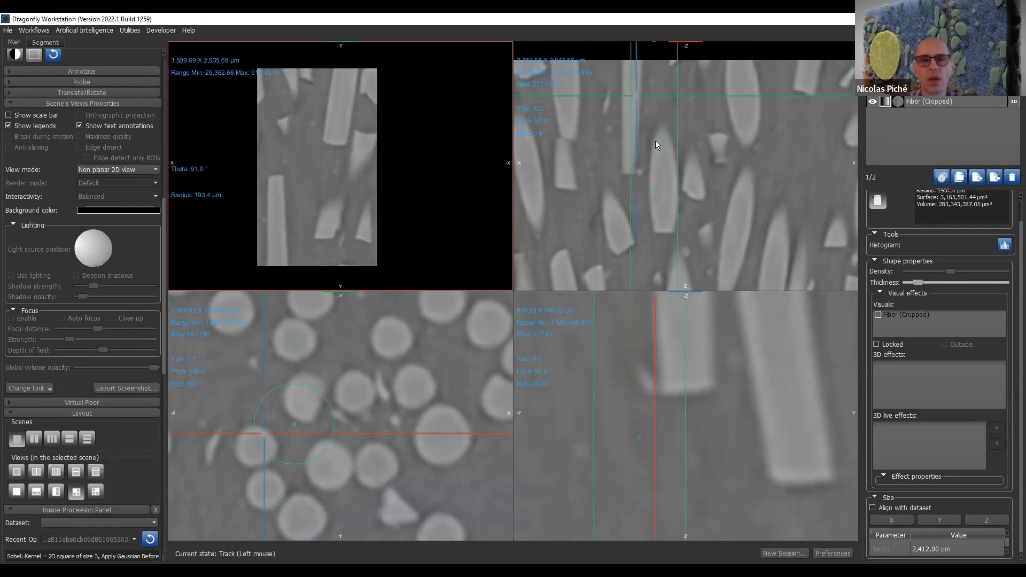
- Tilt the cylinder's axis in the XZ slice view by moving its upper end outward to a height of about 2,655 µm
{"action": "right_click_drag", "start_coordinate": [733, 220], "coordinate": [738, 166]}
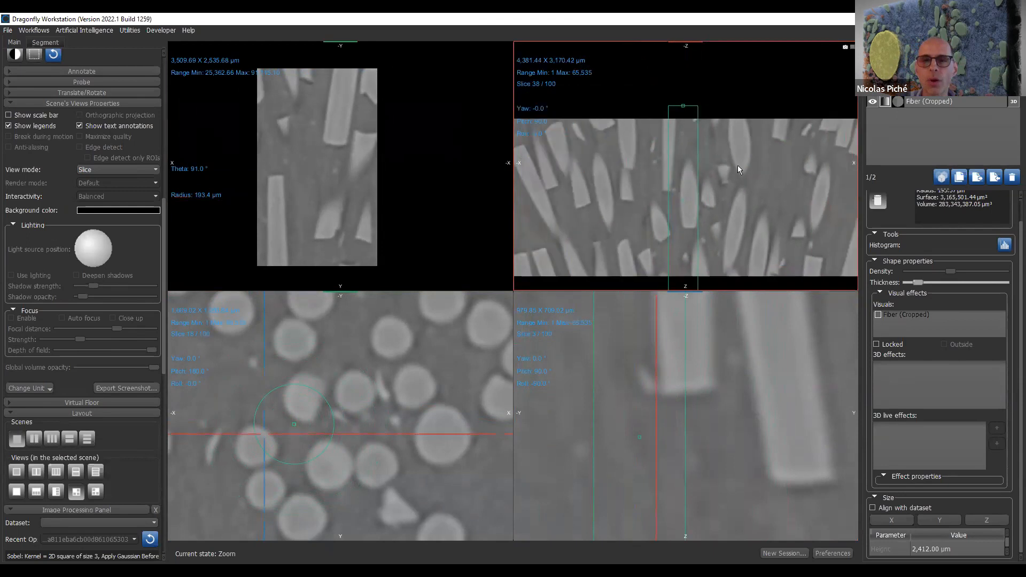
{"action": "left_click_drag", "start_coordinate": [684, 107], "coordinate": [704, 87]}
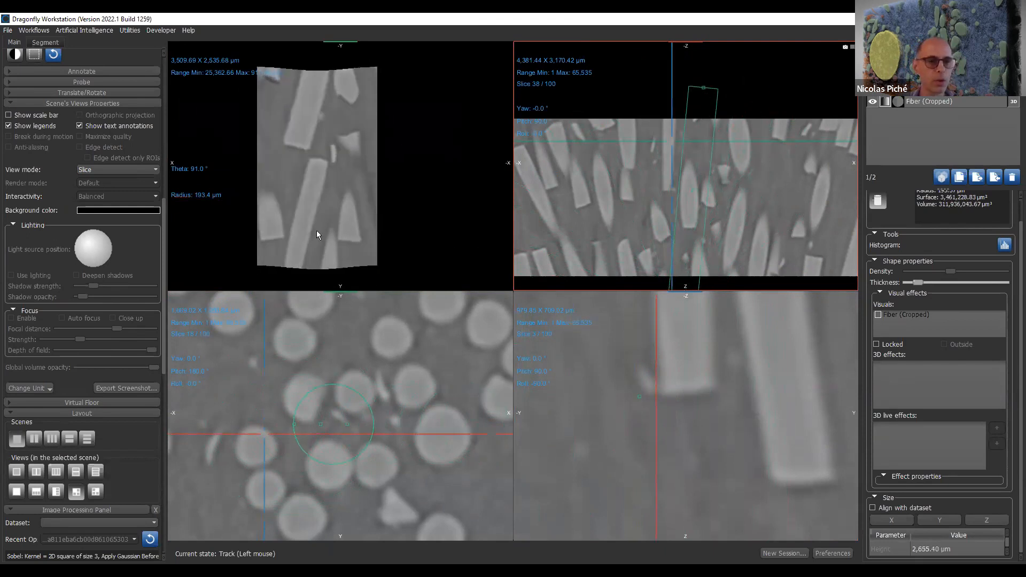
- Add a sphere shape to the scene and hide the cylinder
{"action": "scroll", "coordinate": [163, 368], "scroll_direction": "down", "scroll_amount": 10}
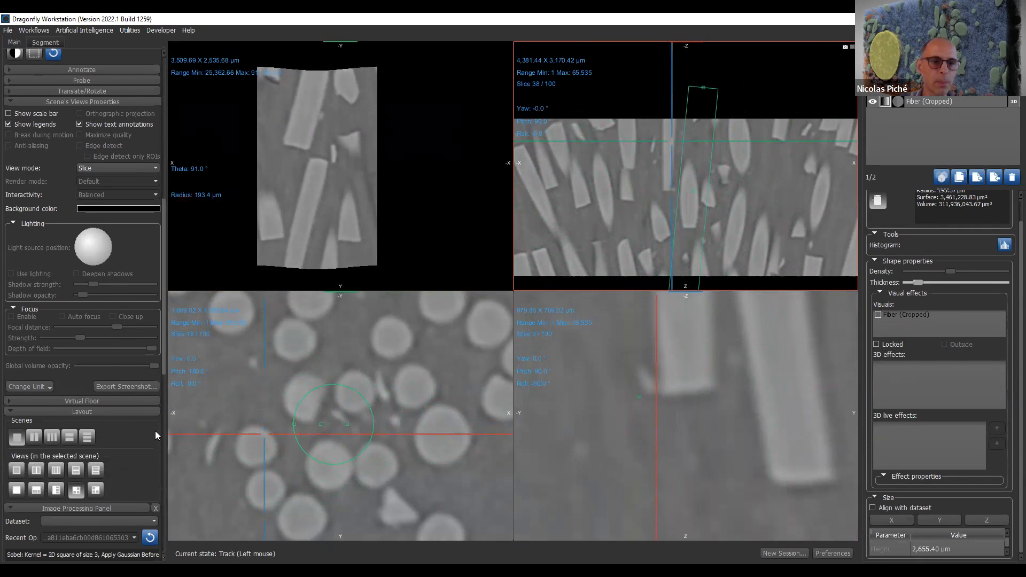
{"action": "scroll", "coordinate": [164, 497], "scroll_direction": "down", "scroll_amount": 3}
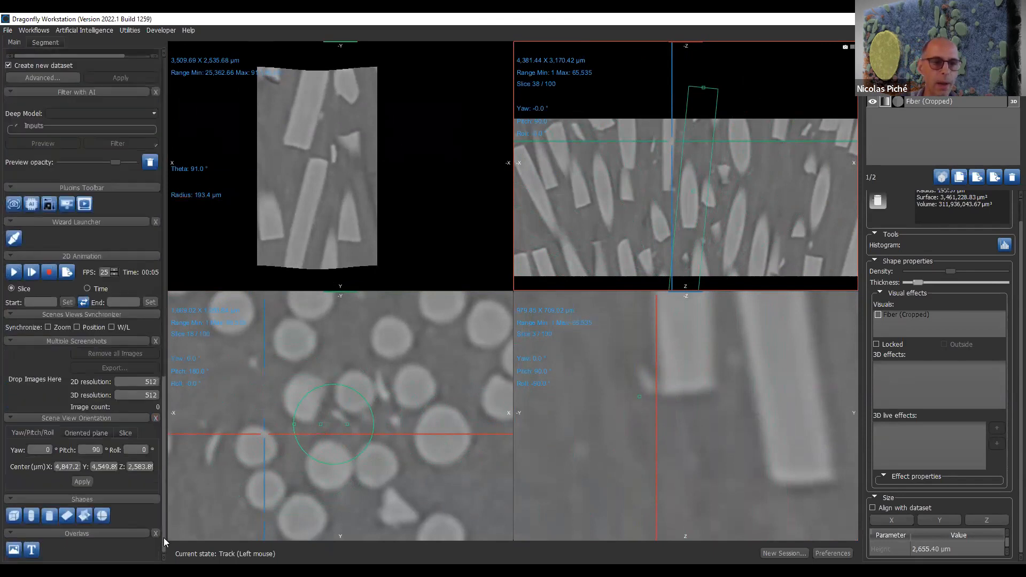
{"action": "left_click", "coordinate": [103, 516]}
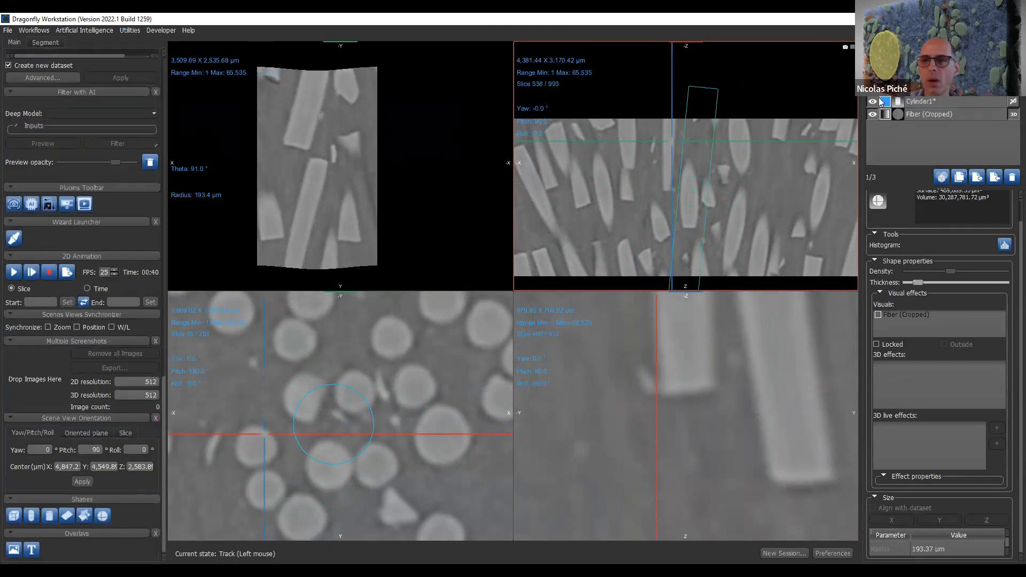
{"action": "left_click", "coordinate": [872, 102]}
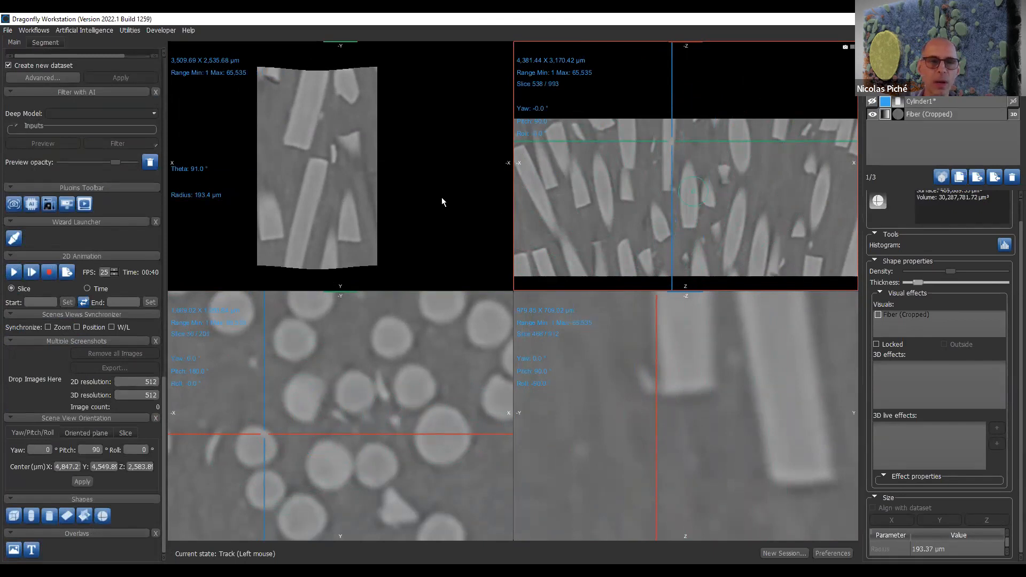
- Reapply the Non planar 2D view mode to the unrolled view so it projects the dataset over the sphere
{"action": "left_click", "coordinate": [224, 204]}
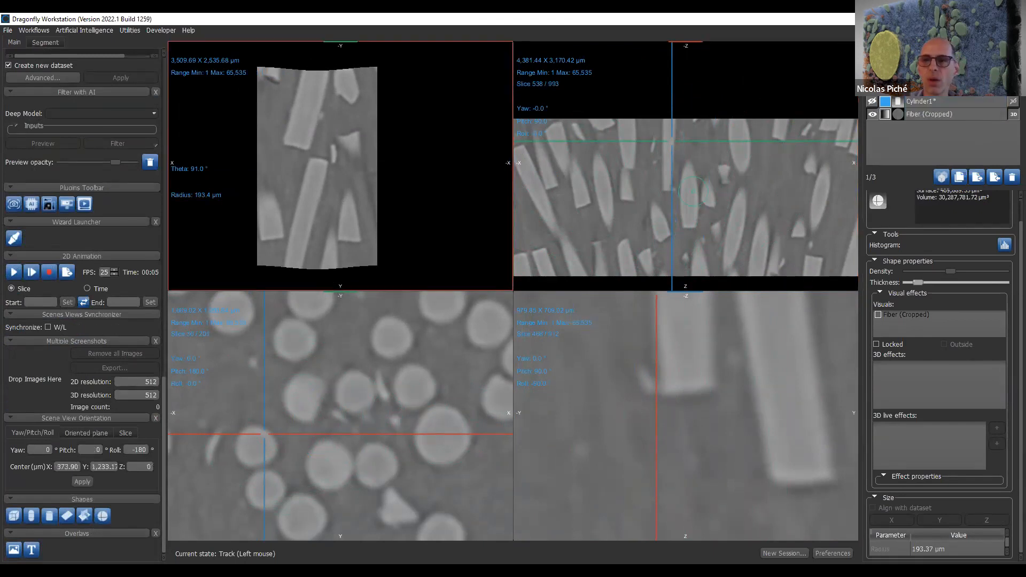
{"action": "scroll", "coordinate": [49, 123], "scroll_direction": "up", "scroll_amount": 15}
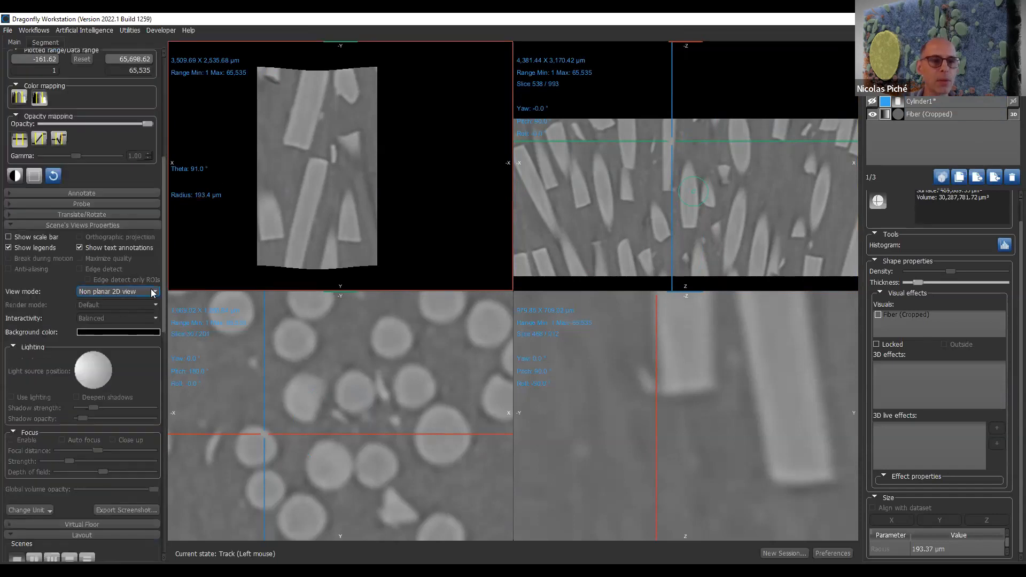
{"action": "left_click", "coordinate": [143, 295]}
{"action": "left_click", "coordinate": [152, 331]}
{"action": "left_click", "coordinate": [155, 293]}
{"action": "left_click", "coordinate": [123, 338]}
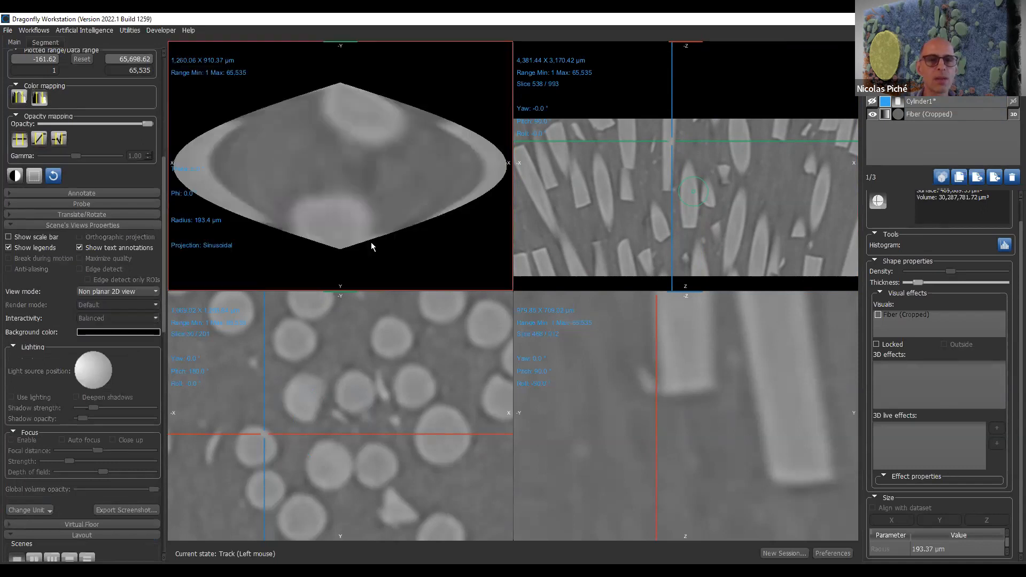
- Switch the sphere's projection to Equirectangular and rotate it to theta 203.5° and phi 92.5°
{"action": "right_click_drag", "start_coordinate": [372, 252], "coordinate": [395, 202]}
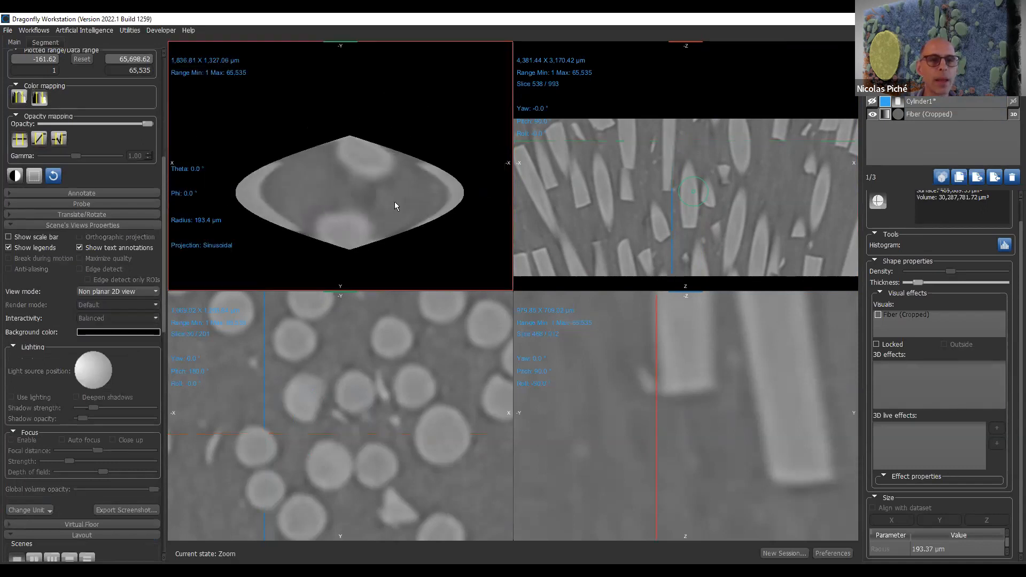
{"action": "left_click", "coordinate": [228, 247]}
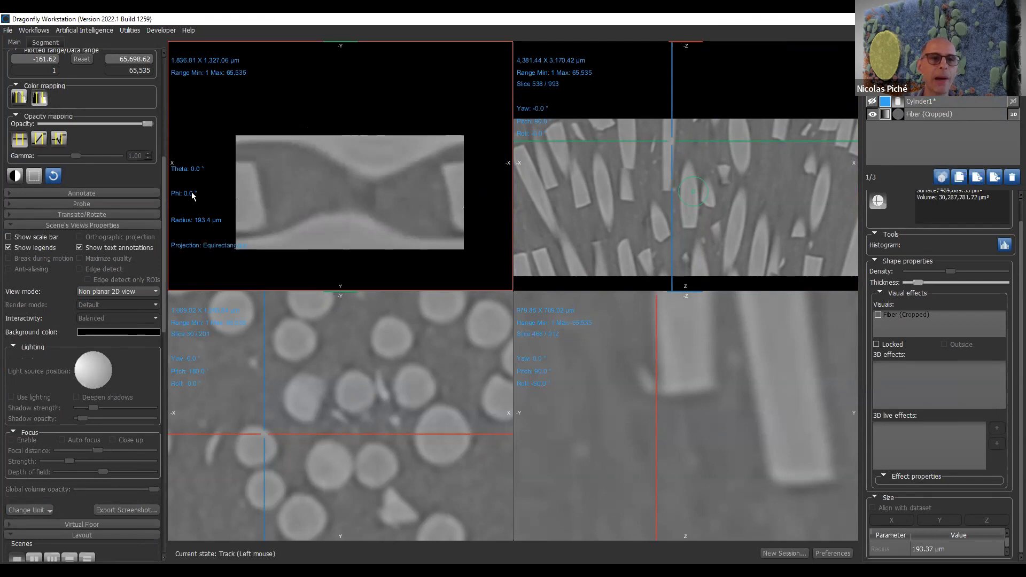
{"action": "mouse_move", "coordinate": [193, 193]}
{"action": "left_mouse_down"}
{"action": "mouse_move", "coordinate": [224, 125]}
{"action": "mouse_move", "coordinate": [237, 229]}
{"action": "mouse_move", "coordinate": [192, 185]}
{"action": "mouse_move", "coordinate": [201, 153]}
{"action": "mouse_move", "coordinate": [60, 140]}
{"action": "mouse_move", "coordinate": [270, 144]}
{"action": "mouse_move", "coordinate": [245, 171]}
{"action": "left_mouse_up"}
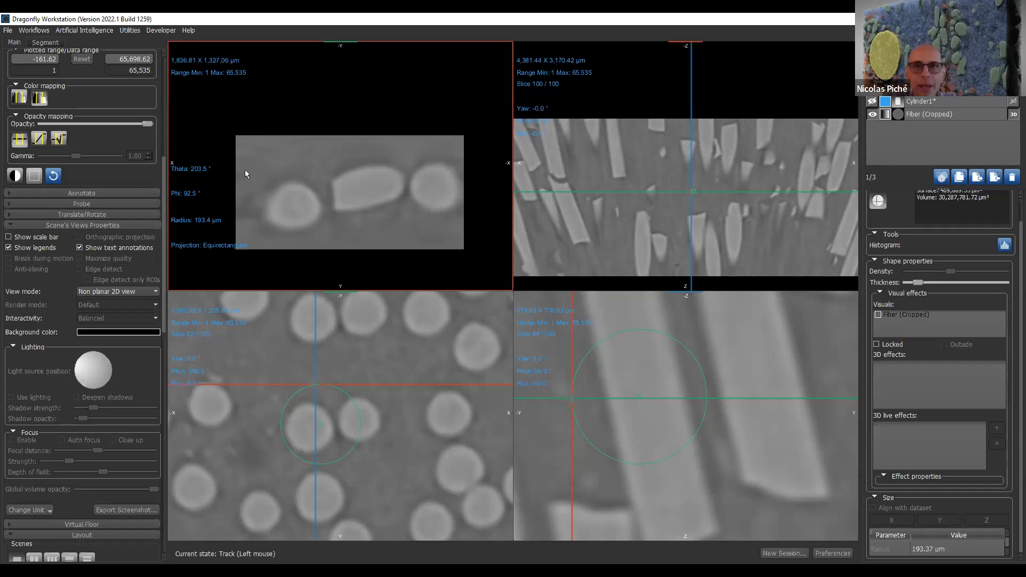
- Switch the sphere's projection back to Sinusoidal and track a point on it to locate it in the slice views
{"action": "left_click", "coordinate": [223, 247]}
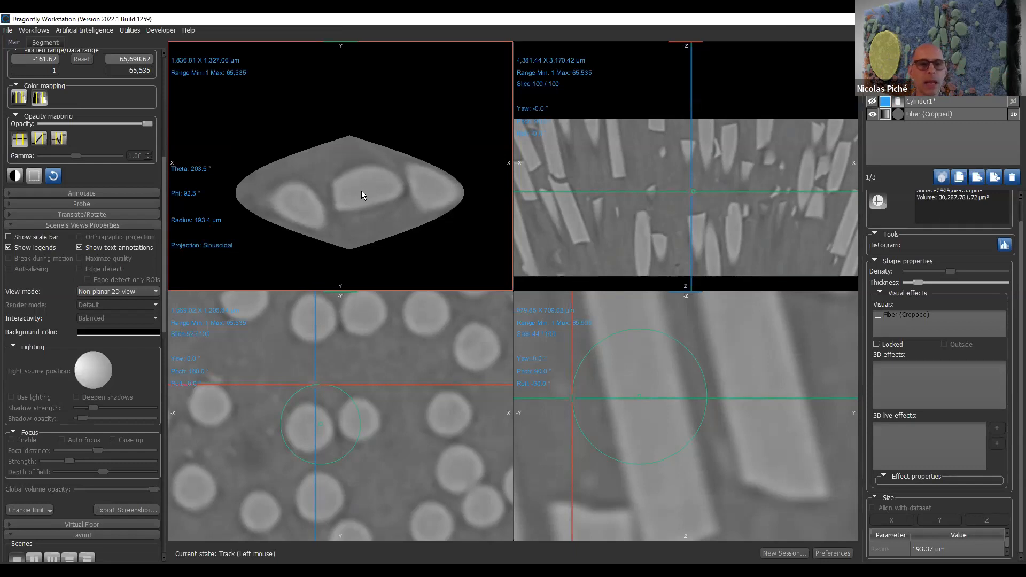
{"action": "mouse_move", "coordinate": [362, 191]}
{"action": "left_mouse_down"}
{"action": "mouse_move", "coordinate": [342, 184]}
{"action": "mouse_move", "coordinate": [386, 184]}
{"action": "mouse_move", "coordinate": [408, 221]}
{"action": "mouse_move", "coordinate": [373, 197]}
{"action": "mouse_move", "coordinate": [372, 149]}
{"action": "mouse_move", "coordinate": [324, 150]}
{"action": "mouse_move", "coordinate": [280, 184]}
{"action": "mouse_move", "coordinate": [356, 207]}
{"action": "left_mouse_up"}
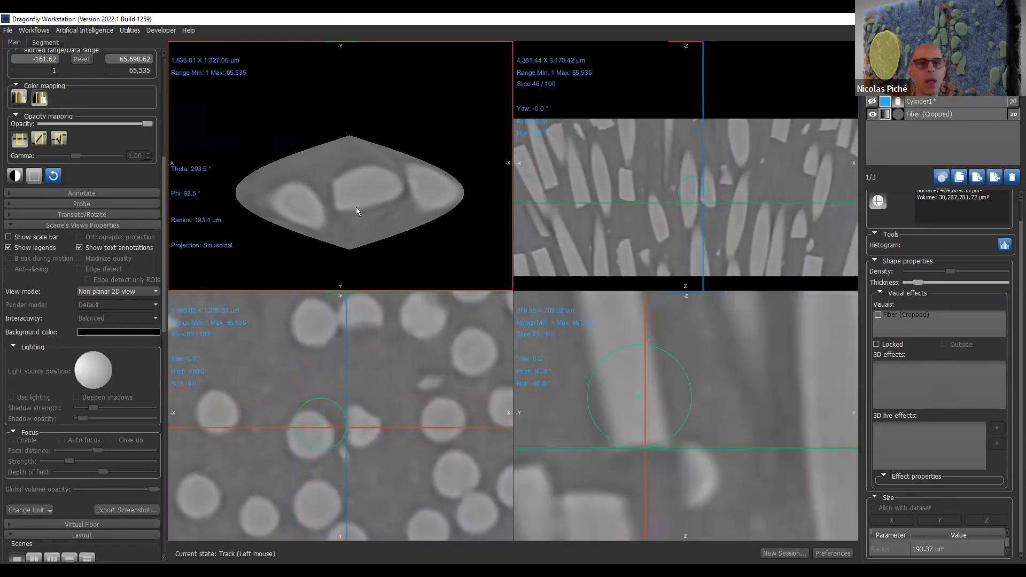
{"action": "scroll", "coordinate": [363, 224], "scroll_direction": "up", "scroll_amount": 2}
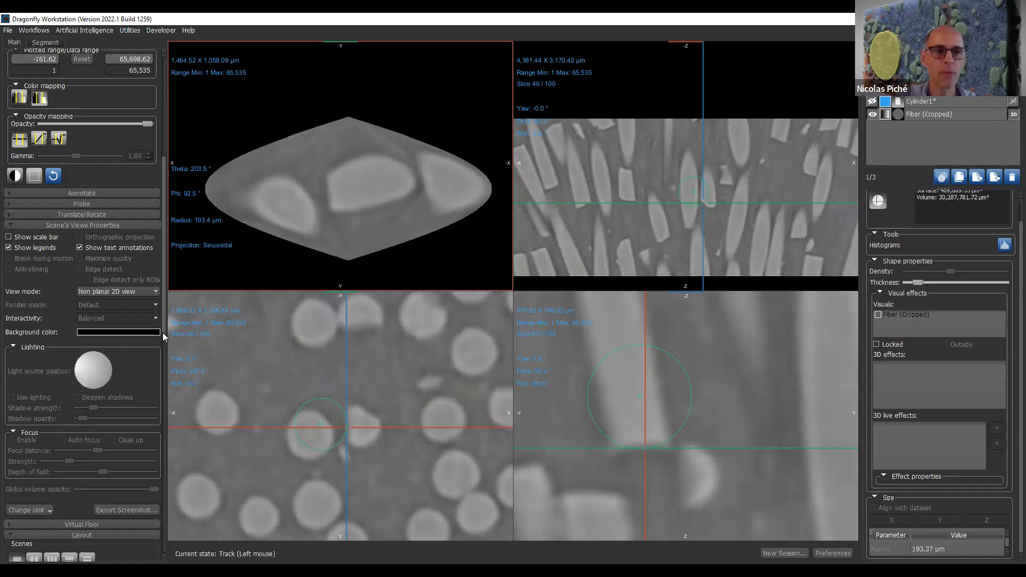
{"action": "scroll", "coordinate": [165, 330], "scroll_direction": "down", "scroll_amount": 1}
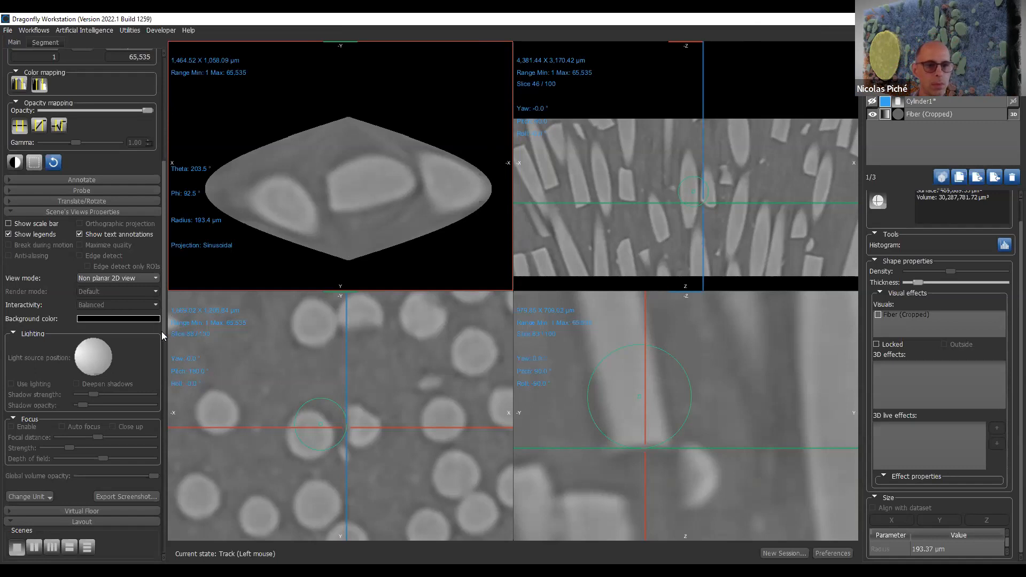
{"action": "left_click_drag", "start_coordinate": [163, 331], "coordinate": [163, 394]}
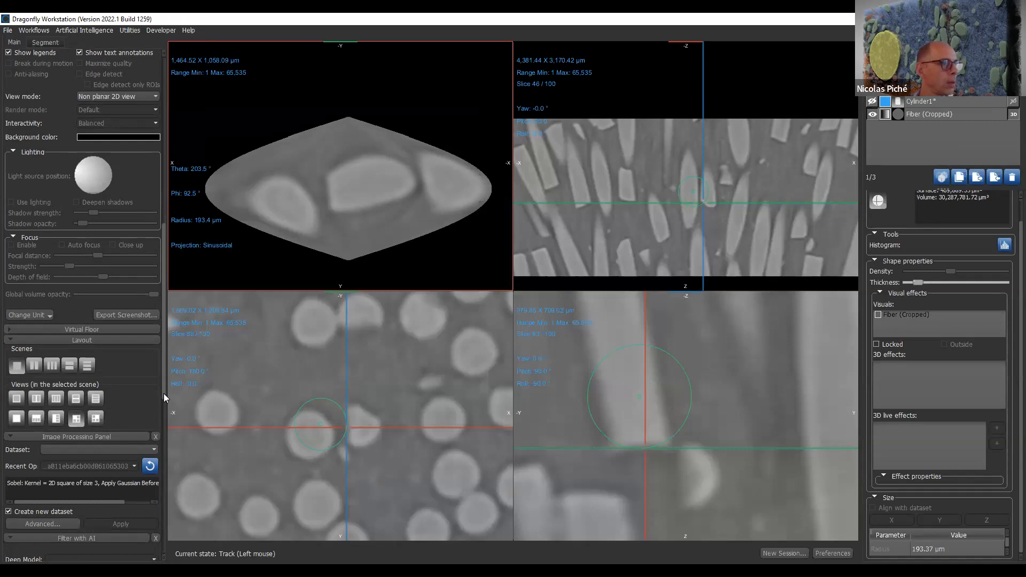
{"action": "left_click_drag", "start_coordinate": [163, 393], "coordinate": [192, 477]}
{"action": "left_click_drag", "start_coordinate": [416, 249], "coordinate": [431, 171]}
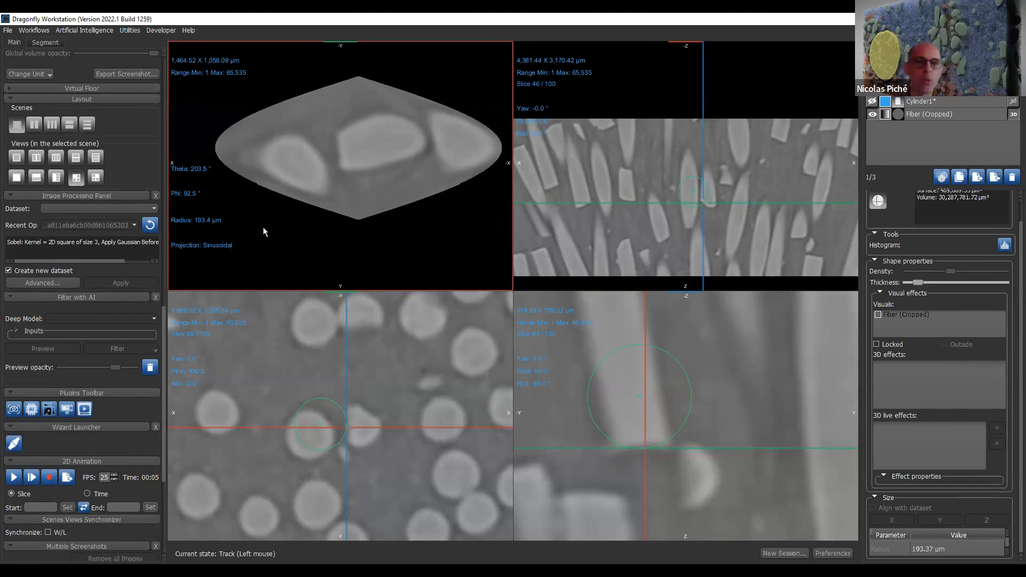
- Duplicate the Fiber (Cropped) dataset
{"action": "left_click", "coordinate": [929, 103]}
{"action": "left_click", "coordinate": [962, 114]}
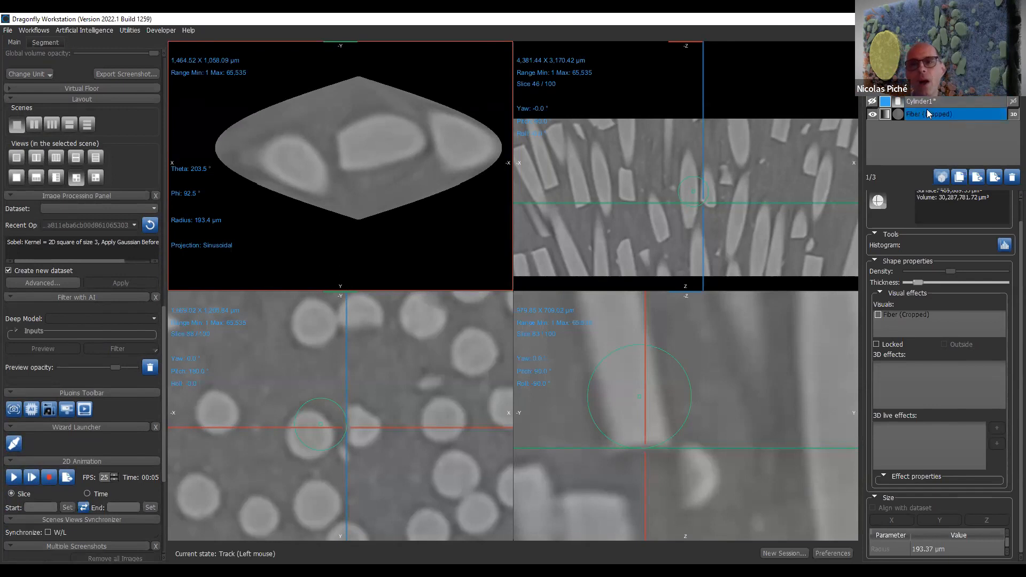
{"action": "left_click", "coordinate": [964, 181]}
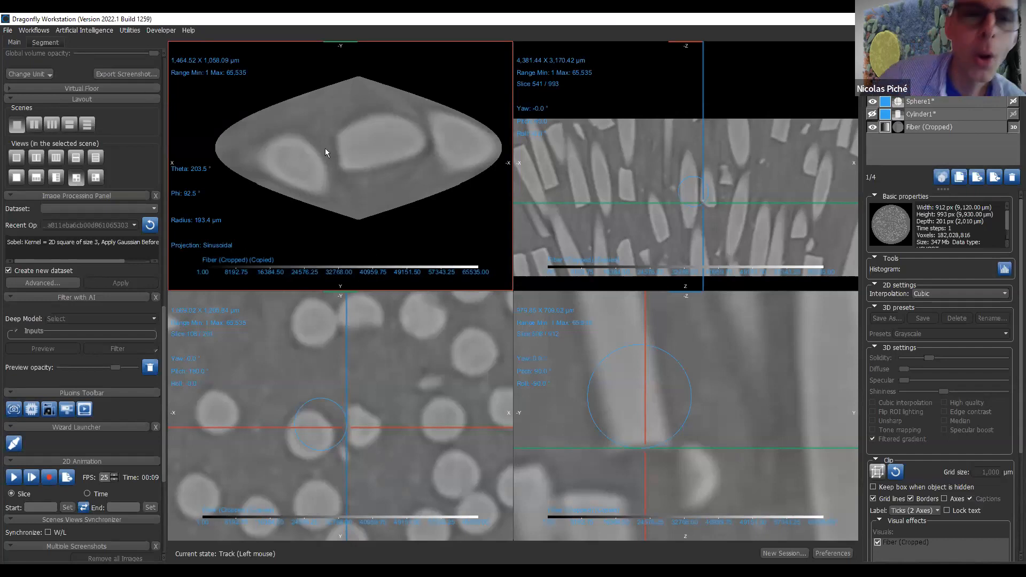
{"action": "middle_click_drag", "start_coordinate": [346, 149], "coordinate": [346, 161]}
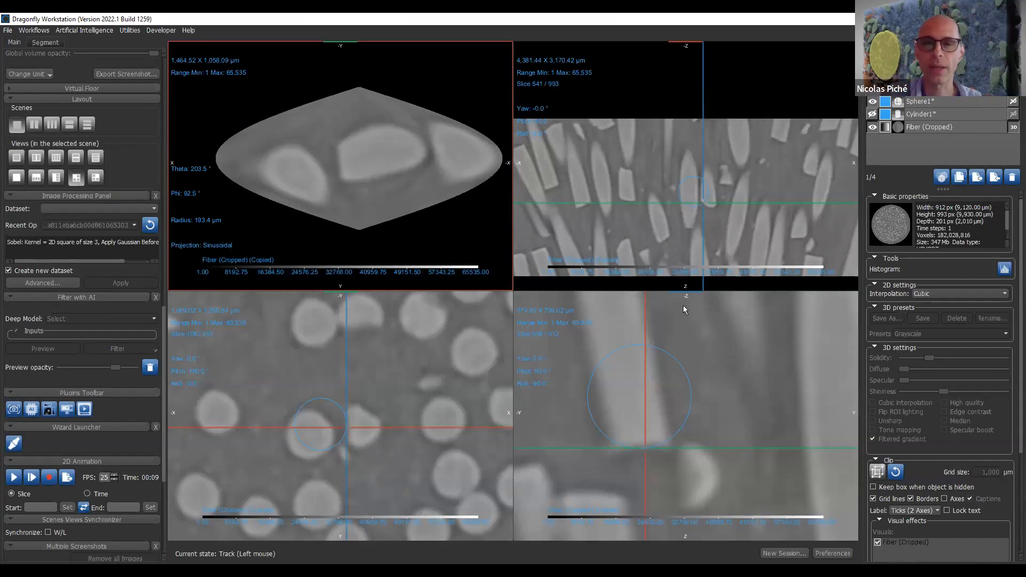
- Lower the opacity of the copied Fiber (Cropped) dataset to a little over half so the original shows through
{"action": "left_click", "coordinate": [957, 113]}
{"action": "left_click", "coordinate": [959, 102]}
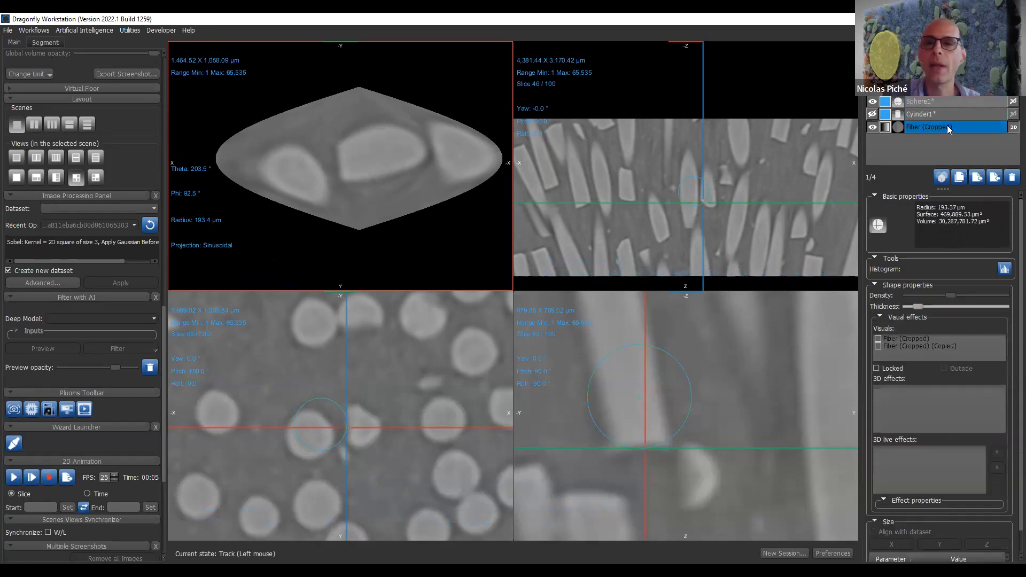
{"action": "left_click", "coordinate": [928, 90]}
{"action": "right_click_drag", "start_coordinate": [429, 383], "coordinate": [428, 325]}
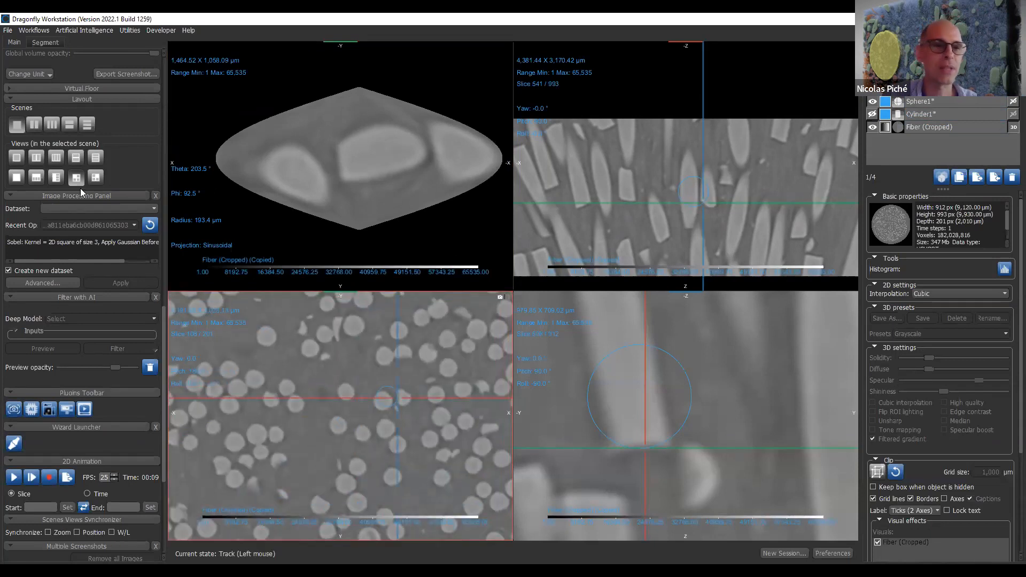
{"action": "scroll", "coordinate": [80, 188], "scroll_direction": "up", "scroll_amount": 8}
{"action": "scroll", "coordinate": [128, 262], "scroll_direction": "up", "scroll_amount": 5}
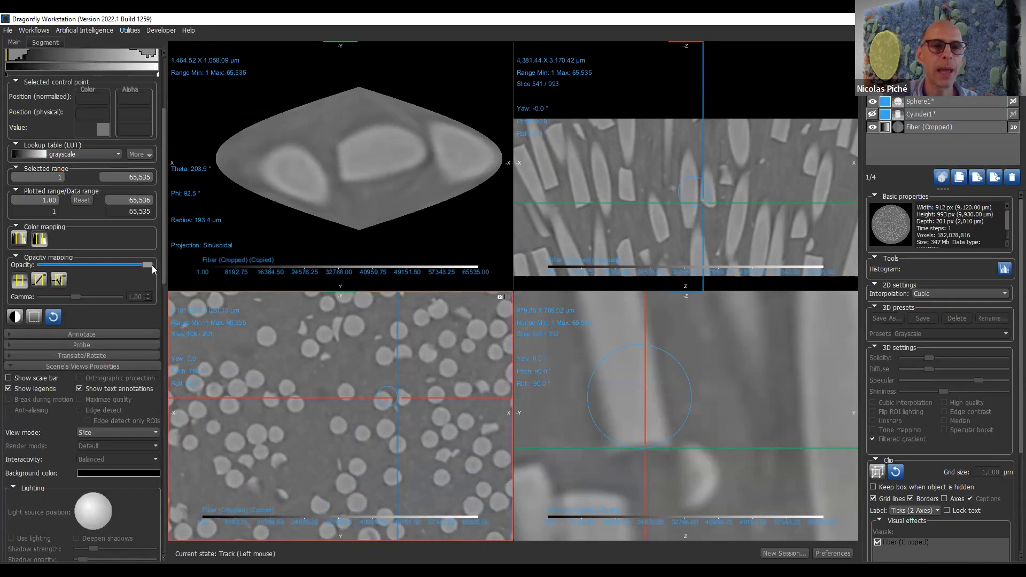
{"action": "left_click", "coordinate": [102, 267]}
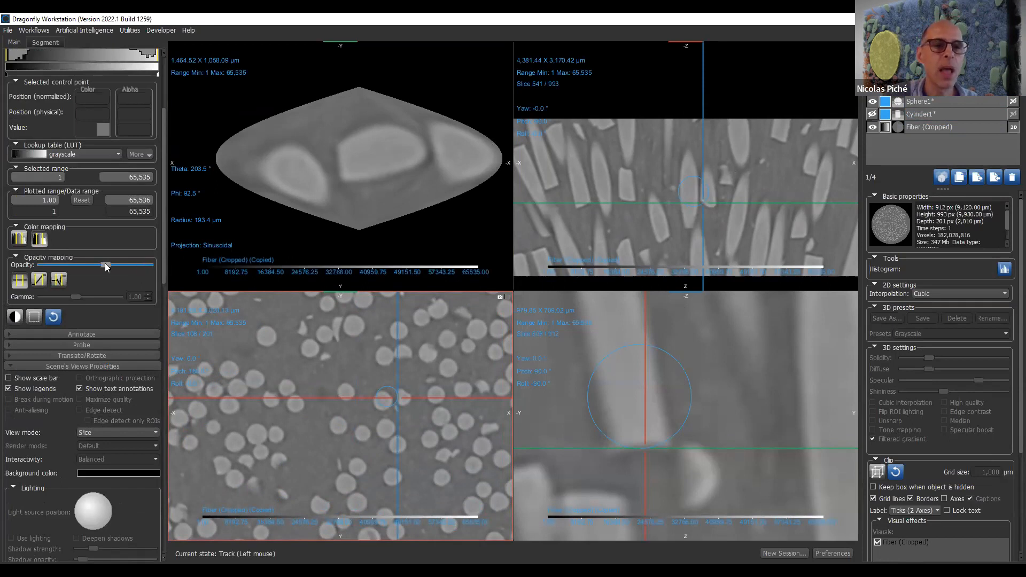
- Translate the copied Fiber (Cropped) dataset within the XY slice view so that it is offset from the original
{"action": "scroll", "coordinate": [113, 251], "scroll_direction": "up", "scroll_amount": 1}
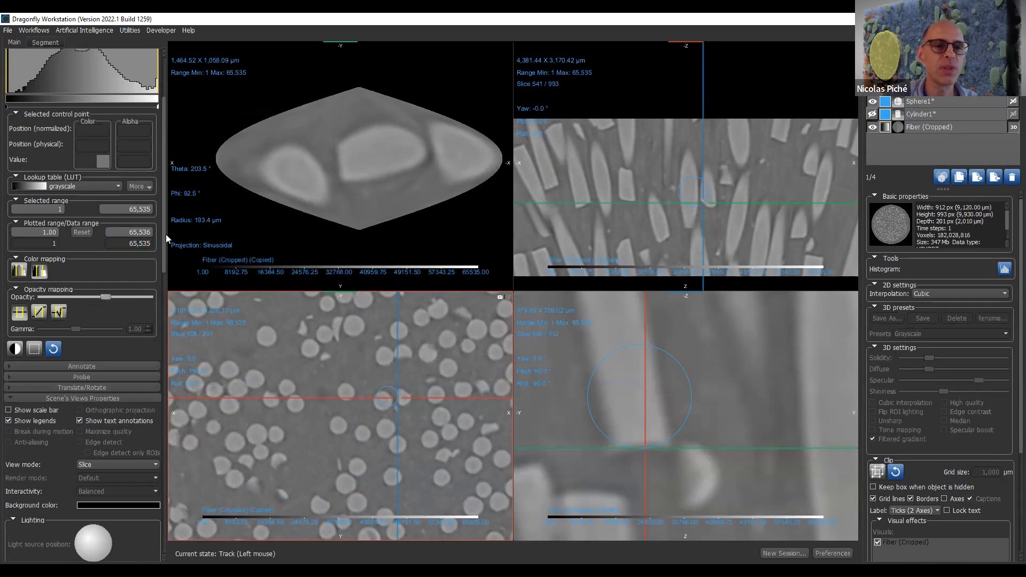
{"action": "left_click_drag", "start_coordinate": [164, 204], "coordinate": [81, 124]}
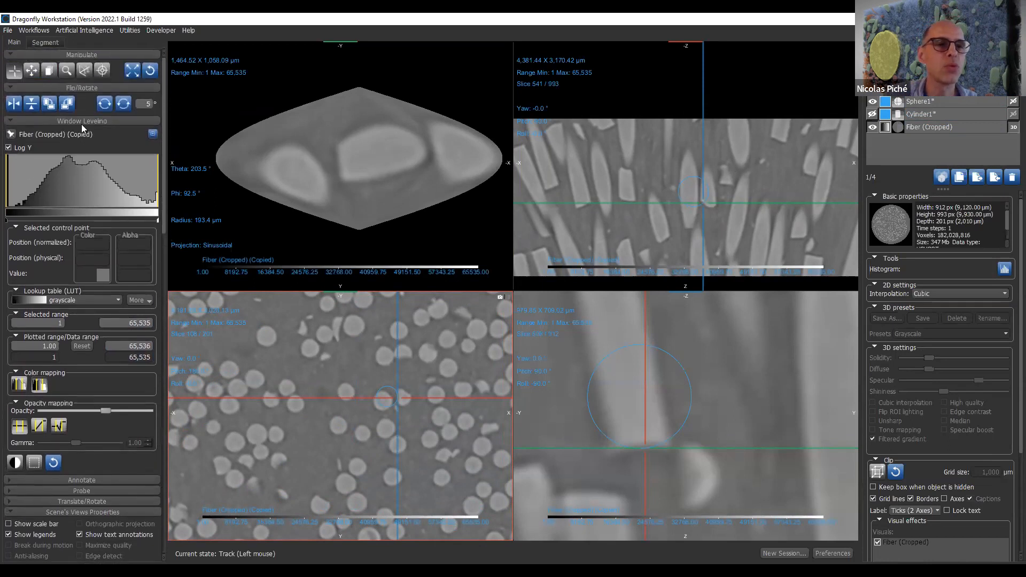
{"action": "left_click", "coordinate": [84, 501]}
{"action": "left_click", "coordinate": [11, 502]}
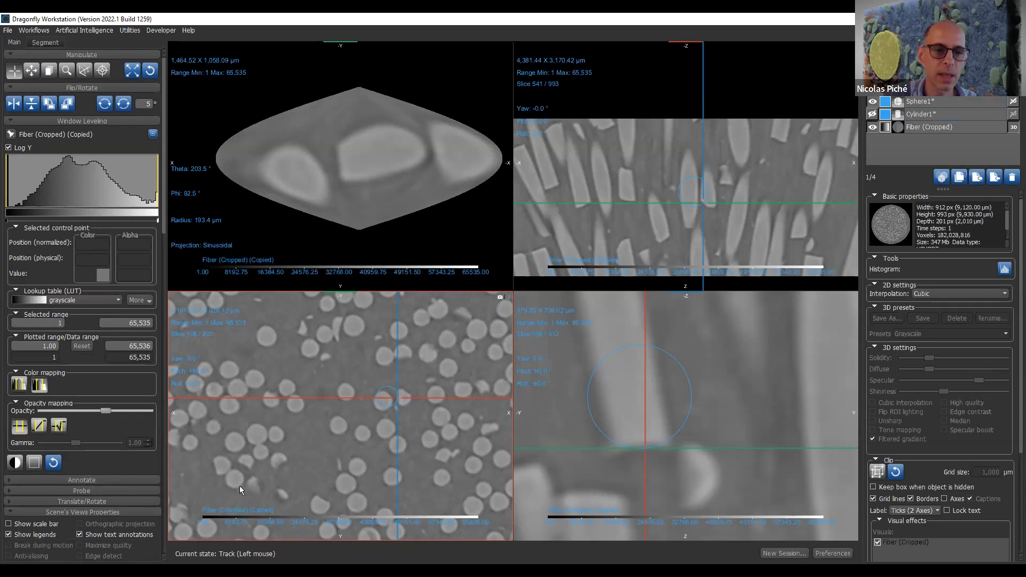
{"action": "left_click", "coordinate": [44, 500]}
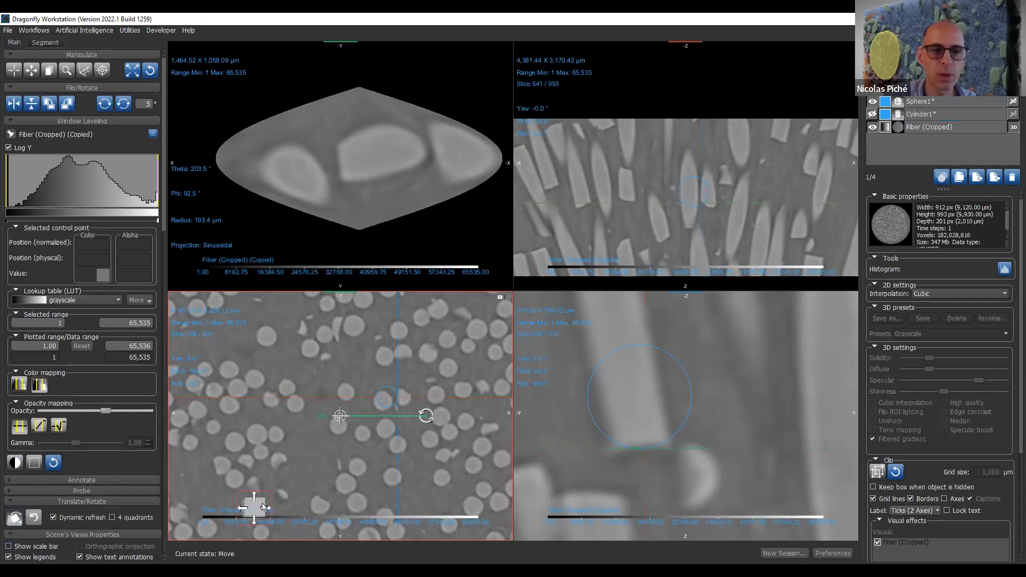
{"action": "left_click_drag", "start_coordinate": [254, 506], "coordinate": [316, 483]}
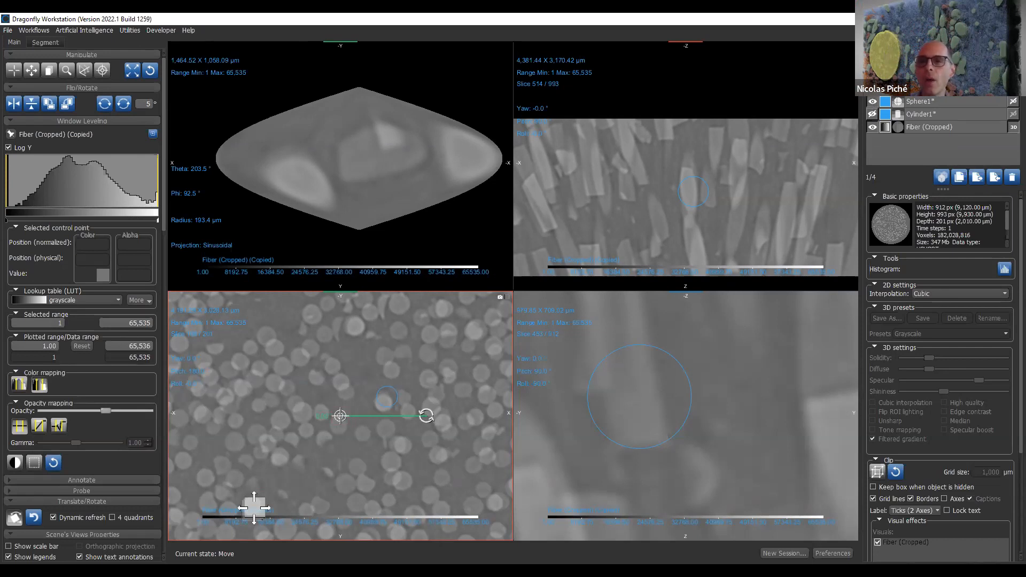
- Hide the copied dataset and draw a winding freehand path about 10,780 µm long across the fibers in the XY slice view
{"action": "left_click", "coordinate": [872, 89]}
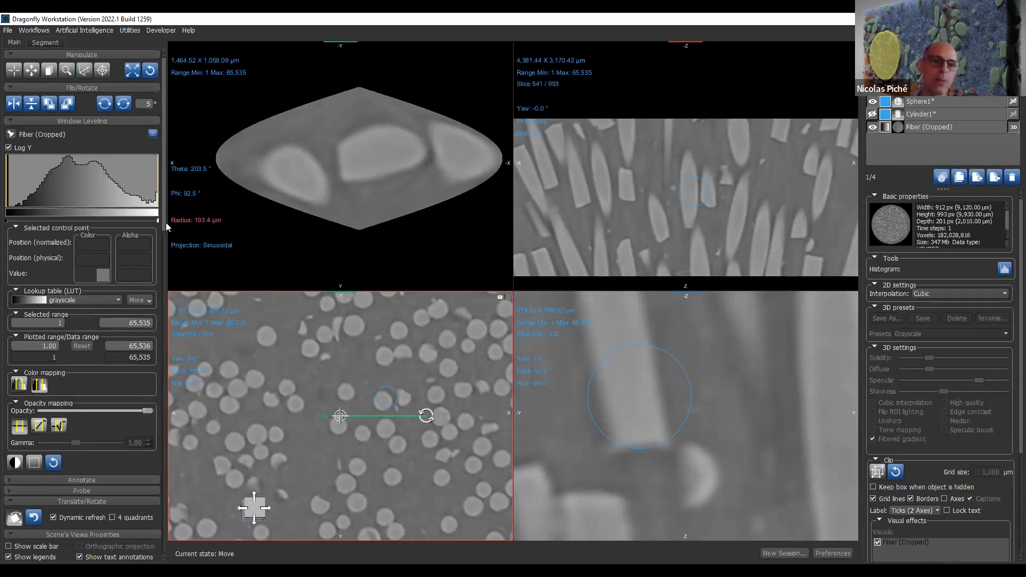
{"action": "left_click_drag", "start_coordinate": [163, 220], "coordinate": [153, 364]}
{"action": "scroll", "coordinate": [153, 382], "scroll_direction": "up", "scroll_amount": 10}
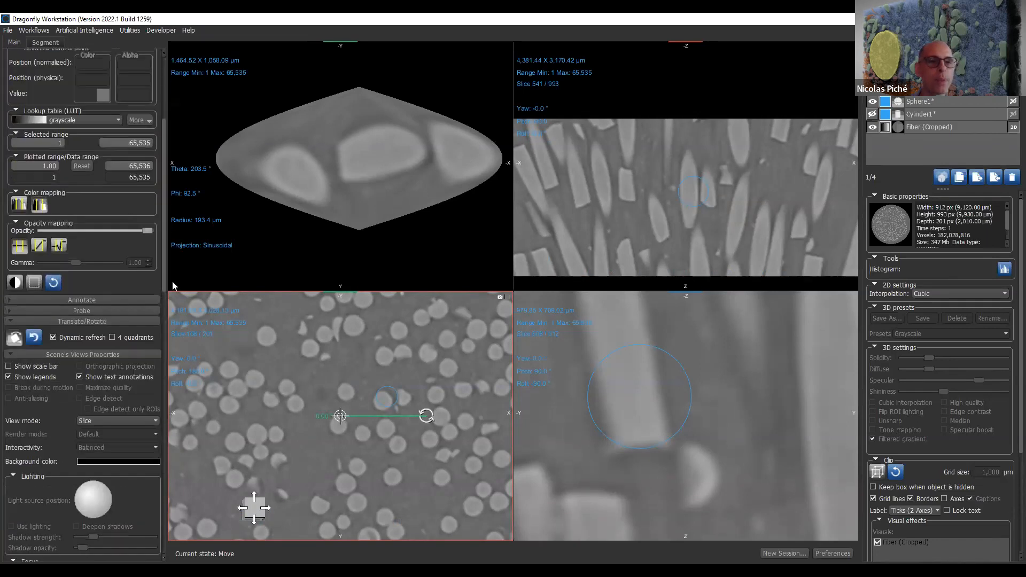
{"action": "left_click", "coordinate": [128, 337]}
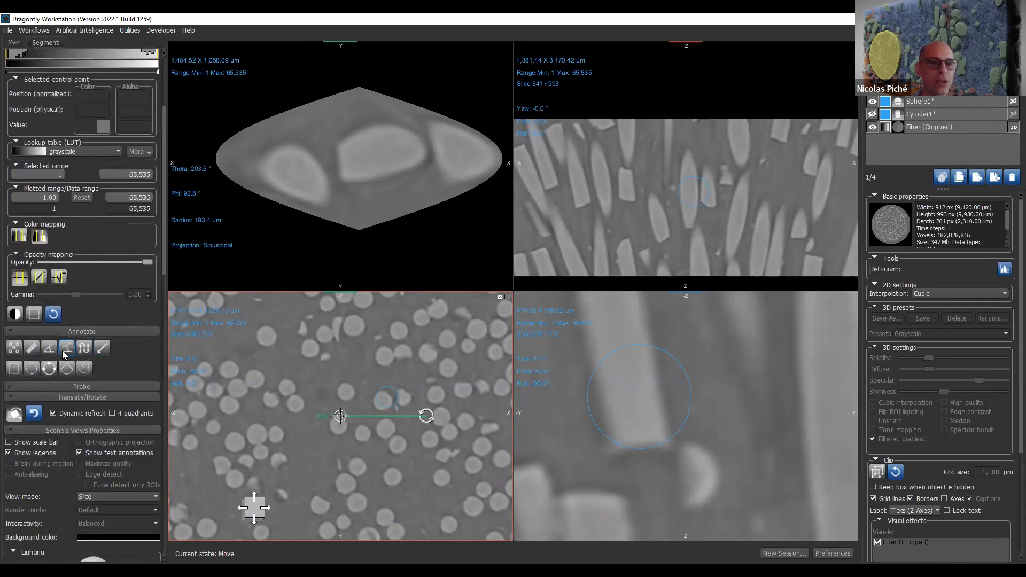
{"action": "left_click", "coordinate": [83, 348]}
{"action": "mouse_move", "coordinate": [207, 343]}
{"action": "left_mouse_down"}
{"action": "mouse_move", "coordinate": [266, 352]}
{"action": "mouse_move", "coordinate": [320, 392]}
{"action": "mouse_move", "coordinate": [297, 460]}
{"action": "mouse_move", "coordinate": [381, 319]}
{"action": "mouse_move", "coordinate": [422, 446]}
{"action": "mouse_move", "coordinate": [476, 330]}
{"action": "left_mouse_up"}
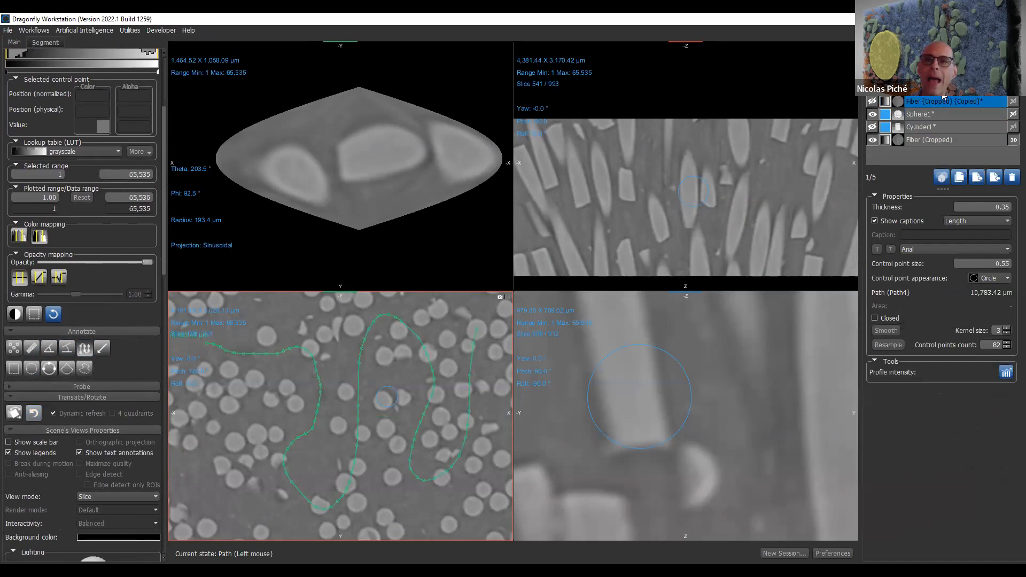
- Extract a dataset from Fiber (Cropped) along the path, with a diameter of 200 pixels
{"action": "right_click", "coordinate": [943, 97]}
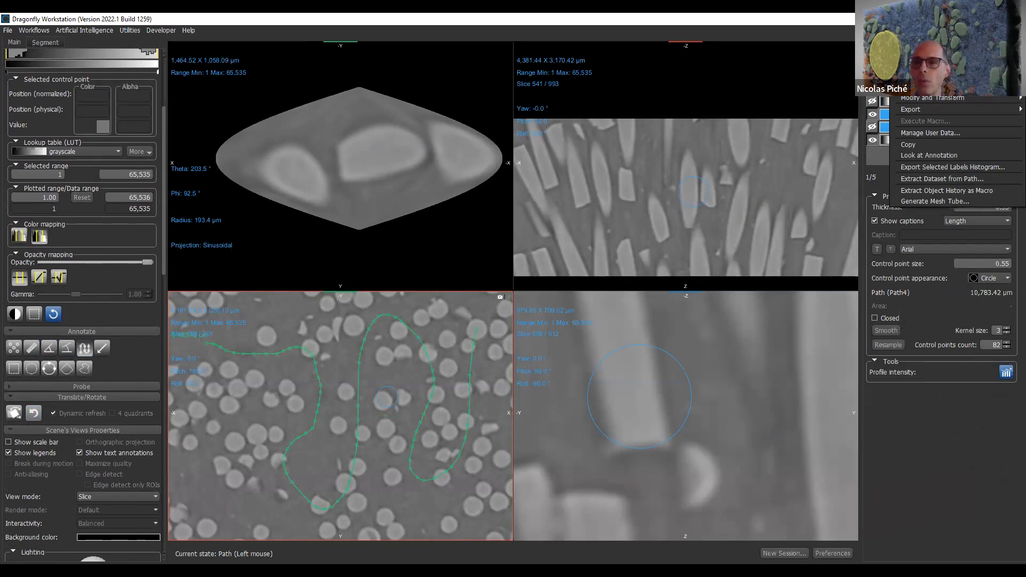
{"action": "left_click", "coordinate": [968, 182]}
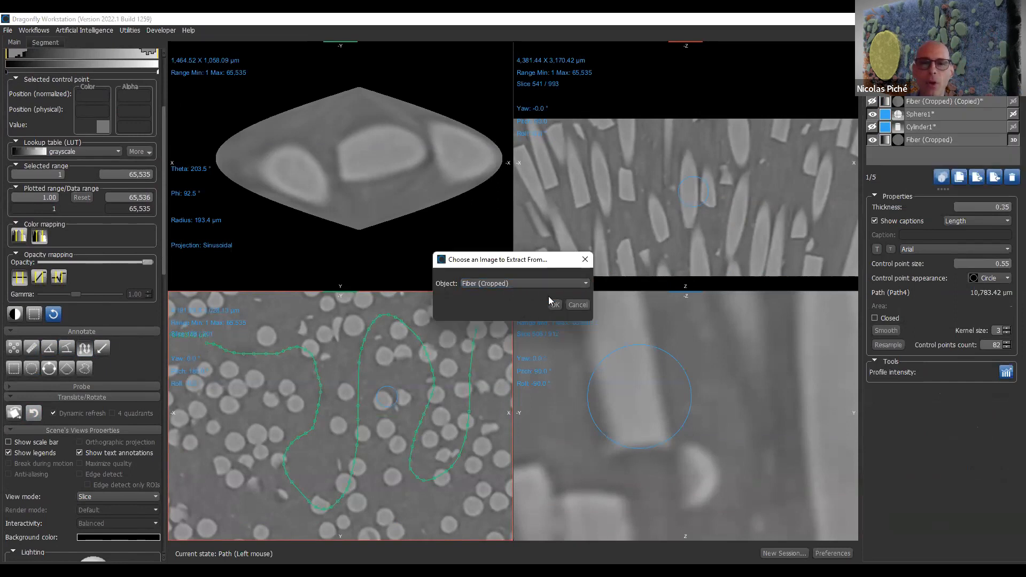
{"action": "left_click", "coordinate": [555, 305]}
{"action": "type", "text": "200"}
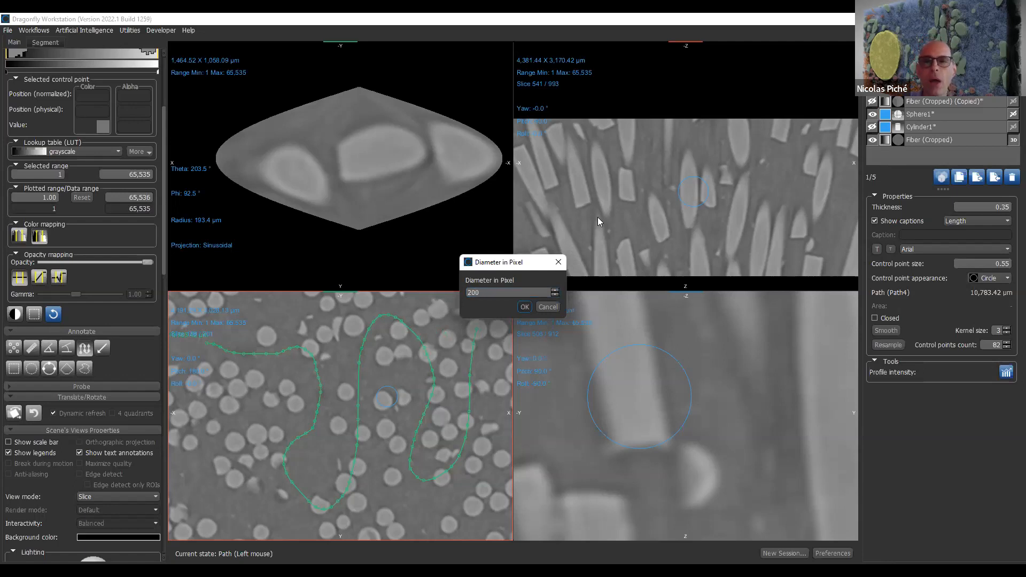
{"action": "left_click", "coordinate": [523, 307]}
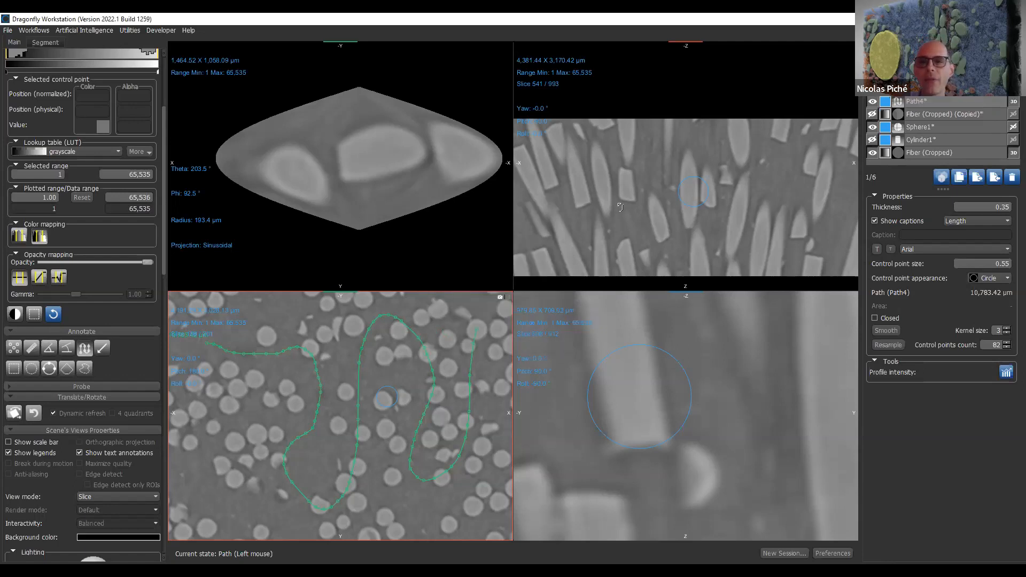
- Hide the path and the Fiber (Cropped) dataset, and fit the views to the dataset extracted along the path
{"action": "left_click", "coordinate": [872, 101]}
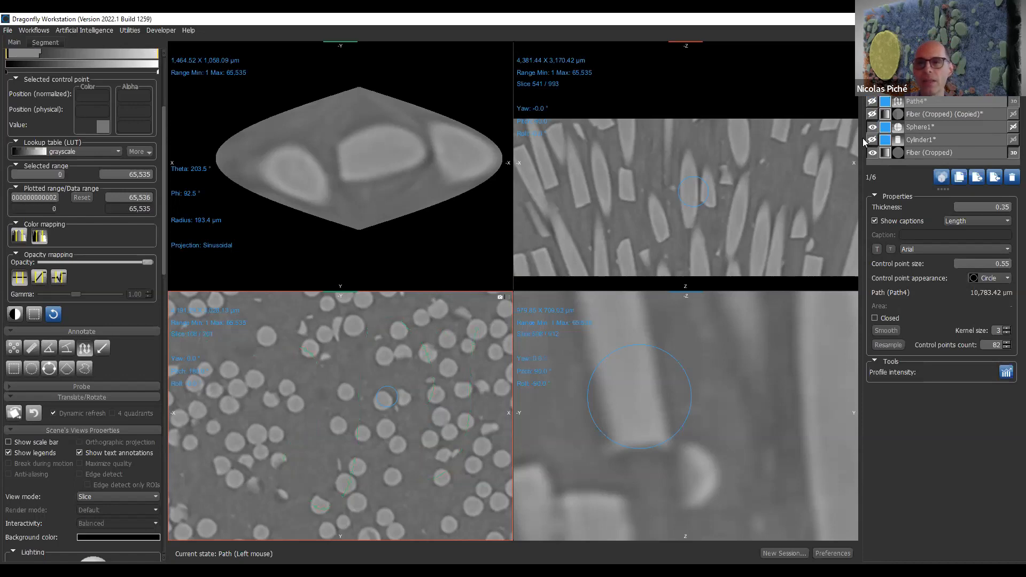
{"action": "left_click", "coordinate": [872, 153]}
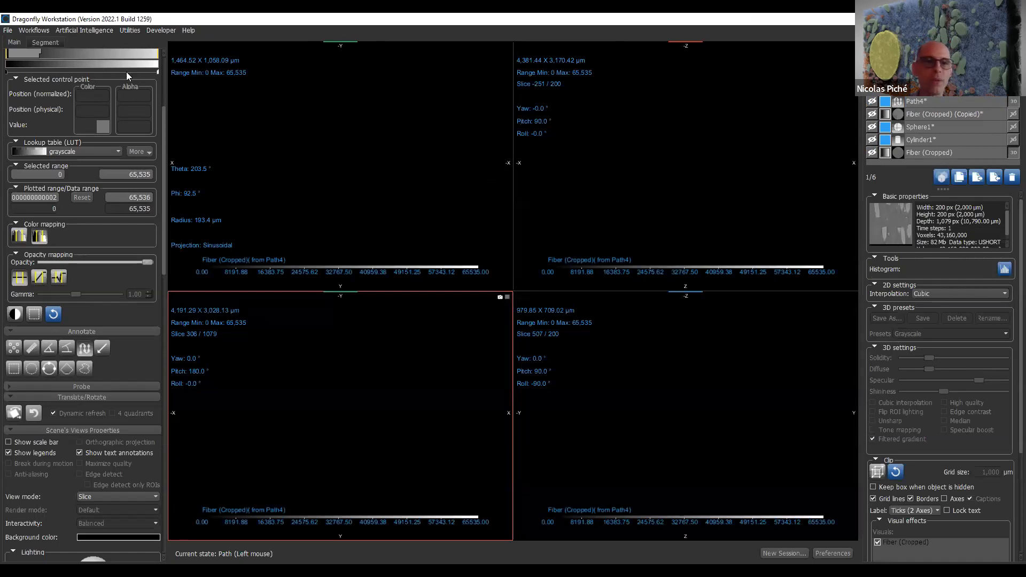
{"action": "scroll", "coordinate": [164, 109], "scroll_direction": "up", "scroll_amount": 5}
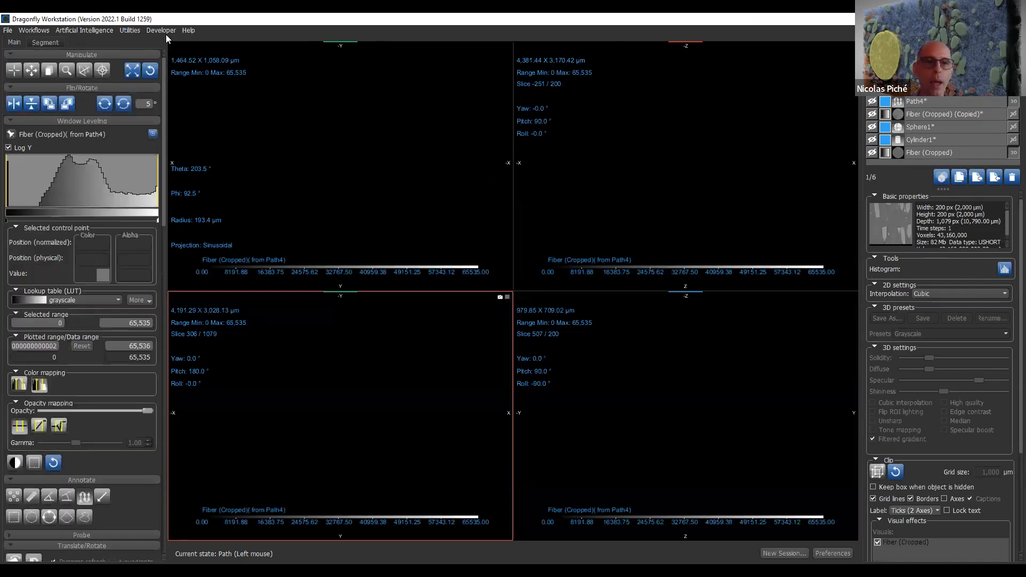
{"action": "left_click", "coordinate": [137, 76]}
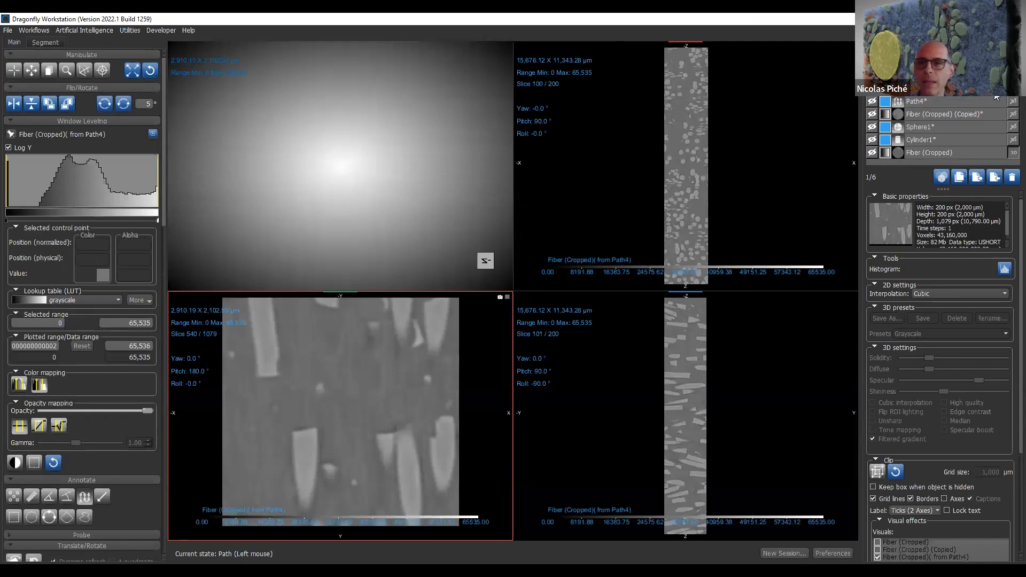
- Show the extracted dataset in the 3D view and inspect the whole straightened block from an oblique angle
{"action": "left_click", "coordinate": [1013, 88]}
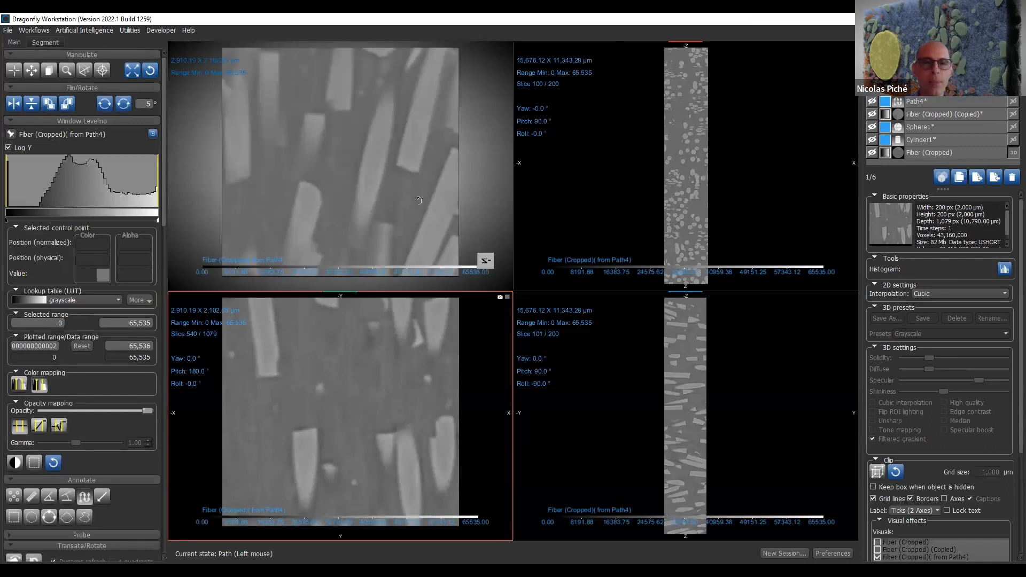
{"action": "right_click_drag", "start_coordinate": [419, 201], "coordinate": [412, 24]}
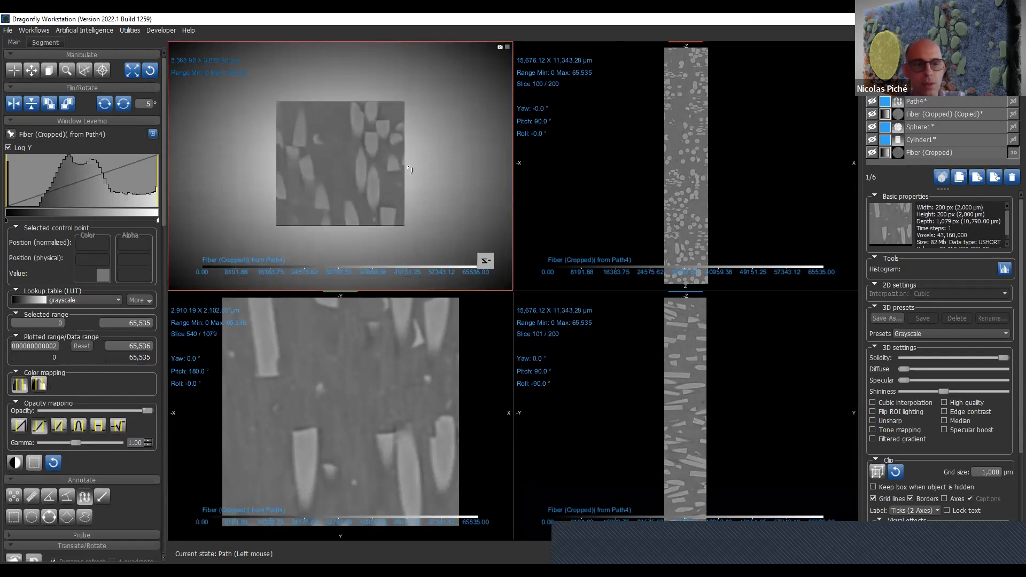
{"action": "left_click", "coordinate": [15, 70]}
{"action": "left_click_drag", "start_coordinate": [426, 191], "coordinate": [399, 232]}
{"action": "right_click_drag", "start_coordinate": [400, 232], "coordinate": [347, 129]}
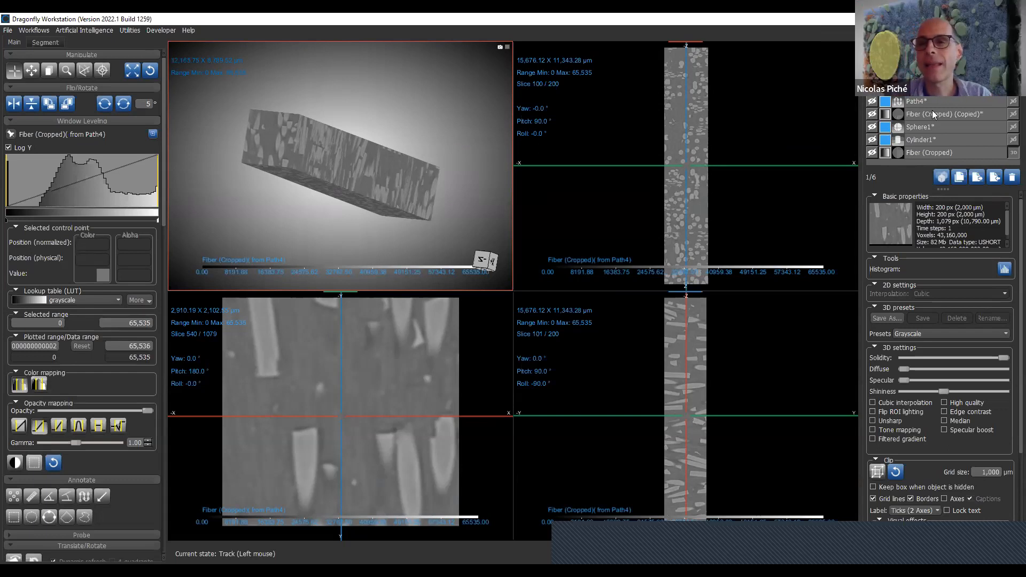
- Delete the path and the dataset extracted along it
{"action": "left_click", "coordinate": [949, 103]}
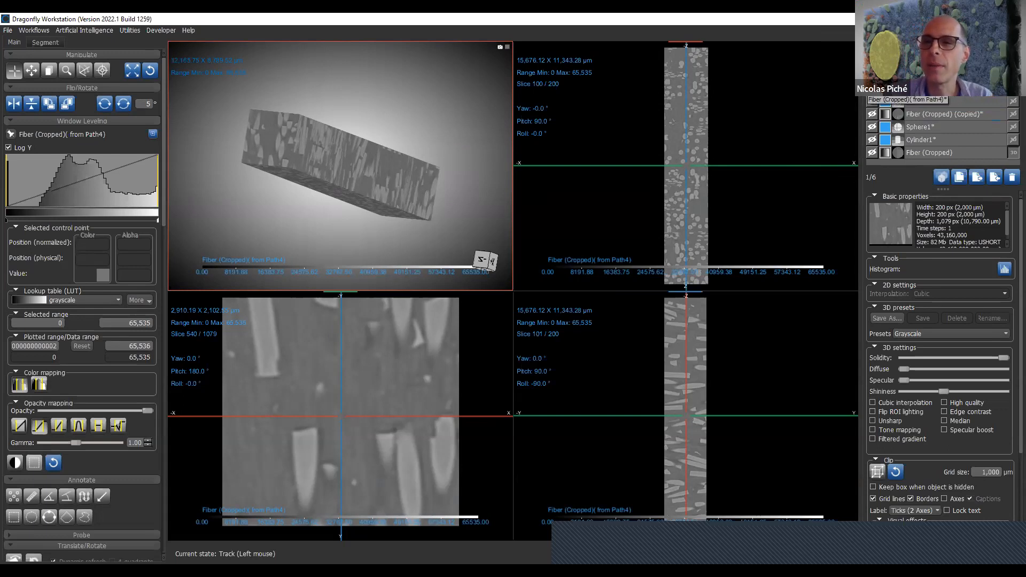
{"action": "left_click", "coordinate": [1011, 180]}
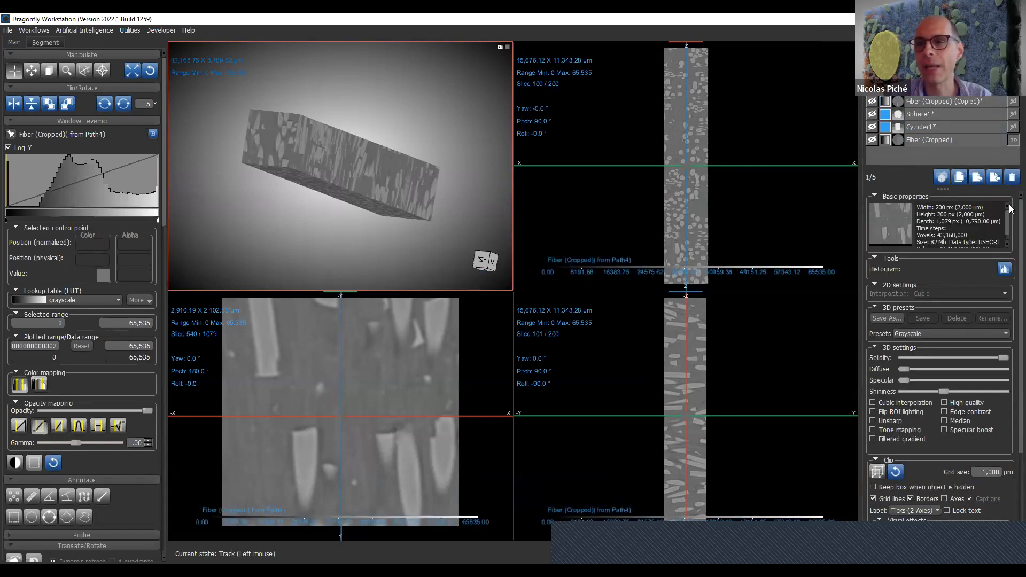
{"action": "left_click", "coordinate": [1011, 177]}
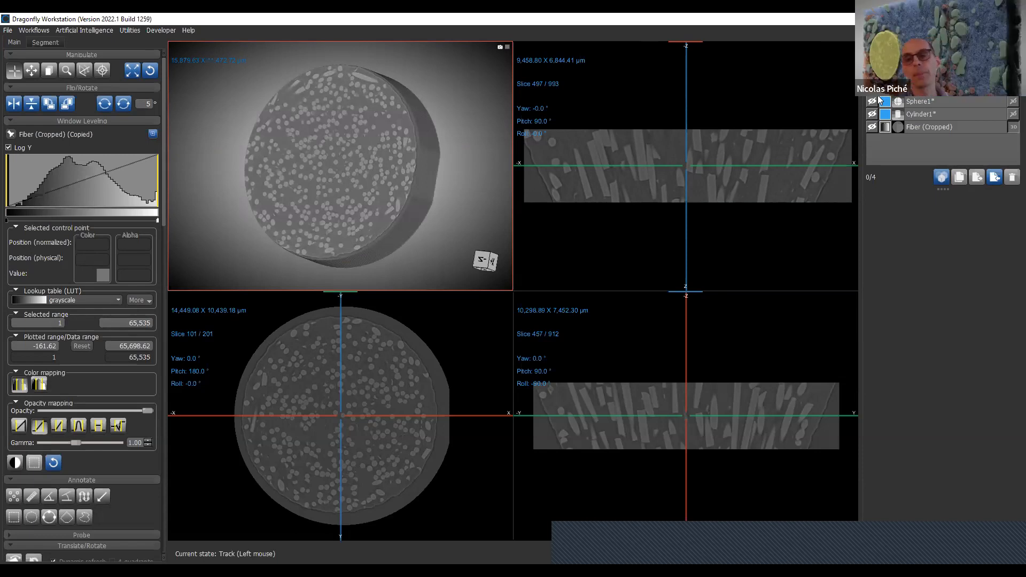
- Delete the copied Fiber (Cropped) dataset together with the sphere and cylinder shapes
{"action": "left_click", "coordinate": [951, 89]}
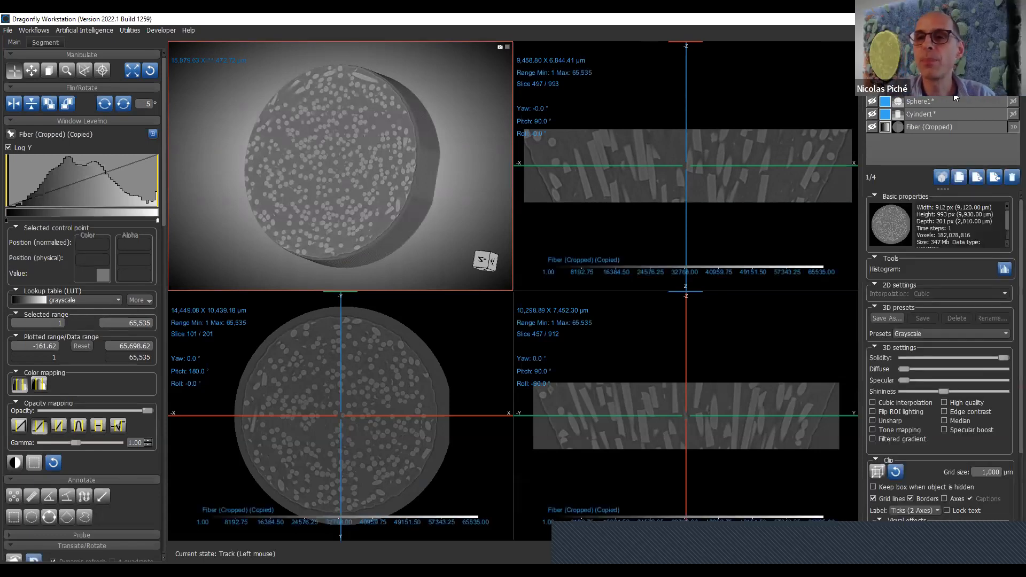
{"action": "left_click", "coordinate": [950, 115], "text": "shift"}
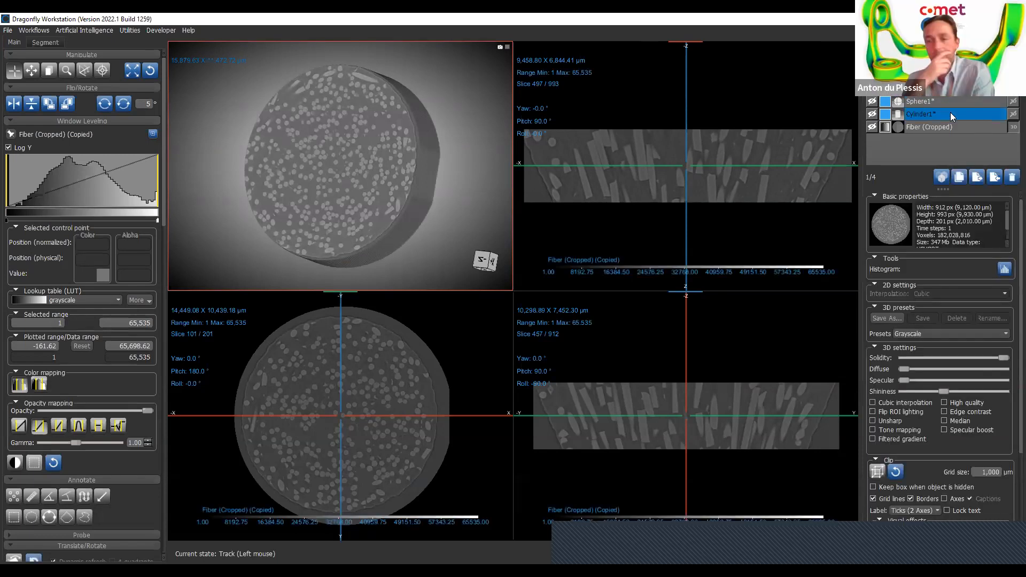
{"action": "left_click", "coordinate": [1011, 179]}
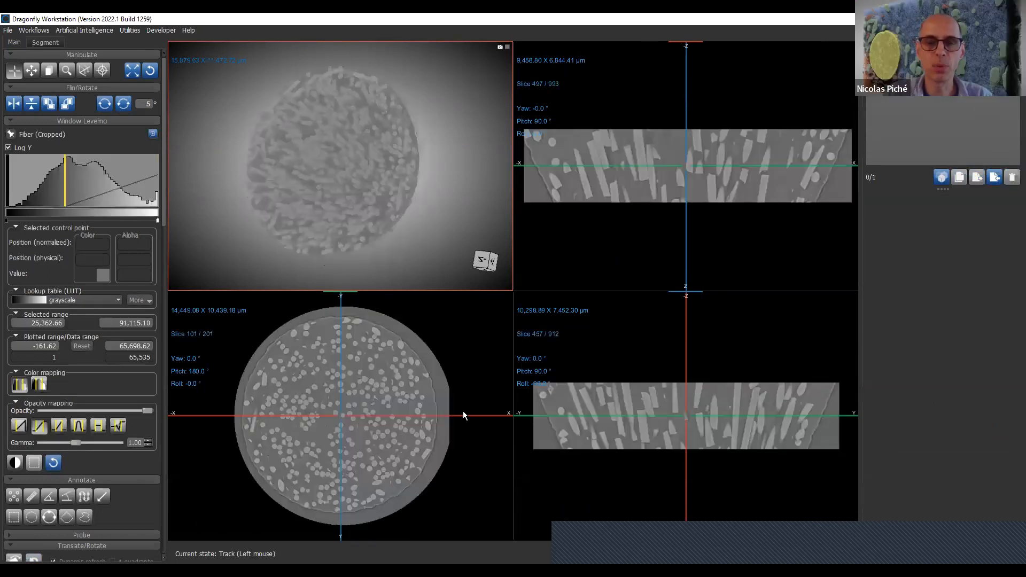
- Try the clip box on the Fiber (Cropped) dataset and hide it again
{"action": "scroll", "coordinate": [392, 424], "scroll_direction": "down", "scroll_amount": 1}
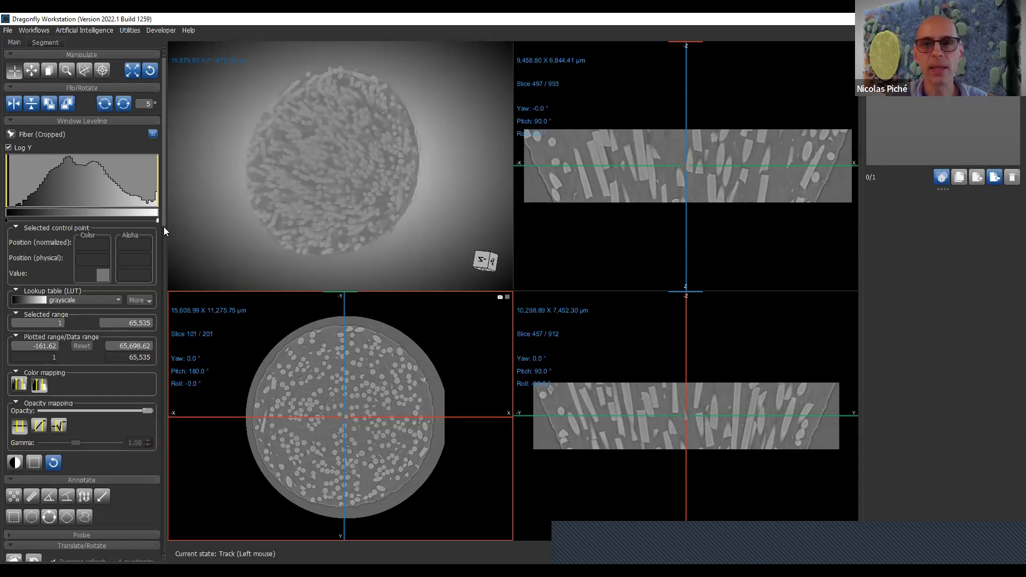
{"action": "left_click", "coordinate": [919, 76]}
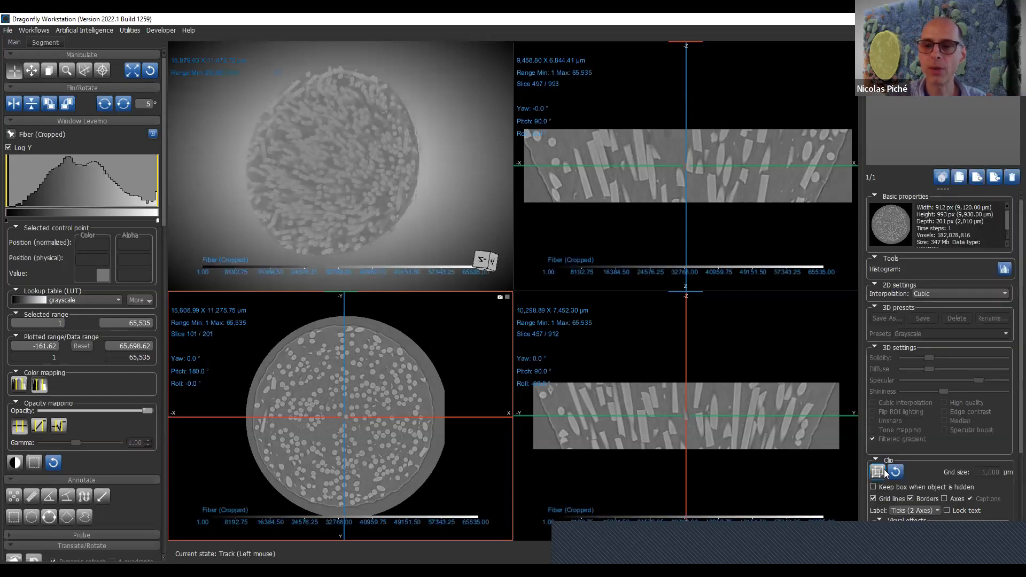
{"action": "left_click", "coordinate": [812, 390]}
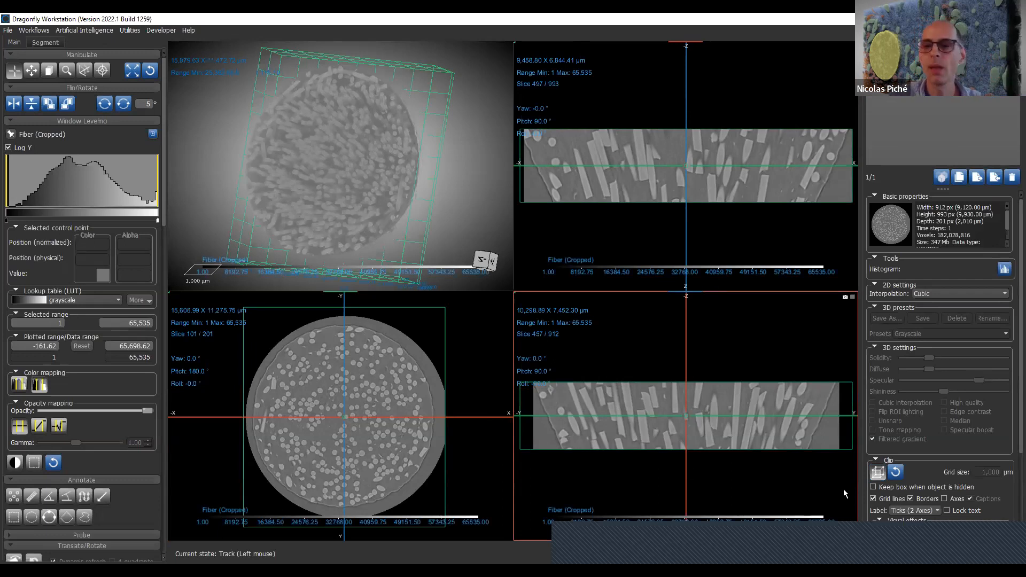
{"action": "left_click", "coordinate": [877, 472]}
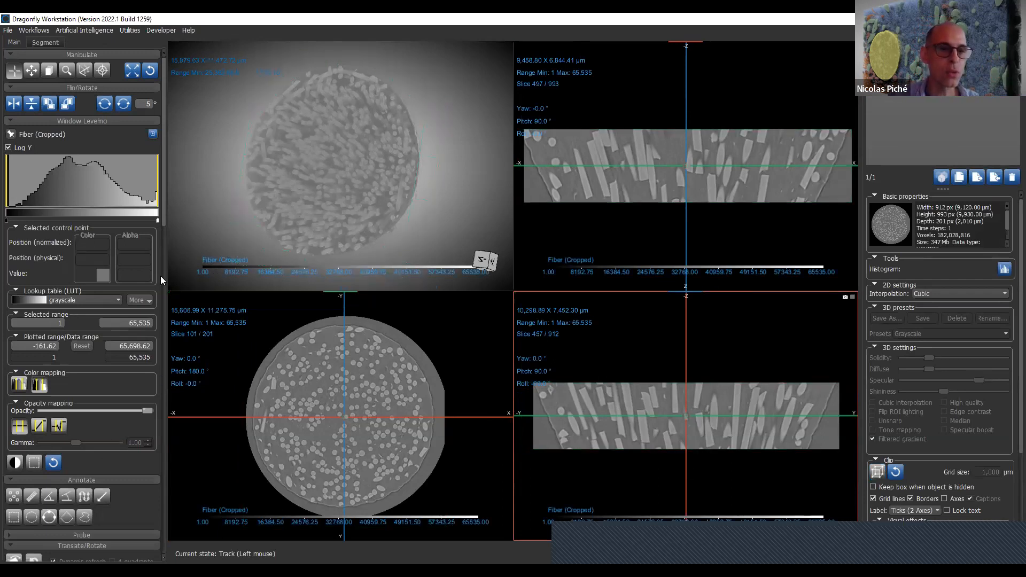
- Create a box shape that encloses the Fiber (Cropped) dataset
{"action": "left_click_drag", "start_coordinate": [163, 226], "coordinate": [167, 559]}
{"action": "scroll", "coordinate": [163, 419], "scroll_direction": "down", "scroll_amount": 1}
{"action": "left_click", "coordinate": [14, 517]}
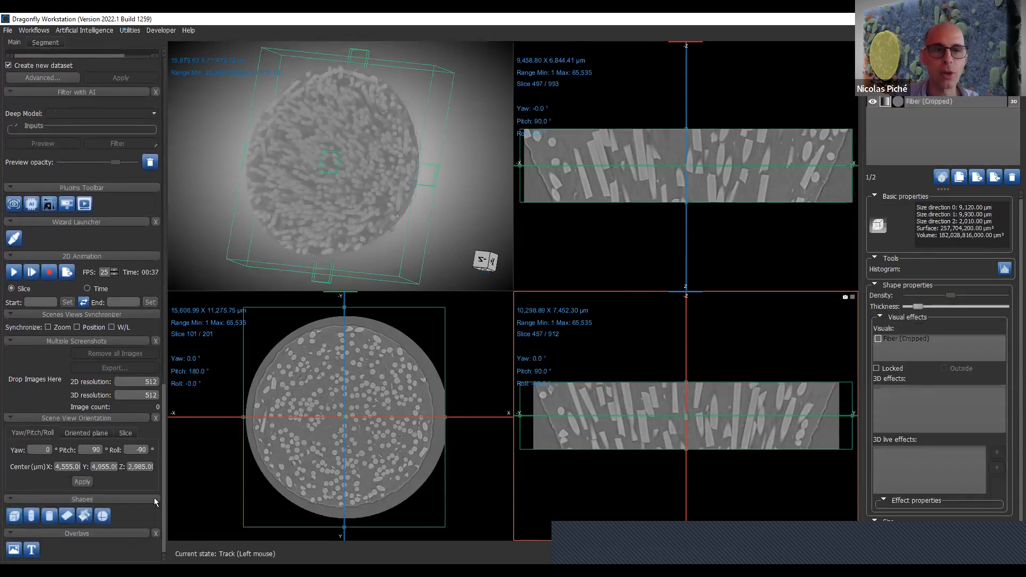
- Shrink and rotate the box over the fiber sample to about 5,064 × 7,163 × 2,010 µm
{"action": "left_click_drag", "start_coordinate": [376, 306], "coordinate": [328, 365]}
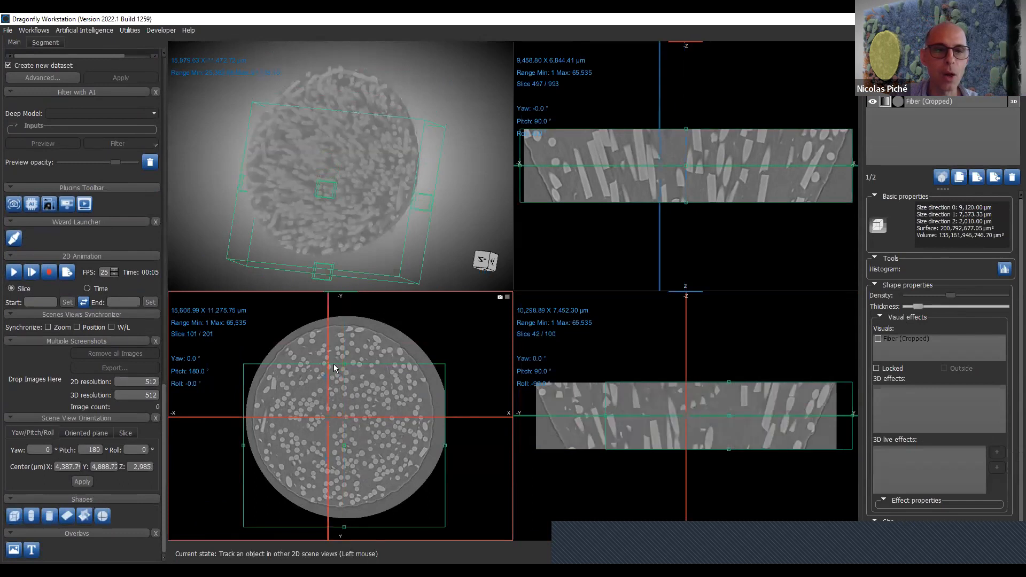
{"action": "left_click_drag", "start_coordinate": [428, 365], "coordinate": [398, 374]}
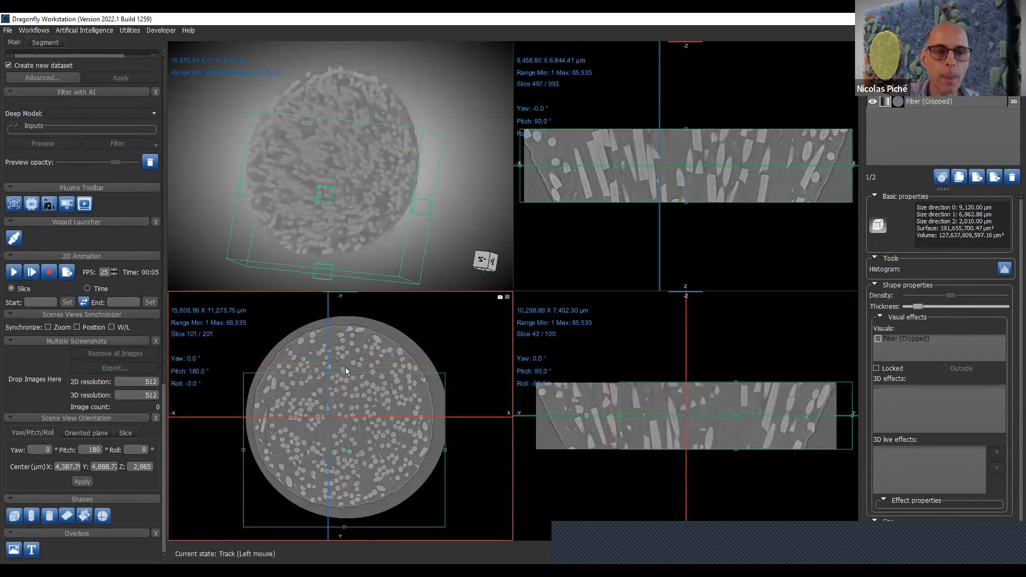
{"action": "double_click", "coordinate": [356, 390]}
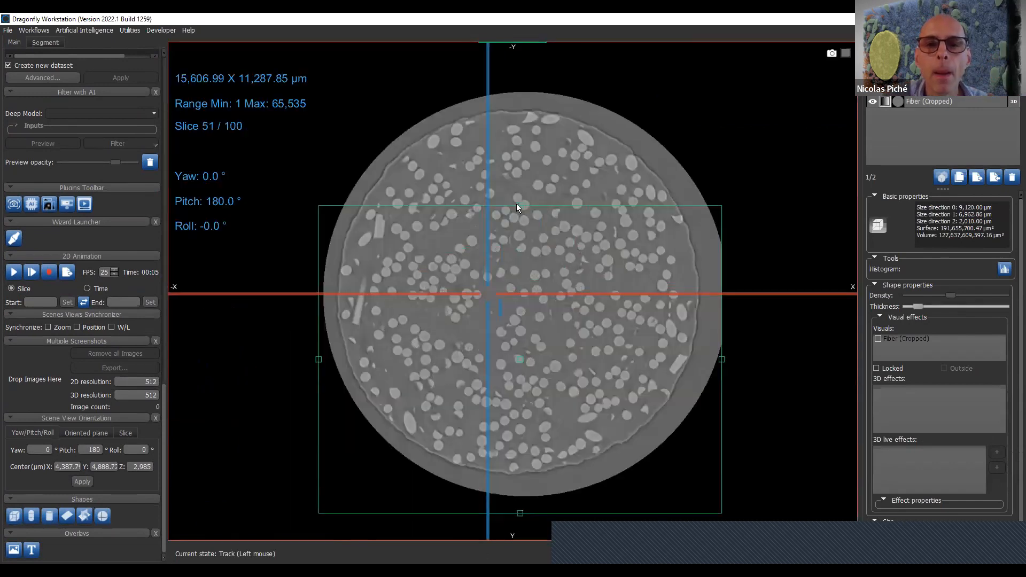
{"action": "left_click_drag", "start_coordinate": [521, 207], "coordinate": [663, 231]}
{"action": "left_click_drag", "start_coordinate": [775, 464], "coordinate": [594, 431]}
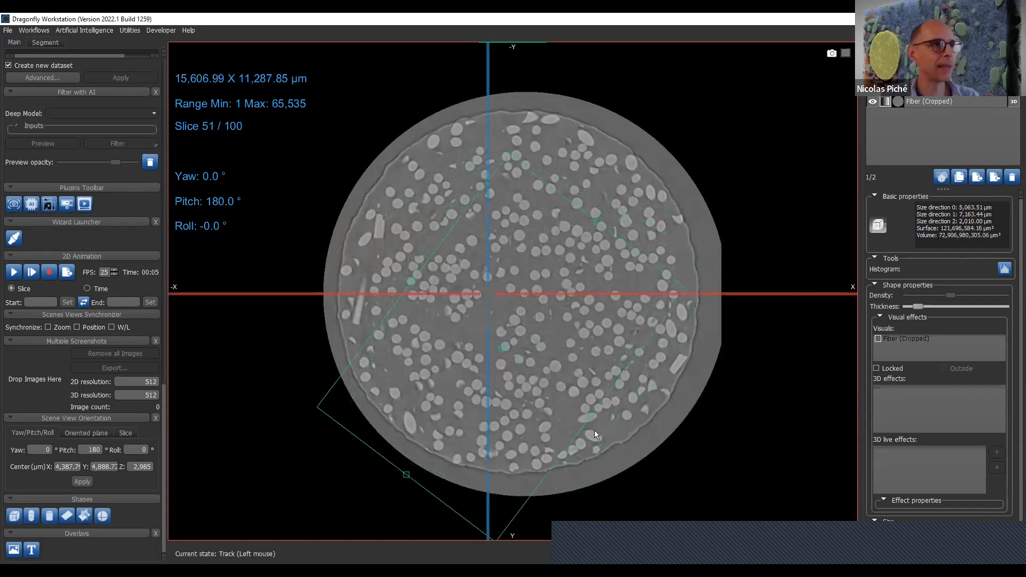
- Extract a structured grid named "derived" from the Fiber (Cropped) dataset using the box
{"action": "right_click", "coordinate": [949, 98]}
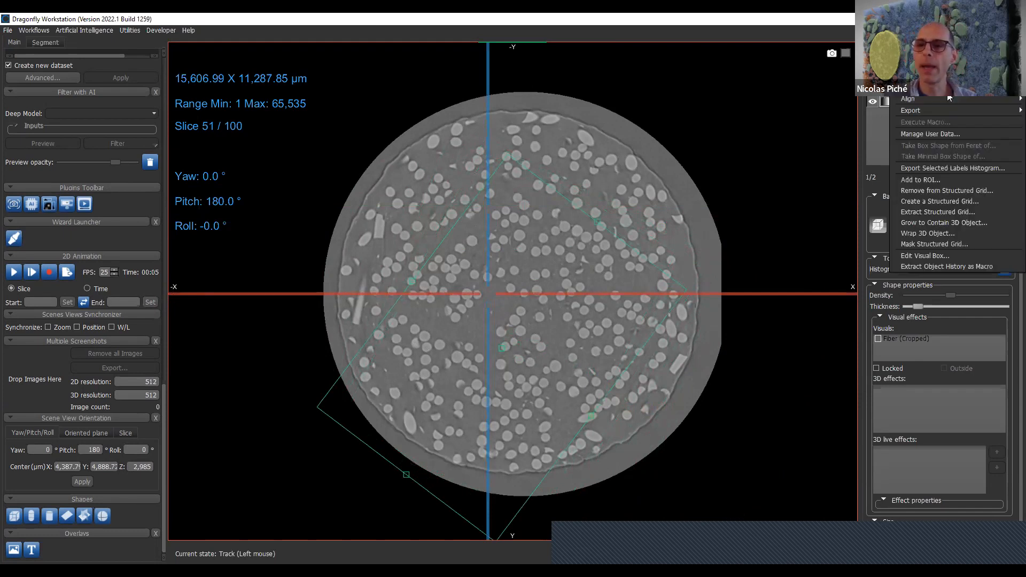
{"action": "left_click", "coordinate": [981, 212]}
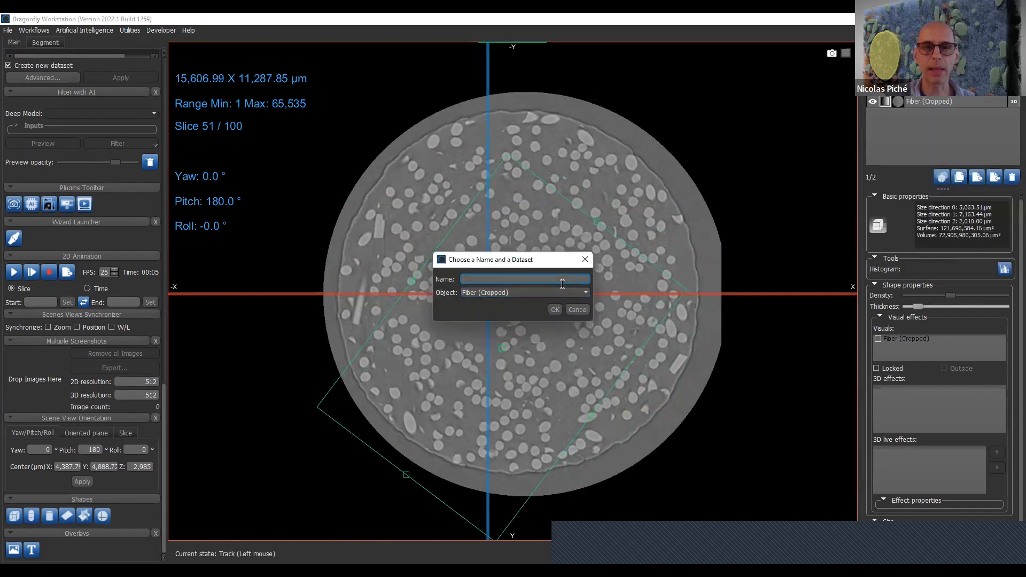
{"action": "type", "text": "deri"}
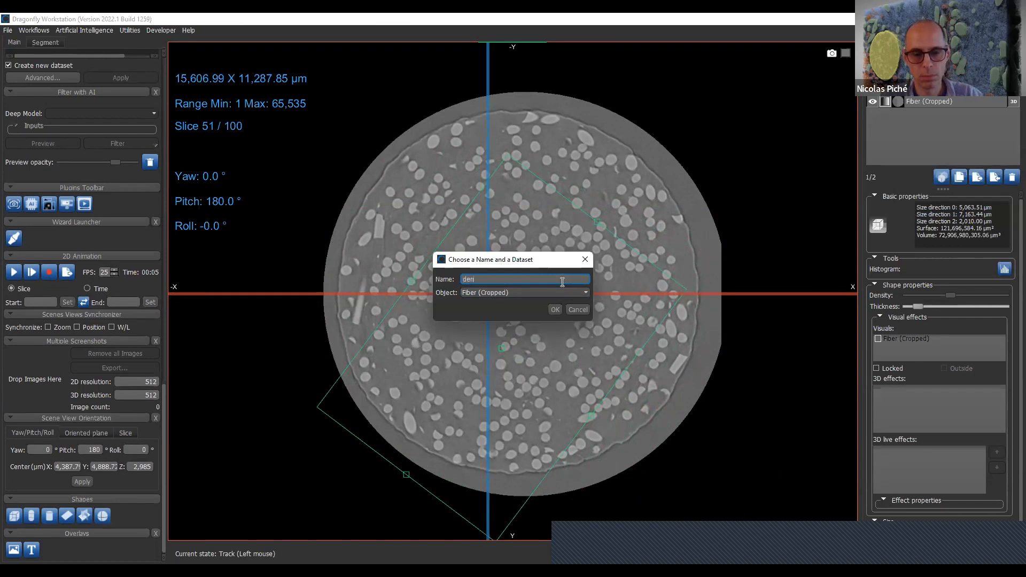
{"action": "type", "text": "ved"}
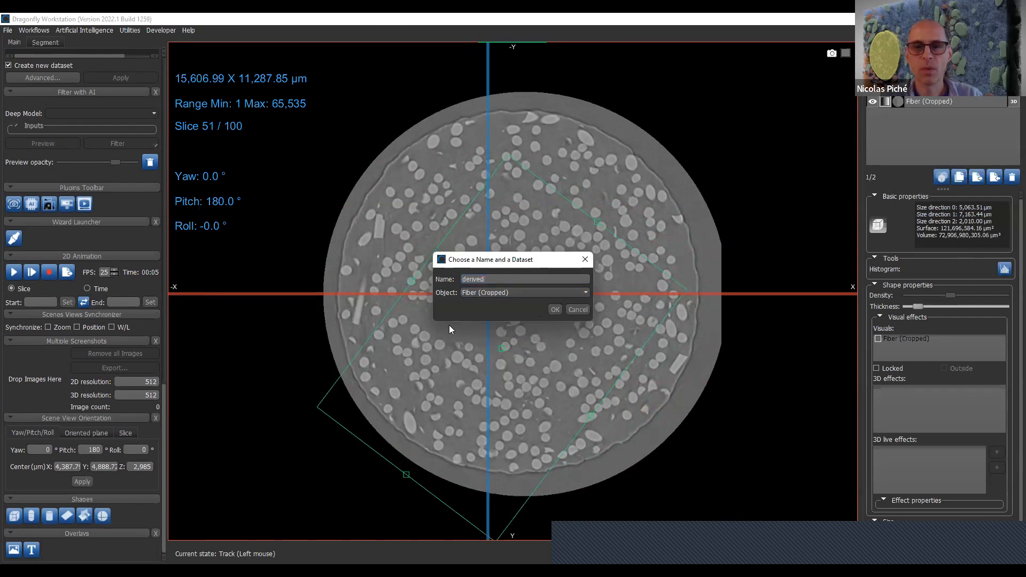
{"action": "left_click", "coordinate": [555, 310]}
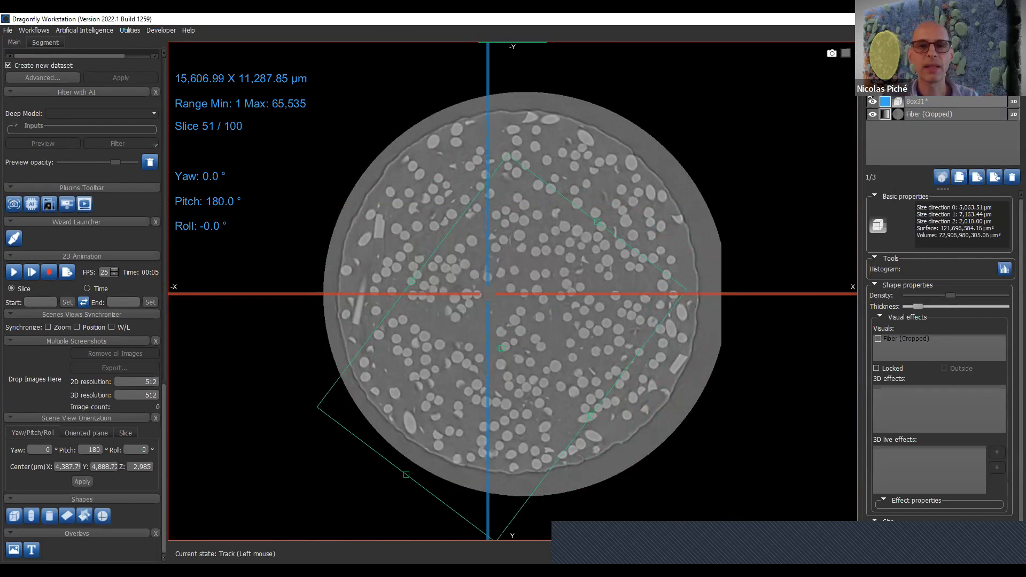
- Toggle the visibility of the Fiber (Cropped) dataset and review the commands available for the box
{"action": "left_click", "coordinate": [943, 101]}
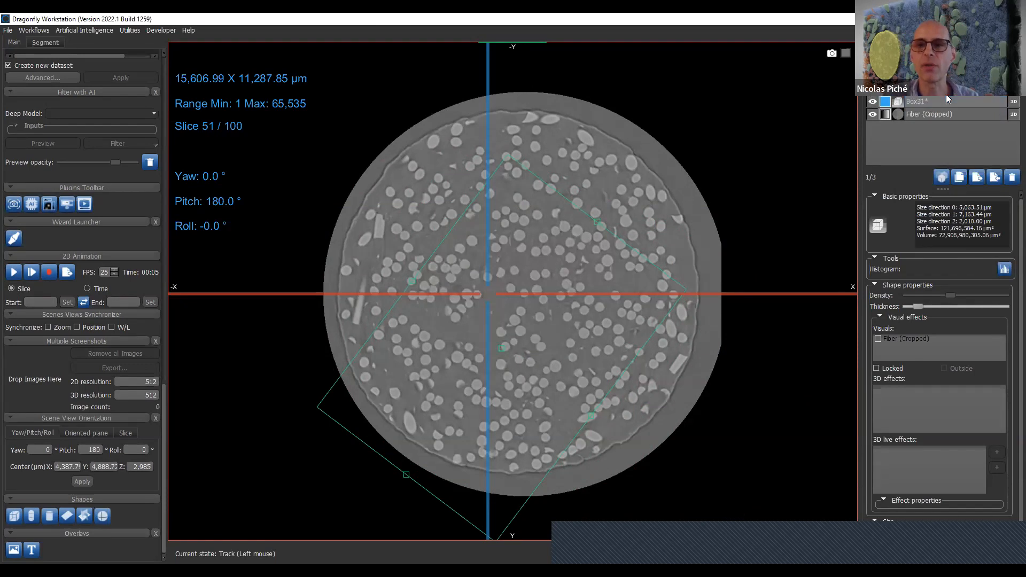
{"action": "left_click", "coordinate": [872, 115]}
{"action": "left_click", "coordinate": [872, 115]}
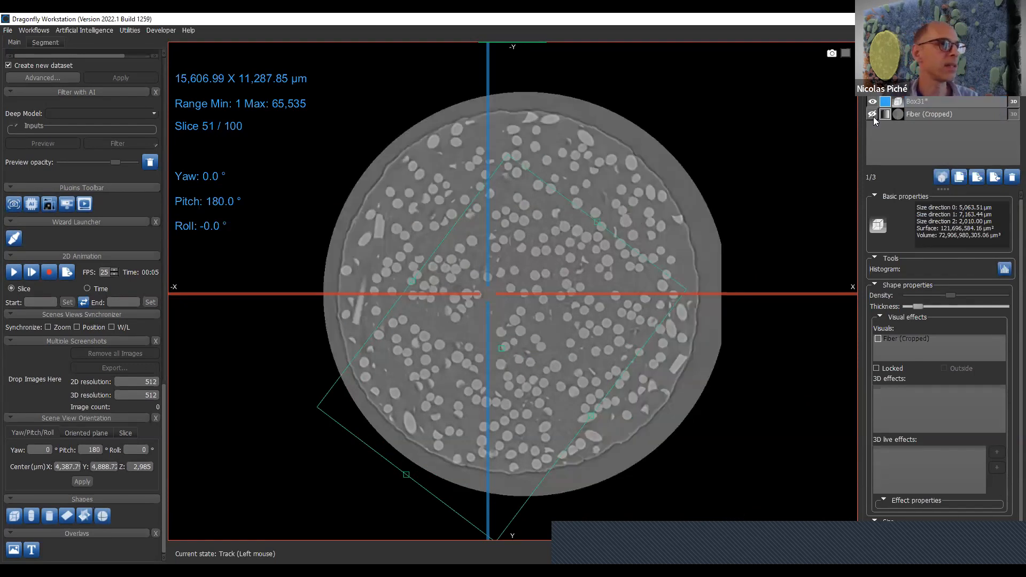
{"action": "left_click", "coordinate": [872, 114]}
{"action": "left_click", "coordinate": [873, 115]}
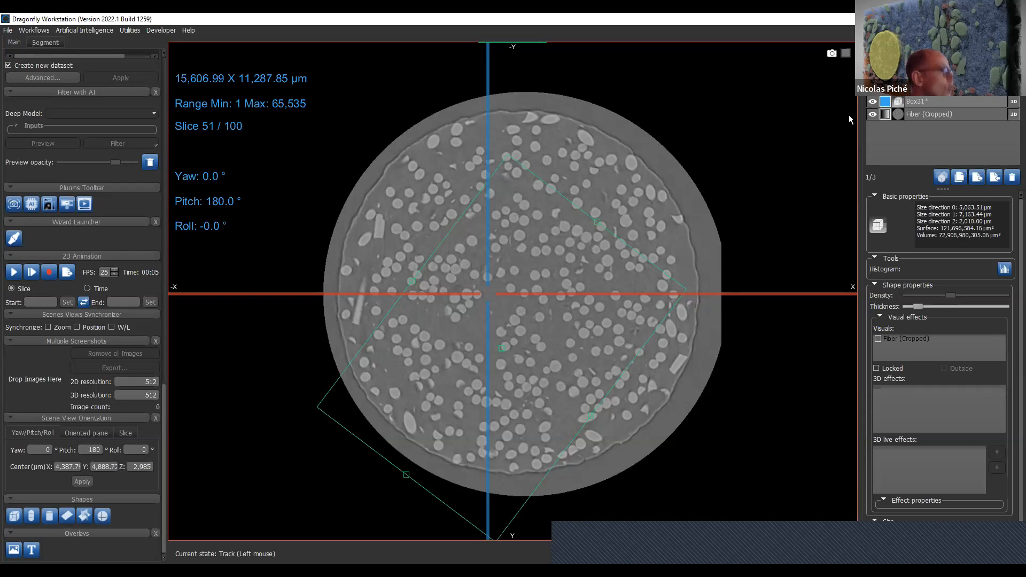
{"action": "right_click", "coordinate": [958, 104]}
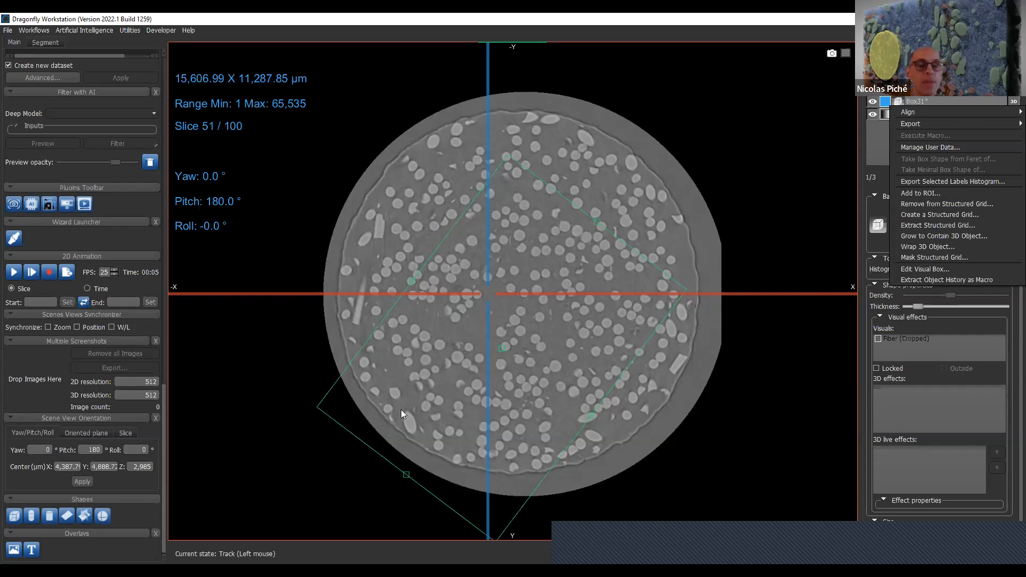
{"action": "left_click", "coordinate": [167, 428]}
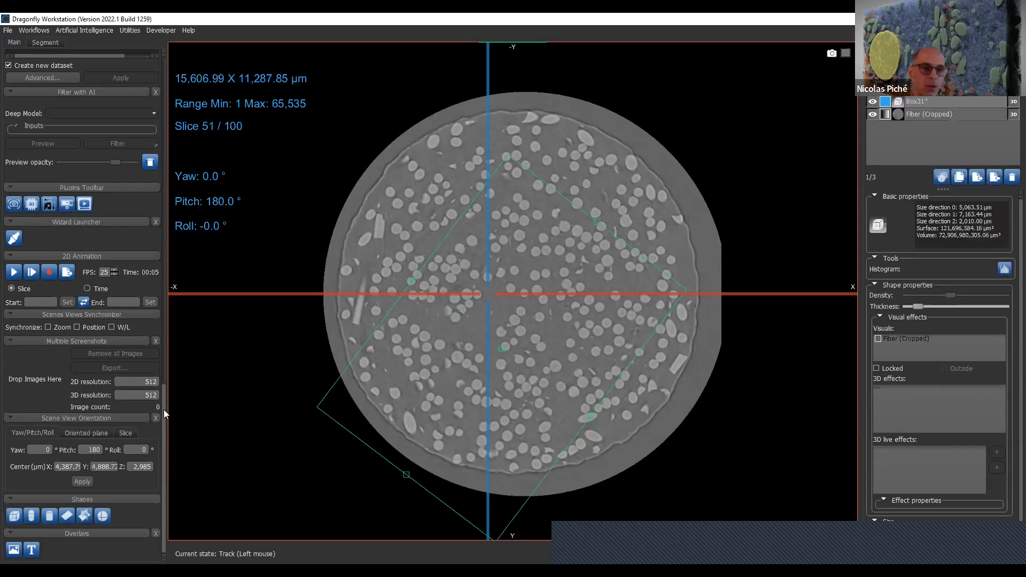
- Add a snapshot of the current slice view to the multiple screenshots collection
{"action": "scroll", "coordinate": [163, 410], "scroll_direction": "up", "scroll_amount": 10}
{"action": "left_click_drag", "start_coordinate": [190, 341], "coordinate": [190, 402]}
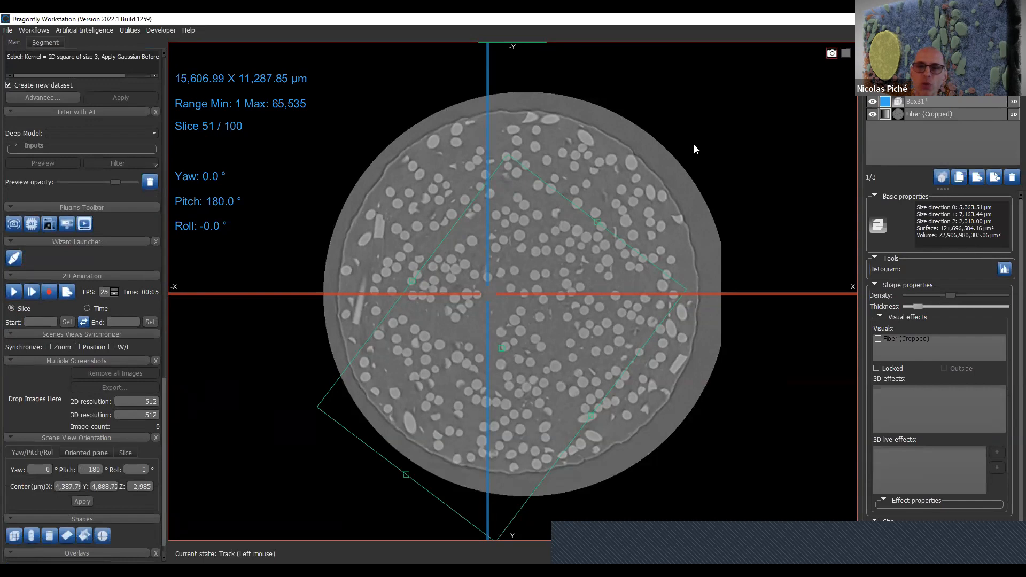
{"action": "left_click_drag", "start_coordinate": [109, 383], "coordinate": [39, 395]}
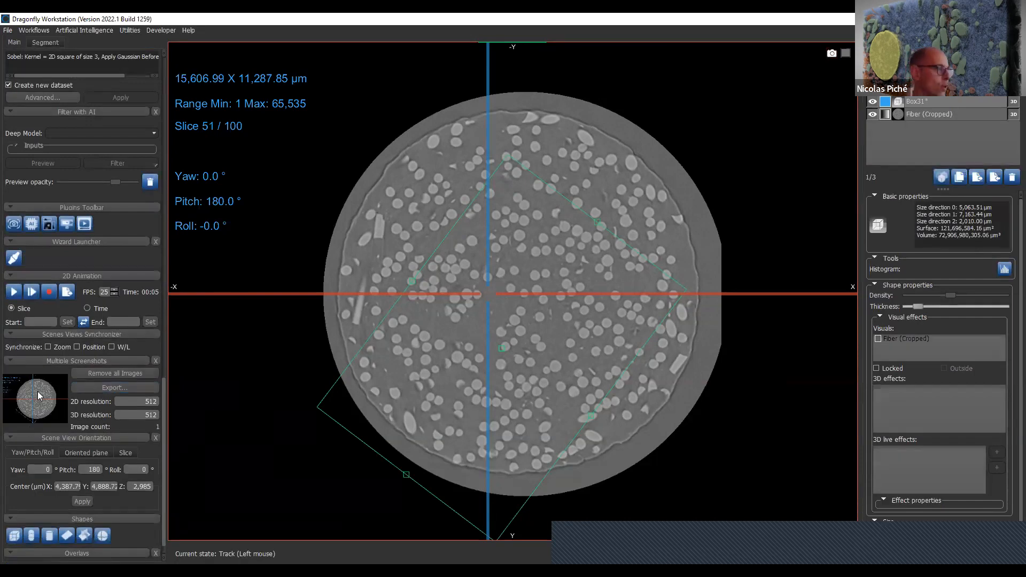
- Play the 2D animation through the slices of the fiber dataset, then stop it
{"action": "left_click", "coordinate": [13, 291]}
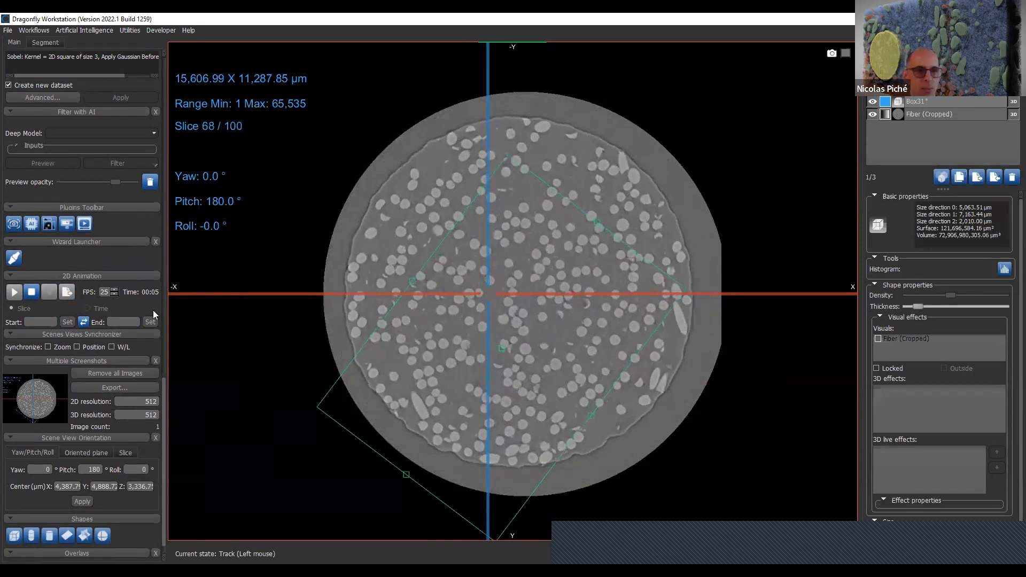
{"action": "left_click", "coordinate": [31, 292]}
{"action": "scroll", "coordinate": [134, 489], "scroll_direction": "down", "scroll_amount": 1}
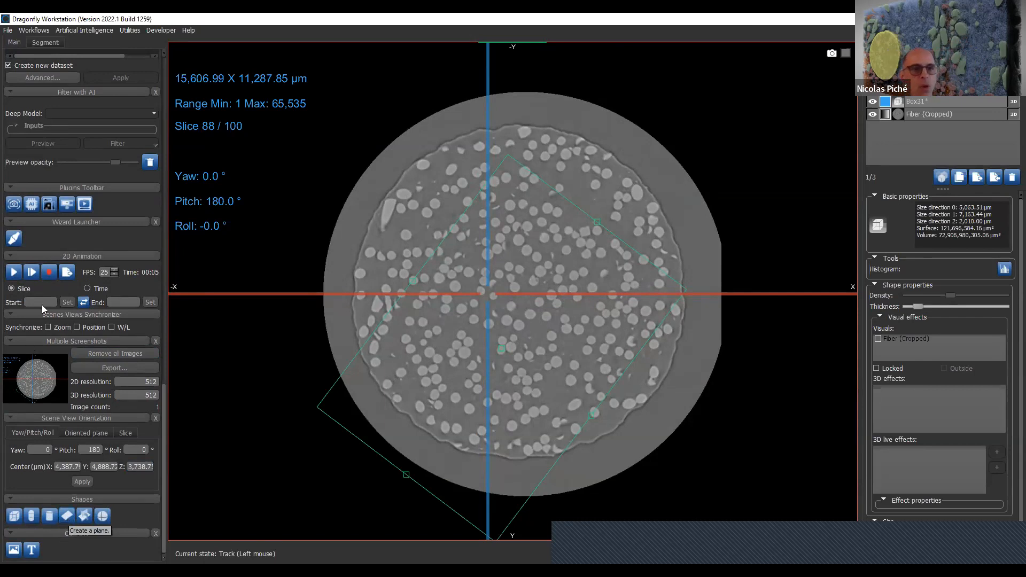
{"action": "scroll", "coordinate": [118, 236], "scroll_direction": "up", "scroll_amount": 10}
{"action": "scroll", "coordinate": [115, 310], "scroll_direction": "up", "scroll_amount": 10}
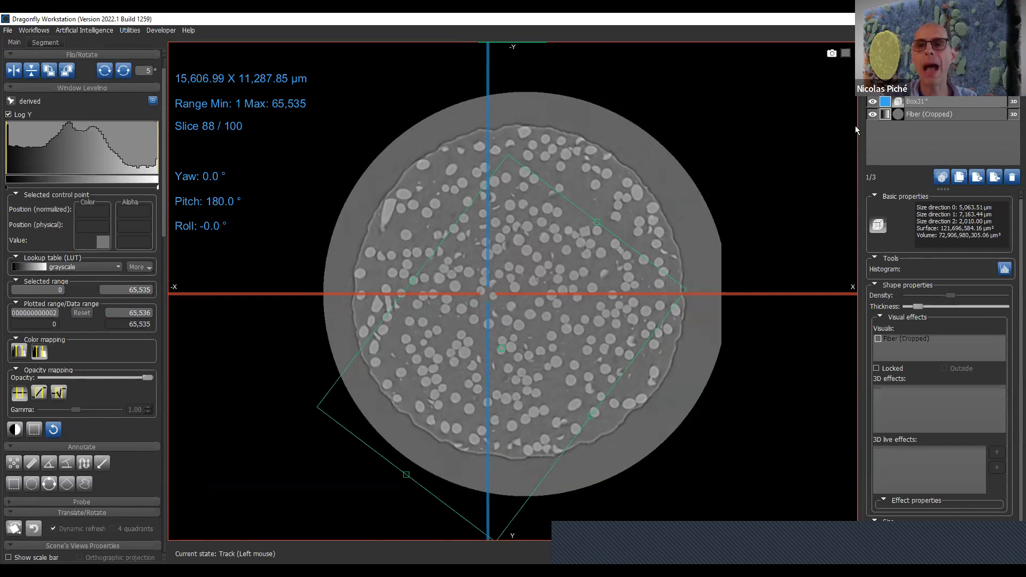
- Delete the "derived" dataset together with the box shape, keeping only Fiber (Cropped)
{"action": "left_click", "coordinate": [964, 91]}
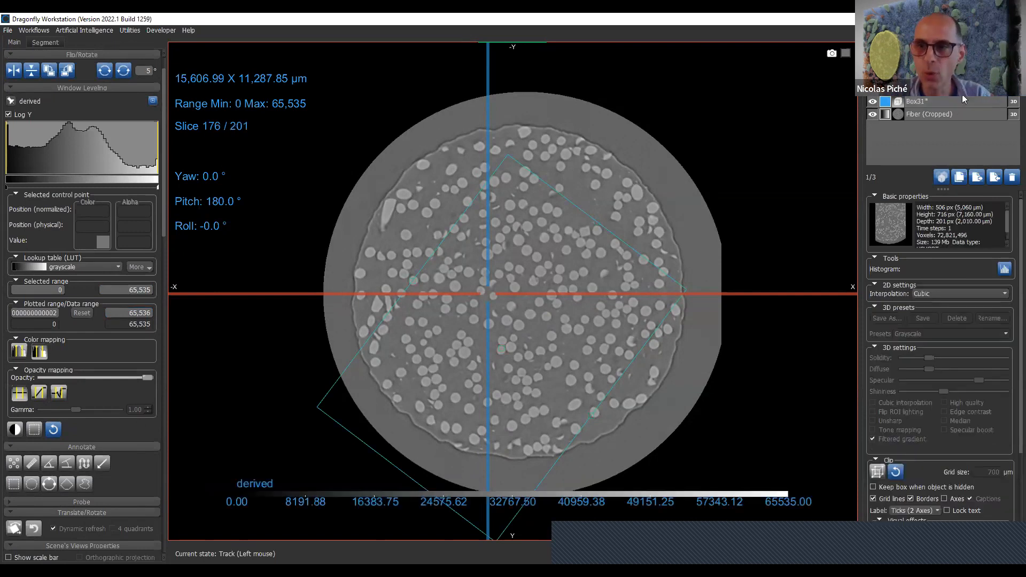
{"action": "left_click", "coordinate": [966, 101], "text": "ctrl"}
{"action": "left_click", "coordinate": [1012, 177]}
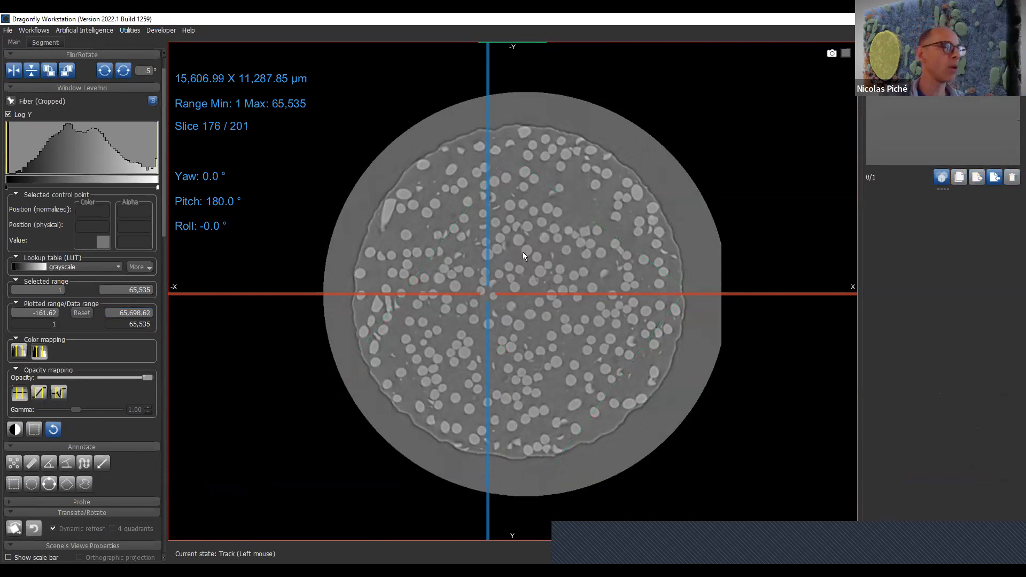
- Create a new region of interest that uses the geometry of Fiber (Cropped), without the Multi-ROI option
{"action": "left_click", "coordinate": [44, 46]}
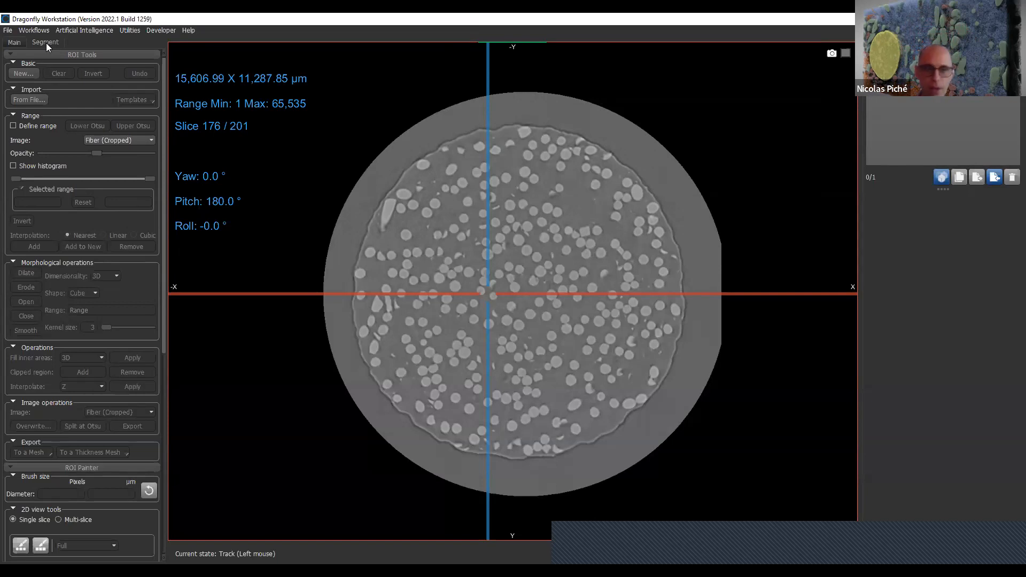
{"action": "left_click", "coordinate": [26, 77]}
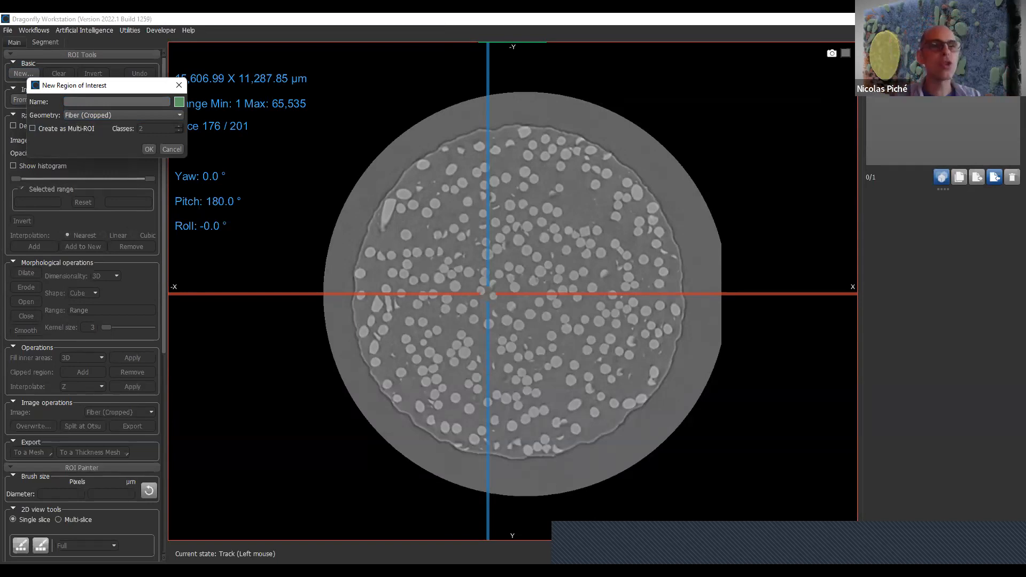
{"action": "left_click", "coordinate": [180, 116]}
{"action": "left_click", "coordinate": [123, 153]}
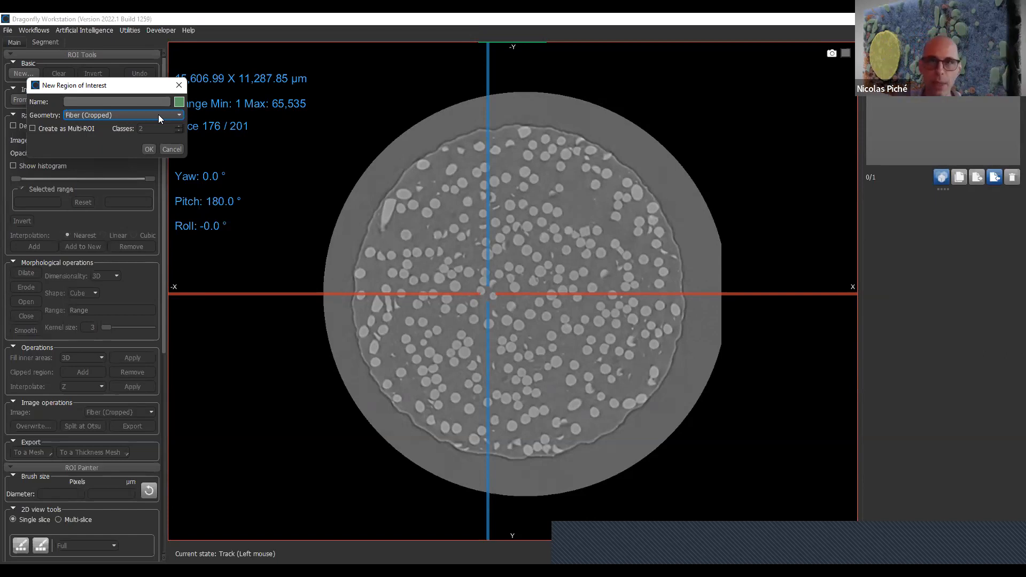
{"action": "left_click", "coordinate": [147, 151]}
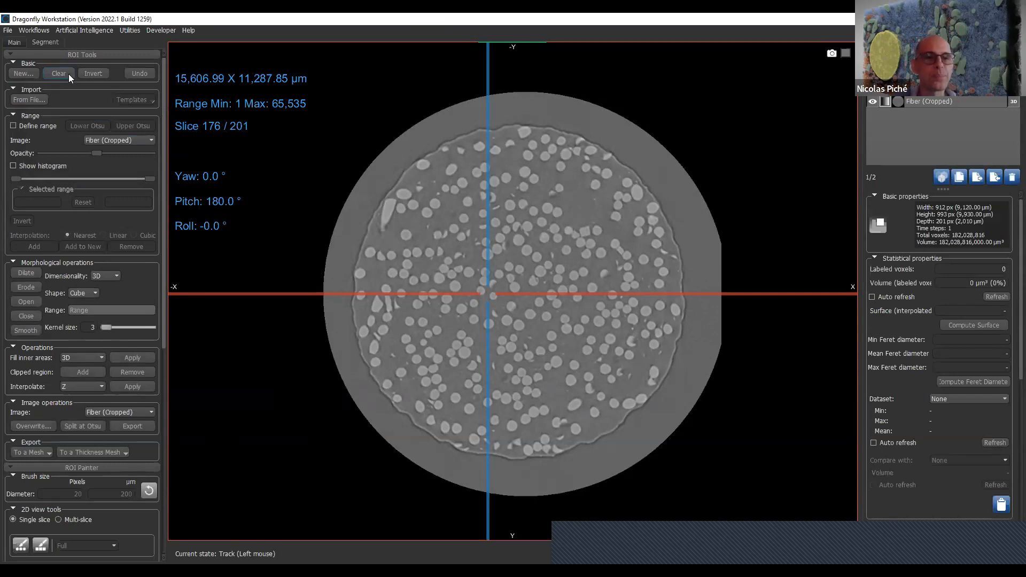
- Enable range definition on Fiber (Cropped) for the new region of interest and show its histogram
{"action": "right_click_drag", "start_coordinate": [577, 196], "coordinate": [589, 420]}
{"action": "middle_click_drag", "start_coordinate": [589, 420], "coordinate": [622, 371]}
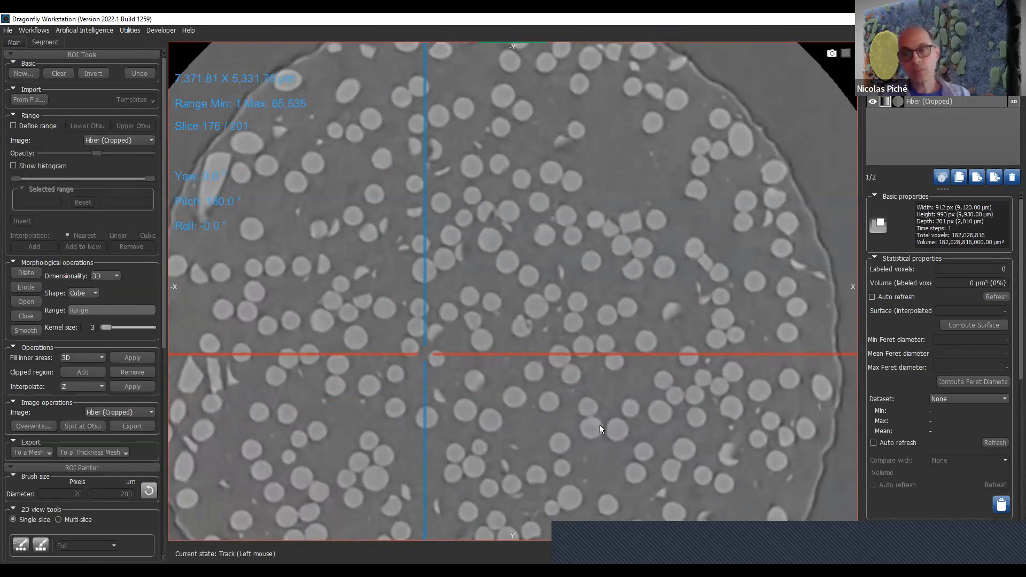
{"action": "middle_click_drag", "start_coordinate": [496, 233], "coordinate": [506, 207]}
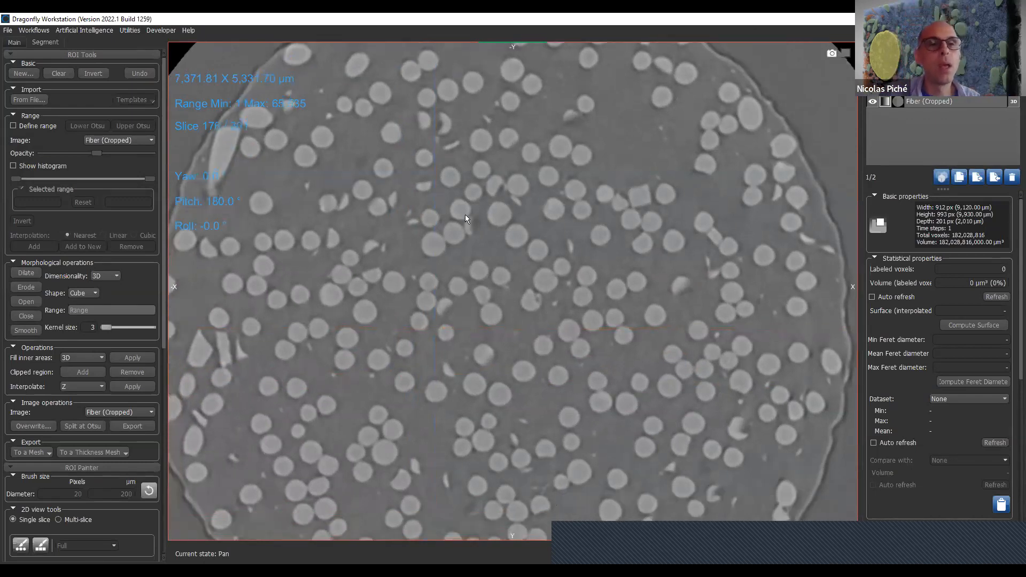
{"action": "left_click", "coordinate": [33, 127]}
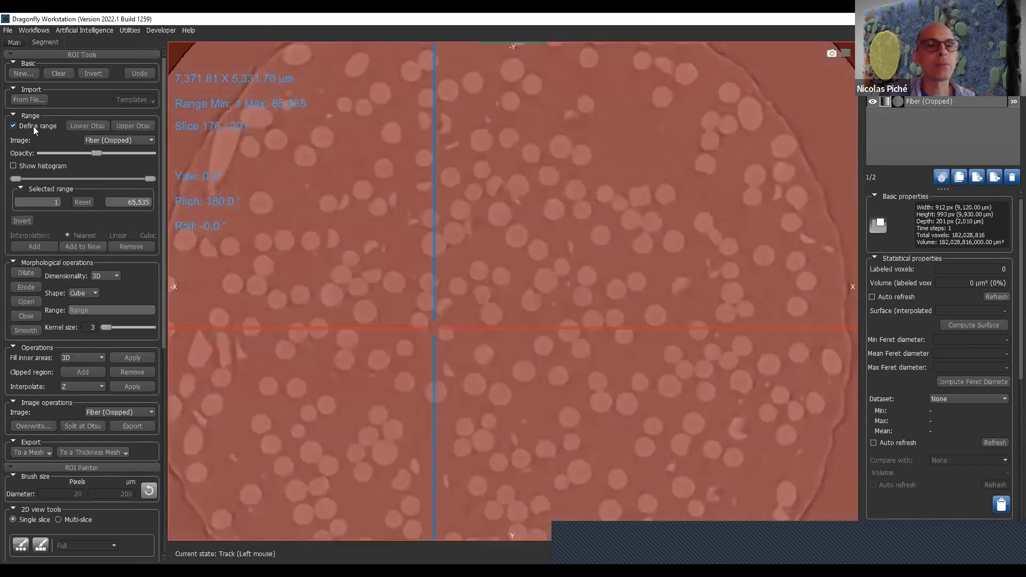
{"action": "left_click", "coordinate": [54, 166]}
{"action": "middle_click_drag", "start_coordinate": [543, 308], "coordinate": [548, 241]}
{"action": "right_click_drag", "start_coordinate": [528, 388], "coordinate": [561, 324]}
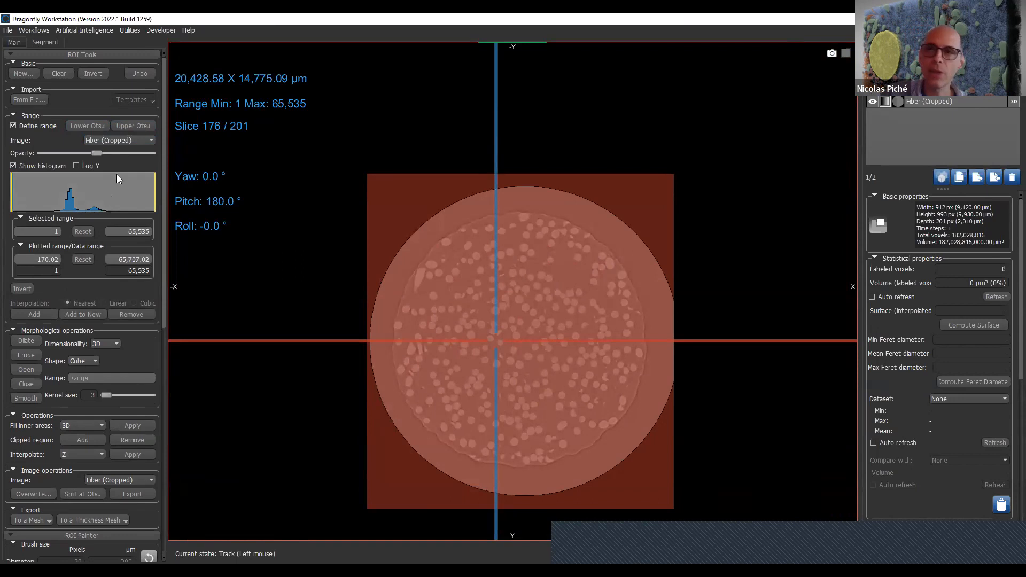
- Apply the Upper Otsu threshold, raise the lower range limit to about 34,438, and check the highlighted fibers across slices
{"action": "left_click", "coordinate": [135, 129]}
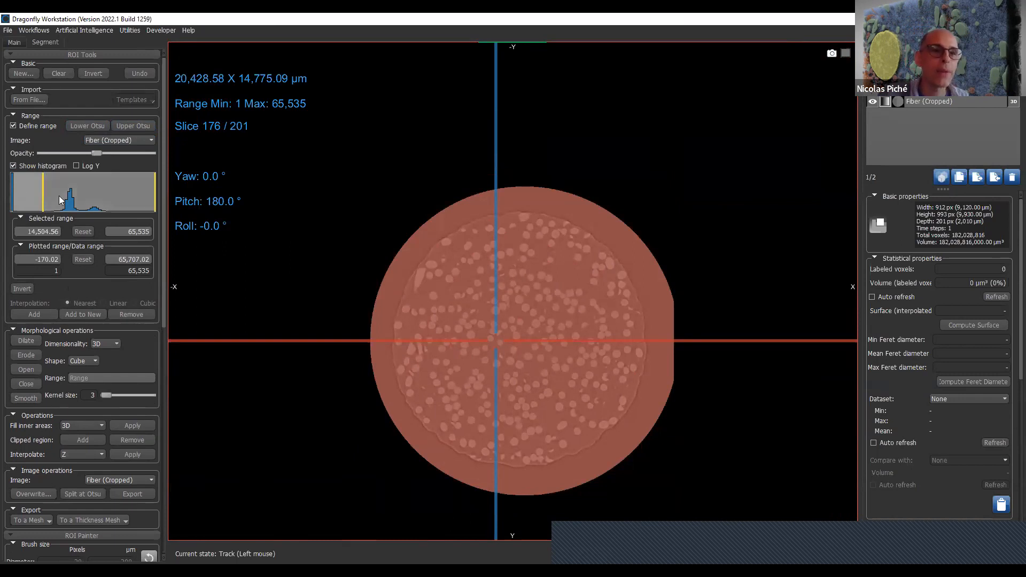
{"action": "left_click_drag", "start_coordinate": [73, 203], "coordinate": [86, 201]}
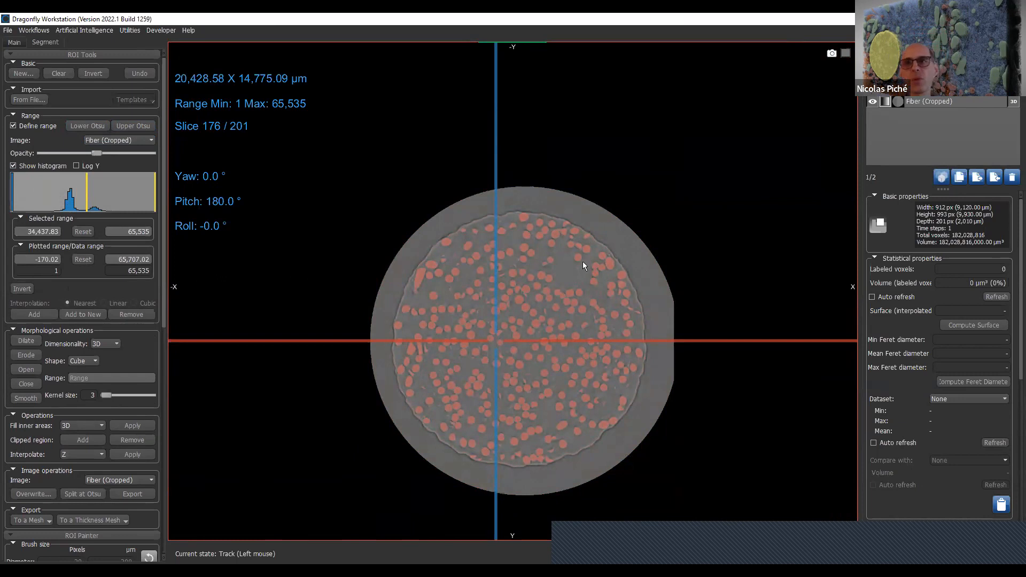
{"action": "right_click_drag", "start_coordinate": [591, 144], "coordinate": [595, 473]}
{"action": "middle_click_drag", "start_coordinate": [622, 350], "coordinate": [645, 118]}
{"action": "scroll", "coordinate": [468, 301], "scroll_direction": "down", "scroll_amount": 18}
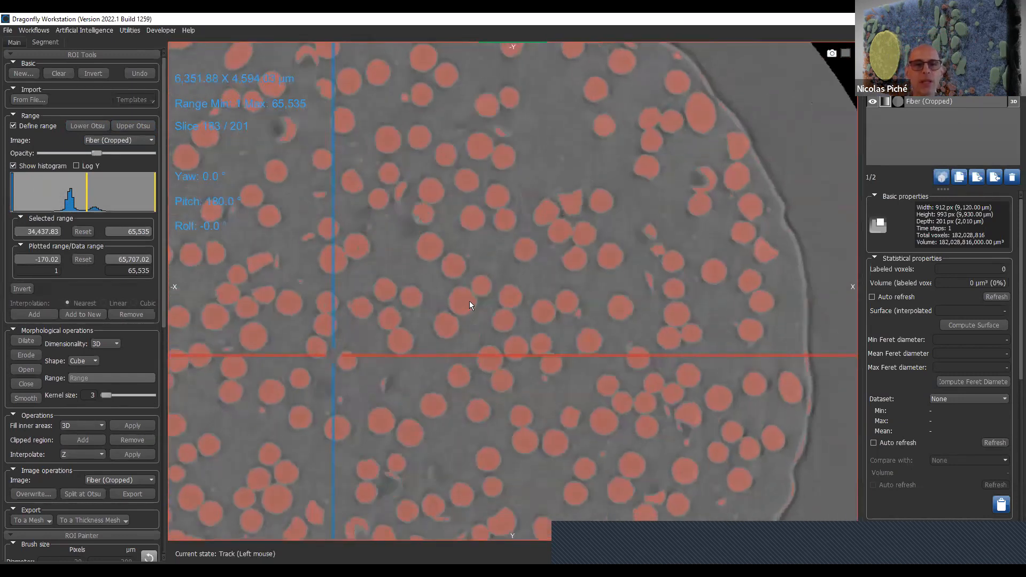
{"action": "scroll", "coordinate": [485, 298], "scroll_direction": "up", "scroll_amount": 19}
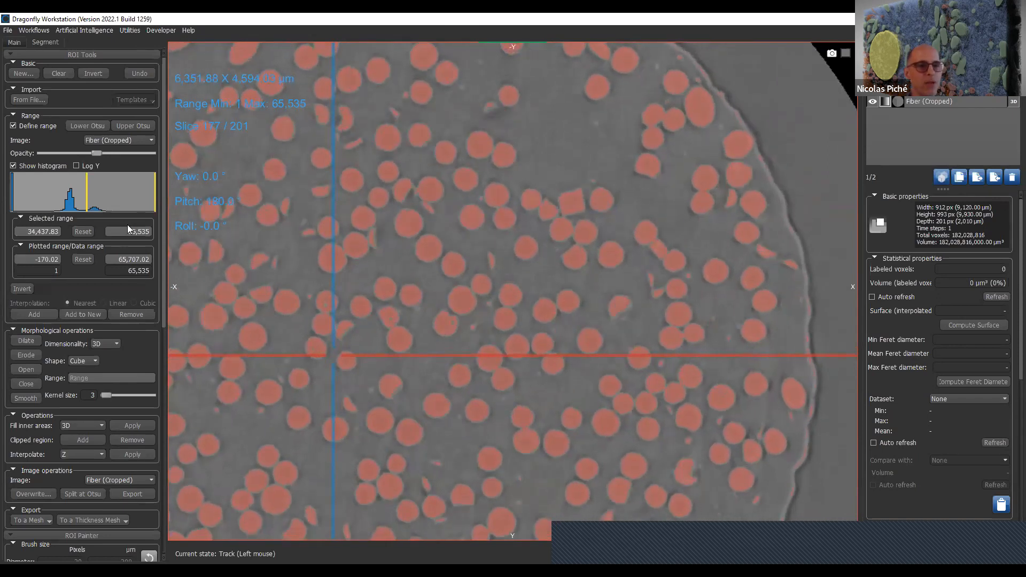
- Shift the histogram's plotted range to about -6,545 to 58,990 and add the selected intensity range to the region of interest
{"action": "left_click", "coordinate": [126, 259]}
{"action": "scroll", "coordinate": [118, 193], "scroll_direction": "up", "scroll_amount": 5}
{"action": "scroll", "coordinate": [119, 193], "scroll_direction": "down", "scroll_amount": 5}
{"action": "middle_click_drag", "start_coordinate": [123, 197], "coordinate": [136, 199]}
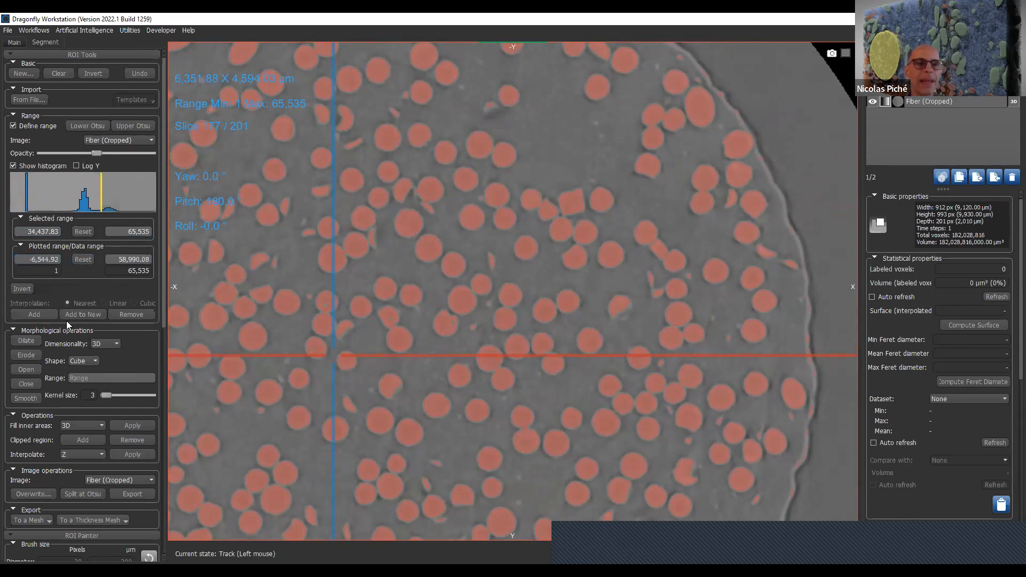
{"action": "left_click", "coordinate": [33, 315]}
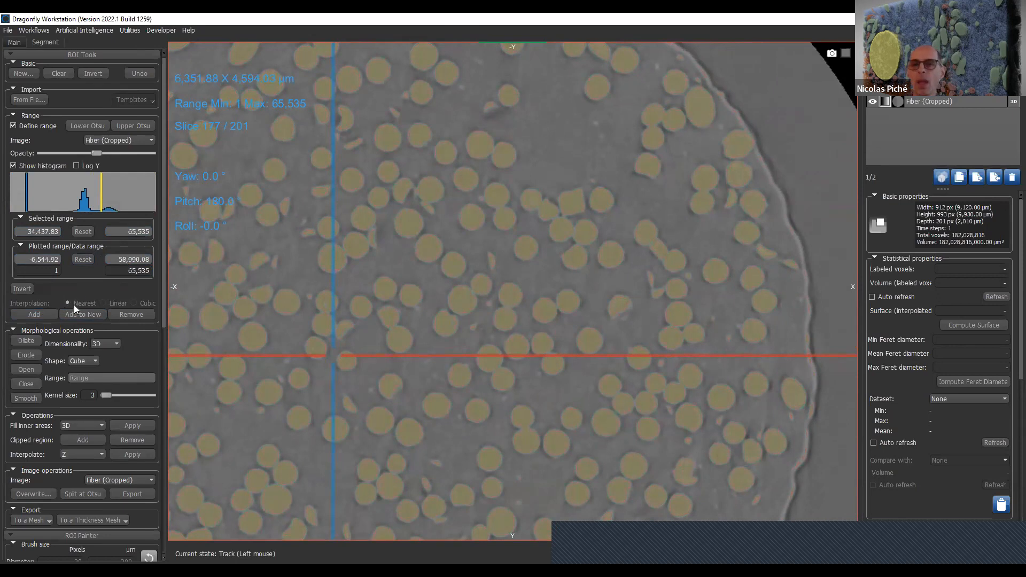
- Invert the region of interest and clear all of its labeled voxels
{"action": "left_click", "coordinate": [103, 74]}
{"action": "left_click", "coordinate": [65, 77]}
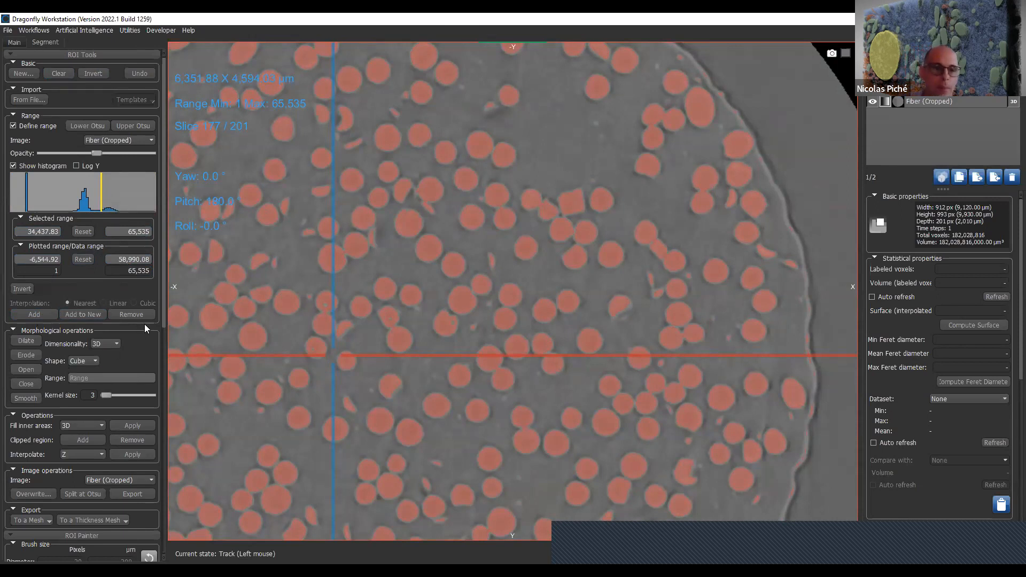
- Paint a dab on the round fiber in the upper-middle of the slice with the 2D circular brush at 12 pixels diameter
{"action": "left_click_drag", "start_coordinate": [163, 320], "coordinate": [162, 425]}
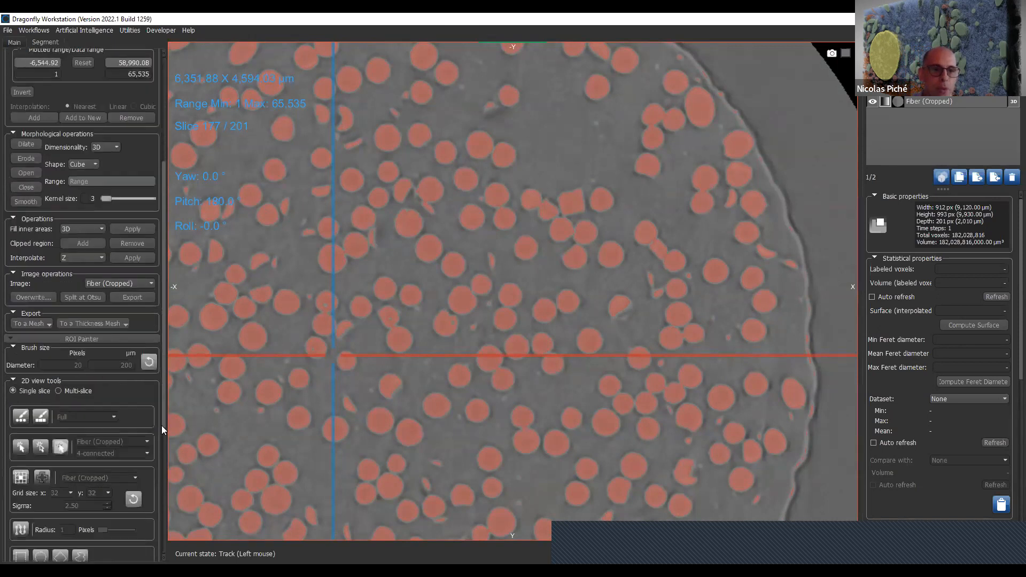
{"action": "left_click", "coordinate": [21, 416]}
{"action": "scroll", "coordinate": [367, 226], "scroll_direction": "down", "scroll_amount": 4, "text": "ctrl"}
{"action": "left_click", "coordinate": [411, 227], "text": "ctrl"}
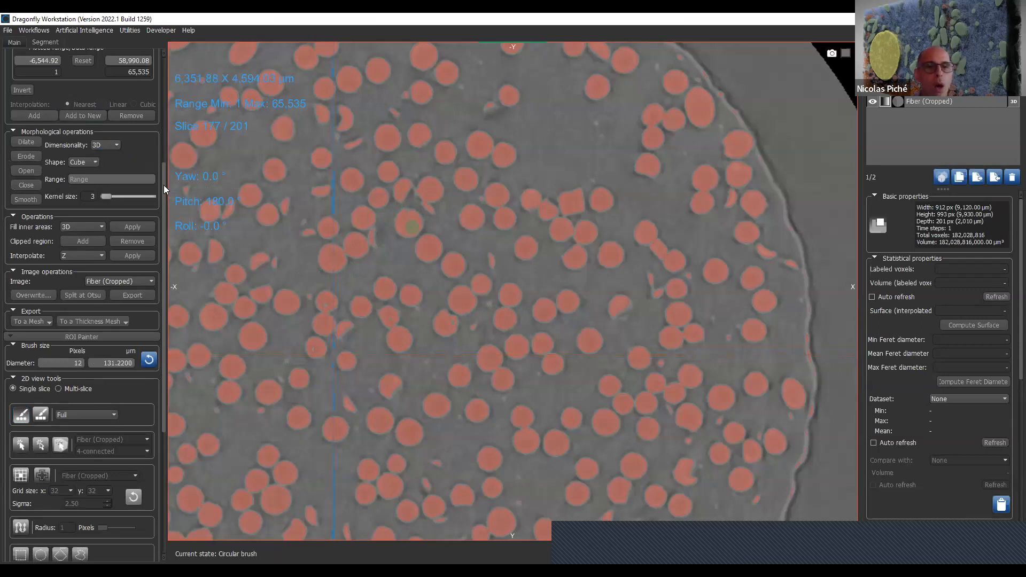
- Recolor the region of interest to bright lime #aaff00 and check the painted fiber across neighboring slices
{"action": "scroll", "coordinate": [164, 179], "scroll_direction": "up", "scroll_amount": 5}
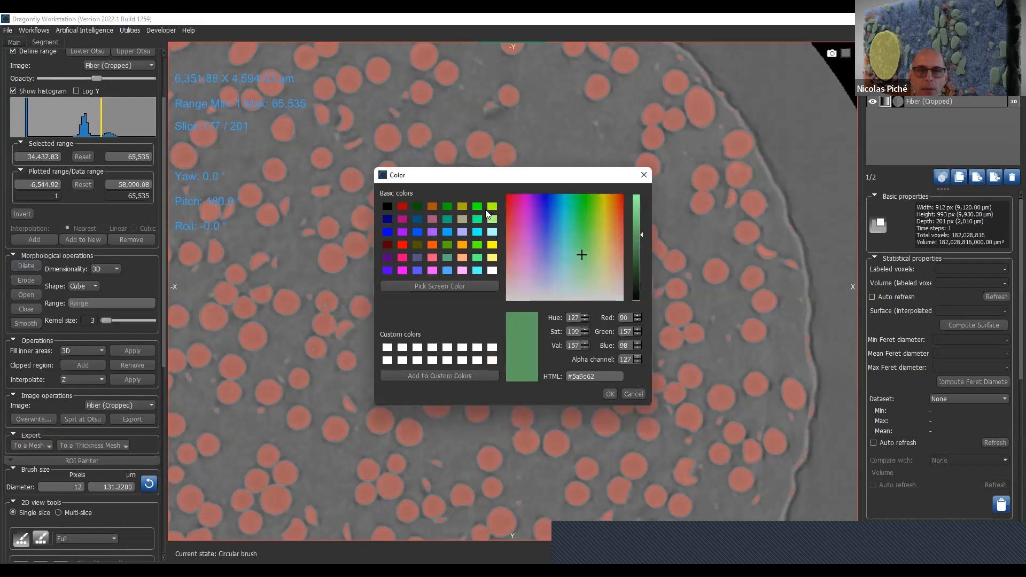
{"action": "left_click", "coordinate": [490, 207]}
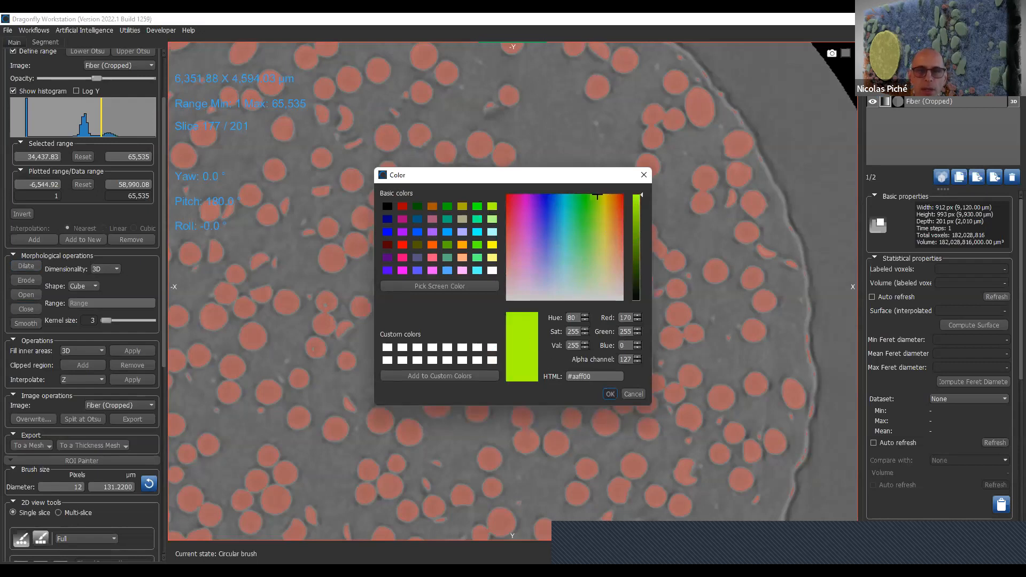
{"action": "left_click", "coordinate": [610, 393]}
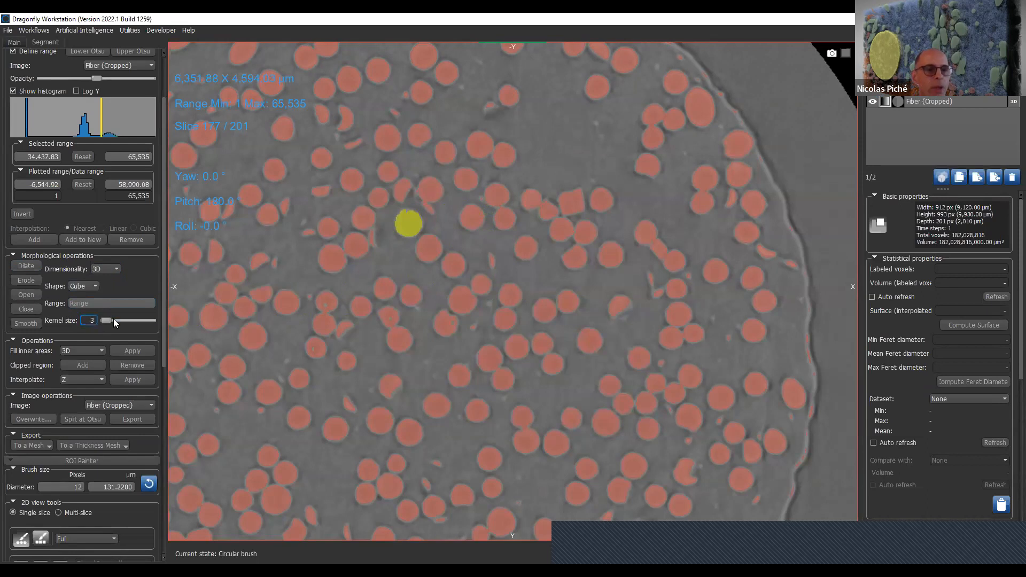
{"action": "scroll", "coordinate": [506, 297], "scroll_direction": "down", "scroll_amount": 5}
{"action": "scroll", "coordinate": [513, 294], "scroll_direction": "up", "scroll_amount": 15}
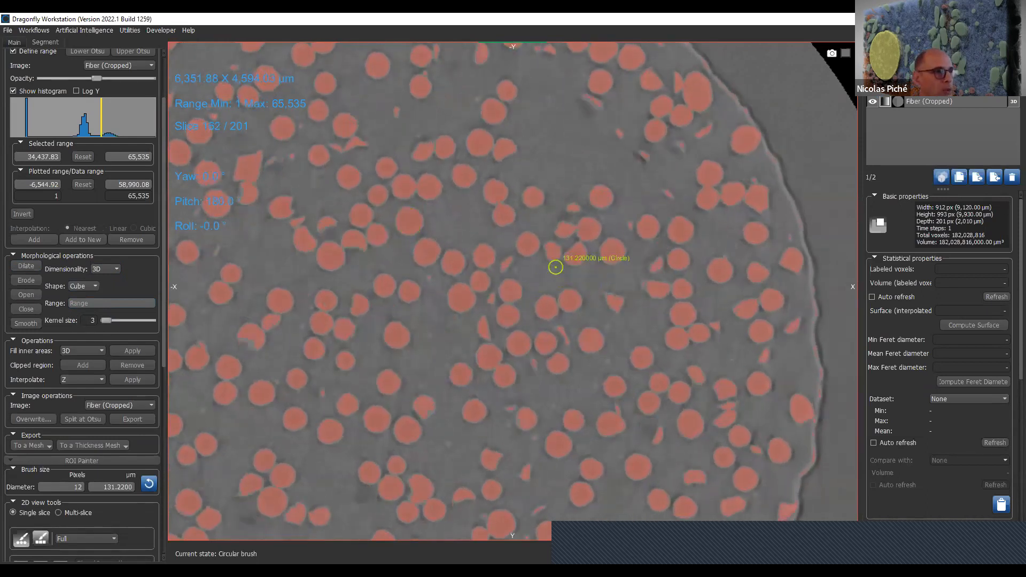
{"action": "scroll", "coordinate": [561, 265], "scroll_direction": "down", "scroll_amount": 3}
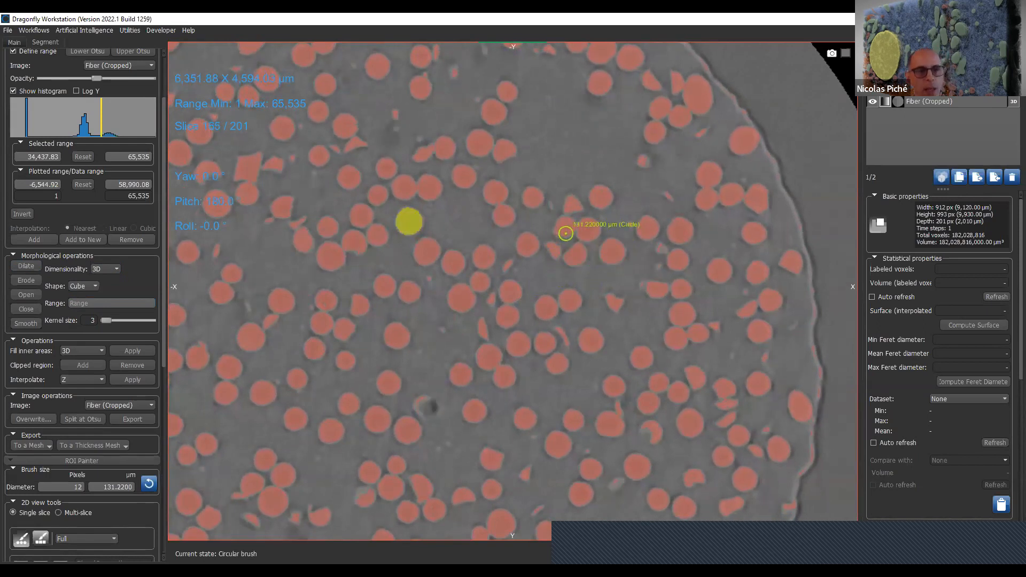
{"action": "scroll", "coordinate": [567, 238], "scroll_direction": "down", "scroll_amount": 8}
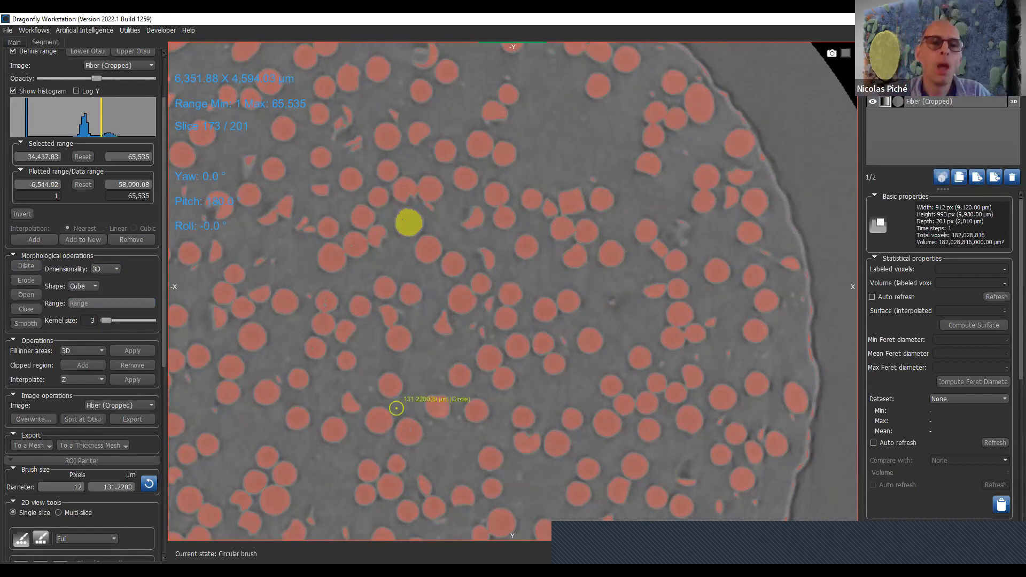
- Set the range for the morphological operations to 1-200, keeping the cube shape and 3D dimensionality
{"action": "left_click", "coordinate": [90, 303]}
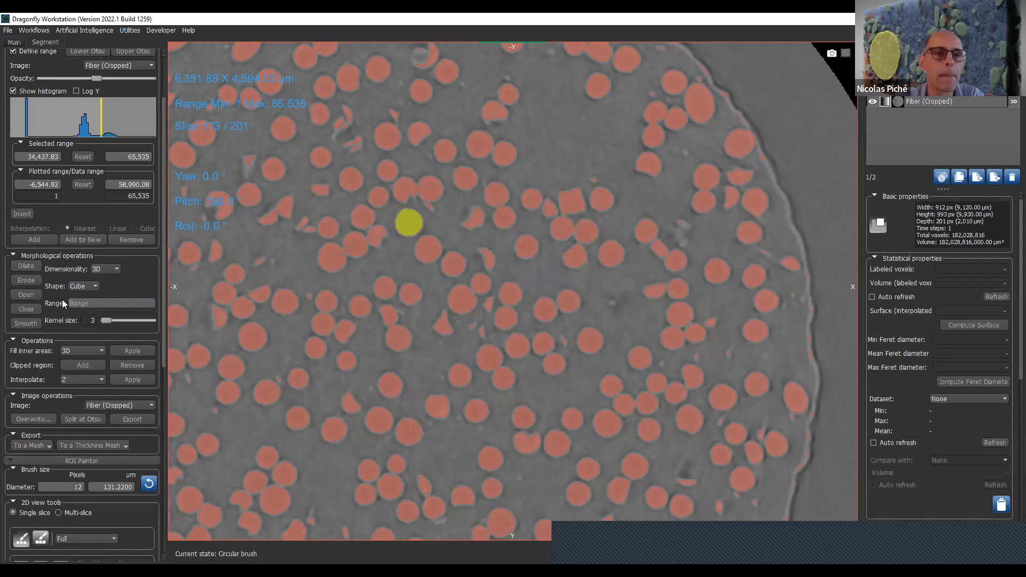
{"action": "type", "text": "2-200"}
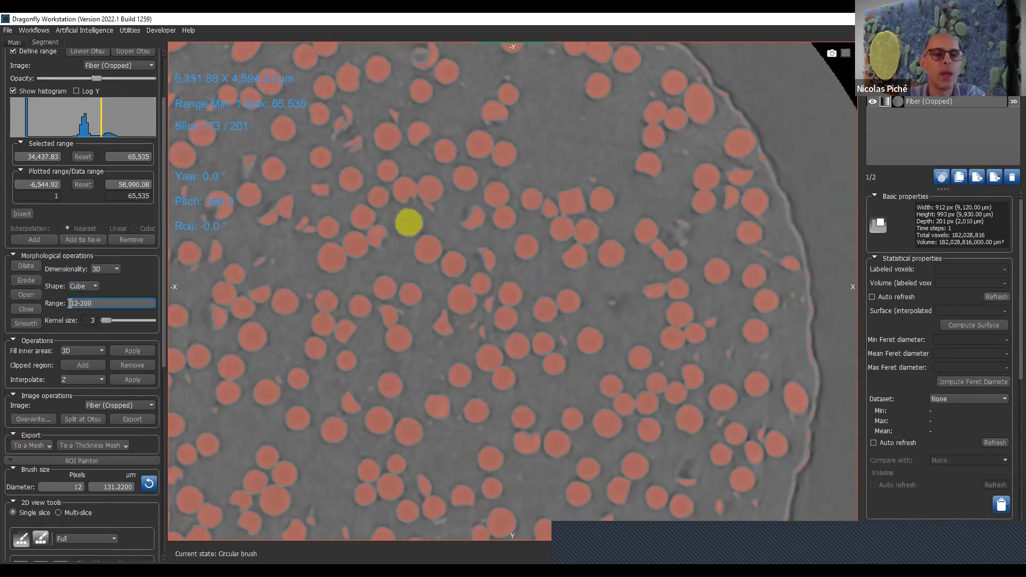
{"action": "left_click", "coordinate": [75, 303]}
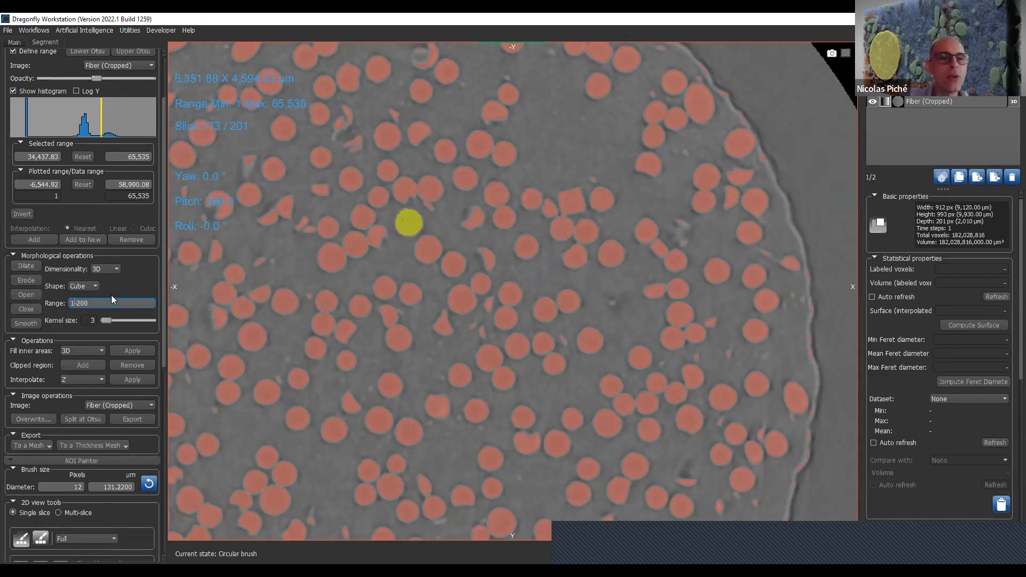
{"action": "double_click", "coordinate": [95, 302]}
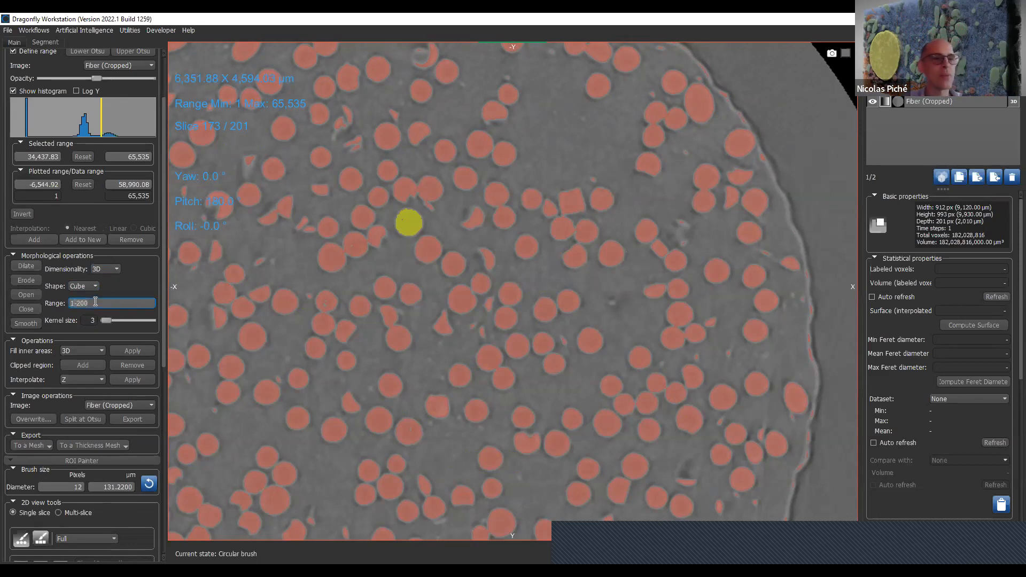
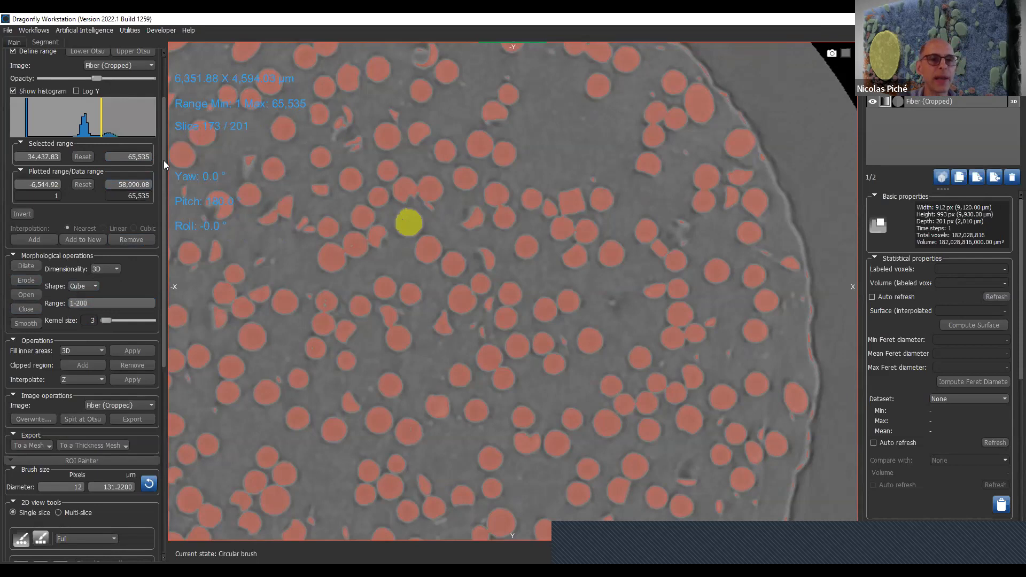
- Turn off range definition, empty the morphological range, and dilate the painted dab several times with the 3D cube at kernel size 3
{"action": "scroll", "coordinate": [164, 160], "scroll_direction": "up", "scroll_amount": 3}
{"action": "left_click", "coordinate": [34, 126]}
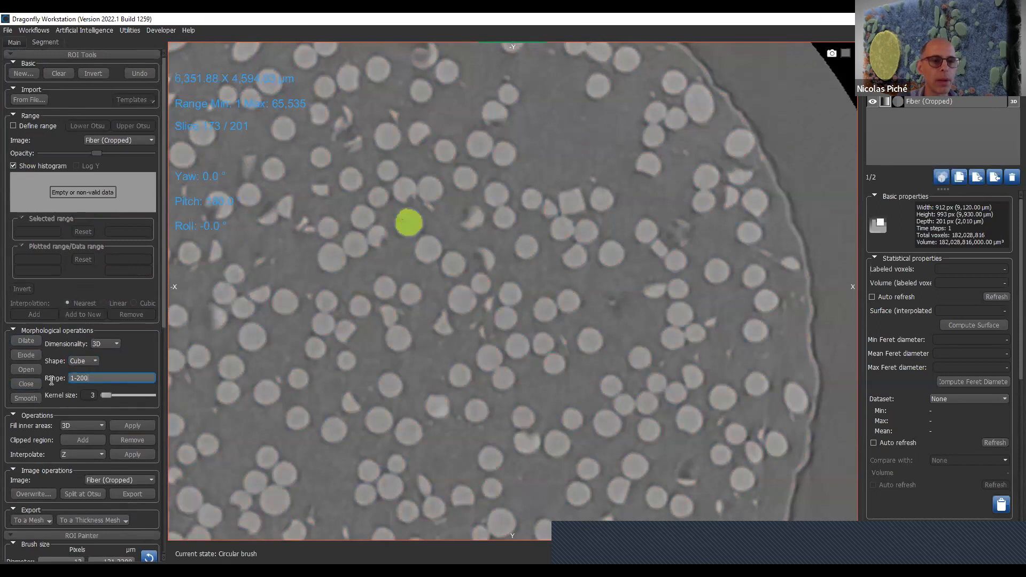
{"action": "left_click", "coordinate": [33, 343]}
{"action": "left_click", "coordinate": [33, 342]}
{"action": "left_click", "coordinate": [32, 340]}
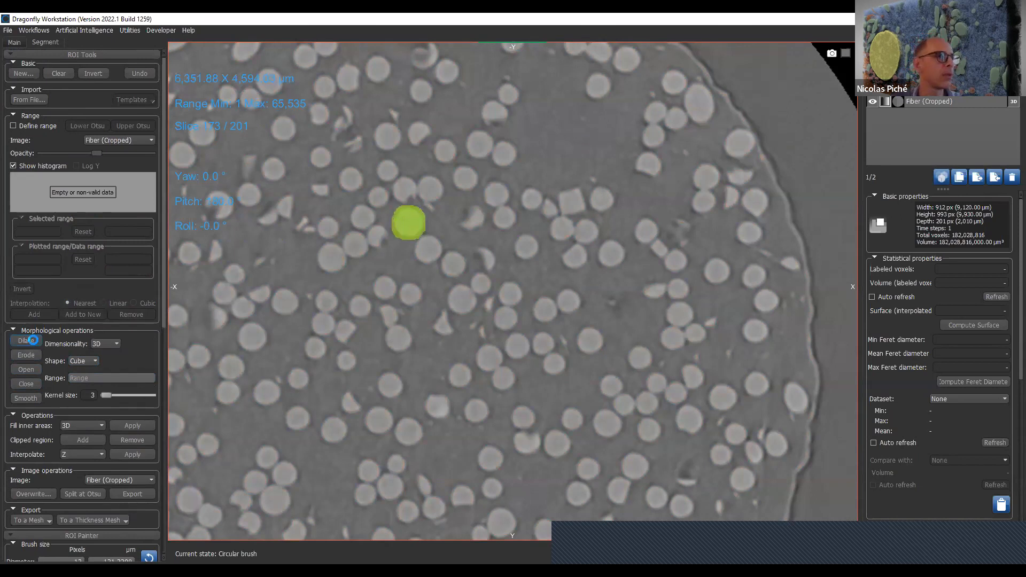
{"action": "left_click", "coordinate": [34, 341]}
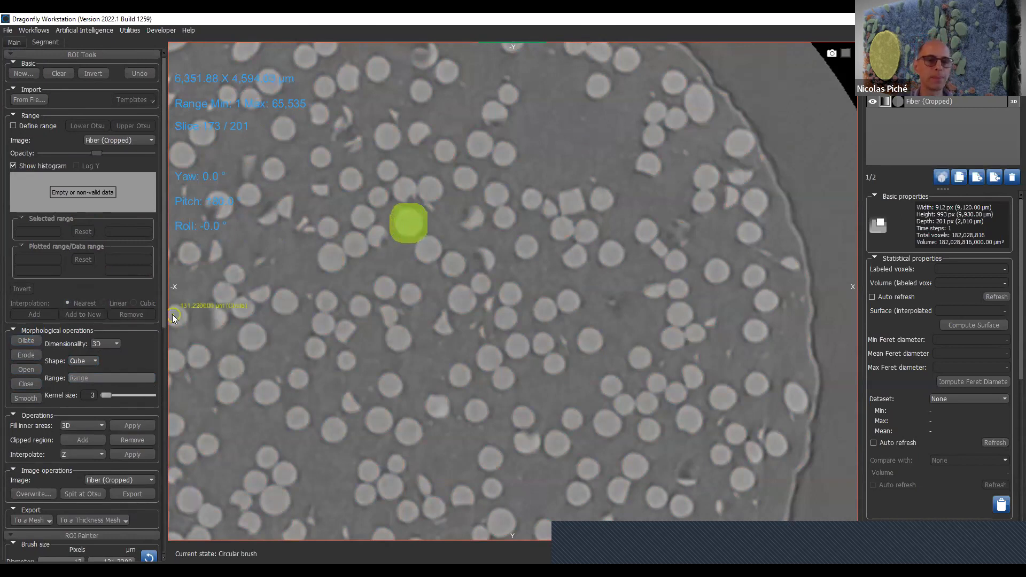
- Set the brush to multi-slice, paint a 142-pixel sphere near the slice's centre, and erase a 54-pixel sphere from its middle
{"action": "left_click_drag", "start_coordinate": [163, 311], "coordinate": [165, 378]}
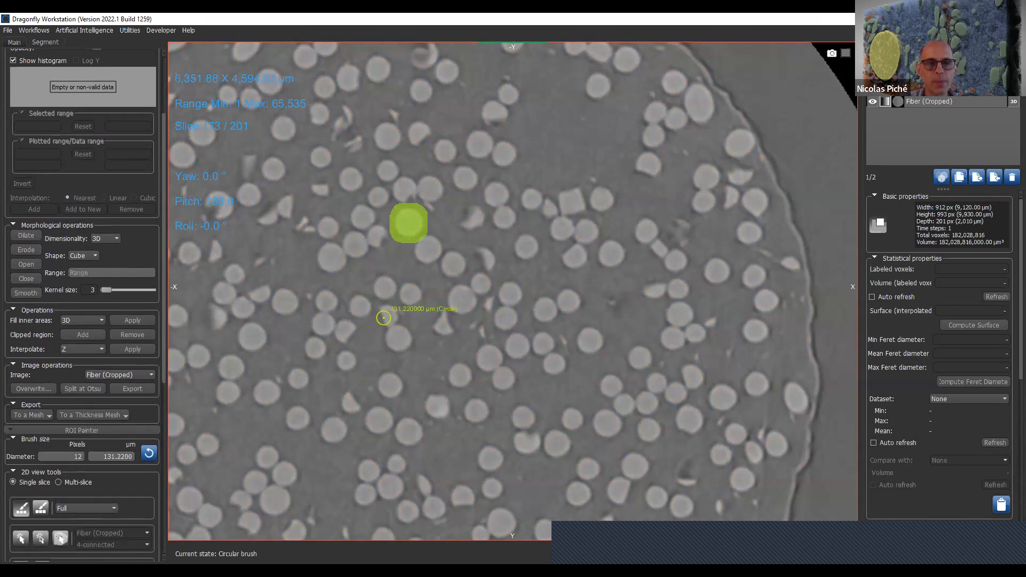
{"action": "left_click", "coordinate": [60, 482]}
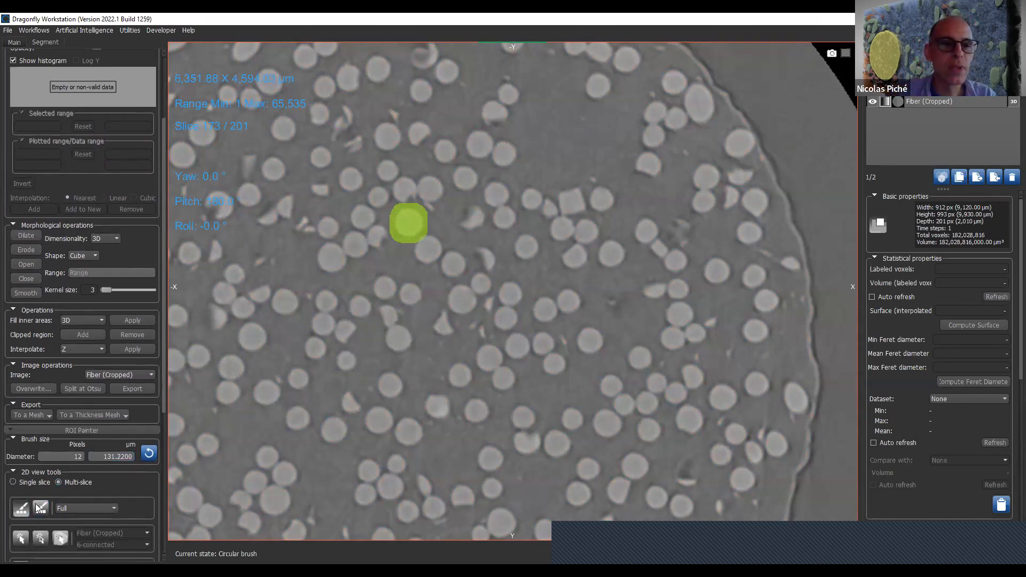
{"action": "scroll", "coordinate": [458, 301], "scroll_direction": "up", "scroll_amount": 1, "text": "ctrl"}
{"action": "scroll", "coordinate": [458, 301], "scroll_direction": "up", "scroll_amount": 15, "text": "ctrl"}
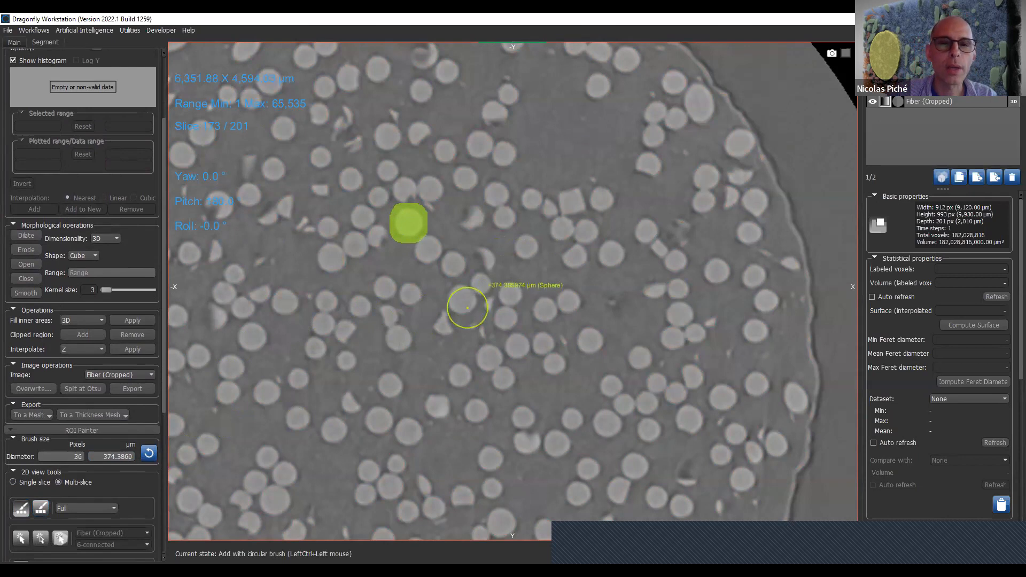
{"action": "left_click", "coordinate": [467, 307], "text": "ctrl"}
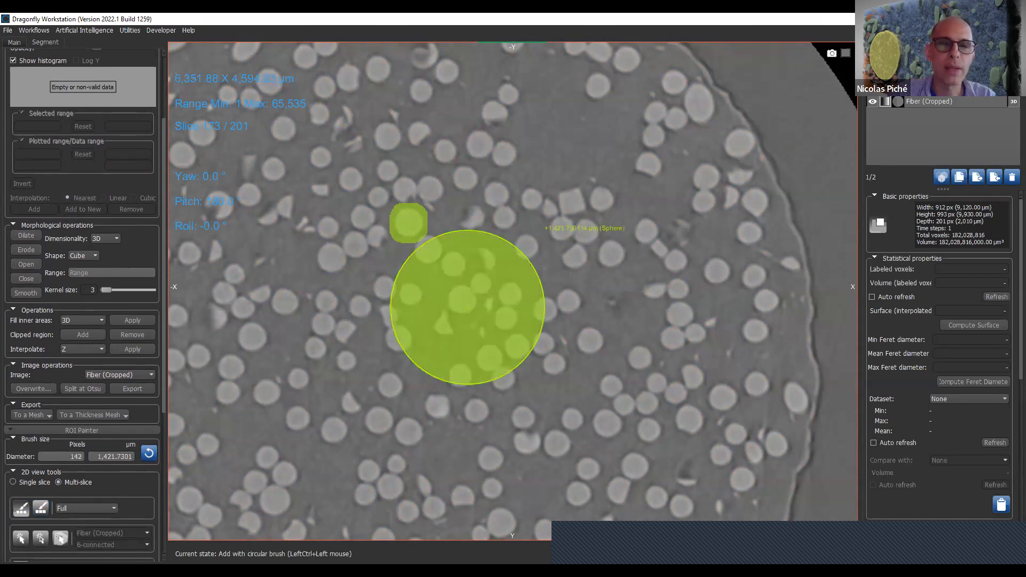
{"action": "scroll", "coordinate": [468, 307], "scroll_direction": "down", "scroll_amount": 10, "text": "shift"}
{"action": "left_click", "coordinate": [467, 308], "text": "shift"}
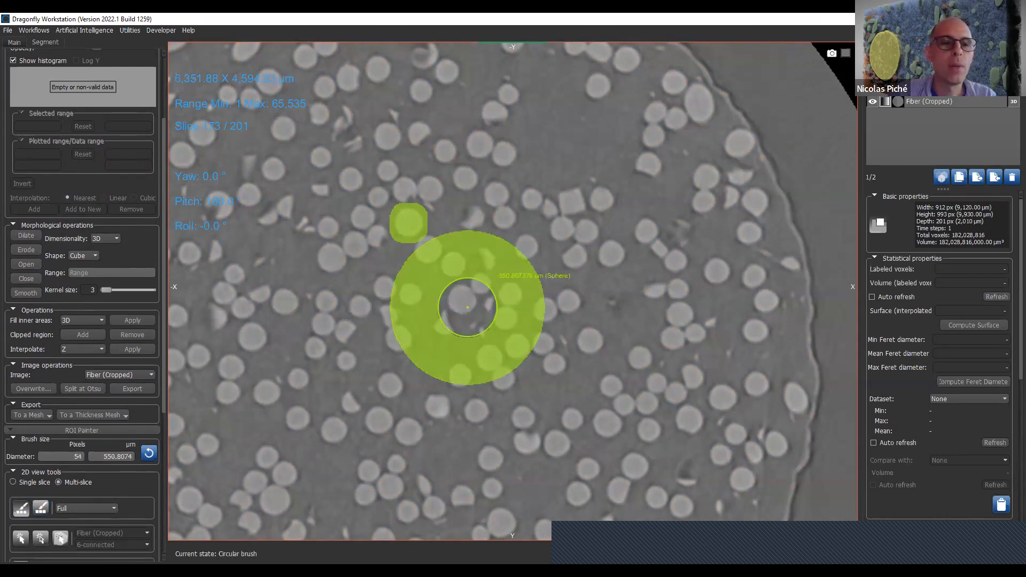
- Apply the 3D filling of inner areas to the region of interest and check the hollow sphere through the slices
{"action": "left_click", "coordinate": [91, 320]}
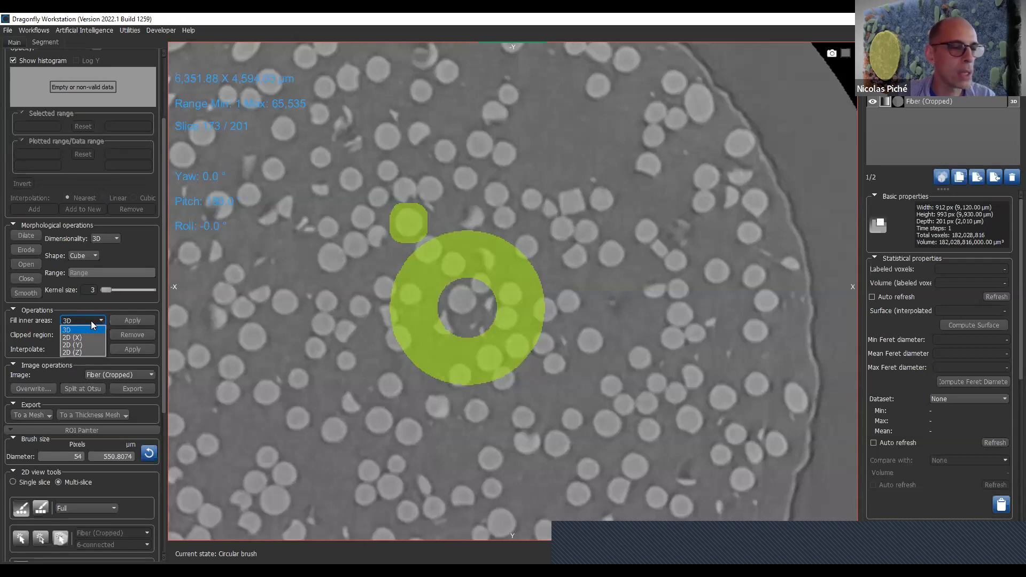
{"action": "left_click", "coordinate": [129, 317]}
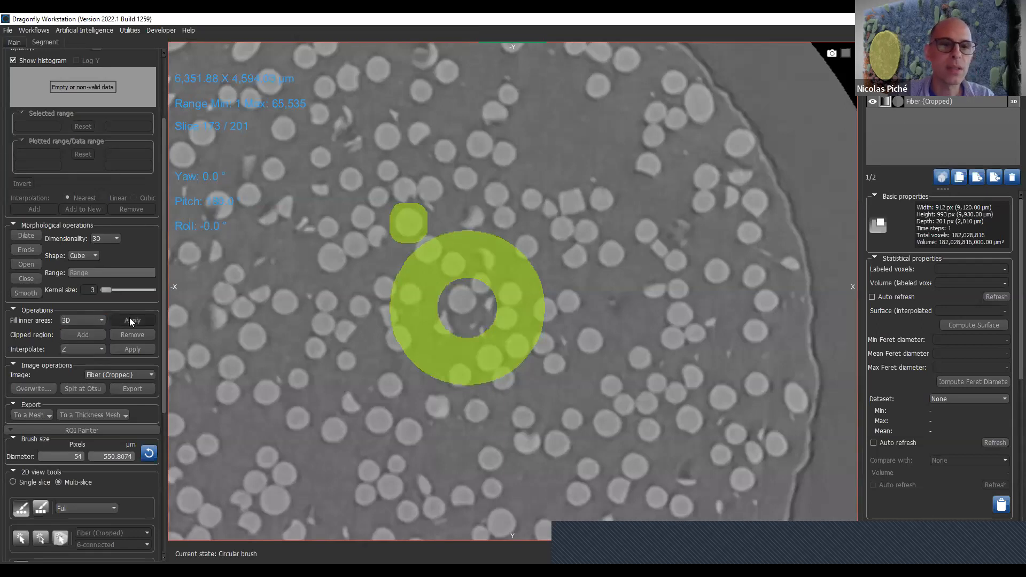
{"action": "scroll", "coordinate": [454, 326], "scroll_direction": "down", "scroll_amount": 15}
{"action": "scroll", "coordinate": [454, 326], "scroll_direction": "down", "scroll_amount": 20}
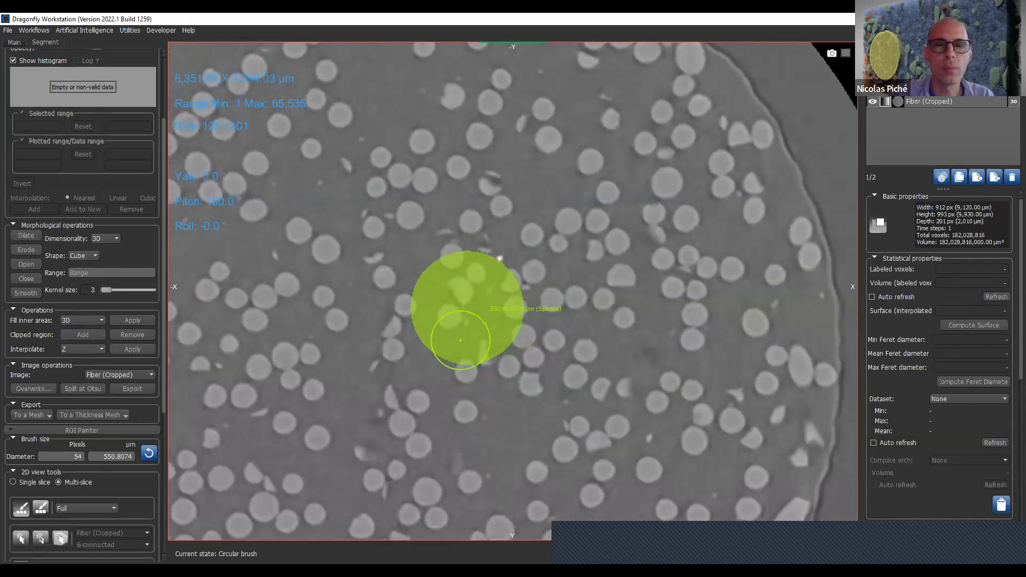
{"action": "scroll", "coordinate": [474, 340], "scroll_direction": "up", "scroll_amount": 20}
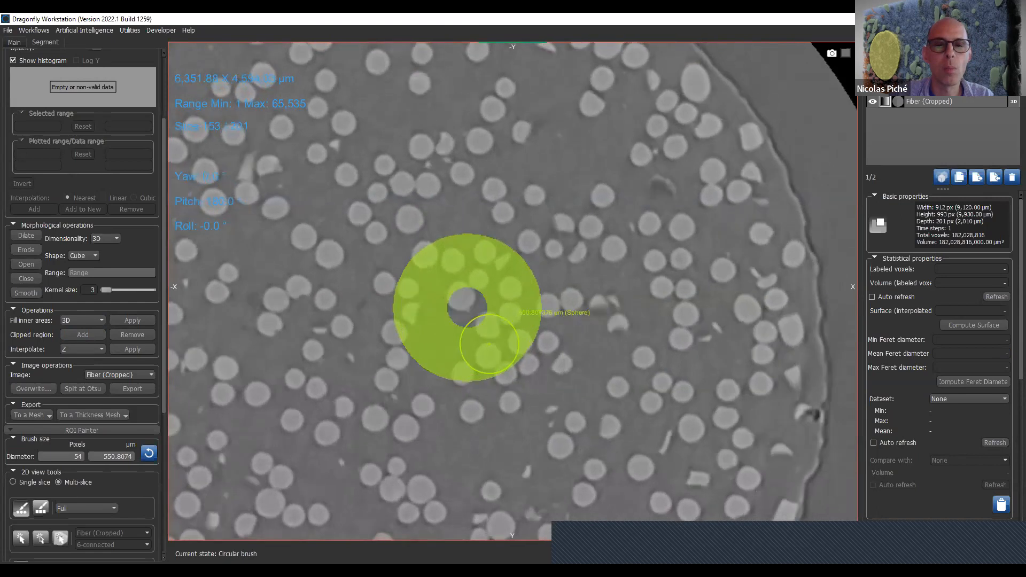
{"action": "scroll", "coordinate": [501, 345], "scroll_direction": "up", "scroll_amount": 20}
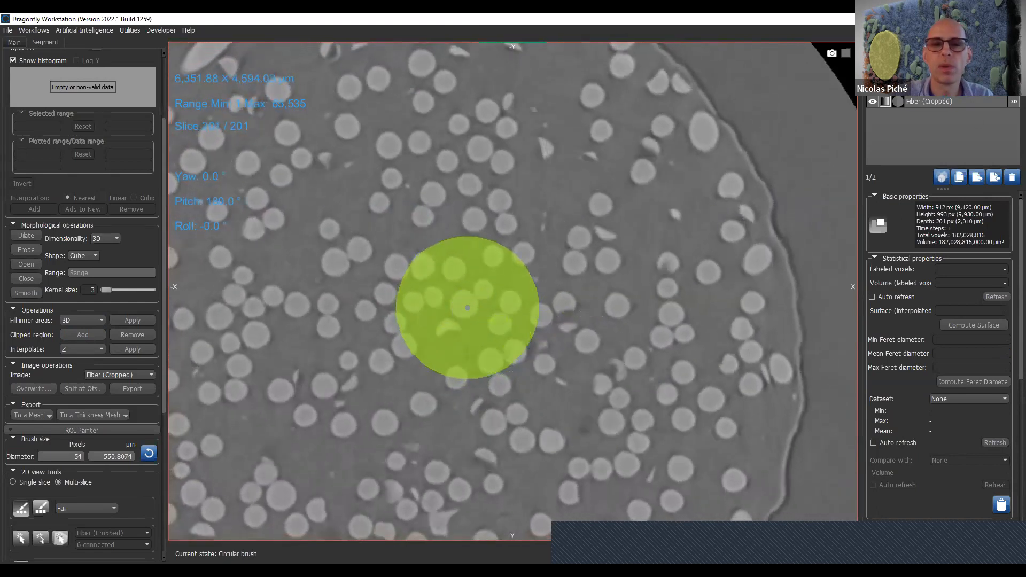
- Fill the region's inner areas with the 2D (Z) option and check the sphere on the neighboring slices
{"action": "left_click", "coordinate": [98, 321]}
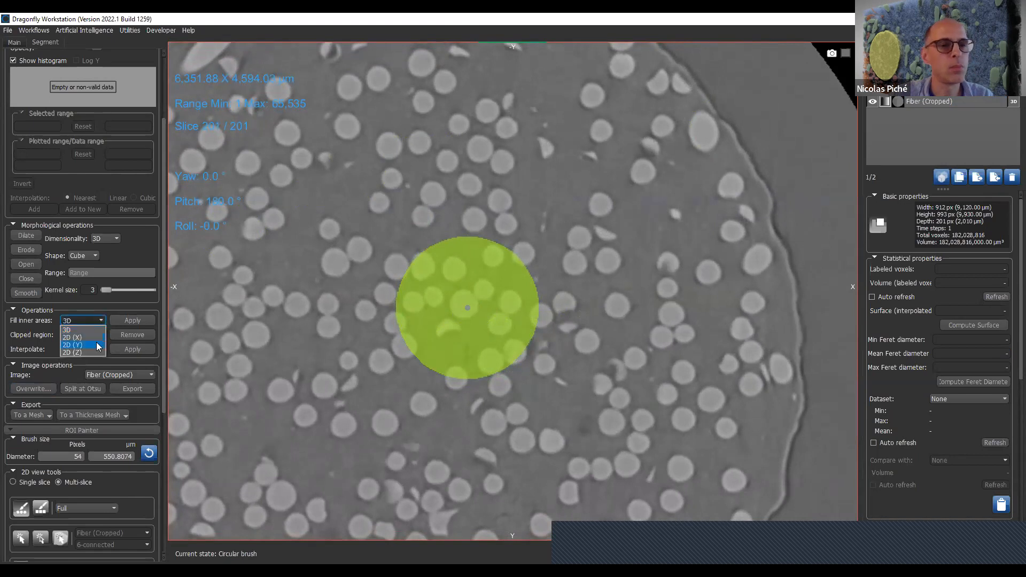
{"action": "left_click", "coordinate": [80, 352]}
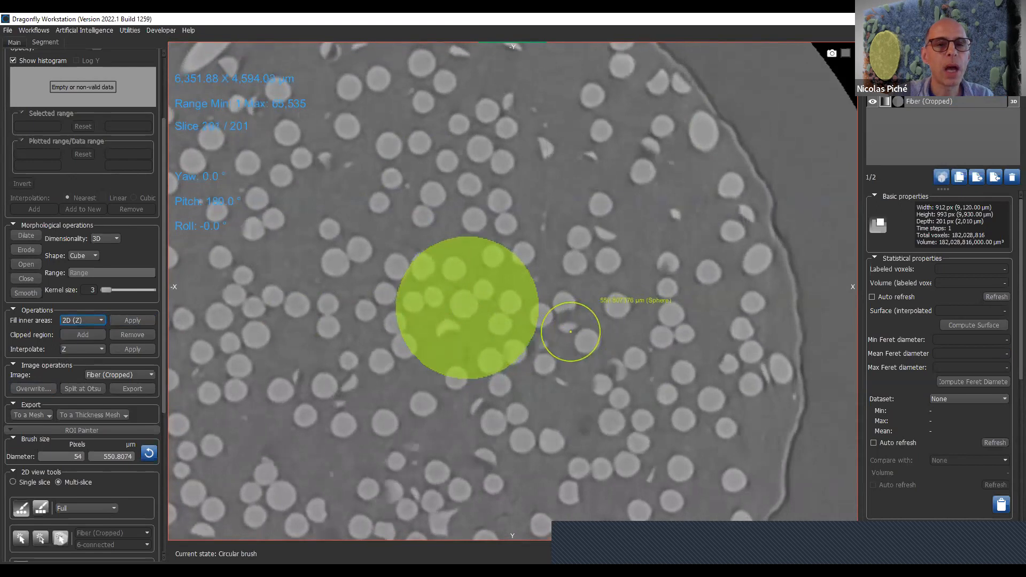
{"action": "scroll", "coordinate": [571, 331], "scroll_direction": "down", "scroll_amount": 20}
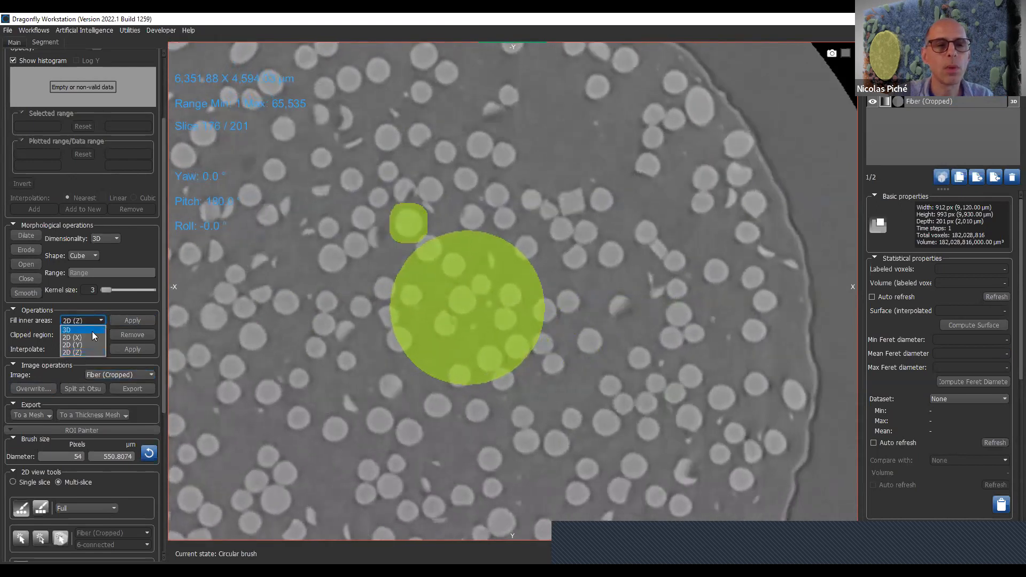
- Erase an enclosed hole and a notch through the sphere's right edge with the 54-pixel brush, and fill inner areas in 2D (Y)
{"action": "left_click", "coordinate": [92, 331]}
{"action": "left_click", "coordinate": [445, 303], "text": "shift"}
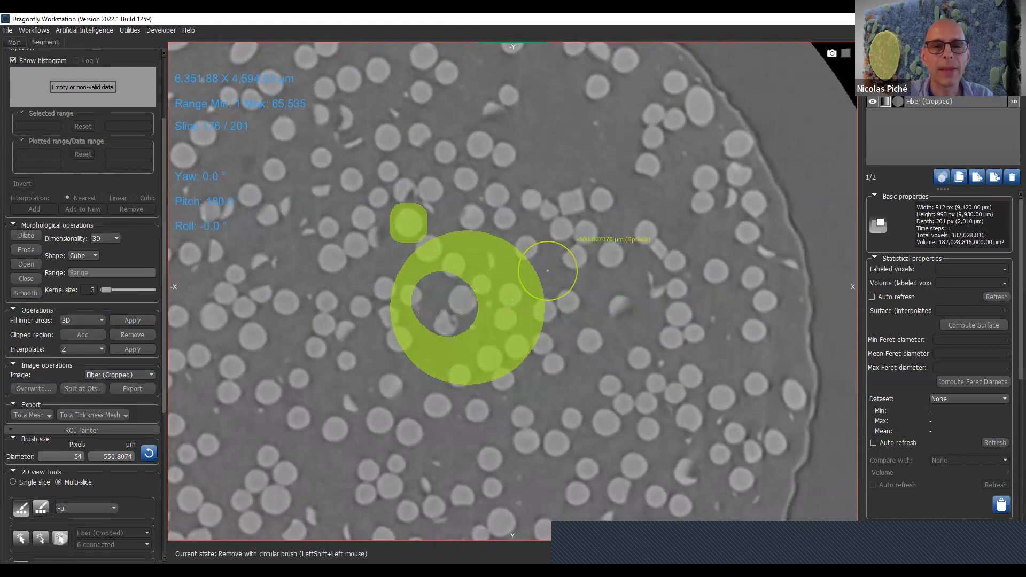
{"action": "left_click_drag", "start_coordinate": [563, 306], "coordinate": [519, 309], "text": "shift"}
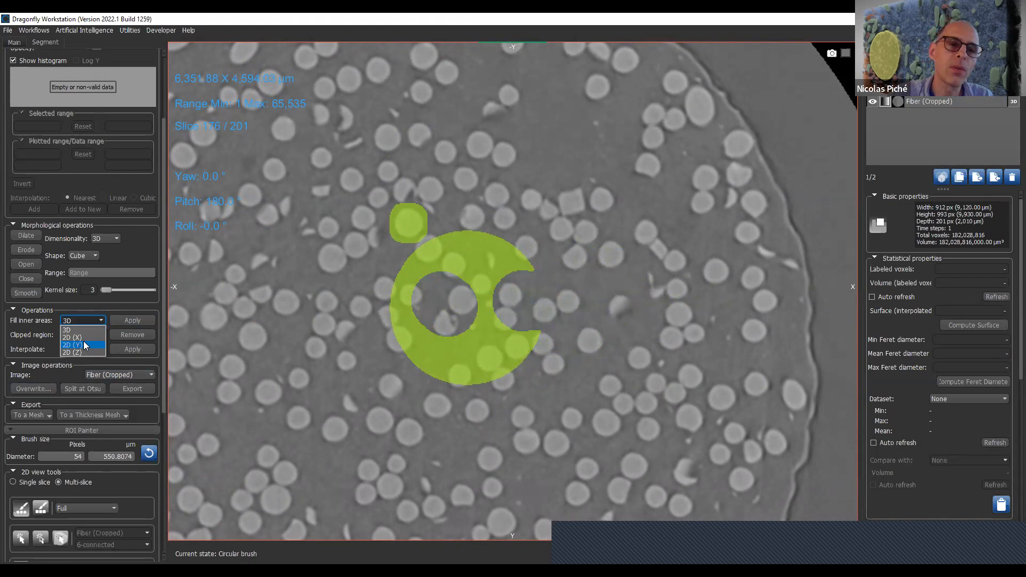
{"action": "left_click", "coordinate": [86, 345]}
{"action": "left_click", "coordinate": [141, 323]}
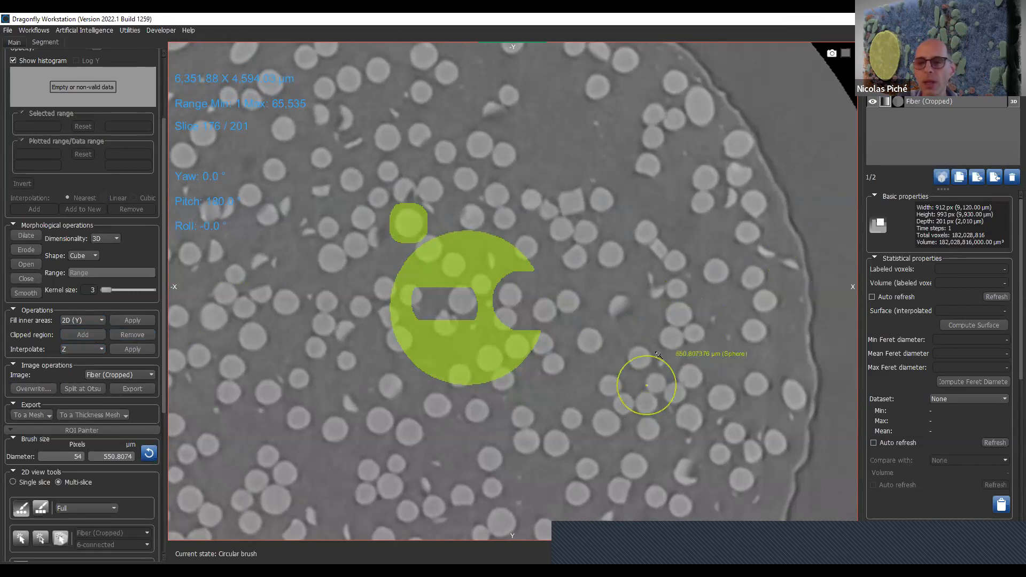
- Shrink the clip box to the lower part of the volume, add the clipped region to the region of interest, and remove it again
{"action": "scroll", "coordinate": [646, 383], "scroll_direction": "down", "scroll_amount": 3}
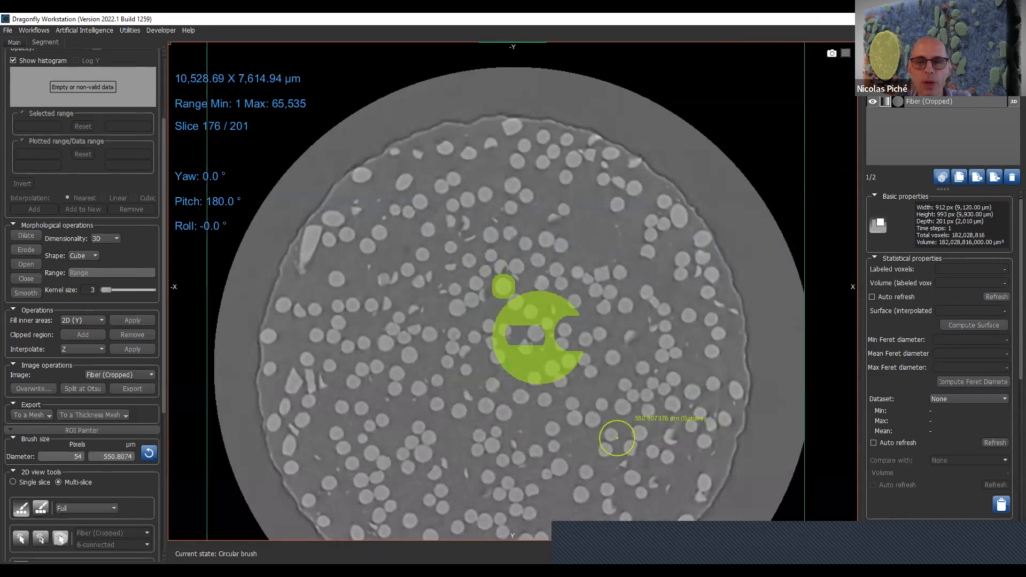
{"action": "scroll", "coordinate": [659, 335], "scroll_direction": "down", "scroll_amount": 3}
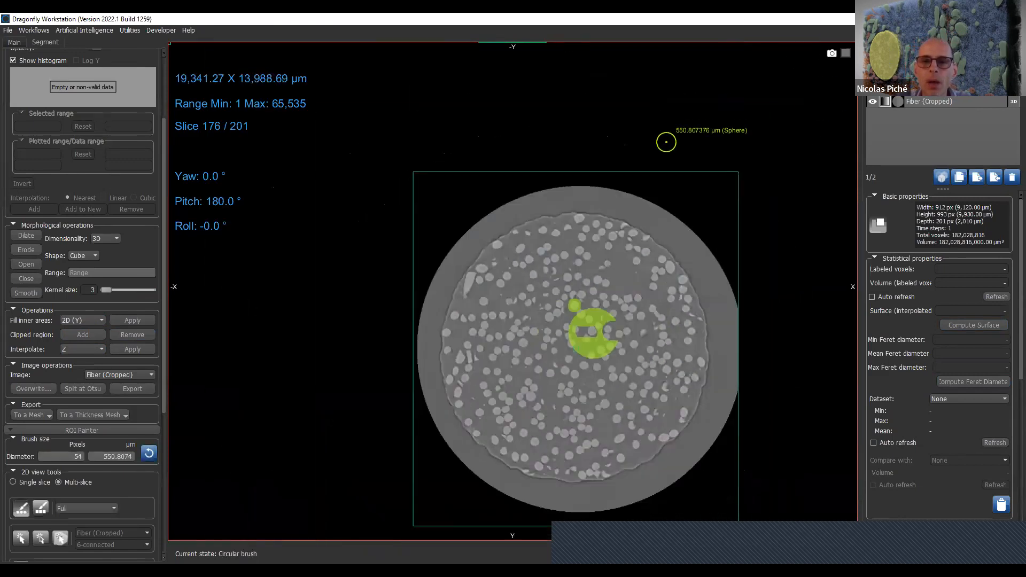
{"action": "left_click_drag", "start_coordinate": [665, 172], "coordinate": [696, 326]}
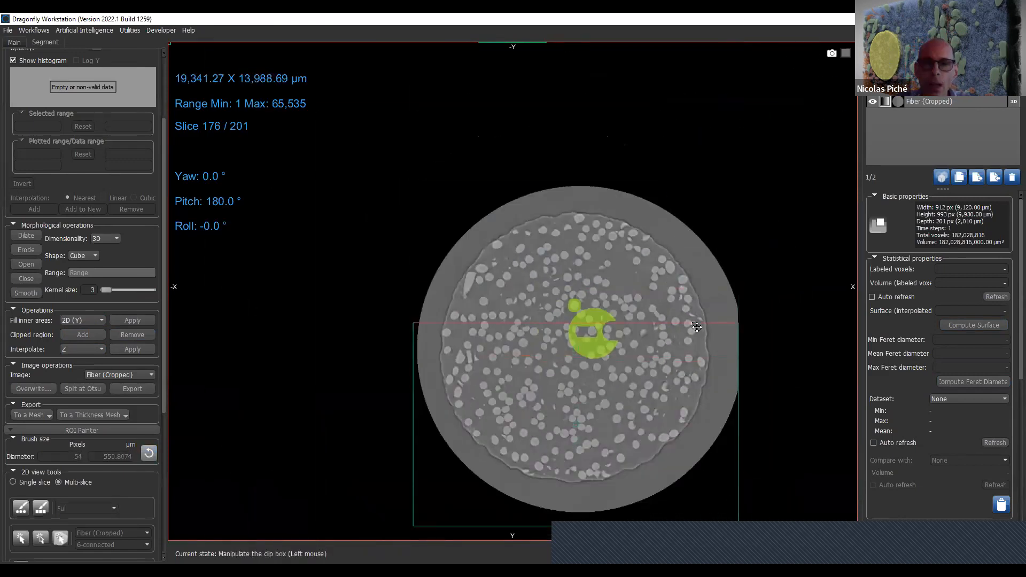
{"action": "left_click", "coordinate": [104, 334]}
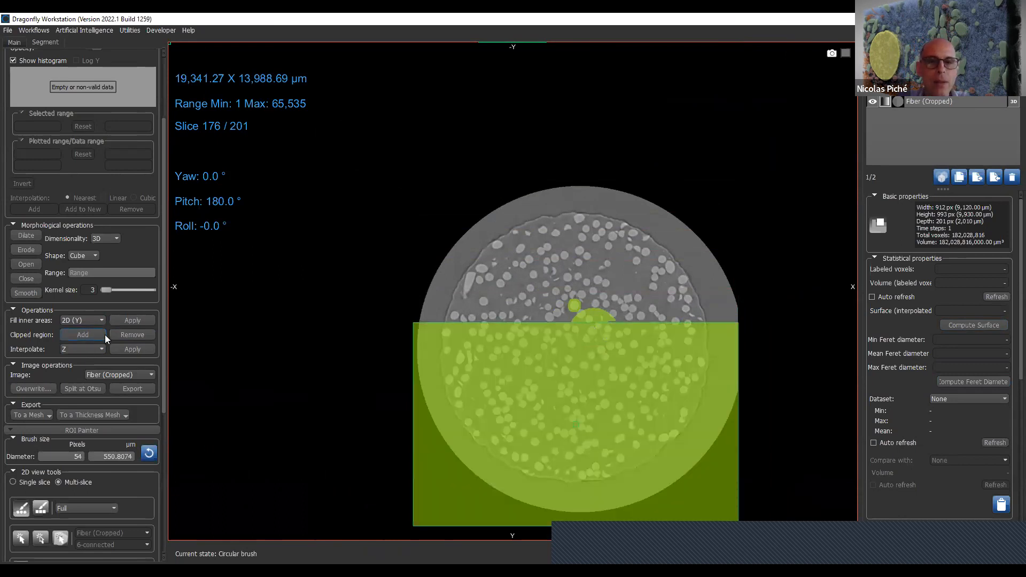
{"action": "left_click", "coordinate": [129, 338]}
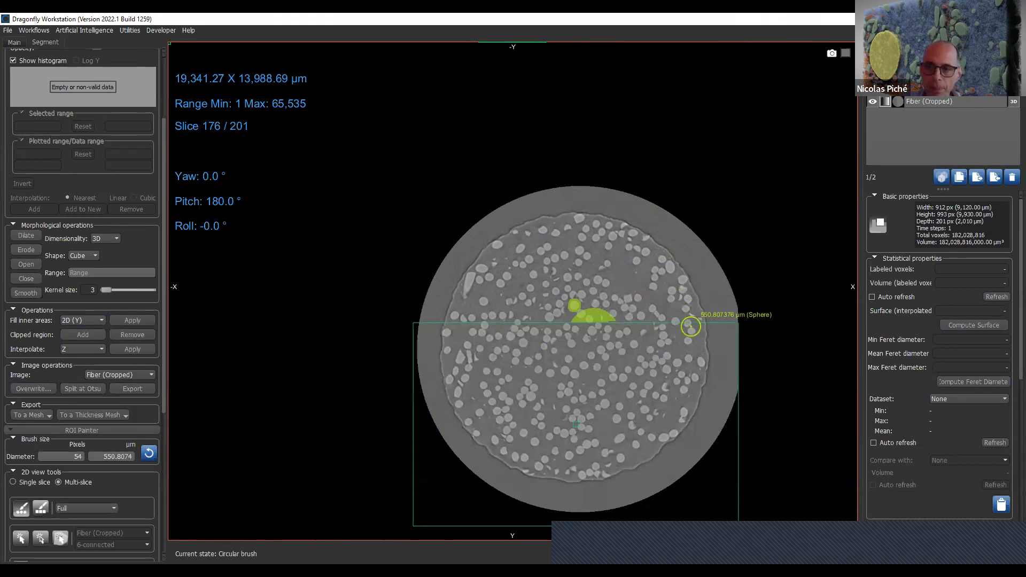
- Extend the clip box back over the full slice and clear the region of interest
{"action": "left_click_drag", "start_coordinate": [691, 323], "coordinate": [701, 108]}
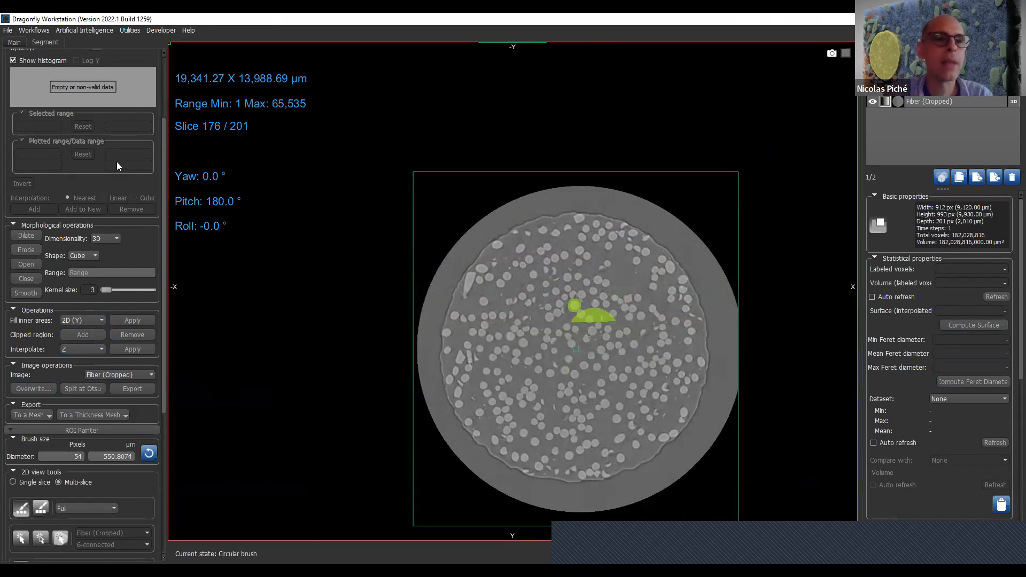
{"action": "scroll", "coordinate": [164, 186], "scroll_direction": "up", "scroll_amount": 3}
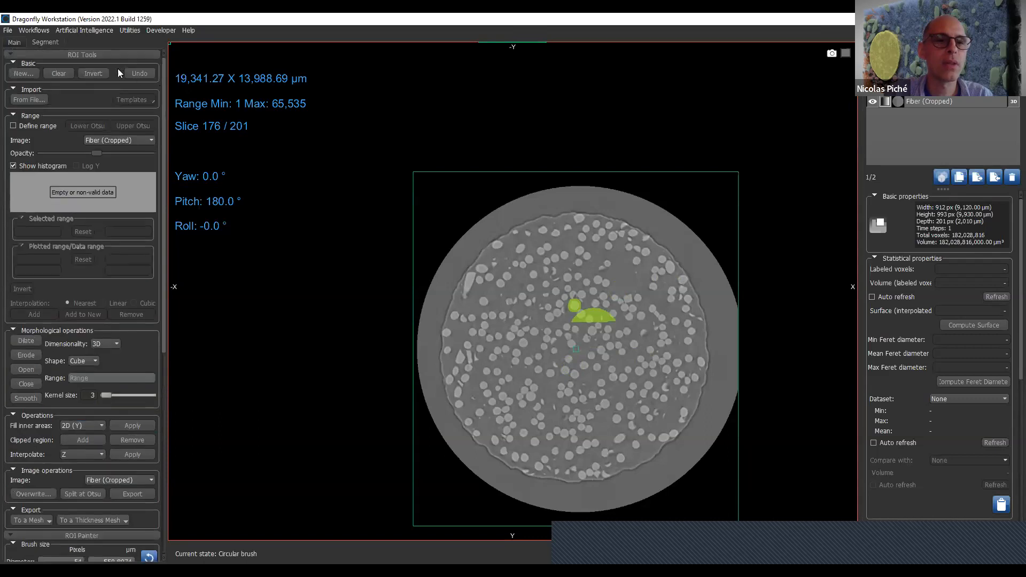
{"action": "left_click", "coordinate": [67, 75]}
- Enlarge the multi-slice brush to 190 pixels, paint a sphere at the slice's centre, and clear the region of interest
{"action": "mouse_move", "coordinate": [218, 128]}
{"action": "left_mouse_down"}
{"action": "mouse_move", "coordinate": [218, 37]}
{"action": "mouse_move", "coordinate": [229, 80]}
{"action": "left_mouse_up"}
{"action": "scroll", "coordinate": [579, 331], "scroll_direction": "up", "scroll_amount": 10, "text": "ctrl"}
{"action": "scroll", "coordinate": [585, 320], "scroll_direction": "up", "scroll_amount": 3, "text": "ctrl"}
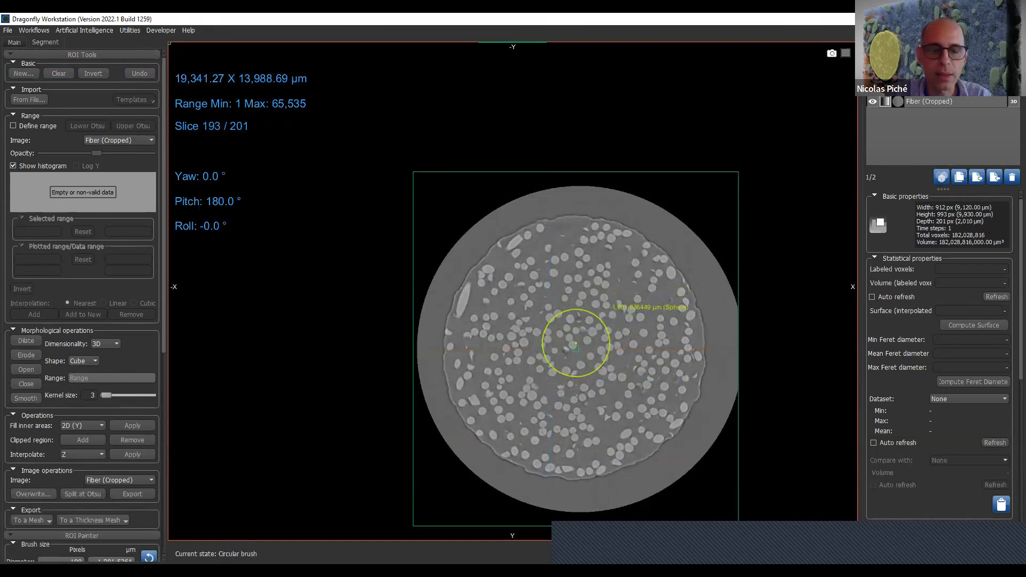
{"action": "left_click", "coordinate": [576, 343]}
{"action": "scroll", "coordinate": [576, 343], "scroll_direction": "down", "scroll_amount": 20}
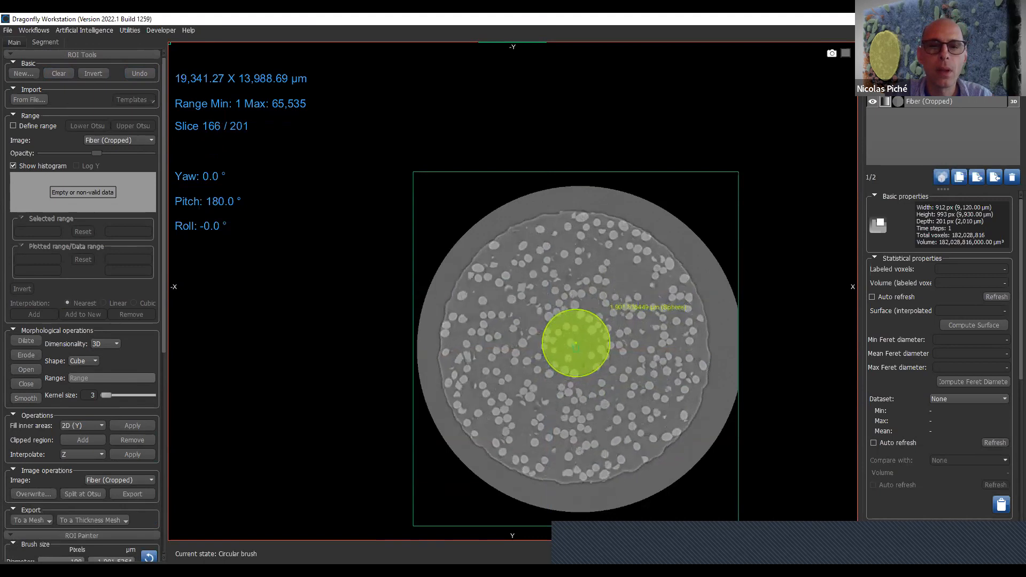
{"action": "scroll", "coordinate": [576, 343], "scroll_direction": "down", "scroll_amount": 2}
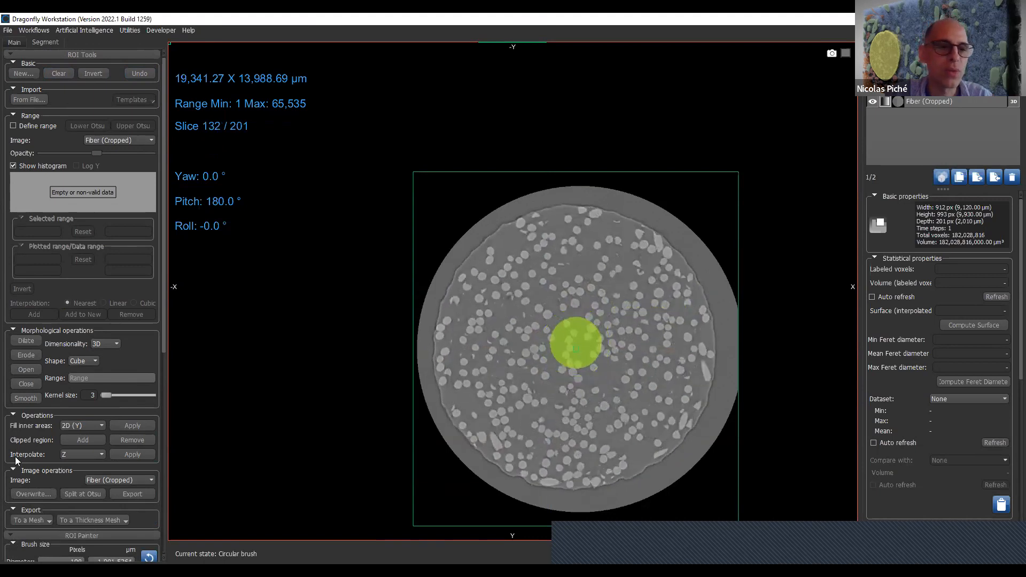
{"action": "left_click", "coordinate": [57, 74]}
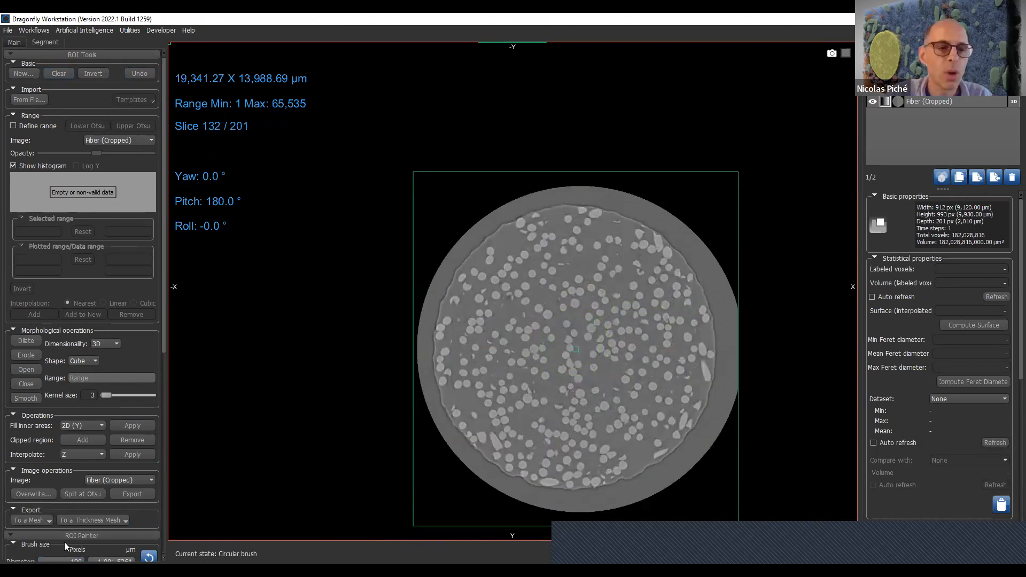
- Switch the brush to single-slice mode and paint a 190-pixel disc near the centre of a slice above slice 144
{"action": "scroll", "coordinate": [64, 512], "scroll_direction": "down", "scroll_amount": 2}
{"action": "left_click", "coordinate": [14, 523]}
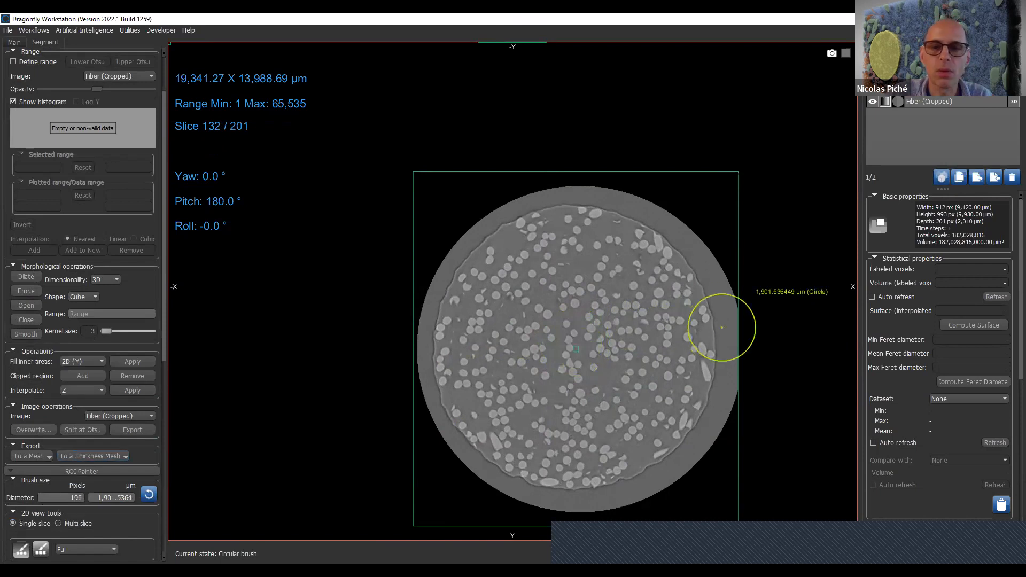
{"action": "scroll", "coordinate": [577, 335], "scroll_direction": "up", "scroll_amount": 20}
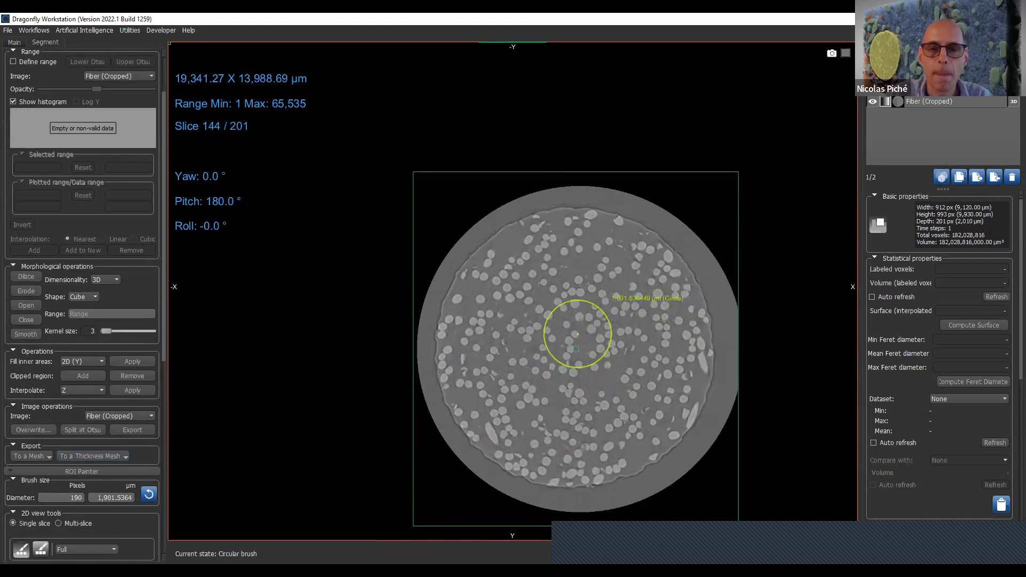
{"action": "scroll", "coordinate": [577, 335], "scroll_direction": "up", "scroll_amount": 13}
{"action": "left_click", "coordinate": [577, 335], "text": "ctrl"}
- Reduce the brush to 100 pixels and paint a second disc at the same central spot on slice 114
{"action": "scroll", "coordinate": [577, 334], "scroll_direction": "down", "scroll_amount": 1}
{"action": "scroll", "coordinate": [577, 334], "scroll_direction": "down", "scroll_amount": 20}
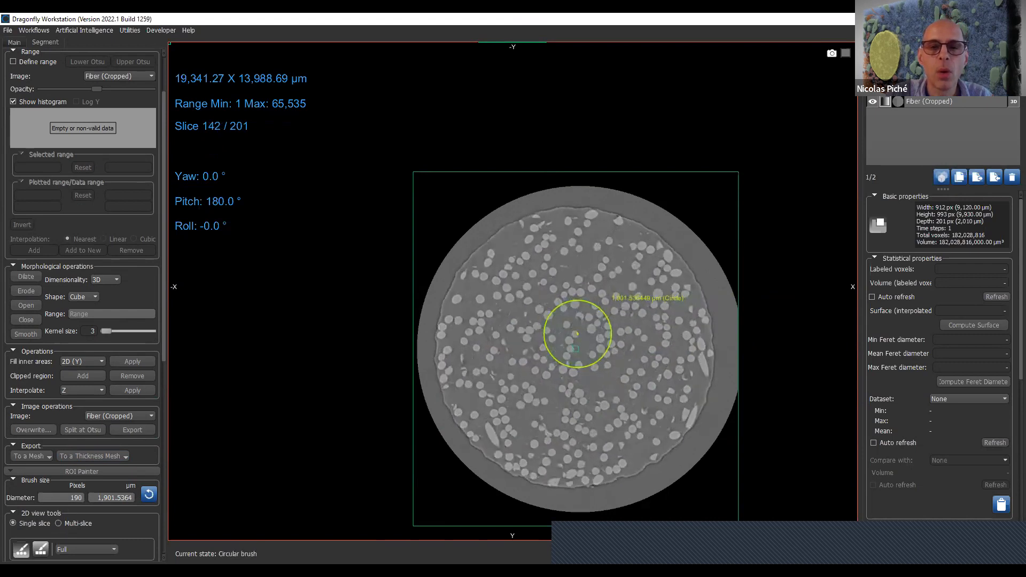
{"action": "scroll", "coordinate": [577, 334], "scroll_direction": "down", "scroll_amount": 7, "text": "shift"}
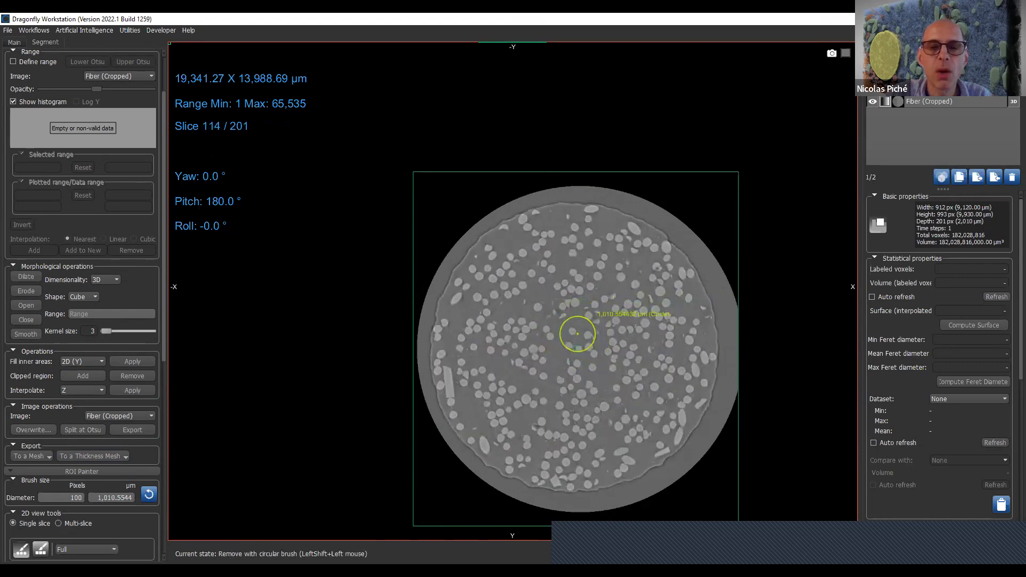
{"action": "left_click", "coordinate": [577, 334], "text": "ctrl"}
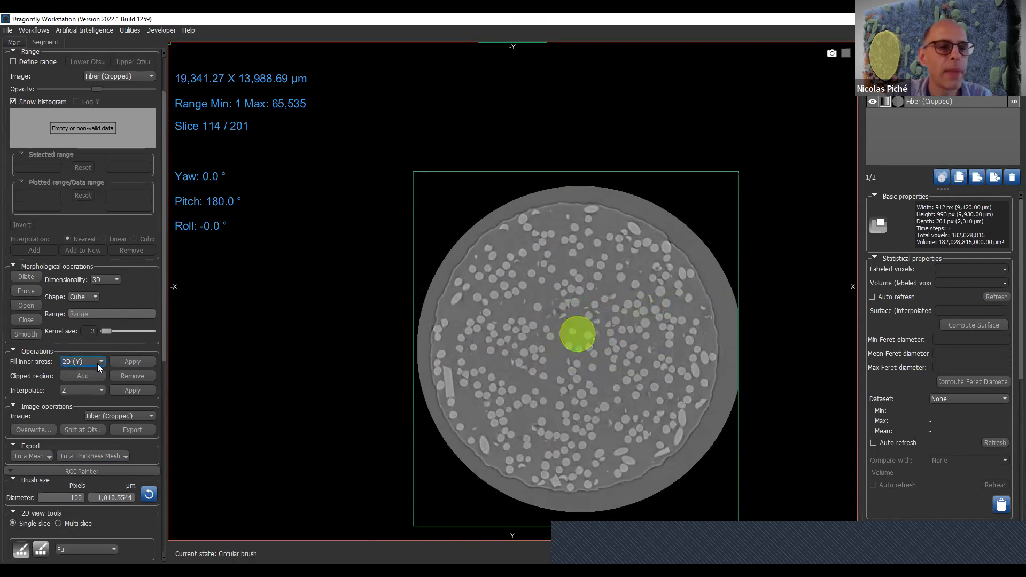
- Interpolate the region of interest along Z between the two painted discs and check the shape through the slices
{"action": "left_click", "coordinate": [136, 394]}
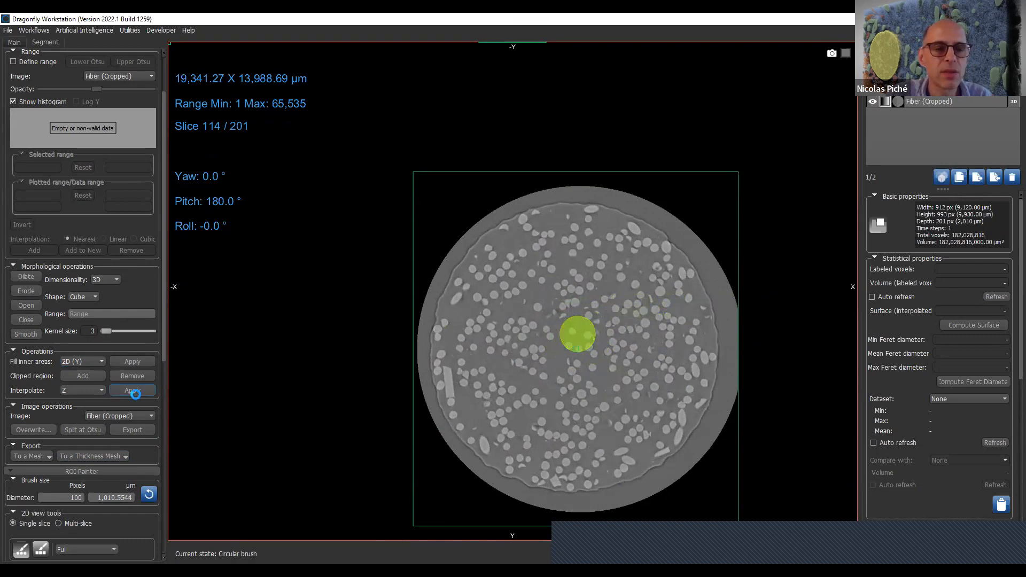
{"action": "scroll", "coordinate": [657, 360], "scroll_direction": "down", "scroll_amount": 5}
{"action": "scroll", "coordinate": [658, 360], "scroll_direction": "down", "scroll_amount": 20}
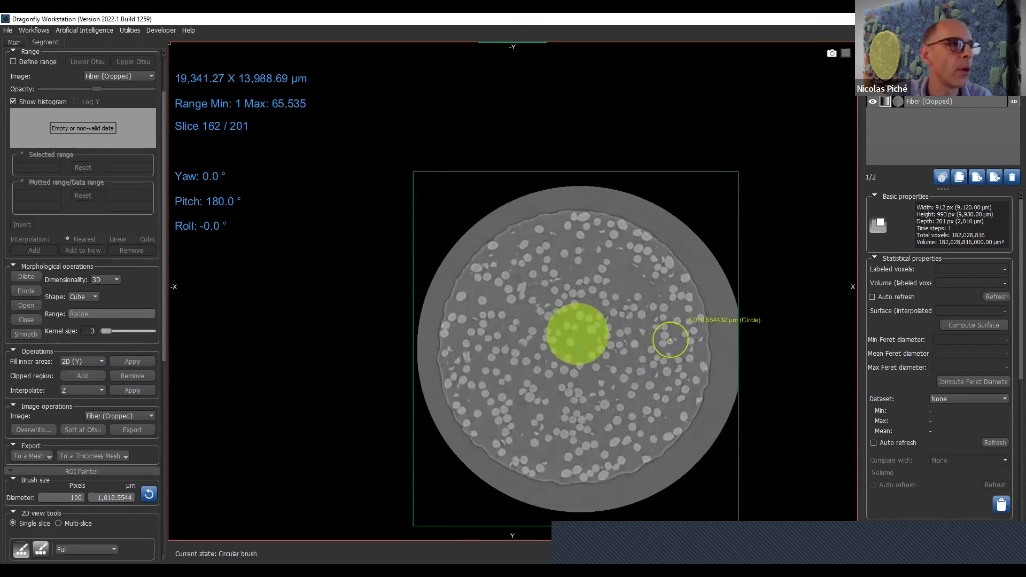
{"action": "scroll", "coordinate": [670, 339], "scroll_direction": "down", "scroll_amount": 18}
{"action": "scroll", "coordinate": [671, 361], "scroll_direction": "up", "scroll_amount": 20}
{"action": "scroll", "coordinate": [677, 387], "scroll_direction": "up", "scroll_amount": 2}
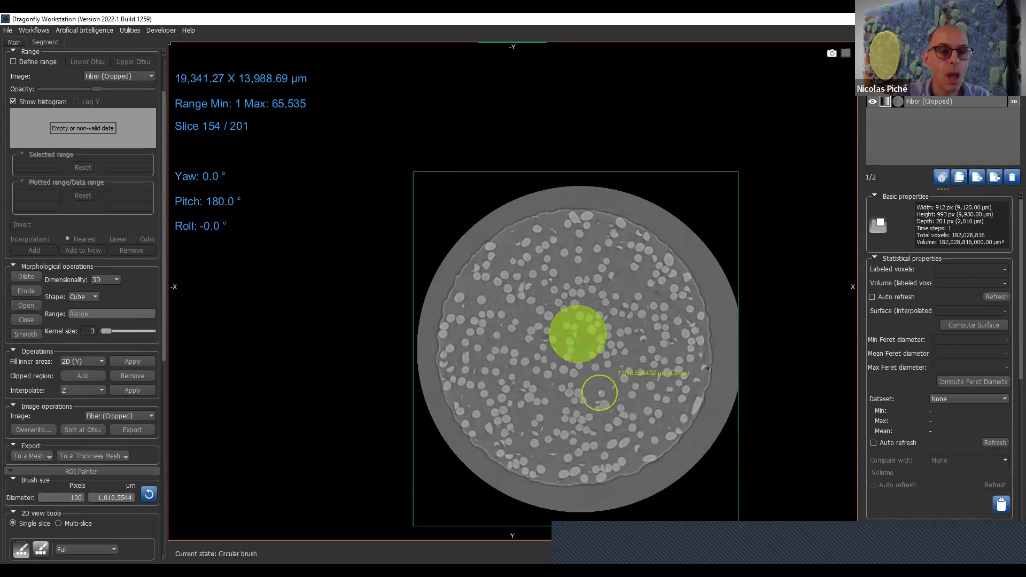
{"action": "scroll", "coordinate": [600, 393], "scroll_direction": "down", "scroll_amount": 3}
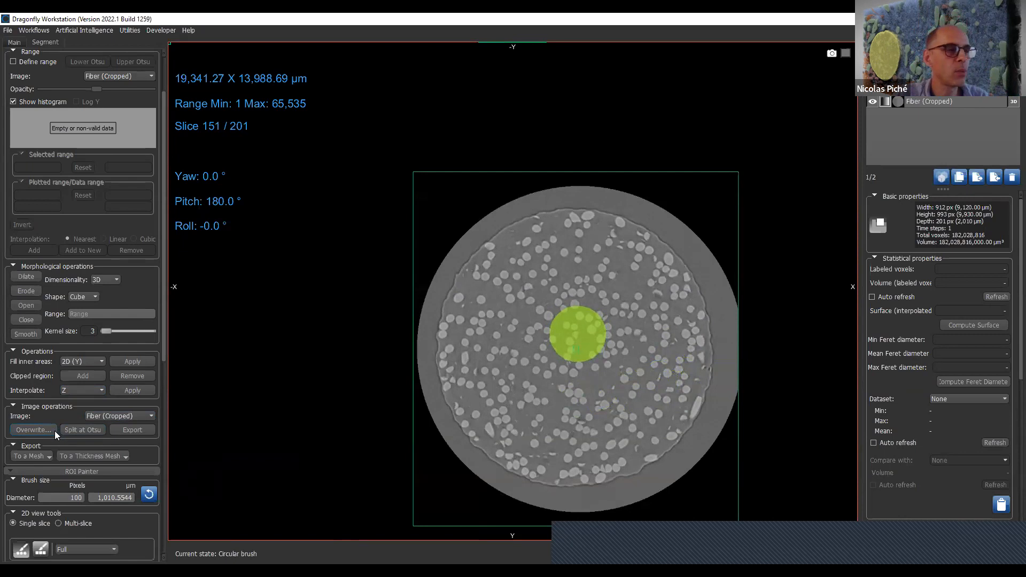
- Overwrite Fiber (Cropped) inside the interpolated region with the default value, and clear the region of interest
{"action": "left_click", "coordinate": [33, 430]}
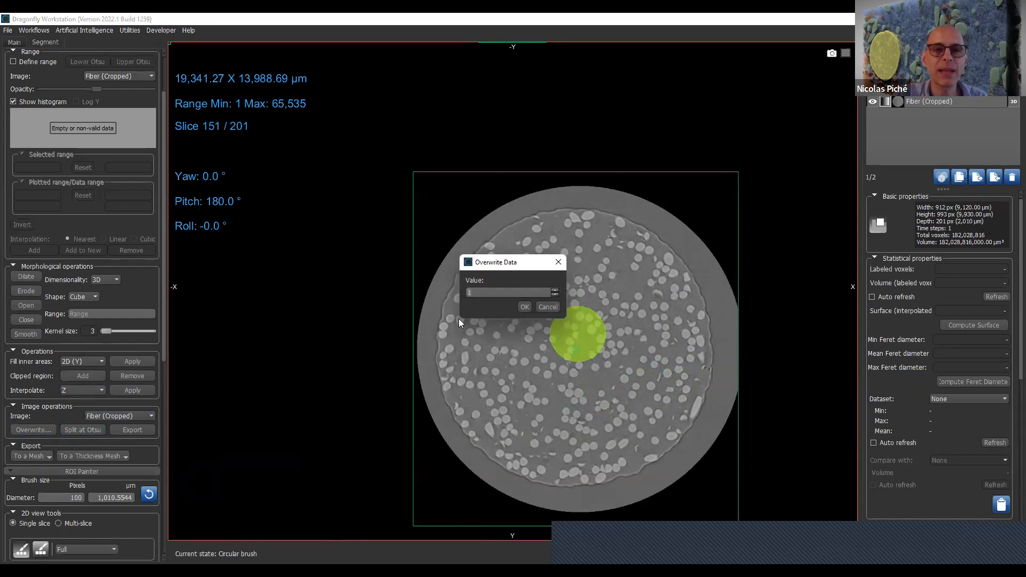
{"action": "left_click", "coordinate": [525, 307]}
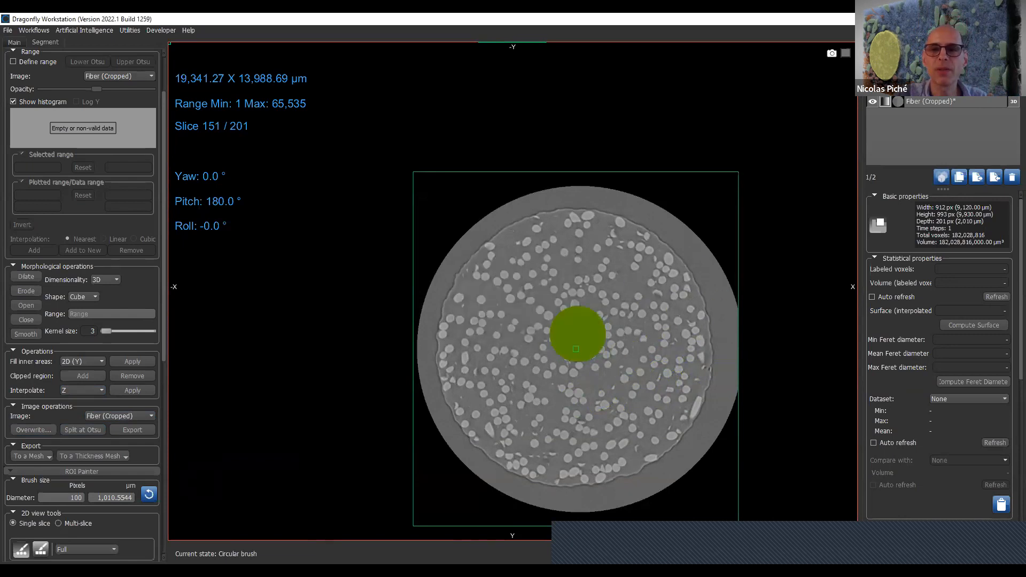
{"action": "left_click", "coordinate": [869, 92]}
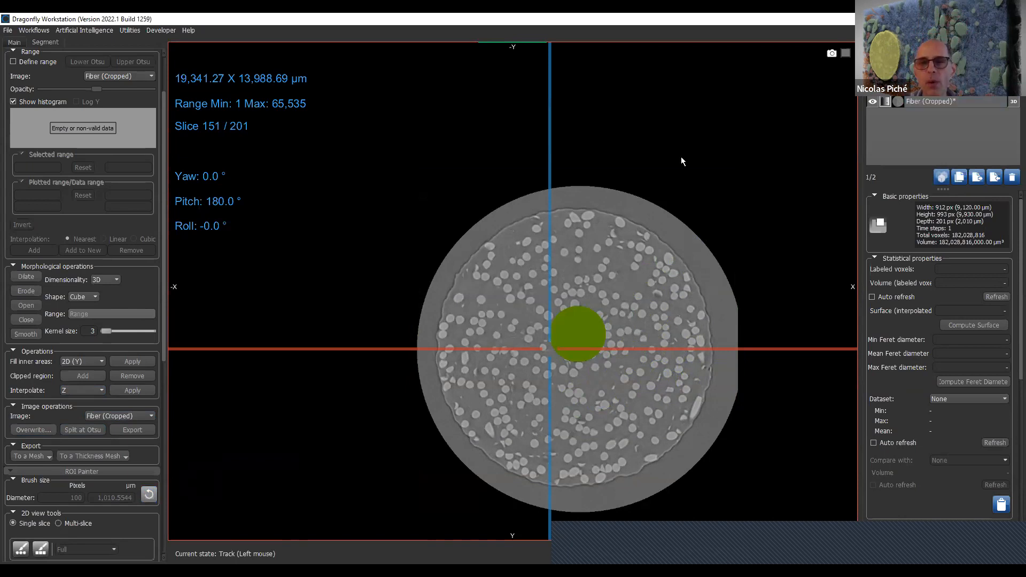
{"action": "left_click_drag", "start_coordinate": [157, 104], "coordinate": [165, 67]}
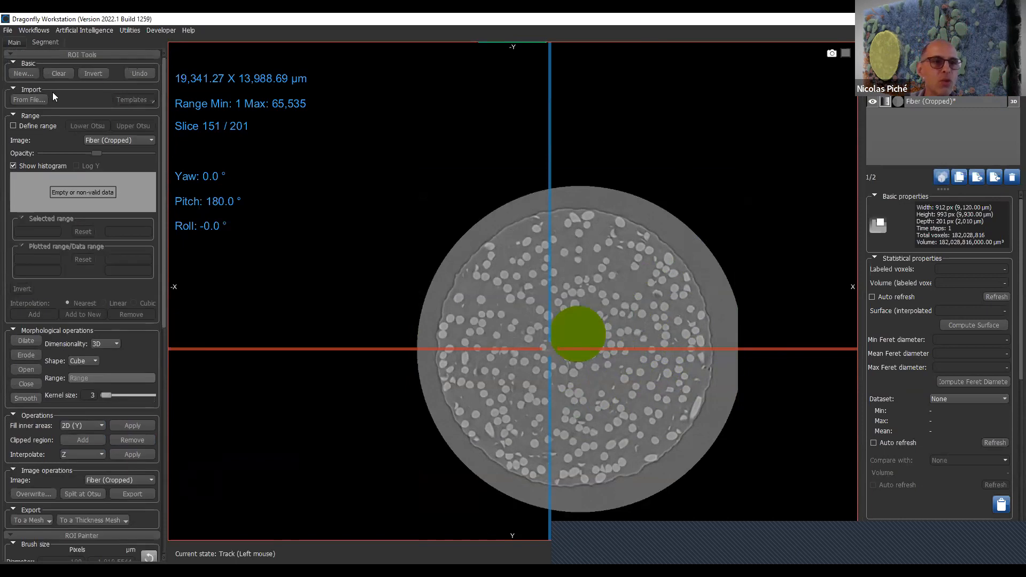
{"action": "left_click", "coordinate": [57, 72]}
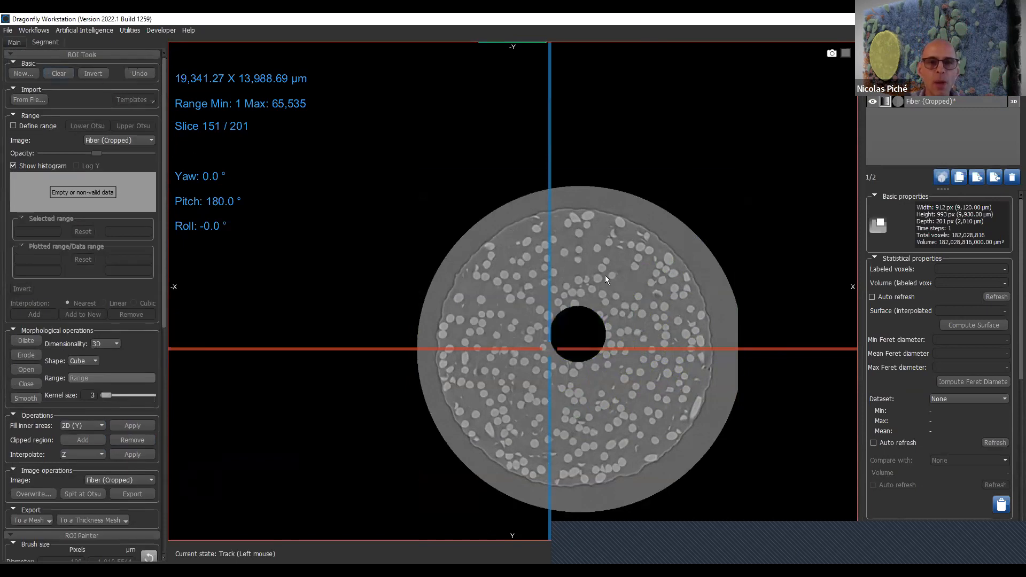
- Switch to a multi-slice brush of 162 pixels and paint a sphere over the fibers near the upper-left edge of slice 151
{"action": "scroll", "coordinate": [77, 513], "scroll_direction": "down", "scroll_amount": 2}
{"action": "left_click", "coordinate": [66, 523]}
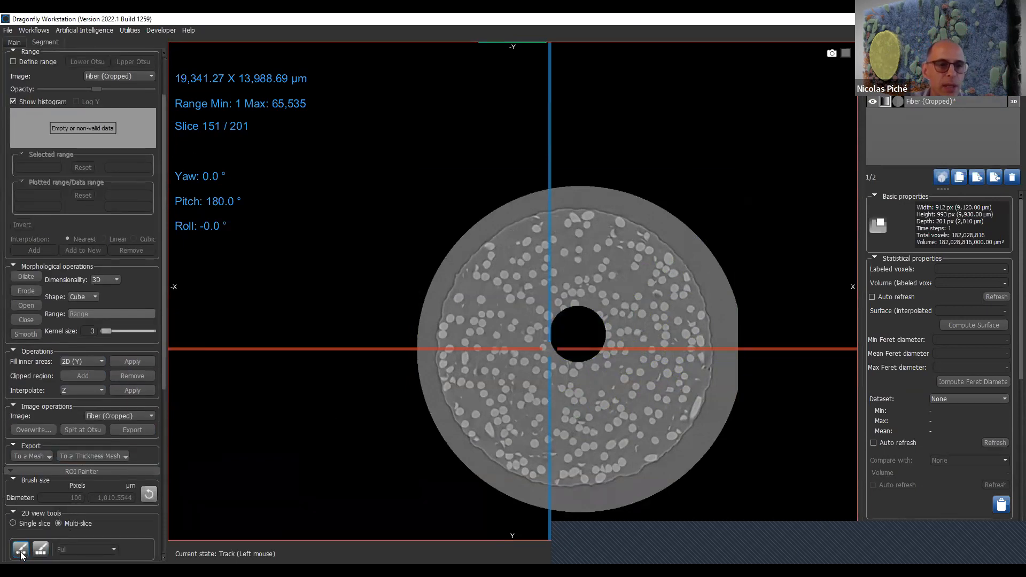
{"action": "left_click", "coordinate": [21, 553]}
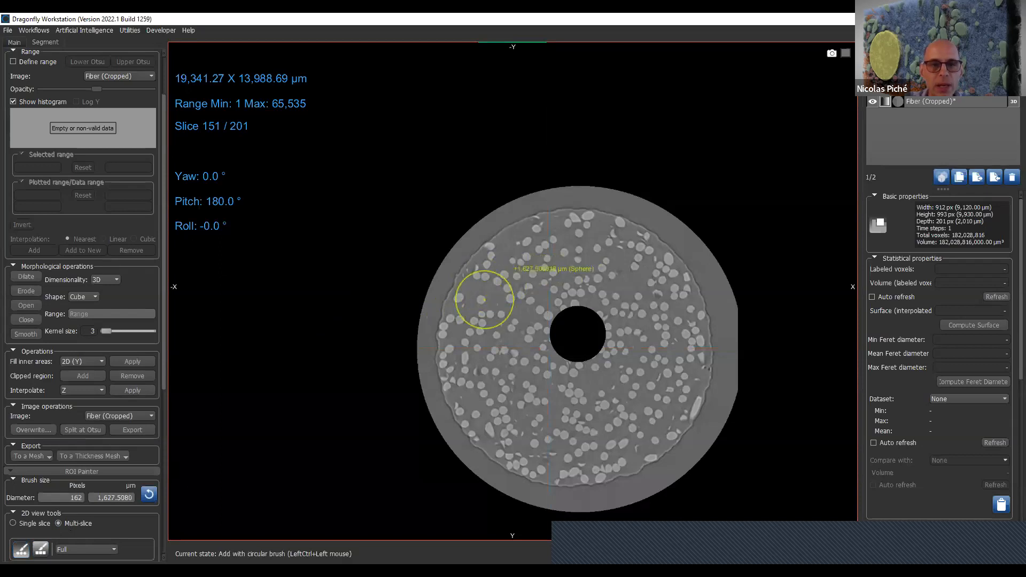
{"action": "left_click", "coordinate": [484, 300], "text": "ctrl"}
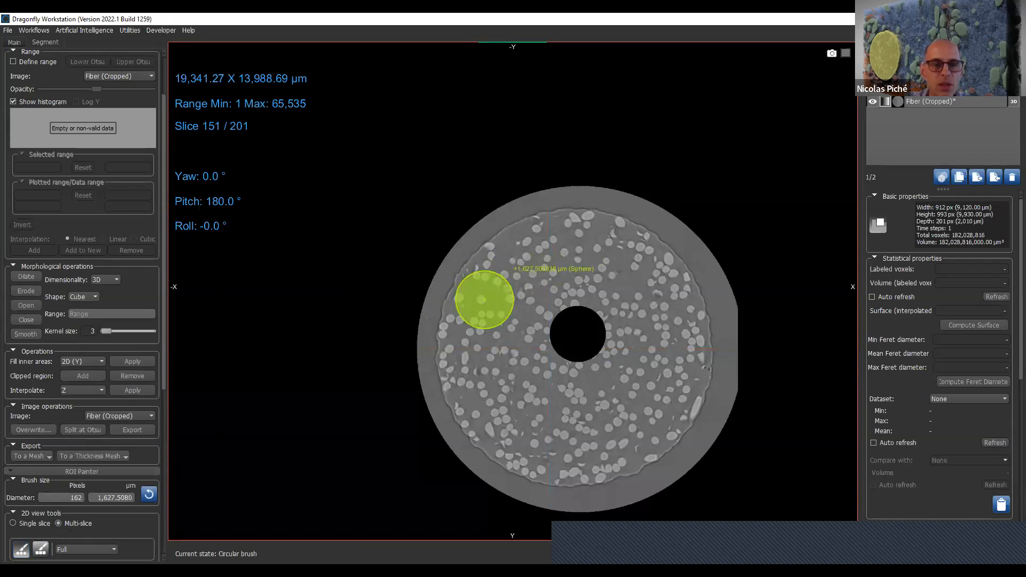
- Try the Otsu split on the painted sphere using Fiber (Cropped), and delete the resulting foreground and background regions
{"action": "left_click", "coordinate": [92, 431]}
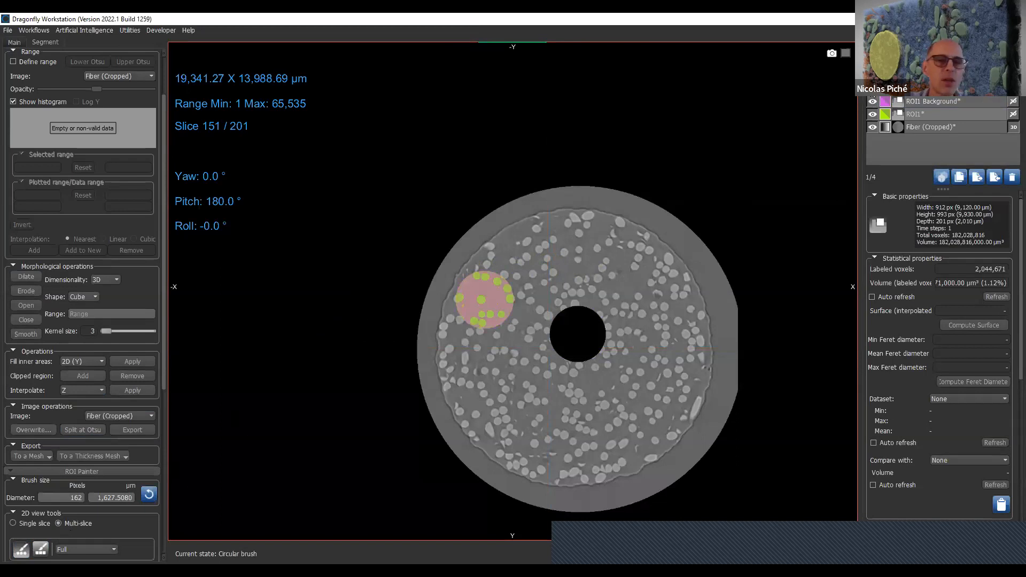
{"action": "left_click", "coordinate": [873, 101]}
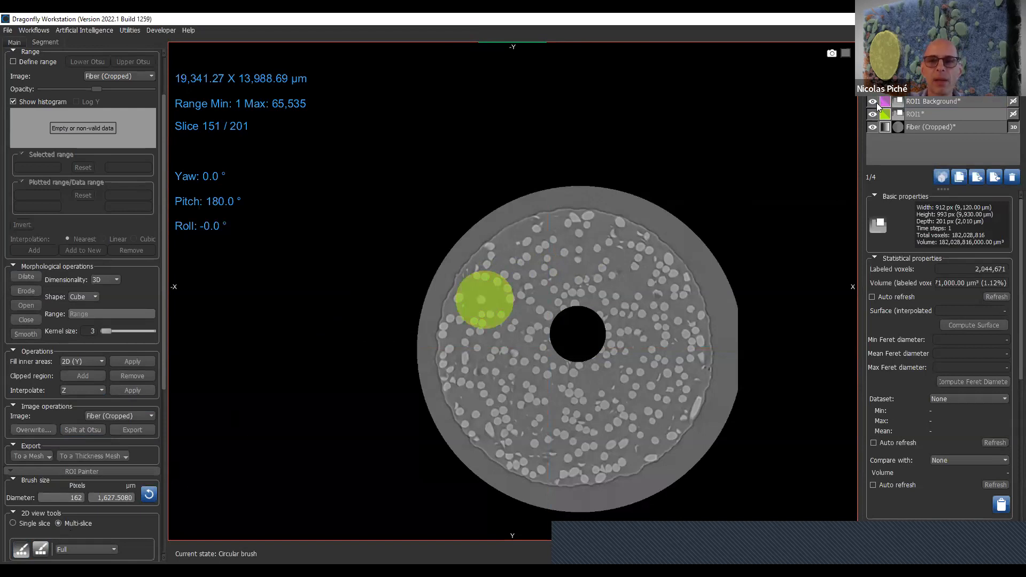
{"action": "left_click", "coordinate": [991, 102], "text": "ctrl"}
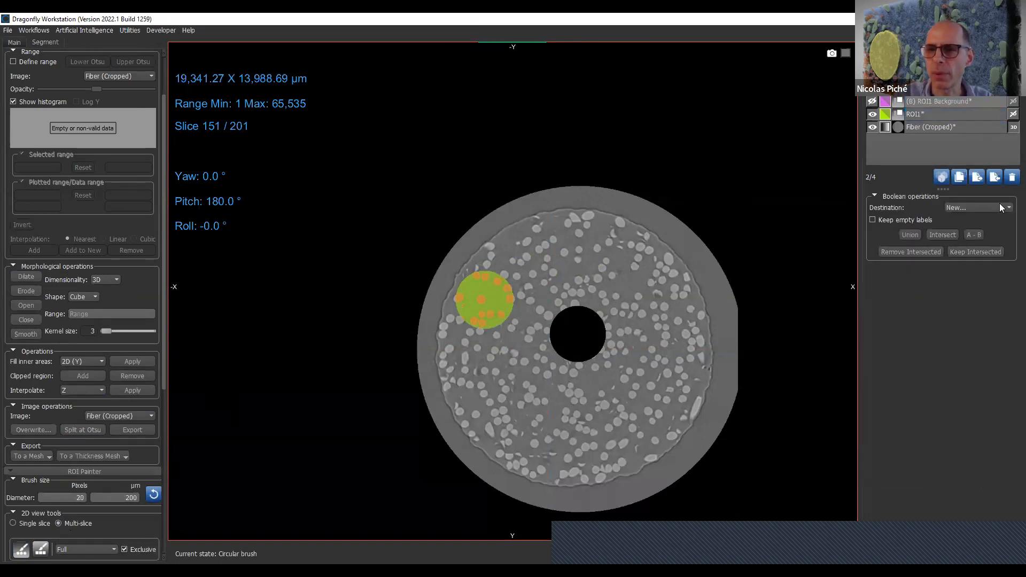
{"action": "left_click", "coordinate": [1013, 179]}
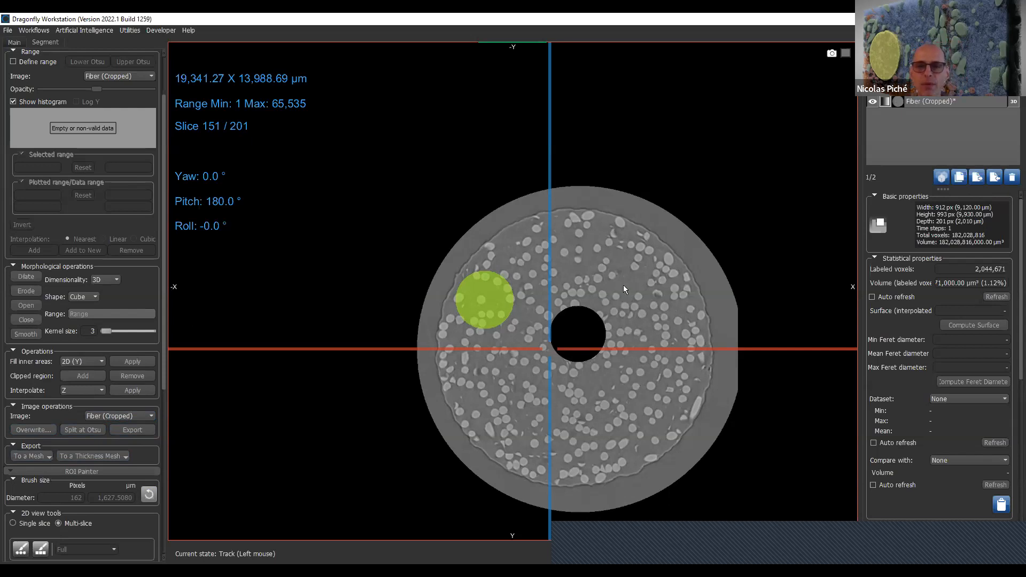
- Split the painted sphere at Otsu again into foreground and background regions, and check the fibers down to slice 138
{"action": "left_click", "coordinate": [76, 431]}
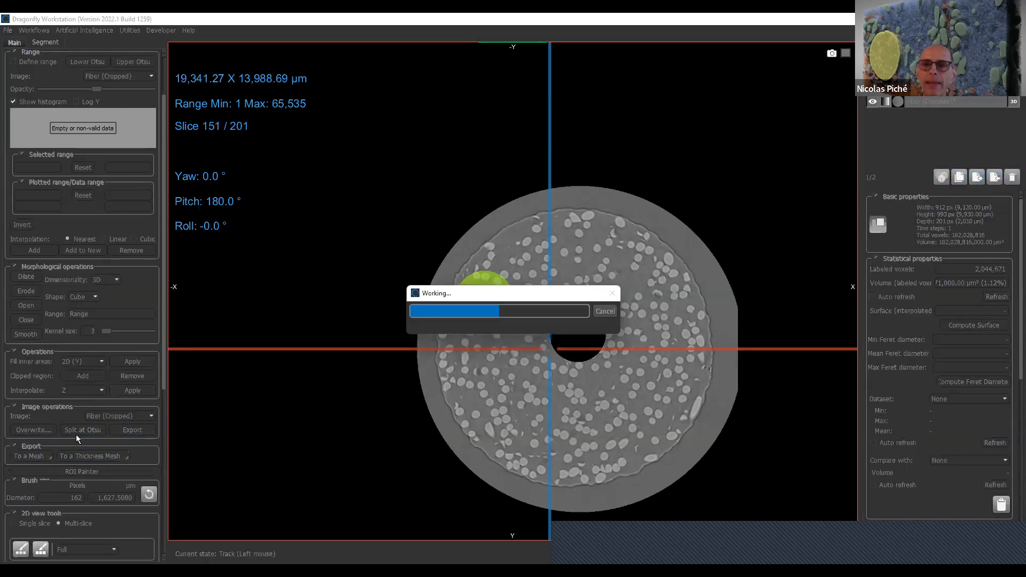
{"action": "scroll", "coordinate": [508, 292], "scroll_direction": "down", "scroll_amount": 6}
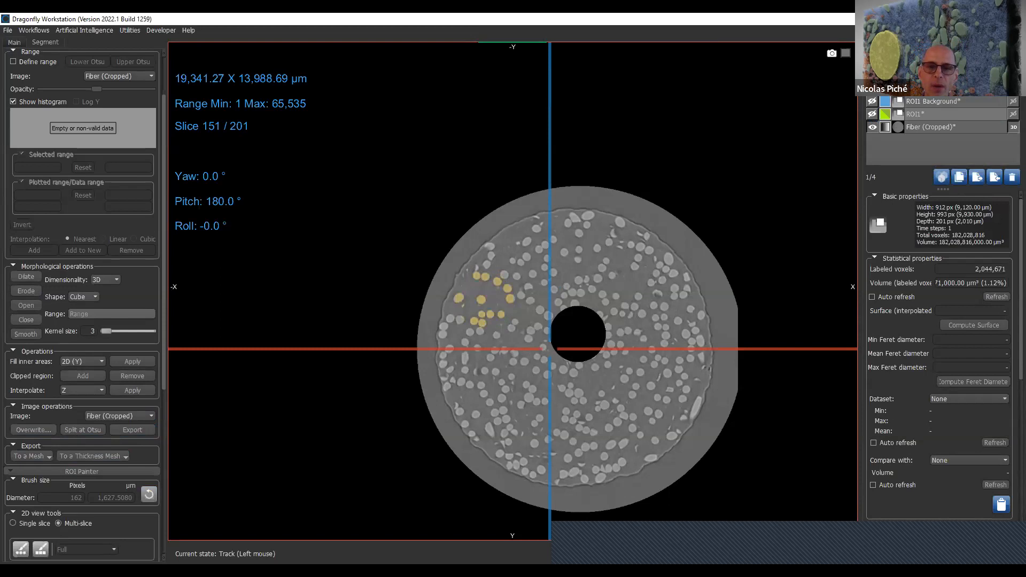
{"action": "scroll", "coordinate": [516, 294], "scroll_direction": "up", "scroll_amount": 19}
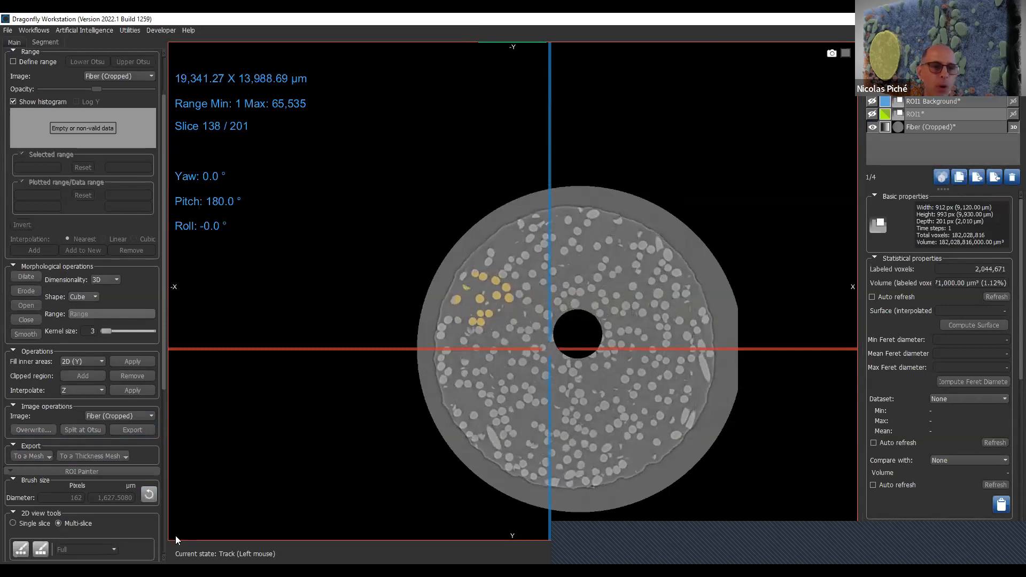
- Export the ROI1 Foreground region as a Normal mesh
{"action": "left_click", "coordinate": [35, 456]}
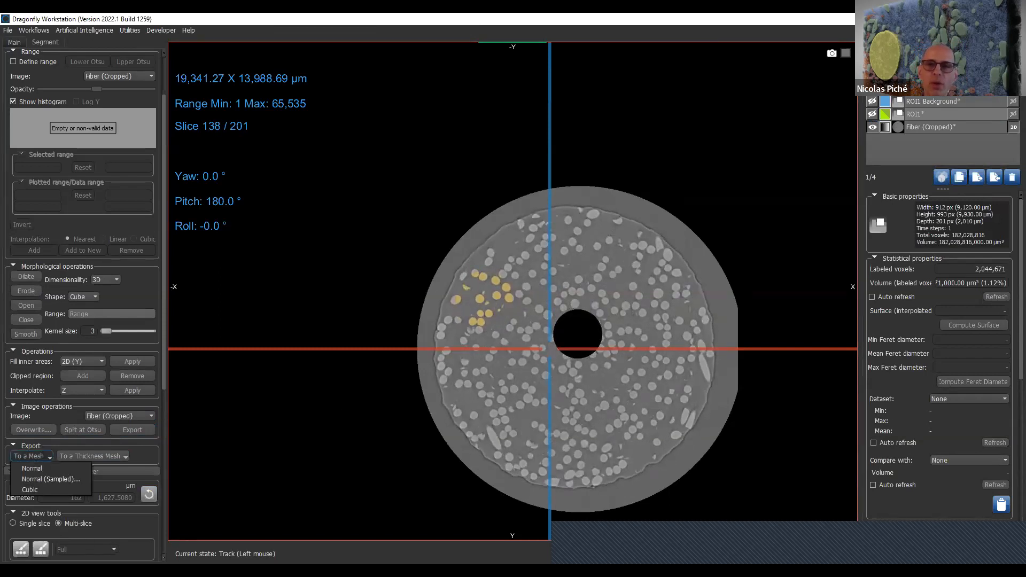
{"action": "left_click", "coordinate": [946, 88]}
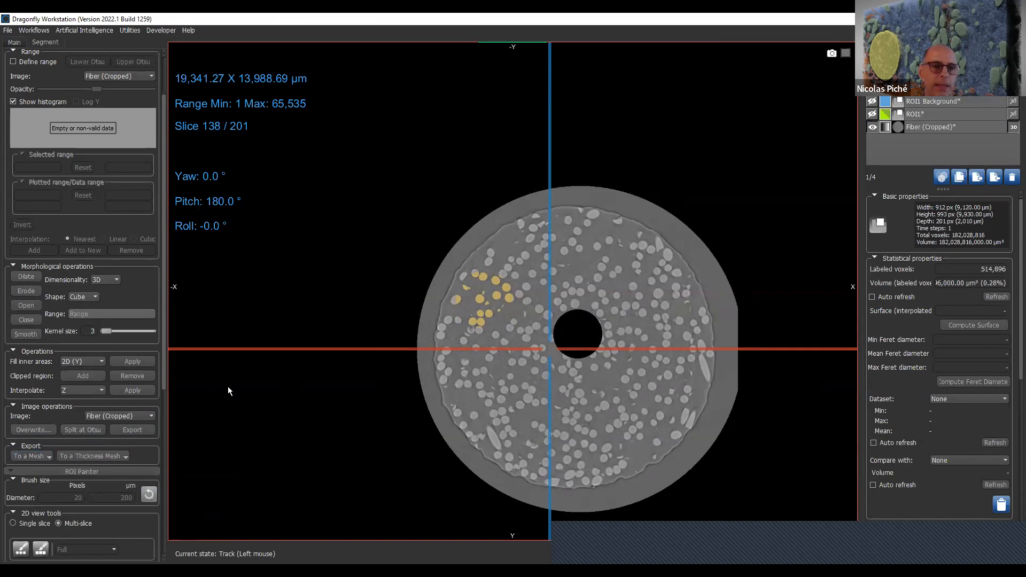
{"action": "left_click", "coordinate": [35, 455]}
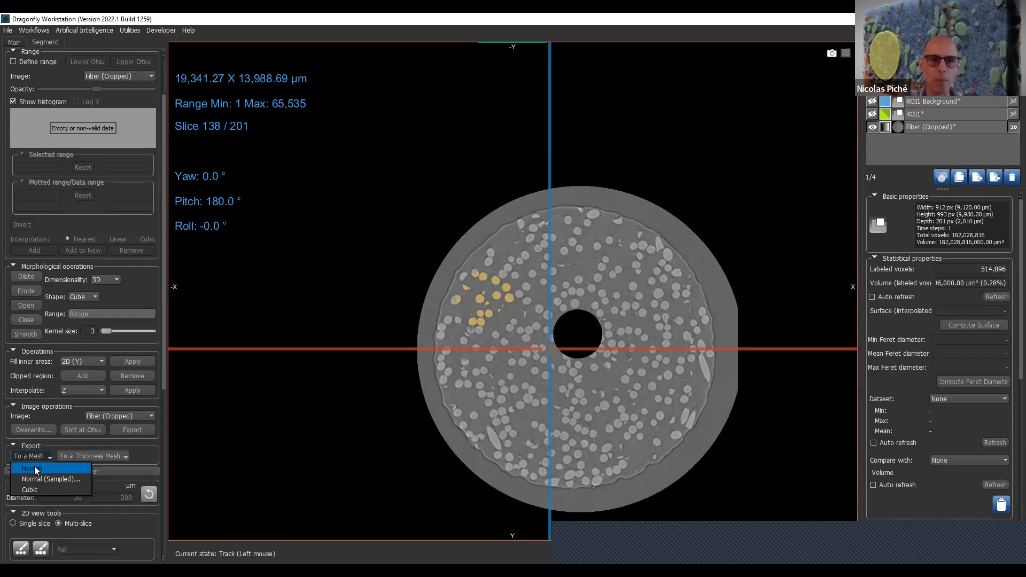
{"action": "left_click", "coordinate": [34, 466]}
- Return to the four-view layout, hide ROI1 Foreground, and inspect the mesh contours around the fibers in the axial view
{"action": "double_click", "coordinate": [698, 174]}
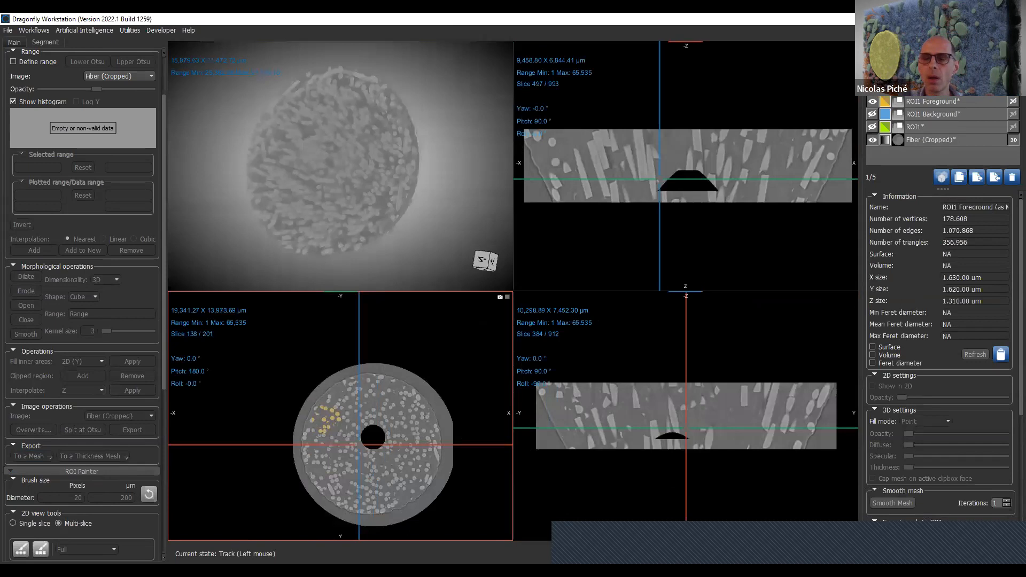
{"action": "left_click", "coordinate": [872, 102]}
{"action": "right_click_drag", "start_coordinate": [405, 359], "coordinate": [404, 505]}
{"action": "middle_click_drag", "start_coordinate": [404, 505], "coordinate": [496, 342]}
{"action": "right_click_drag", "start_coordinate": [396, 322], "coordinate": [425, 515]}
{"action": "middle_click_drag", "start_coordinate": [278, 338], "coordinate": [353, 377]}
{"action": "scroll", "coordinate": [343, 392], "scroll_direction": "up", "scroll_amount": 1}
{"action": "scroll", "coordinate": [346, 390], "scroll_direction": "down", "scroll_amount": 1}
{"action": "scroll", "coordinate": [347, 390], "scroll_direction": "up", "scroll_amount": 1}
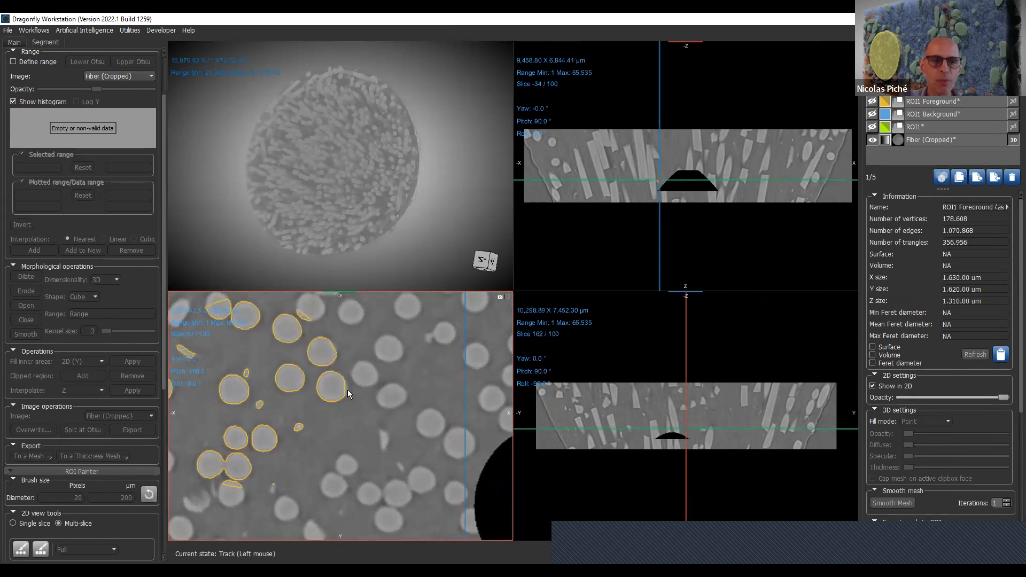
{"action": "scroll", "coordinate": [348, 394], "scroll_direction": "down", "scroll_amount": 1}
- Fade out the image volume in the 3D view, display the foreground mesh there, and examine it from several angles
{"action": "left_click_drag", "start_coordinate": [428, 184], "coordinate": [236, 172]}
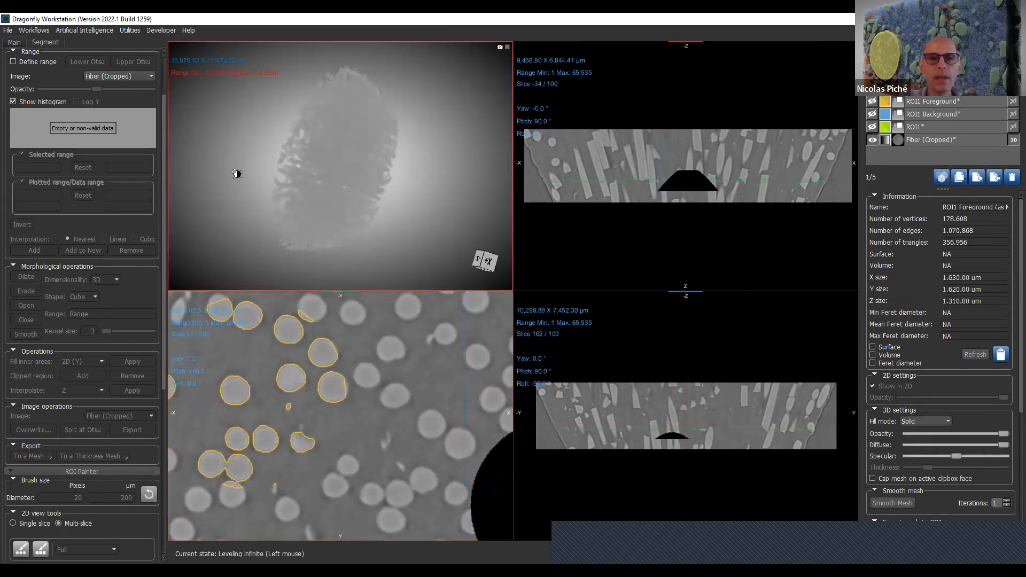
{"action": "left_click", "coordinate": [1012, 89]}
{"action": "left_click_drag", "start_coordinate": [423, 187], "coordinate": [302, 78]}
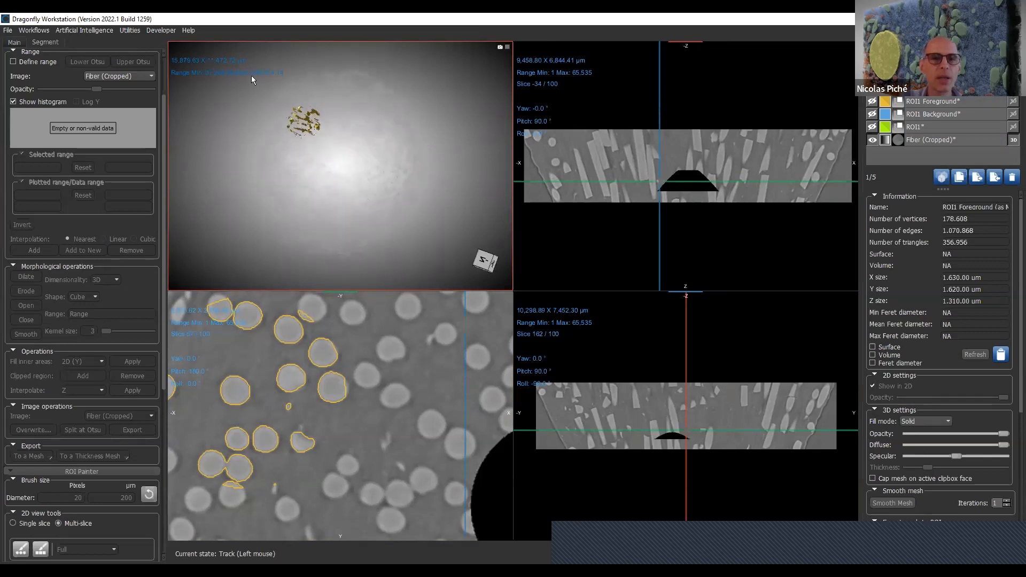
{"action": "left_click_drag", "start_coordinate": [268, 130], "coordinate": [357, 131]}
{"action": "scroll", "coordinate": [357, 131], "scroll_direction": "up", "scroll_amount": 5}
{"action": "middle_click_drag", "start_coordinate": [307, 185], "coordinate": [331, 199]}
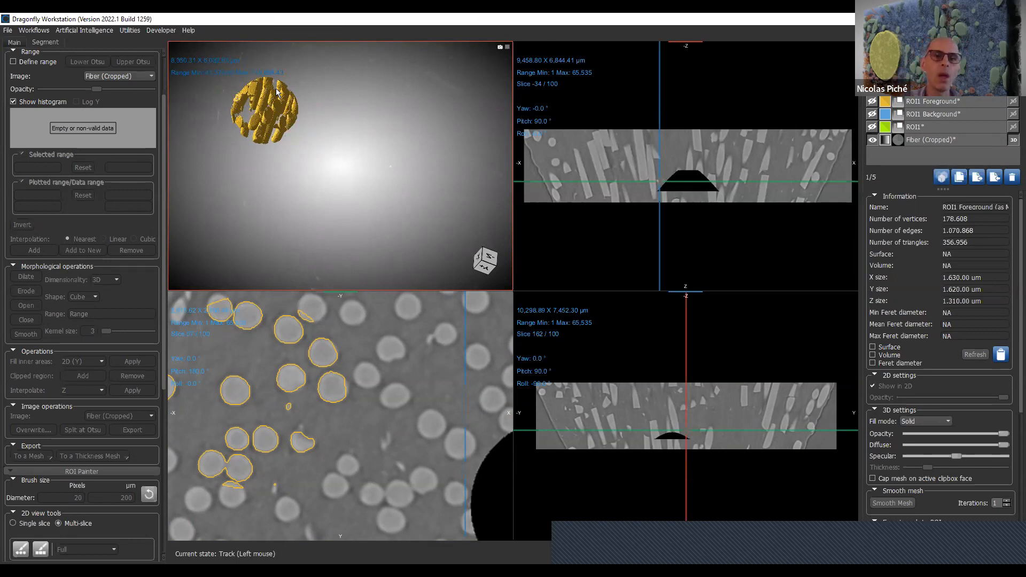
{"action": "left_click_drag", "start_coordinate": [336, 119], "coordinate": [291, 111]}
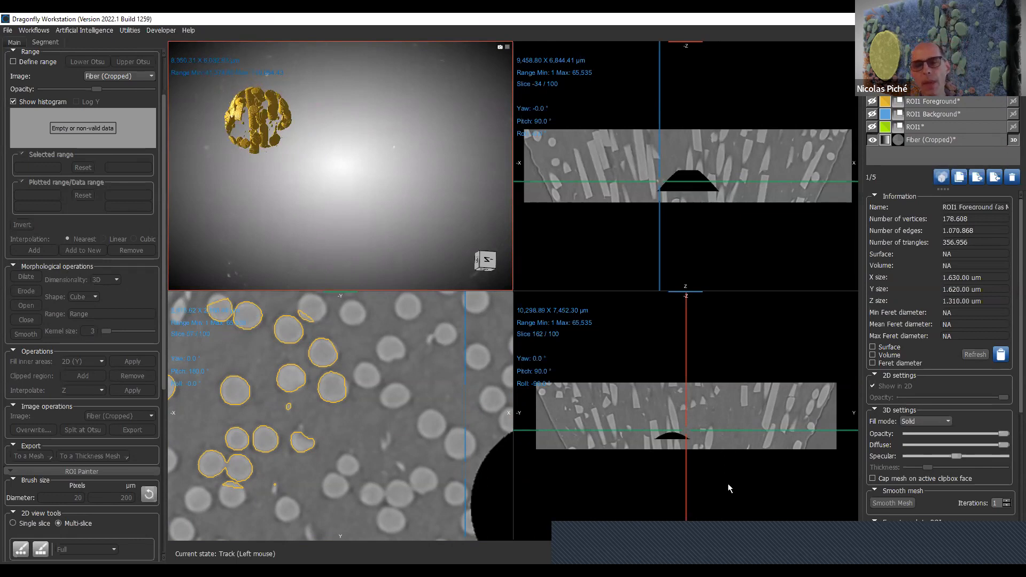
- Replace the foreground mesh with a Normal thickness mesh of ROI1 Foreground, exported without smoothing, and inspect it in 3D
{"action": "left_click", "coordinate": [1012, 178]}
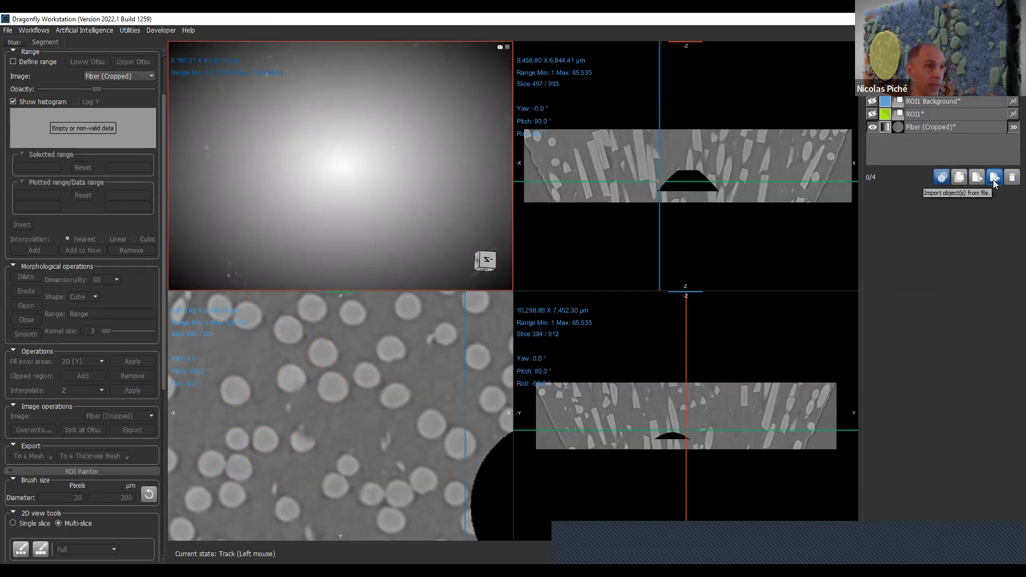
{"action": "left_click", "coordinate": [994, 184]}
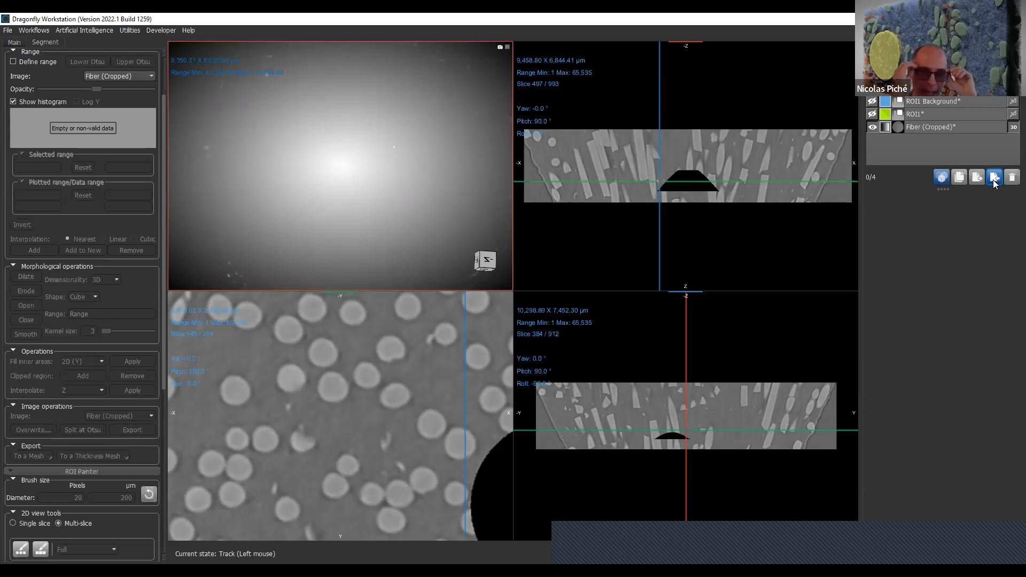
{"action": "left_click", "coordinate": [936, 100]}
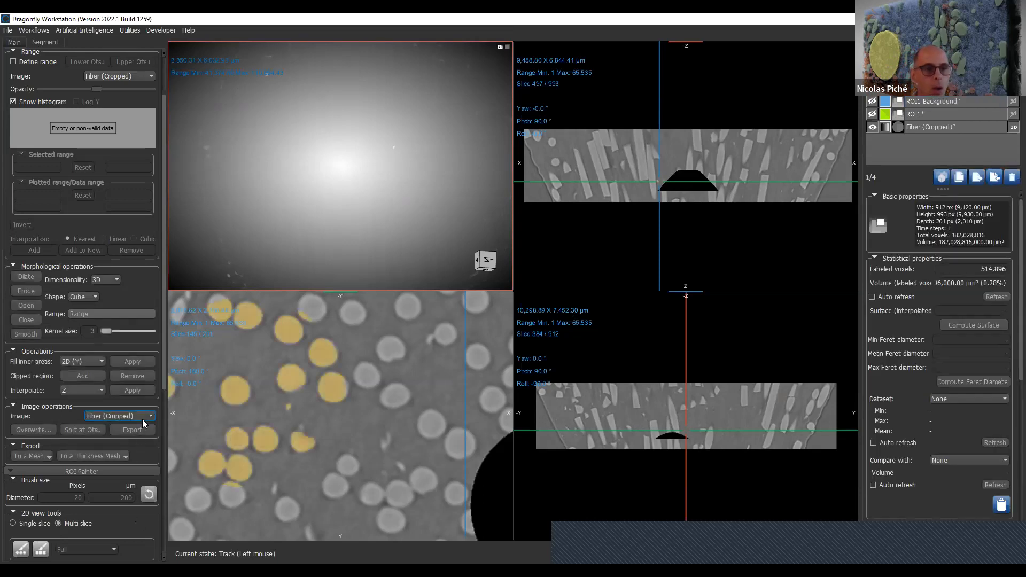
{"action": "left_click", "coordinate": [120, 458]}
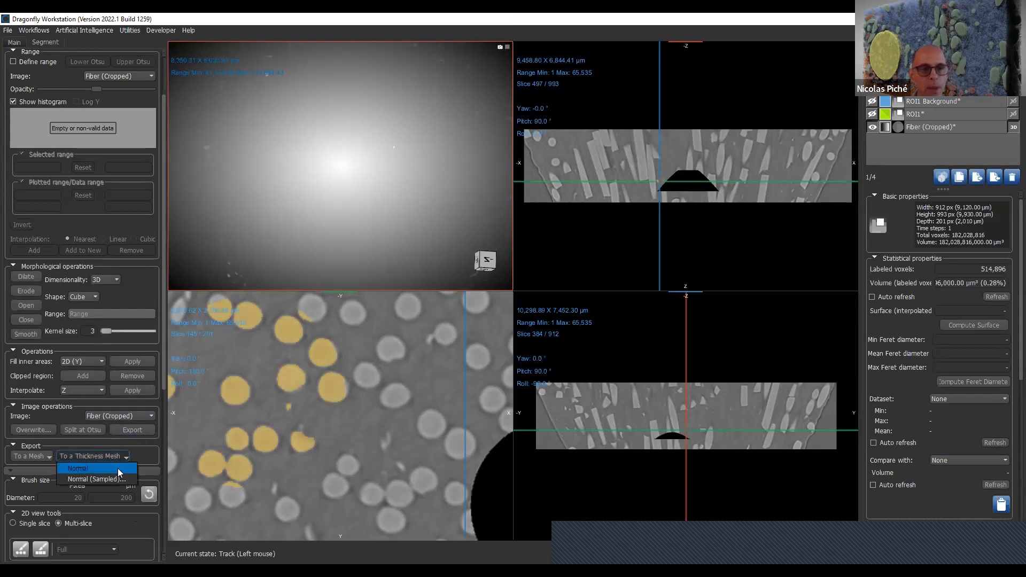
{"action": "left_click", "coordinate": [120, 470]}
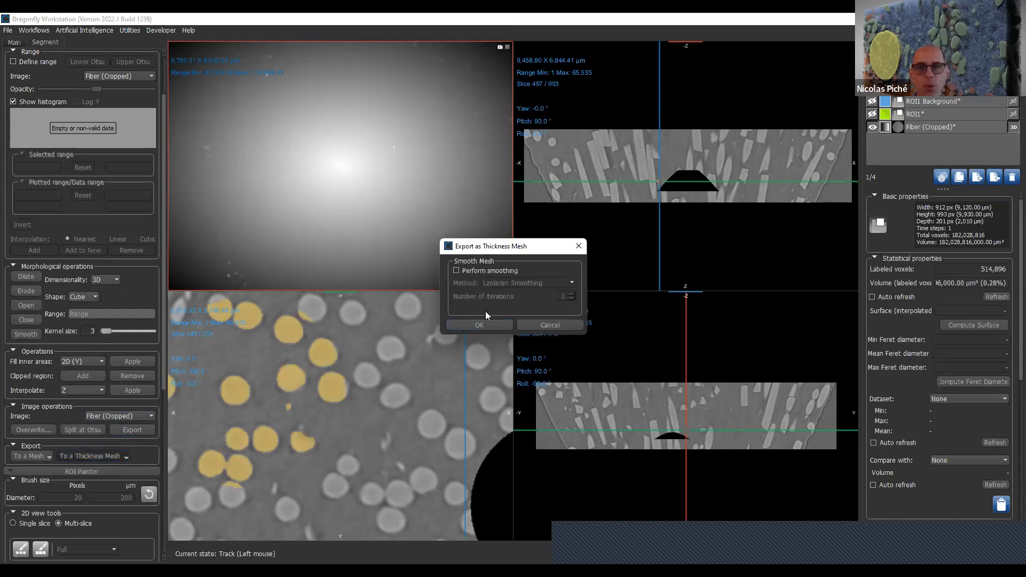
{"action": "left_click", "coordinate": [484, 324]}
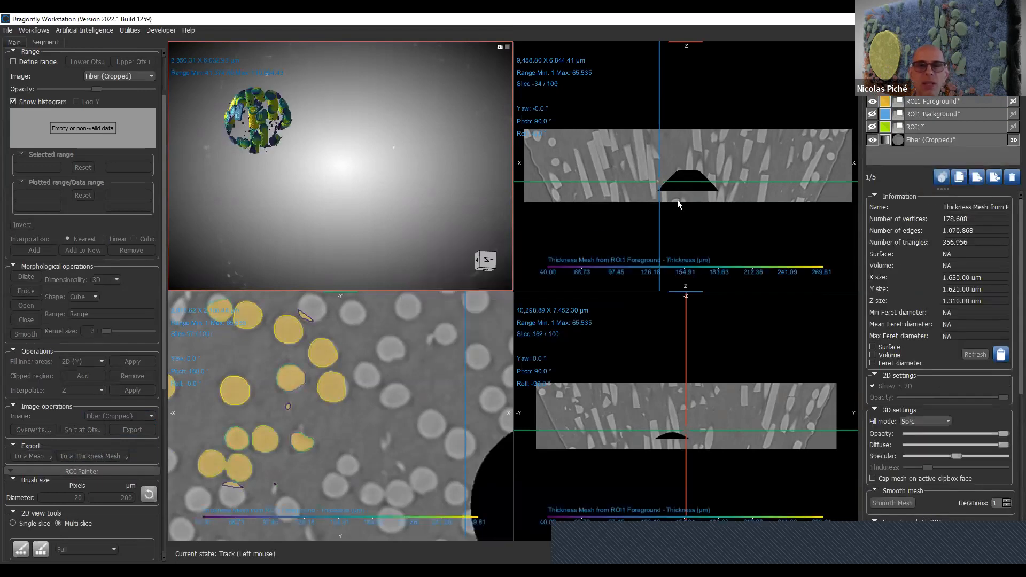
{"action": "left_click_drag", "start_coordinate": [298, 138], "coordinate": [371, 135]}
{"action": "right_click_drag", "start_coordinate": [365, 117], "coordinate": [401, 227]}
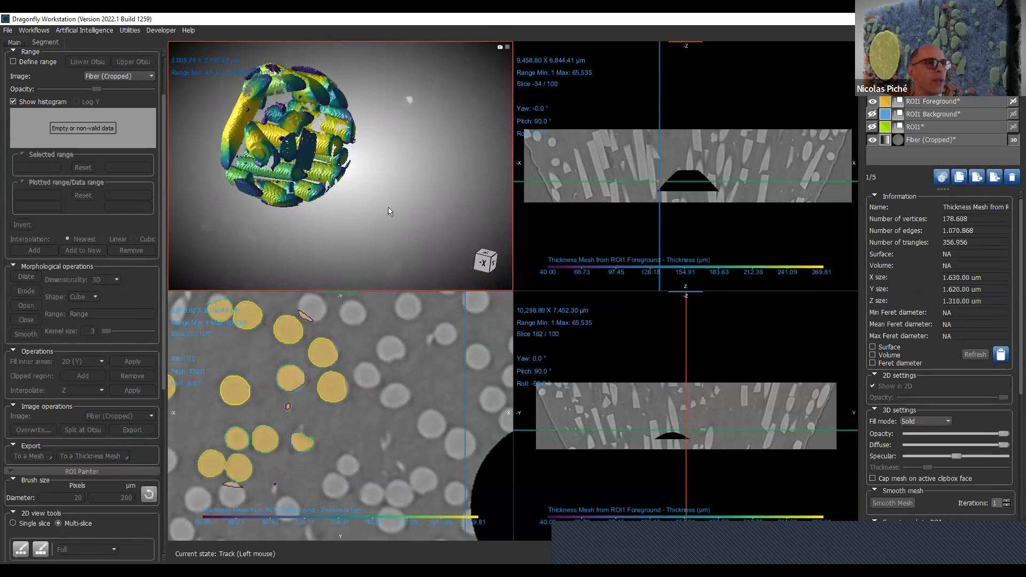
- Hide the Fiber (Cropped) image and inspect the thickness mesh up close from different angles in 3D
{"action": "left_click_drag", "start_coordinate": [388, 211], "coordinate": [381, 235]}
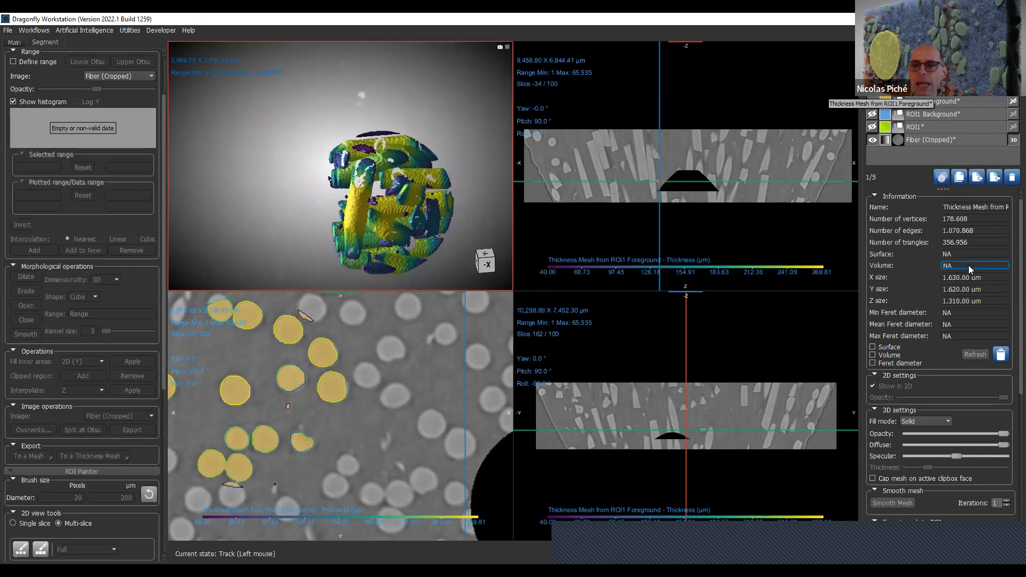
{"action": "left_click", "coordinate": [984, 244]}
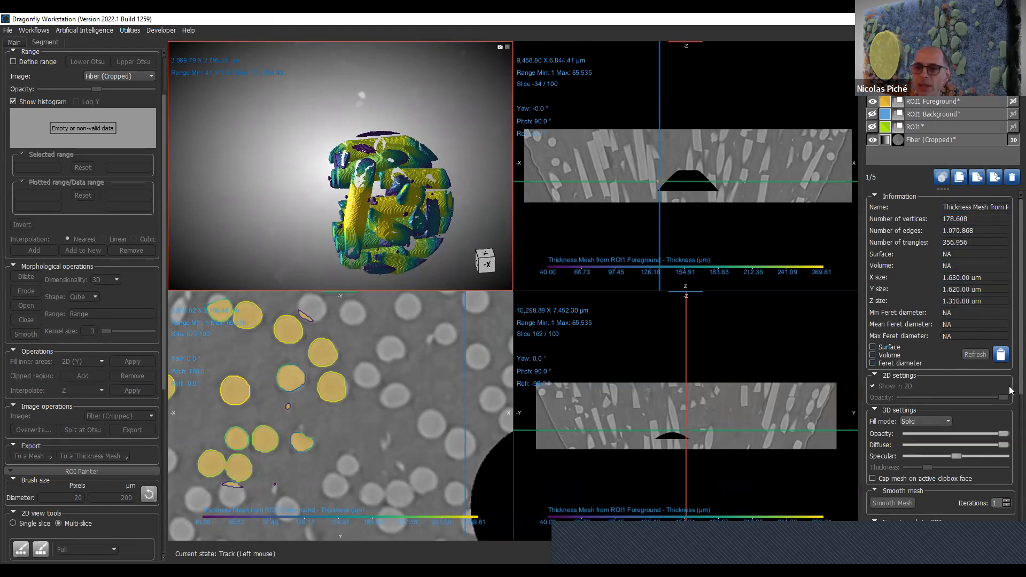
{"action": "scroll", "coordinate": [1012, 392], "scroll_direction": "down", "scroll_amount": 1}
{"action": "scroll", "coordinate": [310, 183], "scroll_direction": "up", "scroll_amount": 6}
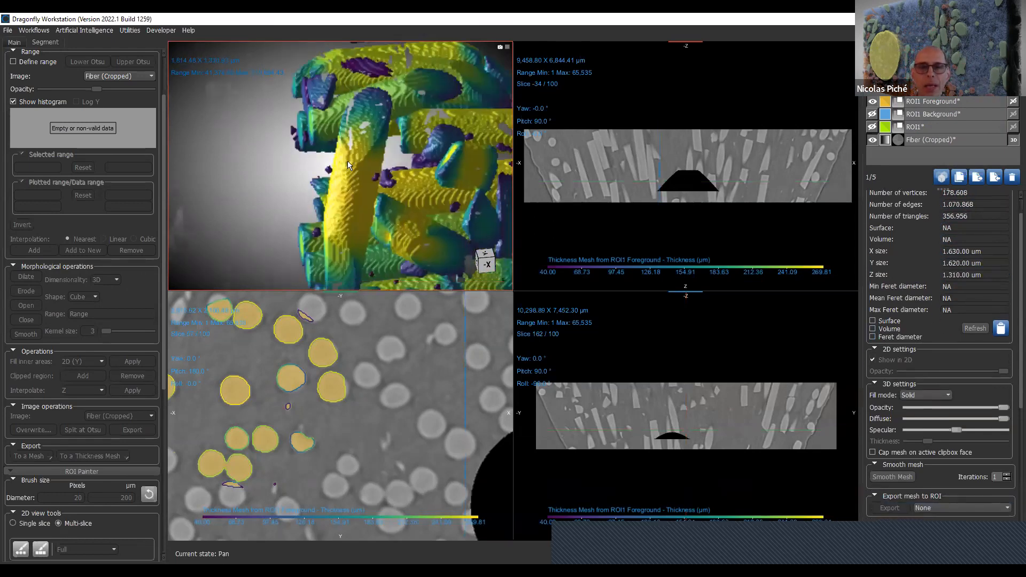
{"action": "left_click", "coordinate": [872, 139]}
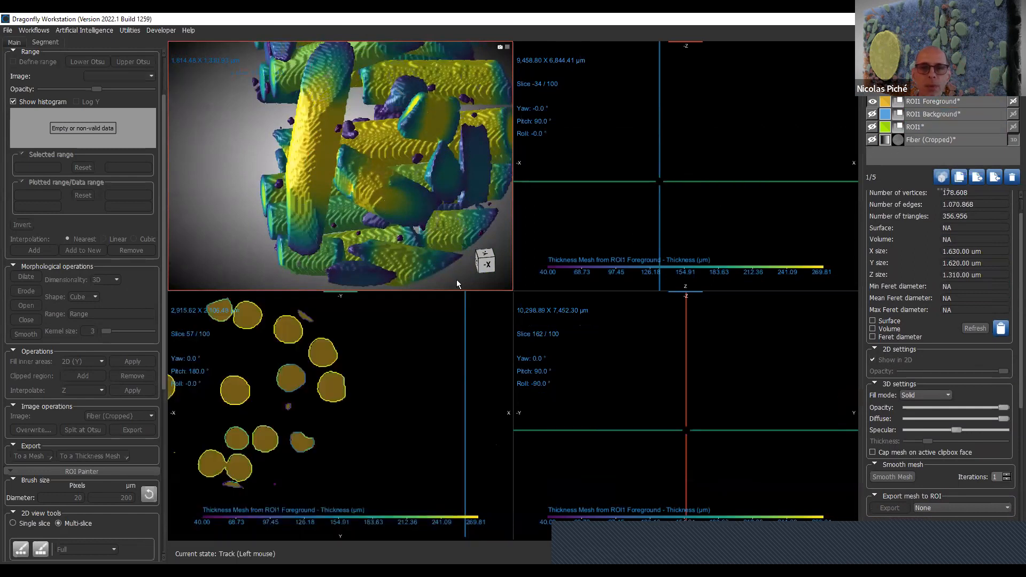
{"action": "left_click_drag", "start_coordinate": [293, 184], "coordinate": [386, 211]}
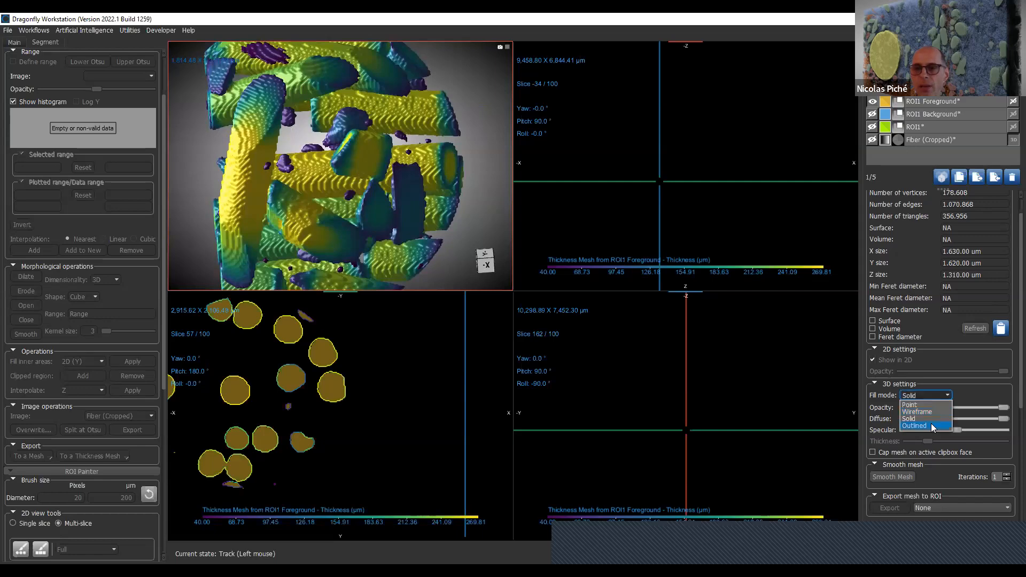
- Preview the thickness mesh in the Outlined and Wireframe fill modes and return it to Solid
{"action": "left_click", "coordinate": [914, 425]}
{"action": "scroll", "coordinate": [339, 155], "scroll_direction": "up", "scroll_amount": 5}
{"action": "scroll", "coordinate": [386, 204], "scroll_direction": "up", "scroll_amount": 8}
{"action": "scroll", "coordinate": [385, 117], "scroll_direction": "down", "scroll_amount": 10}
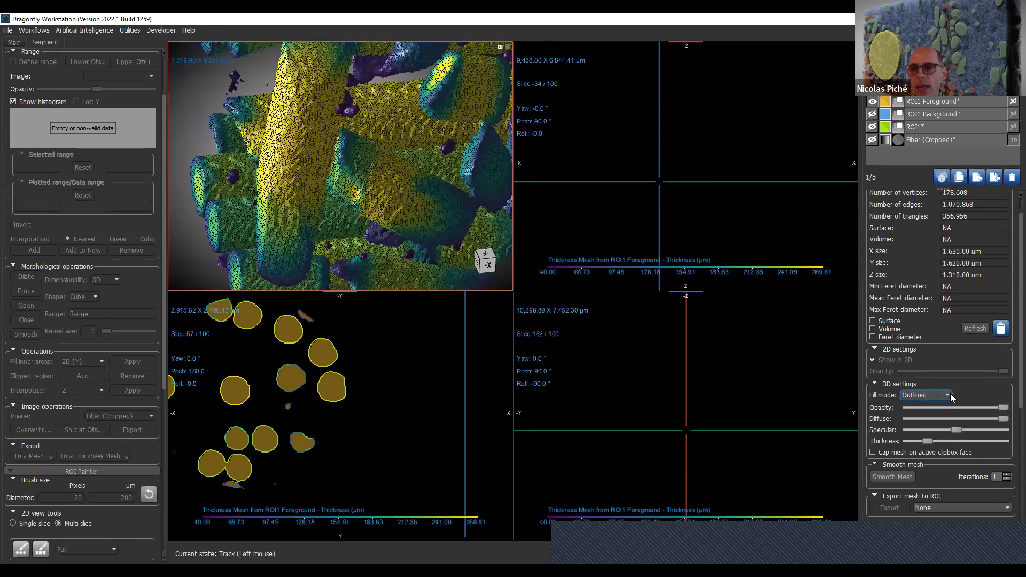
{"action": "left_click", "coordinate": [948, 395]}
{"action": "left_click", "coordinate": [950, 415]}
{"action": "scroll", "coordinate": [375, 201], "scroll_direction": "down", "scroll_amount": 6}
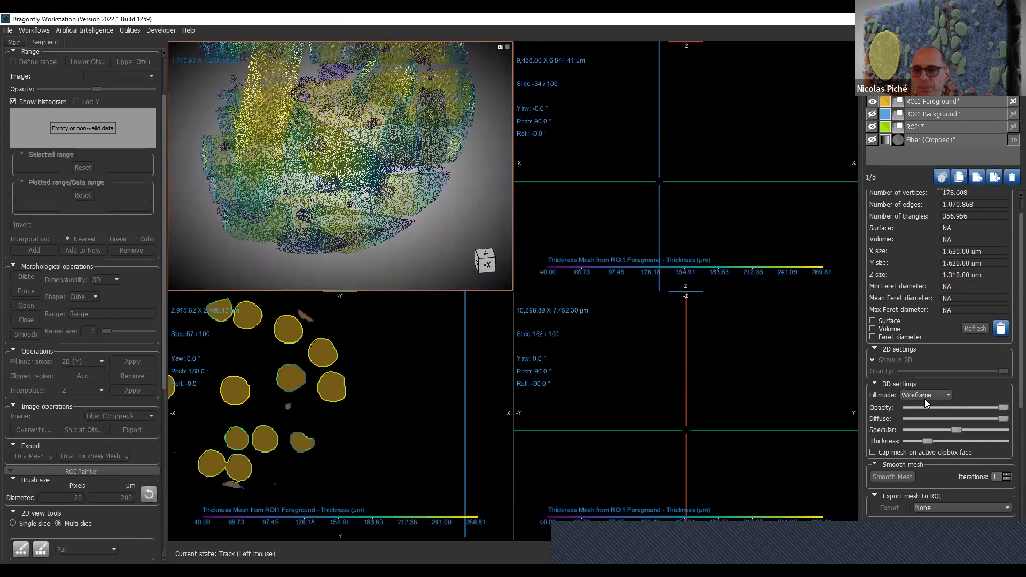
{"action": "left_click", "coordinate": [926, 420]}
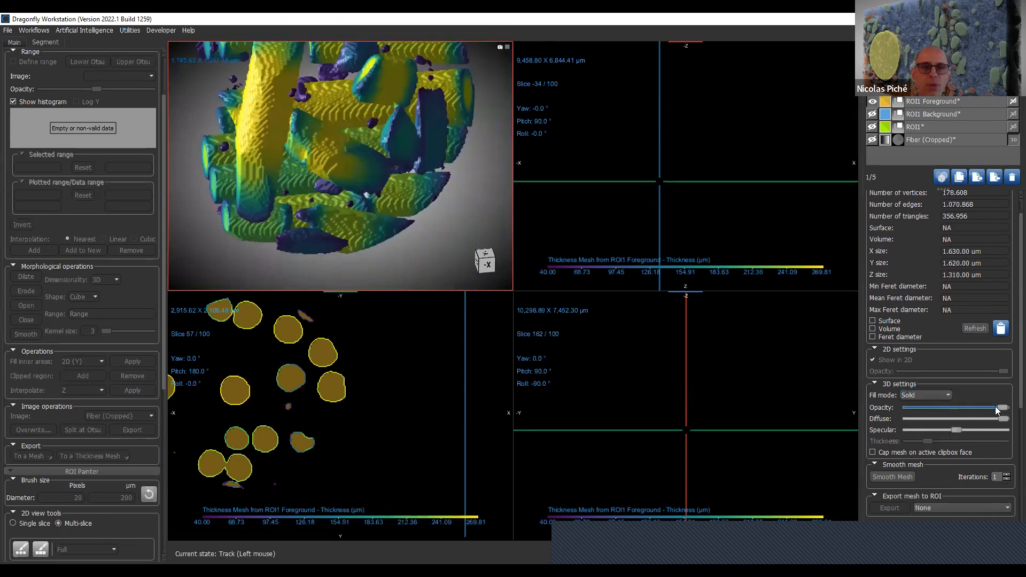
- Lower the thickness mesh's 3D opacity slightly and review its thickness histogram
{"action": "left_click_drag", "start_coordinate": [995, 409], "coordinate": [986, 408]}
{"action": "left_click_drag", "start_coordinate": [219, 160], "coordinate": [275, 191]}
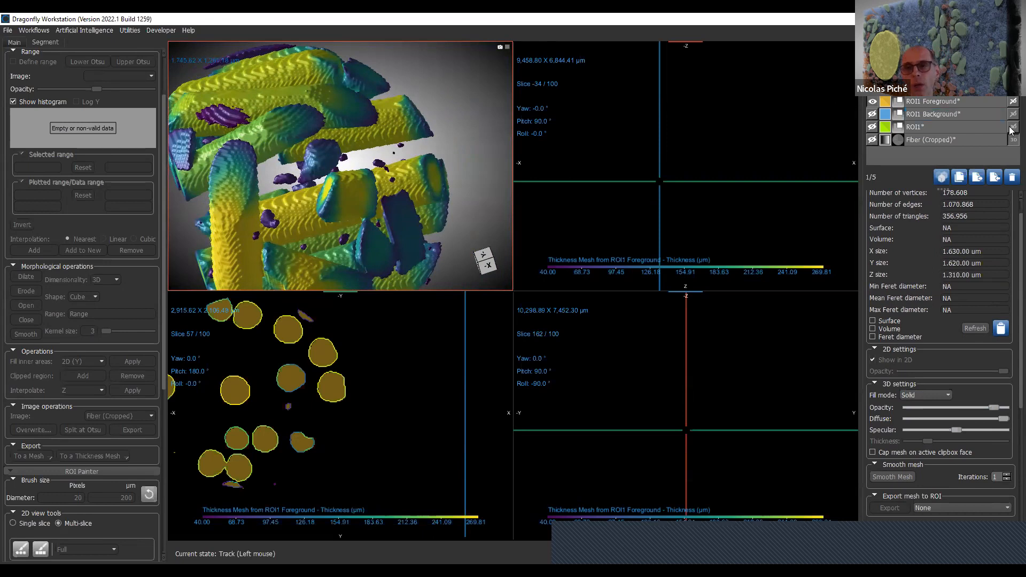
{"action": "scroll", "coordinate": [1008, 299], "scroll_direction": "down", "scroll_amount": 5}
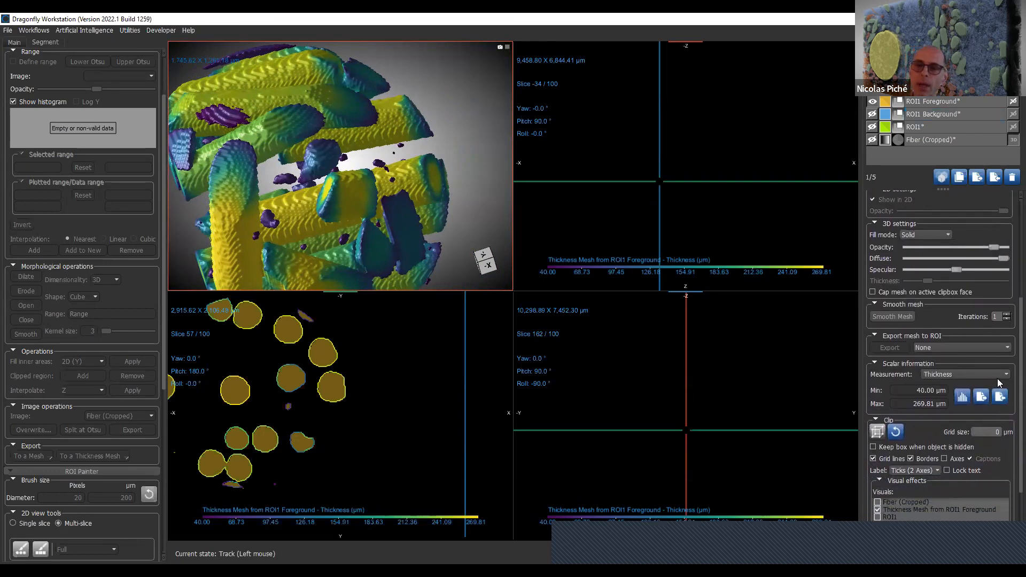
{"action": "left_click", "coordinate": [962, 396]}
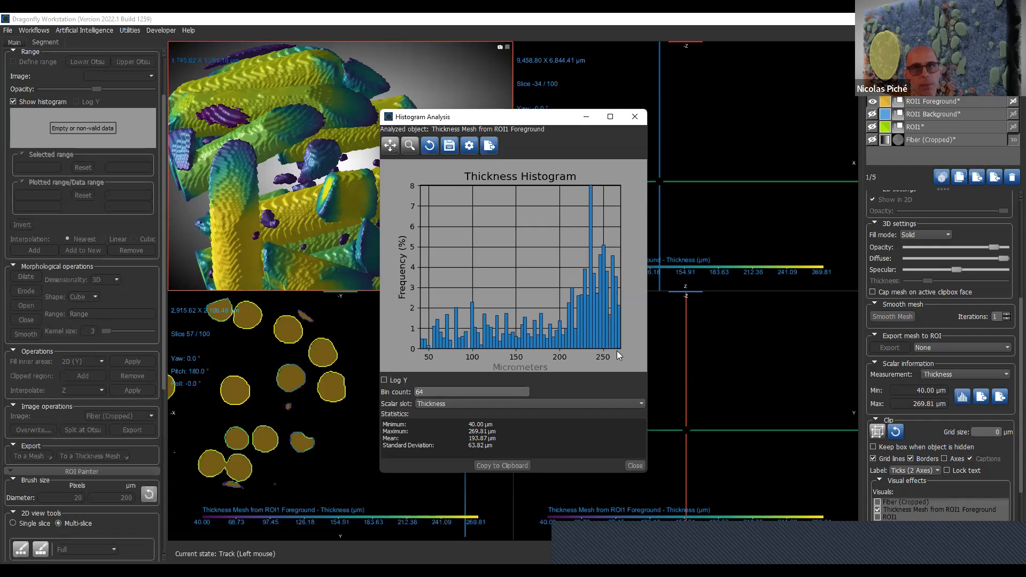
{"action": "left_click", "coordinate": [635, 117]}
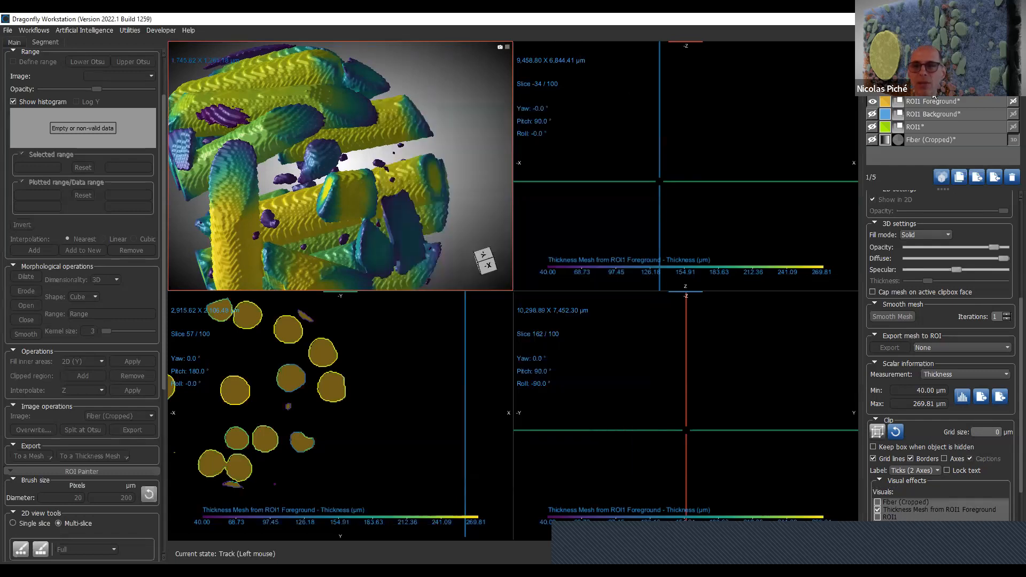
- Map scalar values from Fiber (Cropped) onto the thickness mesh with default value 0.00 and select Fiber (Cropped) as the displayed measurement
{"action": "right_click", "coordinate": [934, 98]}
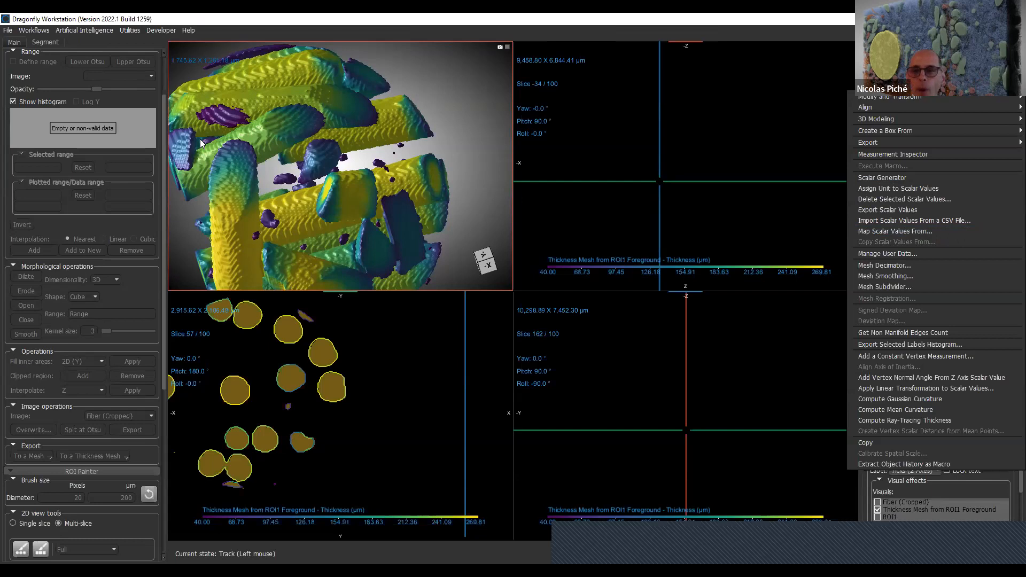
{"action": "left_click", "coordinate": [940, 232]}
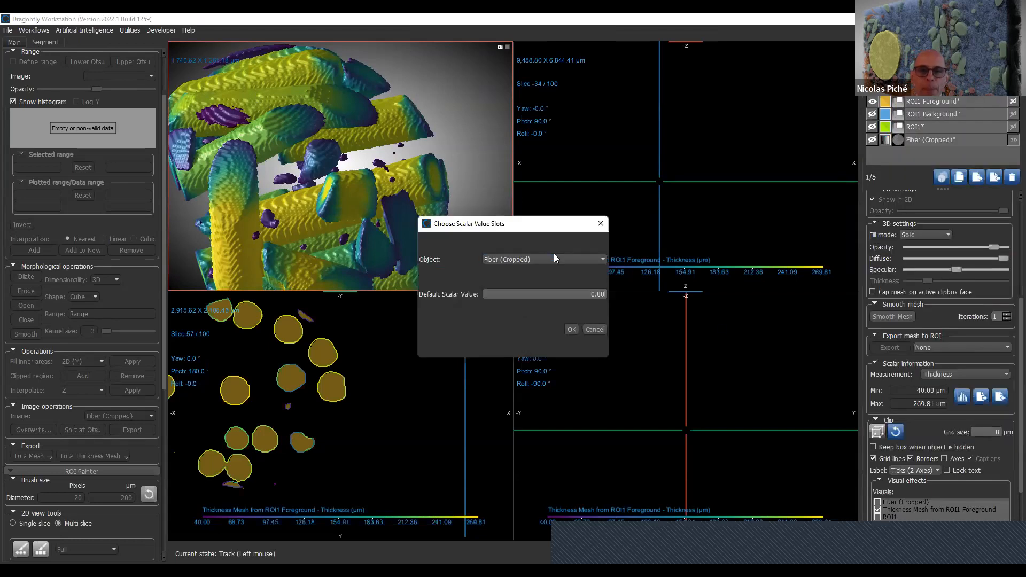
{"action": "left_click", "coordinate": [571, 333]}
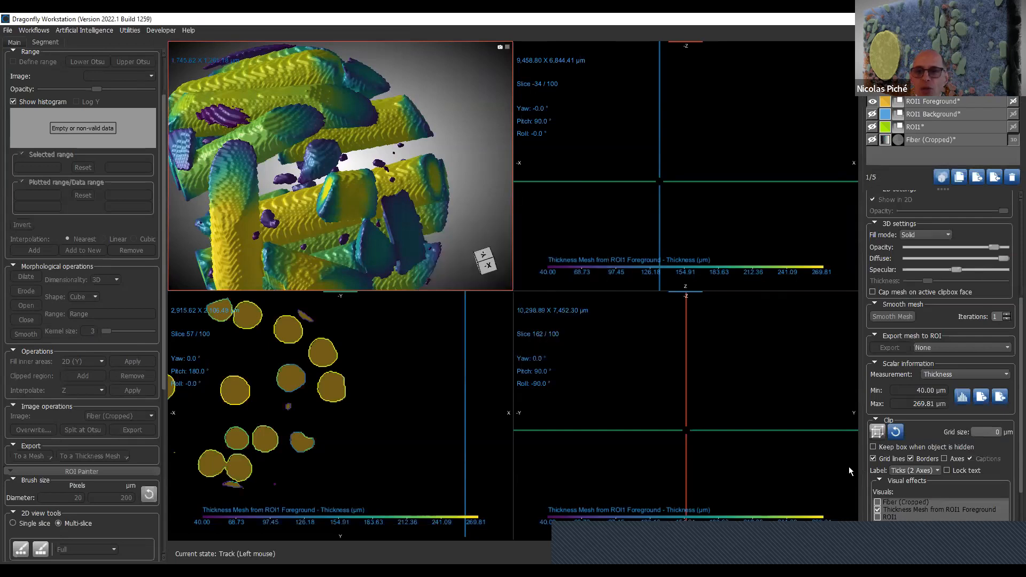
{"action": "scroll", "coordinate": [1009, 483], "scroll_direction": "down", "scroll_amount": 2}
{"action": "scroll", "coordinate": [1009, 483], "scroll_direction": "up", "scroll_amount": 3}
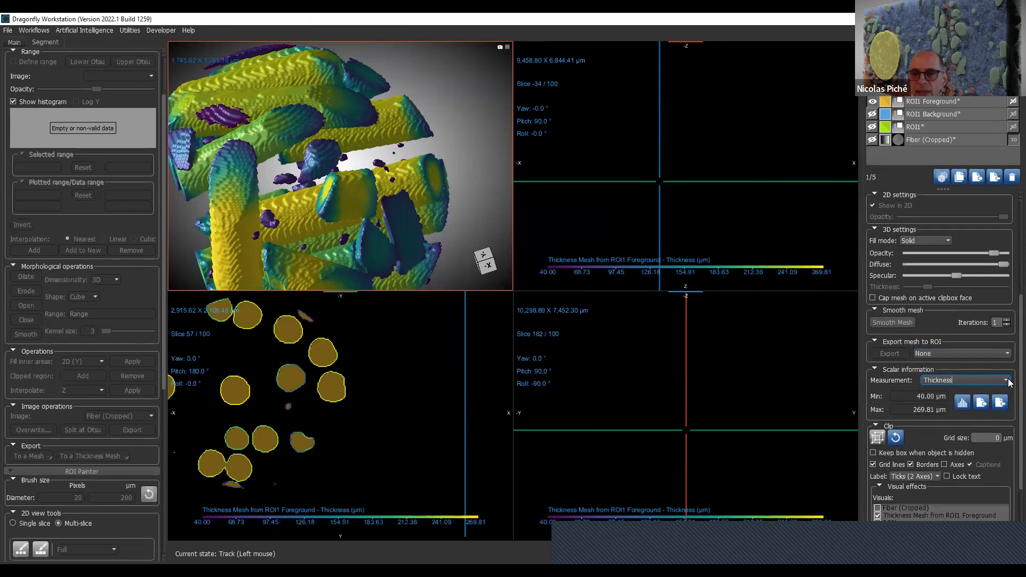
{"action": "left_click", "coordinate": [1008, 381]}
{"action": "left_click", "coordinate": [951, 394]}
{"action": "left_click_drag", "start_coordinate": [417, 189], "coordinate": [438, 199]}
- Set the thickness mesh's color lookup table to grayscale and inspect the recolored mesh in 3D
{"action": "double_click", "coordinate": [615, 258]}
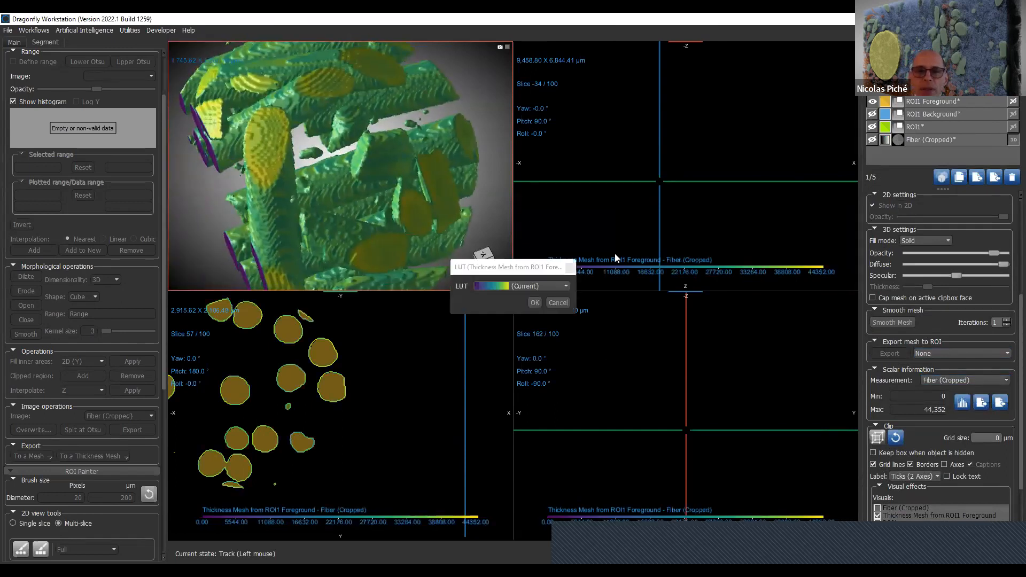
{"action": "left_click", "coordinate": [534, 287]}
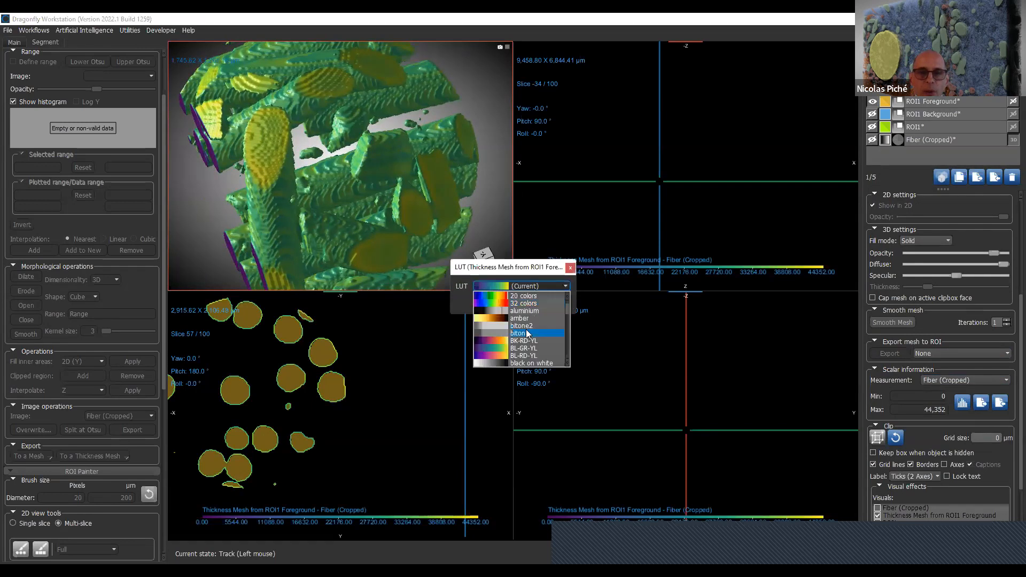
{"action": "scroll", "coordinate": [532, 342], "scroll_direction": "down", "scroll_amount": 3}
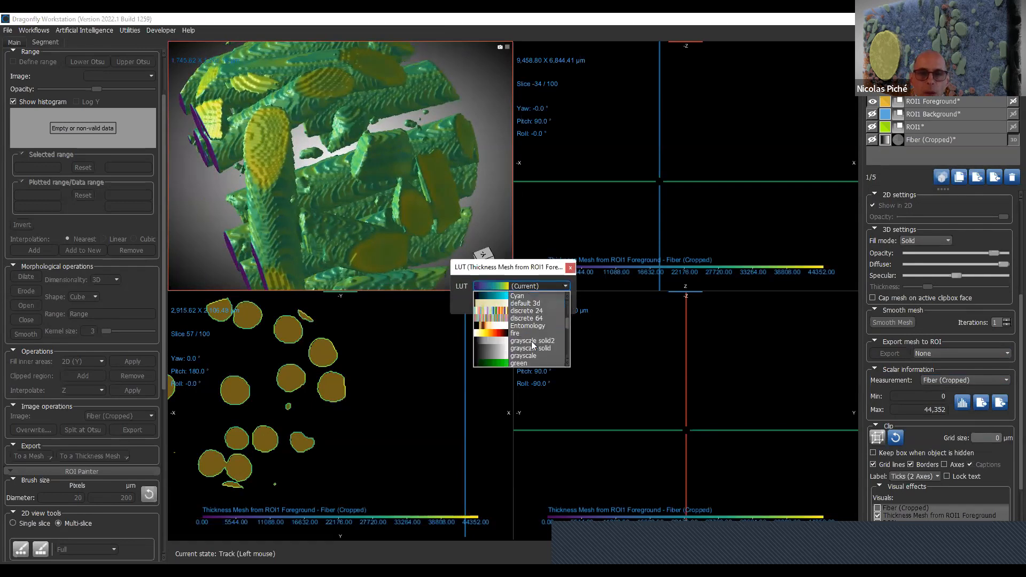
{"action": "left_click", "coordinate": [534, 354]}
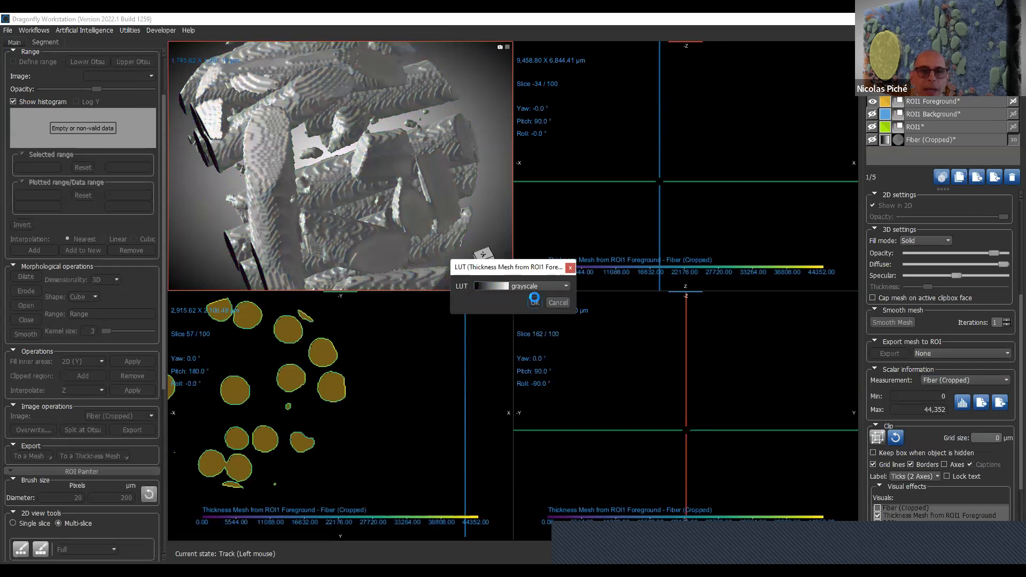
{"action": "left_click", "coordinate": [535, 302]}
{"action": "left_click_drag", "start_coordinate": [390, 153], "coordinate": [253, 210]}
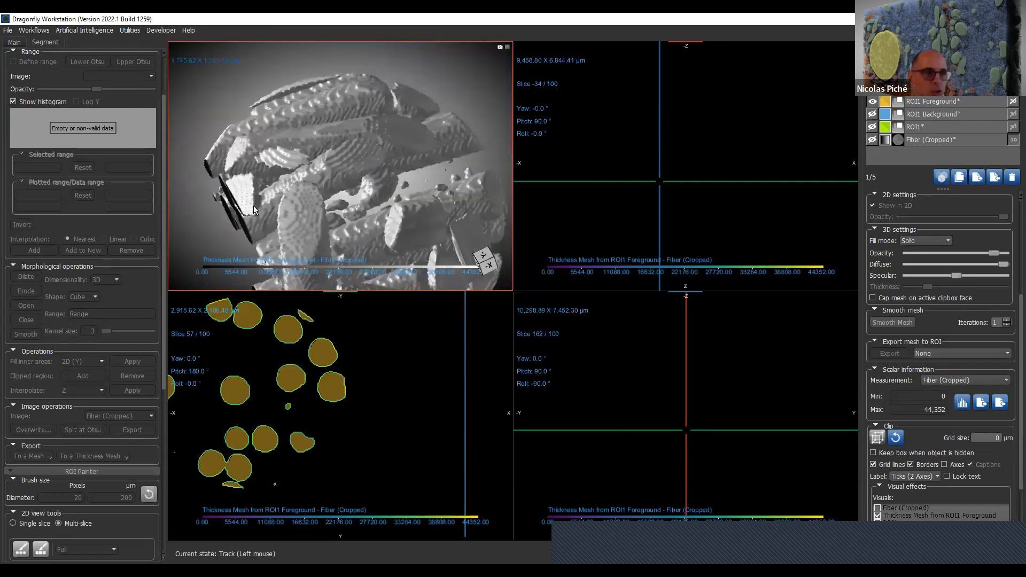
- Show the Fiber (Cropped) image again and bring most of the circular sample into the axial view
{"action": "left_click", "coordinate": [930, 140]}
{"action": "left_click", "coordinate": [871, 140]}
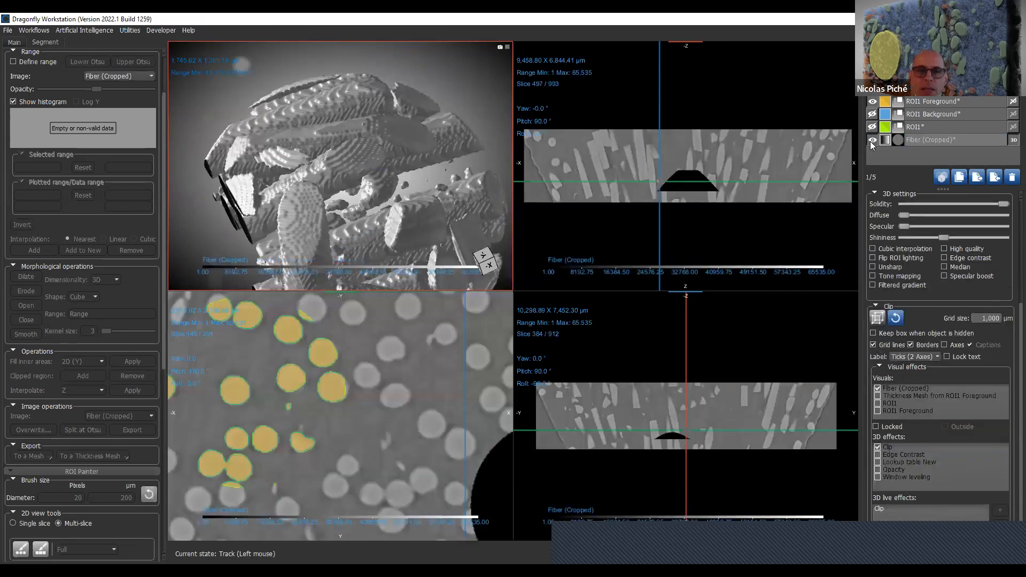
{"action": "left_click", "coordinate": [870, 141]}
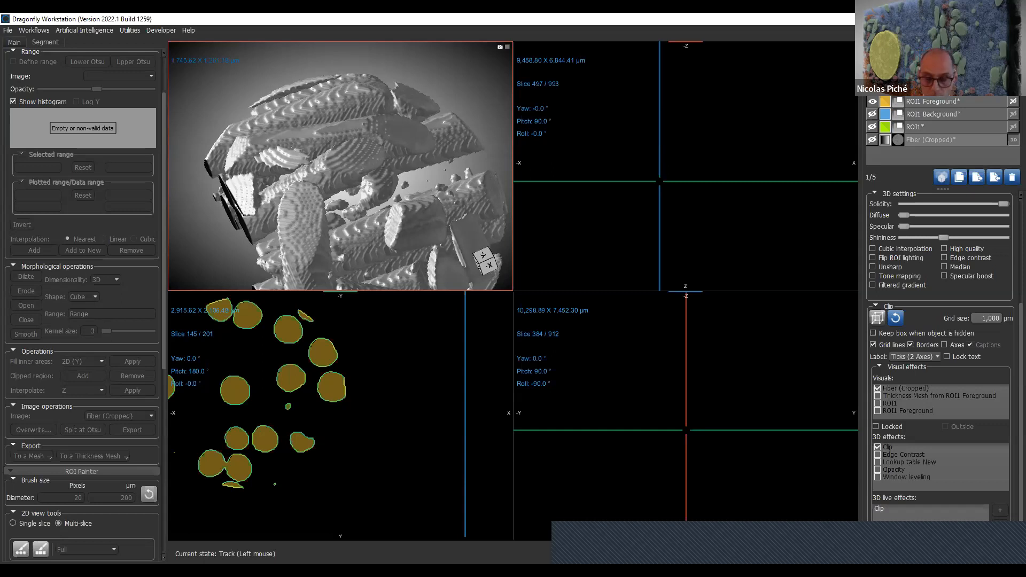
{"action": "left_click", "coordinate": [872, 140]}
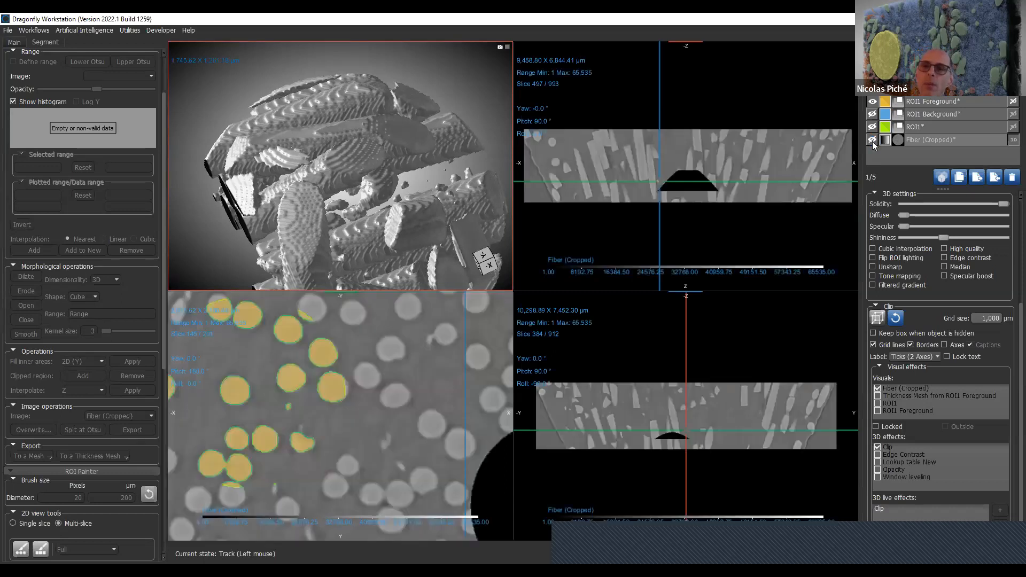
{"action": "left_click", "coordinate": [872, 140]}
{"action": "right_click_drag", "start_coordinate": [344, 402], "coordinate": [378, 303]}
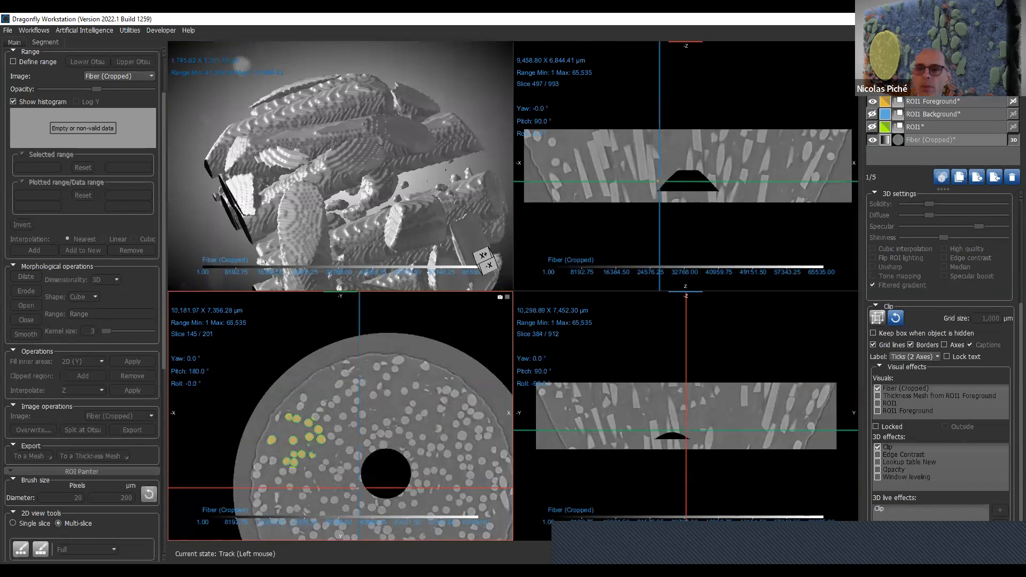
- Delete the thickness mesh and the ROI1, ROI1 Background and ROI1 Foreground regions, keeping only Fiber (Cropped)
{"action": "left_click", "coordinate": [965, 131], "text": "ctrl"}
{"action": "left_click", "coordinate": [962, 118], "text": "ctrl"}
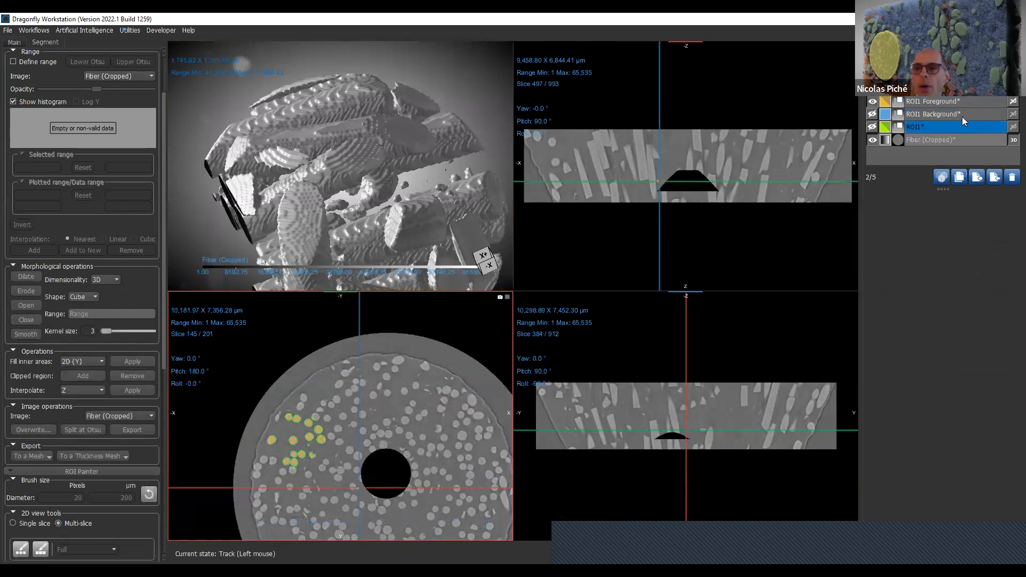
{"action": "left_click", "coordinate": [961, 101], "text": "ctrl"}
{"action": "left_click", "coordinate": [1012, 179]}
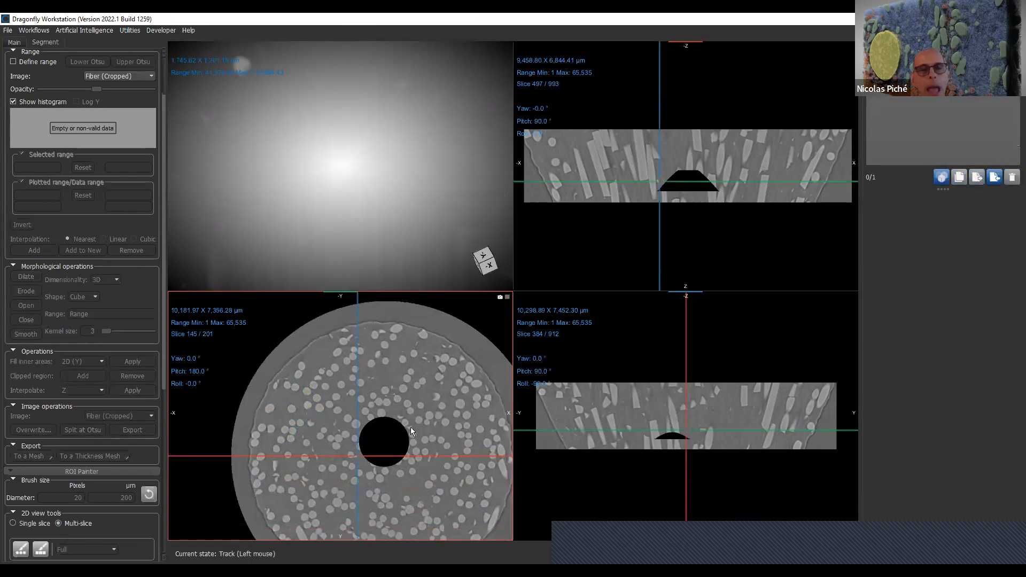
- Maximize the axial view and define an intensity range of 34,437.83 to 65,535 on Fiber (Cropped) to highlight the fibers
{"action": "middle_click_drag", "start_coordinate": [412, 424], "coordinate": [383, 396]}
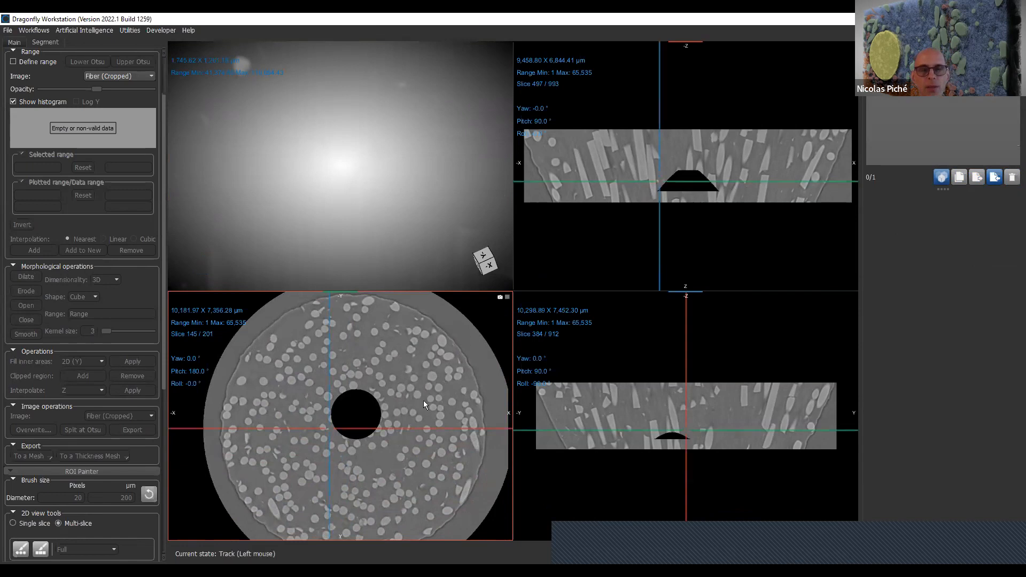
{"action": "double_click", "coordinate": [424, 354]}
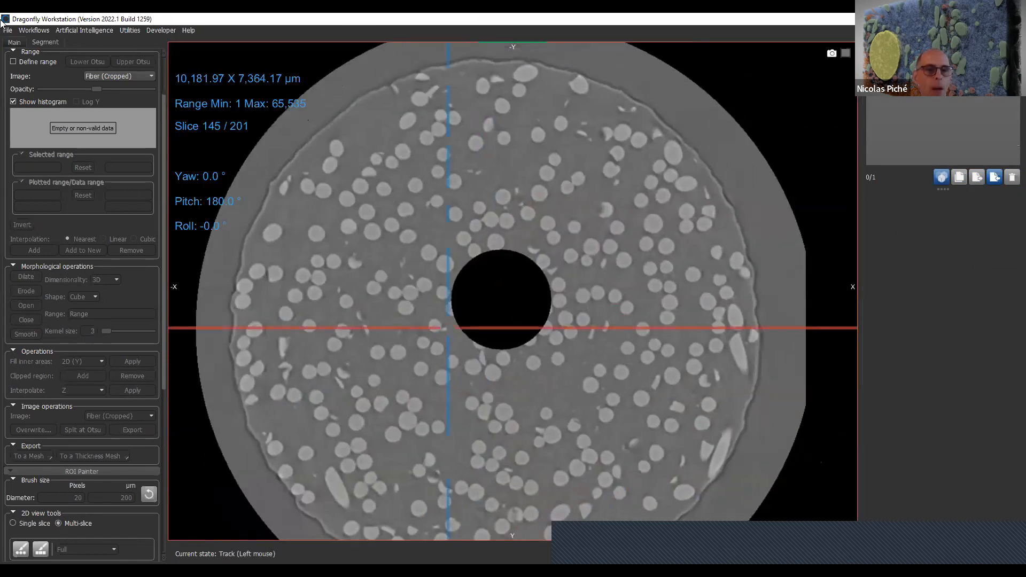
{"action": "left_click", "coordinate": [40, 63]}
{"action": "left_click", "coordinate": [55, 207]}
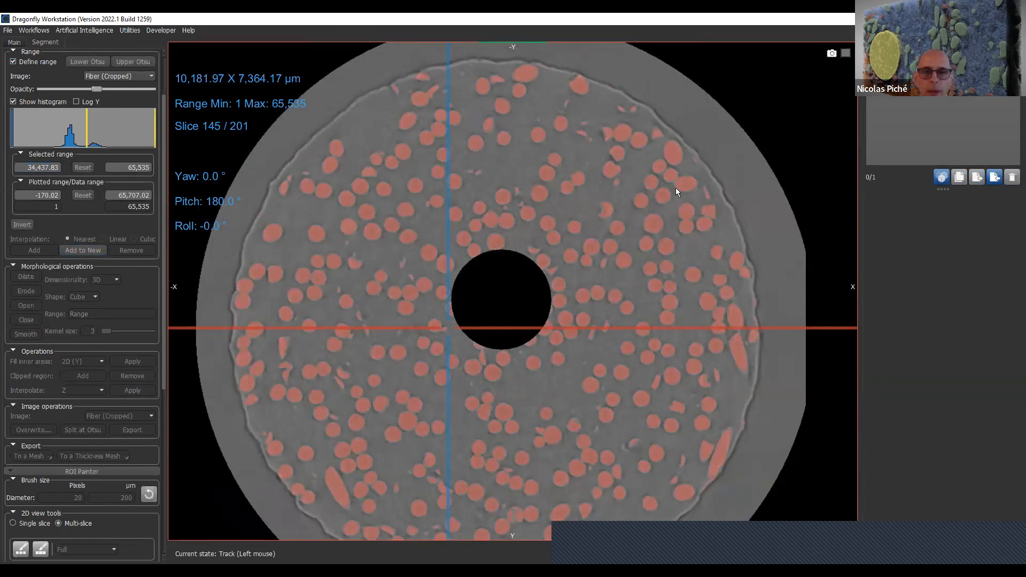
{"action": "scroll", "coordinate": [675, 188], "scroll_direction": "up", "scroll_amount": 5}
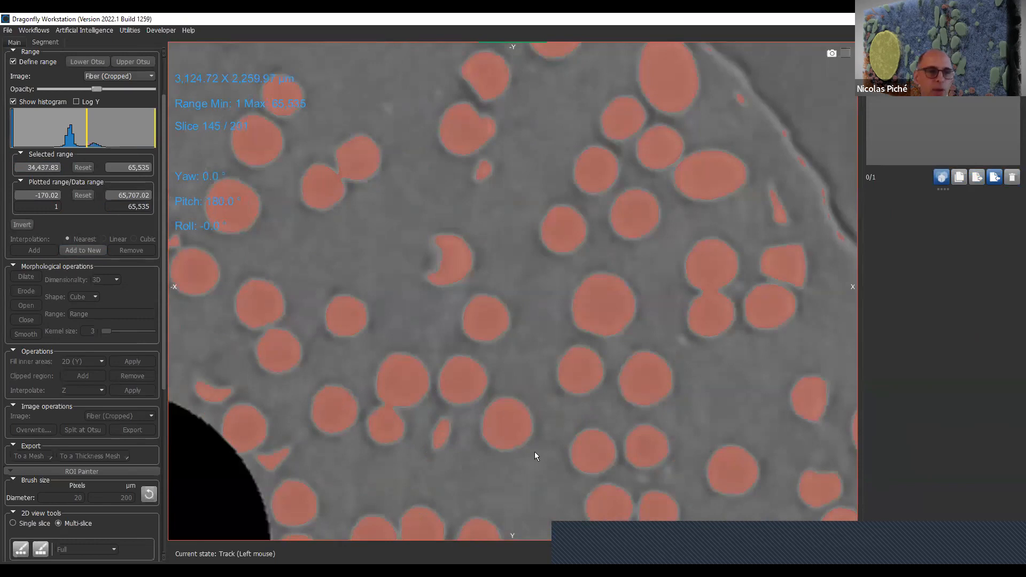
{"action": "scroll", "coordinate": [604, 456], "scroll_direction": "down", "scroll_amount": 4}
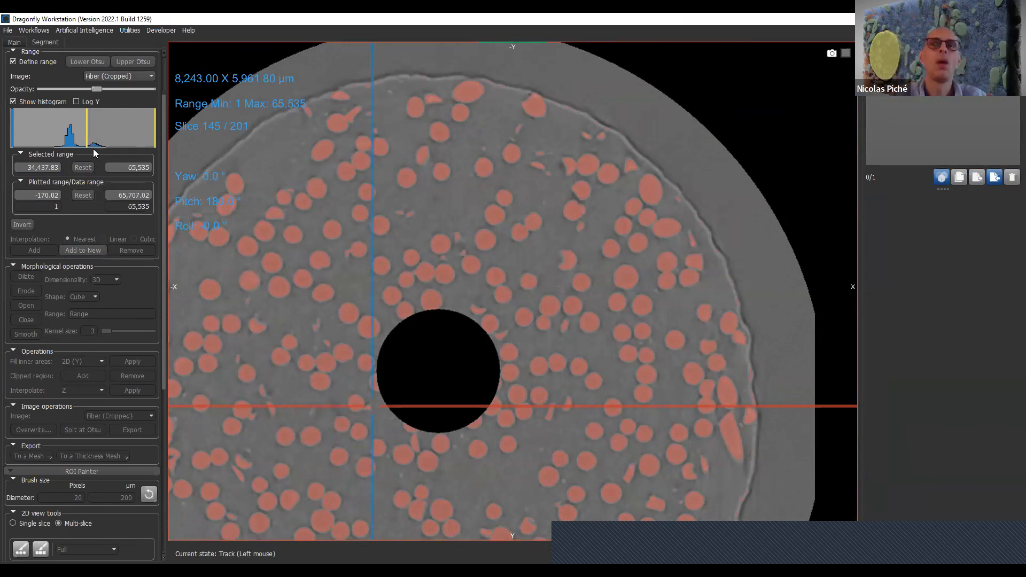
- Add the defined intensity range to a new region of interest and turn off range definition
{"action": "left_click", "coordinate": [69, 250]}
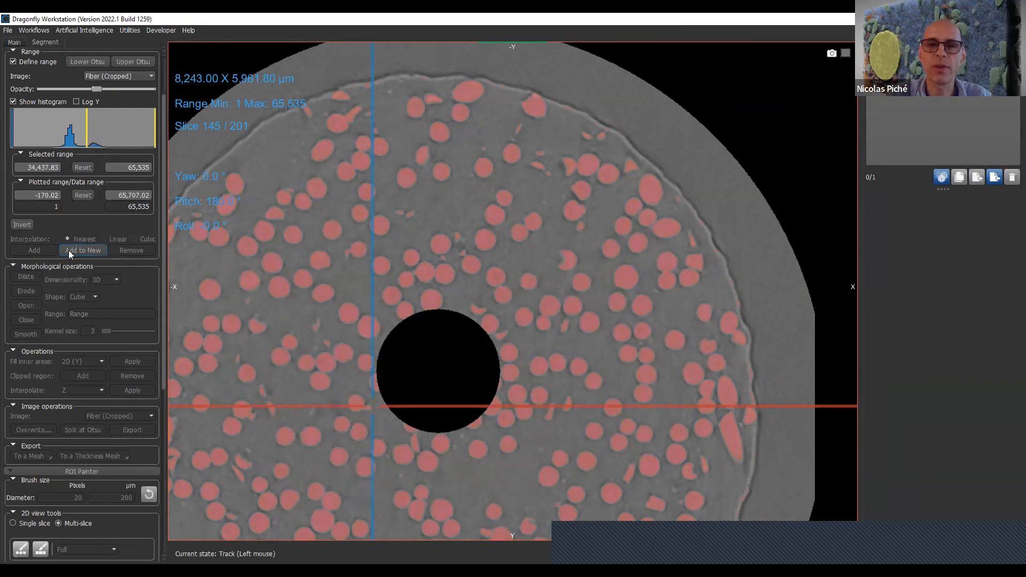
{"action": "left_click", "coordinate": [18, 62]}
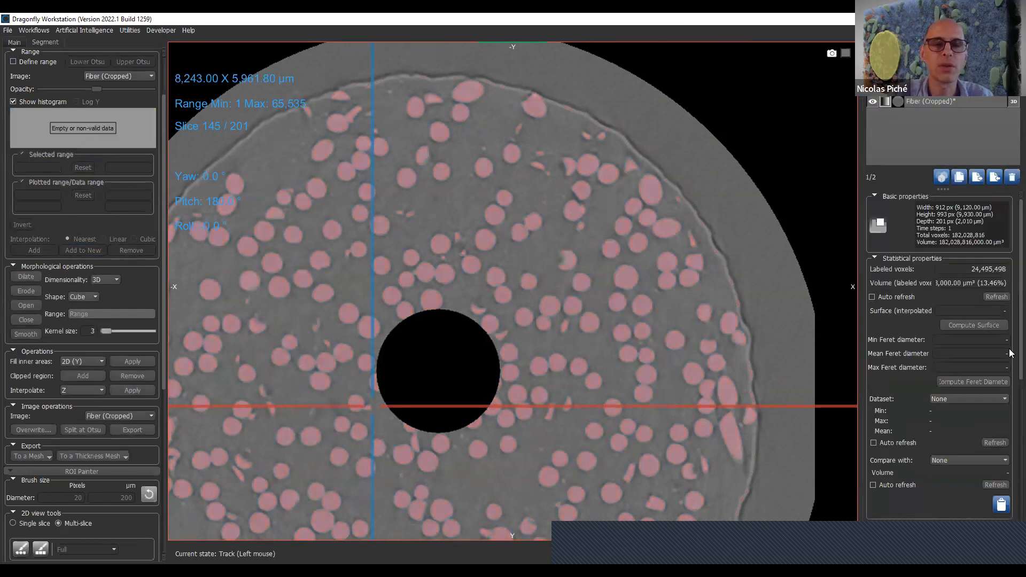
{"action": "middle_click_drag", "start_coordinate": [724, 370], "coordinate": [745, 308]}
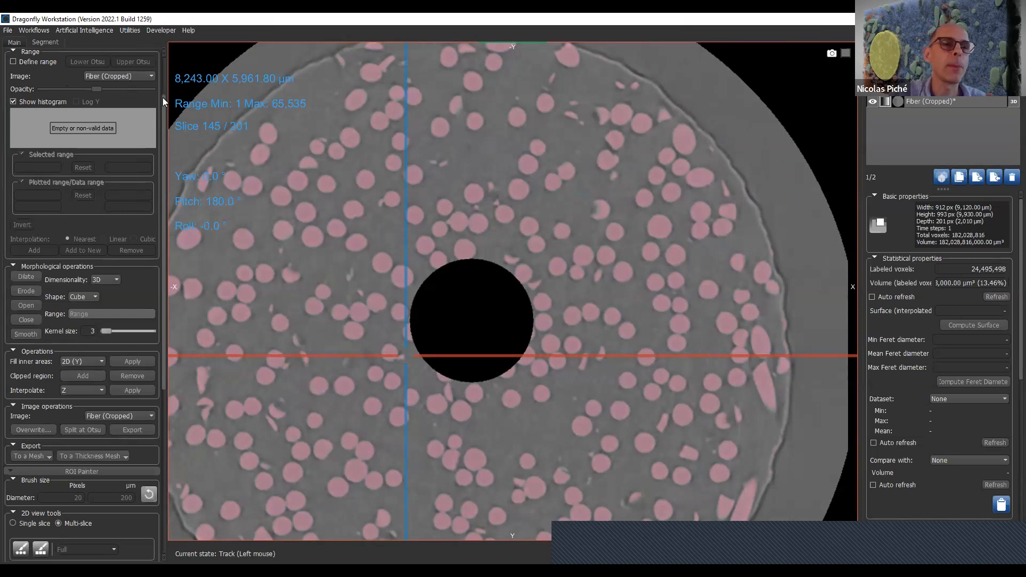
- Examine the fiber region of interest across the axial slices of Fiber (Cropped)
{"action": "scroll", "coordinate": [163, 97], "scroll_direction": "up", "scroll_amount": 2}
{"action": "scroll", "coordinate": [628, 216], "scroll_direction": "down", "scroll_amount": 12}
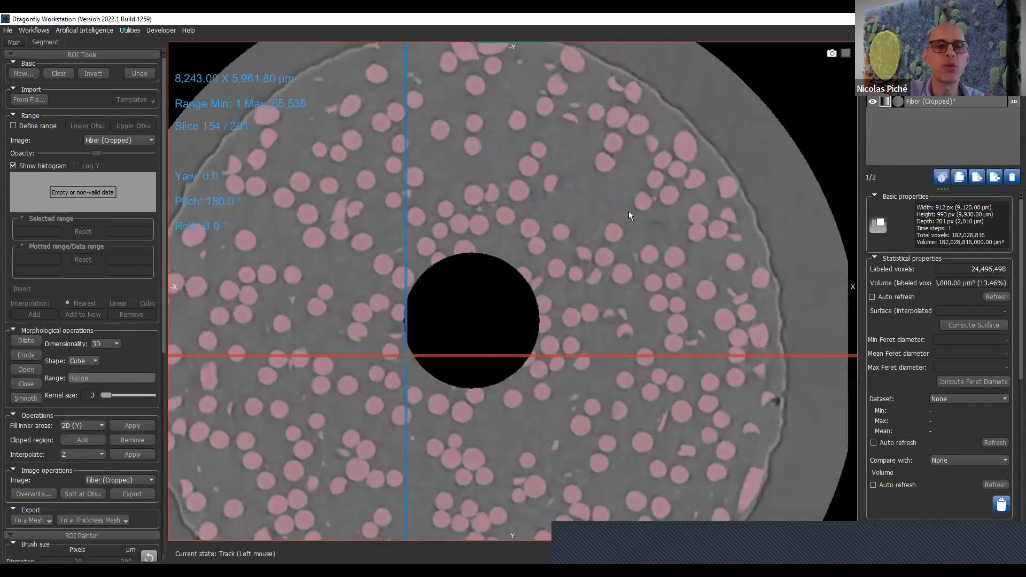
{"action": "scroll", "coordinate": [628, 213], "scroll_direction": "down", "scroll_amount": 20}
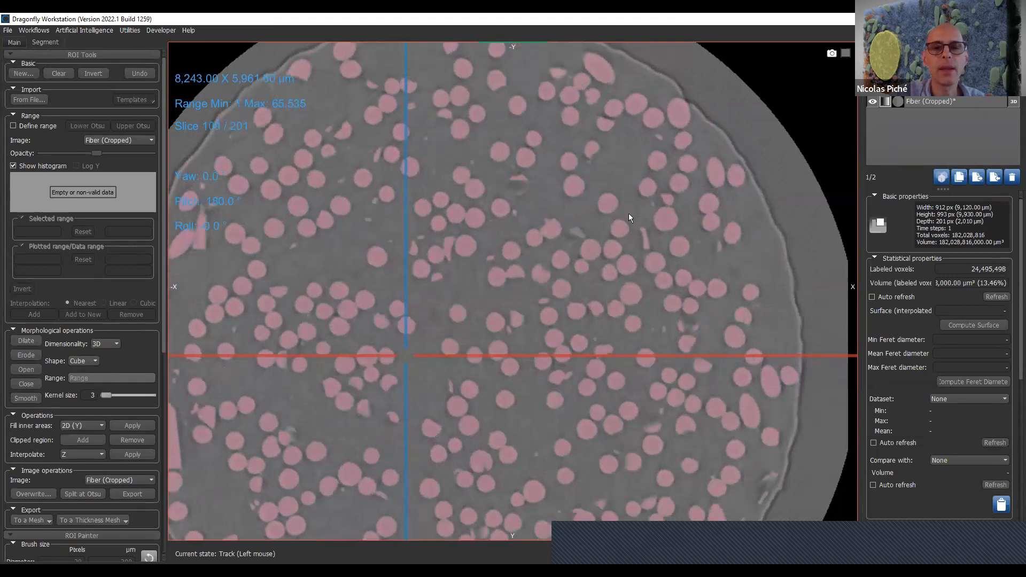
{"action": "scroll", "coordinate": [628, 213], "scroll_direction": "up", "scroll_amount": 20}
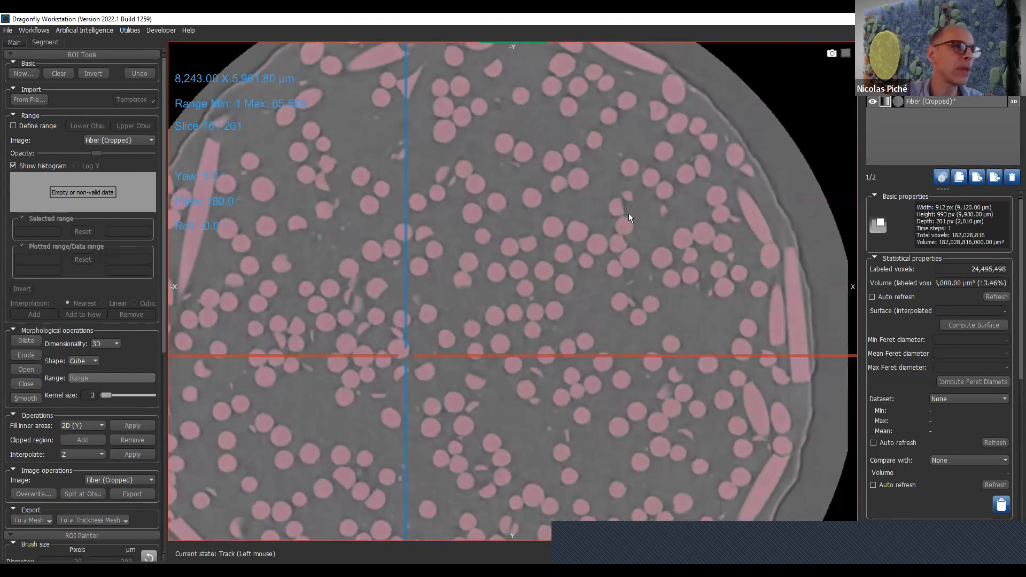
{"action": "scroll", "coordinate": [629, 214], "scroll_direction": "down", "scroll_amount": 4}
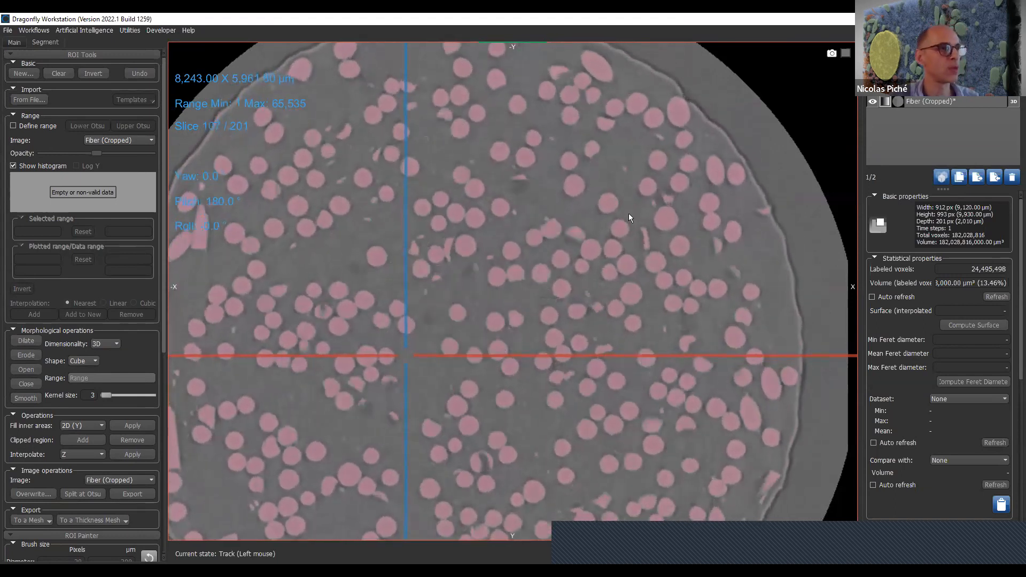
{"action": "scroll", "coordinate": [628, 213], "scroll_direction": "down", "scroll_amount": 2}
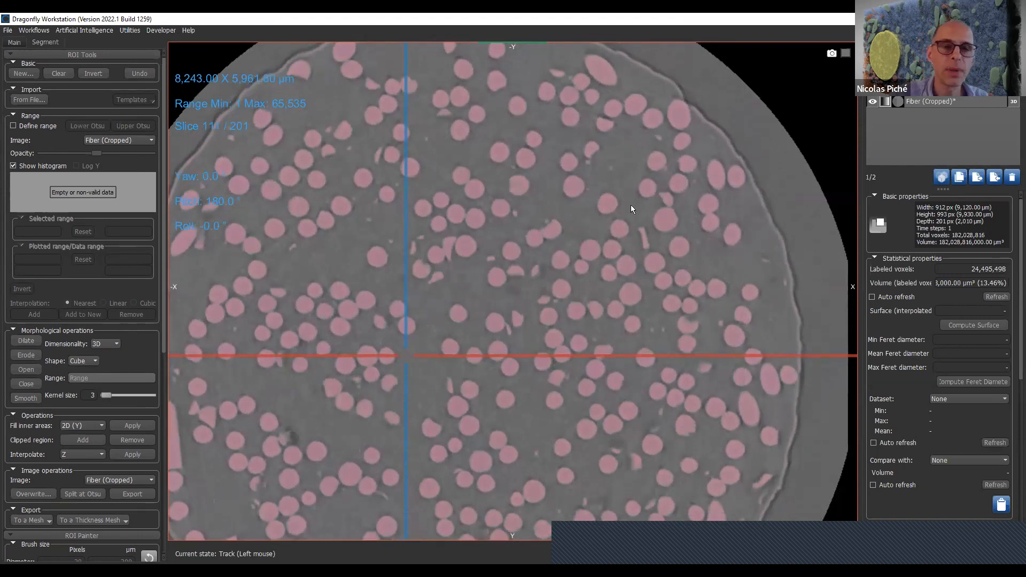
{"action": "scroll", "coordinate": [631, 204], "scroll_direction": "down", "scroll_amount": 9}
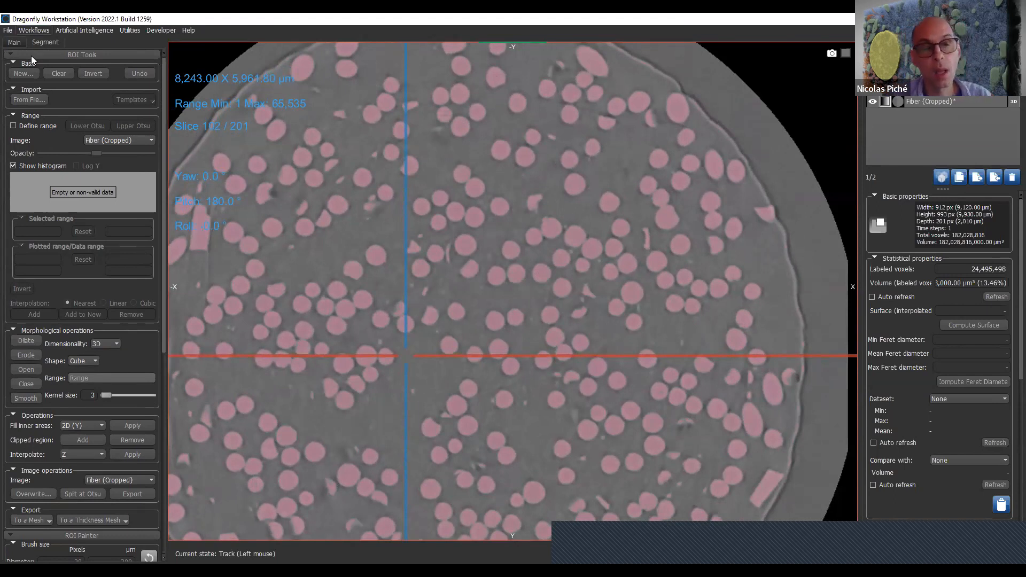
- Invert the fiber region of interest and create a distance map from it
{"action": "left_click", "coordinate": [93, 73]}
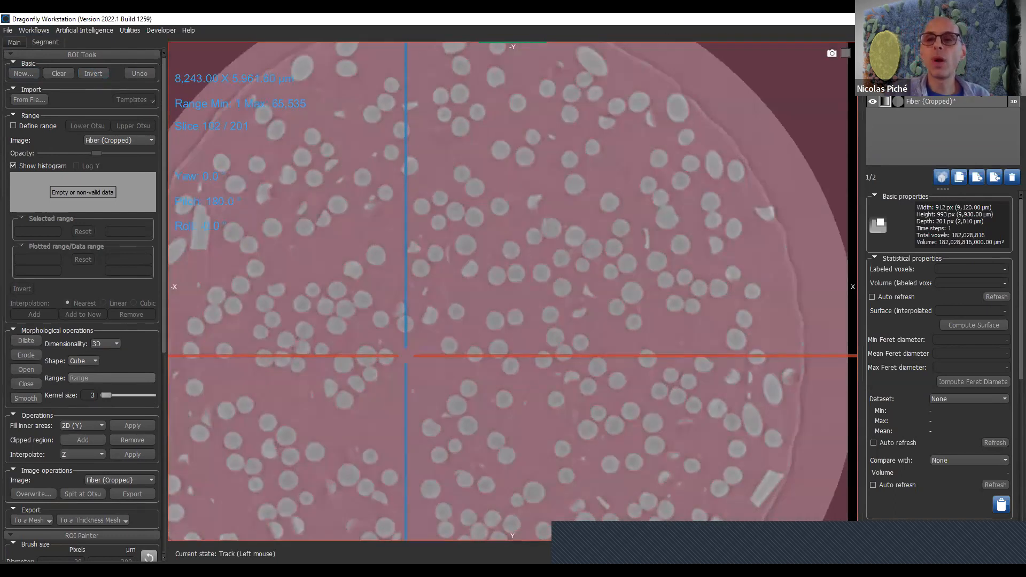
{"action": "right_click", "coordinate": [979, 101]}
{"action": "mouse_move", "coordinate": [996, 196]}
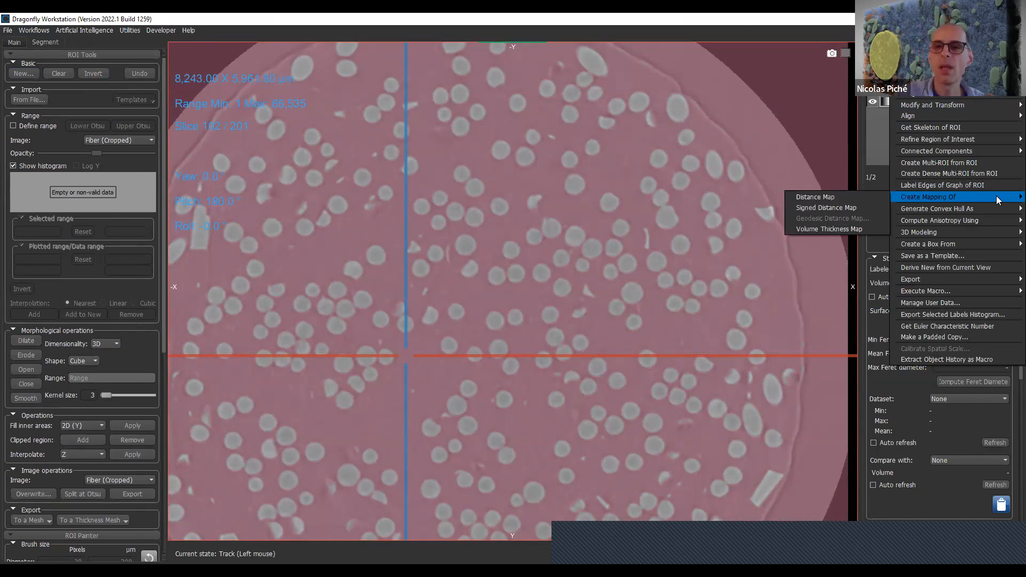
{"action": "left_click", "coordinate": [885, 198]}
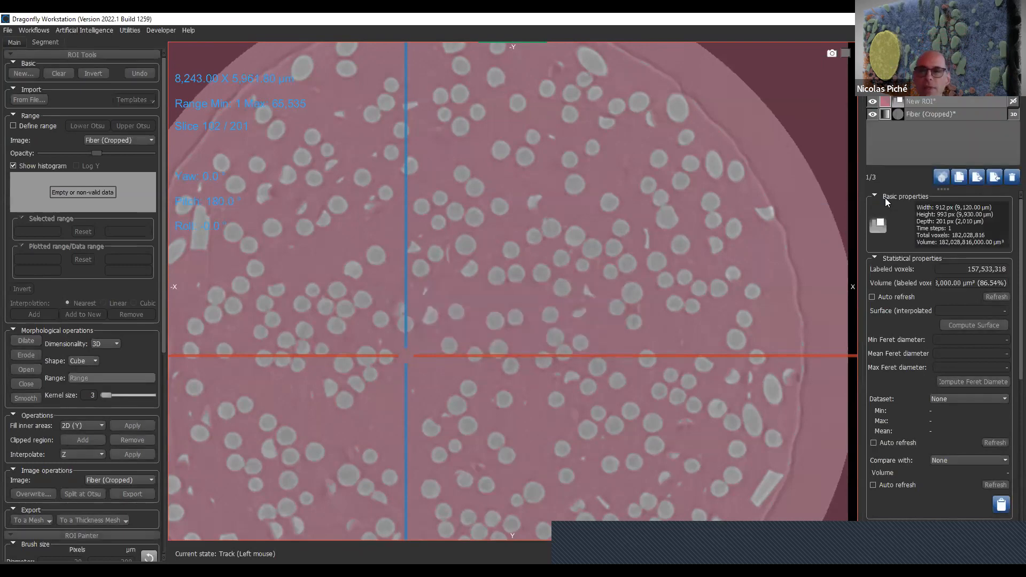
- Show the distance map over the fibers and probe its values at points inside and between individual fibers
{"action": "left_click", "coordinate": [871, 90]}
{"action": "right_click_drag", "start_coordinate": [483, 157], "coordinate": [489, 463]}
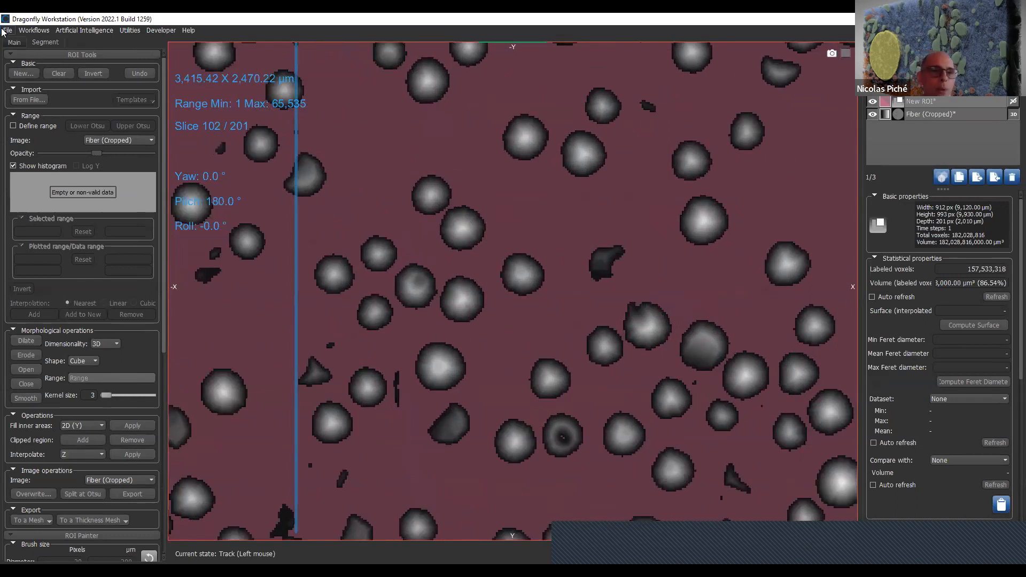
{"action": "left_click", "coordinate": [15, 42]}
{"action": "scroll", "coordinate": [59, 435], "scroll_direction": "down", "scroll_amount": 2}
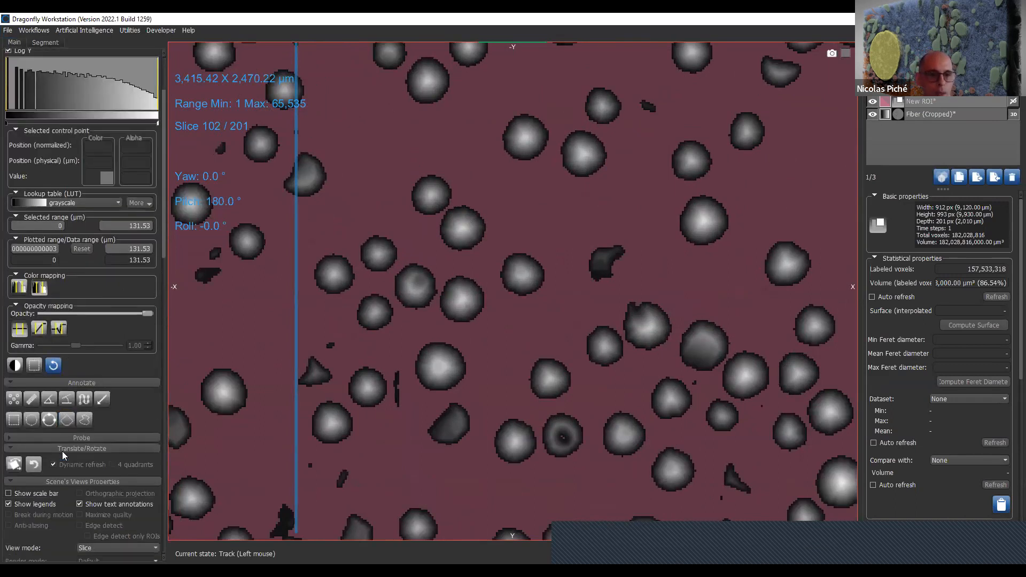
{"action": "left_click", "coordinate": [105, 438]}
{"action": "left_click", "coordinate": [14, 453]}
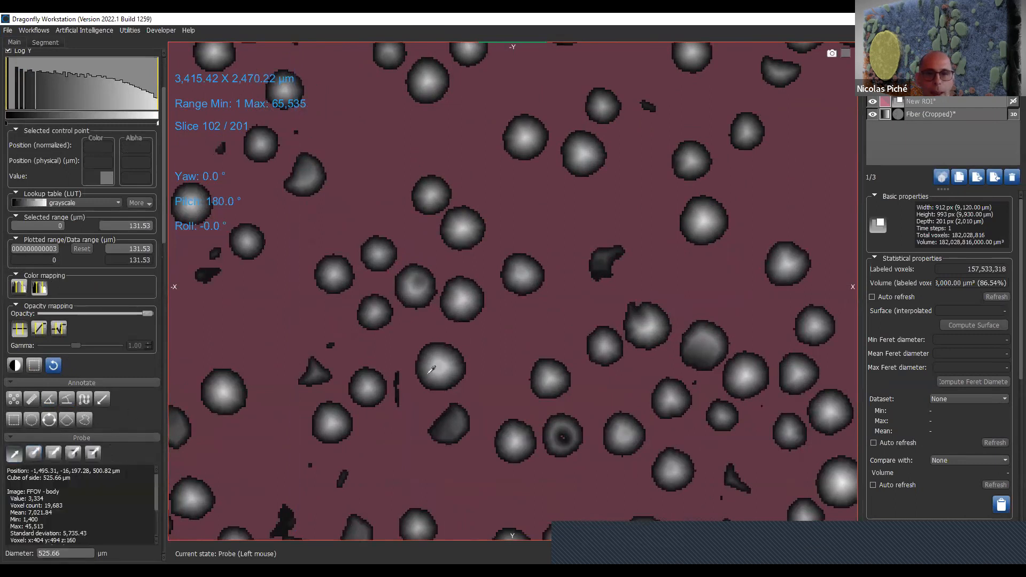
{"action": "left_click", "coordinate": [446, 362]}
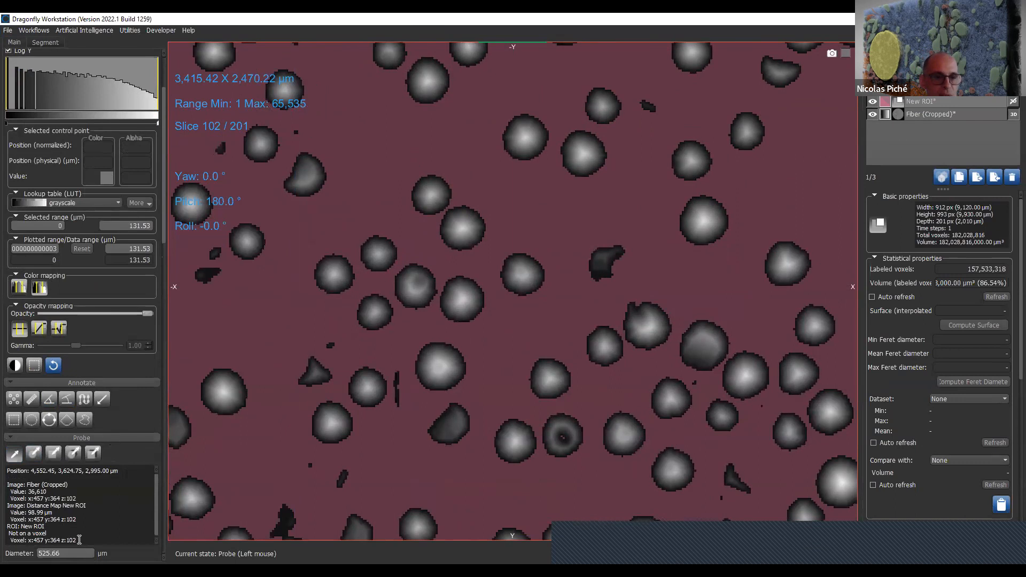
{"action": "left_click_drag", "start_coordinate": [53, 513], "coordinate": [34, 506]}
{"action": "left_click_drag", "start_coordinate": [465, 298], "coordinate": [487, 292]}
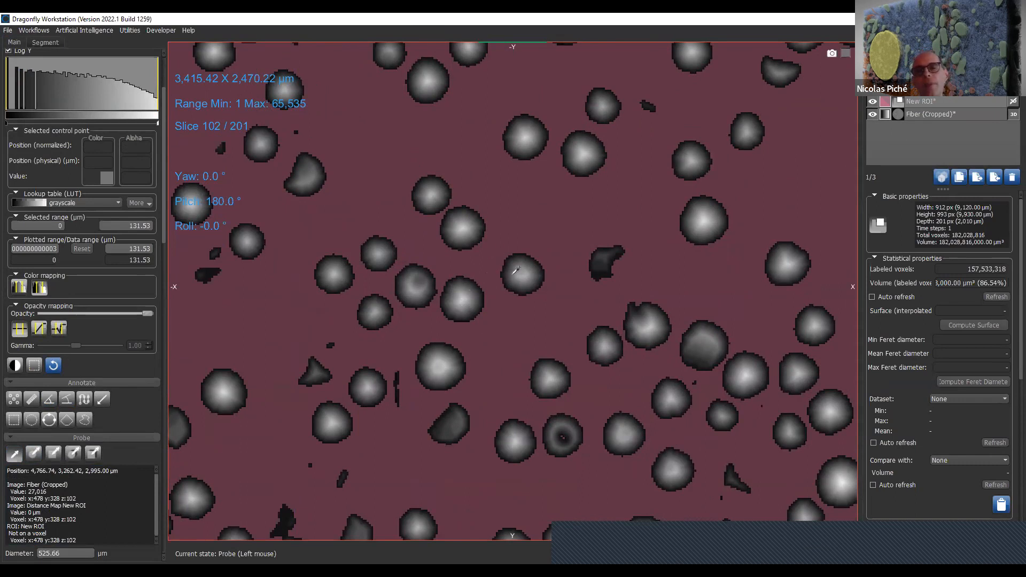
- Define a range of 46.84 to 131.53 µm on Distance Map New ROI and check it on neighbouring slices
{"action": "left_click", "coordinate": [957, 100]}
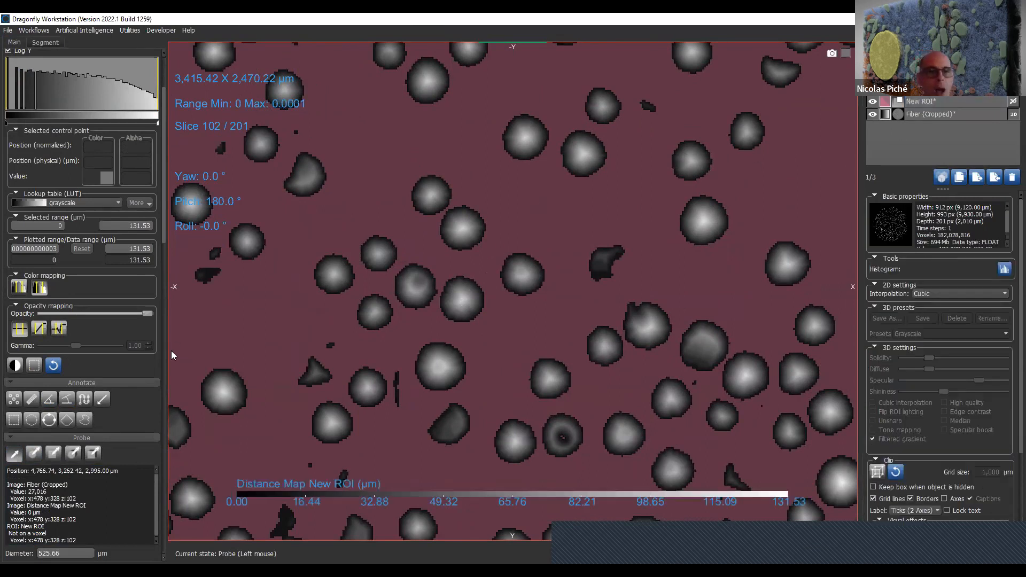
{"action": "left_click_drag", "start_coordinate": [164, 236], "coordinate": [178, 127]}
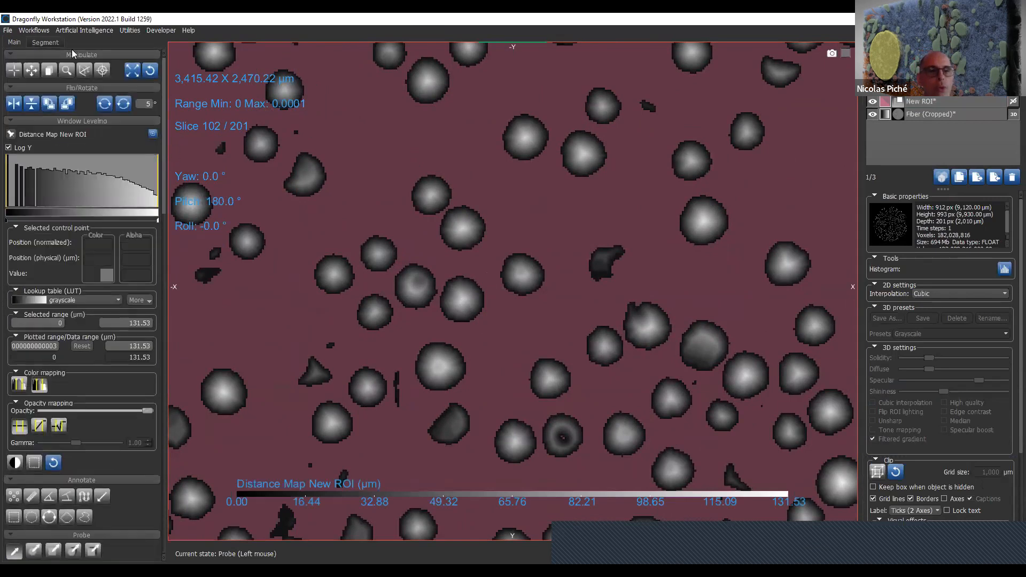
{"action": "left_click", "coordinate": [38, 42]}
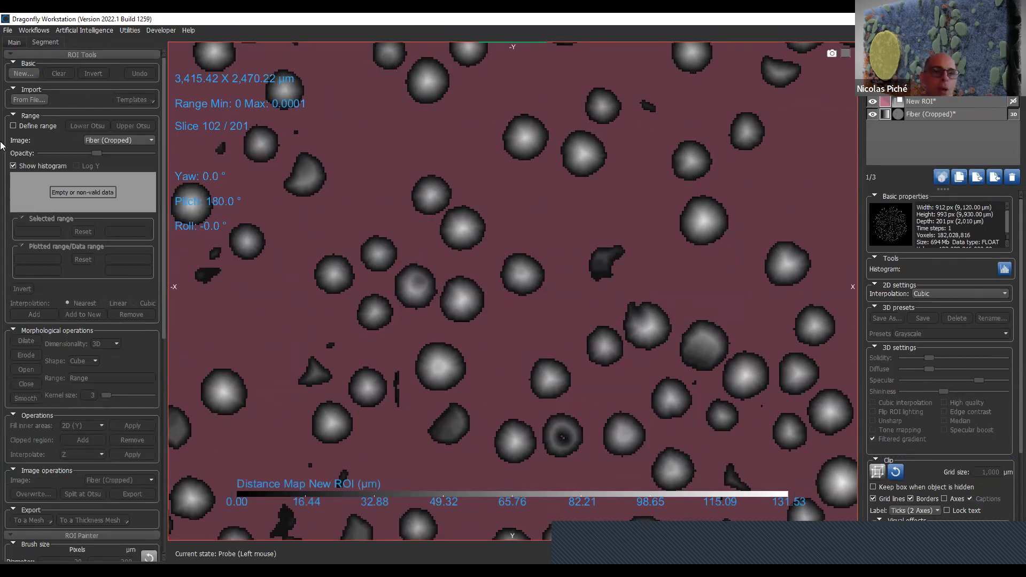
{"action": "left_click", "coordinate": [42, 129]}
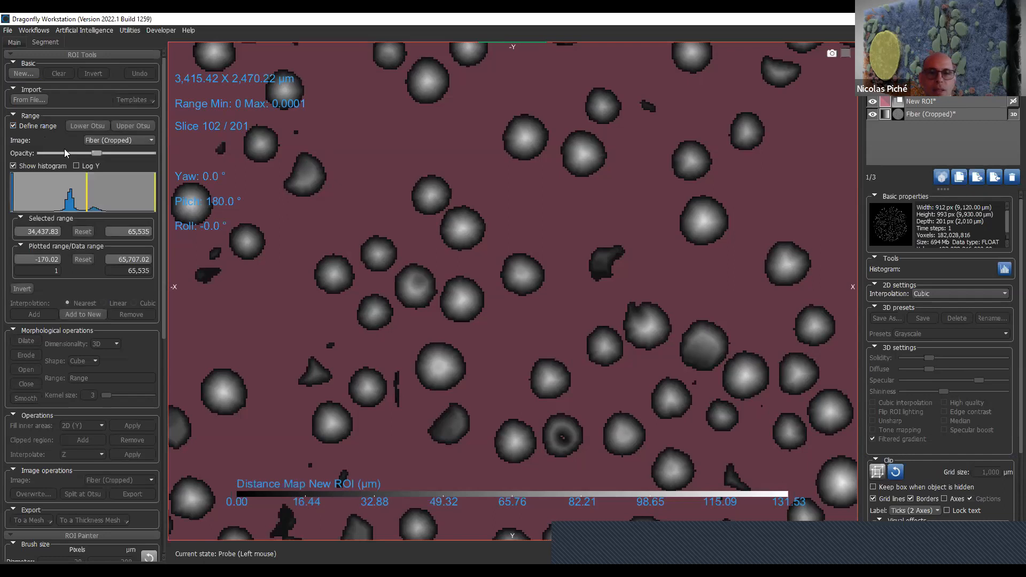
{"action": "left_click", "coordinate": [127, 142]}
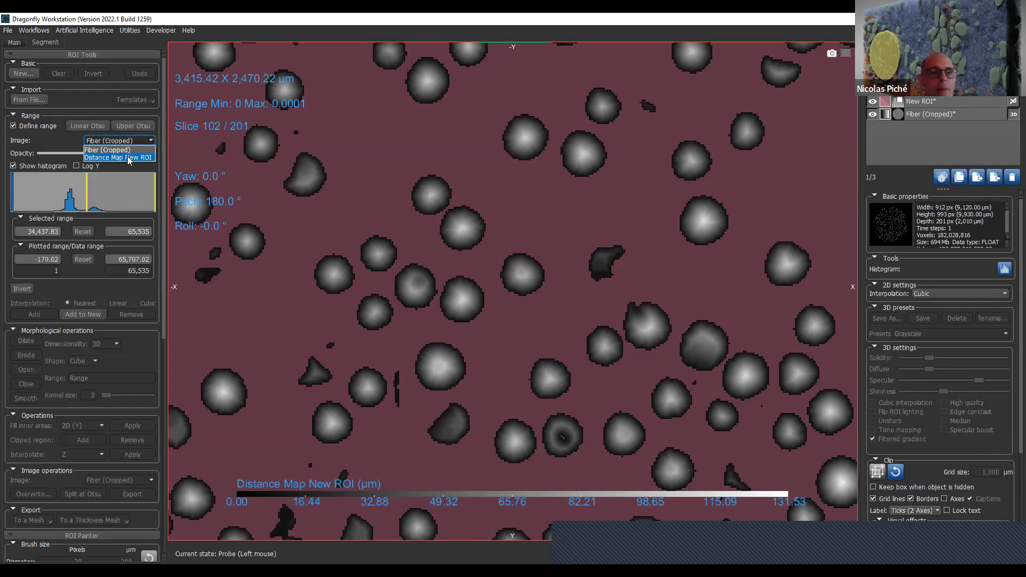
{"action": "left_click", "coordinate": [128, 158]}
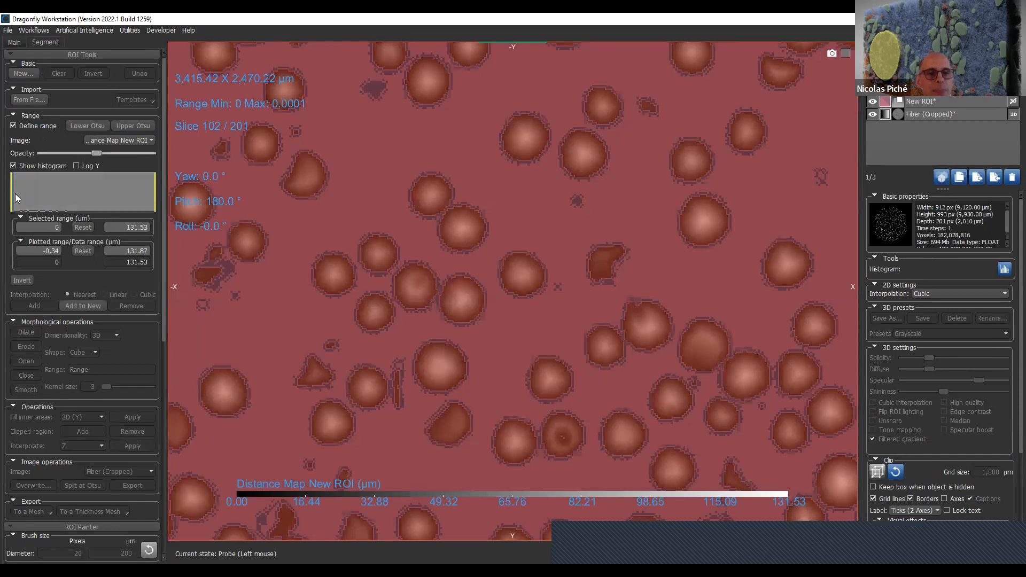
{"action": "left_click_drag", "start_coordinate": [20, 199], "coordinate": [63, 196]}
{"action": "scroll", "coordinate": [497, 352], "scroll_direction": "down", "scroll_amount": 6}
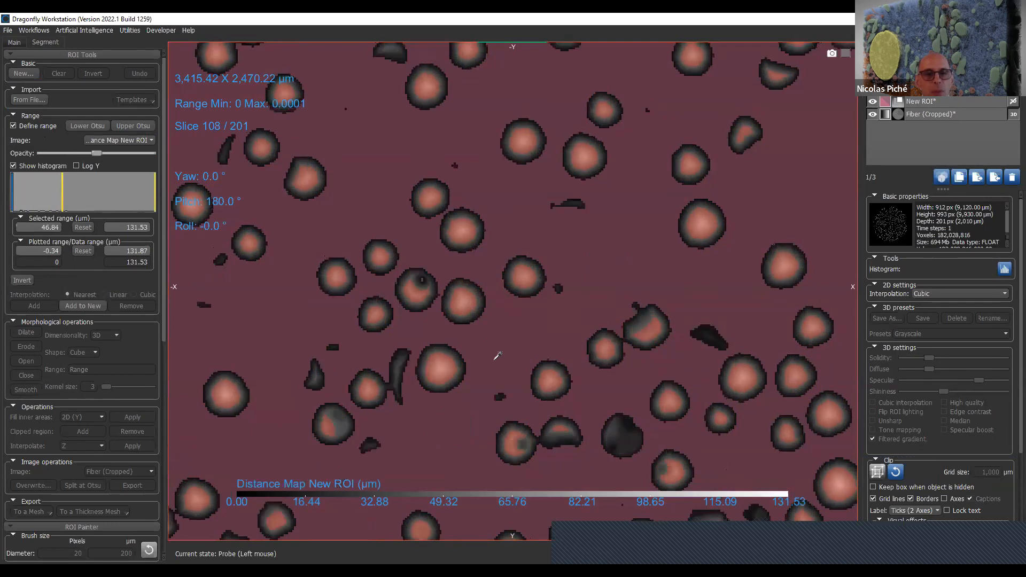
{"action": "scroll", "coordinate": [497, 351], "scroll_direction": "down", "scroll_amount": 5}
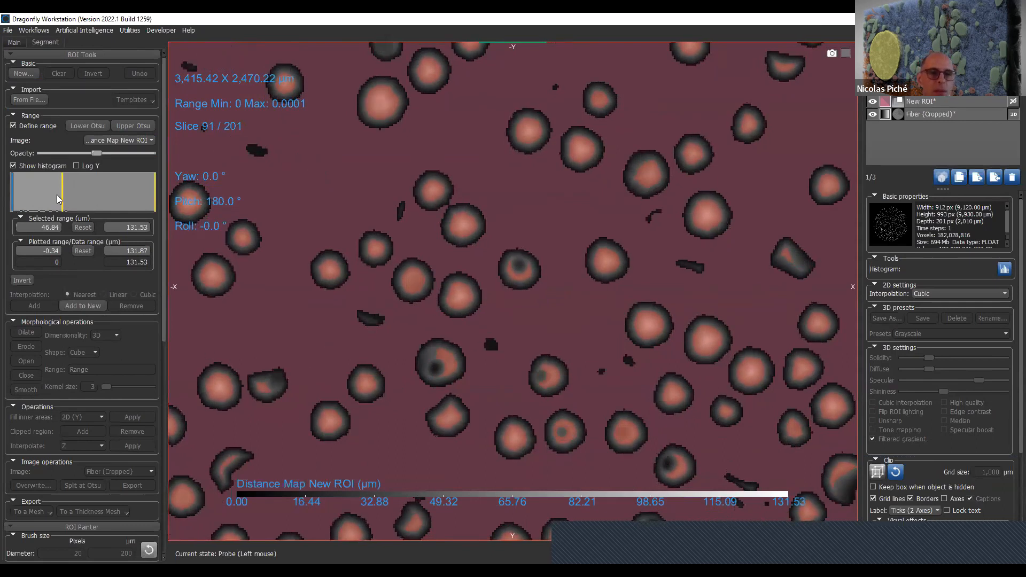
- Raise the range's lower limit to 57.08 µm to separate the fiber cores and add the range to a new region of interest
{"action": "left_click_drag", "start_coordinate": [62, 198], "coordinate": [73, 200]}
{"action": "right_click_drag", "start_coordinate": [634, 391], "coordinate": [610, 404]}
{"action": "middle_click_drag", "start_coordinate": [612, 413], "coordinate": [567, 251]}
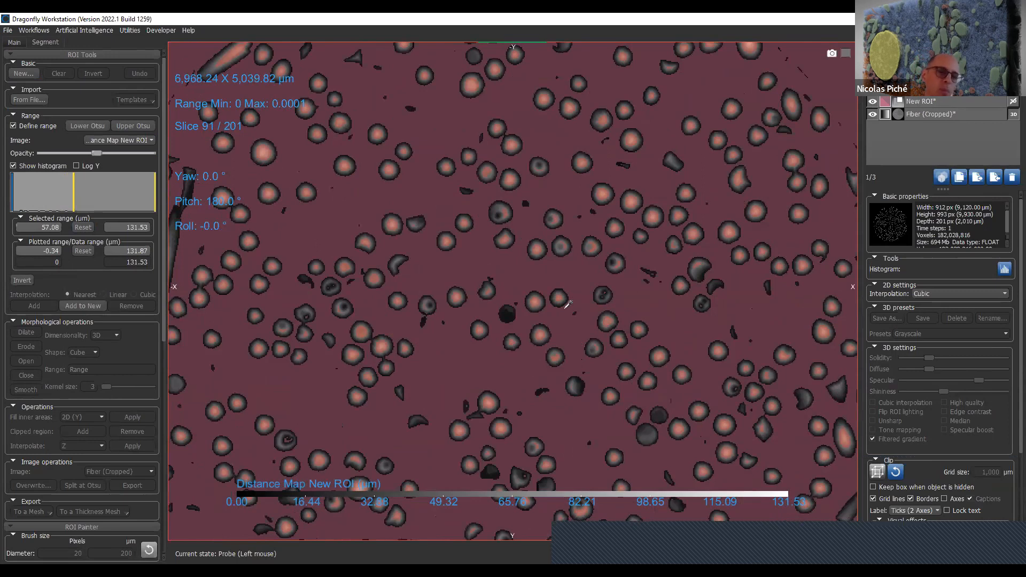
{"action": "scroll", "coordinate": [577, 279], "scroll_direction": "down", "scroll_amount": 5}
{"action": "scroll", "coordinate": [577, 279], "scroll_direction": "up", "scroll_amount": 12}
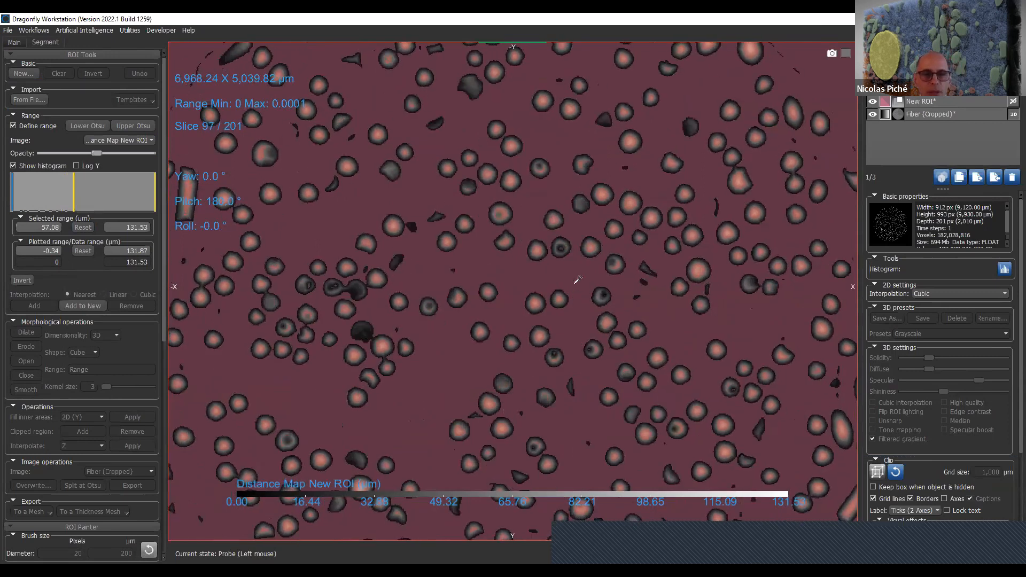
{"action": "middle_click_drag", "start_coordinate": [536, 297], "coordinate": [542, 338]}
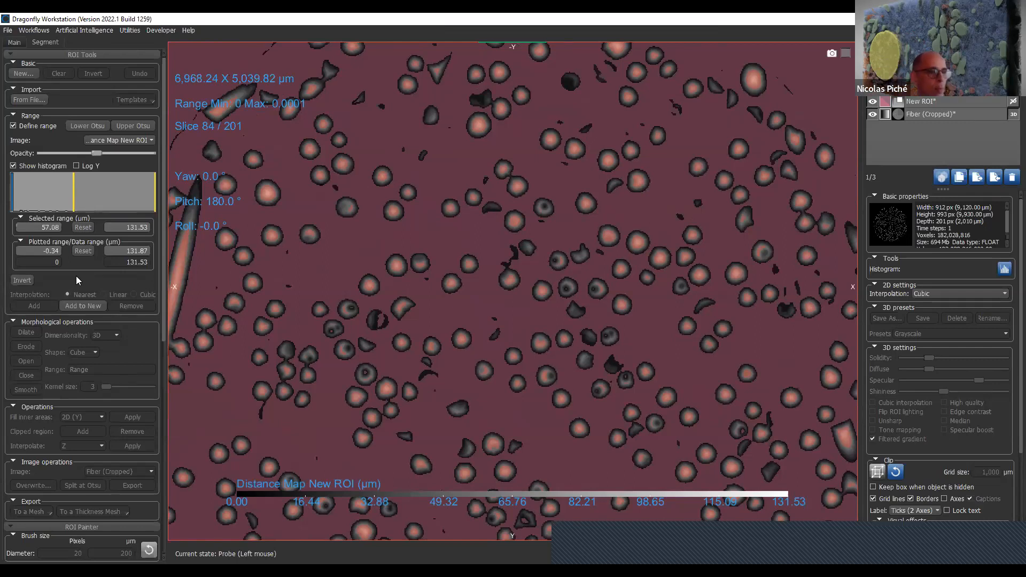
{"action": "left_click", "coordinate": [89, 307]}
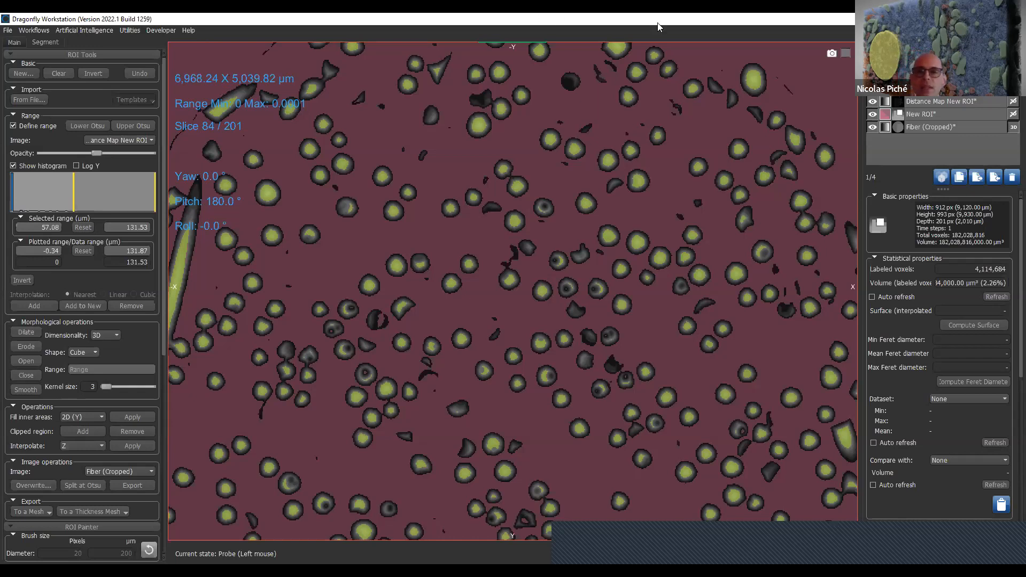
- Create a new 26-connected multi-ROI from the connected components of the fiber-core region
{"action": "right_click", "coordinate": [920, 114]}
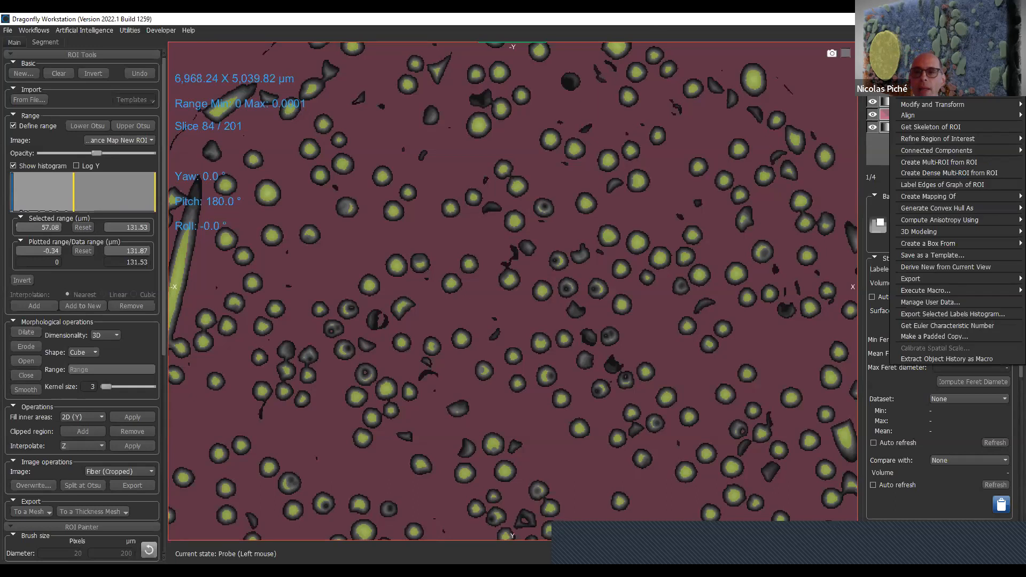
{"action": "mouse_move", "coordinate": [977, 151]}
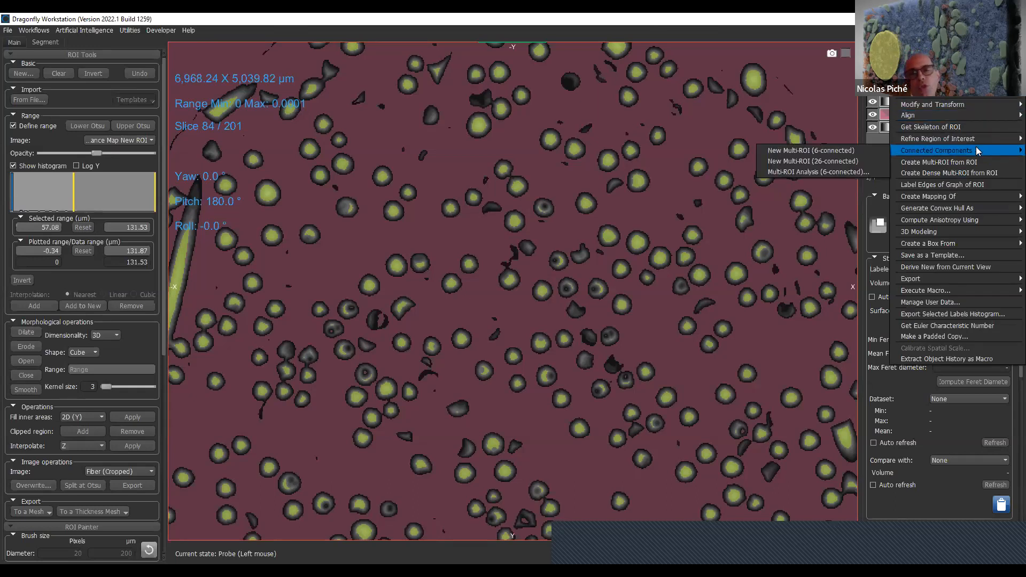
{"action": "left_click", "coordinate": [876, 161]}
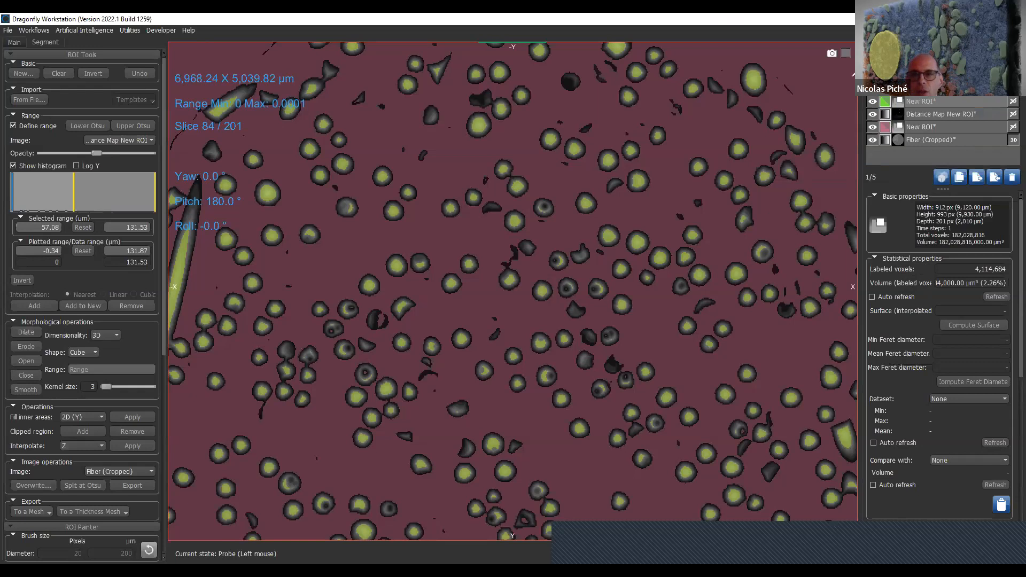
- Hide both regions of interest and the distance map, and turn off range definition
{"action": "left_click", "coordinate": [872, 102]}
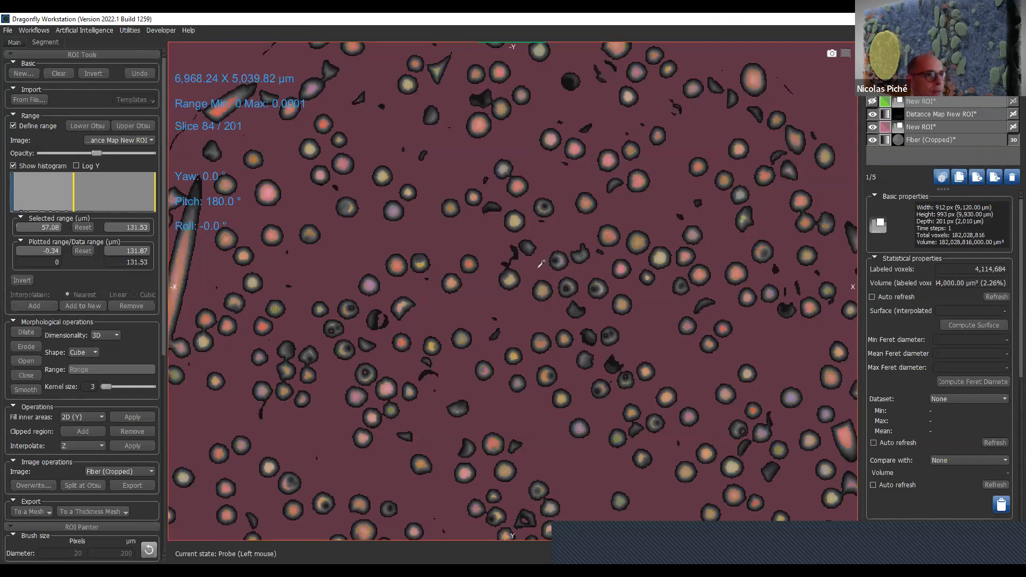
{"action": "left_click", "coordinate": [871, 127]}
{"action": "left_click", "coordinate": [872, 114]}
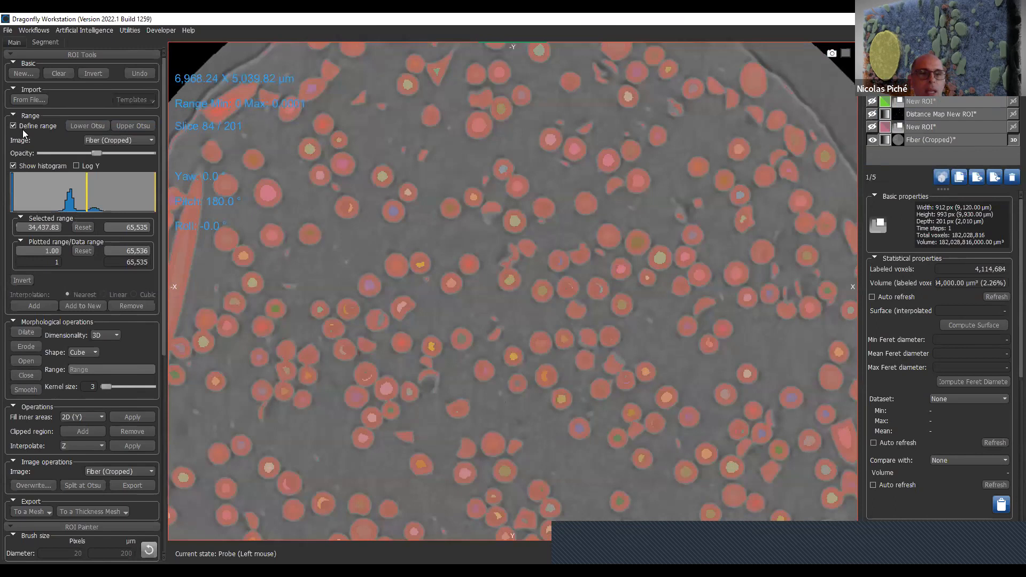
{"action": "left_click", "coordinate": [44, 128]}
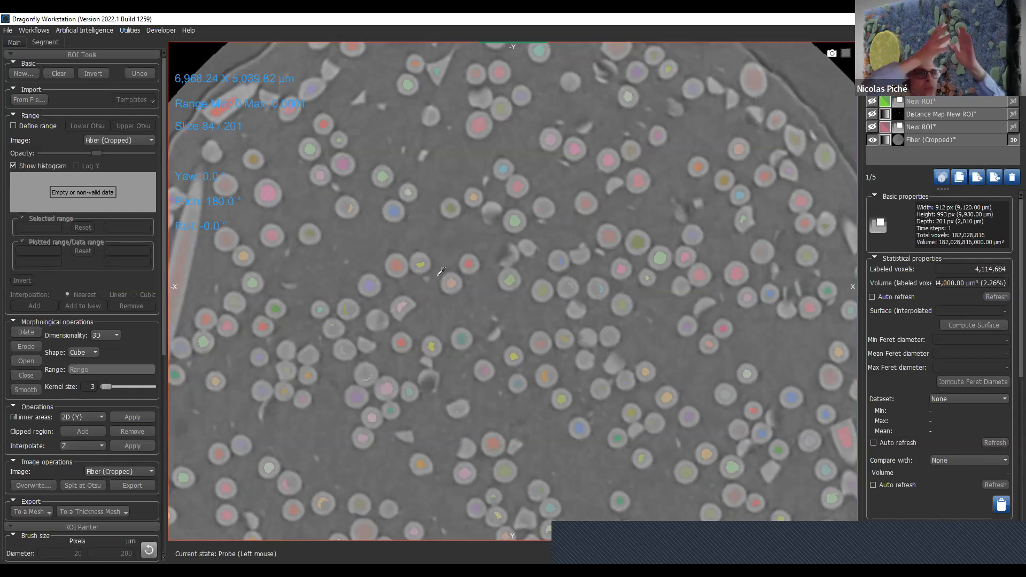
- Create a new dataset from Distance Map New ROI with its values inverted
{"action": "left_click", "coordinate": [992, 105]}
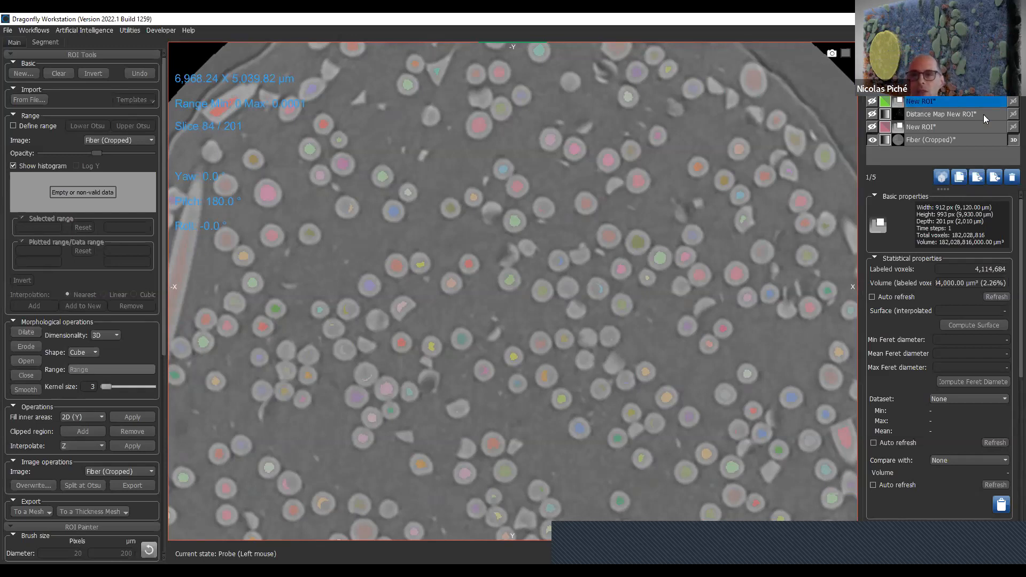
{"action": "right_click", "coordinate": [983, 114]}
{"action": "mouse_move", "coordinate": [987, 132]}
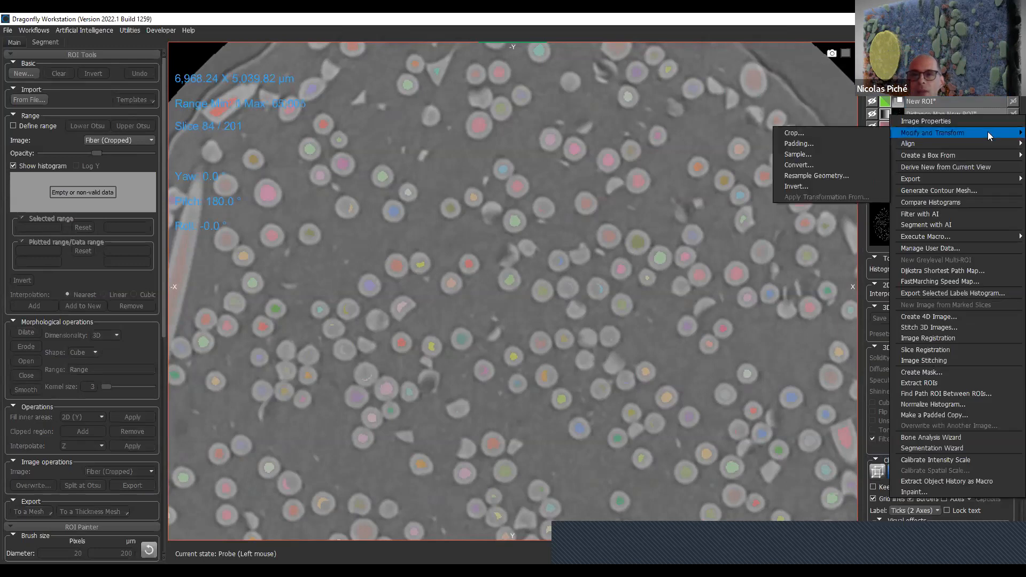
{"action": "left_click", "coordinate": [859, 185]}
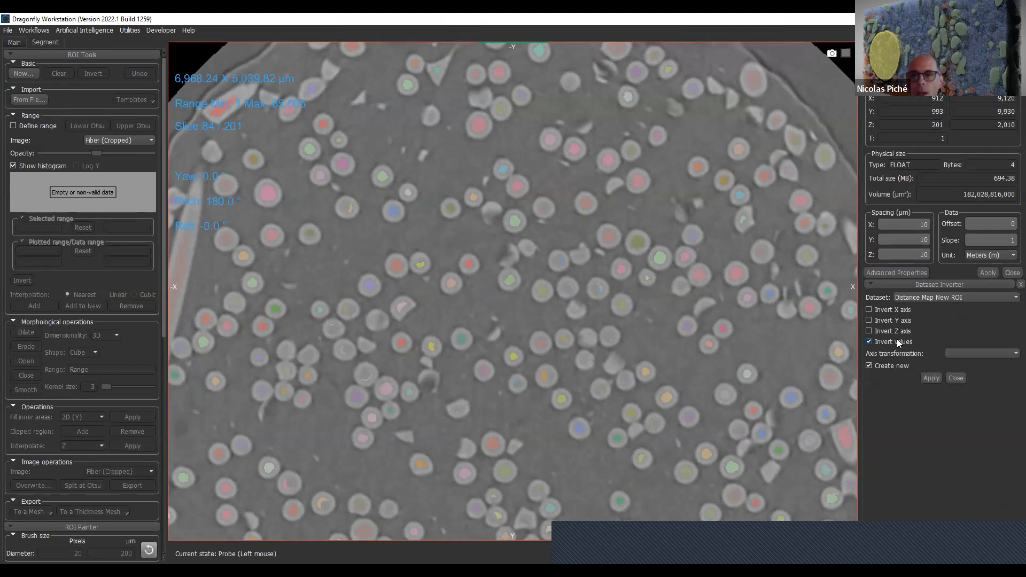
{"action": "left_click", "coordinate": [931, 378]}
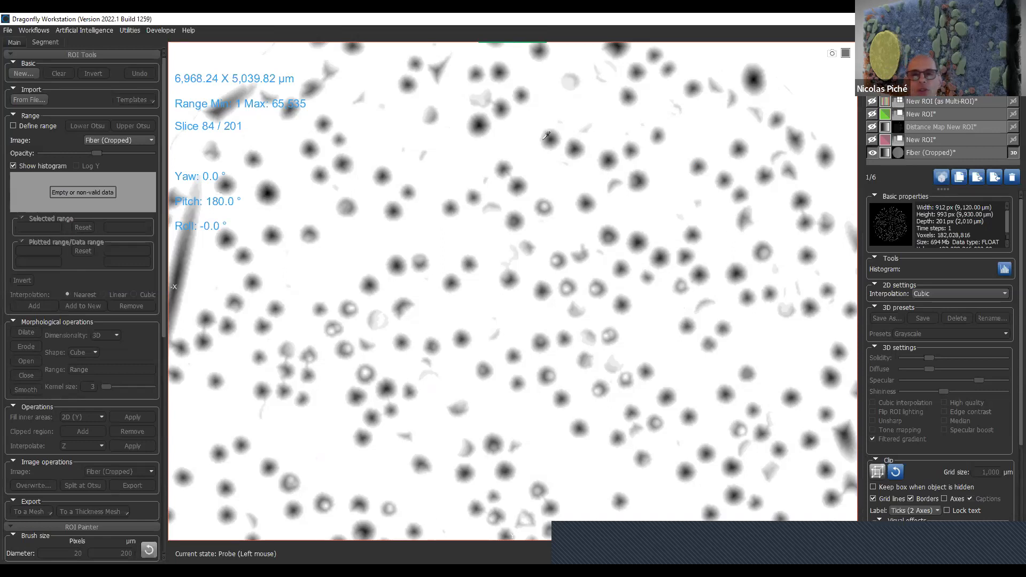
- Show the original New ROI and invert it to cover the fibers, and display the multi-ROI seeds
{"action": "left_click", "coordinate": [874, 140]}
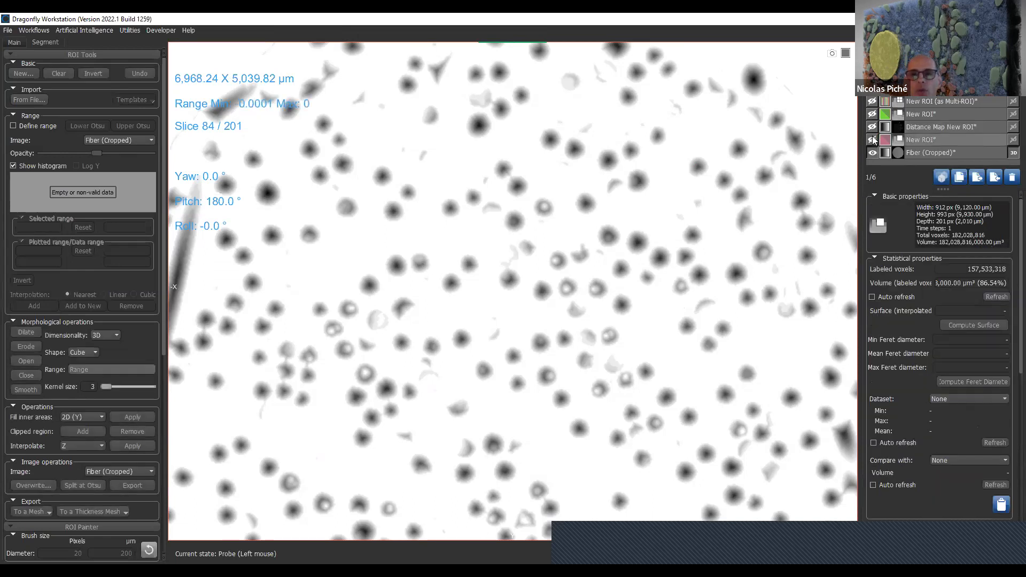
{"action": "left_click", "coordinate": [873, 140]}
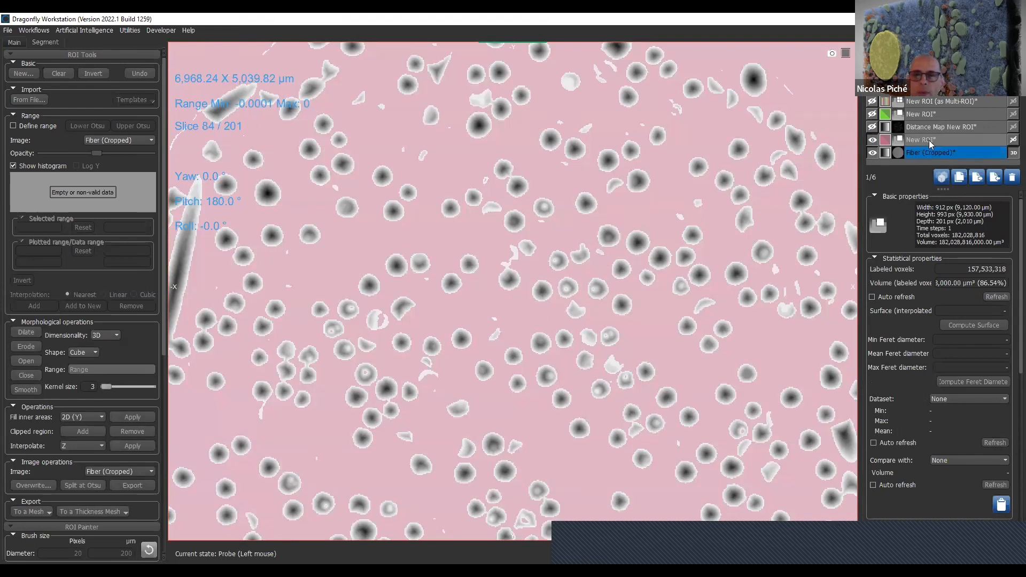
{"action": "left_click", "coordinate": [104, 74]}
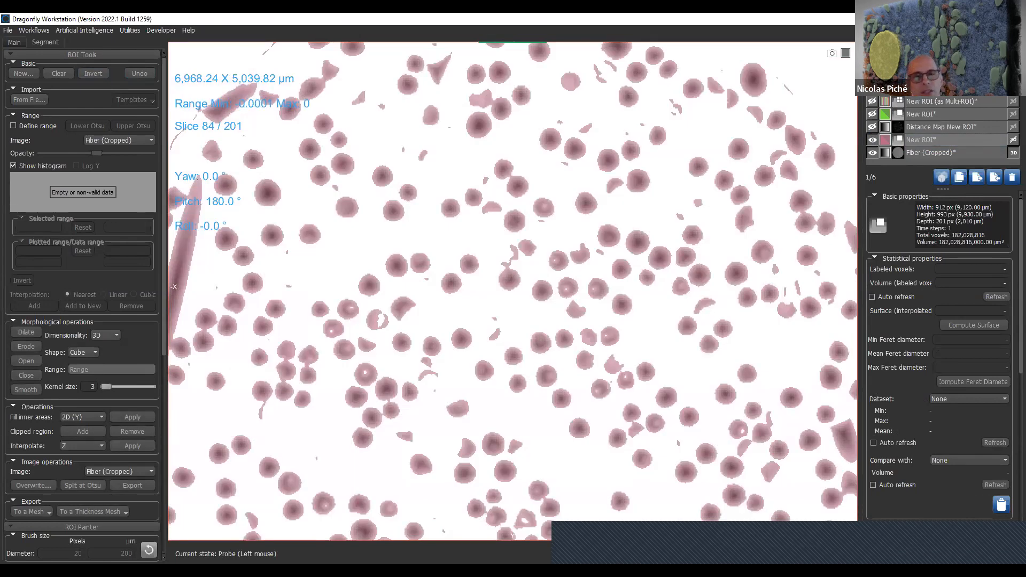
{"action": "left_click", "coordinate": [934, 140]}
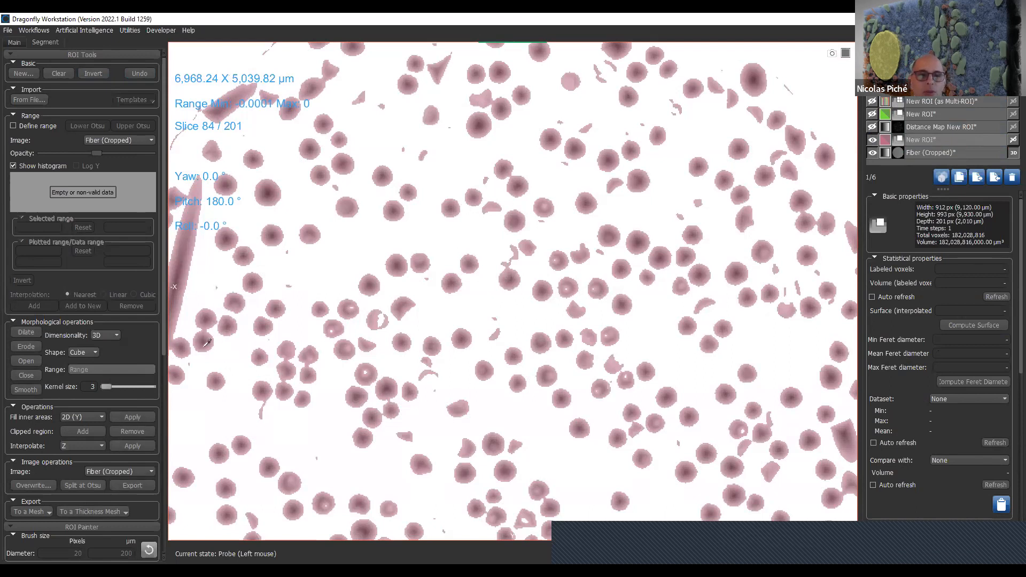
{"action": "left_click", "coordinate": [872, 102]}
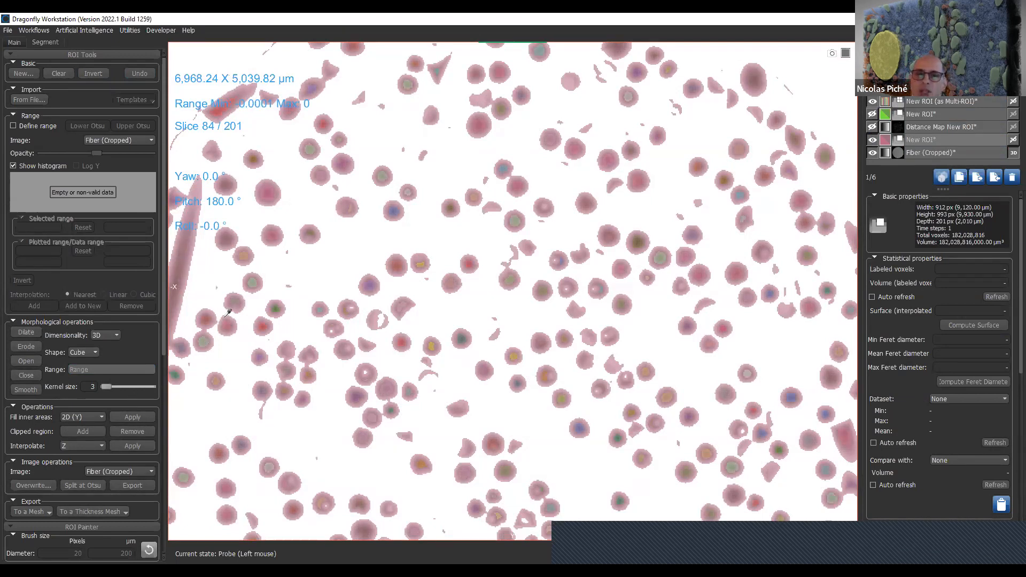
{"action": "left_click", "coordinate": [979, 99]}
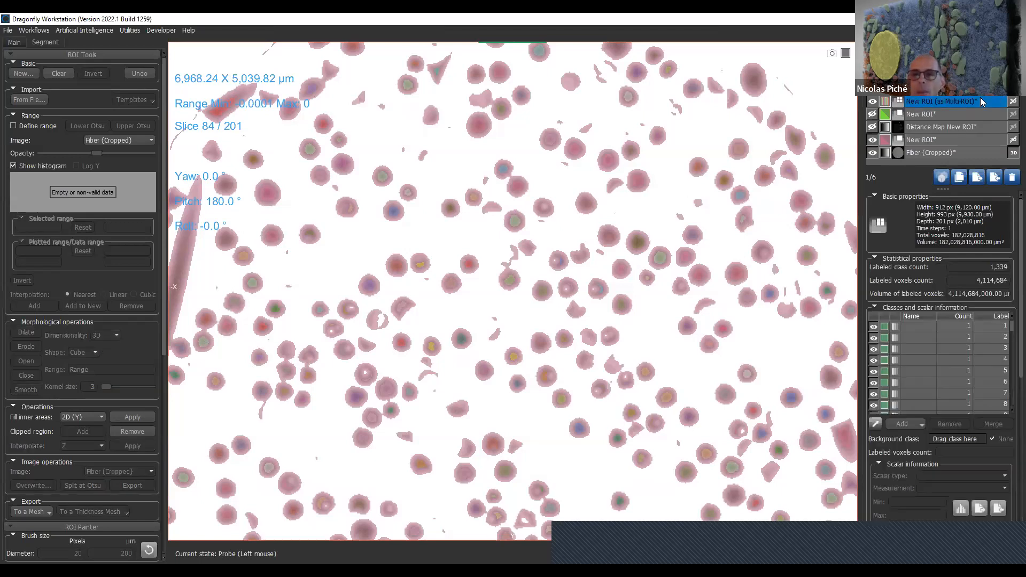
{"action": "right_click", "coordinate": [980, 99]}
{"action": "left_click", "coordinate": [965, 98]}
{"action": "right_click", "coordinate": [965, 102]}
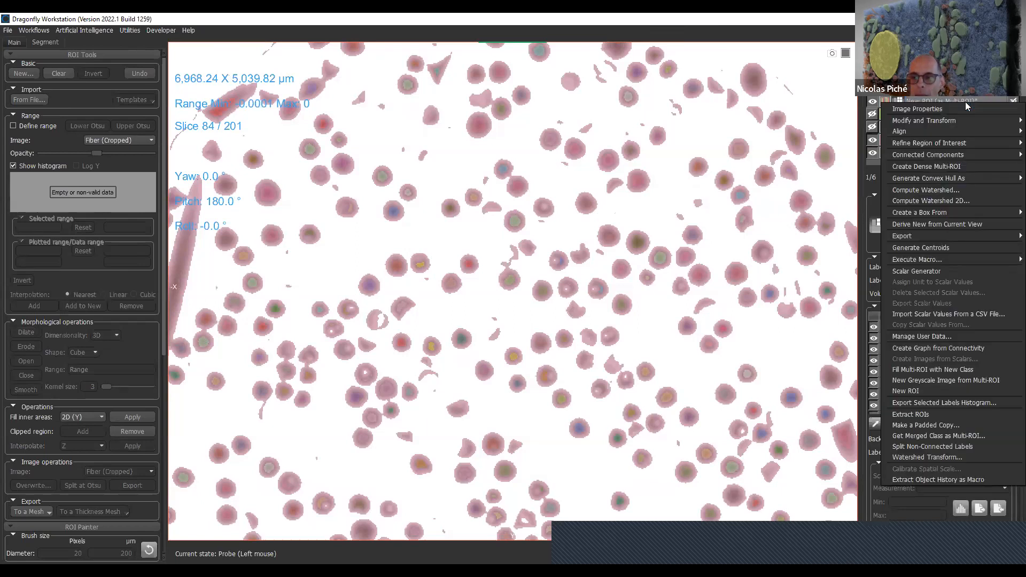
{"action": "left_click", "coordinate": [968, 462]}
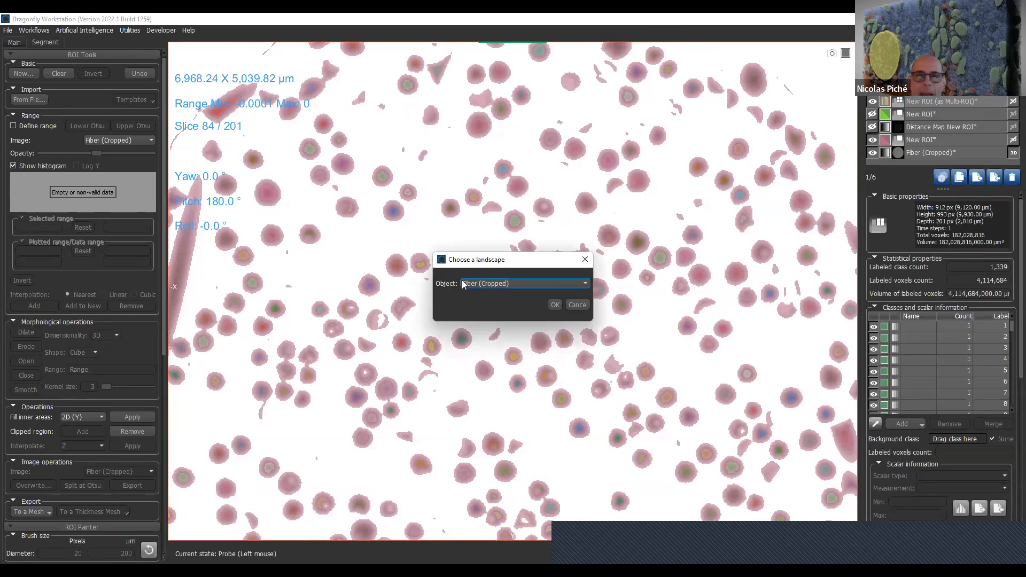
{"action": "left_click", "coordinate": [523, 283]}
{"action": "left_click", "coordinate": [494, 307]}
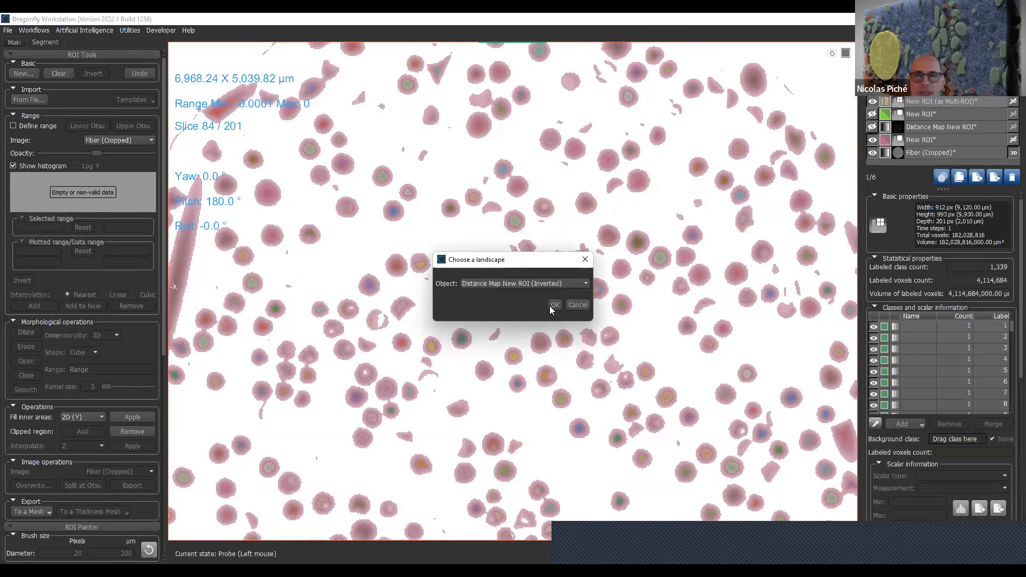
{"action": "left_click", "coordinate": [555, 305]}
{"action": "left_click", "coordinate": [536, 282]}
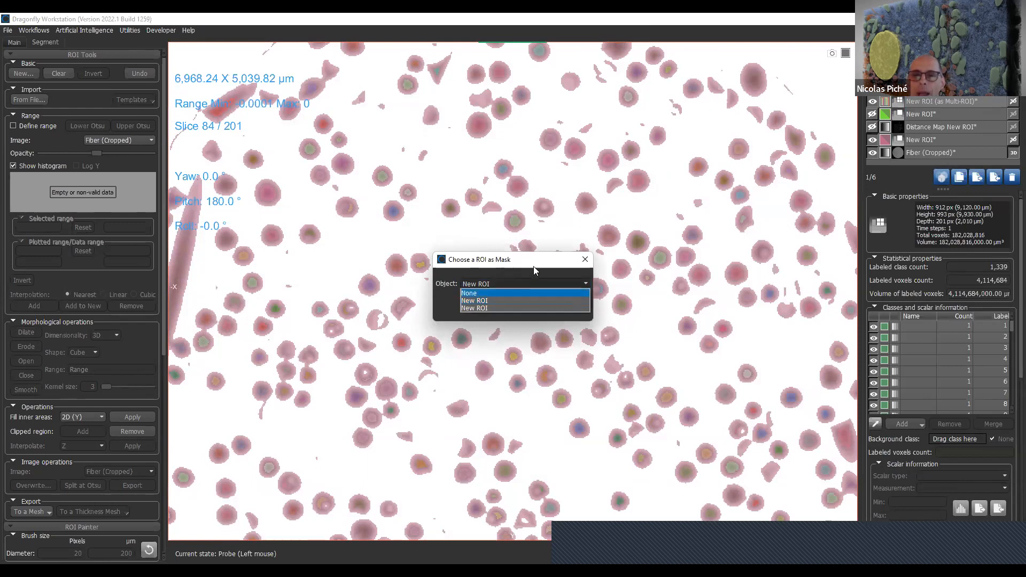
{"action": "left_click", "coordinate": [574, 300]}
{"action": "left_click", "coordinate": [577, 305]}
- Rename the inverted region of interest covering the whole fibers as fiber
{"action": "double_click", "coordinate": [945, 140]}
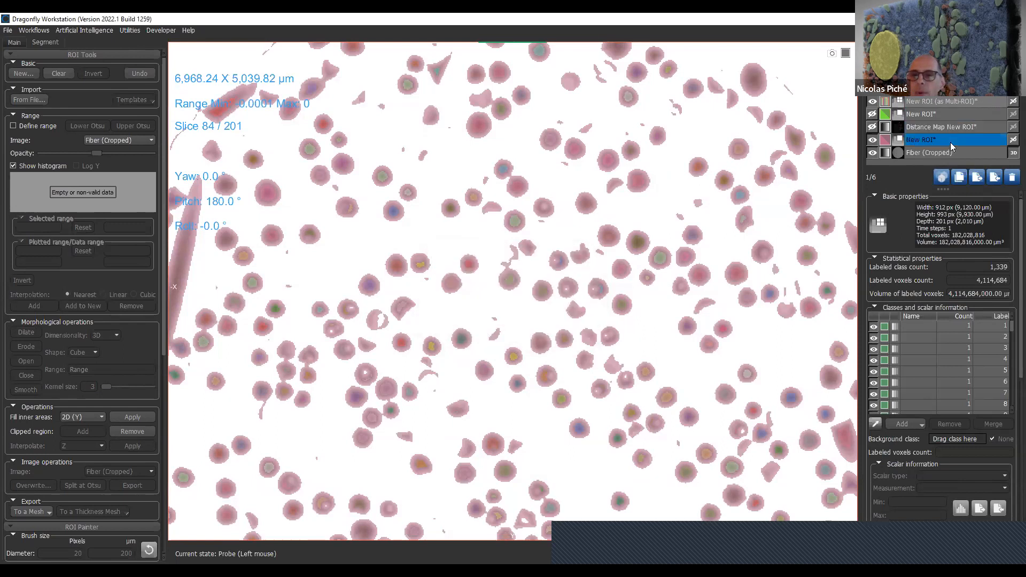
{"action": "type", "text": "fiber"}
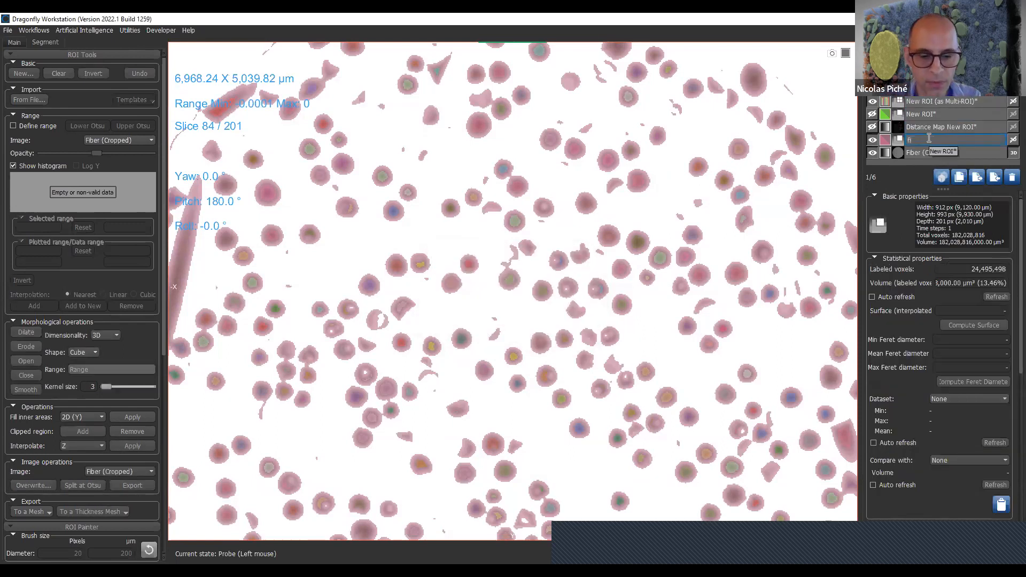
{"action": "key", "text": "Return"}
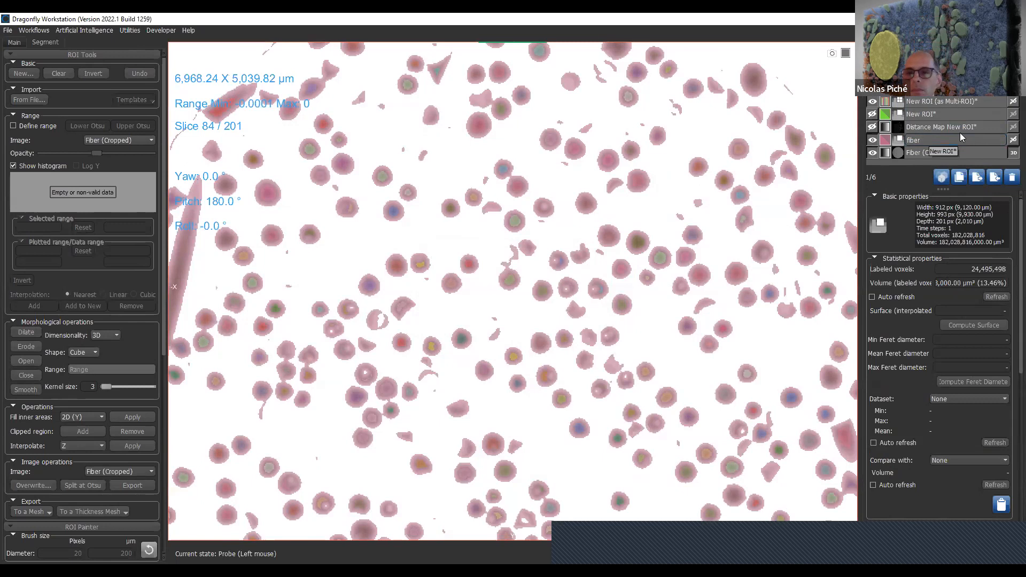
- Run a Watershed Transform on the multi-ROI seeds with Distance Map New ROI (Inverted) as landscape and fiber as mask
{"action": "right_click", "coordinate": [971, 101]}
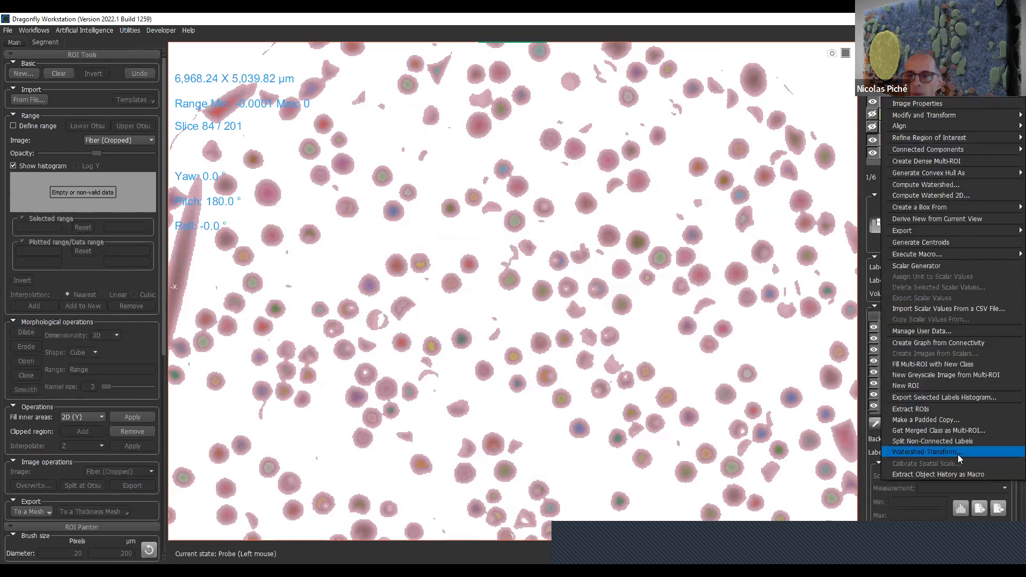
{"action": "left_click", "coordinate": [540, 285]}
{"action": "left_click", "coordinate": [540, 305]}
{"action": "left_click", "coordinate": [553, 304]}
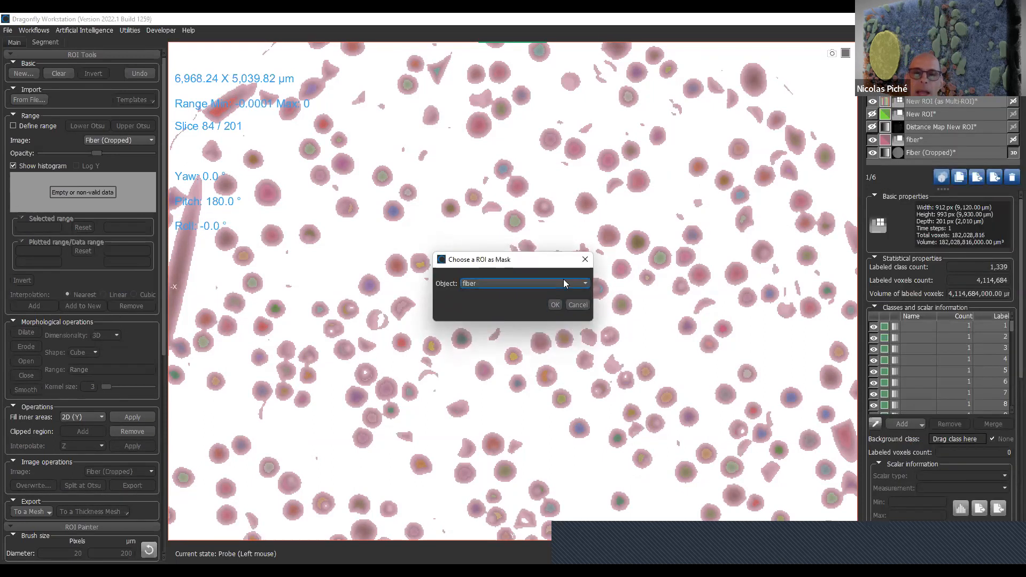
{"action": "left_click", "coordinate": [554, 305]}
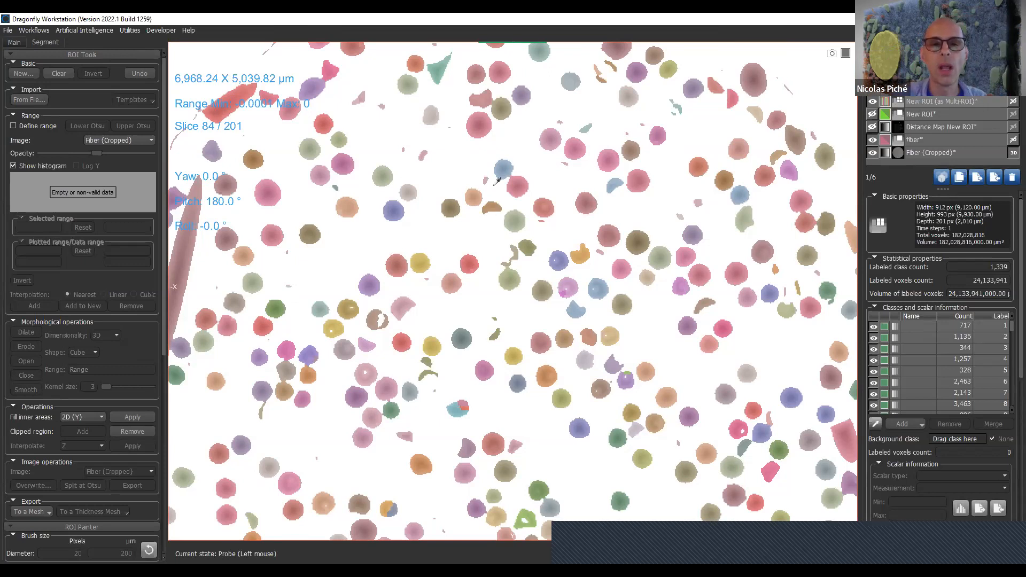
- Check the separated fibers on neighbouring slices, and display the multi-ROI in 3D in the four-view layout
{"action": "scroll", "coordinate": [507, 241], "scroll_direction": "down", "scroll_amount": 18}
{"action": "scroll", "coordinate": [511, 250], "scroll_direction": "down", "scroll_amount": 8}
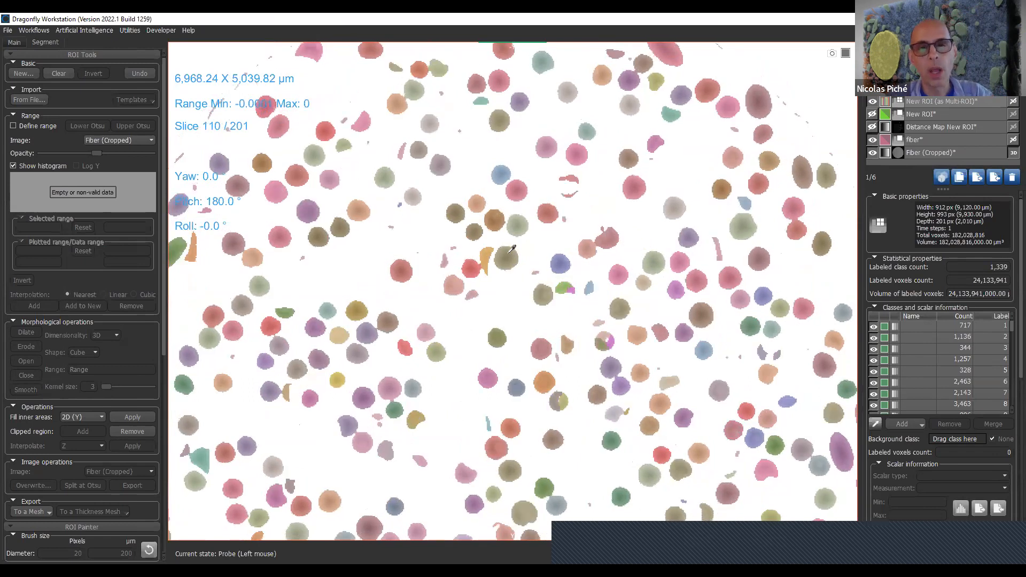
{"action": "right_click", "coordinate": [510, 251]}
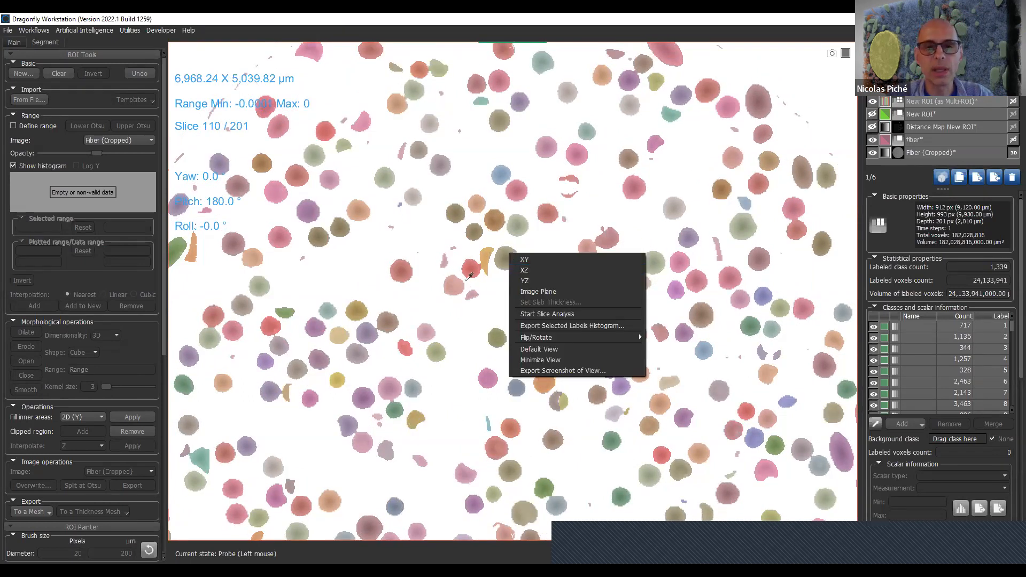
{"action": "left_click", "coordinate": [526, 279]}
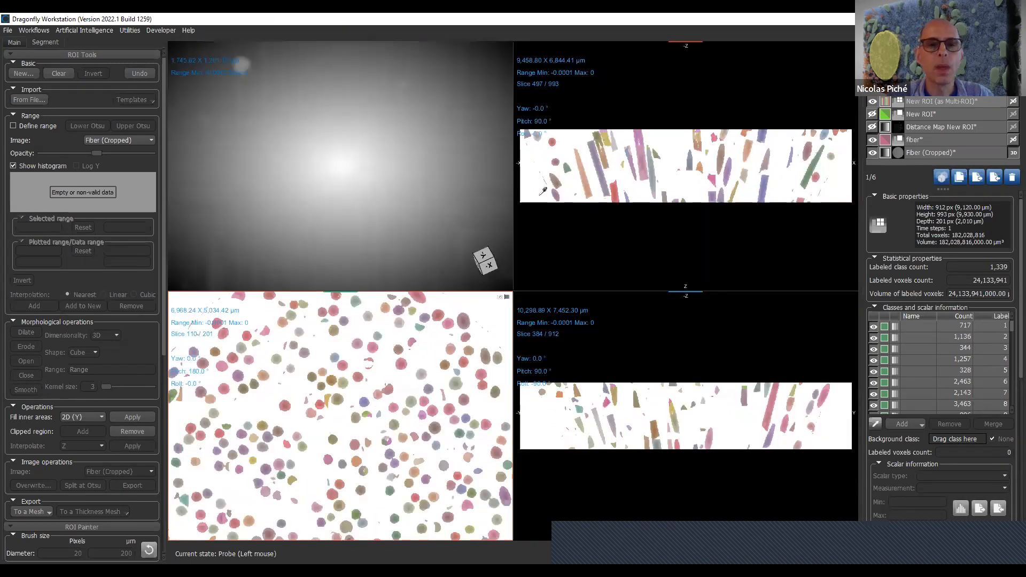
{"action": "left_click", "coordinate": [1009, 101]}
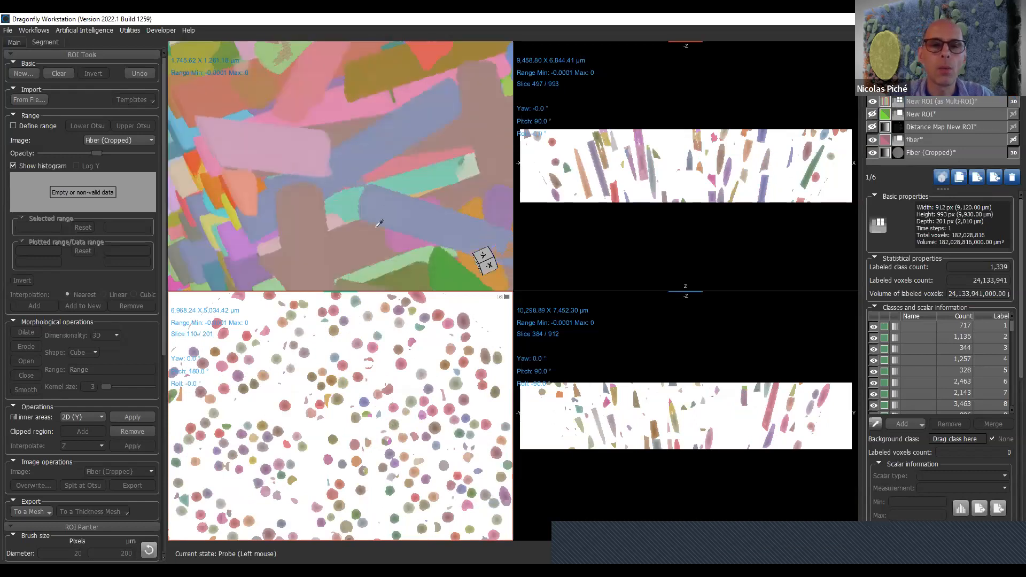
{"action": "scroll", "coordinate": [374, 213], "scroll_direction": "down", "scroll_amount": 5}
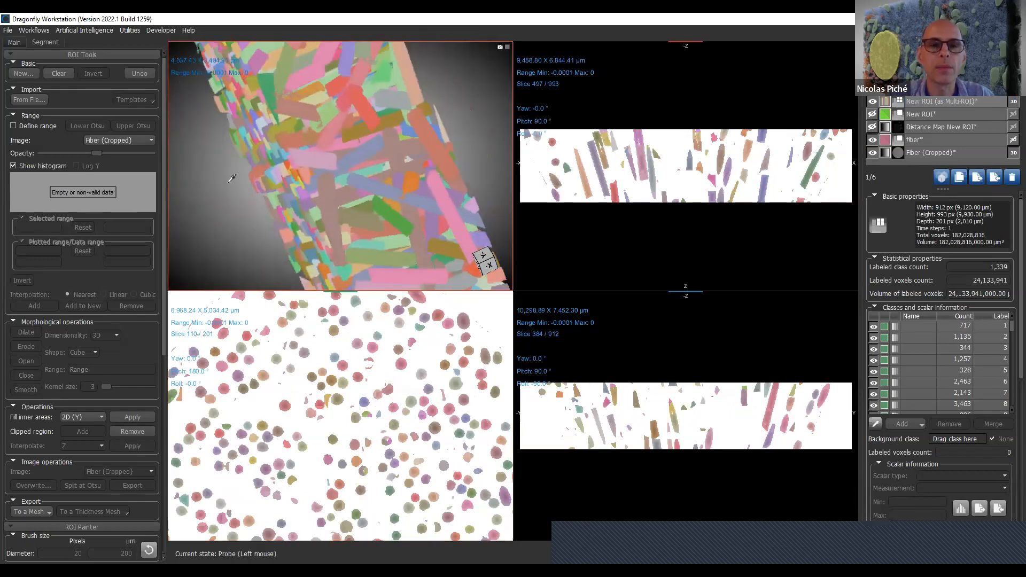
{"action": "key", "text": "Escape"}
{"action": "left_click_drag", "start_coordinate": [274, 186], "coordinate": [422, 210]}
{"action": "scroll", "coordinate": [423, 210], "scroll_direction": "down", "scroll_amount": 5}
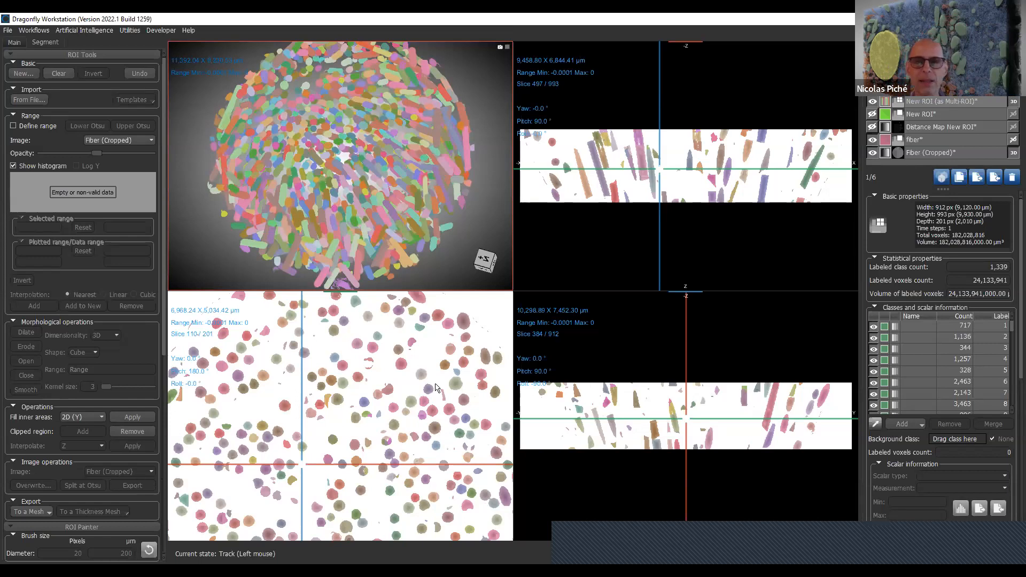
- Hide the fiber region and the inverted distance map, and enlarge the XY slice to show the labeled fibers over the image
{"action": "right_click_drag", "start_coordinate": [421, 465], "coordinate": [436, 384]}
{"action": "middle_click_drag", "start_coordinate": [450, 446], "coordinate": [459, 374]}
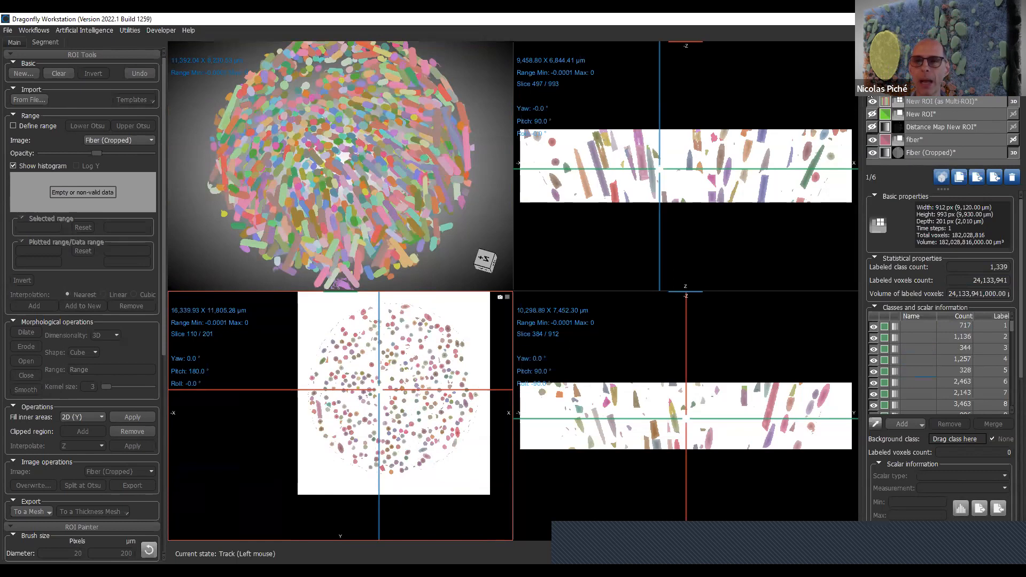
{"action": "left_click", "coordinate": [872, 140]}
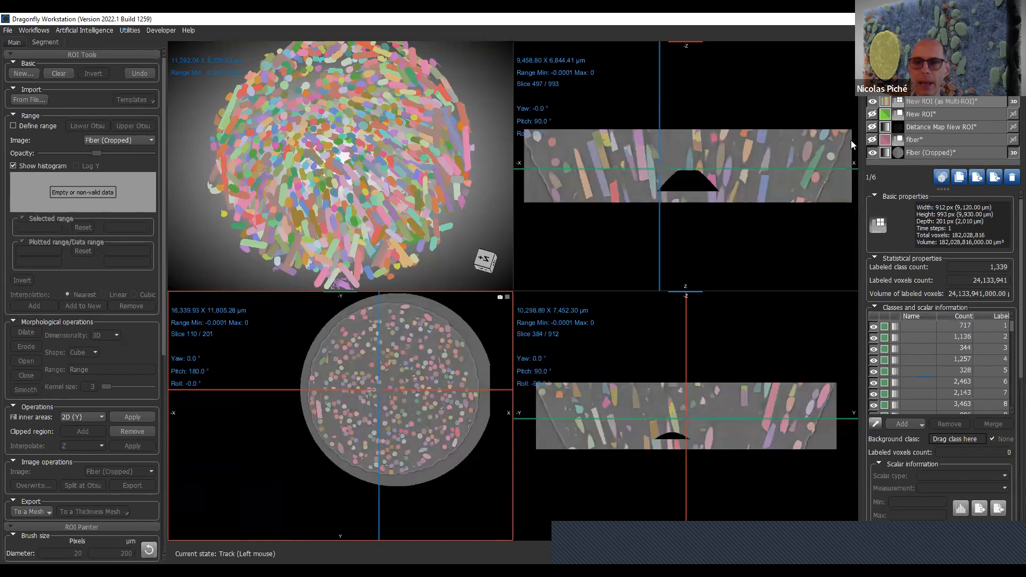
{"action": "double_click", "coordinate": [441, 360]}
{"action": "middle_click_drag", "start_coordinate": [632, 201], "coordinate": [610, 272]}
{"action": "right_click_drag", "start_coordinate": [610, 272], "coordinate": [635, 167]}
{"action": "middle_click_drag", "start_coordinate": [635, 167], "coordinate": [534, 274]}
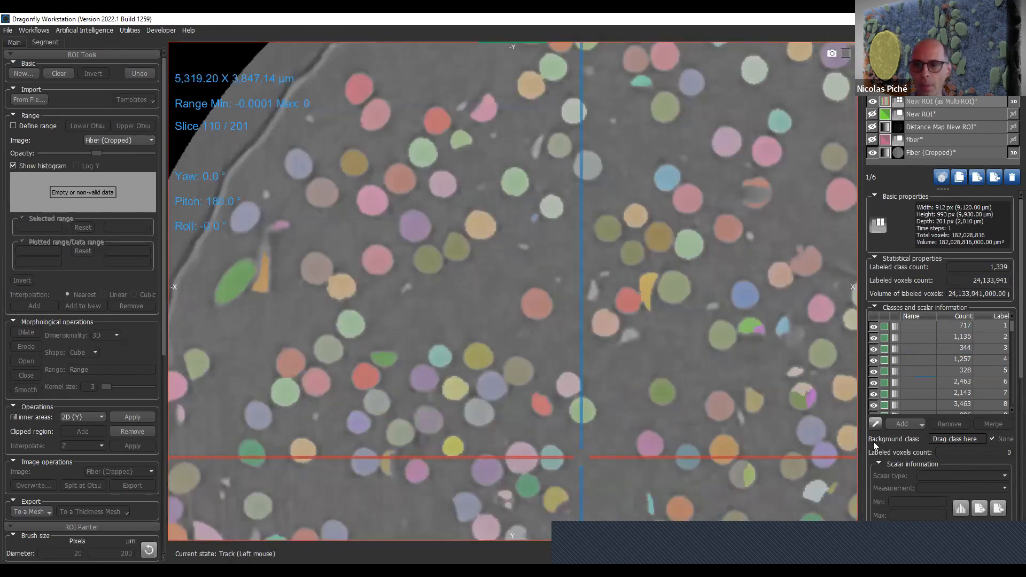
- Activate class picking for the multi-ROI and select several individual fibers directly on slice 110
{"action": "left_click", "coordinate": [875, 423]}
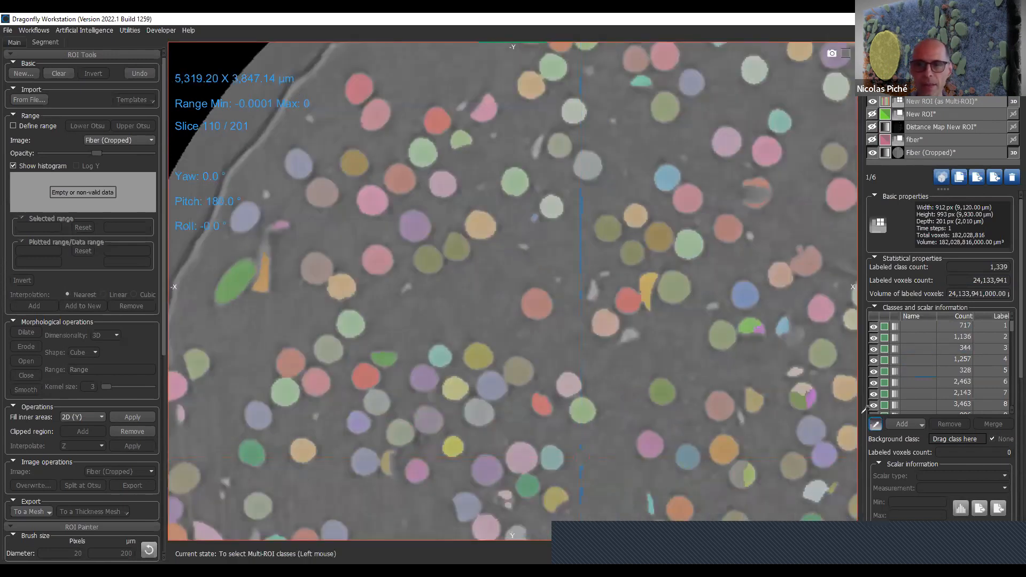
{"action": "left_click", "coordinate": [682, 283]}
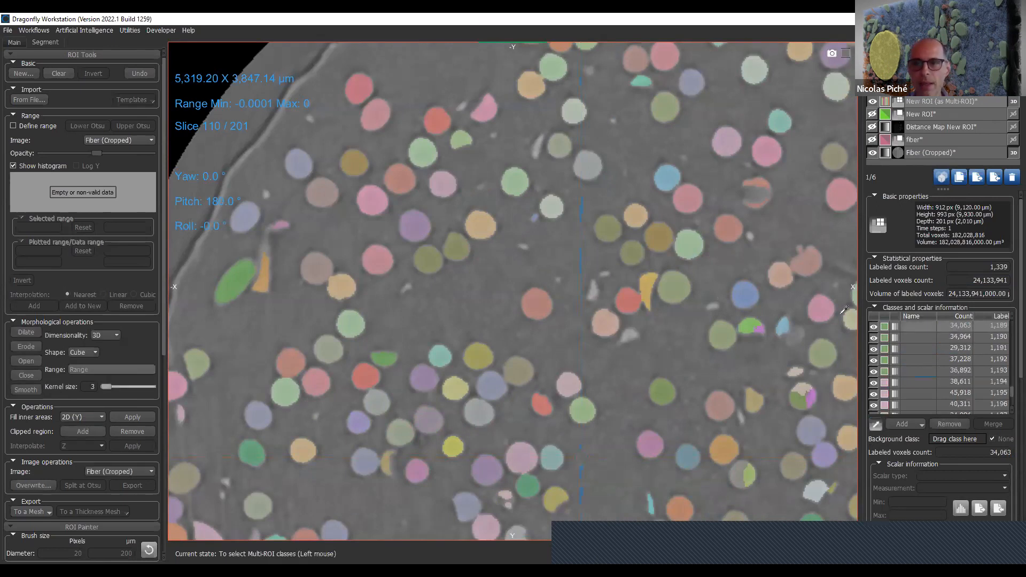
{"action": "left_click", "coordinate": [635, 301], "text": "ctrl"}
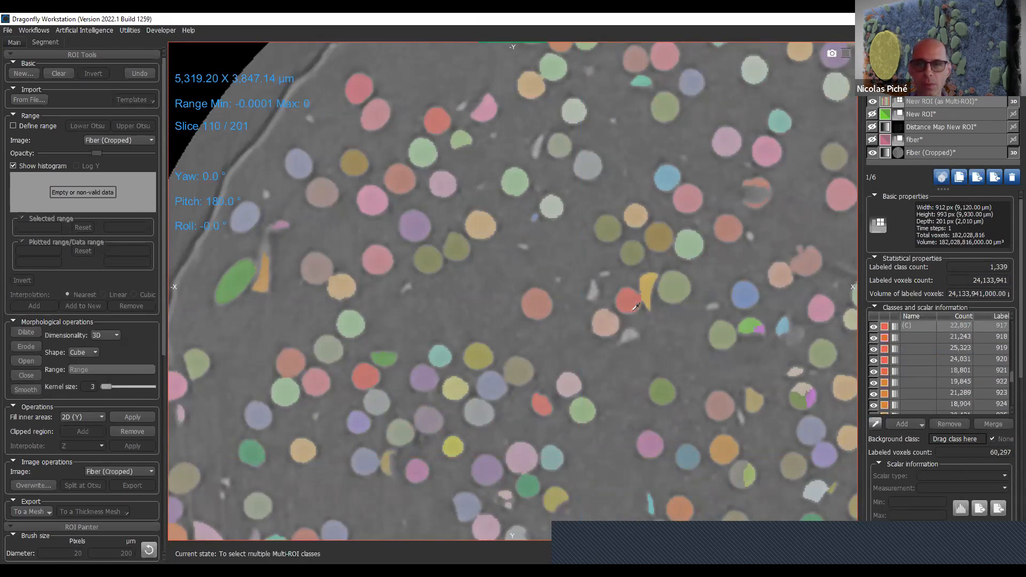
{"action": "left_click", "coordinate": [602, 323], "text": "ctrl"}
{"action": "left_click", "coordinate": [535, 302], "text": "ctrl"}
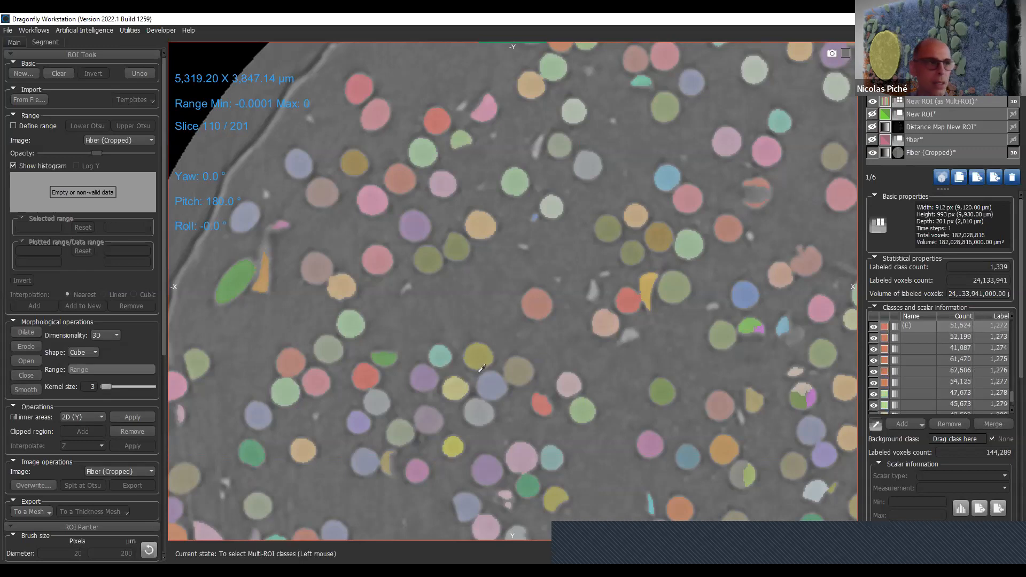
{"action": "left_click", "coordinate": [483, 346], "text": "ctrl"}
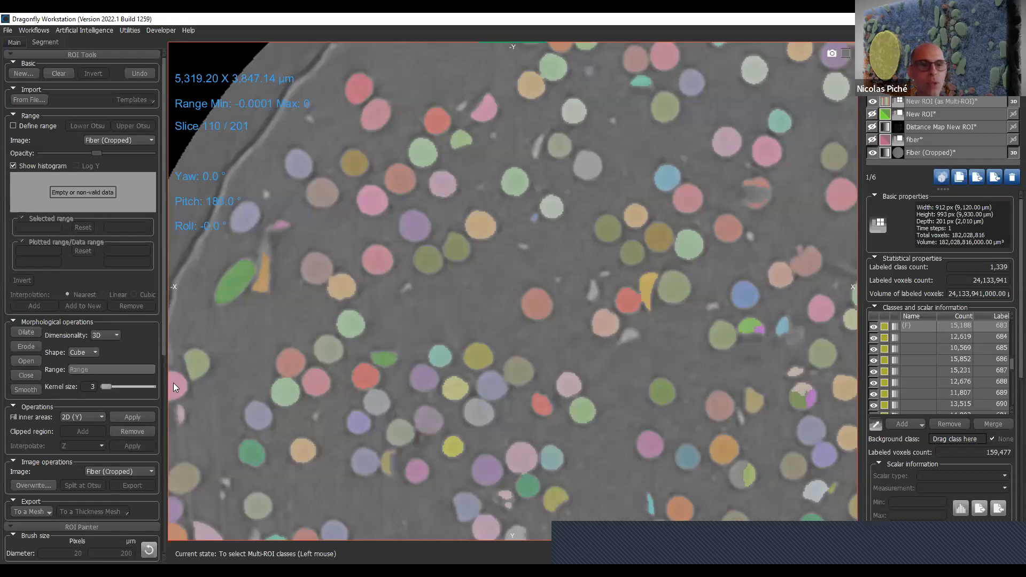
- Switch the ROI Painter's 2D tools to single-slice mode and activate the circular brush
{"action": "left_click_drag", "start_coordinate": [164, 344], "coordinate": [166, 560]}
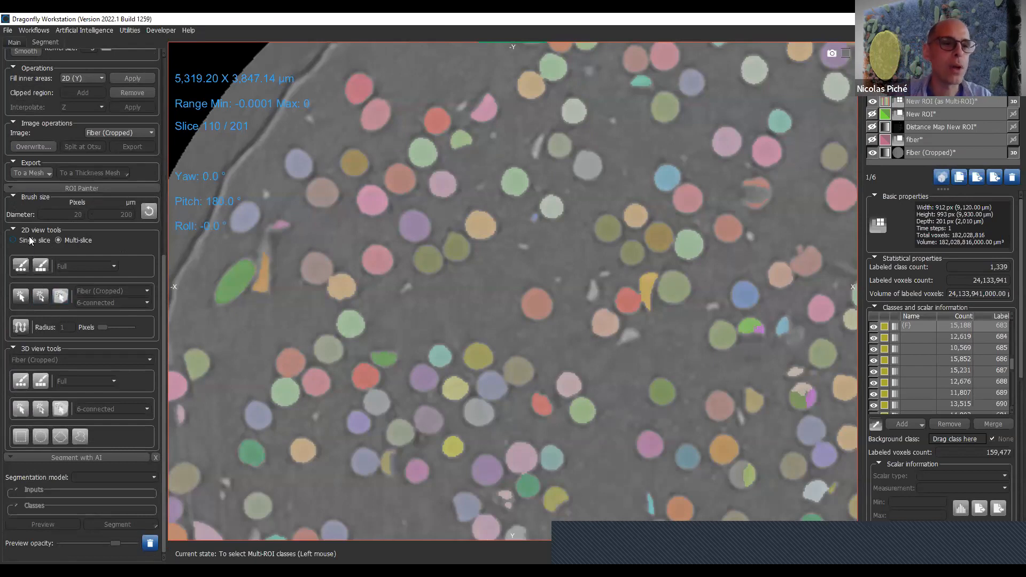
{"action": "left_click", "coordinate": [14, 240]}
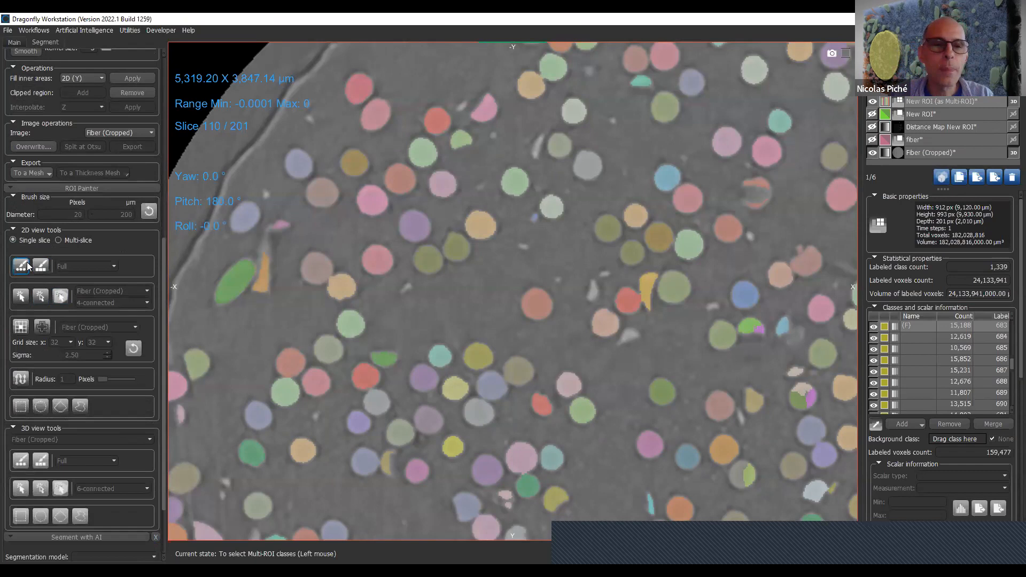
{"action": "left_click", "coordinate": [27, 262]}
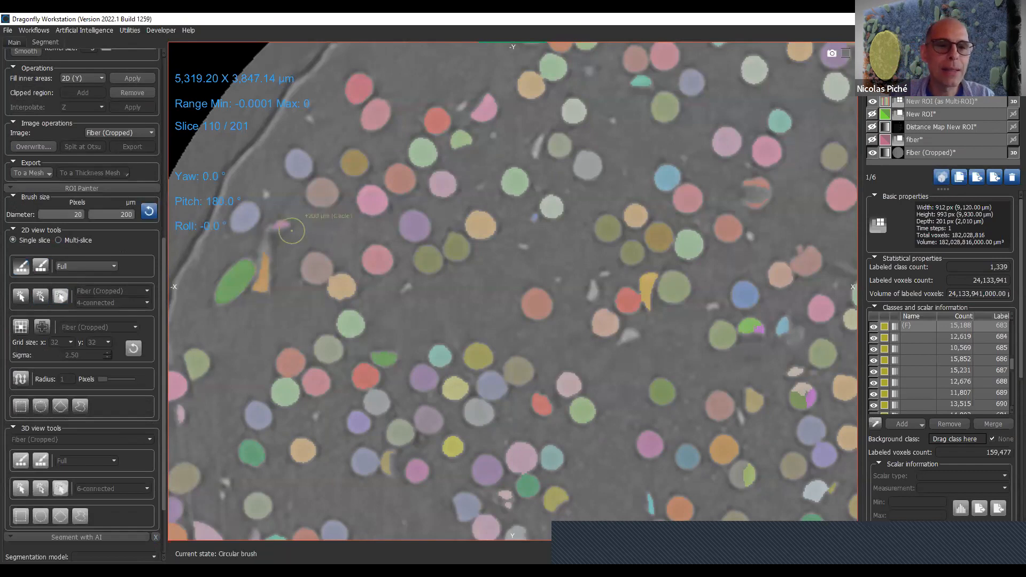
- Reactivate class picking and center the slice view on the class with label 683
{"action": "left_click", "coordinate": [934, 328]}
{"action": "left_click", "coordinate": [942, 328]}
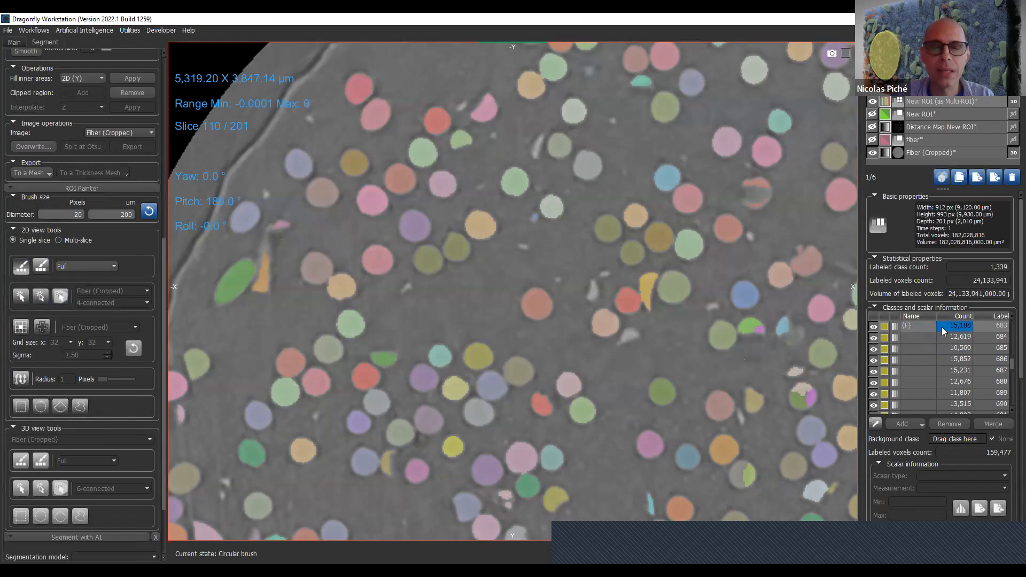
{"action": "left_click", "coordinate": [875, 424]}
{"action": "left_click", "coordinate": [913, 337]}
{"action": "left_click", "coordinate": [921, 327]}
{"action": "right_click", "coordinate": [920, 328]}
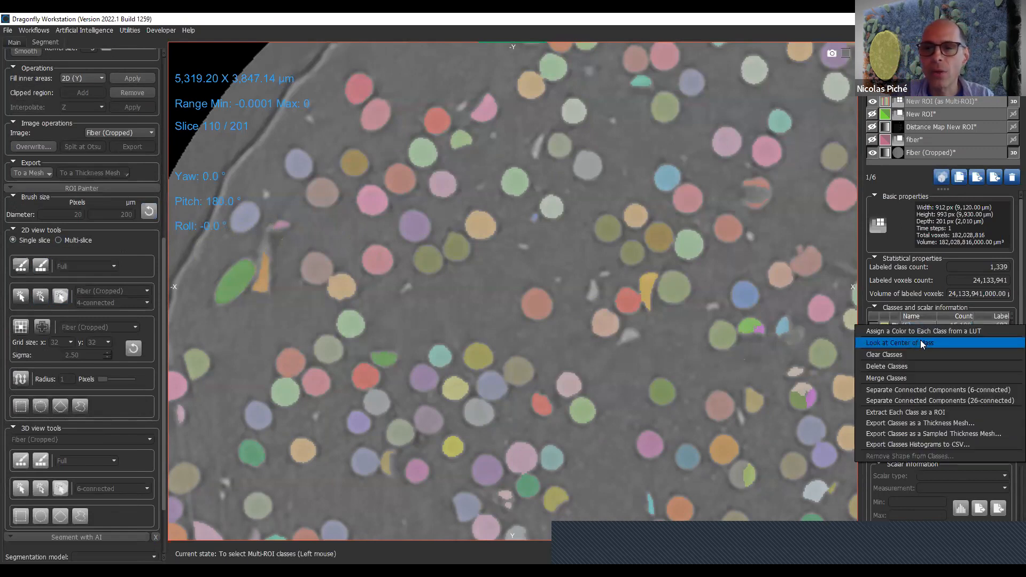
{"action": "left_click", "coordinate": [906, 340]}
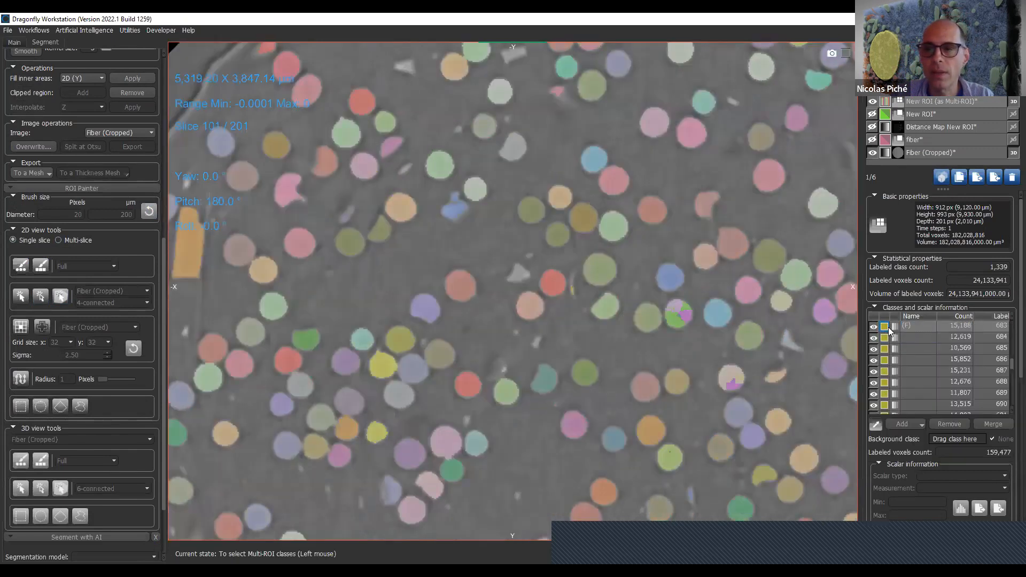
- Select only class 683 and add to its fiber on slice 101 with the full 200 µm circular brush
{"action": "left_click", "coordinate": [897, 325]}
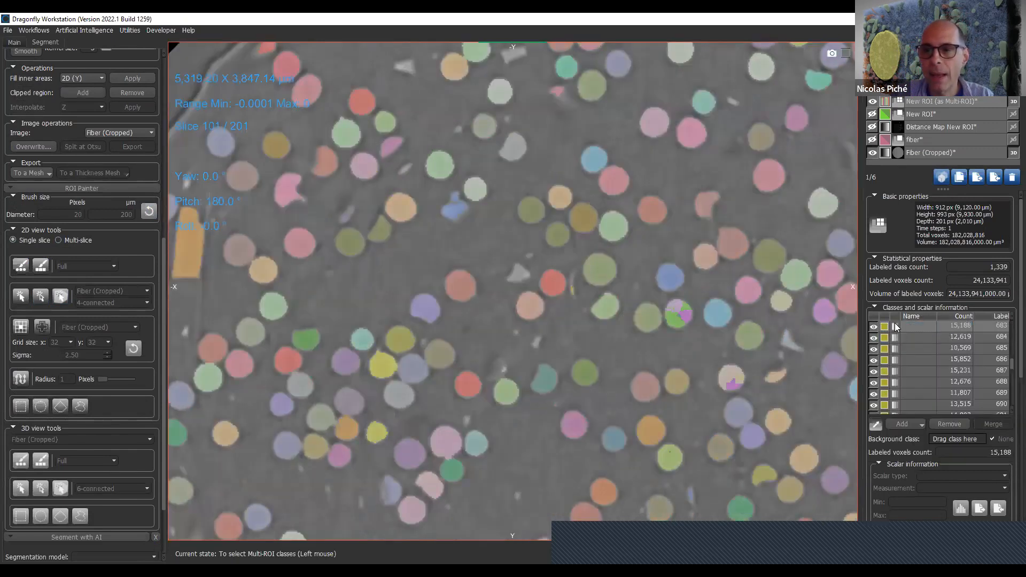
{"action": "left_click_drag", "start_coordinate": [945, 330], "coordinate": [983, 331]}
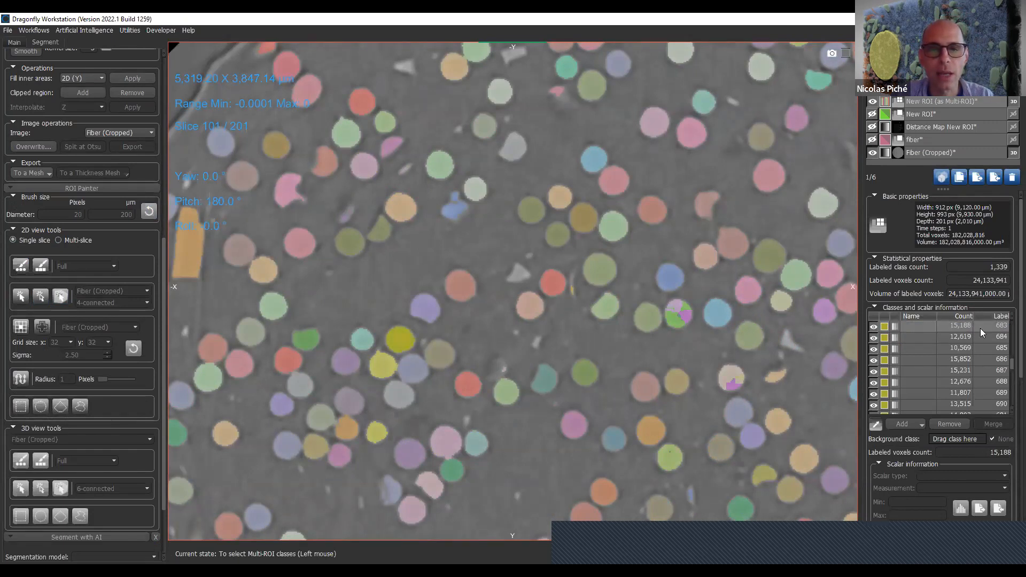
{"action": "right_click_drag", "start_coordinate": [361, 285], "coordinate": [428, 558]}
{"action": "middle_click_drag", "start_coordinate": [470, 497], "coordinate": [464, 382]}
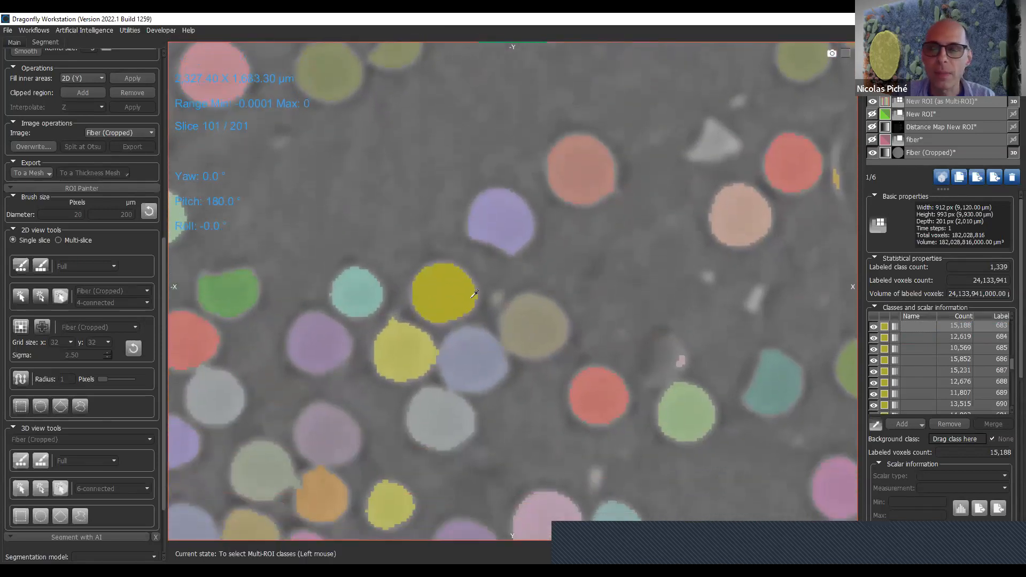
{"action": "left_click", "coordinate": [28, 269]}
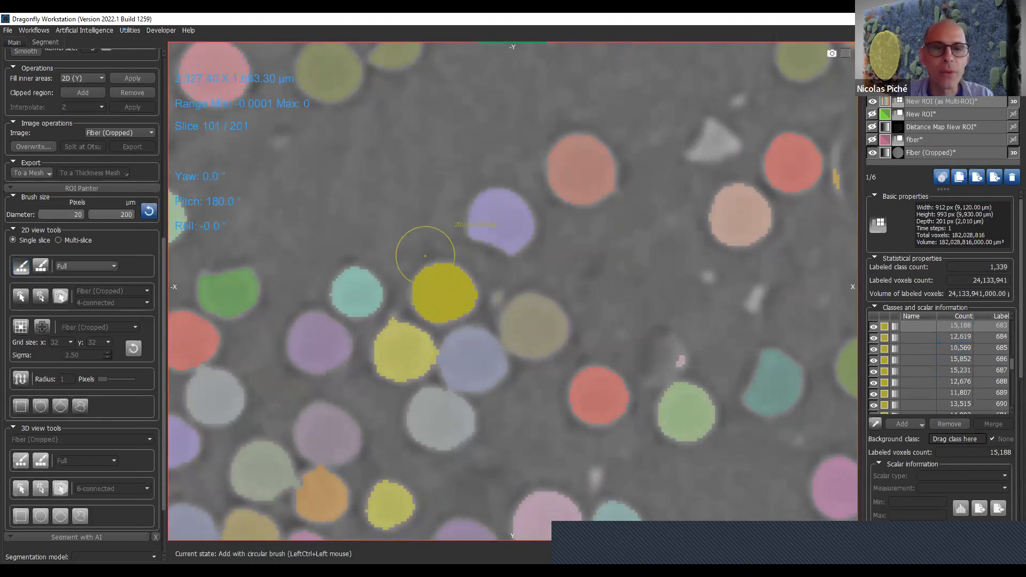
{"action": "mouse_move", "coordinate": [426, 276]}
{"action": "left_mouse_down"}
{"action": "mouse_move", "coordinate": [456, 269]}
{"action": "mouse_move", "coordinate": [442, 297]}
{"action": "left_mouse_up"}
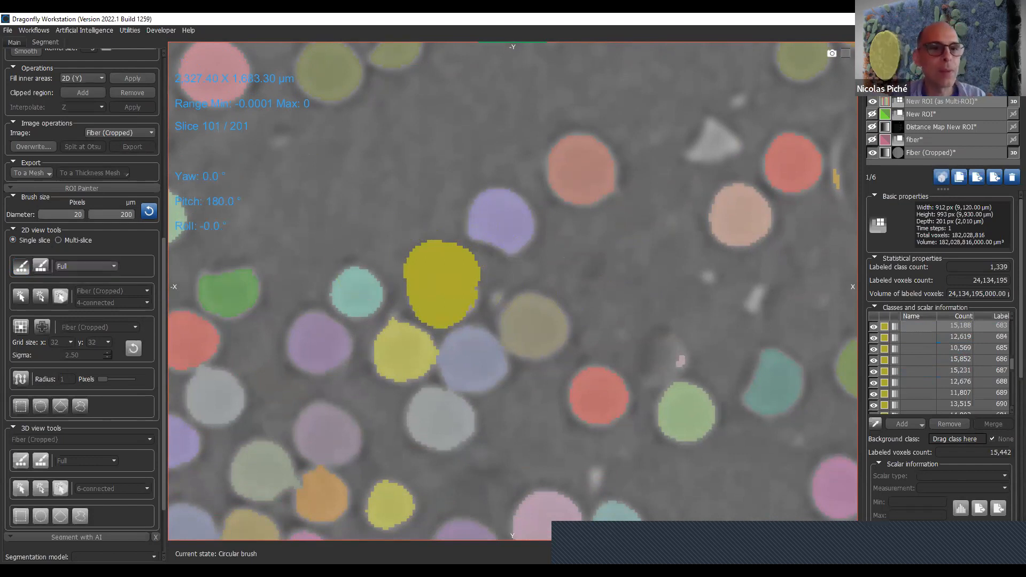
- Reorient the slice plane to yaw -90° and add more voxels to class 683 with the circular brush
{"action": "key", "text": "Escape"}
{"action": "key", "text": "ctrl"}
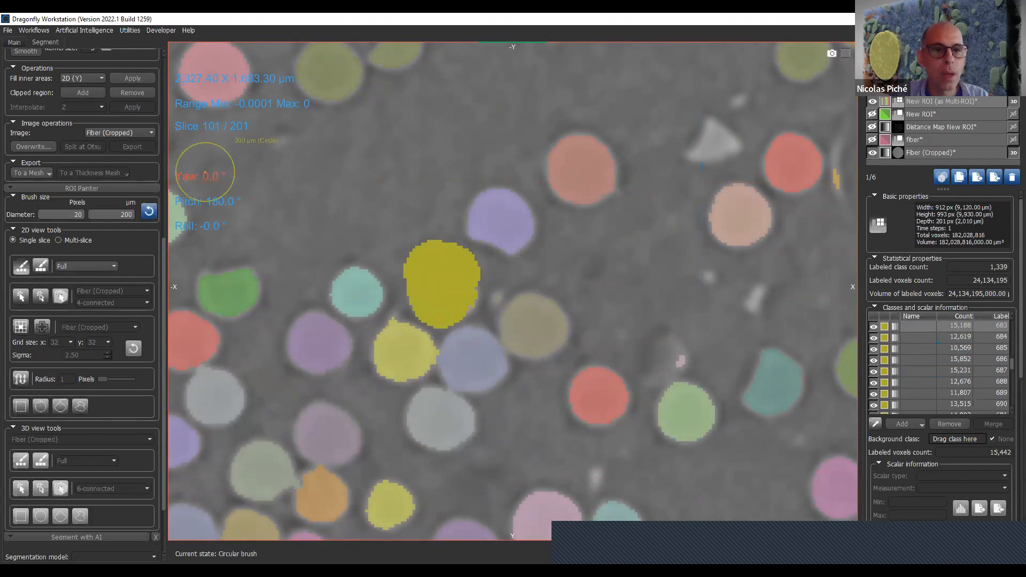
{"action": "left_click_drag", "start_coordinate": [207, 165], "coordinate": [107, 162]}
{"action": "key", "text": "ctrl"}
{"action": "left_click_drag", "start_coordinate": [460, 264], "coordinate": [459, 296]}
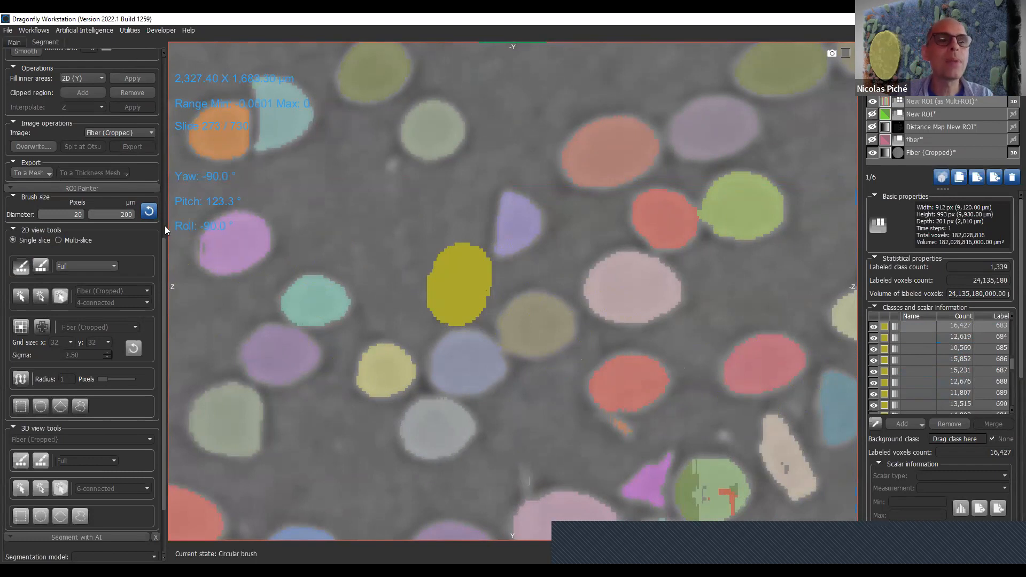
- Clear the voxels of class 683 and define an intensity range of 34,437.83 to 65,535 on Fiber (Cropped)
{"action": "left_click_drag", "start_coordinate": [165, 250], "coordinate": [164, 73]}
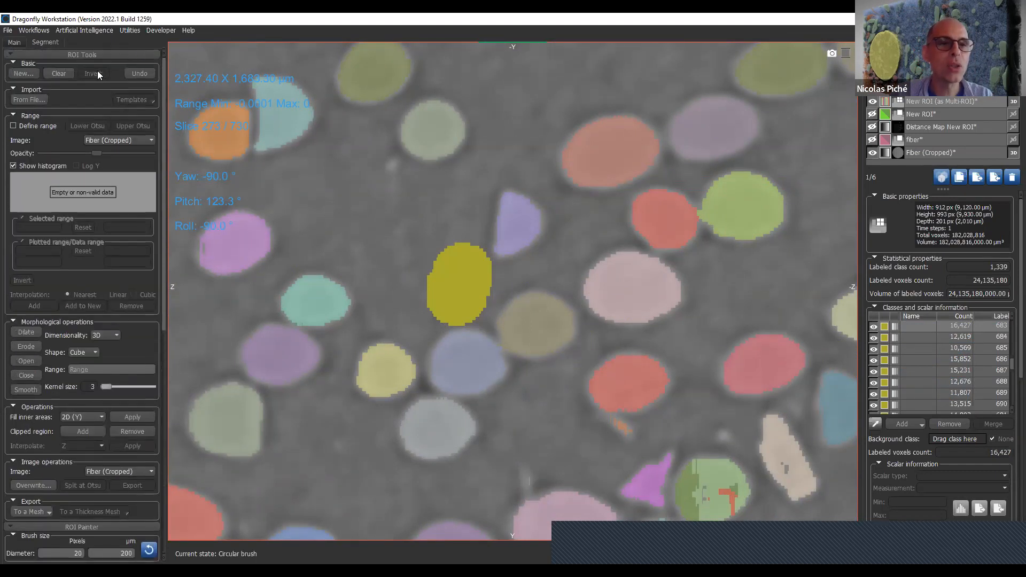
{"action": "left_click", "coordinate": [1000, 326]}
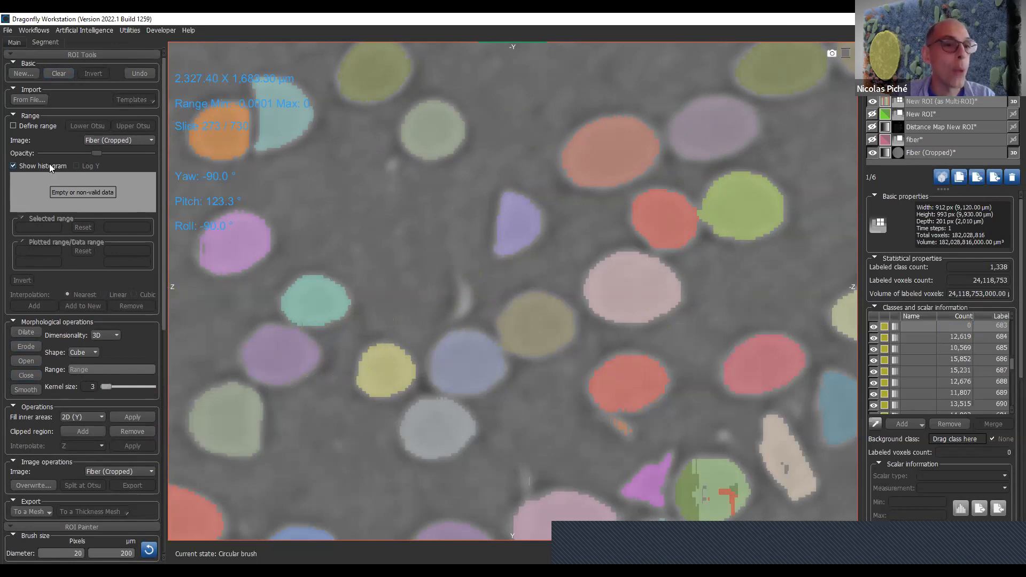
{"action": "left_click", "coordinate": [13, 126]}
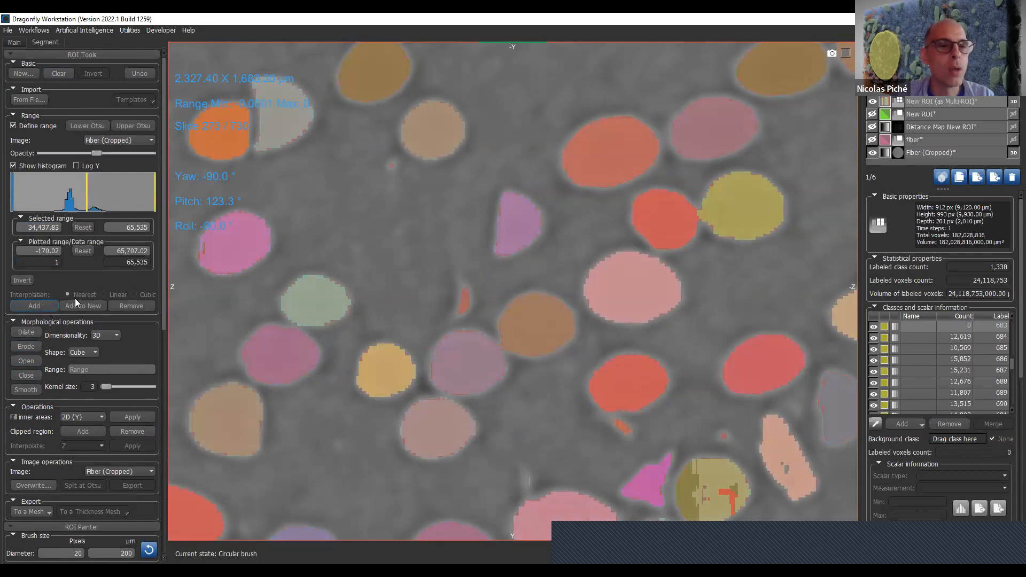
- Brush class 683 over fibers near the view center on different slices, labeling only voxels within the defined range
{"action": "left_click", "coordinate": [451, 289], "text": "ctrl"}
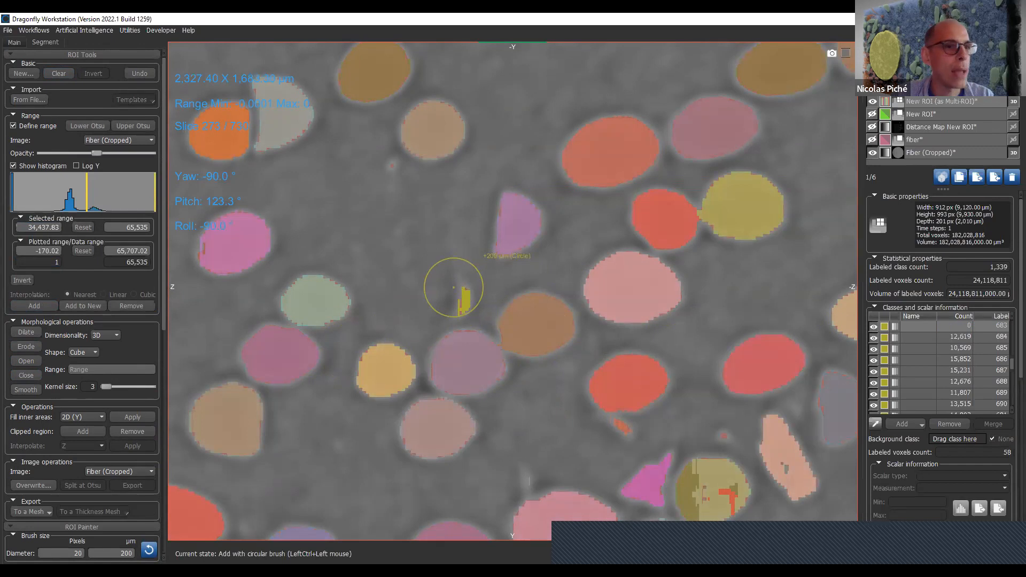
{"action": "scroll", "coordinate": [453, 287], "scroll_direction": "down", "scroll_amount": 10}
{"action": "left_click", "coordinate": [453, 289], "text": "ctrl"}
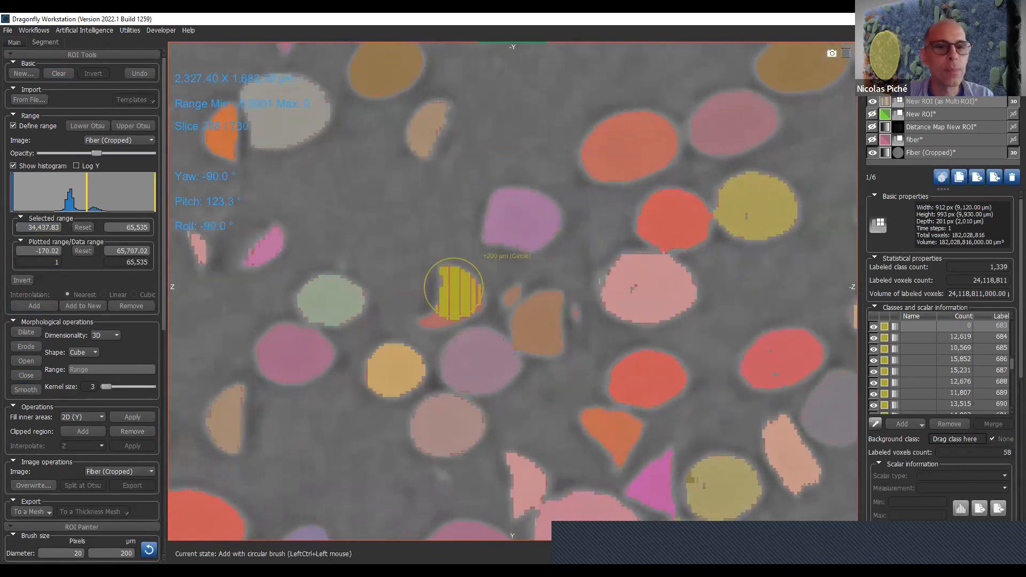
{"action": "left_click_drag", "start_coordinate": [453, 289], "coordinate": [455, 300], "text": "ctrl"}
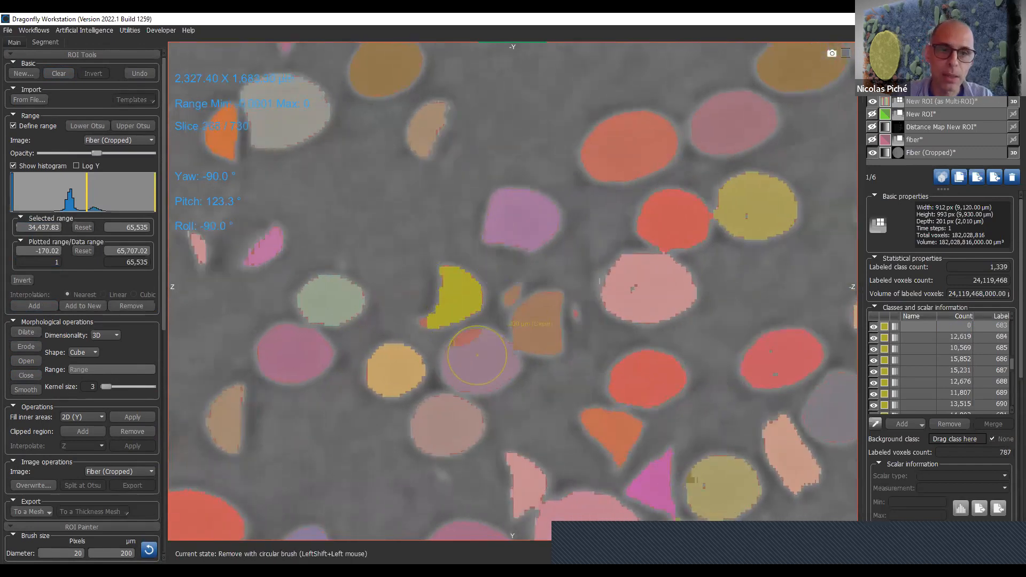
{"action": "left_click", "coordinate": [454, 317], "text": "ctrl"}
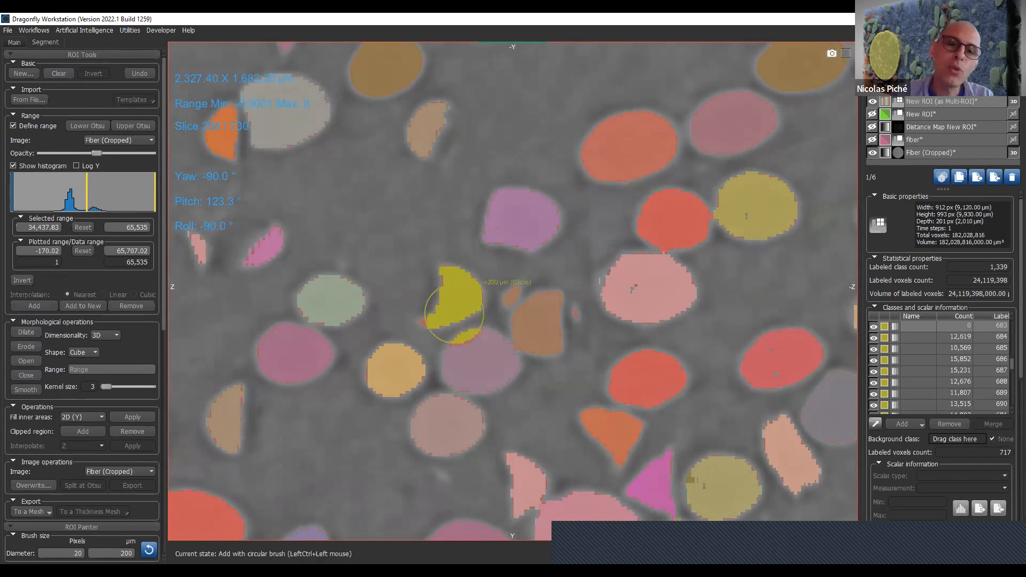
{"action": "left_click_drag", "start_coordinate": [454, 314], "coordinate": [461, 342], "text": "ctrl"}
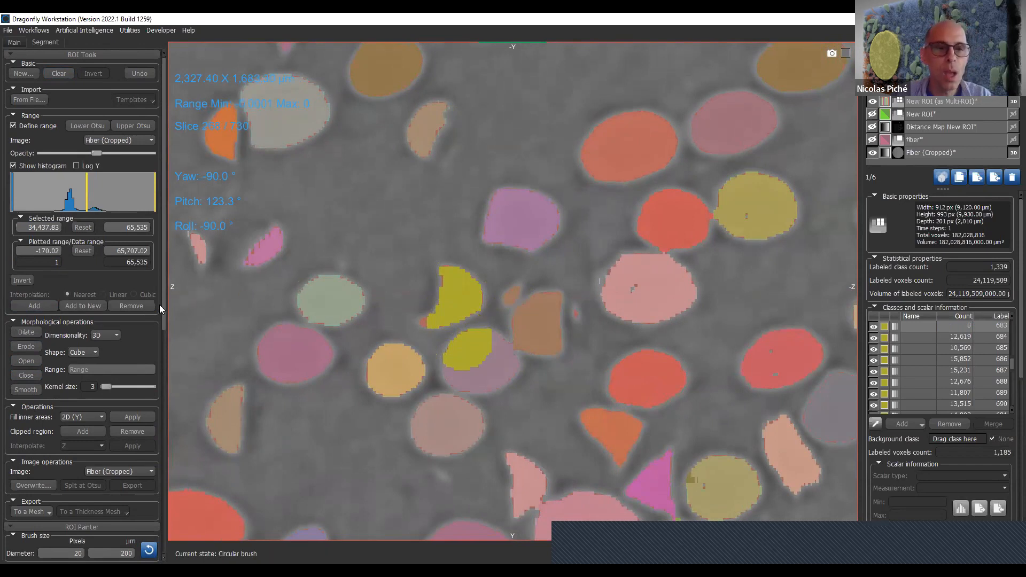
- Turn off the defined range and go to slice 254 to find an unlabeled fiber
{"action": "mouse_move", "coordinate": [165, 309]}
{"action": "left_mouse_down"}
{"action": "mouse_move", "coordinate": [167, 336]}
{"action": "mouse_move", "coordinate": [166, 309]}
{"action": "left_mouse_up"}
{"action": "left_click", "coordinate": [51, 127]}
{"action": "scroll", "coordinate": [497, 303], "scroll_direction": "down", "scroll_amount": 13}
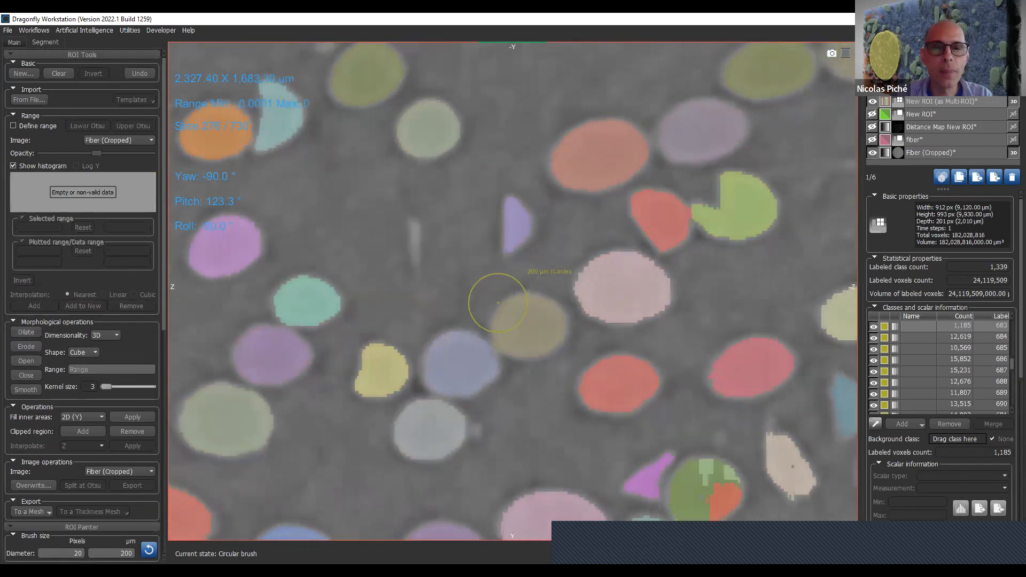
{"action": "scroll", "coordinate": [498, 302], "scroll_direction": "up", "scroll_amount": 20}
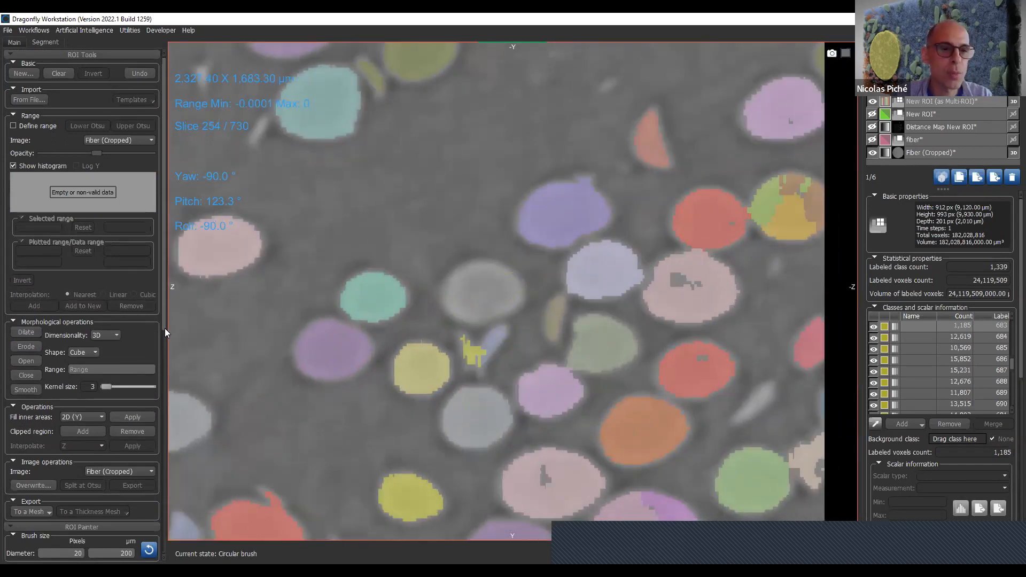
- Set the 2D brush to Local Otsu on Fiber (Cropped) and paint the unlabeled fiber near the center of slice 254
{"action": "scroll", "coordinate": [162, 320], "scroll_direction": "down", "scroll_amount": 9}
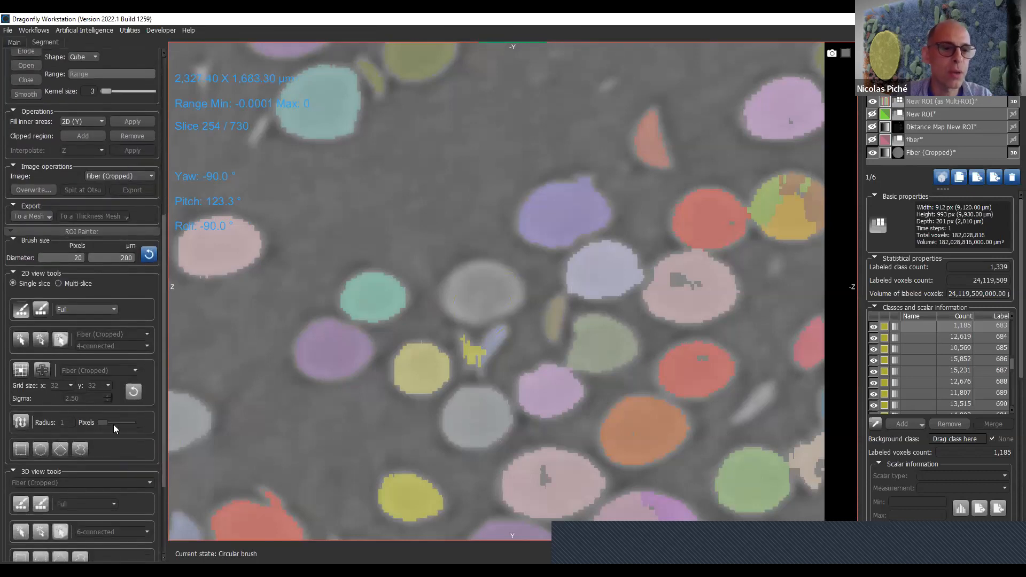
{"action": "left_click", "coordinate": [65, 304]}
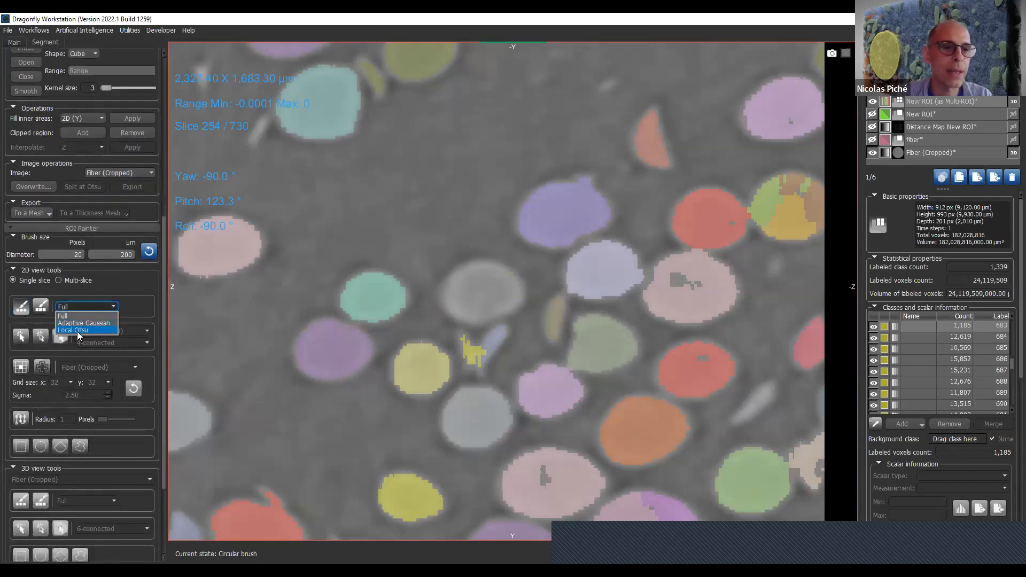
{"action": "left_click", "coordinate": [78, 330]}
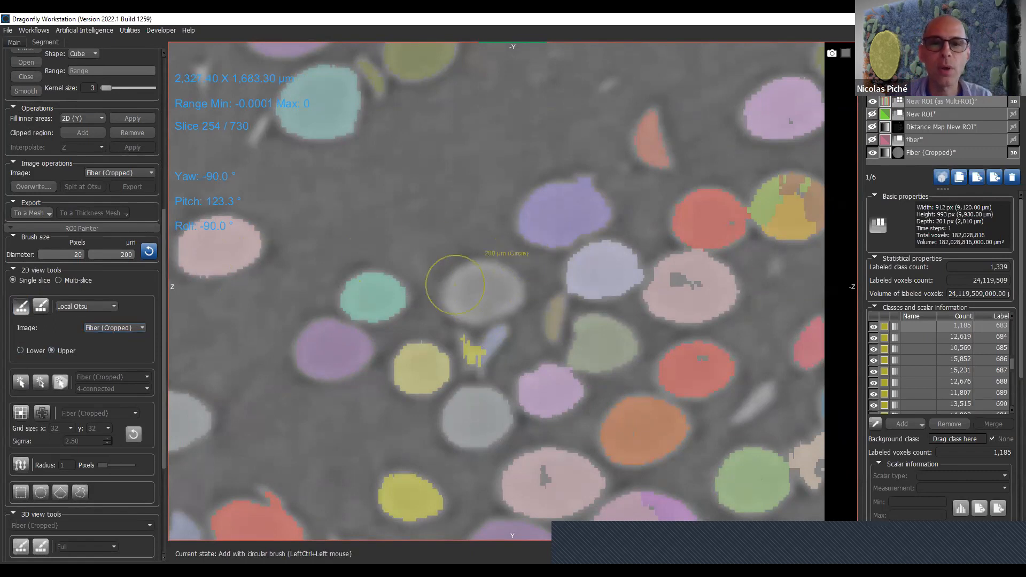
{"action": "mouse_move", "coordinate": [454, 284]}
{"action": "left_mouse_down", "text": "ctrl"}
{"action": "mouse_move", "coordinate": [470, 272]}
{"action": "mouse_move", "coordinate": [511, 282]}
{"action": "mouse_move", "coordinate": [465, 272]}
{"action": "mouse_move", "coordinate": [451, 297]}
{"action": "left_mouse_up", "text": "ctrl"}
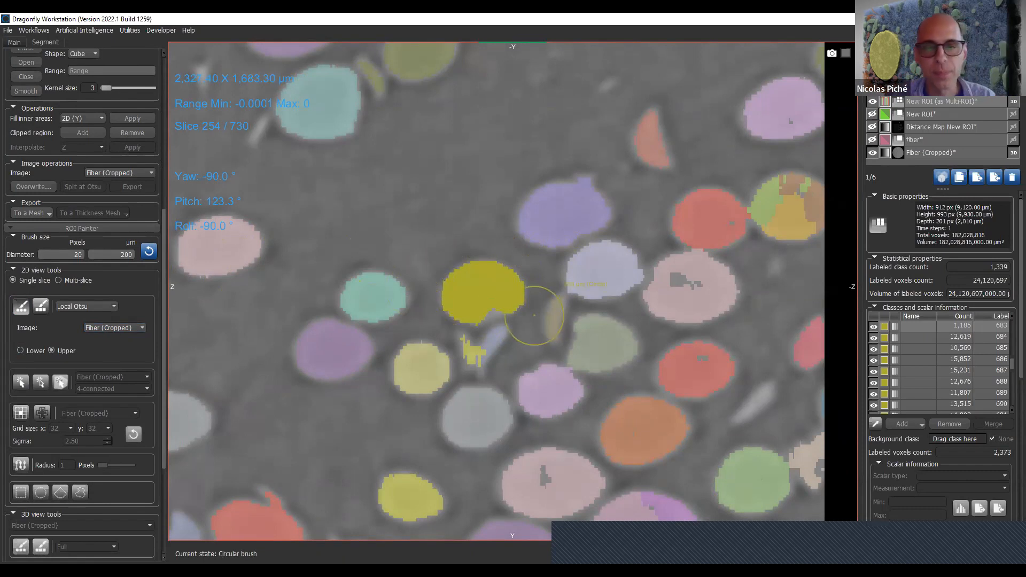
{"action": "left_click", "coordinate": [497, 312], "text": "ctrl"}
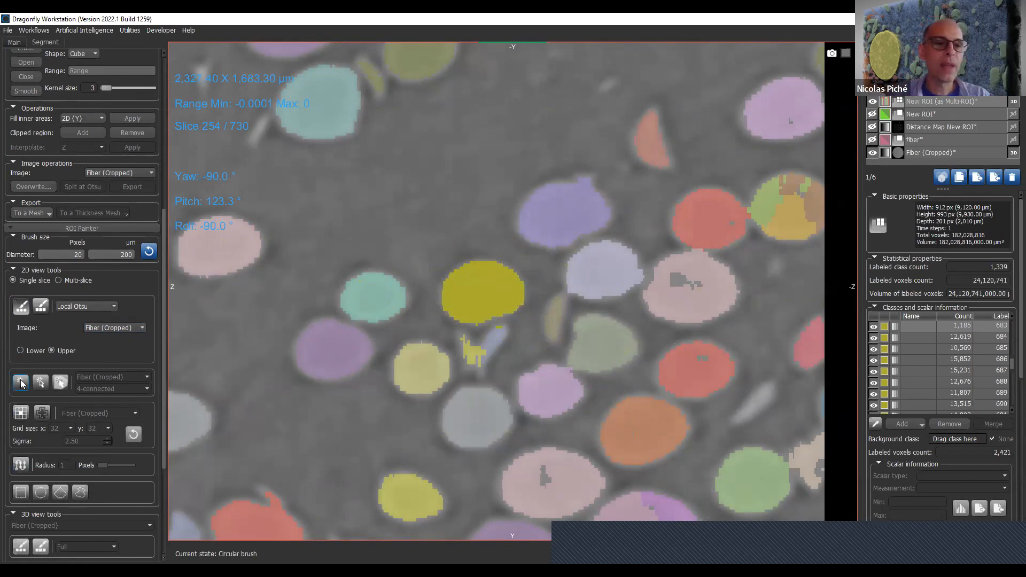
- Activate the 2D Point & click tool for Fiber (Cropped) with 4-connected and move to slice 253
{"action": "left_click", "coordinate": [80, 307]}
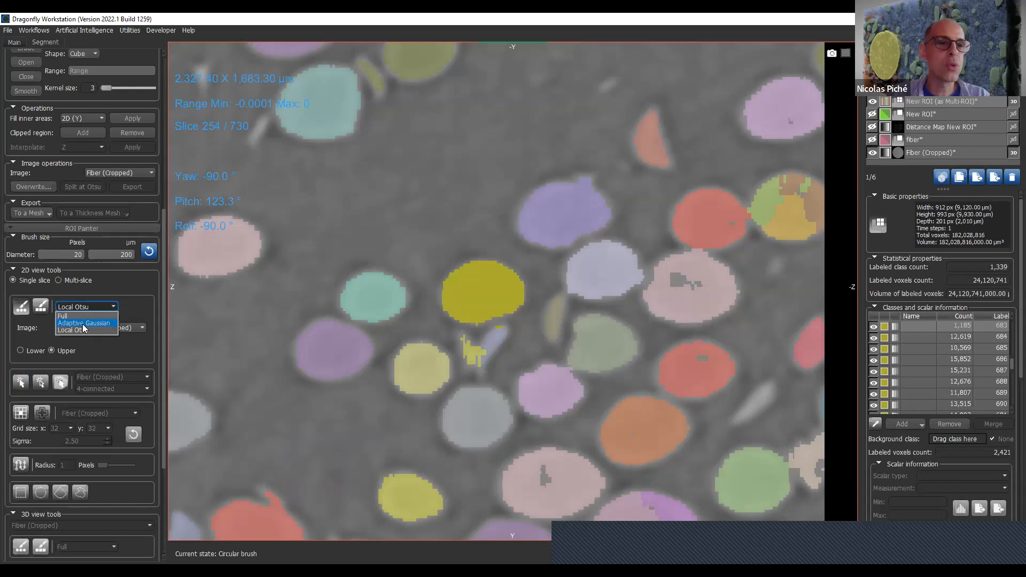
{"action": "left_click", "coordinate": [95, 350]}
{"action": "left_click", "coordinate": [20, 382]}
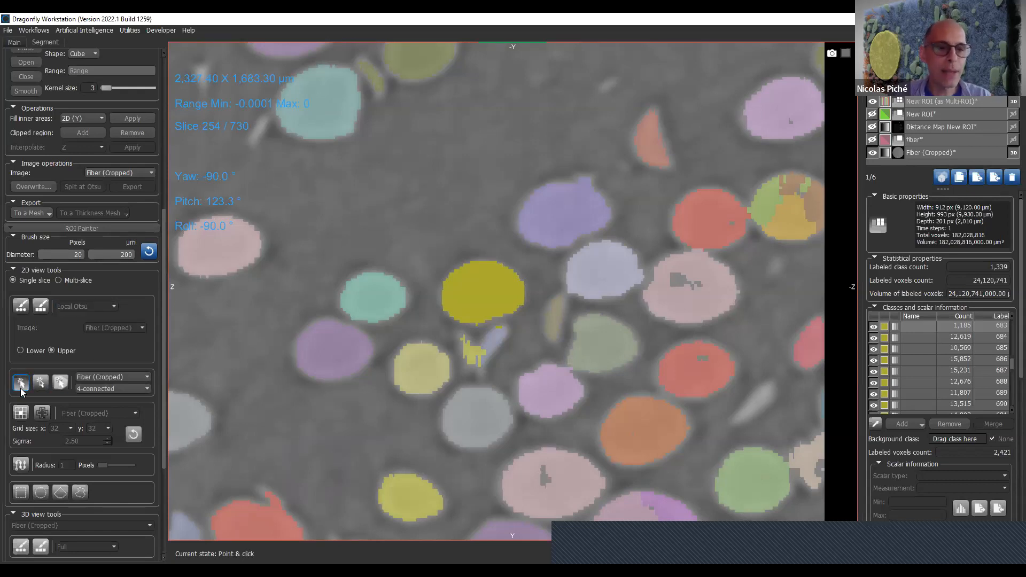
{"action": "scroll", "coordinate": [252, 338], "scroll_direction": "up", "scroll_amount": 1}
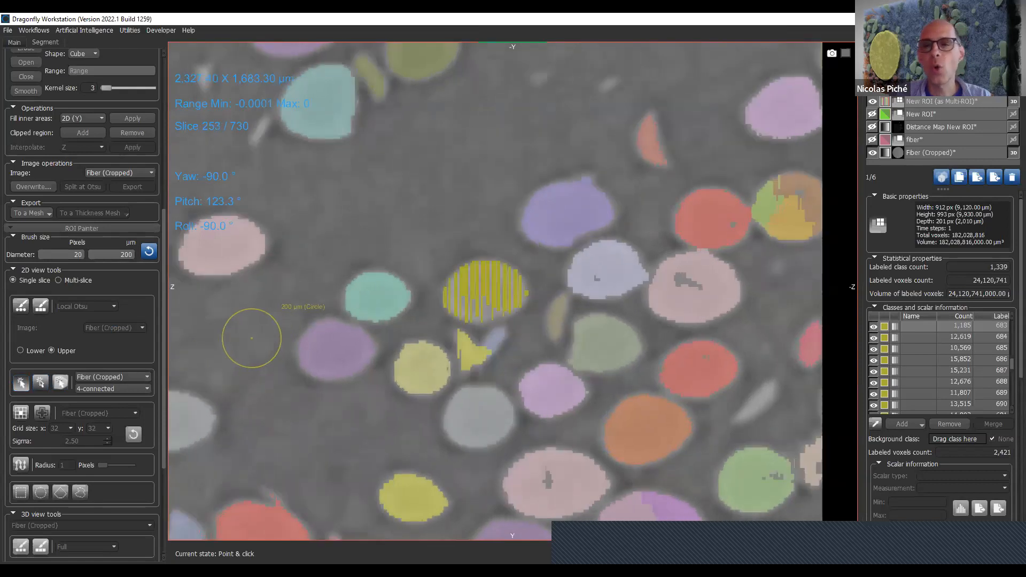
- Hide the multi-ROI, then show New ROI and make it the selected object
{"action": "left_click", "coordinate": [872, 101]}
{"action": "left_click", "coordinate": [872, 114]}
{"action": "left_click", "coordinate": [917, 127]}
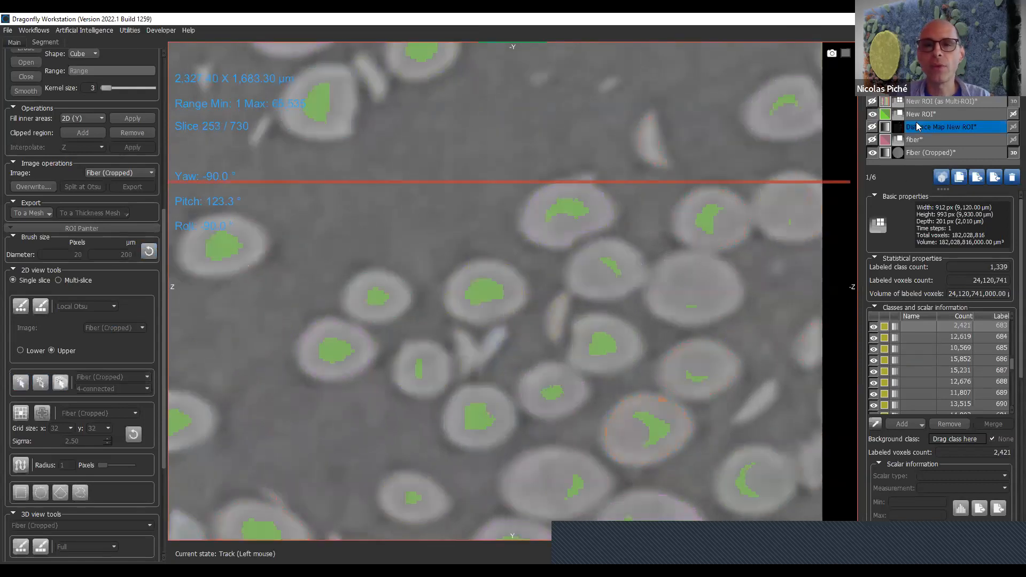
{"action": "left_click", "coordinate": [925, 114]}
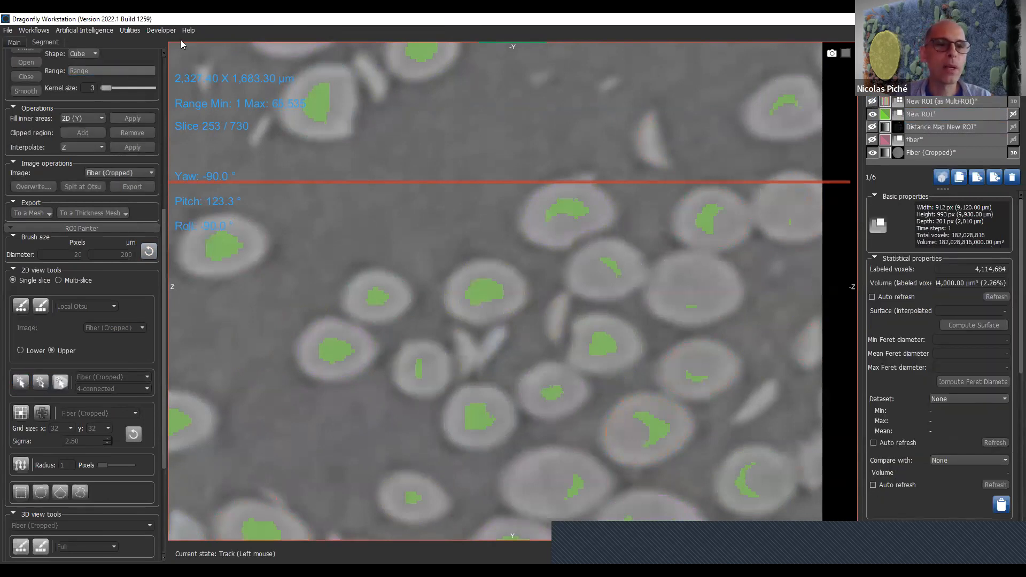
- Clear all labeled voxels from New ROI and bring the ROI Painter's 2D tools into view
{"action": "scroll", "coordinate": [164, 224], "scroll_direction": "up", "scroll_amount": 5}
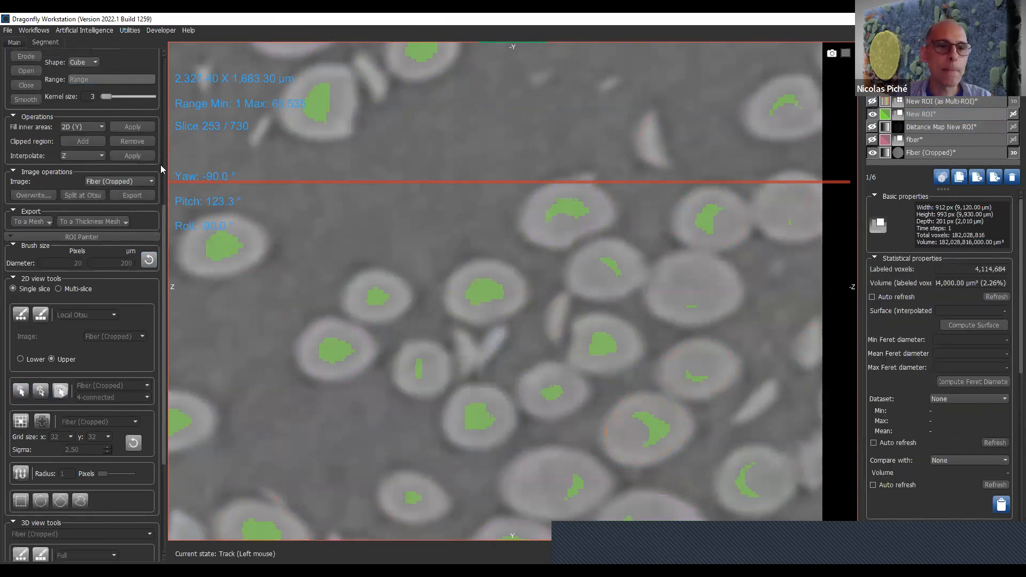
{"action": "left_click", "coordinate": [58, 74]}
{"action": "left_click_drag", "start_coordinate": [164, 105], "coordinate": [168, 368]}
{"action": "left_click", "coordinate": [917, 140]}
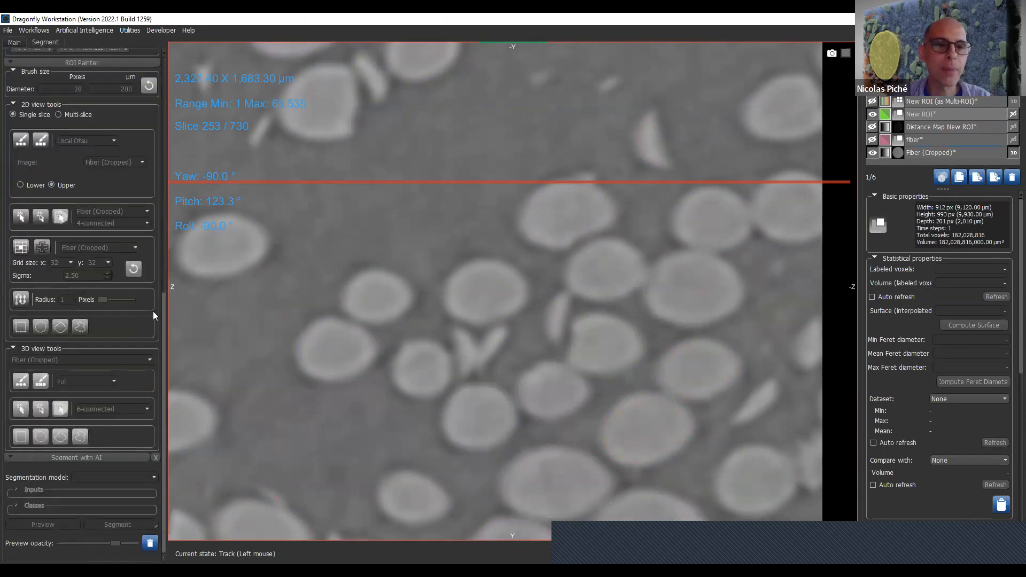
- Enable the defined intensity range on Fiber (Cropped) as the limit for editing New ROI
{"action": "left_click_drag", "start_coordinate": [164, 328], "coordinate": [196, 83]}
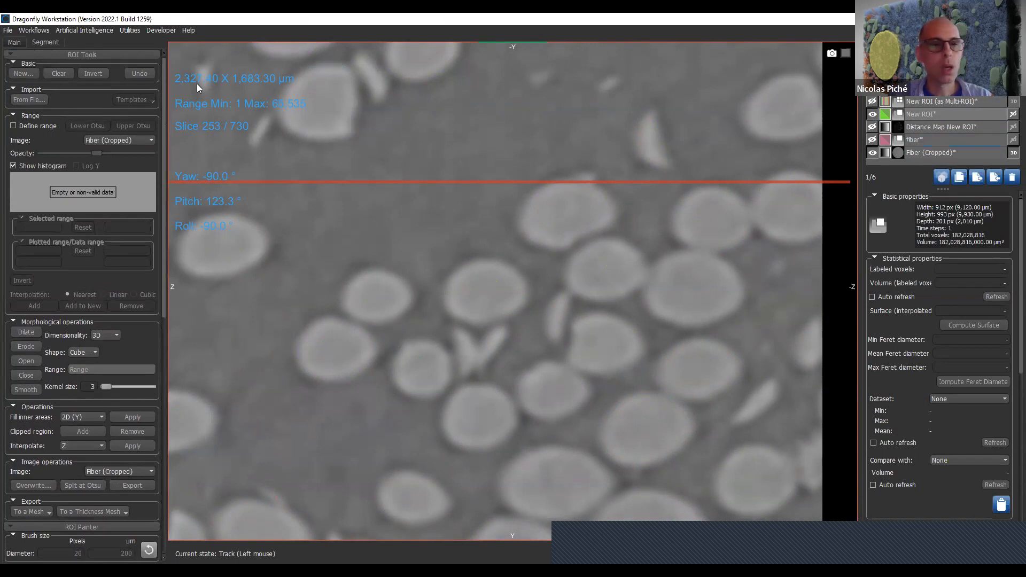
{"action": "left_click", "coordinate": [13, 126]}
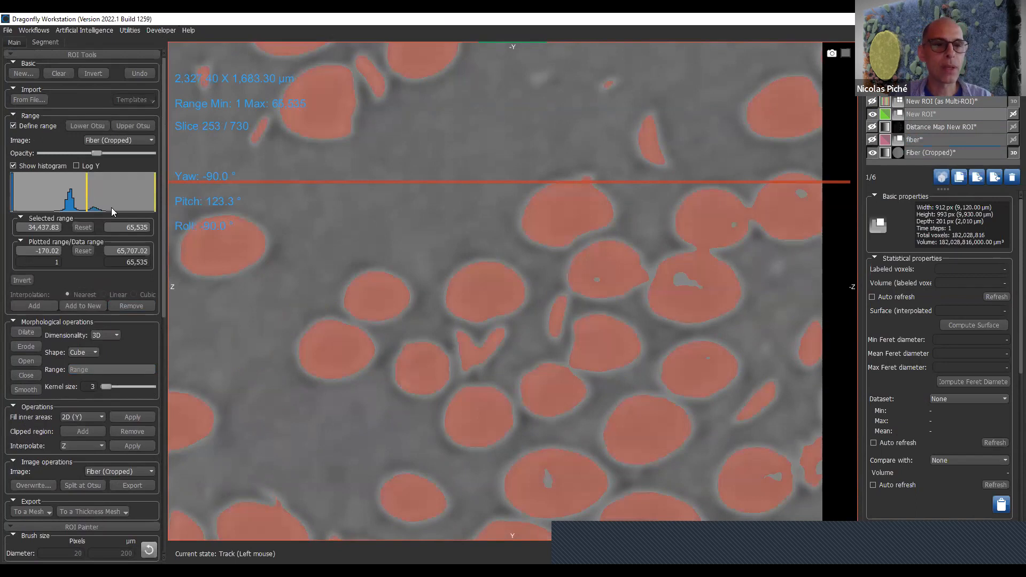
{"action": "left_click", "coordinate": [23, 127]}
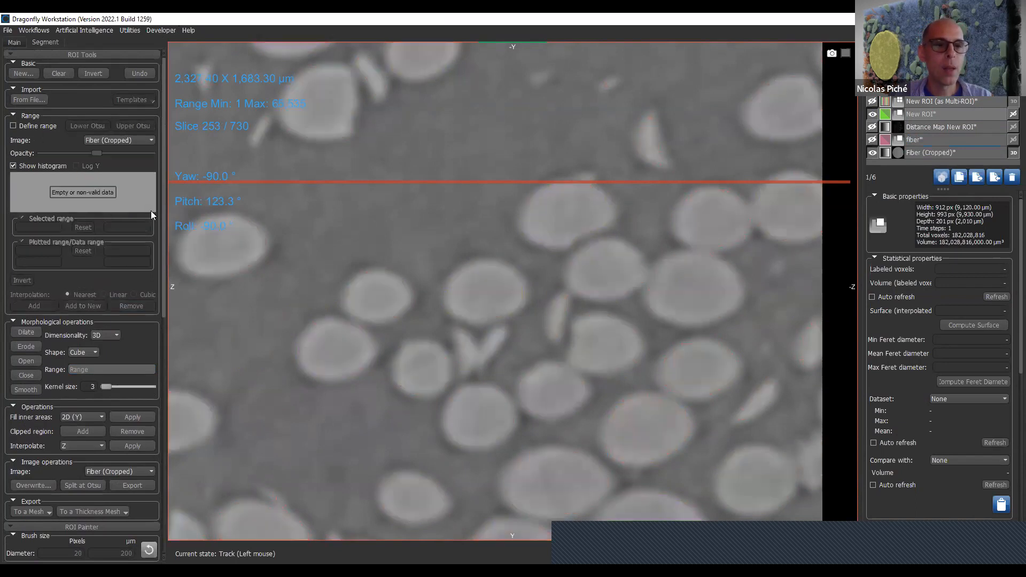
{"action": "left_click", "coordinate": [47, 126]}
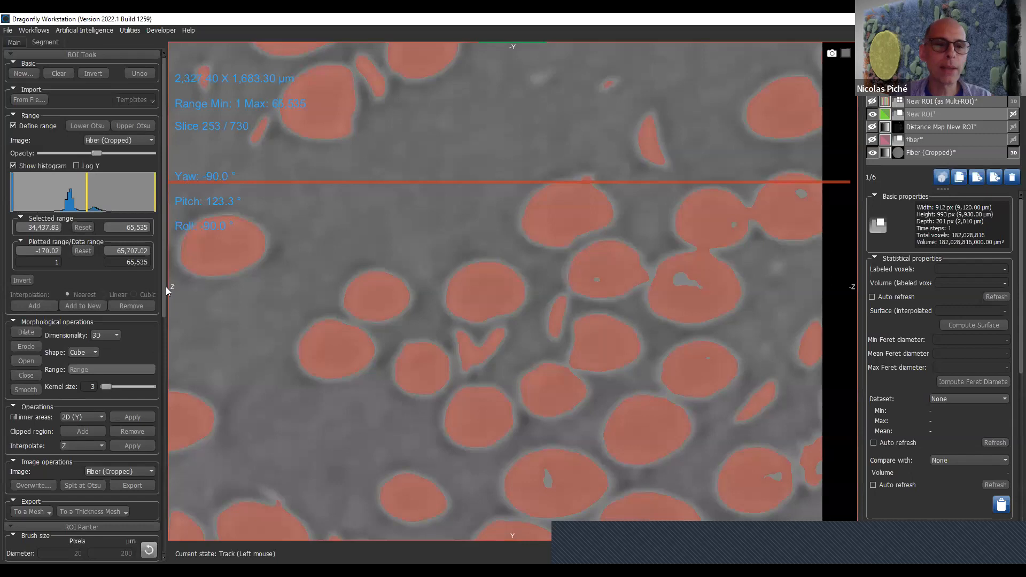
- Activate single-slice Point & click with 4-connected on Fiber (Cropped), add the isolated fiber to New ROI, and browse to slice 256
{"action": "left_click_drag", "start_coordinate": [163, 303], "coordinate": [167, 488]}
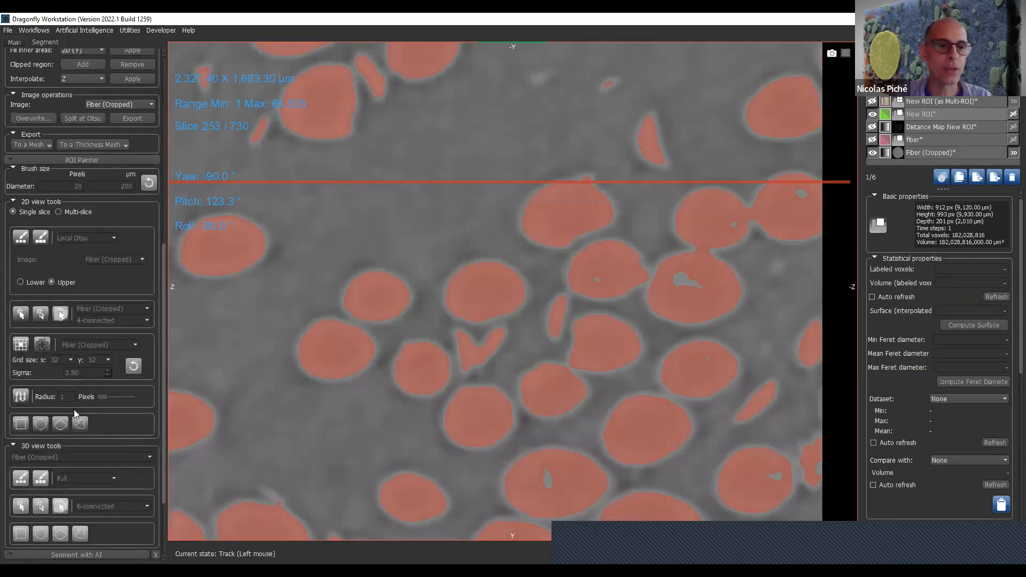
{"action": "left_click", "coordinate": [17, 319]}
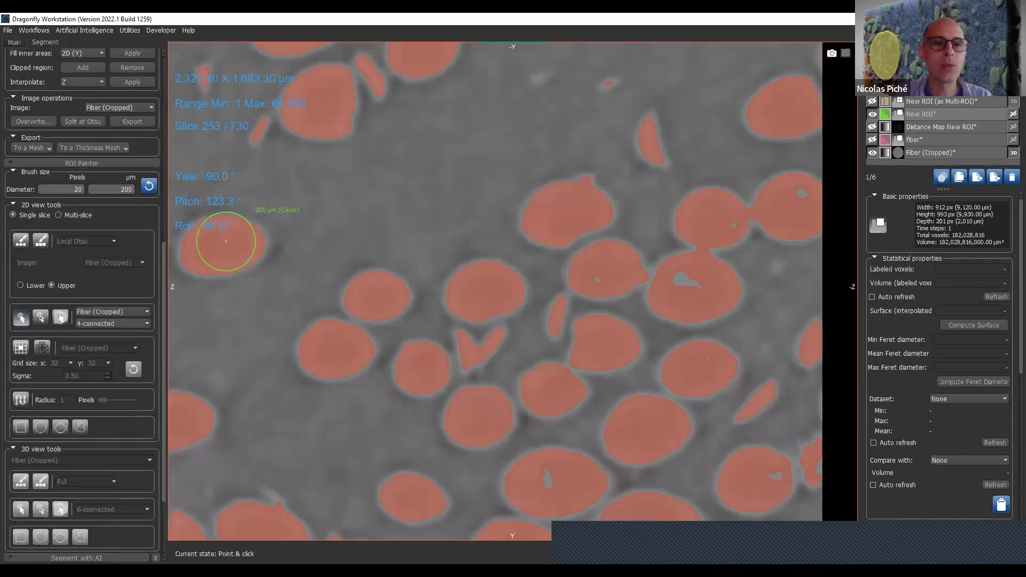
{"action": "left_click", "coordinate": [219, 250], "text": "ctrl"}
{"action": "scroll", "coordinate": [229, 252], "scroll_direction": "up", "scroll_amount": 1}
{"action": "scroll", "coordinate": [229, 253], "scroll_direction": "up", "scroll_amount": 2}
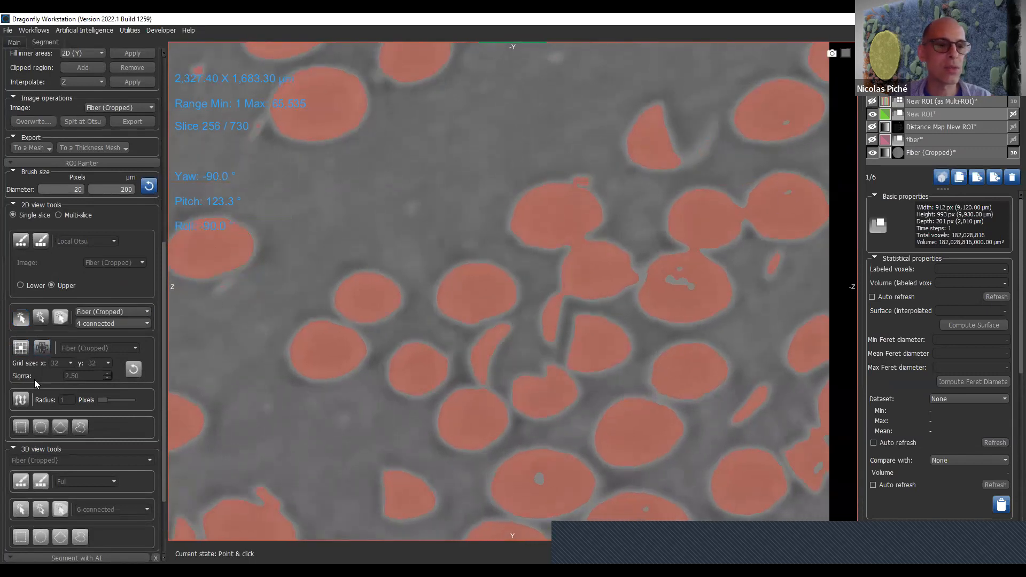
- Switch the 2D tools to multi-slice, add the isolated fiber to New ROI with 6-connected Point & click, and inspect it on neighboring slices
{"action": "left_click", "coordinate": [58, 214]}
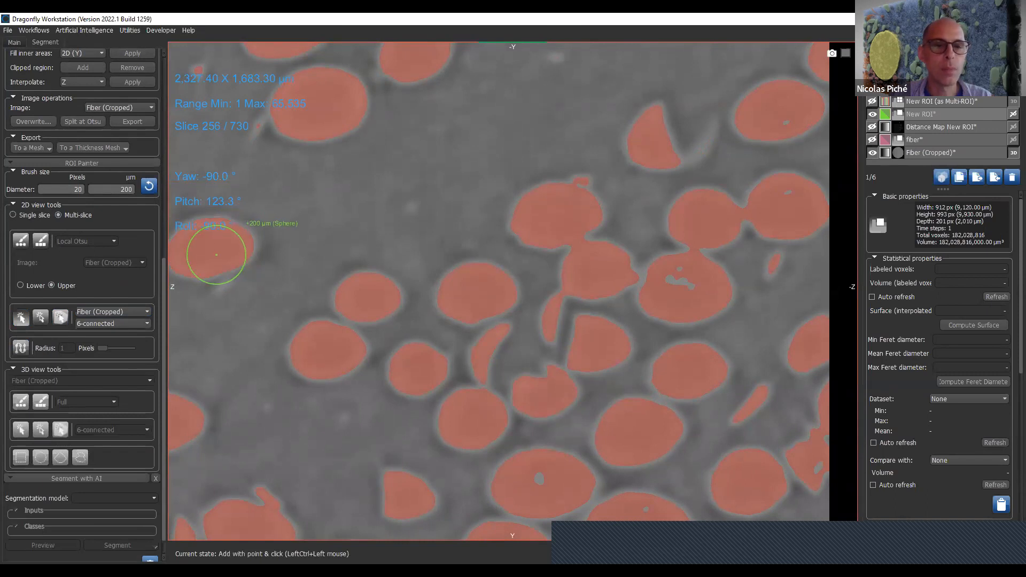
{"action": "left_click", "coordinate": [217, 254], "text": "ctrl"}
{"action": "scroll", "coordinate": [689, 388], "scroll_direction": "up", "scroll_amount": 1, "text": "ctrl"}
{"action": "scroll", "coordinate": [690, 388], "scroll_direction": "up", "scroll_amount": 1}
{"action": "scroll", "coordinate": [339, 235], "scroll_direction": "up", "scroll_amount": 4}
{"action": "scroll", "coordinate": [339, 238], "scroll_direction": "down", "scroll_amount": 7}
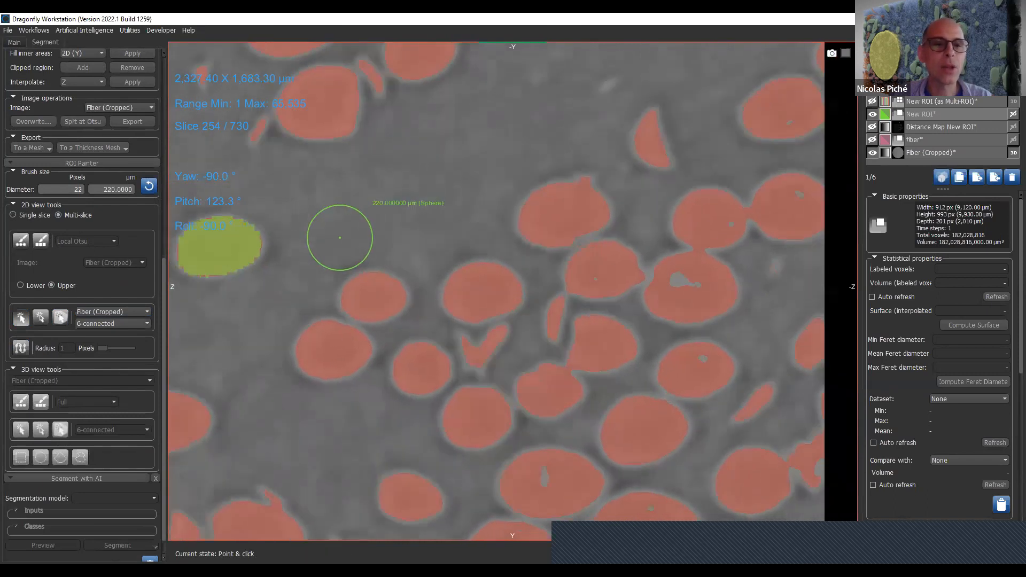
{"action": "scroll", "coordinate": [340, 238], "scroll_direction": "down", "scroll_amount": 13}
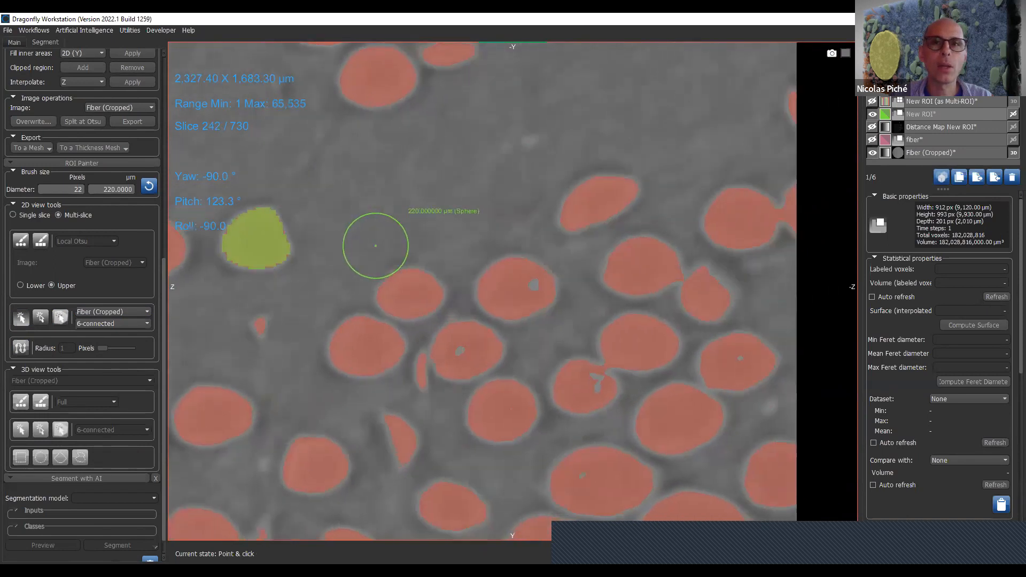
{"action": "scroll", "coordinate": [376, 245], "scroll_direction": "up", "scroll_amount": 8}
- Add the upper partial fiber and its connected neighbors to New ROI with multi-slice Point & click, then remove that whole connected region
{"action": "key", "text": "ctrl"}
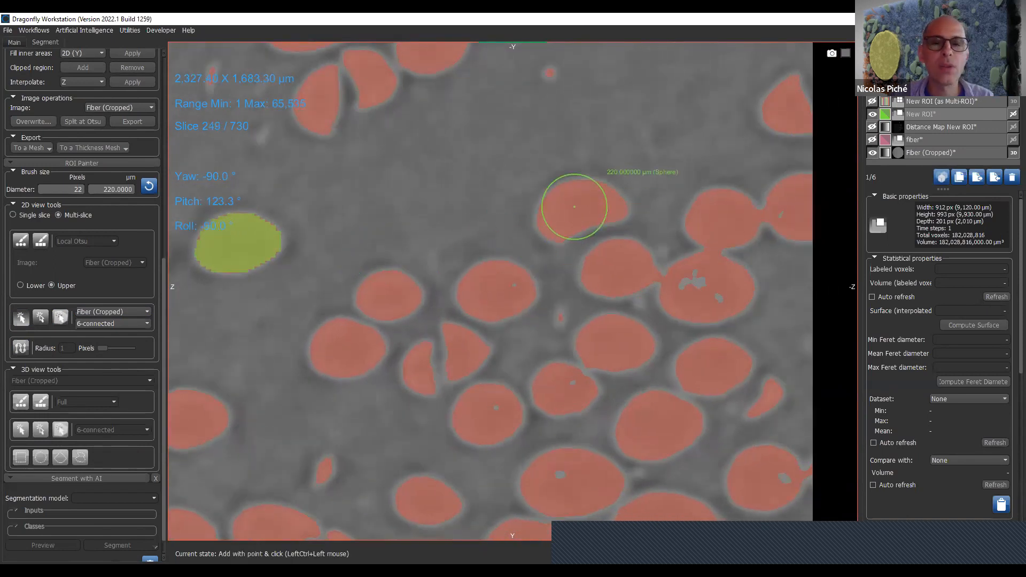
{"action": "left_click", "coordinate": [574, 207], "text": "ctrl"}
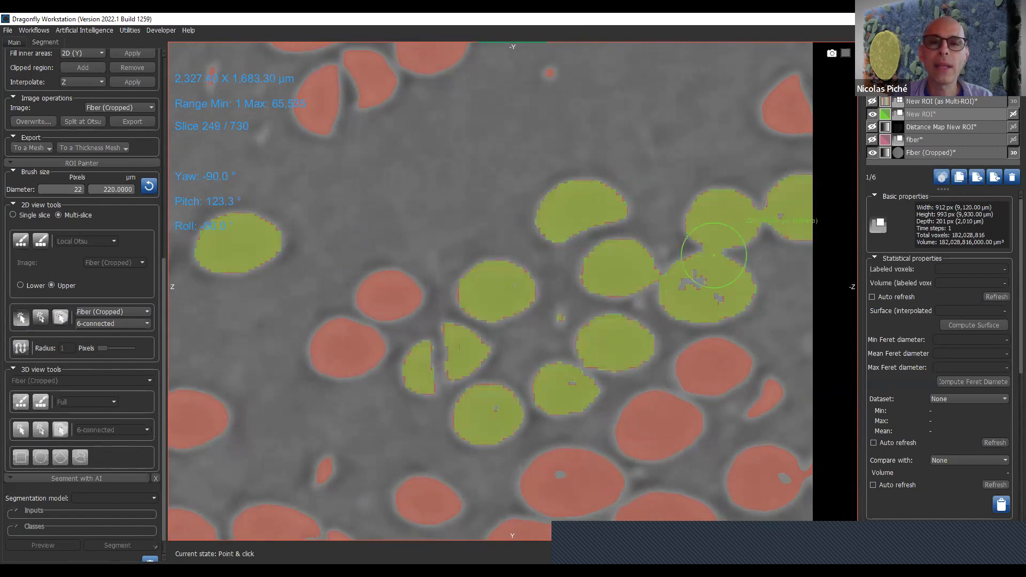
{"action": "scroll", "coordinate": [596, 288], "scroll_direction": "down", "scroll_amount": 7}
{"action": "scroll", "coordinate": [591, 300], "scroll_direction": "up", "scroll_amount": 9}
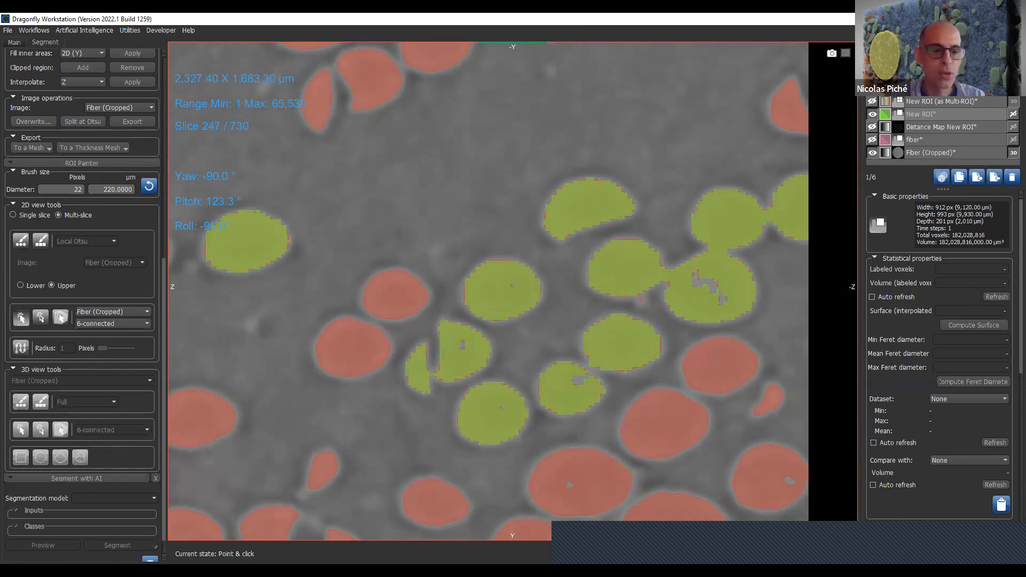
{"action": "key", "text": "shift"}
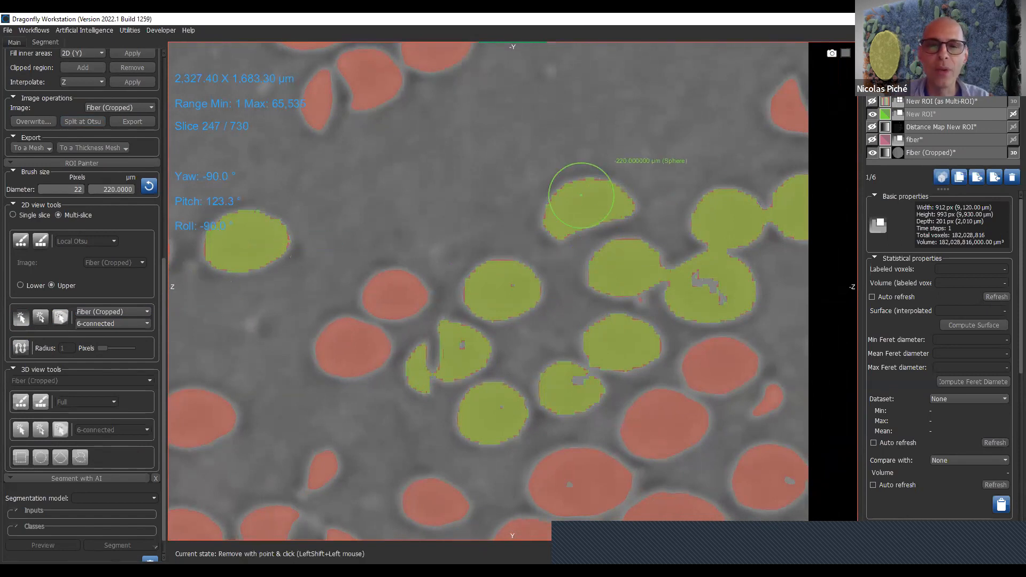
{"action": "left_click", "coordinate": [581, 195], "text": "shift"}
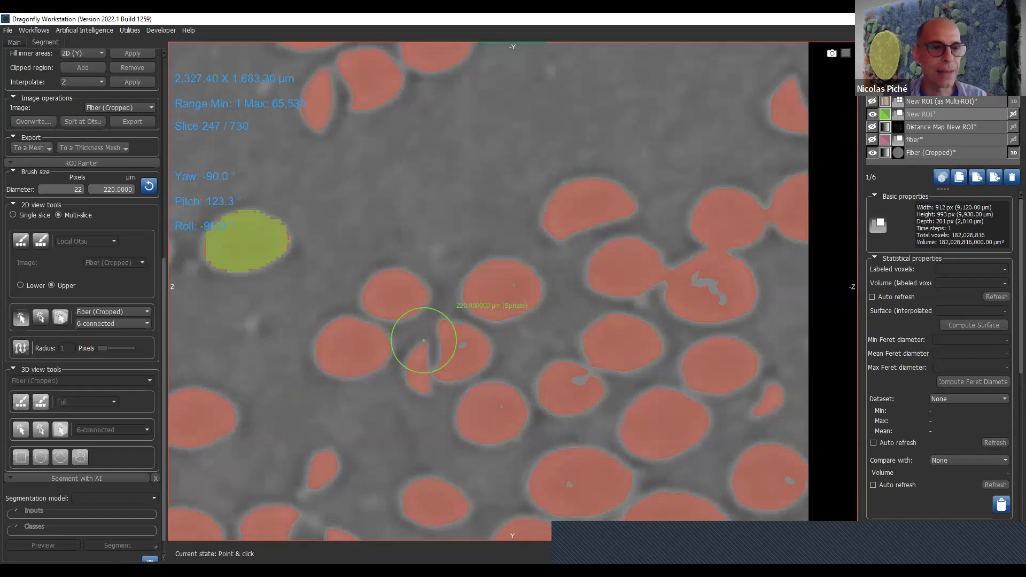
- Activate the multi-slice Point & click outline tool and add the outlines of the two touching fibers nearest the labeled fiber to New ROI
{"action": "left_click", "coordinate": [120, 313]}
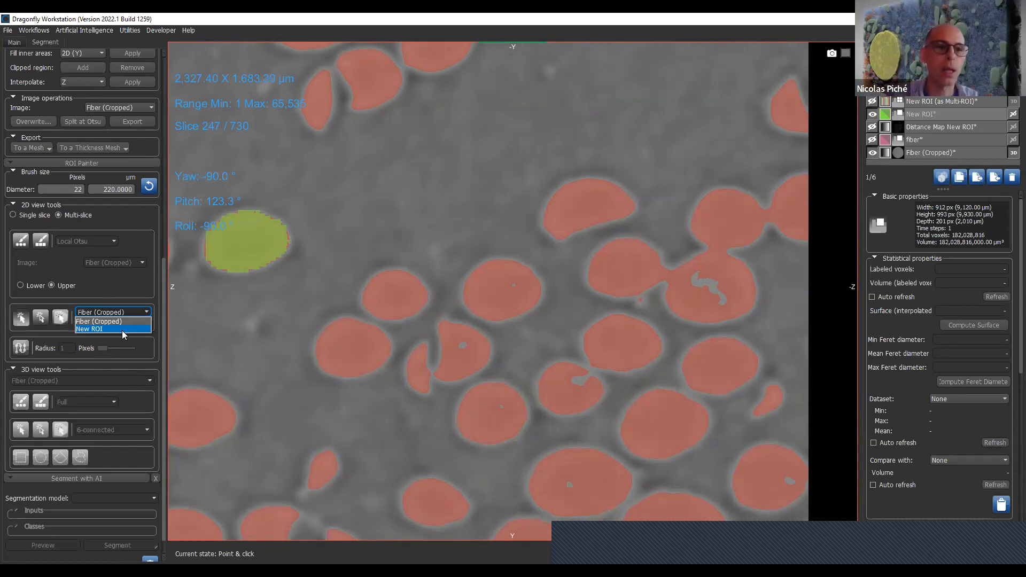
{"action": "left_click", "coordinate": [20, 348]}
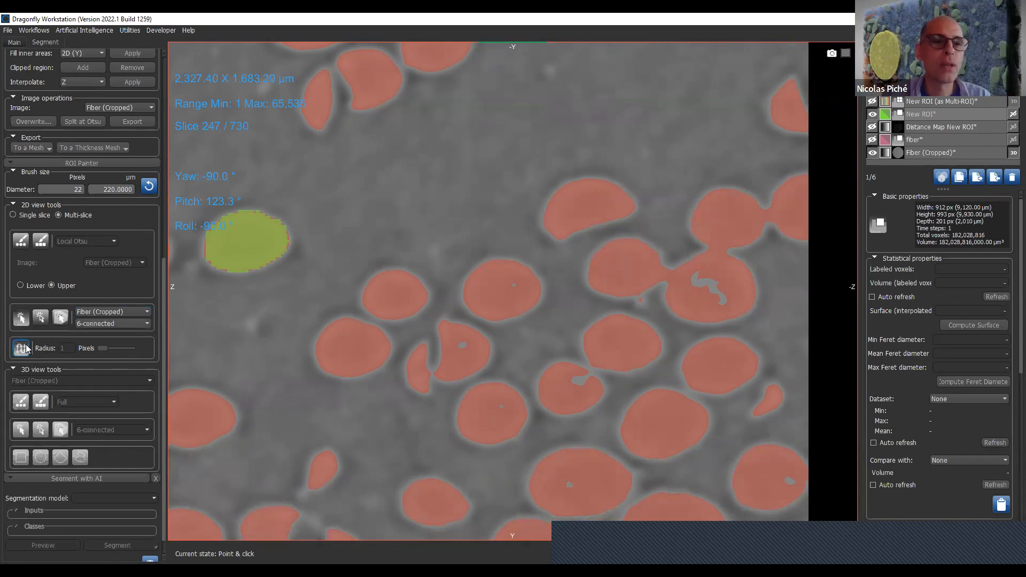
{"action": "left_click", "coordinate": [41, 318]}
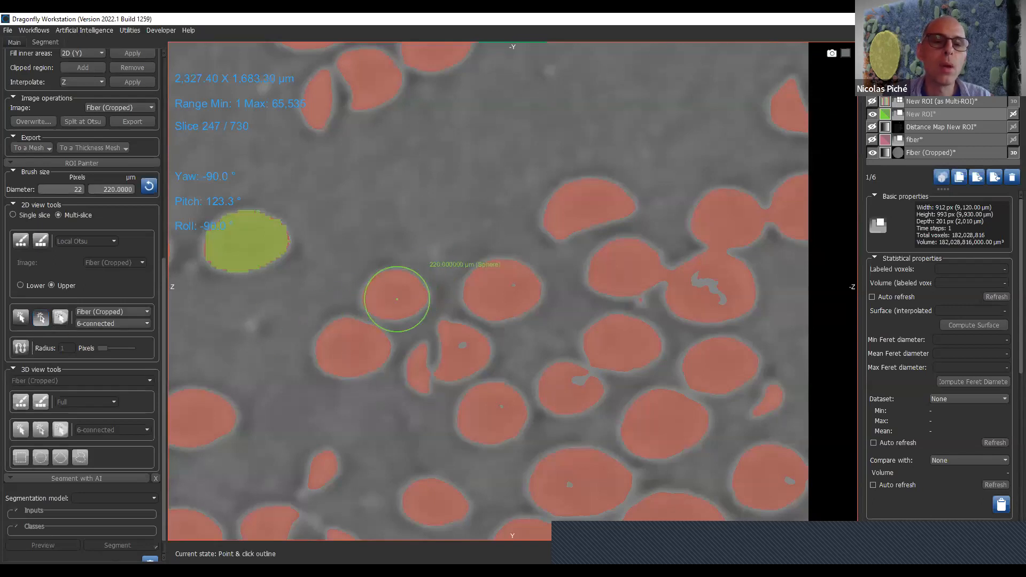
{"action": "scroll", "coordinate": [397, 299], "scroll_direction": "down", "scroll_amount": 1}
{"action": "scroll", "coordinate": [396, 300], "scroll_direction": "down", "scroll_amount": 4, "text": "ctrl"}
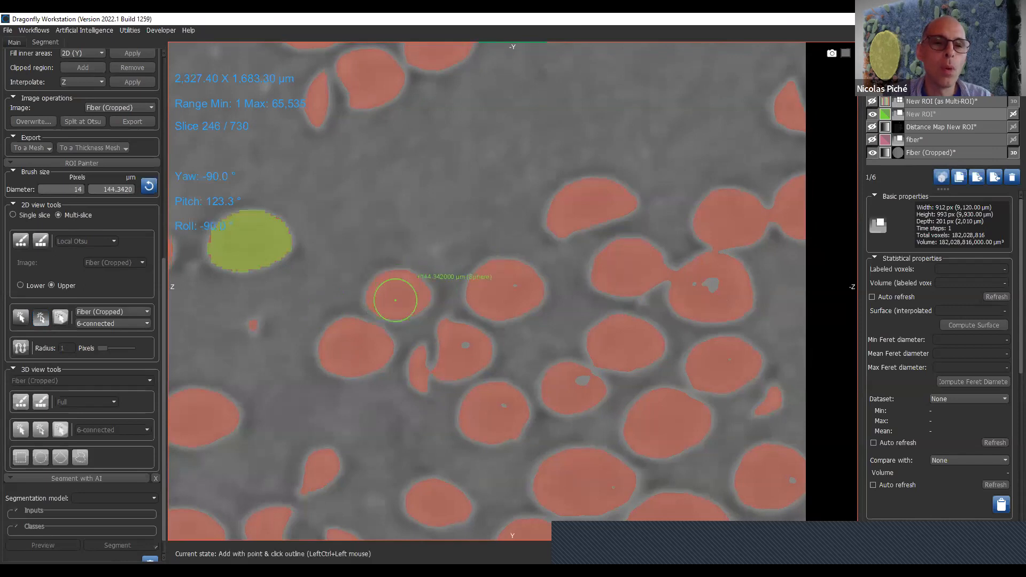
{"action": "left_click", "coordinate": [395, 300], "text": "ctrl"}
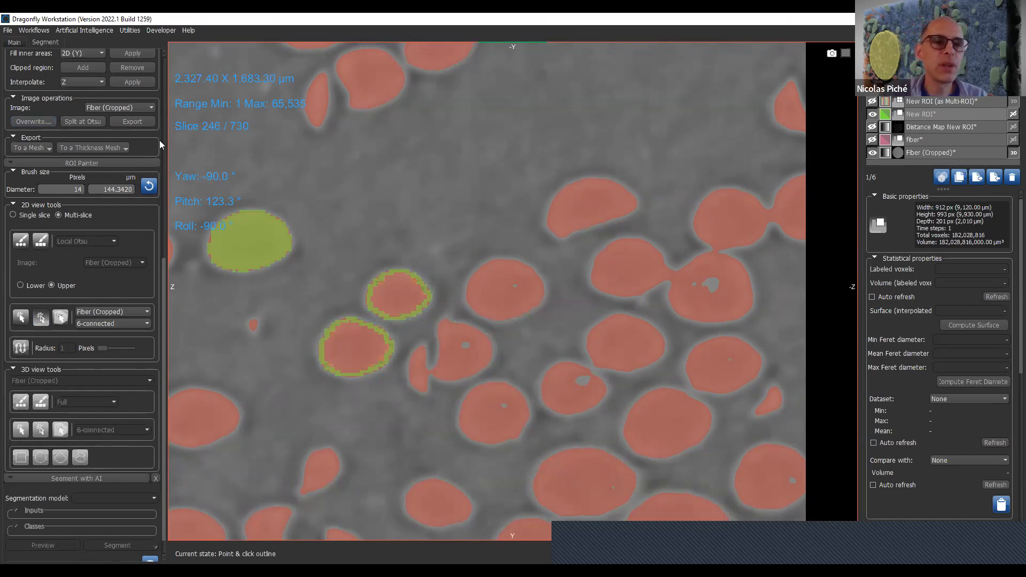
- Create another region of interest using the geometry of New ROI
{"action": "left_click_drag", "start_coordinate": [164, 292], "coordinate": [164, 257]}
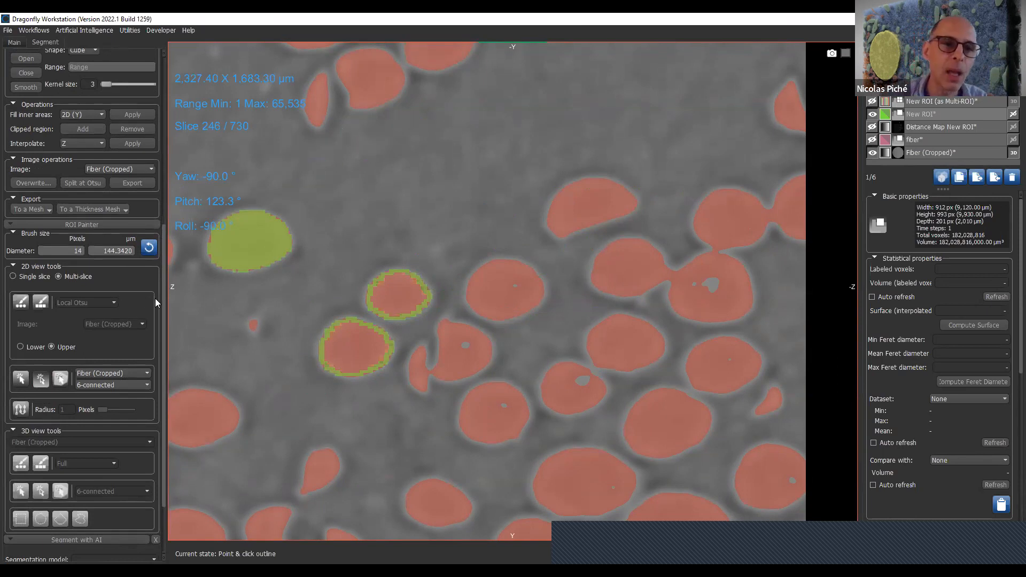
{"action": "left_click_drag", "start_coordinate": [164, 310], "coordinate": [109, 50]}
{"action": "left_click", "coordinate": [13, 75]}
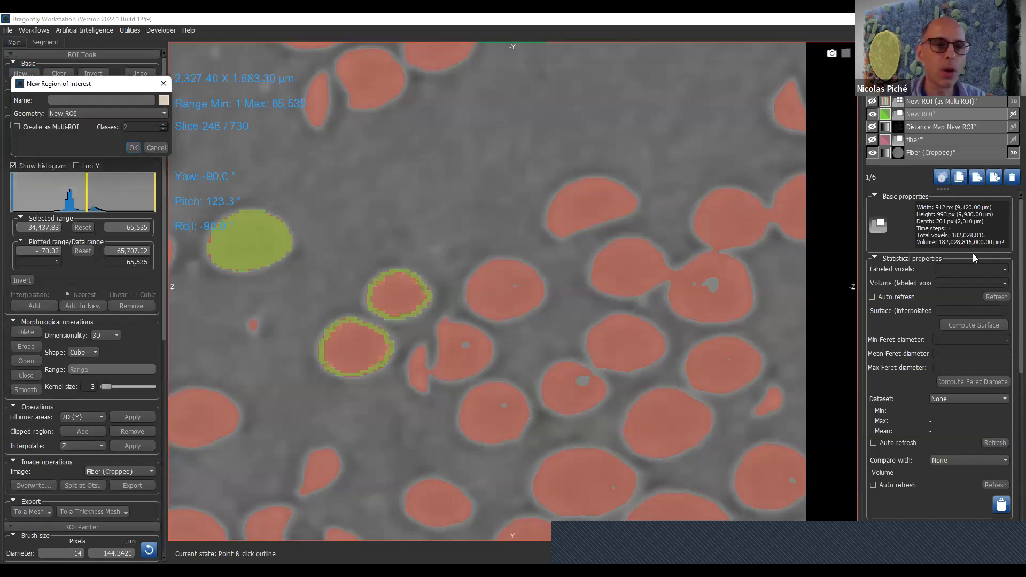
{"action": "left_click", "coordinate": [133, 147]}
- Turn off the defined range to remove the intensity limit from the view
{"action": "left_click", "coordinate": [32, 116]}
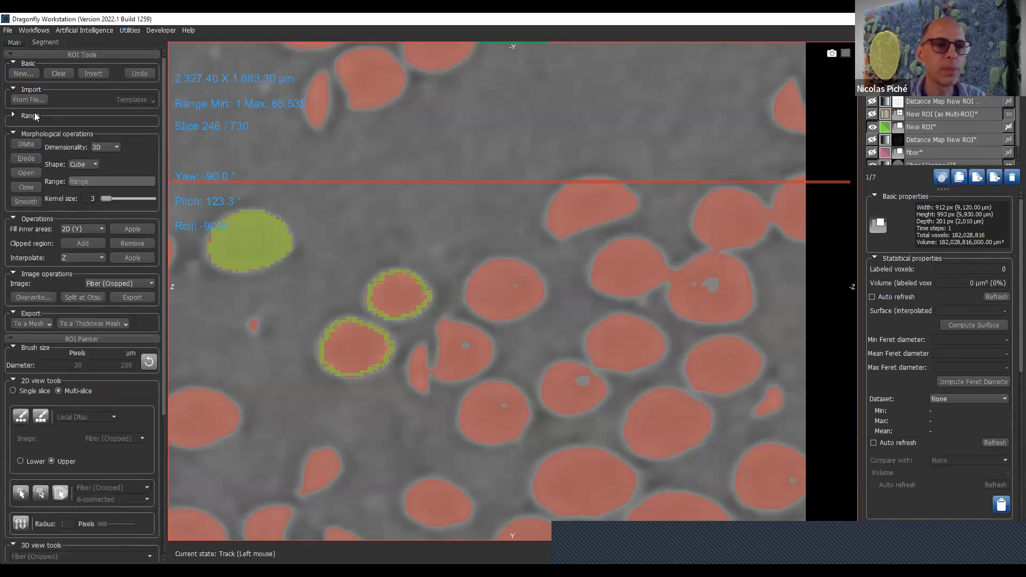
{"action": "left_click", "coordinate": [35, 117]}
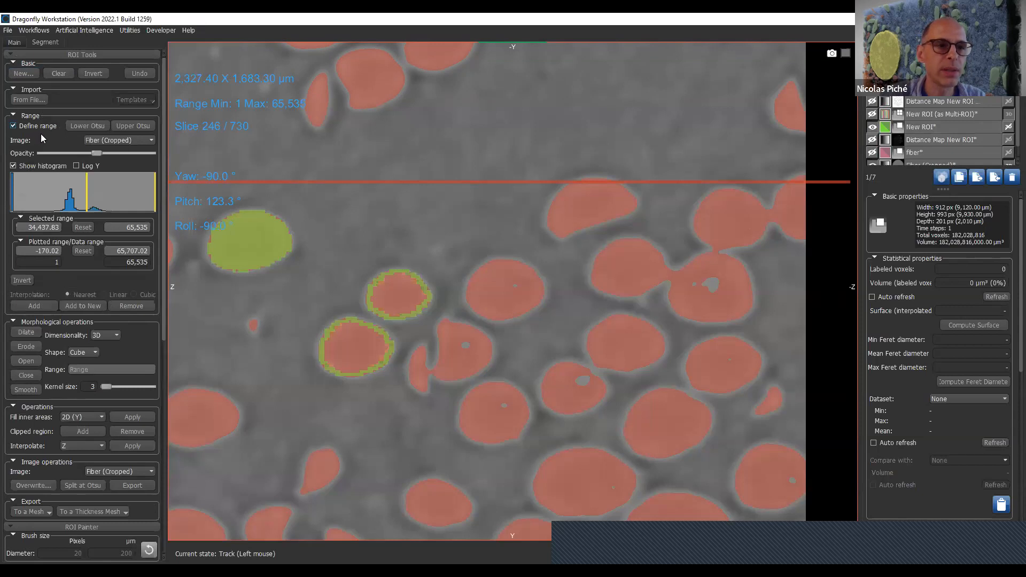
{"action": "left_click", "coordinate": [42, 124]}
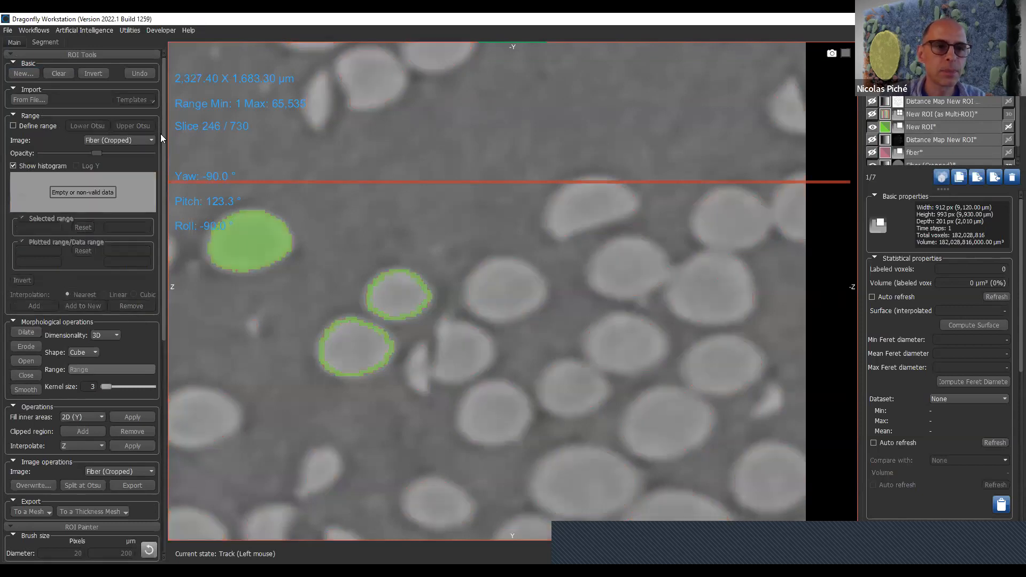
- Set the display color of the newly created ROI to red (#ff0000)
{"action": "left_click_drag", "start_coordinate": [164, 178], "coordinate": [175, 261]}
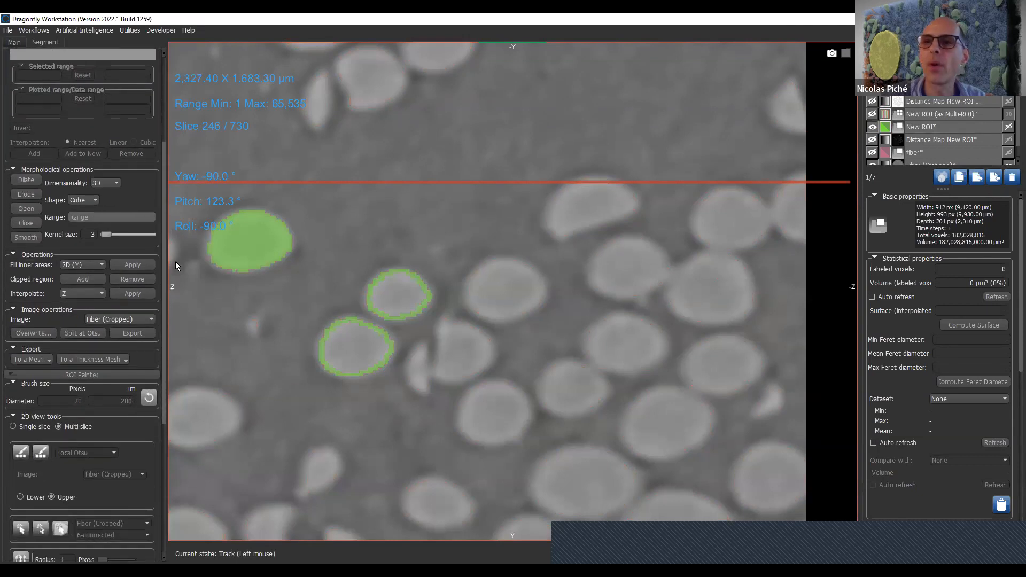
{"action": "left_click", "coordinate": [884, 88]}
{"action": "left_click", "coordinate": [402, 245]}
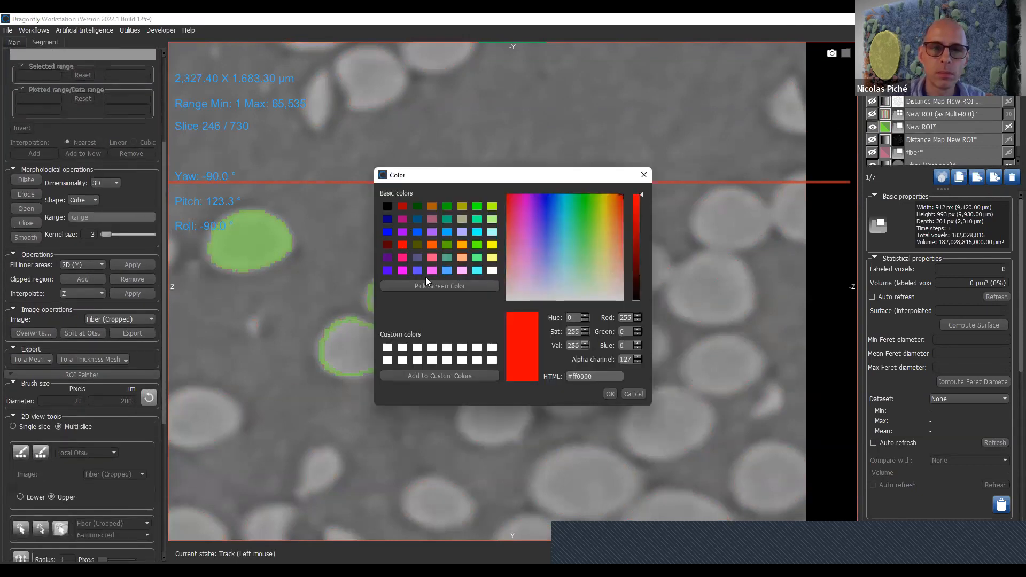
{"action": "left_click", "coordinate": [610, 394]}
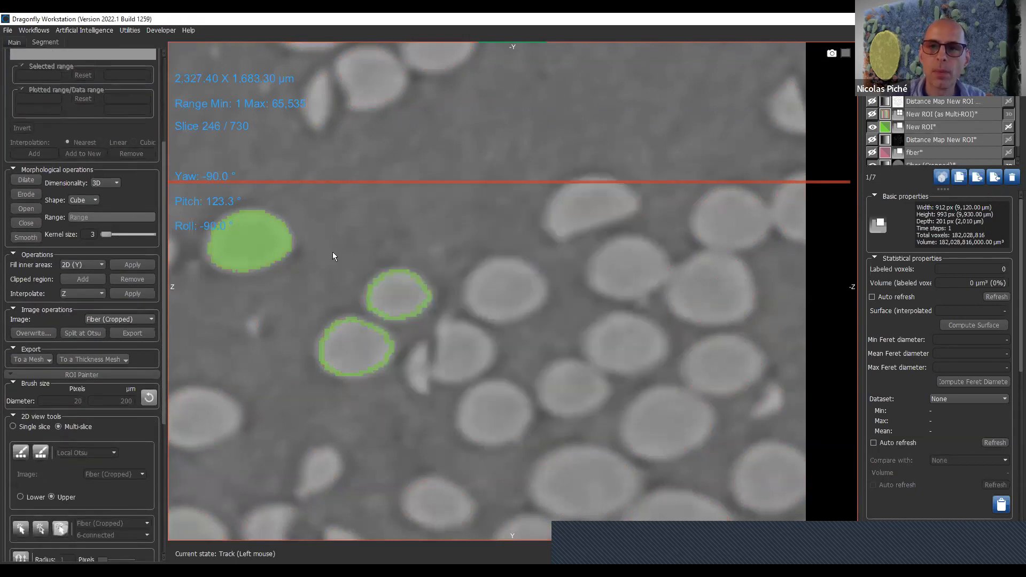
- Paint a vertical patch beside the filled green fiber in the red ROI with the multi-slice circular Local Otsu brush
{"action": "left_click", "coordinate": [22, 454]}
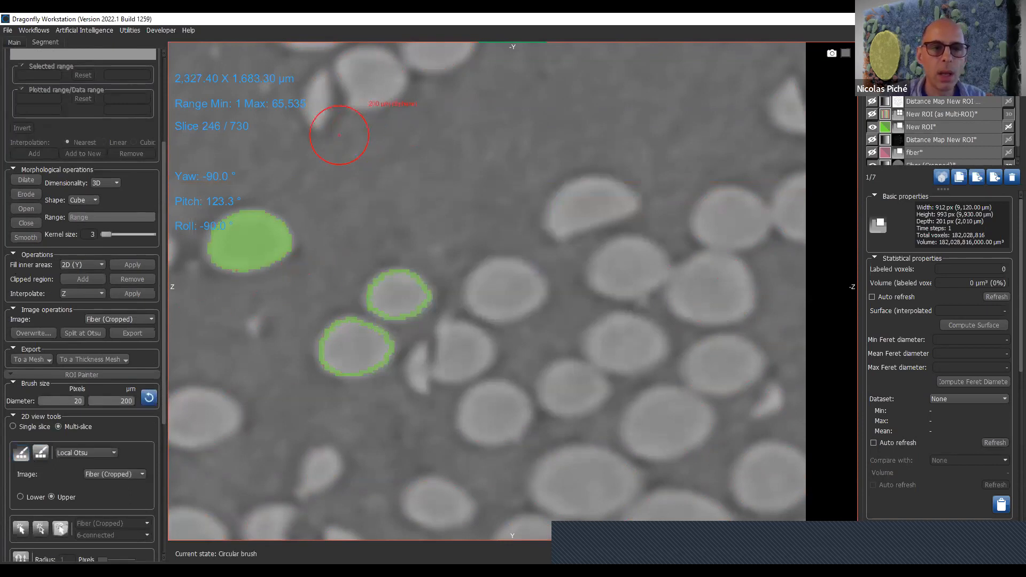
{"action": "left_click_drag", "start_coordinate": [314, 170], "coordinate": [335, 260], "text": "ctrl"}
{"action": "left_click_drag", "start_coordinate": [323, 190], "coordinate": [321, 260], "text": "ctrl"}
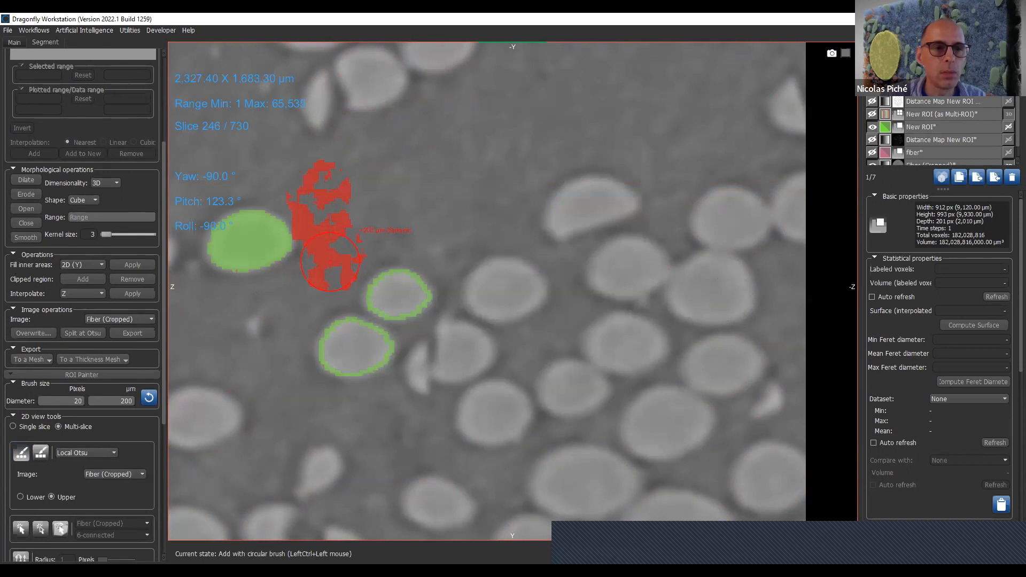
- Set the circular brush to Full and paint broadly over the two outlined fibers in the red ROI
{"action": "left_click", "coordinate": [84, 455]}
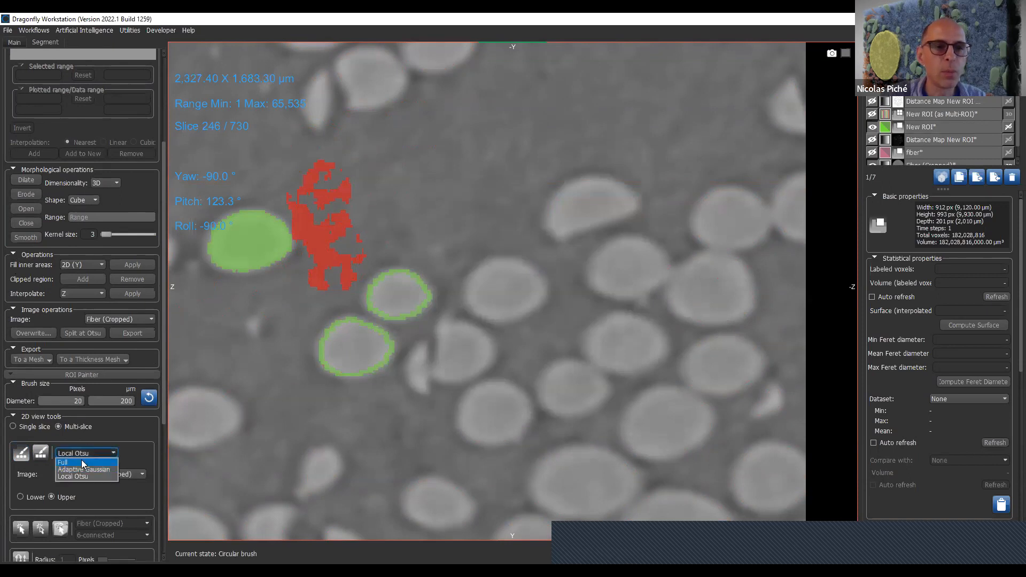
{"action": "left_click", "coordinate": [81, 459]}
{"action": "mouse_move", "coordinate": [358, 359]}
{"action": "left_mouse_down", "text": "ctrl"}
{"action": "mouse_move", "coordinate": [346, 355]}
{"action": "mouse_move", "coordinate": [342, 235]}
{"action": "mouse_move", "coordinate": [417, 374]}
{"action": "left_mouse_up", "text": "ctrl"}
- Select New ROI together with the red ROI and examine the destination choices for Boolean operations
{"action": "left_click", "coordinate": [952, 127], "text": "ctrl"}
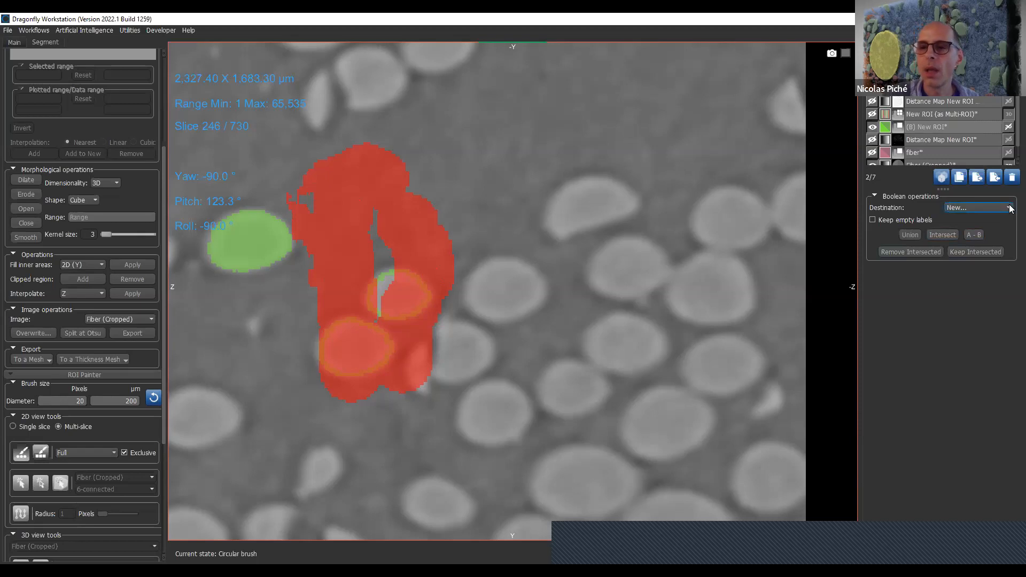
{"action": "left_click", "coordinate": [982, 208]}
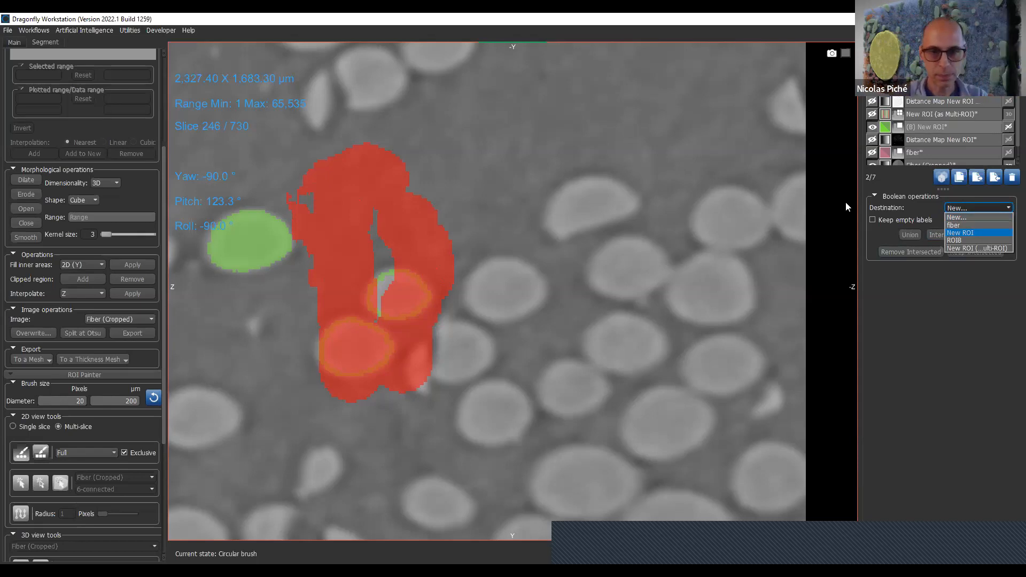
- Hide both ROIs, bring the ROI Painter's 3D tools into view, and show only New ROI again
{"action": "left_click", "coordinate": [872, 127]}
{"action": "left_click", "coordinate": [872, 88]}
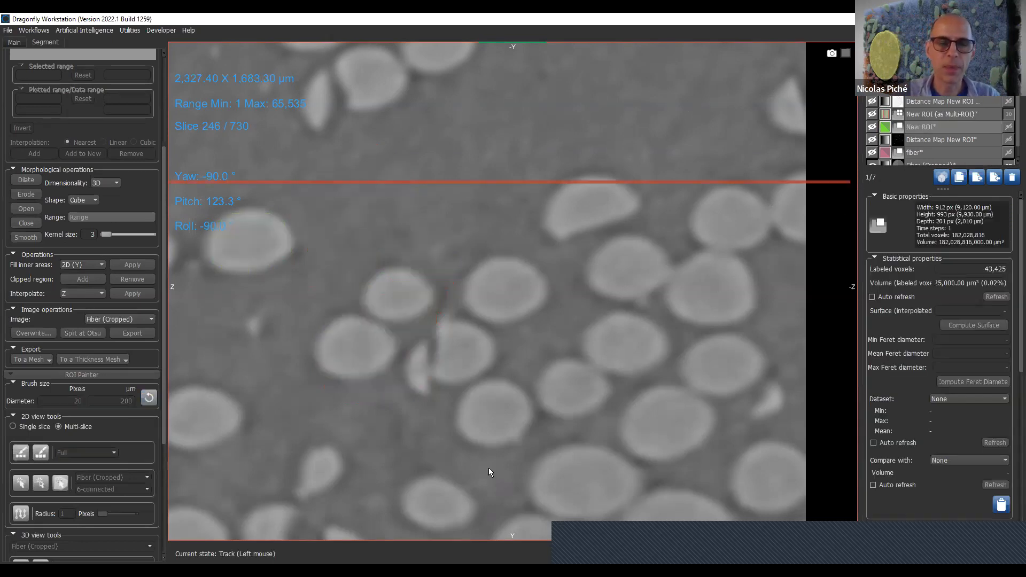
{"action": "left_click_drag", "start_coordinate": [164, 451], "coordinate": [178, 553]}
{"action": "left_click", "coordinate": [872, 127]}
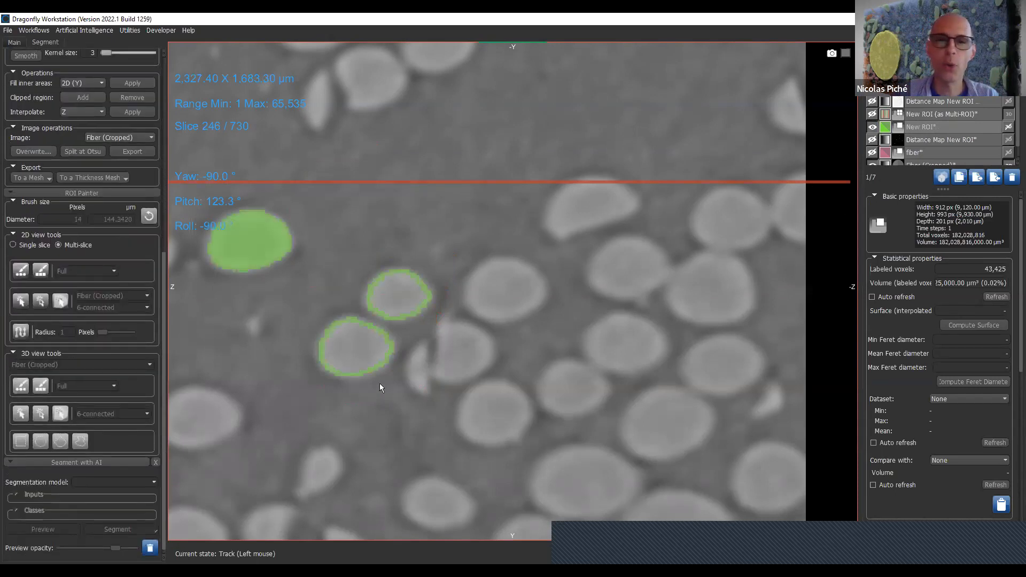
- Switch the ROI Painter's 2D tools to single-slice mode and activate the smart grid on slice 231 for New ROI
{"action": "scroll", "coordinate": [382, 383], "scroll_direction": "up", "scroll_amount": 15}
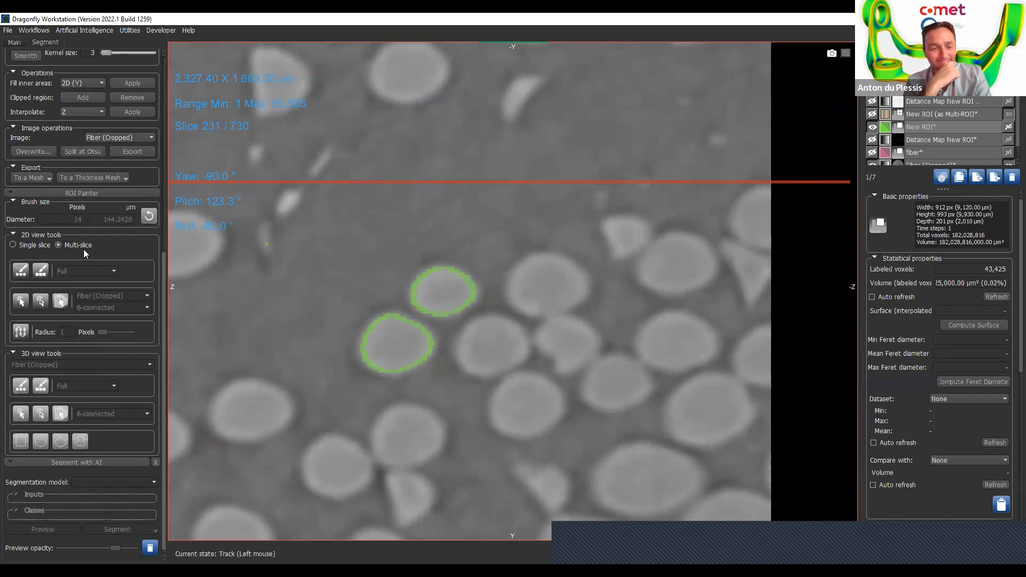
{"action": "left_click", "coordinate": [32, 247]}
{"action": "left_click", "coordinate": [26, 272]}
{"action": "left_click", "coordinate": [21, 332]}
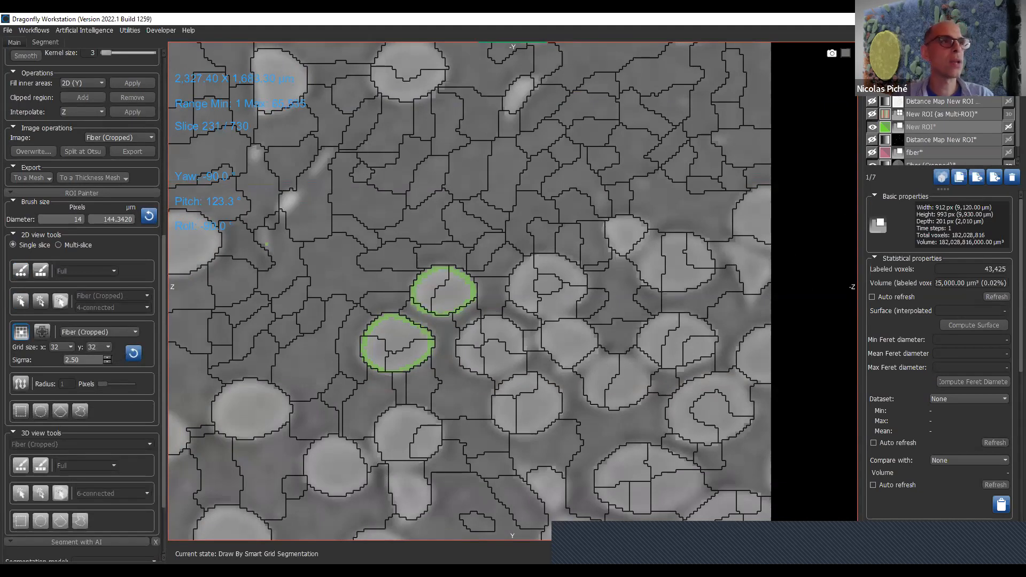
- Reduce the brush diameter to 6 pixels and add two fibers above the outlined pair to New ROI using smart grid cells
{"action": "right_click_drag", "start_coordinate": [425, 379], "coordinate": [425, 433]}
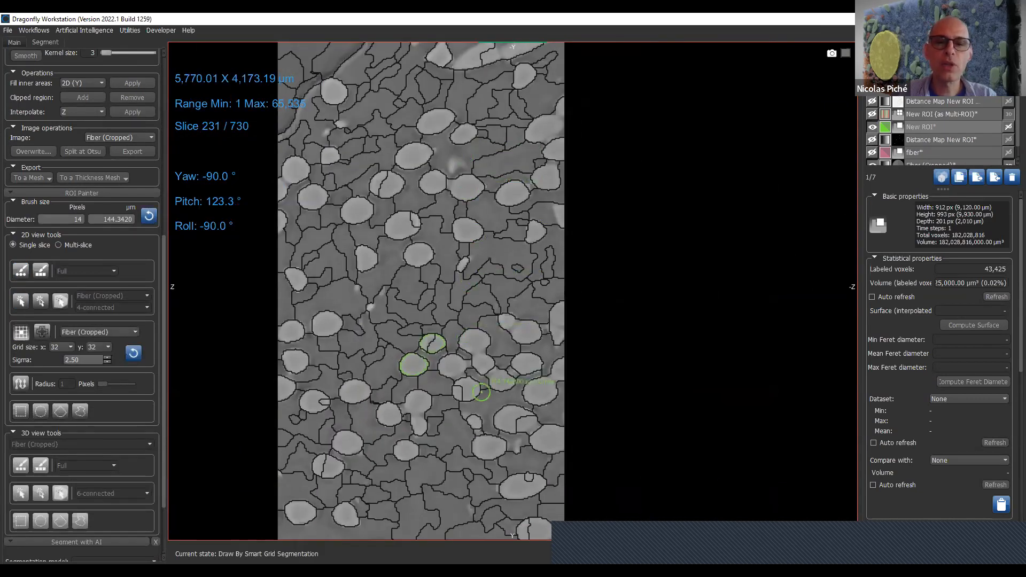
{"action": "scroll", "coordinate": [406, 179], "scroll_direction": "down", "scroll_amount": 8, "text": "ctrl"}
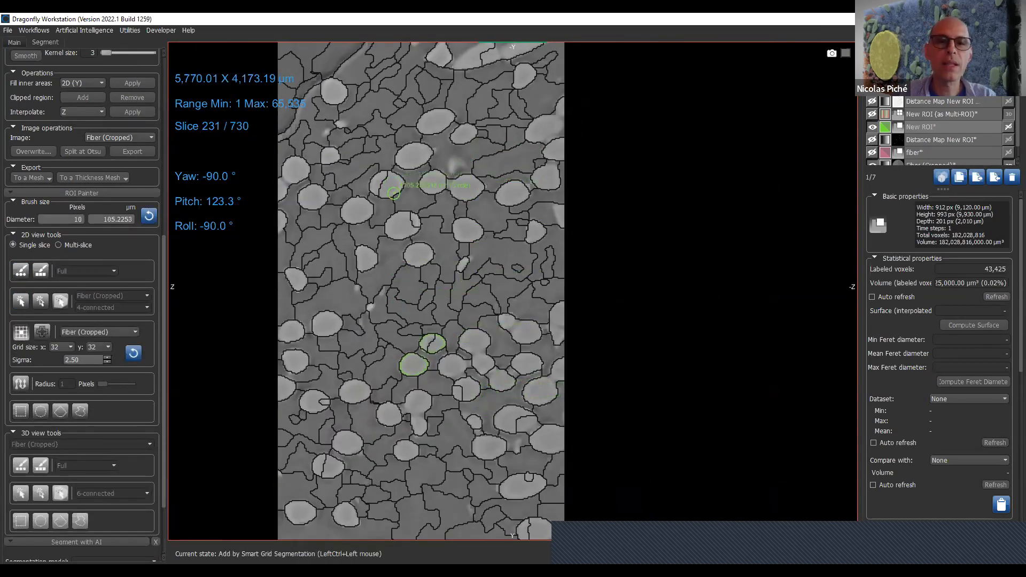
{"action": "left_click", "coordinate": [405, 230], "text": "ctrl"}
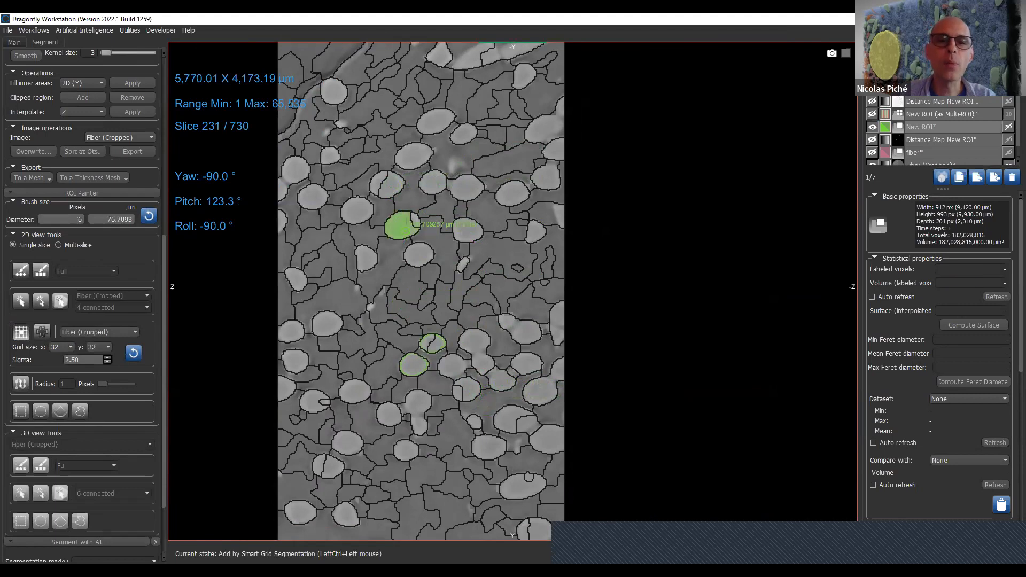
{"action": "left_click", "coordinate": [434, 183], "text": "ctrl"}
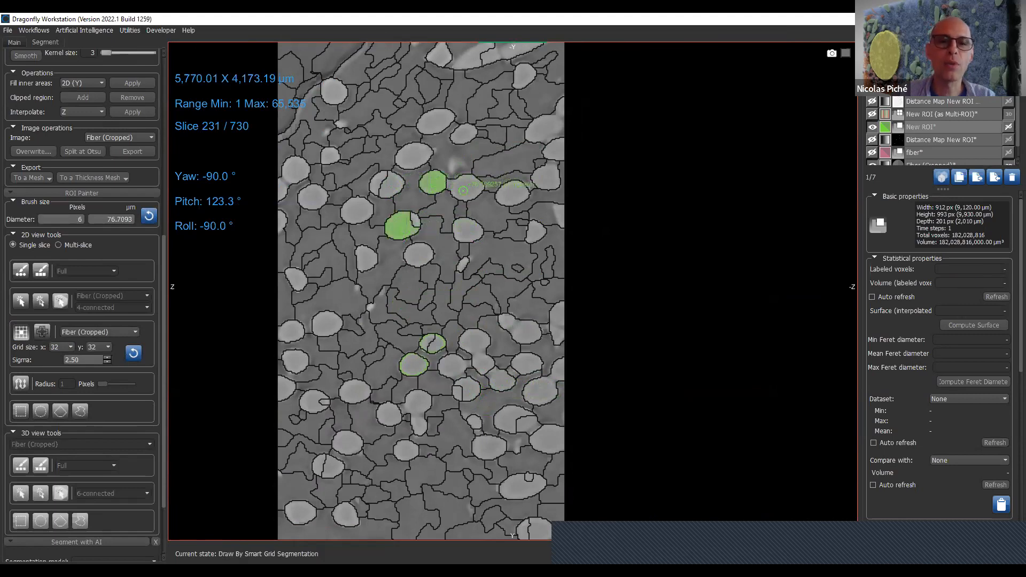
- Change the view to the XY plane and add five neighbouring fibers near the upper centre to New ROI with the smart grid
{"action": "right_click", "coordinate": [463, 192]}
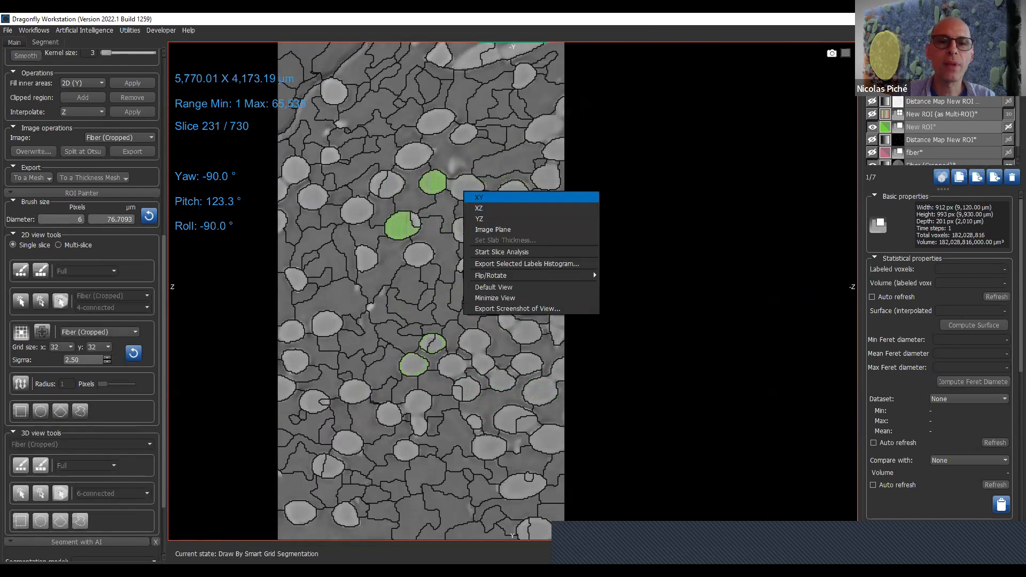
{"action": "left_click", "coordinate": [496, 197]}
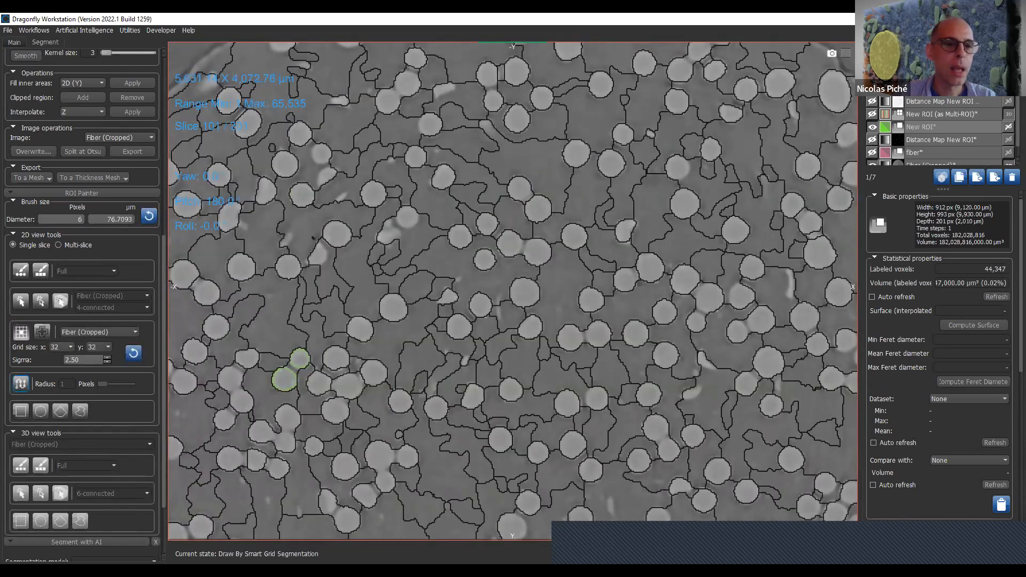
{"action": "left_click", "coordinate": [484, 260], "text": "ctrl"}
{"action": "left_click", "coordinate": [511, 244], "text": "ctrl"}
{"action": "left_click", "coordinate": [537, 251], "text": "ctrl"}
{"action": "left_click", "coordinate": [537, 209], "text": "ctrl"}
{"action": "left_click", "coordinate": [519, 188], "text": "ctrl"}
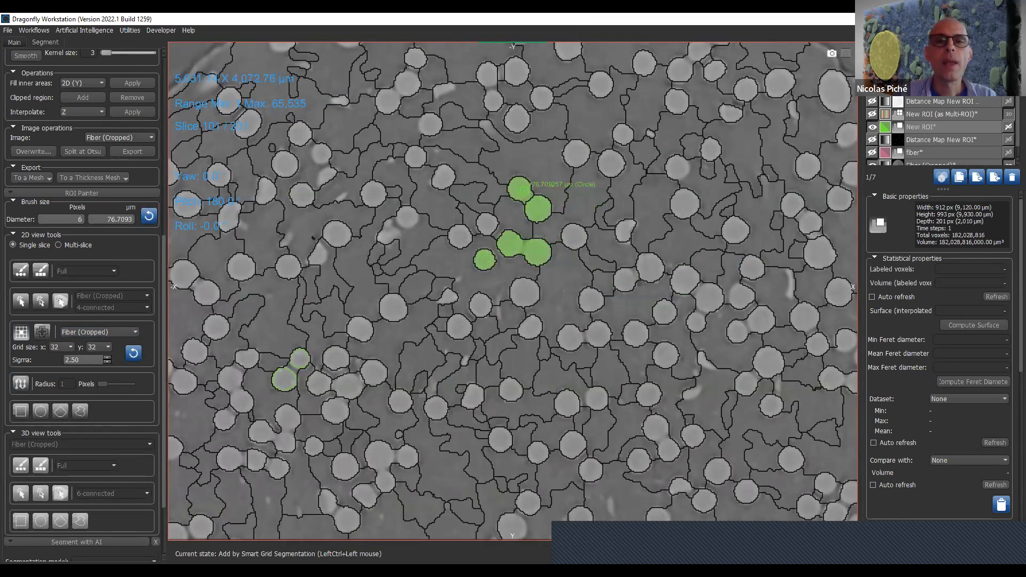
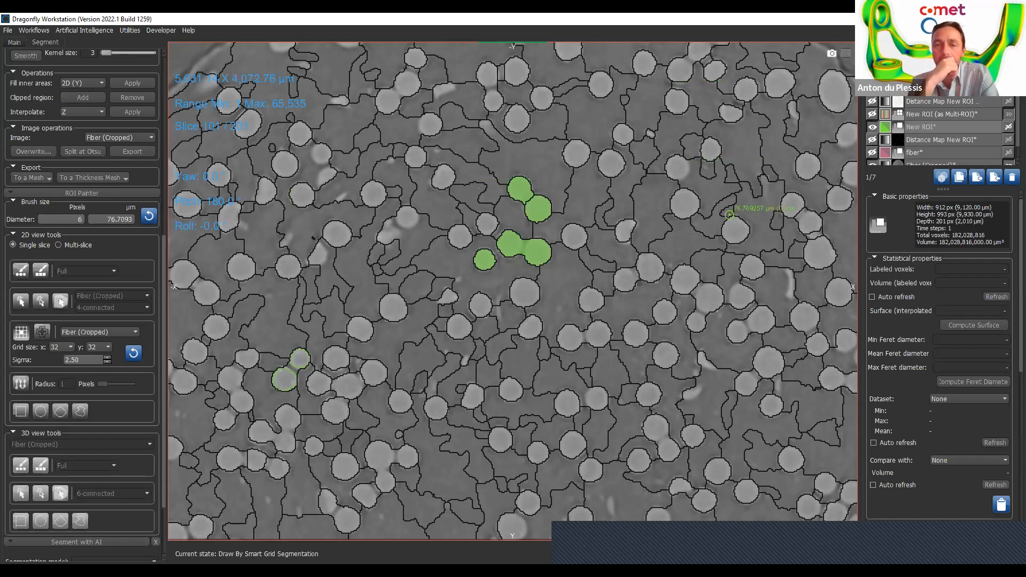
- Select the New ROI (as Multi-ROI) object and show its colored labels in the slice view
{"action": "scroll", "coordinate": [726, 215], "scroll_direction": "down", "scroll_amount": 1}
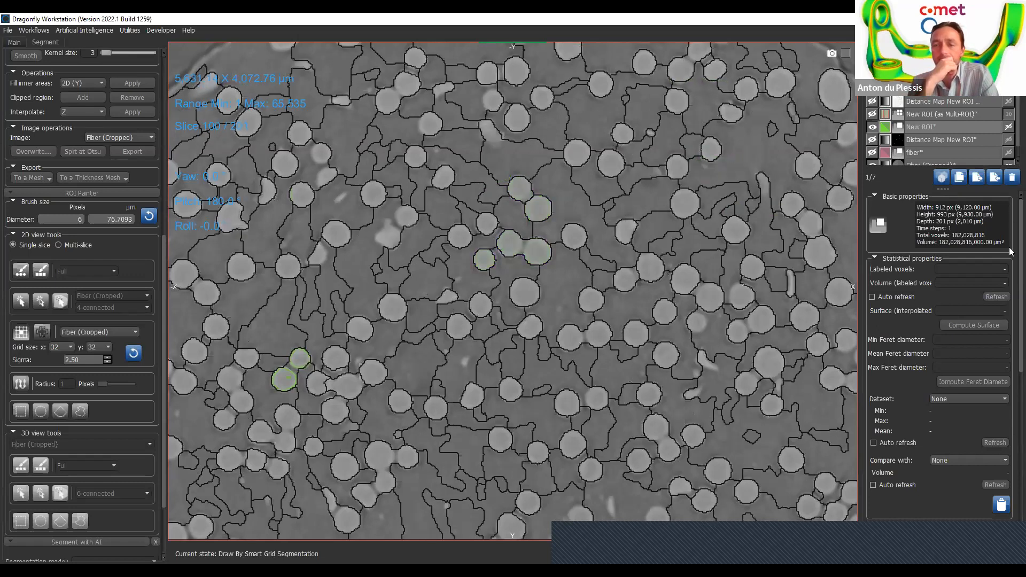
{"action": "left_click", "coordinate": [971, 114]}
{"action": "left_click", "coordinate": [917, 404]}
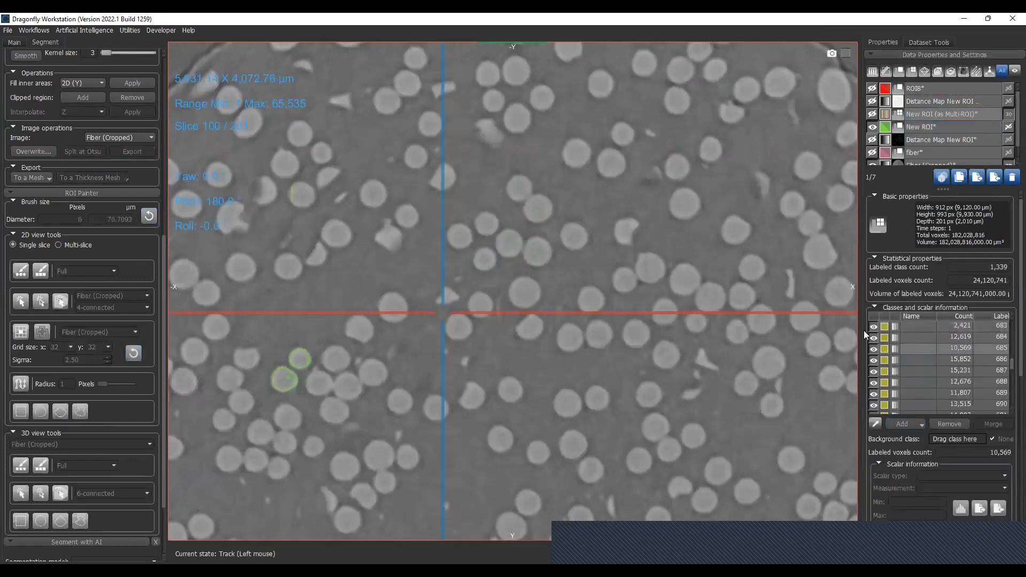
{"action": "left_click", "coordinate": [872, 115]}
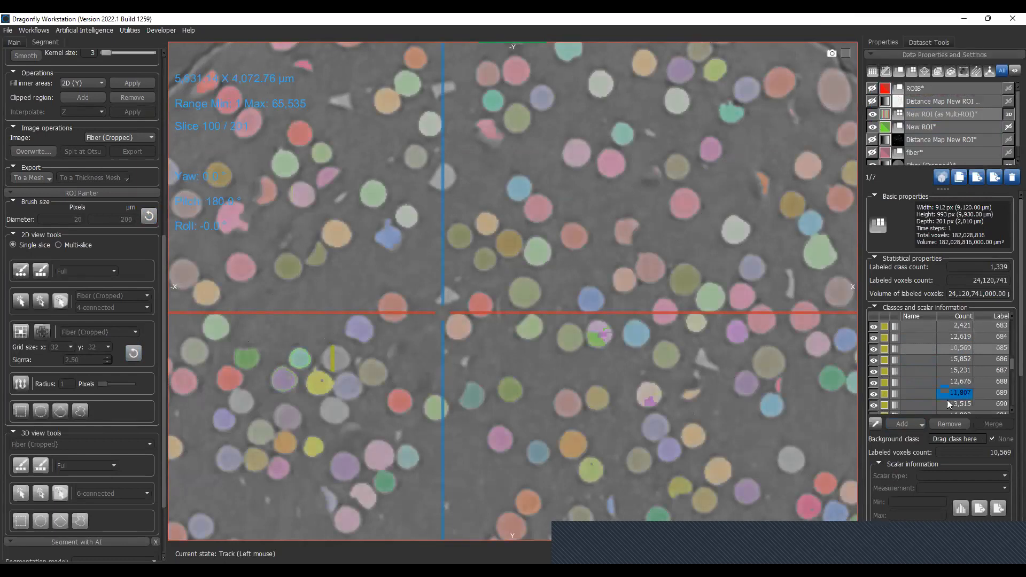
- Extract the multi-ROI classes labeled 685 to 692 as separate ROIs
{"action": "scroll", "coordinate": [927, 397], "scroll_direction": "down", "scroll_amount": 1}
{"action": "left_click", "coordinate": [918, 392], "text": "shift"}
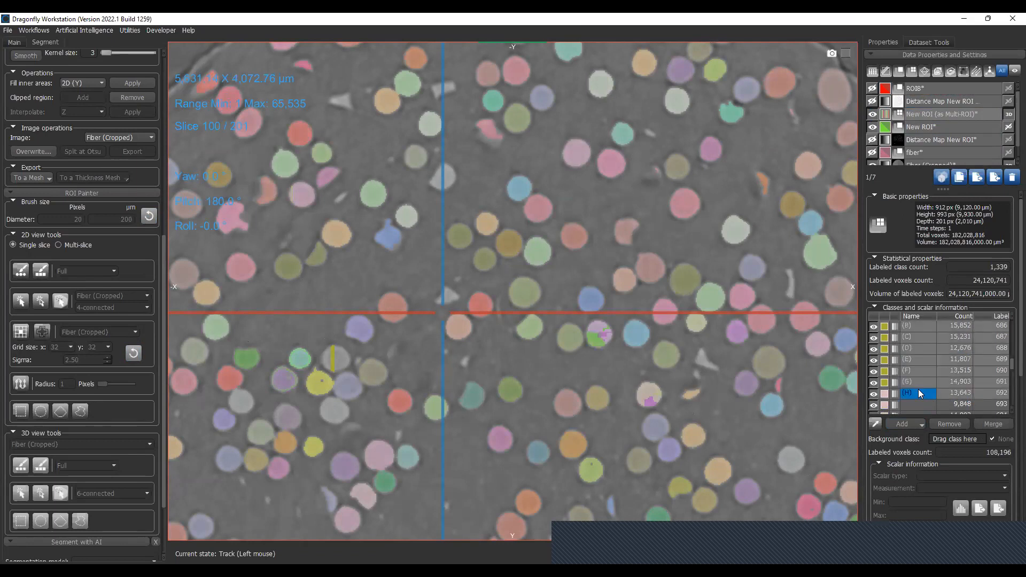
{"action": "right_click", "coordinate": [918, 389]}
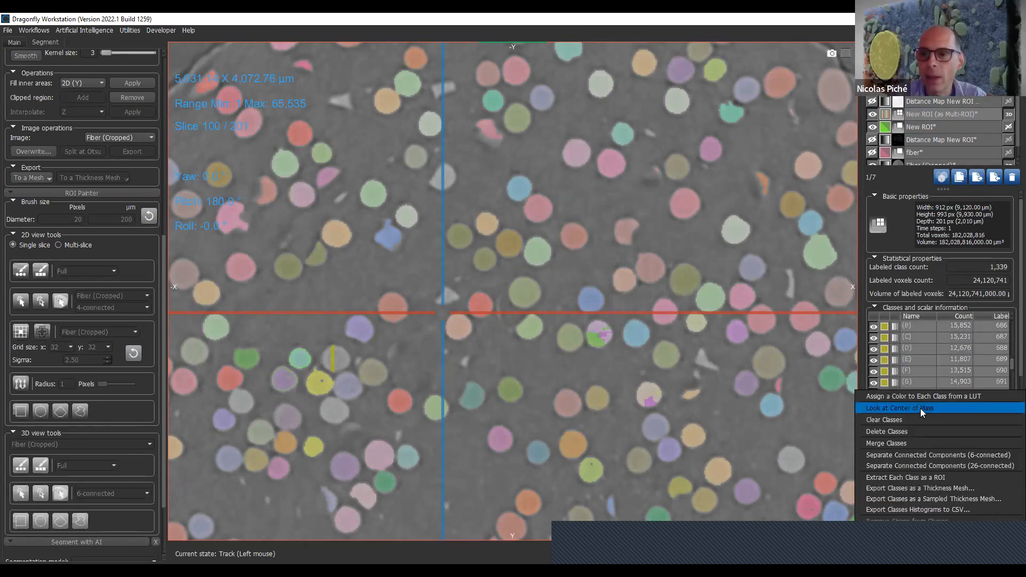
{"action": "left_click", "coordinate": [945, 478]}
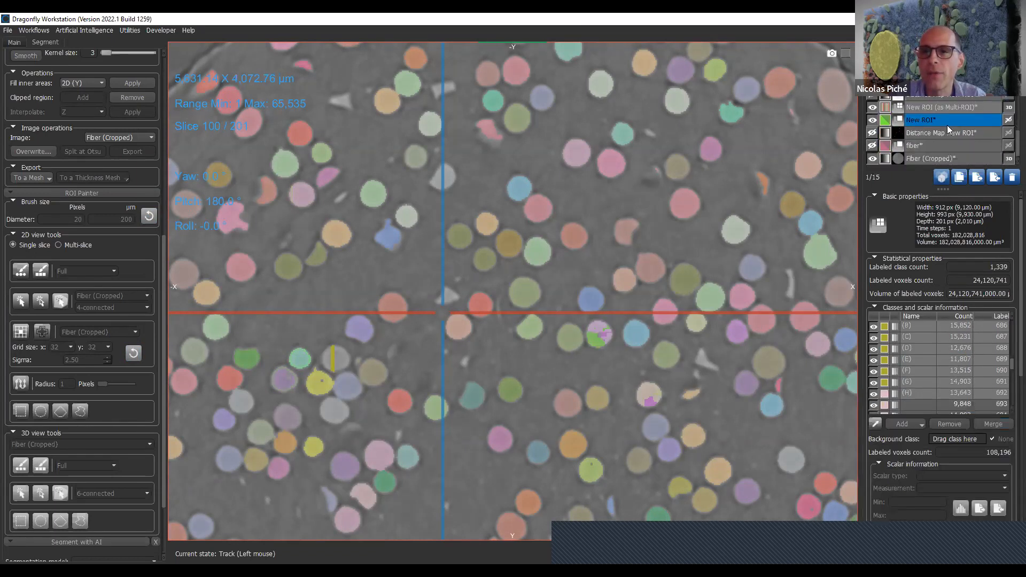
- Select several of the extracted label ROIs together and export them as normal meshes
{"action": "left_click", "coordinate": [966, 90]}
{"action": "left_click", "coordinate": [969, 150], "text": "shift"}
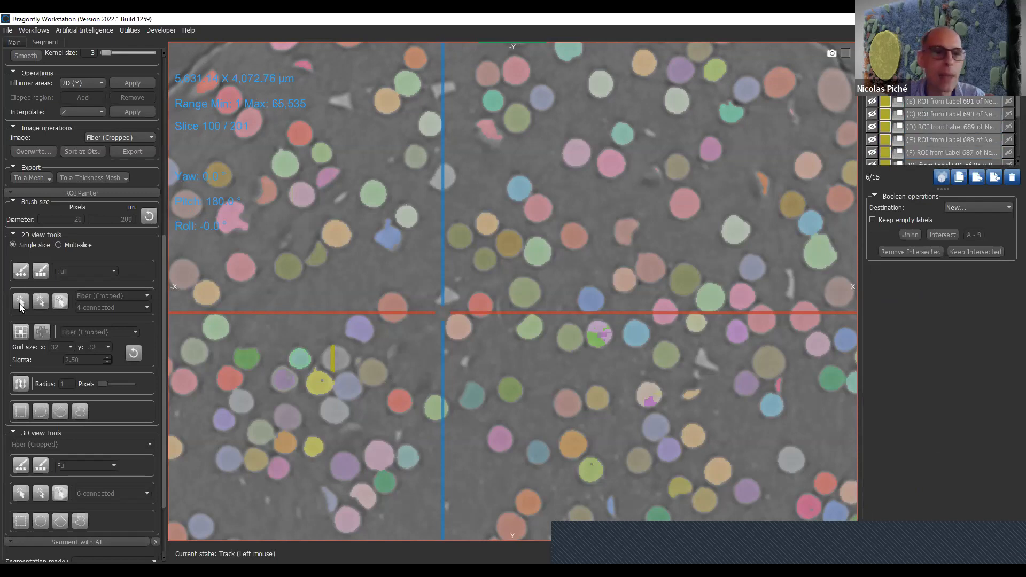
{"action": "left_click", "coordinate": [23, 173]}
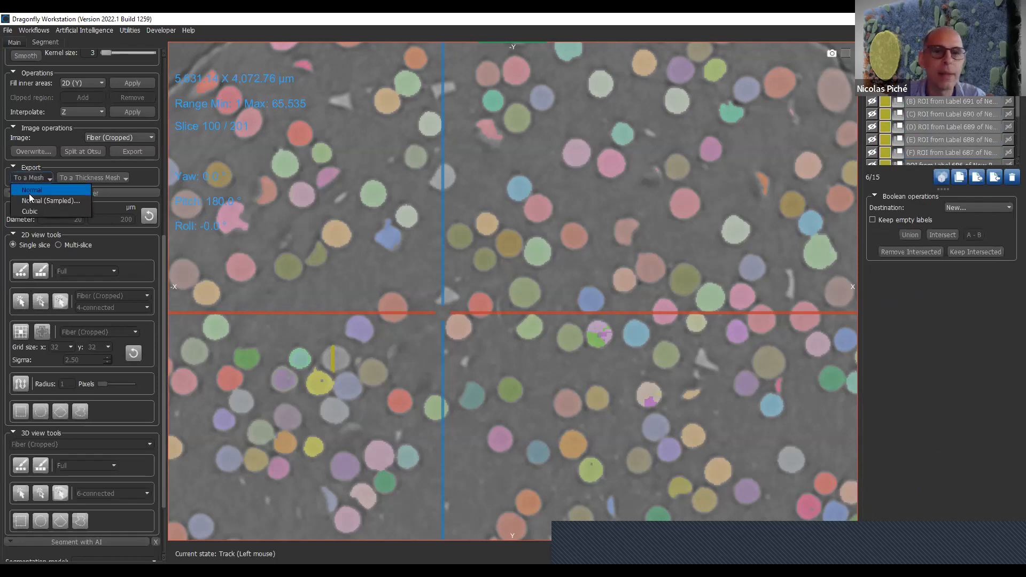
{"action": "left_click", "coordinate": [29, 193]}
- Check the exported meshes in the data list and delete some of the extracted label objects
{"action": "left_click", "coordinate": [955, 141]}
{"action": "left_click", "coordinate": [951, 131]}
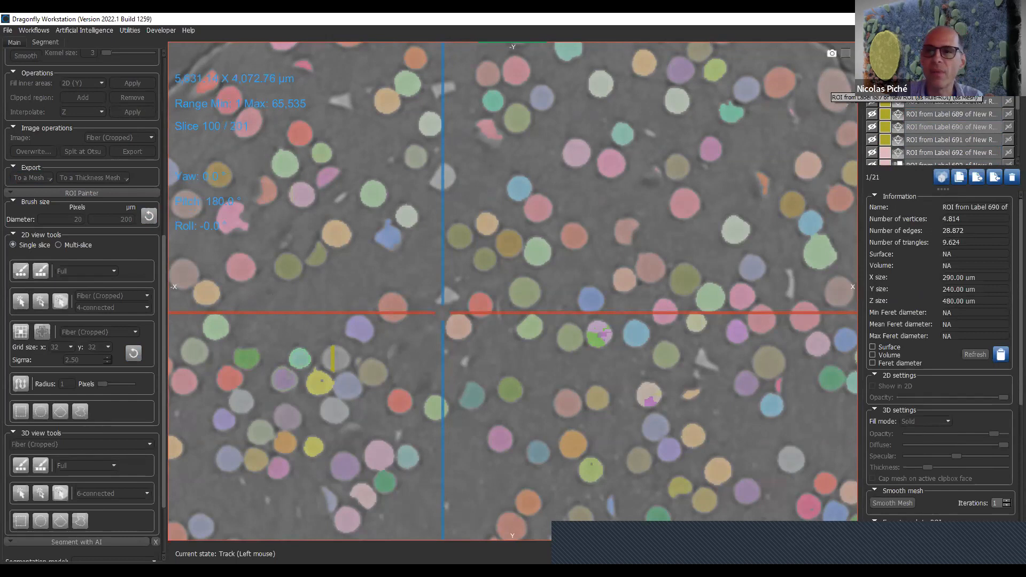
{"action": "scroll", "coordinate": [964, 101], "scroll_direction": "down", "scroll_amount": 5}
{"action": "scroll", "coordinate": [963, 111], "scroll_direction": "up", "scroll_amount": 1}
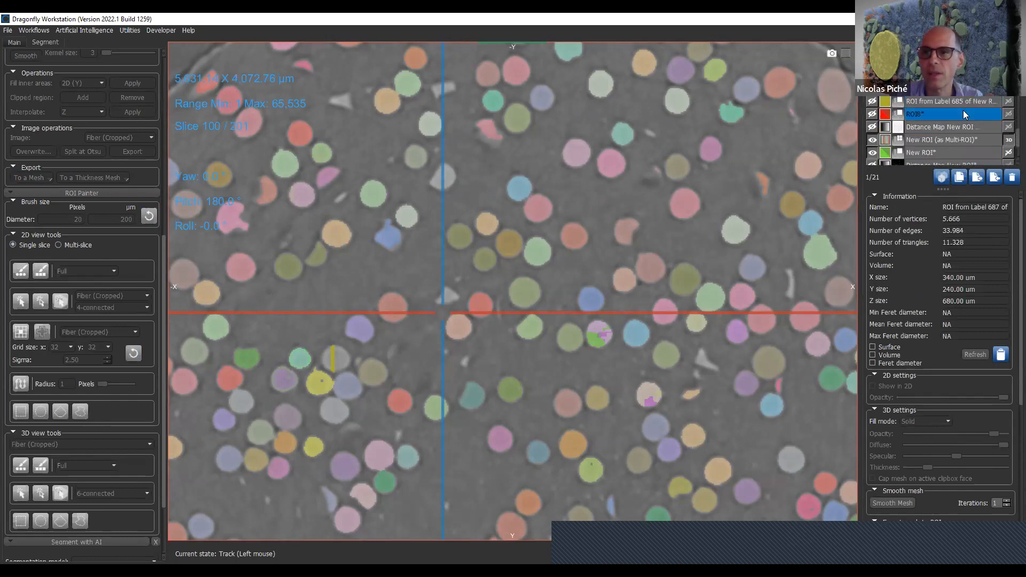
{"action": "left_click", "coordinate": [967, 101], "text": "ctrl"}
{"action": "left_click", "coordinate": [1012, 178]}
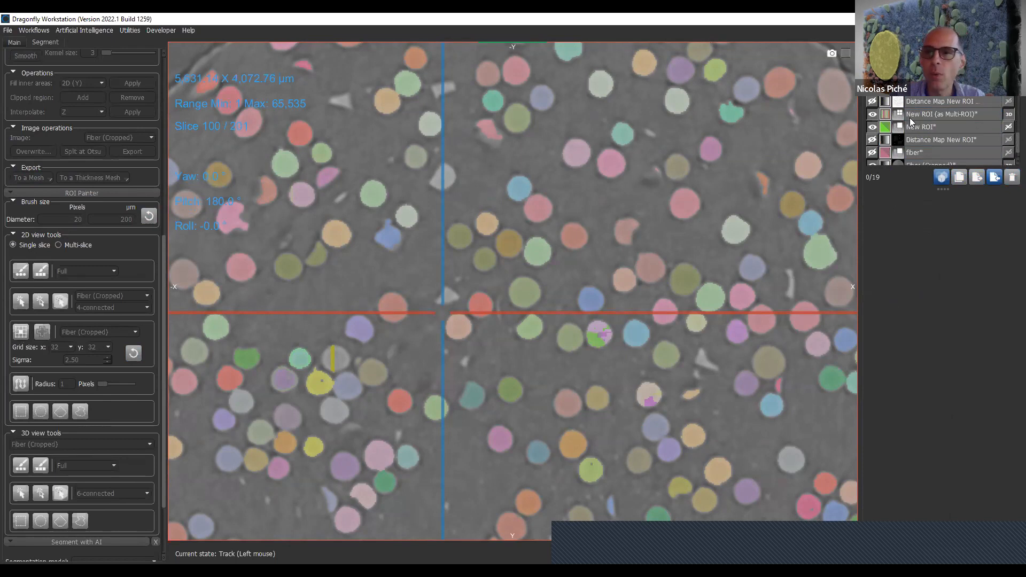
- Select the Fiber (Cropped) dataset and browse to slice 97
{"action": "left_click", "coordinate": [939, 153]}
{"action": "left_click", "coordinate": [938, 164]}
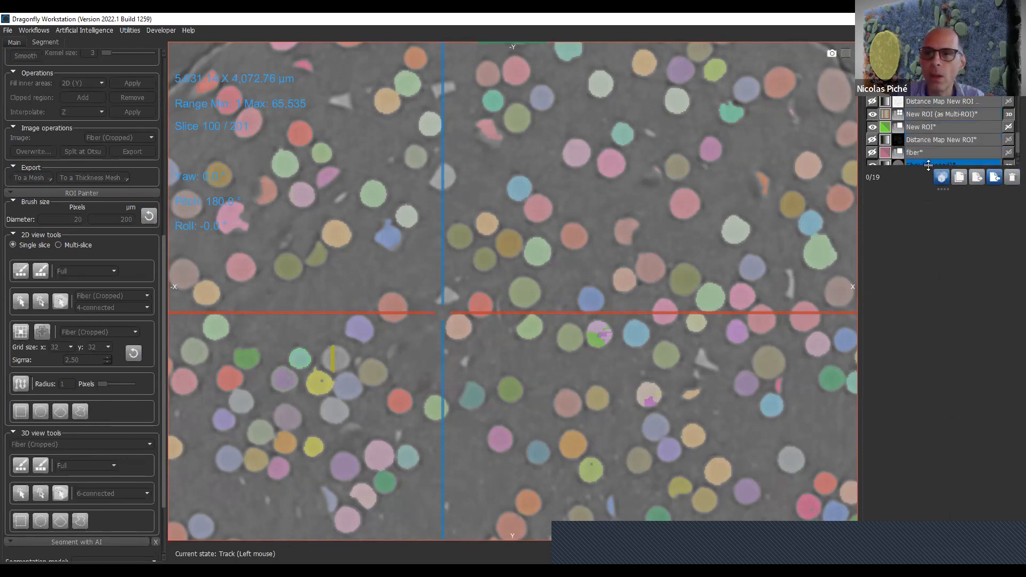
{"action": "scroll", "coordinate": [534, 243], "scroll_direction": "up", "scroll_amount": 3}
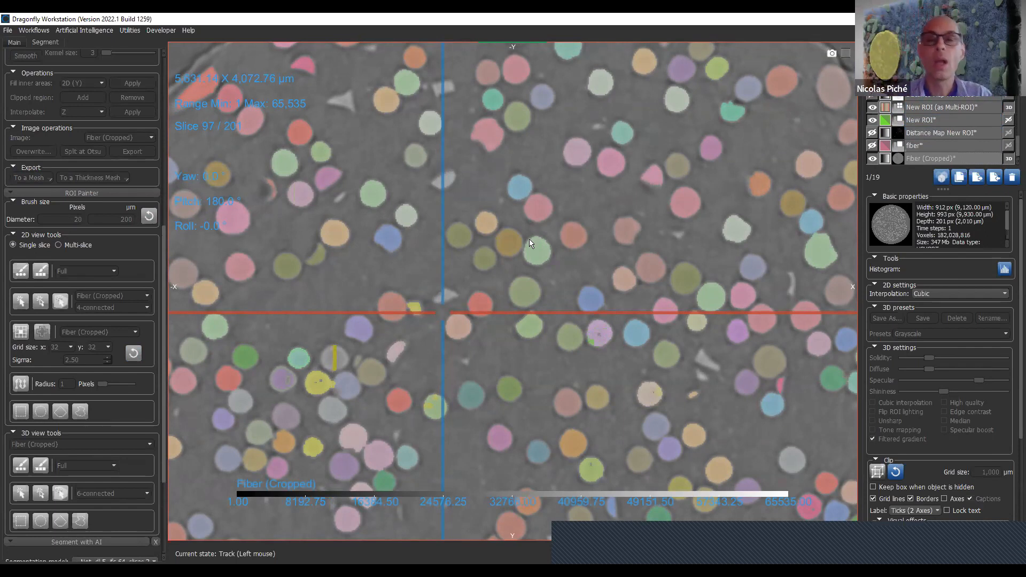
- Select all remaining ROIs and meshes extracted from the class labels and delete them
{"action": "left_click", "coordinate": [926, 118]}
{"action": "left_click", "coordinate": [926, 107]}
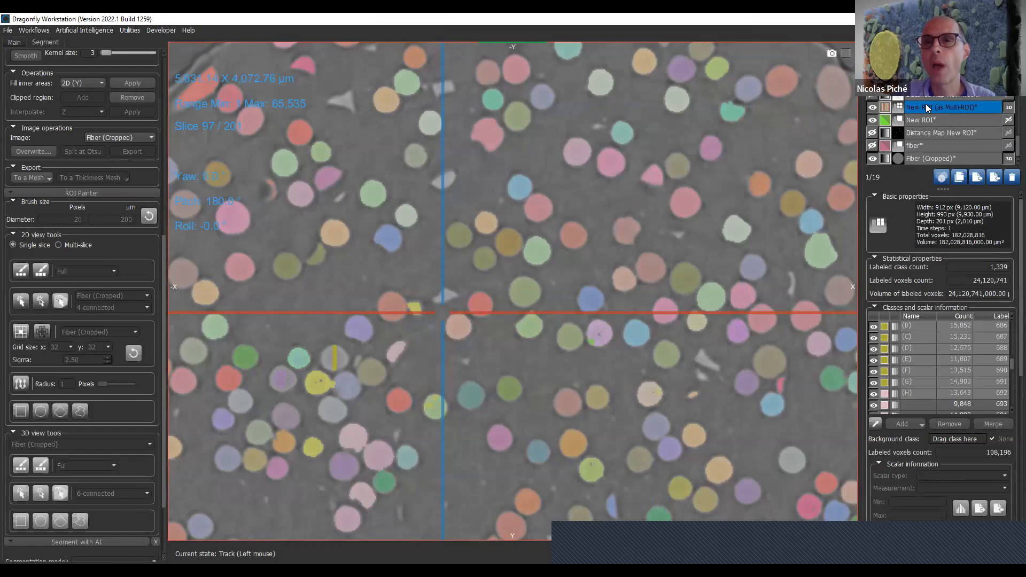
{"action": "scroll", "coordinate": [926, 107], "scroll_direction": "up", "scroll_amount": 2}
{"action": "scroll", "coordinate": [925, 104], "scroll_direction": "down", "scroll_amount": 3}
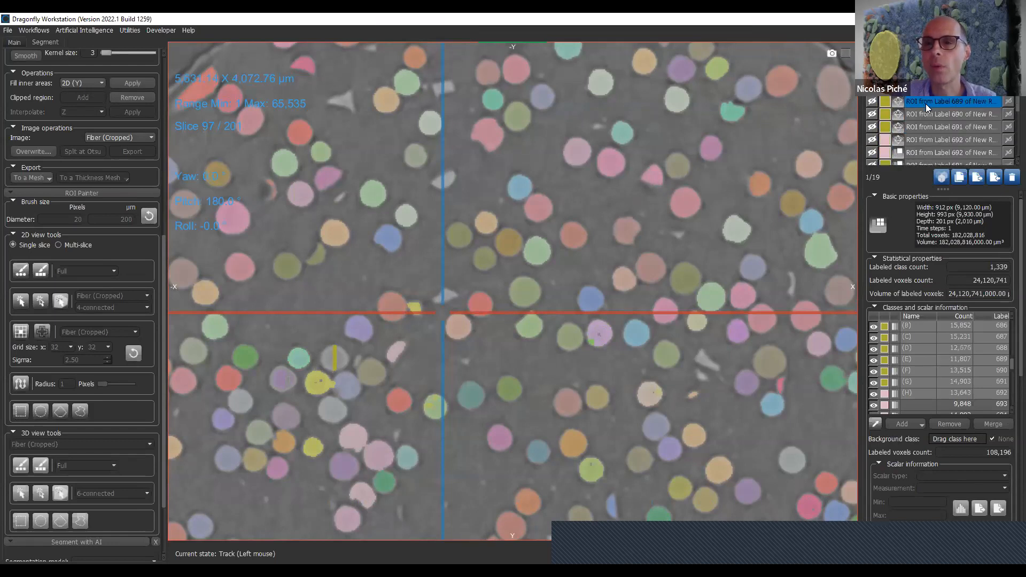
{"action": "left_click", "coordinate": [947, 98]}
{"action": "scroll", "coordinate": [947, 107], "scroll_direction": "up", "scroll_amount": 3}
{"action": "left_click", "coordinate": [950, 140]}
{"action": "left_click", "coordinate": [950, 144], "text": "shift"}
{"action": "left_click", "coordinate": [1013, 177]}
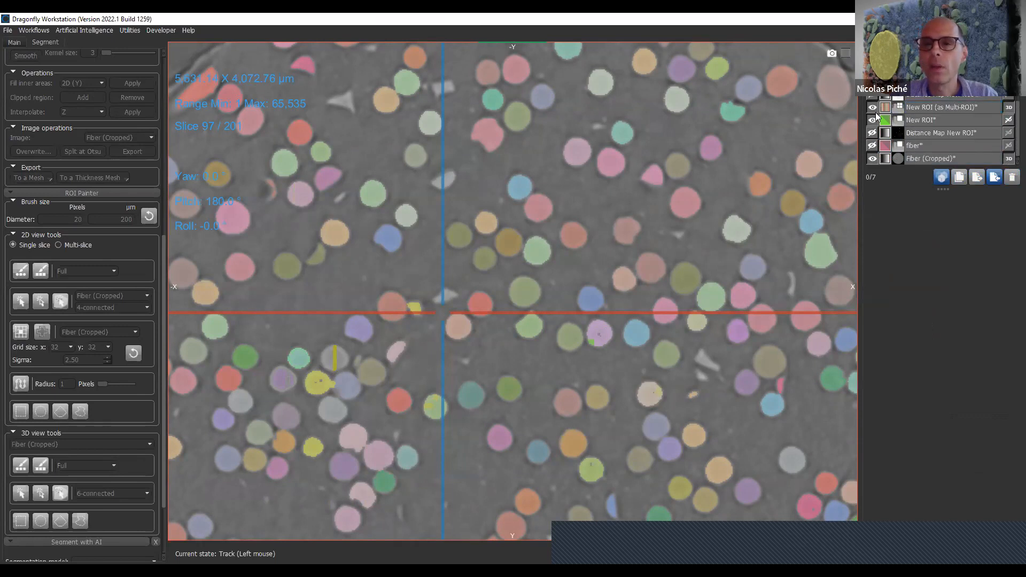
- Hide the multi-ROI overlay and delete New ROI from the data list
{"action": "left_click", "coordinate": [872, 108]}
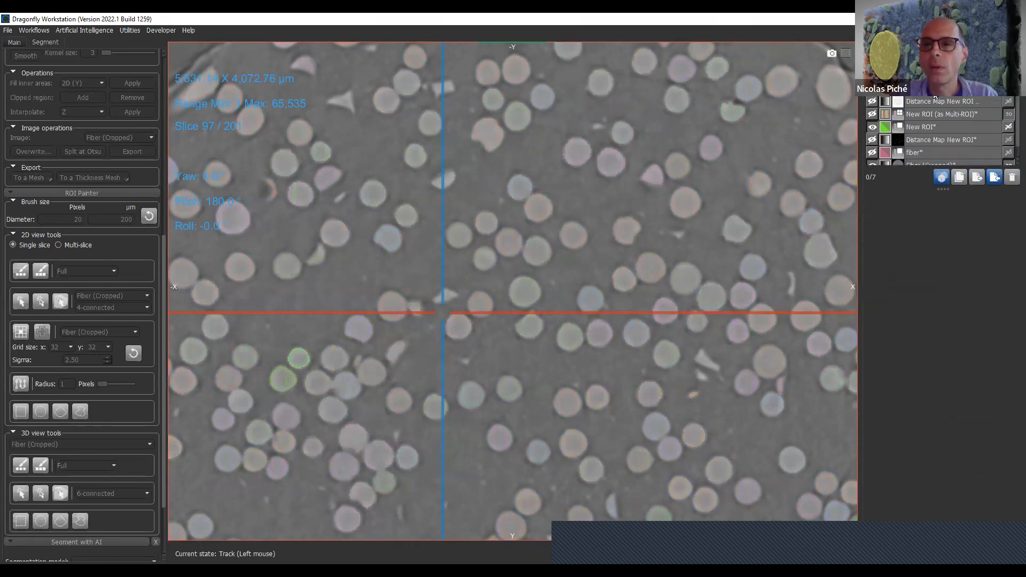
{"action": "left_click", "coordinate": [933, 123]}
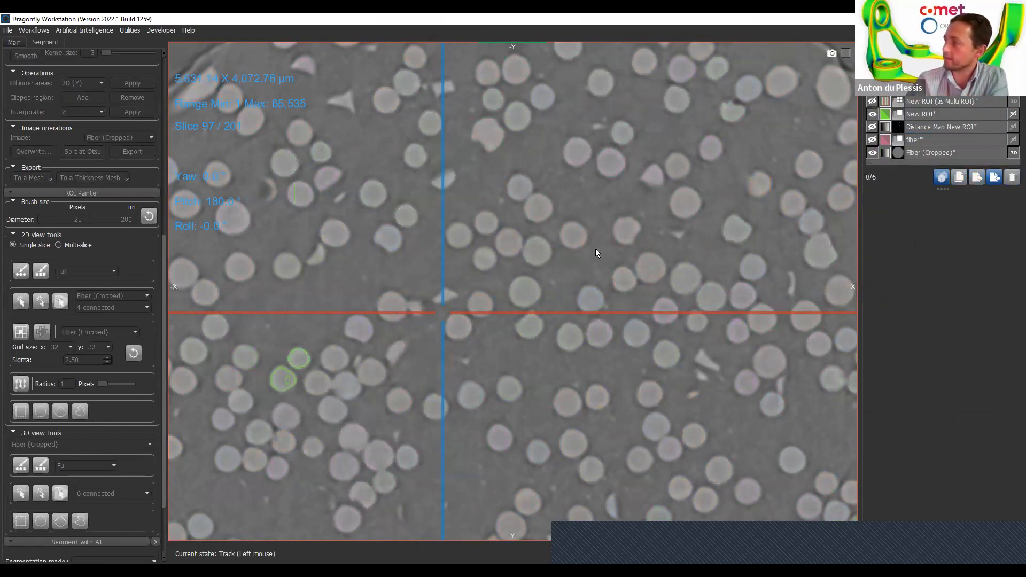
{"action": "left_click", "coordinate": [941, 116]}
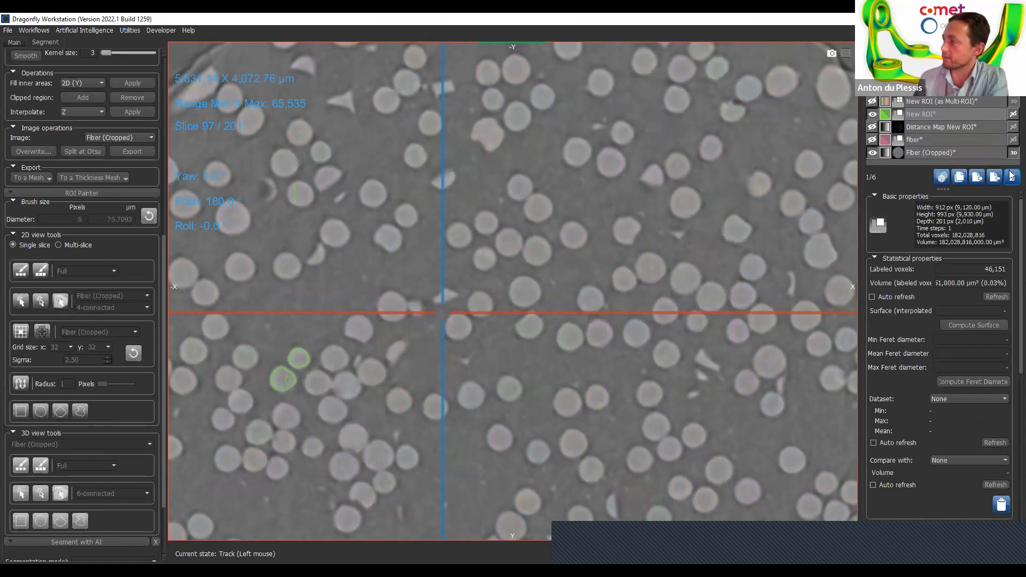
{"action": "left_click", "coordinate": [1011, 177]}
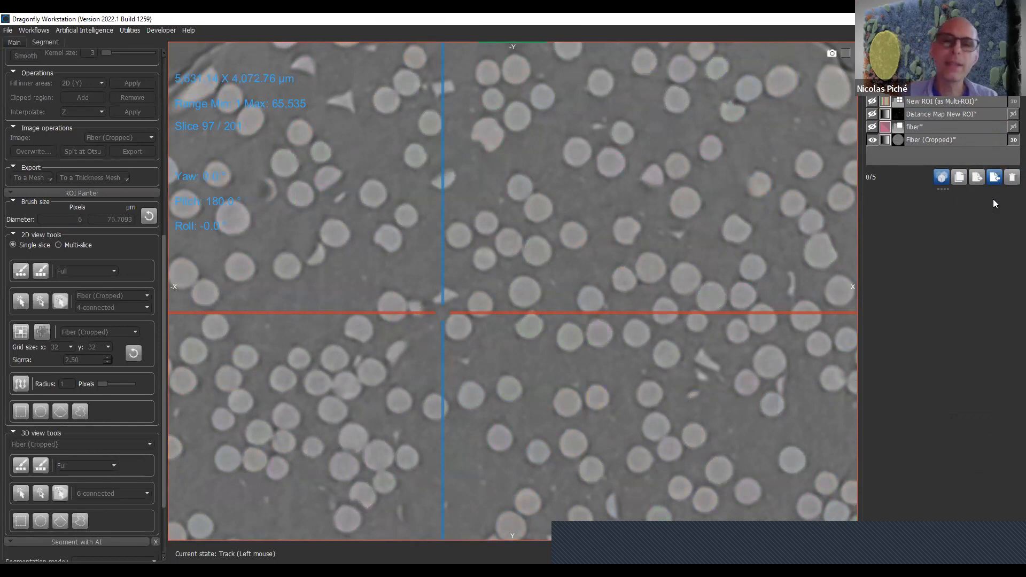
- Delete all remaining ROIs and distance maps, keeping only the Fiber (Cropped) dataset
{"action": "right_click_drag", "start_coordinate": [525, 455], "coordinate": [527, 171]}
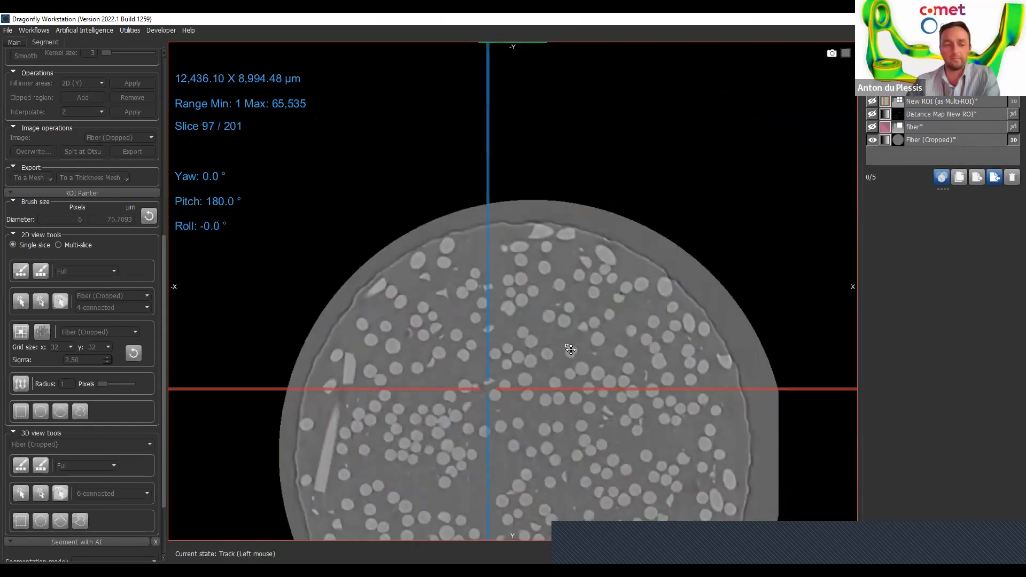
{"action": "middle_click_drag", "start_coordinate": [564, 355], "coordinate": [601, 201]}
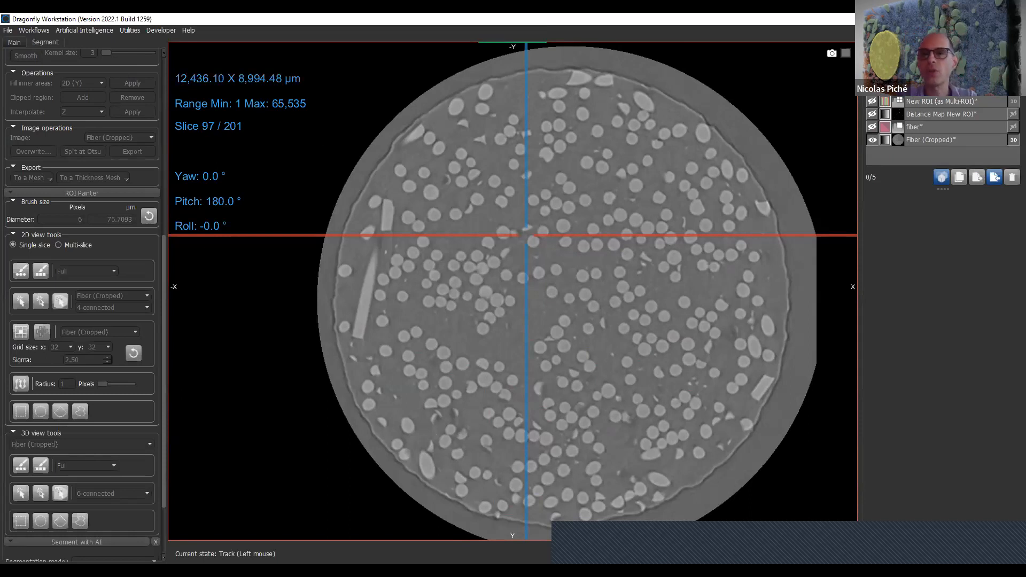
{"action": "left_click", "coordinate": [964, 114]}
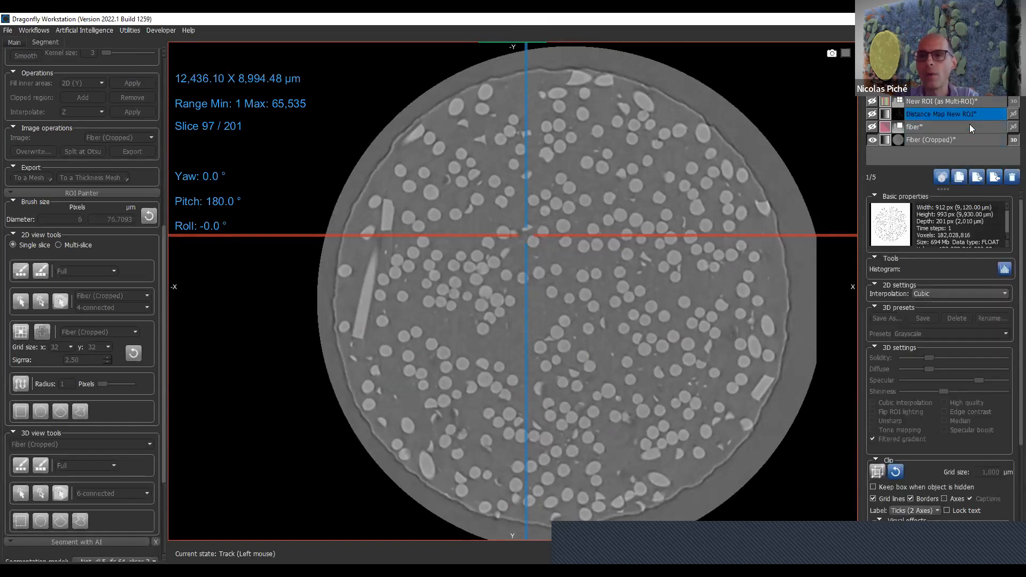
{"action": "key", "text": "ctrl+a"}
{"action": "left_click", "coordinate": [1012, 180]}
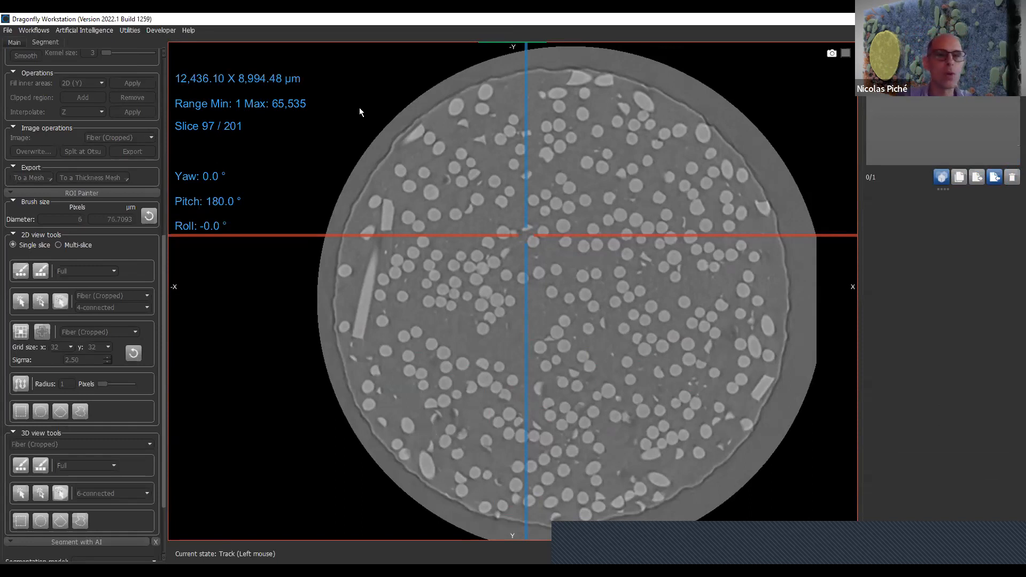
- Compute a 512-bin Histographic Segmentation histogram of Fiber (Cropped) against its Sobel 3D dataset
{"action": "left_click", "coordinate": [29, 32]}
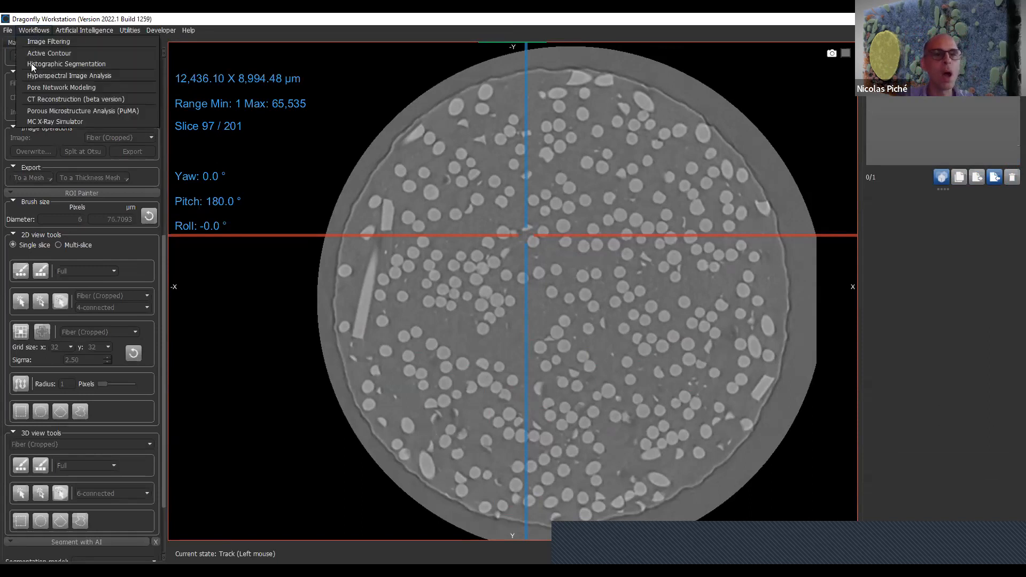
{"action": "left_click", "coordinate": [32, 65]}
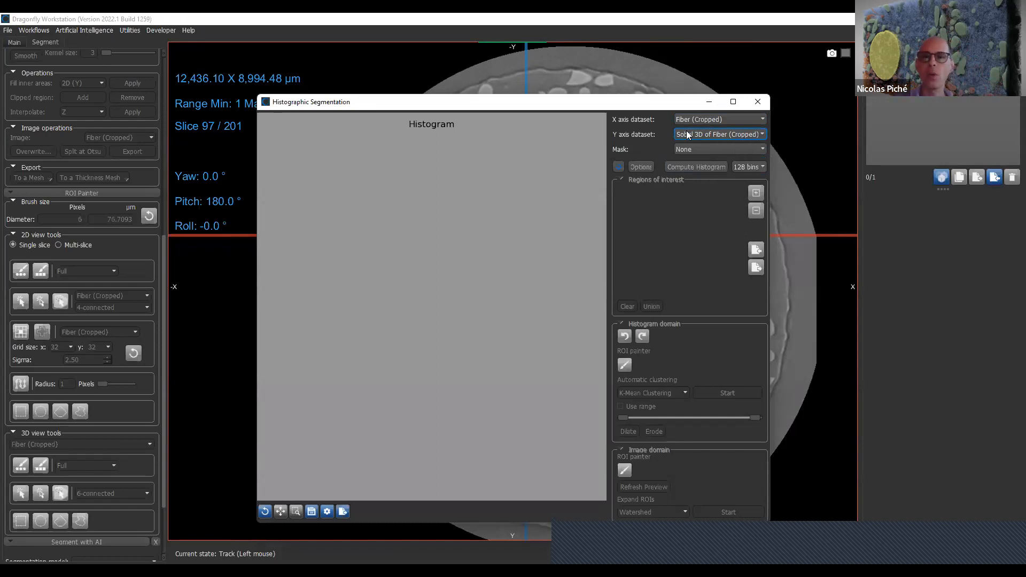
{"action": "left_click", "coordinate": [763, 166]}
{"action": "left_click", "coordinate": [748, 201]}
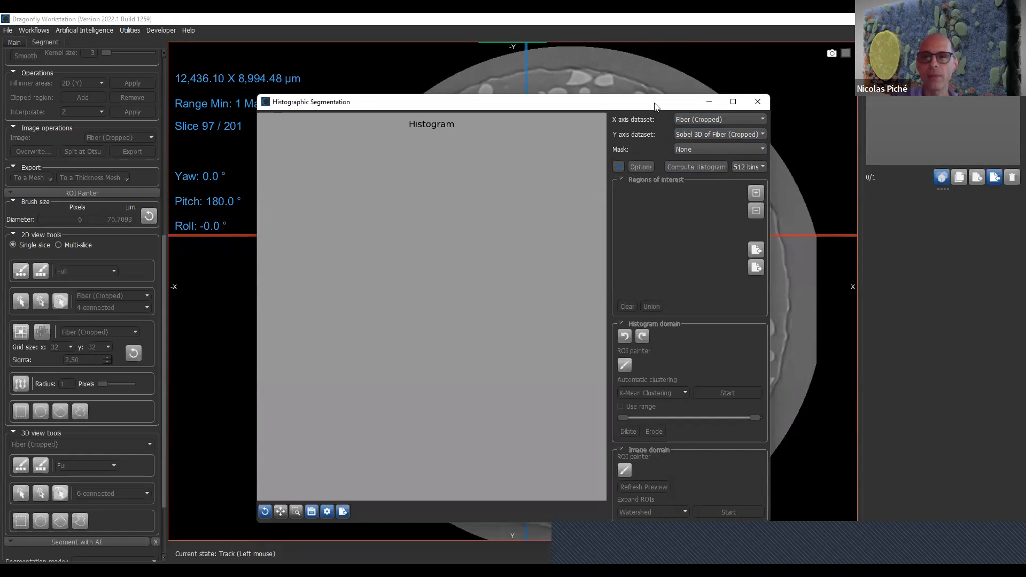
{"action": "left_click_drag", "start_coordinate": [656, 105], "coordinate": [639, 66]}
{"action": "left_click", "coordinate": [695, 130]}
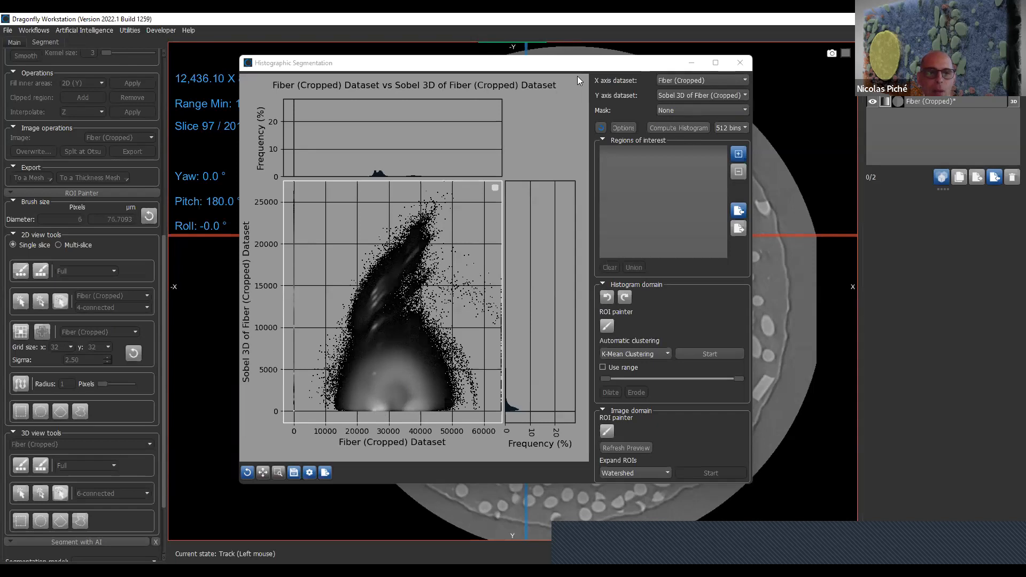
- Show the fiber sample in a single 2D slice view and shift its cross-section clear of the histogram window
{"action": "left_click_drag", "start_coordinate": [577, 63], "coordinate": [751, 119]}
{"action": "left_click", "coordinate": [342, 285]}
{"action": "left_click", "coordinate": [14, 42]}
{"action": "scroll", "coordinate": [21, 487], "scroll_direction": "down", "scroll_amount": 5}
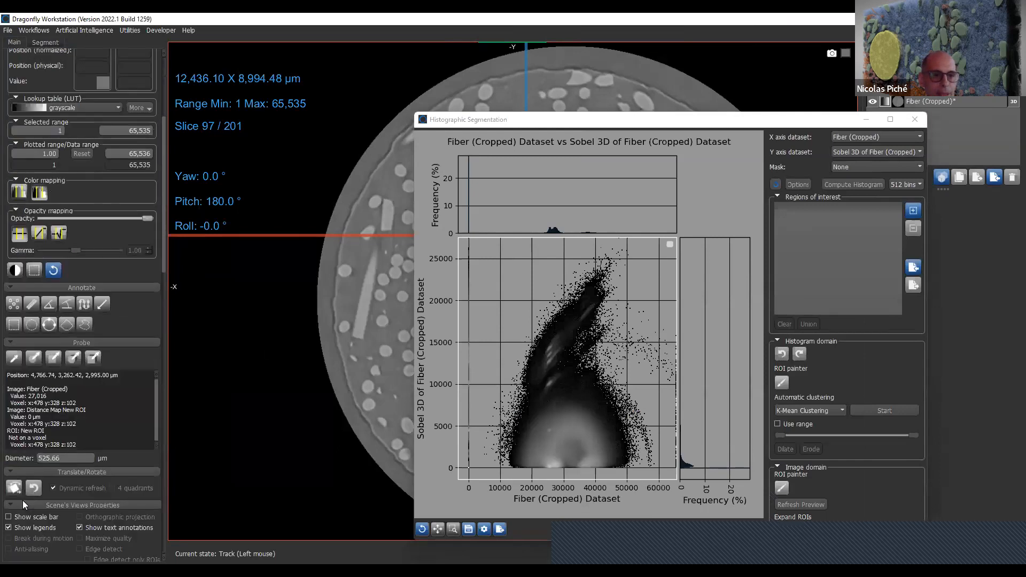
{"action": "scroll", "coordinate": [22, 500], "scroll_direction": "down", "scroll_amount": 15}
{"action": "left_click", "coordinate": [18, 91]}
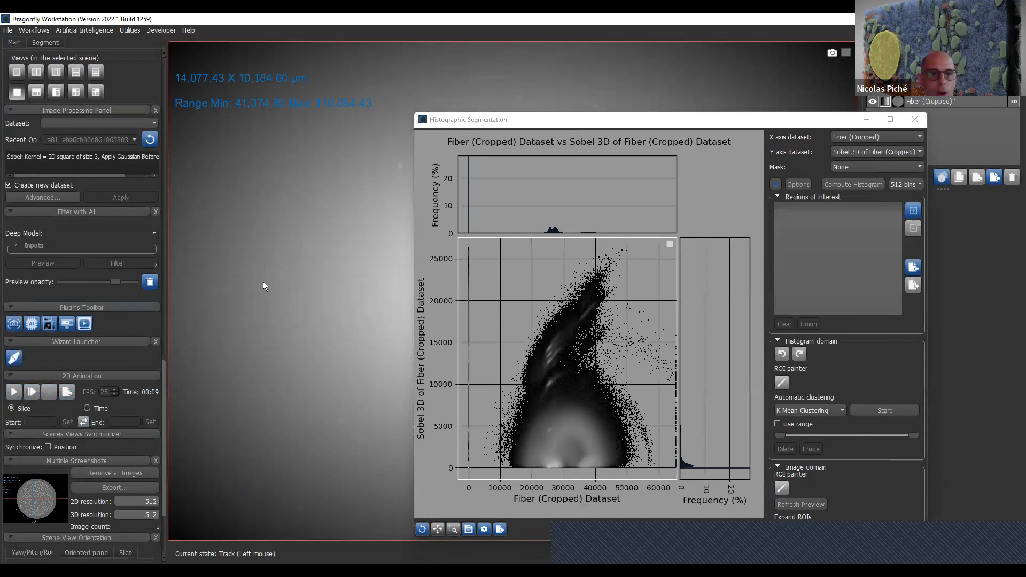
{"action": "right_click", "coordinate": [262, 281]}
{"action": "left_click", "coordinate": [287, 294]}
{"action": "mouse_move", "coordinate": [311, 323]}
{"action": "right_mouse_down"}
{"action": "mouse_move", "coordinate": [324, 283]}
{"action": "mouse_move", "coordinate": [327, 321]}
{"action": "right_mouse_up"}
{"action": "middle_click_drag", "start_coordinate": [327, 322], "coordinate": [212, 304]}
{"action": "middle_click_drag", "start_coordinate": [282, 284], "coordinate": [306, 280]}
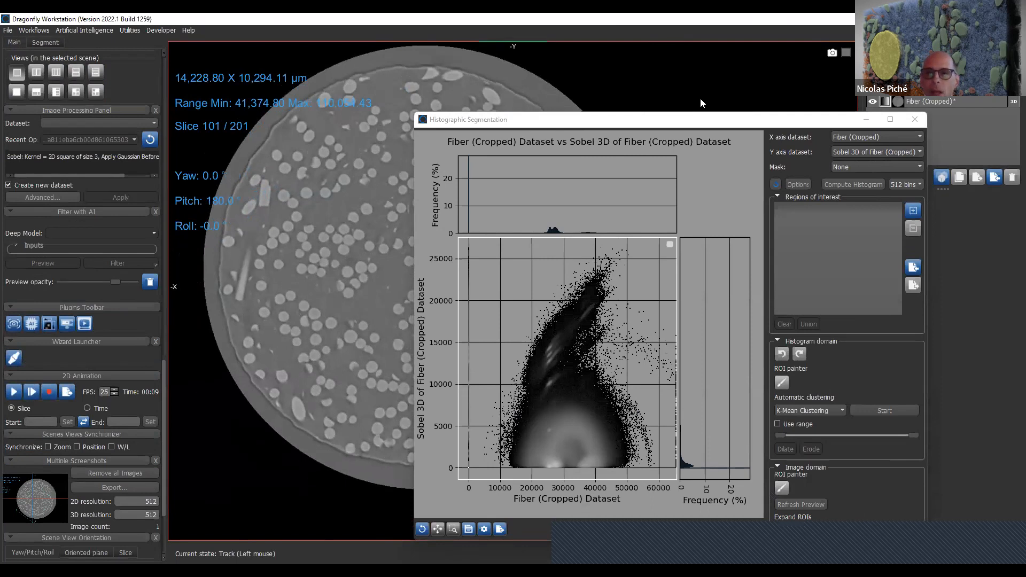
- Reposition the Histographic Segmentation window and add two regions of interest to it
{"action": "left_click_drag", "start_coordinate": [673, 124], "coordinate": [795, 91]}
{"action": "left_click_drag", "start_coordinate": [693, 93], "coordinate": [592, 99]}
{"action": "left_click", "coordinate": [933, 184]}
{"action": "left_click", "coordinate": [933, 184]}
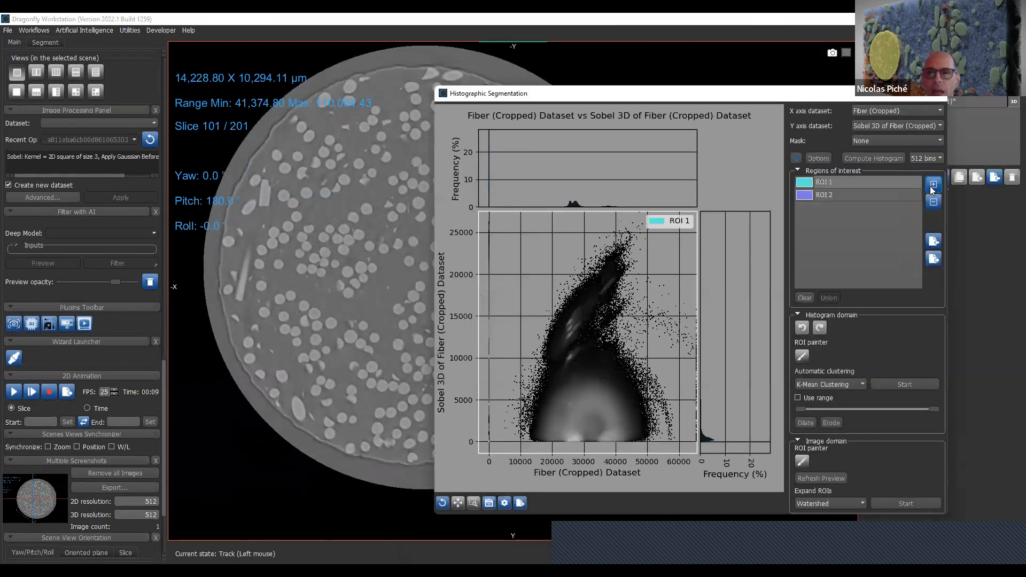
- Color ROI 1 lime green (#aaff00) and ROI 2 red
{"action": "left_click", "coordinate": [808, 184]}
{"action": "left_click", "coordinate": [670, 221]}
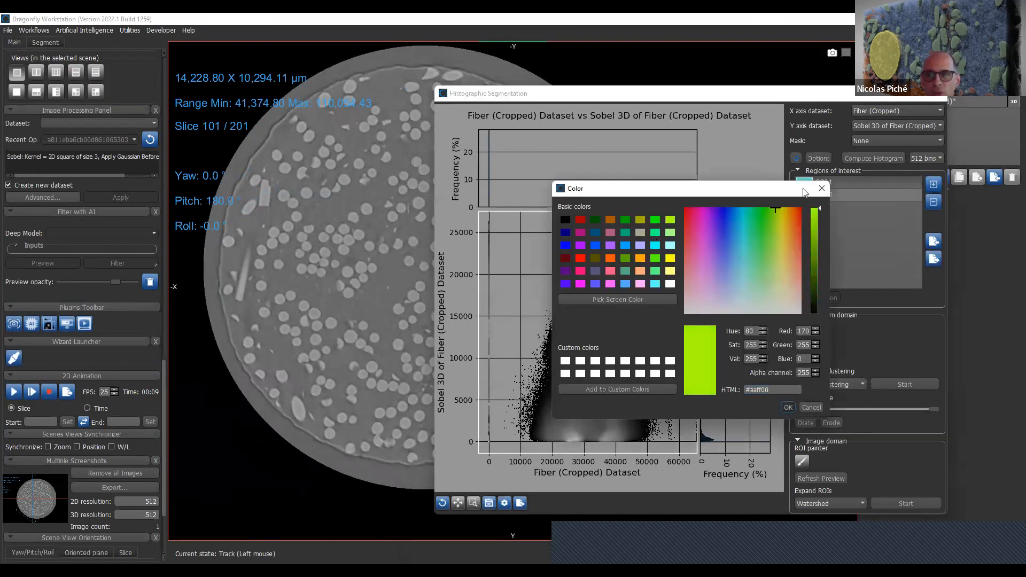
{"action": "left_click", "coordinate": [789, 406]}
{"action": "left_click", "coordinate": [807, 195]}
{"action": "left_click", "coordinate": [687, 209]}
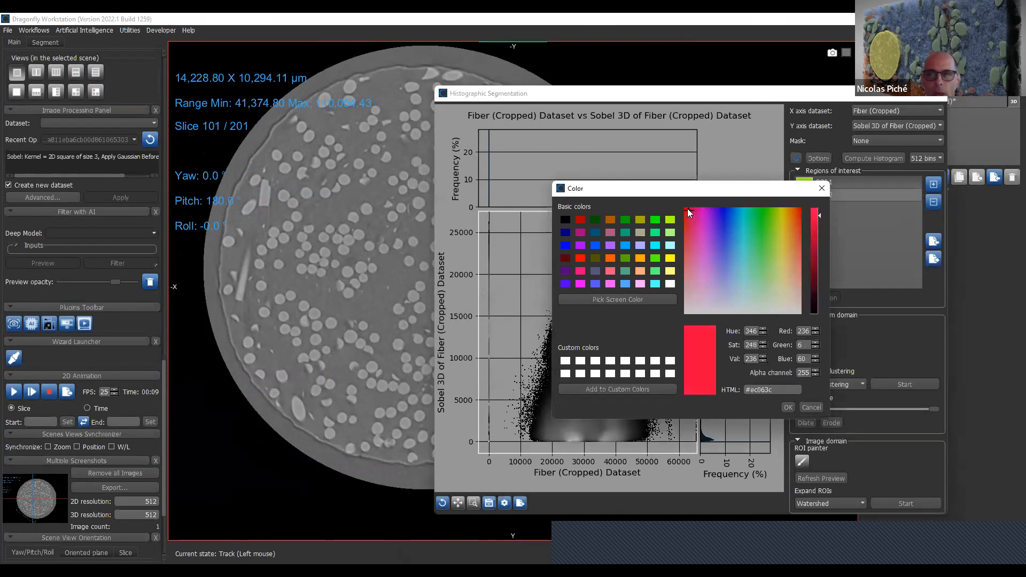
{"action": "left_click", "coordinate": [787, 408]}
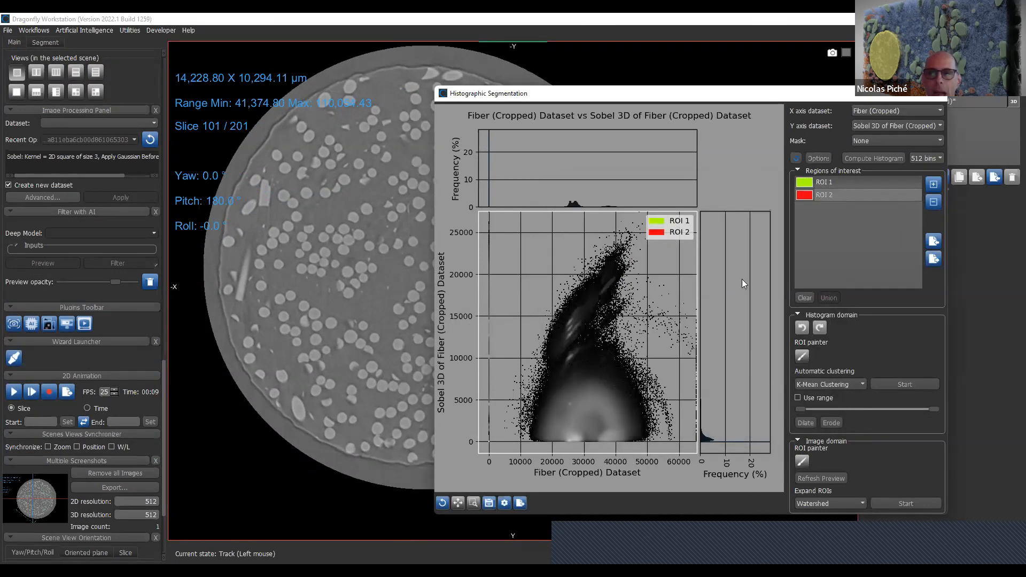
- Paint two ROI 2 spots near the histogram's base, at about 26000 on the Fiber (Cropped) axis, and preview them on the slices
{"action": "left_click_drag", "start_coordinate": [711, 98], "coordinate": [766, 55]}
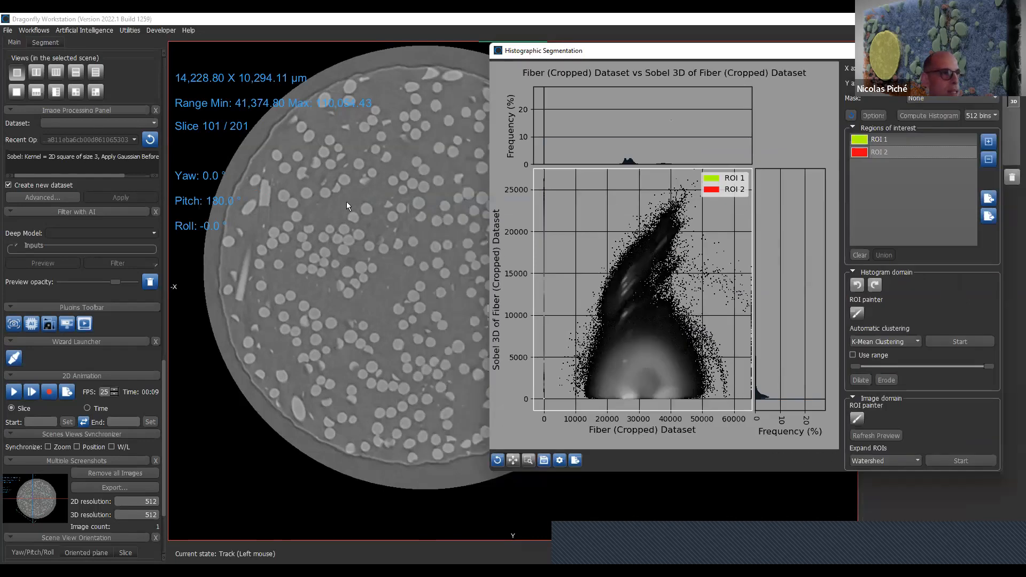
{"action": "left_click", "coordinate": [859, 315]}
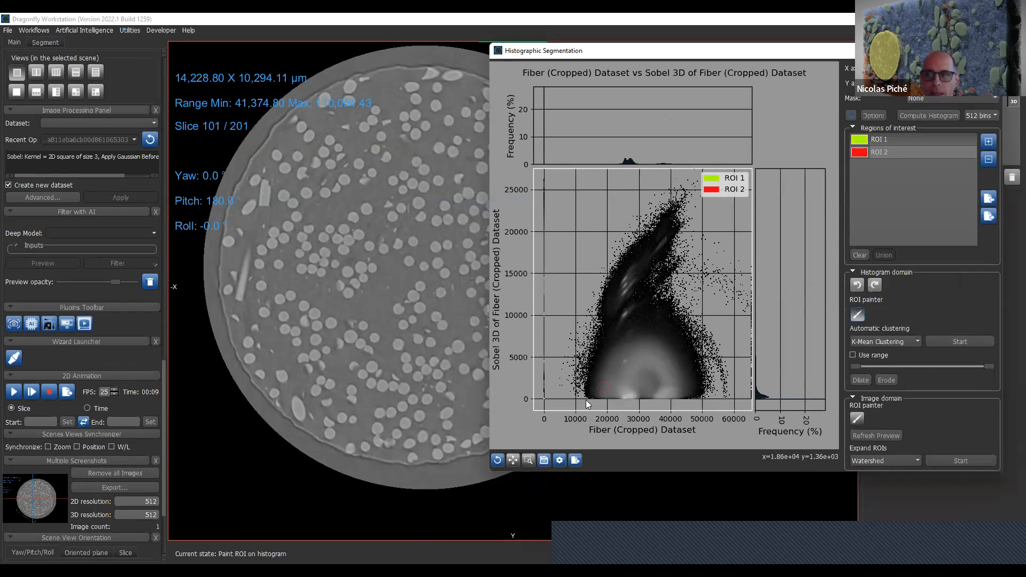
{"action": "left_click", "coordinate": [628, 399]}
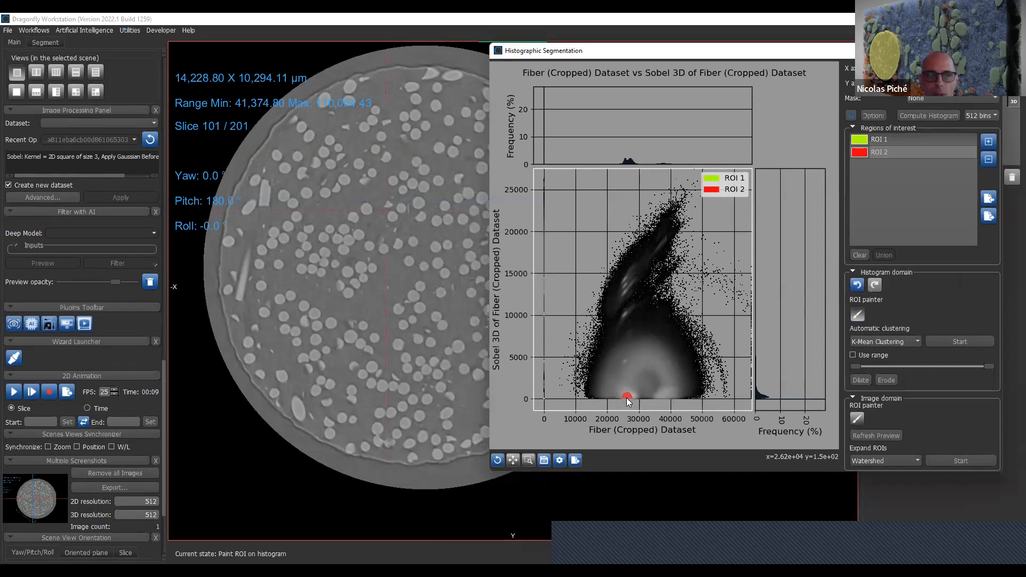
{"action": "right_click", "coordinate": [347, 314]}
{"action": "left_click", "coordinate": [359, 322]}
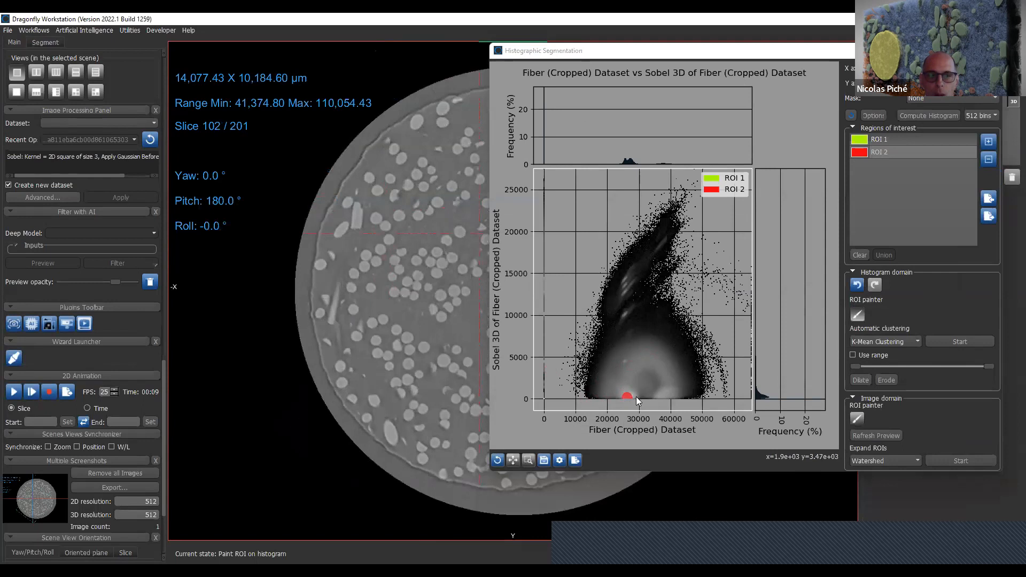
{"action": "left_click", "coordinate": [625, 381]}
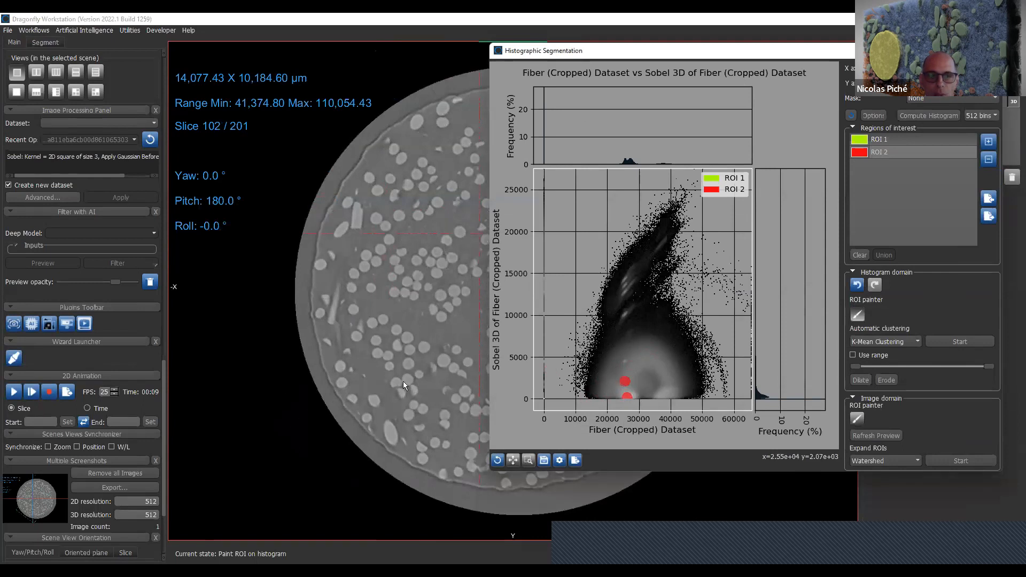
{"action": "middle_click_drag", "start_coordinate": [356, 355], "coordinate": [349, 351]}
{"action": "right_click", "coordinate": [351, 355]}
{"action": "left_click", "coordinate": [357, 363]}
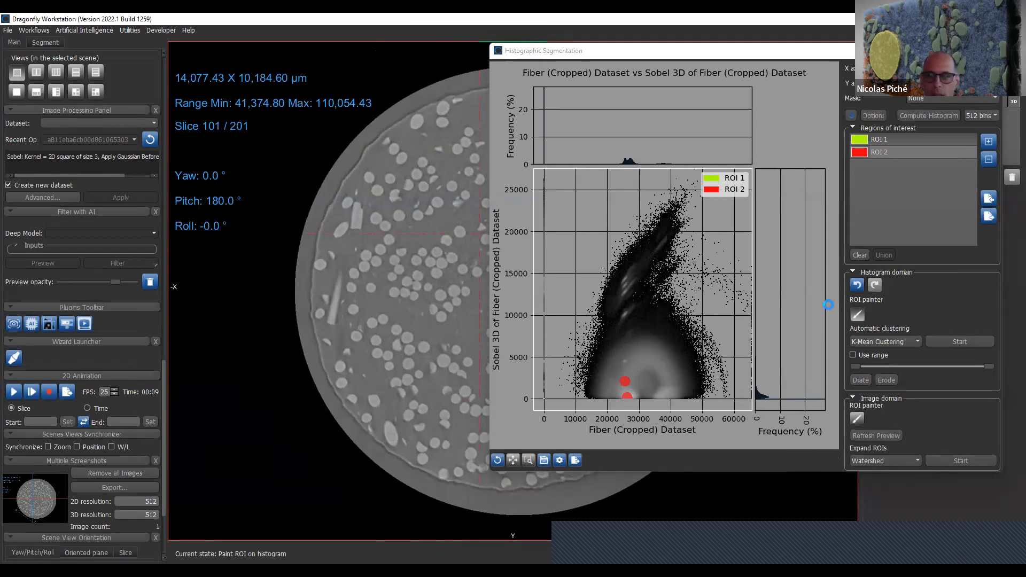
{"action": "scroll", "coordinate": [426, 361], "scroll_direction": "down", "scroll_amount": 2}
{"action": "scroll", "coordinate": [426, 360], "scroll_direction": "up", "scroll_amount": 6}
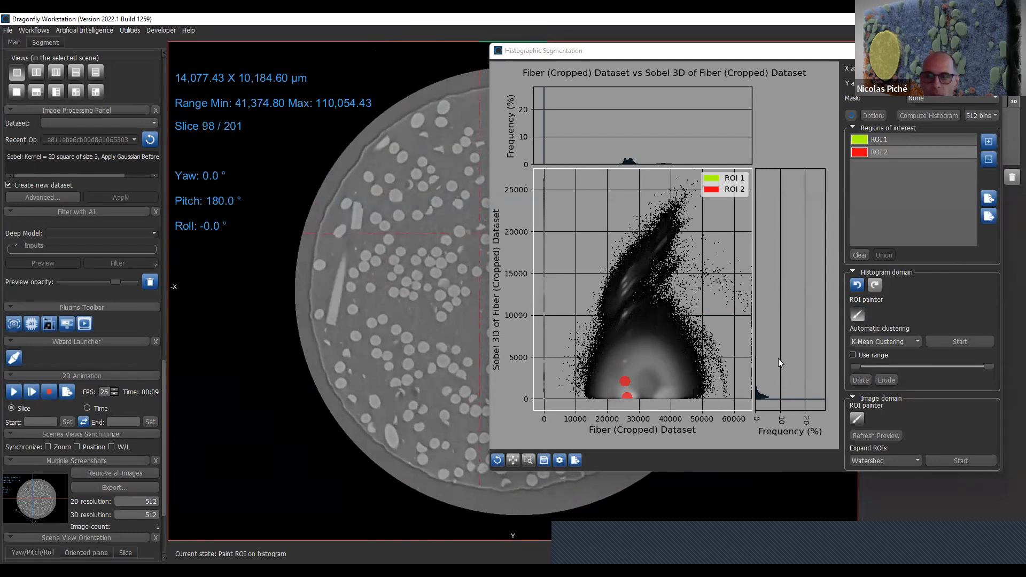
{"action": "mouse_move", "coordinate": [376, 337]}
{"action": "middle_mouse_down"}
{"action": "mouse_move", "coordinate": [347, 337]}
{"action": "mouse_move", "coordinate": [414, 221]}
{"action": "mouse_move", "coordinate": [377, 199]}
{"action": "middle_mouse_up"}
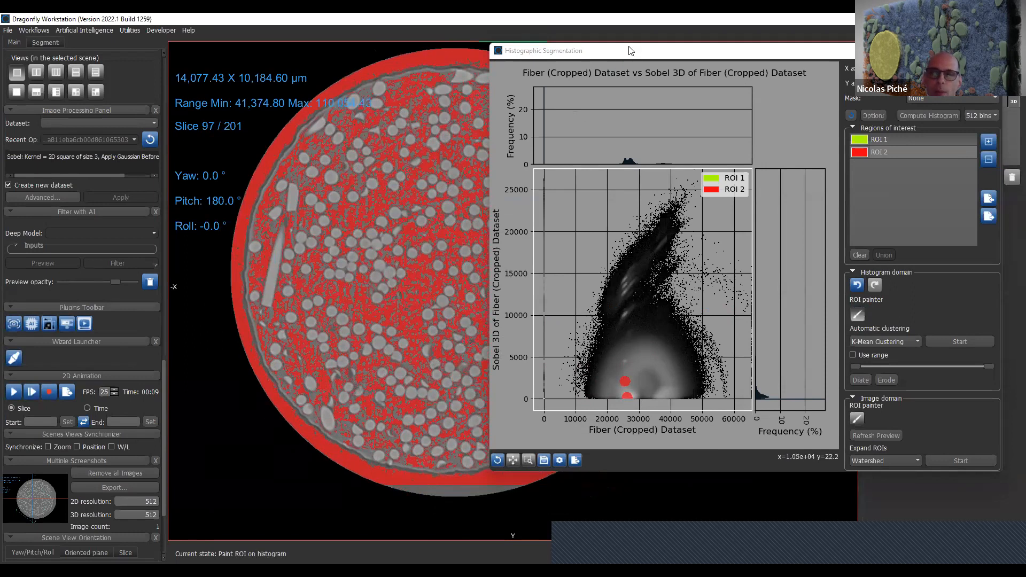
- Clear the painted ROI 2 areas and paint ROI 2 on a round fiber directly in the slice view
{"action": "left_click_drag", "start_coordinate": [736, 47], "coordinate": [785, 43]}
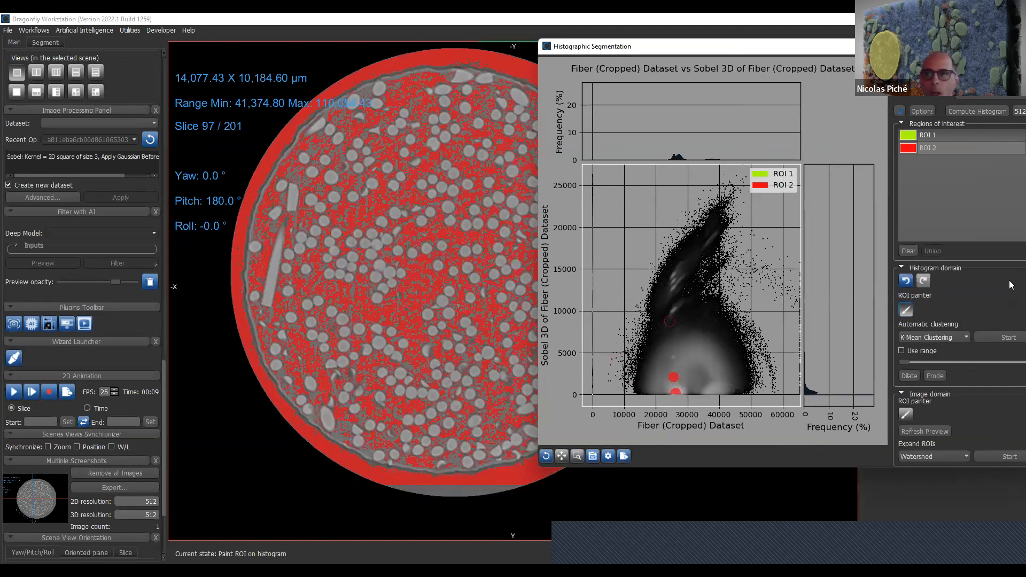
{"action": "left_click", "coordinate": [908, 251]}
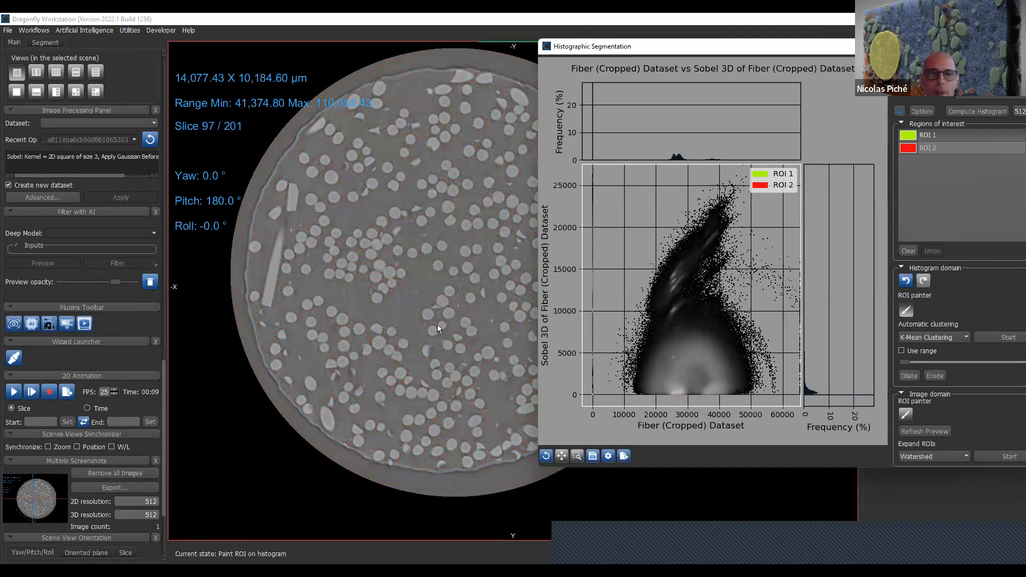
{"action": "left_click", "coordinate": [905, 415]}
{"action": "scroll", "coordinate": [424, 314], "scroll_direction": "down", "scroll_amount": 1}
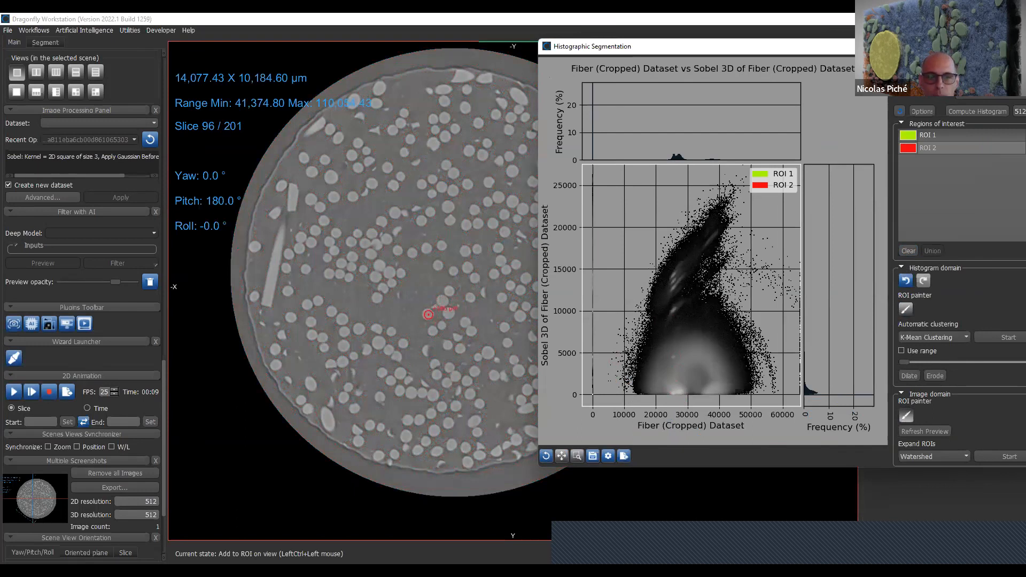
{"action": "left_click", "coordinate": [429, 315], "text": "ctrl"}
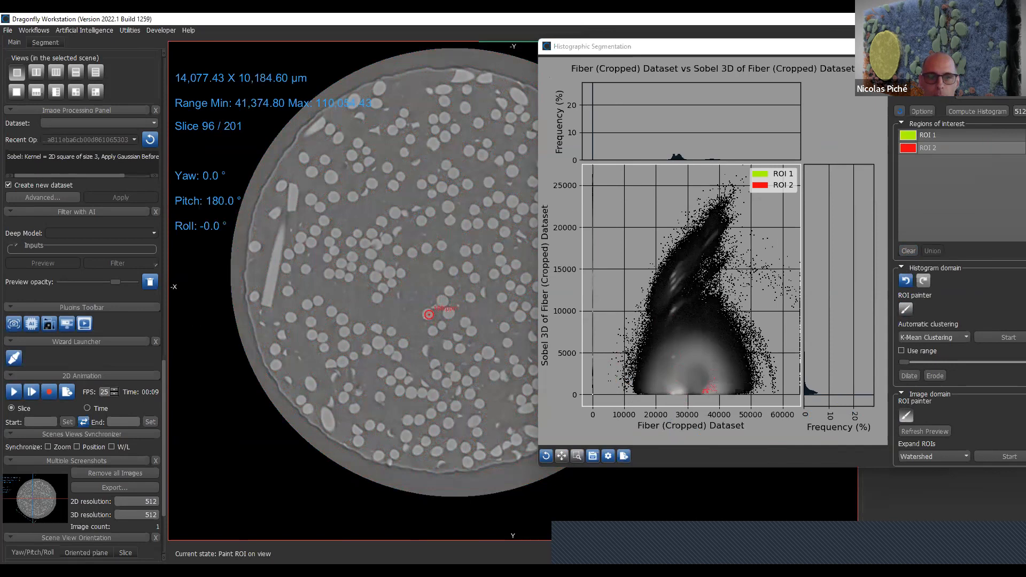
{"action": "scroll", "coordinate": [428, 314], "scroll_direction": "up", "scroll_amount": 1}
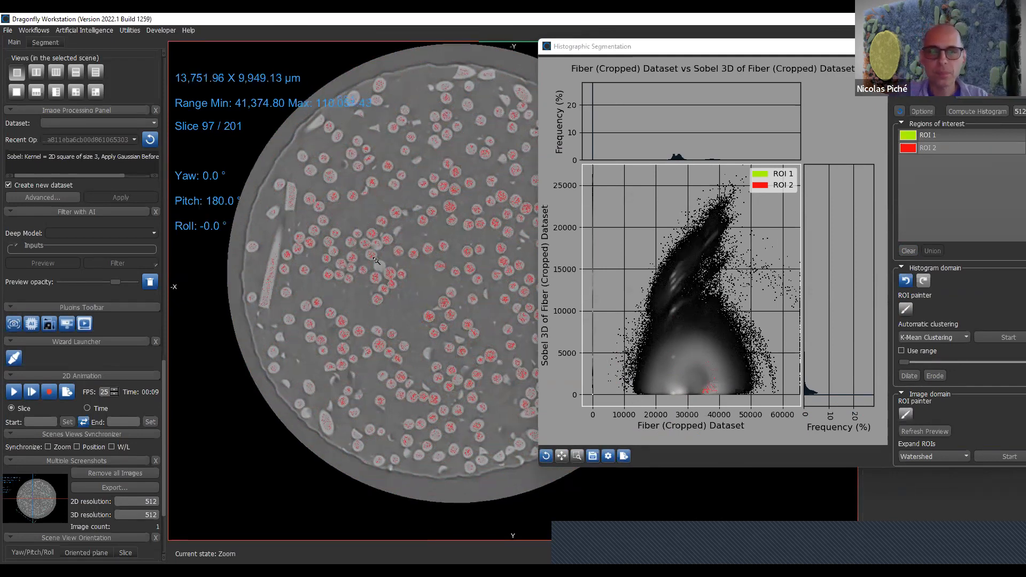
{"action": "scroll", "coordinate": [422, 301], "scroll_direction": "up", "scroll_amount": 1}
{"action": "middle_click_drag", "start_coordinate": [422, 302], "coordinate": [365, 294]}
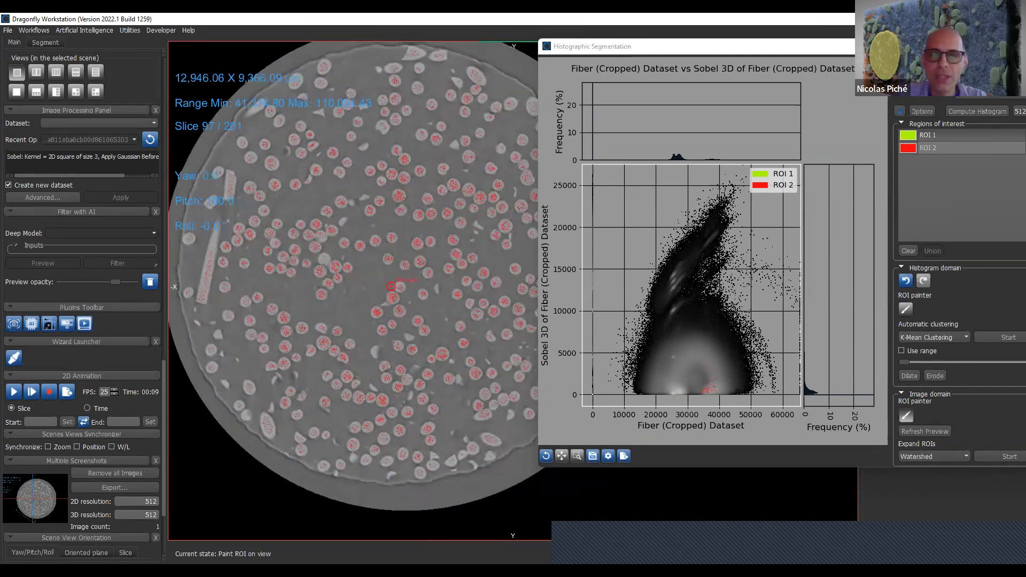
- Dilate ROI 2 in the histogram domain and brush another fiber into it on the enlarged slice
{"action": "left_click", "coordinate": [948, 341]}
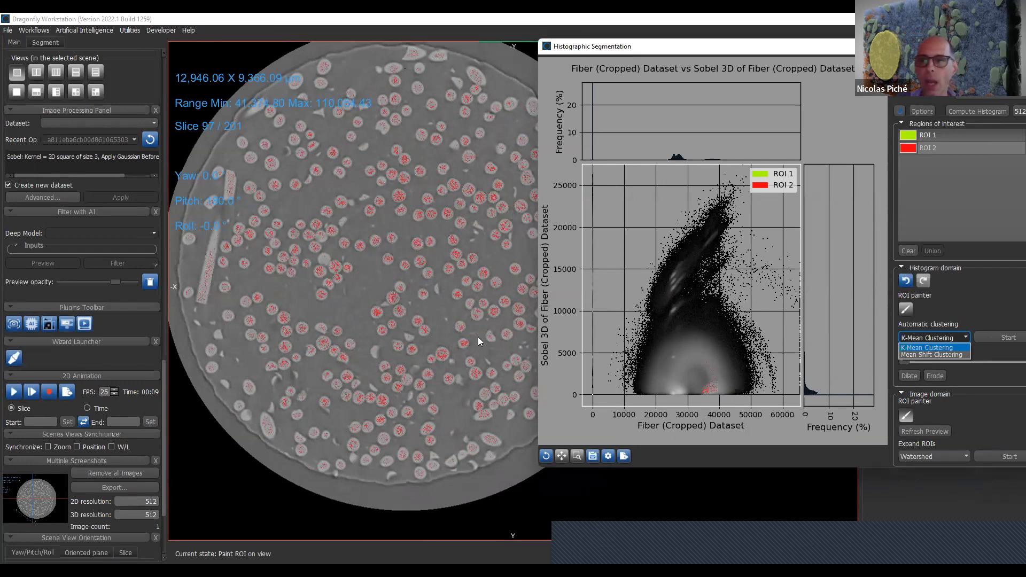
{"action": "left_click", "coordinate": [909, 376]}
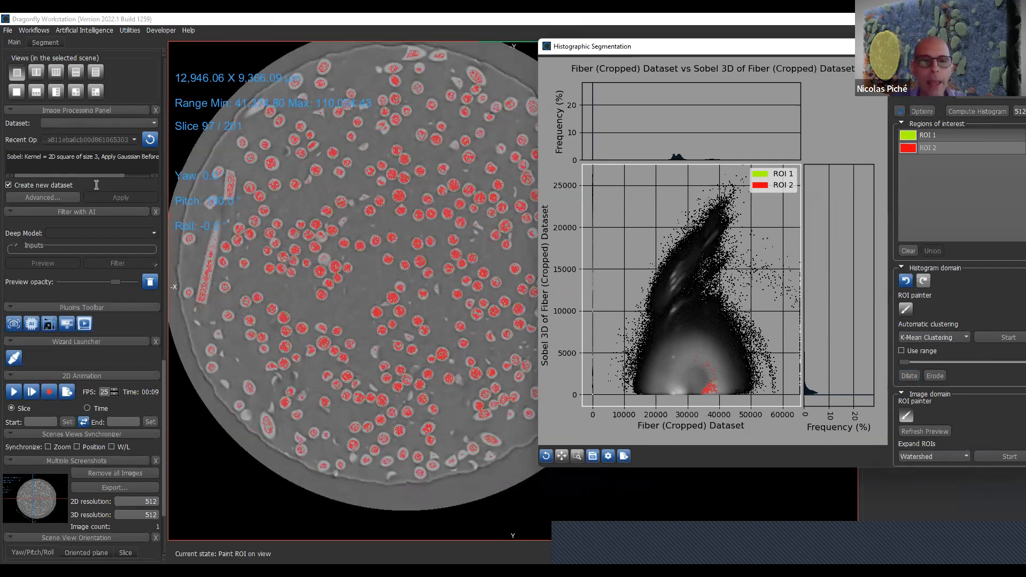
{"action": "mouse_move", "coordinate": [362, 504]}
{"action": "right_mouse_down"}
{"action": "mouse_move", "coordinate": [364, 518]}
{"action": "mouse_move", "coordinate": [328, 331]}
{"action": "right_mouse_up"}
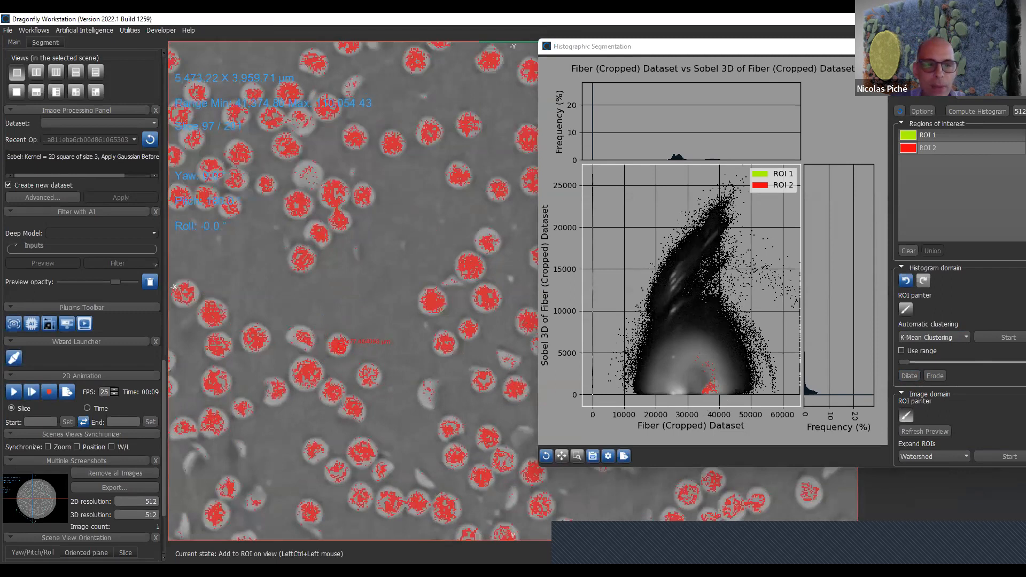
{"action": "left_click_drag", "start_coordinate": [336, 338], "coordinate": [337, 347], "text": "ctrl"}
- Paint ROI 1 on the matrix between the fibers in the slice view
{"action": "key", "text": "shift"}
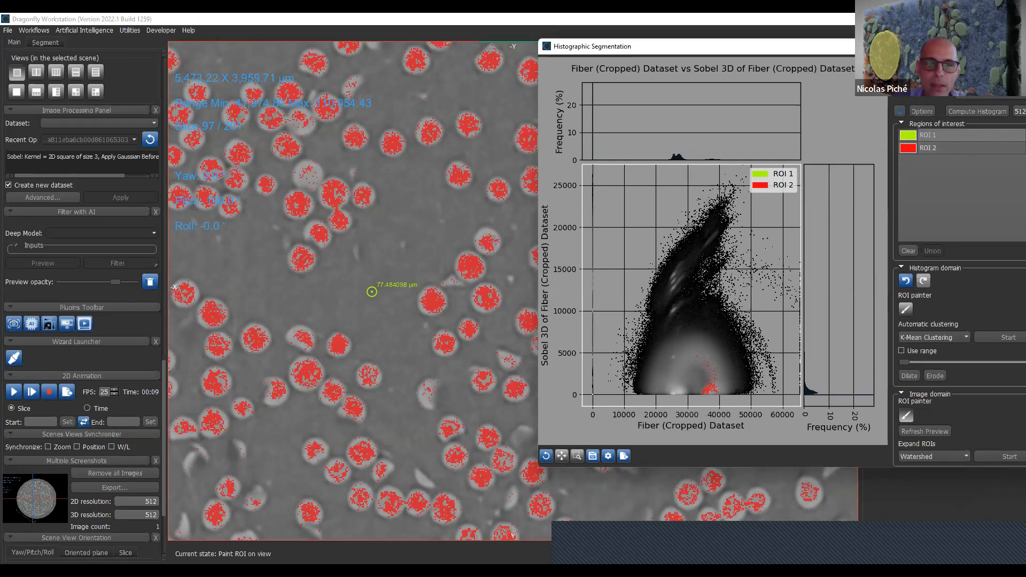
{"action": "left_click", "coordinate": [364, 303], "text": "ctrl"}
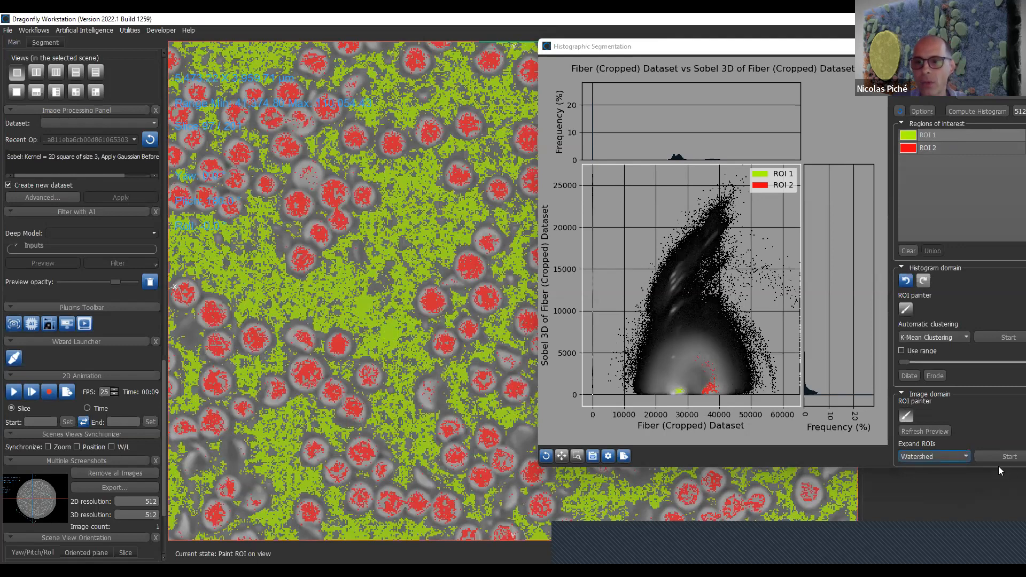
- Erase the stray ROI 2 points above its main cluster with the histogram ROI painter
{"action": "left_click", "coordinate": [962, 458]}
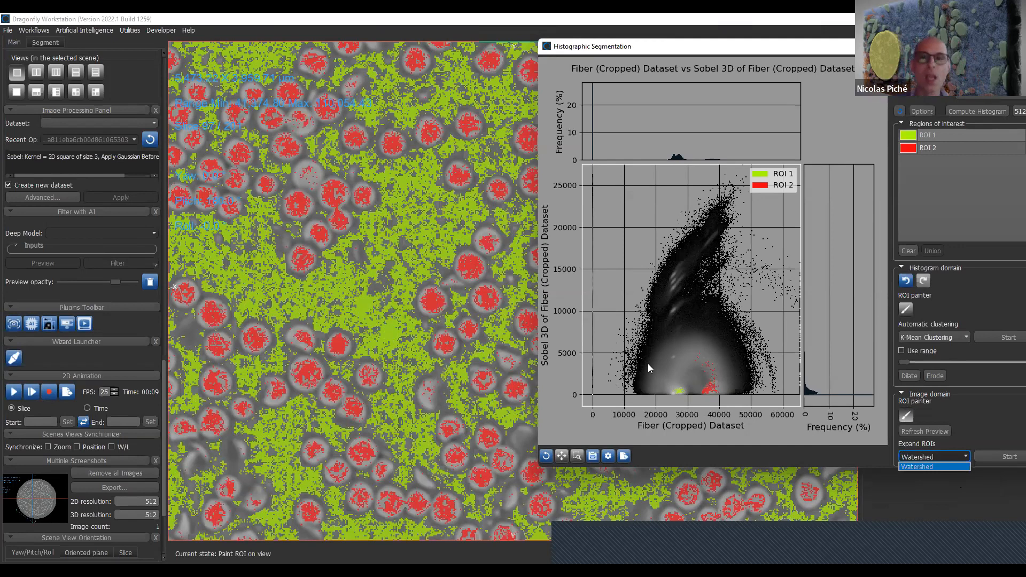
{"action": "left_click", "coordinate": [947, 150]}
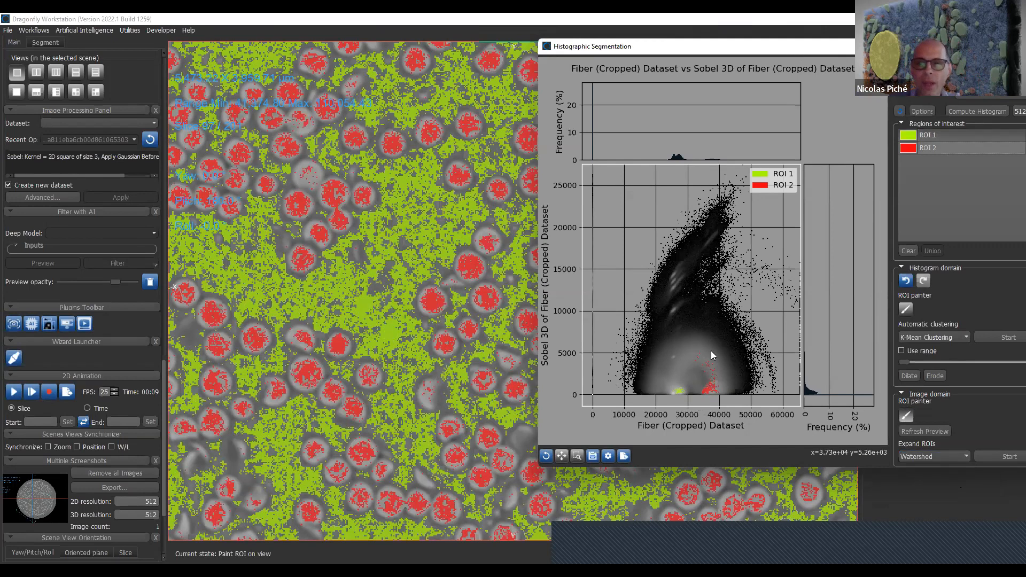
{"action": "left_click", "coordinate": [906, 309]}
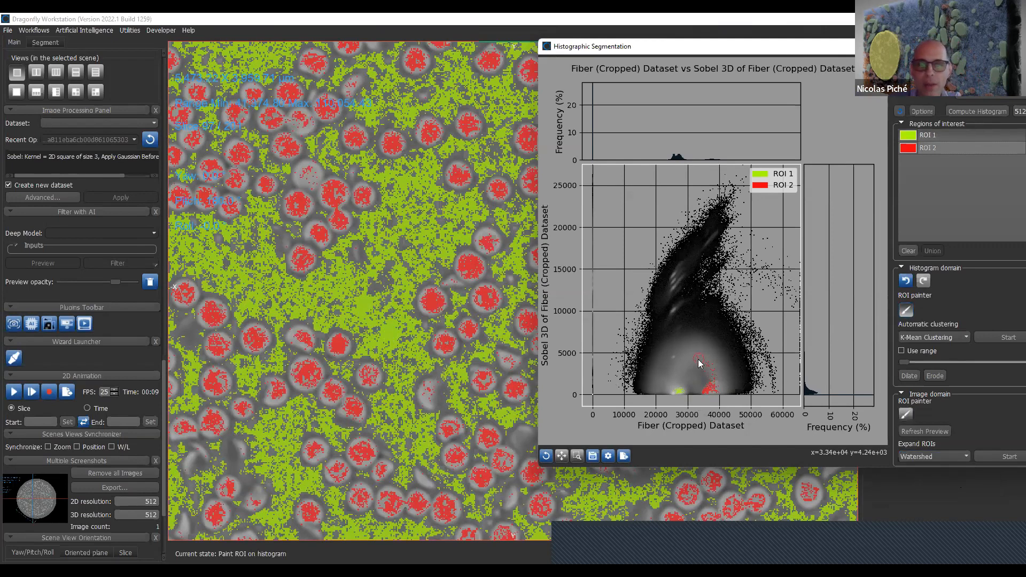
{"action": "left_click_drag", "start_coordinate": [699, 359], "coordinate": [709, 368]}
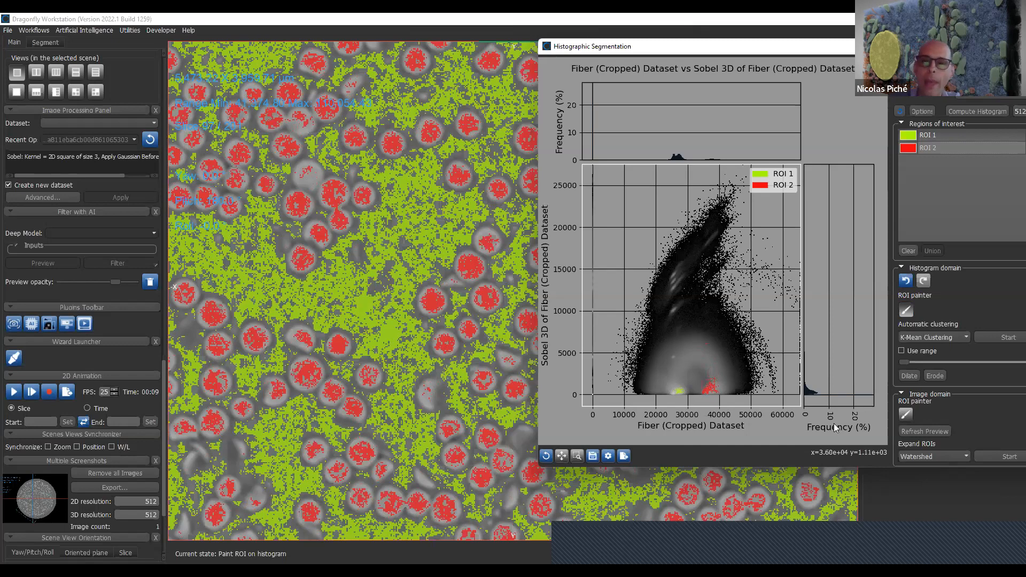
- Run K-Mean Clustering on the histogram with 2 ROIs, limited to the specified range
{"action": "left_click", "coordinate": [960, 336]}
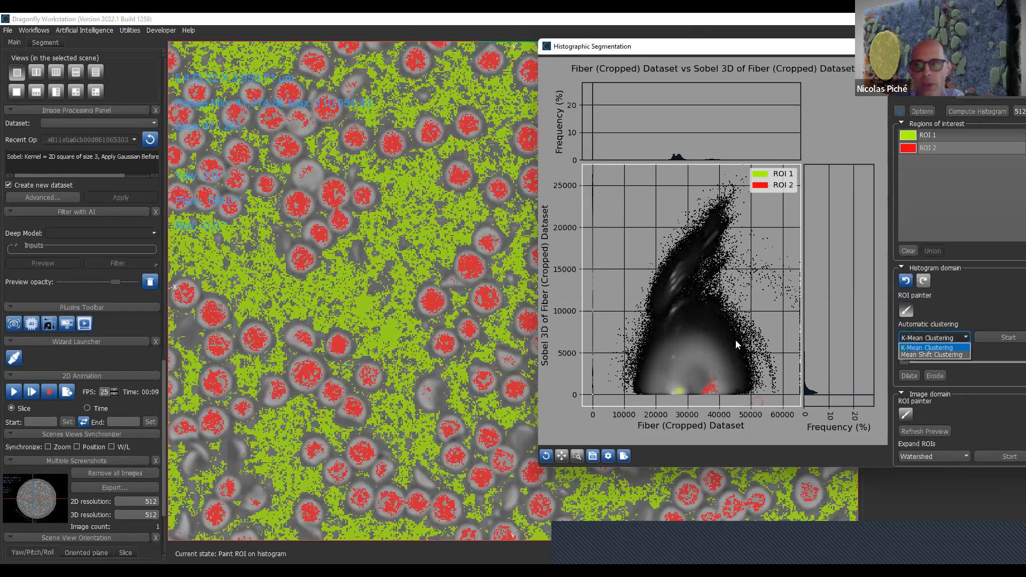
{"action": "left_click", "coordinate": [926, 348]}
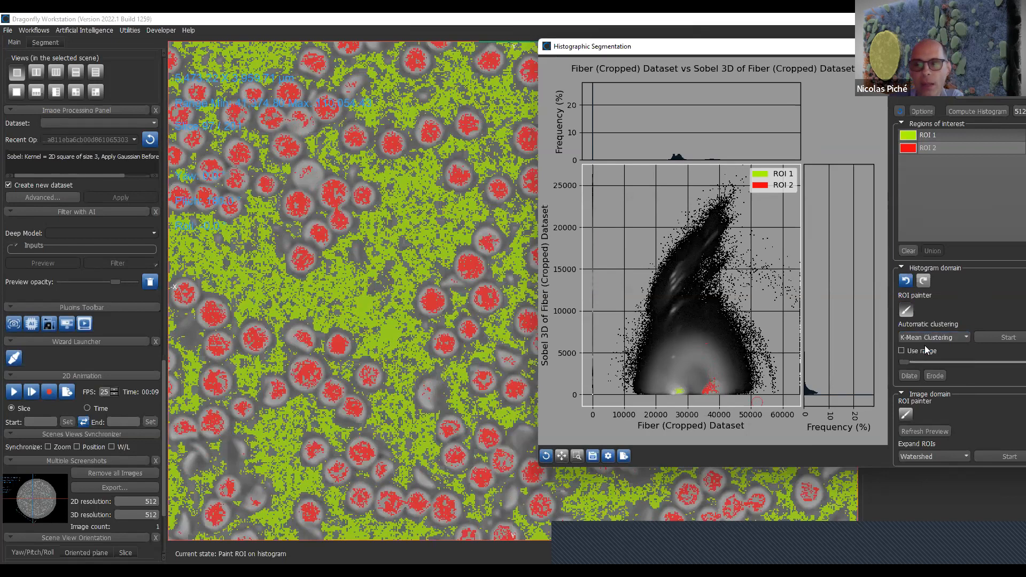
{"action": "left_click_drag", "start_coordinate": [908, 47], "coordinate": [676, 46]}
{"action": "left_click", "coordinate": [717, 337]}
{"action": "left_click", "coordinate": [783, 341]}
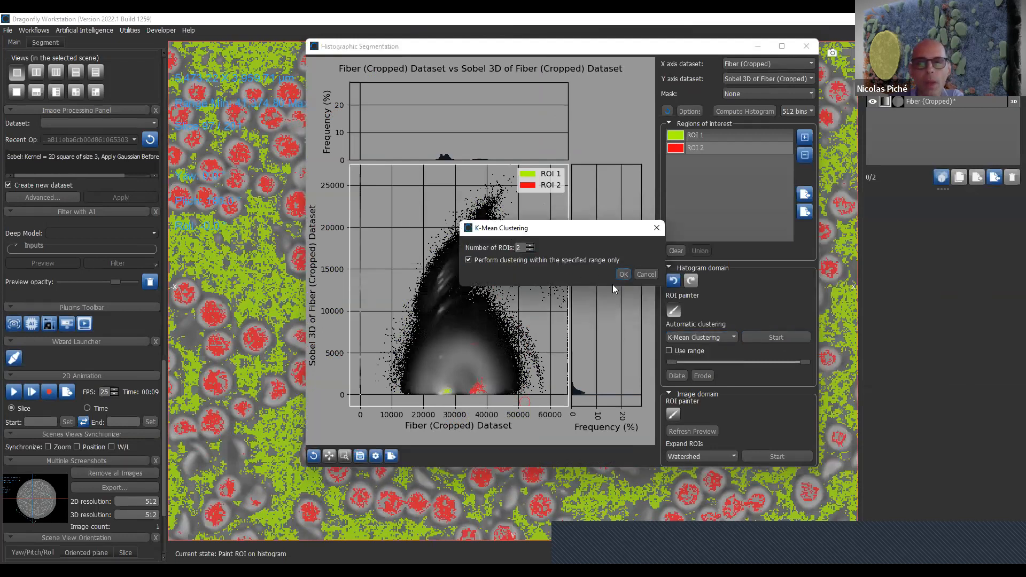
{"action": "key", "text": "Return"}
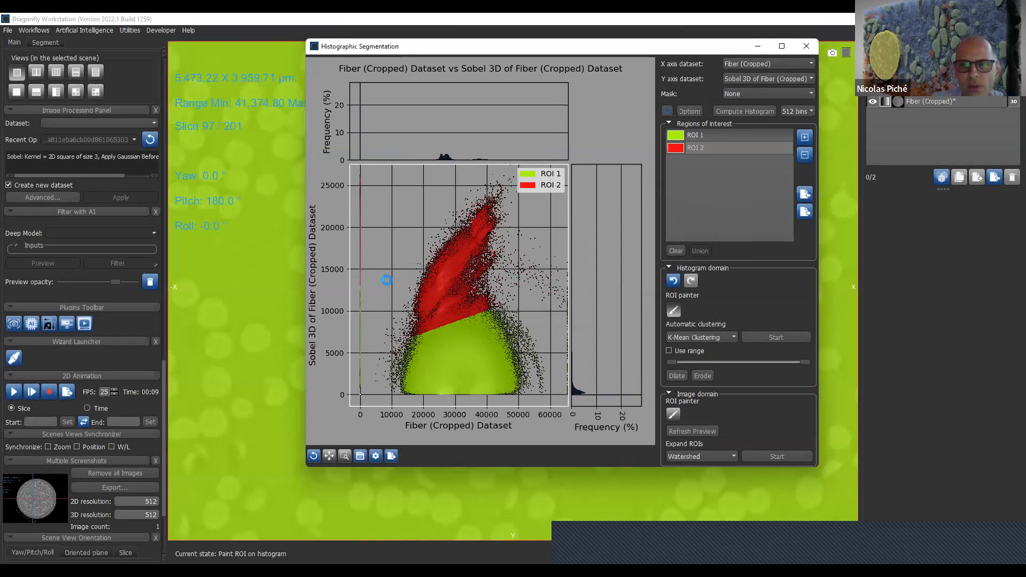
- Close the Histographic Segmentation window without exporting its ROIs
{"action": "left_click_drag", "start_coordinate": [484, 45], "coordinate": [732, 81]}
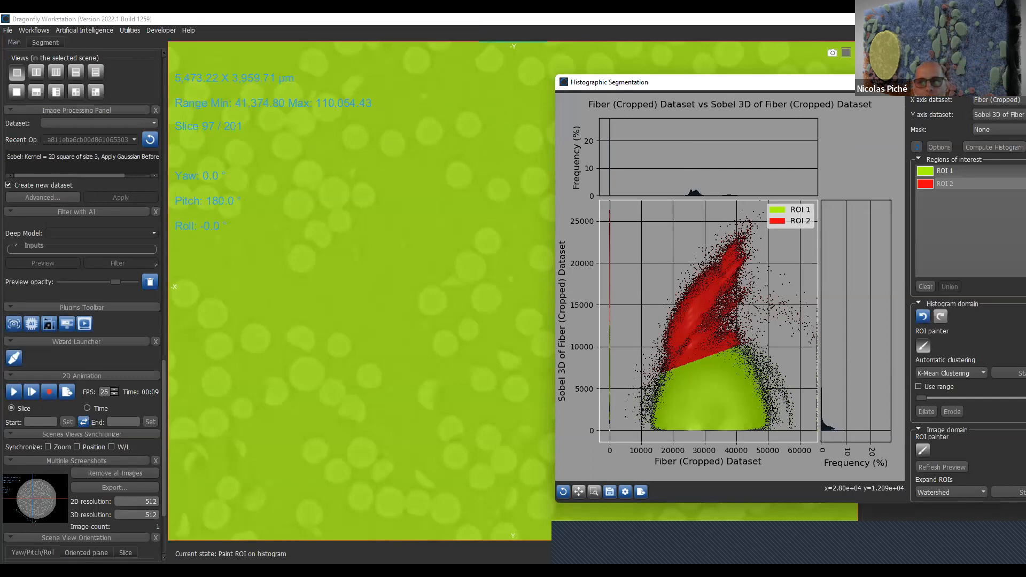
{"action": "left_click_drag", "start_coordinate": [956, 83], "coordinate": [762, 97]}
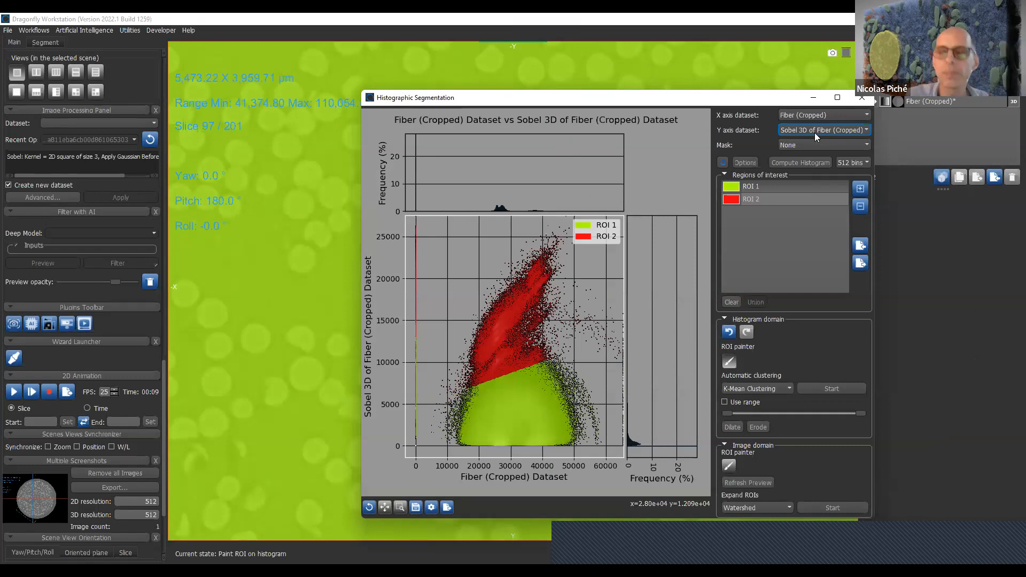
{"action": "left_click", "coordinate": [862, 100]}
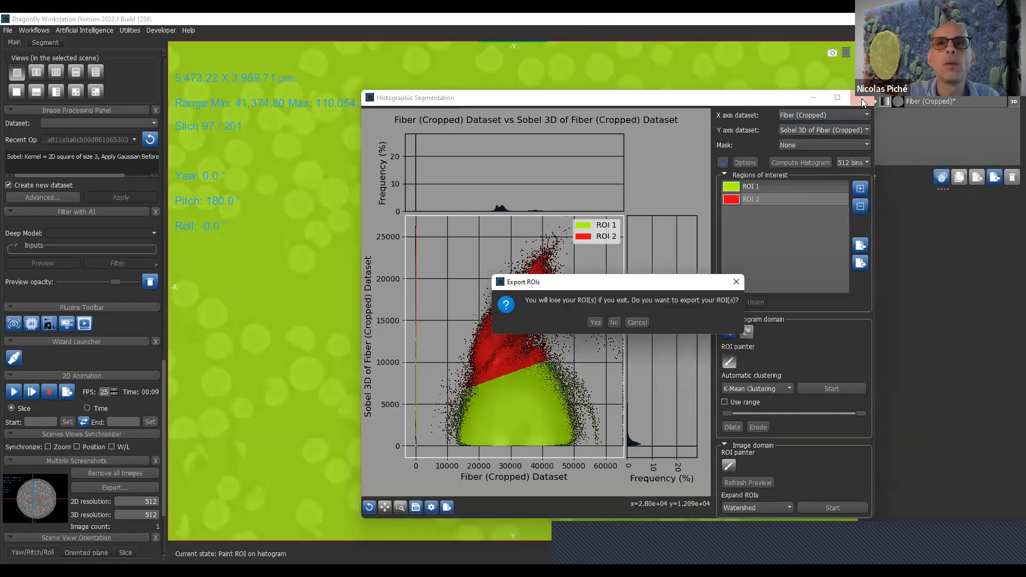
{"action": "left_click", "coordinate": [736, 281]}
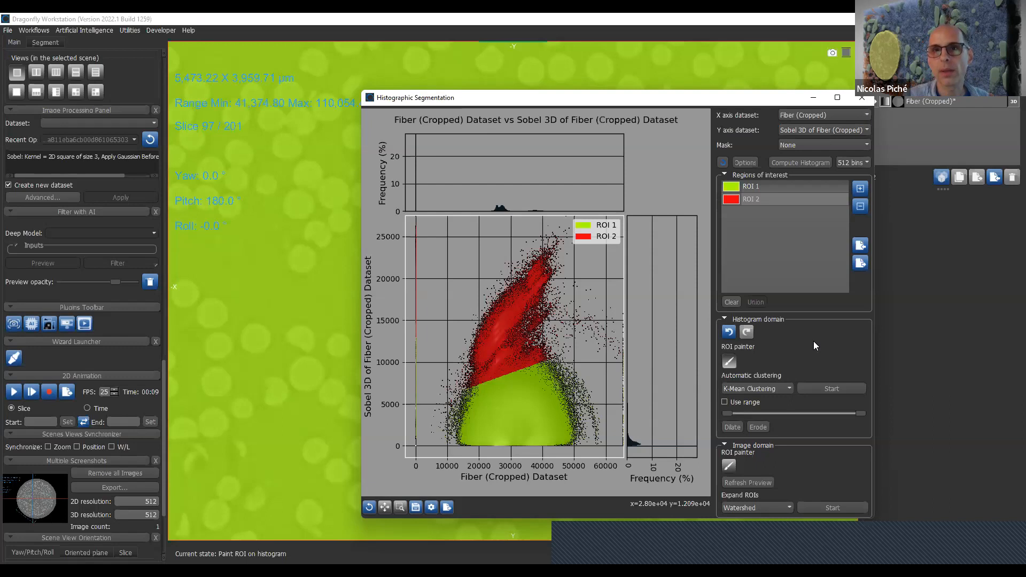
{"action": "left_click", "coordinate": [860, 98]}
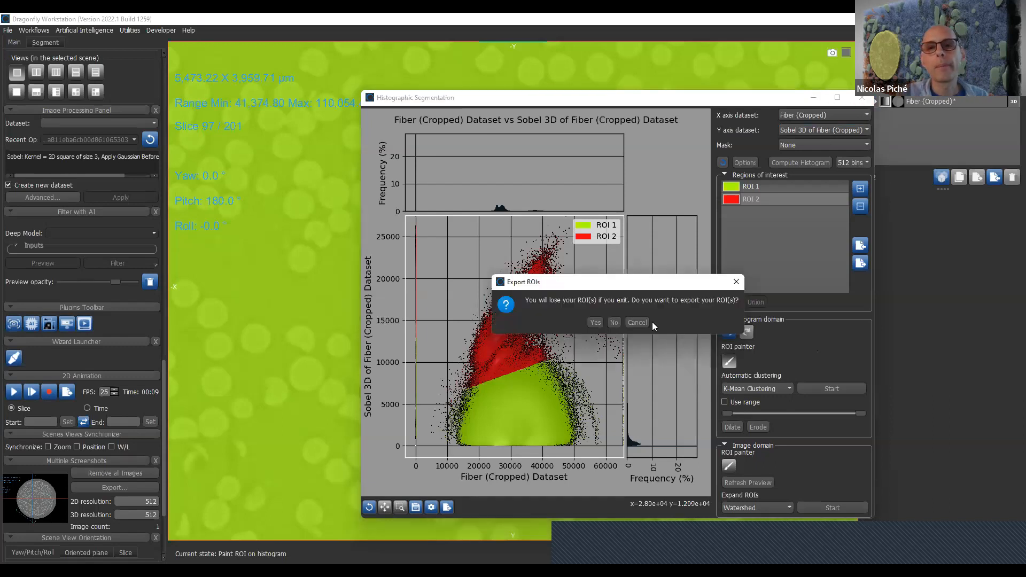
{"action": "left_click", "coordinate": [615, 323]}
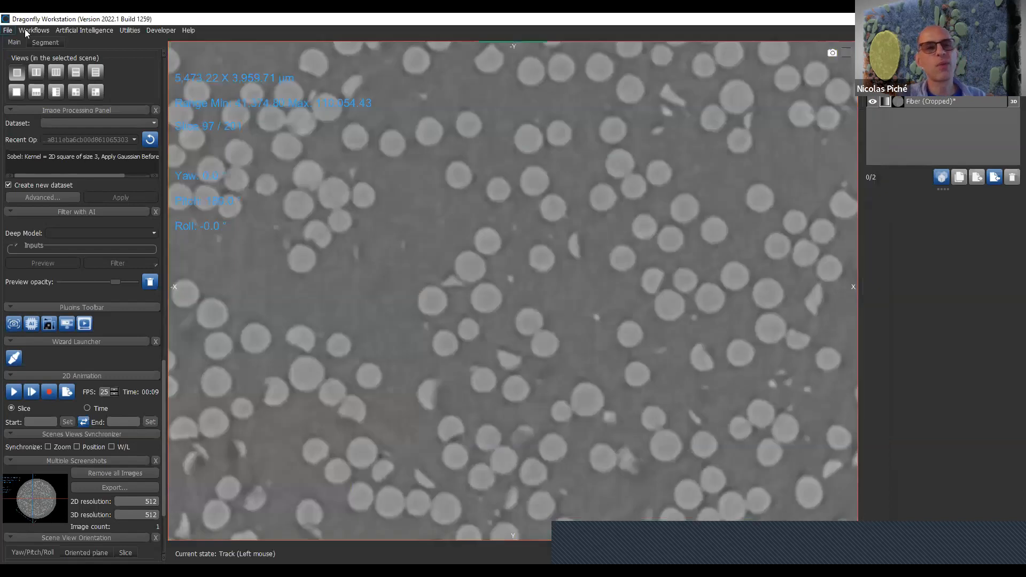
- Open the Python Console below the slice view
{"action": "left_click", "coordinate": [130, 30]}
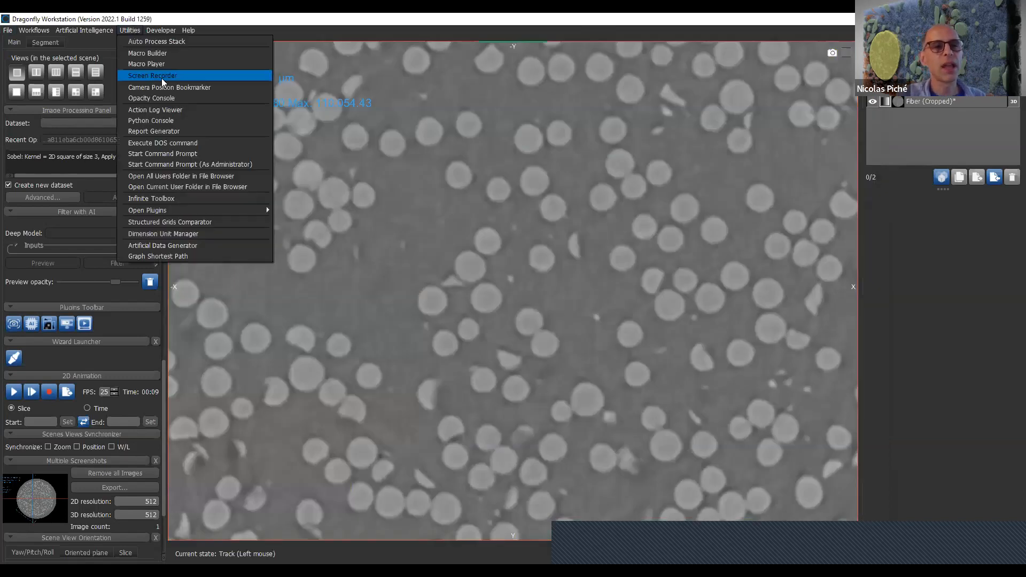
{"action": "left_click", "coordinate": [176, 121]}
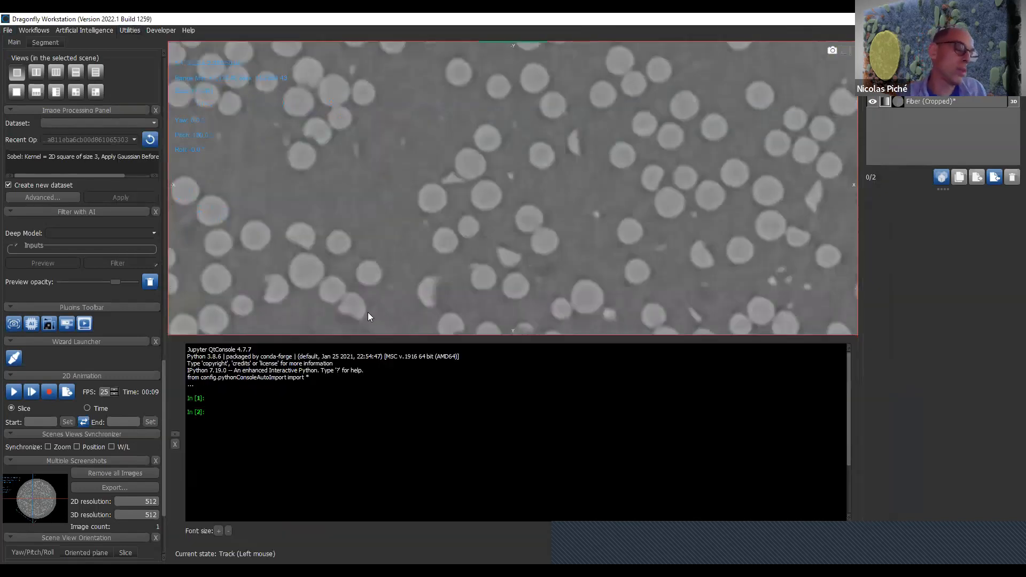
- Assign the Fiber (Cropped) dataset object to the variable a in the Python Console
{"action": "left_click", "coordinate": [428, 434]}
{"action": "type", "text": "a ="}
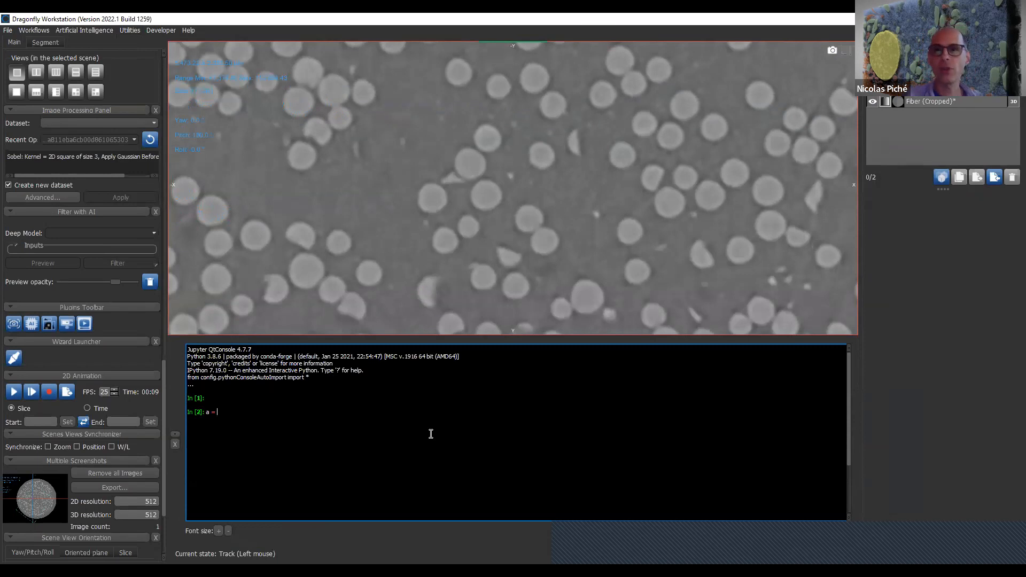
{"action": "left_click", "coordinate": [937, 104]}
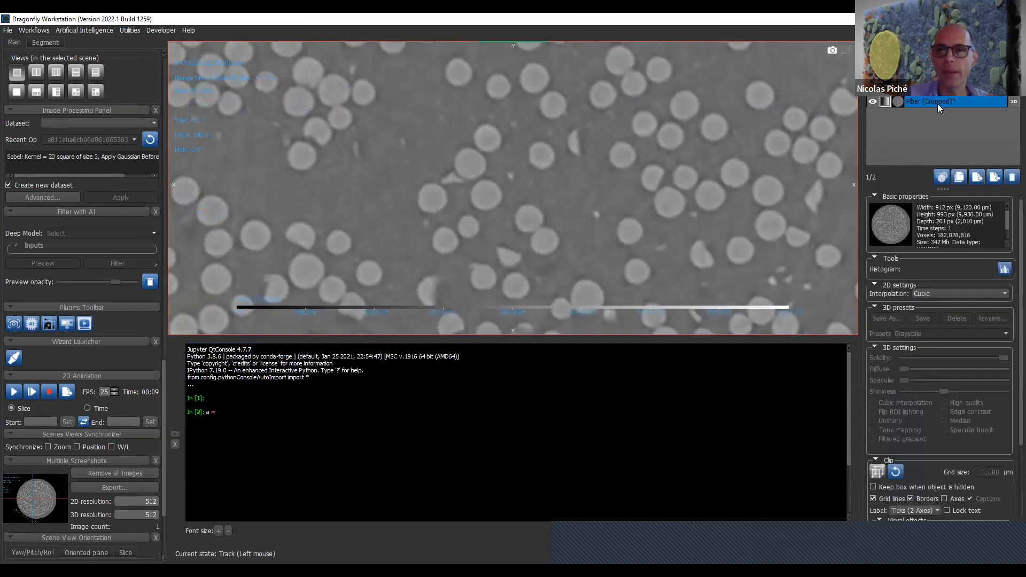
{"action": "left_click_drag", "start_coordinate": [937, 103], "coordinate": [659, 371]}
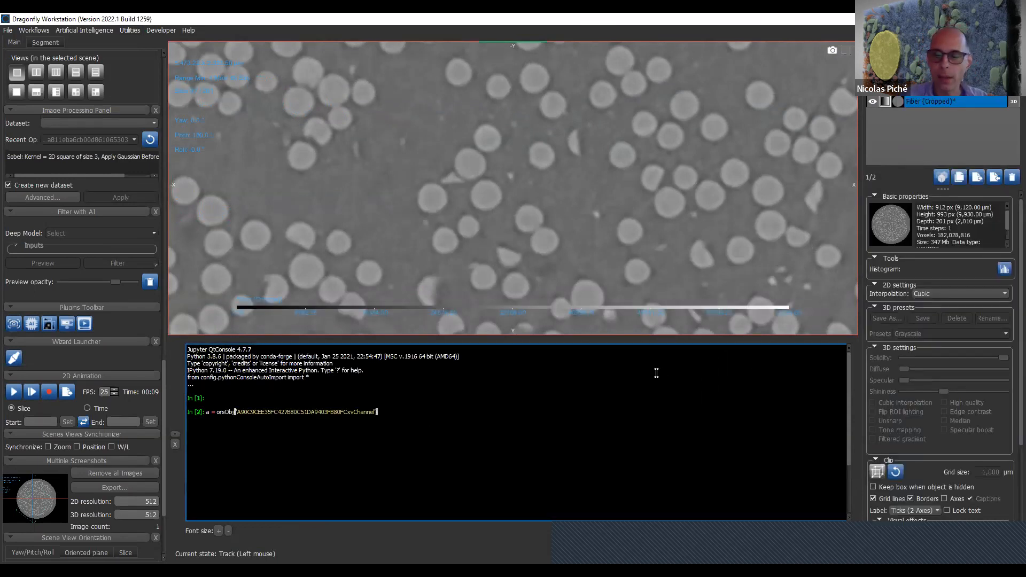
{"action": "key", "text": "Return"}
- Try to print the dataset's voxel array by calling the method as a.getNDArrajy()
{"action": "type", "text": "a"}
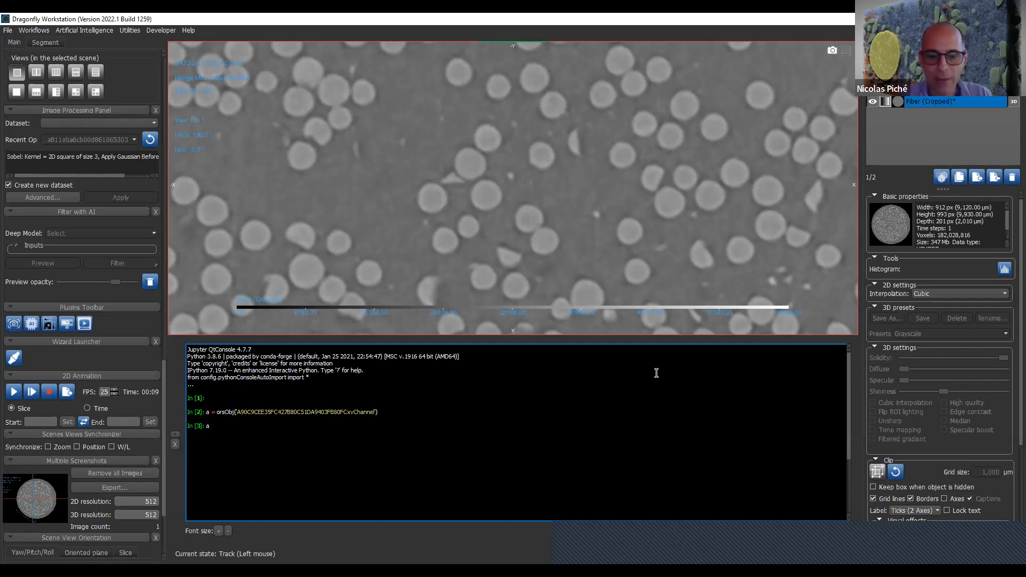
{"action": "type", "text": ".get"}
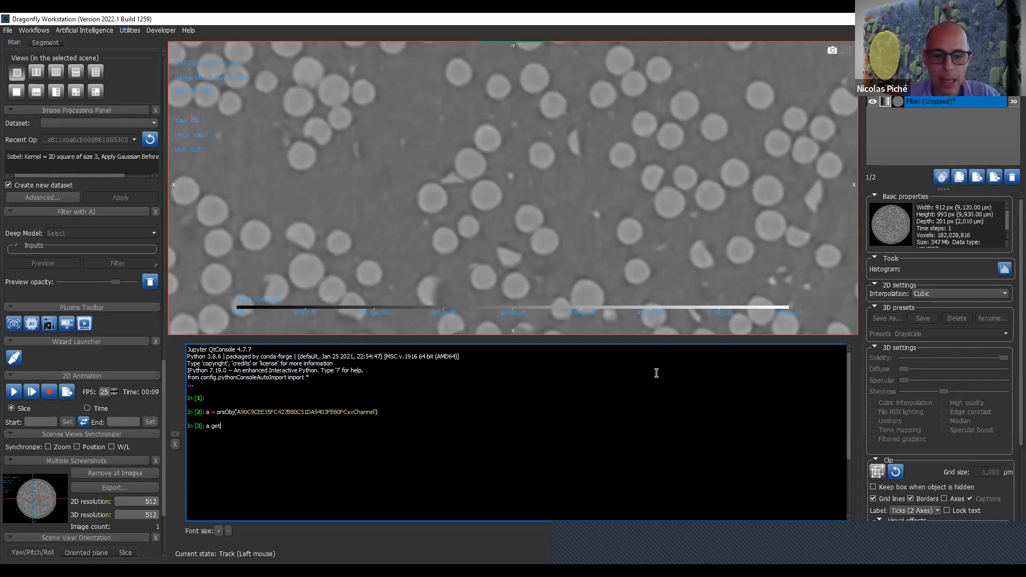
{"action": "type", "text": "NDArraju"}
{"action": "key", "text": "BackSpace"}
{"action": "type", "text": "y"}
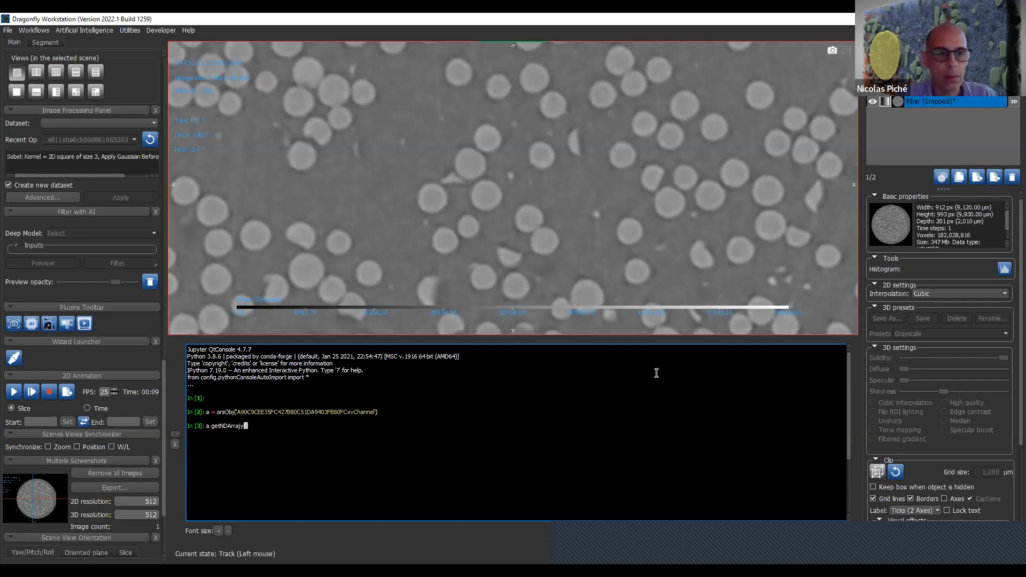
{"action": "type", "text": "()"}
{"action": "key", "text": "Return"}
- Enlarge the console font and run the call with its spelling corrected to a.getNDArray()
{"action": "key", "text": "Up"}
{"action": "key", "text": "BackSpace"}
{"action": "key", "text": "BackSpace"}
{"action": "type", "text": "()"}
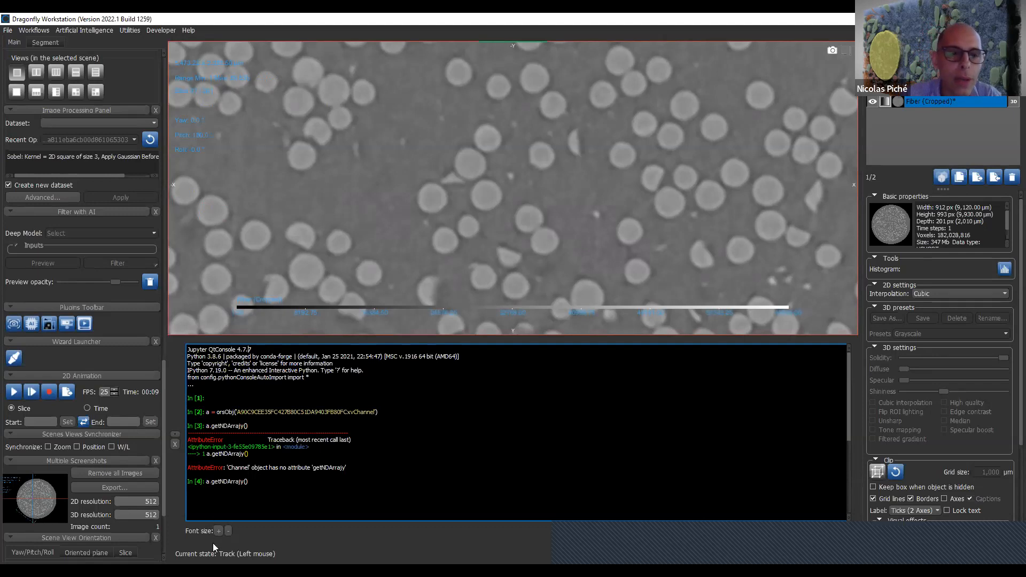
{"action": "left_click", "coordinate": [218, 531]}
{"action": "left_click", "coordinate": [219, 530]}
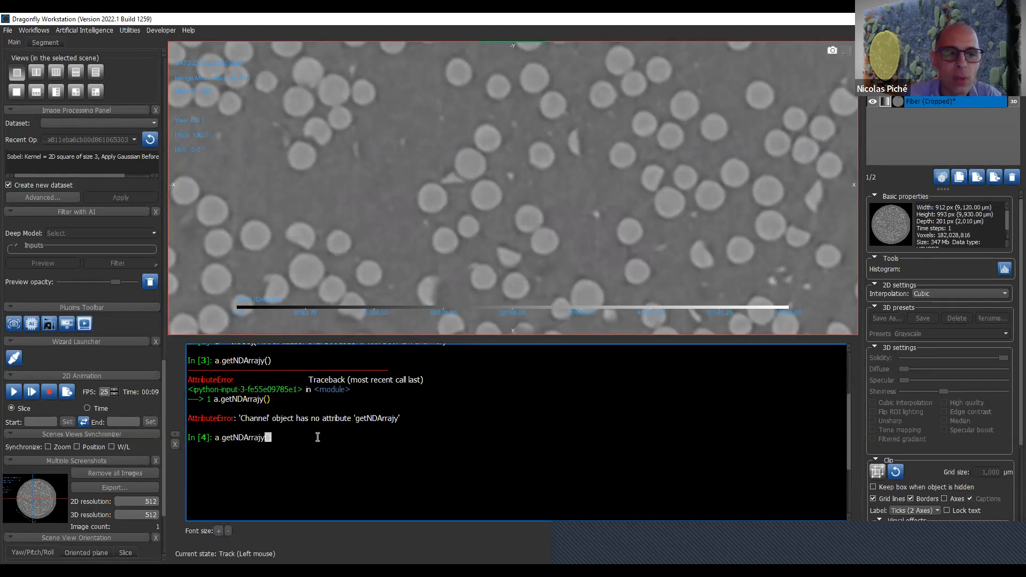
{"action": "key", "text": "BackSpace"}
{"action": "key", "text": "BackSpace"}
{"action": "key", "text": "BackSpace"}
{"action": "key", "text": "BackSpace"}
{"action": "type", "text": "y"}
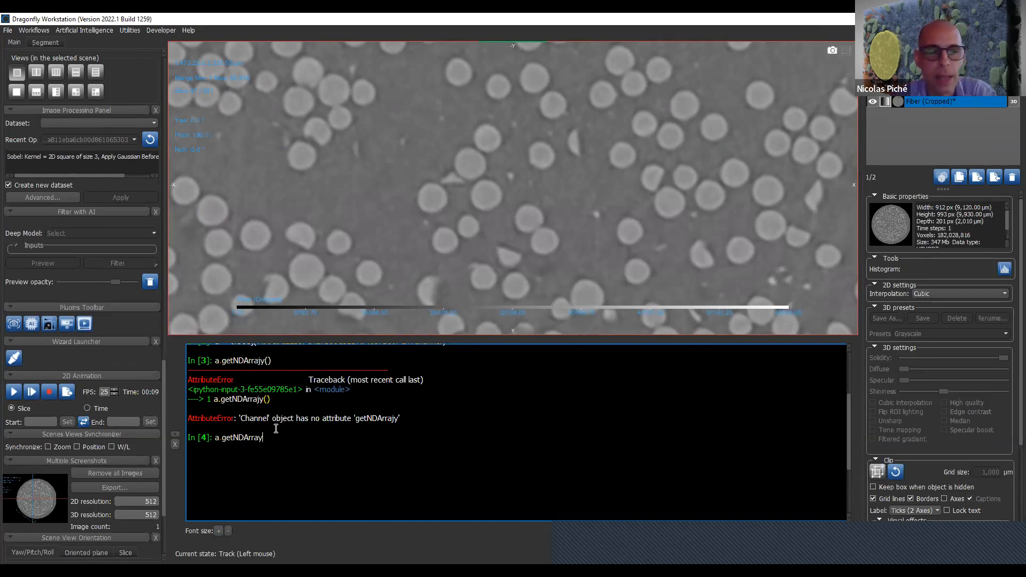
{"action": "type", "text": "()"}
{"action": "key", "text": "Return"}
- Recall the a.getNDArray() call at the new console prompt for editing
{"action": "key", "text": "Up"}
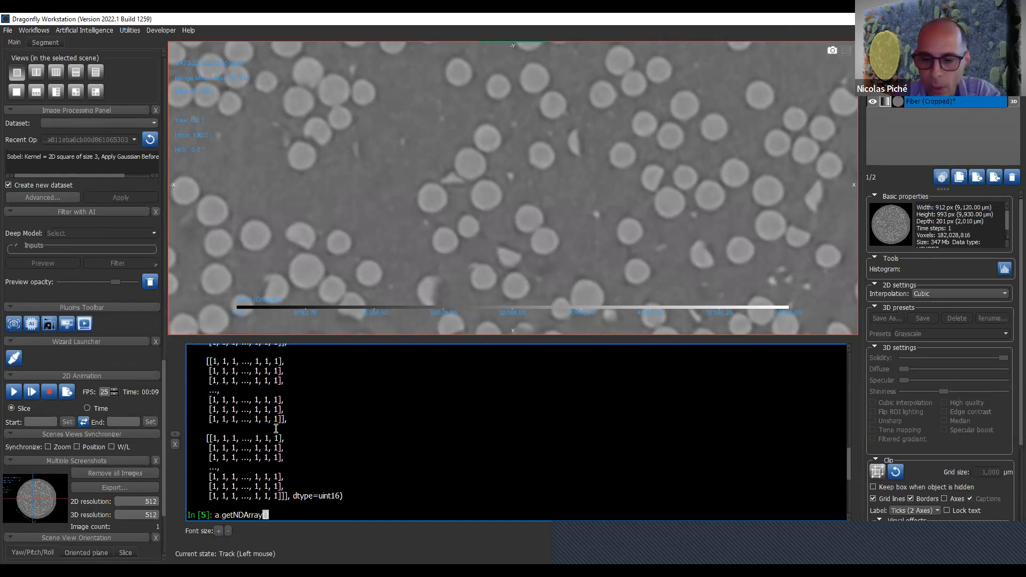
{"action": "type", "text": ")"}
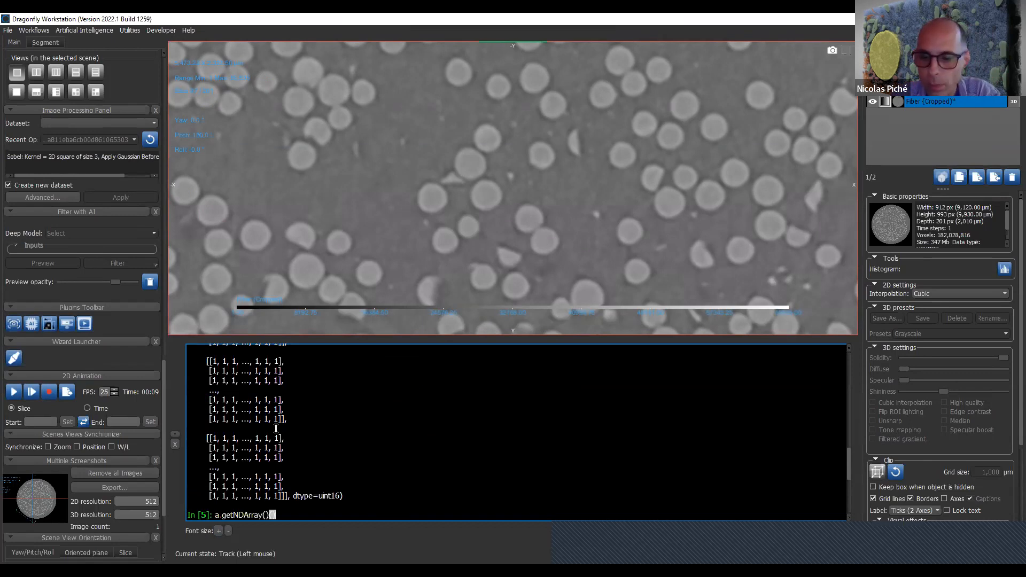
{"action": "key", "text": "BackSpace"}
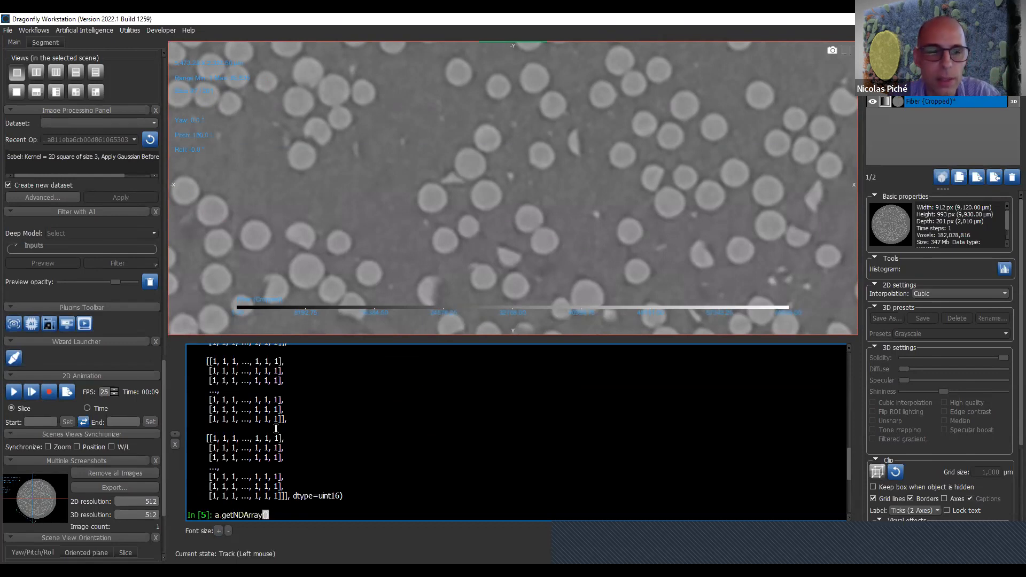
{"action": "type", "text": ")"}
{"action": "key", "text": "BackSpace"}
{"action": "type", "text": ")"}
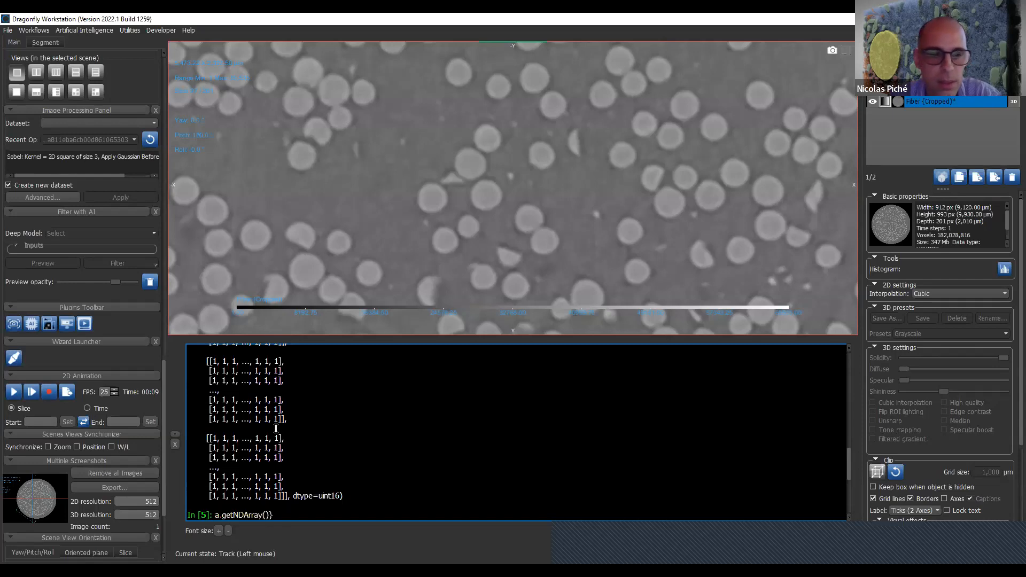
{"action": "key", "text": "Left"}
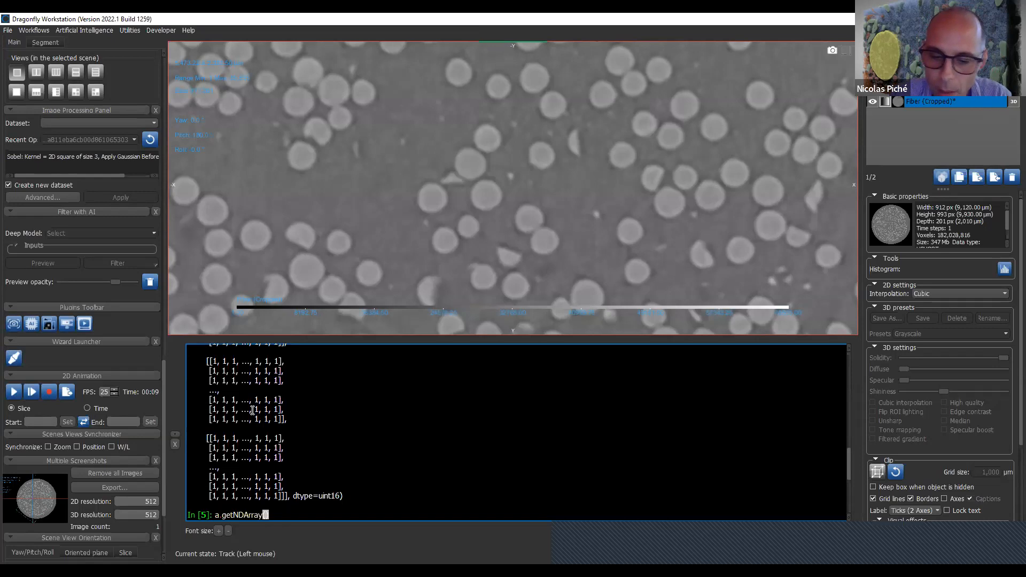
{"action": "type", "text": "`~"}
{"action": "key", "text": "BackSpace"}
{"action": "key", "text": "BackSpace"}
{"action": "type", "text": "`~"}
{"action": "key", "text": "BackSpace"}
{"action": "key", "text": "BackSpace"}
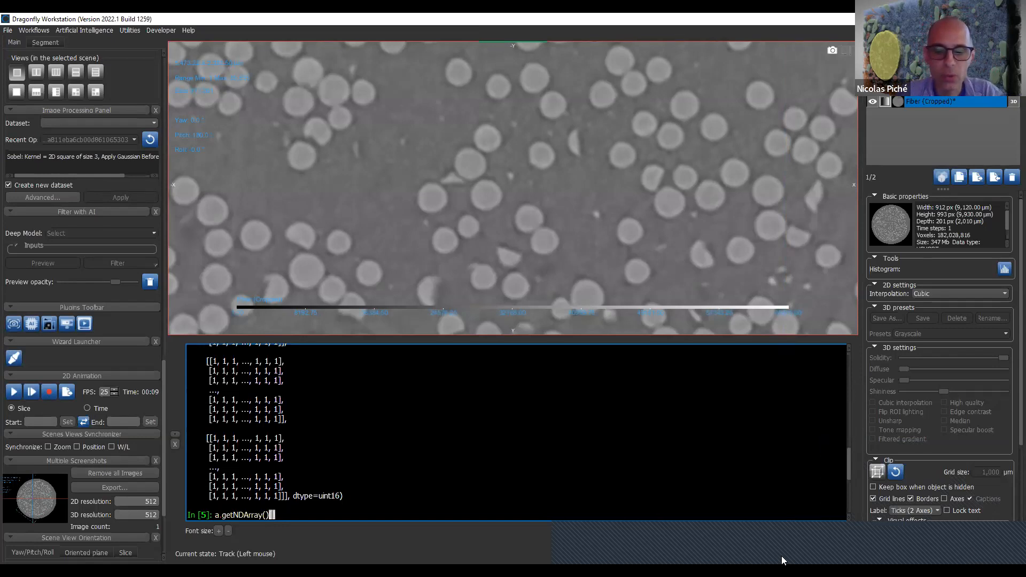
- Zero every second voxel along all three axes by running a.getNDArray()[::2,::2,::2] = 0
{"action": "type", "text": "[::2]"}
{"action": "type", "text": ",::2"}
{"action": "key", "text": "BackSpace"}
{"action": "key", "text": "BackSpace"}
{"action": "key", "text": "BackSpace"}
{"action": "key", "text": "BackSpace"}
{"action": "type", "text": ",::2"}
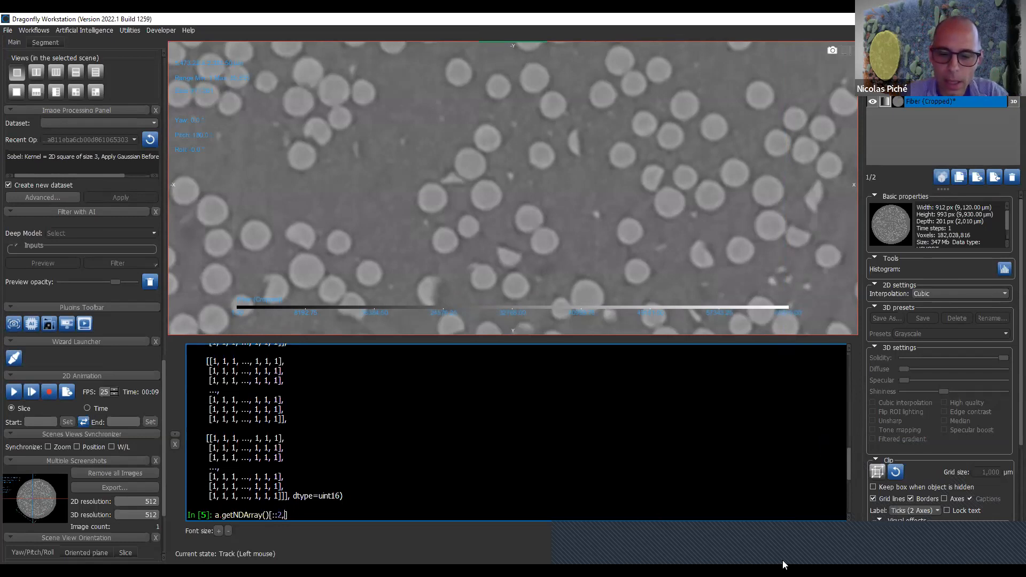
{"action": "type", "text": ",::2"}
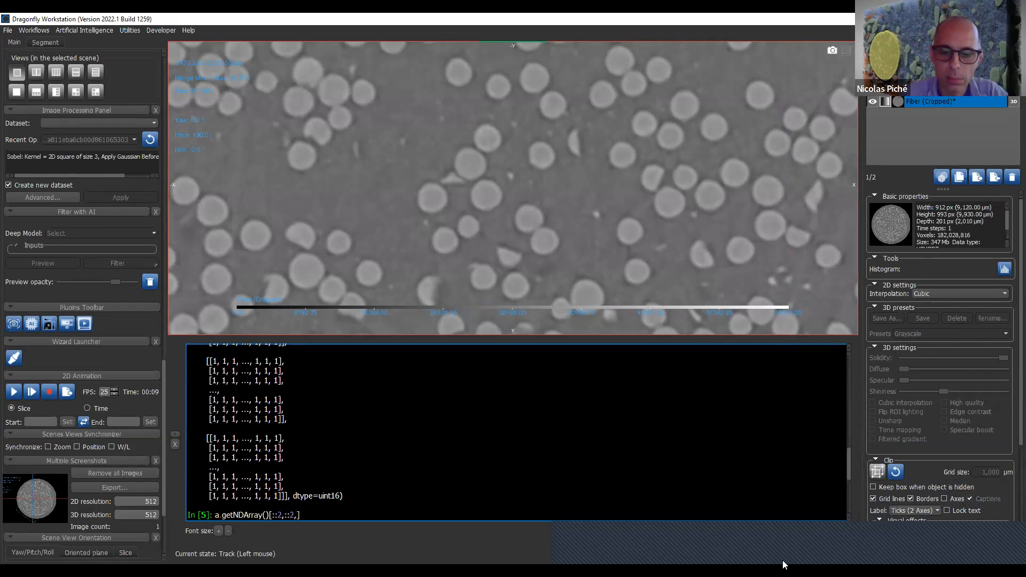
{"action": "key", "text": "End"}
{"action": "type", "text": "= "}
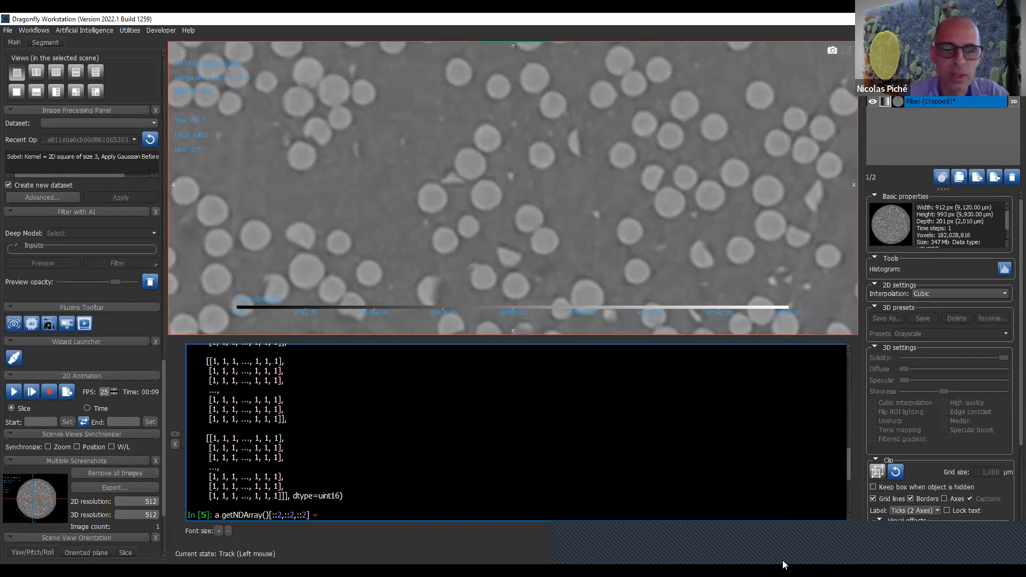
{"action": "type", "text": "0"}
{"action": "key", "text": "Return"}
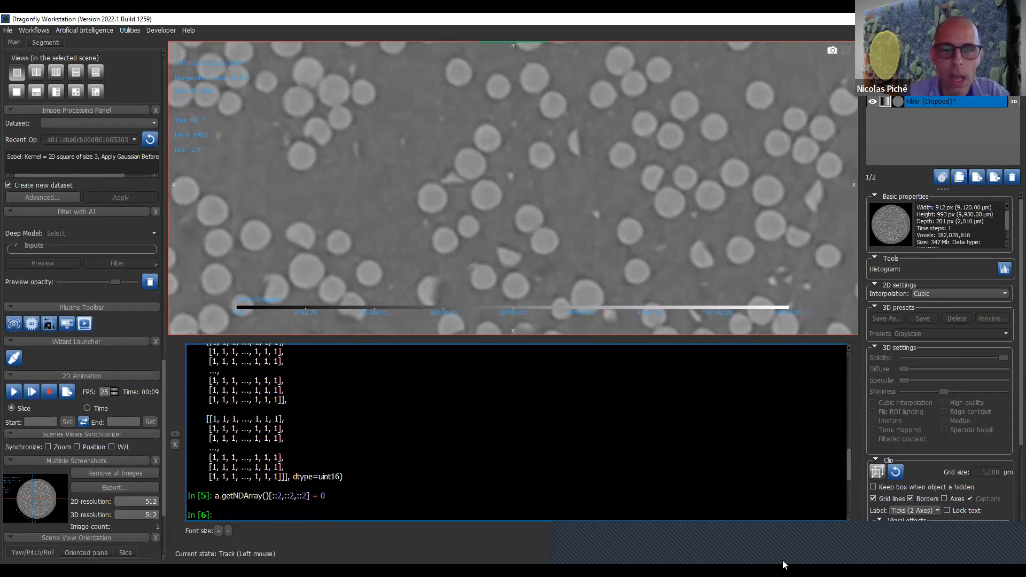
{"action": "scroll", "coordinate": [605, 271], "scroll_direction": "down", "scroll_amount": 3}
{"action": "scroll", "coordinate": [608, 251], "scroll_direction": "down", "scroll_amount": 5}
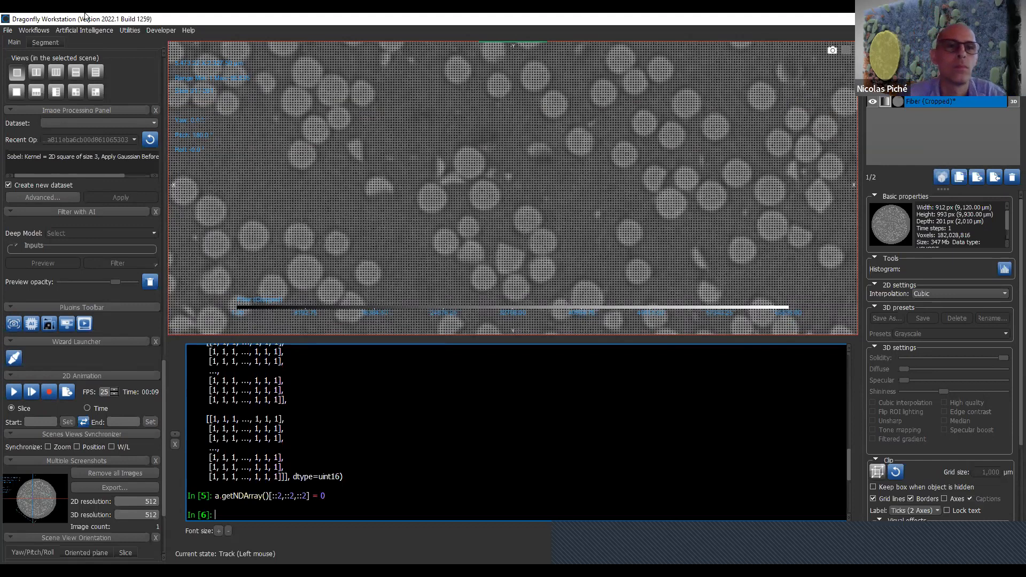
- Open the Script Runner to view its code, variable and output areas, and close it without running a script
{"action": "left_click", "coordinate": [159, 31]}
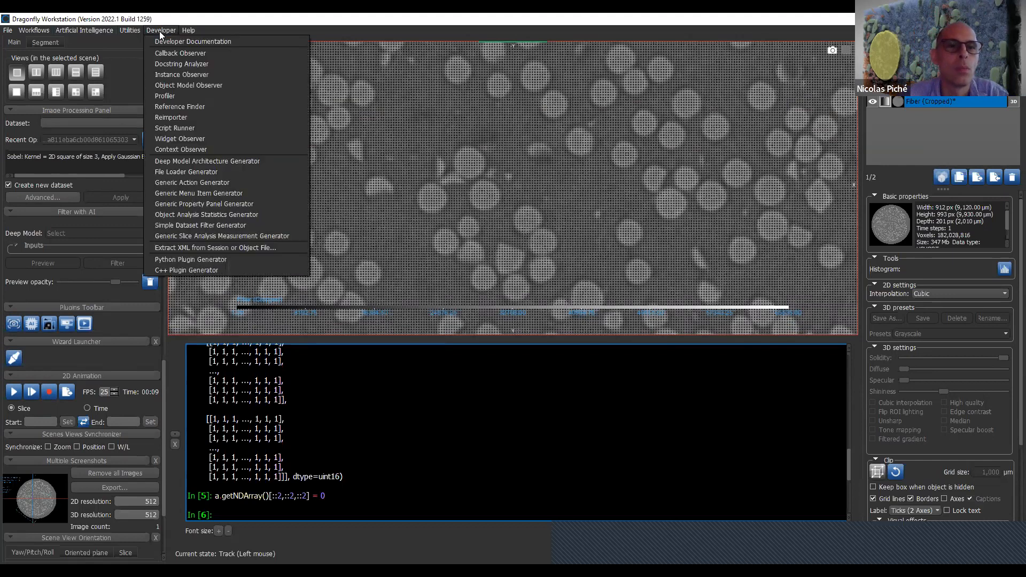
{"action": "left_click", "coordinate": [215, 127]}
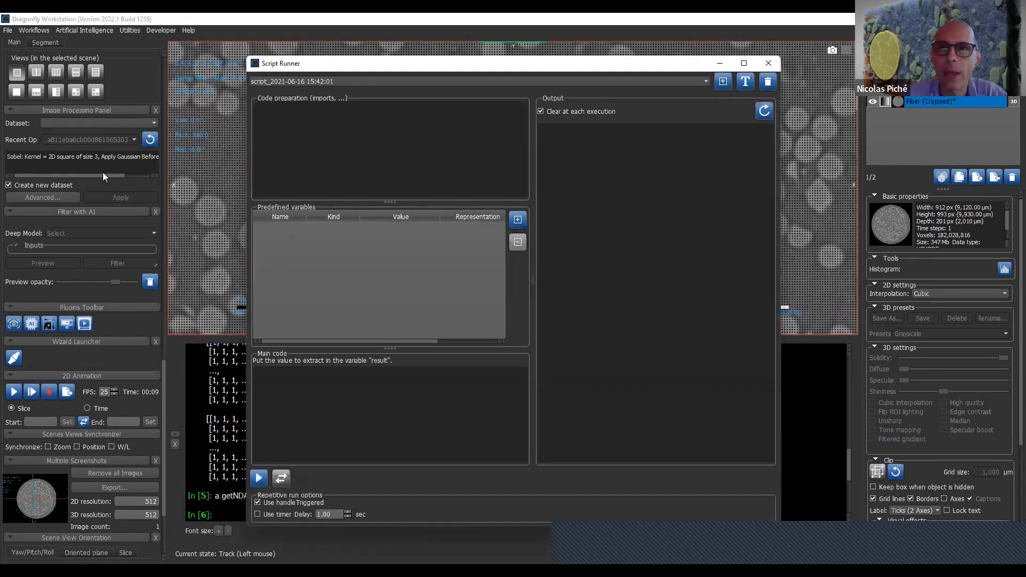
{"action": "left_click", "coordinate": [773, 63]}
{"action": "left_click", "coordinate": [162, 31]}
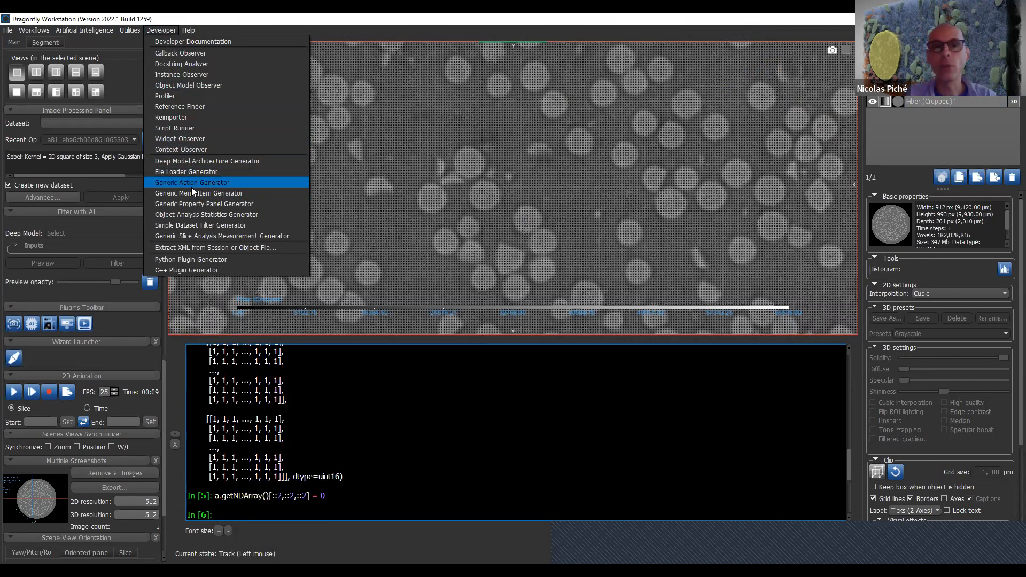
{"action": "left_click", "coordinate": [466, 491]}
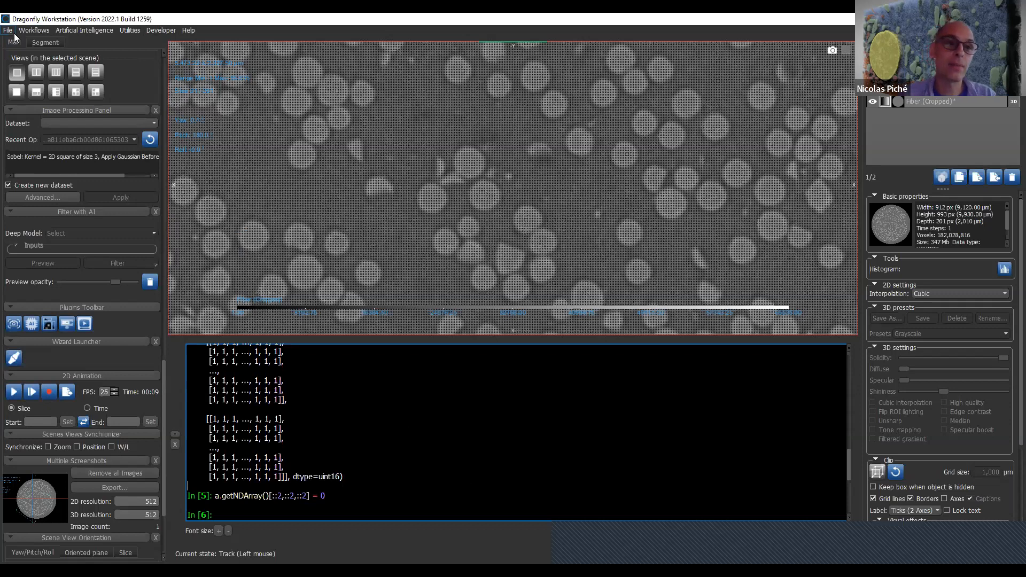
{"action": "left_click", "coordinate": [39, 28]}
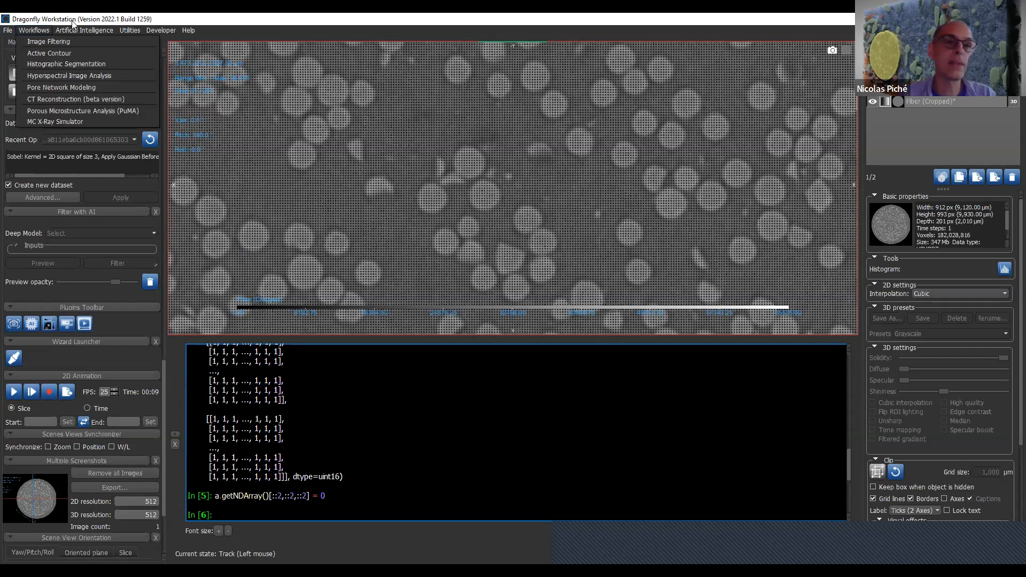
- Open the Macro Builder, load the ExampleBatchMultipleFiles macro and maximize the window
{"action": "left_click", "coordinate": [142, 30]}
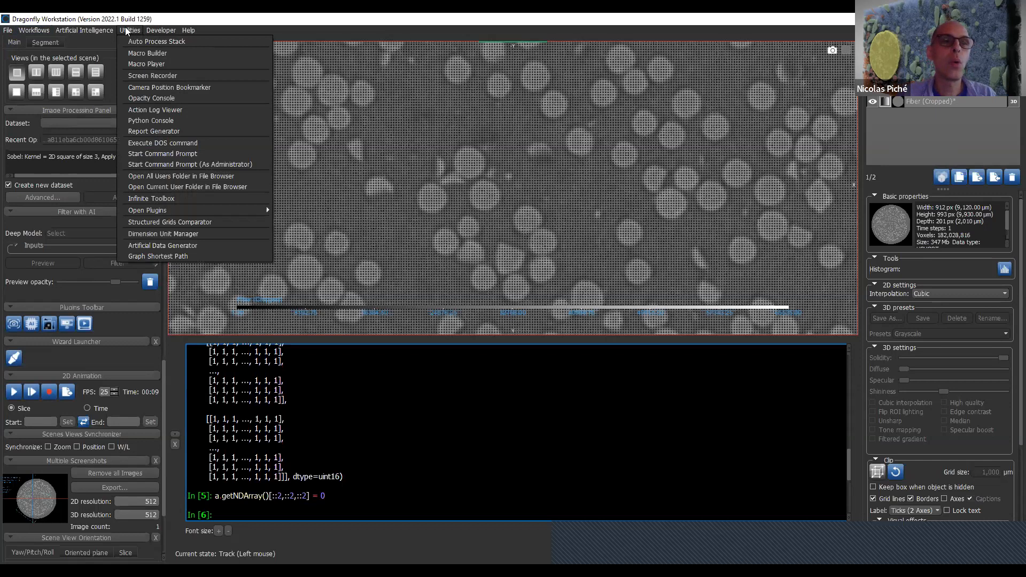
{"action": "left_click", "coordinate": [145, 54]}
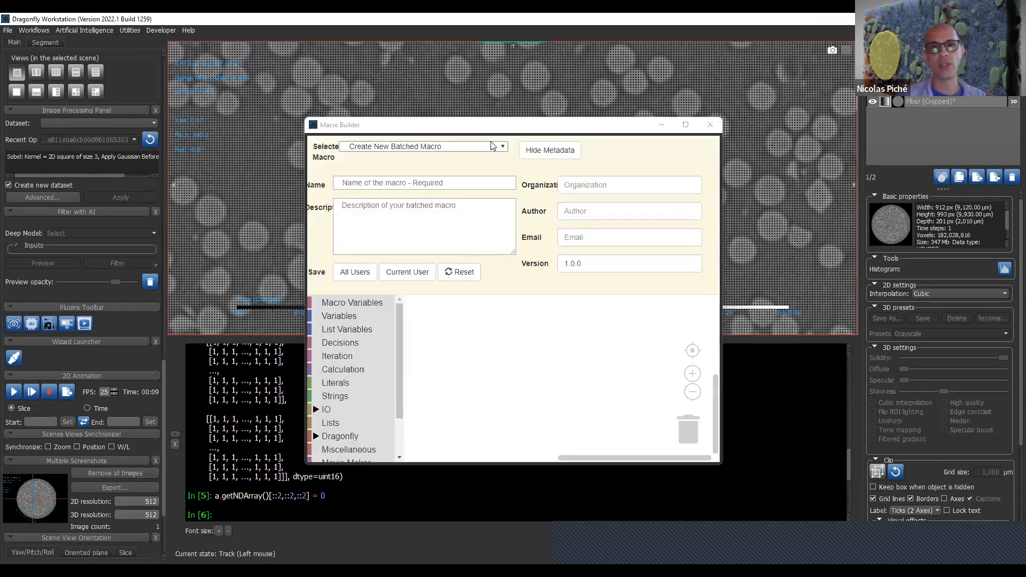
{"action": "left_click", "coordinate": [504, 147]}
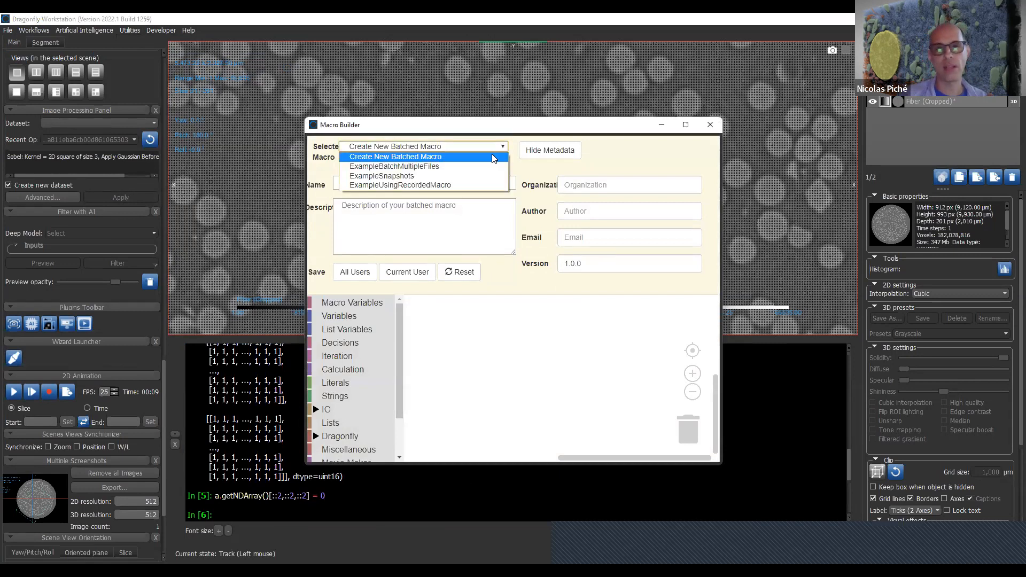
{"action": "left_click", "coordinate": [490, 166]}
{"action": "left_click", "coordinate": [686, 126]}
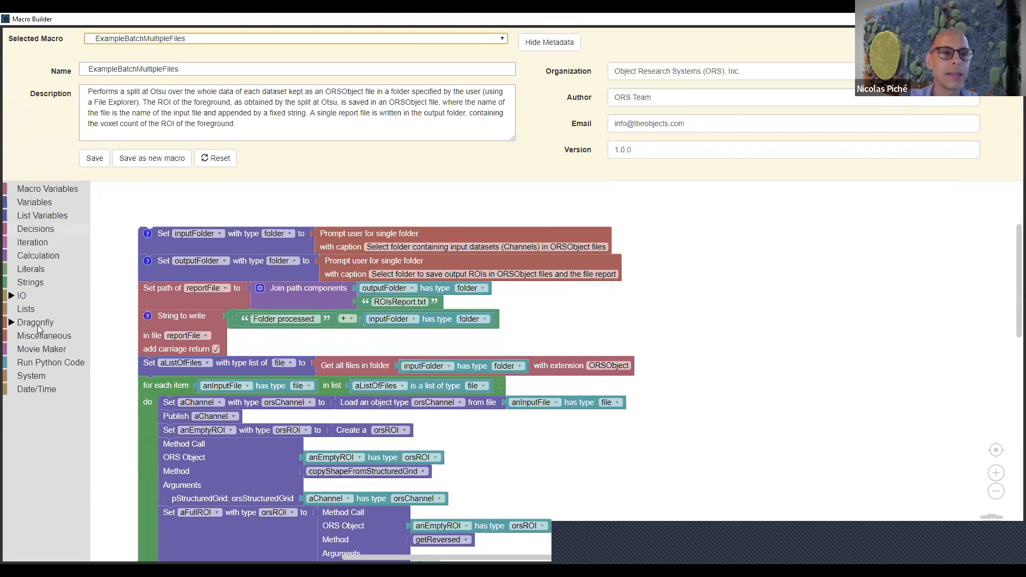
- Browse the methods available for the anEmptyROI method call block, keeping copyShapeFromStructuredGrid
{"action": "left_click", "coordinate": [226, 484]}
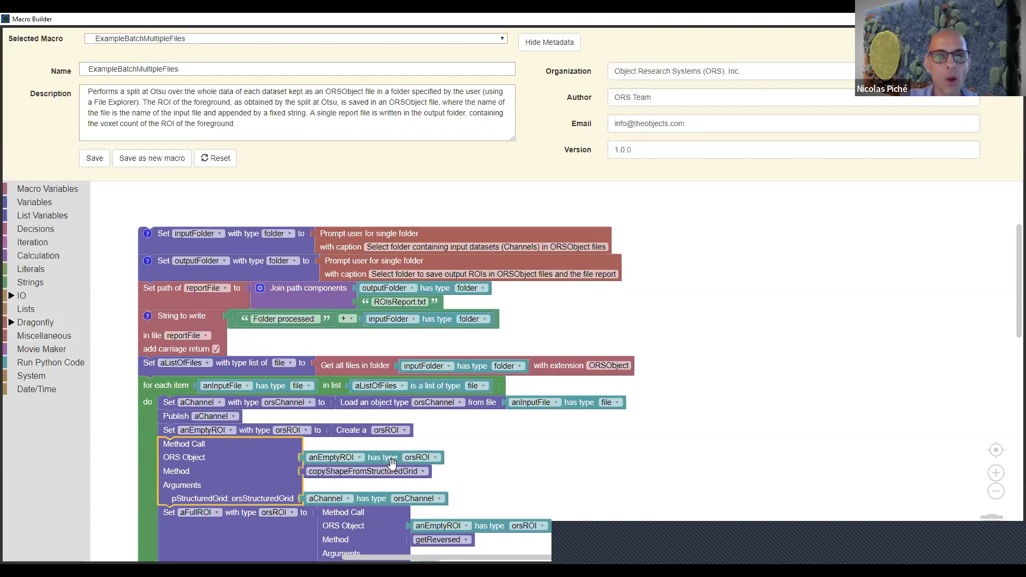
{"action": "left_click", "coordinate": [421, 471]}
{"action": "scroll", "coordinate": [422, 374], "scroll_direction": "down", "scroll_amount": 10}
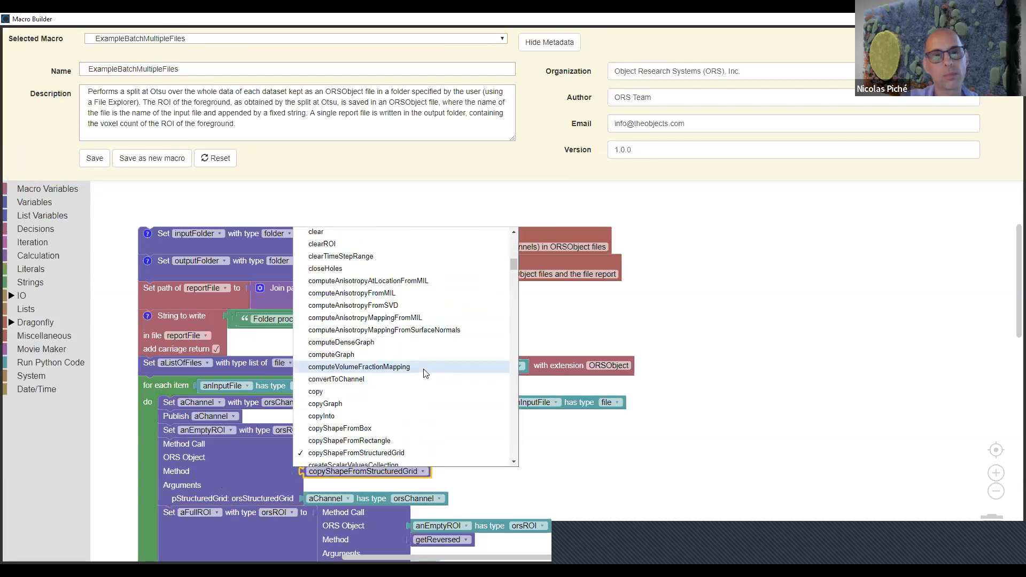
{"action": "scroll", "coordinate": [422, 375], "scroll_direction": "down", "scroll_amount": 15}
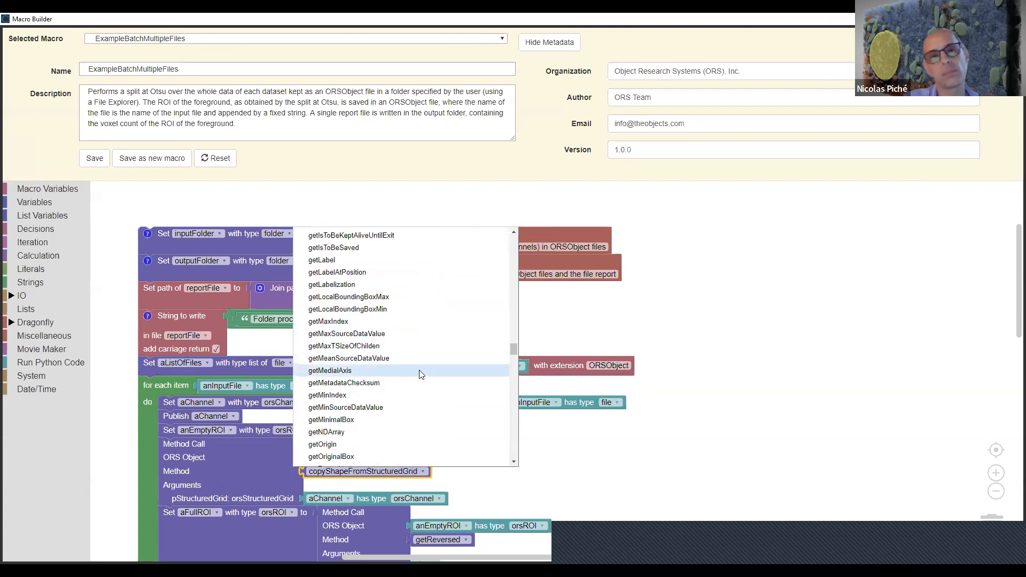
{"action": "scroll", "coordinate": [416, 374], "scroll_direction": "down", "scroll_amount": 20}
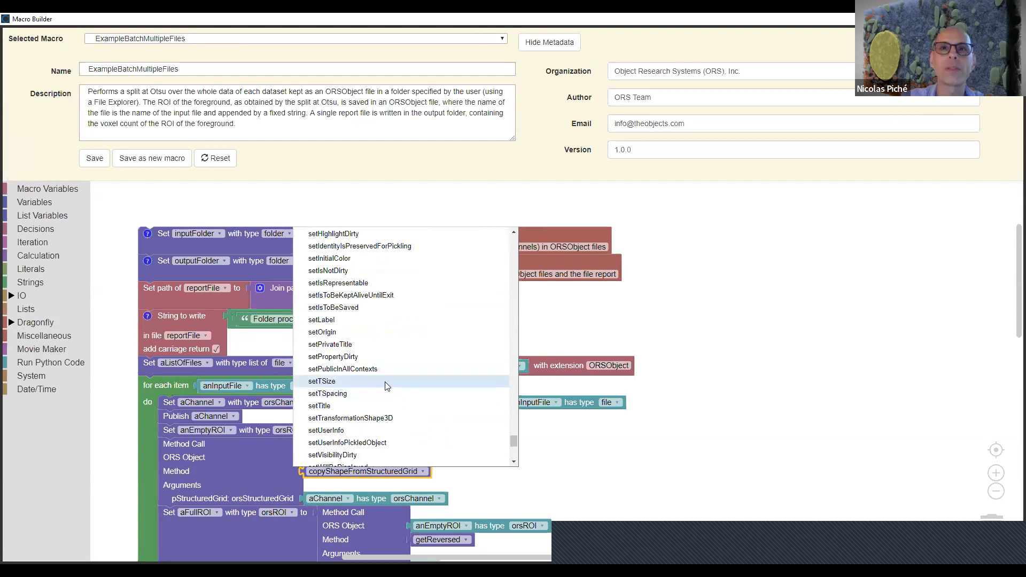
{"action": "left_click", "coordinate": [956, 392]}
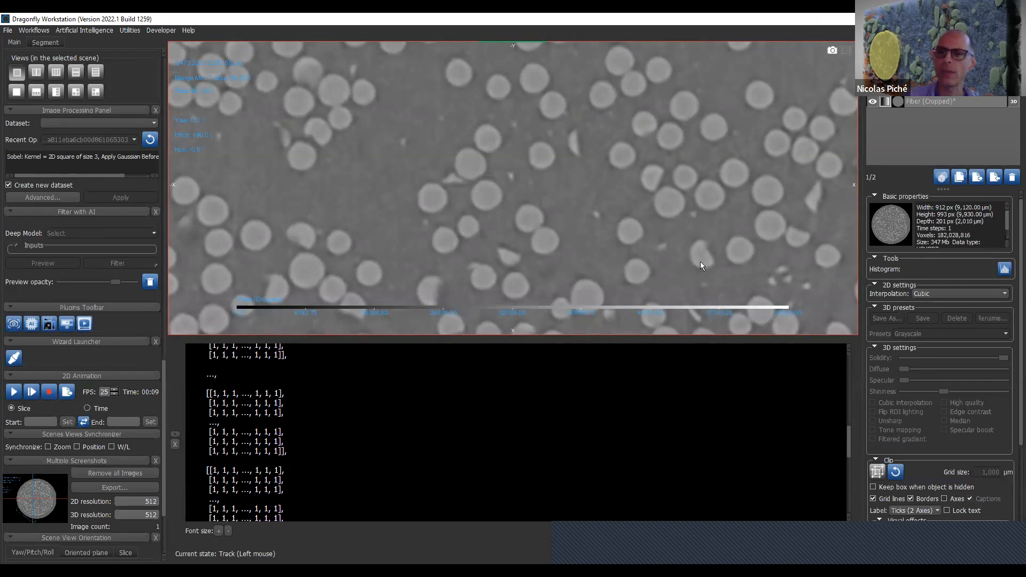
- Return to the empty prompt at the end of the Python Console
{"action": "left_click", "coordinate": [631, 397]}
{"action": "scroll", "coordinate": [629, 399], "scroll_direction": "down", "scroll_amount": 10}
{"action": "scroll", "coordinate": [628, 416], "scroll_direction": "up", "scroll_amount": 4}
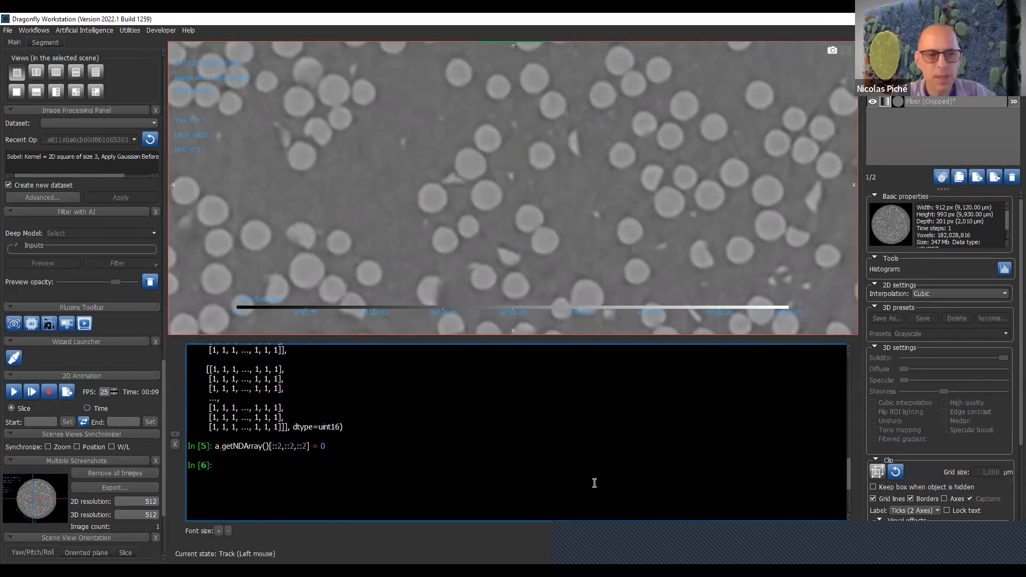
- Release the dataset reference in the Python Console by running a = None
{"action": "type", "text": "a = None"}
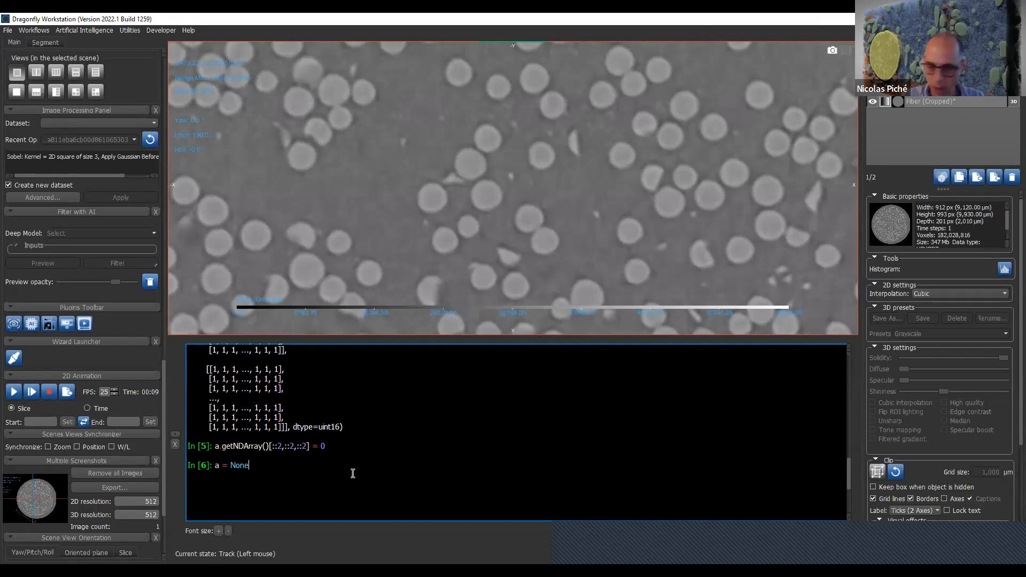
{"action": "key", "text": "Return"}
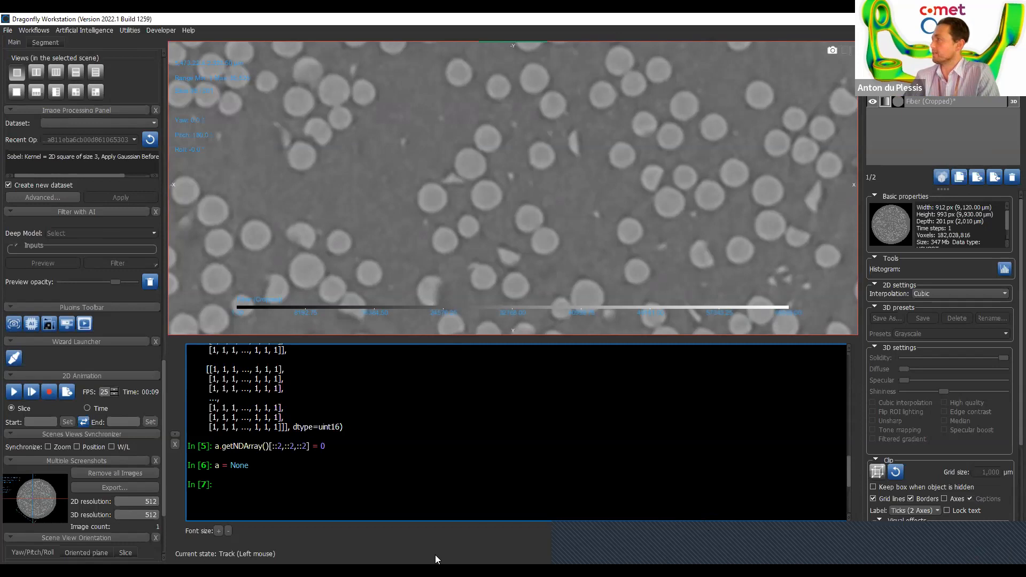
- Open the Dragonfly Help in the browser and display its Meshes topic under 3D Modeling
{"action": "left_click", "coordinate": [190, 30]}
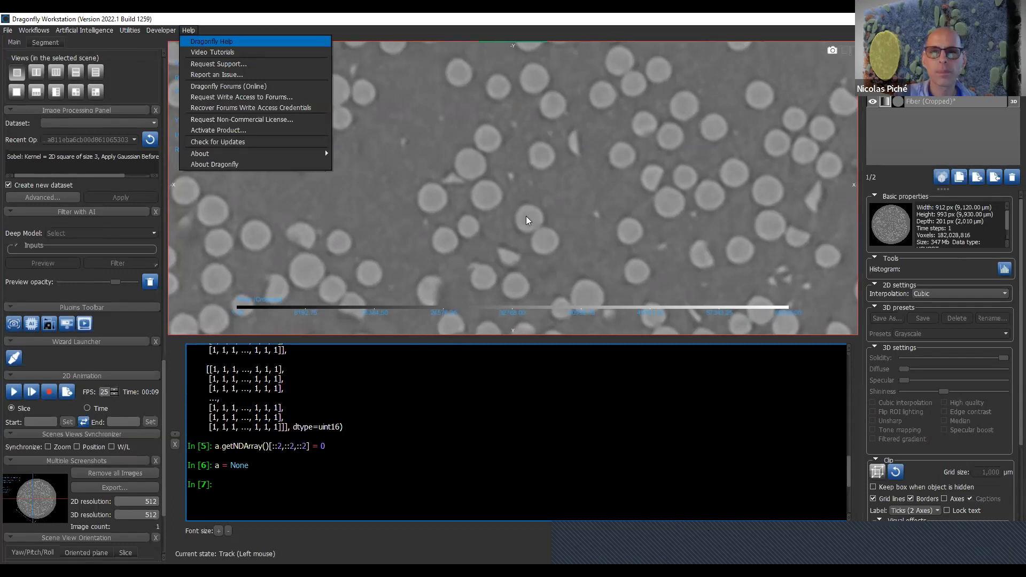
{"action": "left_click", "coordinate": [679, 68]}
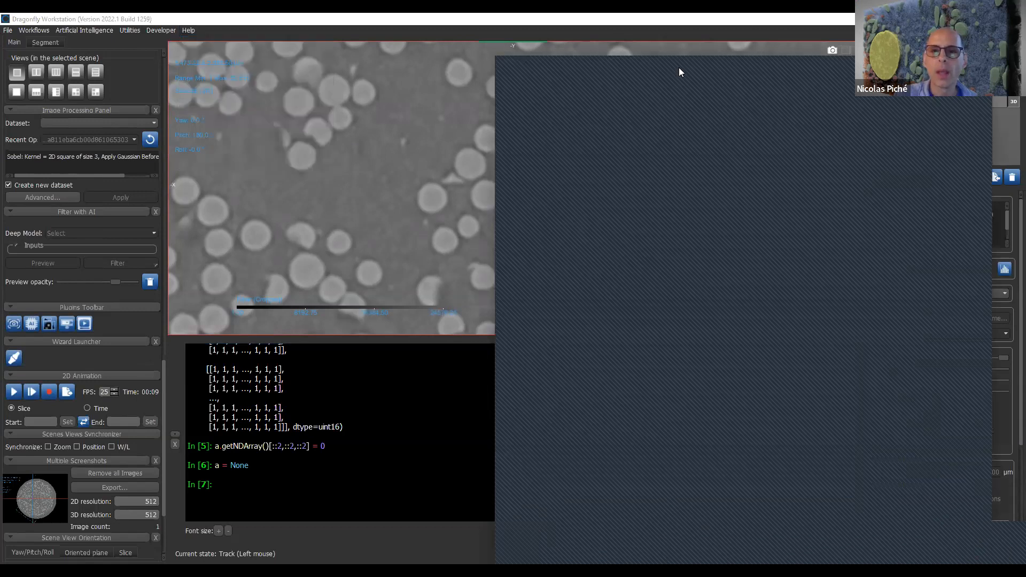
{"action": "left_click_drag", "start_coordinate": [679, 67], "coordinate": [463, 31]}
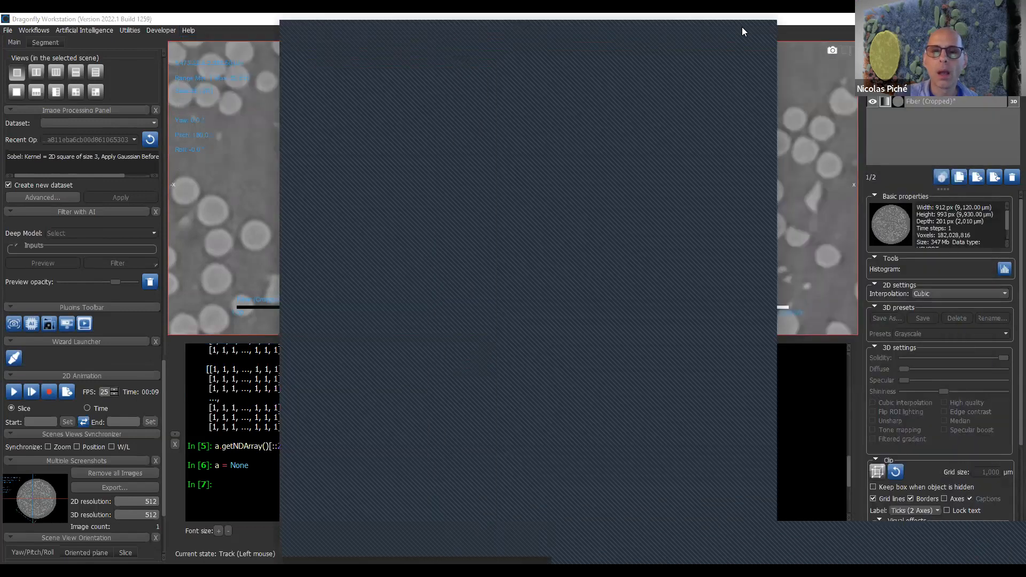
{"action": "left_click", "coordinate": [796, 552]}
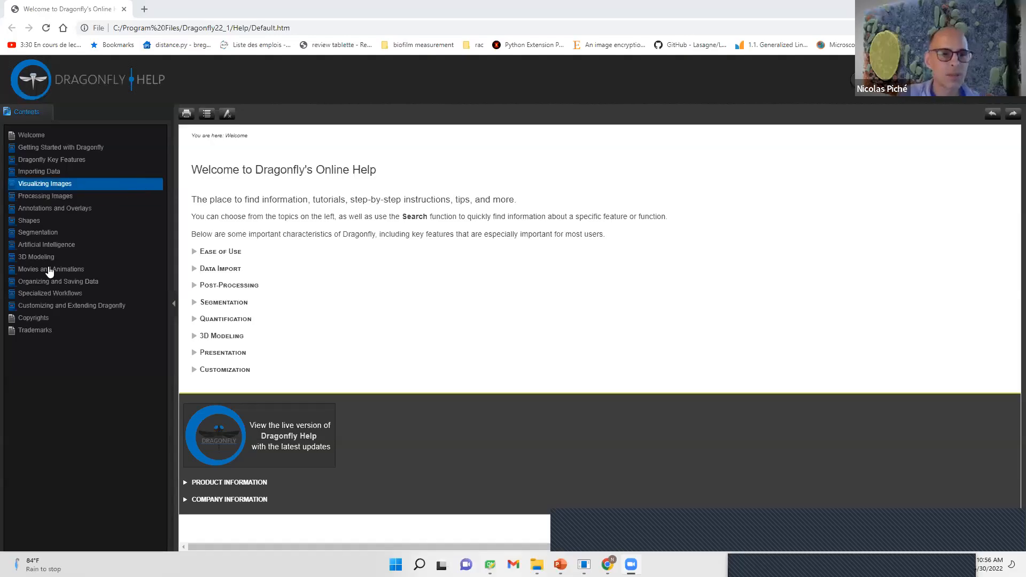
{"action": "left_click", "coordinate": [44, 256]}
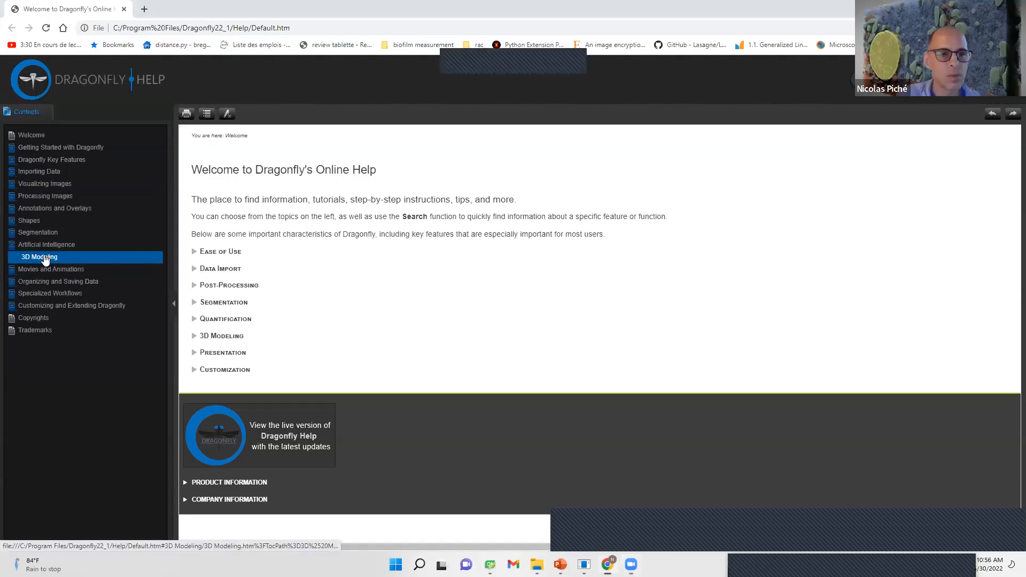
{"action": "left_click", "coordinate": [43, 269]}
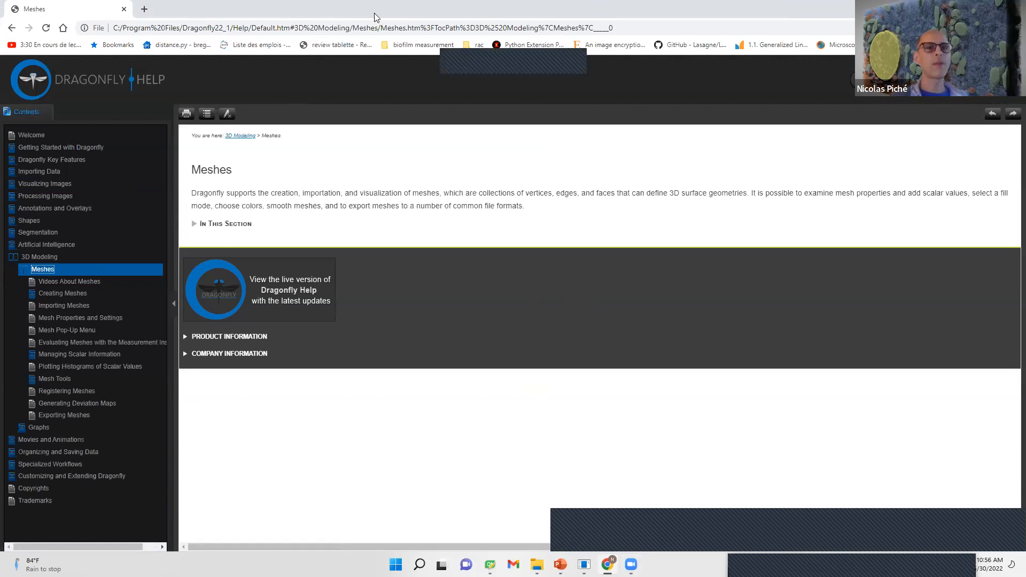
- Load the theobjects.com website in place of the help page
{"action": "left_click", "coordinate": [389, 29]}
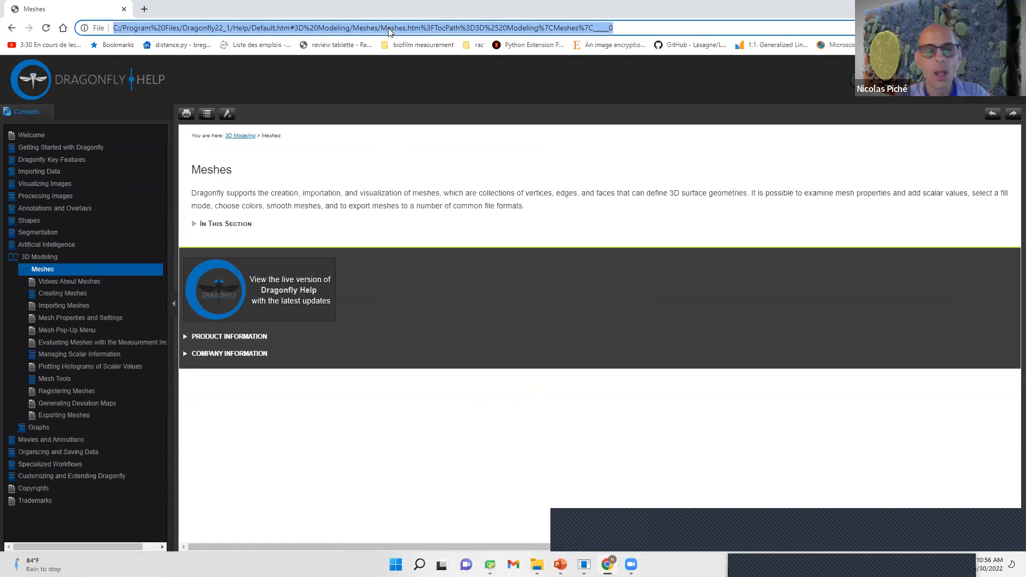
{"action": "type", "text": "thw"}
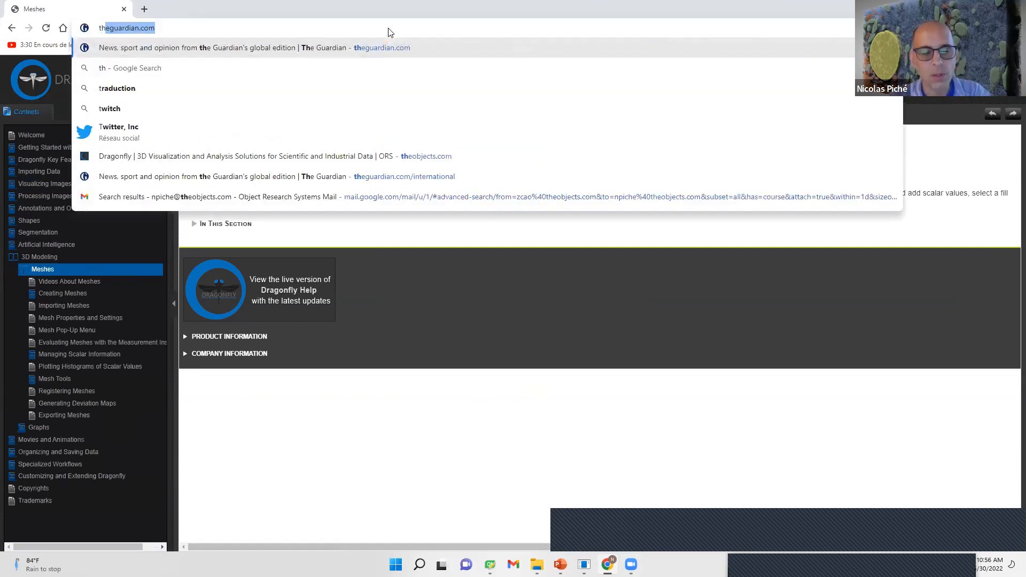
{"action": "key", "text": "BackSpace"}
{"action": "key", "text": "BackSpace"}
{"action": "key", "text": "BackSpace"}
{"action": "type", "text": "theon"}
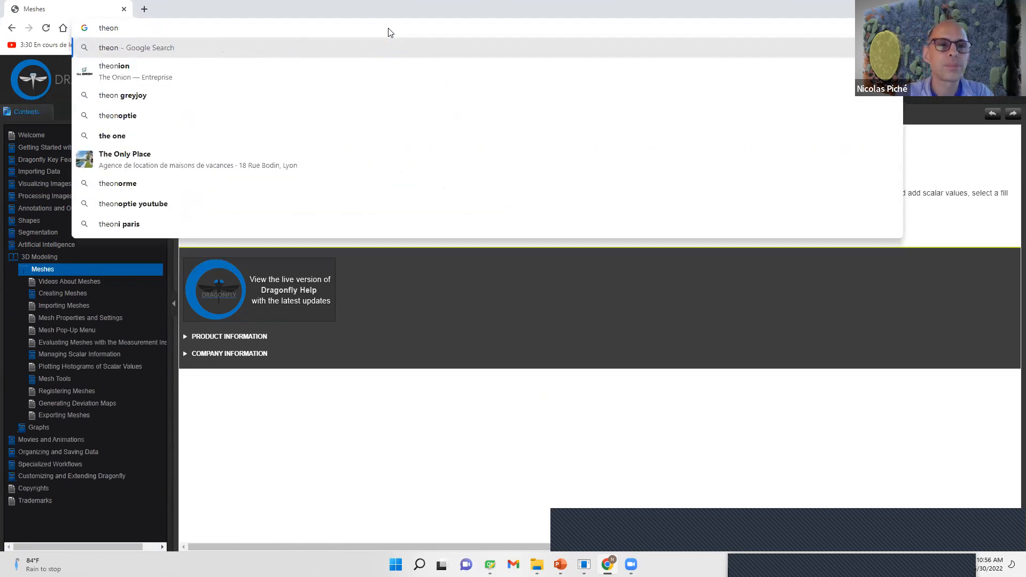
{"action": "key", "text": "BackSpace"}
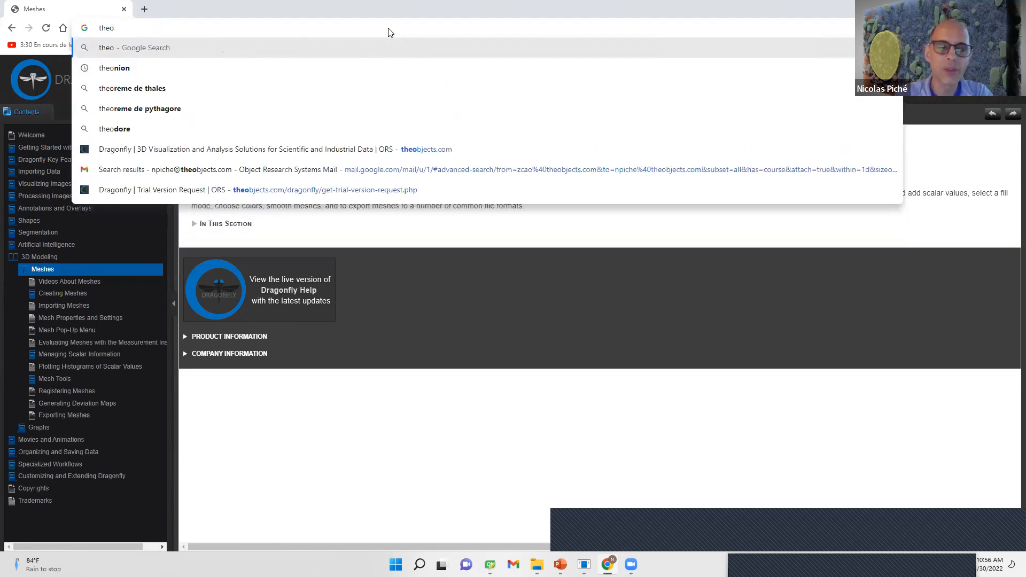
{"action": "type", "text": "bj"}
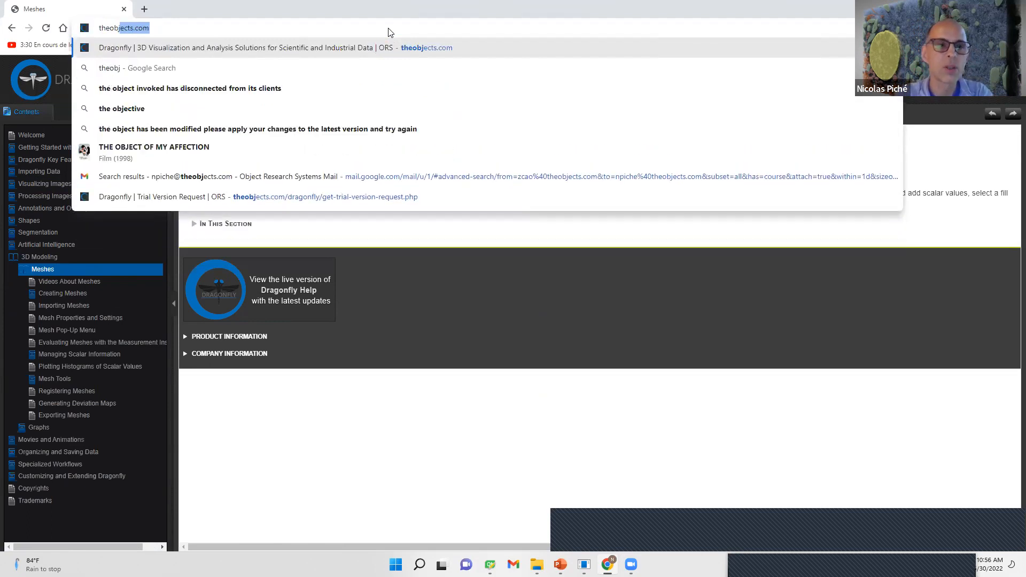
{"action": "key", "text": "Return"}
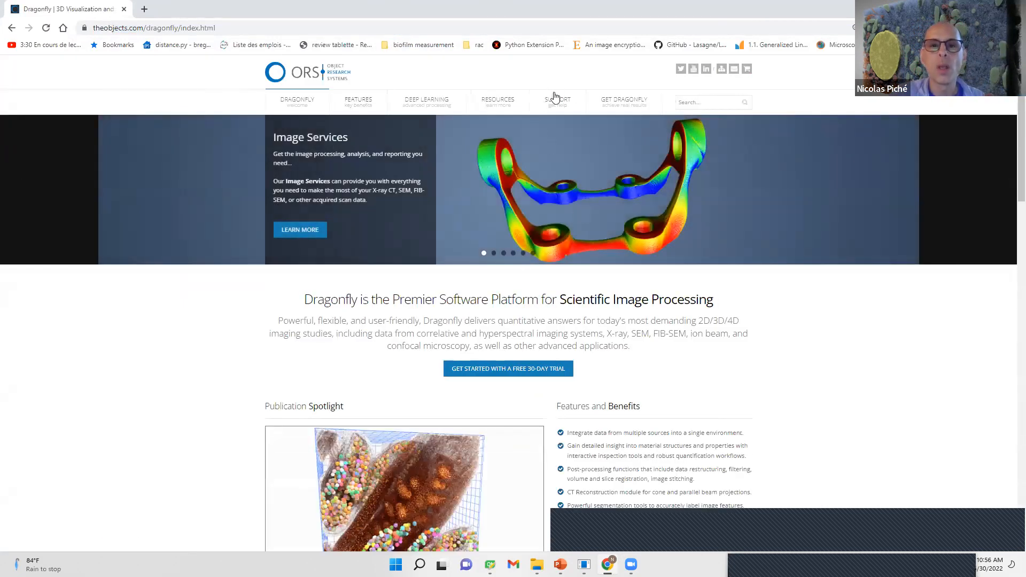
- Find the developer documentation among the site's resources and open the Dragonfly 2022.1 version
{"action": "mouse_move", "coordinate": [506, 107]}
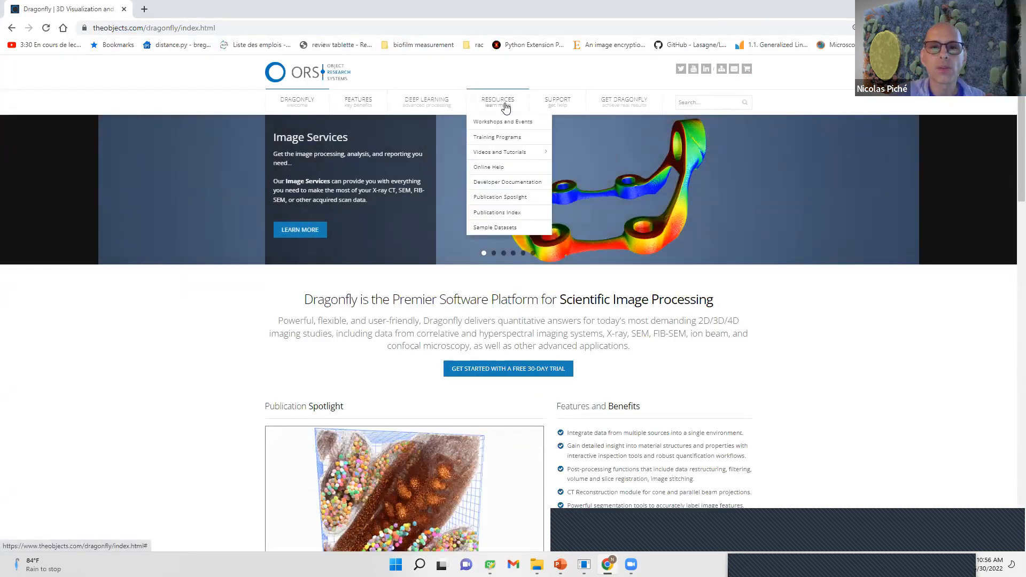
{"action": "left_click", "coordinate": [515, 180]}
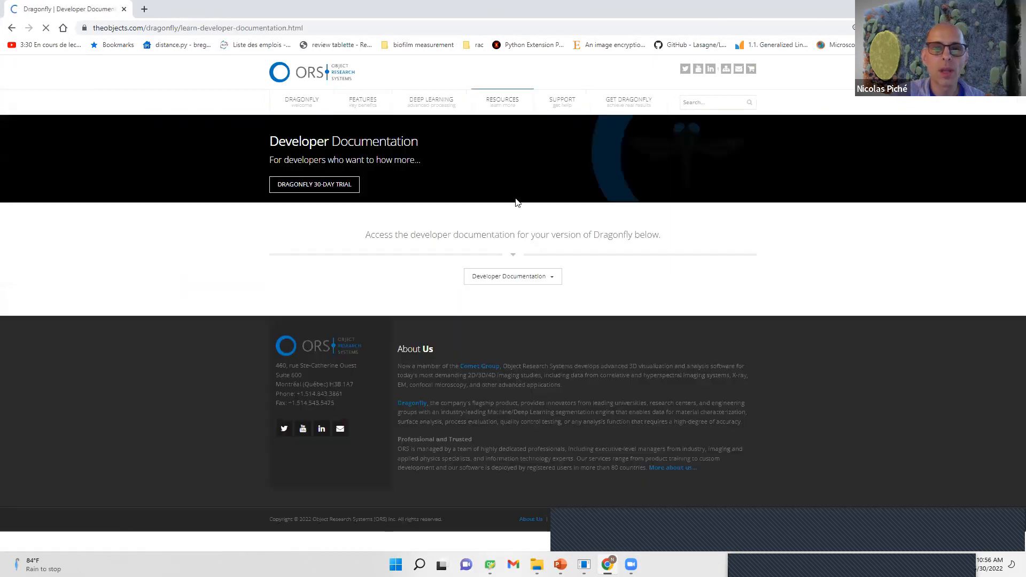
{"action": "left_click", "coordinate": [528, 276]}
{"action": "left_click", "coordinate": [518, 294]}
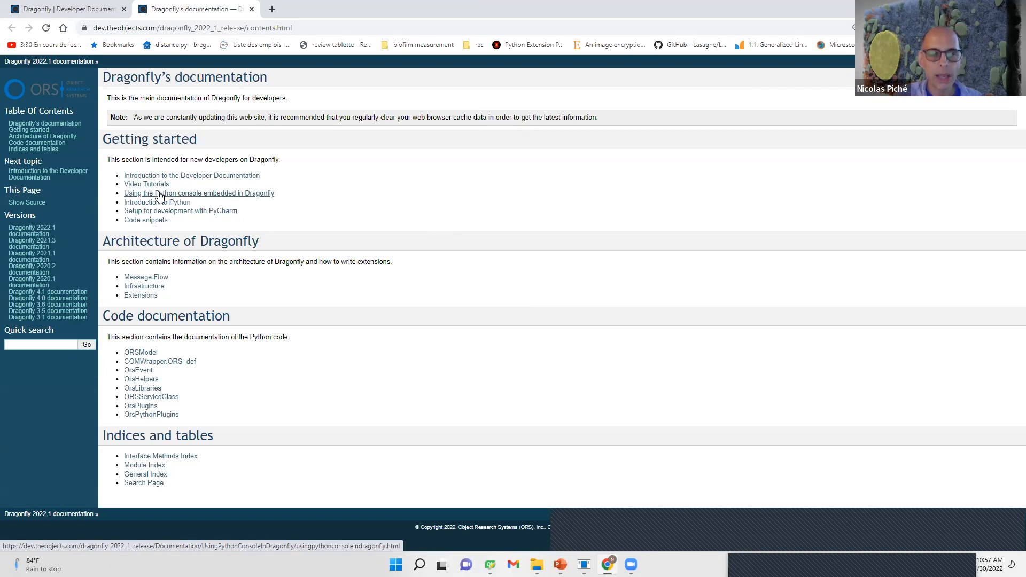
- Examine the class hierarchy diagram in the ORSModel code documentation, and return to the Dragonfly workspace
{"action": "left_click", "coordinate": [137, 353]}
{"action": "left_click", "coordinate": [128, 98]}
{"action": "scroll", "coordinate": [571, 244], "scroll_direction": "down", "scroll_amount": 1}
{"action": "scroll", "coordinate": [570, 244], "scroll_direction": "down", "scroll_amount": 4}
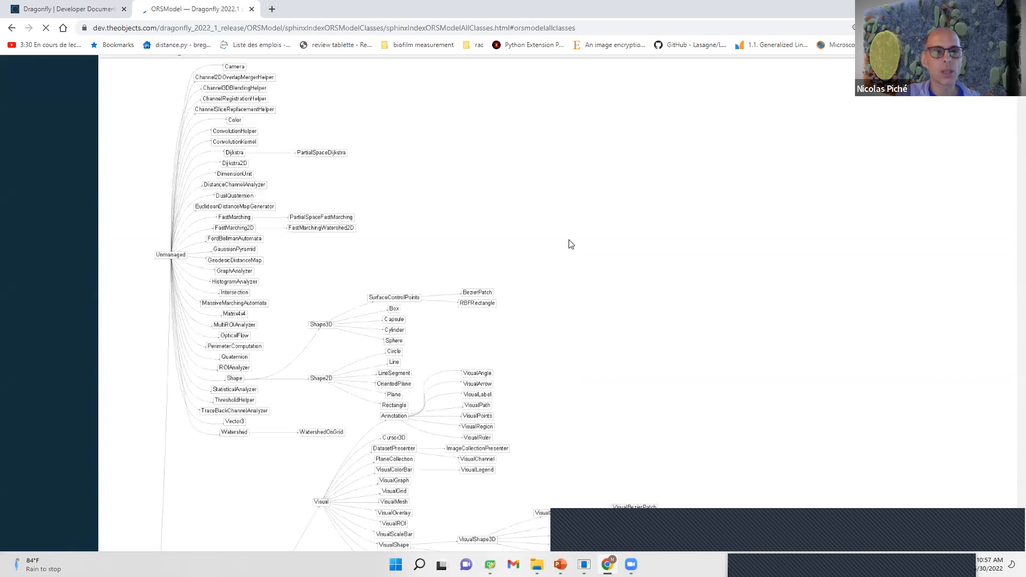
{"action": "scroll", "coordinate": [571, 244], "scroll_direction": "down", "scroll_amount": 2}
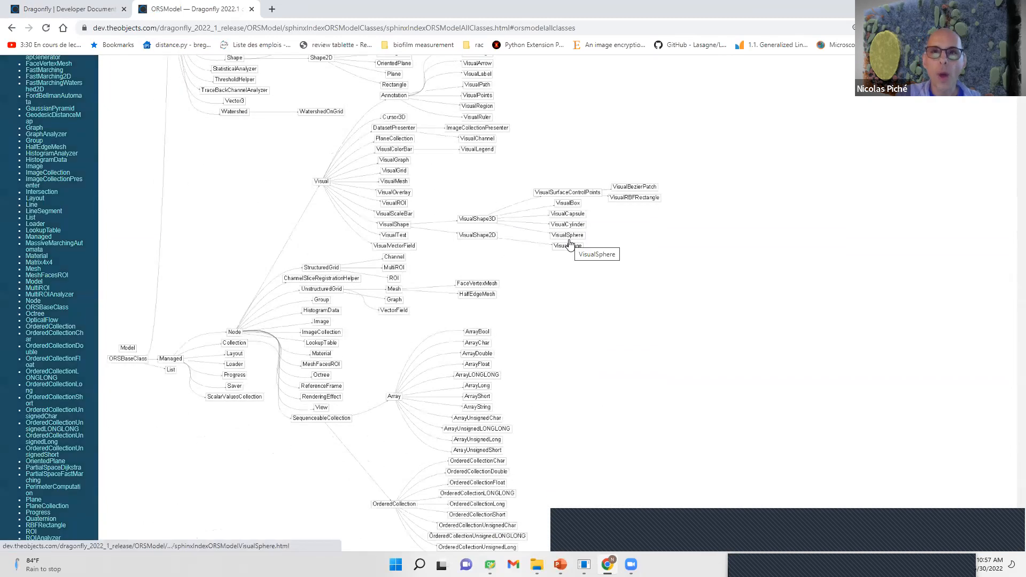
{"action": "scroll", "coordinate": [572, 251], "scroll_direction": "down", "scroll_amount": 1}
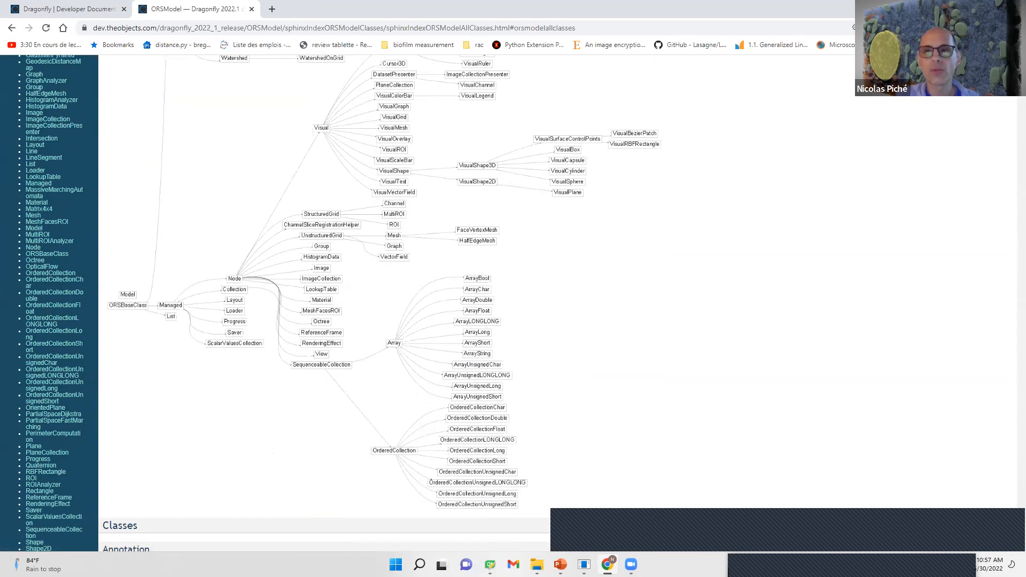
{"action": "left_click", "coordinate": [964, 8]}
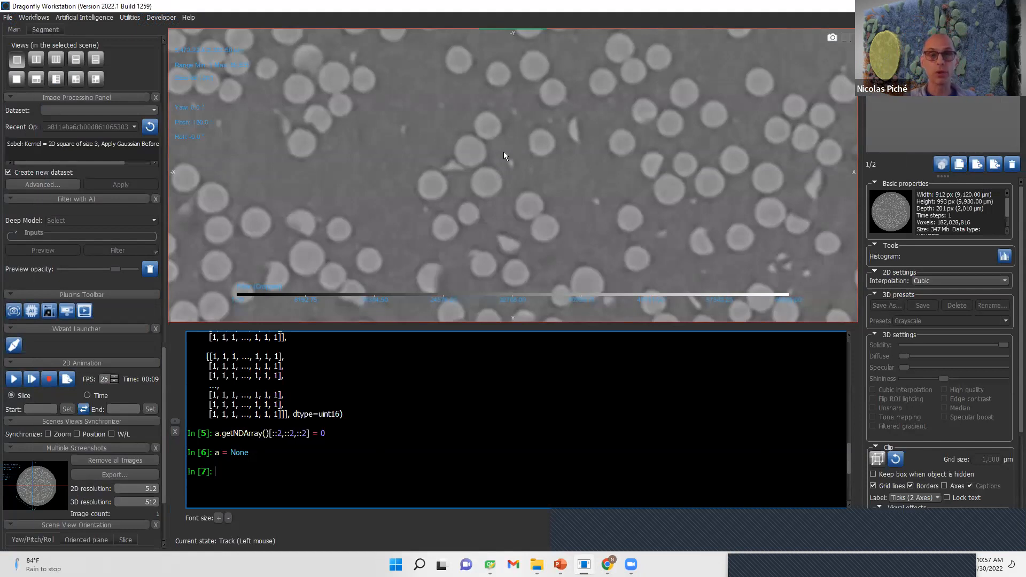
- Open the Action Log Viewer, undock it as a floating window and enlarge it downwards
{"action": "left_click", "coordinate": [123, 18]}
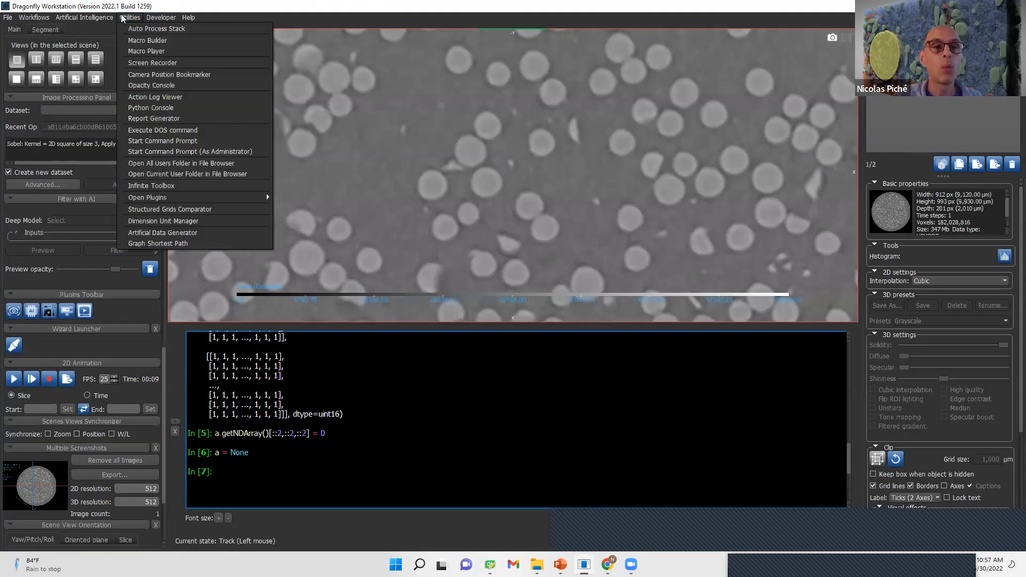
{"action": "left_click", "coordinate": [178, 107]}
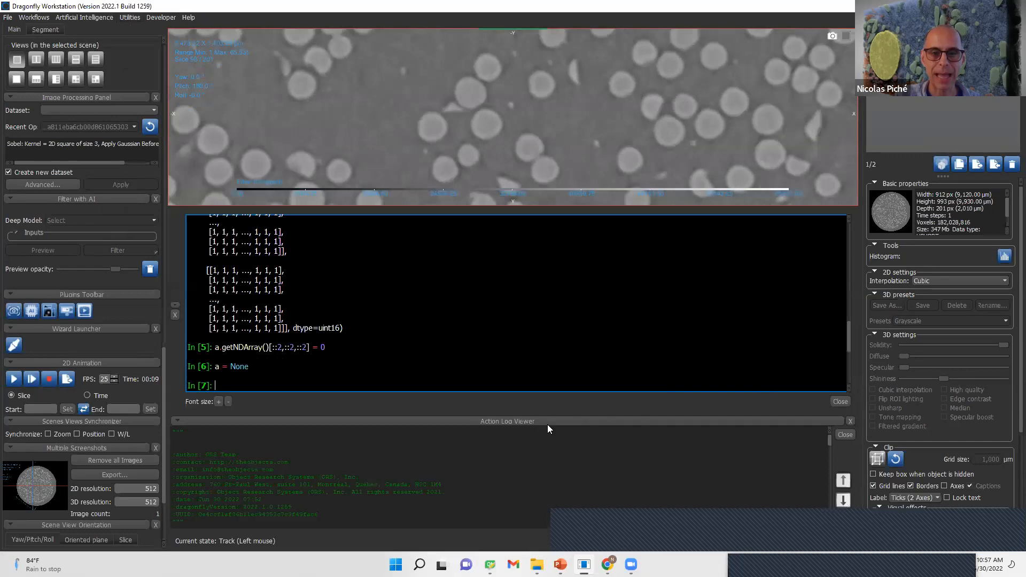
{"action": "left_click_drag", "start_coordinate": [193, 90], "coordinate": [193, 91]}
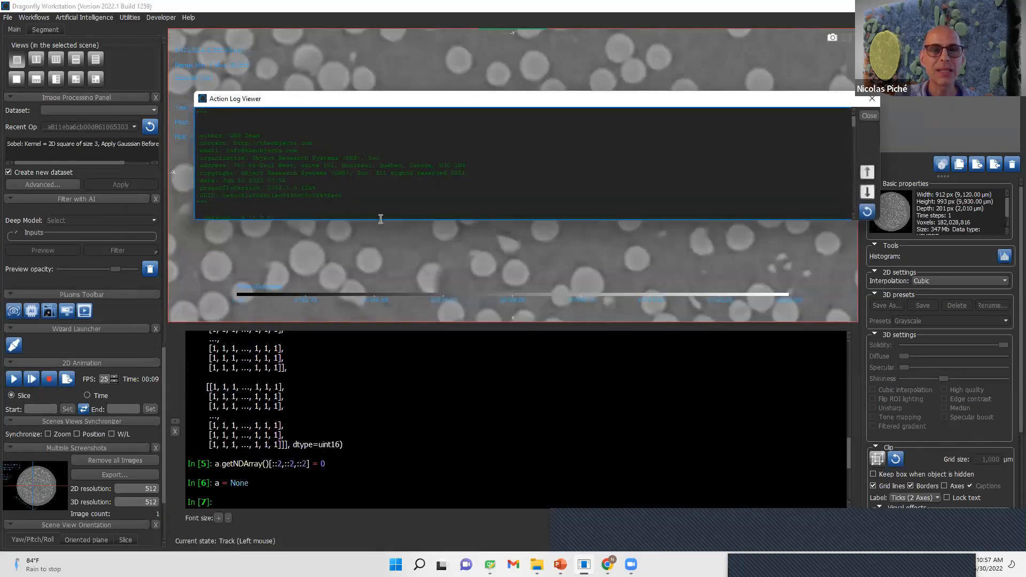
{"action": "left_click_drag", "start_coordinate": [383, 221], "coordinate": [382, 539]}
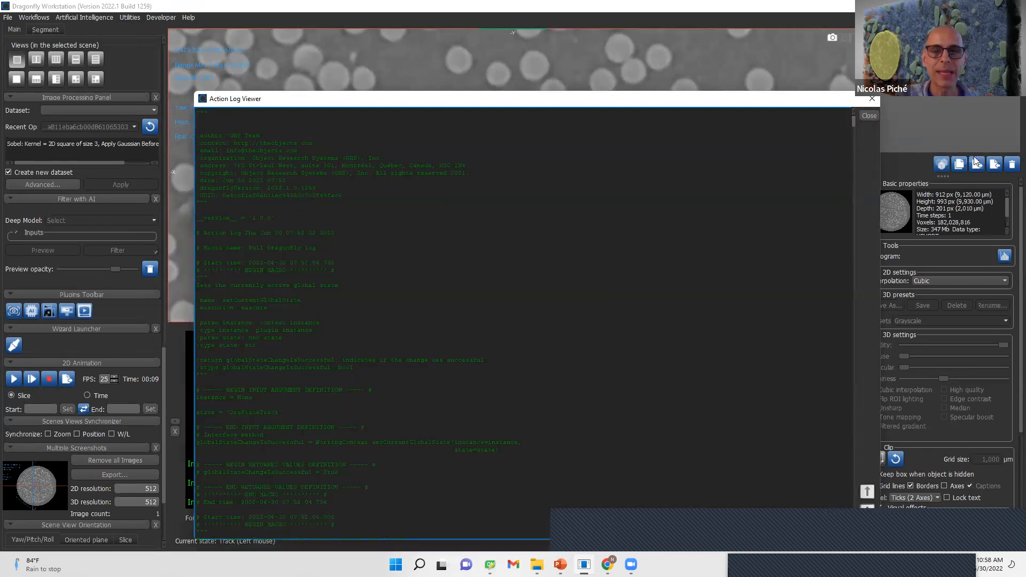
- Highlight the last logged ViewLogger call at the end of the action log, and close the viewer
{"action": "left_click_drag", "start_coordinate": [853, 118], "coordinate": [877, 533]}
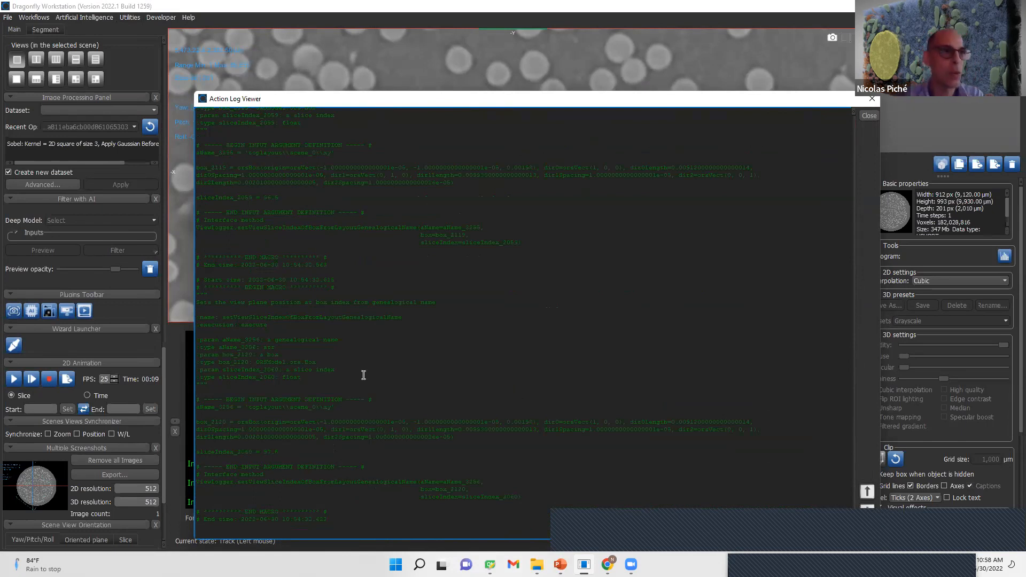
{"action": "left_click_drag", "start_coordinate": [422, 515], "coordinate": [307, 262]}
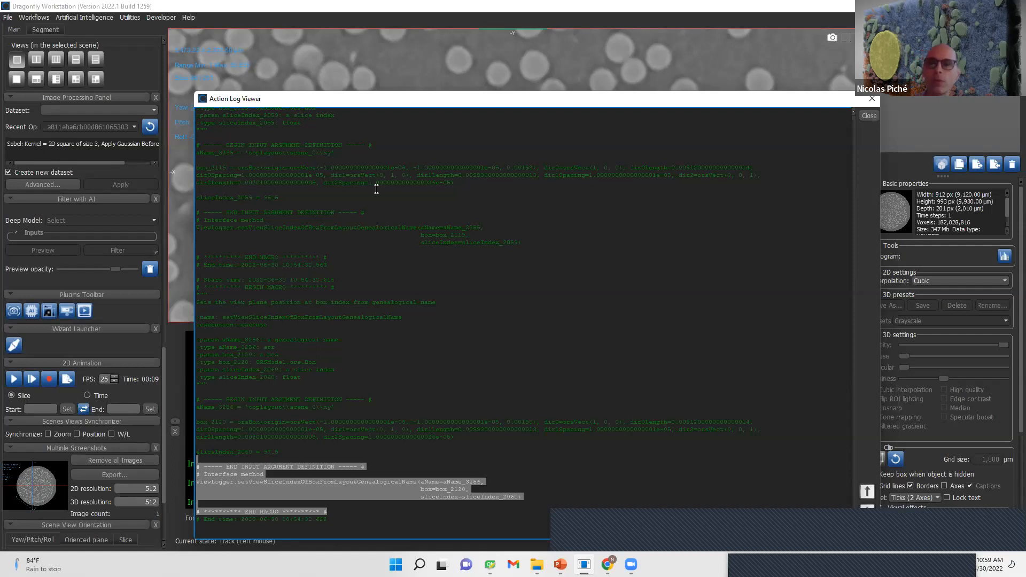
{"action": "left_click", "coordinate": [872, 101]}
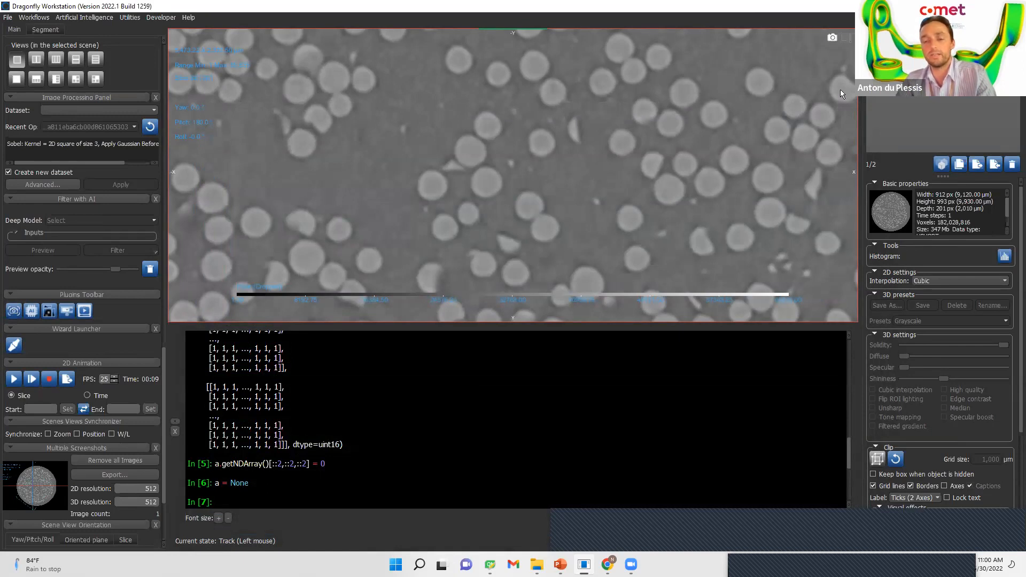
{"action": "scroll", "coordinate": [534, 393], "scroll_direction": "down", "scroll_amount": 5}
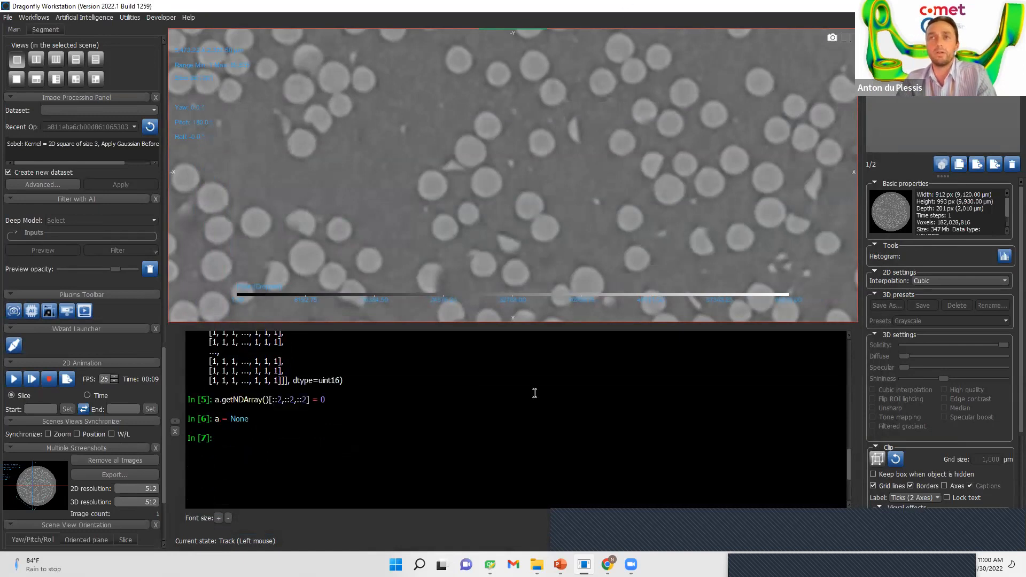
{"action": "scroll", "coordinate": [534, 394], "scroll_direction": "up", "scroll_amount": 7}
{"action": "scroll", "coordinate": [534, 394], "scroll_direction": "up", "scroll_amount": 3}
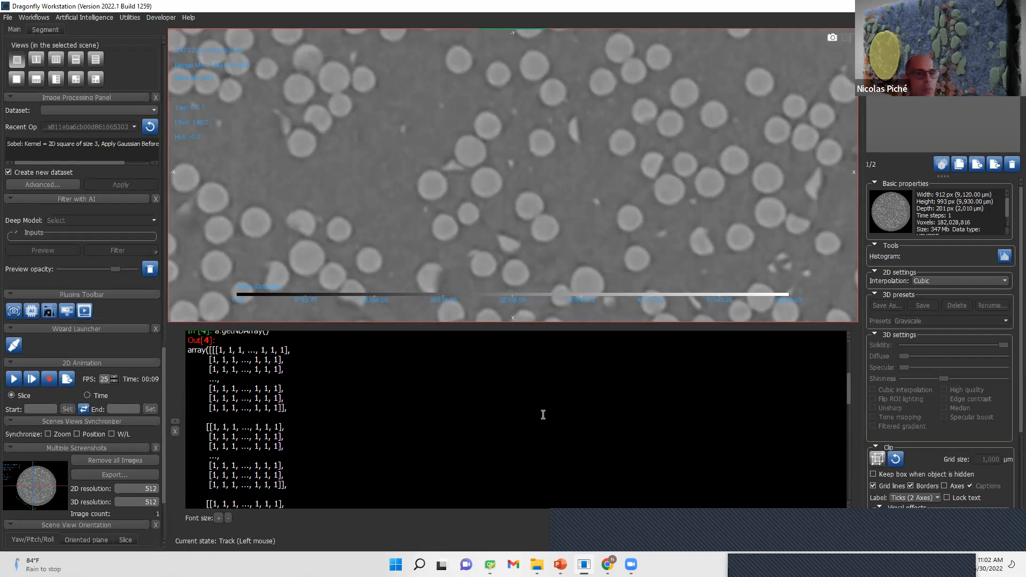
- Delete all objects from the session, including the cropped fiber dataset
{"action": "left_click", "coordinate": [930, 67]}
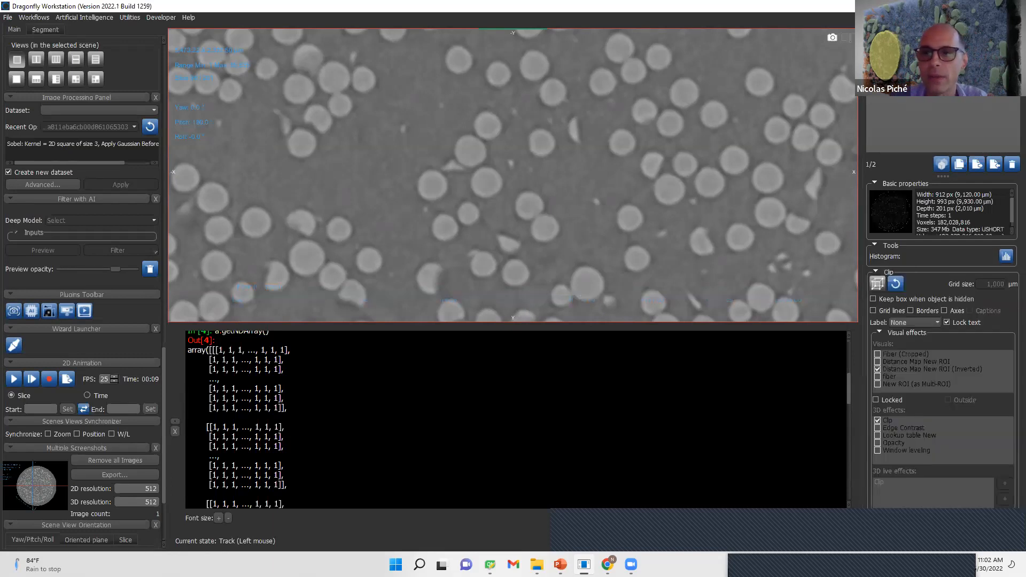
{"action": "left_click", "coordinate": [929, 77], "text": "shift"}
{"action": "left_click", "coordinate": [1011, 165]}
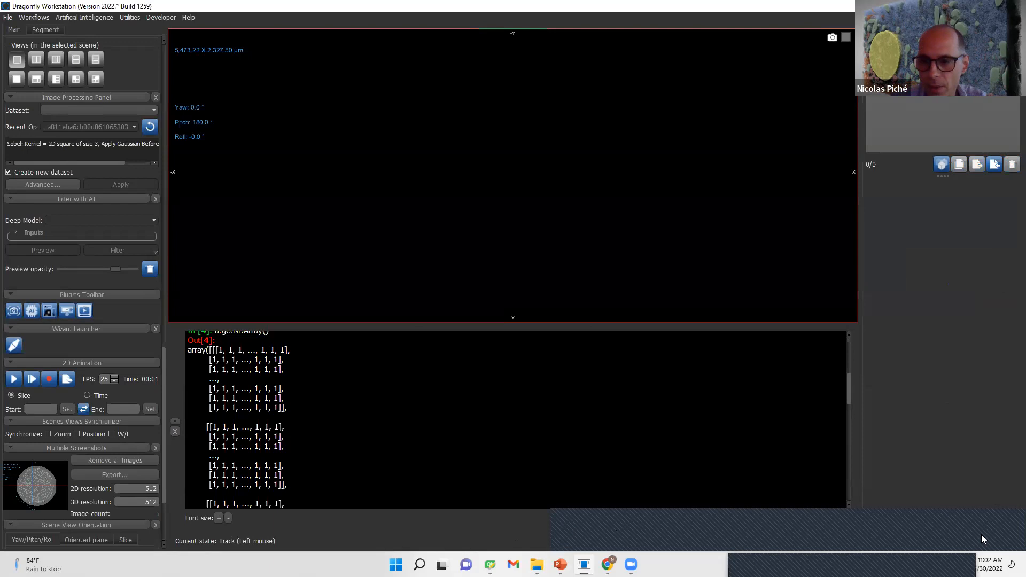
- Import all objects from carbide_needle.ORSObject in the 30 juin folder into the session
{"action": "left_click", "coordinate": [1000, 167]}
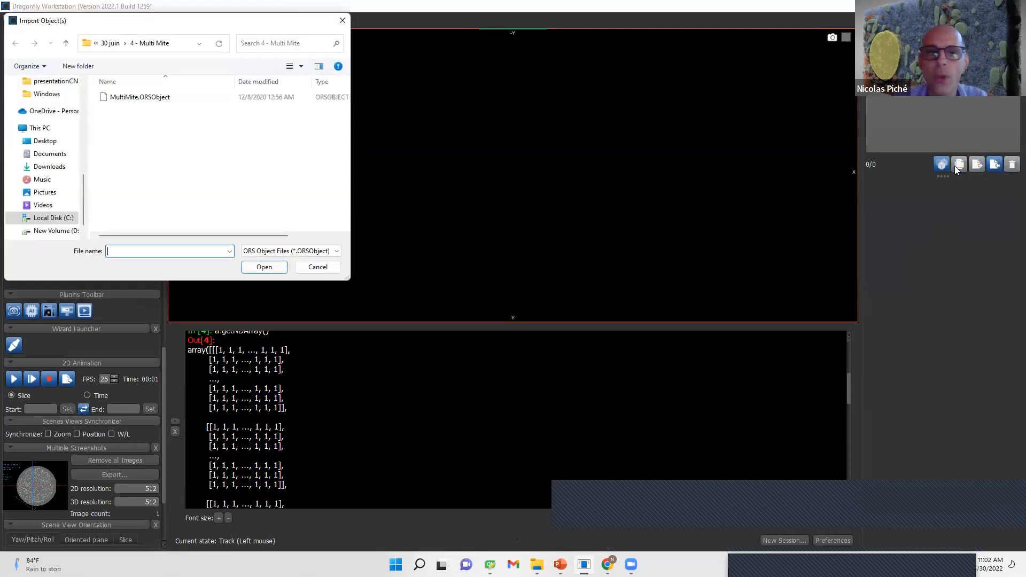
{"action": "left_click", "coordinate": [110, 43]}
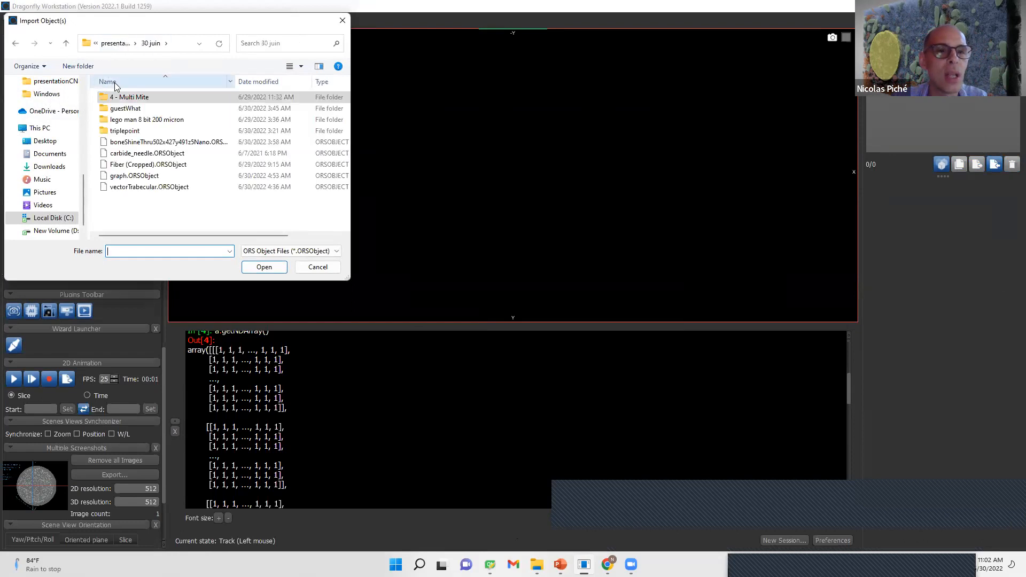
{"action": "left_click", "coordinate": [139, 154]}
{"action": "double_click", "coordinate": [139, 154]}
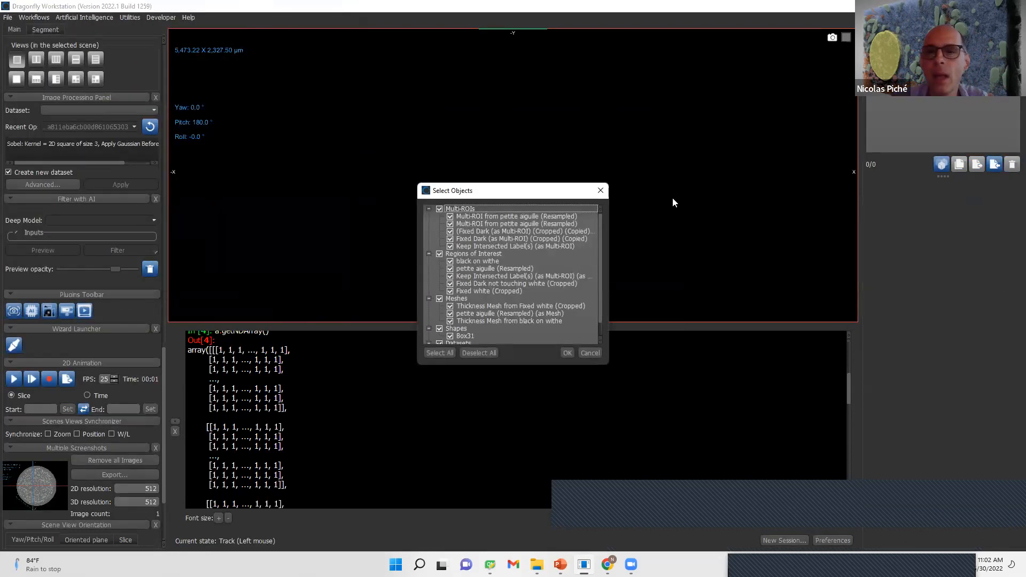
{"action": "left_click", "coordinate": [567, 353]}
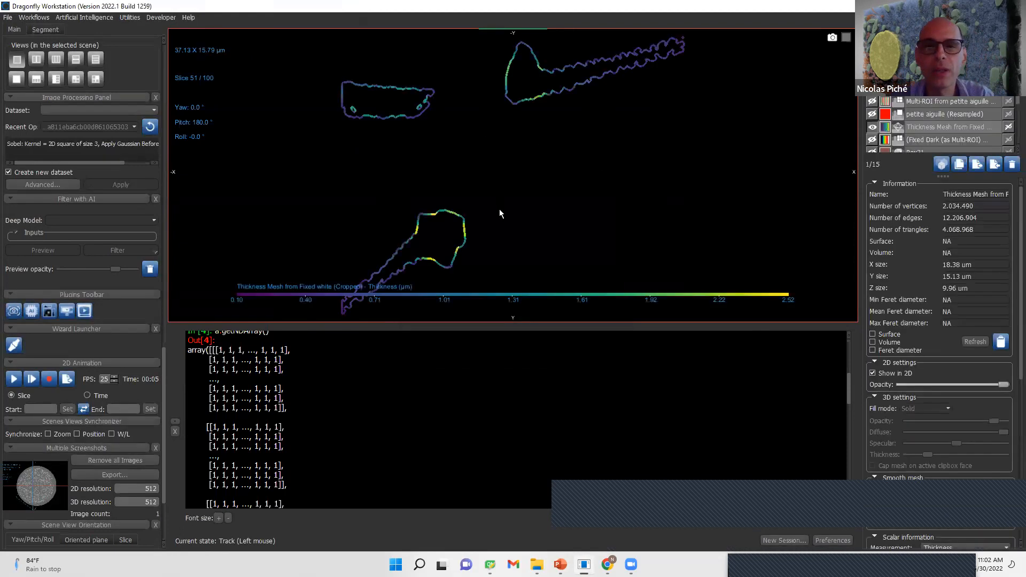
- Switch the scene to a 3D view and examine the Thickness Mesh from Fixed white (Cropped) from several angles
{"action": "scroll", "coordinate": [498, 214], "scroll_direction": "down", "scroll_amount": 4}
{"action": "right_click", "coordinate": [577, 194]}
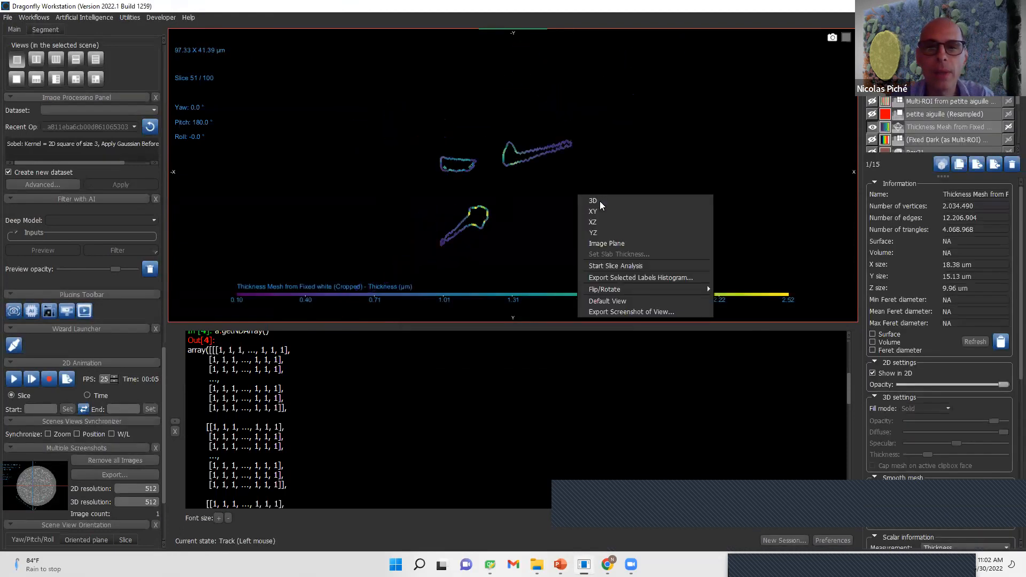
{"action": "left_click", "coordinate": [600, 200]}
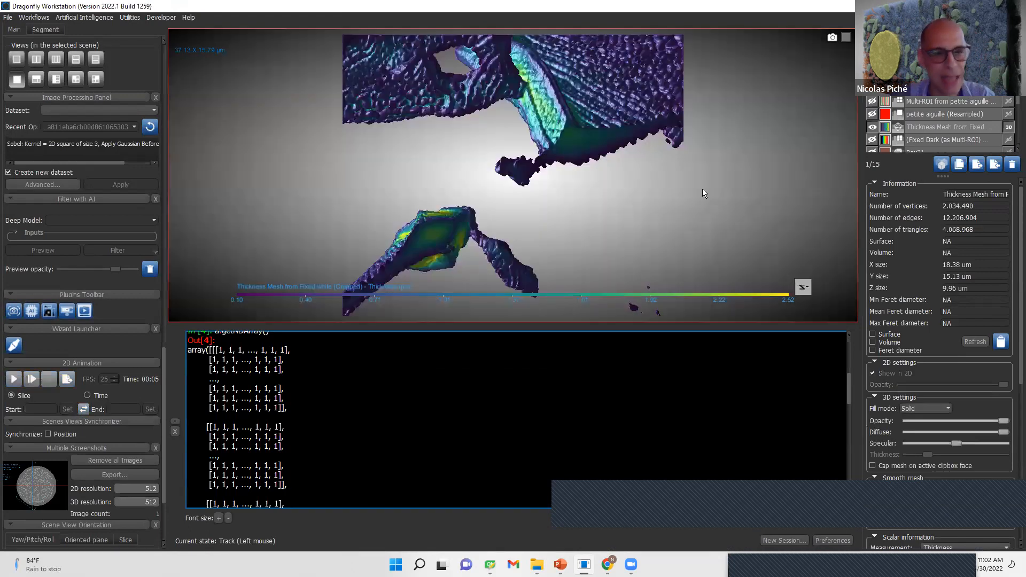
{"action": "left_click_drag", "start_coordinate": [702, 188], "coordinate": [510, 252]}
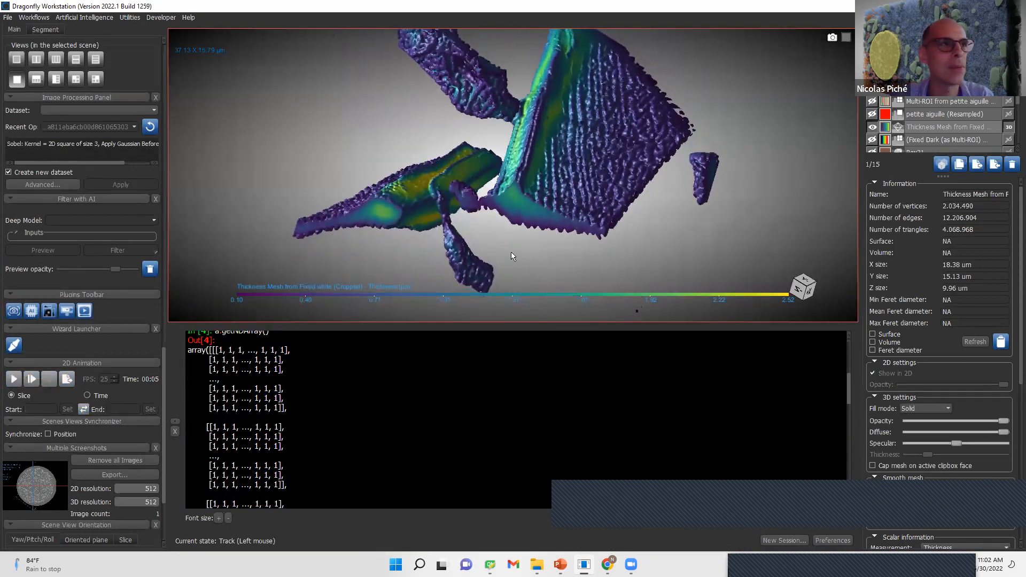
{"action": "left_click_drag", "start_coordinate": [611, 136], "coordinate": [615, 171]}
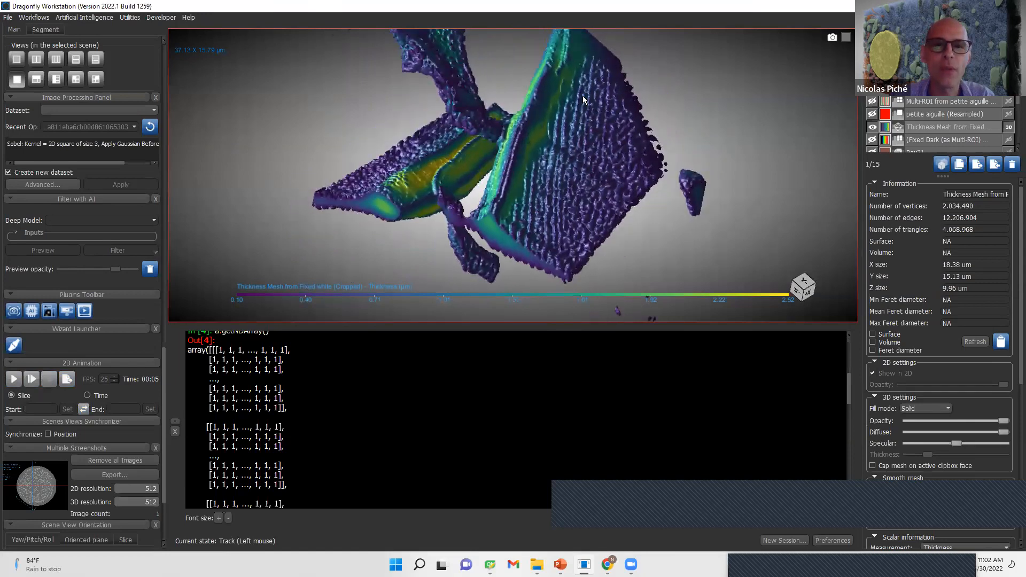
{"action": "scroll", "coordinate": [584, 99], "scroll_direction": "up", "scroll_amount": 4}
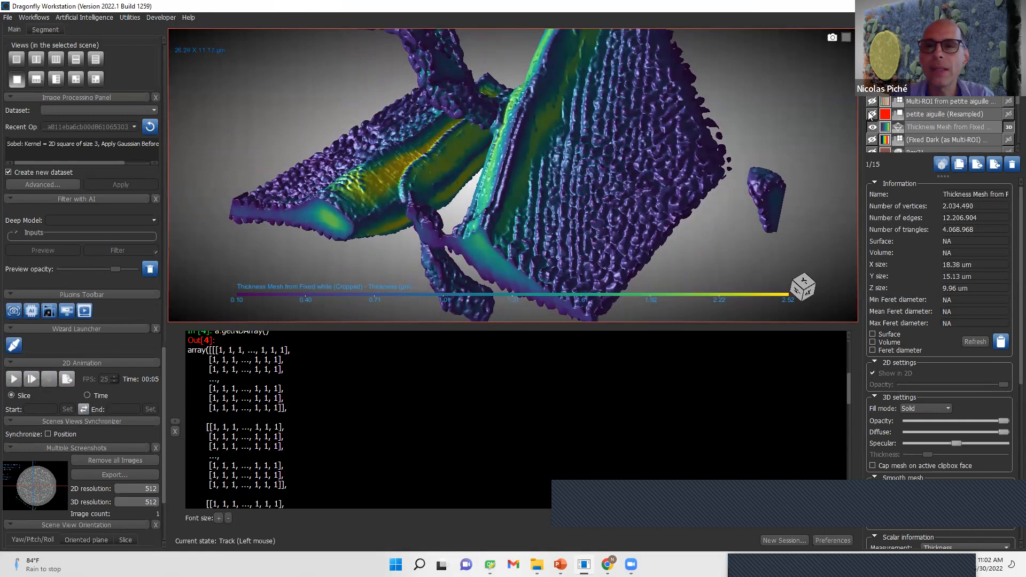
- Return to the 2D slice view, show the 2ND_FIBSLICE0019 dataset and inspect the small dark needles across its slices
{"action": "right_click", "coordinate": [720, 184]}
{"action": "left_click", "coordinate": [730, 200]}
{"action": "scroll", "coordinate": [1010, 122], "scroll_direction": "down", "scroll_amount": 3}
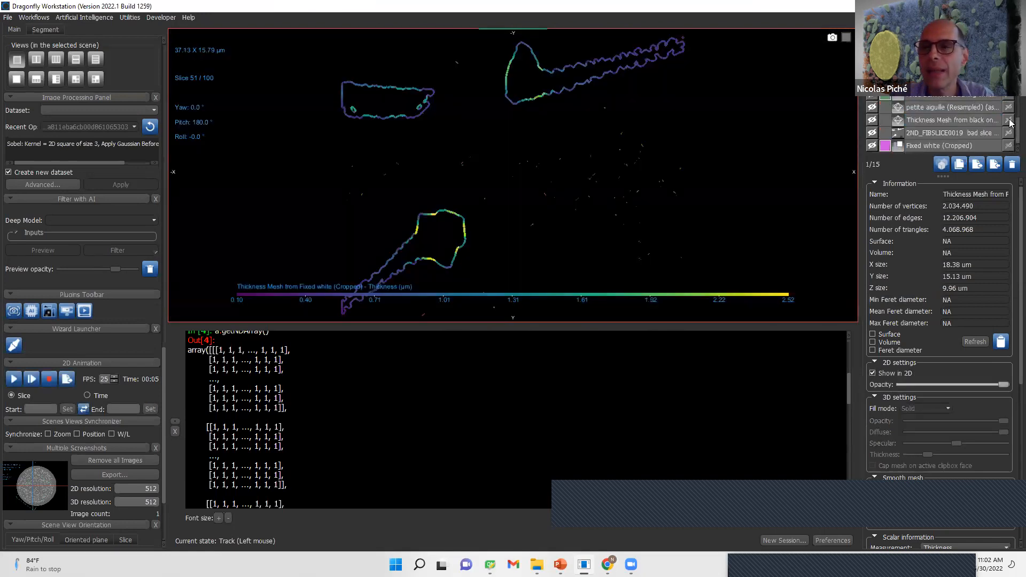
{"action": "left_click", "coordinate": [872, 132]}
{"action": "scroll", "coordinate": [499, 181], "scroll_direction": "down", "scroll_amount": 5}
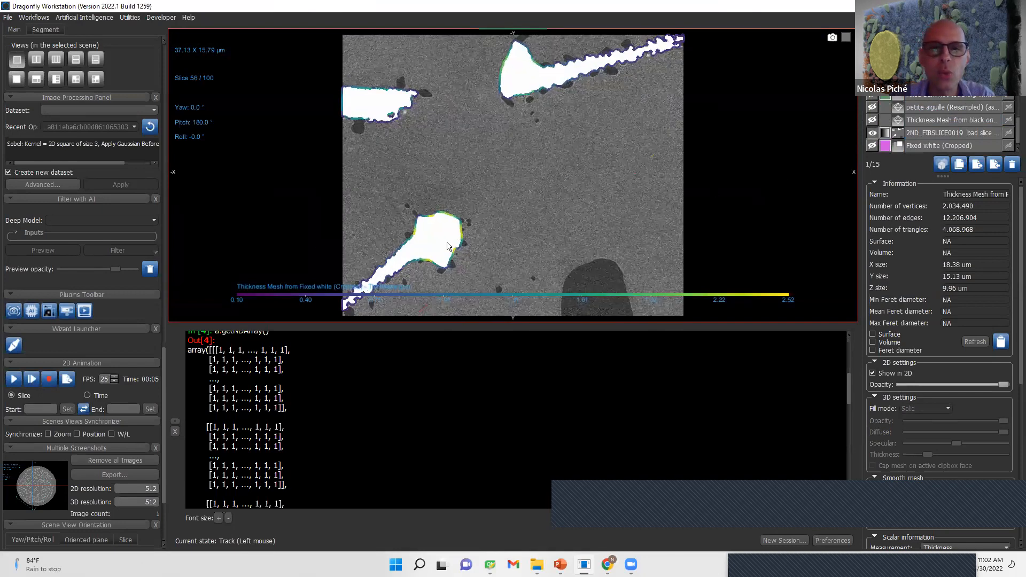
{"action": "right_click_drag", "start_coordinate": [548, 146], "coordinate": [558, 385]}
{"action": "scroll", "coordinate": [510, 143], "scroll_direction": "down", "scroll_amount": 5}
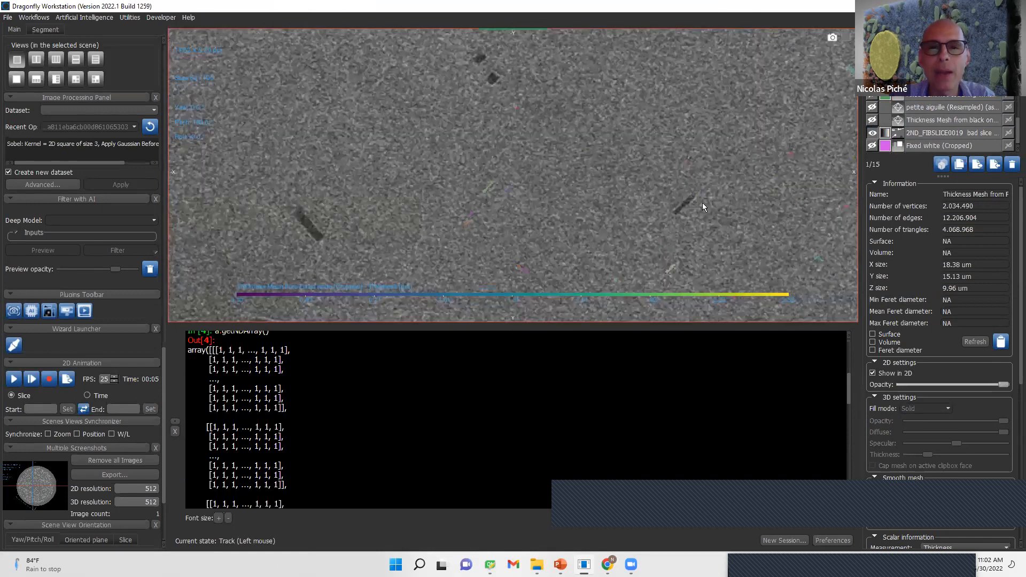
{"action": "right_click_drag", "start_coordinate": [720, 215], "coordinate": [732, 58]}
{"action": "middle_click_drag", "start_coordinate": [699, 254], "coordinate": [632, 214]}
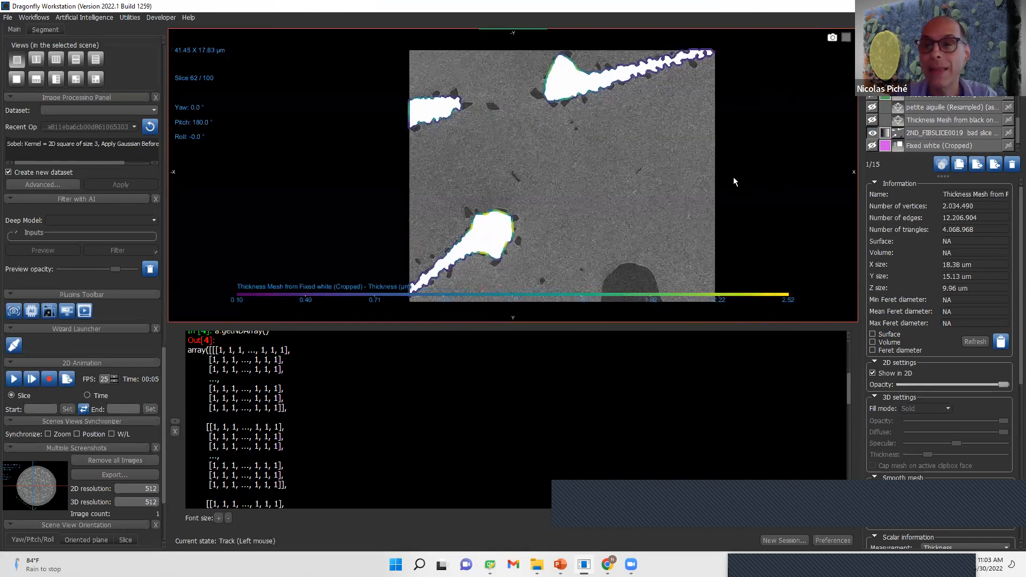
- Display the color-coded needle labels together with the thickness mesh in a 3D view and examine them from several angles
{"action": "left_click", "coordinate": [755, 166]}
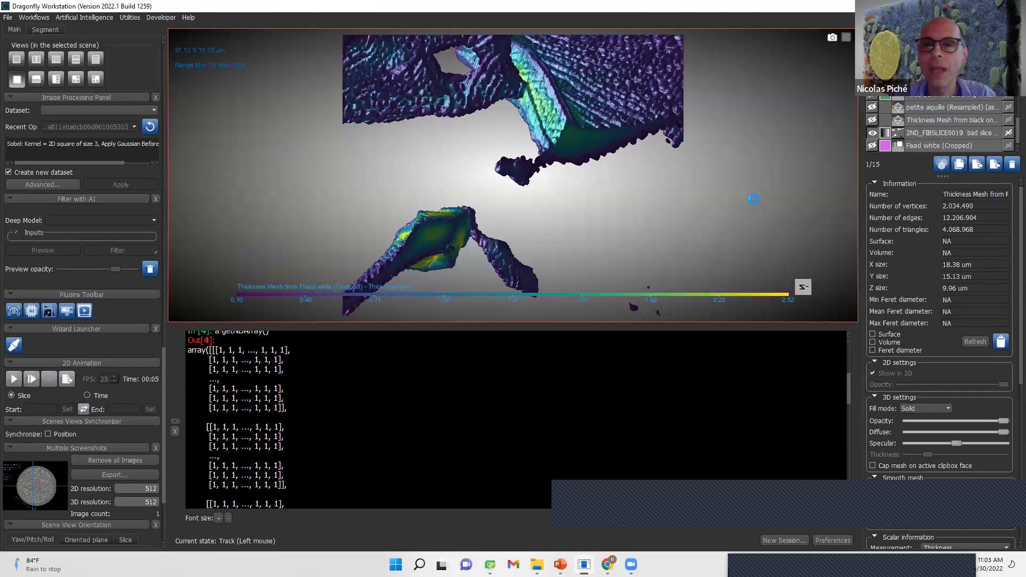
{"action": "left_click_drag", "start_coordinate": [668, 230], "coordinate": [349, 196]}
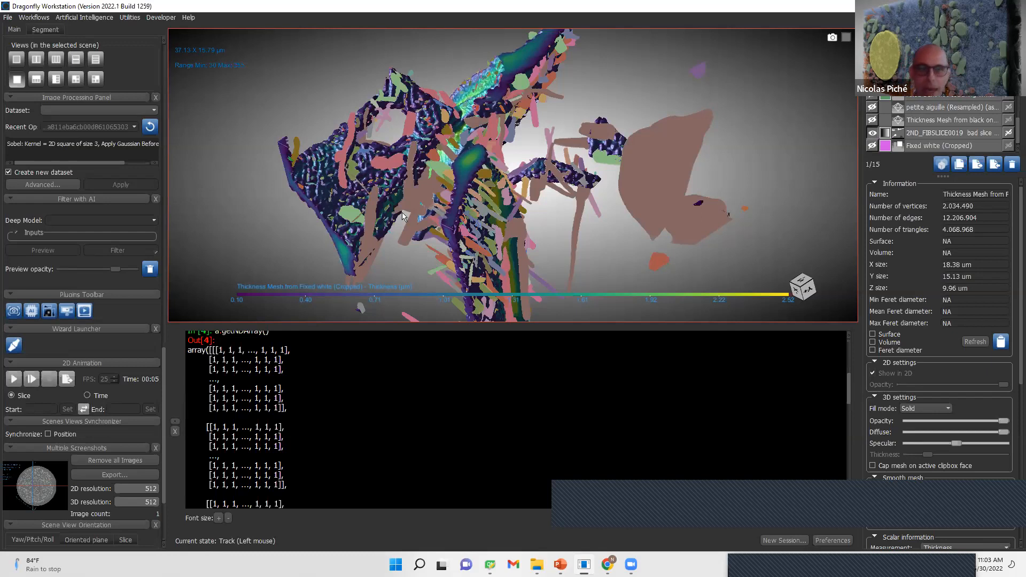
{"action": "scroll", "coordinate": [664, 161], "scroll_direction": "down", "scroll_amount": 5}
{"action": "left_click_drag", "start_coordinate": [664, 162], "coordinate": [677, 194]}
{"action": "left_click_drag", "start_coordinate": [396, 160], "coordinate": [662, 214]}
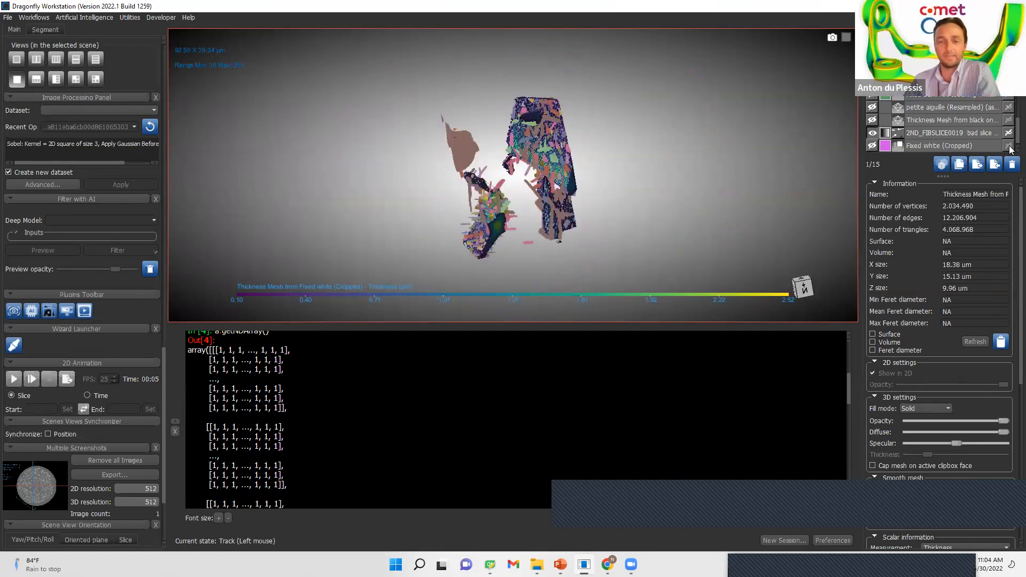